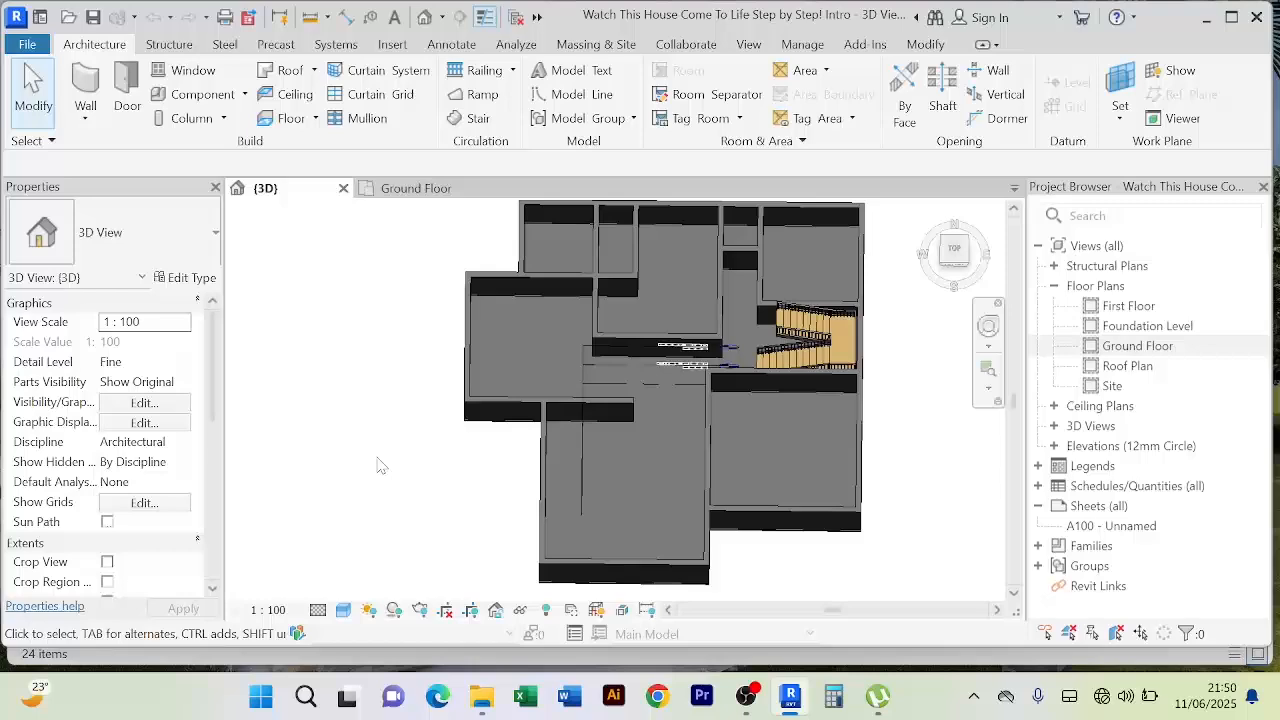
# Step: Inspect the house model in 3D from several sides, including the walls, the room layout and the staircase
pyautogui.keyDown('shift'); pyautogui.moveTo(430, 490); pyautogui.dragTo(431, 394, button='middle'); pyautogui.keyUp('shift')
pyautogui.scroll(2, 811, 521)
pyautogui.keyDown('shift'); pyautogui.moveTo(811, 521); pyautogui.dragTo(606, 529, button='middle'); pyautogui.keyUp('shift')
pyautogui.scroll(-3, 766, 511)
pyautogui.scroll(3, 783, 506)
pyautogui.scroll(-3, 789, 509)
pyautogui.keyDown('shift'); pyautogui.moveTo(789, 509); pyautogui.dragTo(611, 531, button='middle'); pyautogui.keyUp('shift')
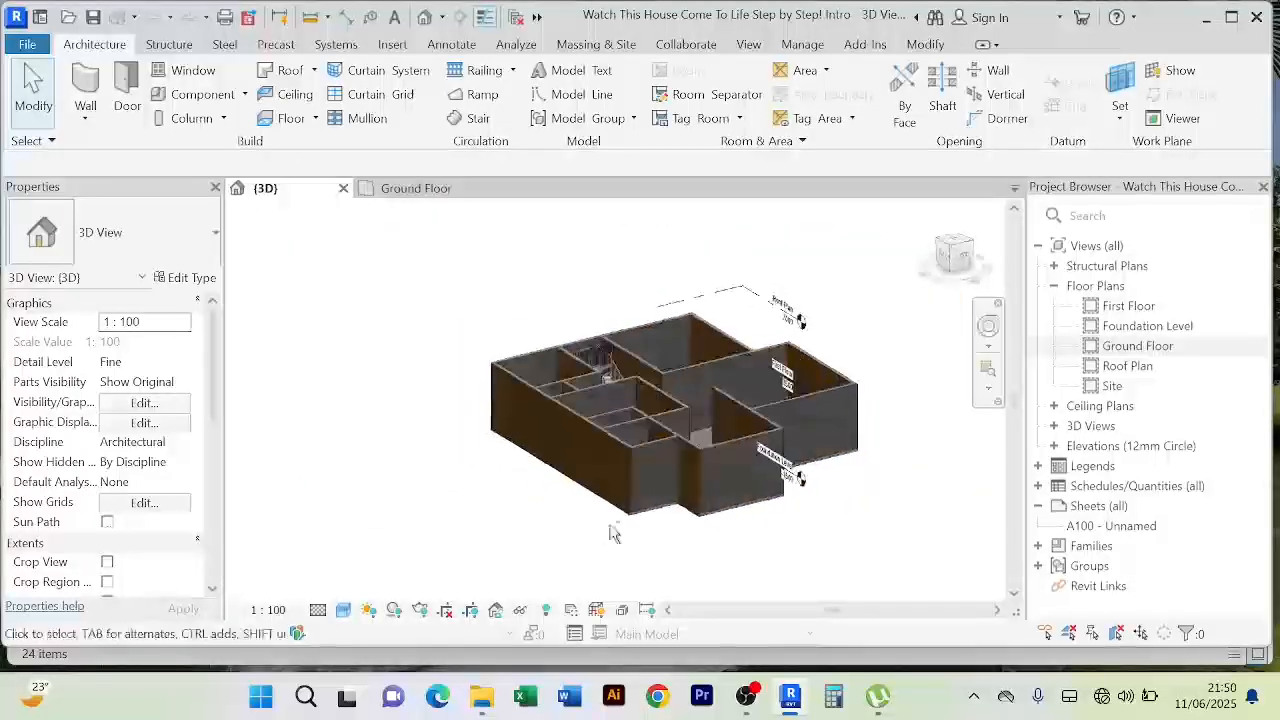
pyautogui.scroll(2, 780, 460)
pyautogui.scroll(-2, 829, 504)
pyautogui.keyDown('shift'); pyautogui.moveTo(826, 504); pyautogui.dragTo(726, 540, button='middle'); pyautogui.keyUp('shift')
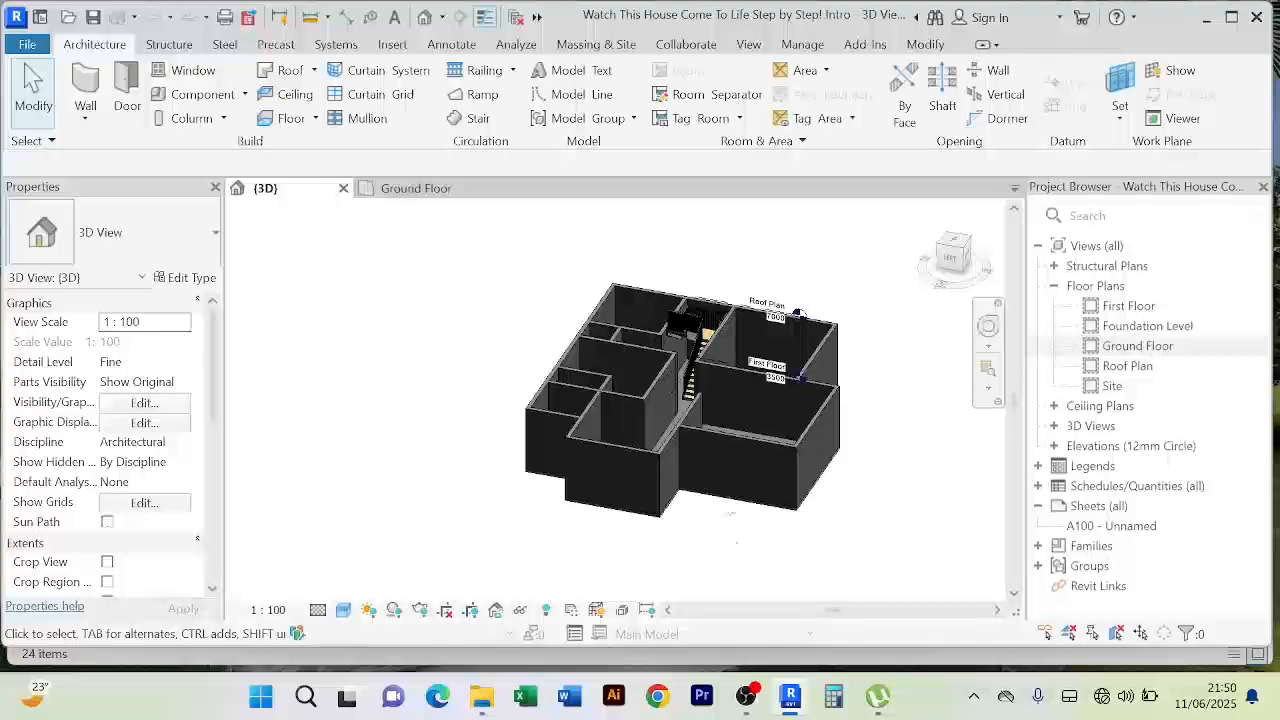
pyautogui.scroll(6, 697, 347)
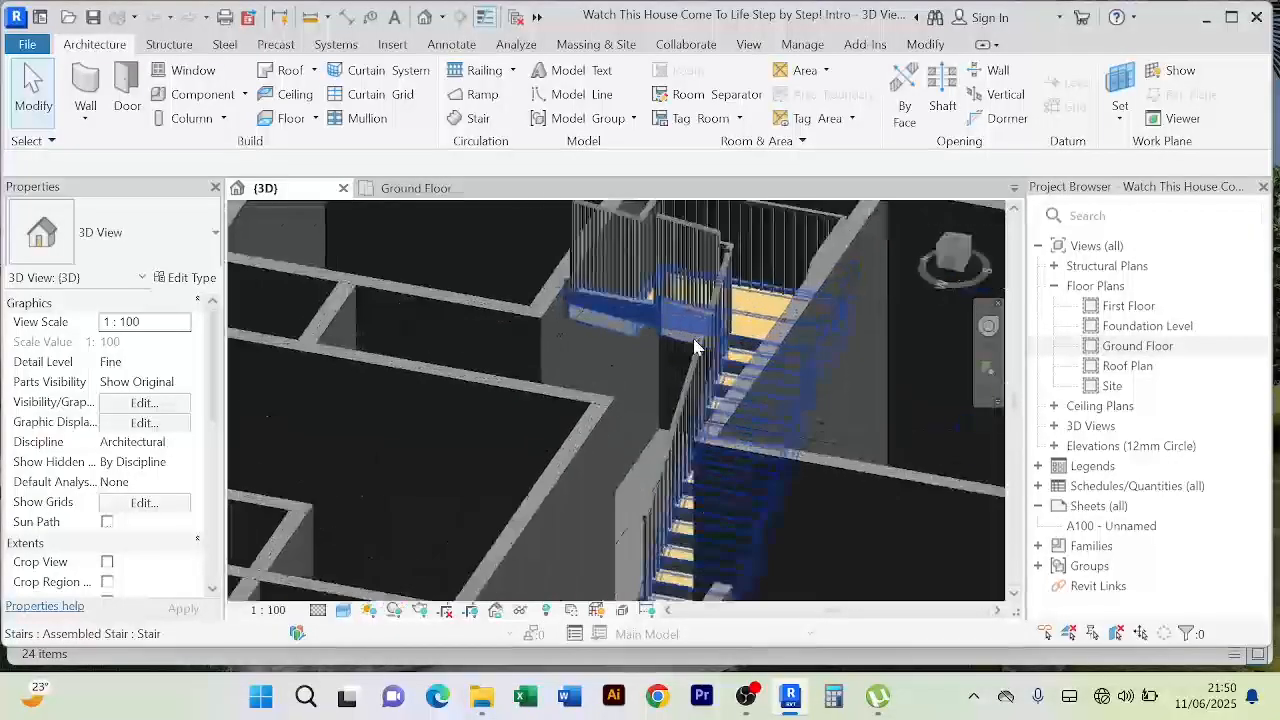
pyautogui.scroll(-8, 697, 347)
pyautogui.scroll(8, 686, 550)
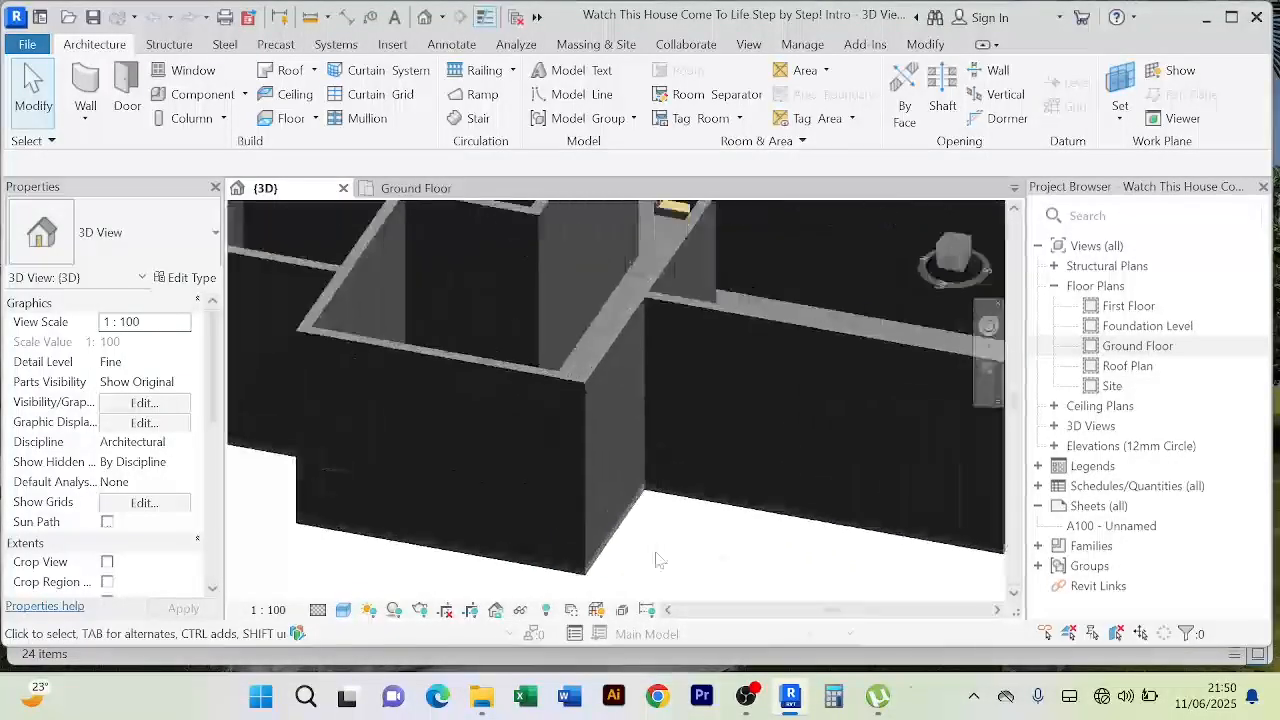
pyautogui.scroll(-5, 628, 555)
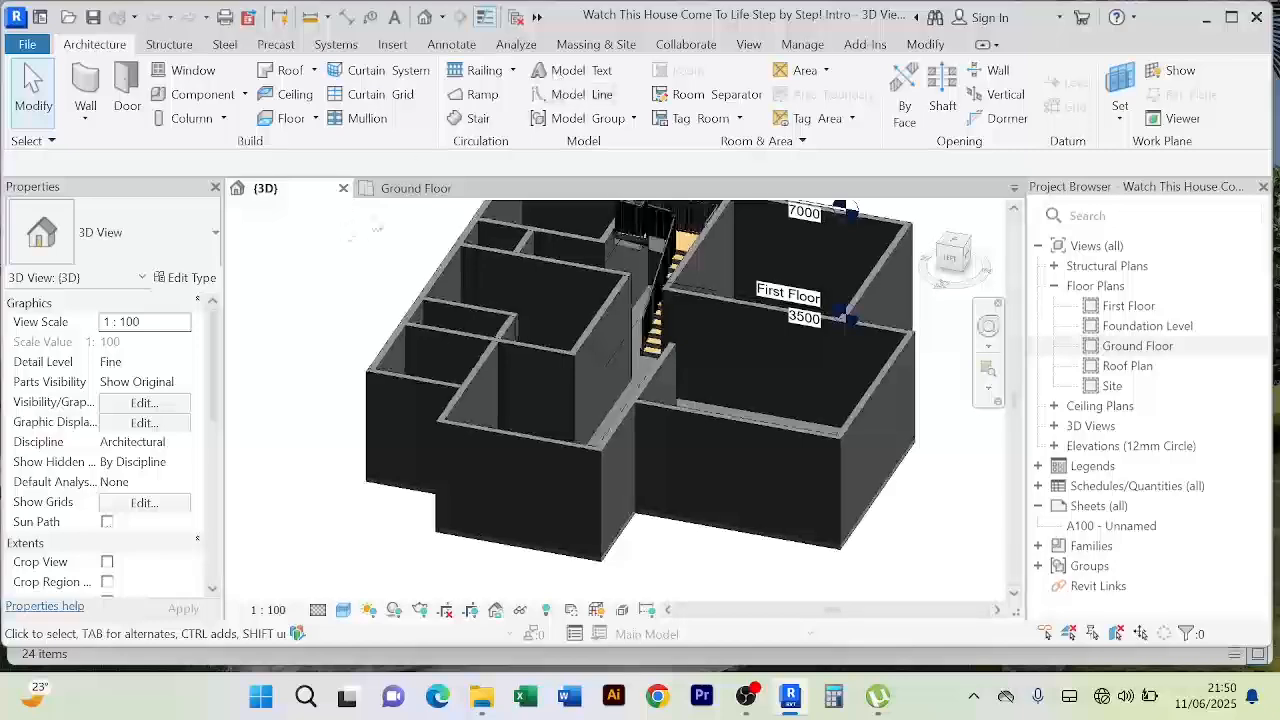
# Step: Open the Ground Floor plan and review the overall room layout and its dimensions
pyautogui.click(415, 188)
pyautogui.scroll(-4, 615, 388)
pyautogui.moveTo(737, 409); pyautogui.dragTo(818, 343, button='middle')
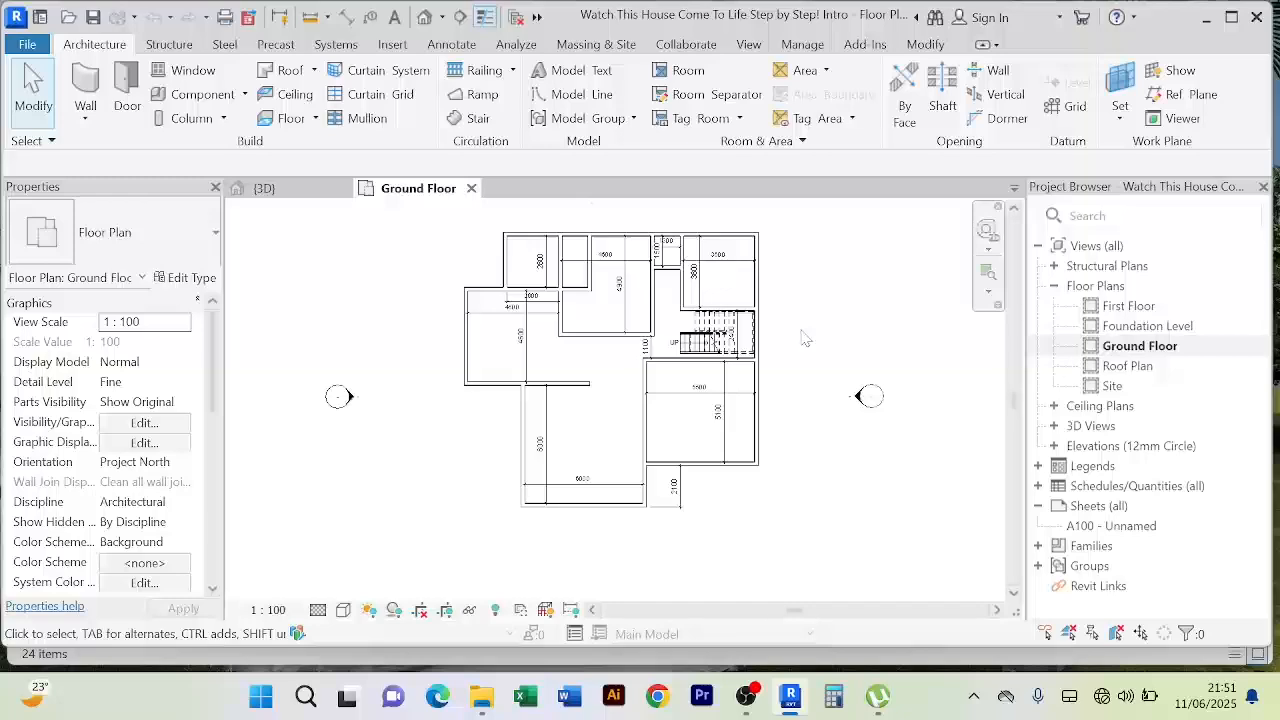
pyautogui.scroll(3, 680, 312)
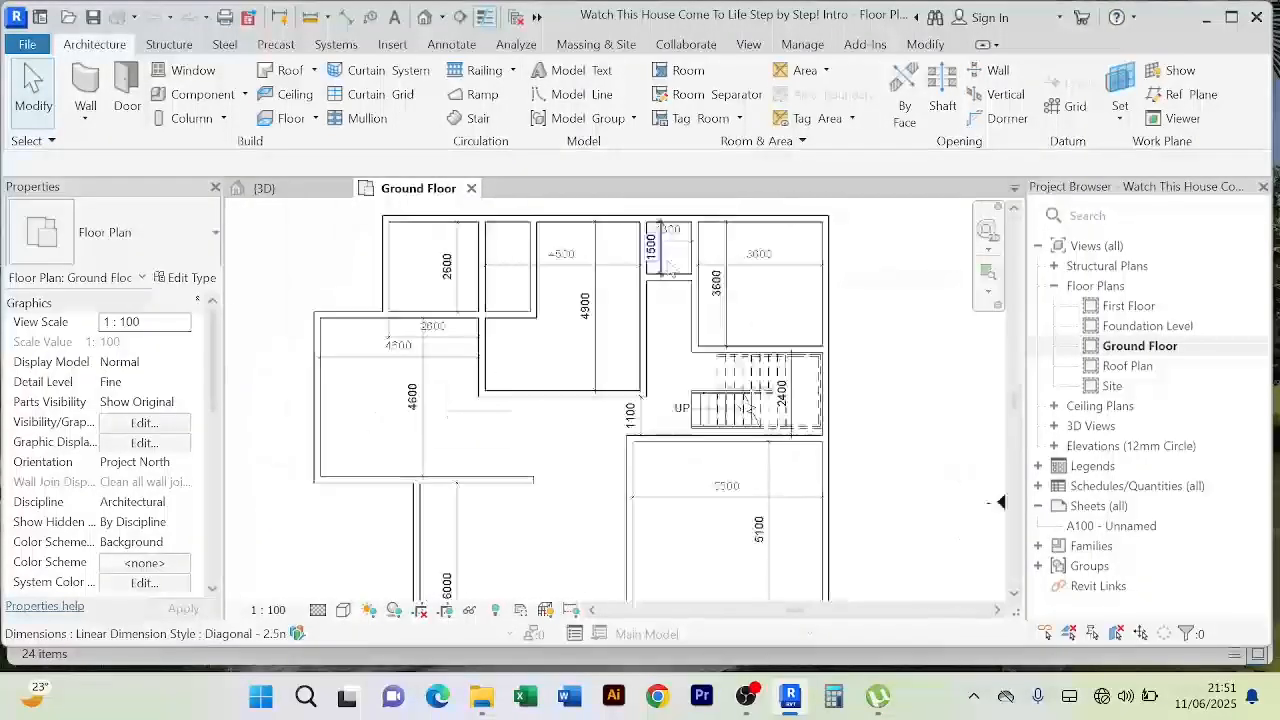
pyautogui.scroll(-4, 678, 311)
pyautogui.scroll(4, 681, 311)
pyautogui.scroll(-2, 665, 306)
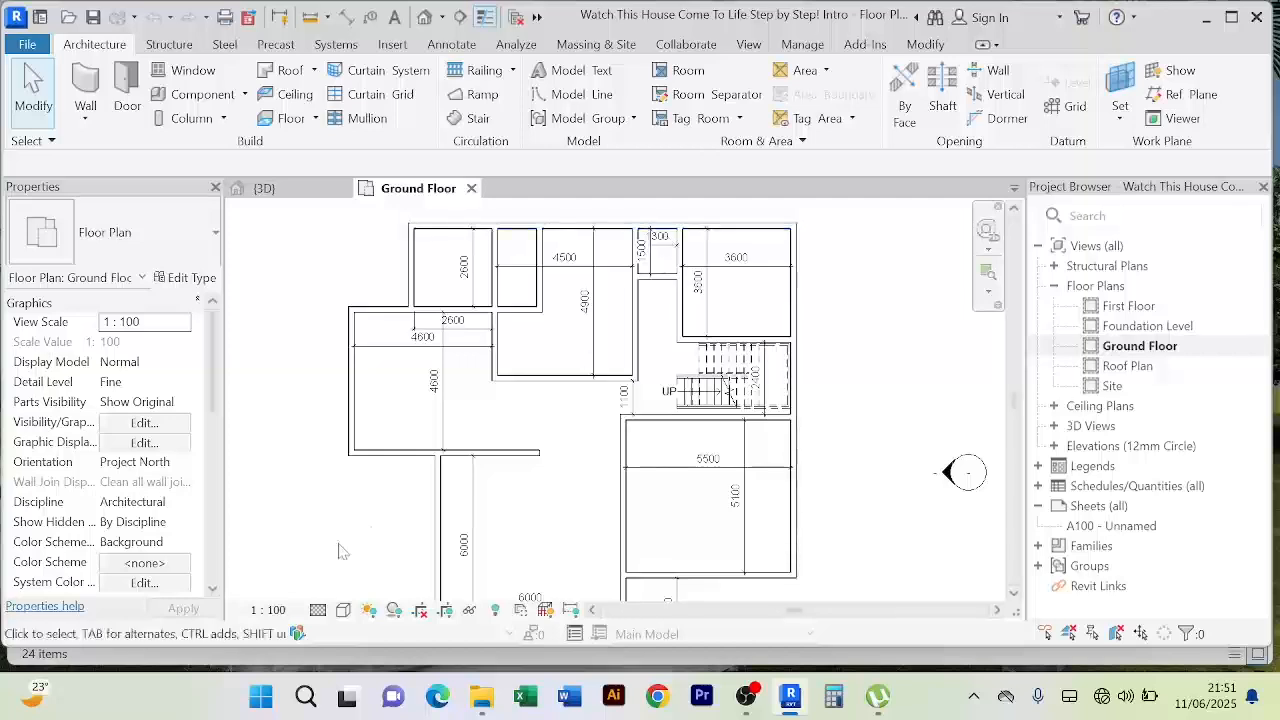
pyautogui.moveTo(473, 443); pyautogui.dragTo(480, 351, button='middle')
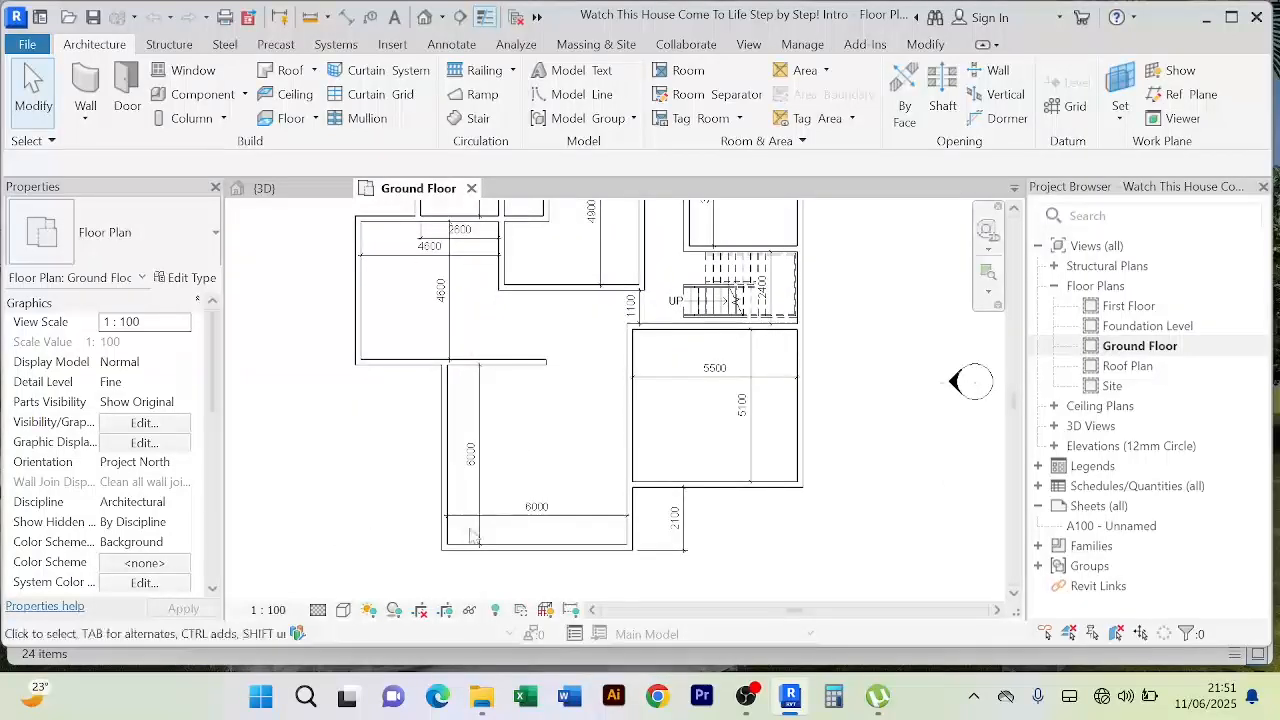
pyautogui.moveTo(562, 439); pyautogui.dragTo(525, 514, button='middle')
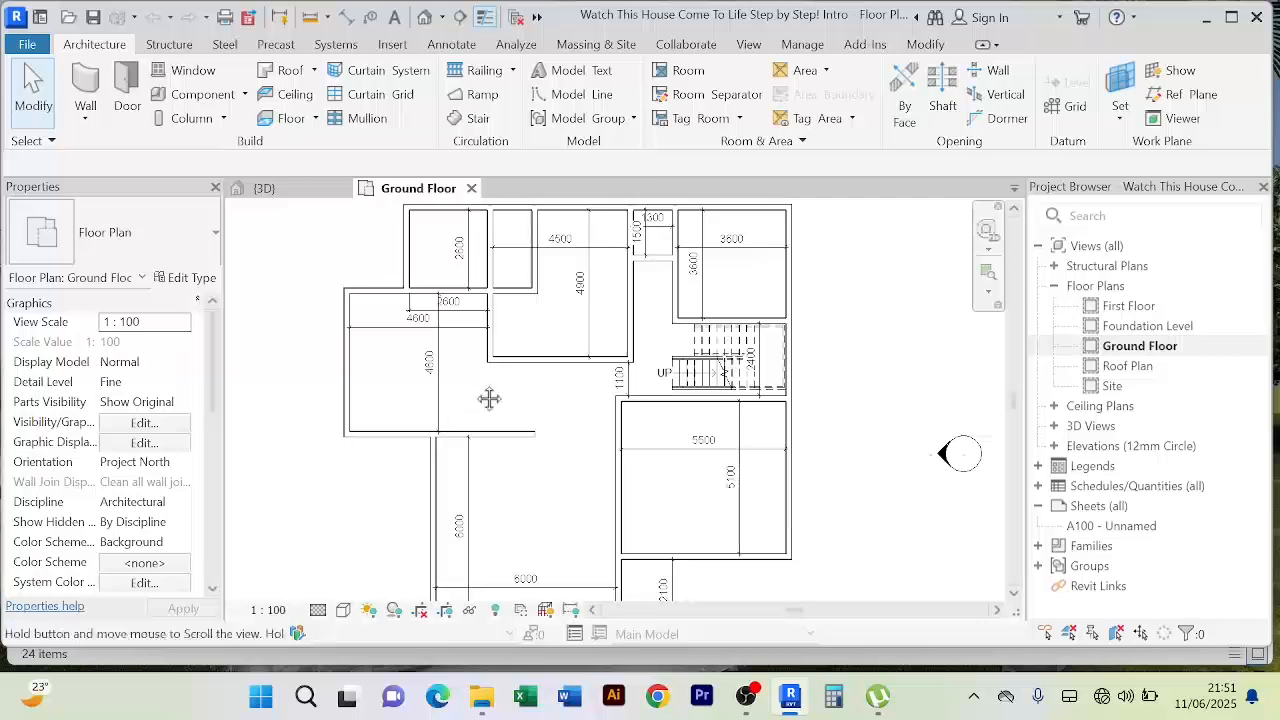
pyautogui.moveTo(489, 399); pyautogui.dragTo(469, 438, button='middle')
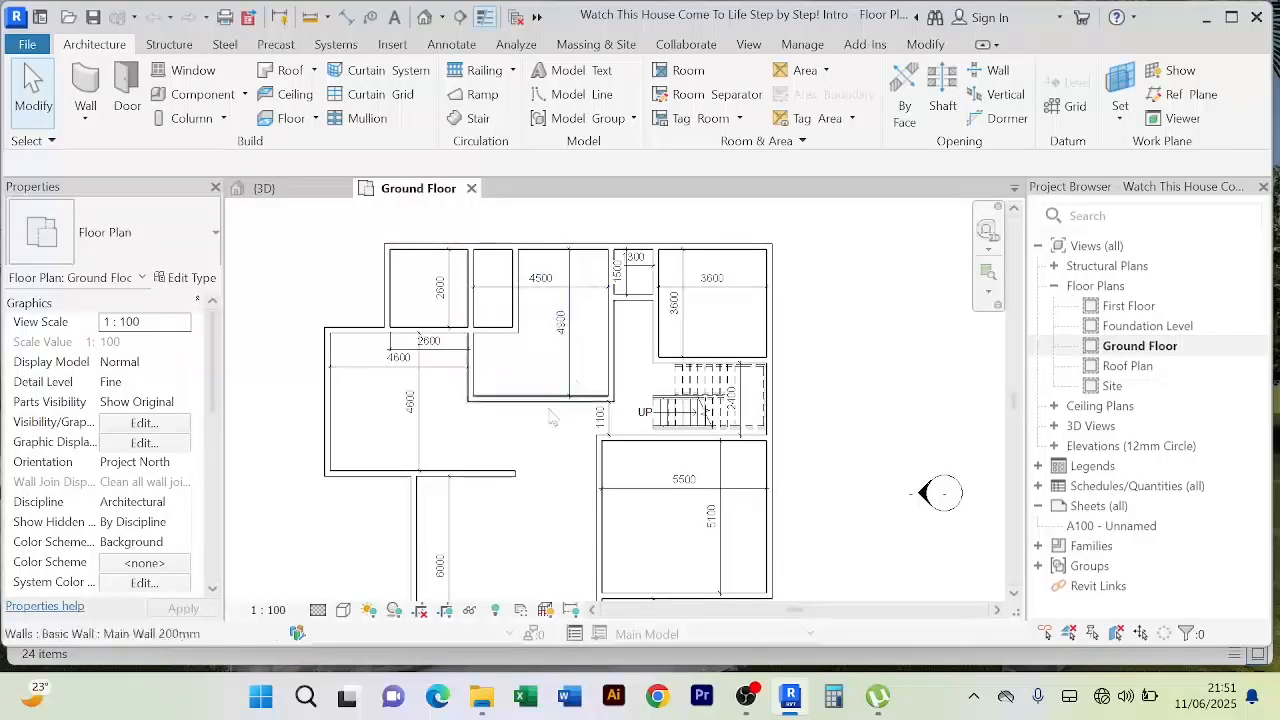
# Step: Examine the ground-floor circulation around the staircase and corridor, the adjoining rooms, and the free-ended wall below the 4600 mm room
pyautogui.scroll(-2, 523, 209)
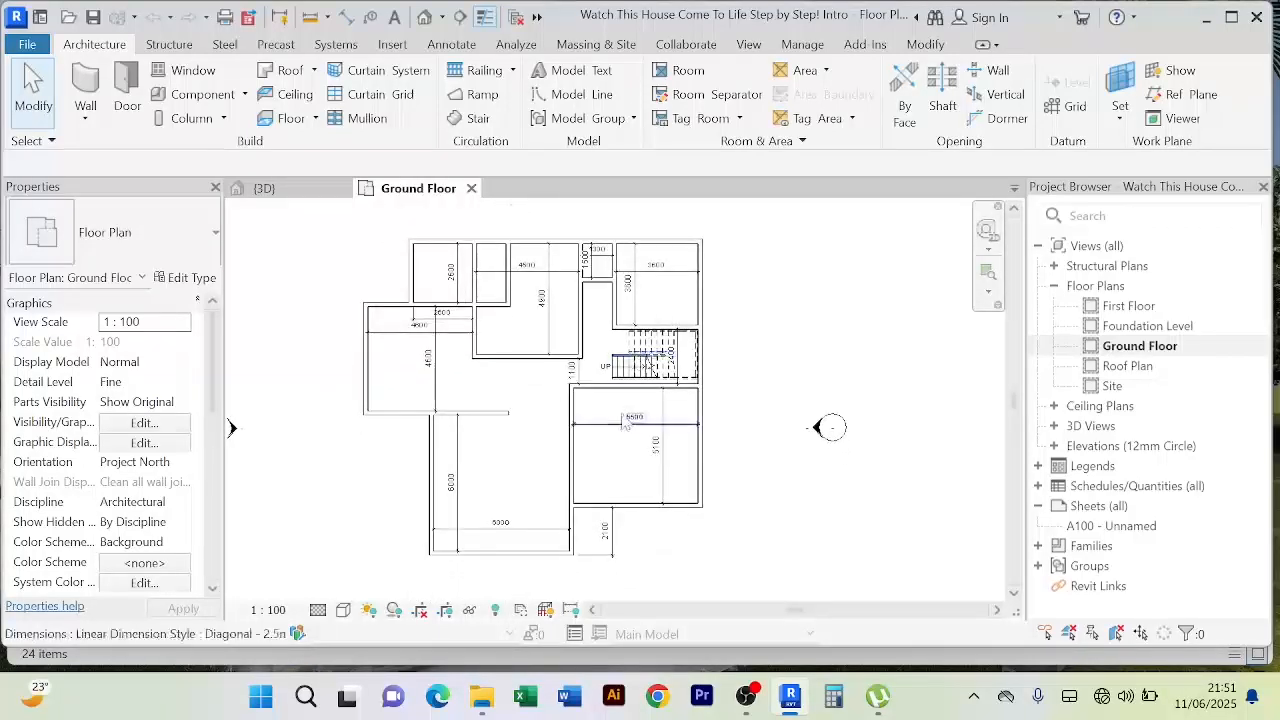
pyautogui.scroll(2, 628, 402)
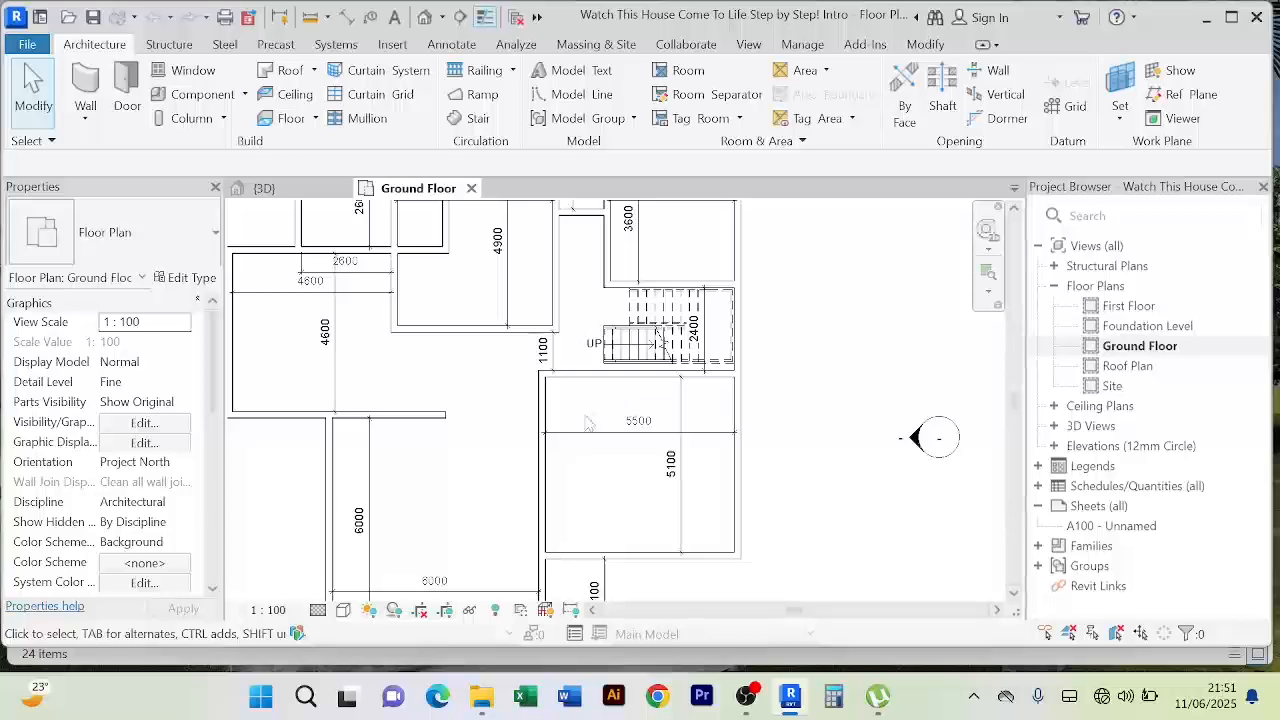
pyautogui.scroll(-2, 597, 421)
pyautogui.moveTo(600, 417); pyautogui.dragTo(601, 423, button='middle')
pyautogui.scroll(3, 612, 421)
pyautogui.moveTo(669, 311); pyautogui.dragTo(669, 387, button='middle')
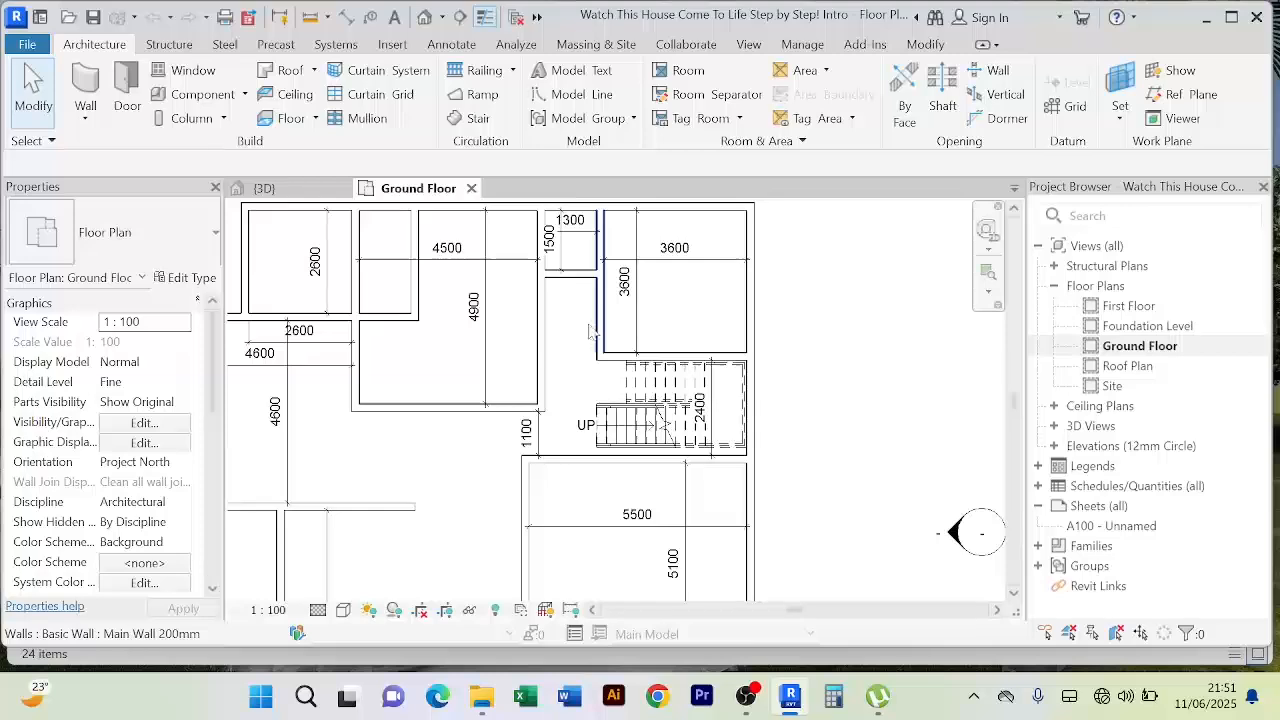
pyautogui.scroll(-2, 585, 318)
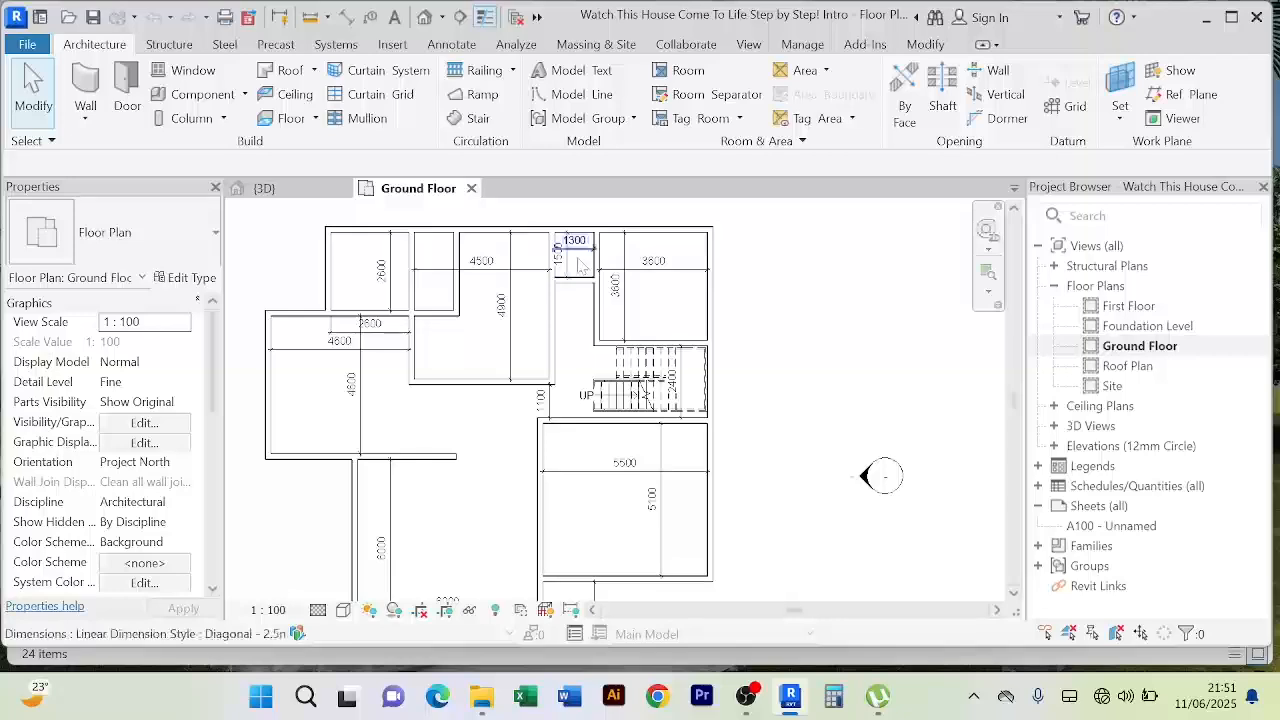
pyautogui.moveTo(520, 487); pyautogui.dragTo(575, 418, button='middle')
pyautogui.scroll(3, 577, 425)
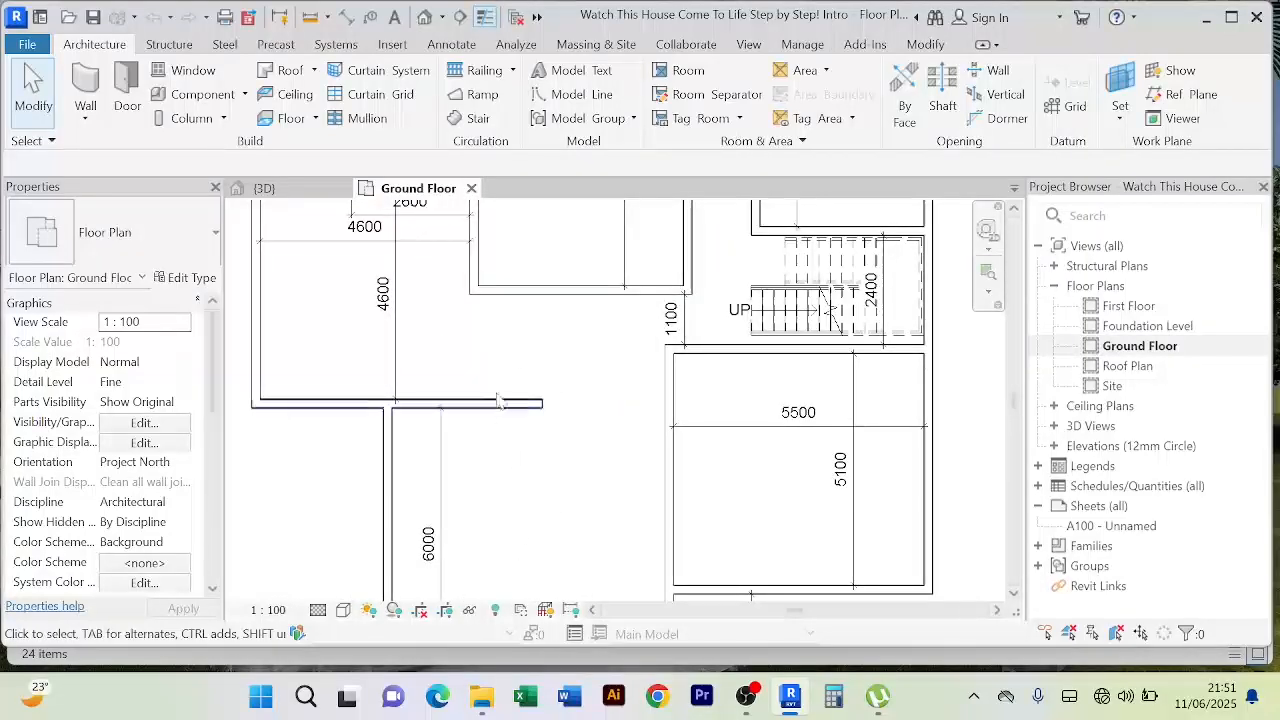
pyautogui.scroll(-2, 418, 414)
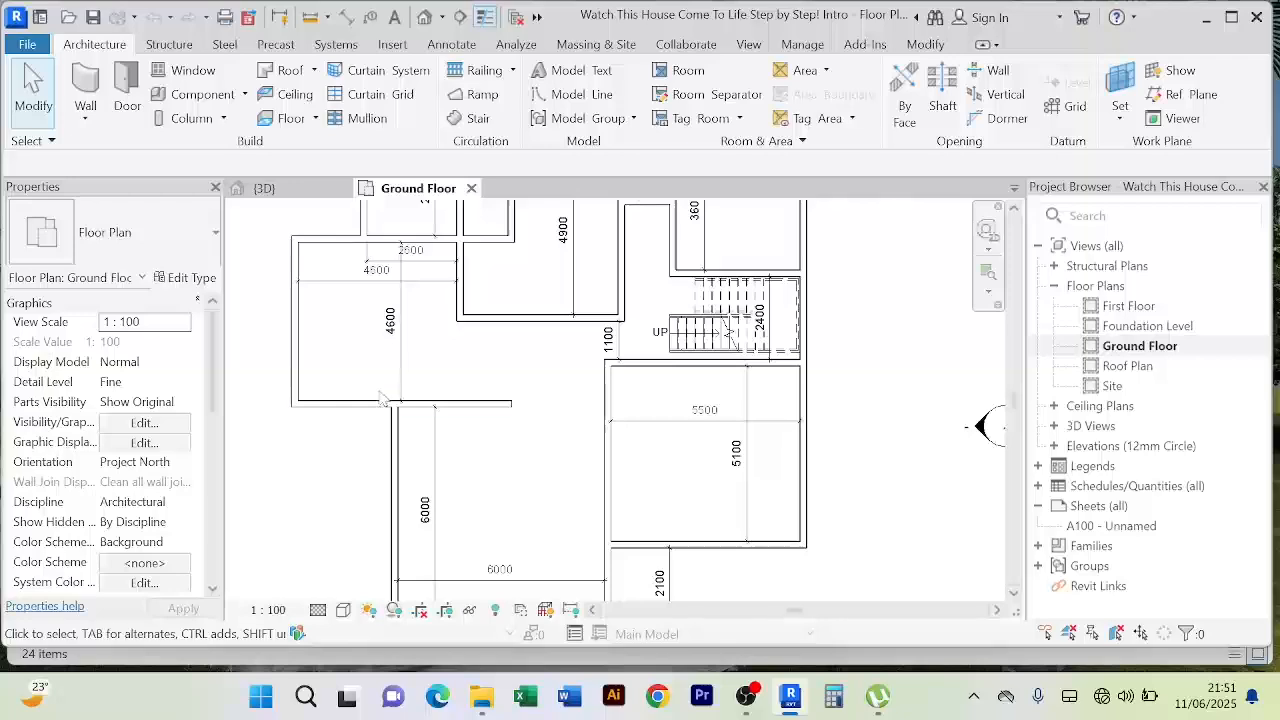
pyautogui.scroll(-2, 567, 362)
pyautogui.moveTo(568, 374); pyautogui.dragTo(554, 395, button='middle')
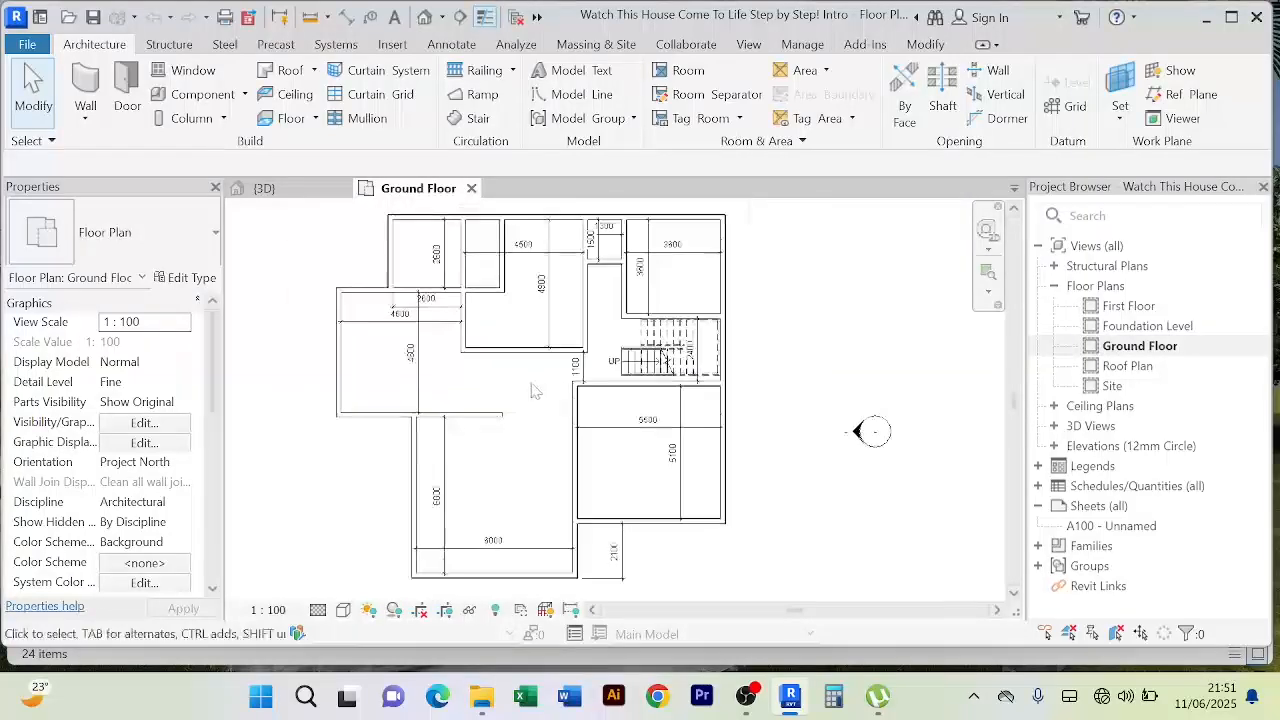
pyautogui.scroll(3, 530, 381)
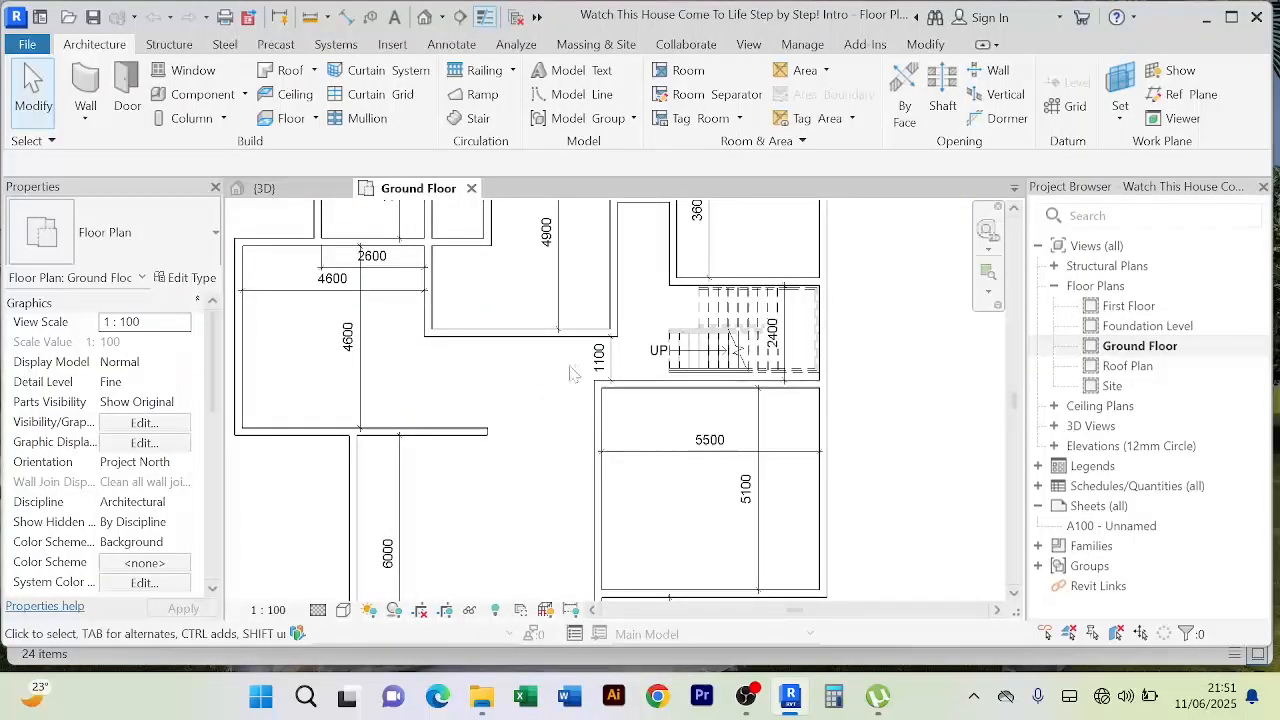
pyautogui.moveTo(648, 332); pyautogui.dragTo(641, 361, button='middle')
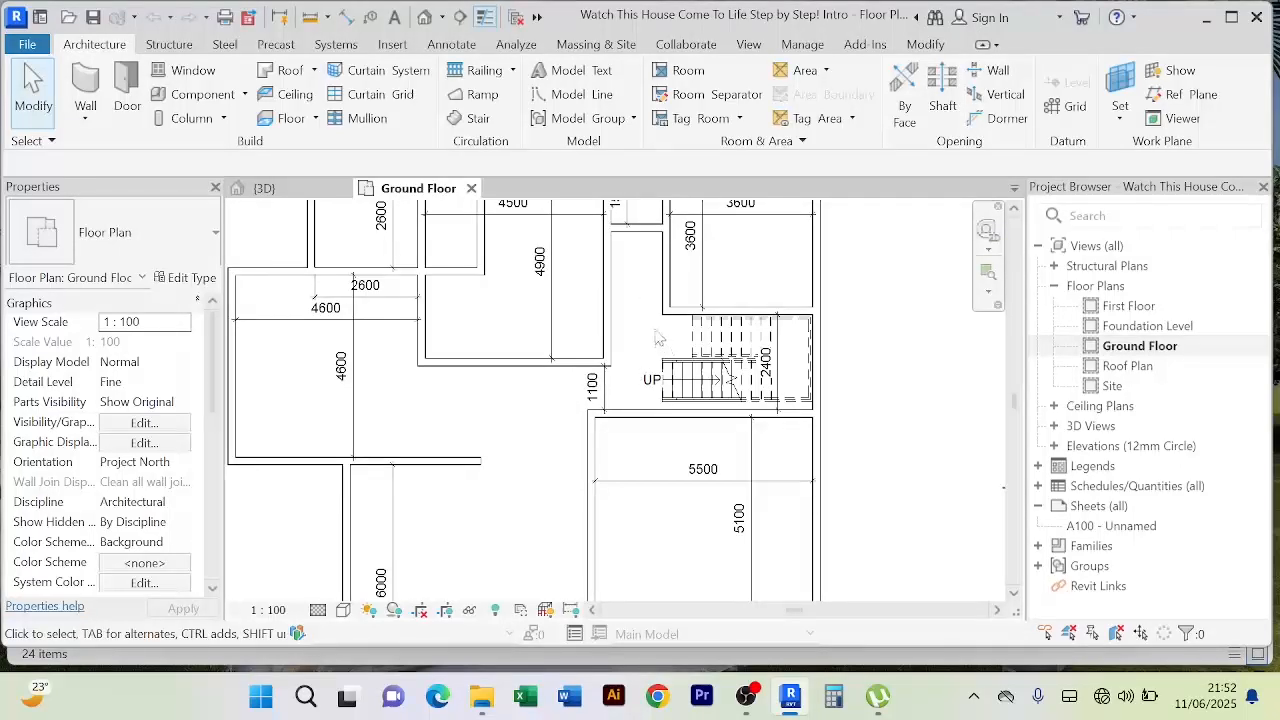
pyautogui.scroll(-1, 659, 338)
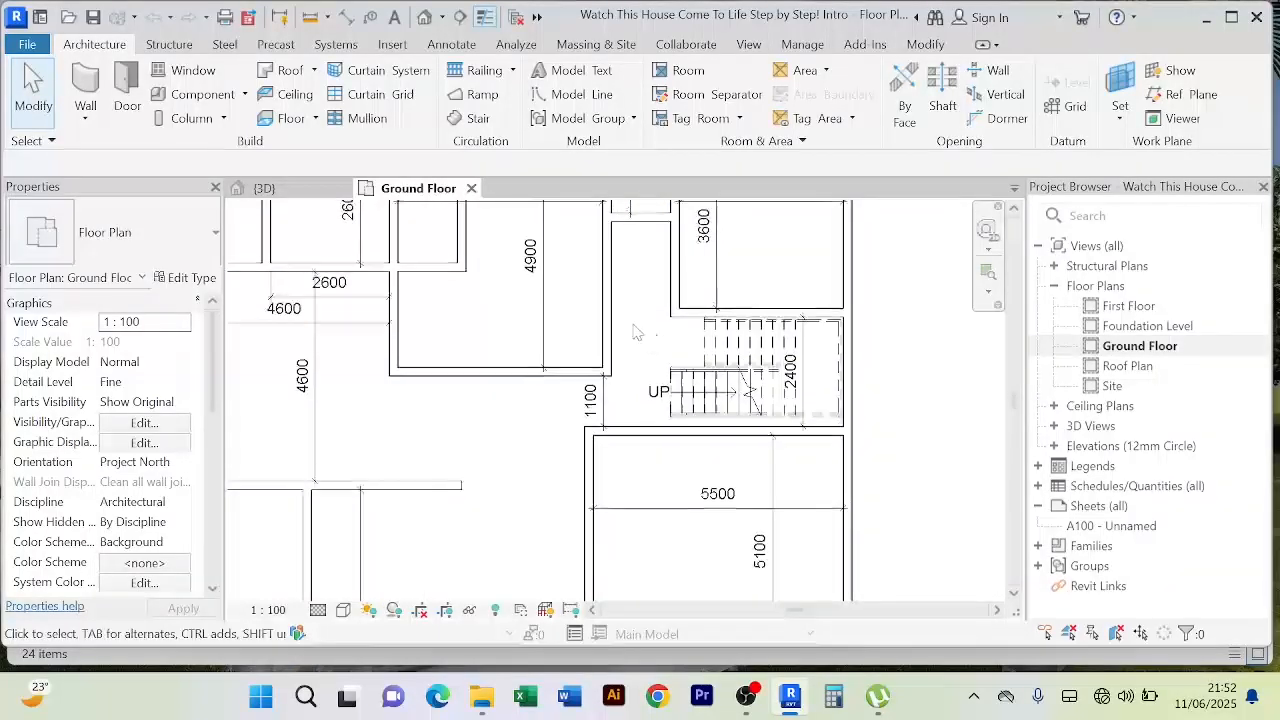
pyautogui.moveTo(650, 310); pyautogui.dragTo(644, 330, button='middle')
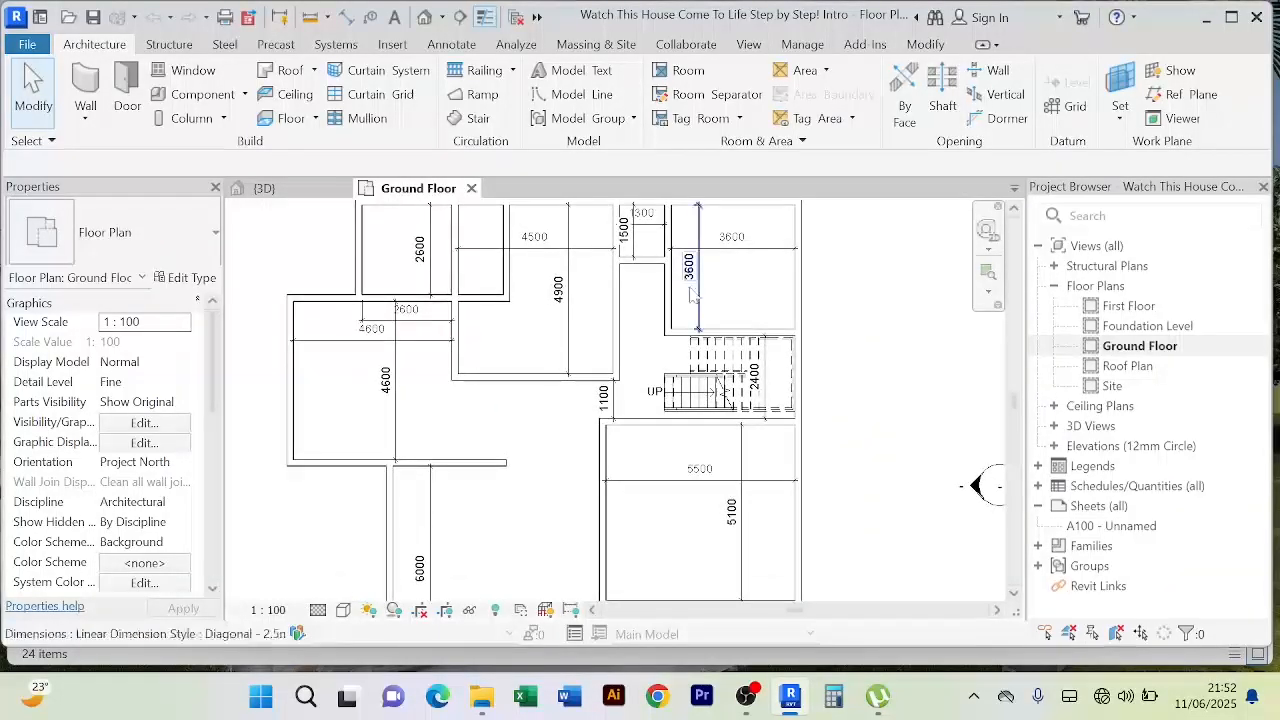
pyautogui.scroll(-1, 640, 332)
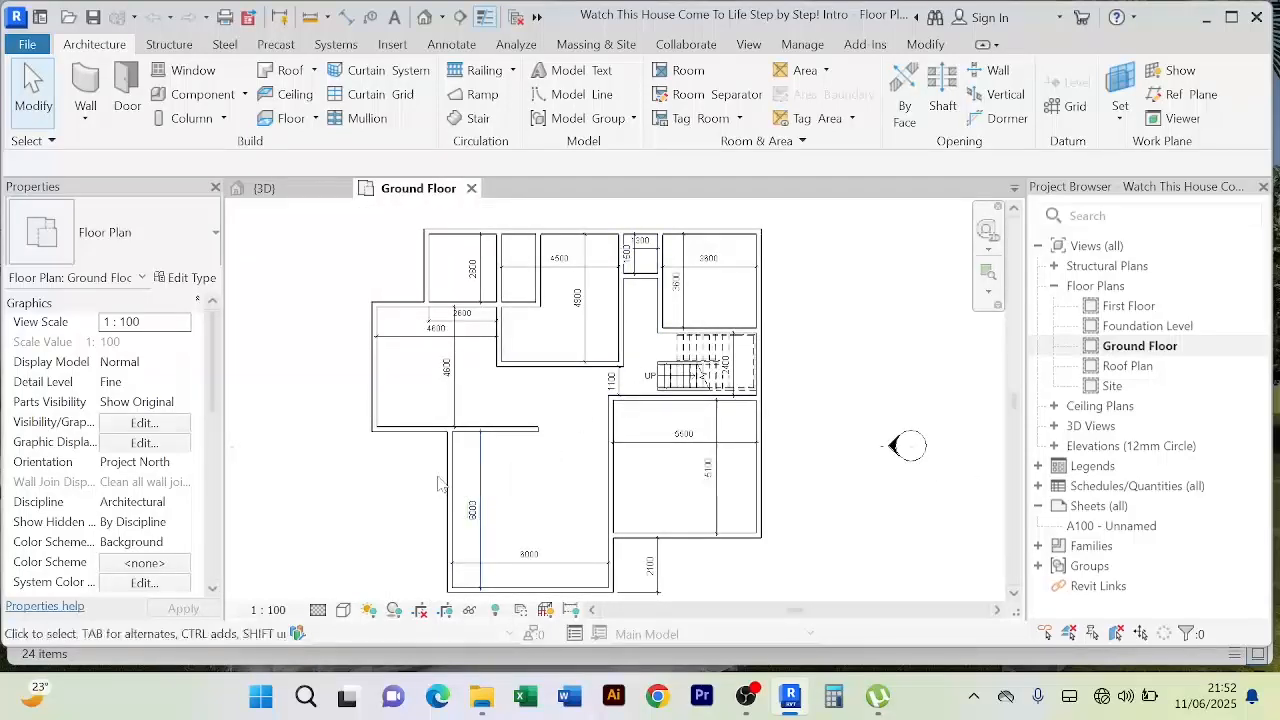
pyautogui.moveTo(553, 457); pyautogui.dragTo(613, 397, button='middle')
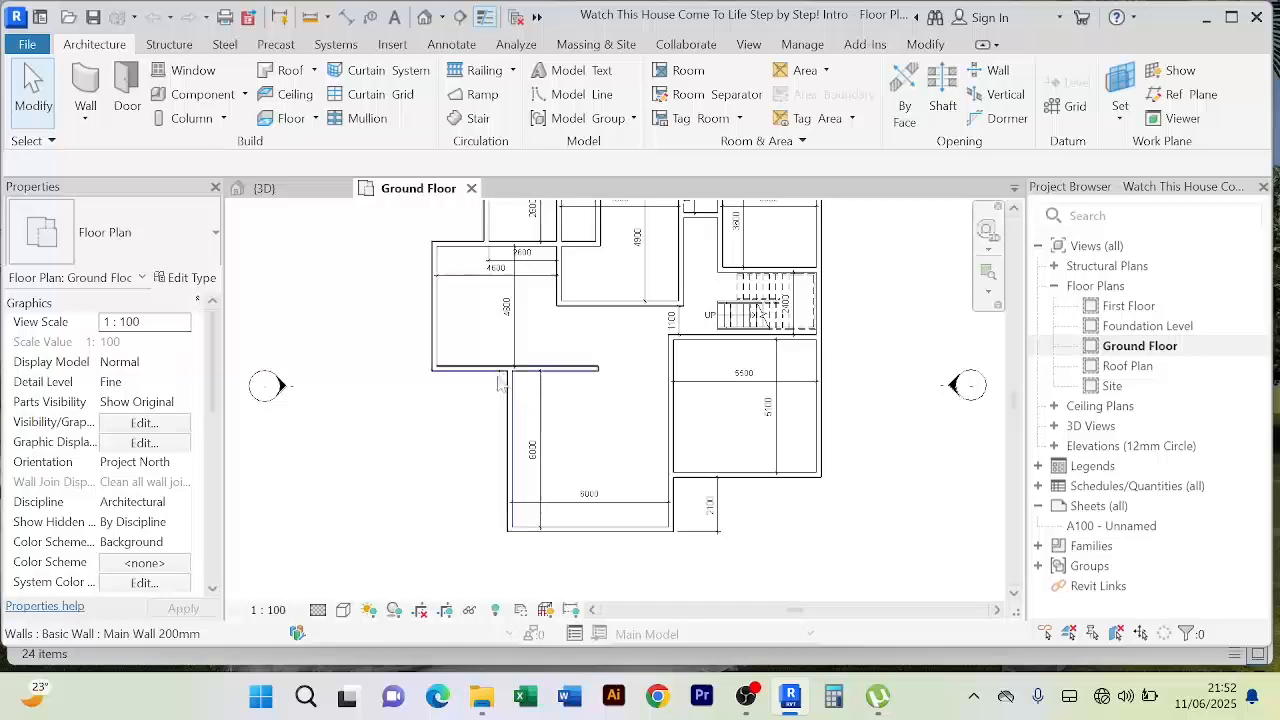
pyautogui.scroll(2, 651, 351)
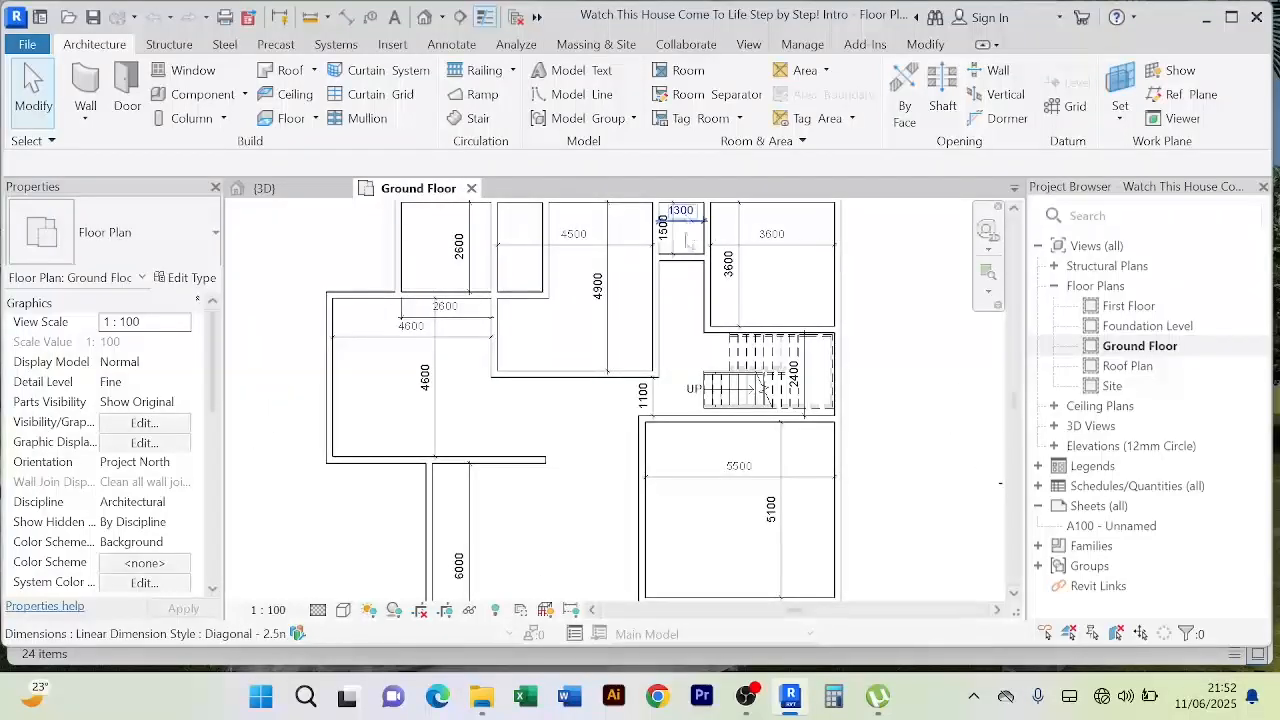
pyautogui.scroll(-2, 583, 443)
pyautogui.moveTo(583, 443); pyautogui.dragTo(643, 418, button='middle')
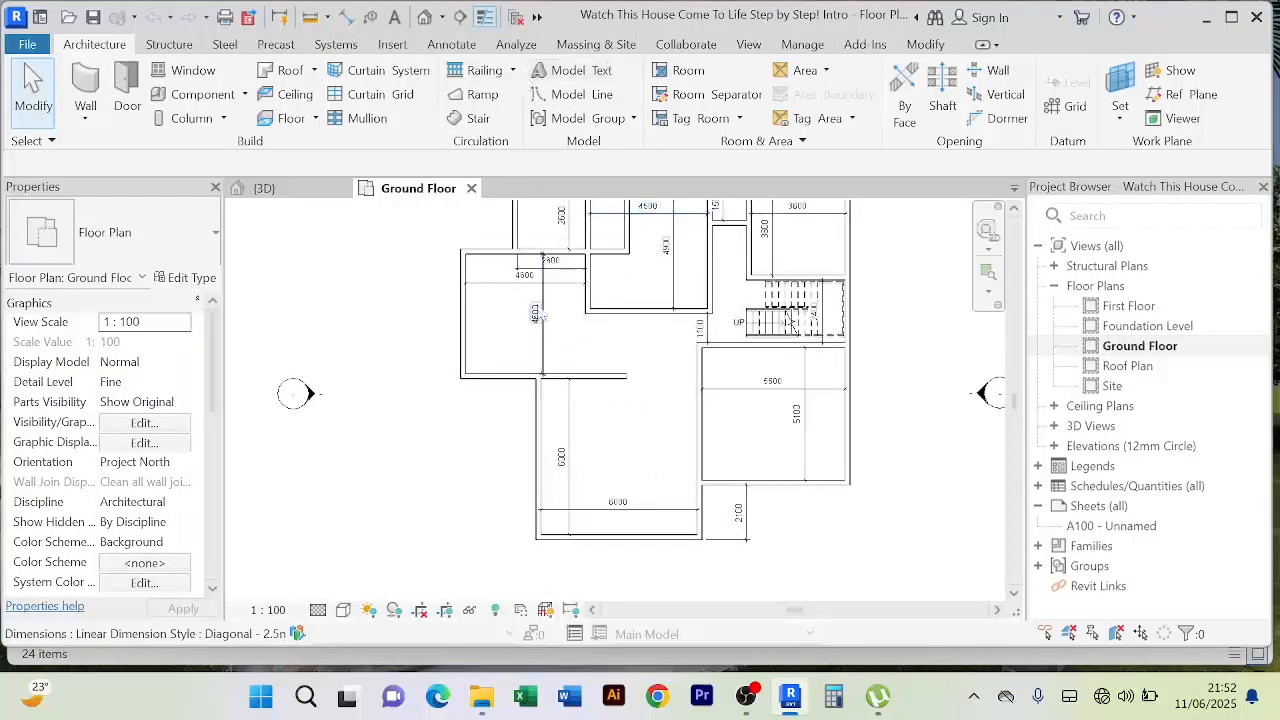
# Step: Offset a copy of the free-ended horizontal wall below the 4600 mm room 1500 mm downward in the Ground Floor plan
pyautogui.click(490, 377)
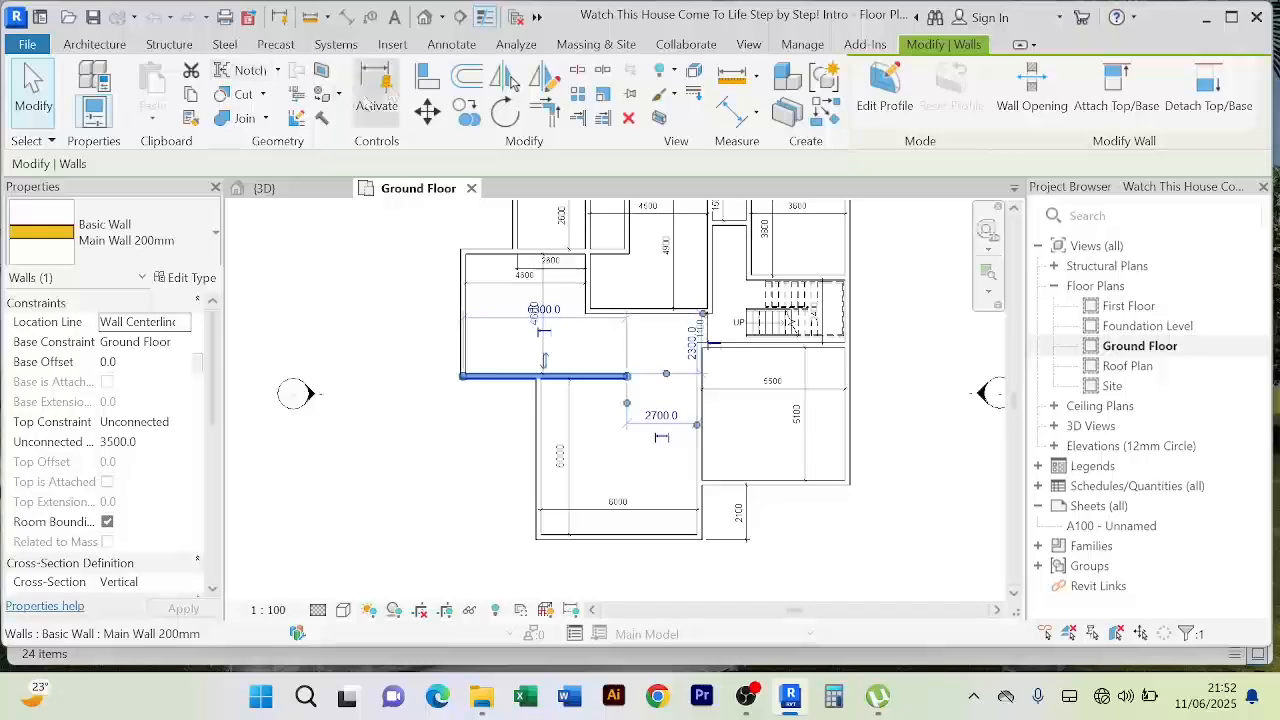
pyautogui.click(466, 78)
pyautogui.scroll(-3, 626, 380)
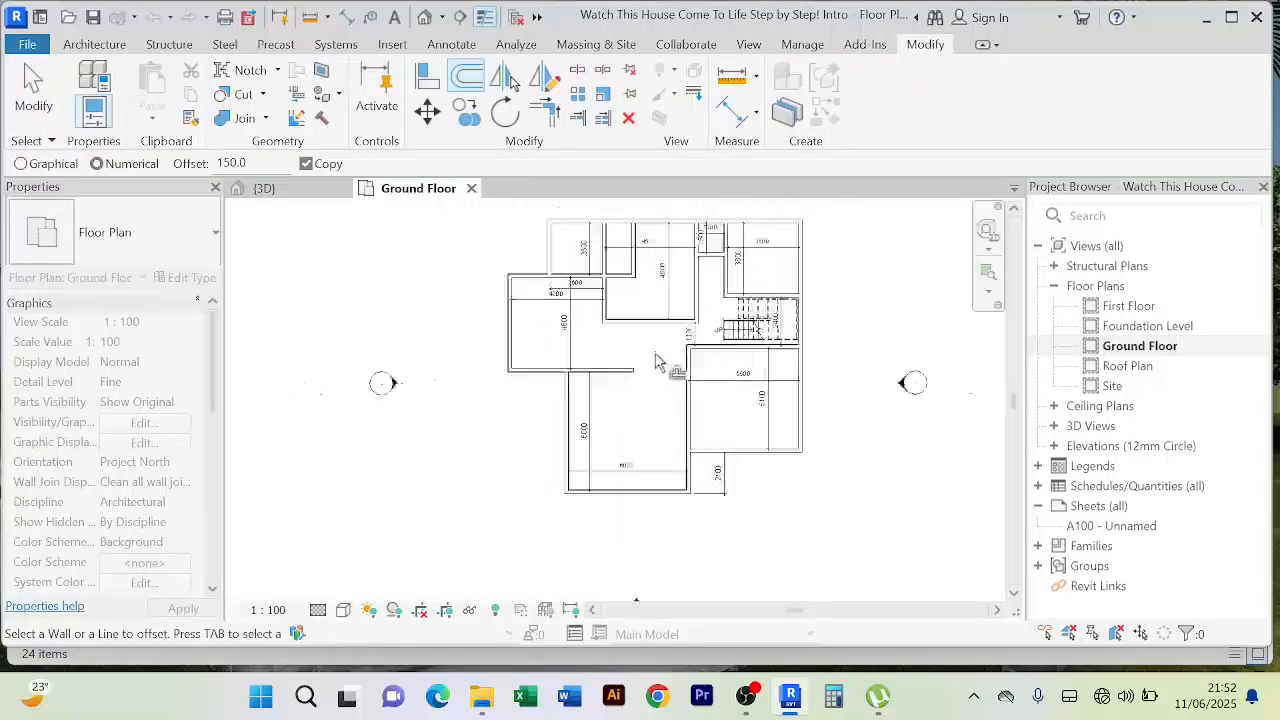
pyautogui.moveTo(626, 393); pyautogui.dragTo(626, 363, button='middle')
pyautogui.scroll(5, 530, 368)
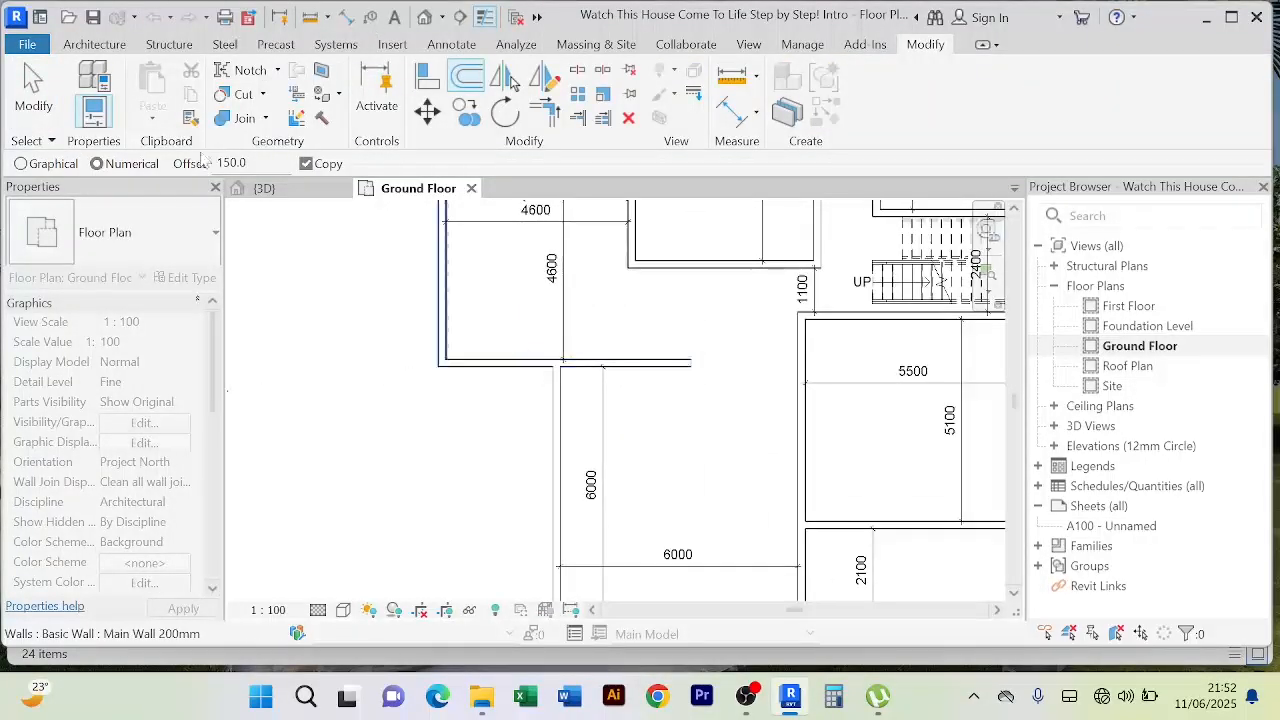
pyautogui.moveTo(249, 163); pyautogui.dragTo(216, 163)
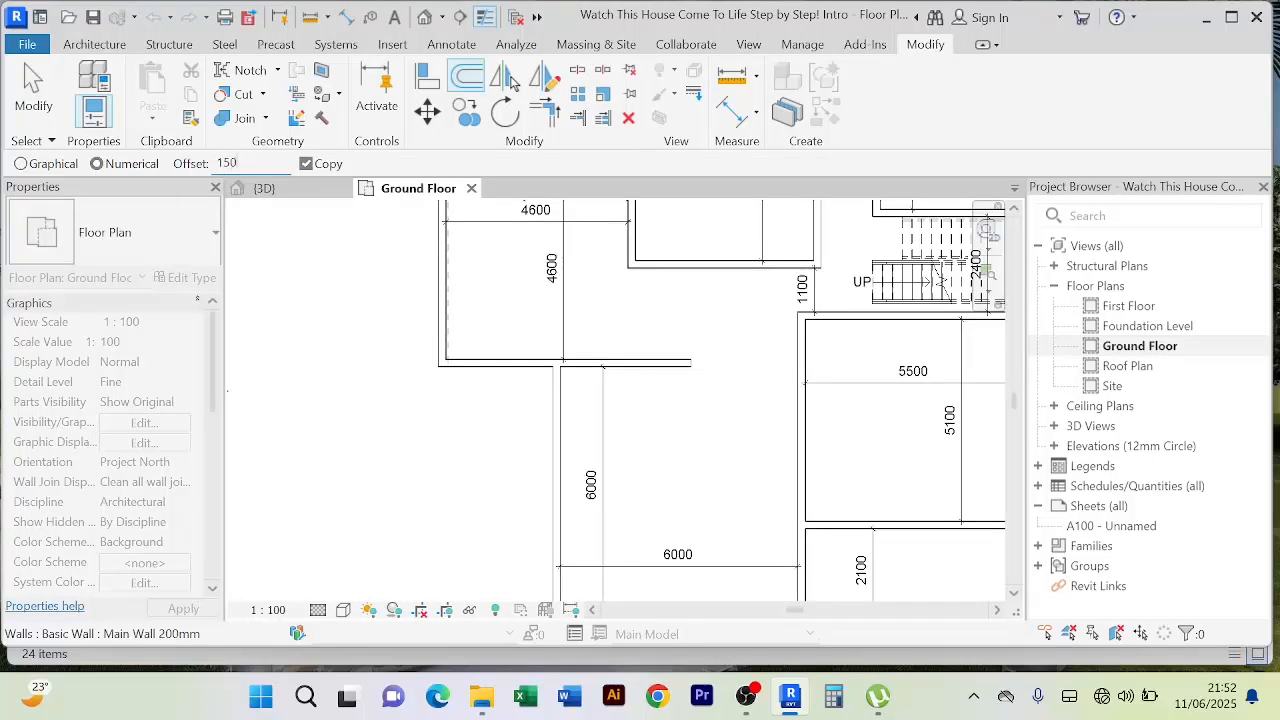
pyautogui.write('1500')
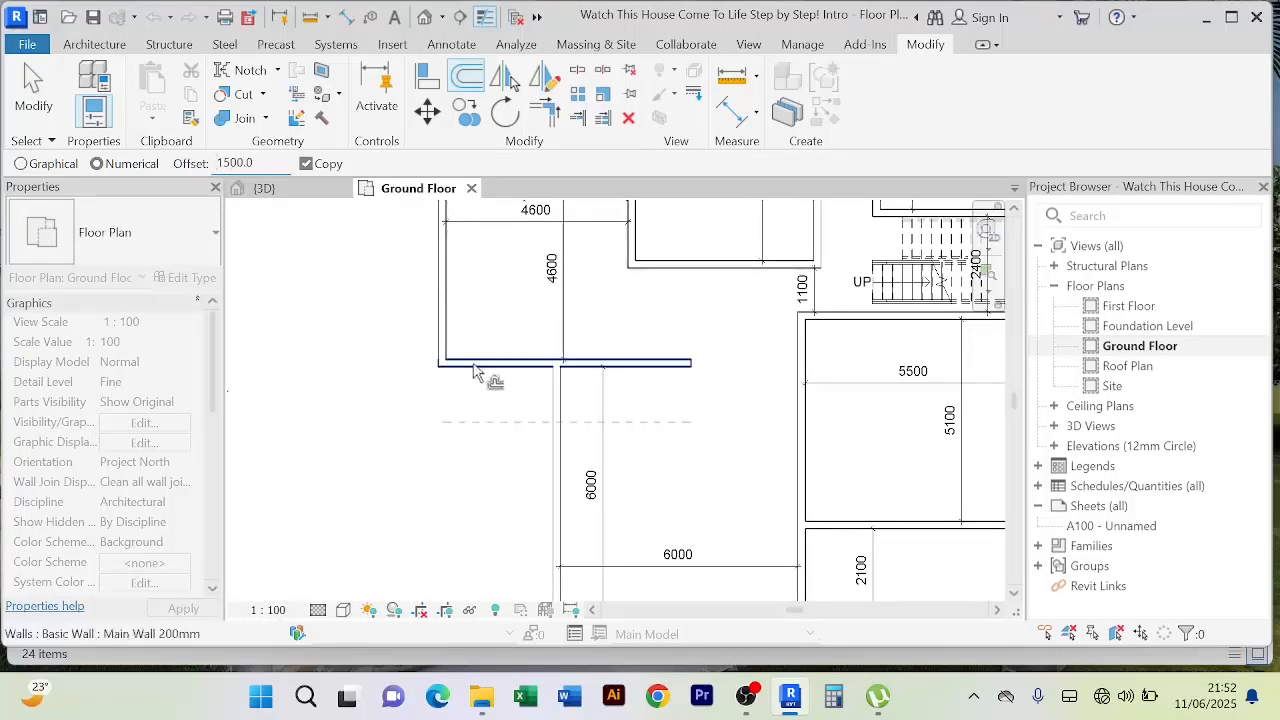
pyautogui.click(476, 335)
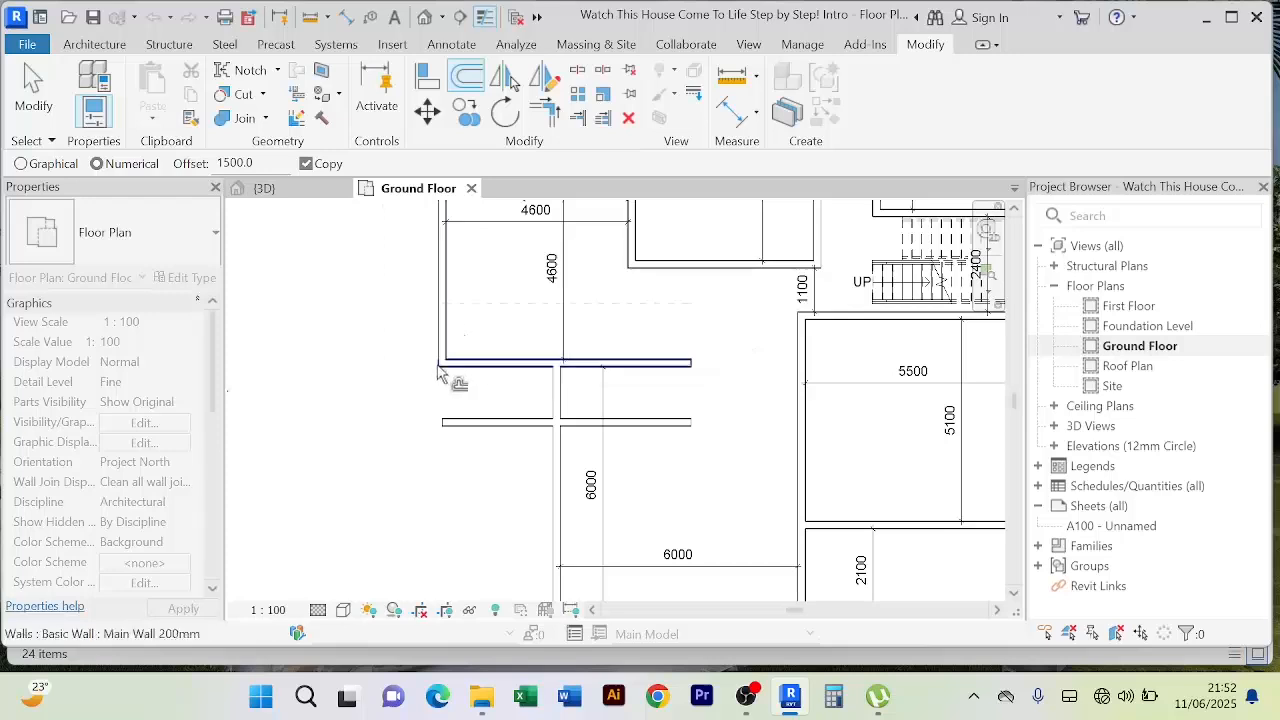
# Step: Extend the 4600 mm room's outer left wall down to form a corner with the offset wall, using Trim/Extend to Corner
pyautogui.scroll(-2, 441, 372)
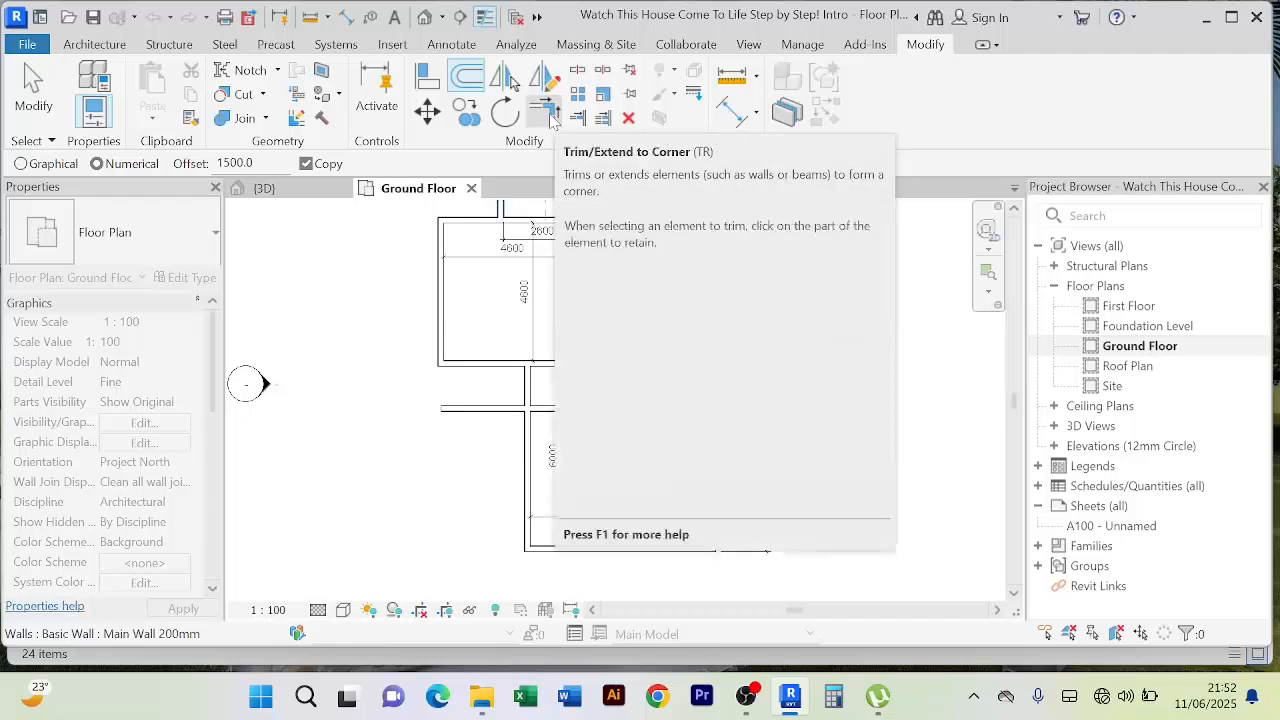
pyautogui.click(550, 118)
pyautogui.click(445, 335)
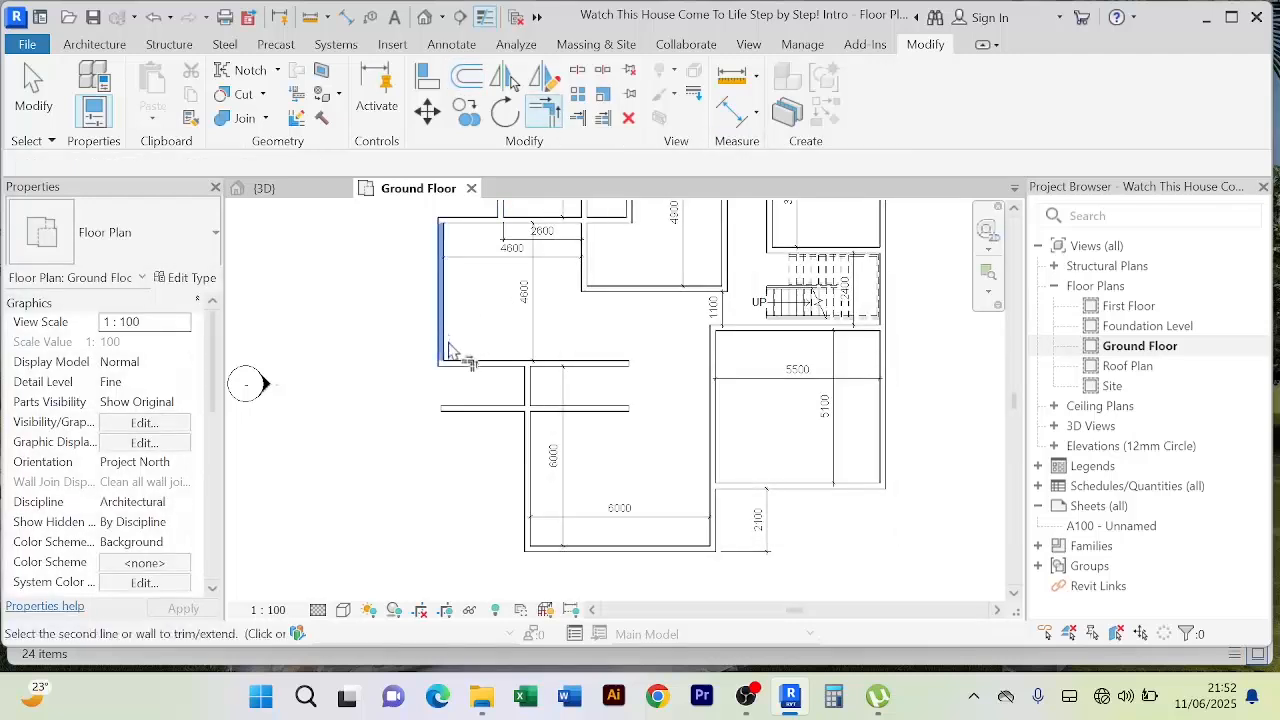
pyautogui.click(447, 410)
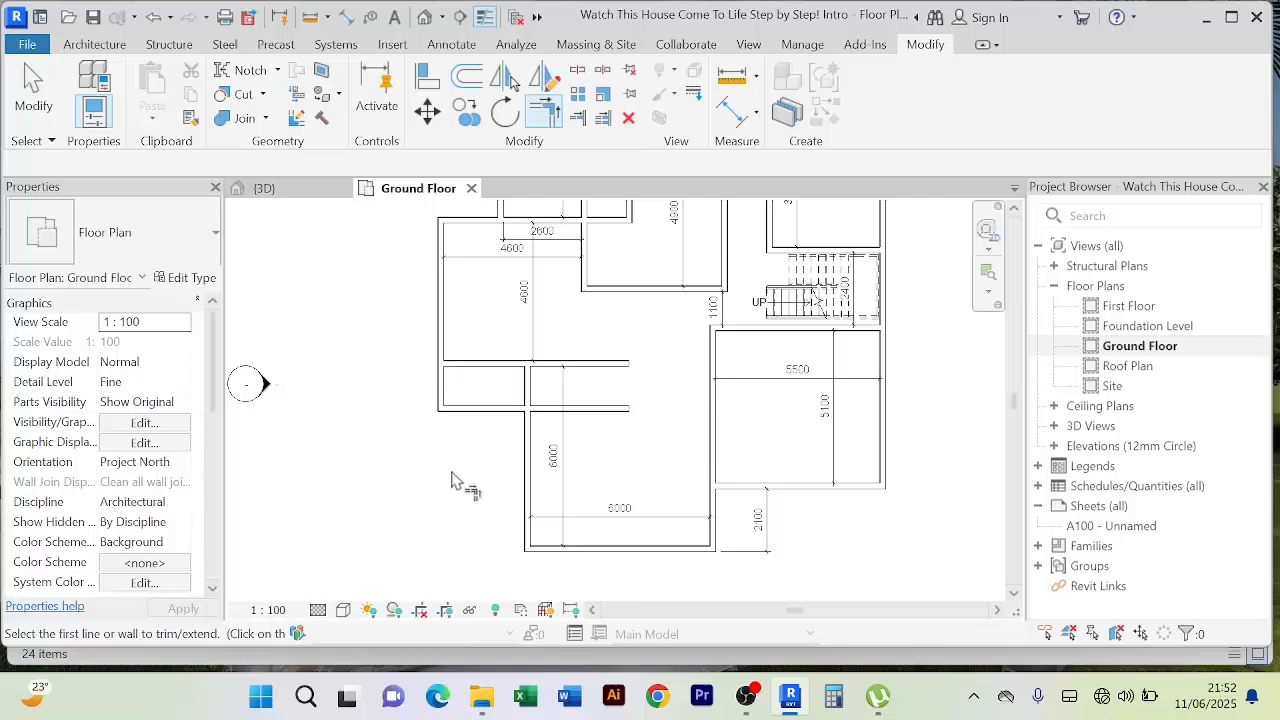
# Step: Add an aligned dimension between the facing sides of the two free-ended horizontal walls below the 4600 mm room
pyautogui.rightClick(450, 476)
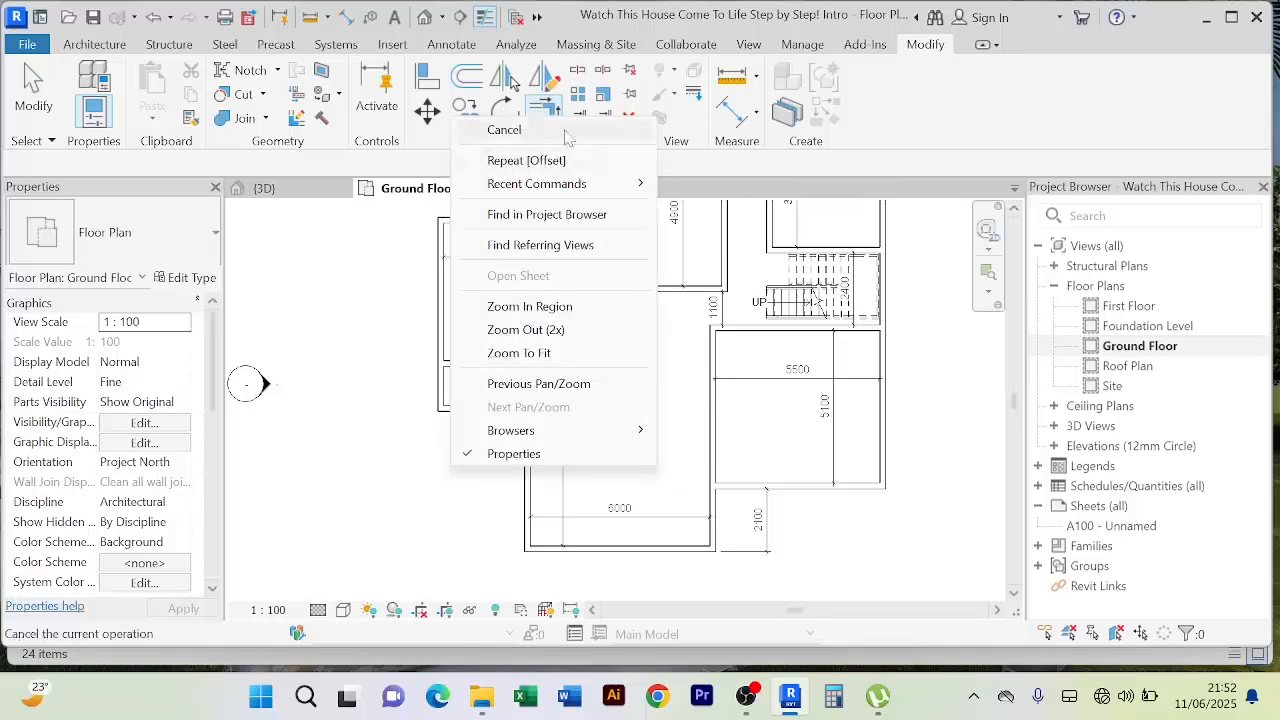
pyautogui.click(503, 125)
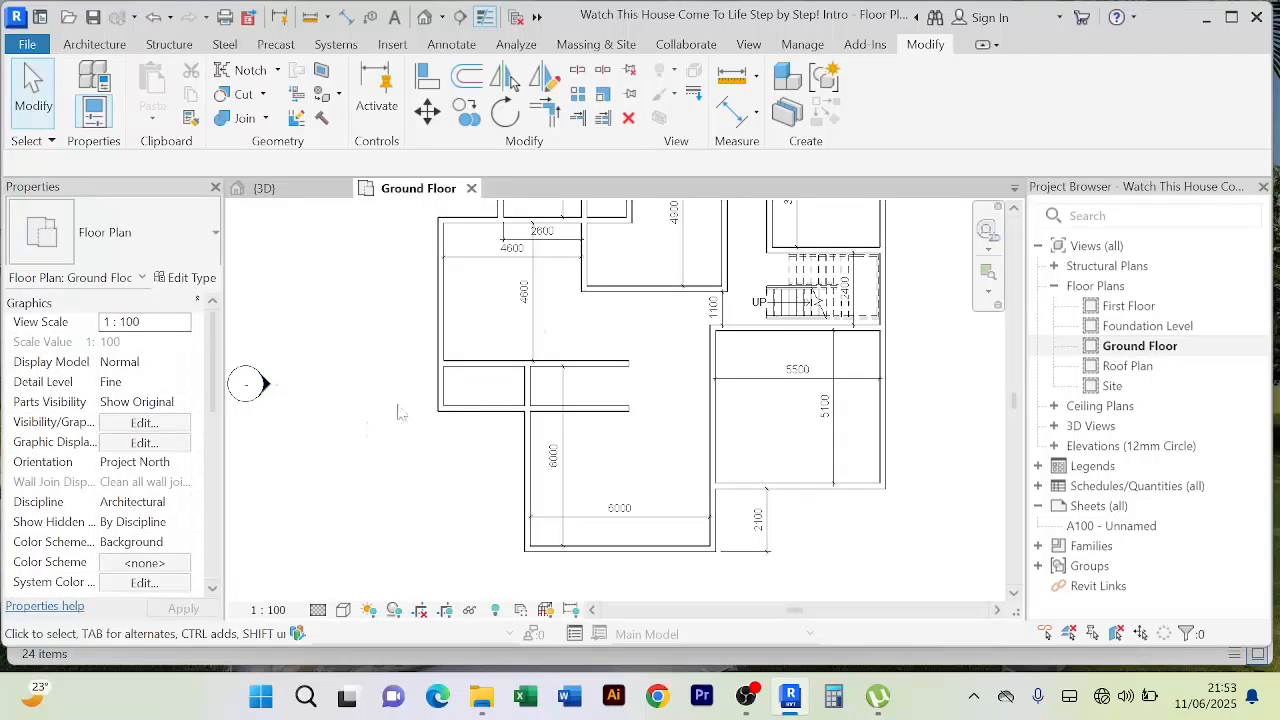
pyautogui.click(733, 112)
pyautogui.scroll(3, 463, 400)
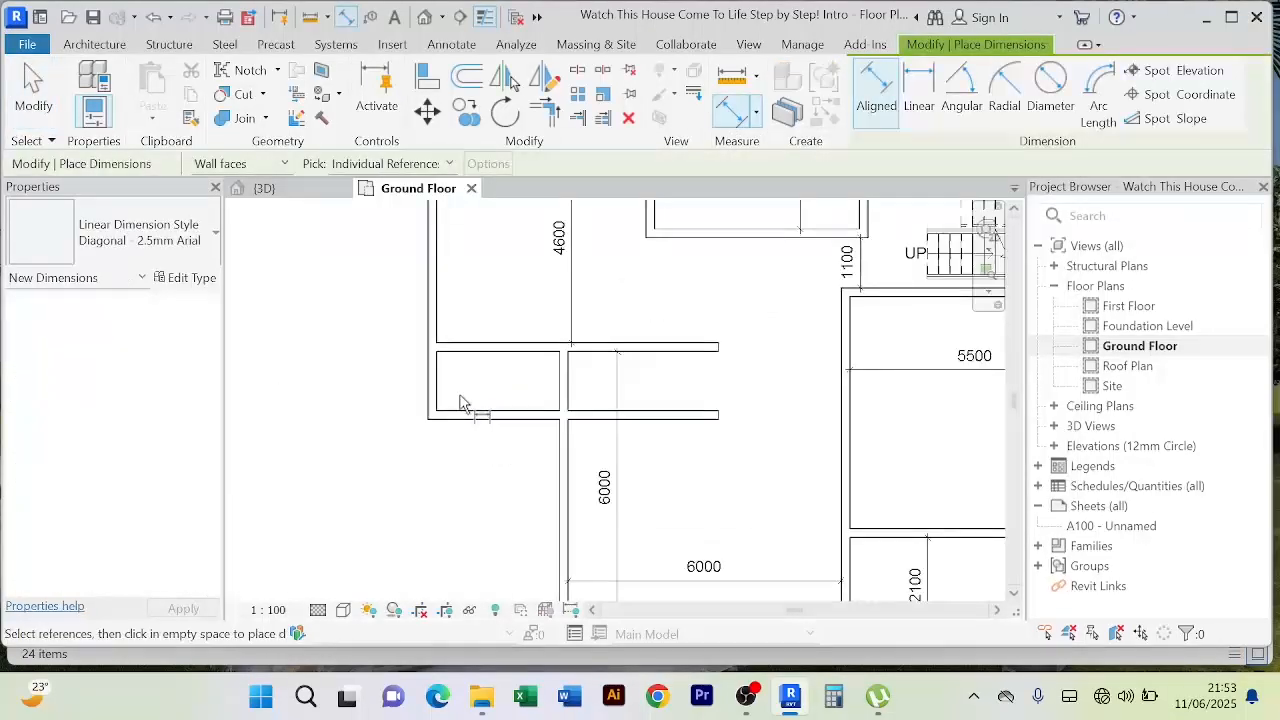
pyautogui.click(490, 349)
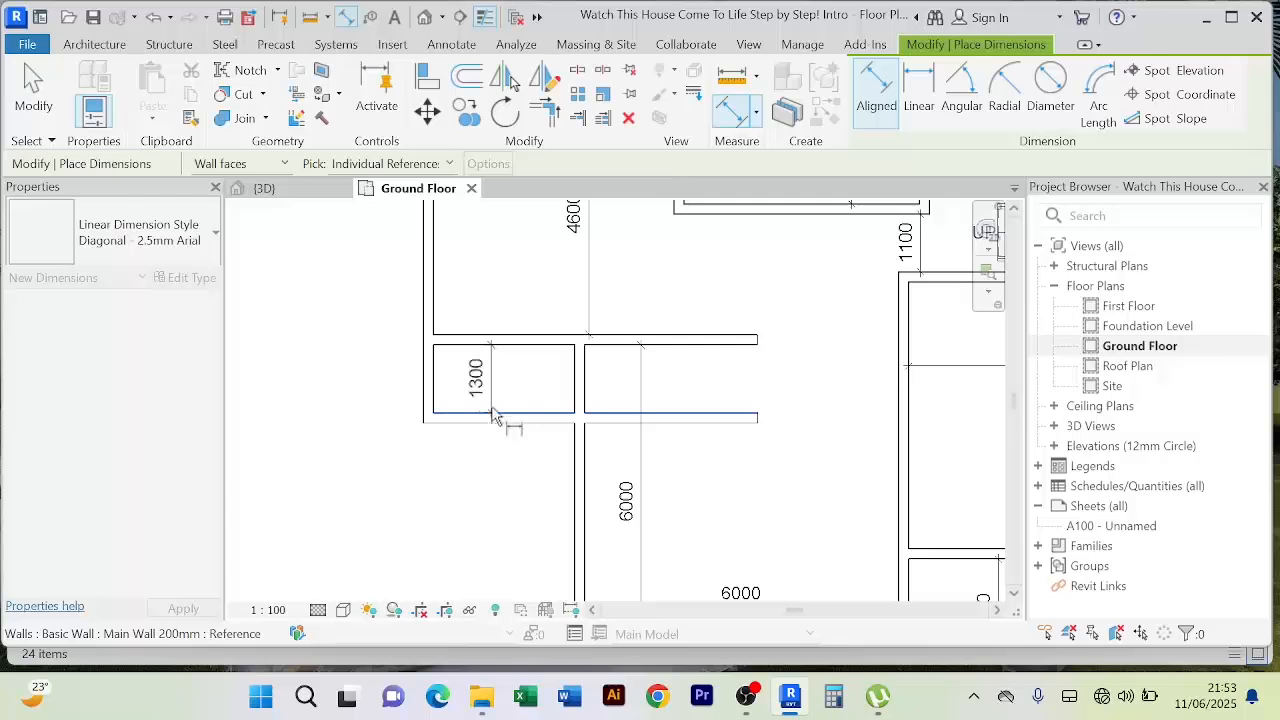
pyautogui.click(493, 415)
pyautogui.rightClick(505, 266)
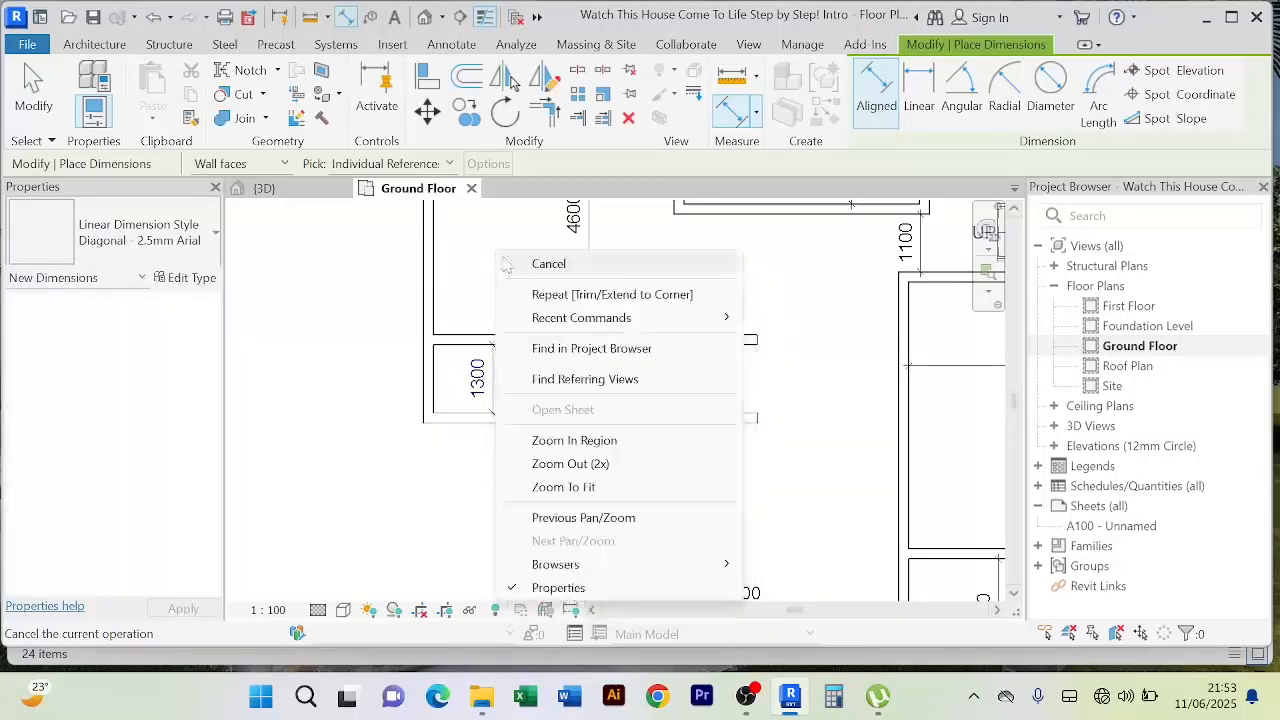
pyautogui.click(510, 264)
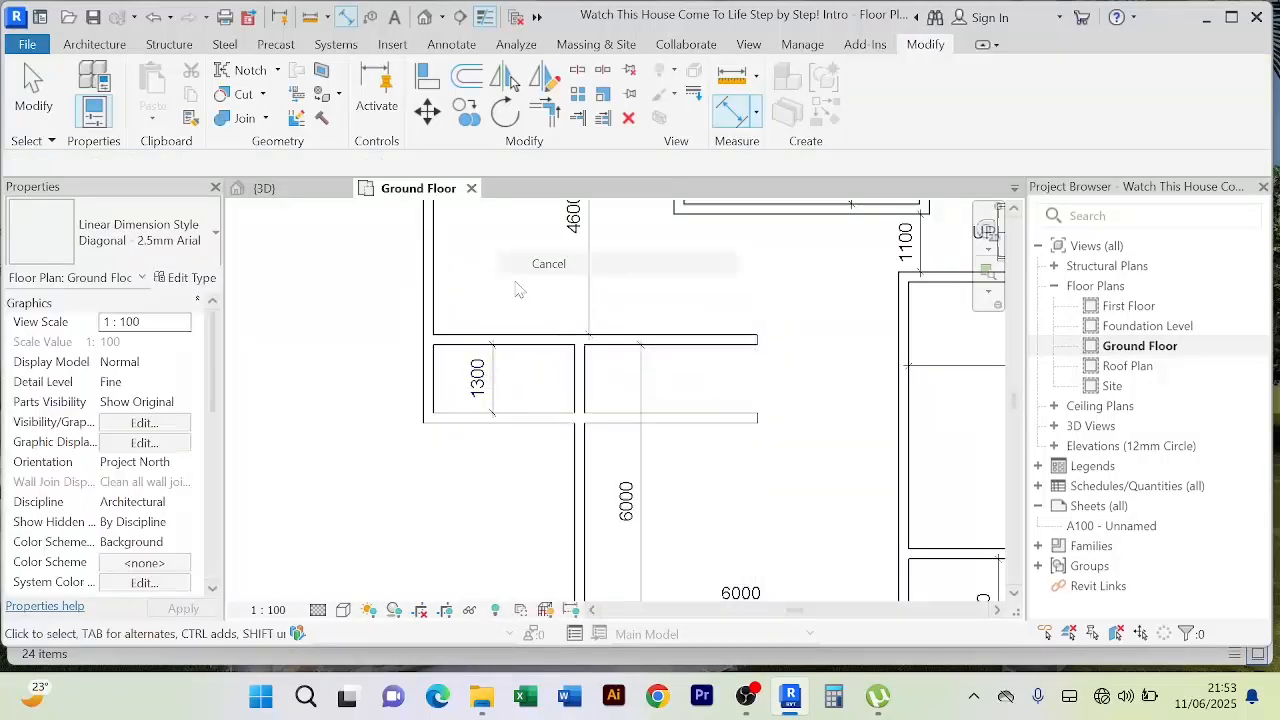
# Step: Move the lower of the two free-ended horizontal walls so the clear distance between them is 1500 mm
pyautogui.click(528, 420)
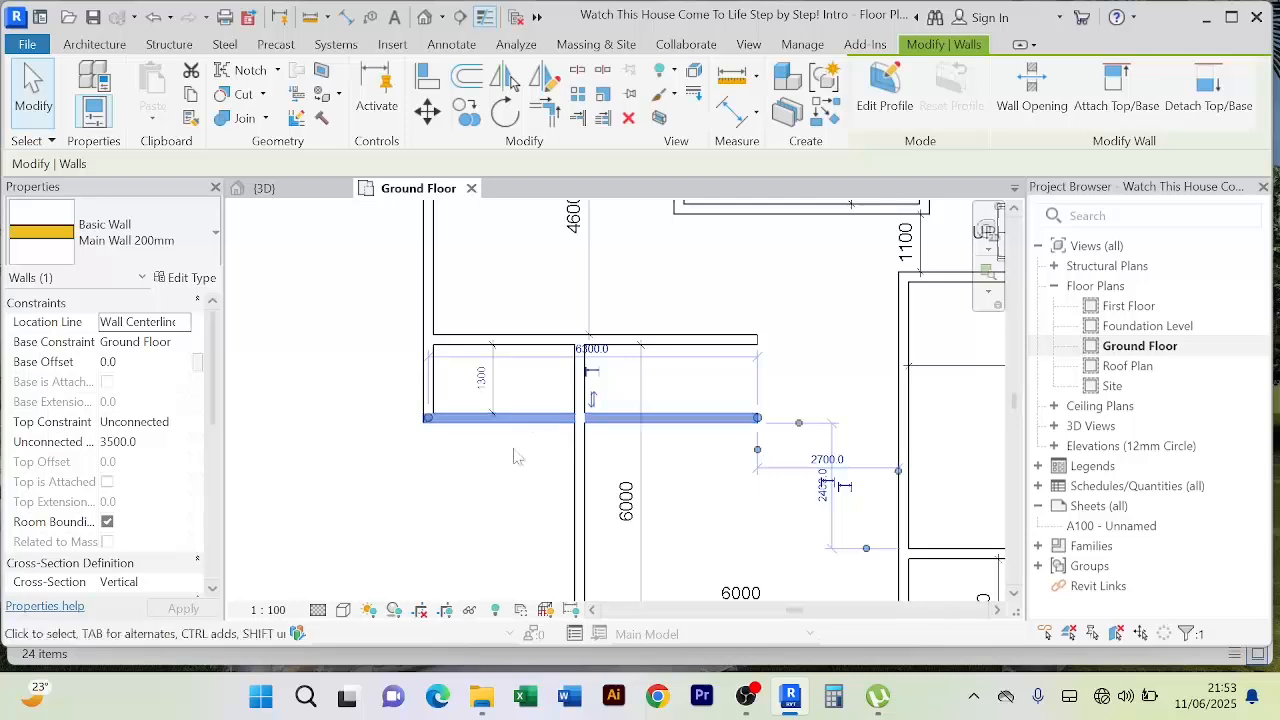
pyautogui.click(482, 386)
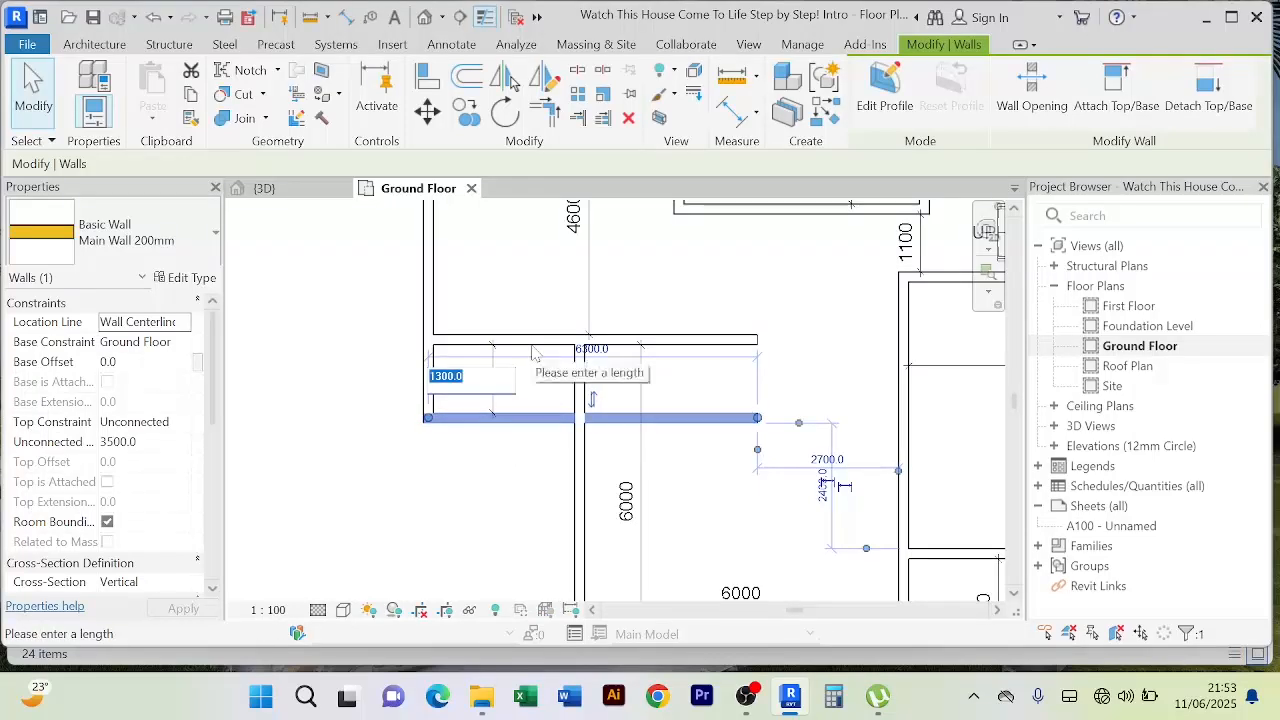
pyautogui.write('1500')
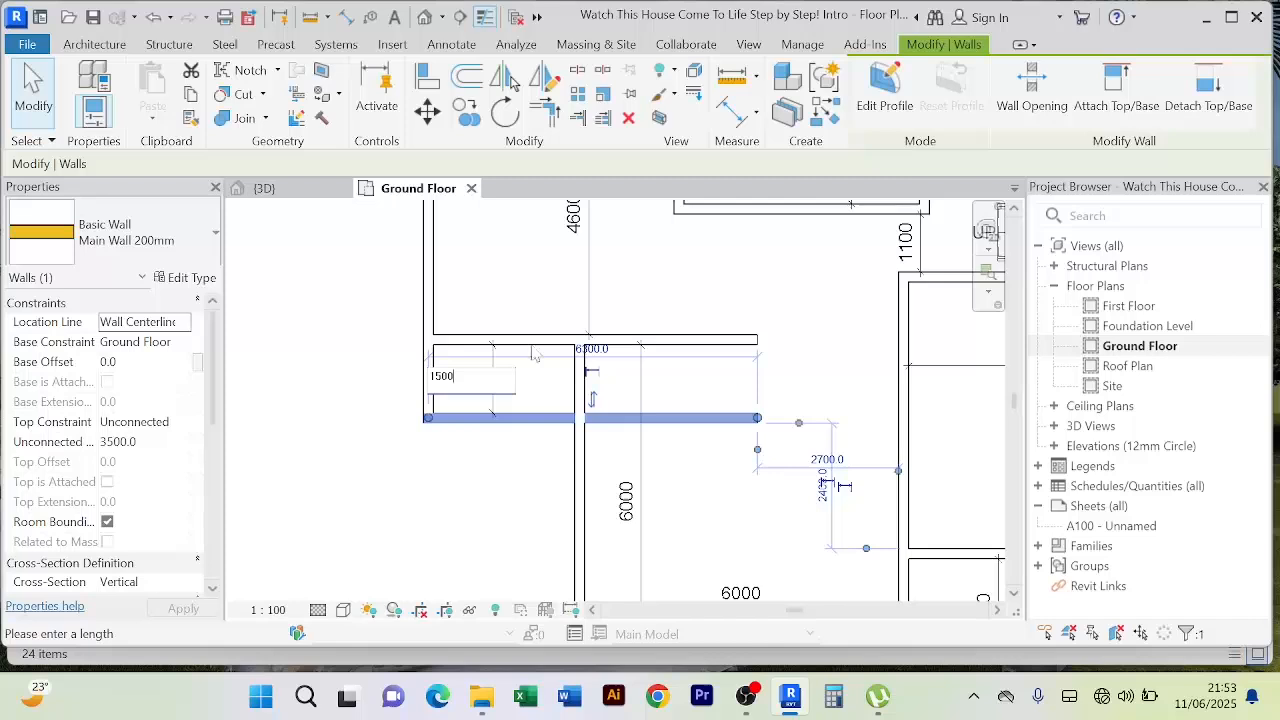
pyautogui.press('Return')
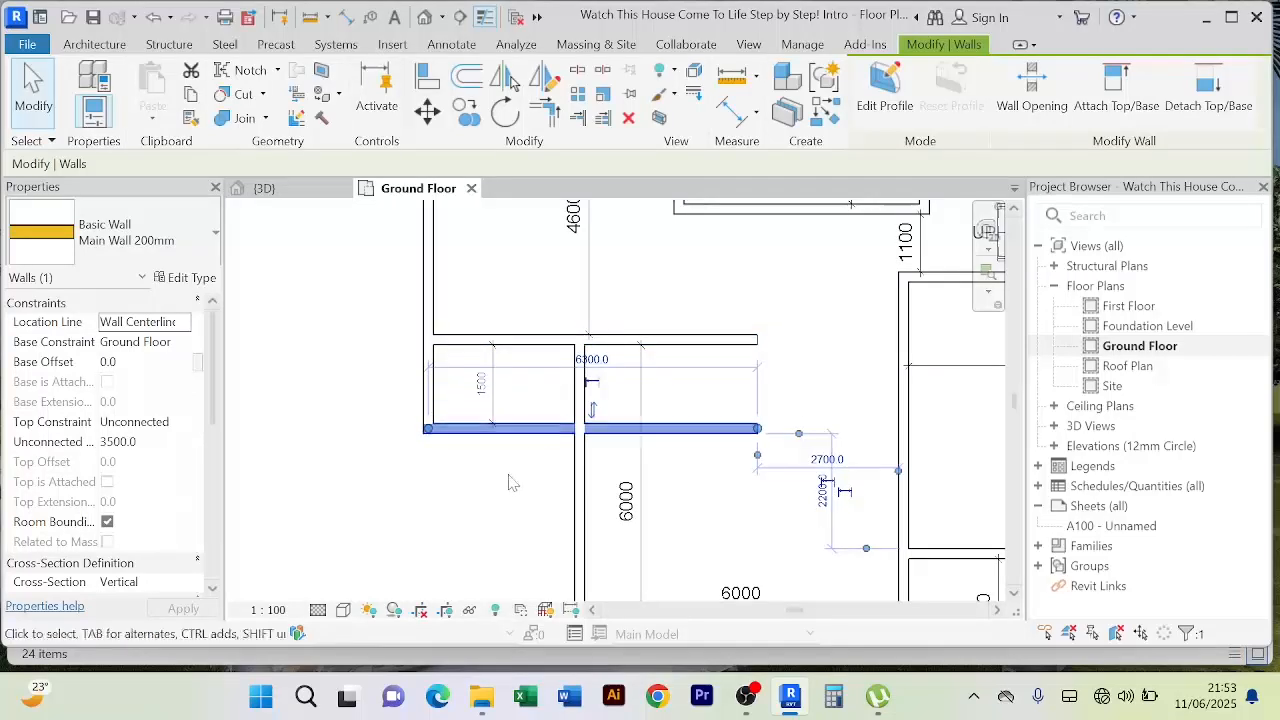
pyautogui.click(533, 400)
pyautogui.scroll(-2, 556, 382)
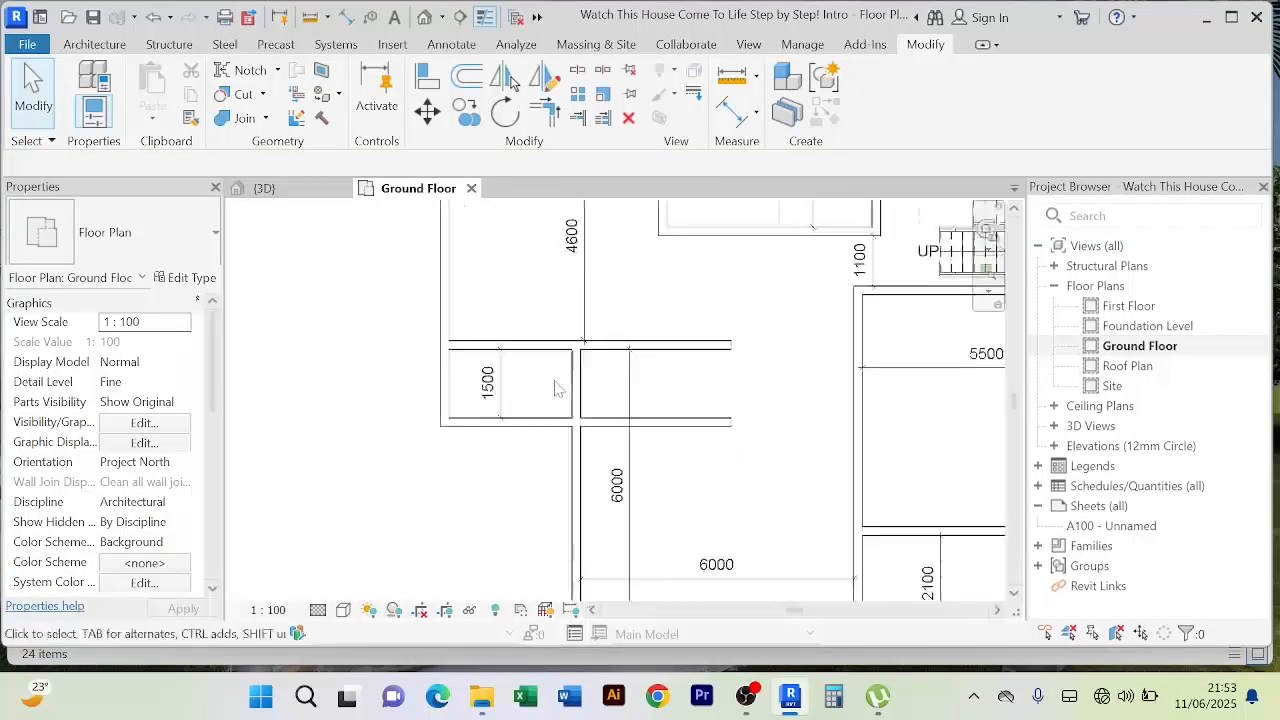
pyautogui.scroll(2, 556, 381)
pyautogui.scroll(-2, 540, 385)
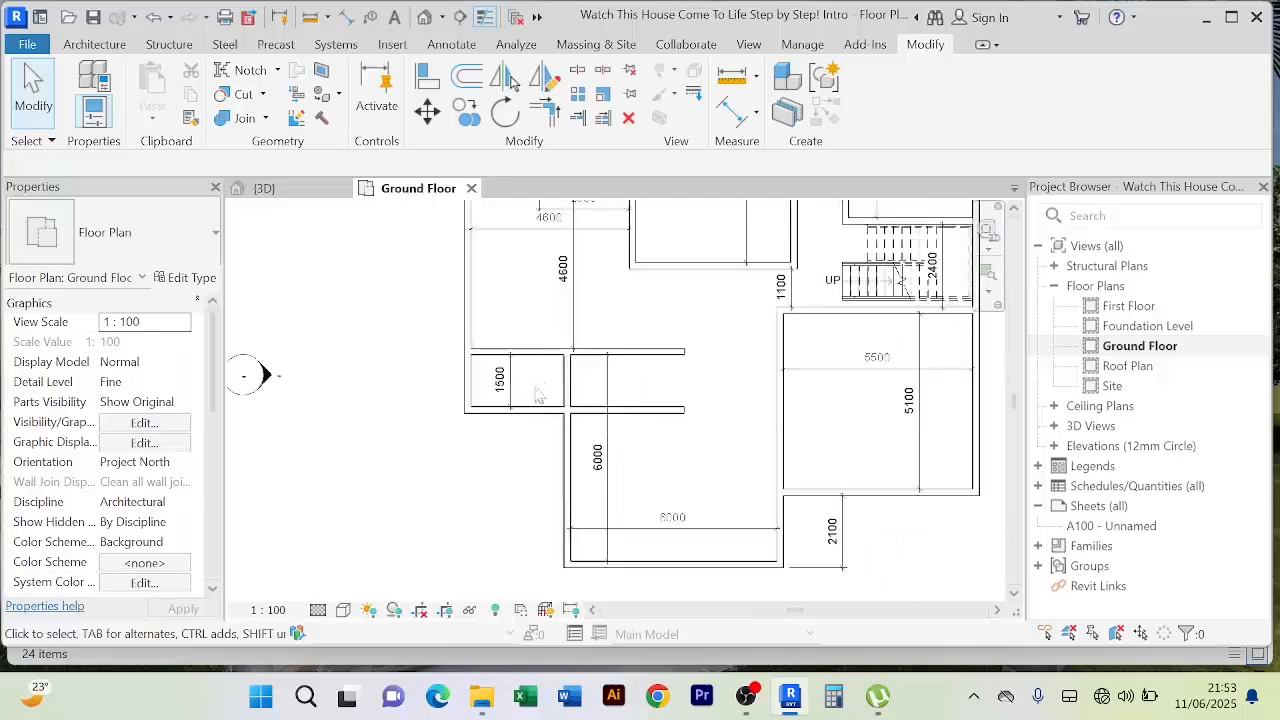
pyautogui.scroll(1, 500, 395)
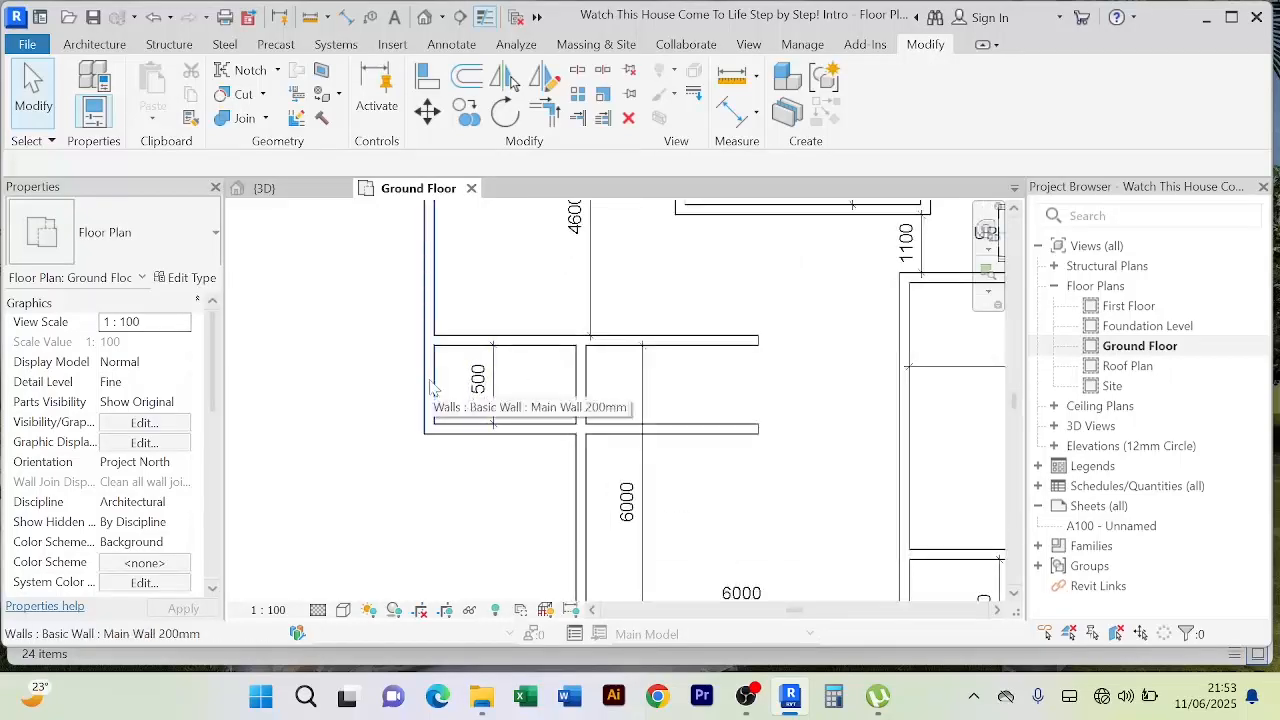
# Step: Offset a copy of the outer left wall 1300 mm inward, to the right, as a partition
pyautogui.click(468, 84)
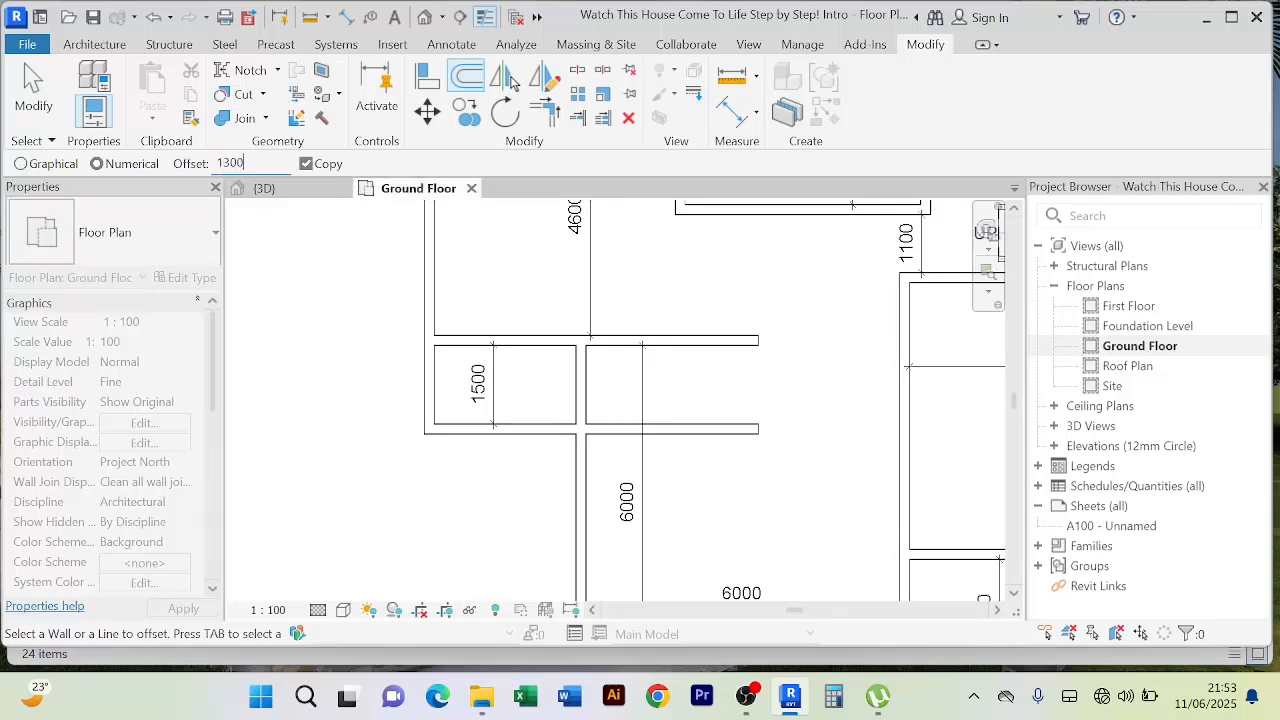
pyautogui.click(431, 392)
pyautogui.rightClick(387, 424)
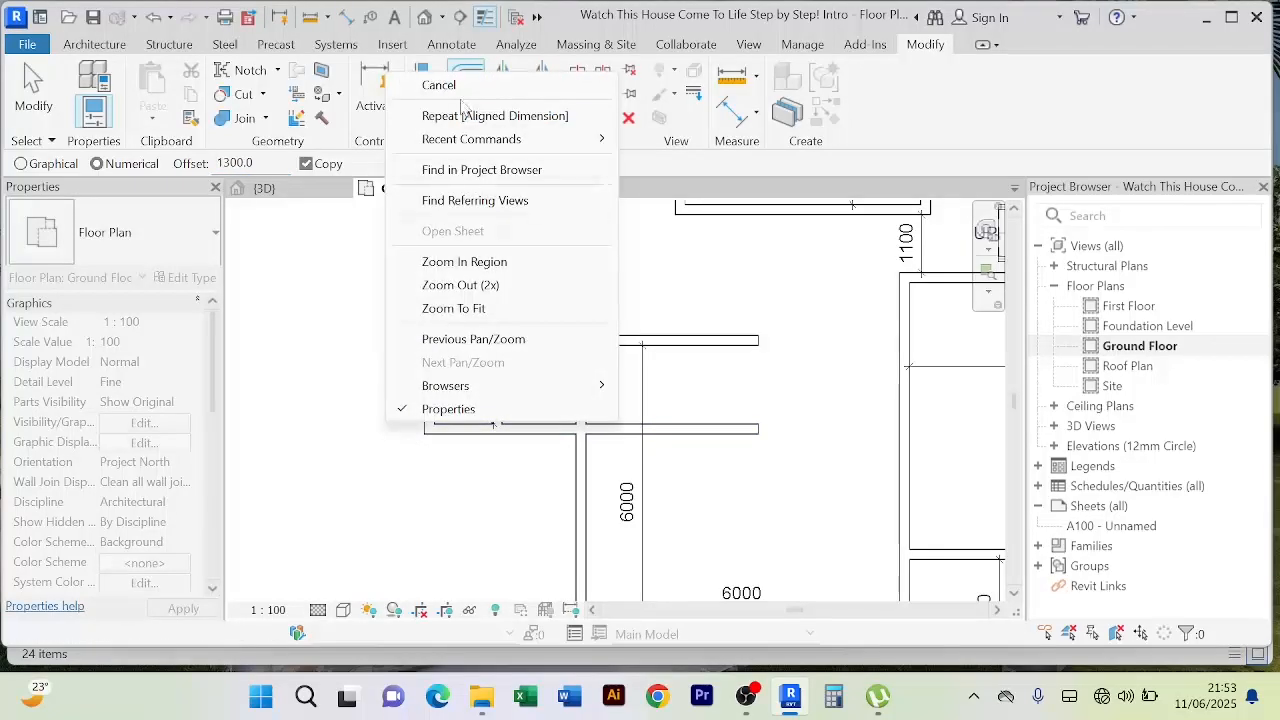
pyautogui.click(440, 86)
pyautogui.rightClick(367, 410)
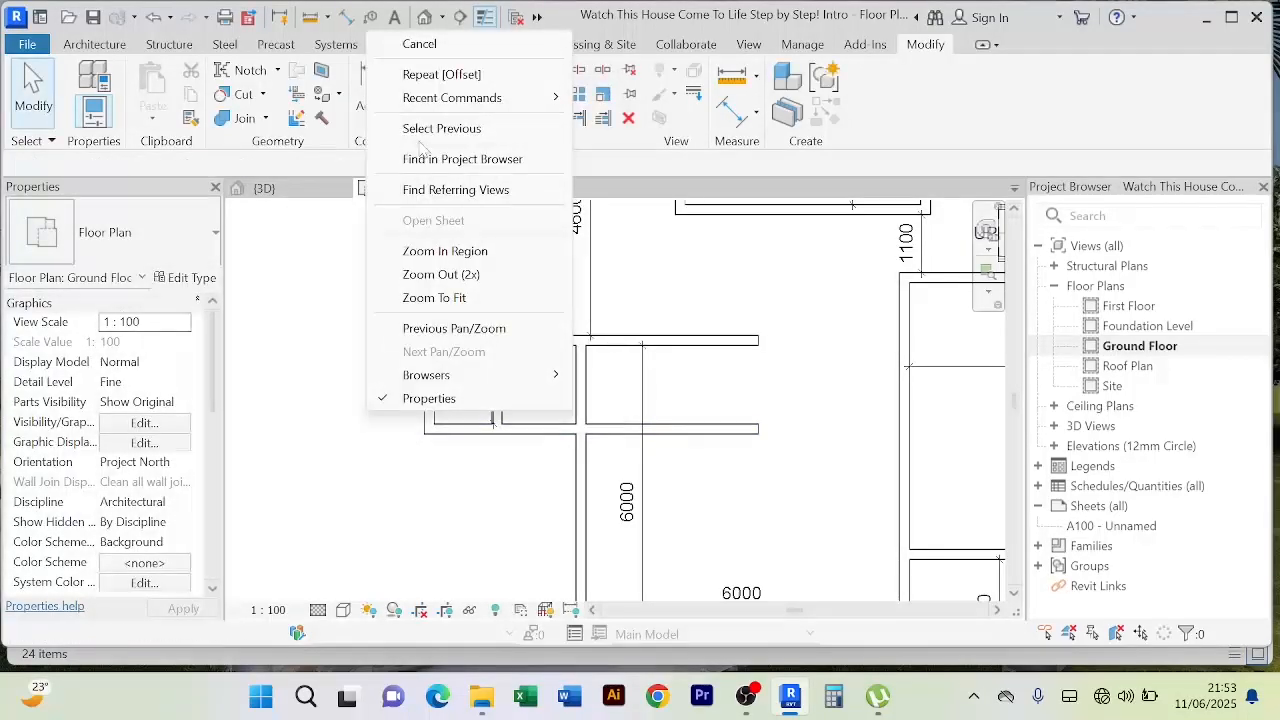
pyautogui.click(437, 45)
pyautogui.scroll(-4, 400, 400)
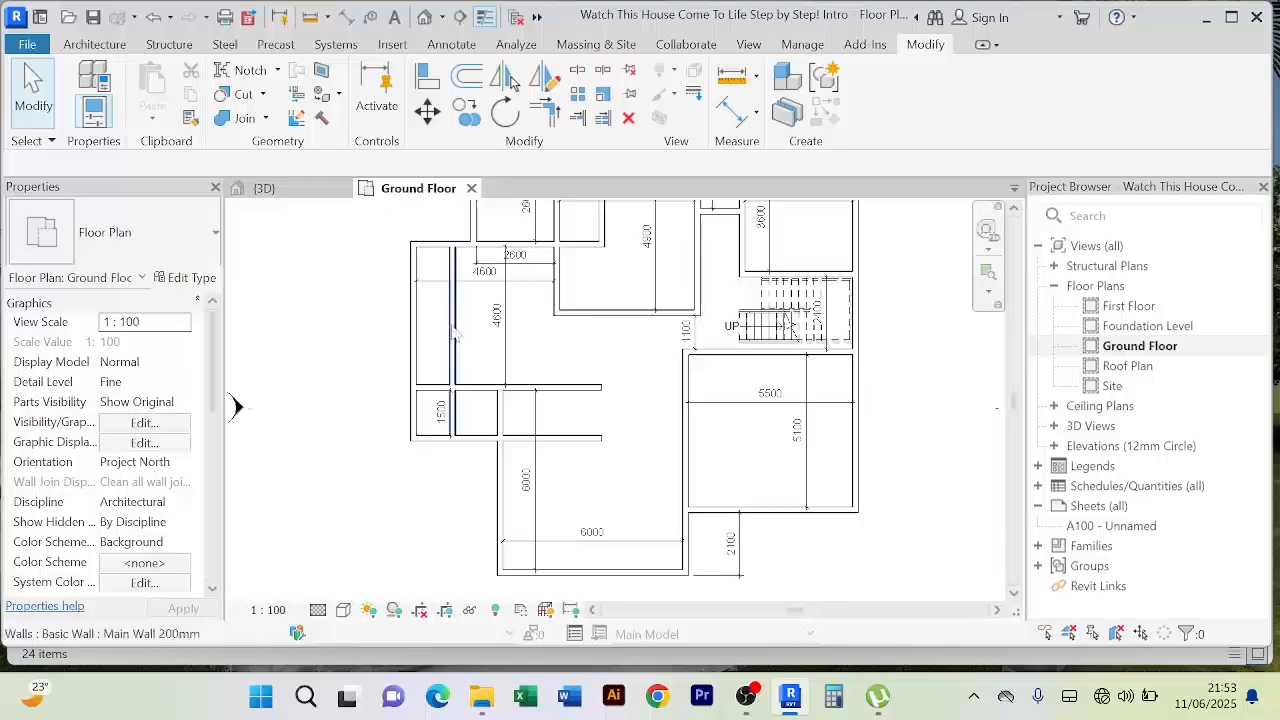
# Step: Split the offset partition at the upper horizontal wall and delete its portion inside the 4600 mm room
pyautogui.scroll(4, 464, 352)
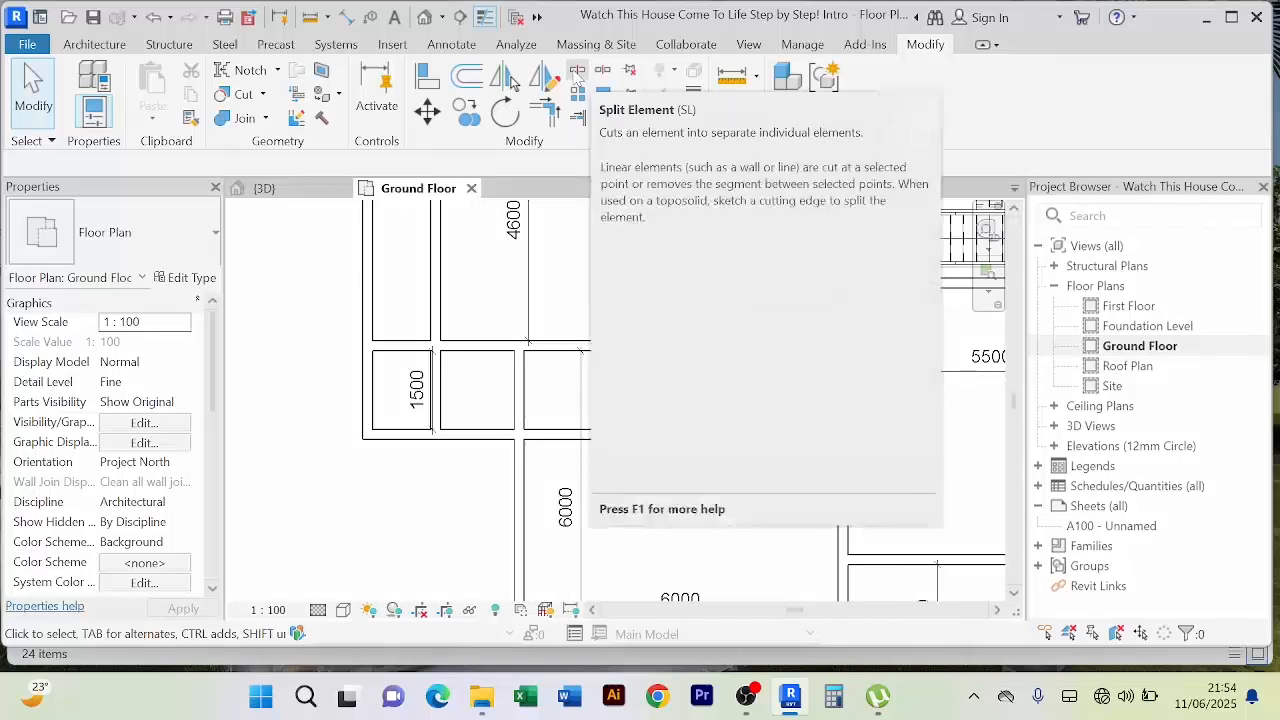
pyautogui.click(577, 72)
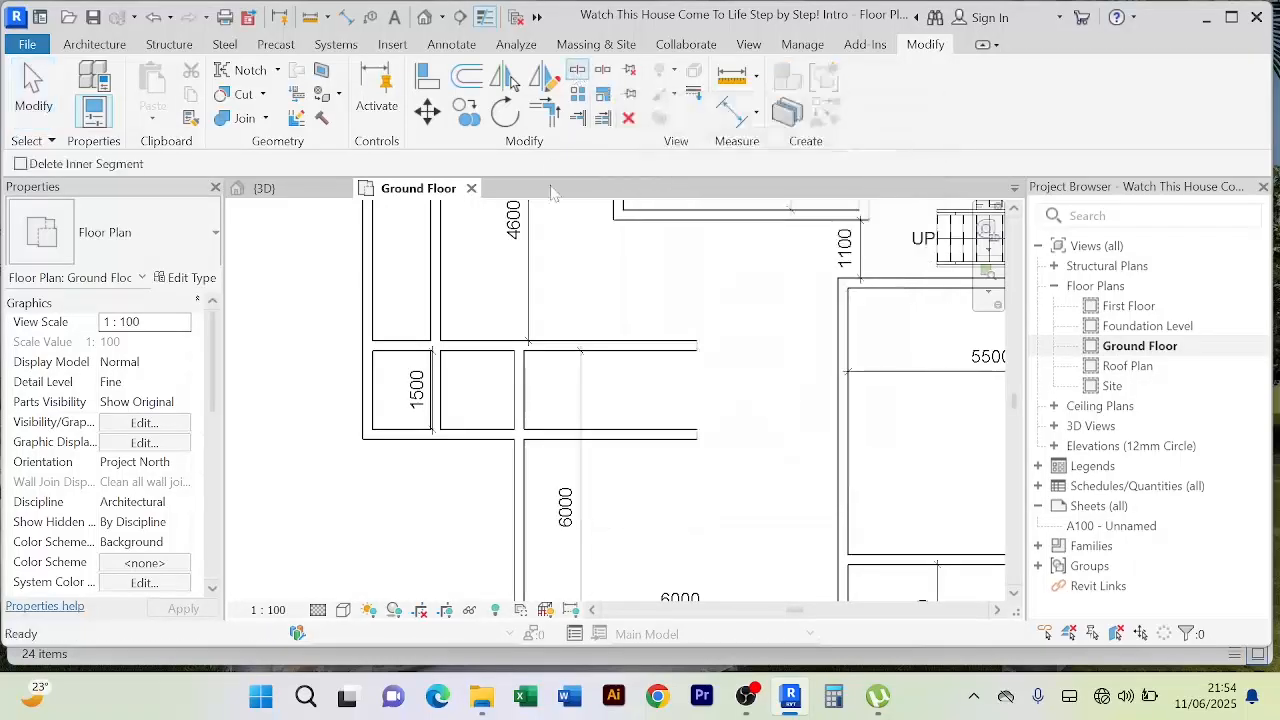
pyautogui.scroll(4, 500, 286)
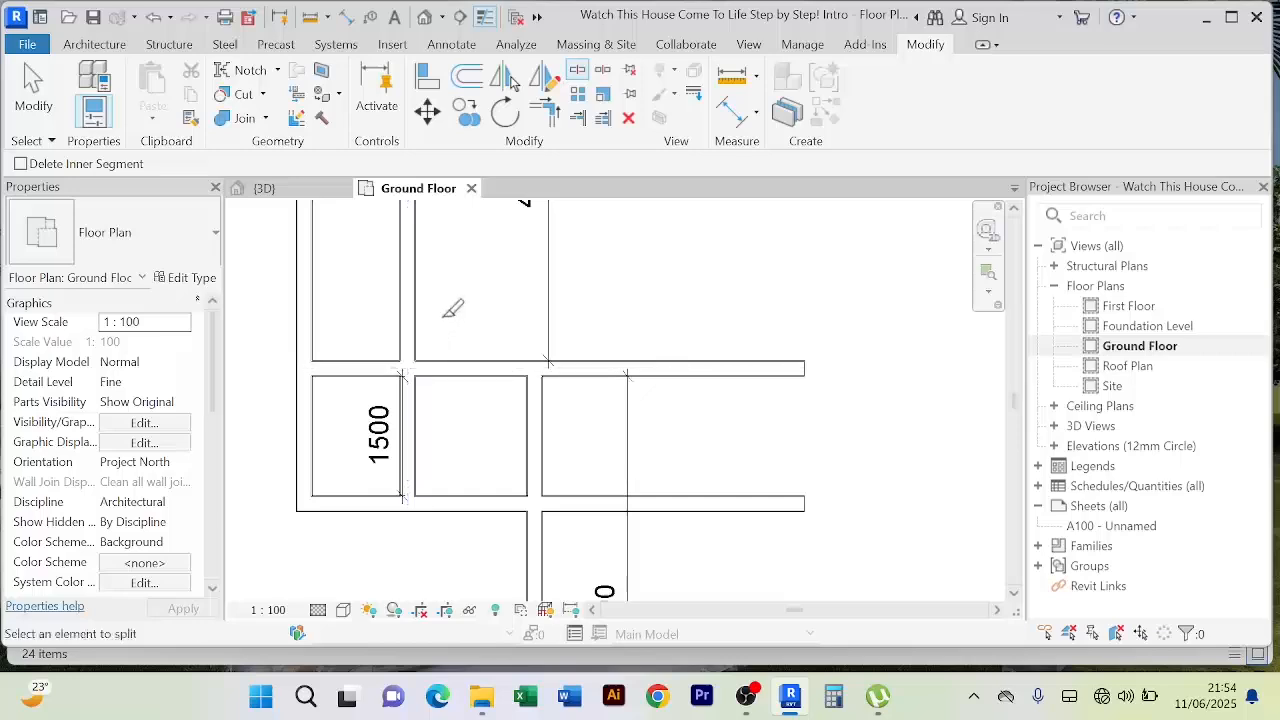
pyautogui.scroll(-2, 445, 310)
pyautogui.rightClick(312, 305)
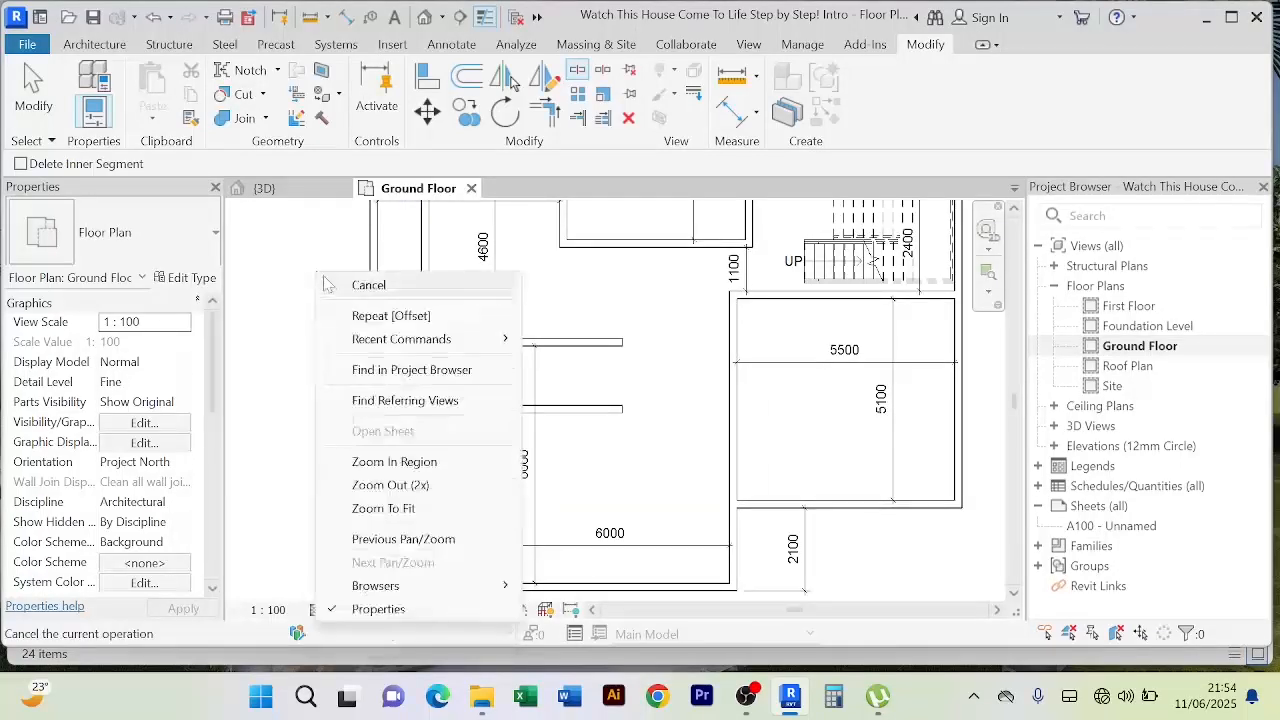
pyautogui.click(333, 280)
pyautogui.click(440, 278)
pyautogui.scroll(-2, 420, 295)
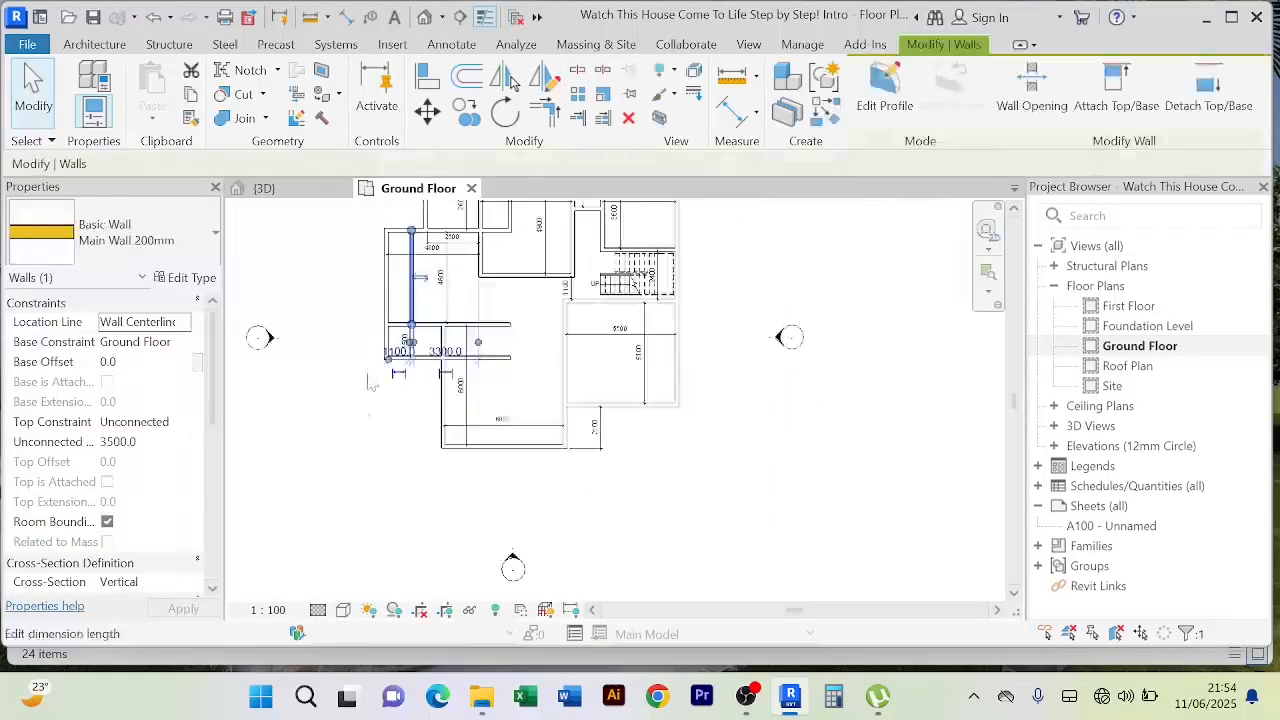
pyautogui.click(365, 410)
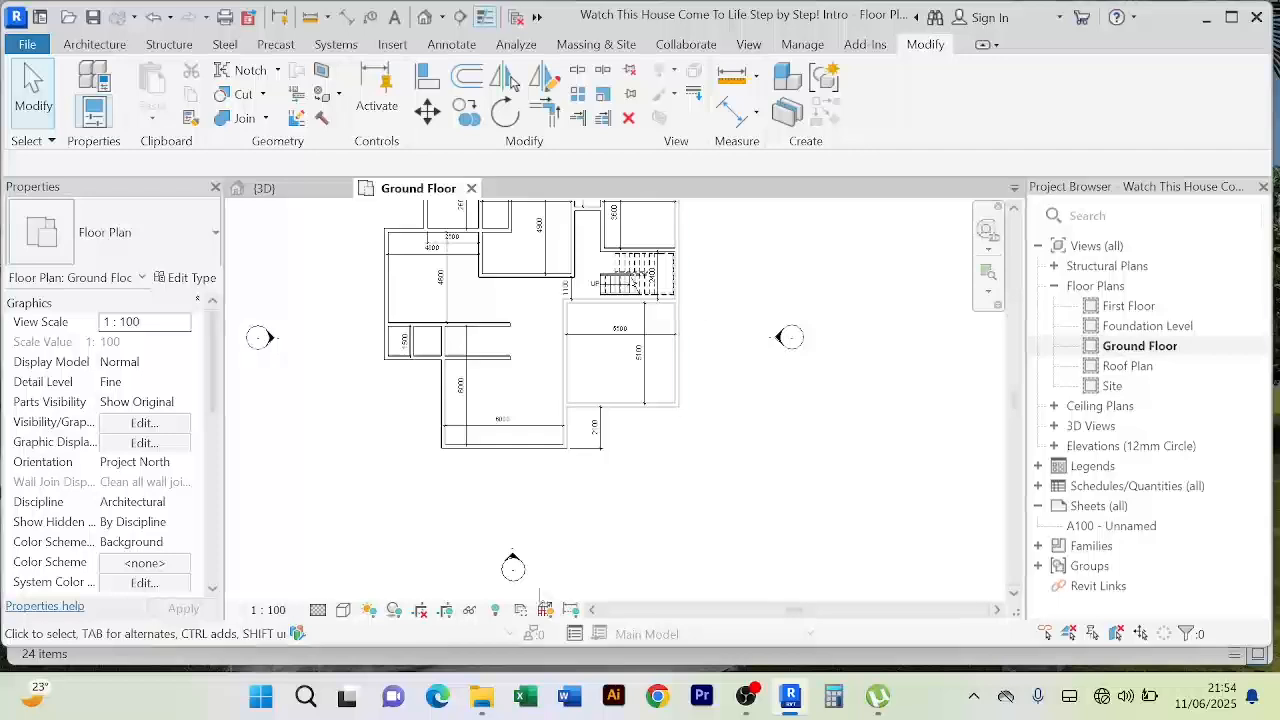
# Step: Nudge the 1500 mm dimension left so it sits clear of the new partition's face
pyautogui.scroll(5, 414, 380)
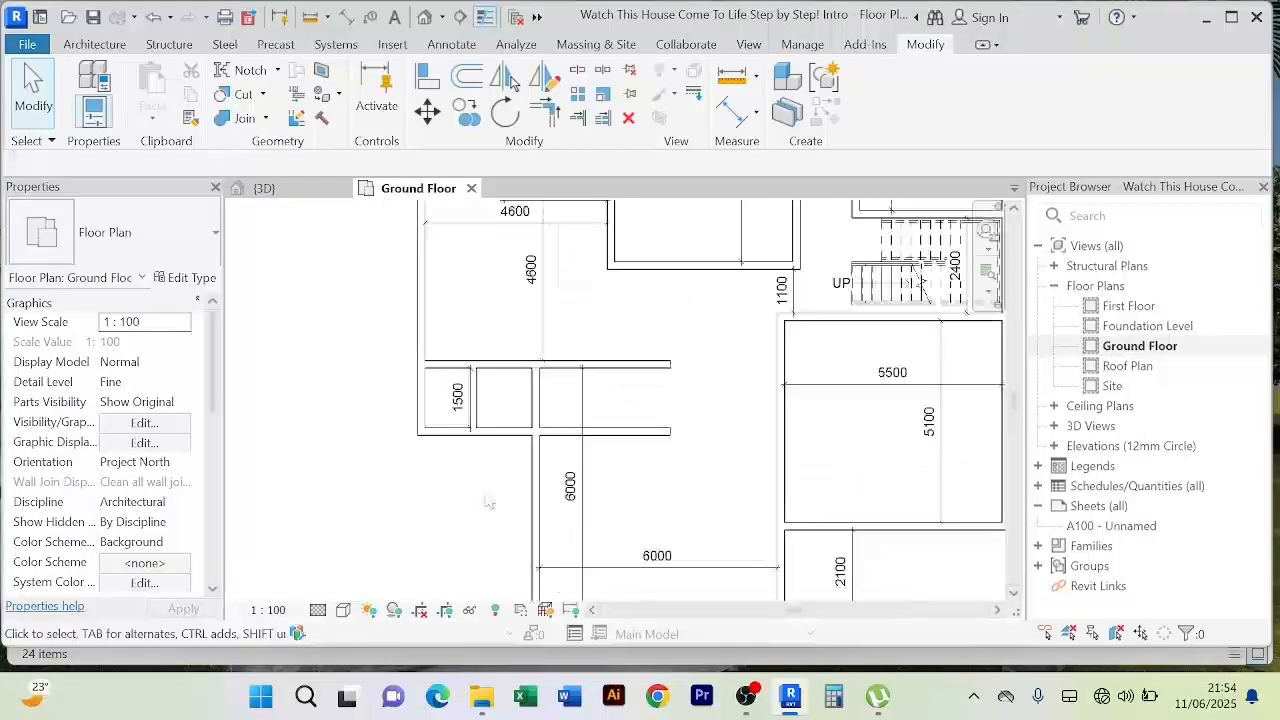
pyautogui.scroll(3, 486, 413)
pyautogui.moveTo(506, 423); pyautogui.dragTo(592, 418, button='middle')
pyautogui.scroll(-1, 586, 403)
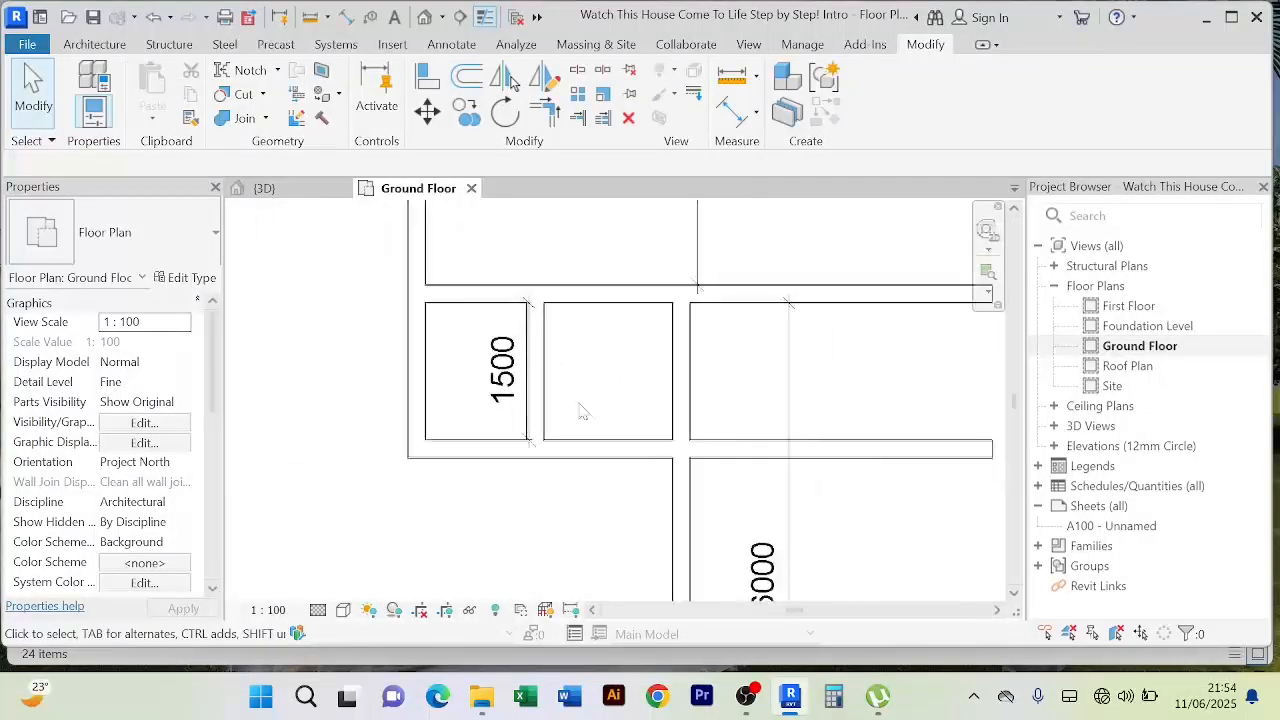
pyautogui.scroll(5, 522, 320)
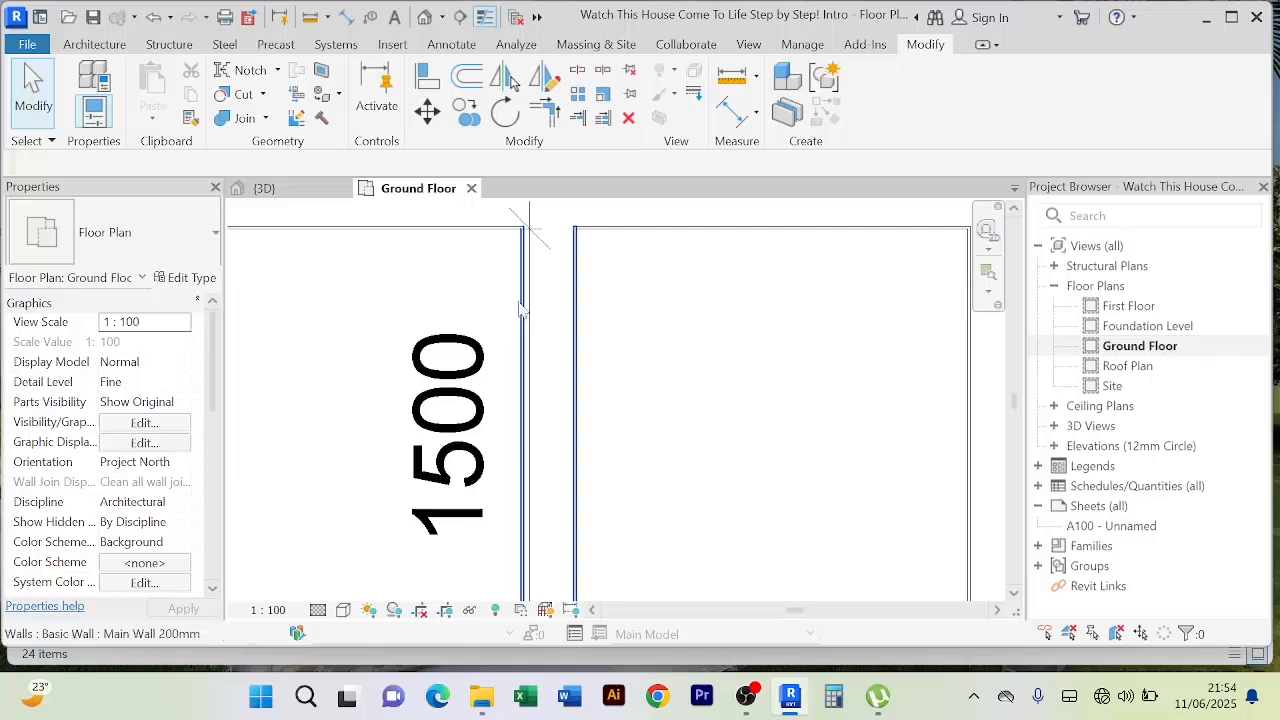
pyautogui.click(500, 388)
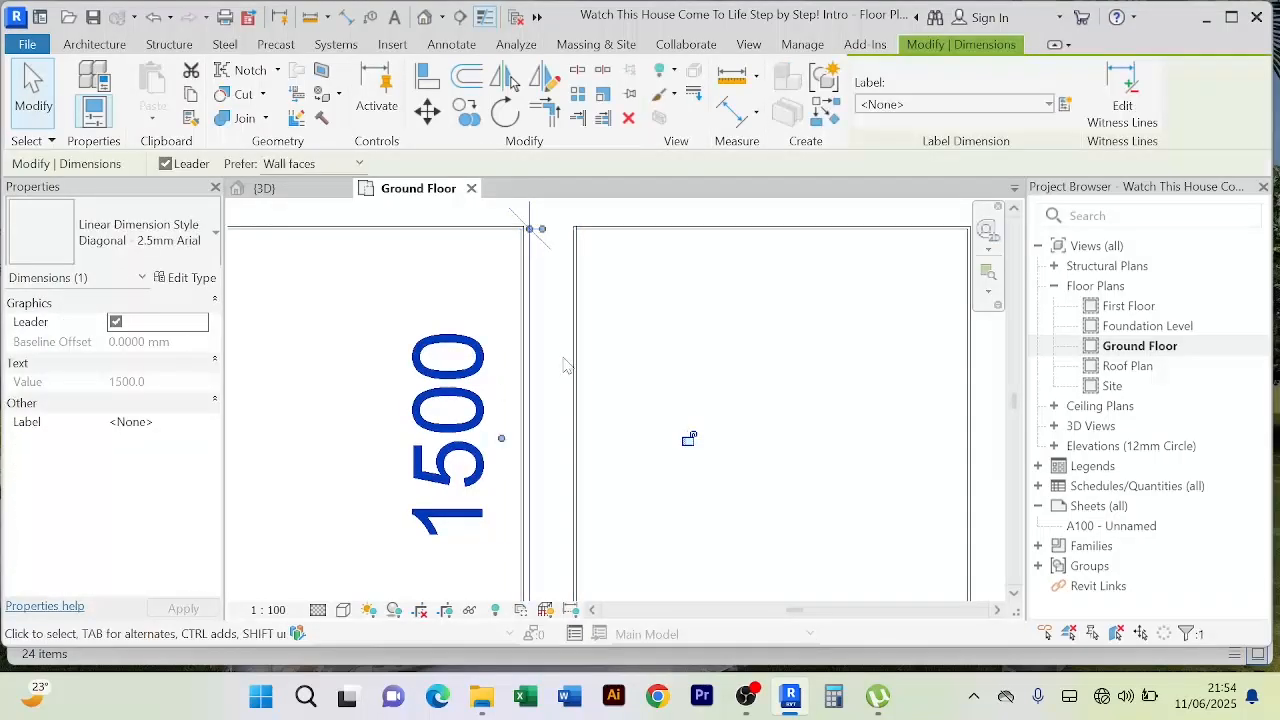
pyautogui.press('Left')
pyautogui.press('Left')
pyautogui.press('Left')
pyautogui.press('Left')
pyautogui.press('Left')
pyautogui.press('Left')
pyautogui.press('Left')
pyautogui.press('Left')
pyautogui.press('Left')
pyautogui.press('Left')
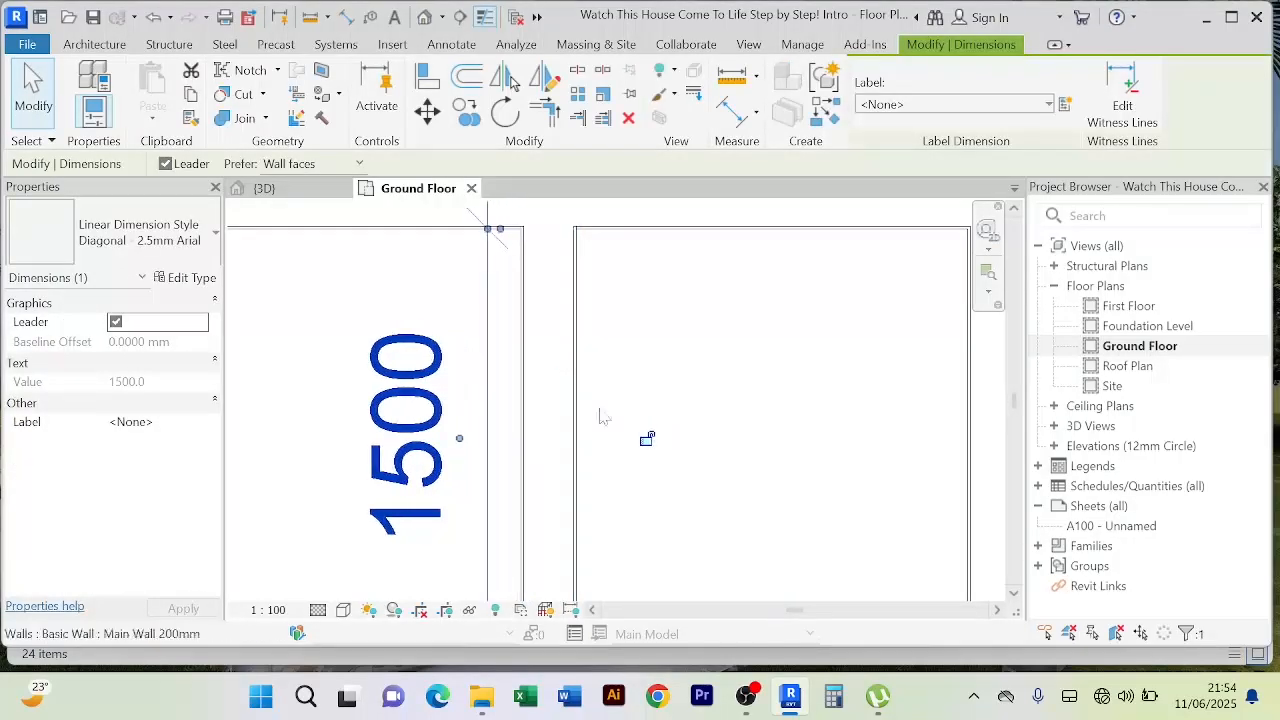
pyautogui.scroll(-3, 700, 438)
pyautogui.press('Escape')
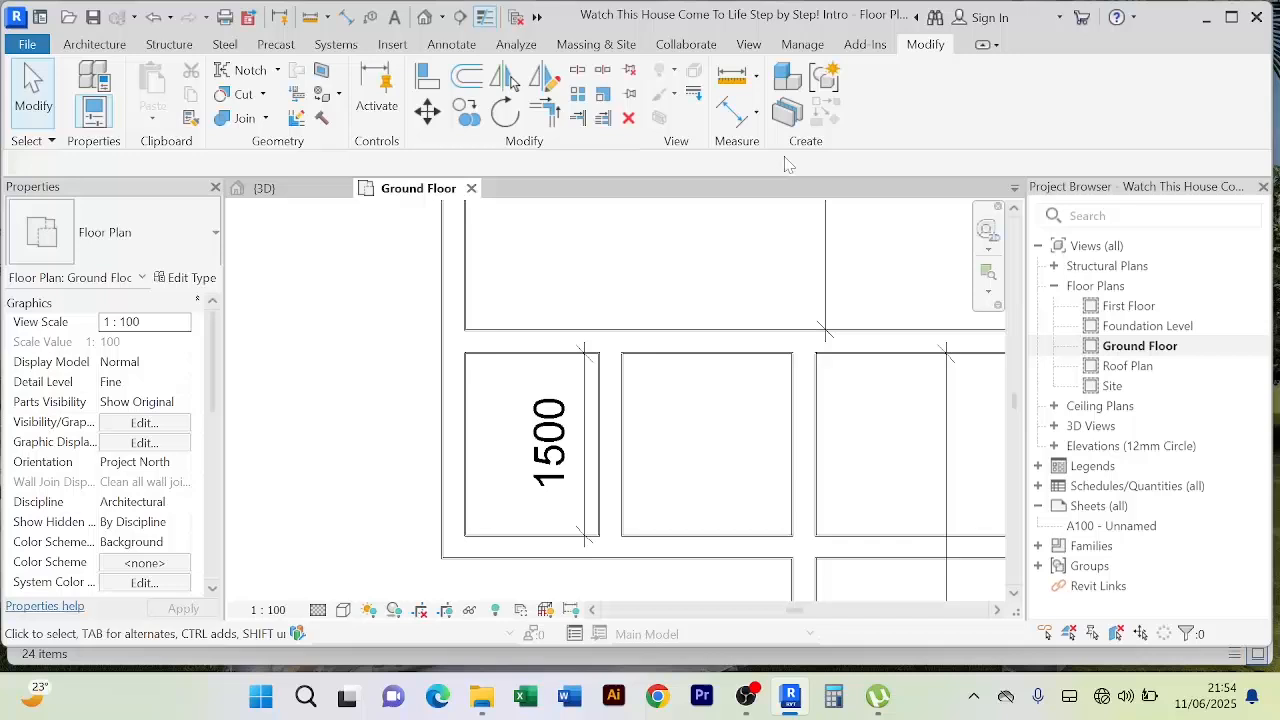
# Step: Add an aligned dimension across the small corner space, from the outer left wall's inner face to the partition
pyautogui.click(735, 110)
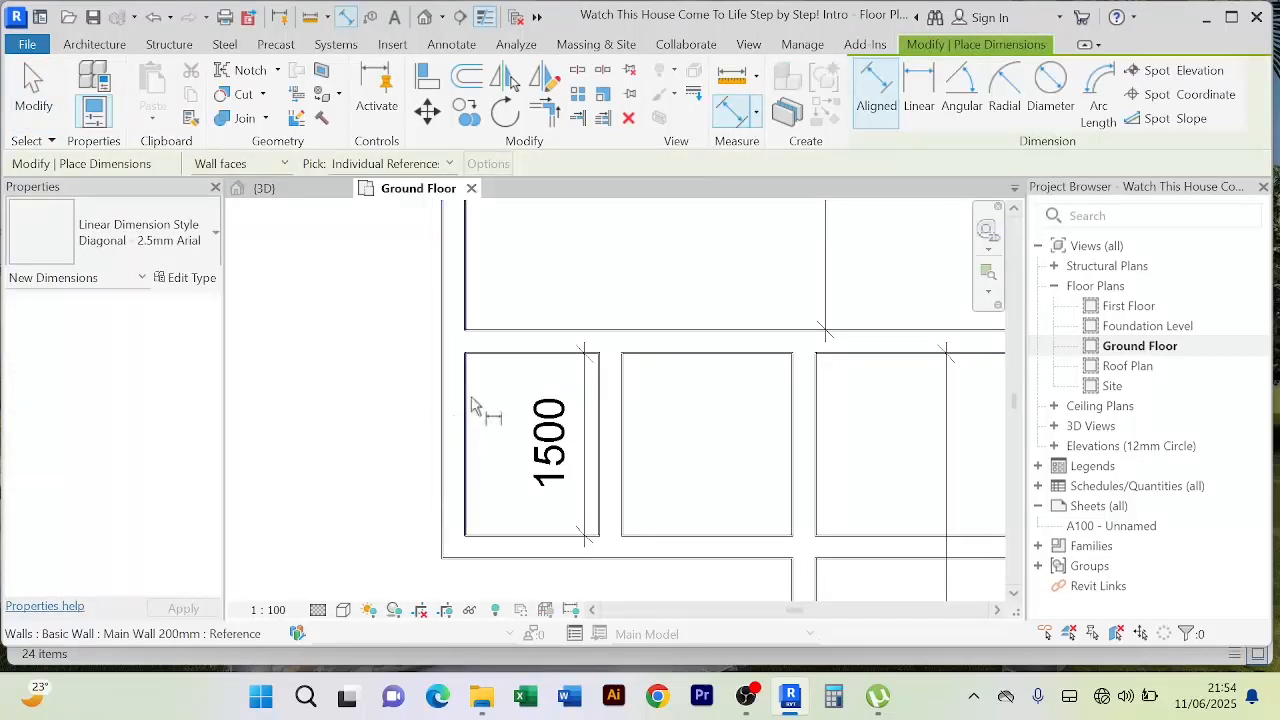
pyautogui.click(467, 400)
pyautogui.click(598, 400)
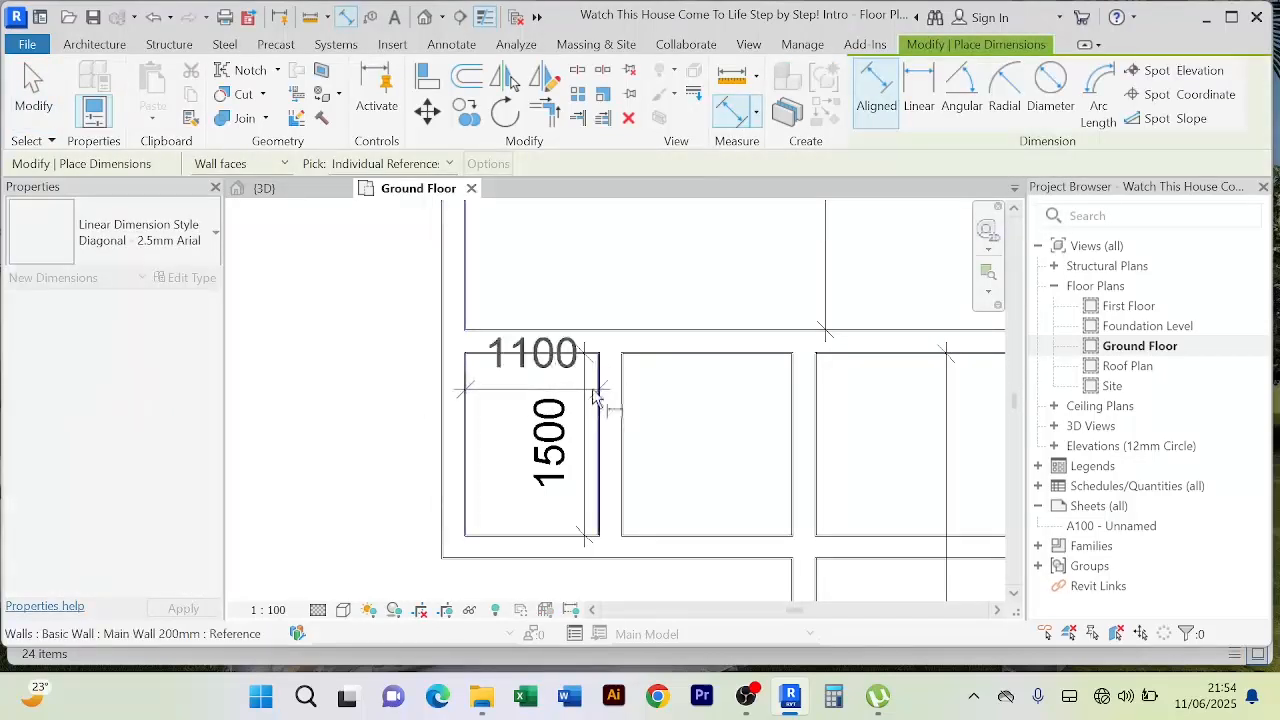
pyautogui.click(517, 405)
pyautogui.rightClick(382, 322)
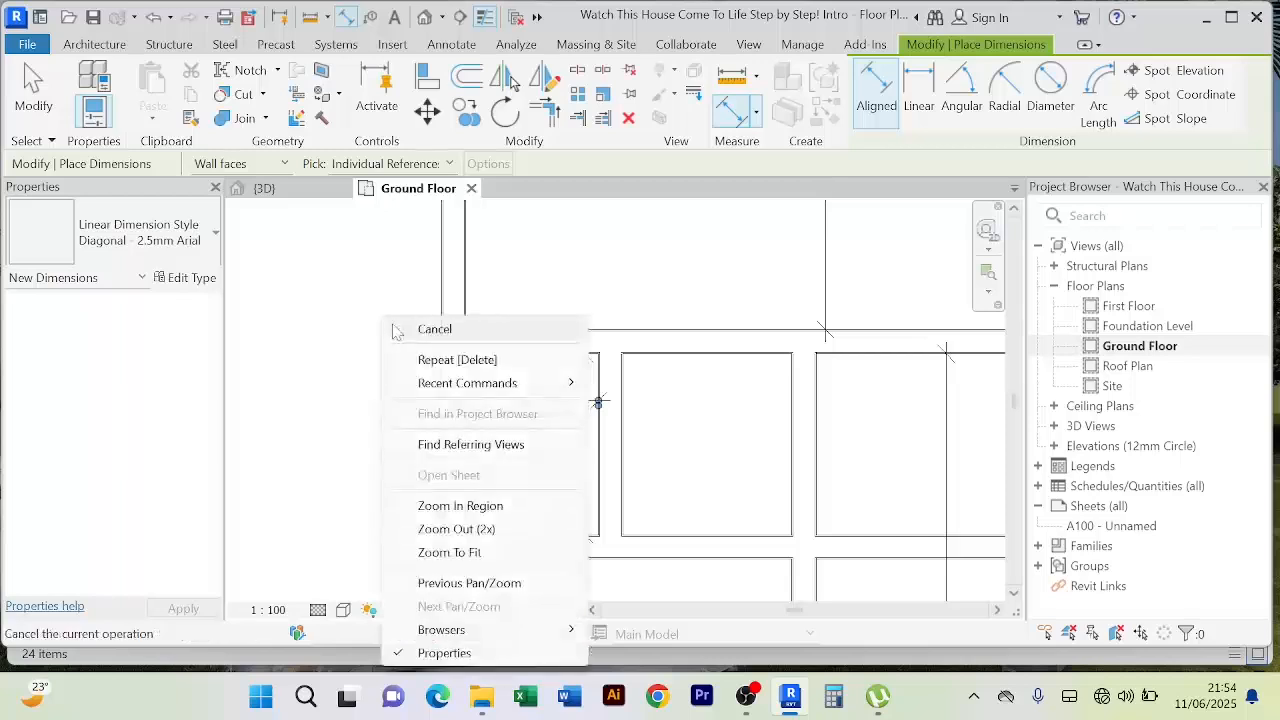
pyautogui.rightClick(338, 286)
pyautogui.click(375, 295)
# Step: Move the short partition so the corner space's clear width is 1300 mm
pyautogui.click(617, 454)
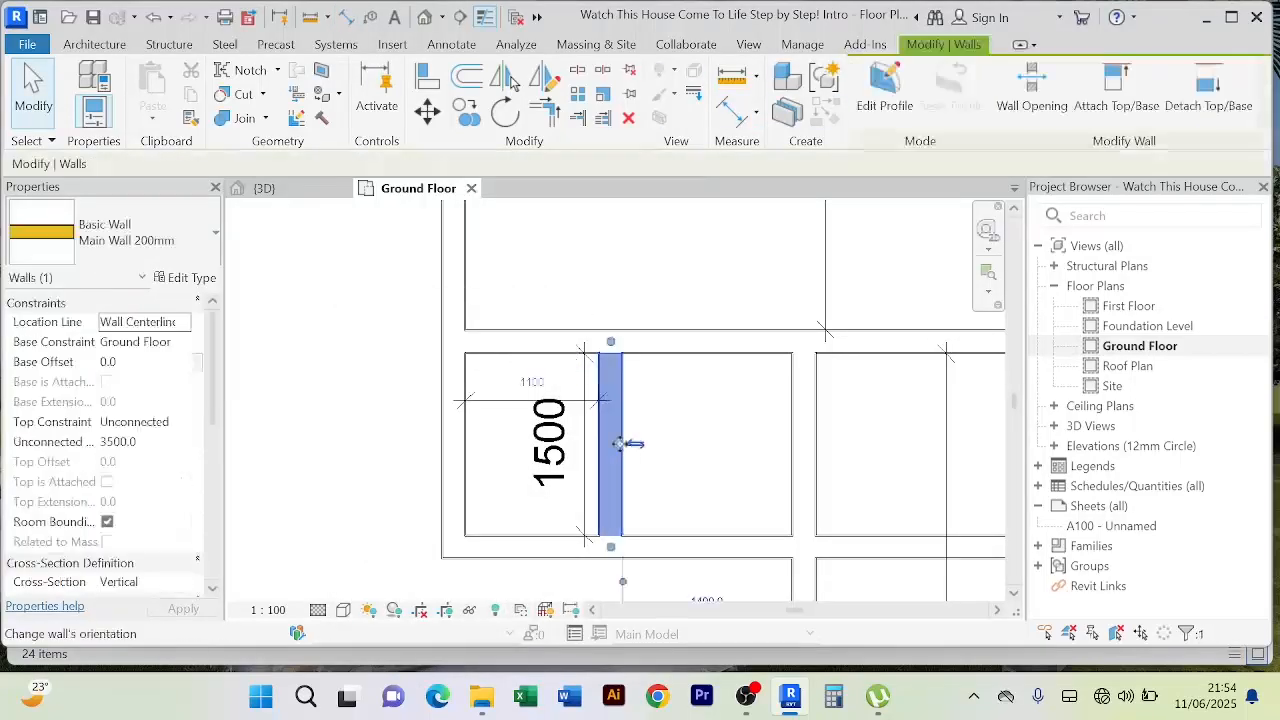
pyautogui.click(510, 371)
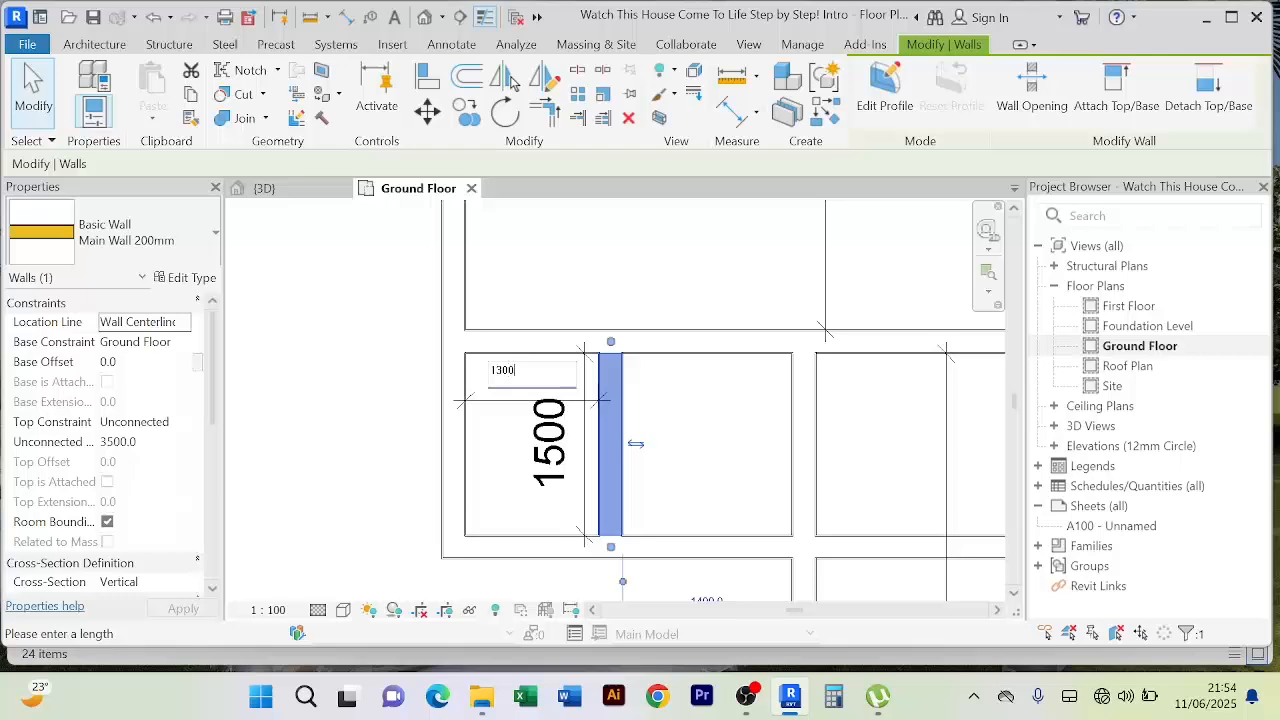
pyautogui.write('1300')
pyautogui.press('Return')
pyautogui.scroll(-3, 540, 385)
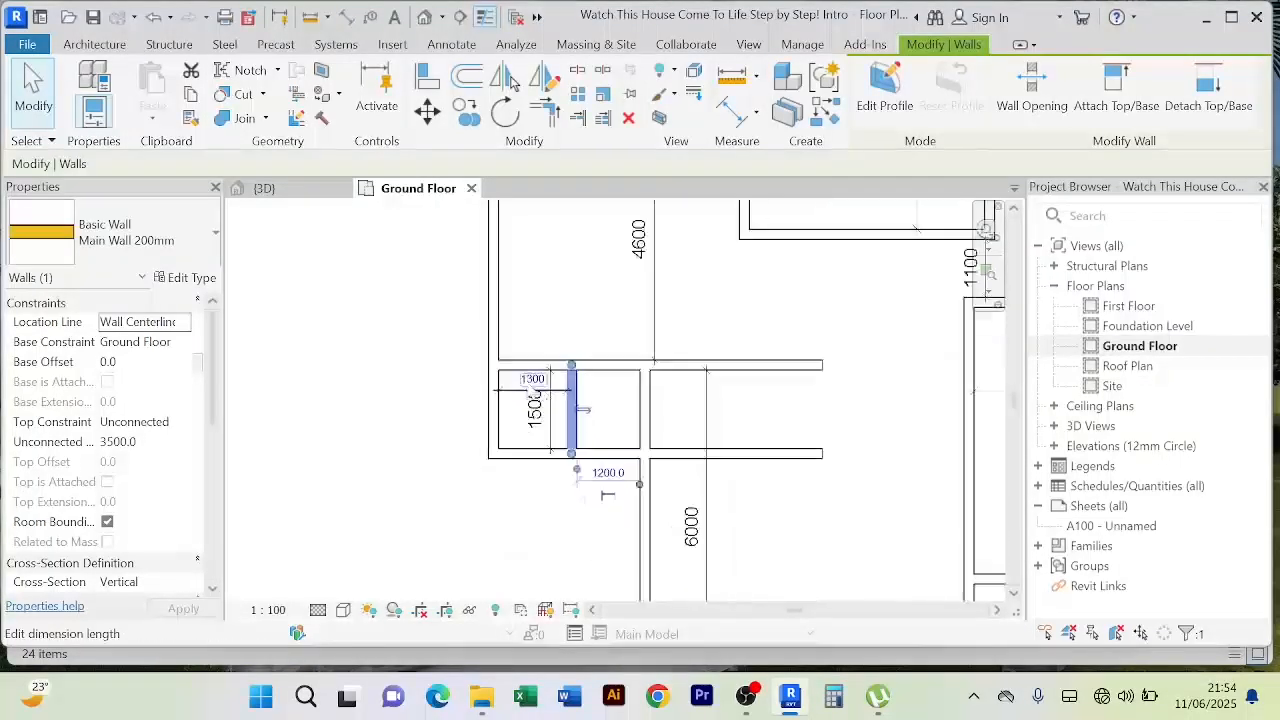
# Step: Trim the 6000 mm room's left wall and the small space's lower wall into a corner, removing their overrunning segments
pyautogui.press('Escape')
pyautogui.moveTo(632, 402); pyautogui.dragTo(607, 377, button='middle')
pyautogui.scroll(2, 630, 390)
pyautogui.scroll(-2, 620, 395)
pyautogui.scroll(1, 624, 395)
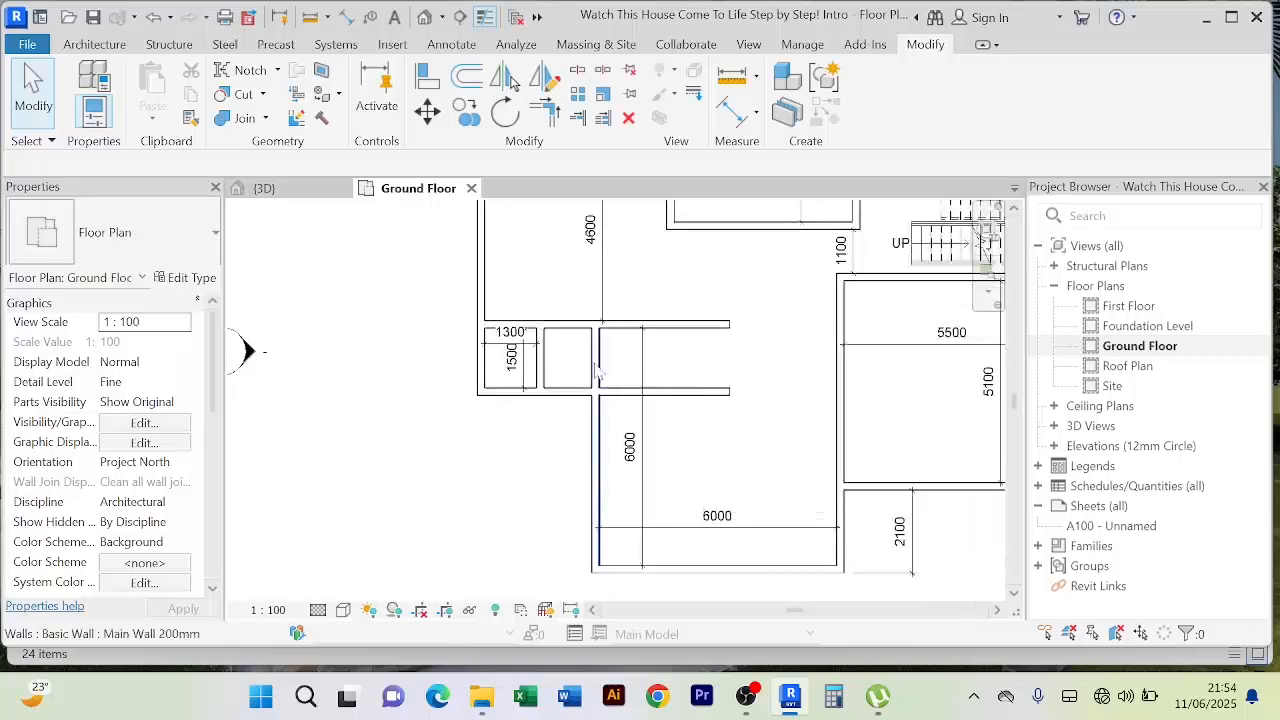
pyautogui.click(541, 116)
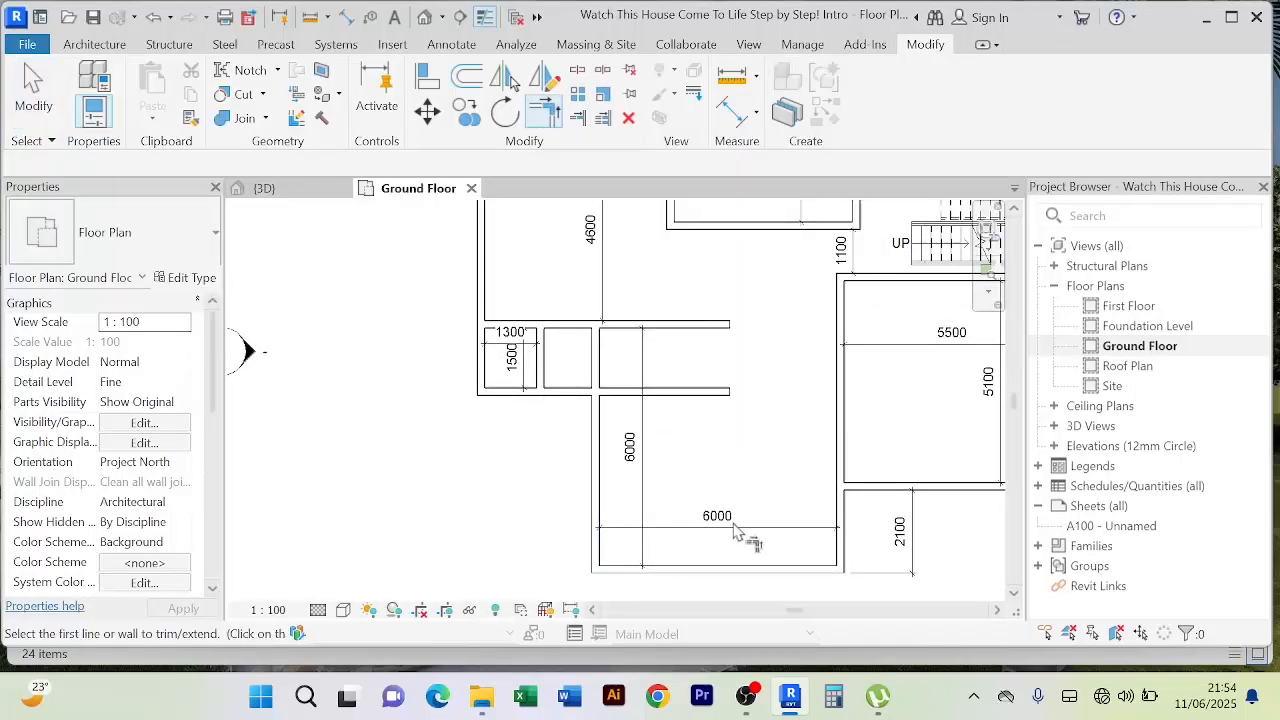
pyautogui.click(598, 430)
pyautogui.click(577, 396)
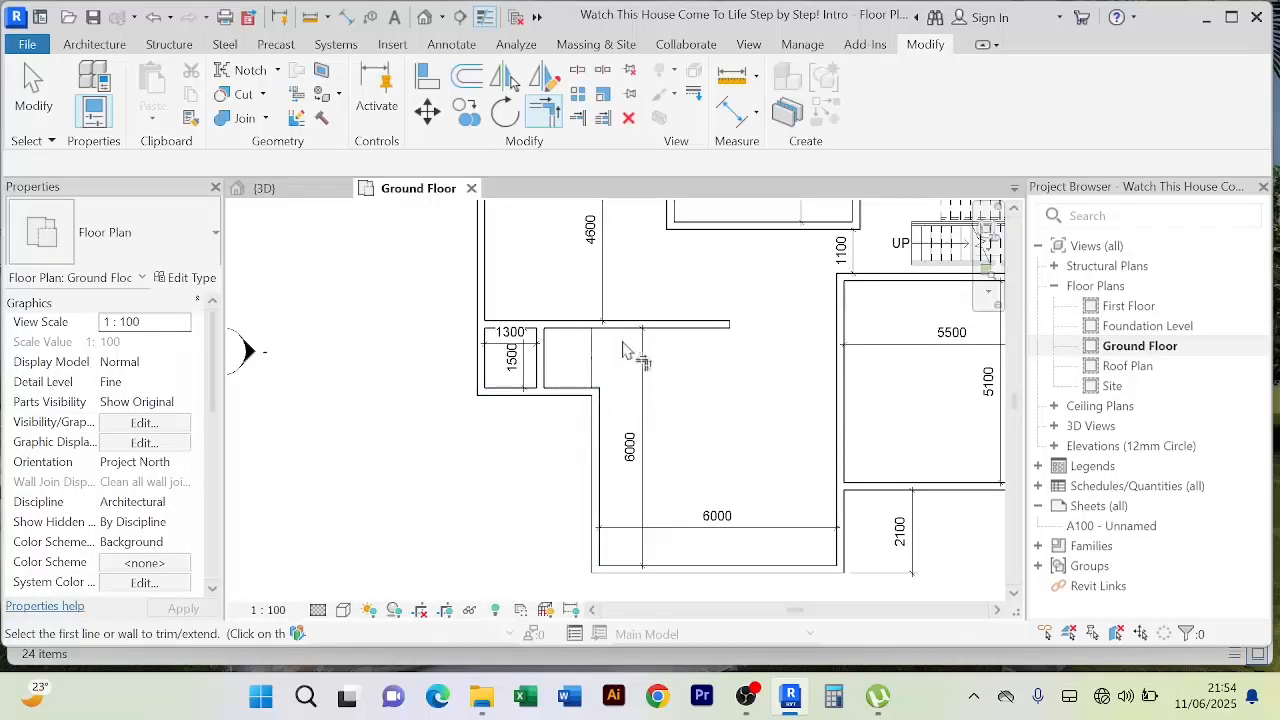
pyautogui.scroll(-2, 600, 362)
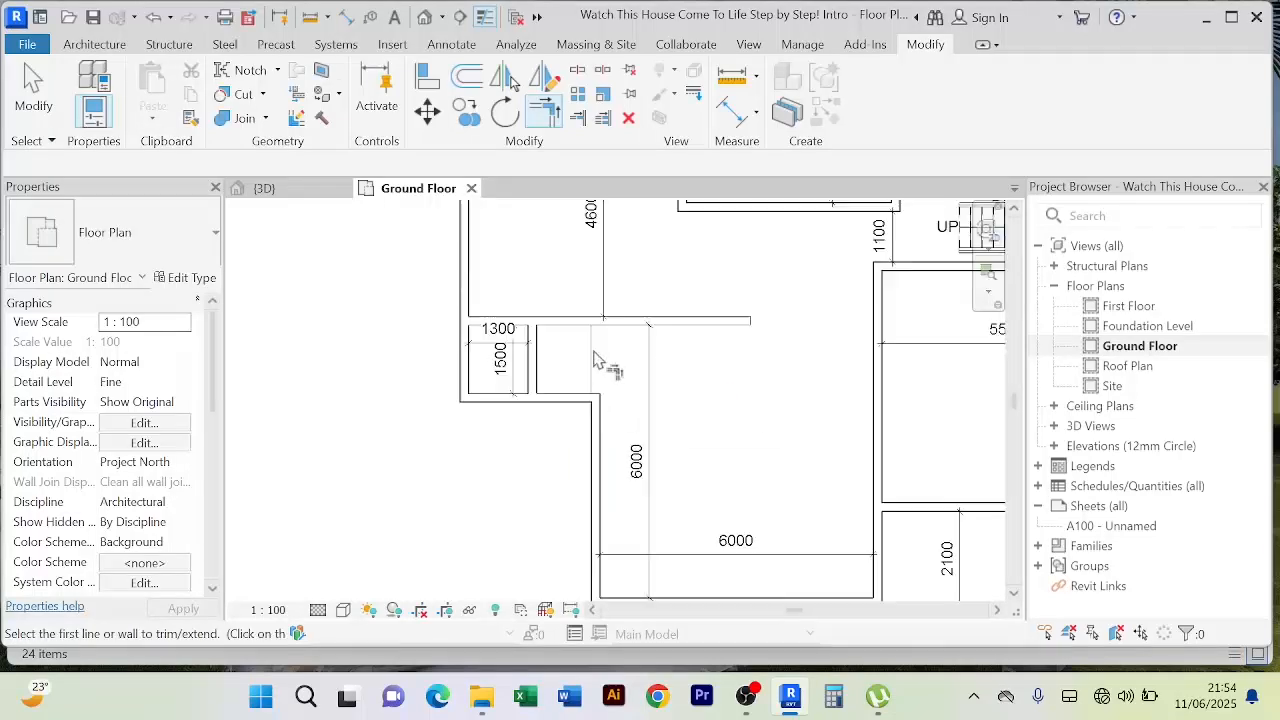
pyautogui.rightClick(425, 292)
pyautogui.click(452, 295)
pyautogui.rightClick(394, 251)
pyautogui.click(440, 257)
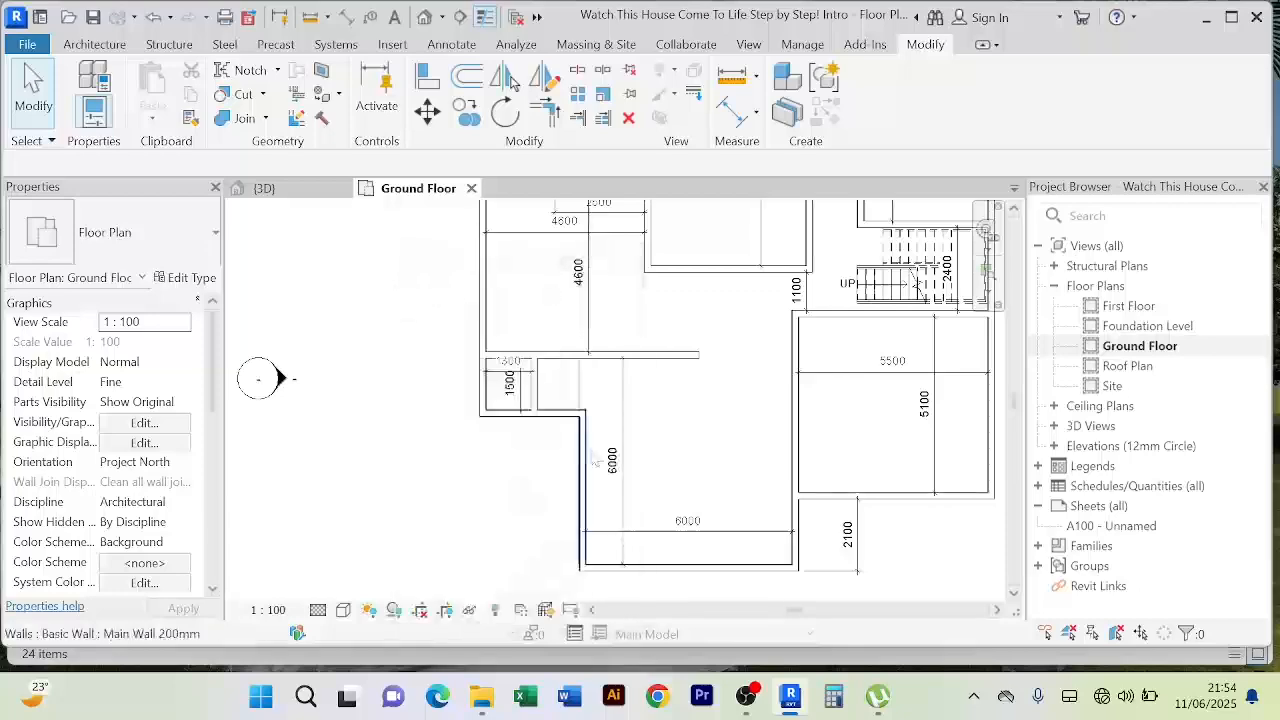
# Step: Delete the short wall below the 1500 mm space and the vertical wall separating it from the 3600 mm room
pyautogui.scroll(-5, 594, 458)
pyautogui.scroll(3, 678, 326)
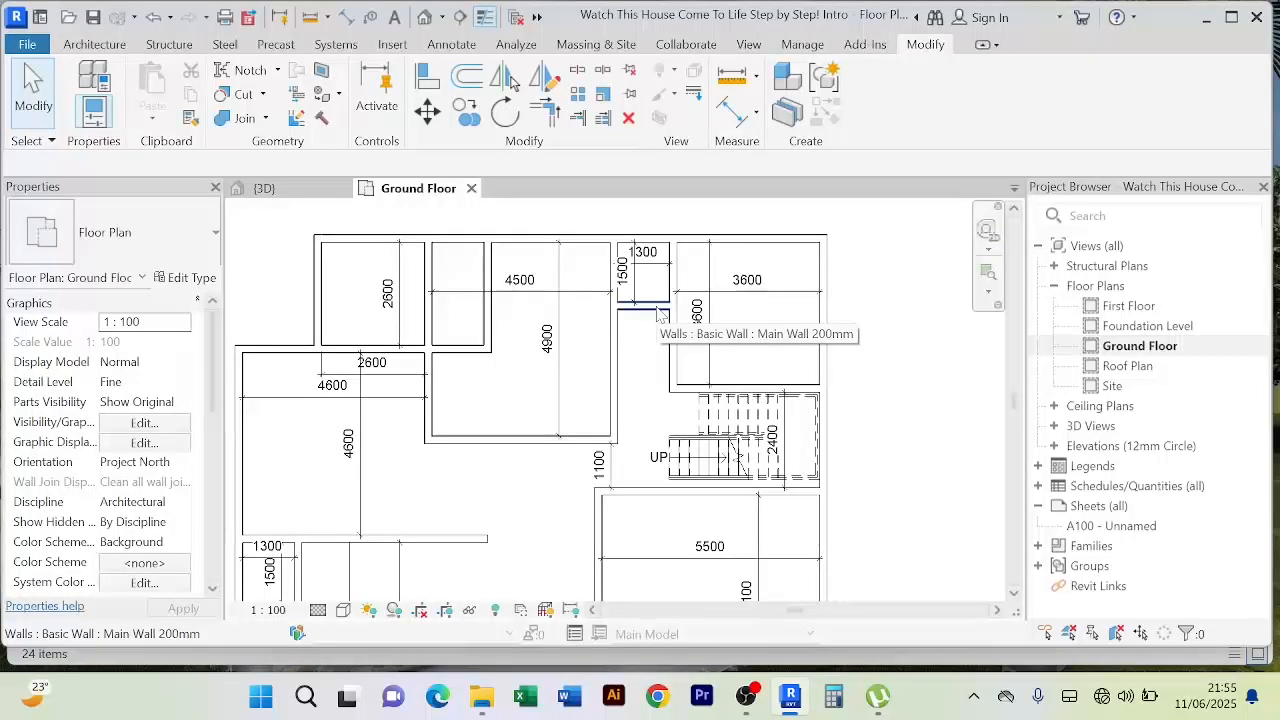
pyautogui.scroll(-4, 660, 315)
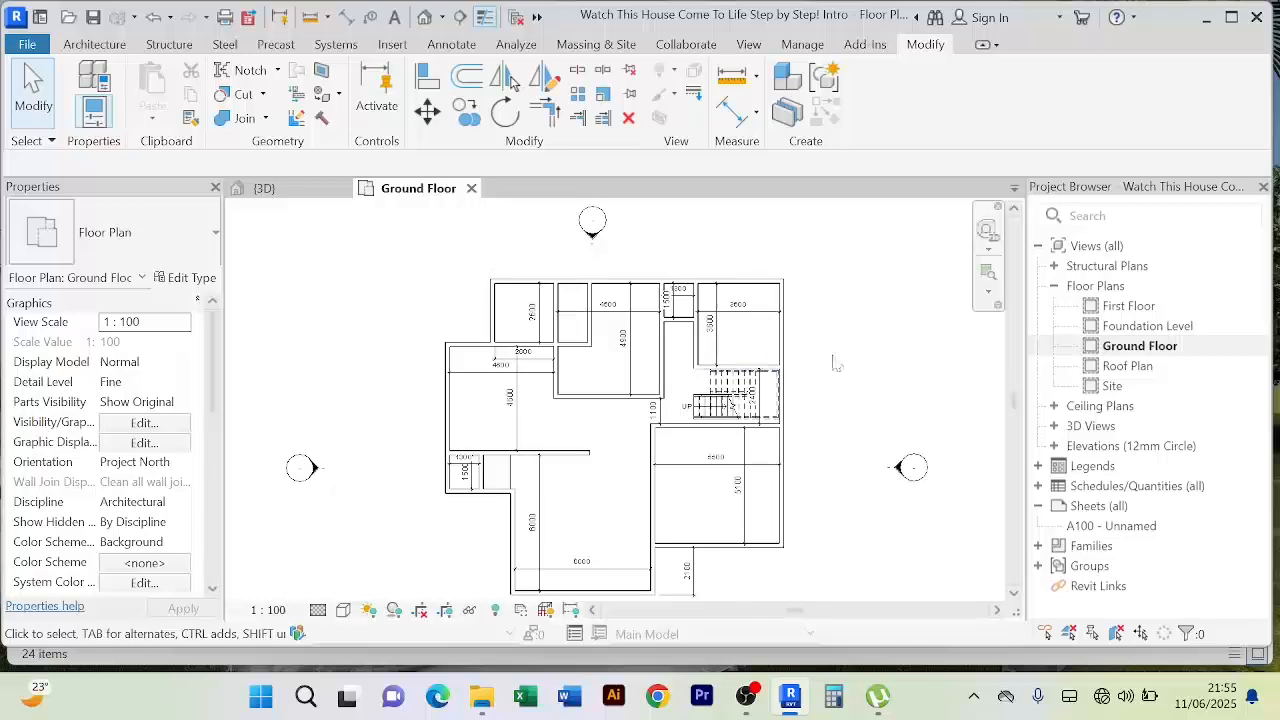
pyautogui.scroll(3, 725, 336)
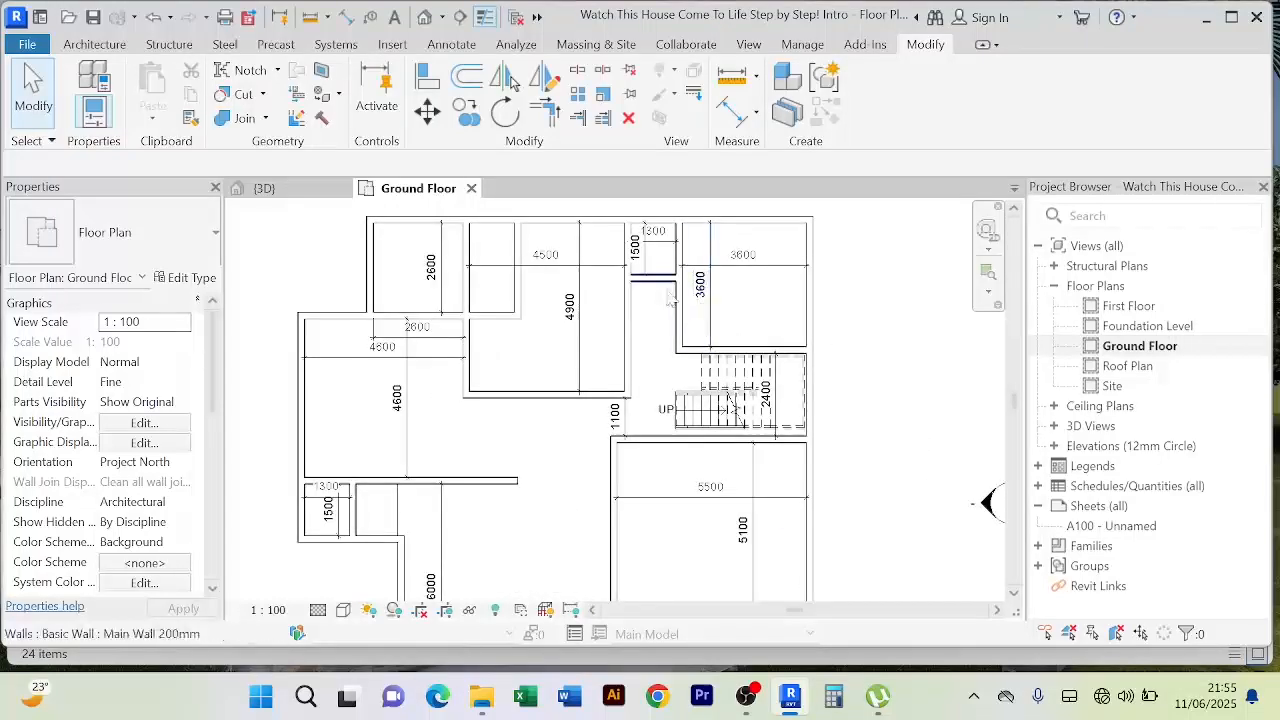
pyautogui.click(645, 372)
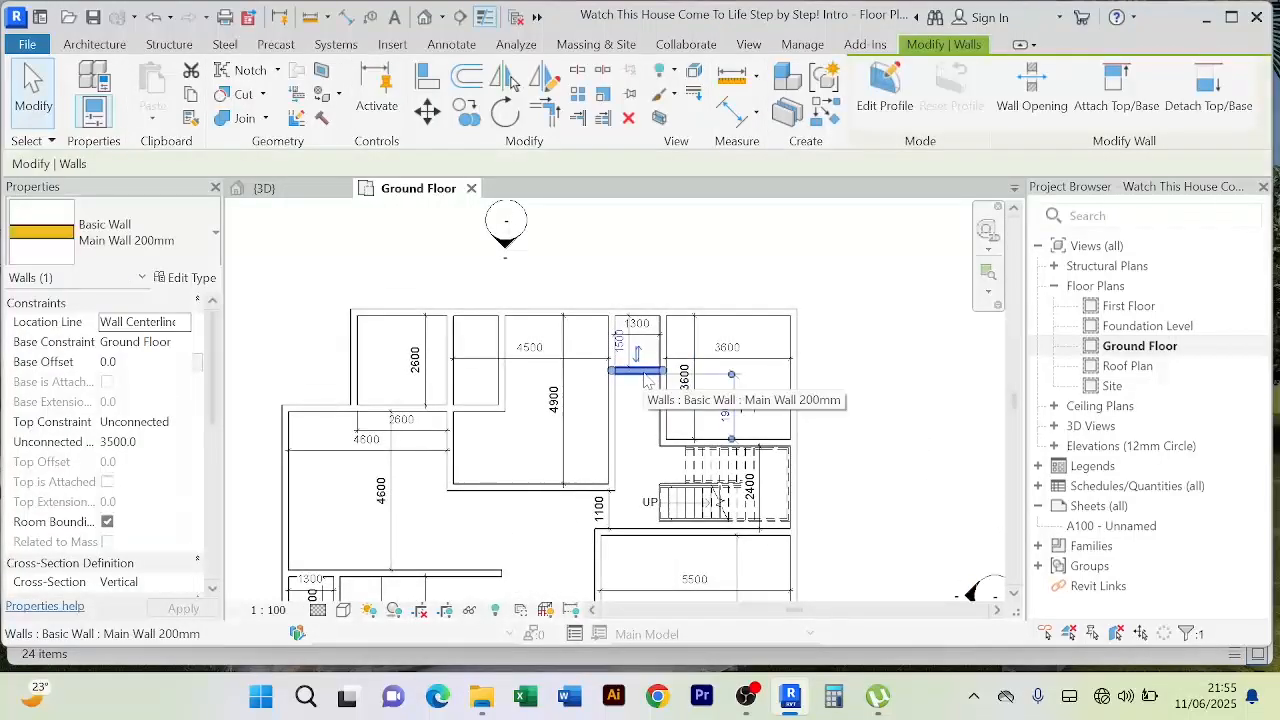
pyautogui.press('Delete')
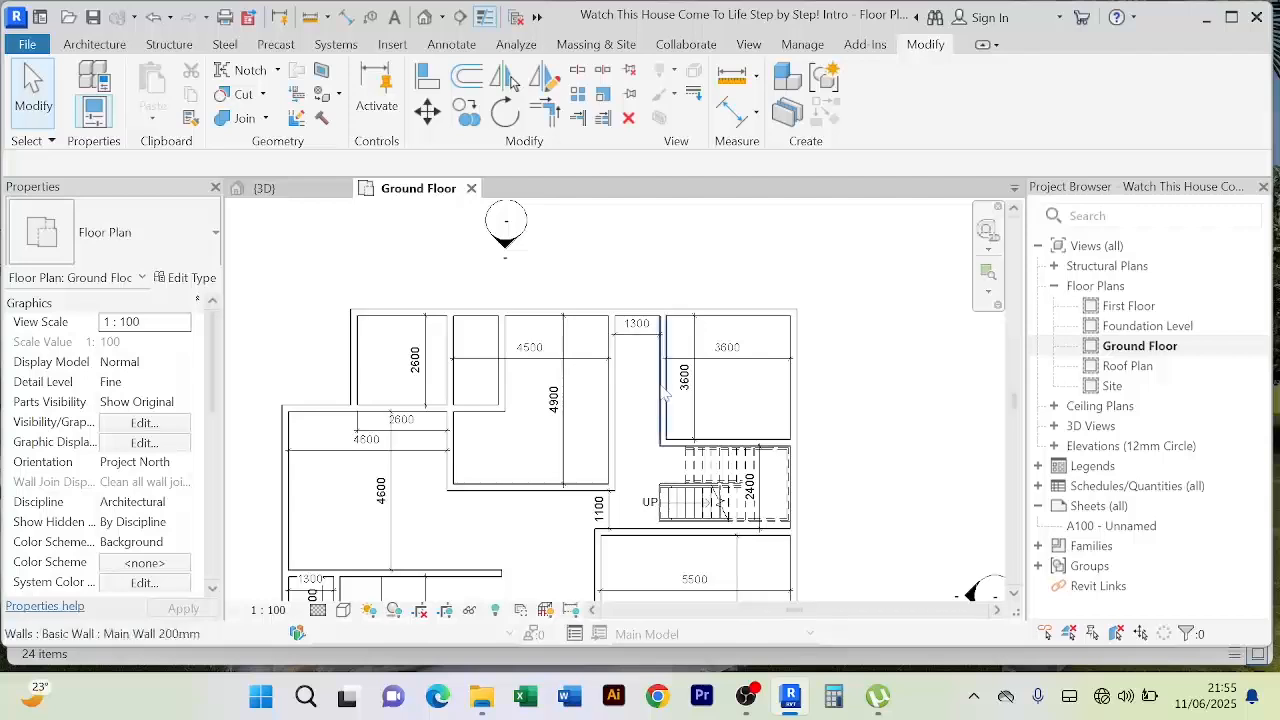
pyautogui.click(662, 390)
pyautogui.press('Delete')
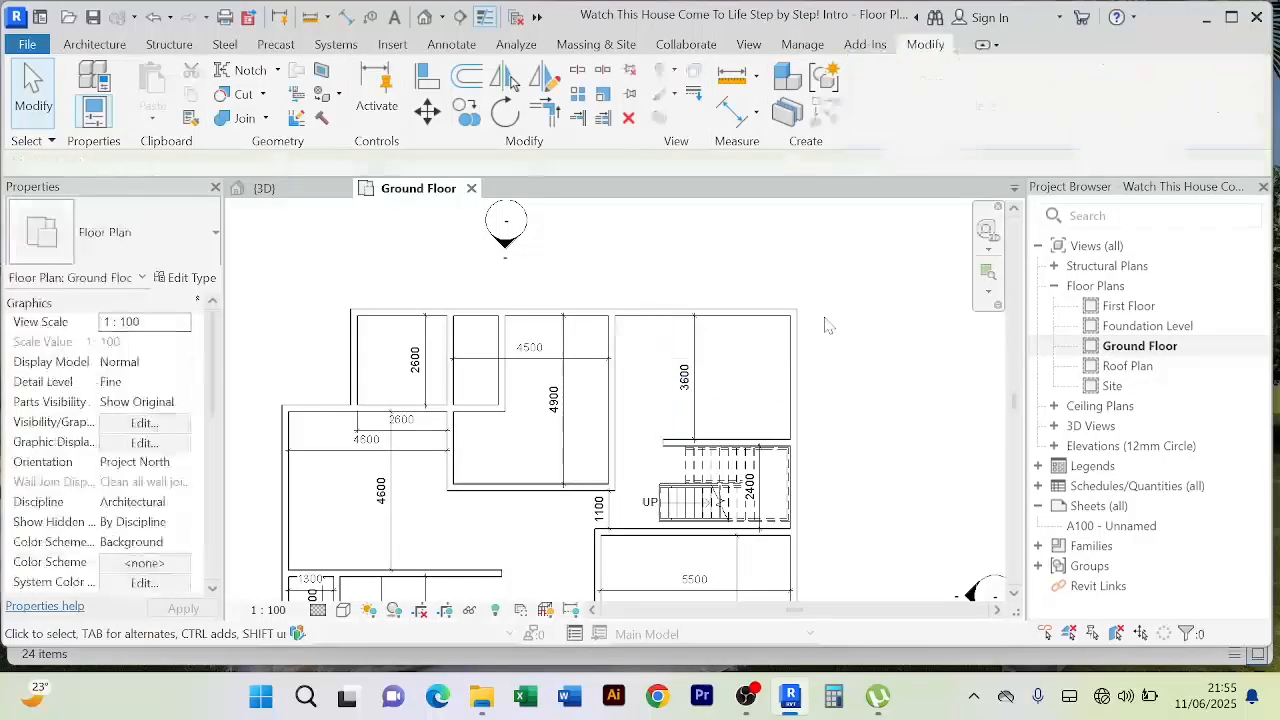
# Step: Offset a copy of the 4500 mm room's right wall 3600 mm to the right, into the enlarged upper-right room
pyautogui.moveTo(752, 396); pyautogui.dragTo(739, 376, button='middle')
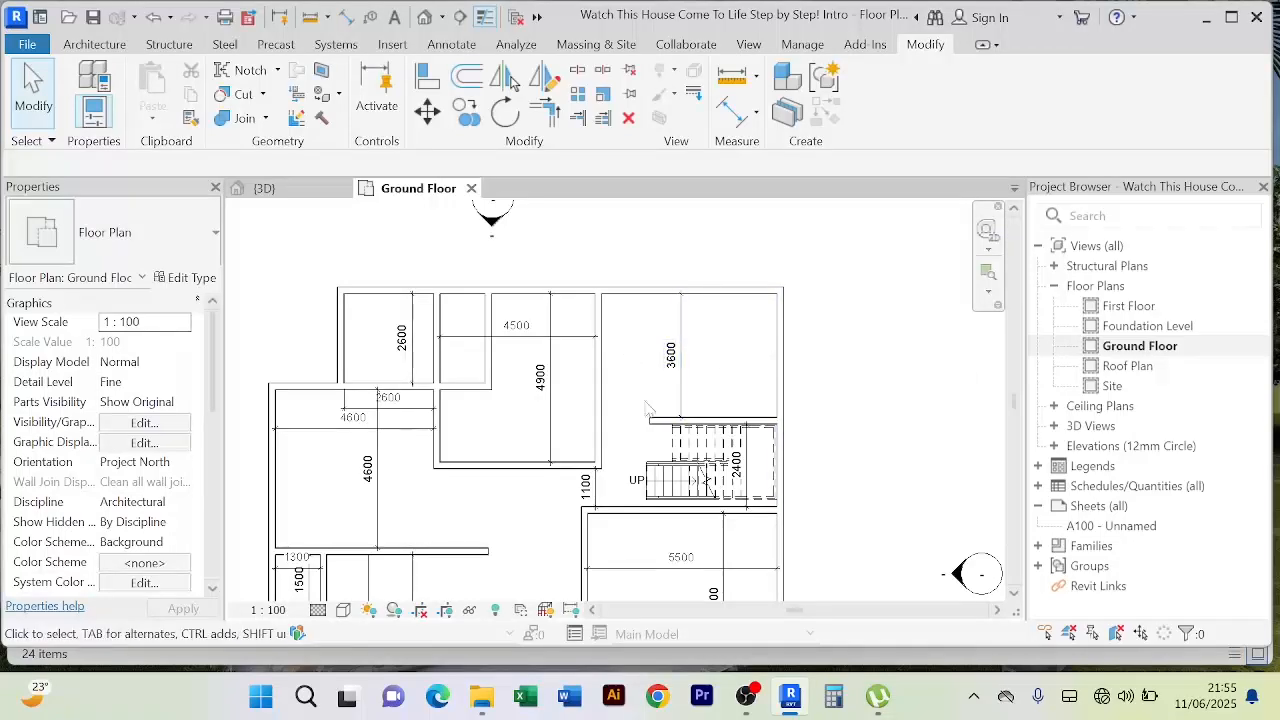
pyautogui.click(598, 400)
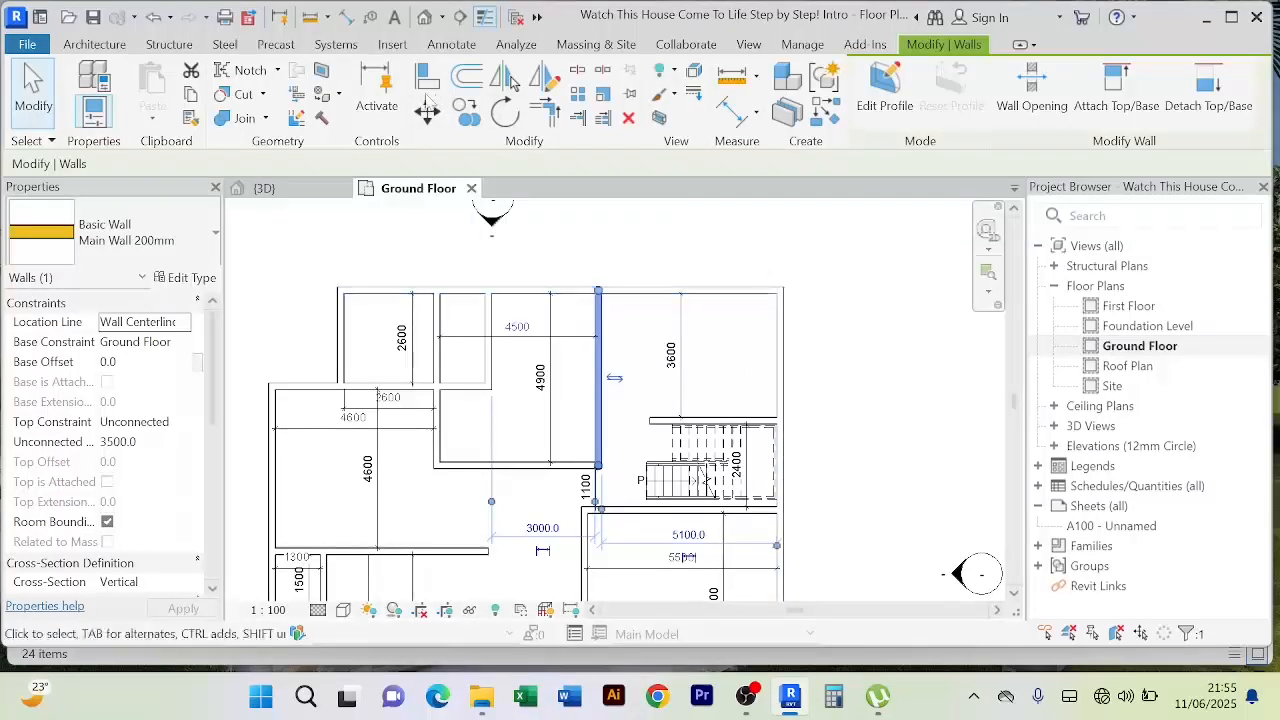
pyautogui.click(465, 78)
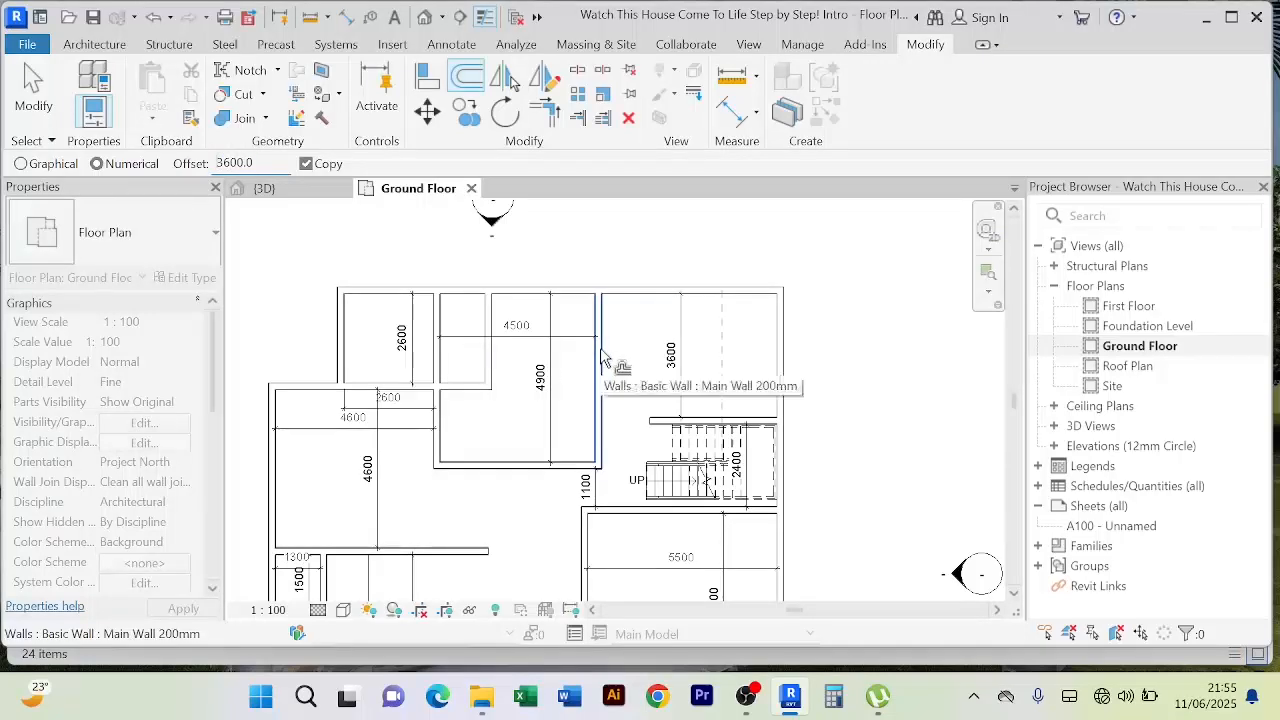
pyautogui.rightClick(684, 234)
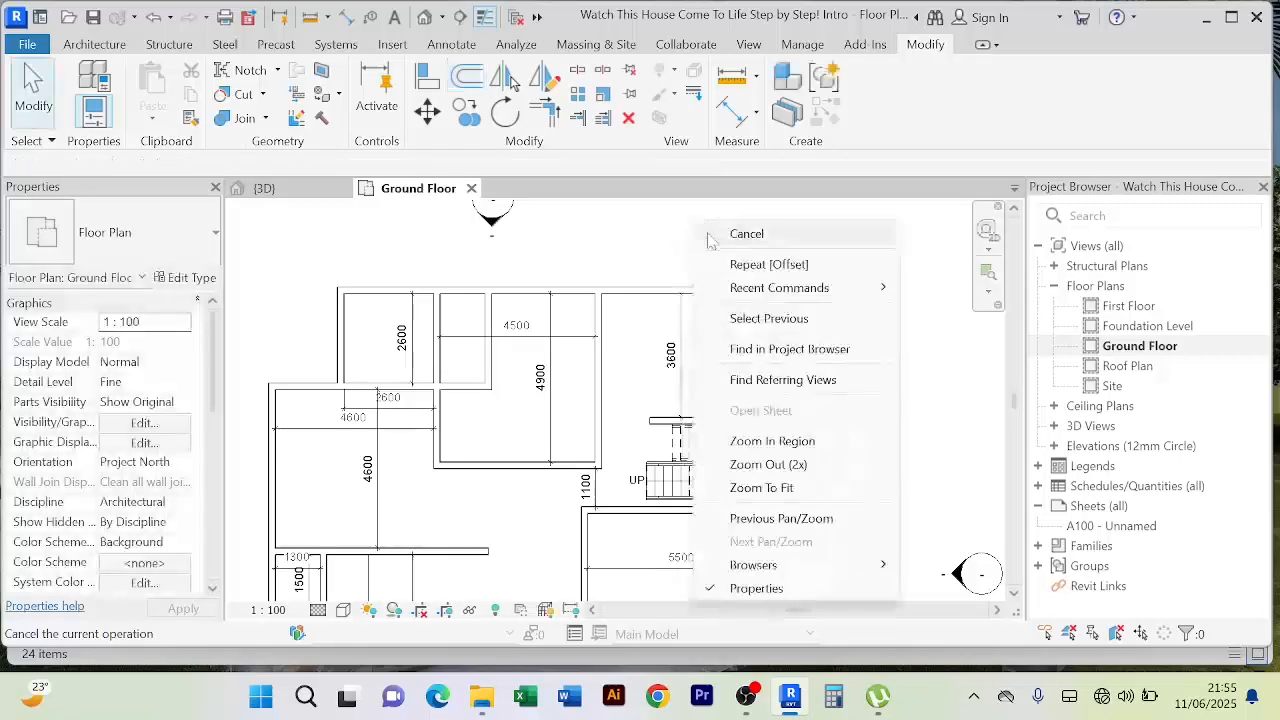
pyautogui.click(709, 245)
pyautogui.rightClick(692, 232)
pyautogui.click(724, 245)
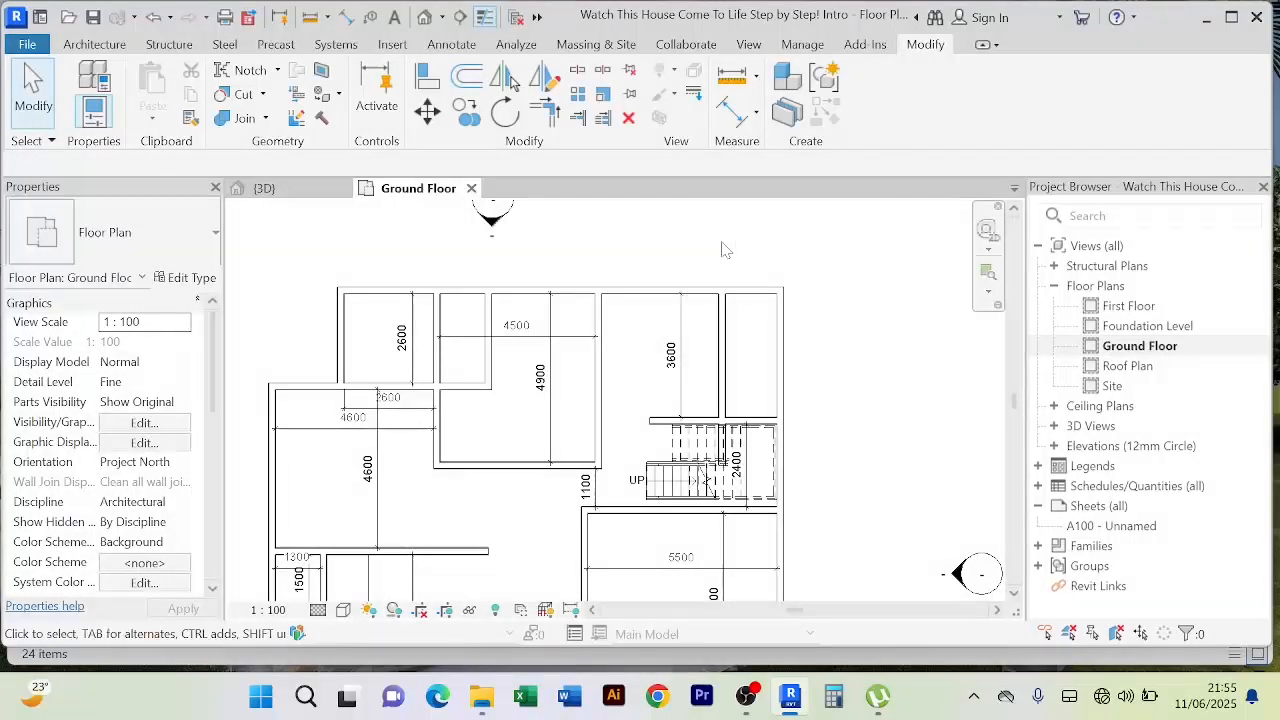
# Step: Add an aligned dimension across the upper-right room, between the inner faces of its left wall and the new partition
pyautogui.click(736, 110)
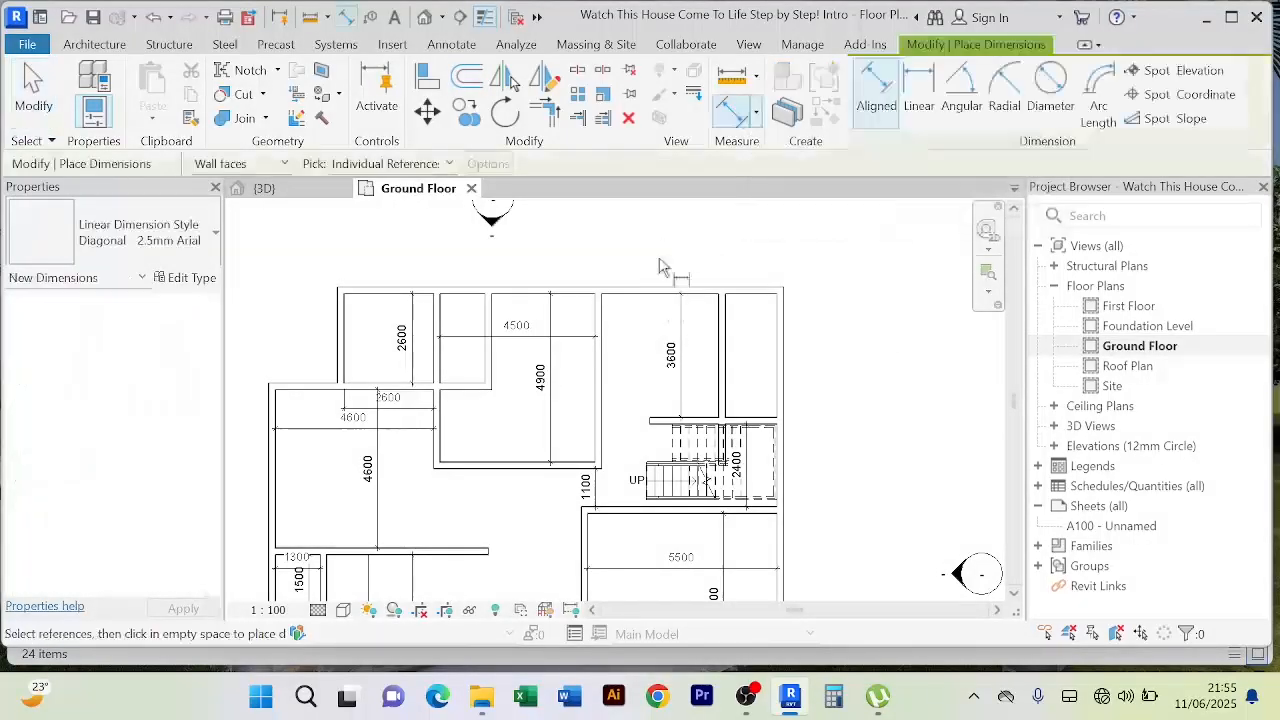
pyautogui.click(606, 330)
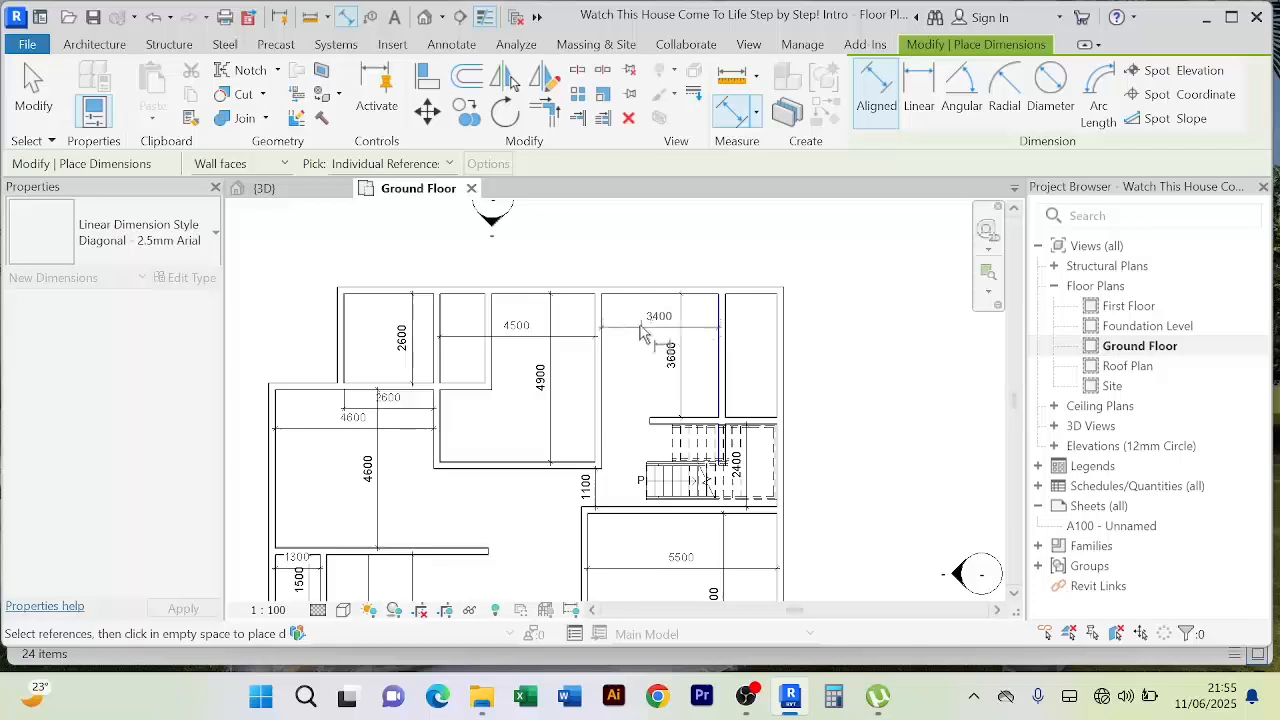
pyautogui.rightClick(643, 257)
pyautogui.click(690, 269)
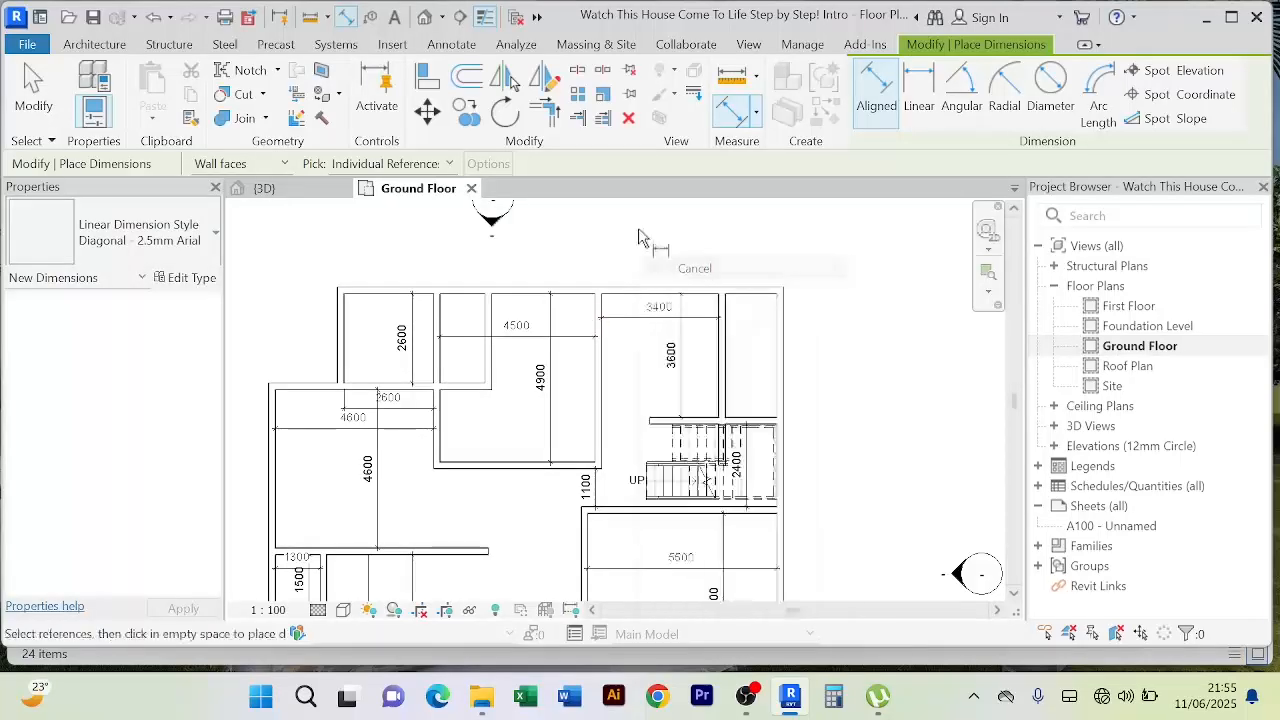
pyautogui.rightClick(636, 239)
pyautogui.click(685, 247)
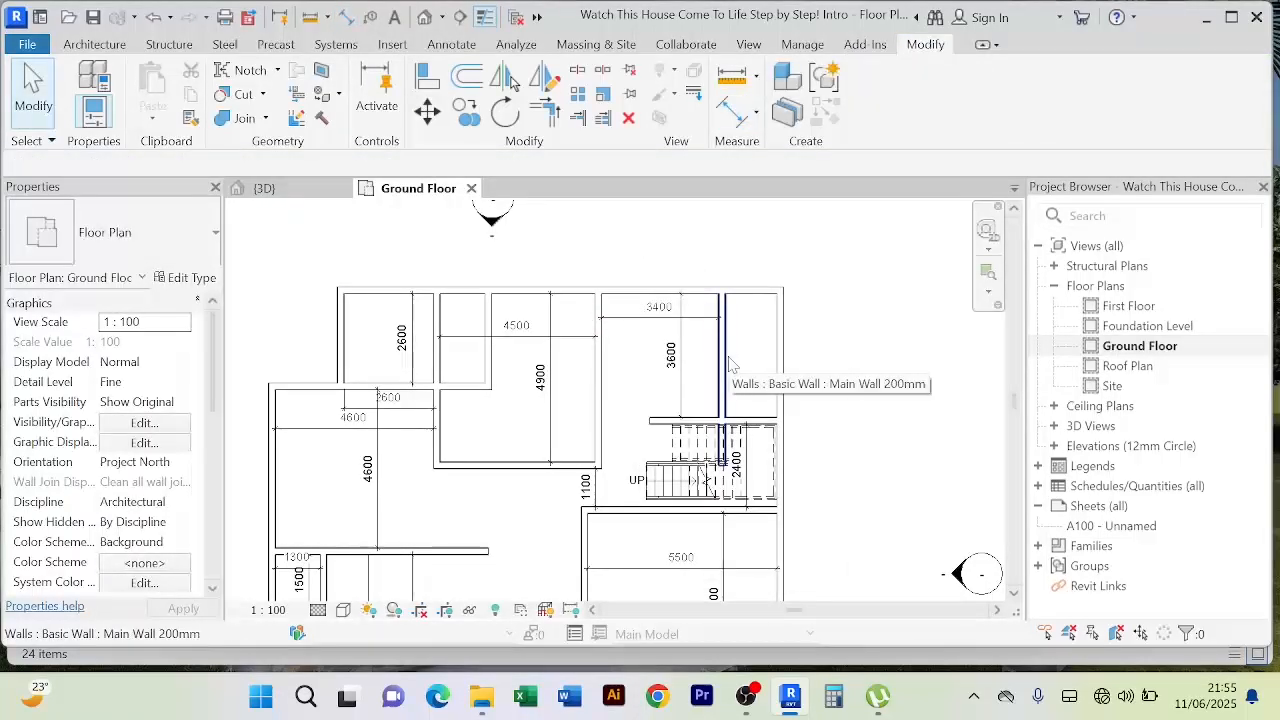
# Step: Move the new partition so the upper-right room's clear width is 3600 mm
pyautogui.click(724, 362)
pyautogui.click(634, 296)
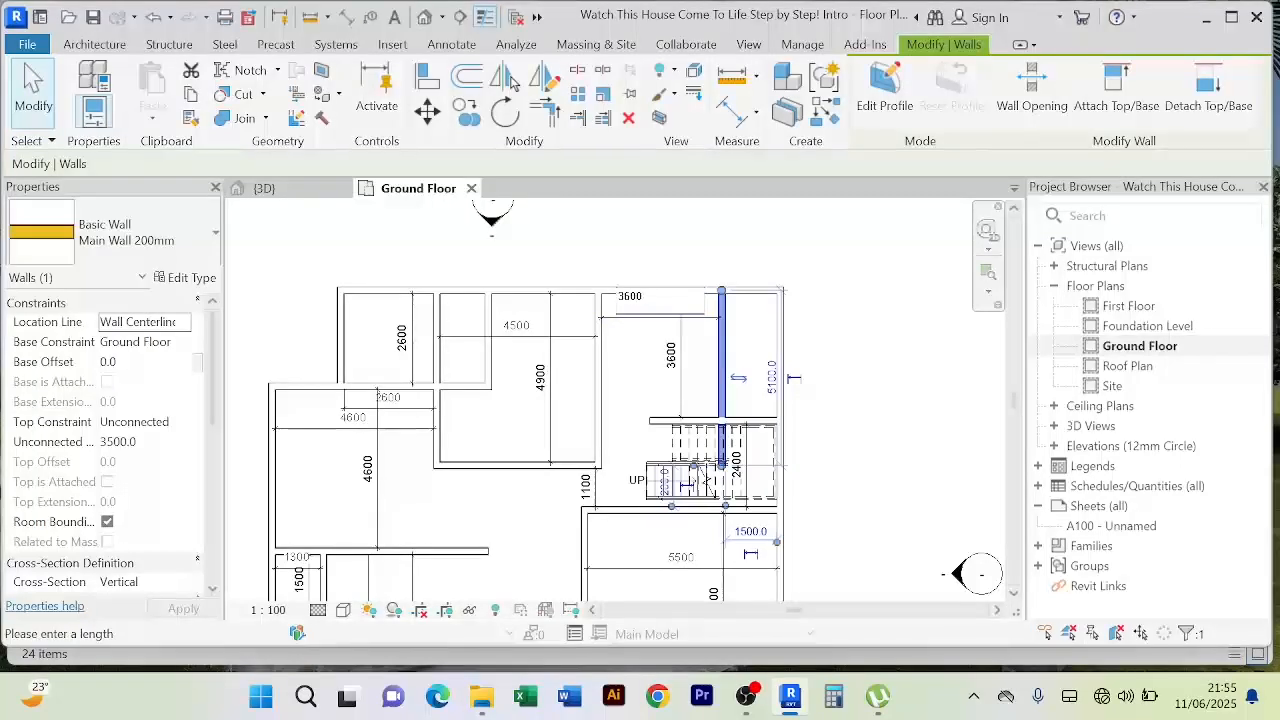
pyautogui.write('3600')
pyautogui.press('Return')
pyautogui.click(834, 429)
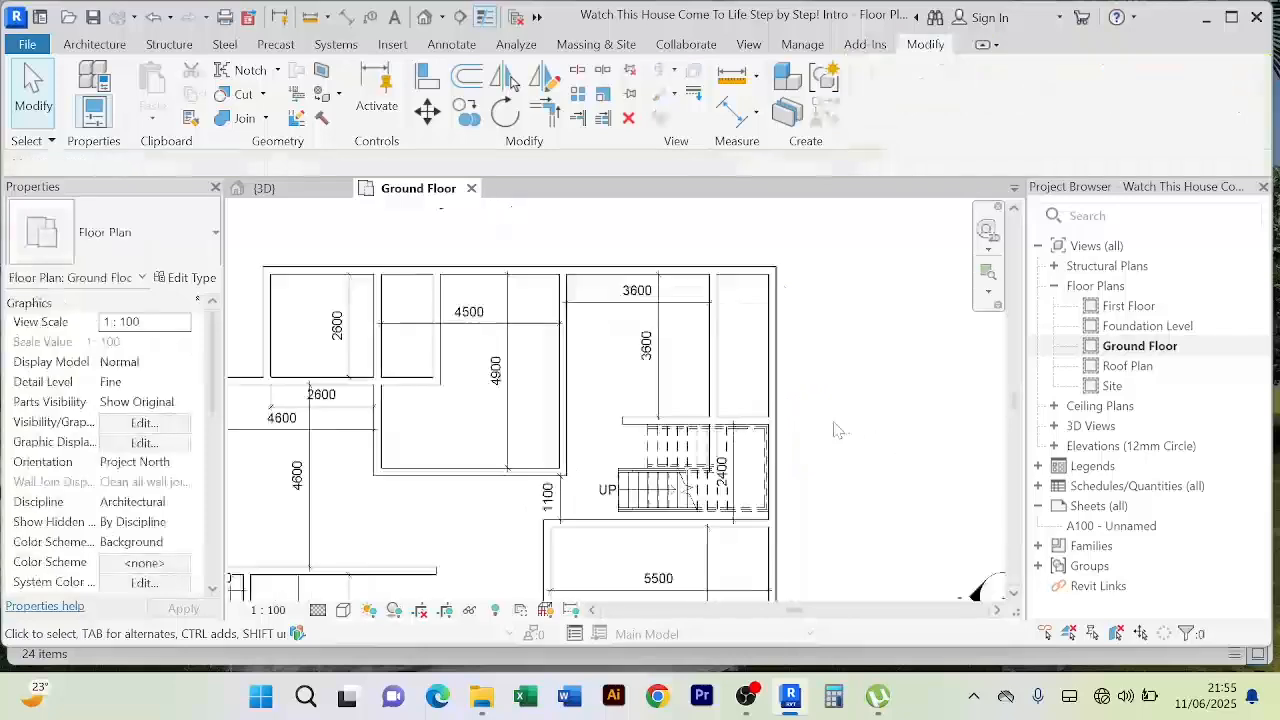
# Step: Trim the right outer wall to a corner with the horizontal wall above the staircase, removing its upper portion
pyautogui.scroll(1, 826, 377)
pyautogui.scroll(-1, 840, 366)
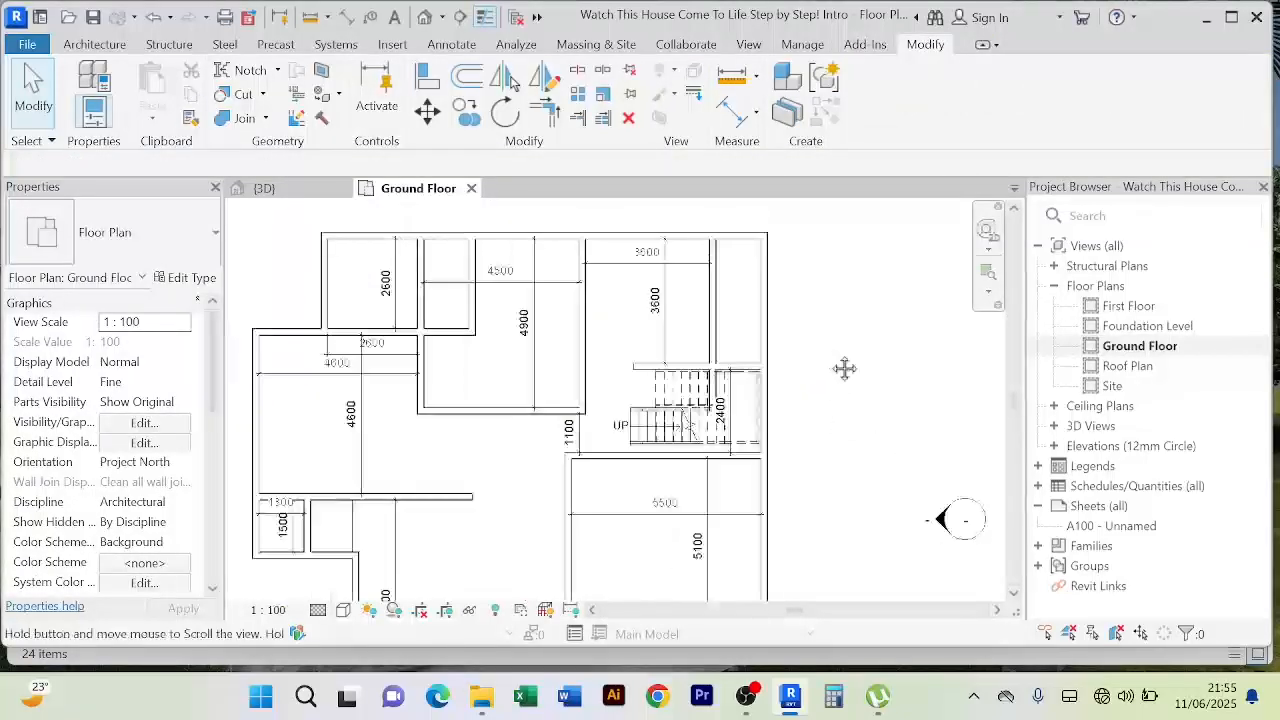
pyautogui.scroll(2, 832, 370)
pyautogui.scroll(-2, 830, 372)
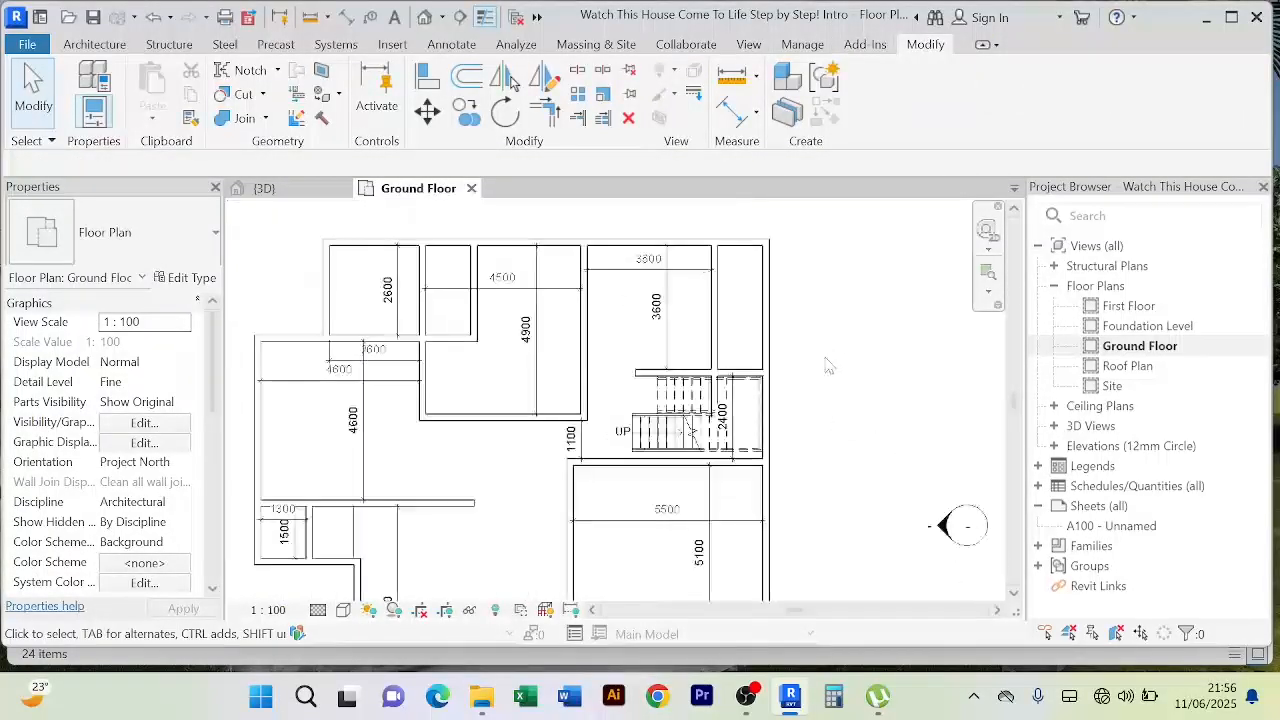
pyautogui.scroll(1, 813, 378)
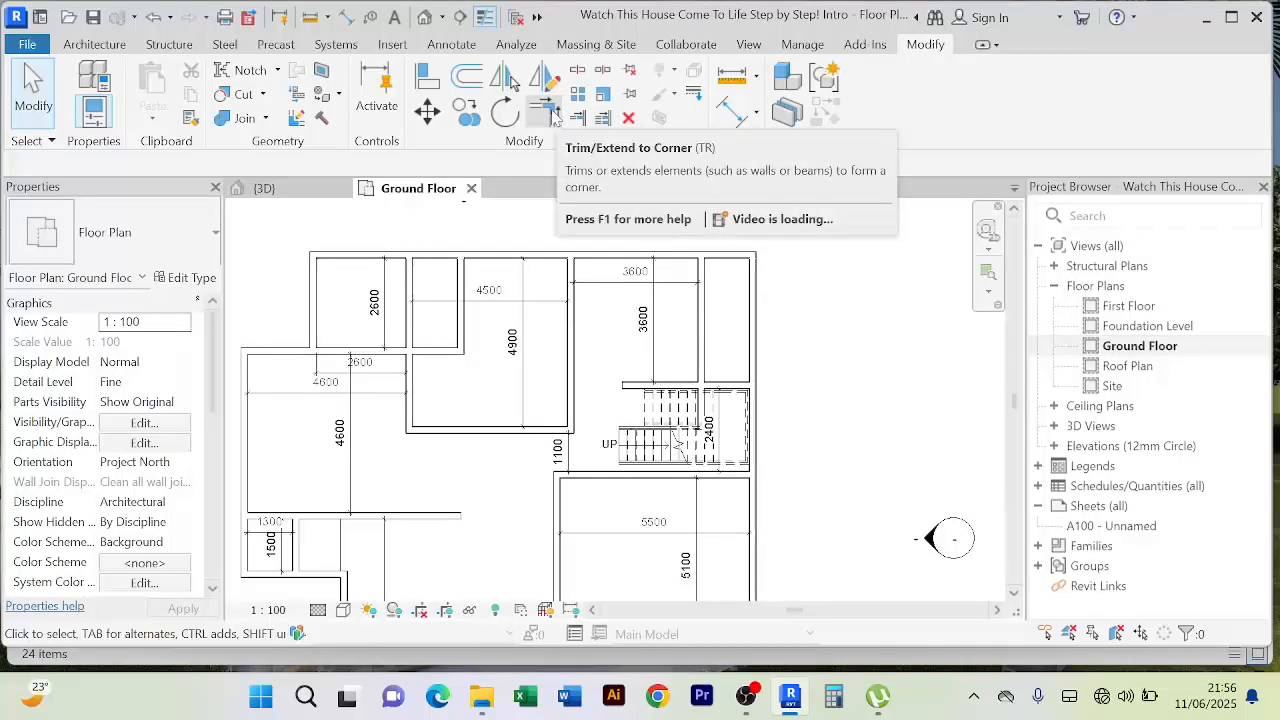
pyautogui.click(550, 112)
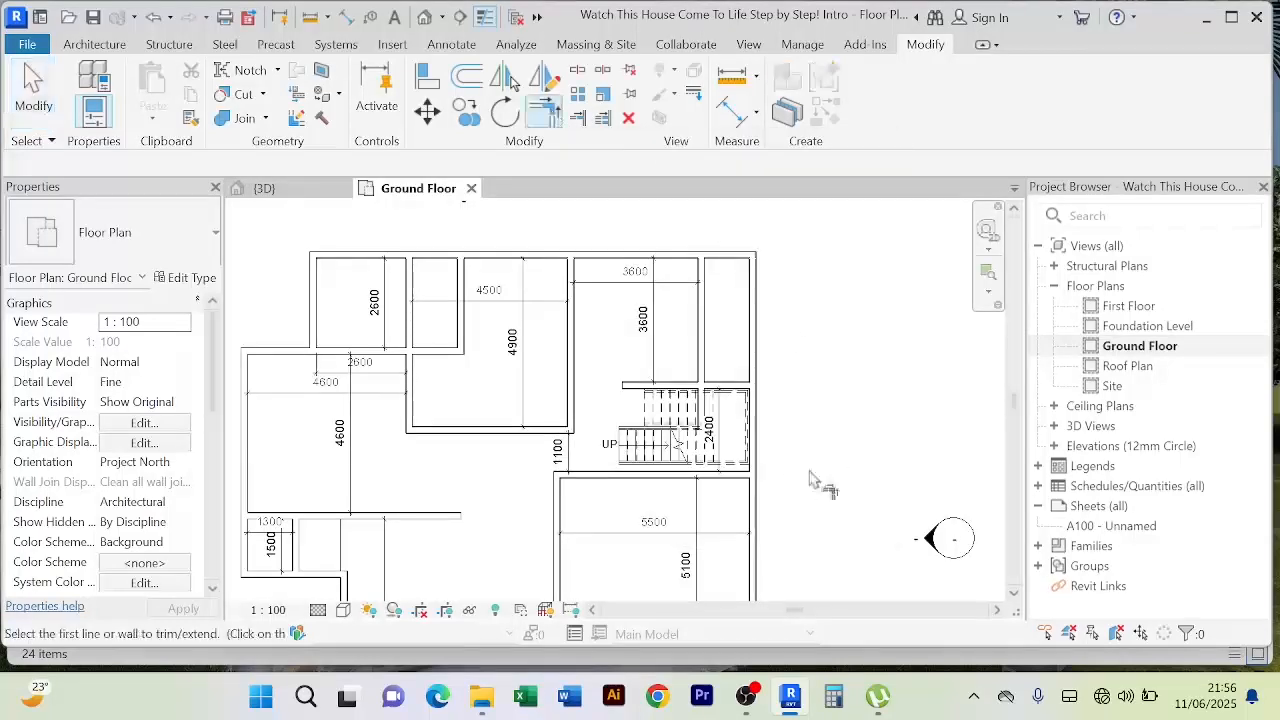
pyautogui.scroll(2, 780, 465)
pyautogui.click(742, 393)
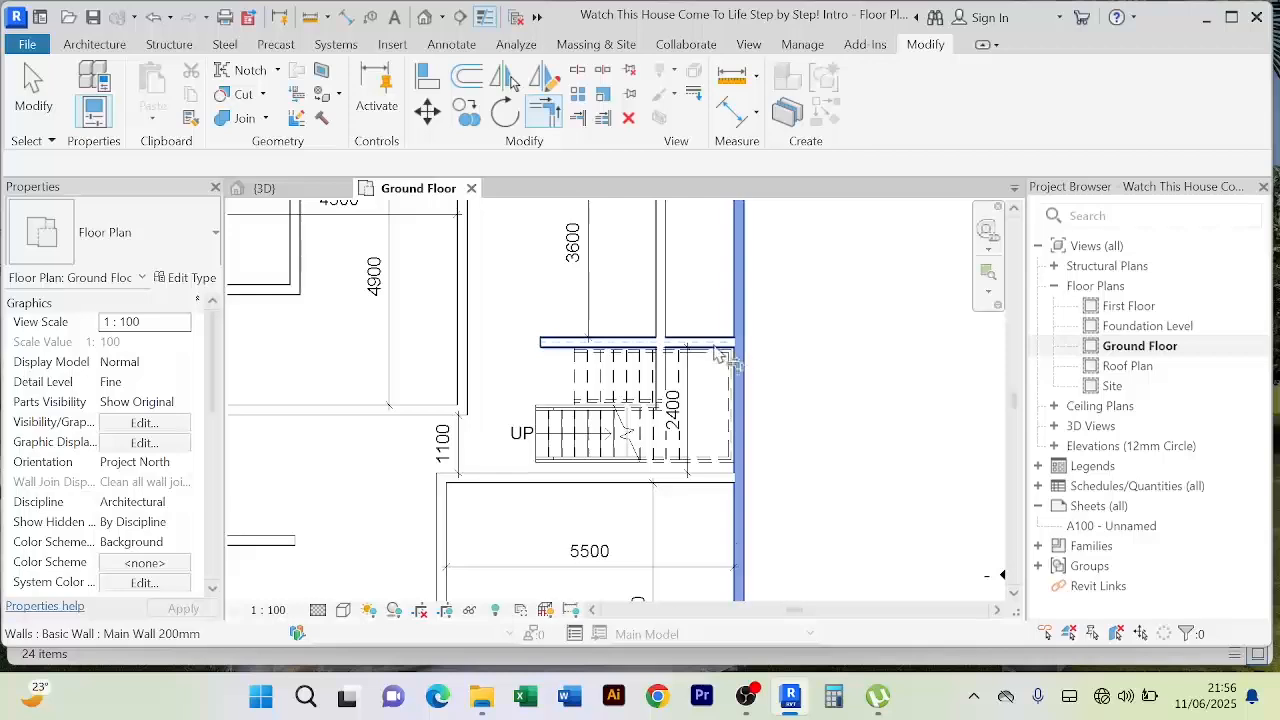
pyautogui.click(718, 355)
# Step: Trim the top outer wall to a corner with the new partition, removing the stretch beyond it
pyautogui.scroll(-3, 777, 357)
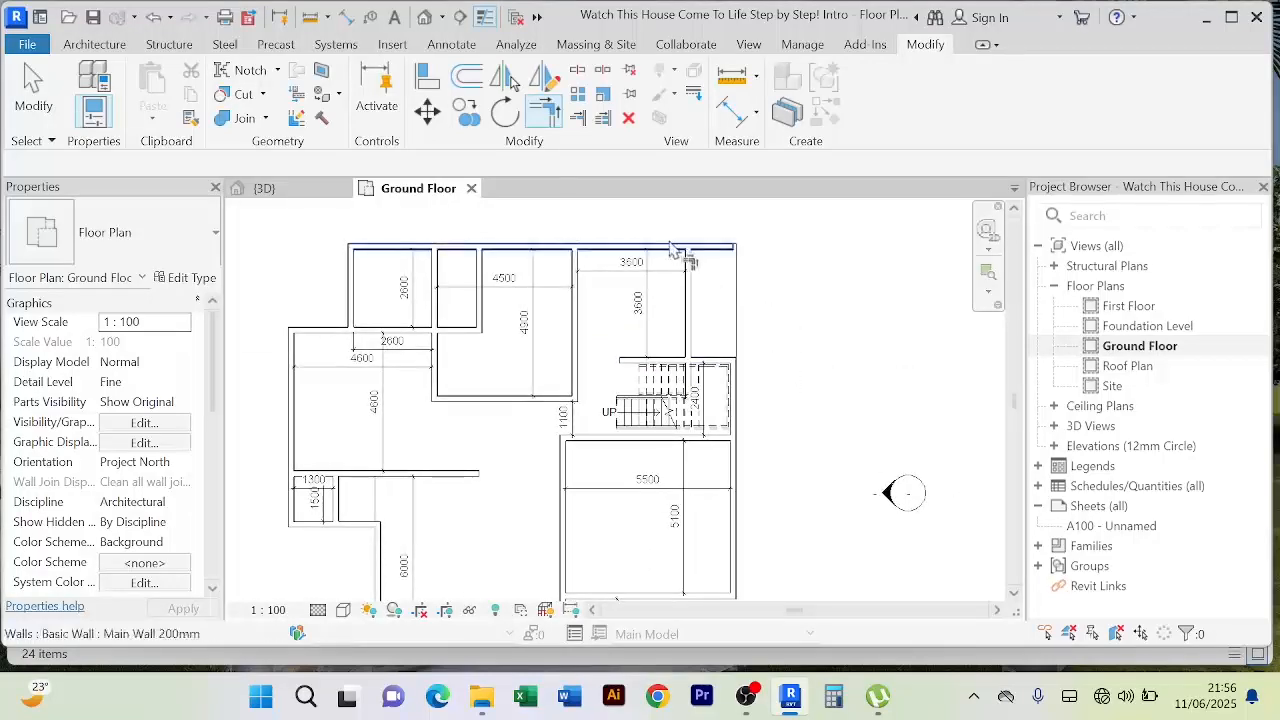
pyautogui.click(674, 248)
pyautogui.click(690, 290)
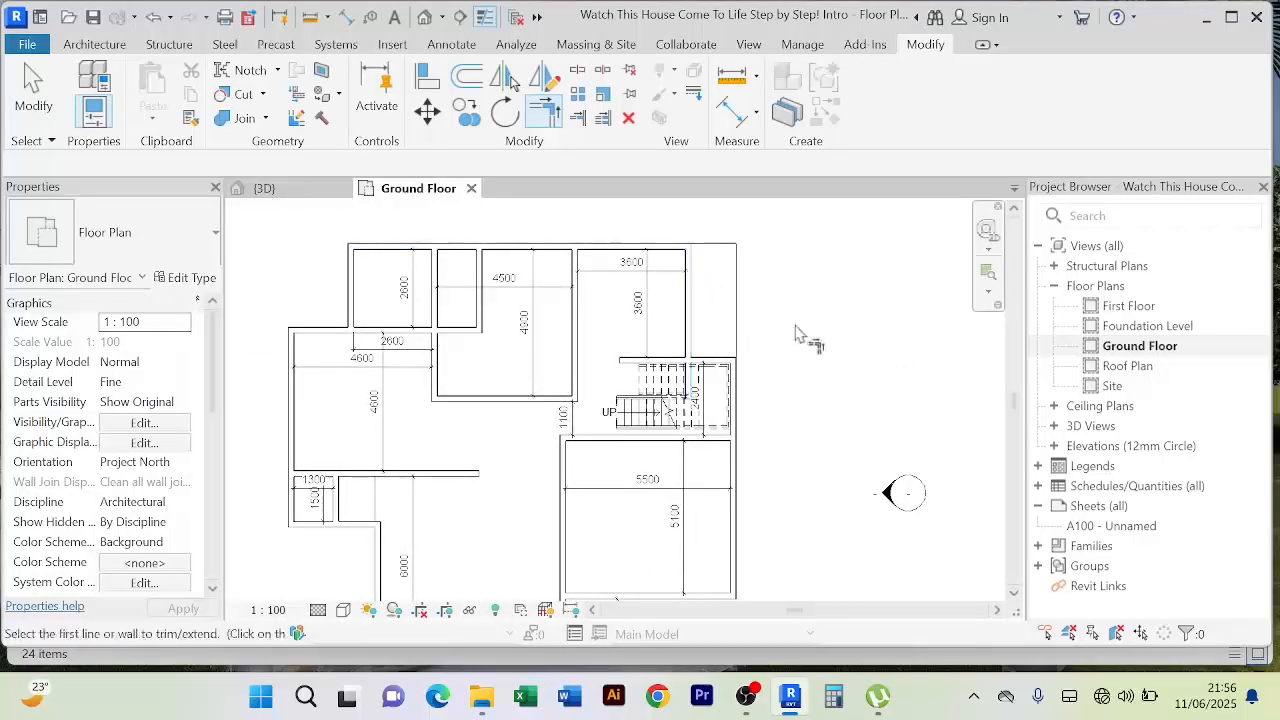
pyautogui.rightClick(822, 263)
pyautogui.click(850, 264)
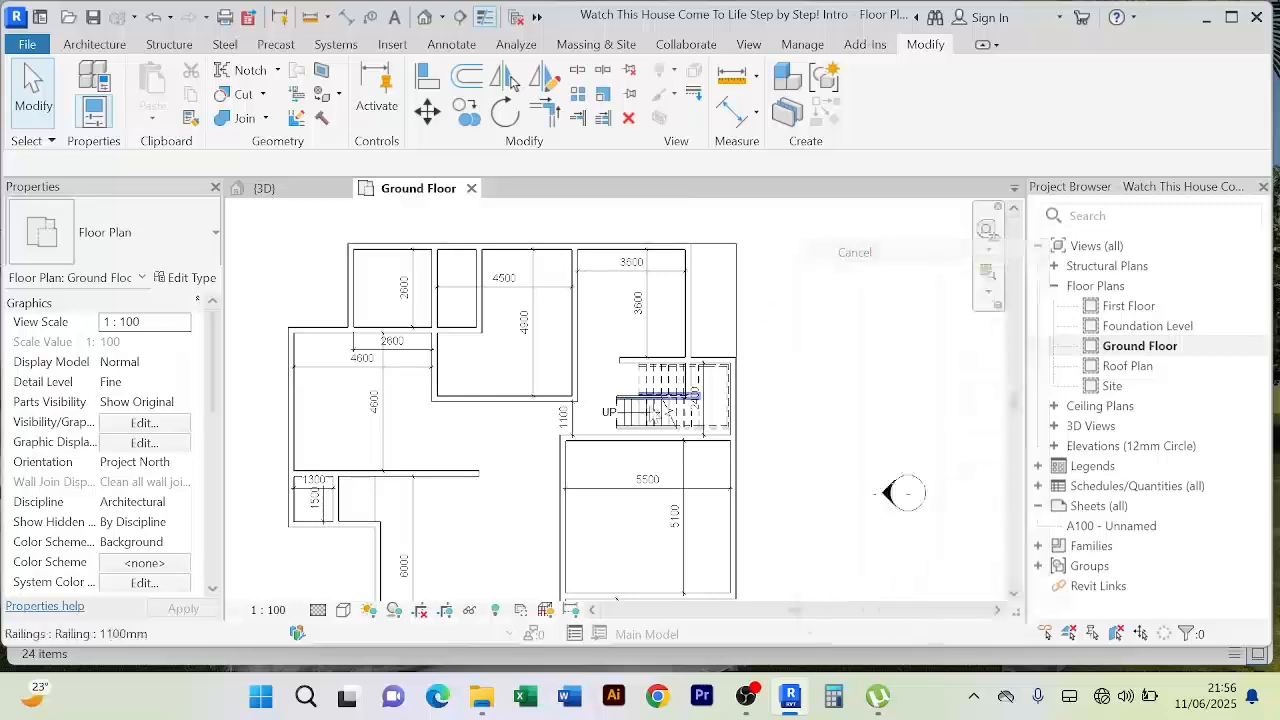
# Step: Shorten the partition's lower end so it stops at the horizontal wall above the staircase
pyautogui.scroll(2, 650, 406)
pyautogui.scroll(2, 708, 350)
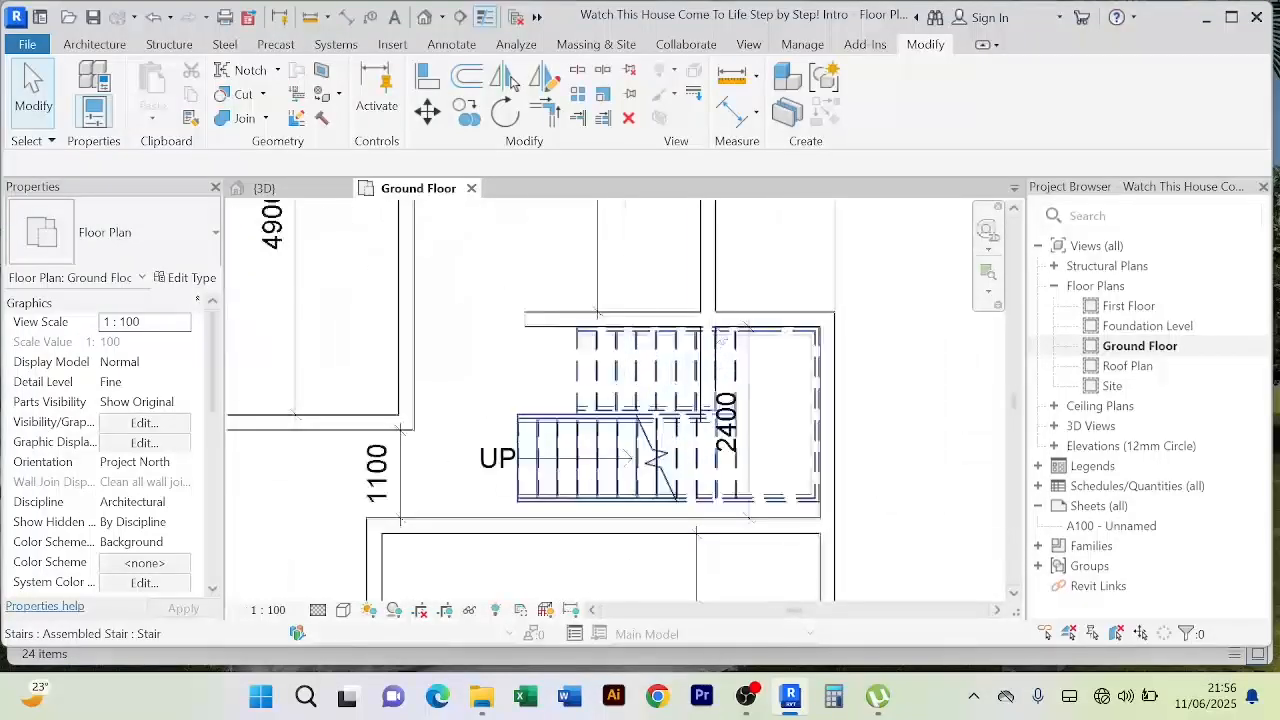
pyautogui.click(708, 400)
pyautogui.scroll(-2, 706, 409)
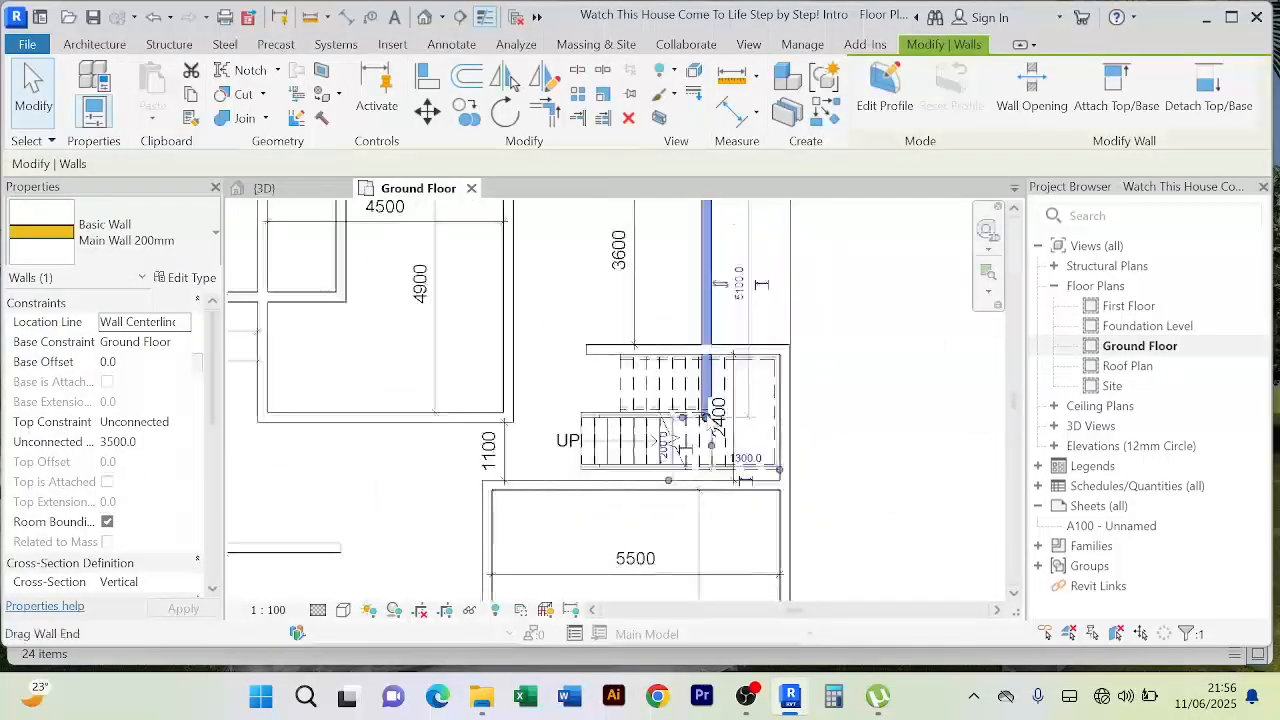
pyautogui.moveTo(706, 417); pyautogui.dragTo(706, 350)
pyautogui.click(857, 329)
pyautogui.scroll(-4, 855, 340)
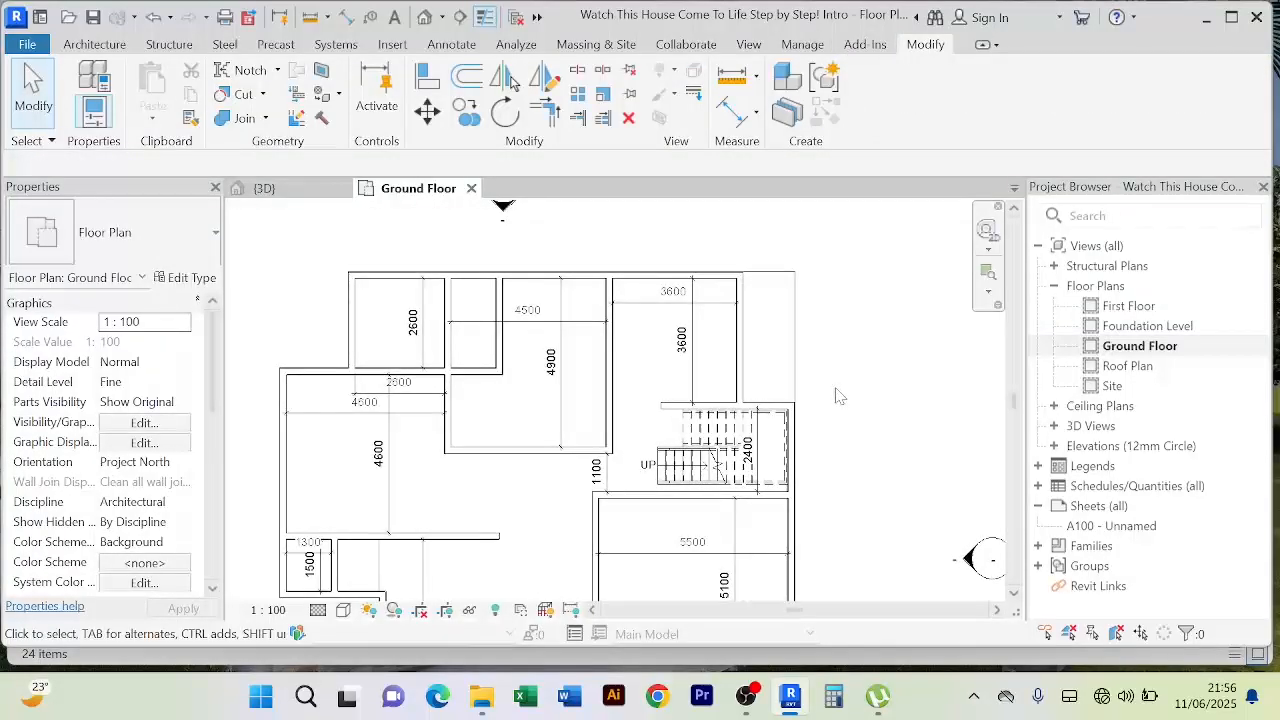
pyautogui.scroll(2, 660, 400)
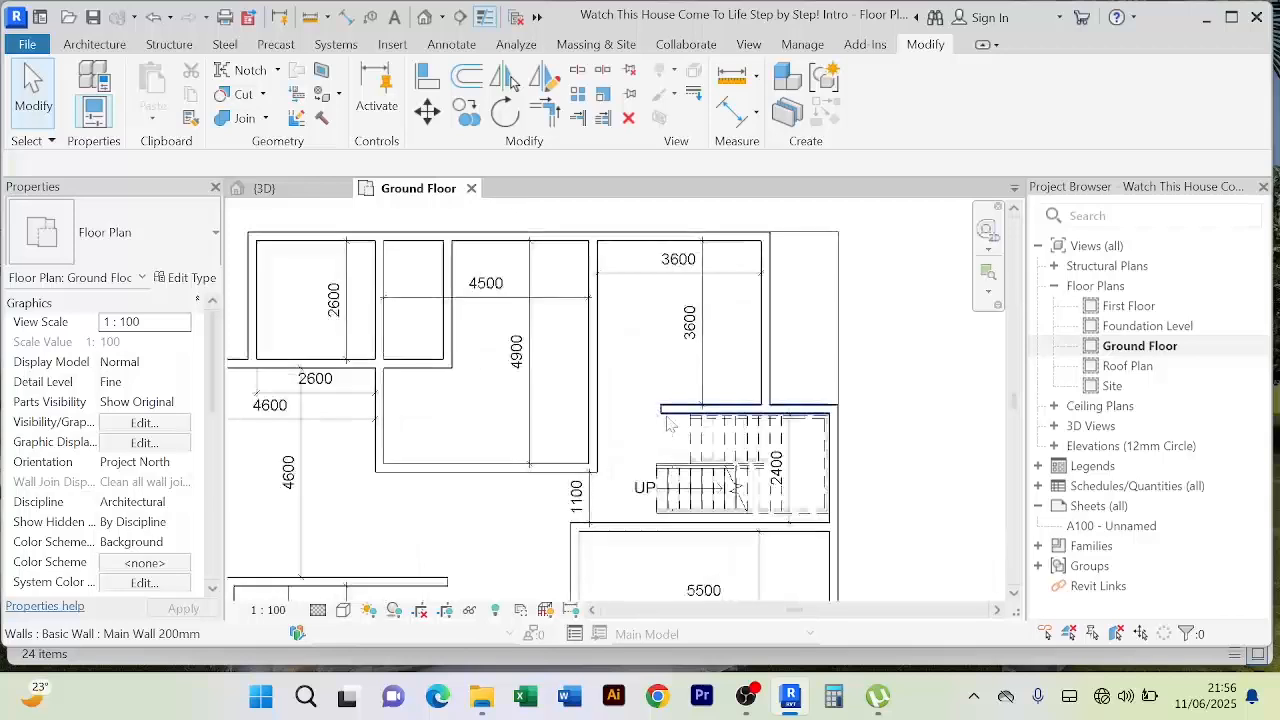
pyautogui.click(668, 409)
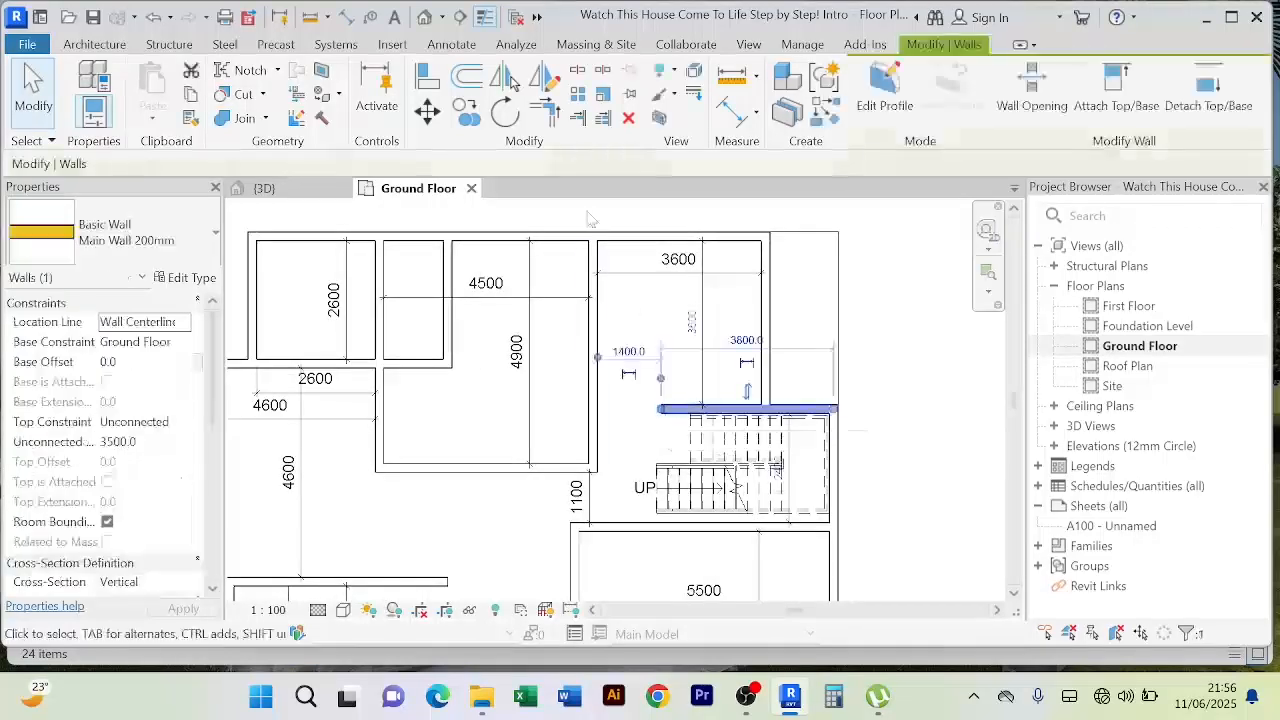
pyautogui.click(547, 112)
pyautogui.click(680, 409)
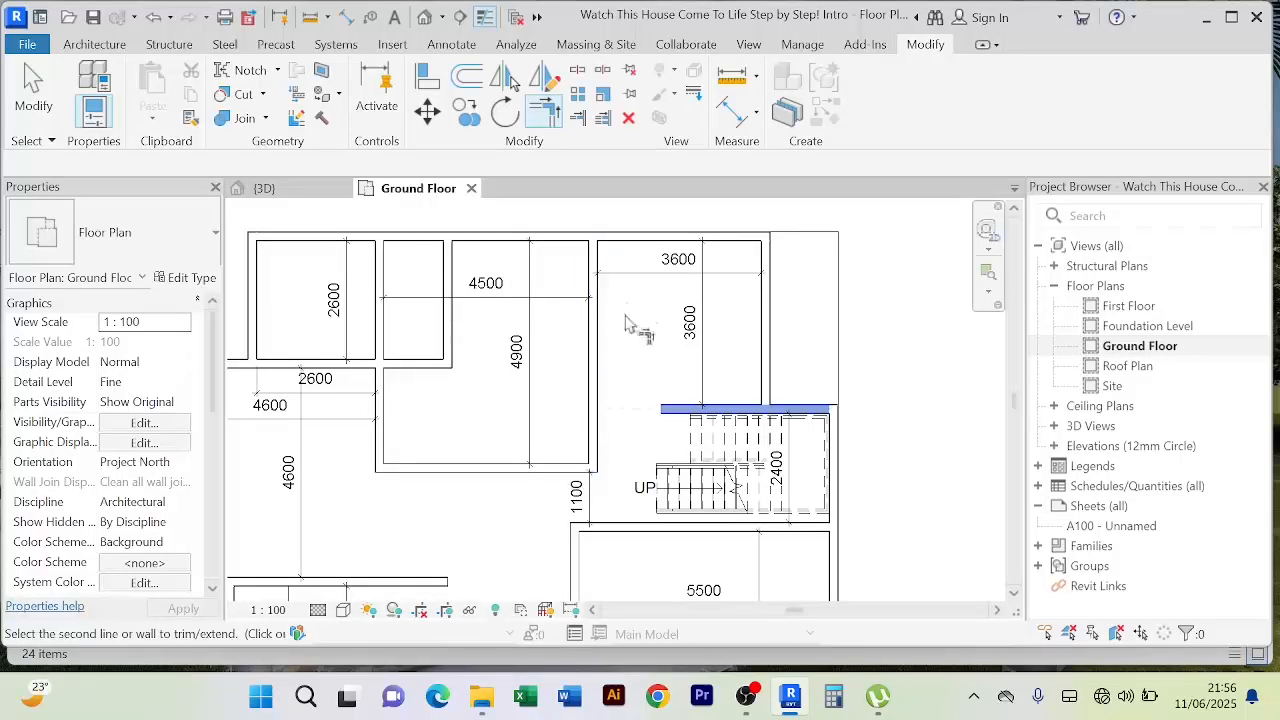
pyautogui.rightClick(900, 290)
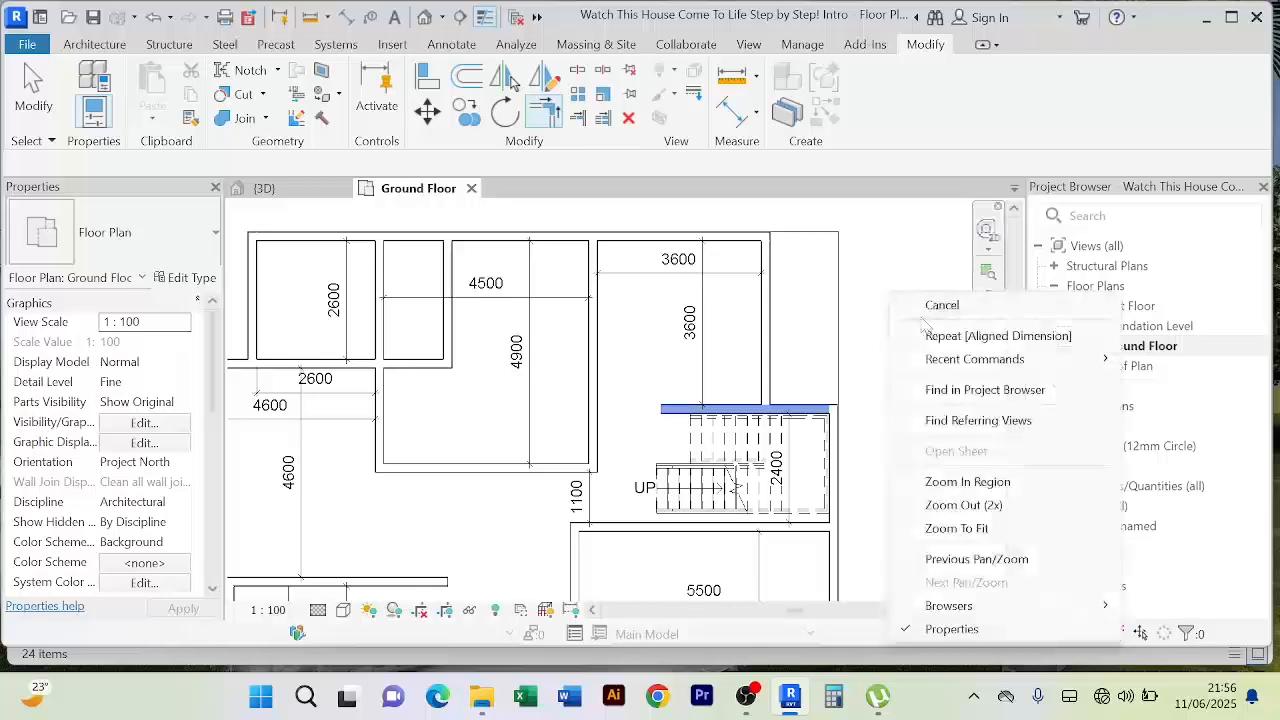
pyautogui.click(930, 295)
pyautogui.rightClick(905, 287)
pyautogui.click(952, 295)
# Step: Extend the free end of the horizontal wall above the staircase to meet the vertical wall of the 4500 mm wide room
pyautogui.scroll(4, 612, 424)
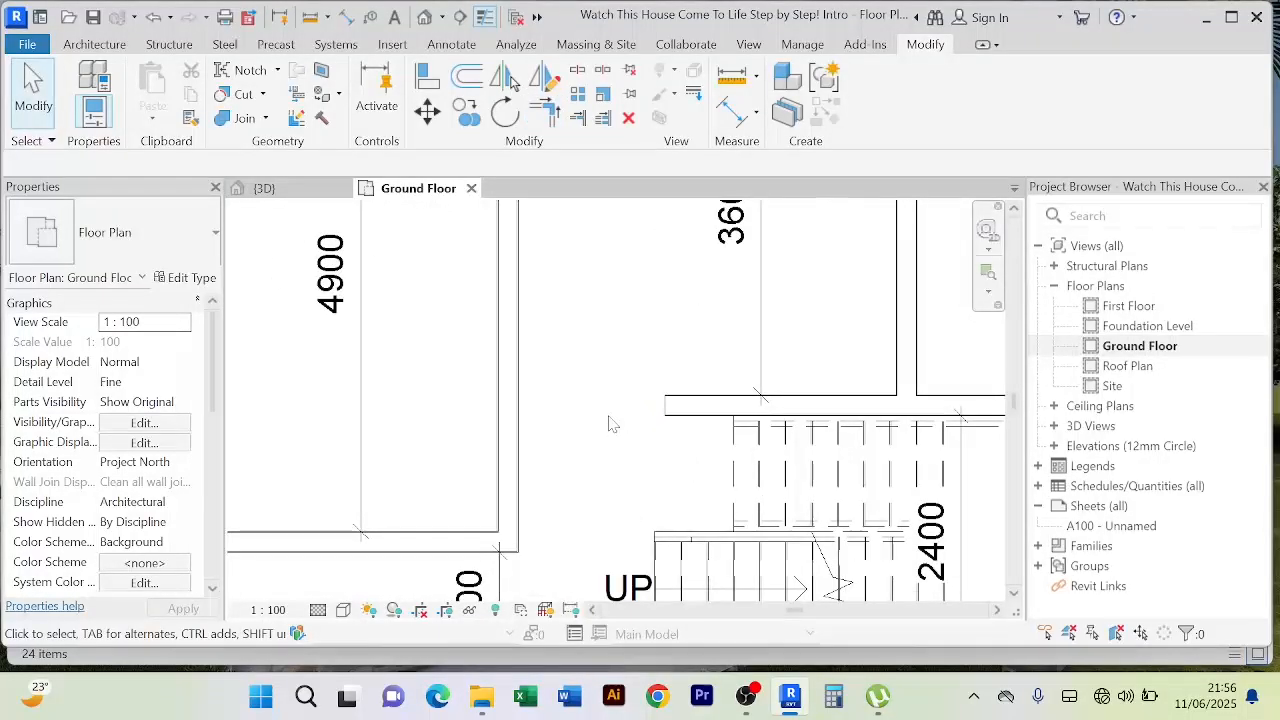
pyautogui.click(717, 414)
pyautogui.scroll(-3, 690, 414)
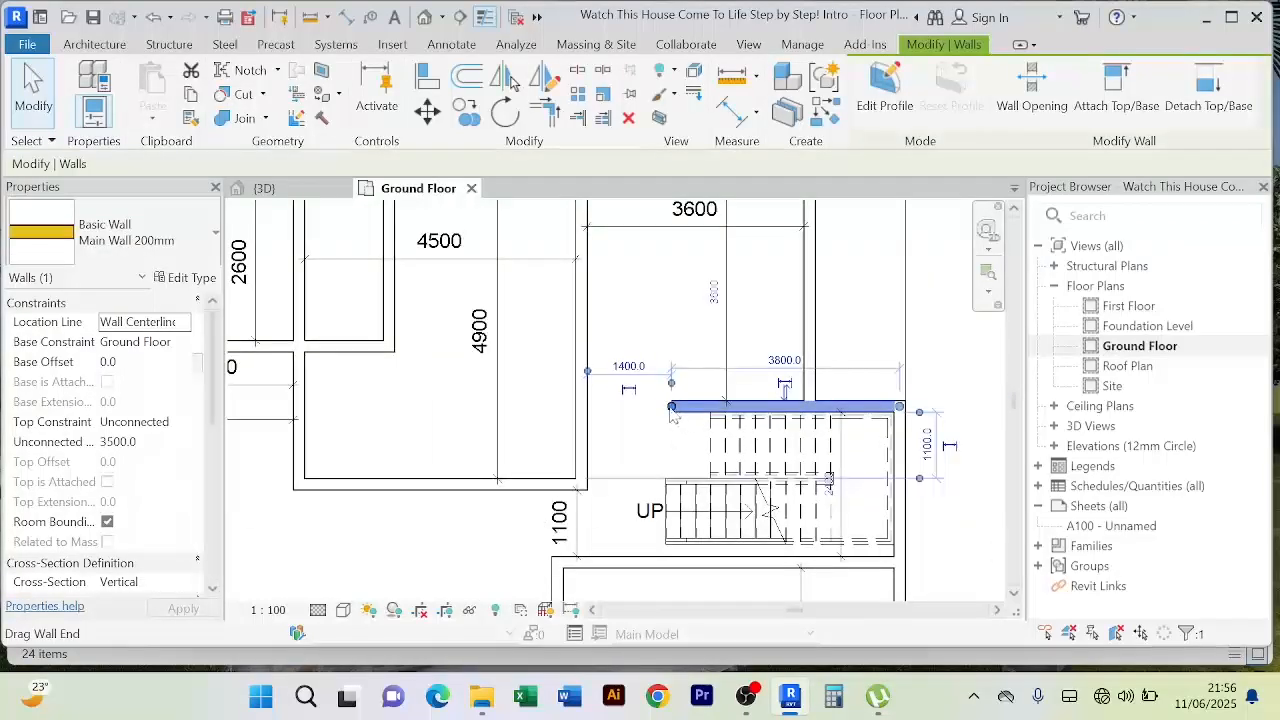
pyautogui.moveTo(672, 412); pyautogui.dragTo(581, 406)
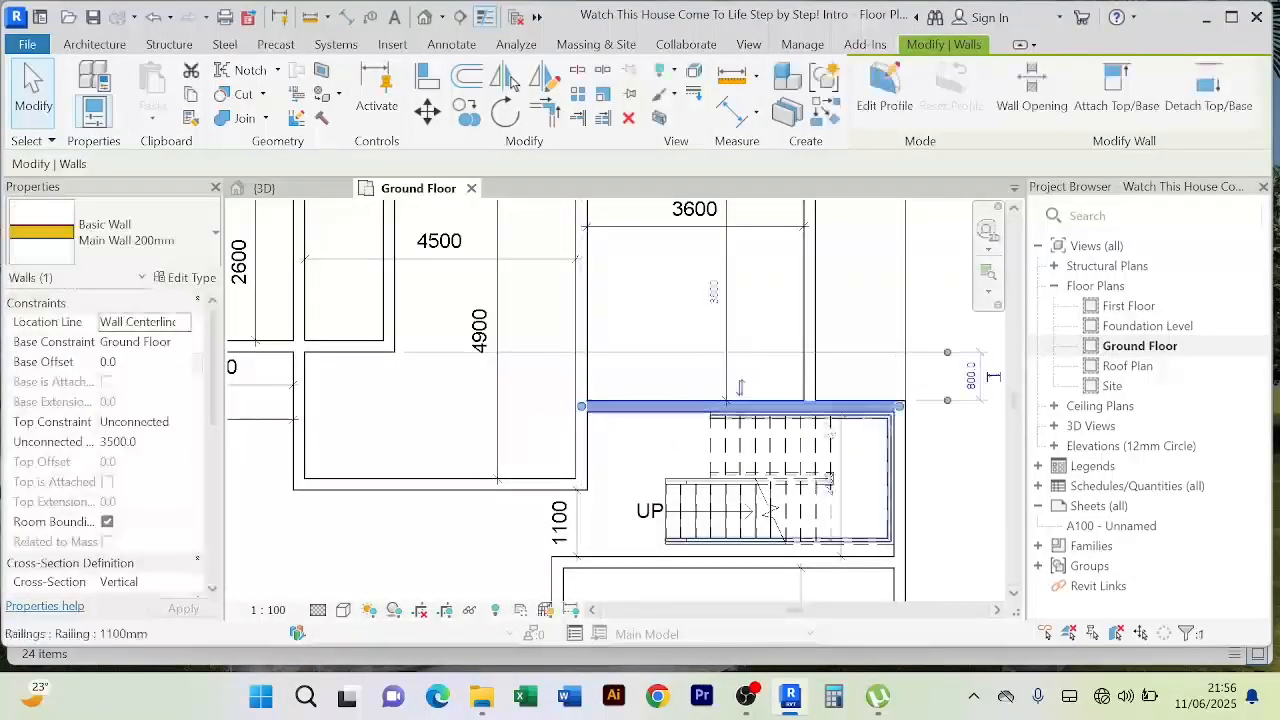
pyautogui.scroll(-2, 935, 420)
pyautogui.click(935, 422)
# Step: Examine the staircase area and the overall ground-floor room layout and dimensions
pyautogui.moveTo(935, 422); pyautogui.dragTo(768, 396, button='middle')
pyautogui.scroll(2, 586, 360)
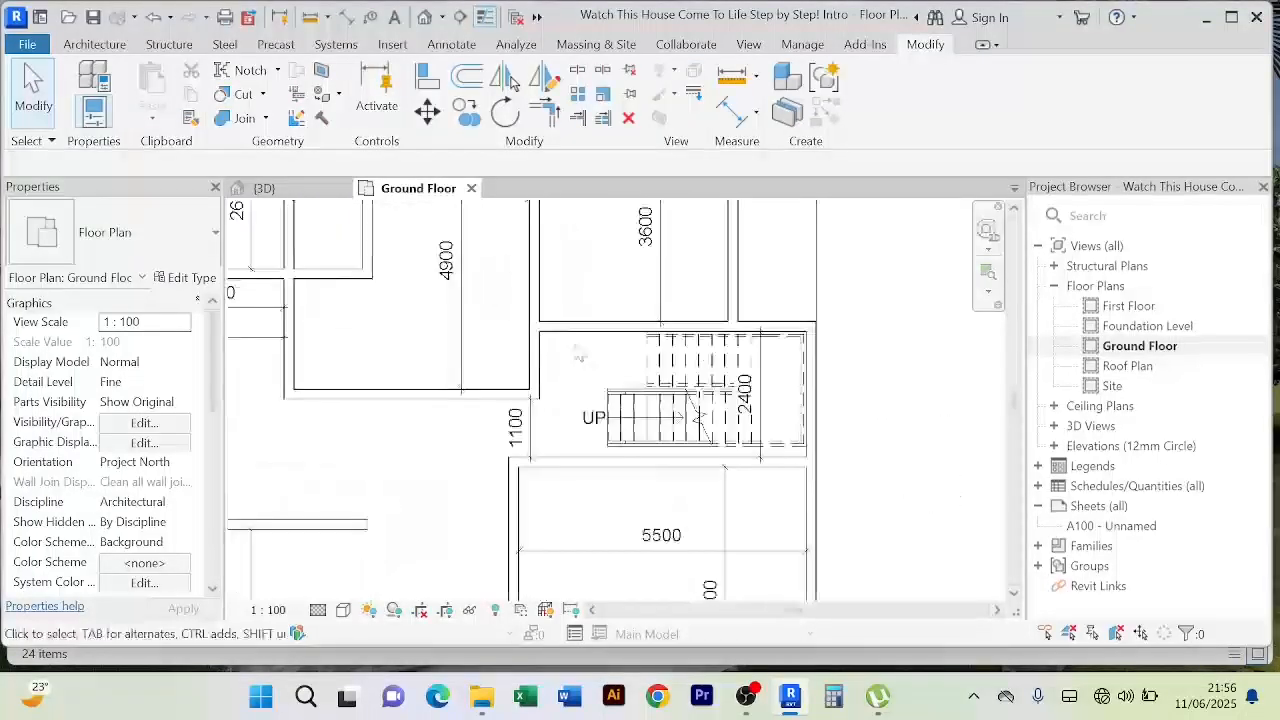
pyautogui.scroll(-3, 470, 380)
pyautogui.scroll(3, 571, 370)
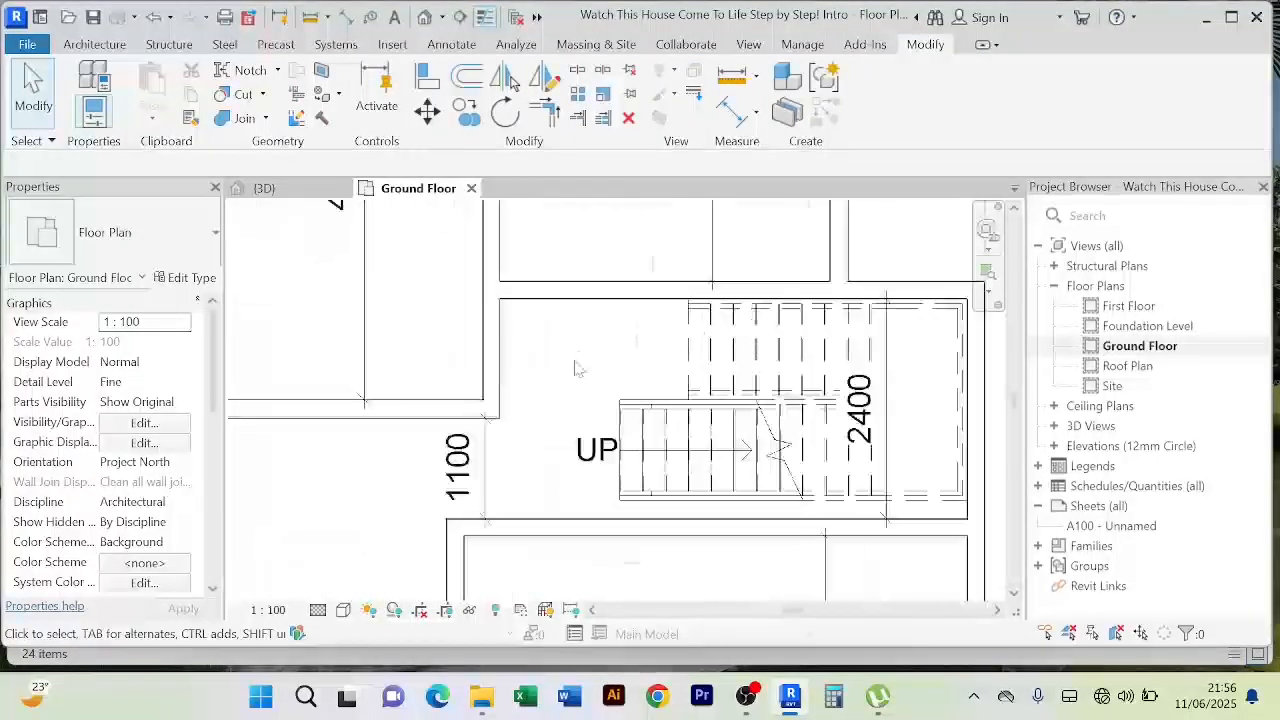
pyautogui.scroll(-2, 570, 400)
pyautogui.scroll(3, 571, 366)
pyautogui.scroll(-5, 571, 366)
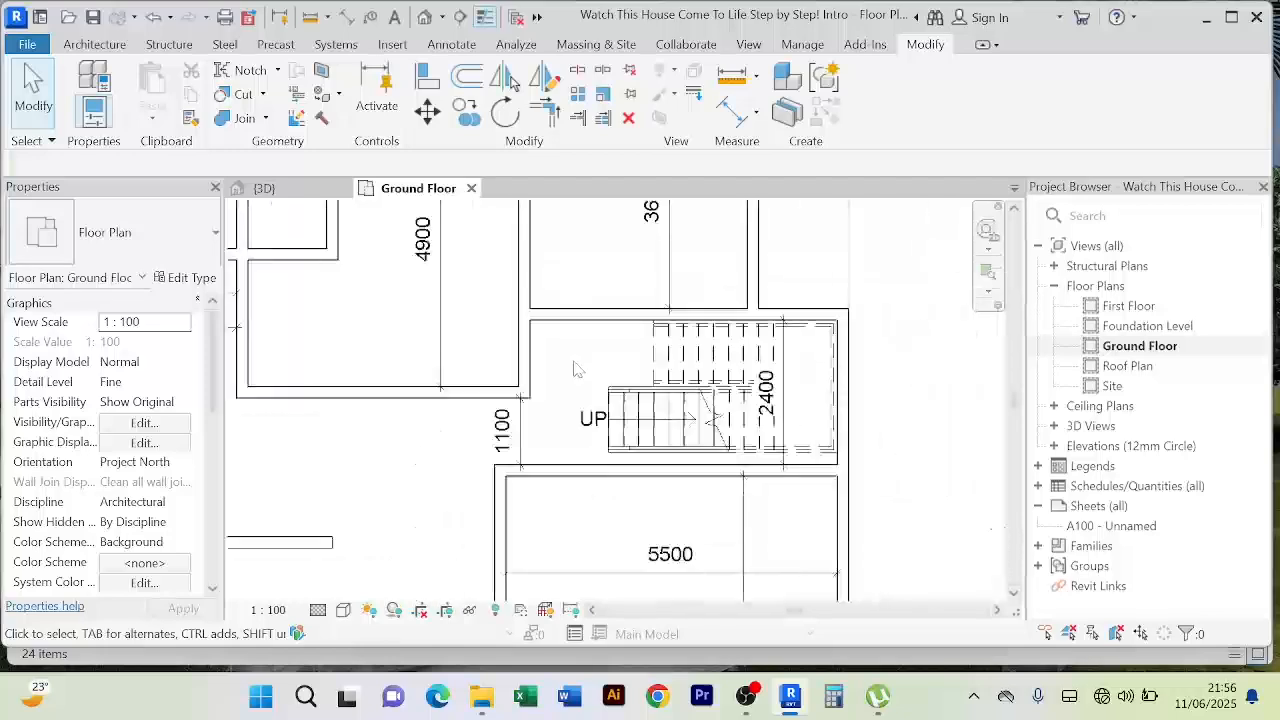
pyautogui.scroll(3, 581, 360)
pyautogui.scroll(-4, 584, 360)
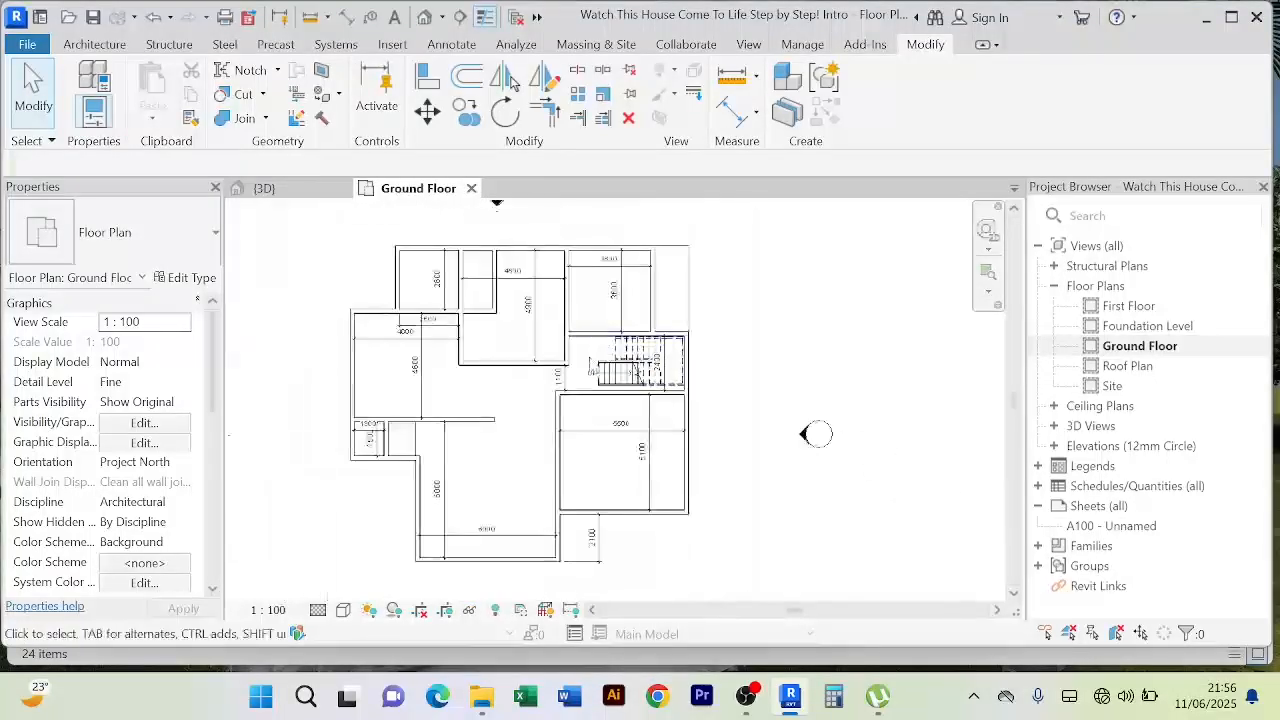
pyautogui.scroll(4, 585, 360)
pyautogui.scroll(-3, 698, 372)
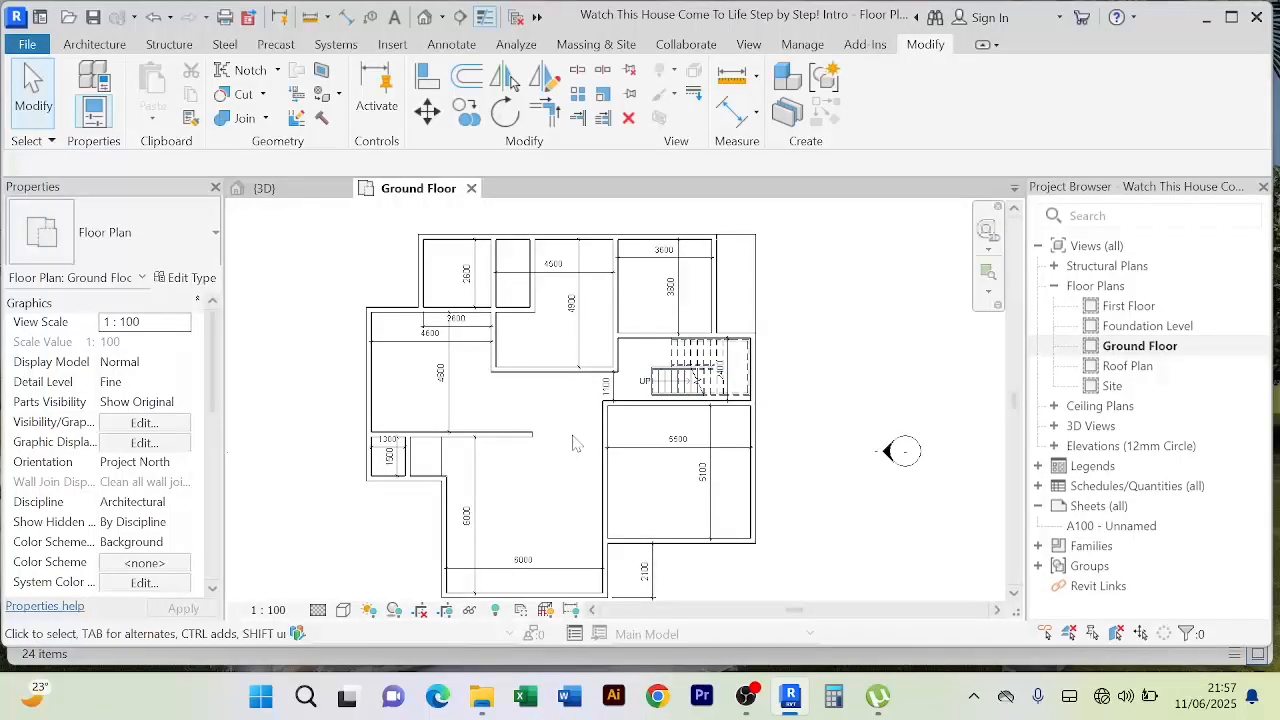
pyautogui.scroll(3, 630, 428)
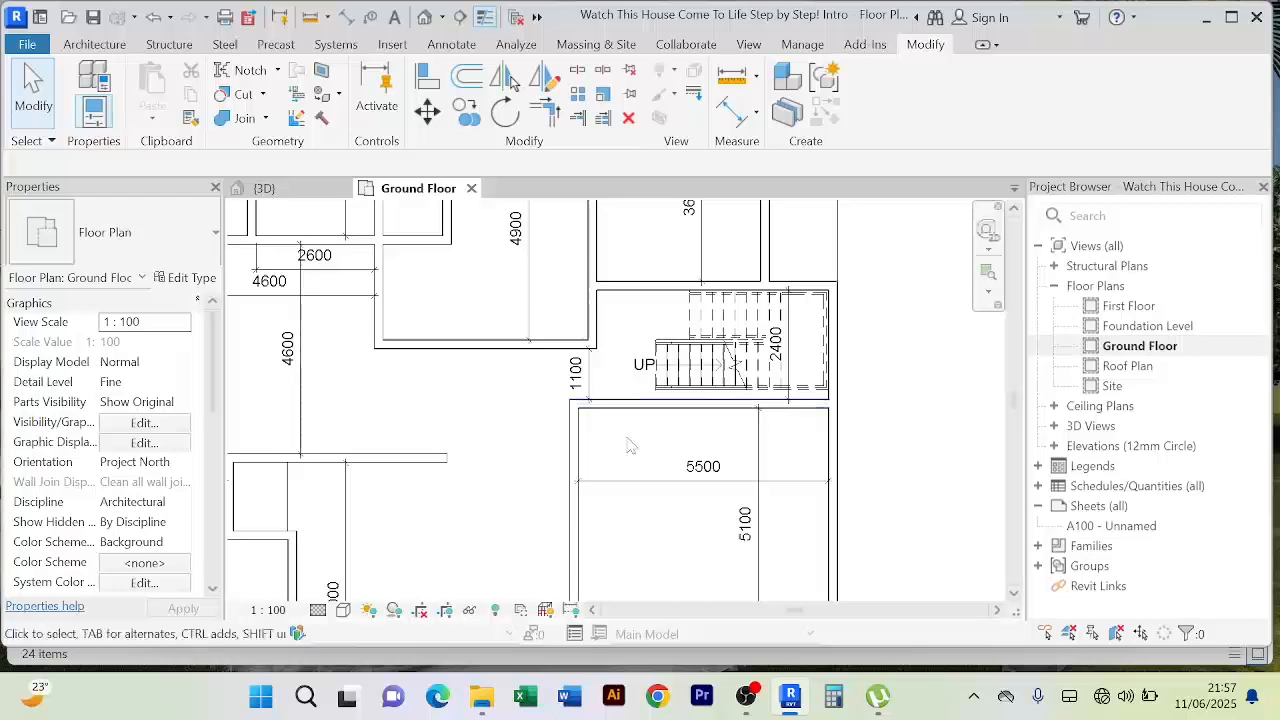
pyautogui.scroll(-1, 642, 347)
pyautogui.scroll(-3, 642, 347)
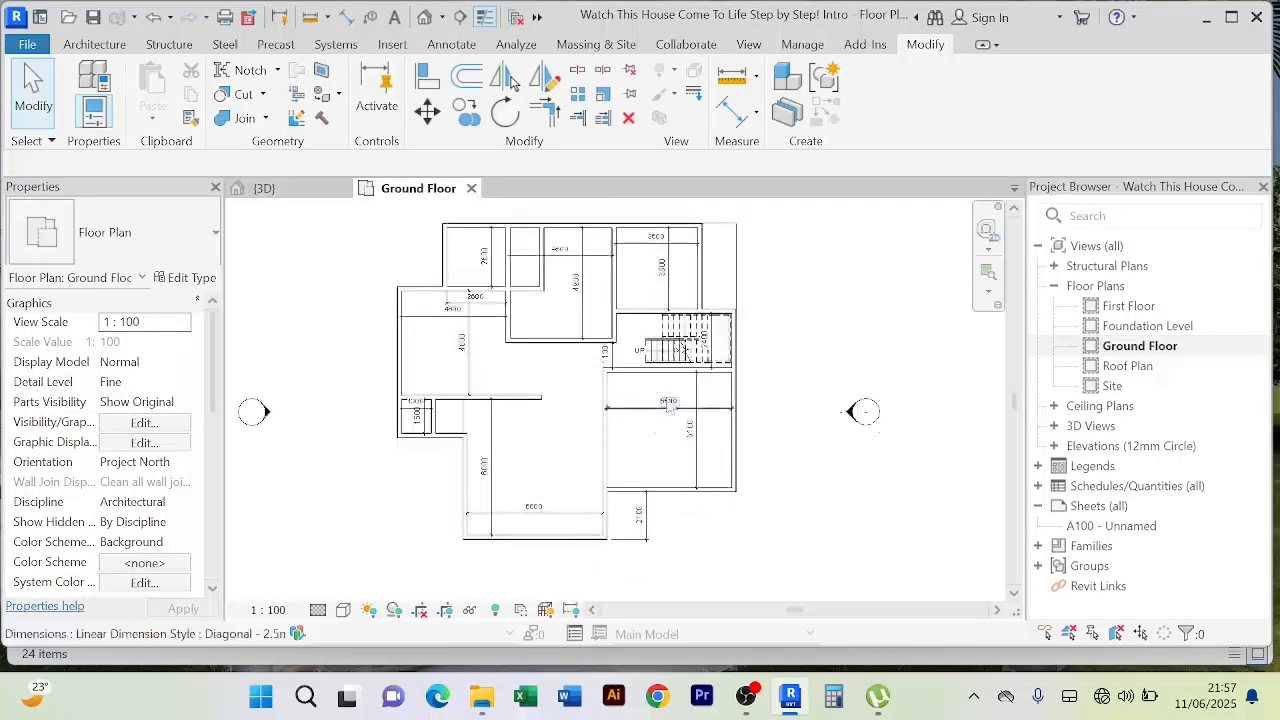
pyautogui.scroll(2, 681, 348)
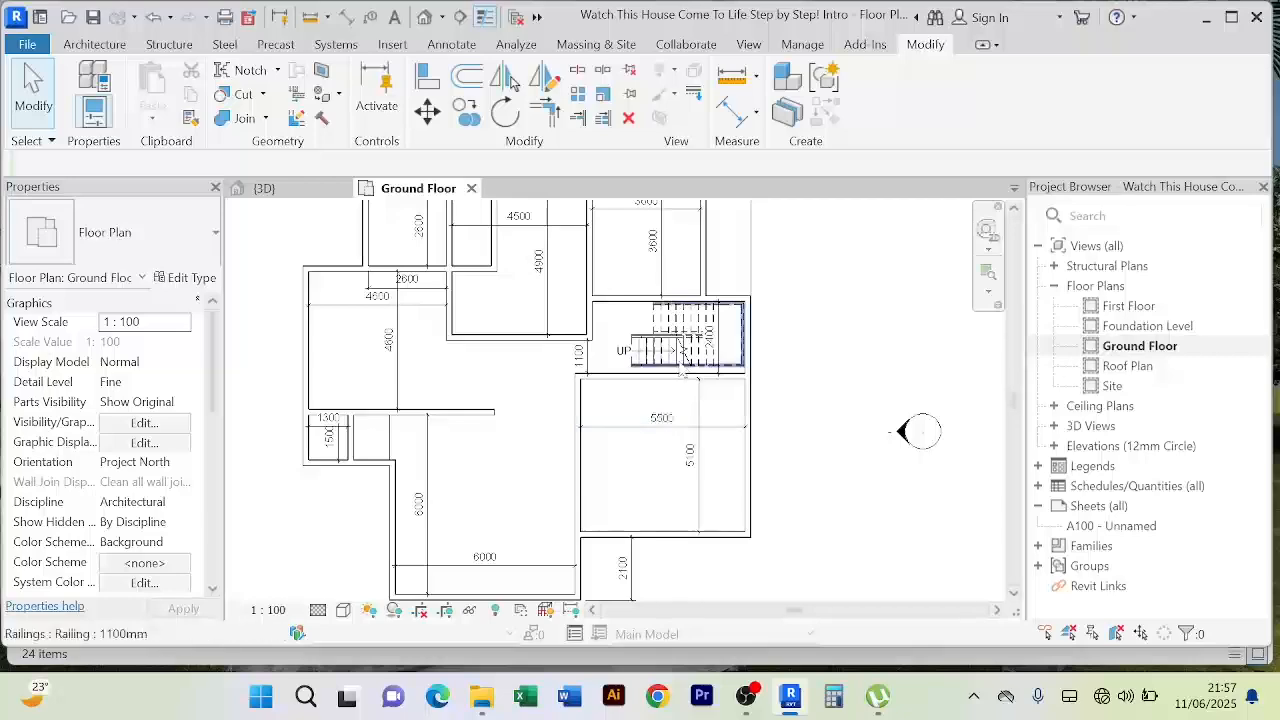
pyautogui.scroll(1, 661, 383)
pyautogui.scroll(-3, 660, 380)
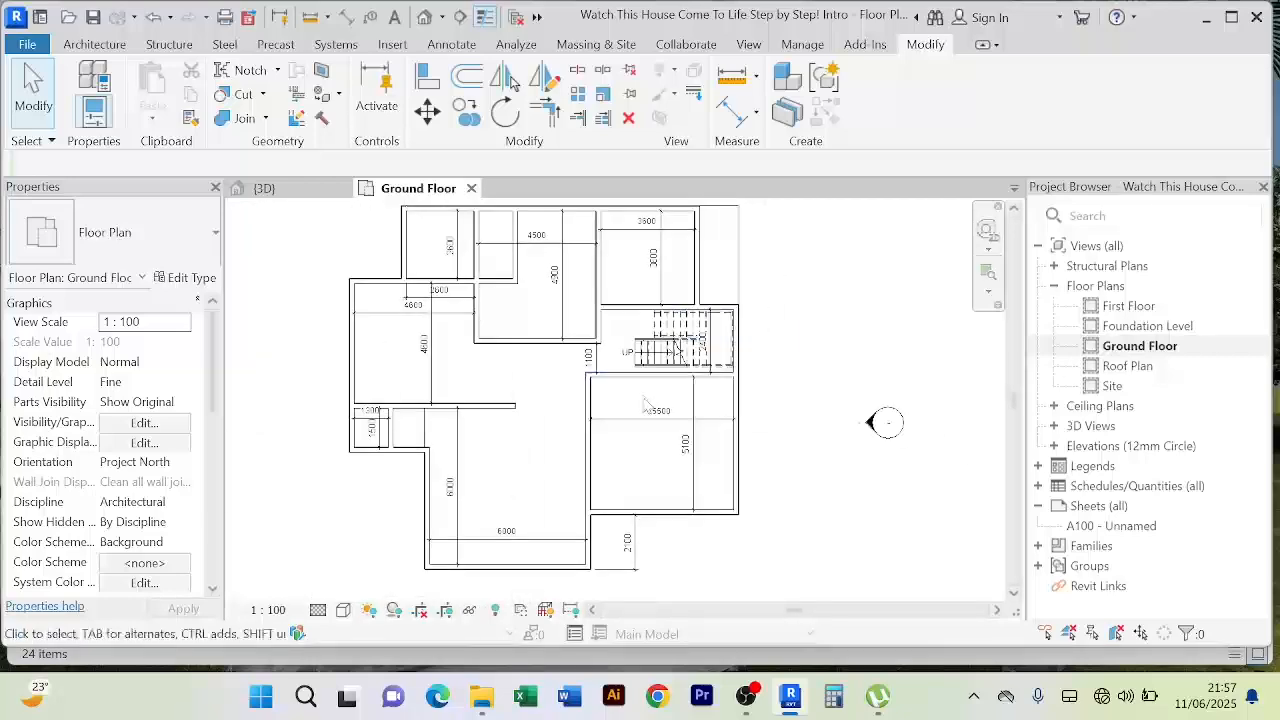
pyautogui.scroll(2, 658, 343)
pyautogui.scroll(-3, 655, 350)
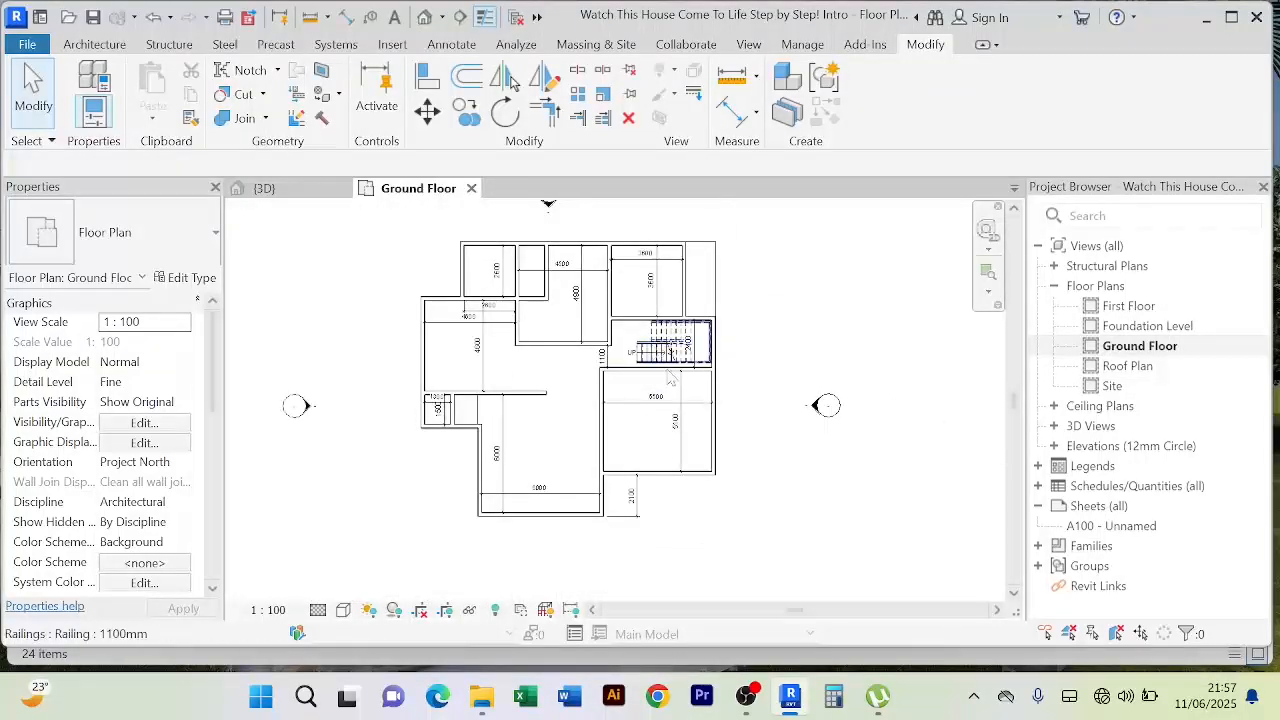
pyautogui.scroll(2, 668, 372)
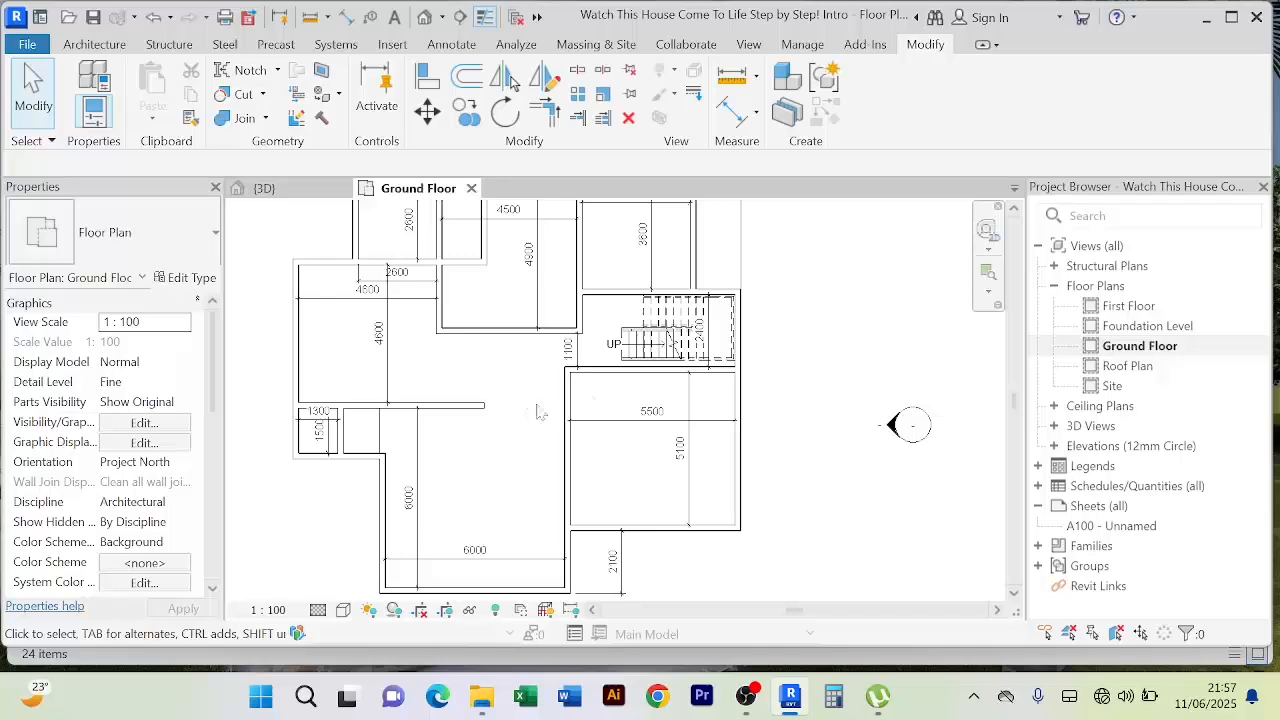
pyautogui.scroll(3, 490, 436)
pyautogui.scroll(-3, 490, 436)
pyautogui.moveTo(498, 436); pyautogui.dragTo(512, 402, button='middle')
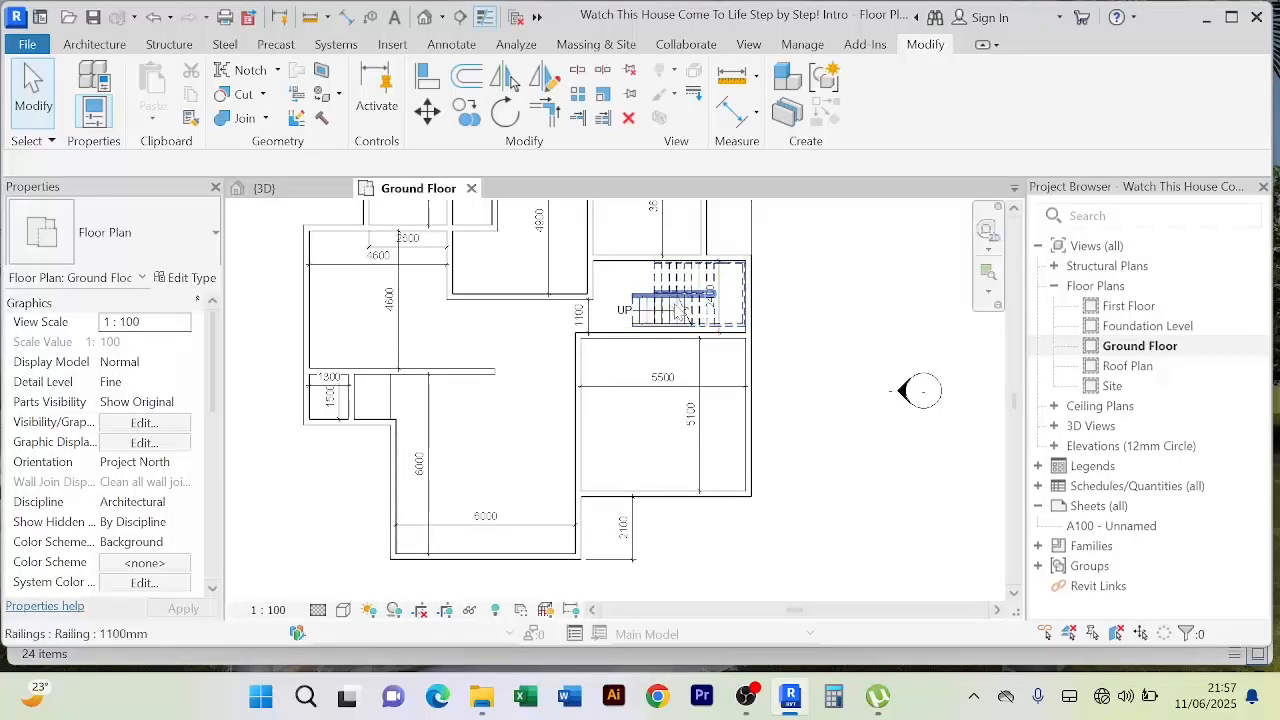
pyautogui.scroll(-3, 690, 450)
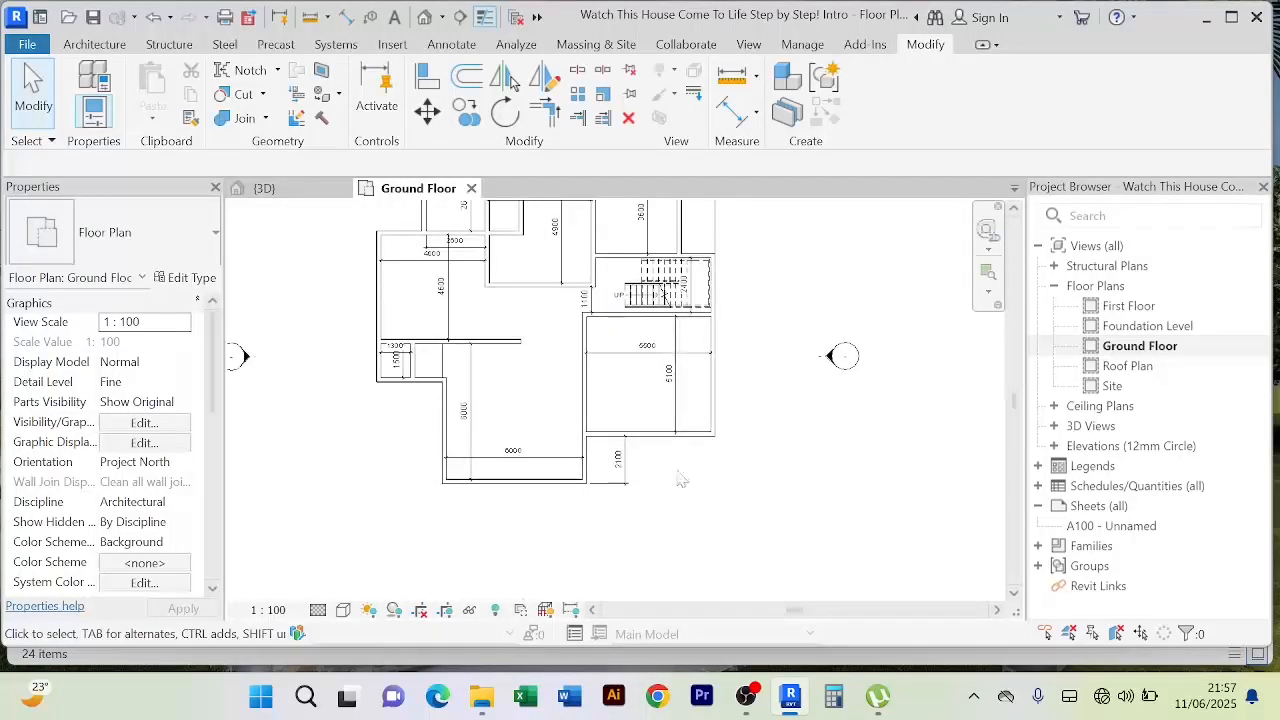
pyautogui.scroll(2, 420, 403)
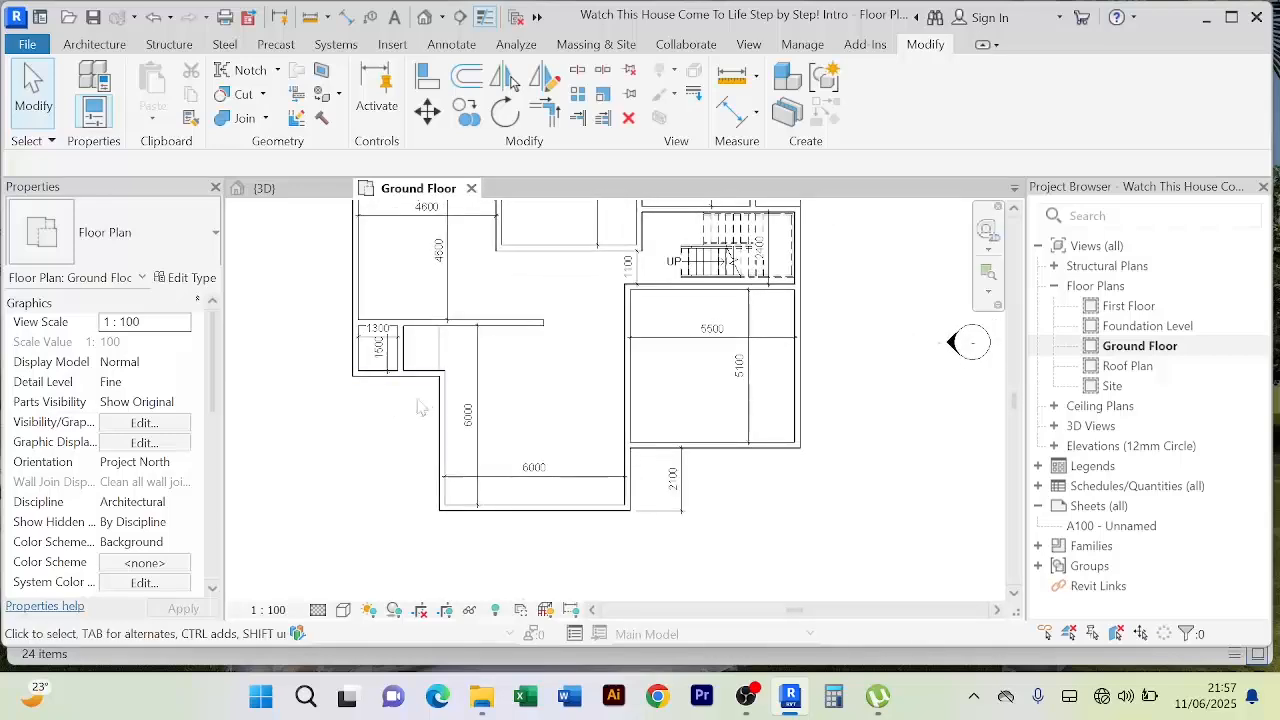
# Step: Select the existing staircase and inspect its level, riser and tread settings
pyautogui.click(710, 262)
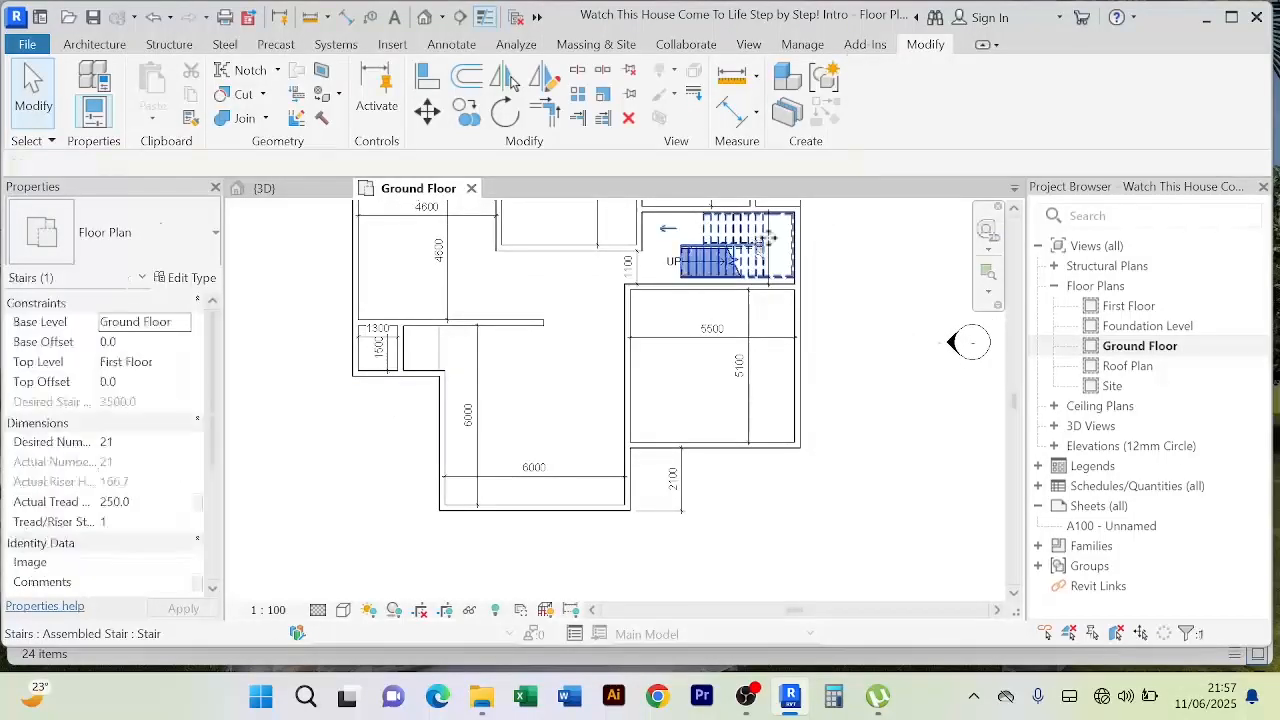
pyautogui.scroll(3, 800, 294)
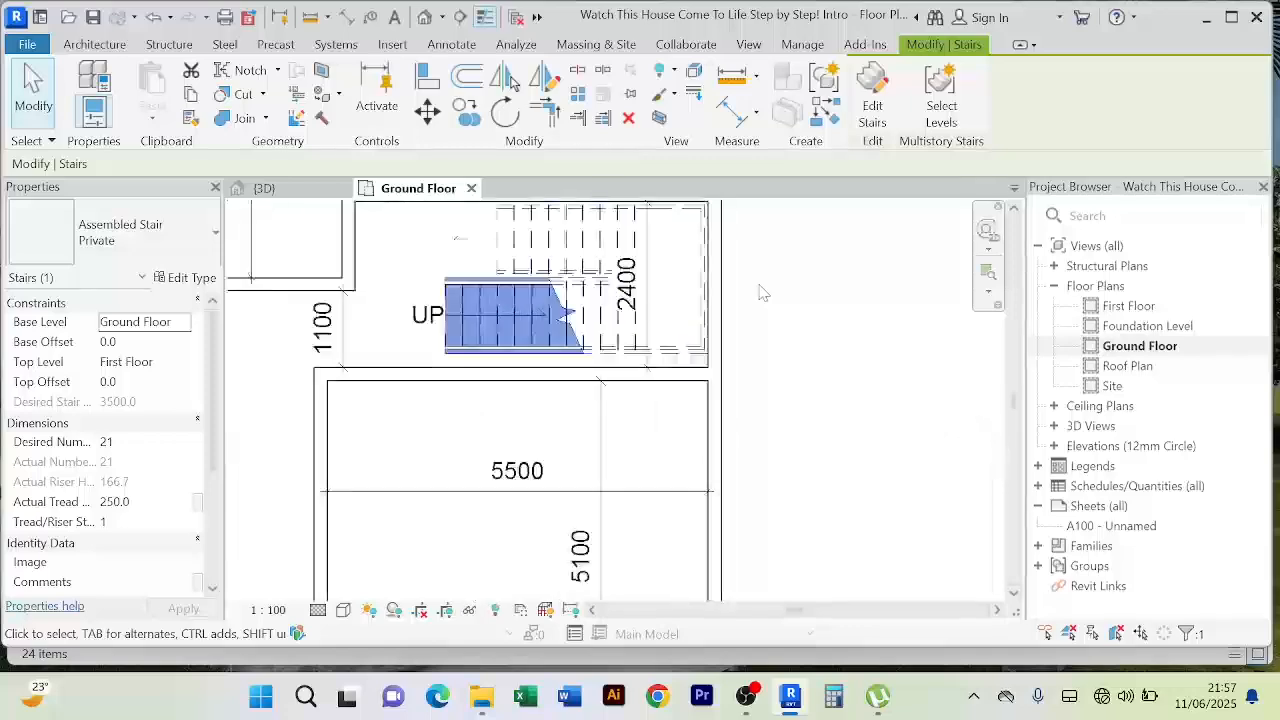
pyautogui.scroll(-5, 763, 293)
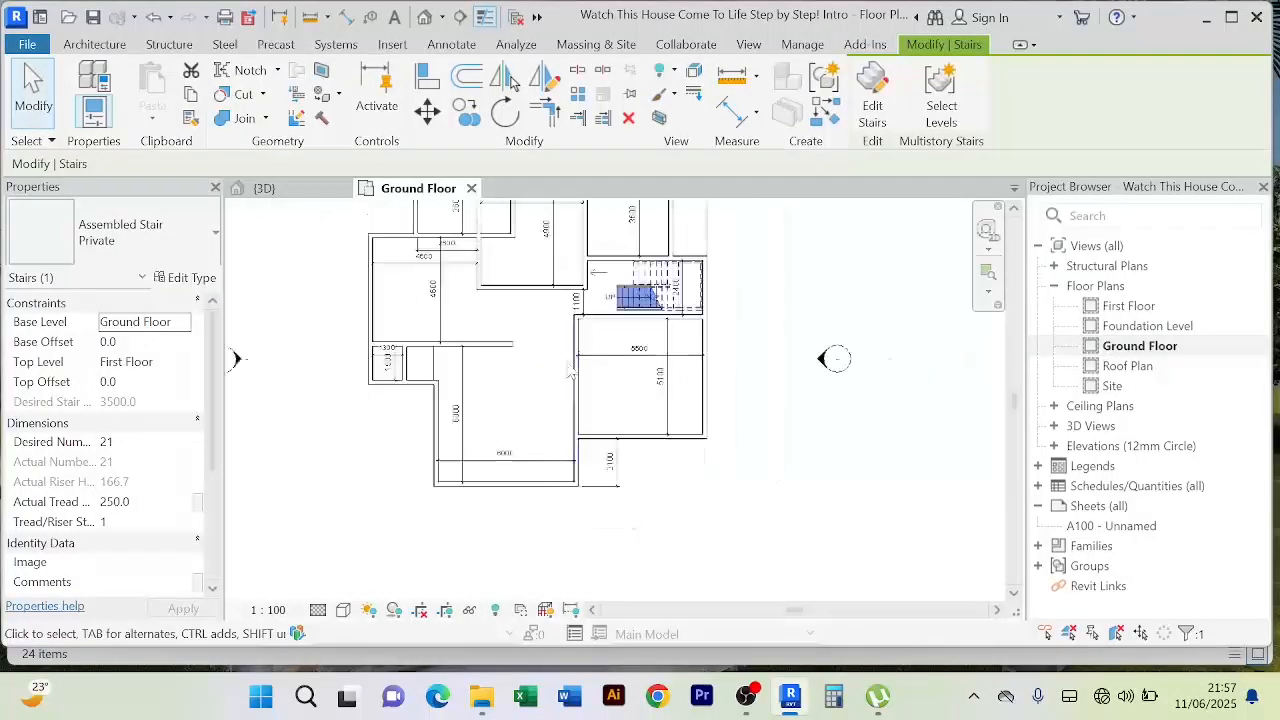
pyautogui.moveTo(571, 346); pyautogui.dragTo(590, 379, button='middle')
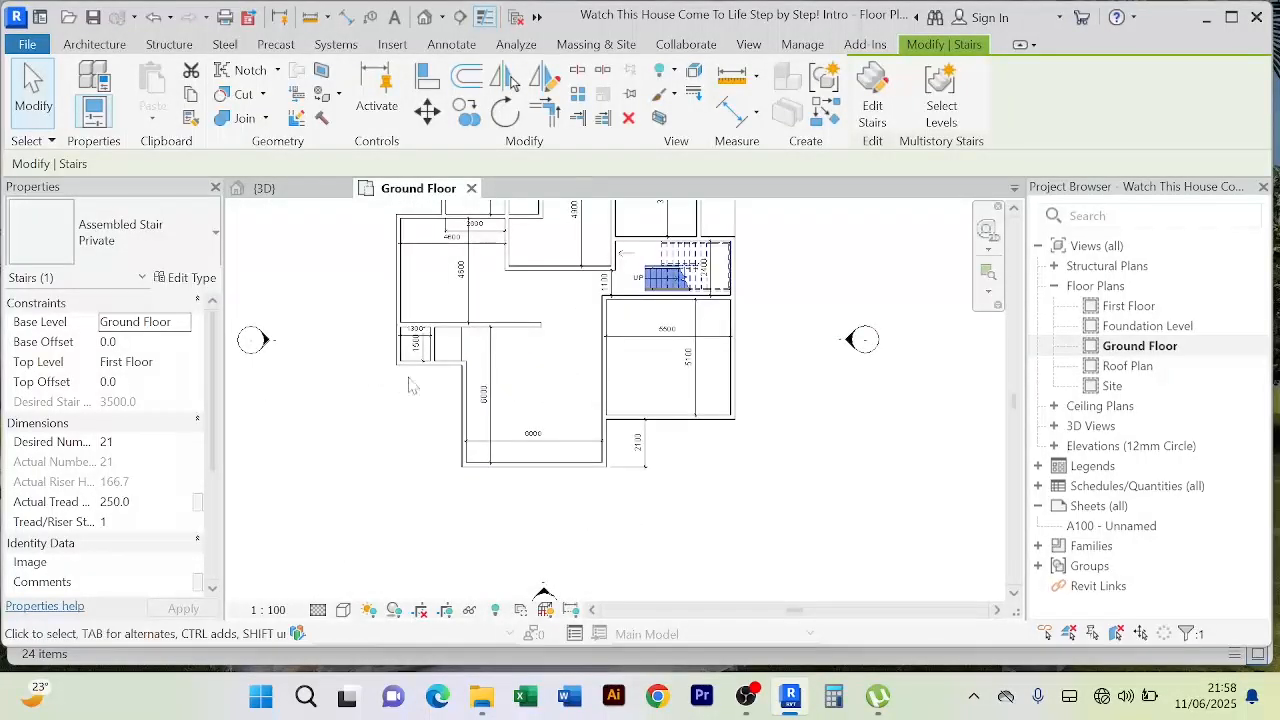
pyautogui.scroll(1, 403, 383)
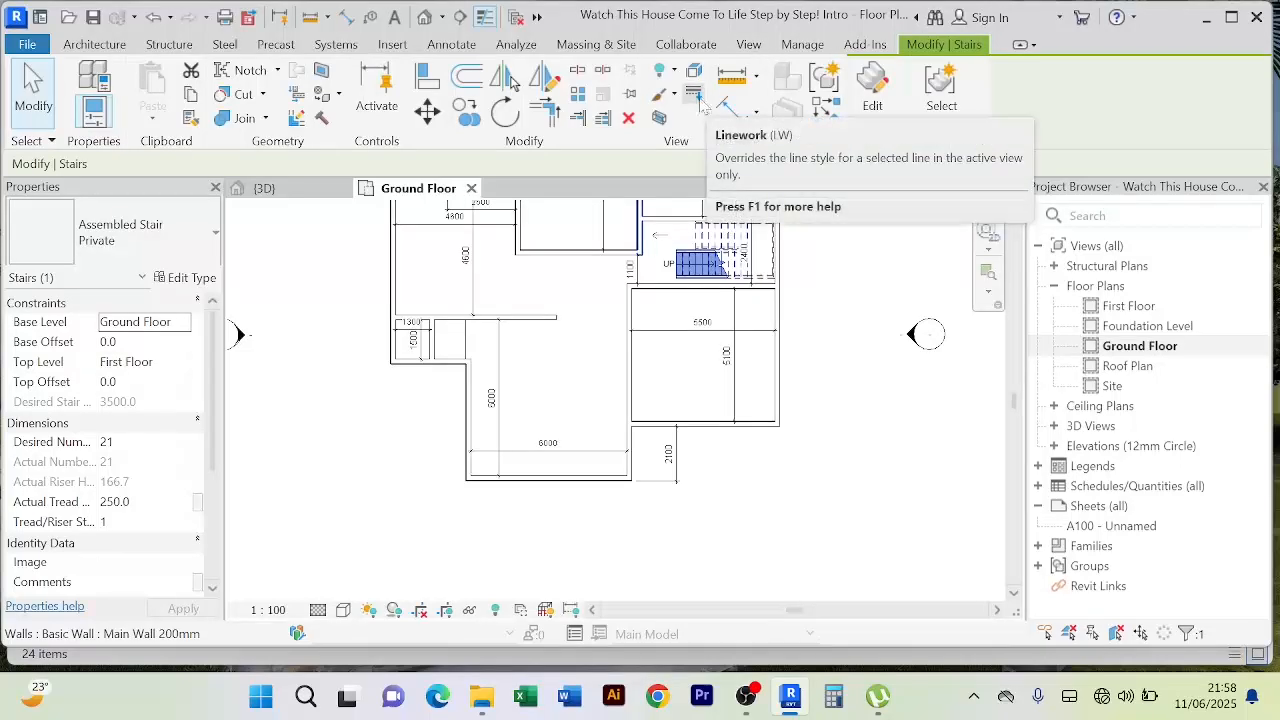
# Step: Start a new stair and sketch a horizontal first run, 1000 mm wide and 2250 mm long, below the 1300 by 1500 mm room
pyautogui.click(108, 46)
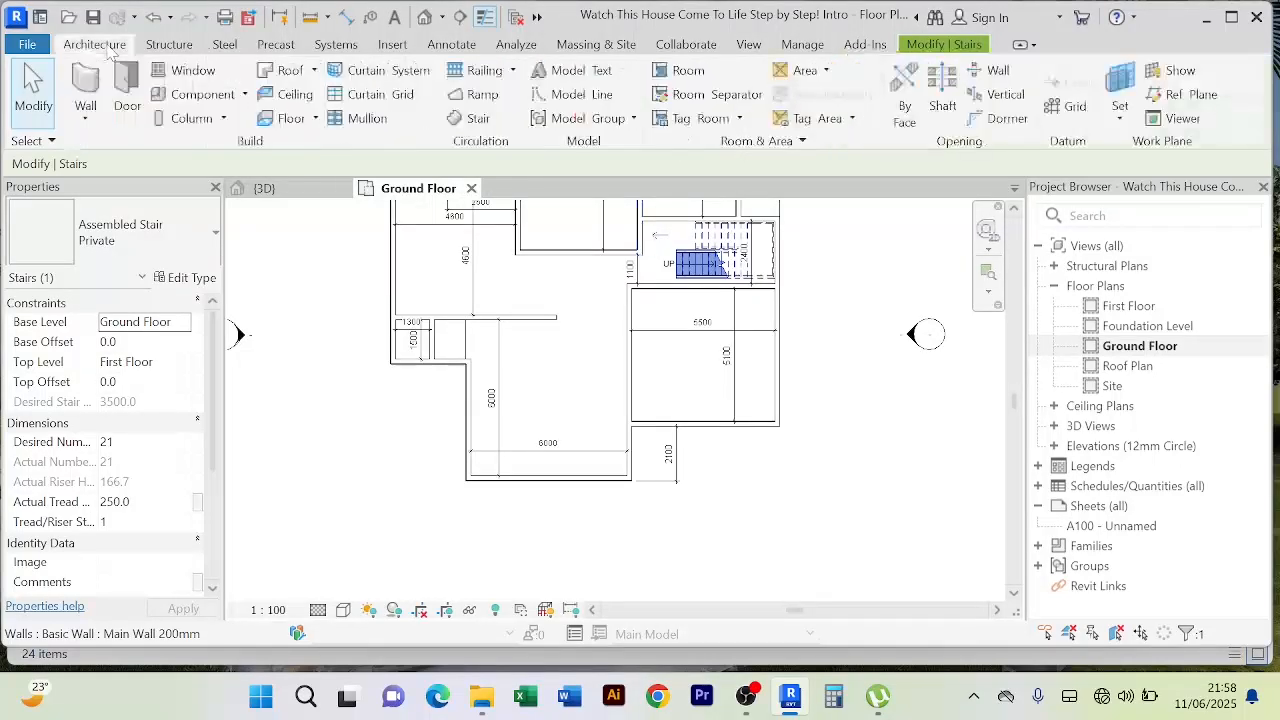
pyautogui.click(479, 121)
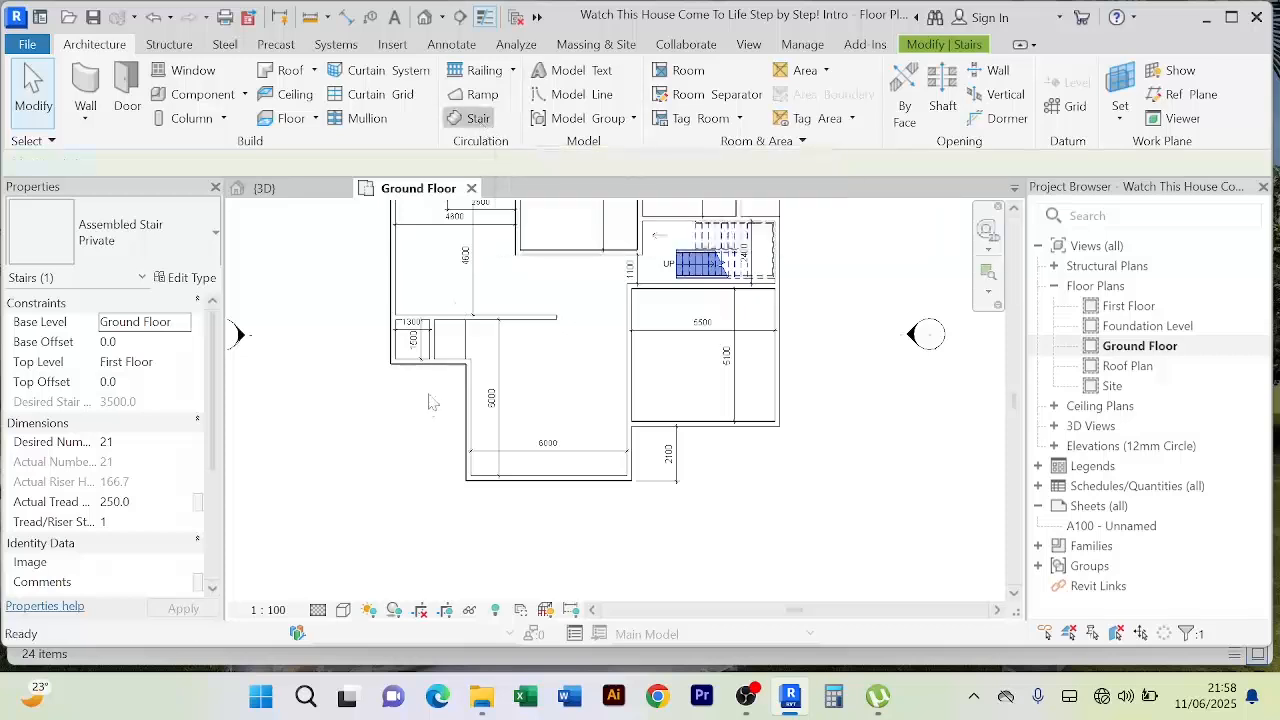
pyautogui.scroll(3, 440, 383)
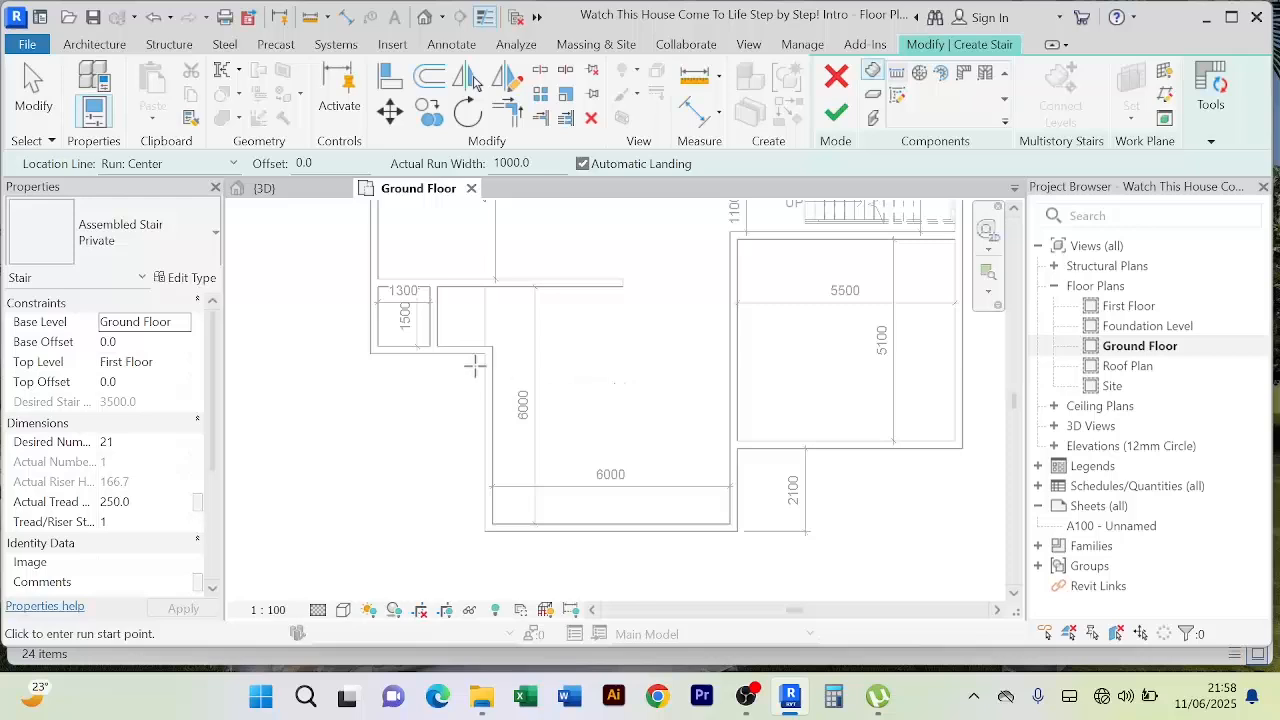
pyautogui.click(477, 366)
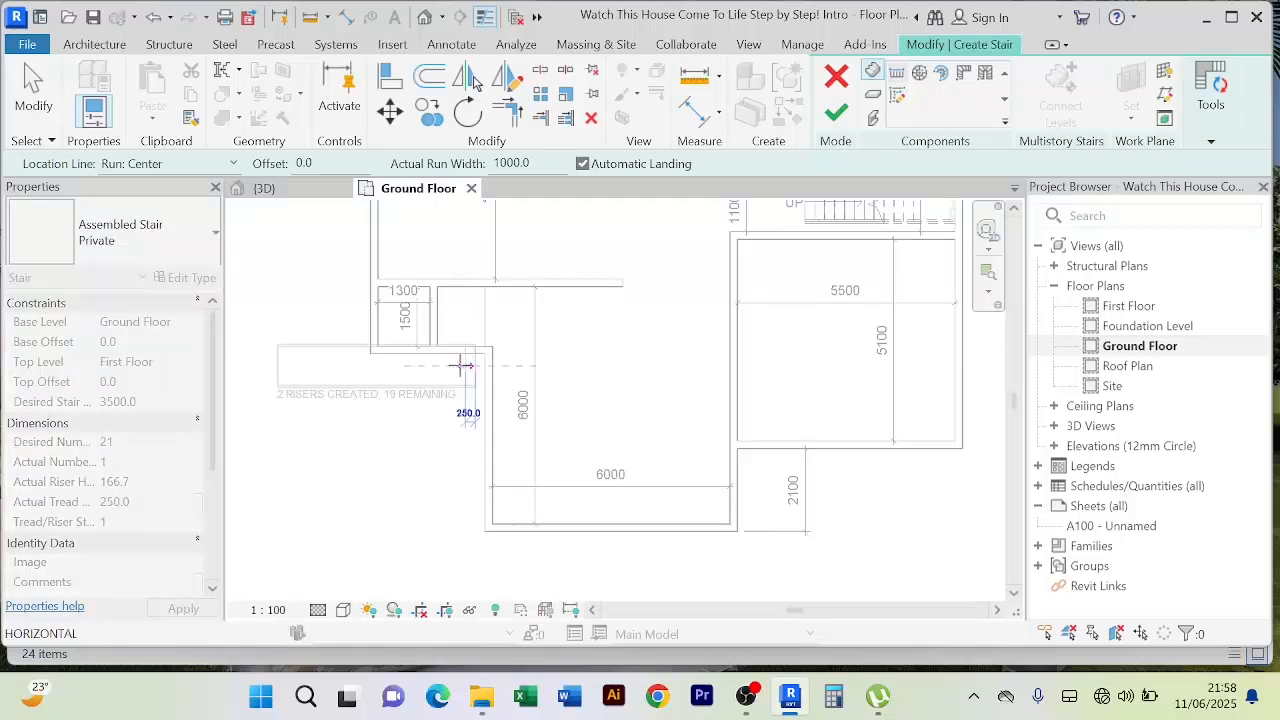
pyautogui.click(389, 366)
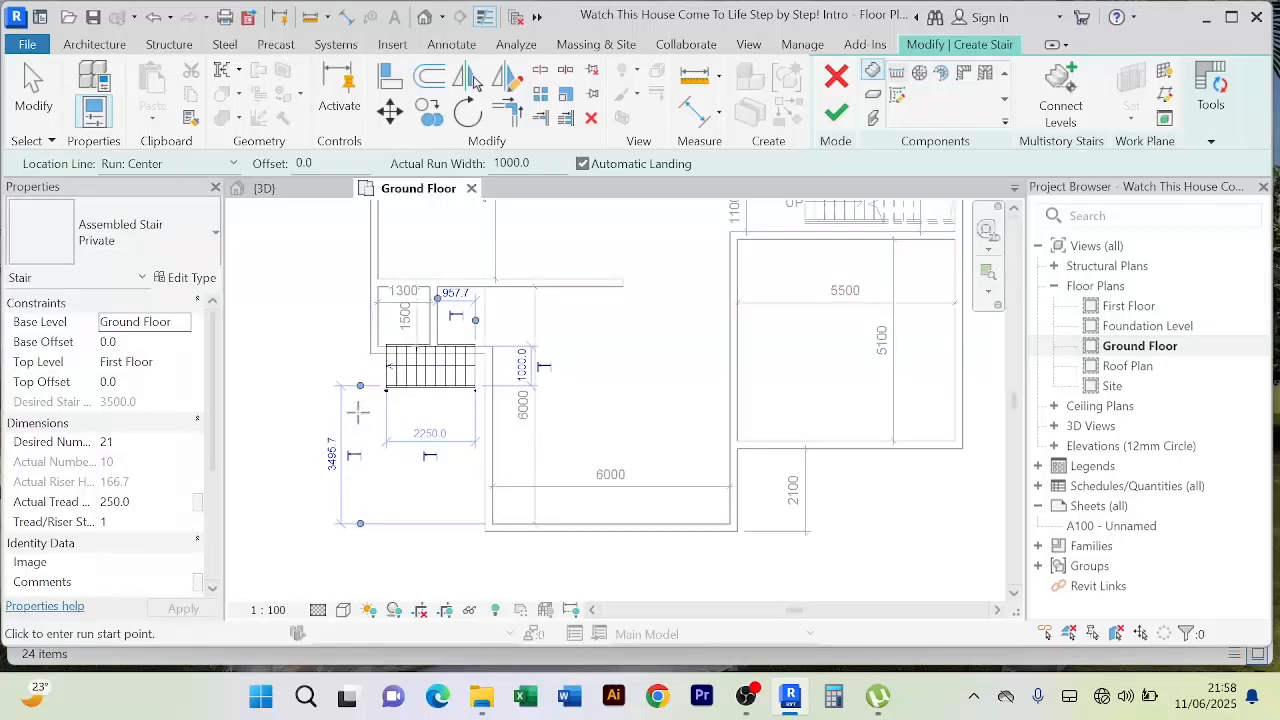
# Step: Add a parallel return run below the first using the remaining 11 risers, connected by an automatic landing
pyautogui.click(358, 411)
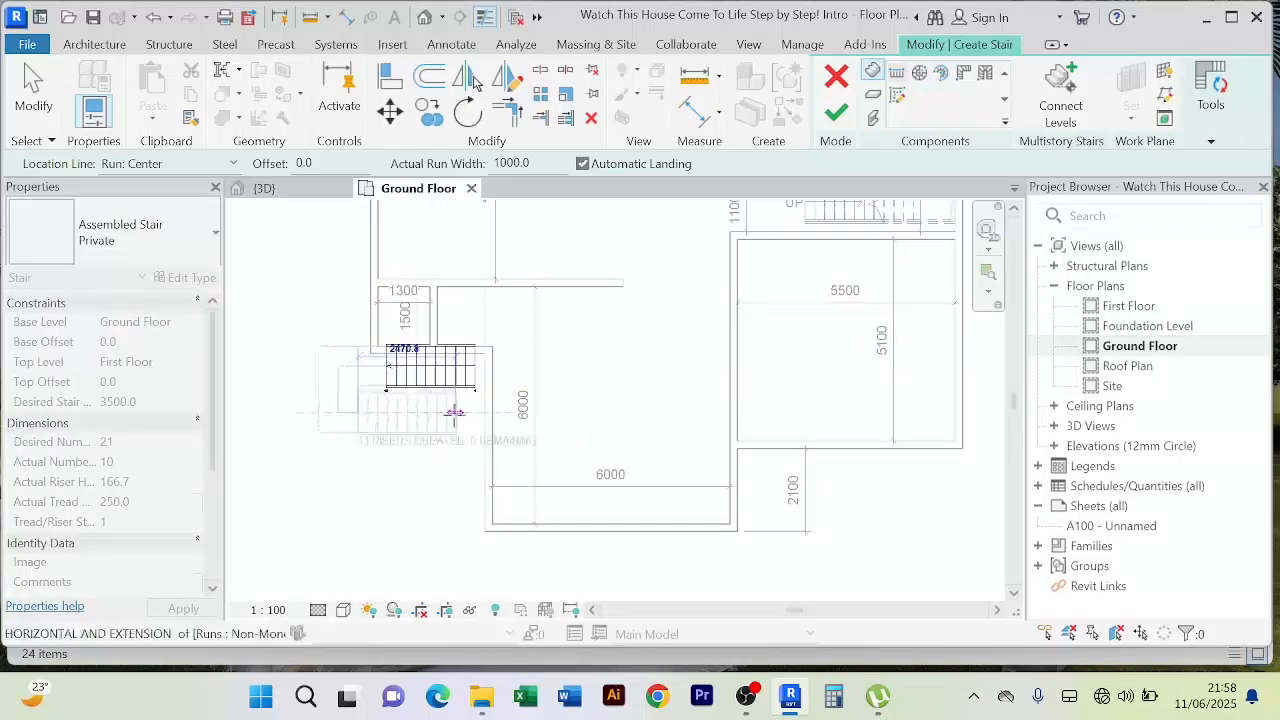
pyautogui.click(467, 413)
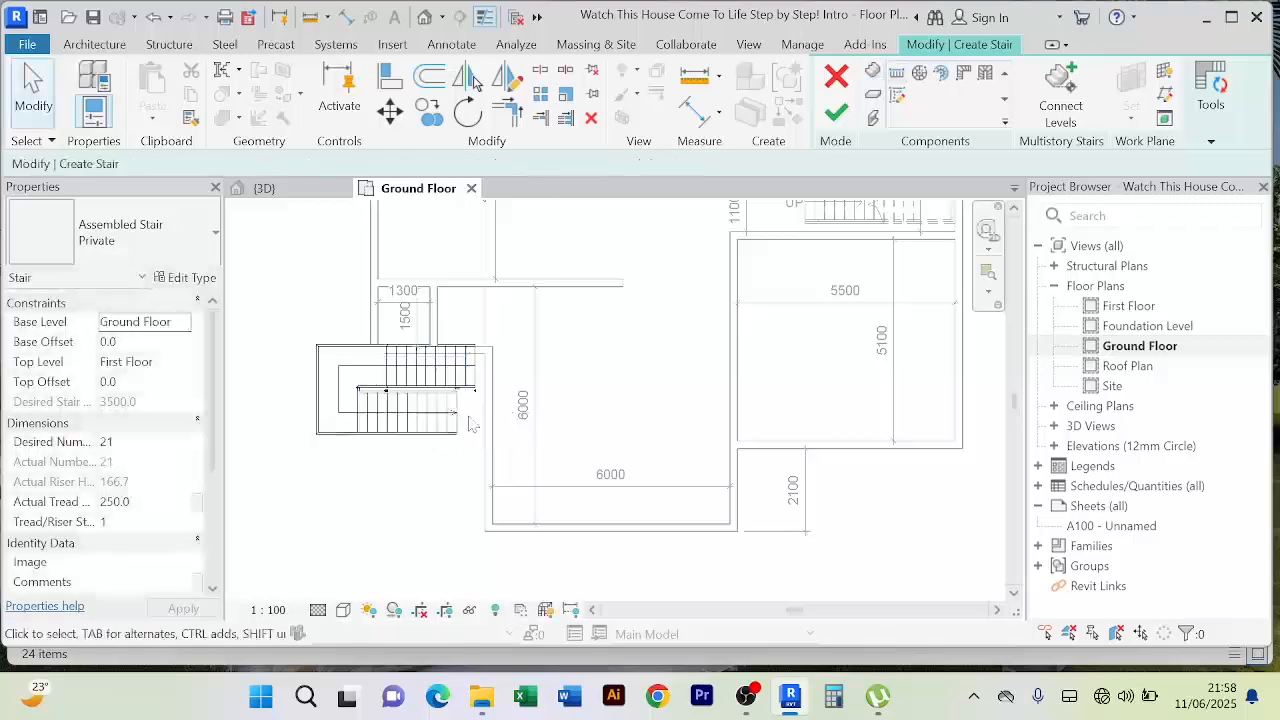
pyautogui.scroll(3, 454, 371)
pyautogui.scroll(-4, 394, 388)
pyautogui.moveTo(407, 474); pyautogui.dragTo(422, 495, button='middle')
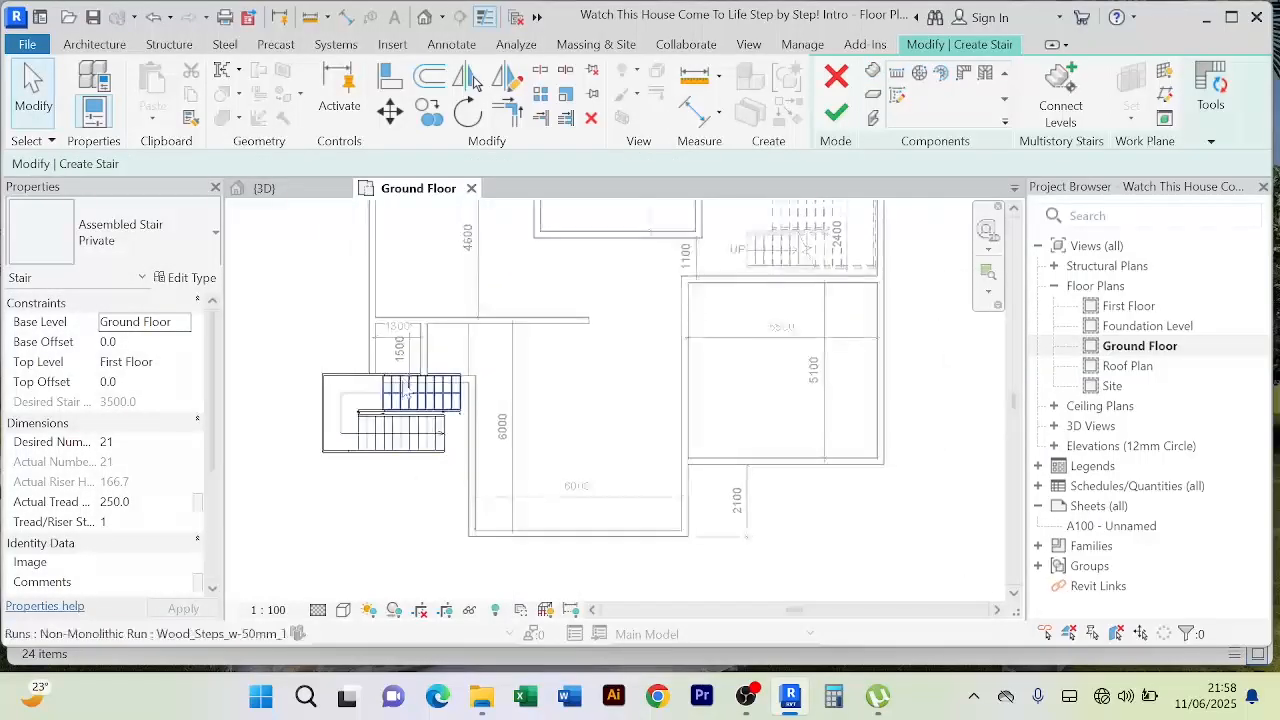
# Step: Finish the new U-shaped stair and inspect it from the outside in the 3D view
pyautogui.click(837, 113)
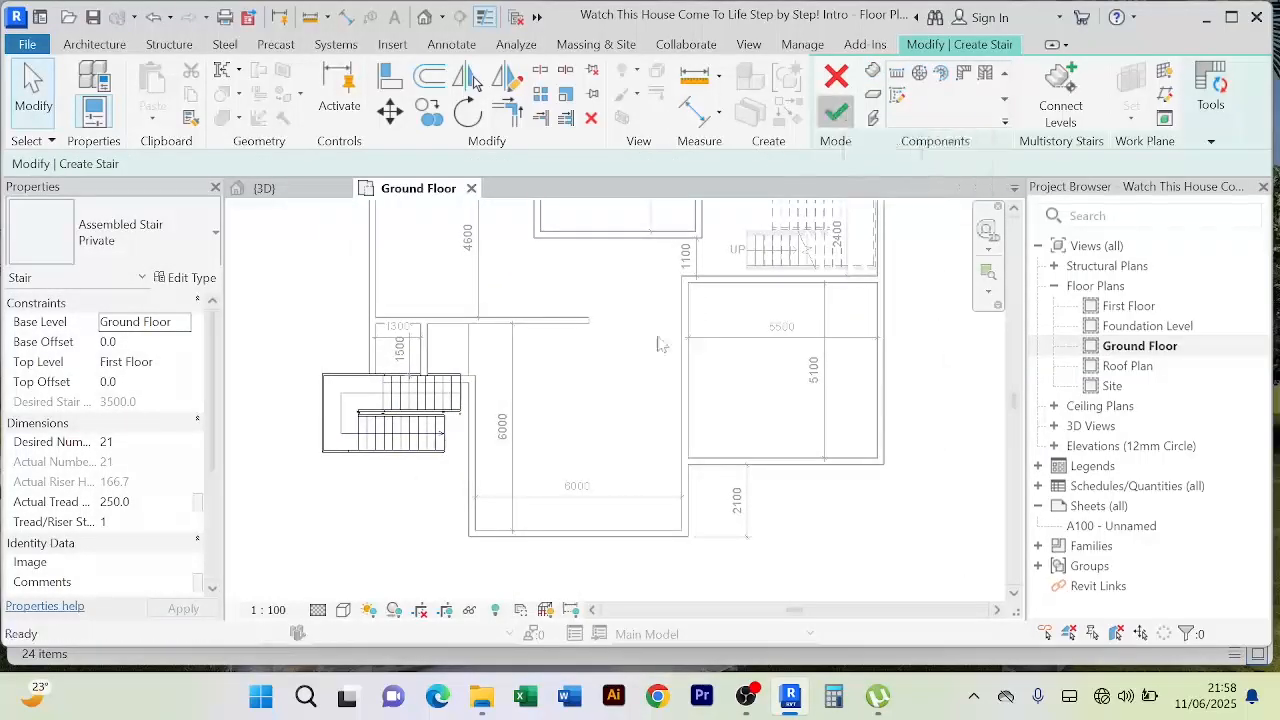
pyautogui.click(285, 195)
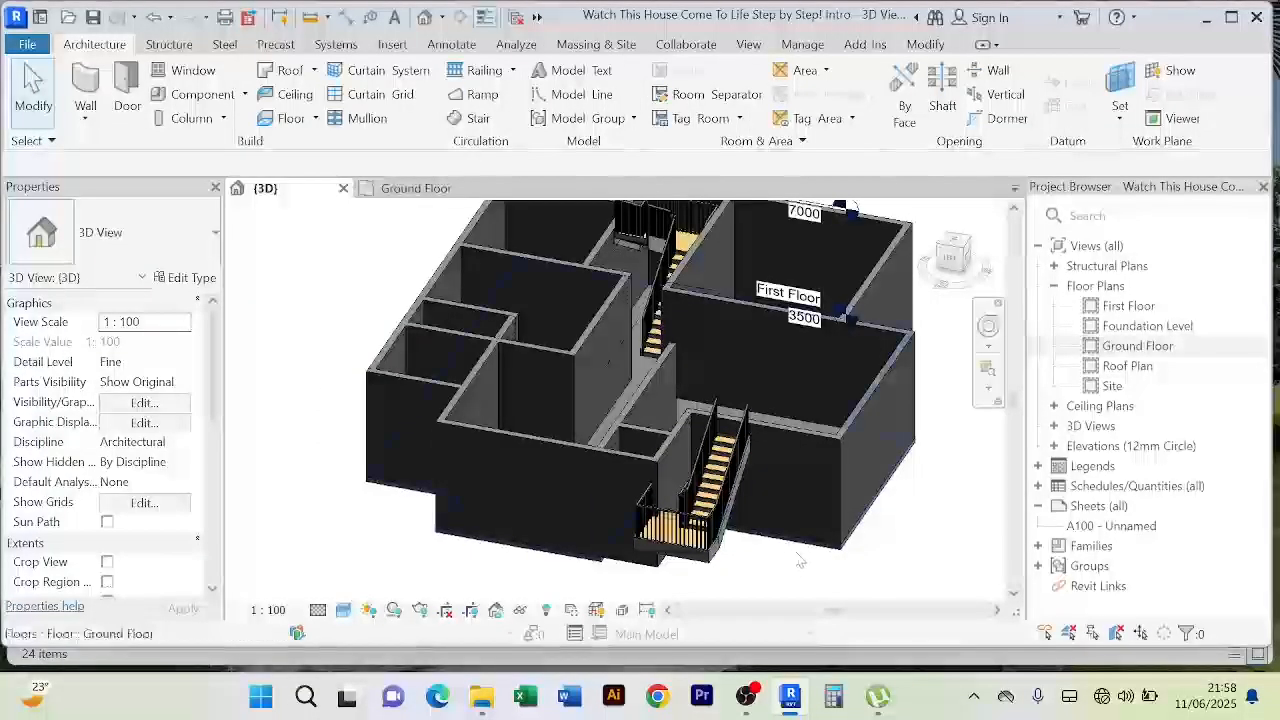
pyautogui.keyDown('shift'); pyautogui.moveTo(800, 561); pyautogui.dragTo(610, 543, button='middle'); pyautogui.keyUp('shift')
pyautogui.scroll(3, 605, 492)
pyautogui.scroll(-2, 602, 490)
pyautogui.scroll(2, 573, 500)
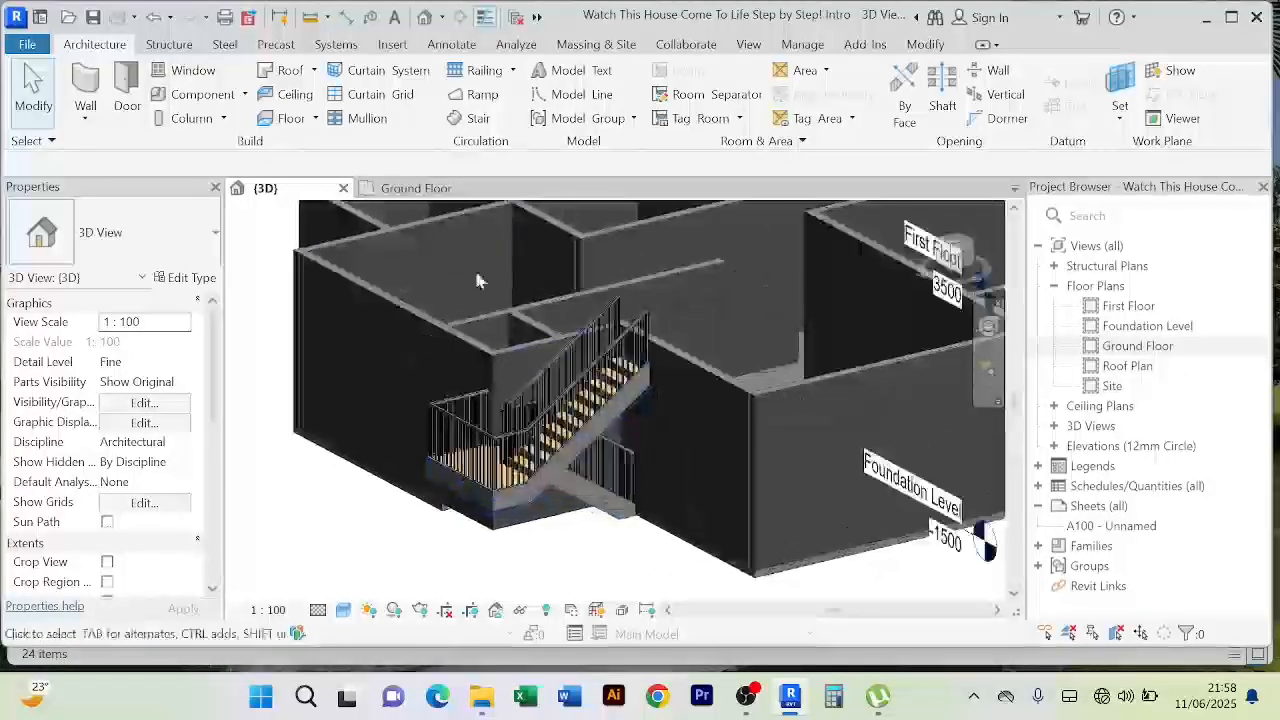
# Step: Examine how the new stair sits against the surrounding walls in the ground-floor plan
pyautogui.click(416, 188)
pyautogui.scroll(4, 340, 360)
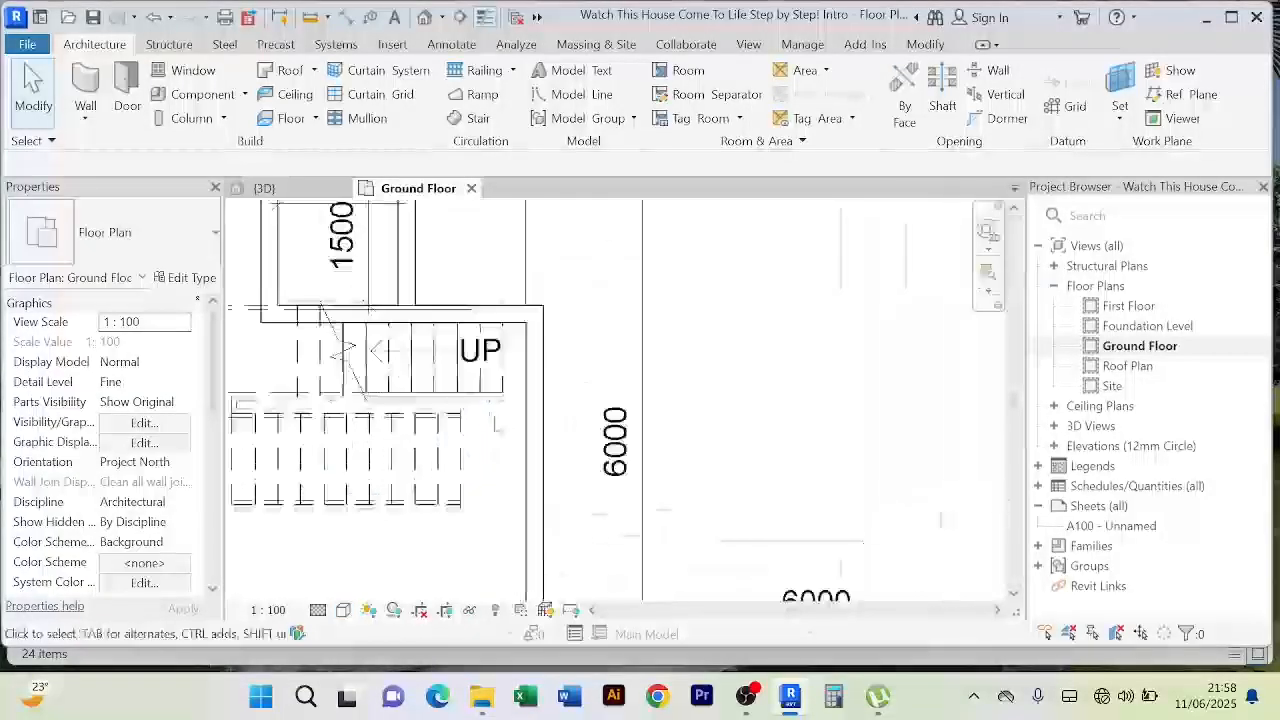
pyautogui.scroll(-4, 340, 360)
pyautogui.scroll(1, 594, 509)
pyautogui.scroll(3, 471, 371)
pyautogui.scroll(-3, 467, 372)
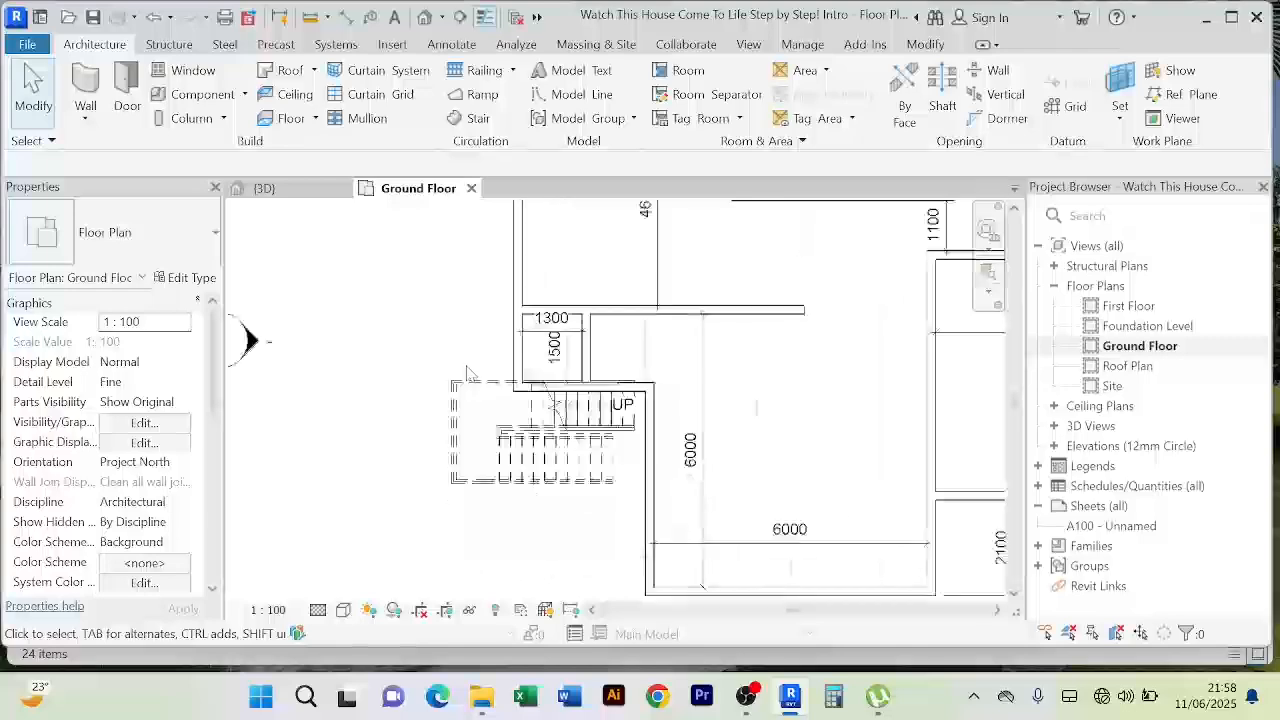
pyautogui.scroll(-3, 467, 372)
pyautogui.scroll(2, 632, 397)
pyautogui.scroll(-2, 632, 397)
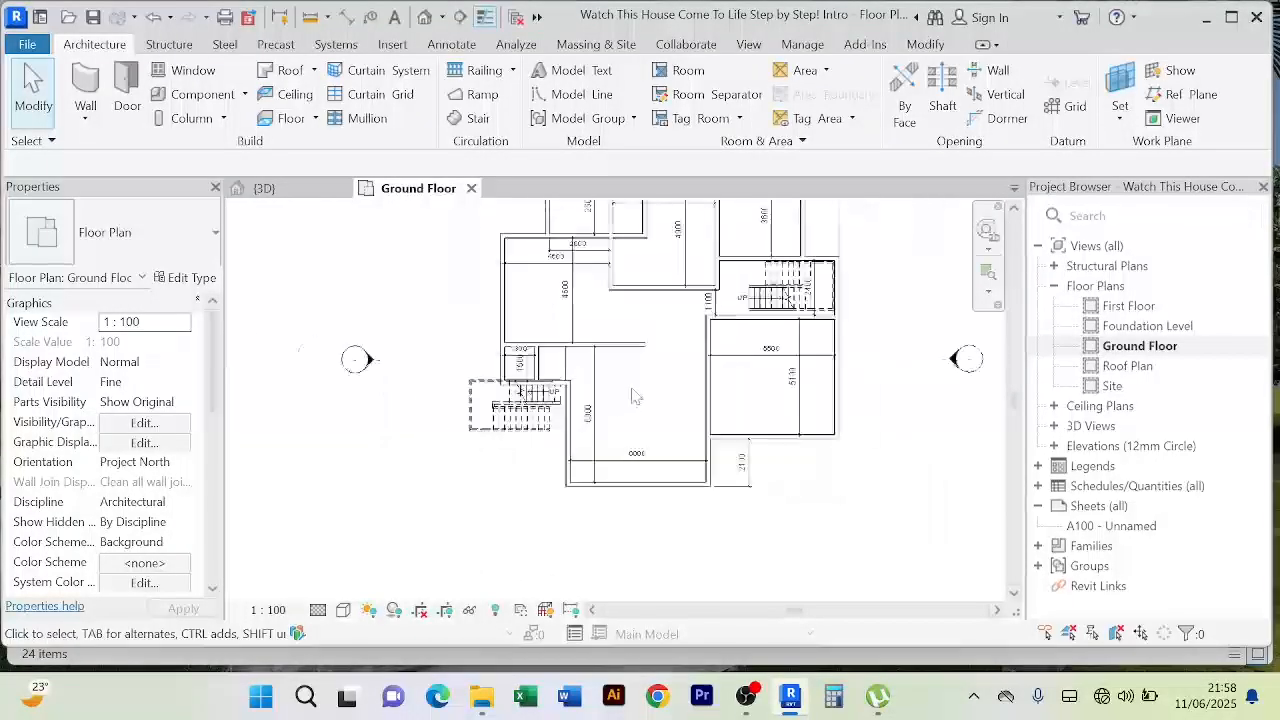
pyautogui.scroll(3, 580, 420)
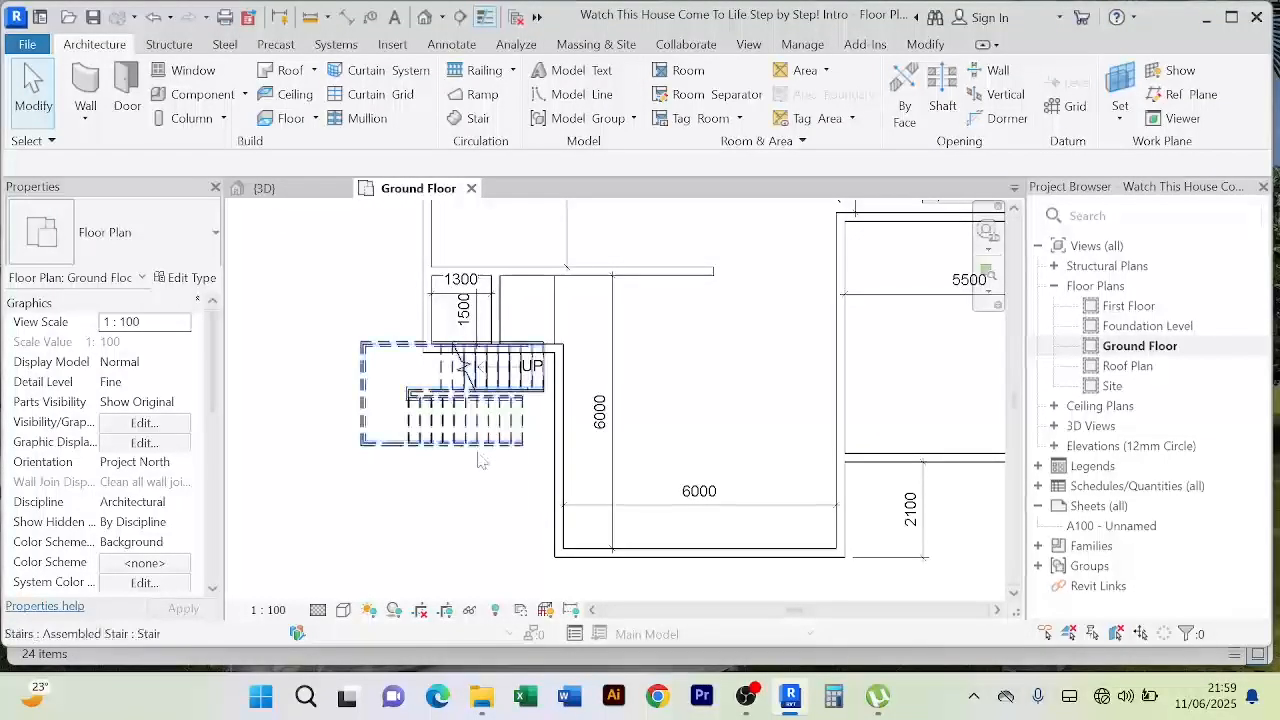
pyautogui.scroll(2, 487, 361)
pyautogui.moveTo(648, 311); pyautogui.dragTo(632, 315, button='middle')
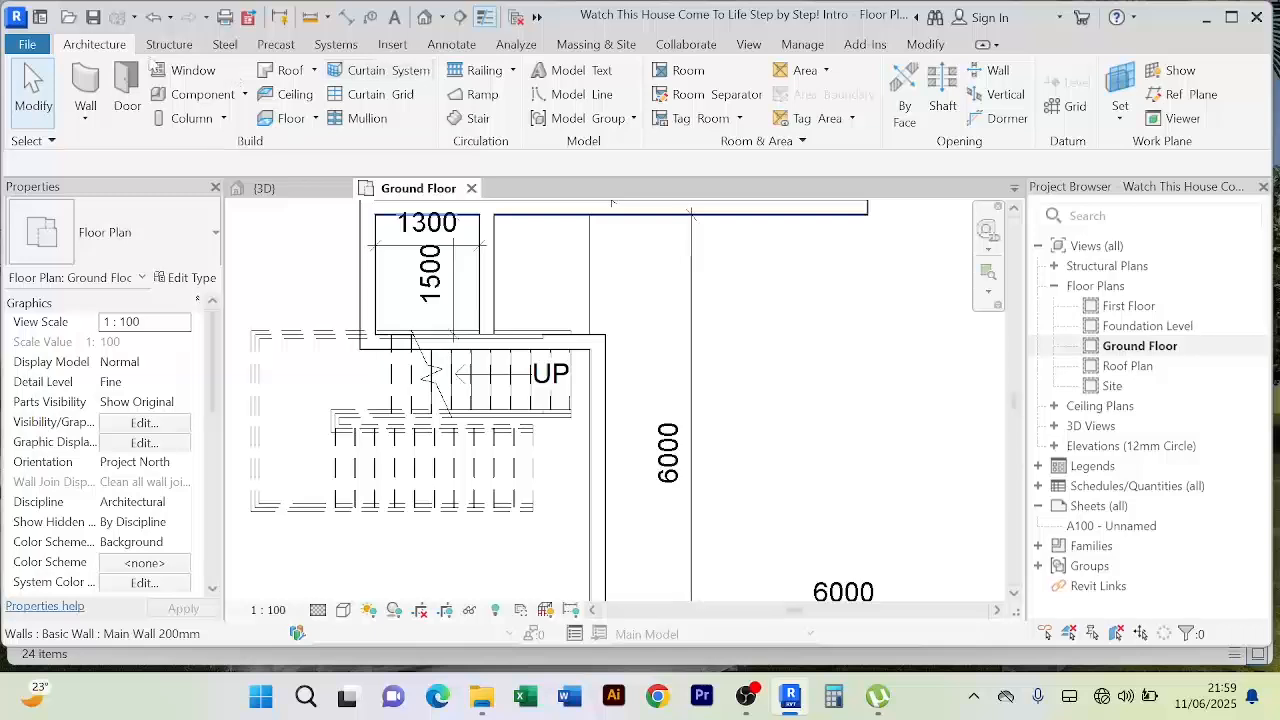
# Step: Align the new stair's upper edge with the outer face of the wall below the 1300 by 1500 mm room
pyautogui.click(599, 362)
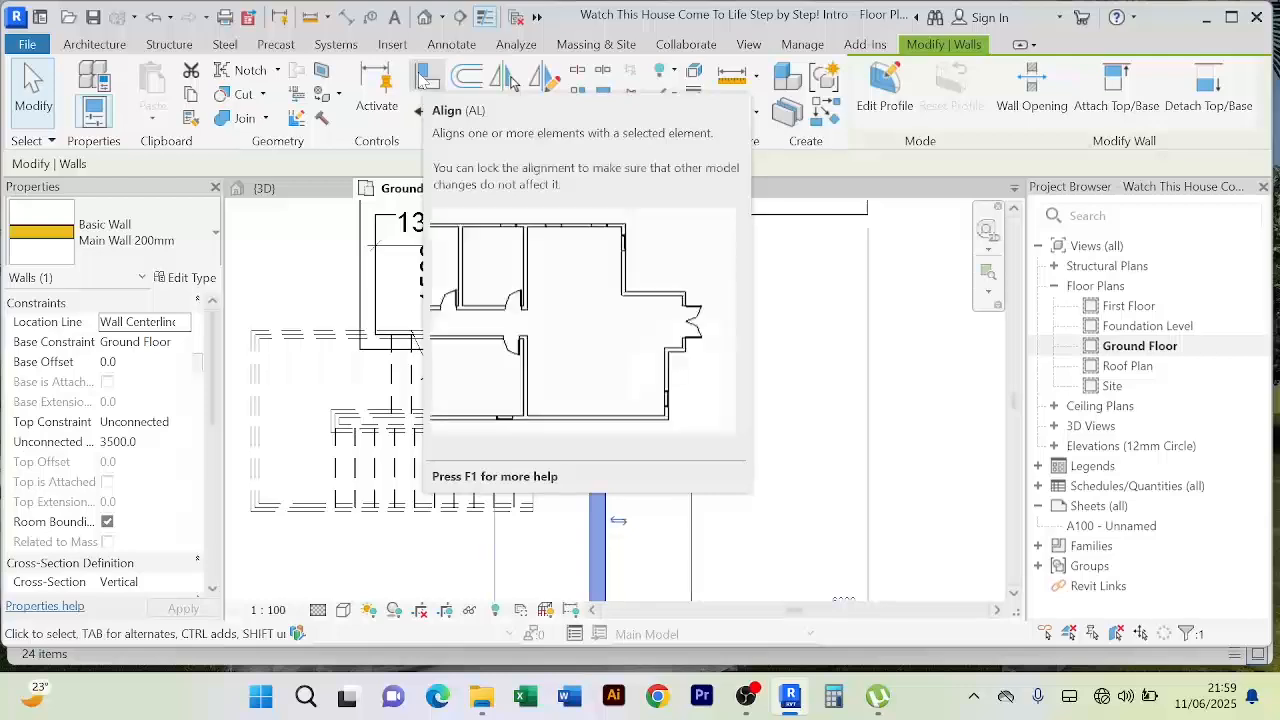
pyautogui.click(424, 80)
pyautogui.scroll(3, 585, 375)
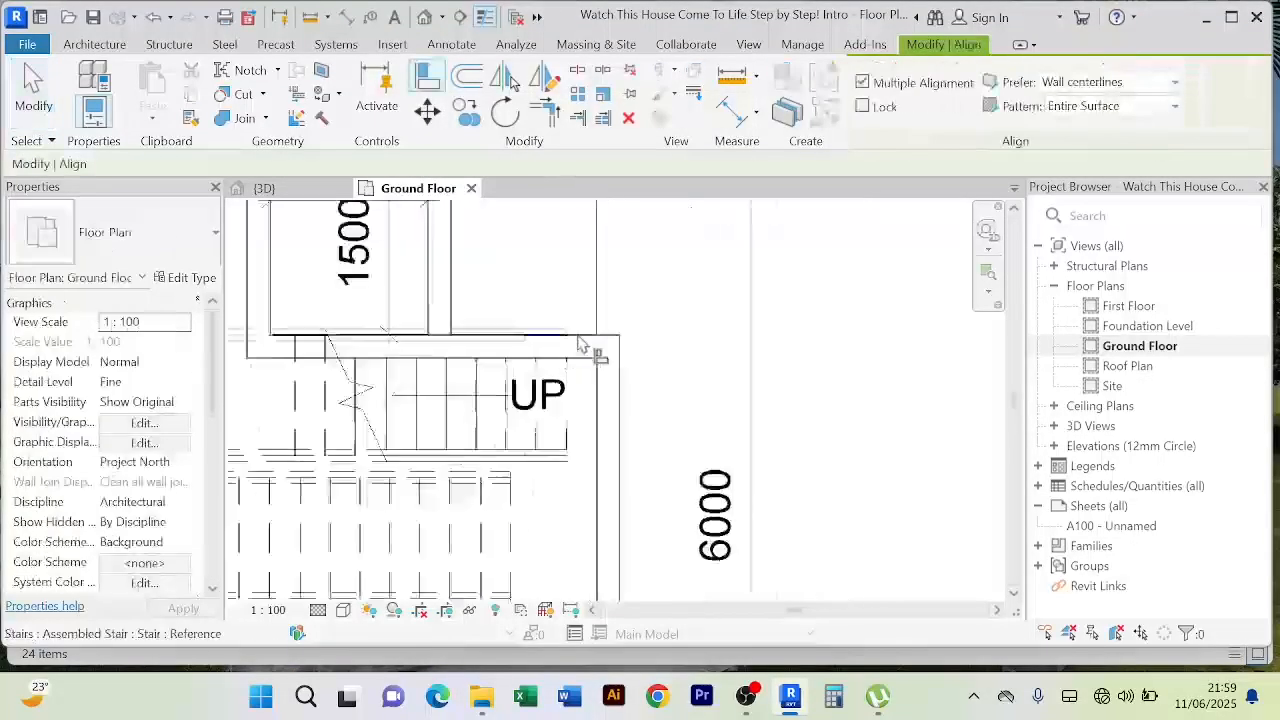
pyautogui.scroll(-2, 523, 303)
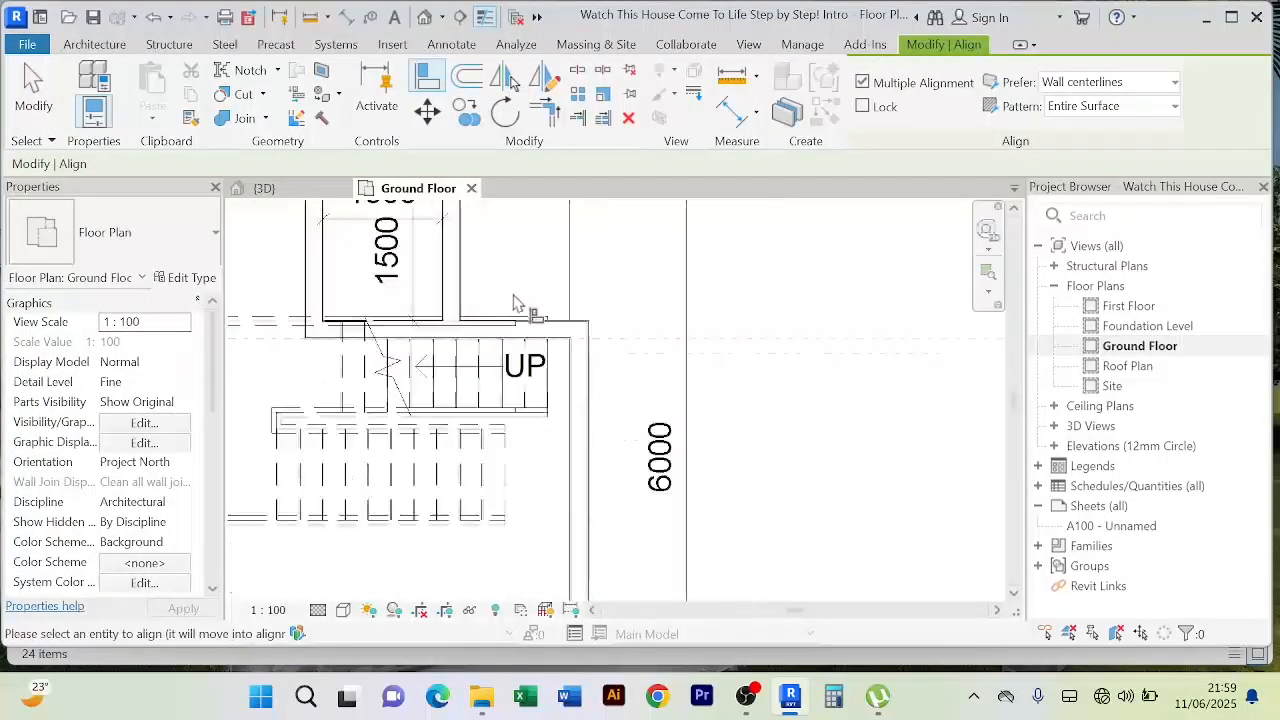
pyautogui.moveTo(523, 303); pyautogui.dragTo(757, 306, button='middle')
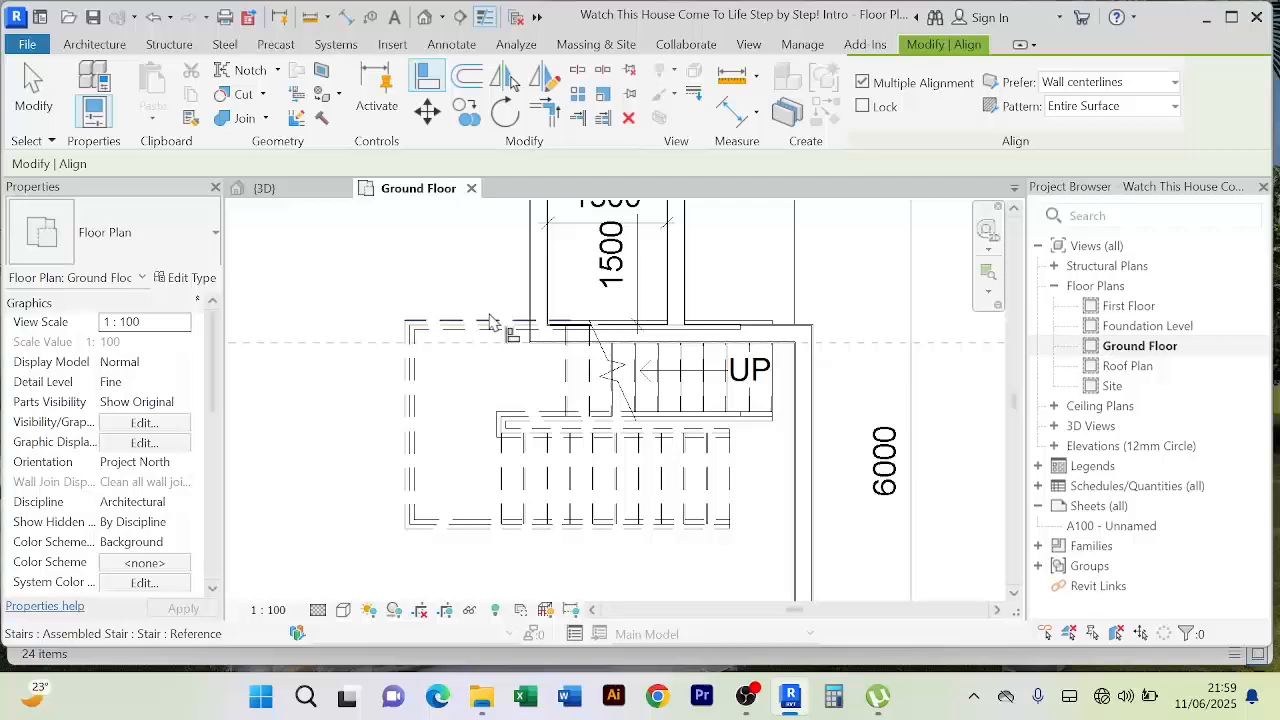
pyautogui.click(490, 322)
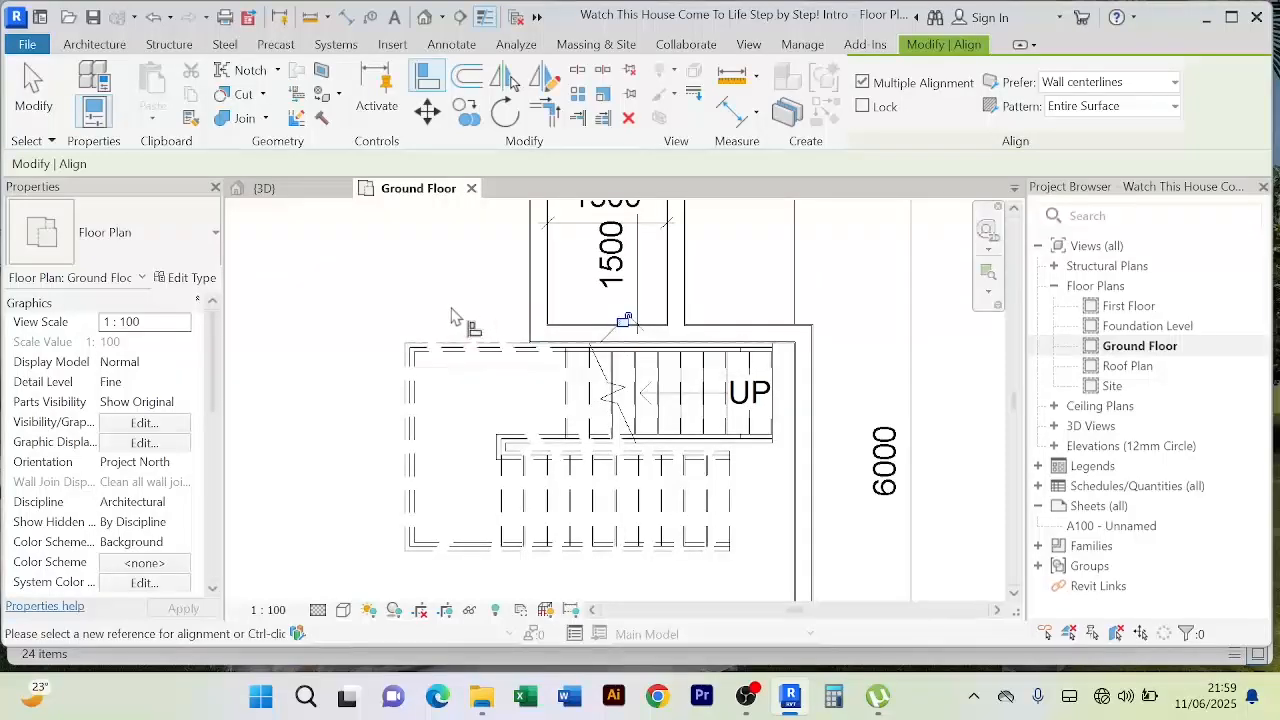
pyautogui.scroll(-2, 755, 333)
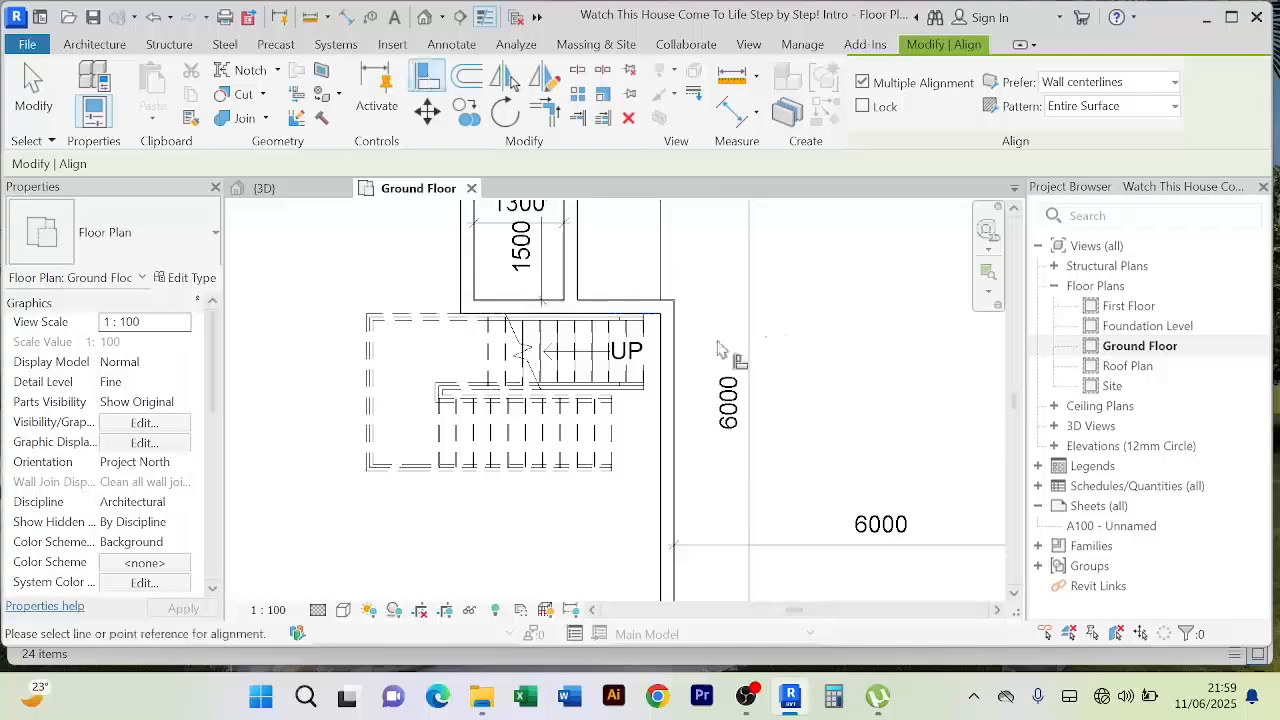
# Step: Align the start of the new stair's first run with the adjacent vertical wall's face, and end the alignment
pyautogui.scroll(2, 670, 345)
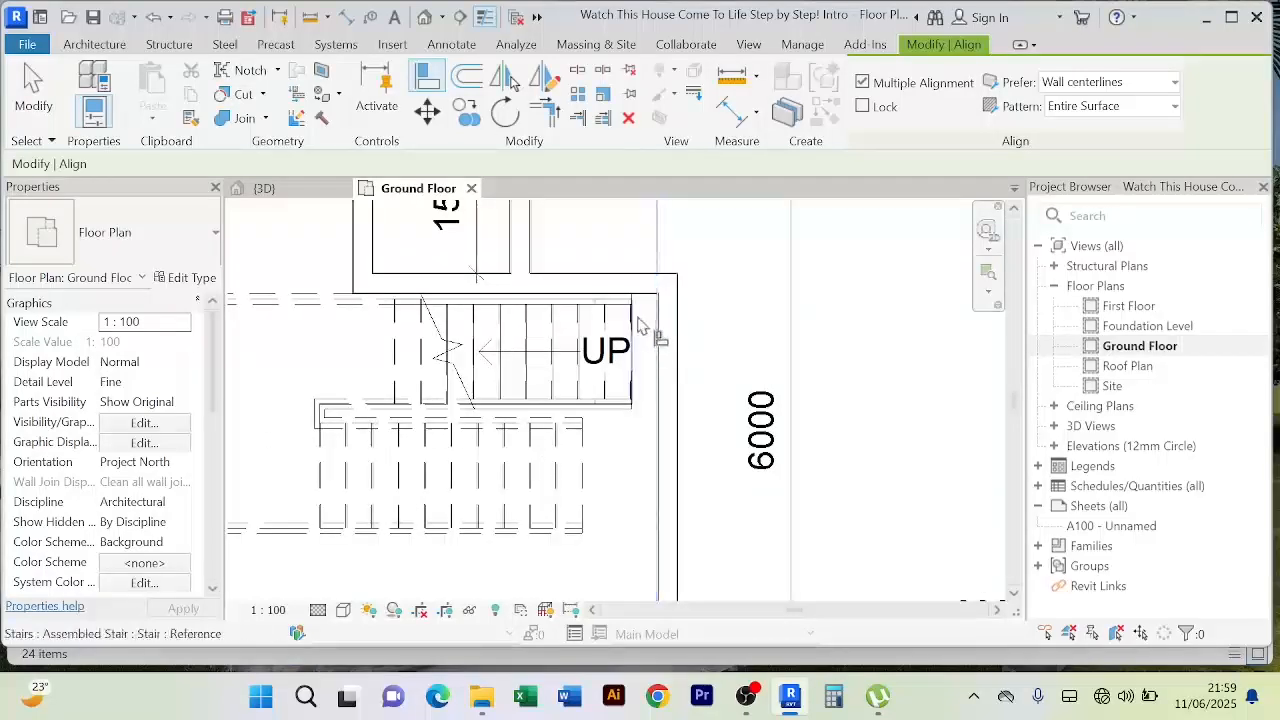
pyautogui.click(640, 335)
pyautogui.scroll(-2, 720, 330)
pyautogui.rightClick(428, 257)
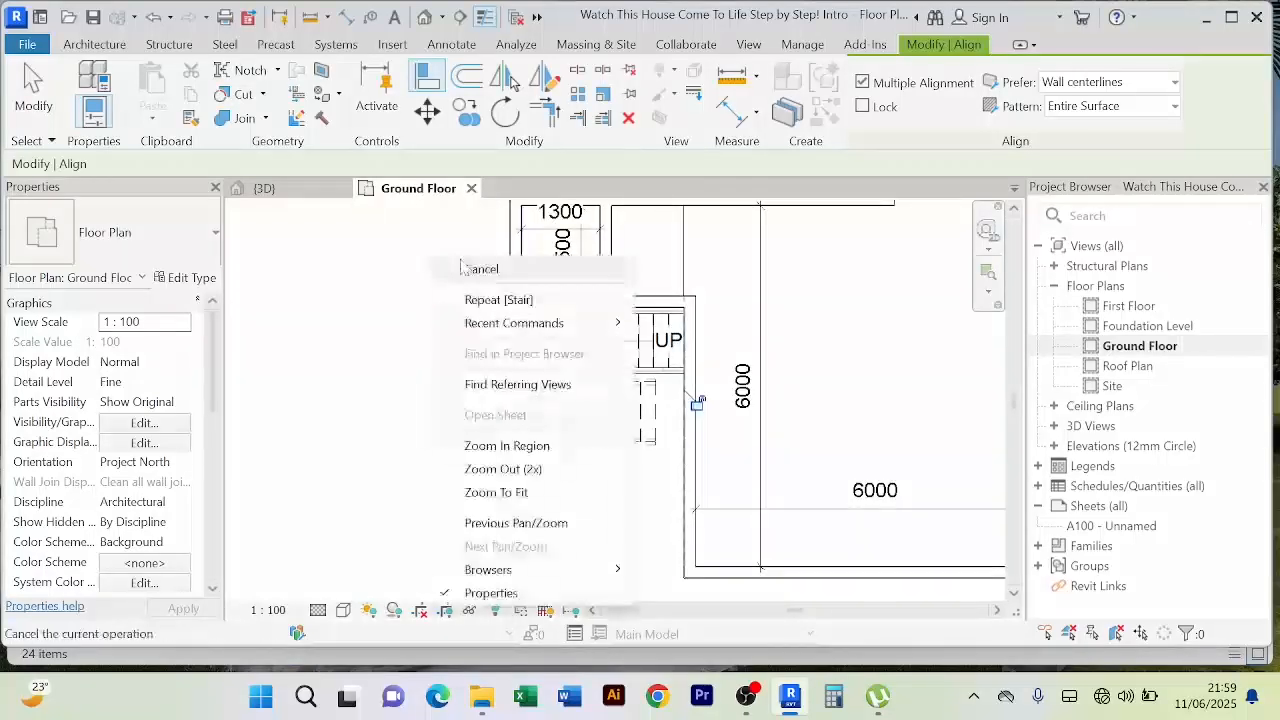
pyautogui.click(431, 263)
pyautogui.rightClick(430, 260)
pyautogui.click(452, 262)
pyautogui.scroll(-2, 447, 272)
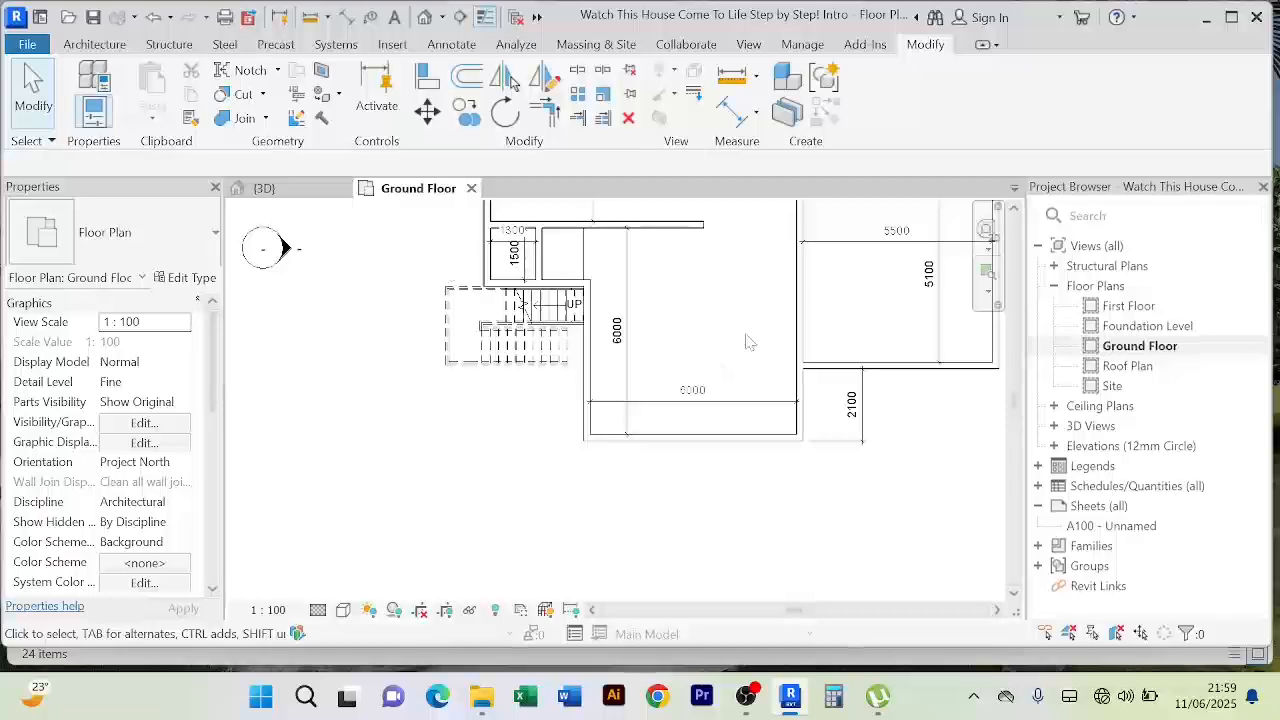
# Step: Draw a horizontal Main Wall 200mm about 4200 mm long below the new stair, starting from the 6000 mm room's adjoining vertical wall
pyautogui.scroll(-2, 750, 342)
pyautogui.moveTo(750, 342); pyautogui.dragTo(738, 359, button='middle')
pyautogui.scroll(5, 574, 300)
pyautogui.scroll(-3, 446, 303)
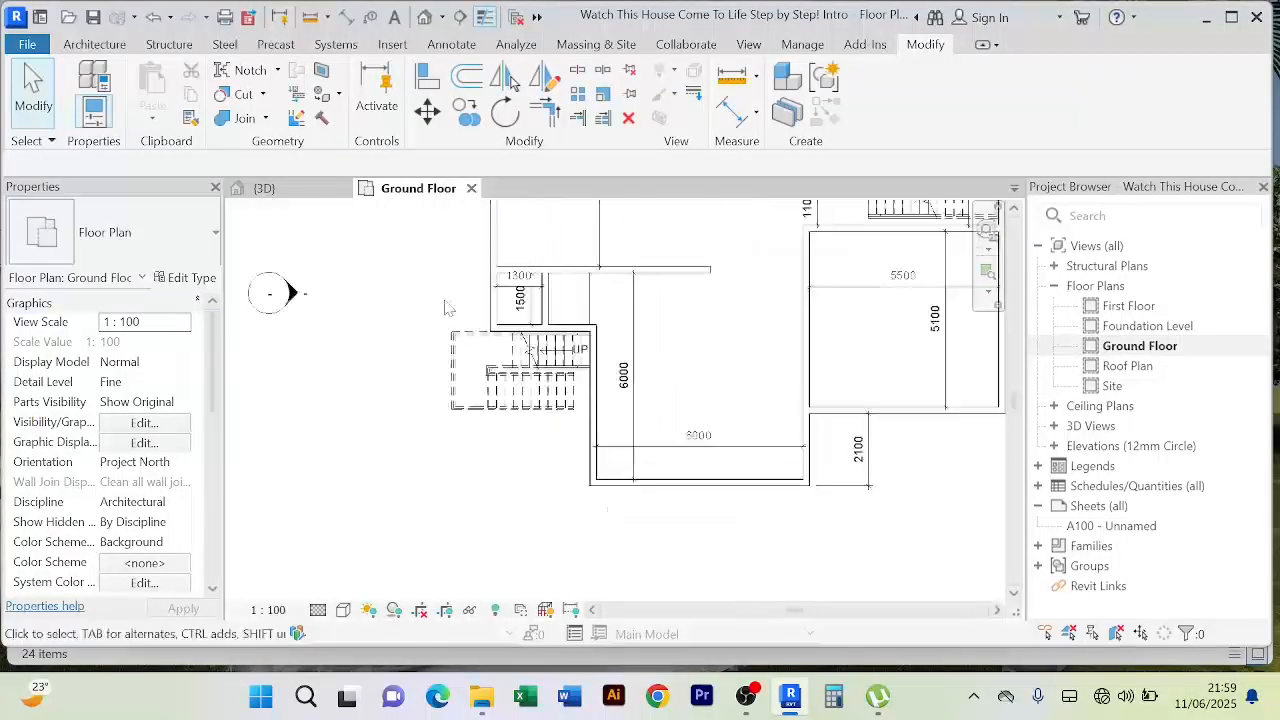
pyautogui.scroll(-3, 446, 307)
pyautogui.scroll(4, 514, 400)
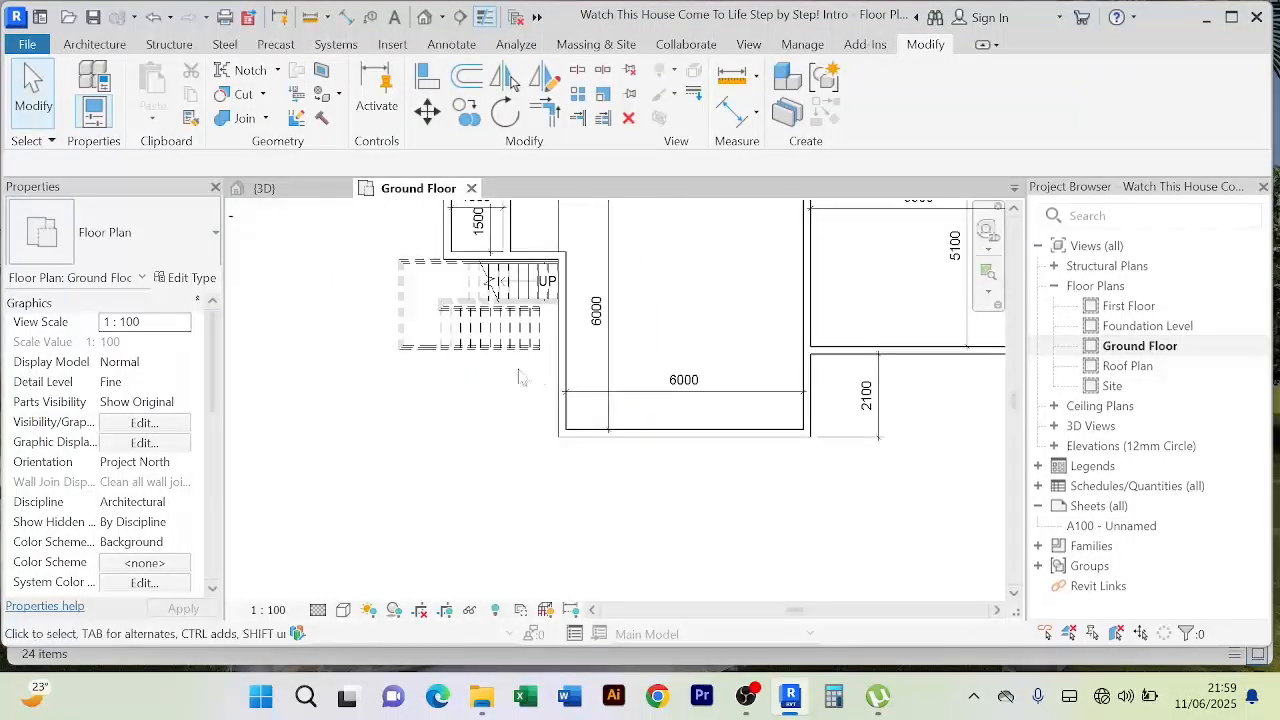
pyautogui.scroll(1, 565, 358)
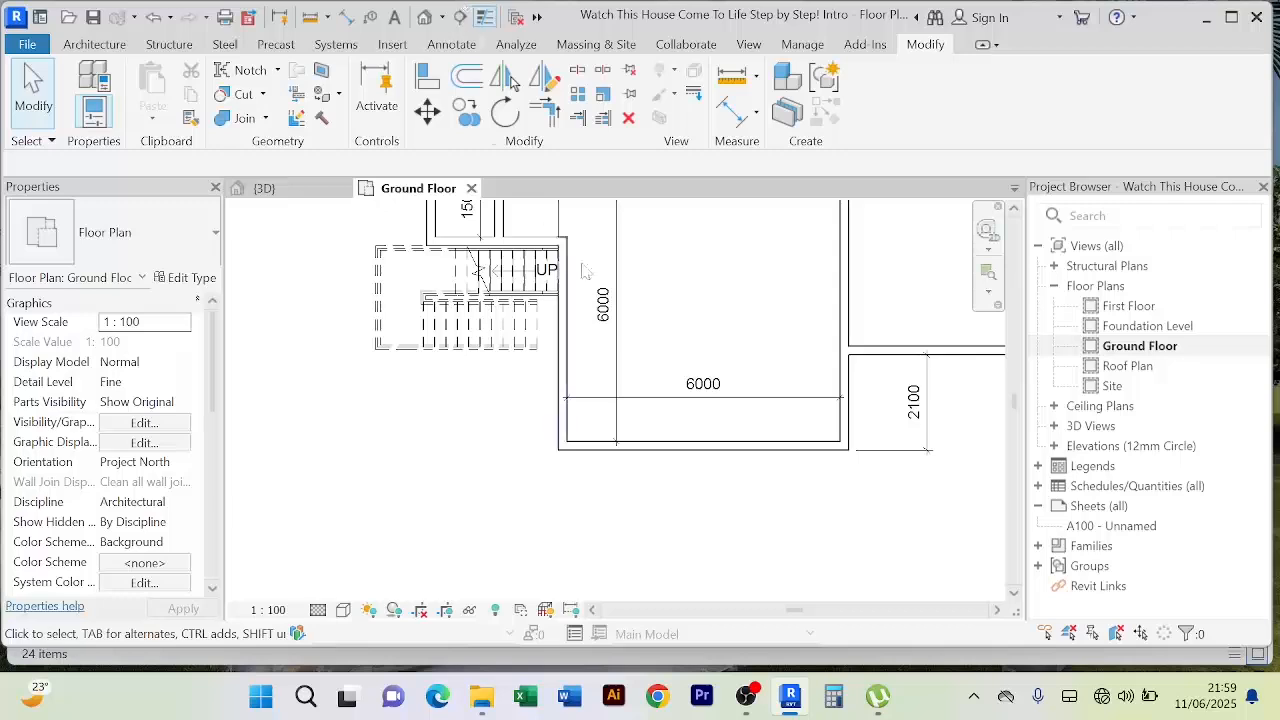
pyautogui.click(566, 352)
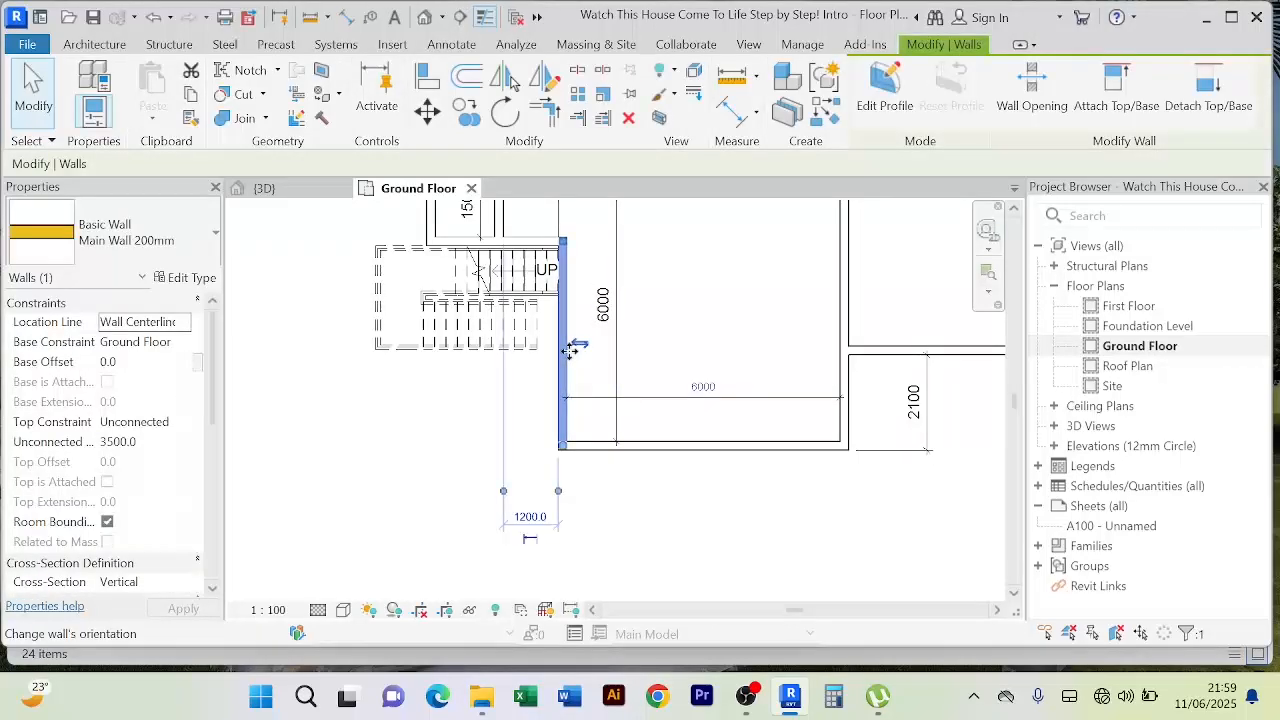
pyautogui.click(820, 116)
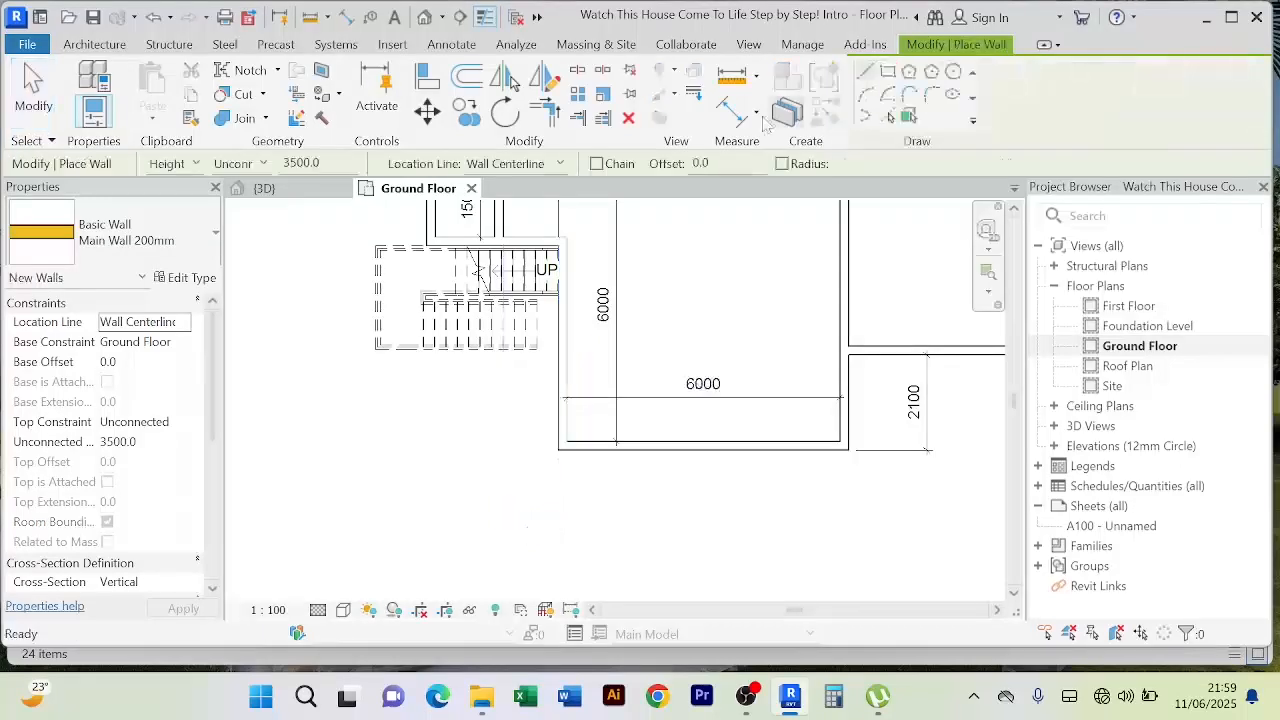
pyautogui.click(562, 373)
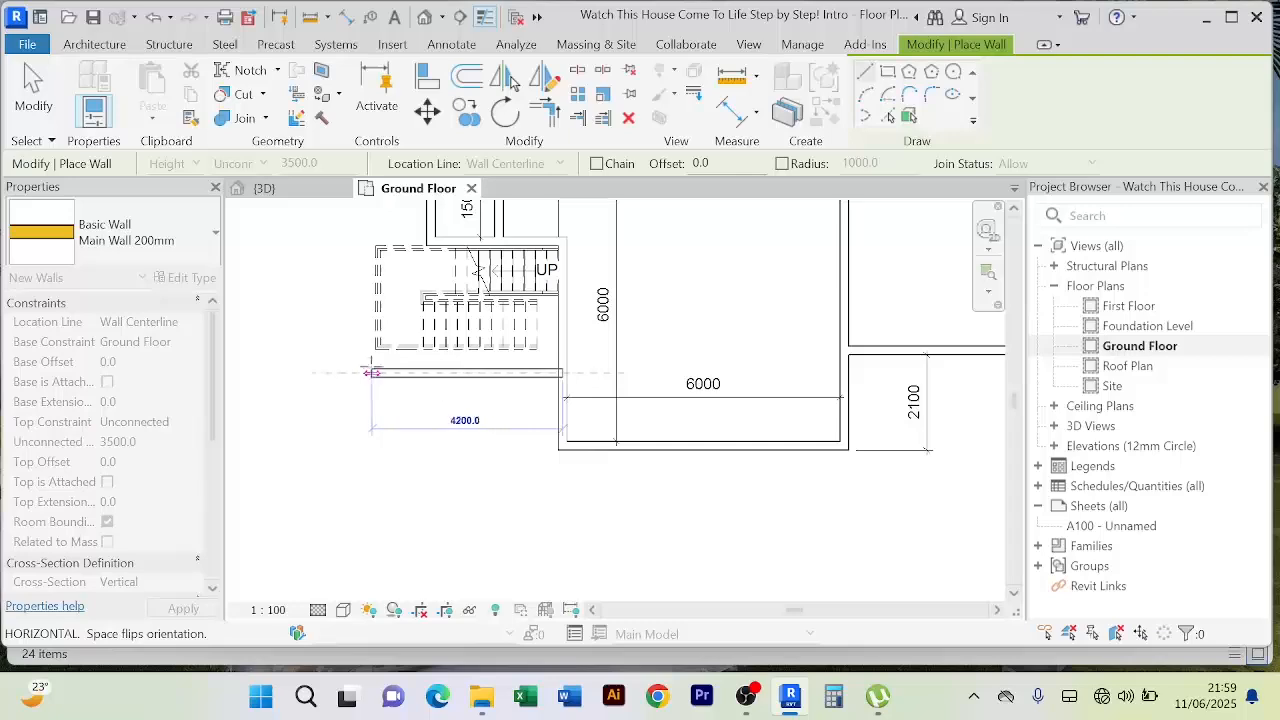
pyautogui.click(367, 373)
pyautogui.rightClick(333, 300)
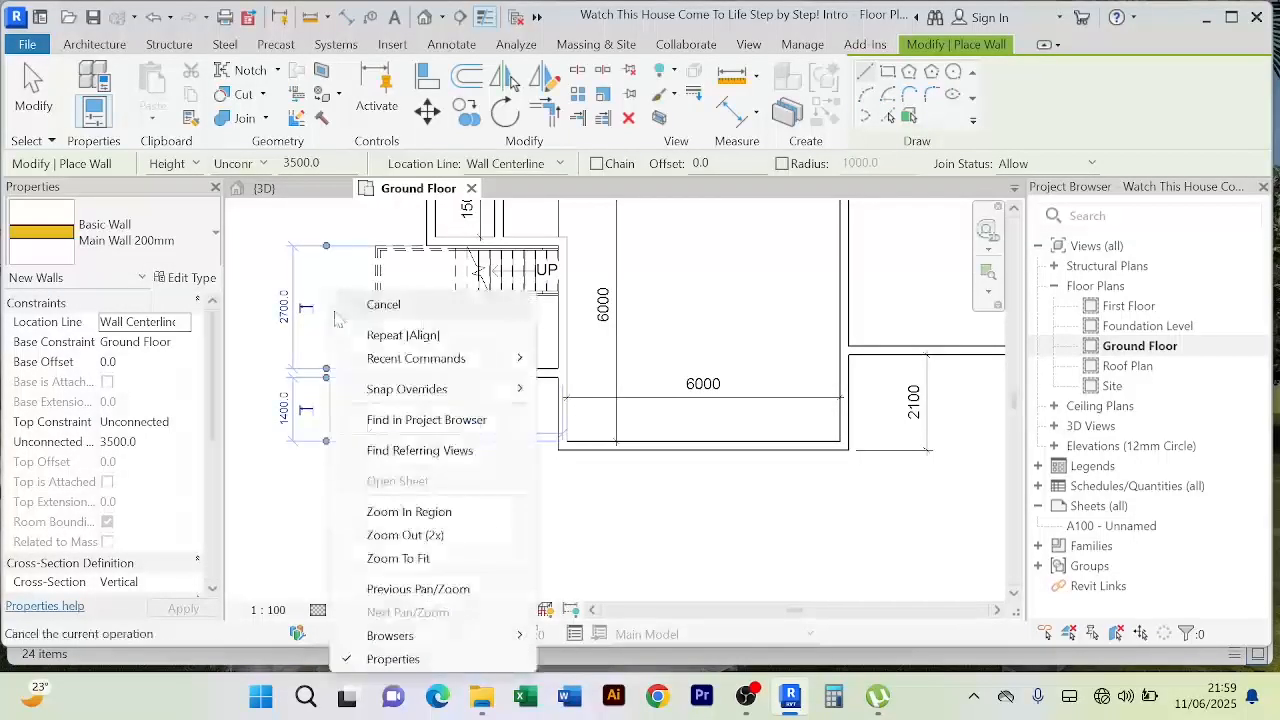
pyautogui.click(336, 306)
pyautogui.rightClick(336, 300)
pyautogui.click(345, 300)
pyautogui.scroll(-1, 465, 393)
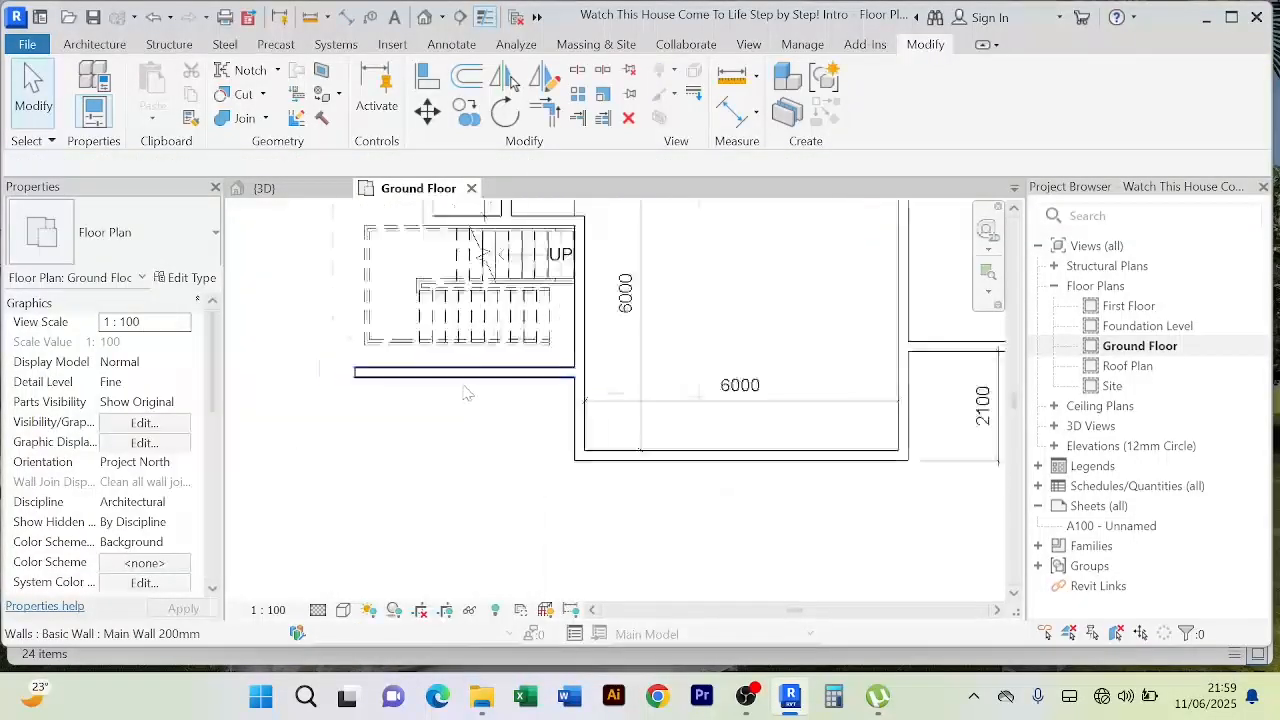
# Step: Trim the new horizontal wall and the vertical wall to a corner, keeping the lower part of the vertical wall to open the stair side
pyautogui.scroll(-1, 465, 393)
pyautogui.scroll(1, 551, 357)
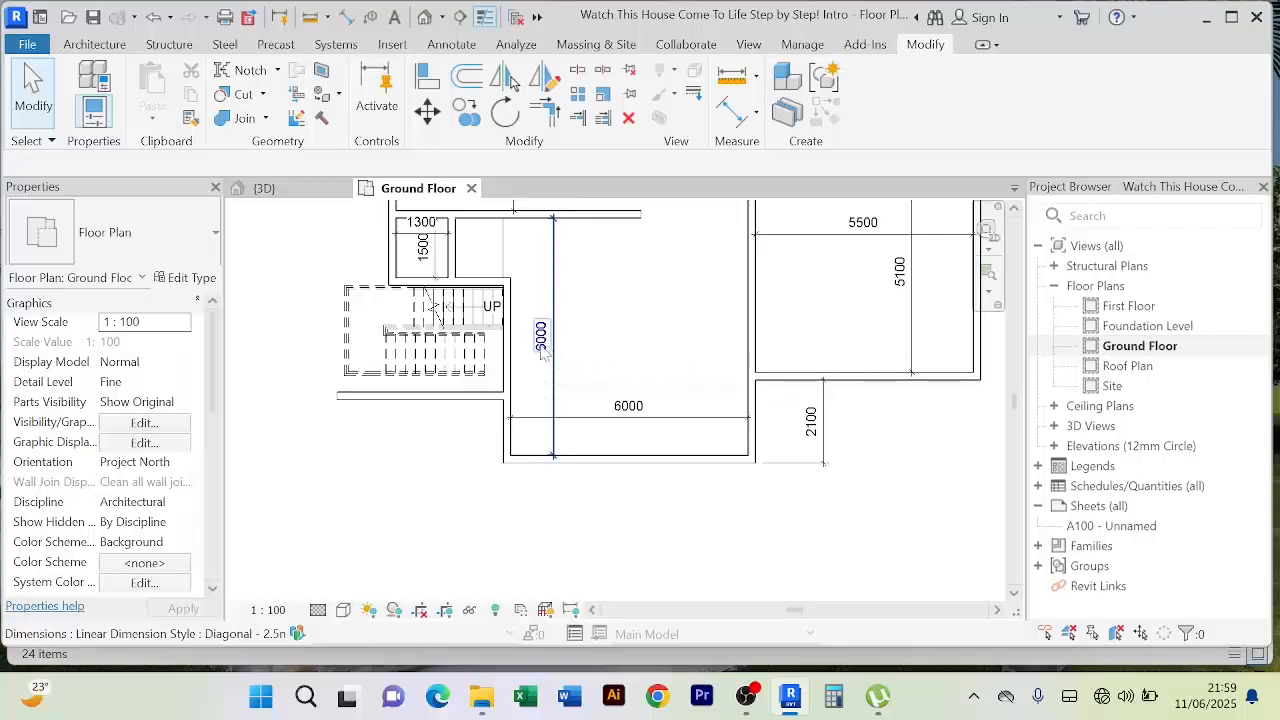
pyautogui.click(545, 110)
pyautogui.click(500, 397)
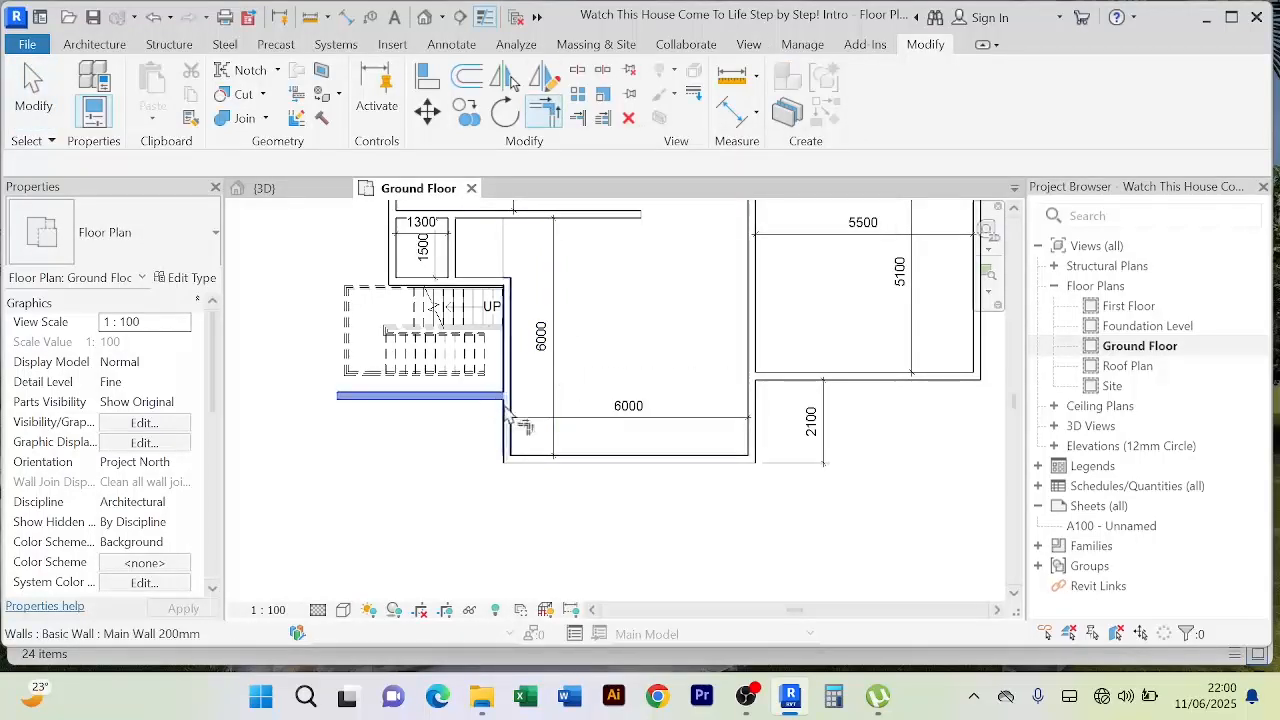
pyautogui.click(510, 433)
pyautogui.rightClick(614, 272)
pyautogui.click(652, 277)
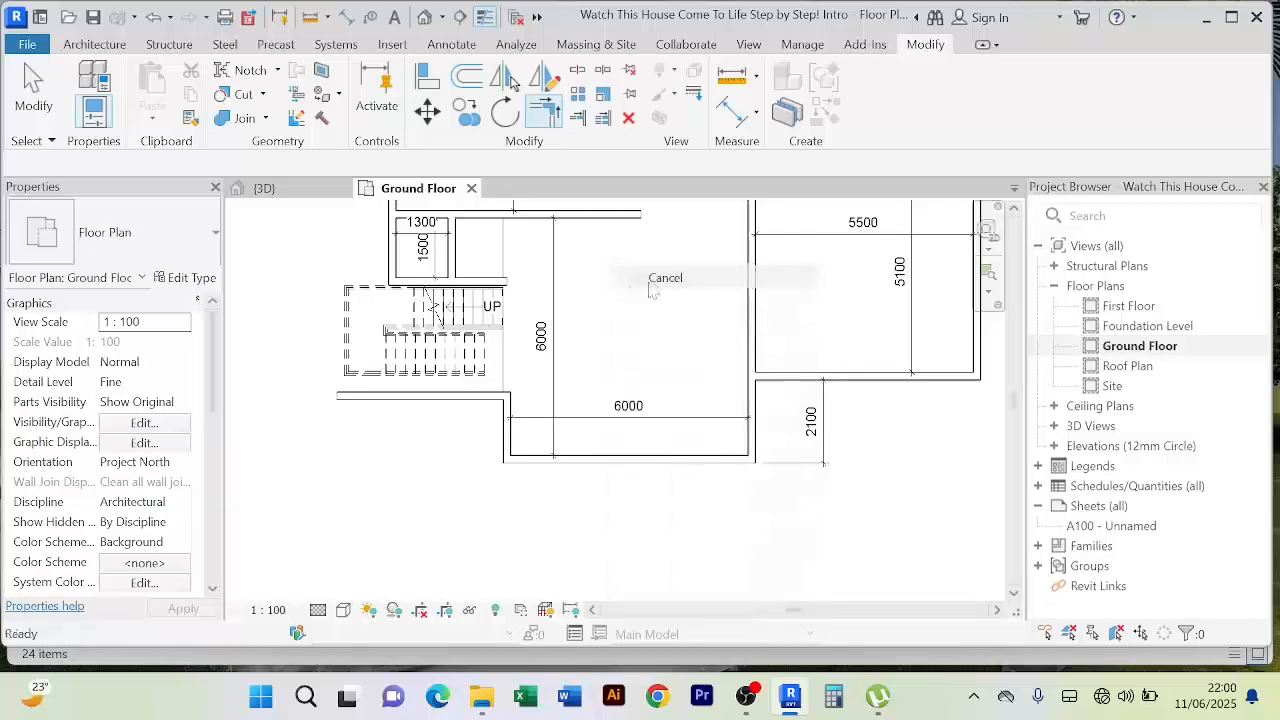
# Step: Align the horizontal wall's inner face with the lower edge of the new stair, and end the alignment
pyautogui.scroll(3, 497, 340)
pyautogui.scroll(-3, 491, 297)
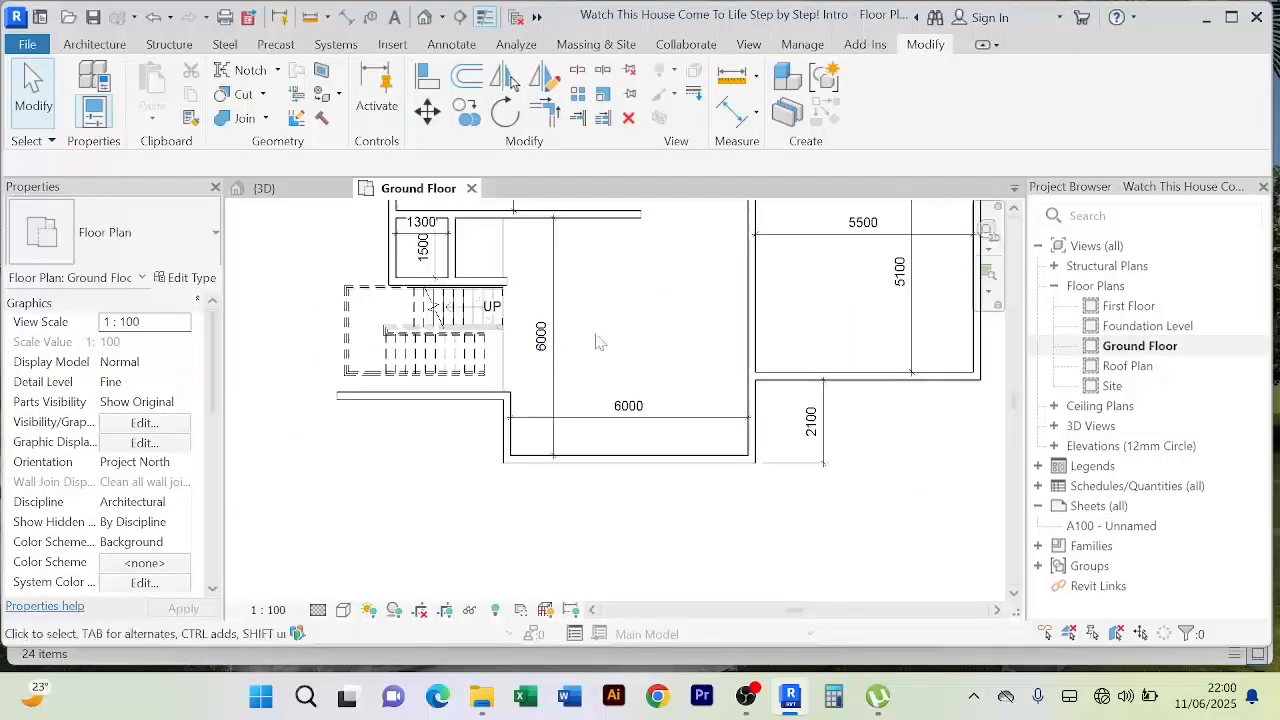
pyautogui.scroll(-3, 610, 350)
pyautogui.scroll(3, 627, 347)
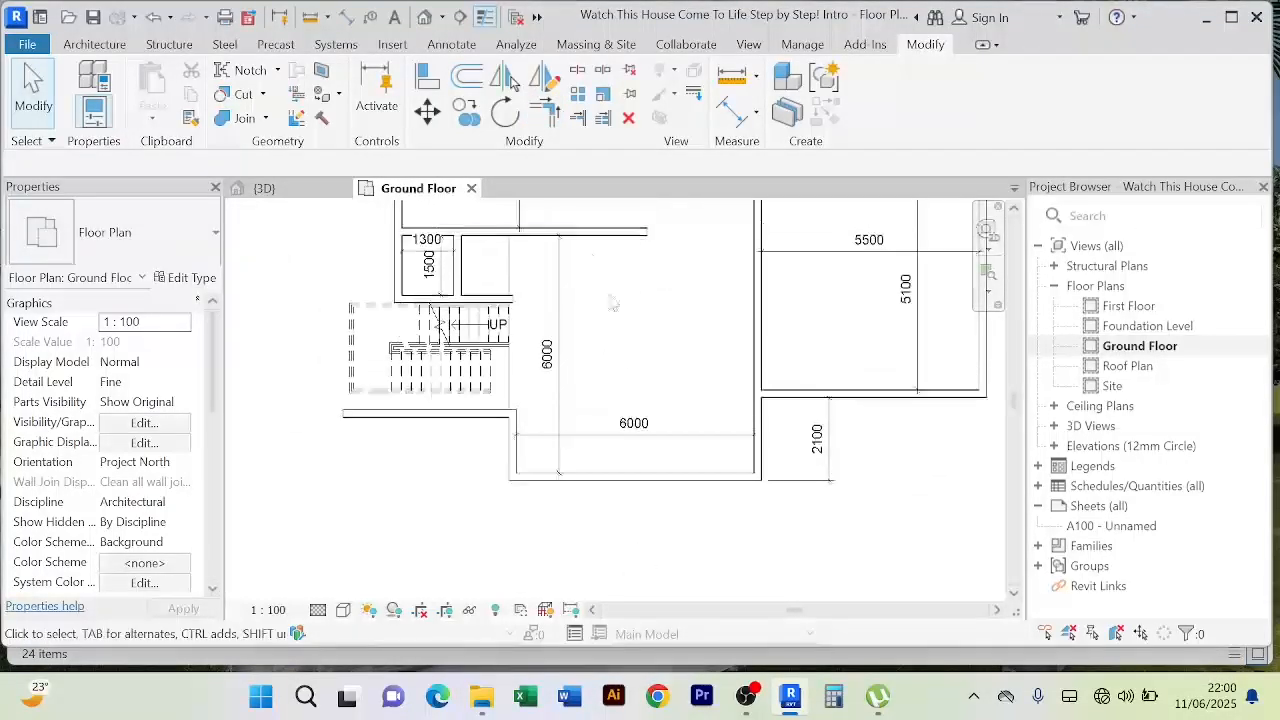
pyautogui.click(427, 77)
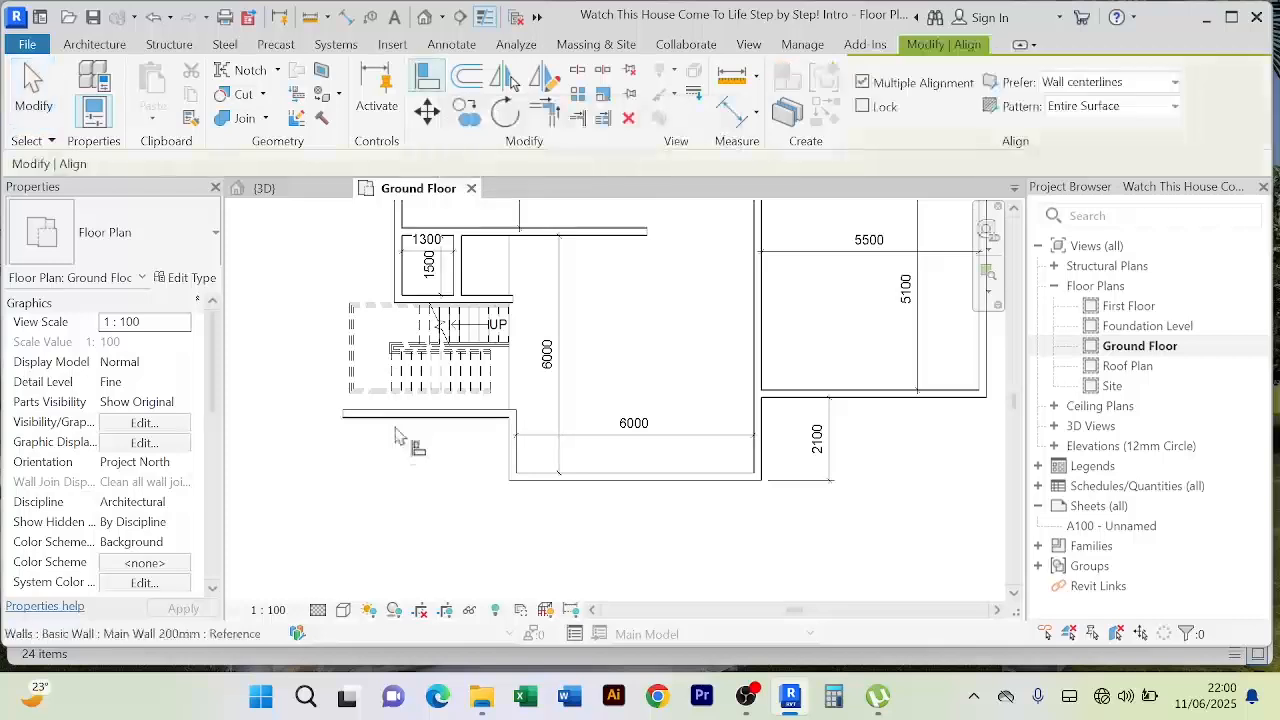
pyautogui.scroll(3, 400, 435)
pyautogui.scroll(1, 435, 405)
pyautogui.click(443, 350)
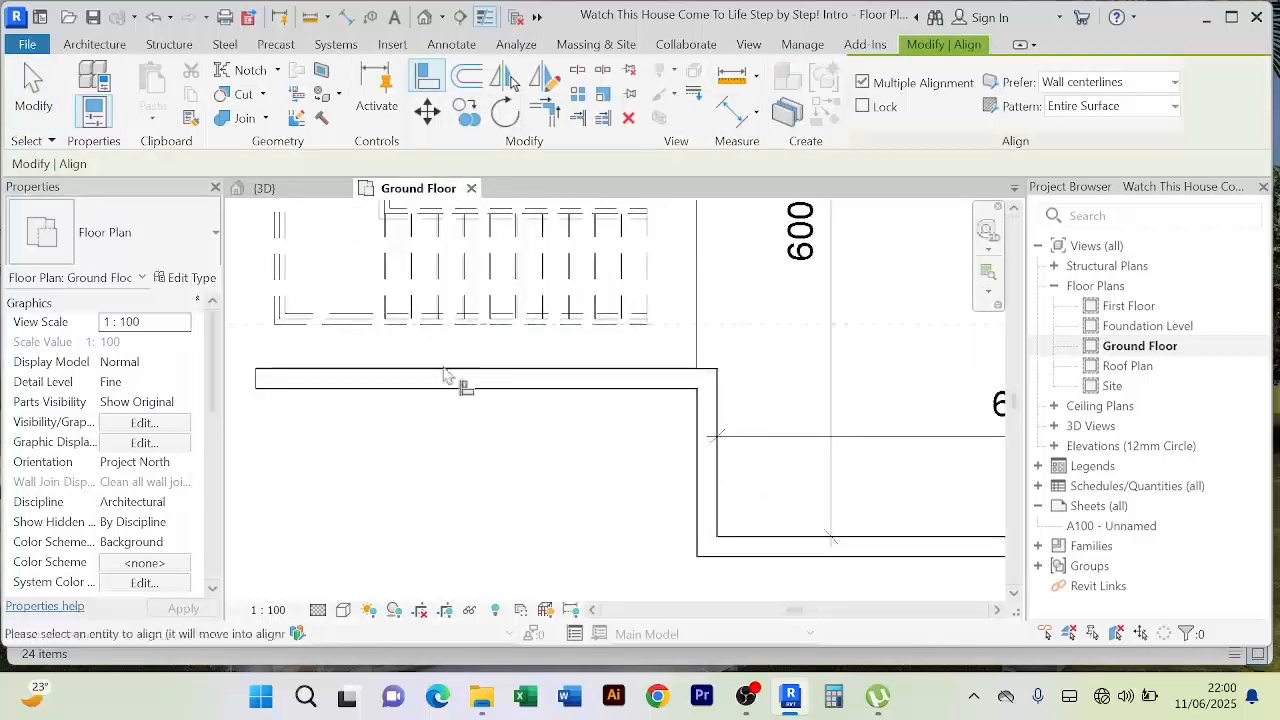
pyautogui.click(447, 377)
pyautogui.scroll(-2, 478, 430)
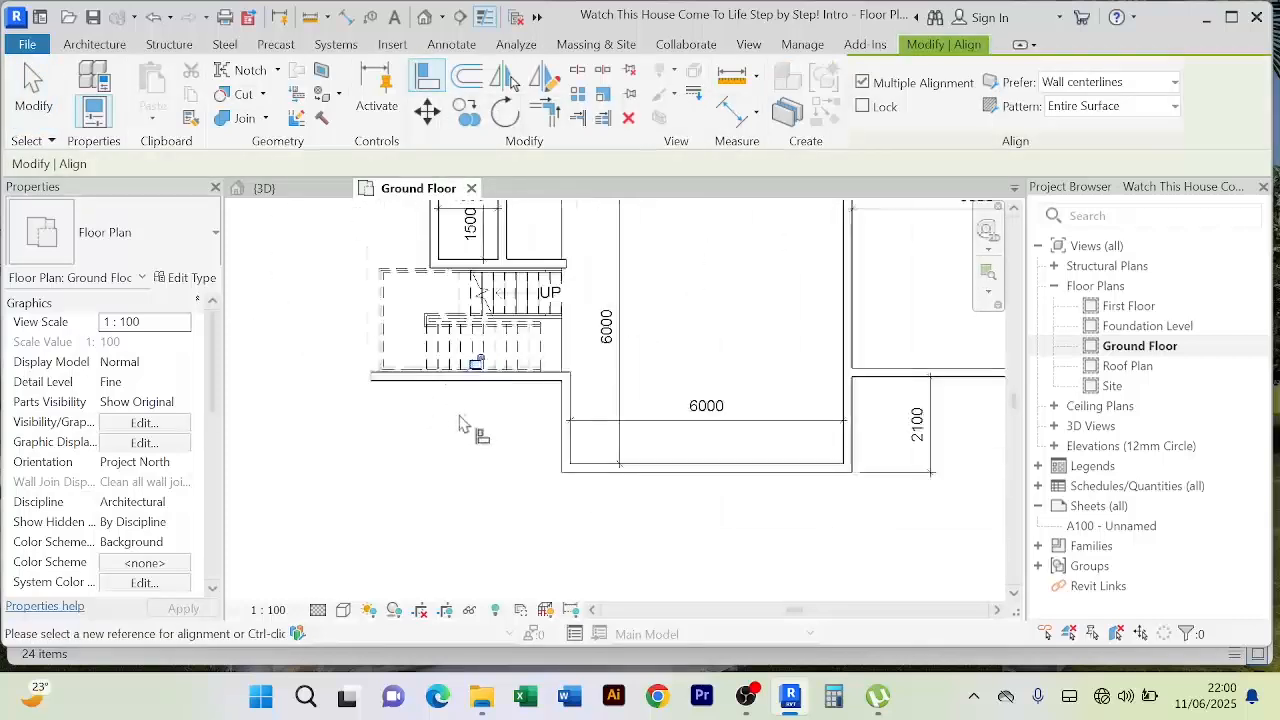
pyautogui.rightClick(366, 243)
pyautogui.click(376, 246)
pyautogui.rightClick(362, 227)
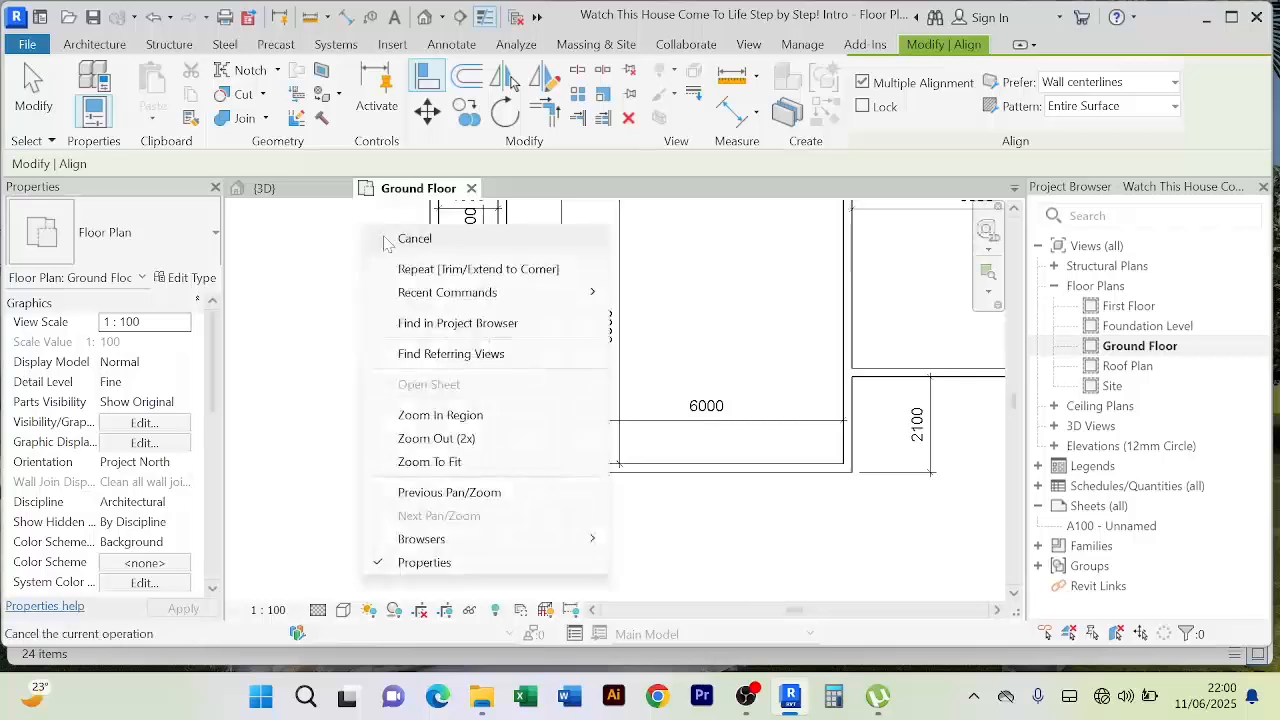
pyautogui.click(385, 243)
pyautogui.scroll(-2, 429, 439)
pyautogui.moveTo(432, 442); pyautogui.dragTo(441, 458, button='middle')
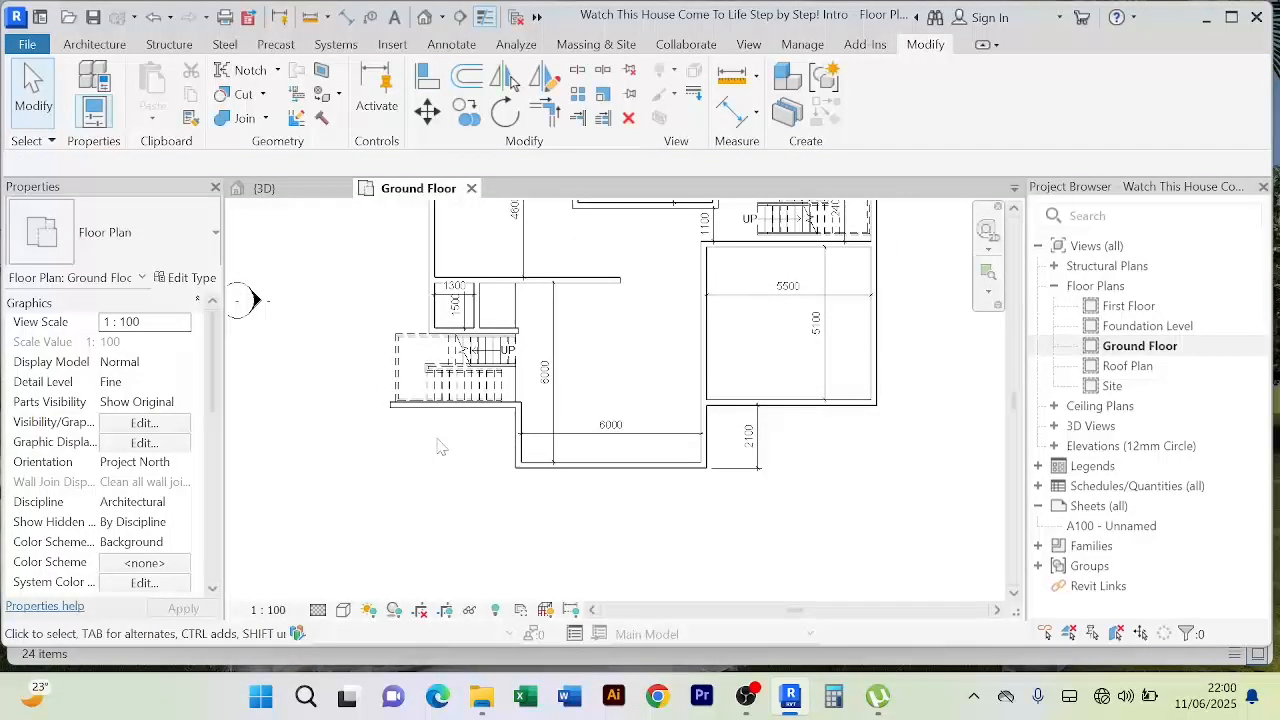
# Step: Examine the second stair and the walls surrounding it on the ground-floor plan
pyautogui.scroll(-2, 437, 447)
pyautogui.scroll(3, 425, 315)
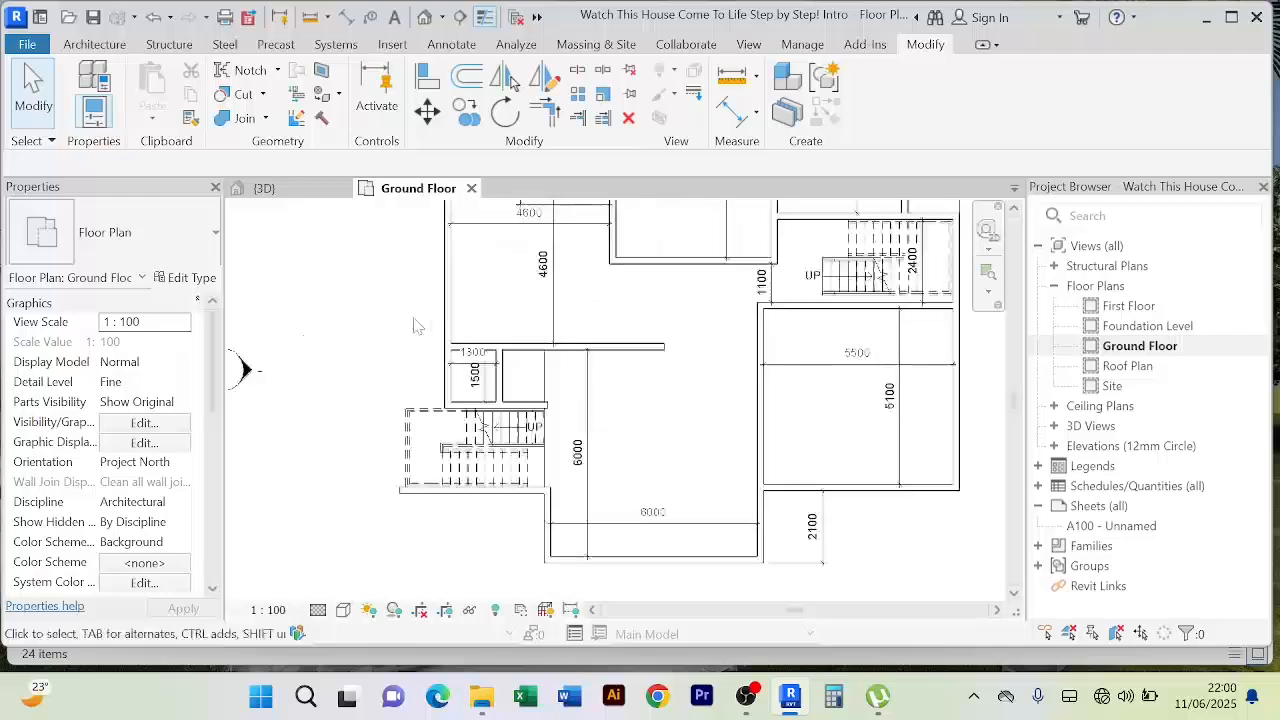
pyautogui.scroll(-3, 418, 380)
pyautogui.scroll(3, 416, 376)
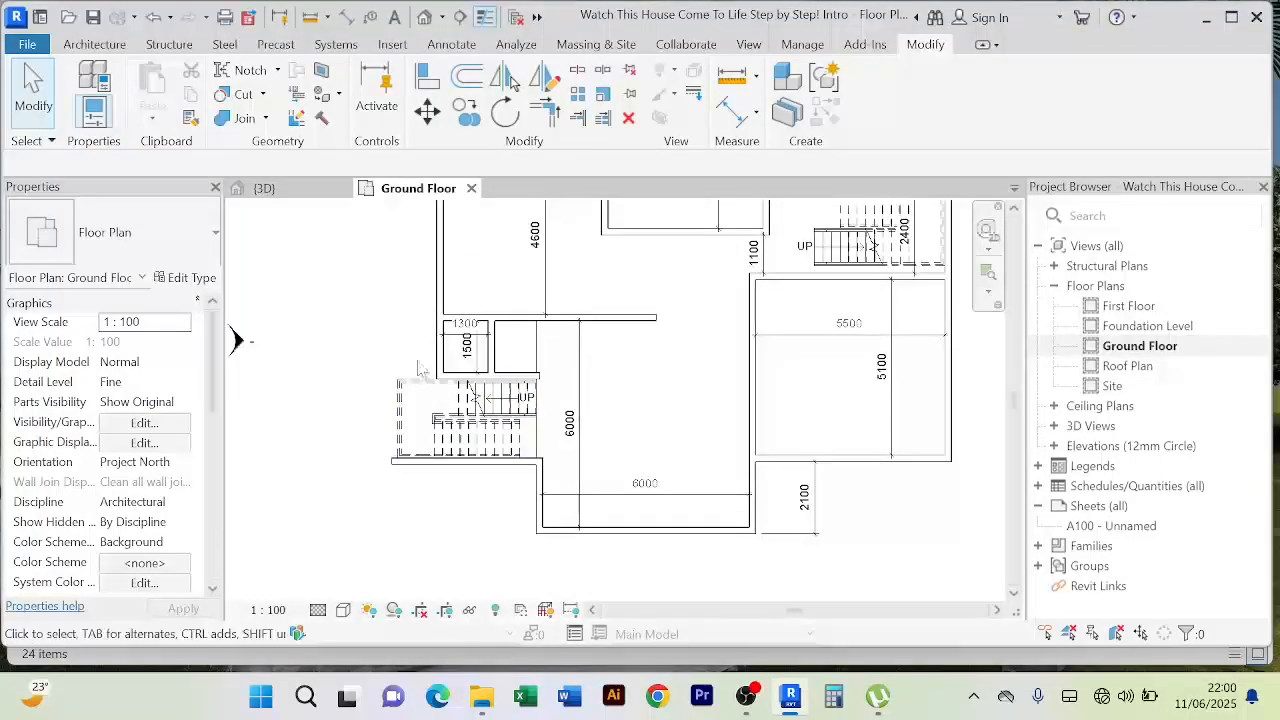
pyautogui.scroll(1, 420, 343)
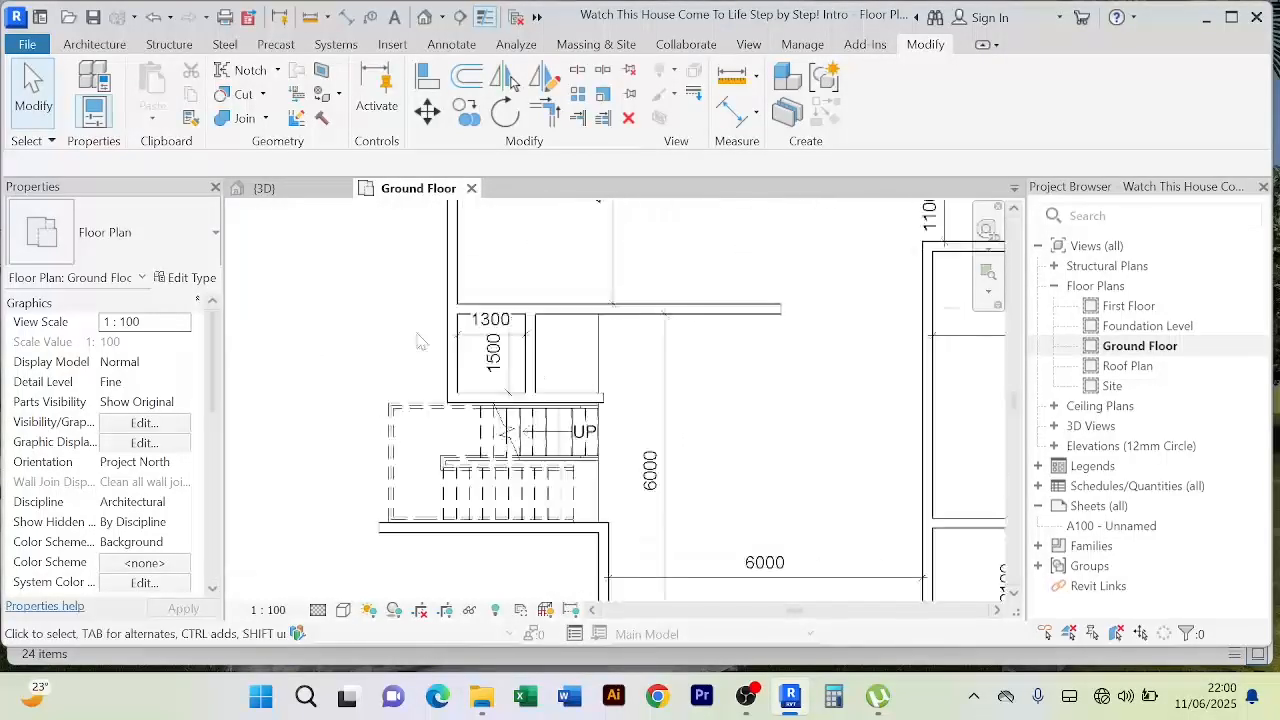
pyautogui.scroll(-3, 420, 345)
pyautogui.scroll(-1, 420, 477)
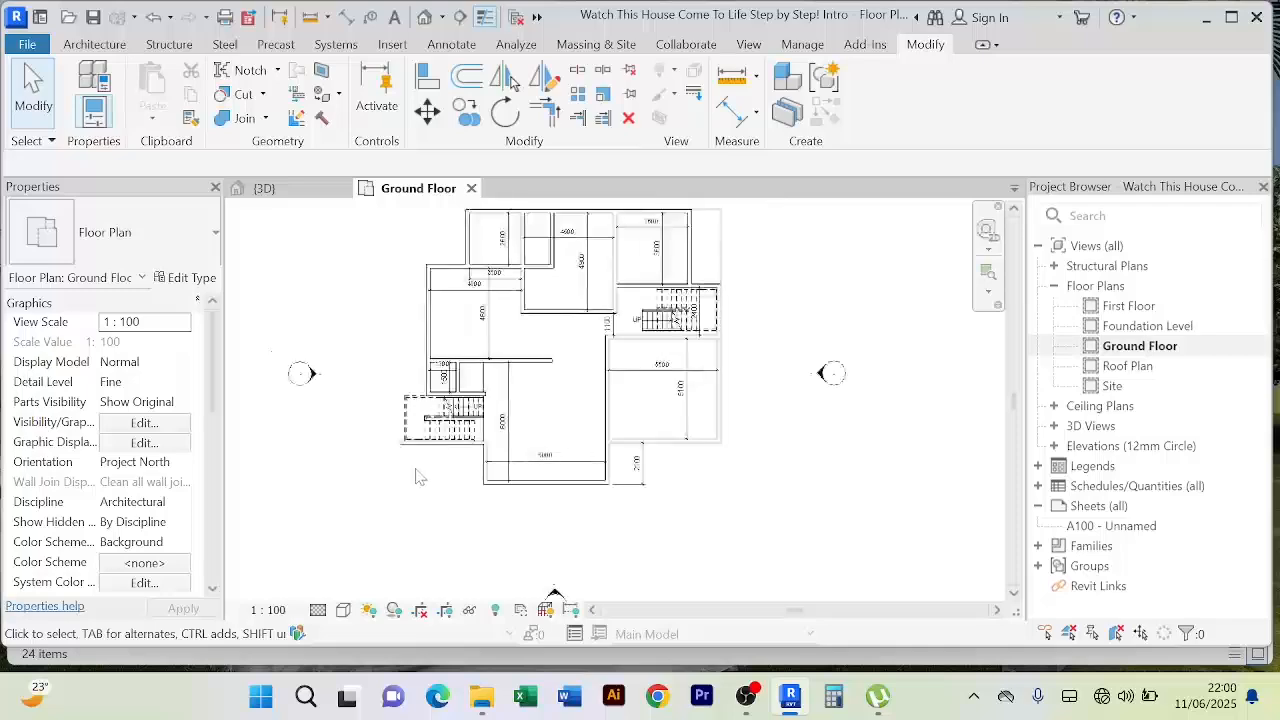
pyautogui.scroll(3, 500, 387)
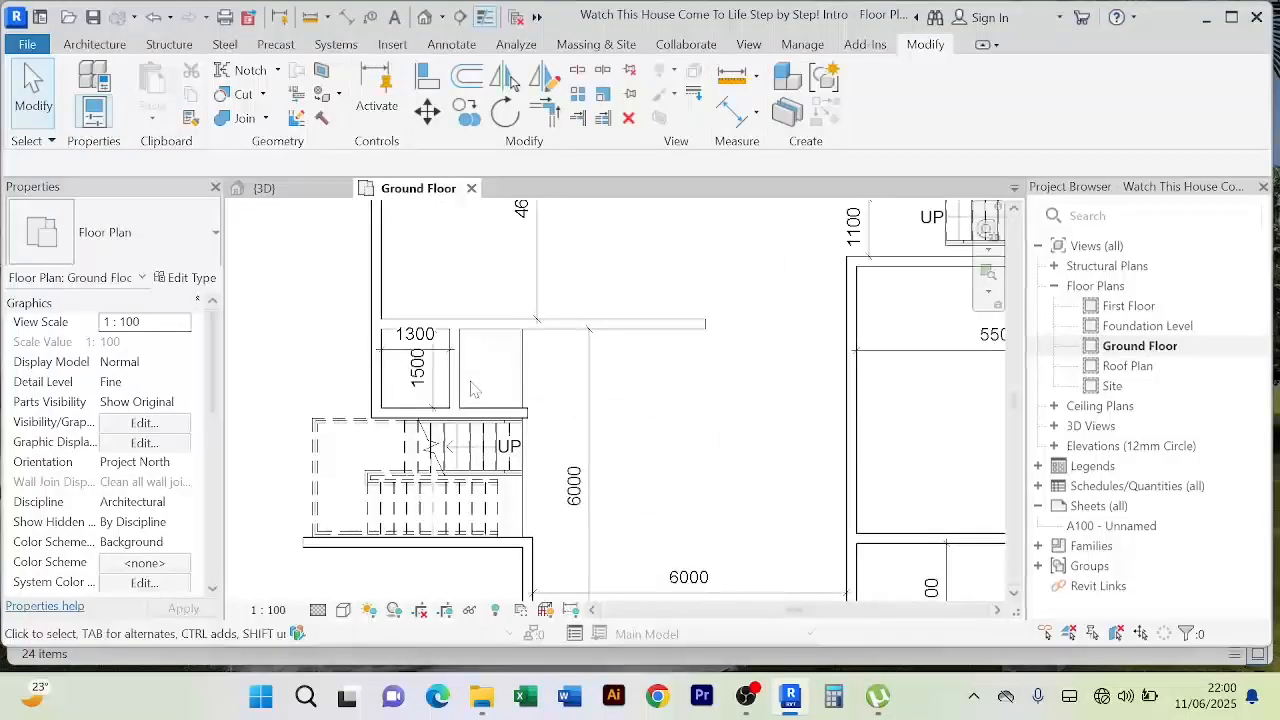
pyautogui.scroll(-2, 474, 389)
pyautogui.moveTo(385, 385); pyautogui.dragTo(433, 379, button='middle')
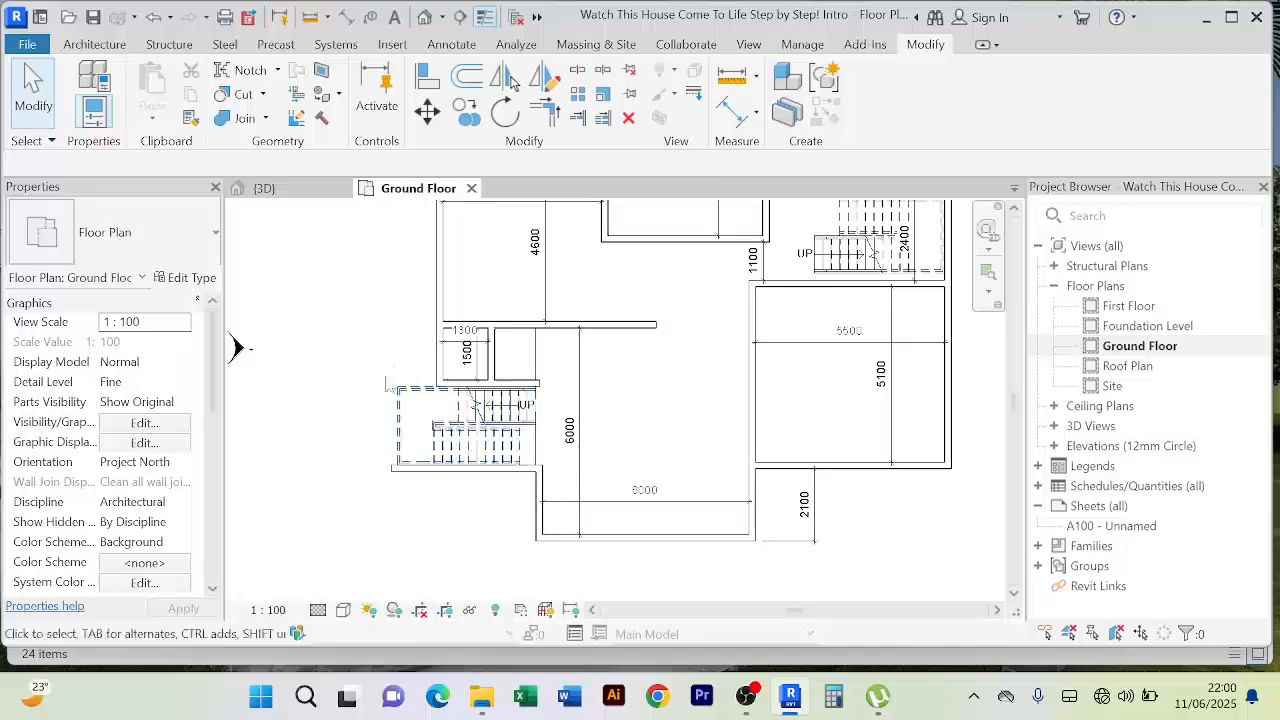
pyautogui.scroll(-2, 386, 385)
pyautogui.scroll(2, 468, 475)
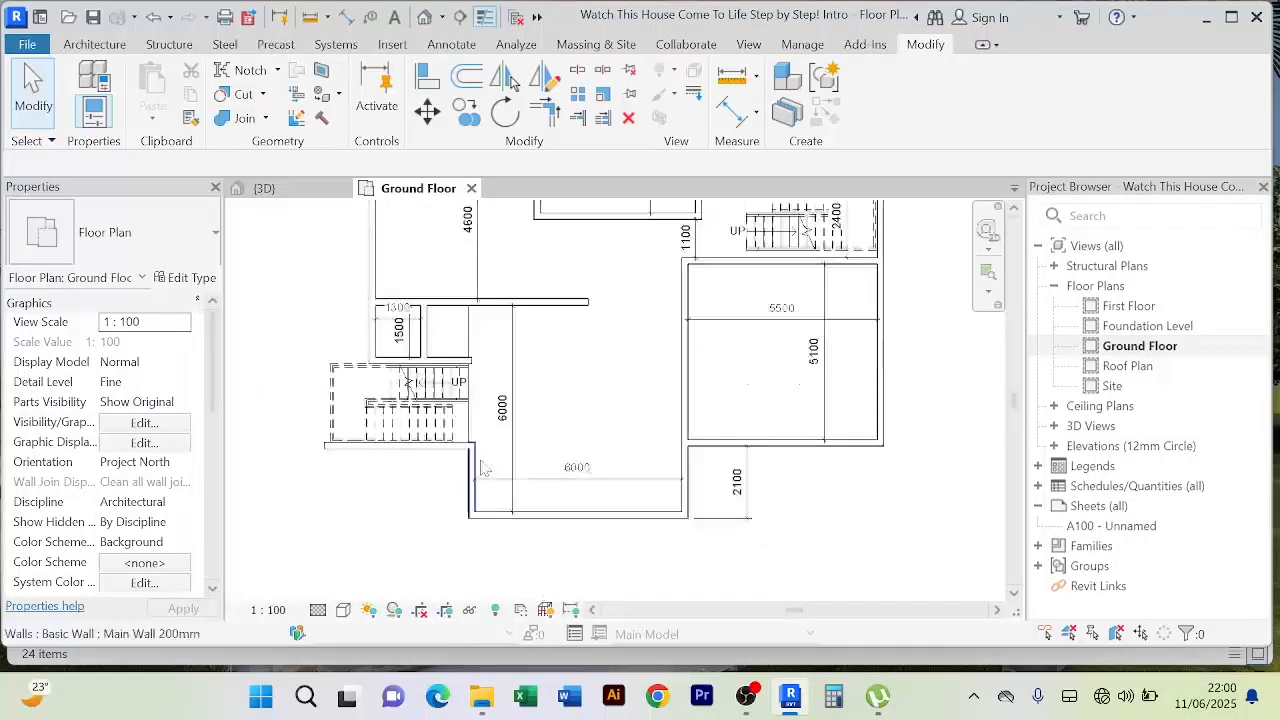
# Step: Trim the outer vertical wall beside the 1300 mm room and the horizontal wall below the second stair to a corner, and end trimming
pyautogui.click(375, 354)
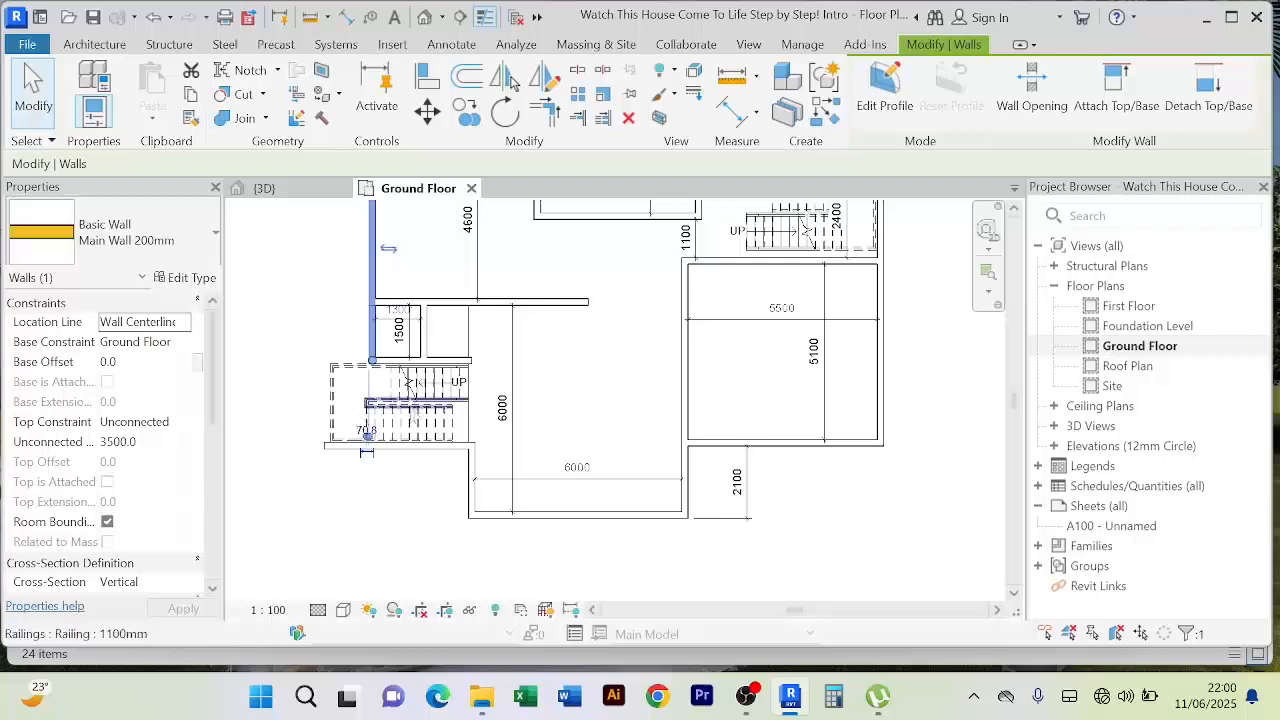
pyautogui.scroll(2, 378, 362)
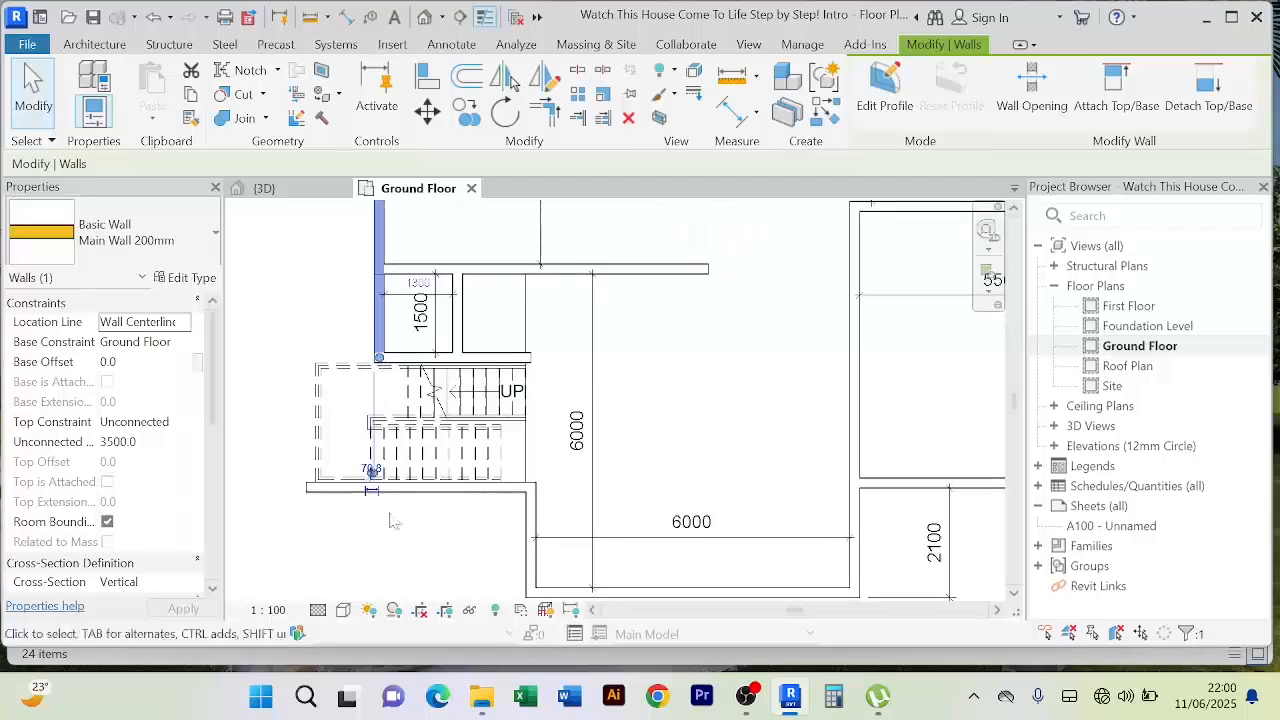
pyautogui.click(544, 111)
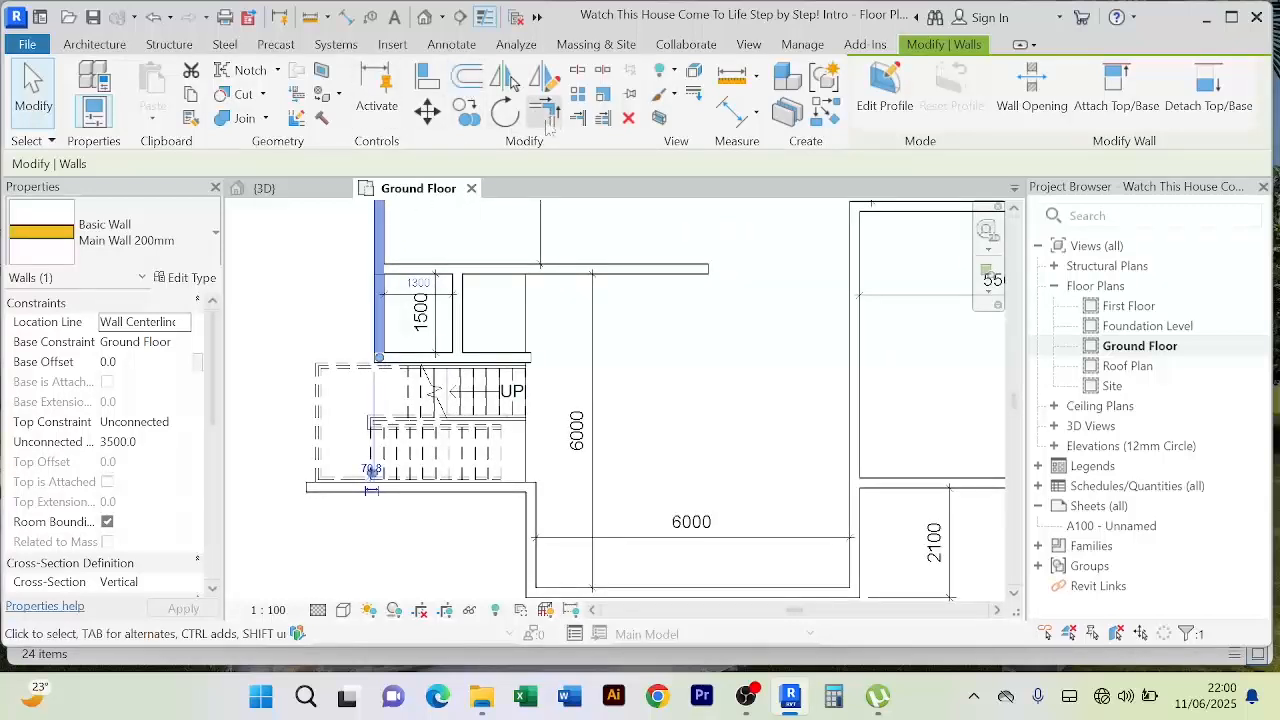
pyautogui.click(380, 340)
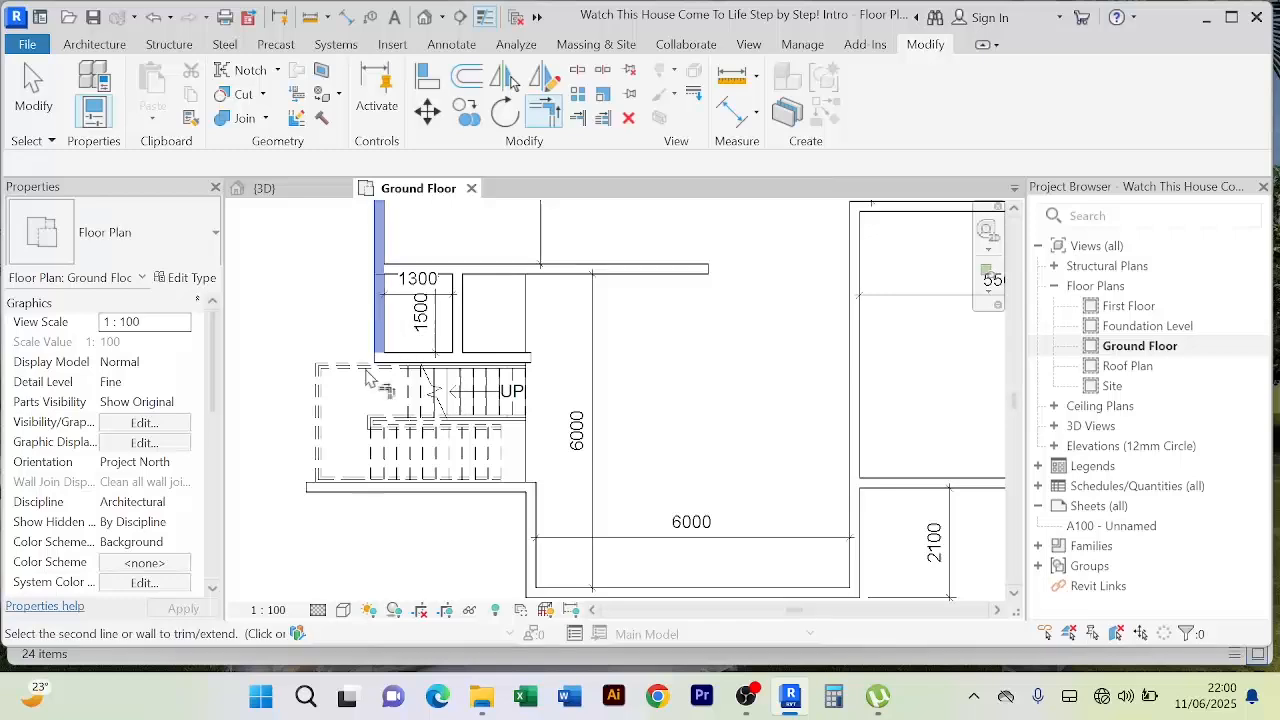
pyautogui.click(382, 491)
pyautogui.rightClick(320, 290)
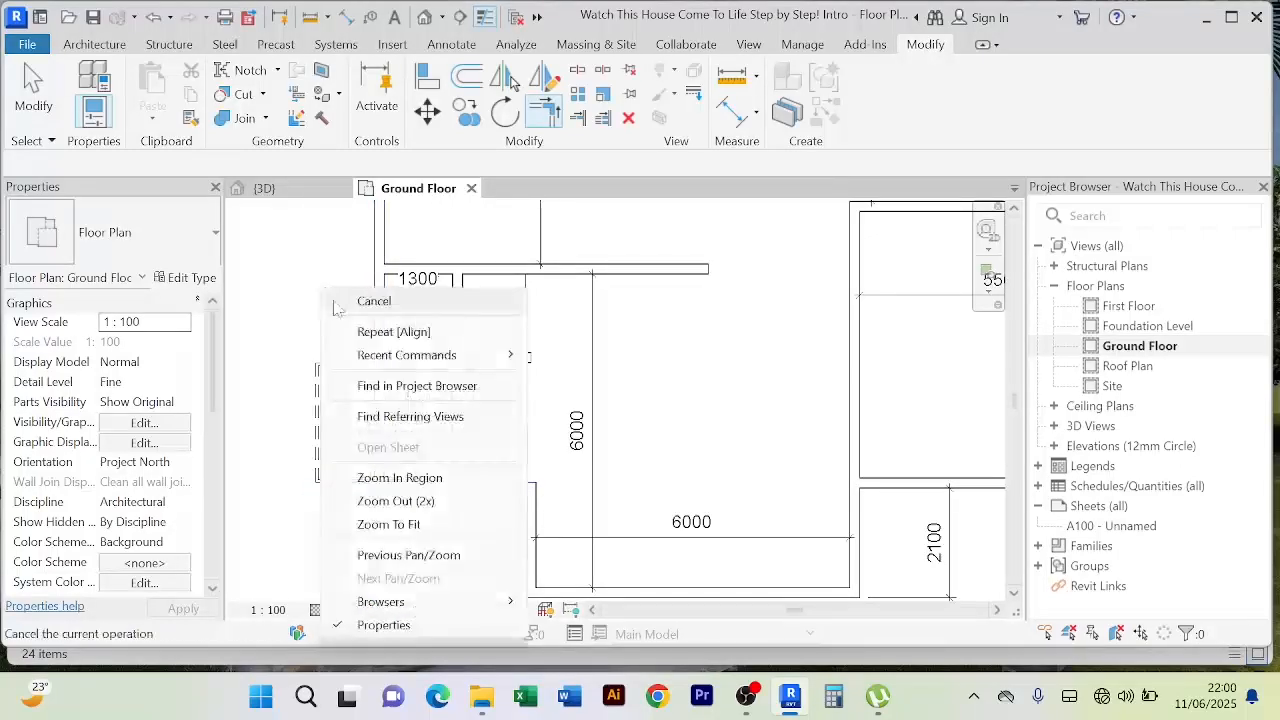
pyautogui.click(340, 296)
pyautogui.rightClick(316, 270)
pyautogui.click(340, 284)
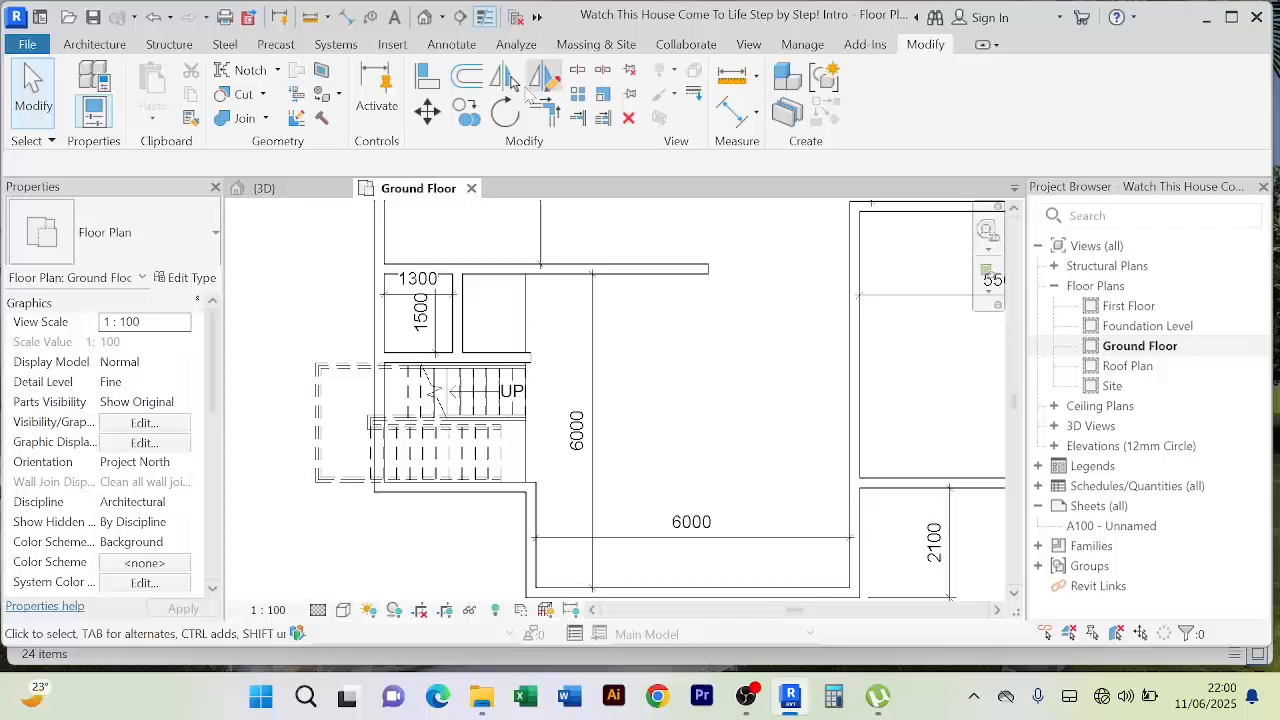
# Step: Align the second stair's landing edge with the inner face of the outer vertical wall, and end the alignment
pyautogui.click(426, 76)
pyautogui.scroll(3, 372, 345)
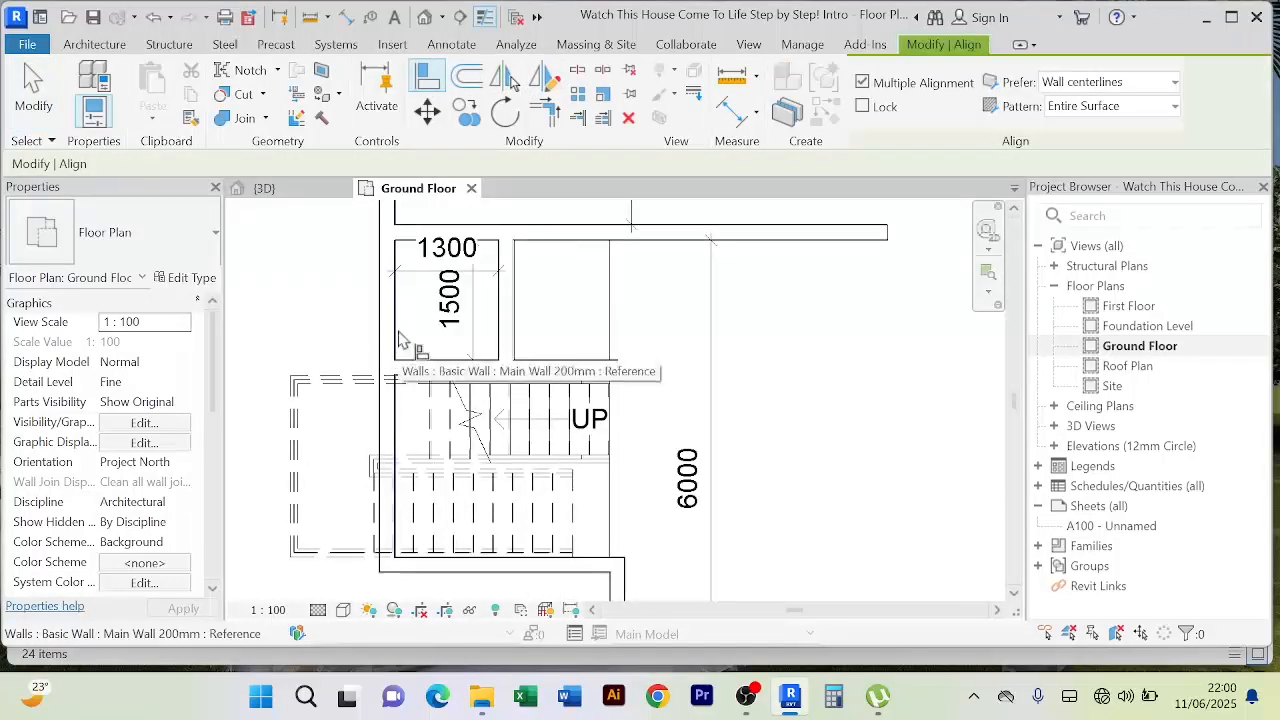
pyautogui.click(398, 337)
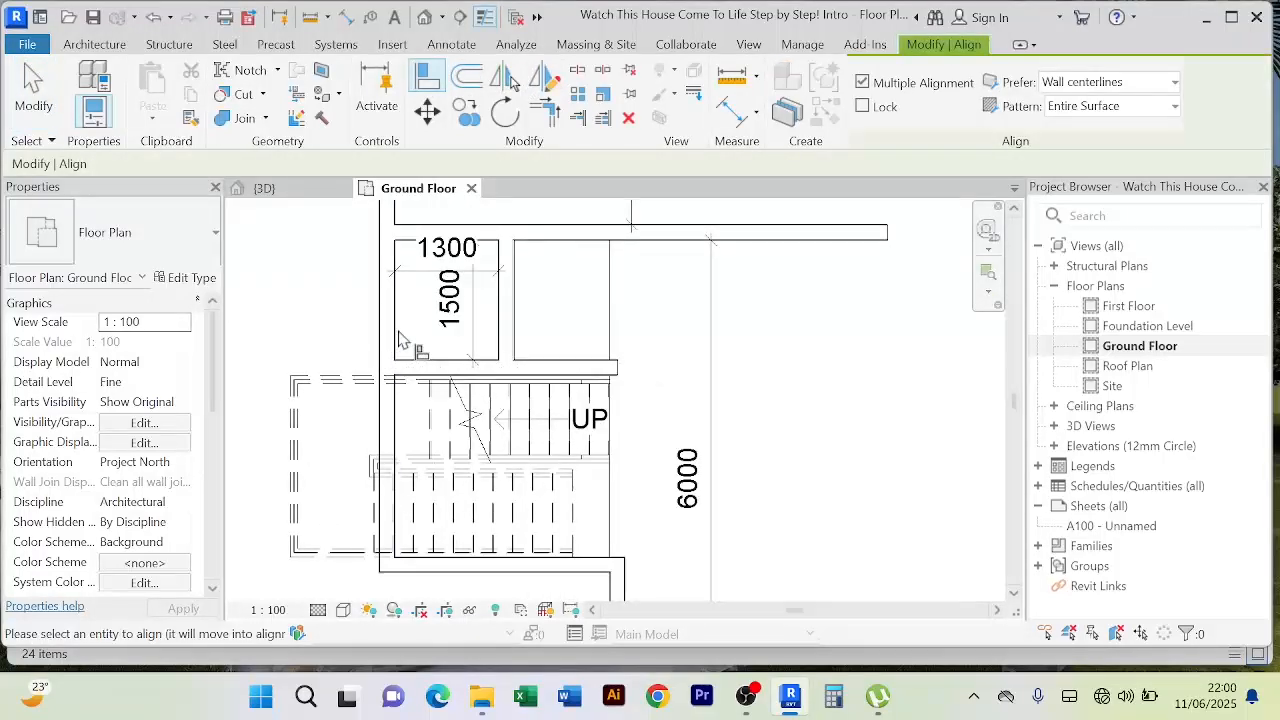
pyautogui.click(290, 438)
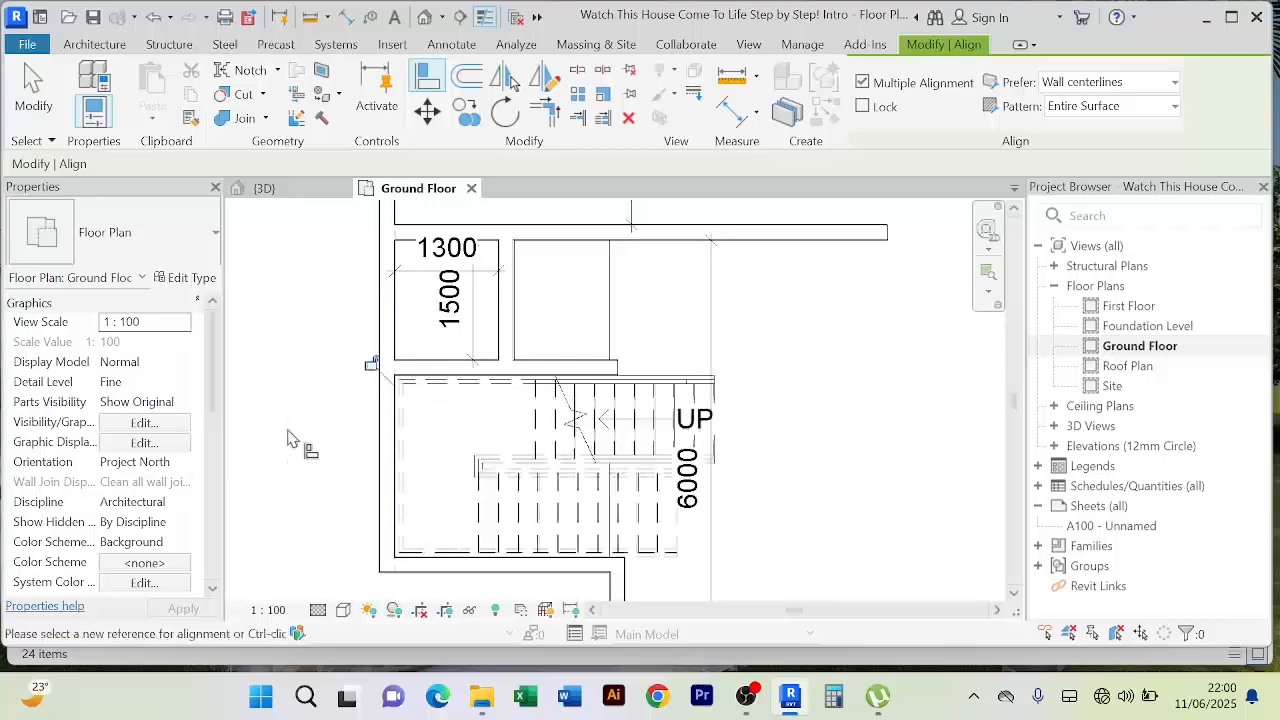
pyautogui.scroll(-3, 287, 442)
pyautogui.rightClick(552, 397)
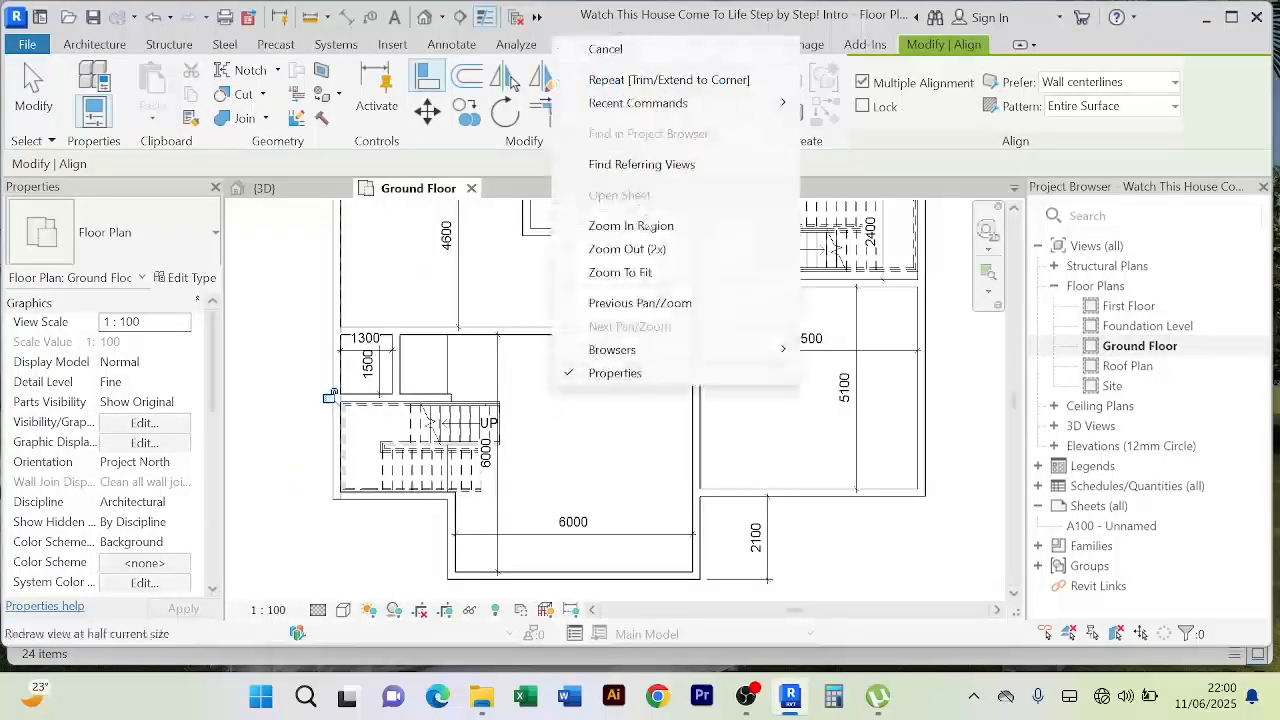
pyautogui.click(640, 47)
pyautogui.scroll(3, 531, 432)
pyautogui.scroll(-5, 531, 432)
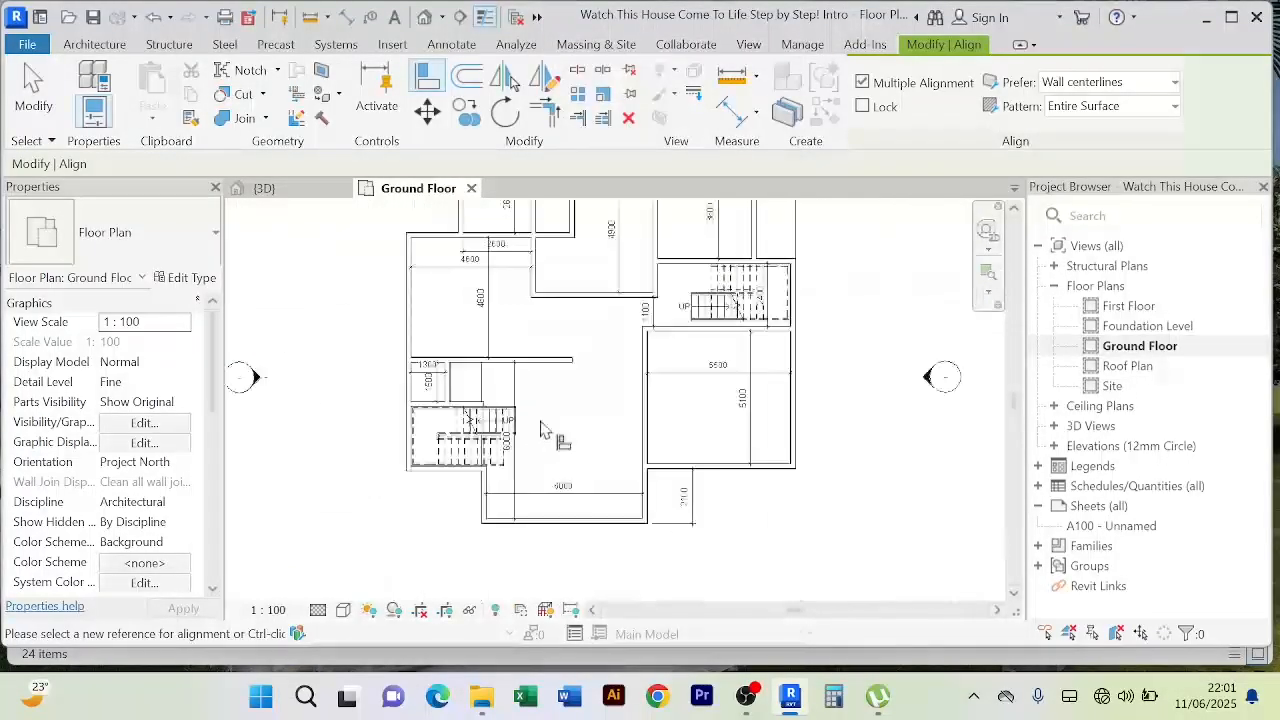
pyautogui.rightClick(322, 283)
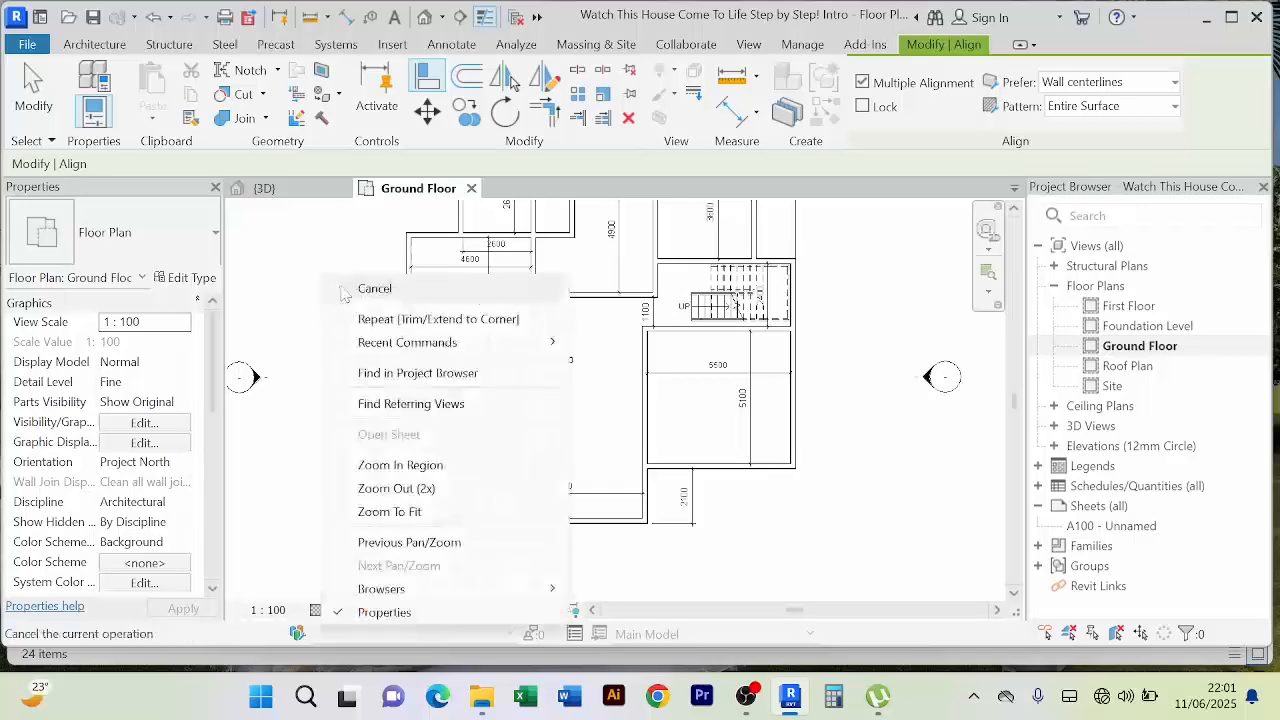
pyautogui.click(366, 287)
pyautogui.rightClick(322, 283)
pyautogui.click(366, 287)
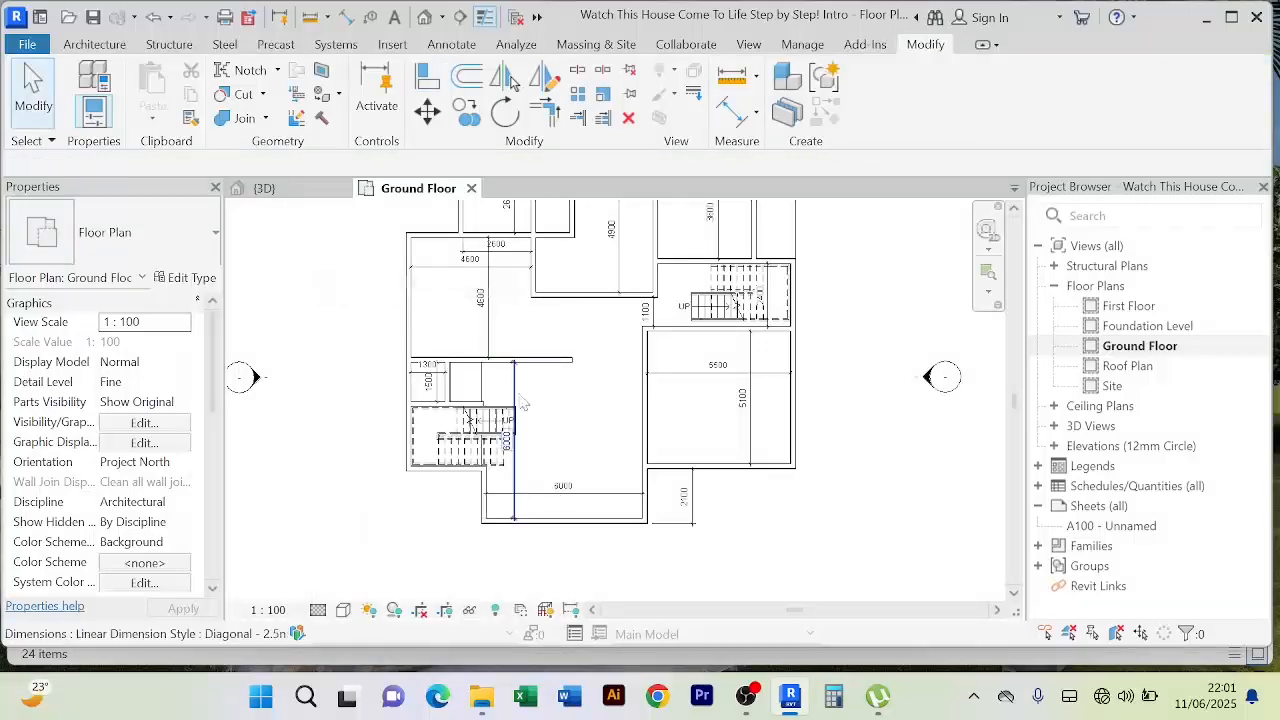
# Step: Shift the vertical 6000 mm dimension horizontally away from the second stair, into the open area of the 6000 mm room
pyautogui.click(521, 403)
pyautogui.press('Right')
pyautogui.press('Right')
pyautogui.press('Right')
pyautogui.press('Right')
pyautogui.press('Right')
pyautogui.press('Right')
pyautogui.press('Right')
pyautogui.press('Right')
pyautogui.press('Right')
pyautogui.press('Right')
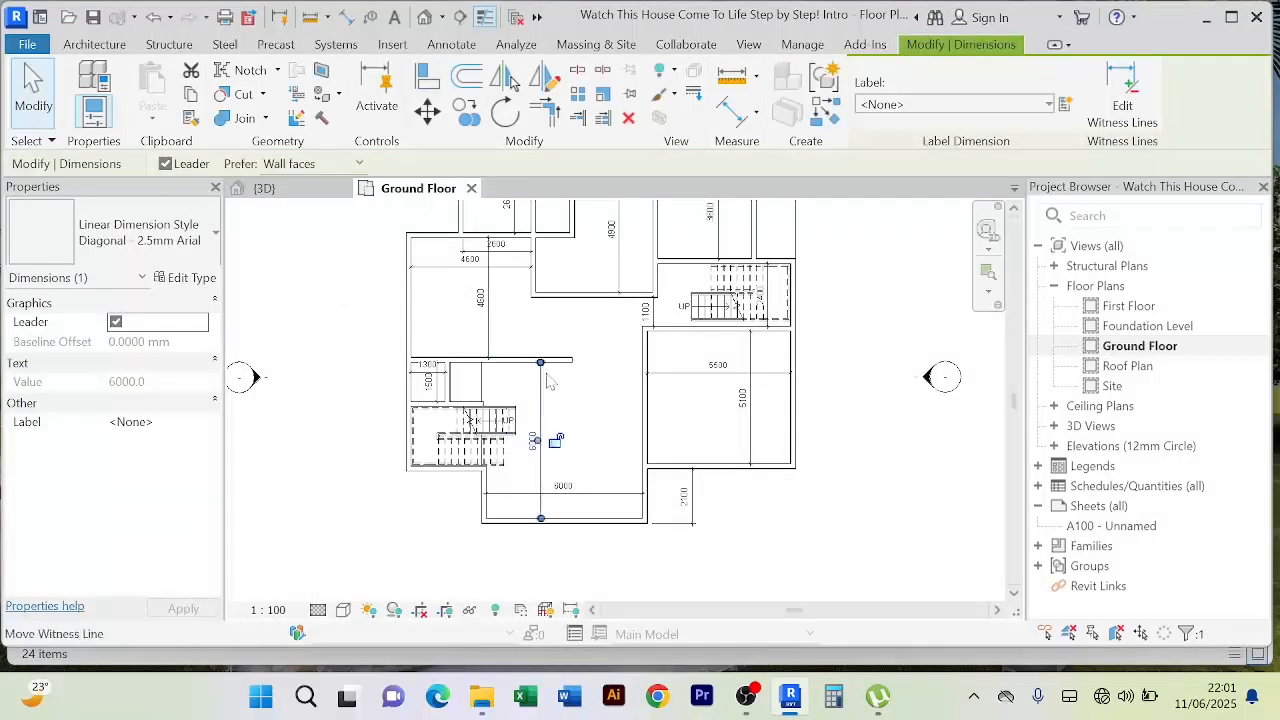
pyautogui.press('Right')
pyautogui.press('Right')
pyautogui.press('Right')
pyautogui.press('Right')
pyautogui.press('Right')
pyautogui.press('Right')
pyautogui.press('Right')
pyautogui.press('Right')
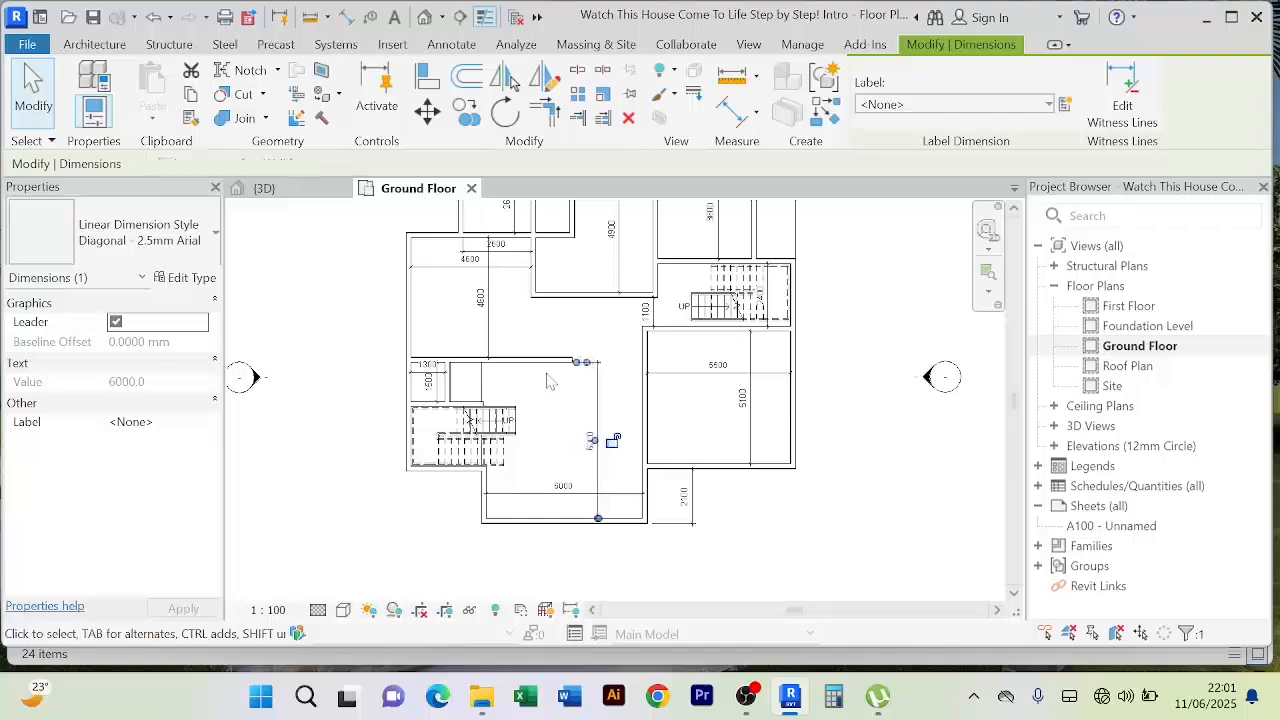
pyautogui.click(388, 445)
# Step: Examine the second stair's position inside its walls and check its level and riser properties
pyautogui.scroll(3, 543, 432)
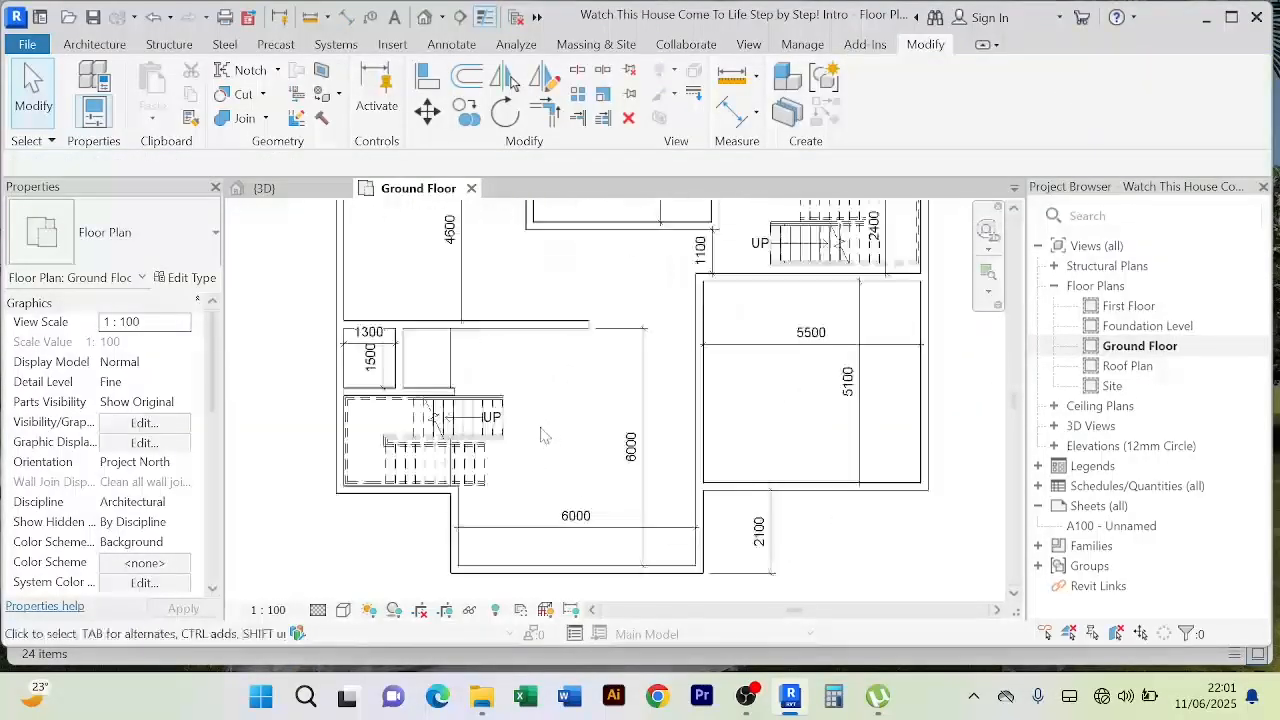
pyautogui.scroll(-4, 543, 432)
pyautogui.moveTo(547, 435); pyautogui.dragTo(514, 378, button='middle')
pyautogui.scroll(5, 514, 378)
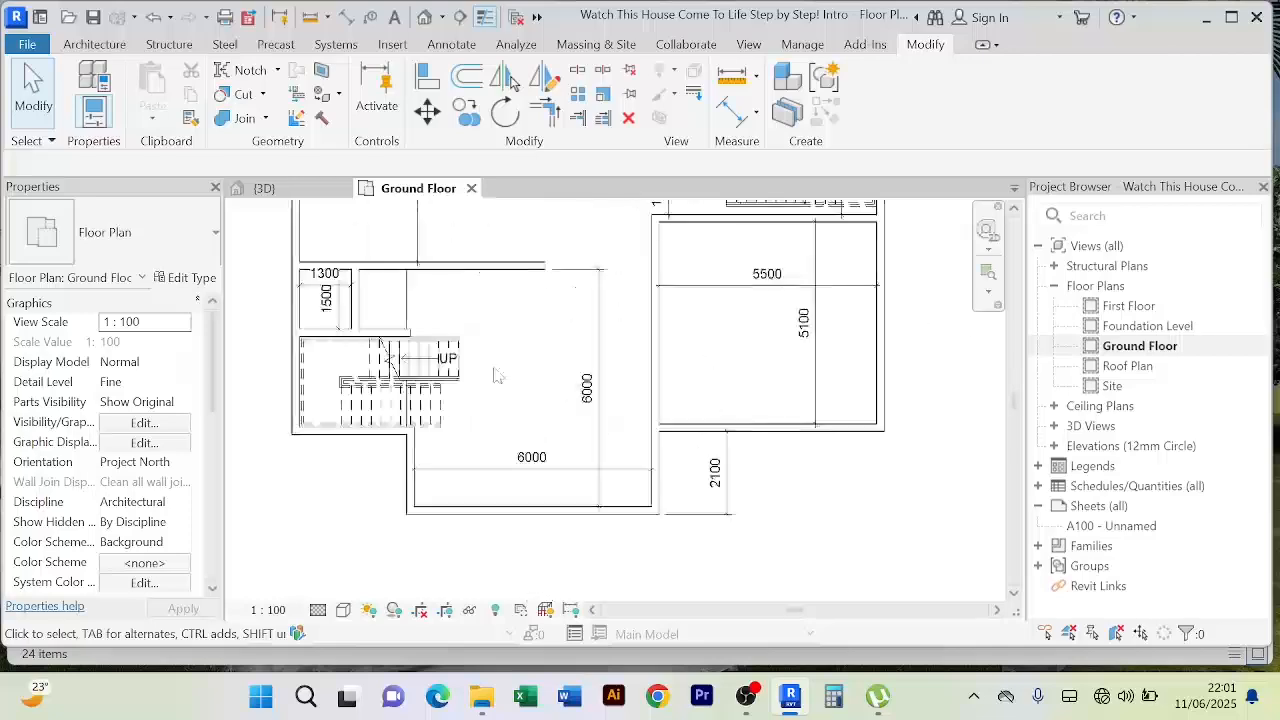
pyautogui.scroll(-5, 476, 331)
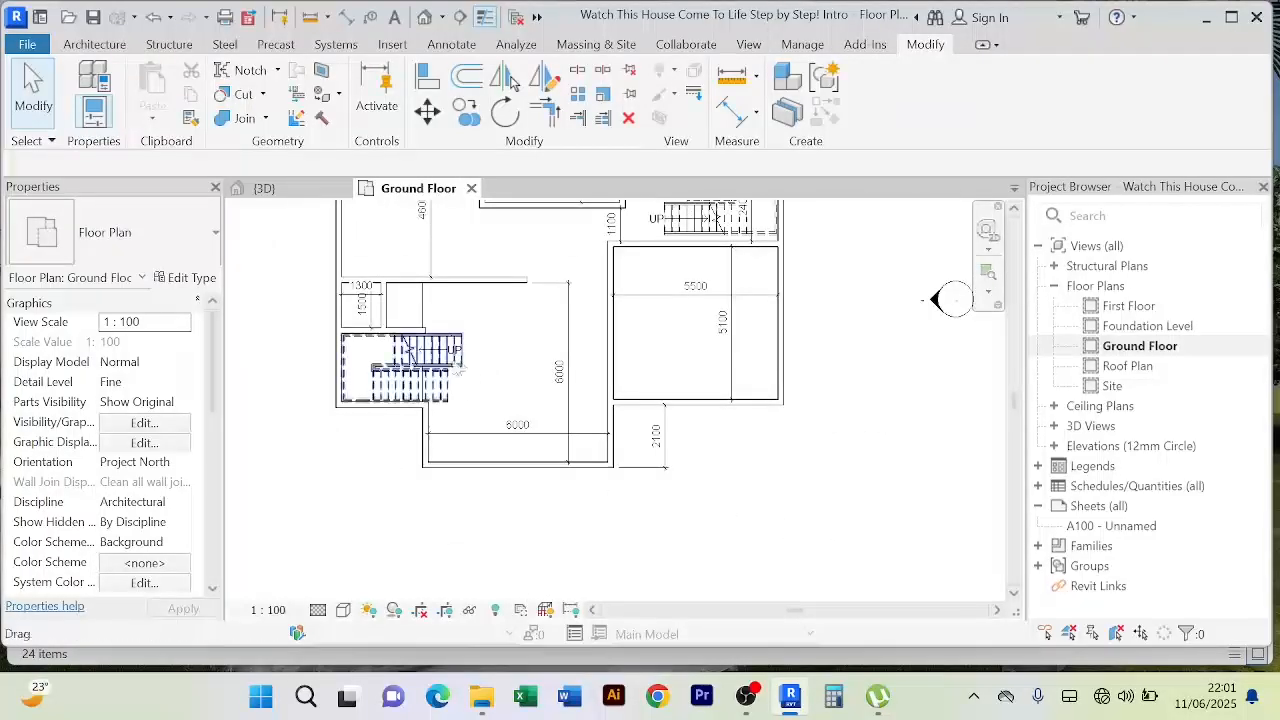
pyautogui.scroll(3, 378, 366)
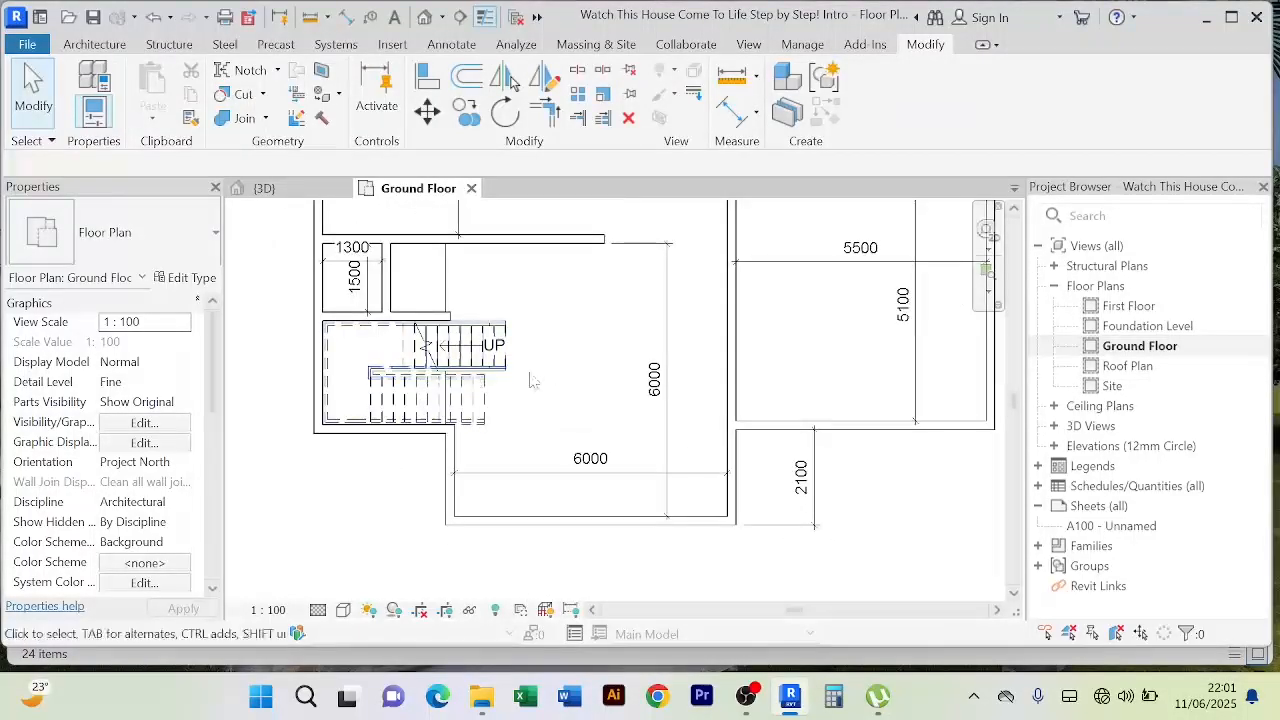
pyautogui.scroll(-2, 480, 385)
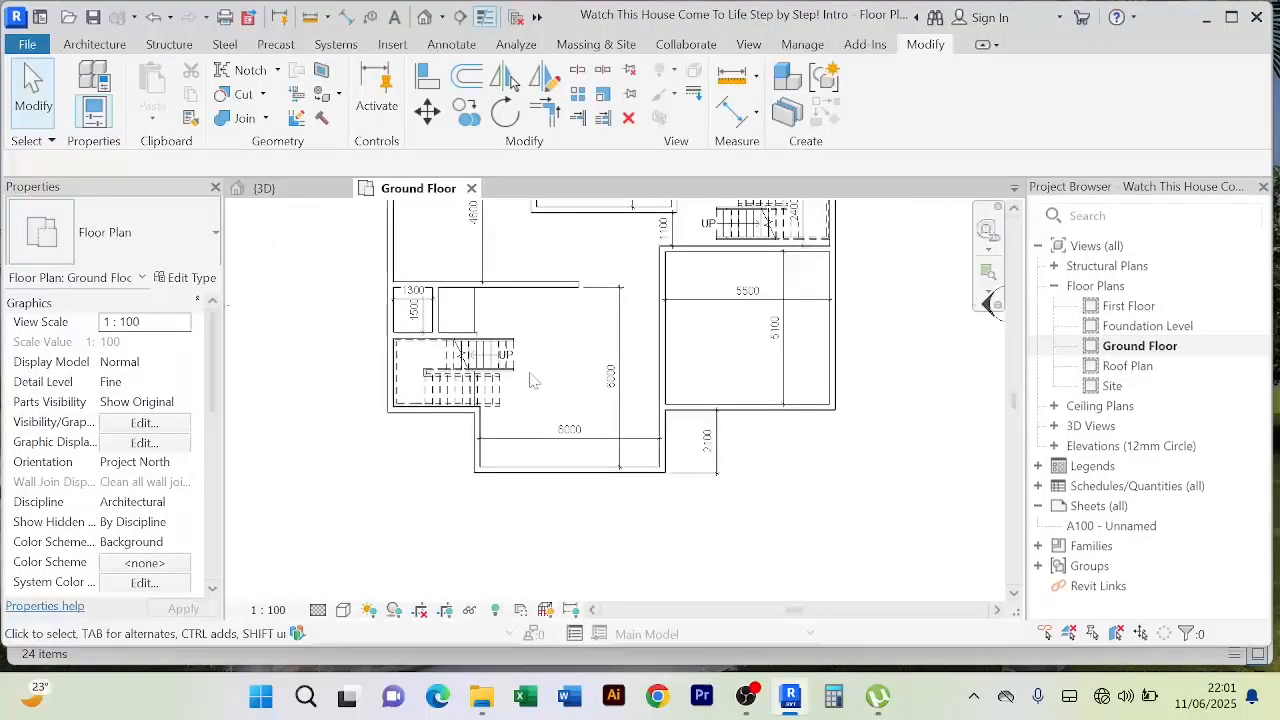
pyautogui.click(437, 383)
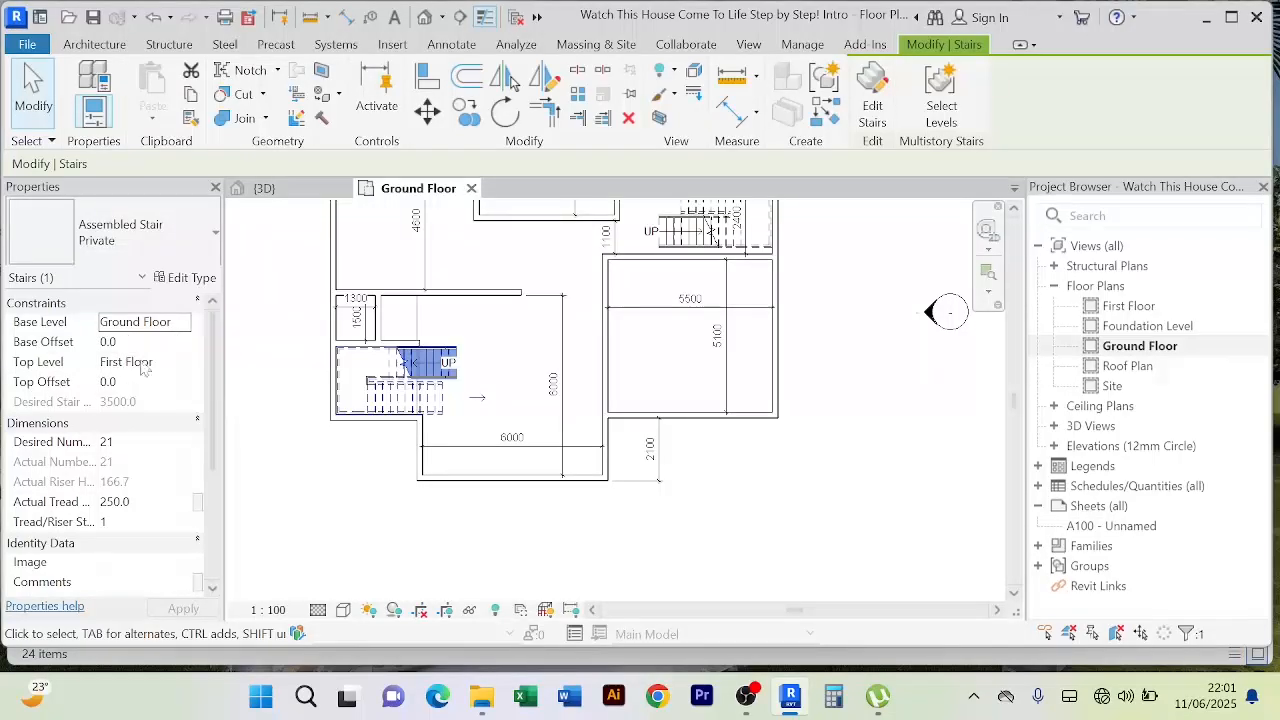
pyautogui.click(377, 498)
pyautogui.scroll(2, 487, 400)
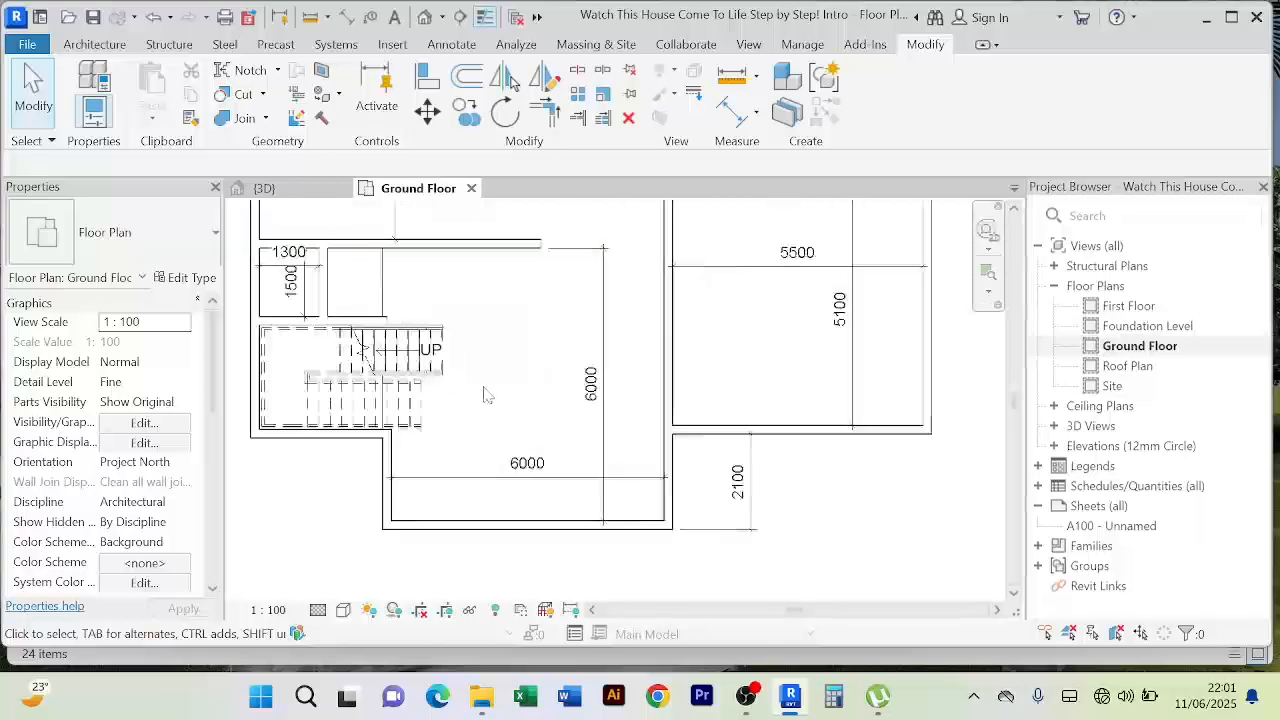
# Step: Delete the original stair in the 2400 mm space above the 5500 by 5100 mm room
pyautogui.scroll(-2, 490, 392)
pyautogui.scroll(-2, 688, 408)
pyautogui.moveTo(800, 411); pyautogui.dragTo(729, 432, button='middle')
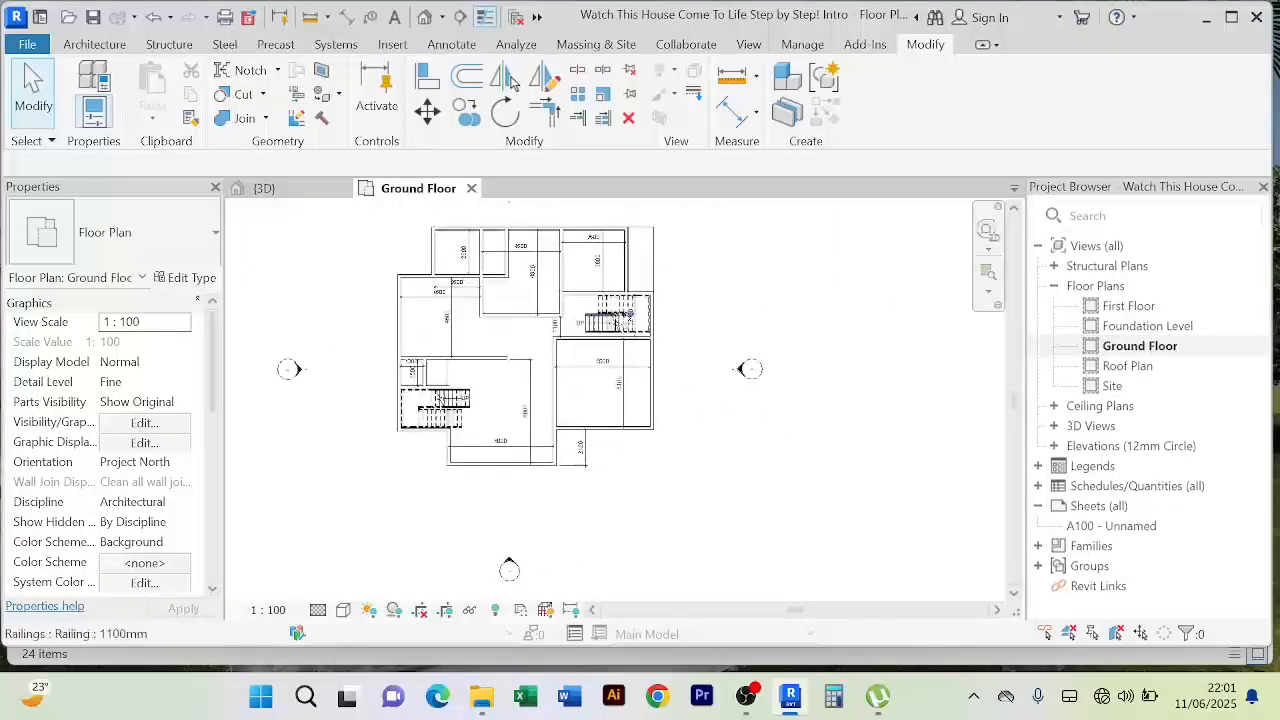
pyautogui.scroll(5, 623, 320)
pyautogui.scroll(-3, 623, 320)
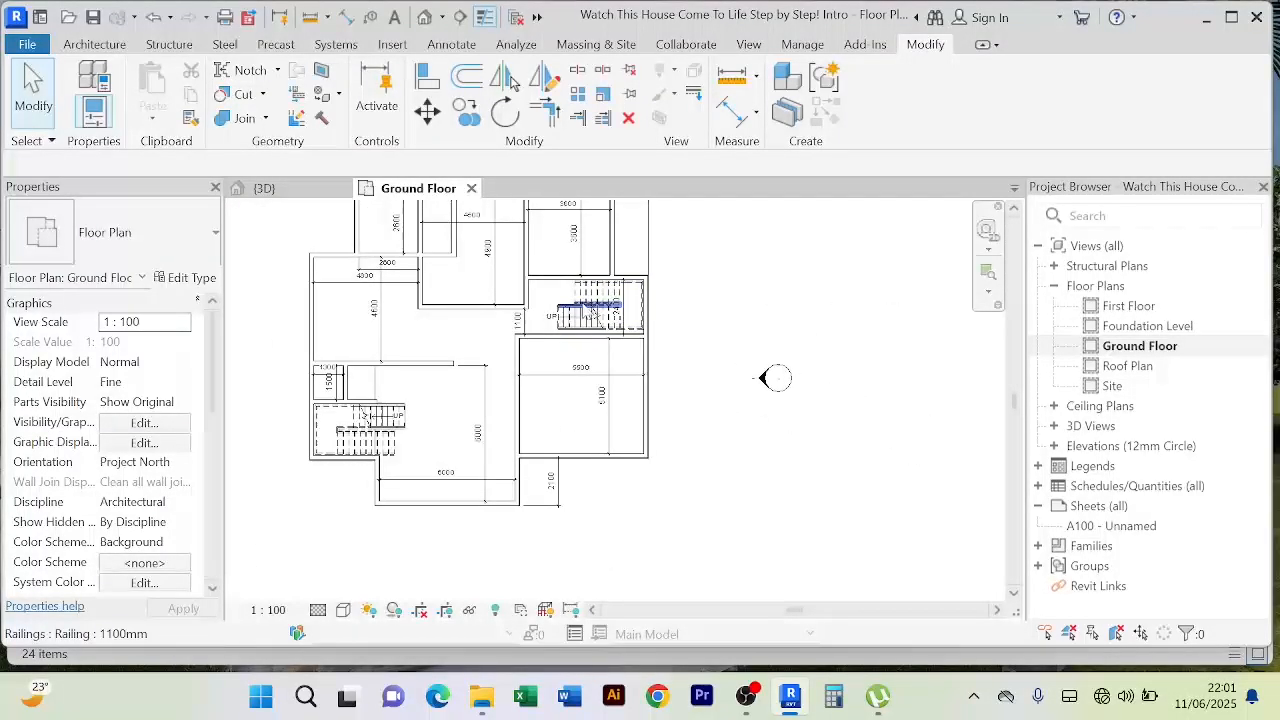
pyautogui.click(597, 298)
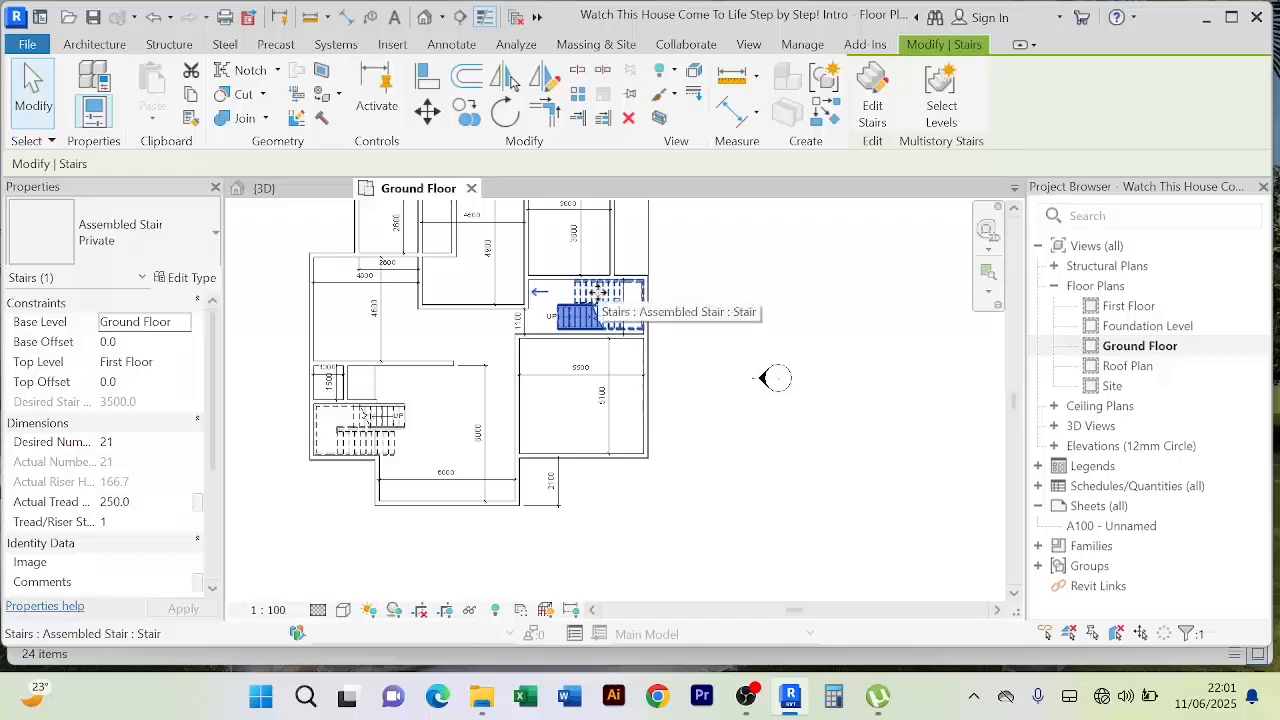
pyautogui.press('Delete')
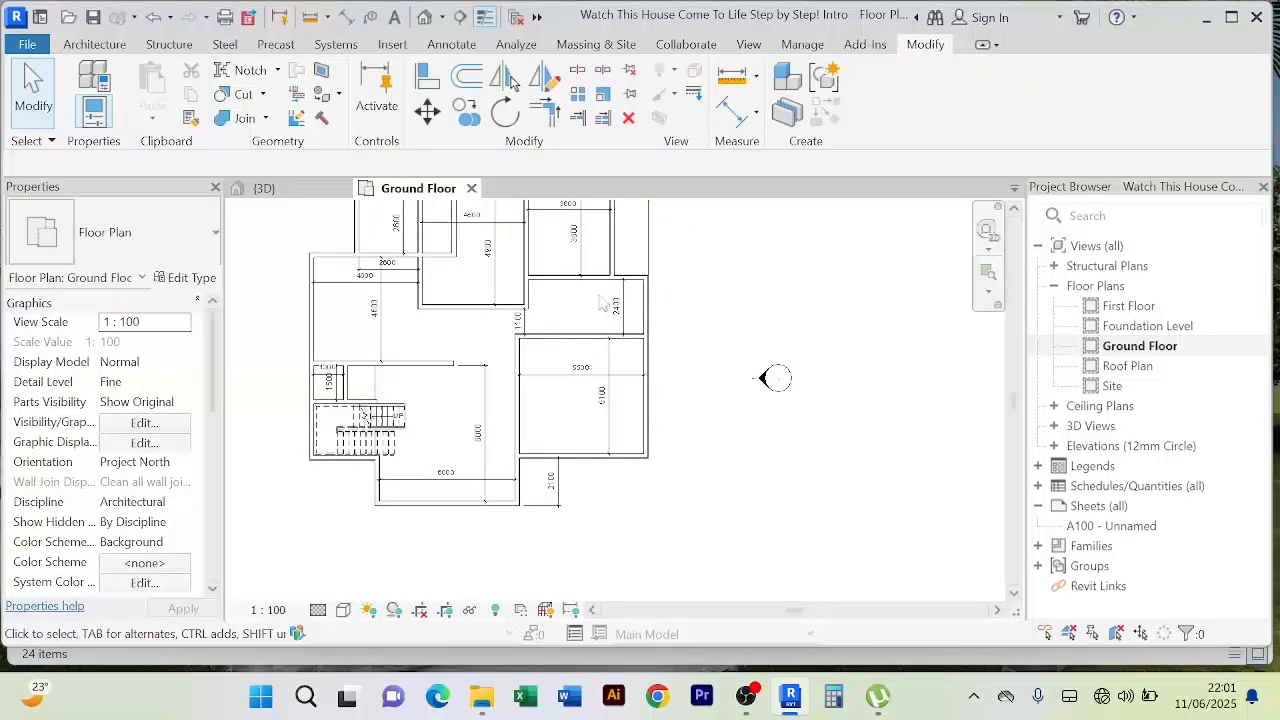
pyautogui.scroll(3, 604, 304)
pyautogui.scroll(-3, 624, 308)
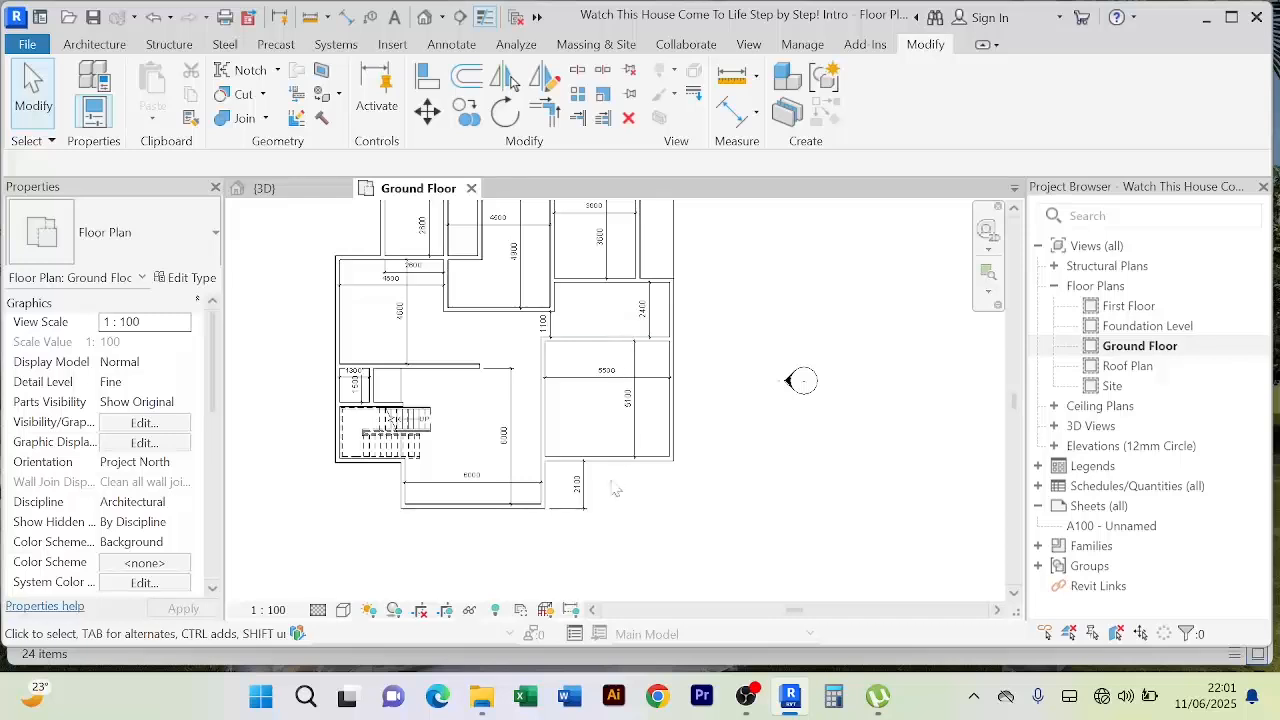
pyautogui.scroll(2, 620, 470)
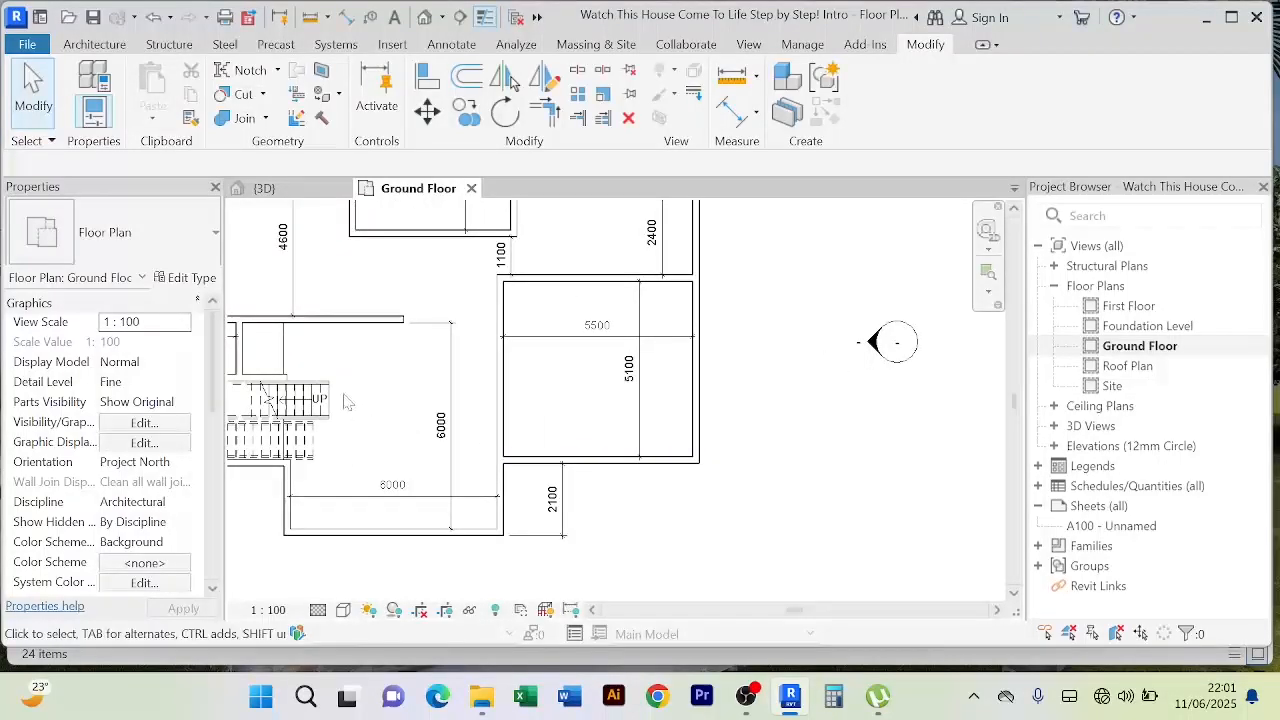
# Step: Examine the overall ground-floor layout and the space left above the 5500 by 5100 mm room
pyautogui.scroll(-2, 345, 402)
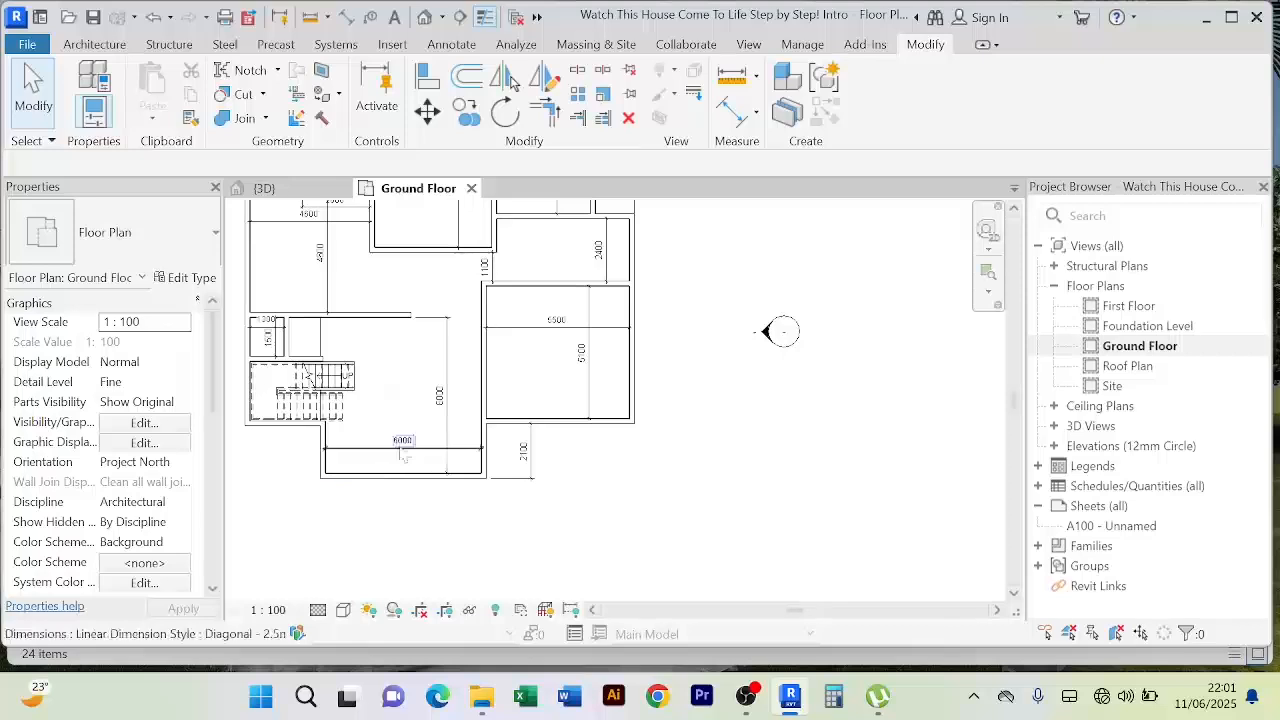
pyautogui.scroll(3, 395, 460)
pyautogui.scroll(-4, 405, 480)
pyautogui.scroll(3, 483, 402)
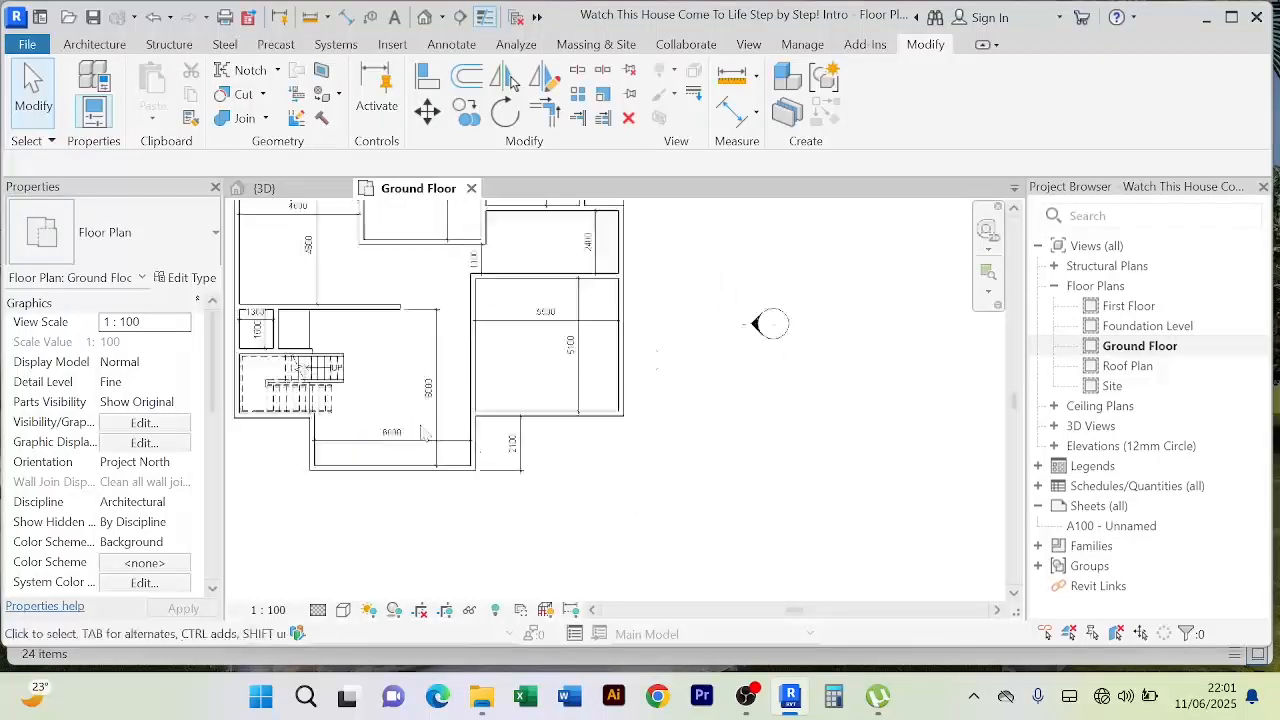
pyautogui.scroll(-2, 483, 402)
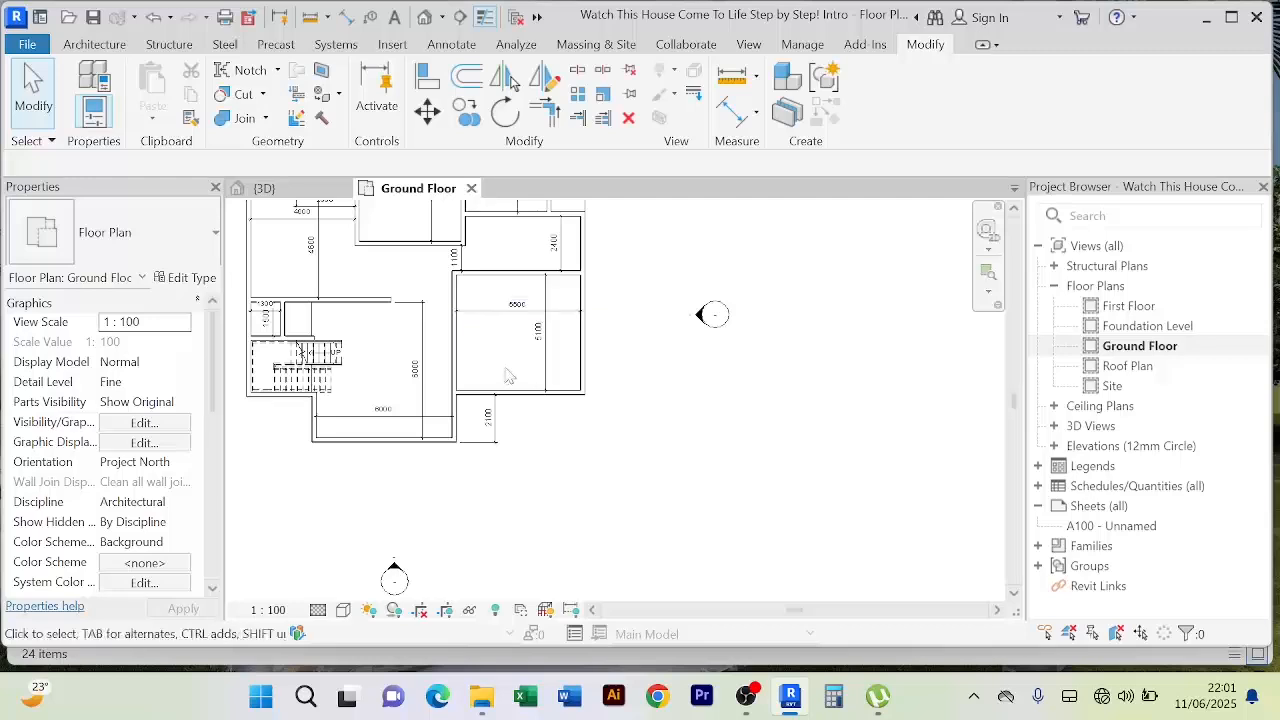
pyautogui.moveTo(509, 369); pyautogui.dragTo(509, 412, button='middle')
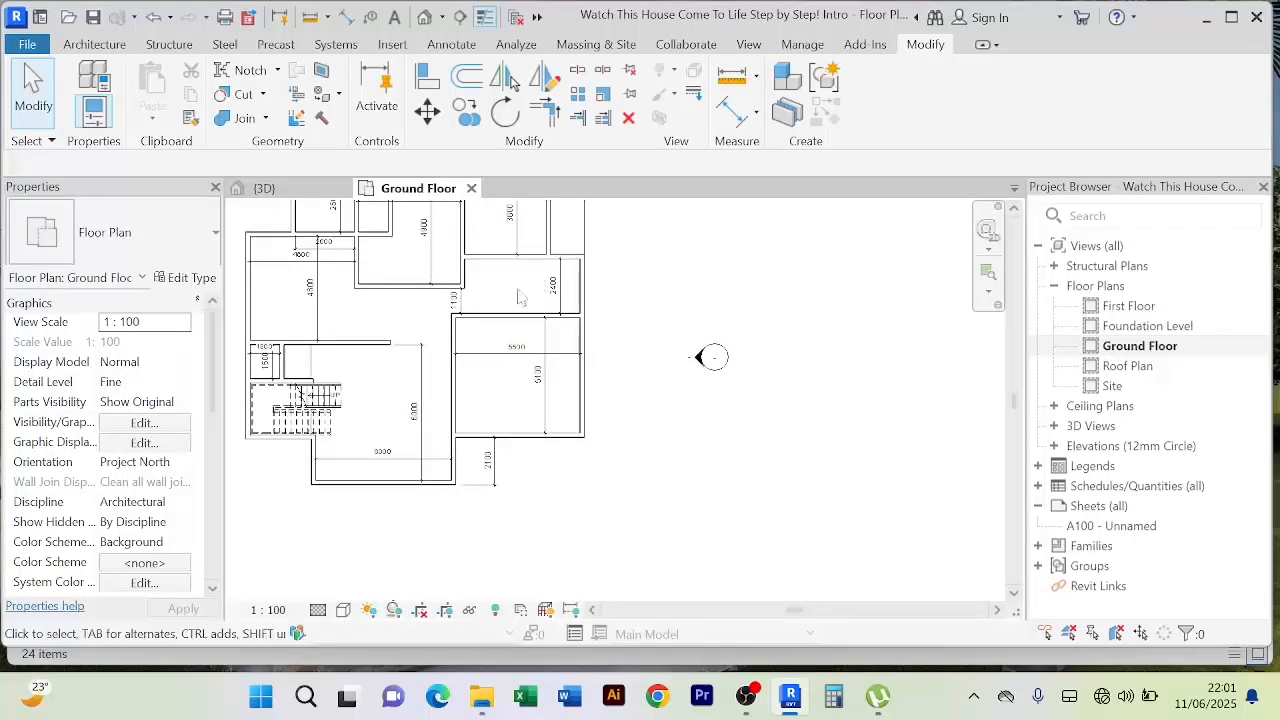
pyautogui.scroll(-3, 606, 326)
pyautogui.moveTo(606, 325); pyautogui.dragTo(538, 321, button='middle')
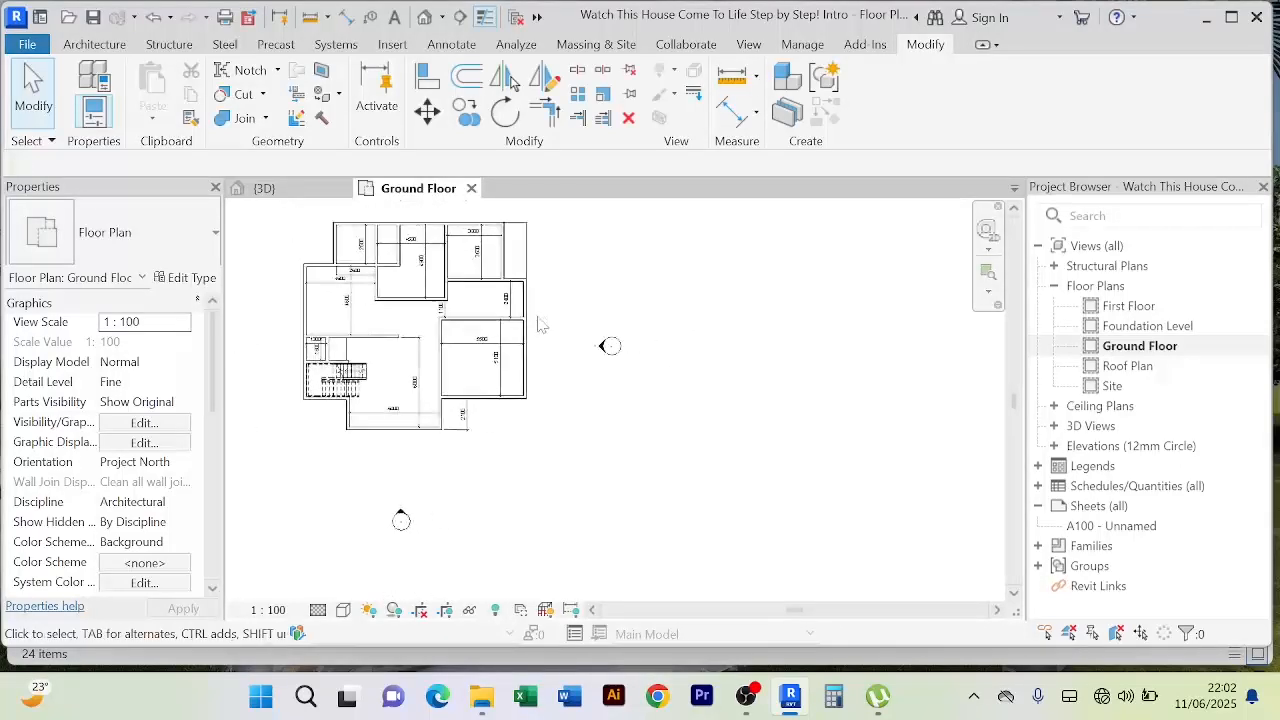
pyautogui.scroll(2, 538, 305)
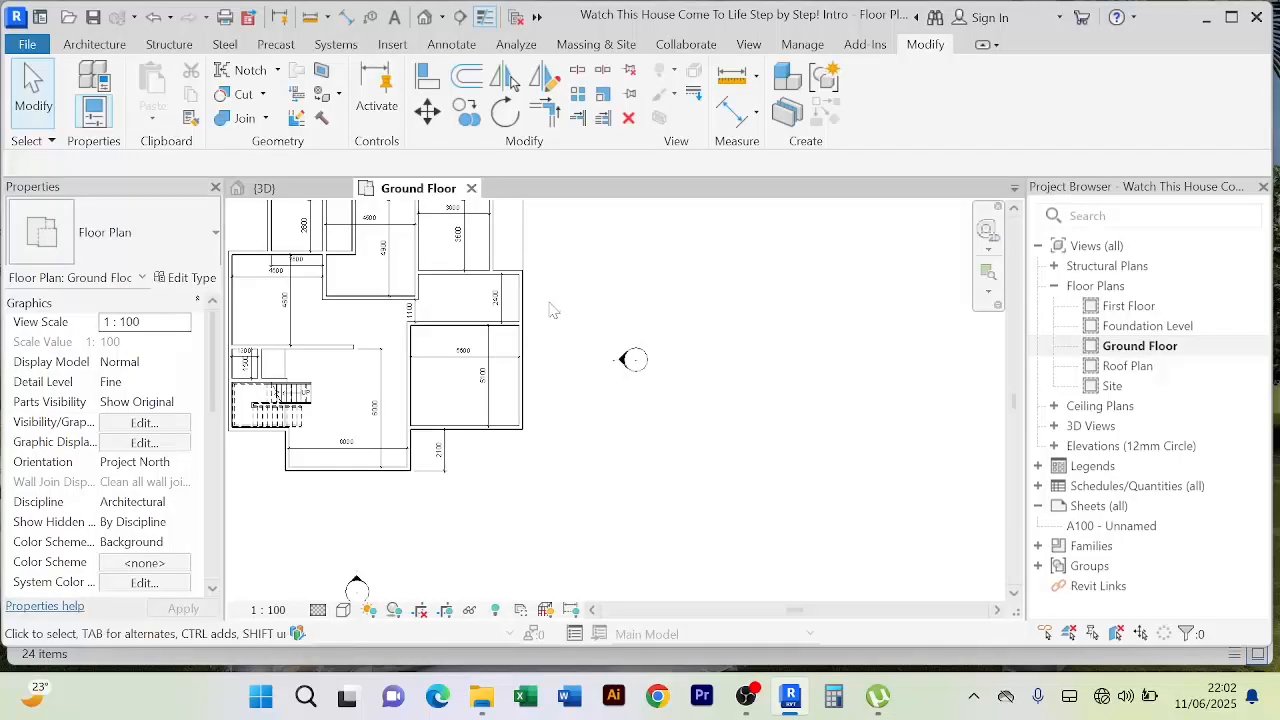
pyautogui.scroll(-3, 445, 282)
pyautogui.scroll(3, 465, 278)
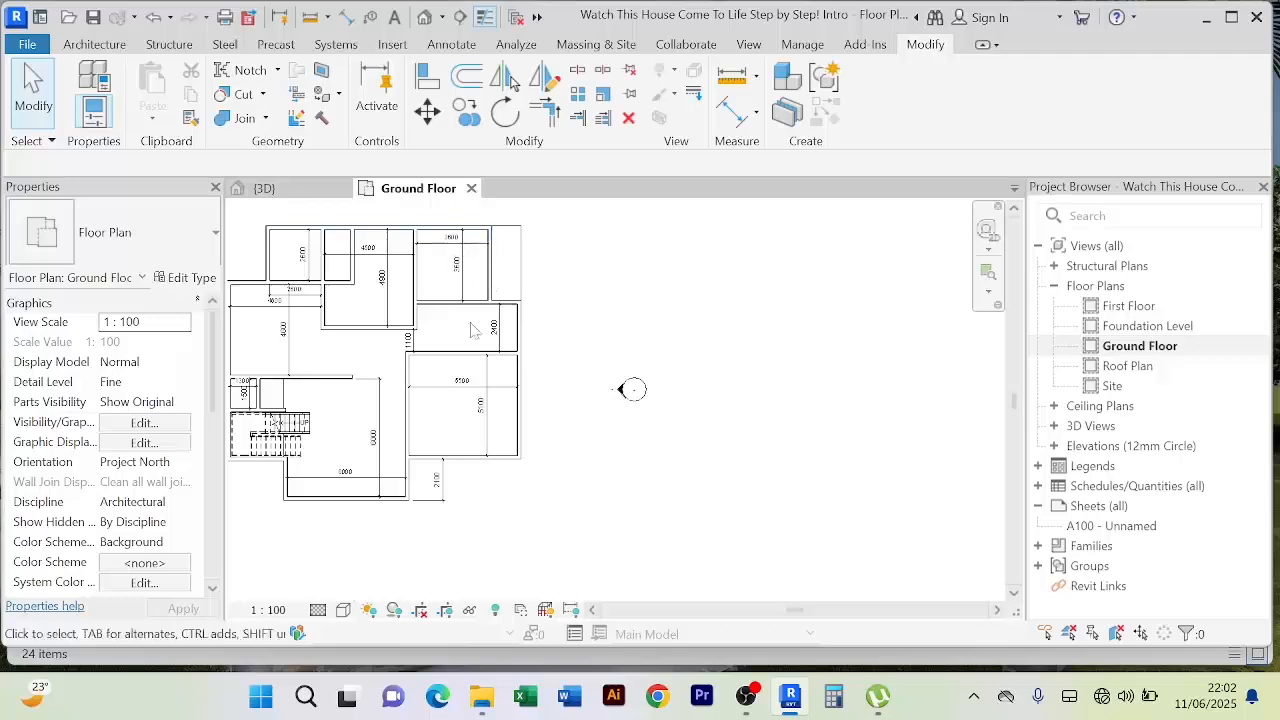
pyautogui.scroll(-2, 463, 326)
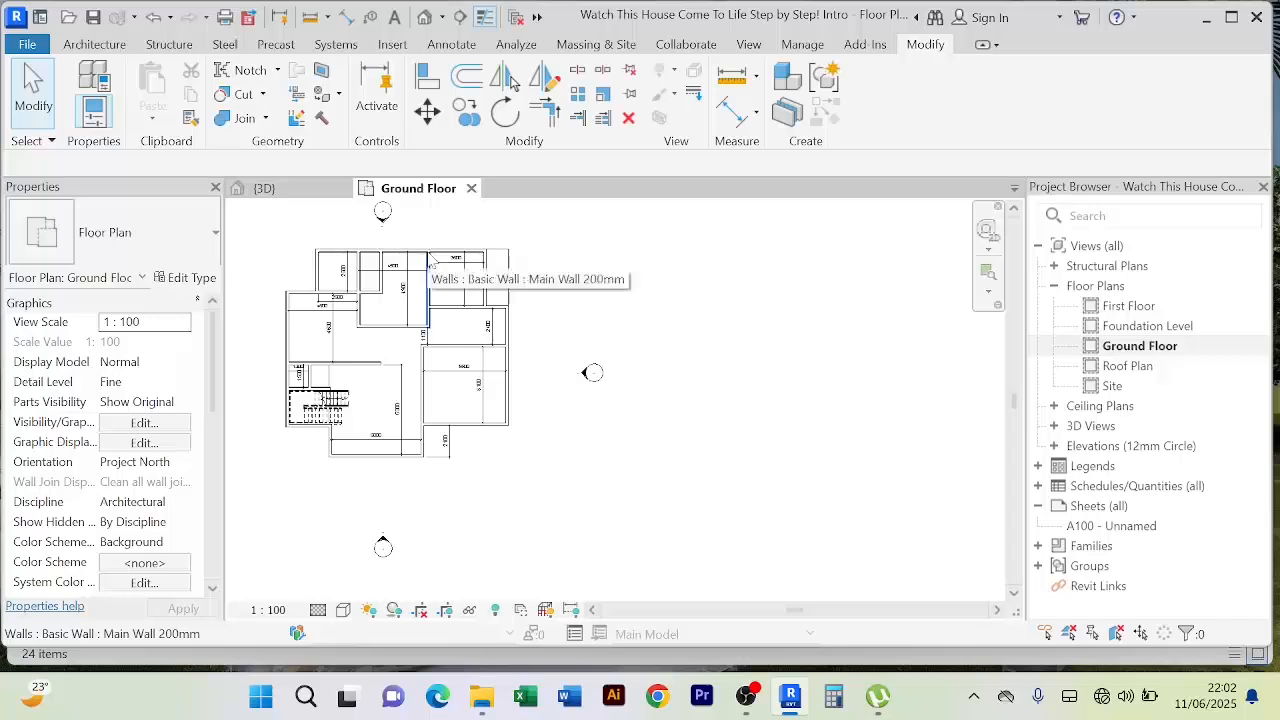
pyautogui.scroll(2, 432, 256)
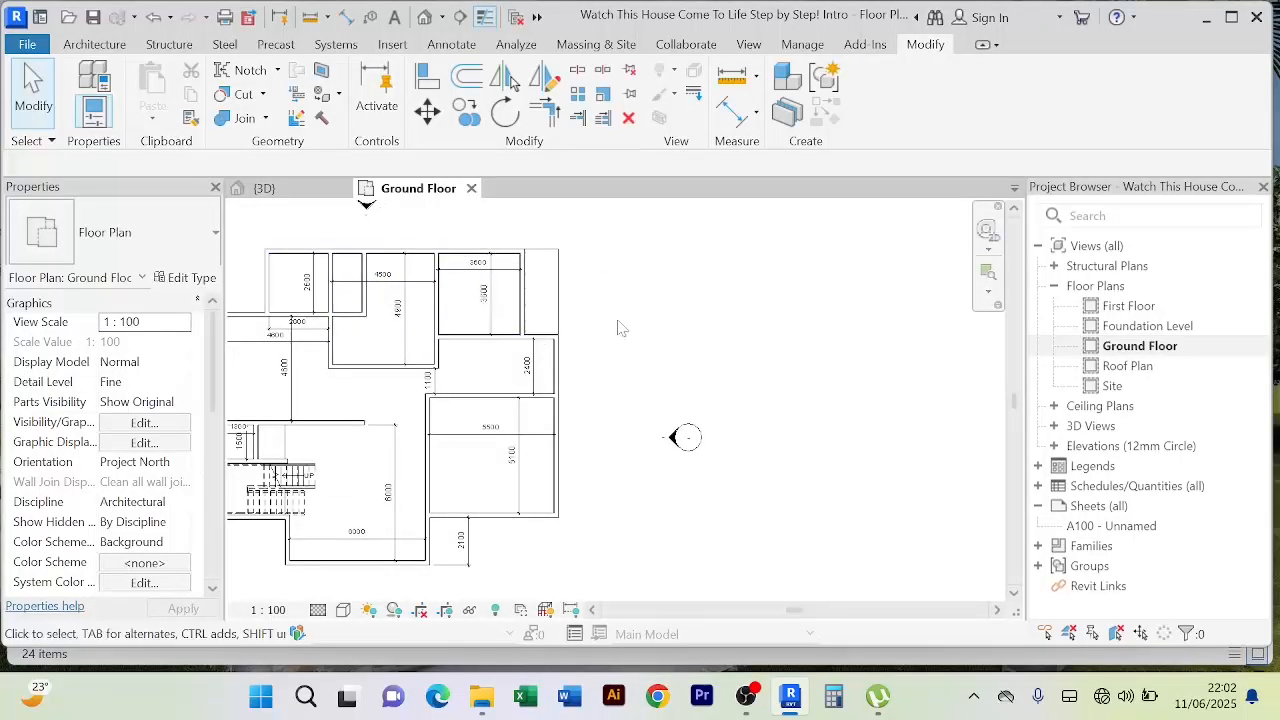
pyautogui.moveTo(620, 329); pyautogui.dragTo(621, 311, button='middle')
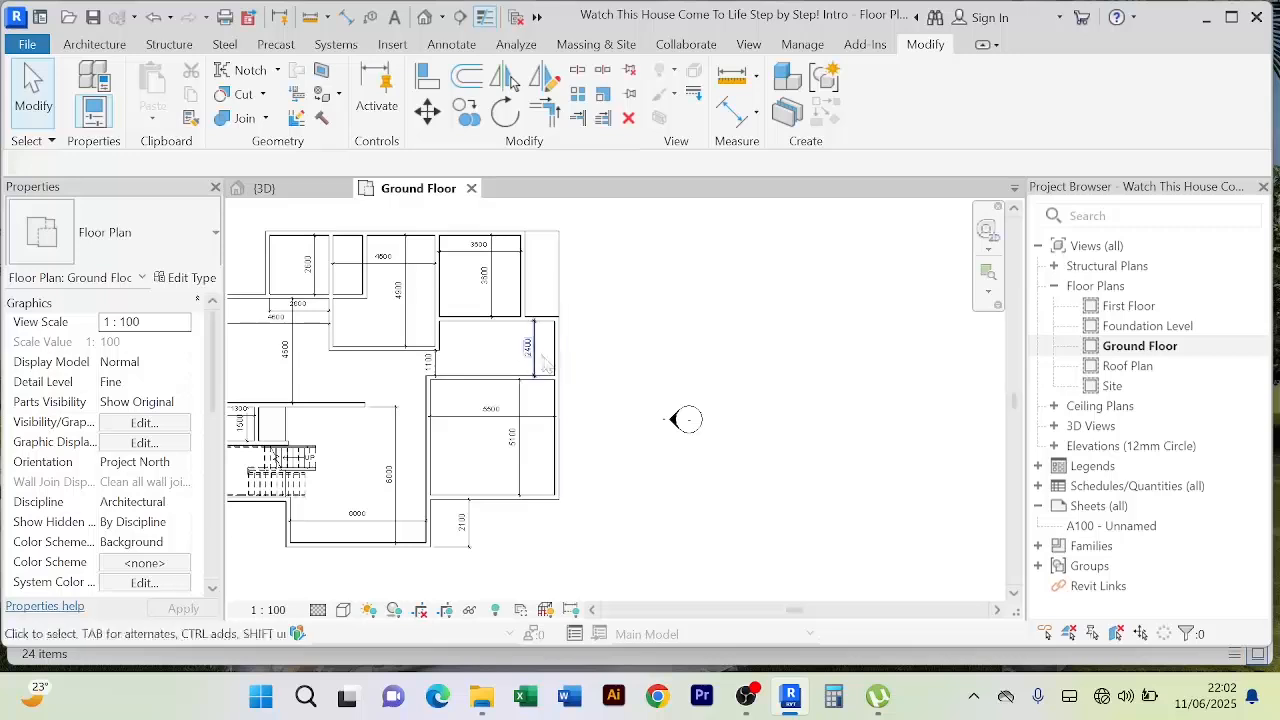
# Step: Delete the 2400 mm dimension and the horizontal wall between that space and the 3600 mm wide room above
pyautogui.click(536, 350)
pyautogui.press('Delete')
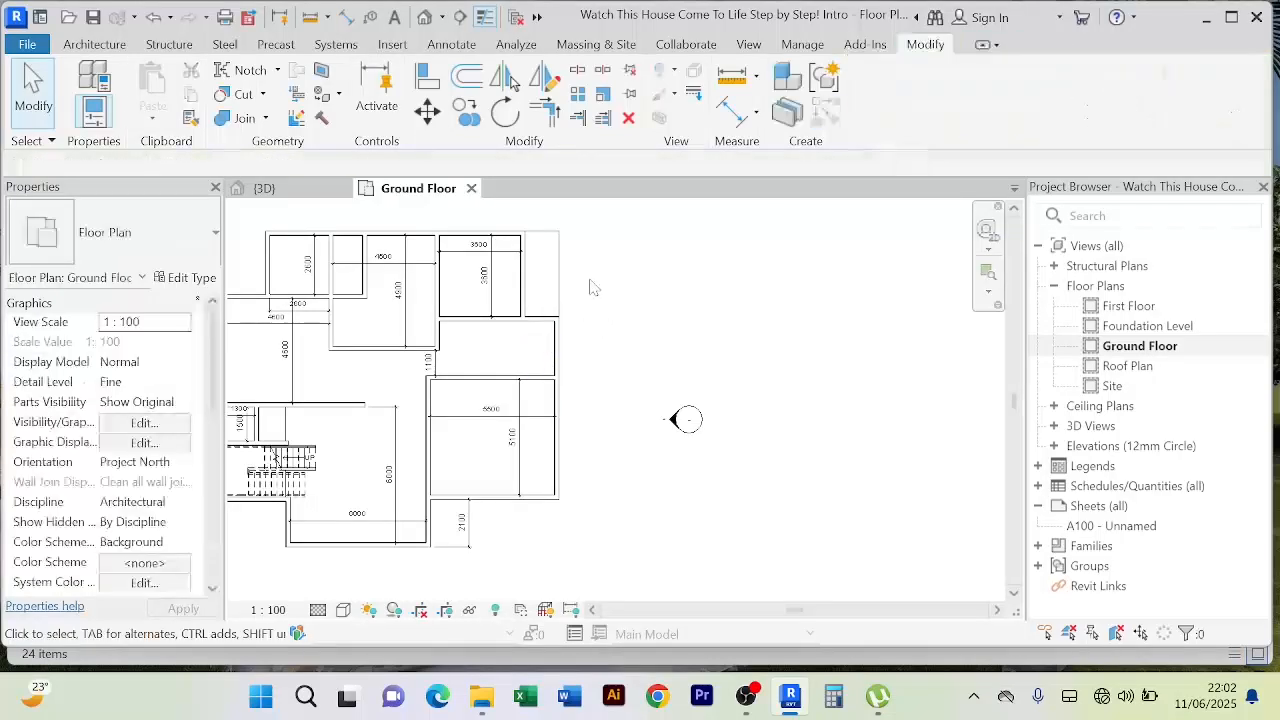
pyautogui.click(472, 321)
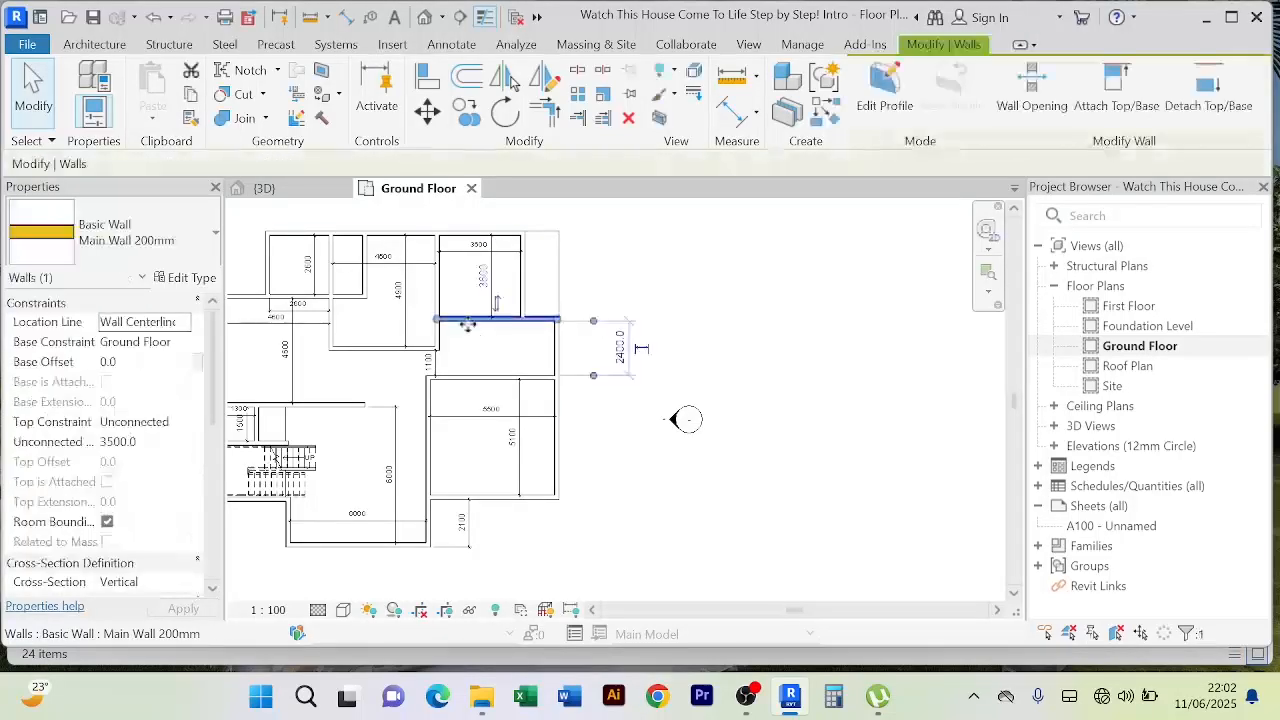
pyautogui.press('Delete')
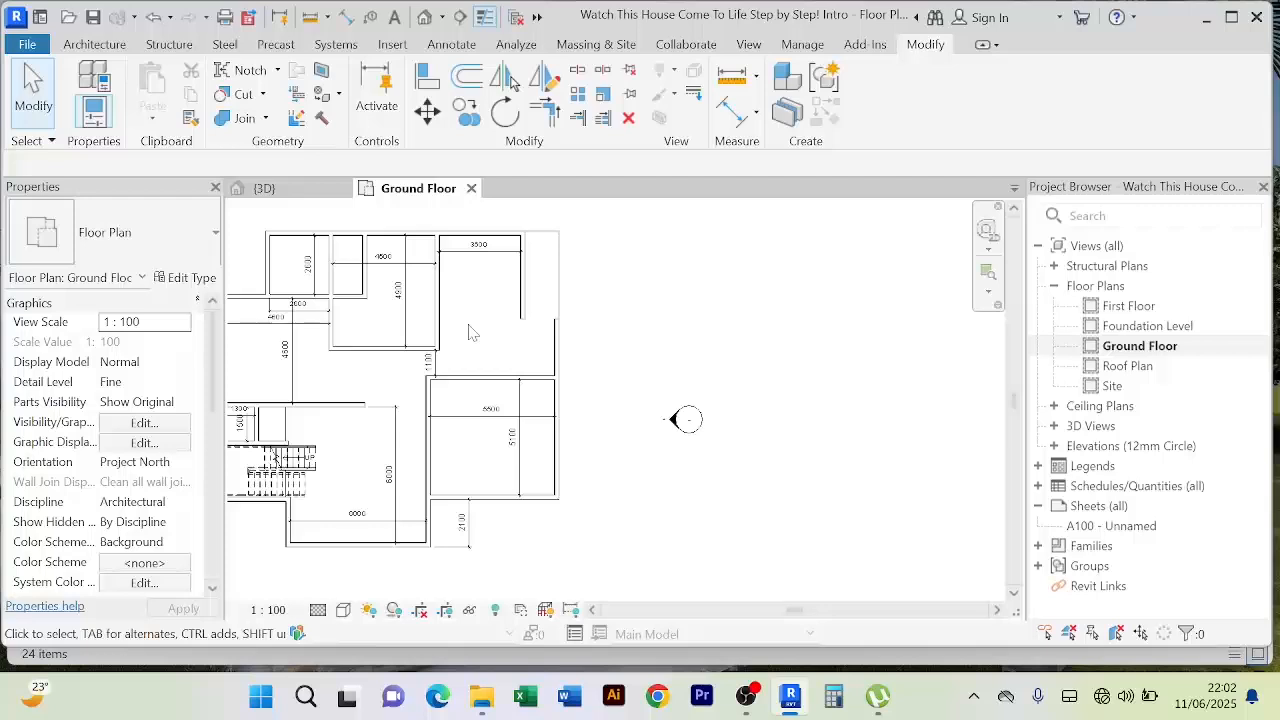
# Step: Examine the opened area between the 3600 mm wide room and the wall above the 5500 by 5100 mm room
pyautogui.click(492, 378)
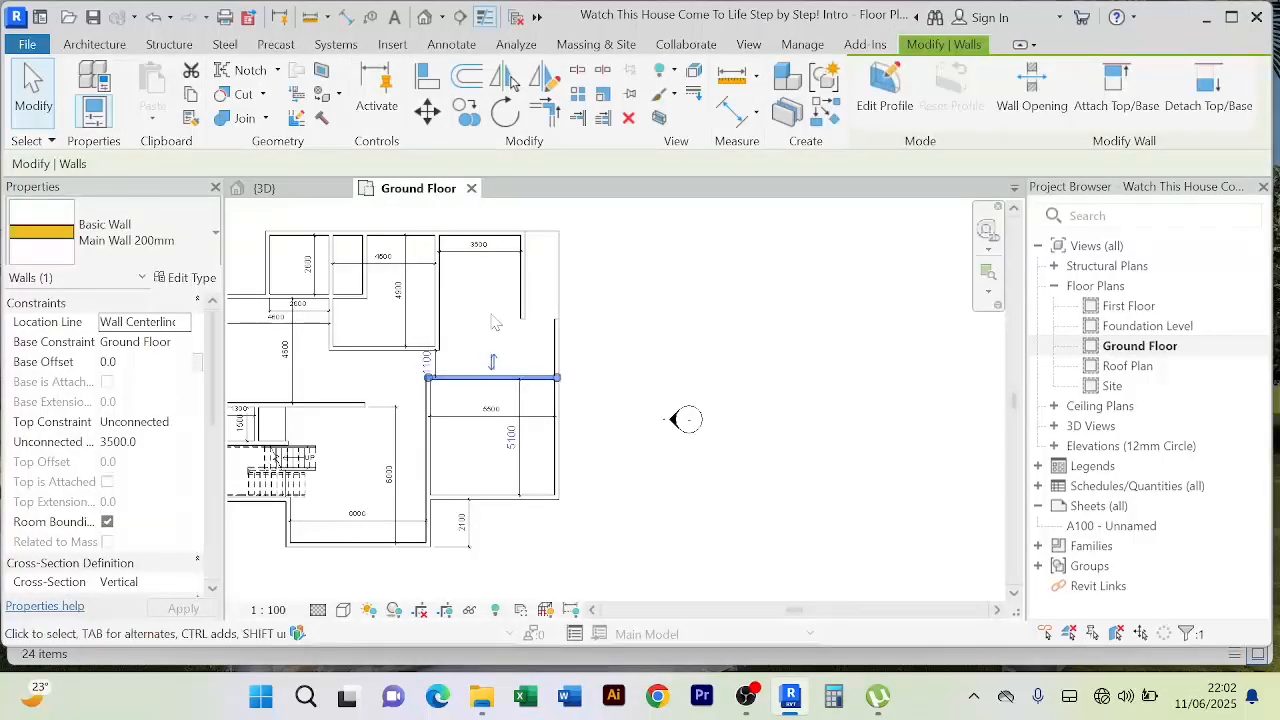
pyautogui.scroll(2, 466, 345)
pyautogui.scroll(-2, 468, 345)
pyautogui.scroll(2, 470, 345)
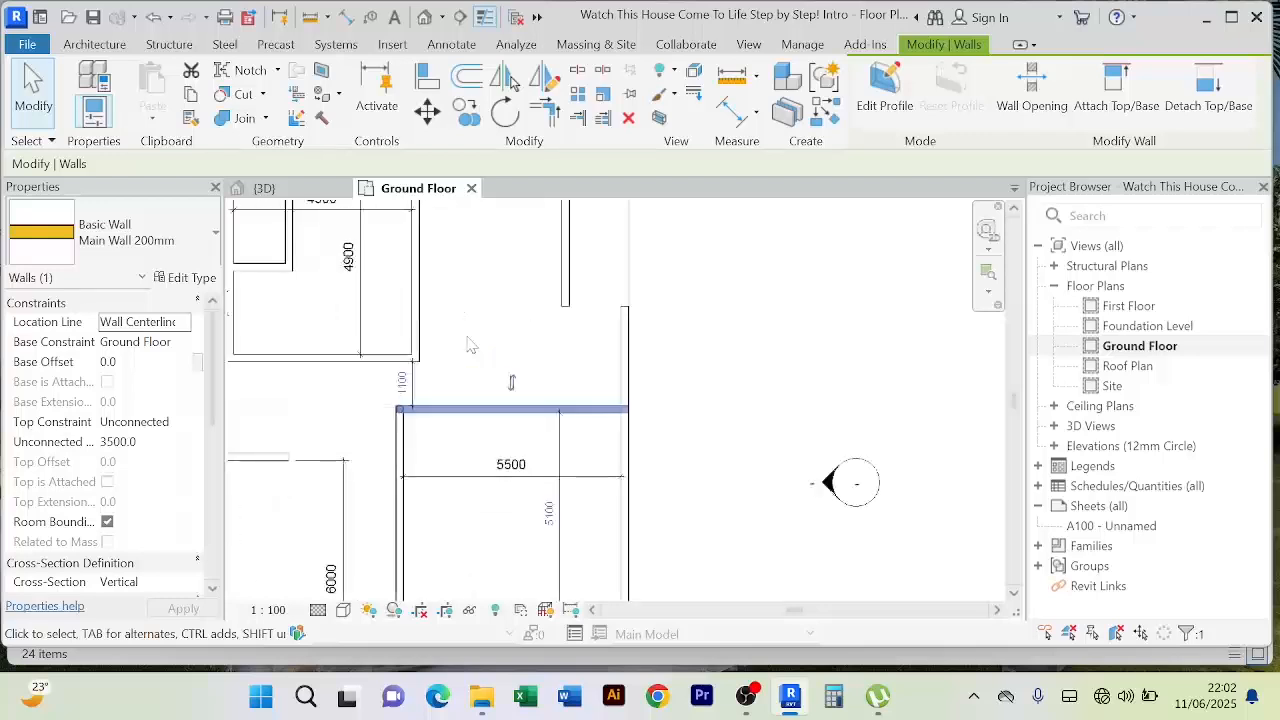
pyautogui.scroll(-3, 471, 345)
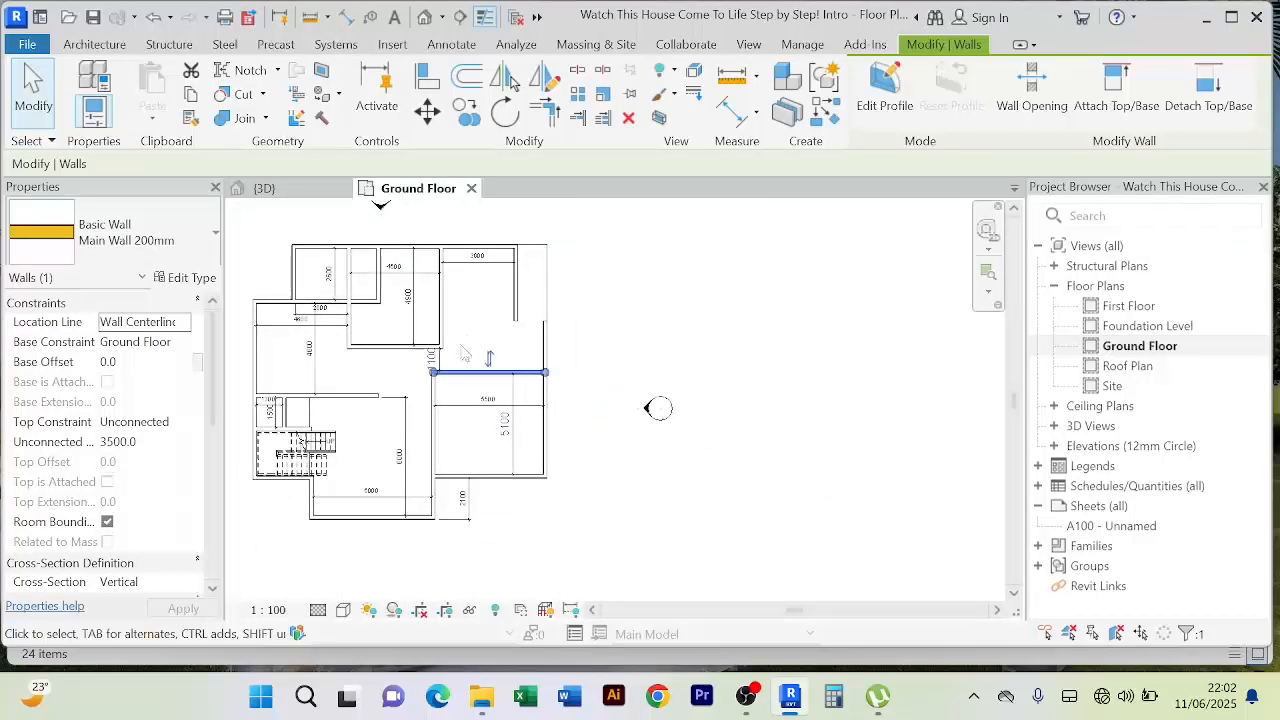
pyautogui.scroll(2, 487, 293)
pyautogui.scroll(-2, 487, 293)
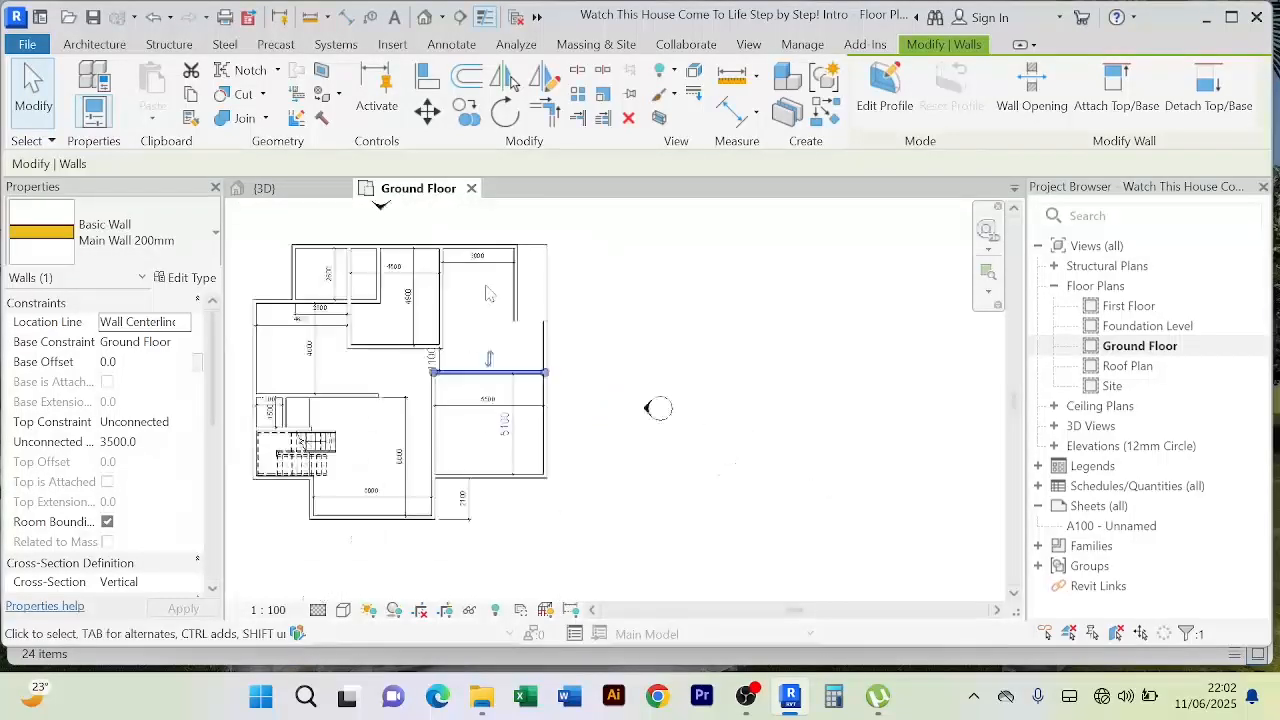
pyautogui.scroll(2, 495, 302)
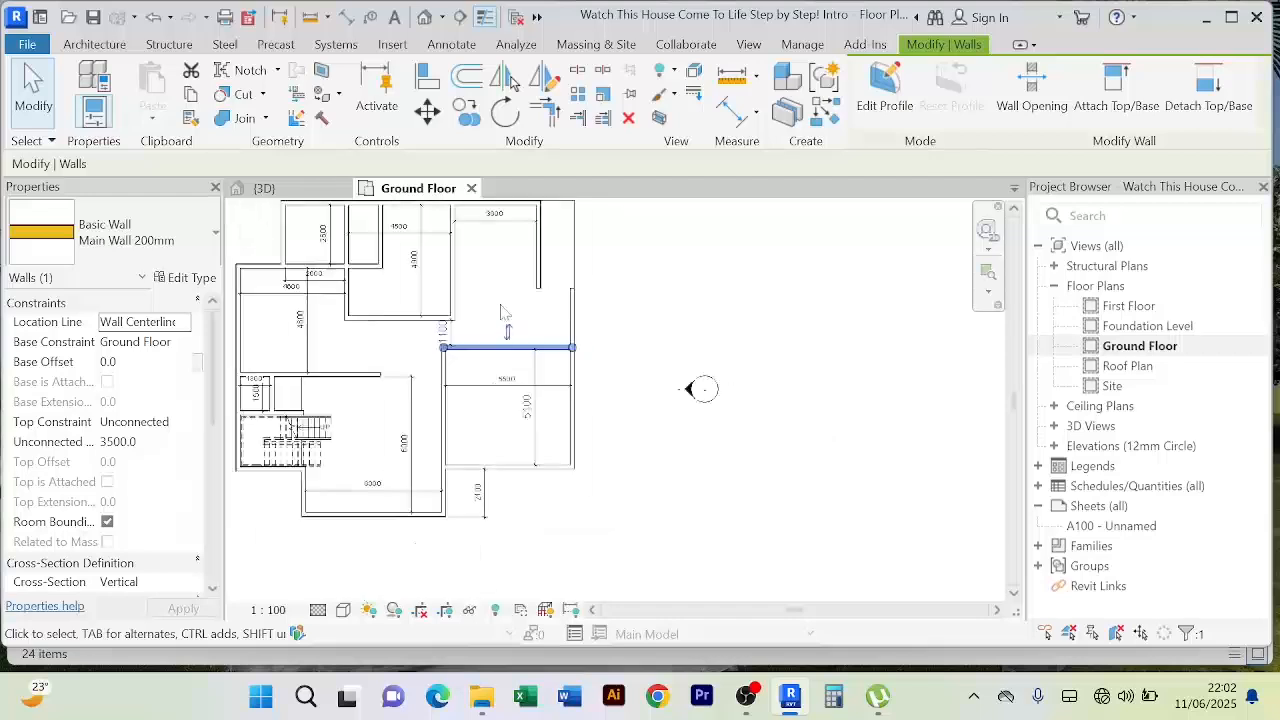
pyautogui.moveTo(503, 312); pyautogui.dragTo(466, 360, button='middle')
pyautogui.scroll(2, 464, 345)
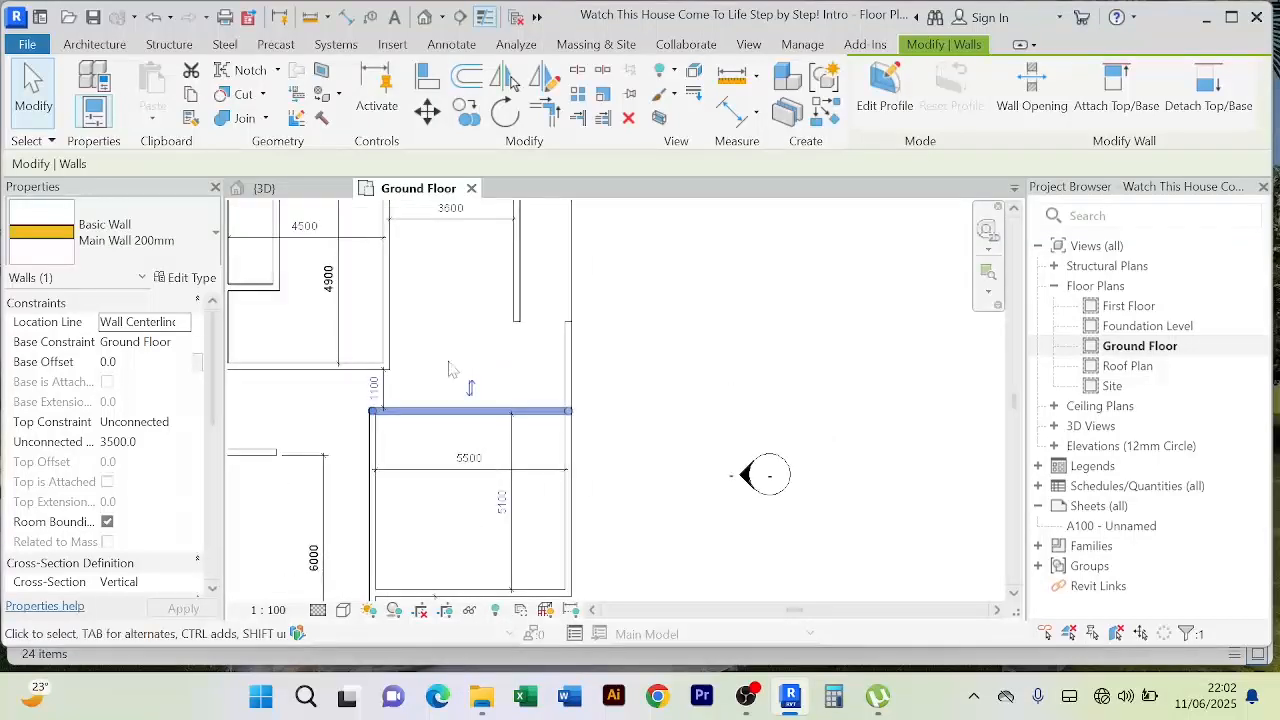
pyautogui.scroll(2, 449, 370)
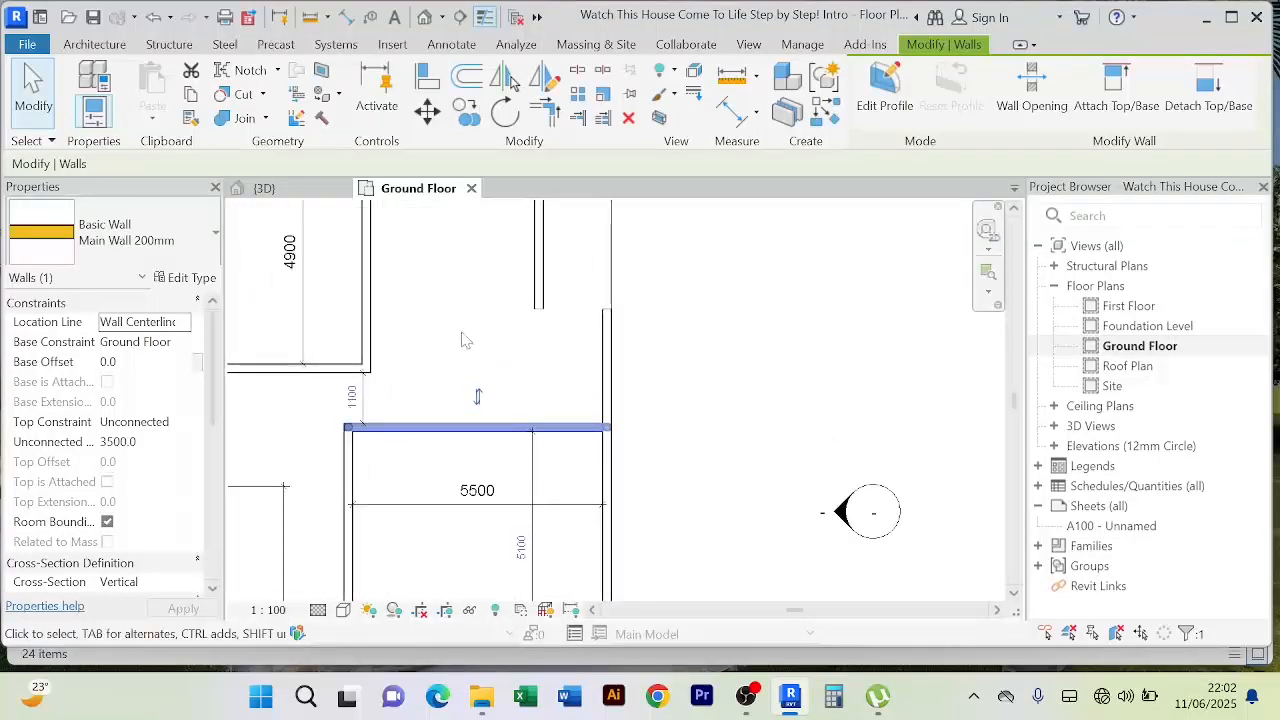
pyautogui.scroll(-2, 455, 345)
pyautogui.scroll(2, 450, 350)
pyautogui.scroll(-2, 450, 350)
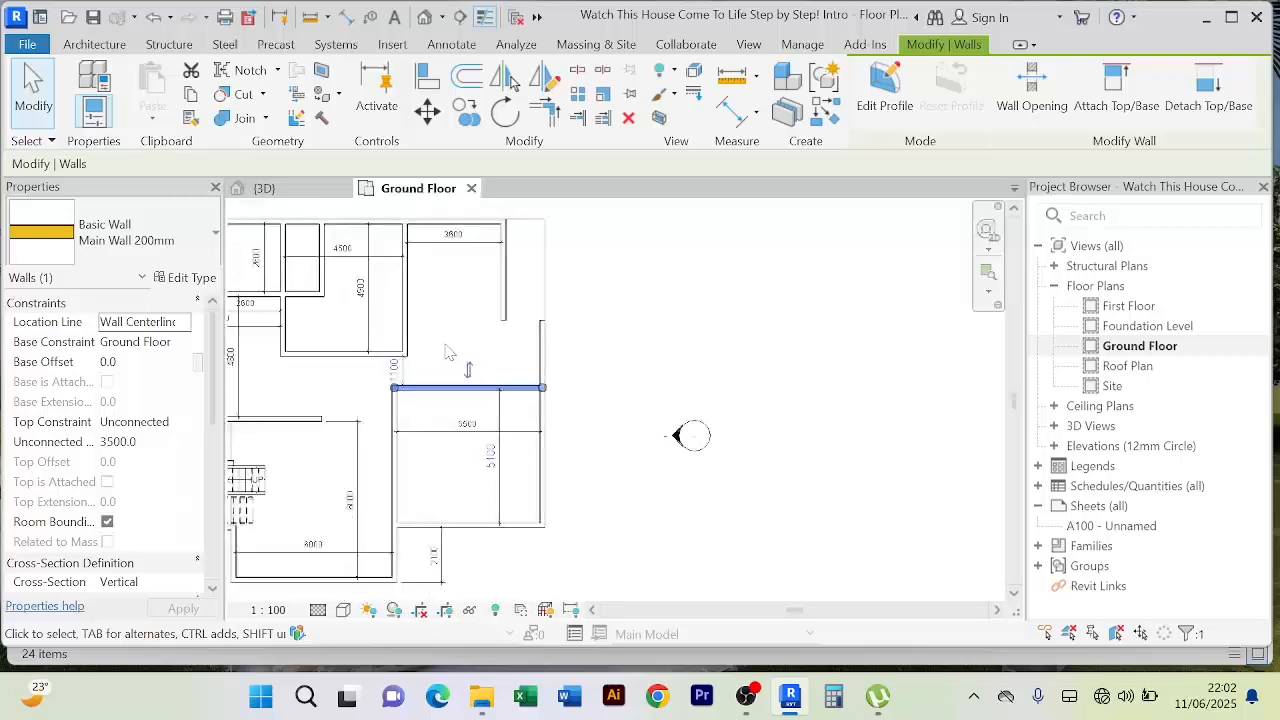
pyautogui.scroll(2, 445, 345)
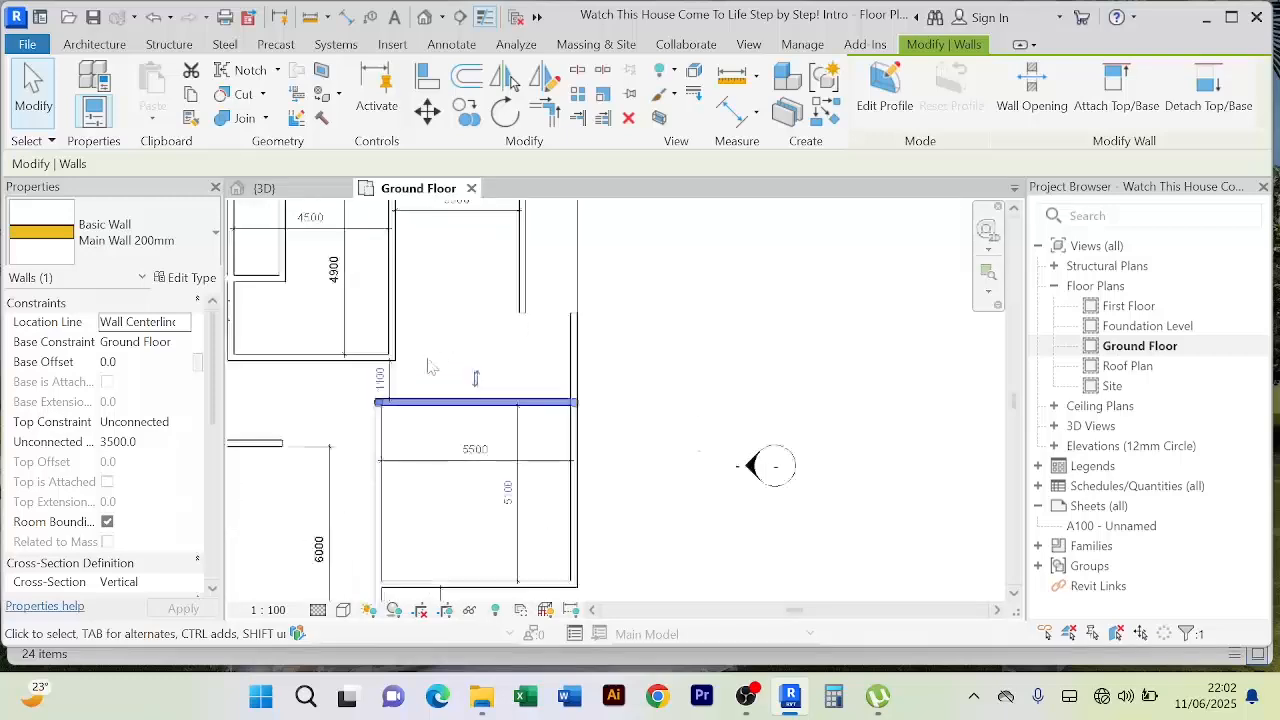
pyautogui.scroll(-1, 437, 351)
# Step: Extend the lower wall of the 4500 by 4900 mm room horizontally to meet the outer vertical wall
pyautogui.click(457, 331)
pyautogui.click(385, 355)
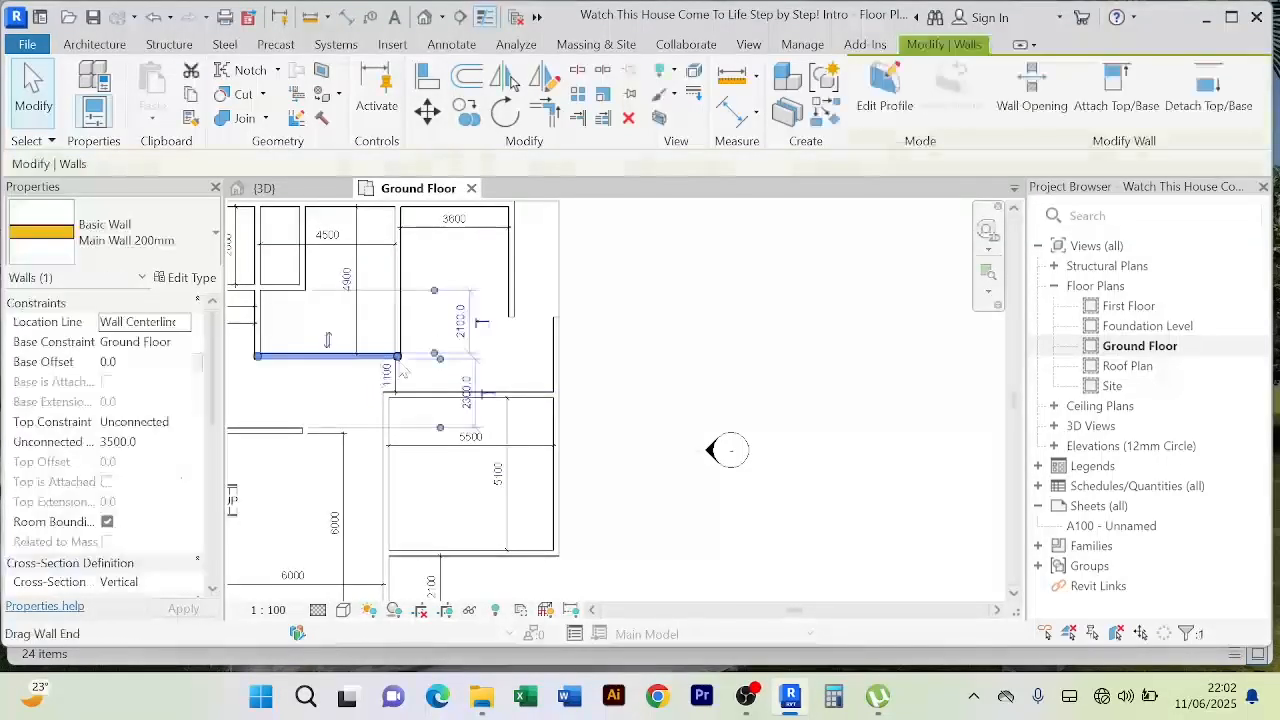
pyautogui.scroll(2, 408, 370)
pyautogui.scroll(-3, 408, 370)
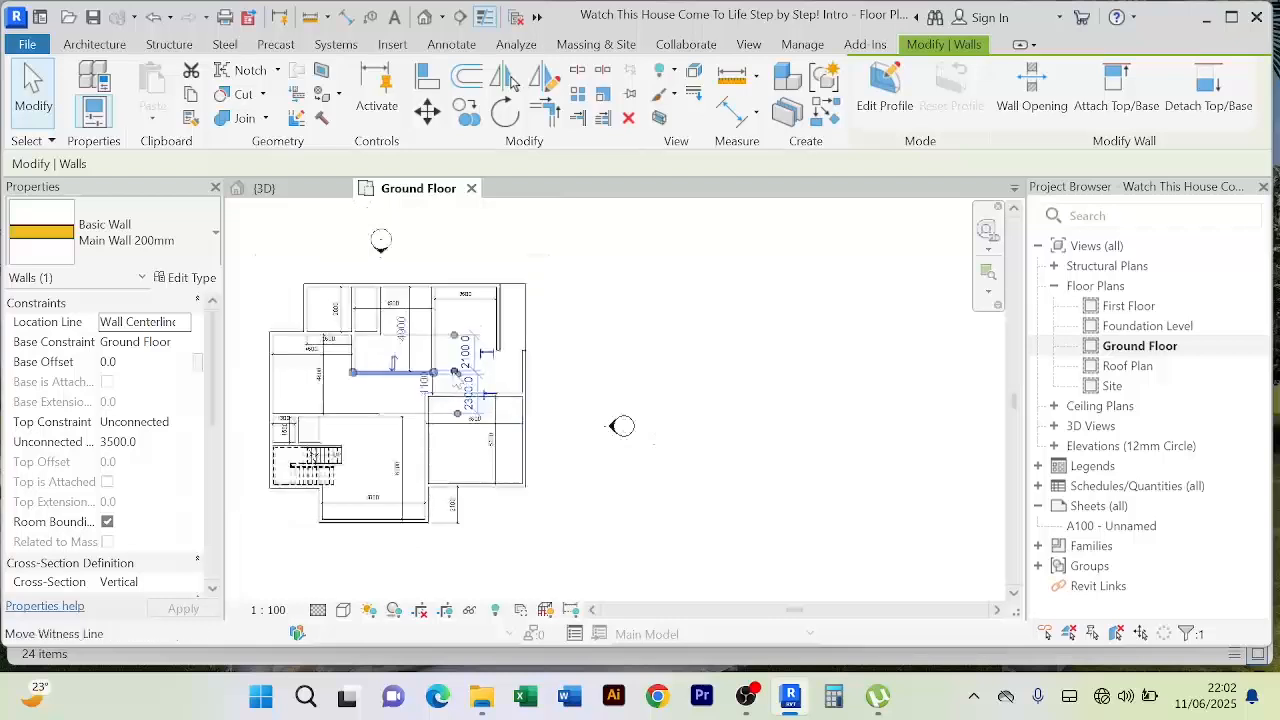
pyautogui.scroll(4, 408, 380)
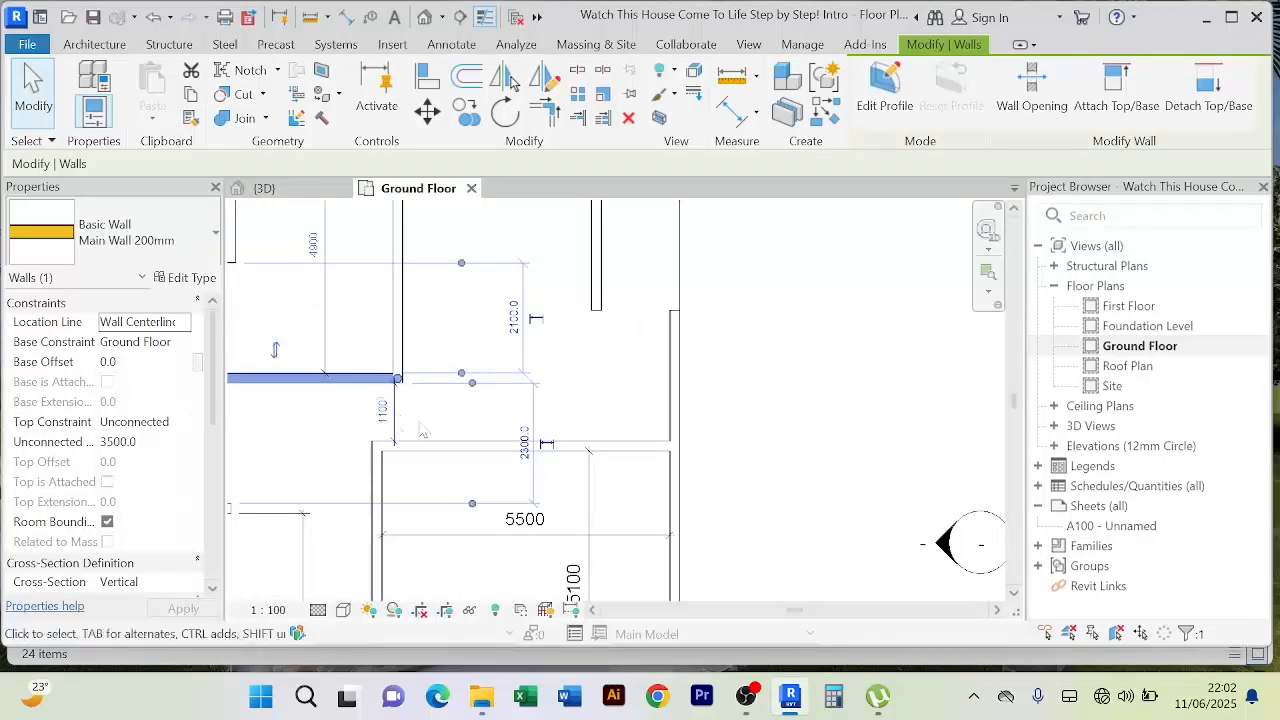
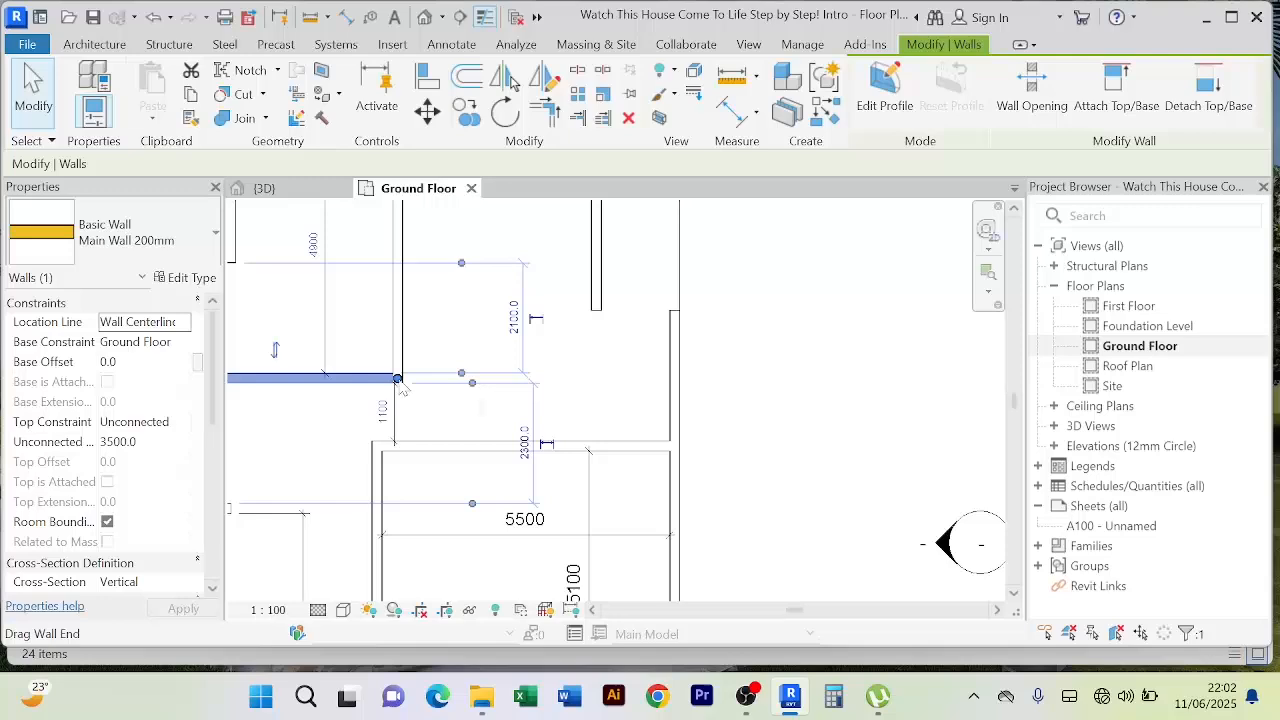
pyautogui.moveTo(397, 380); pyautogui.dragTo(674, 378)
pyautogui.click(806, 356)
pyautogui.scroll(-4, 804, 357)
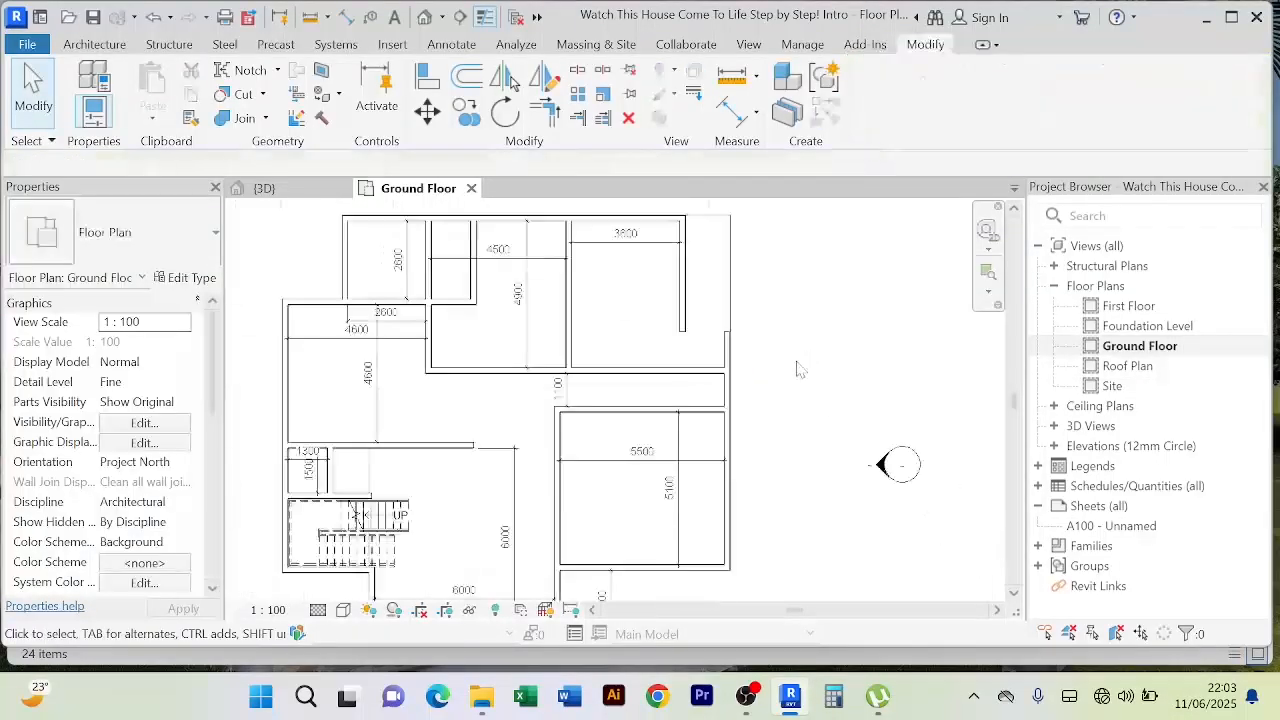
# Step: Inspect the passage between the extended wall and the 5500 by 5100 mm room
pyautogui.scroll(1, 798, 362)
pyautogui.moveTo(798, 362); pyautogui.dragTo(757, 343, button='middle')
pyautogui.scroll(1, 745, 350)
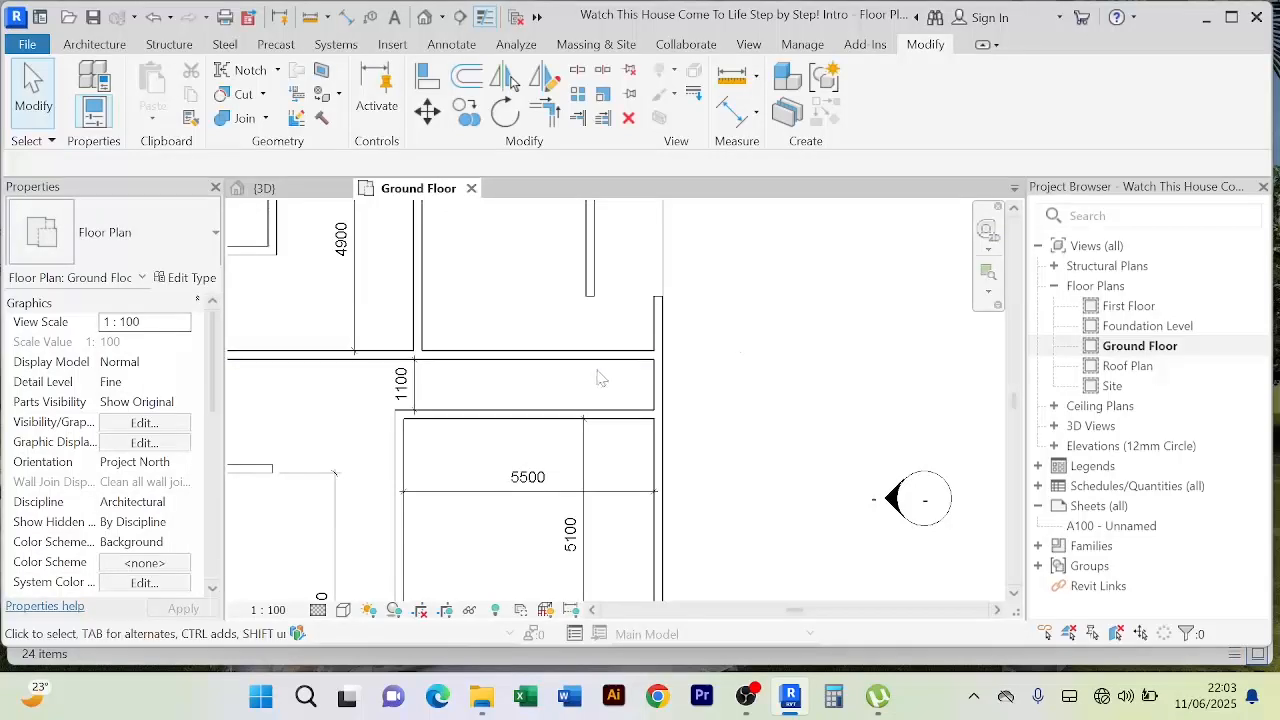
pyautogui.scroll(-3, 600, 378)
pyautogui.scroll(3, 568, 385)
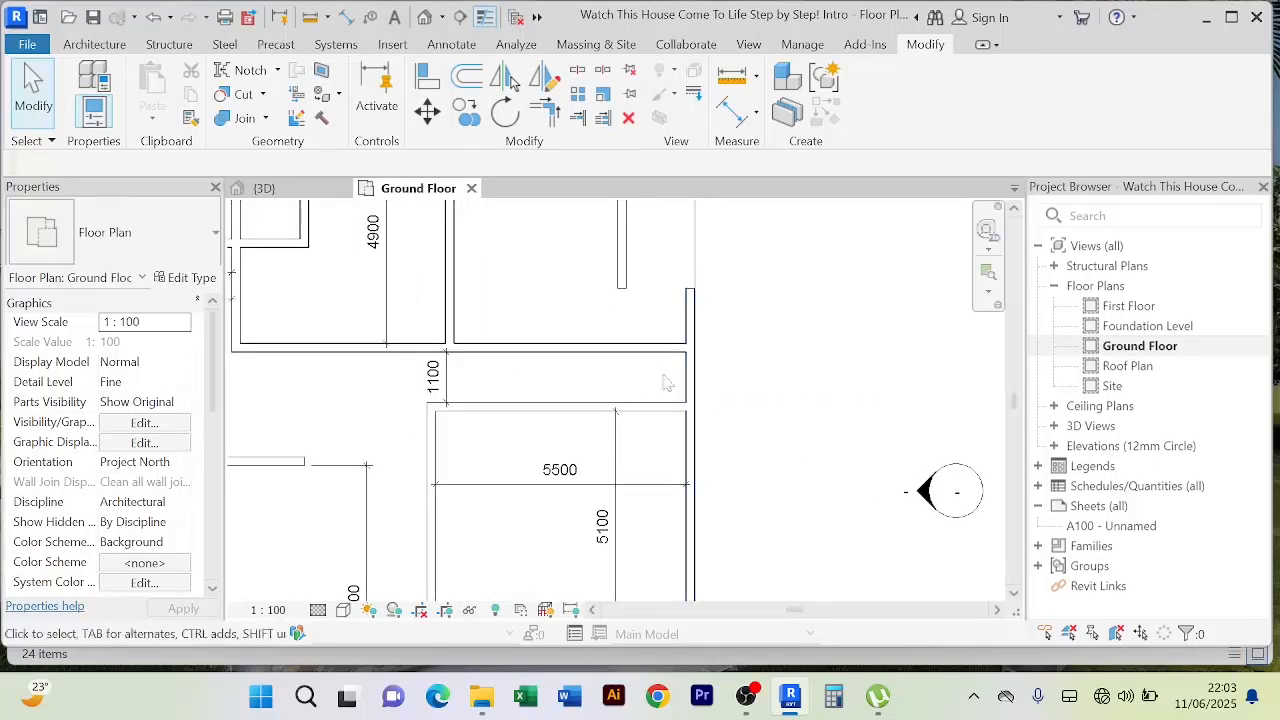
pyautogui.scroll(-2, 657, 383)
pyautogui.scroll(2, 577, 362)
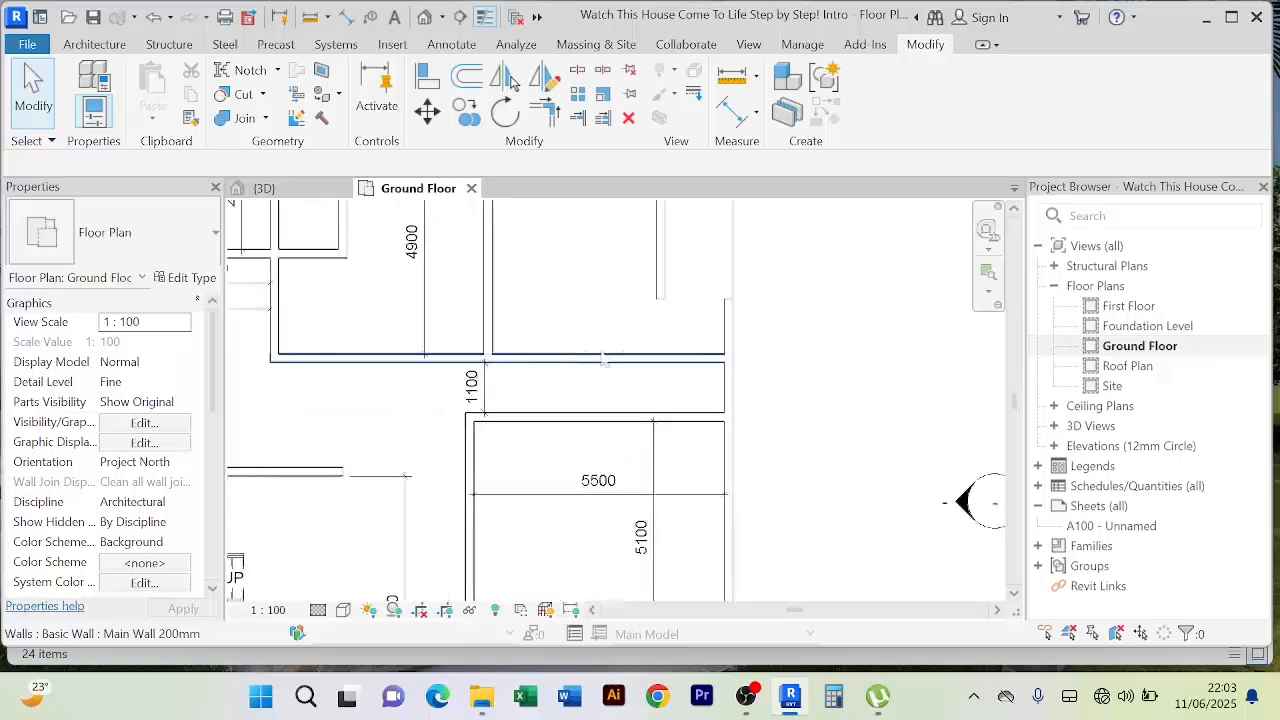
# Step: Trim the extended wall back to a corner with the vertical wall of the 4500 by 4900 mm room, and end the trim
pyautogui.click(708, 362)
pyautogui.scroll(-2, 712, 362)
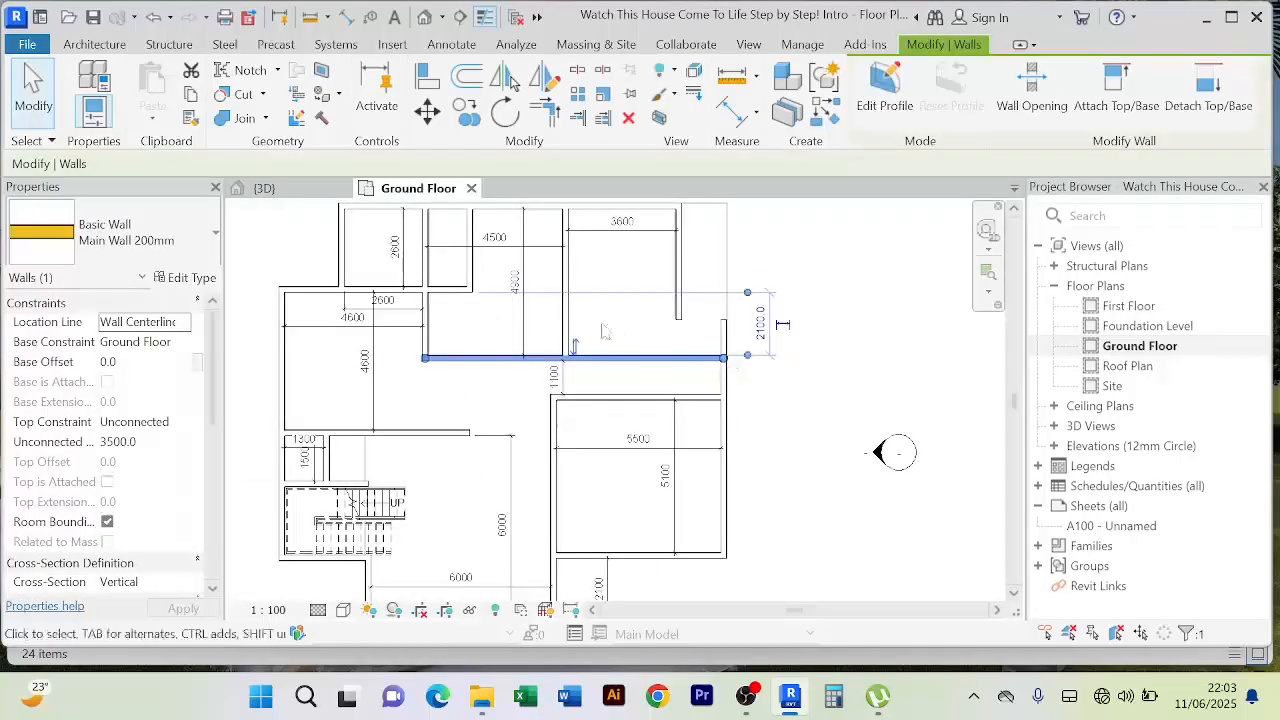
pyautogui.click(545, 108)
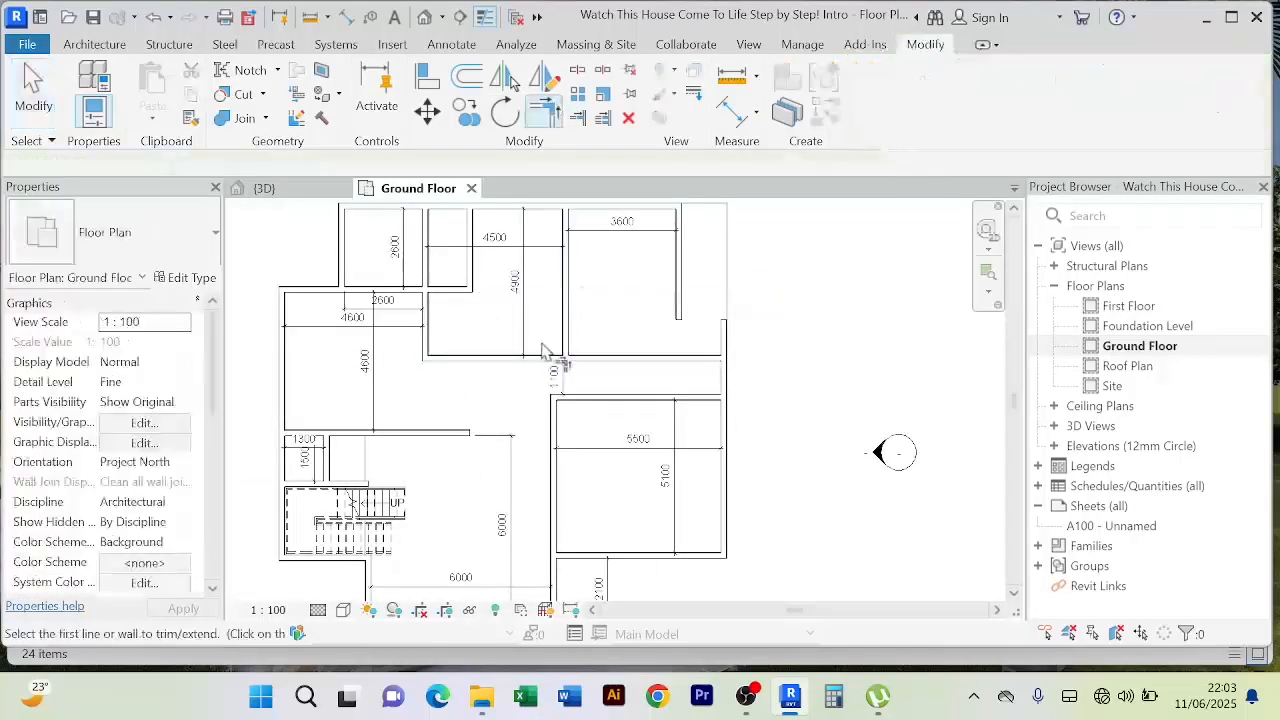
pyautogui.click(540, 368)
pyautogui.click(578, 335)
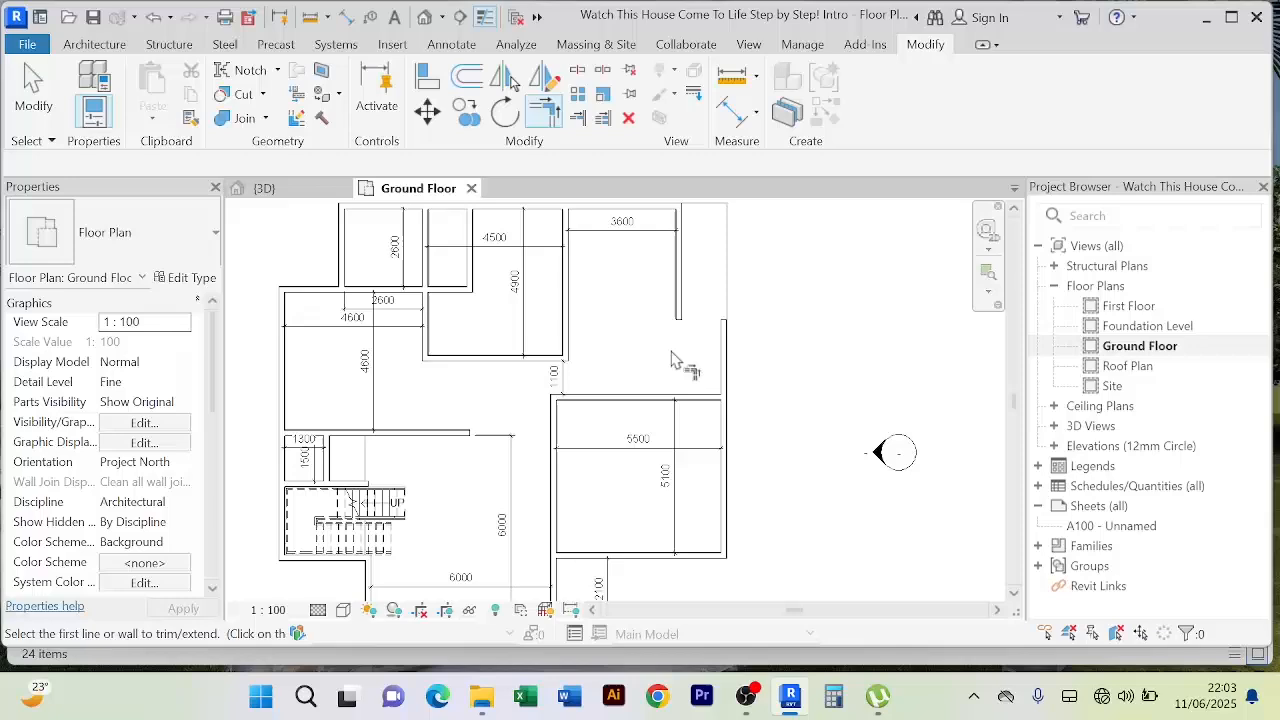
pyautogui.rightClick(808, 314)
pyautogui.click(860, 310)
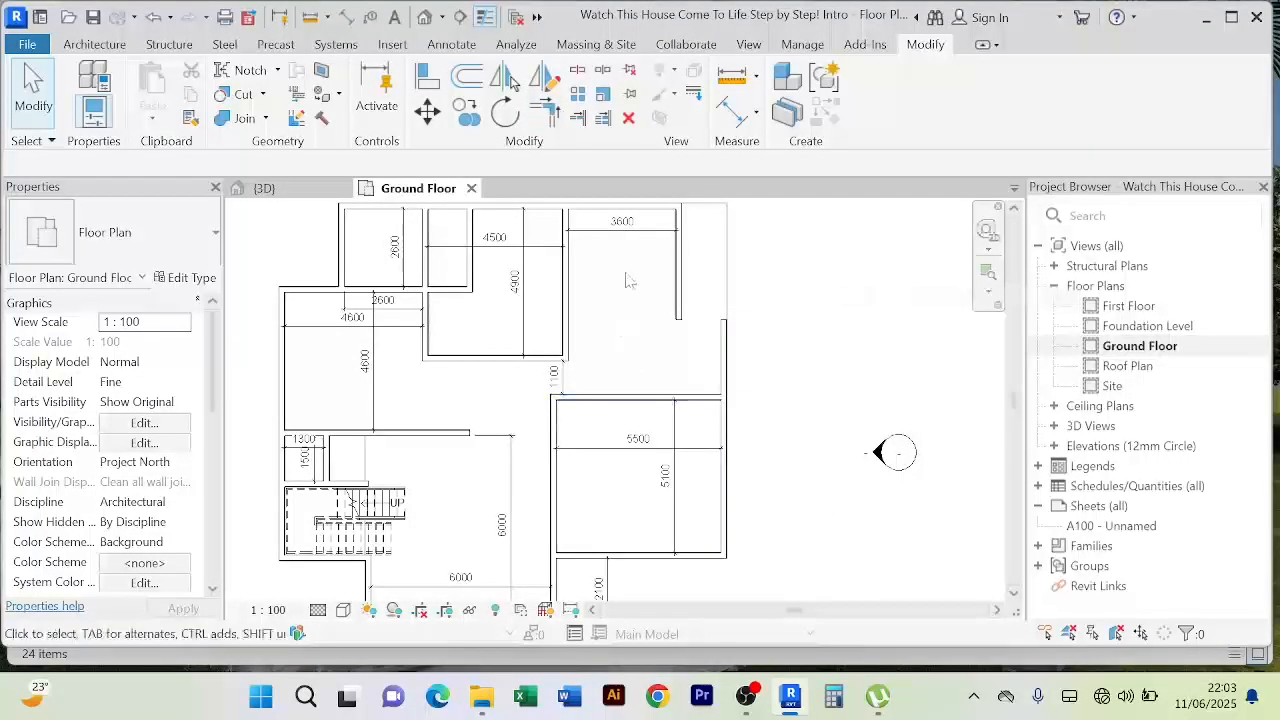
pyautogui.scroll(-2, 648, 348)
pyautogui.scroll(-1, 603, 342)
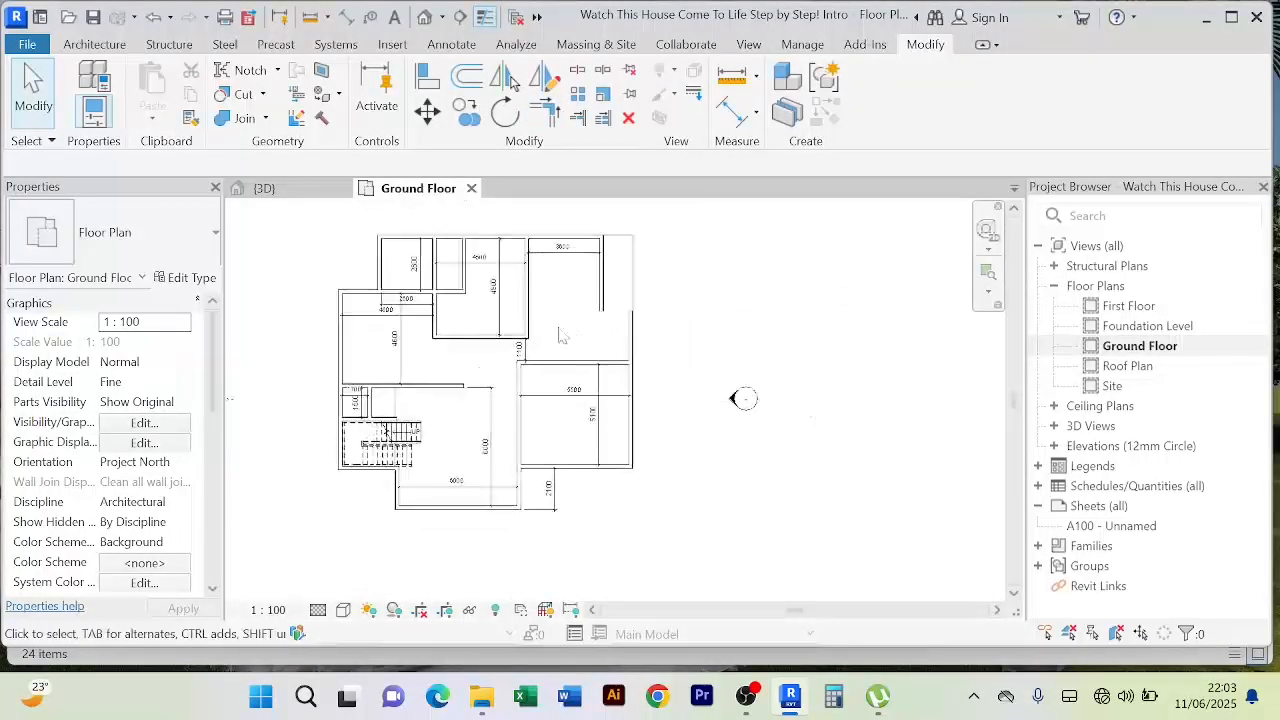
# Step: Offset a copy of the upper wall of the 5500 by 5100 mm room 3600 mm upward, and end the offset
pyautogui.click(584, 364)
pyautogui.scroll(2, 586, 340)
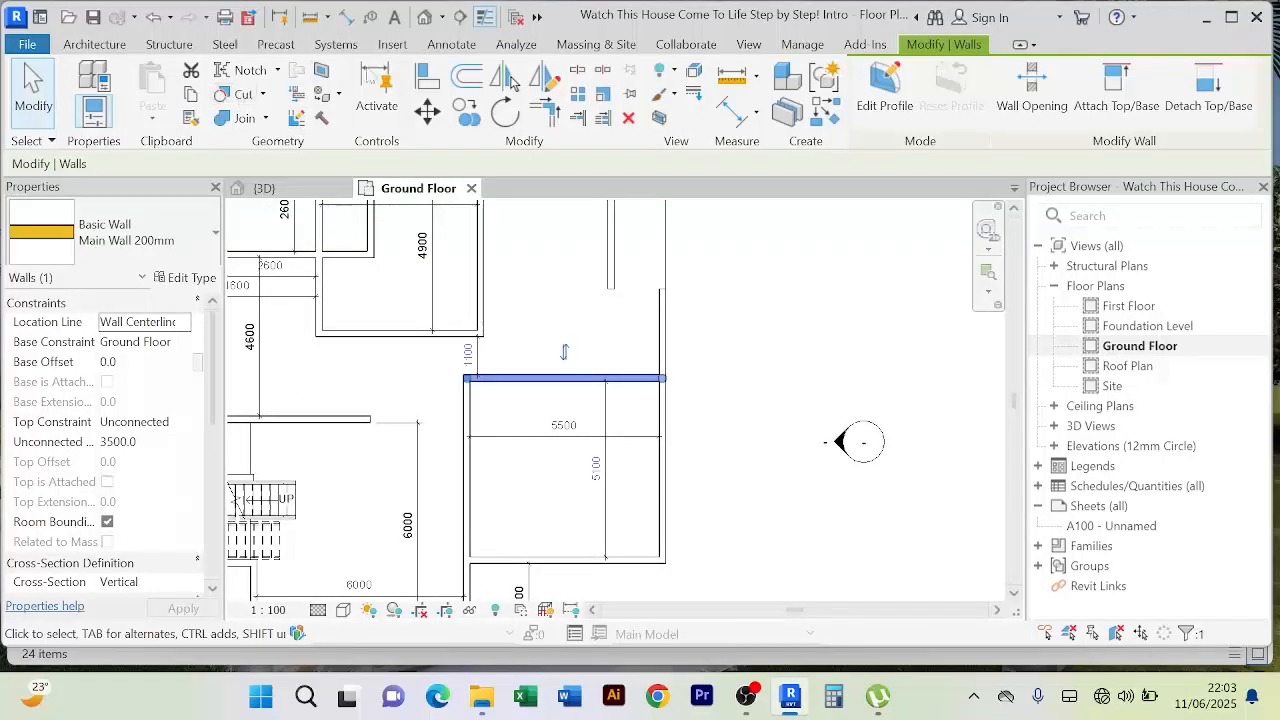
pyautogui.press('o')
pyautogui.press('f')
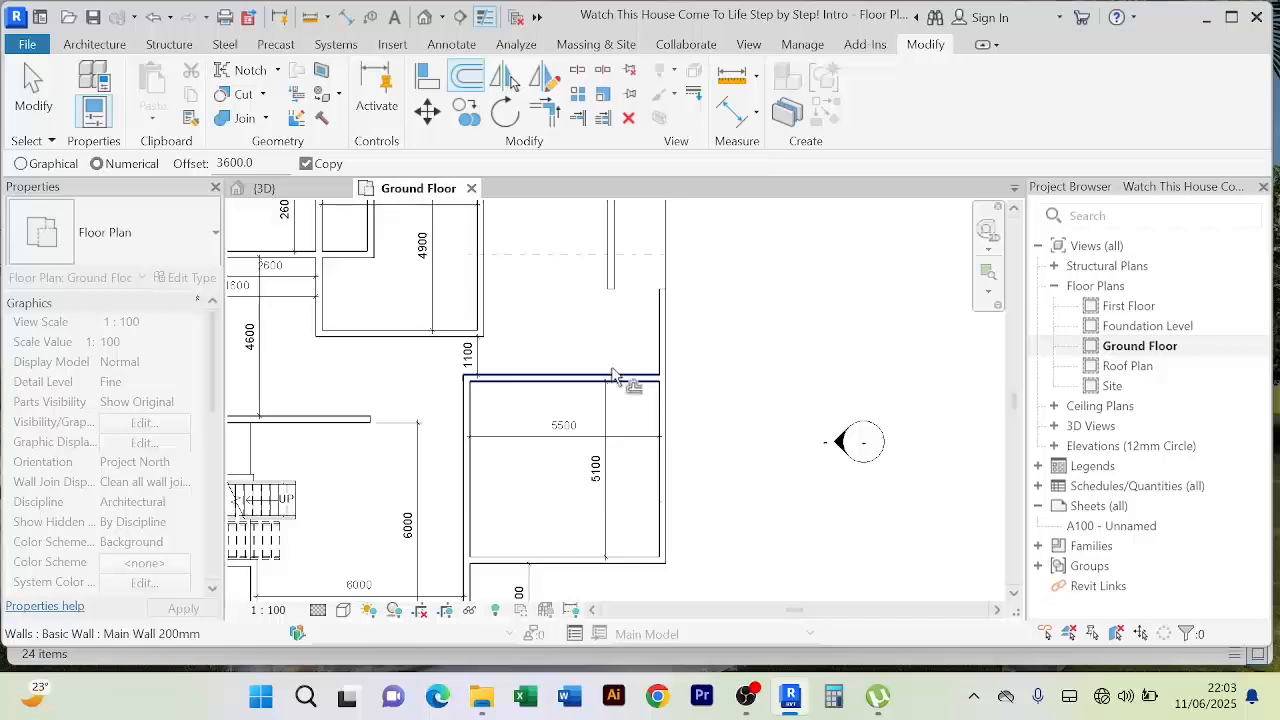
pyautogui.moveTo(737, 323); pyautogui.dragTo(737, 343, button='middle')
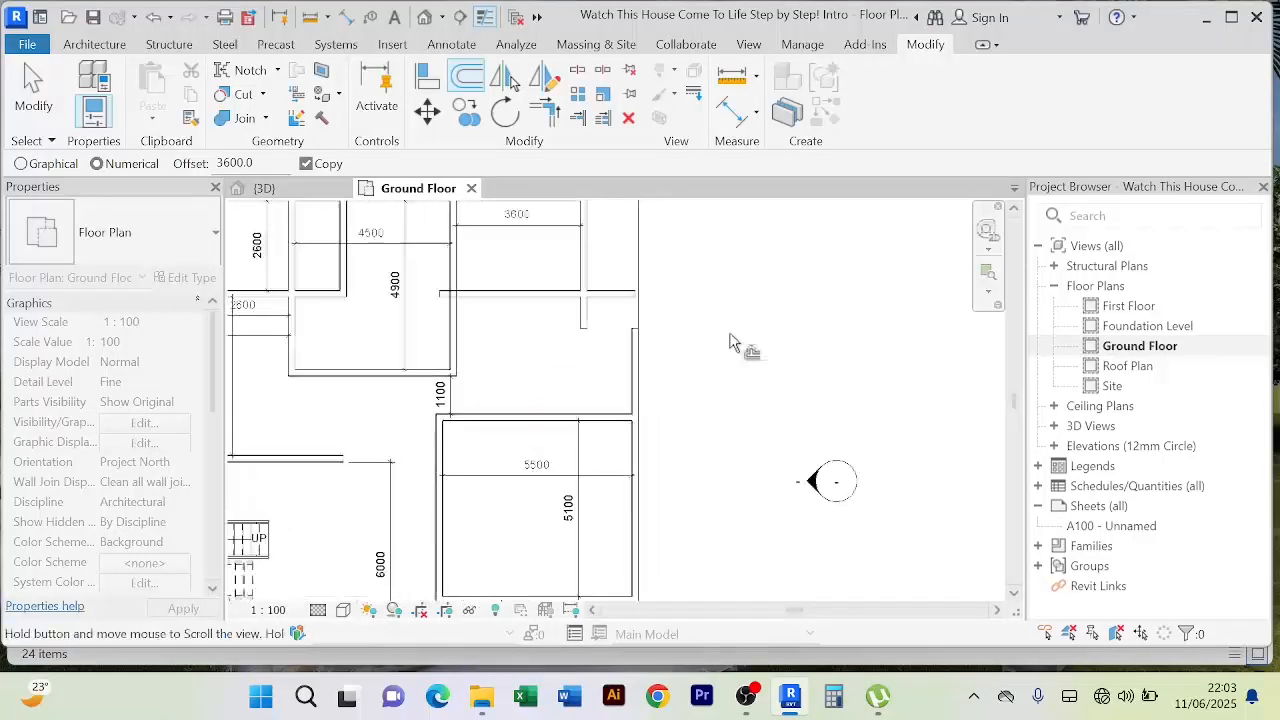
pyautogui.rightClick(757, 266)
pyautogui.click(785, 278)
pyautogui.rightClick(762, 243)
pyautogui.click(784, 263)
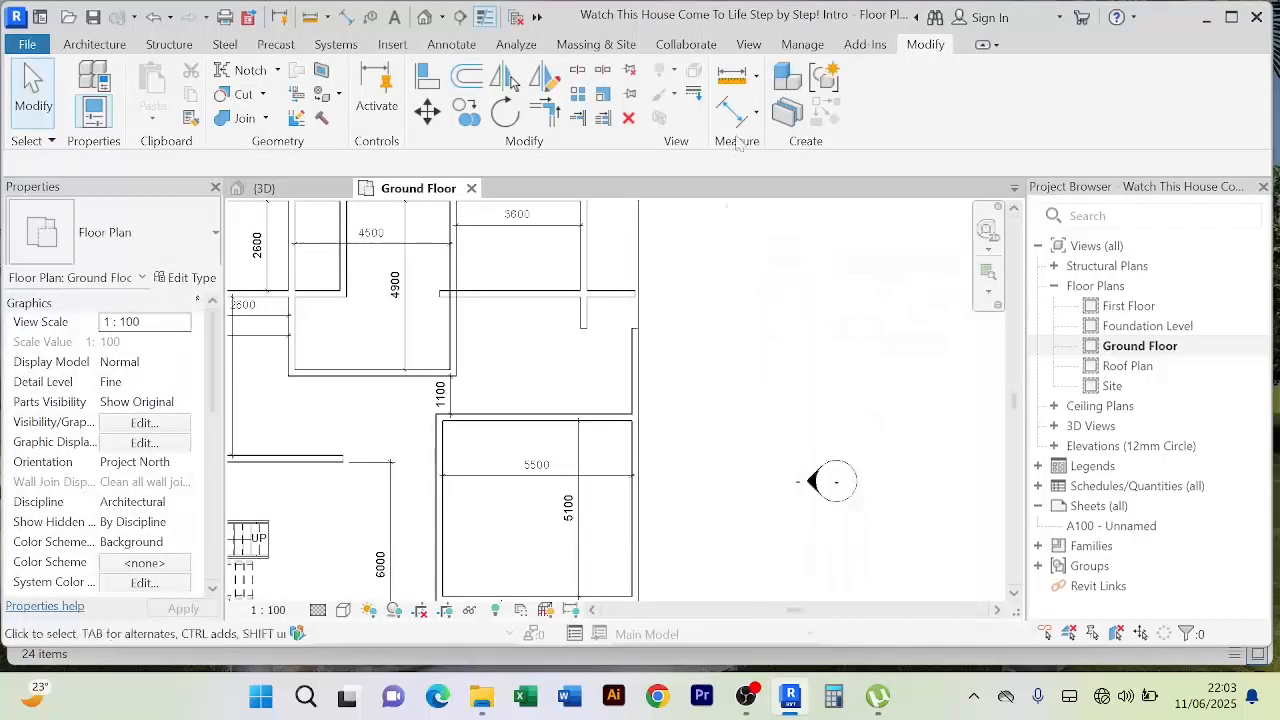
# Step: Dimension the clear distance between the copied wall and the upper wall of the 5500 by 5100 mm room
pyautogui.click(732, 120)
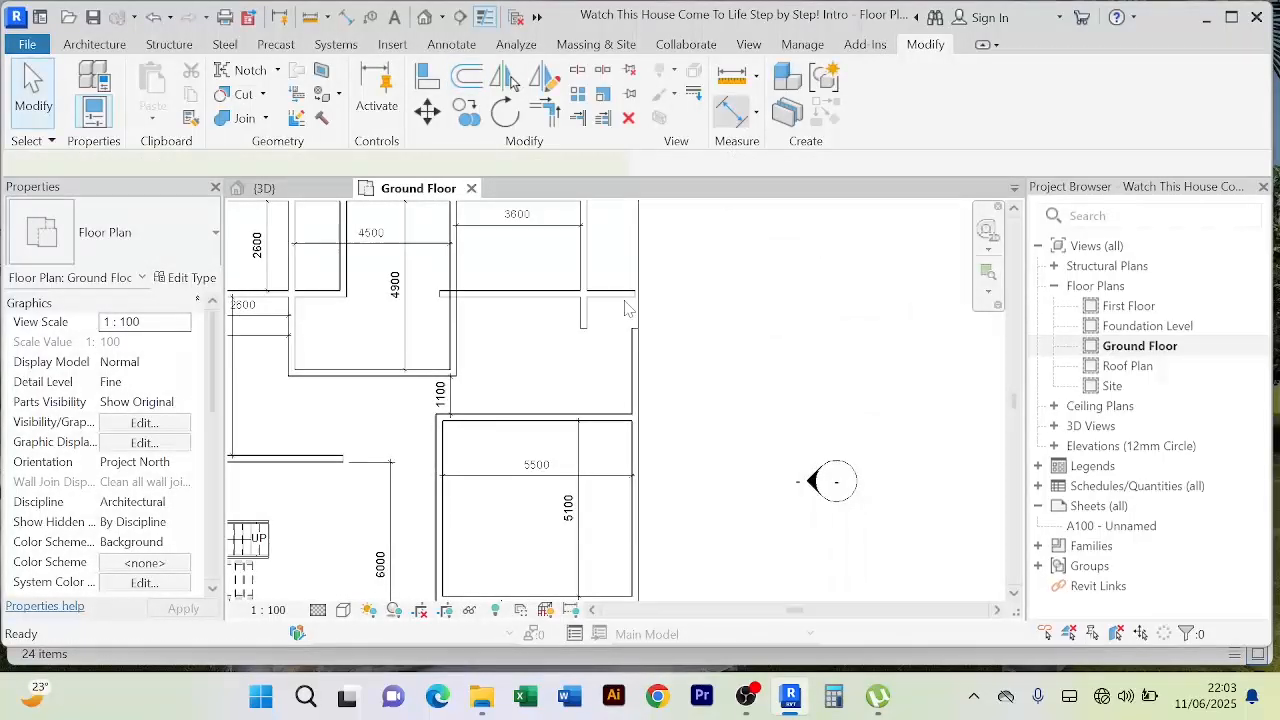
pyautogui.click(542, 298)
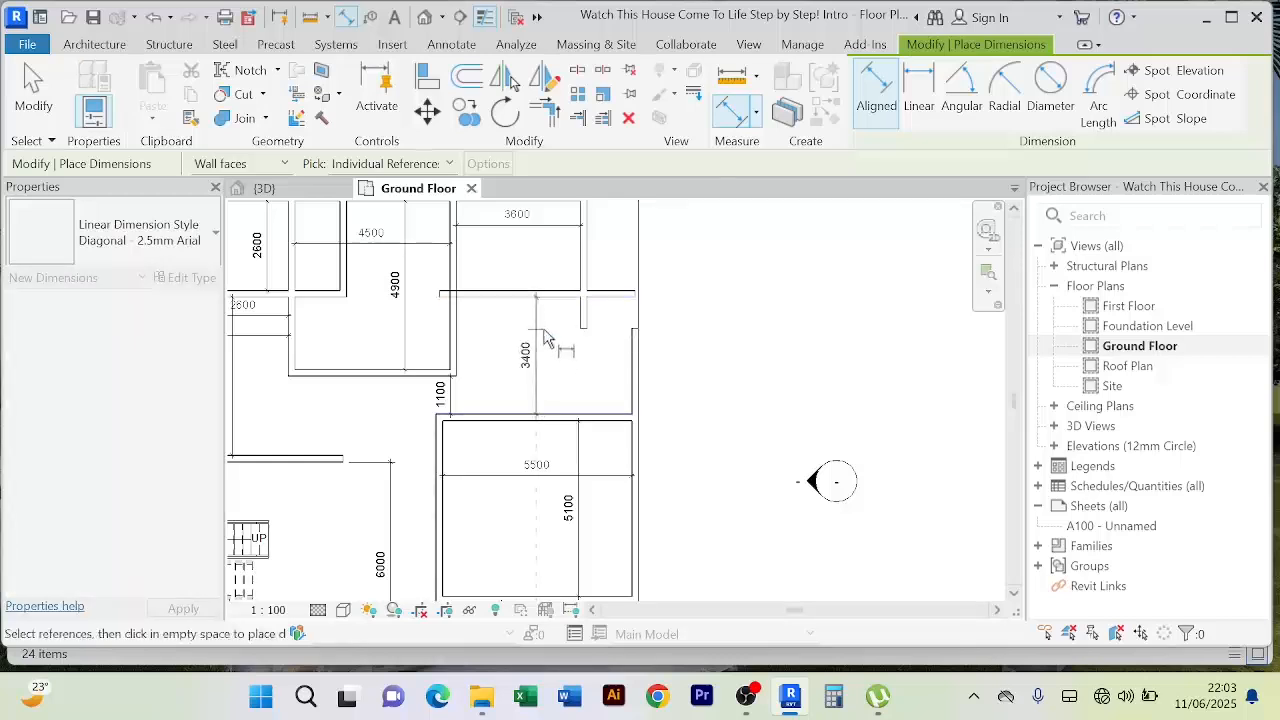
pyautogui.click(537, 330)
pyautogui.rightClick(736, 260)
pyautogui.click(760, 275)
pyautogui.rightClick(742, 248)
pyautogui.click(760, 265)
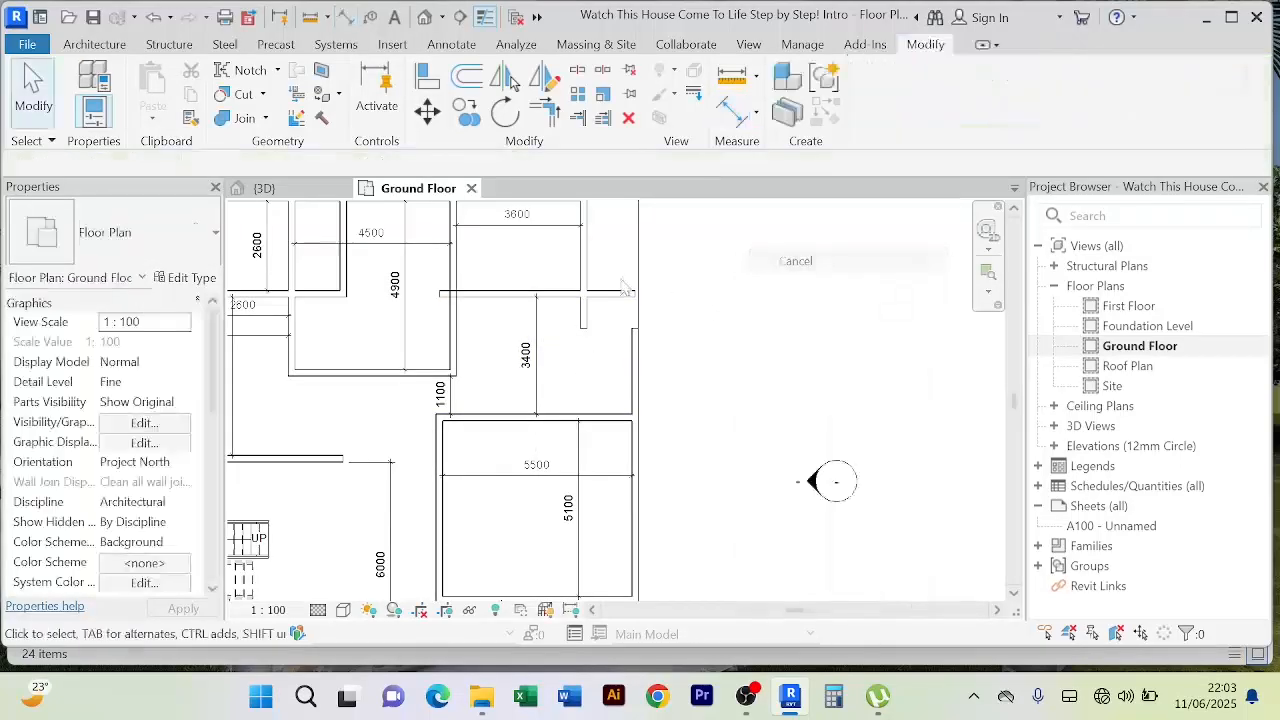
# Step: Set the clear distance between the copied wall and the 5500 by 5100 mm room to 3600 mm by moving the copied wall
pyautogui.click(520, 294)
pyautogui.click(536, 368)
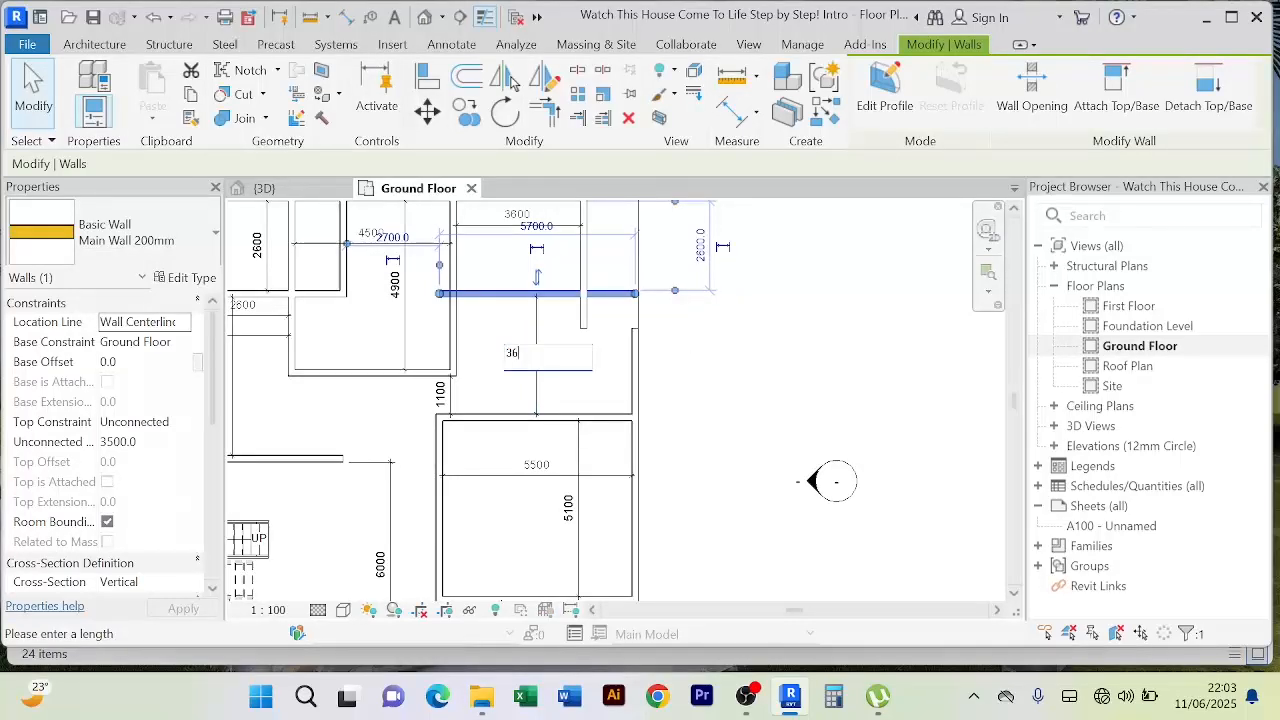
pyautogui.press('Return')
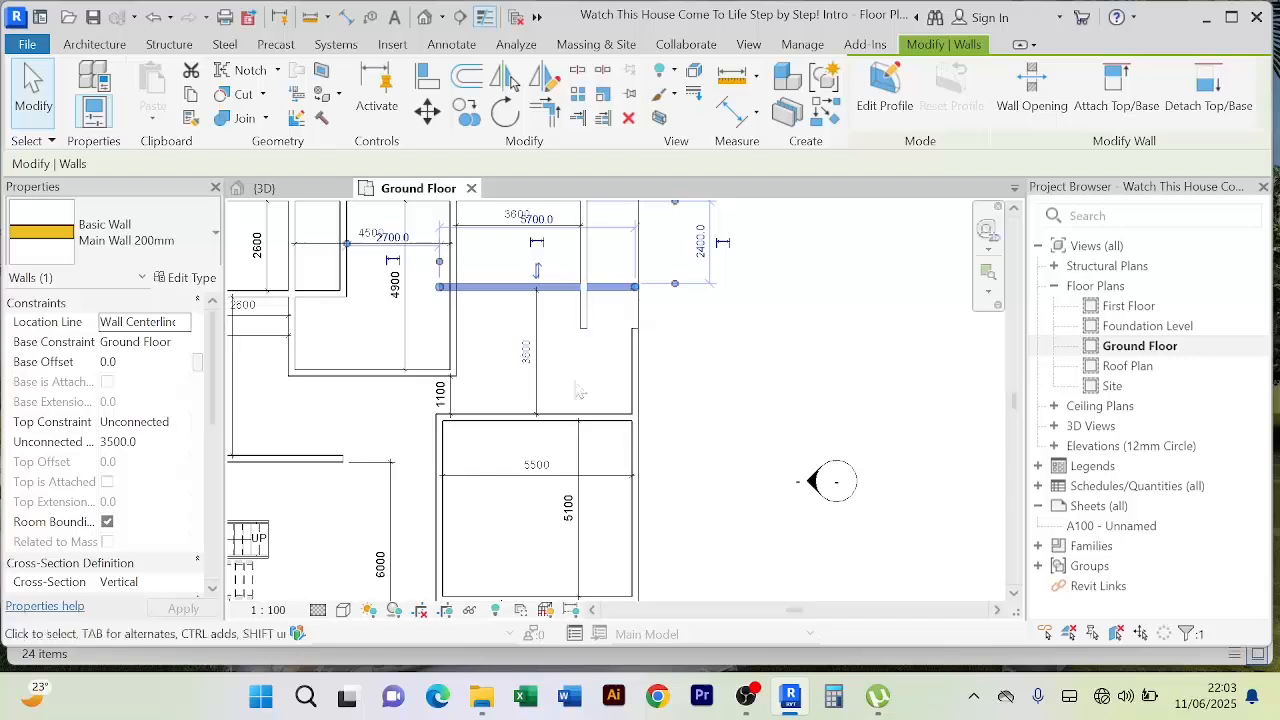
pyautogui.click(745, 372)
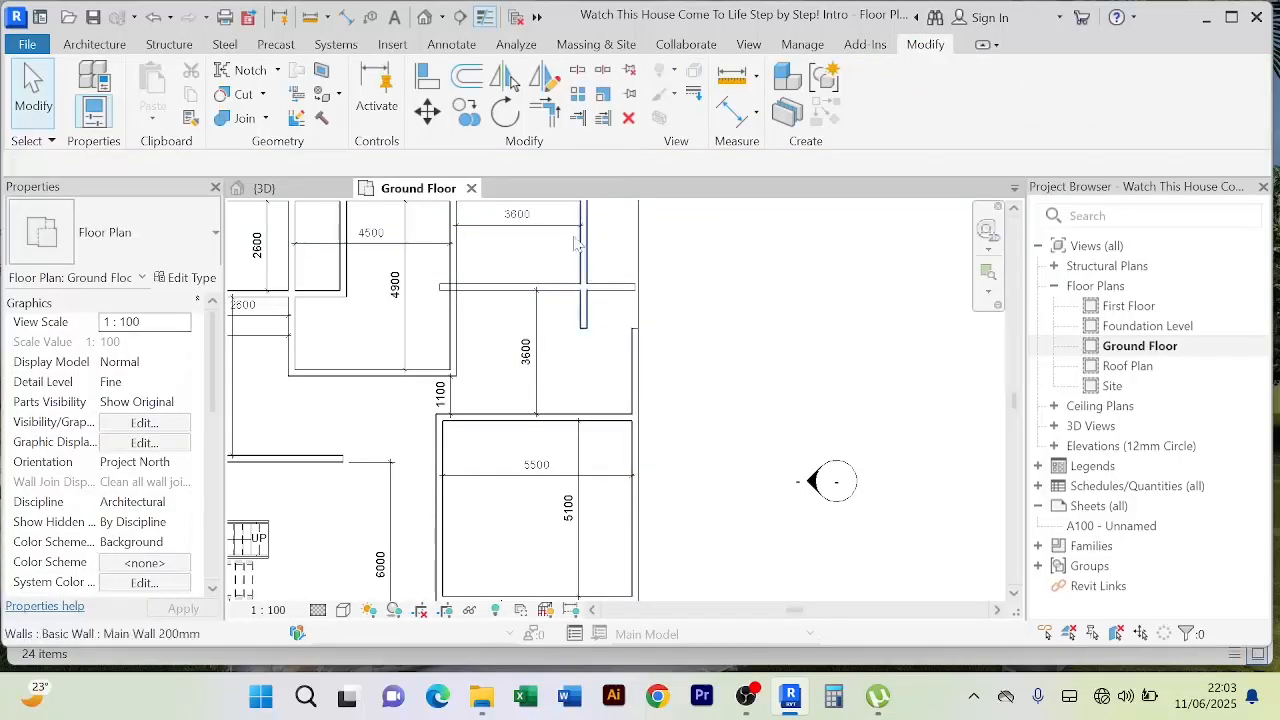
# Step: Trim the outer vertical wall and the copied wall to a corner, and delete the vertical wall that crosses the copied wall
pyautogui.click(545, 110)
pyautogui.click(630, 345)
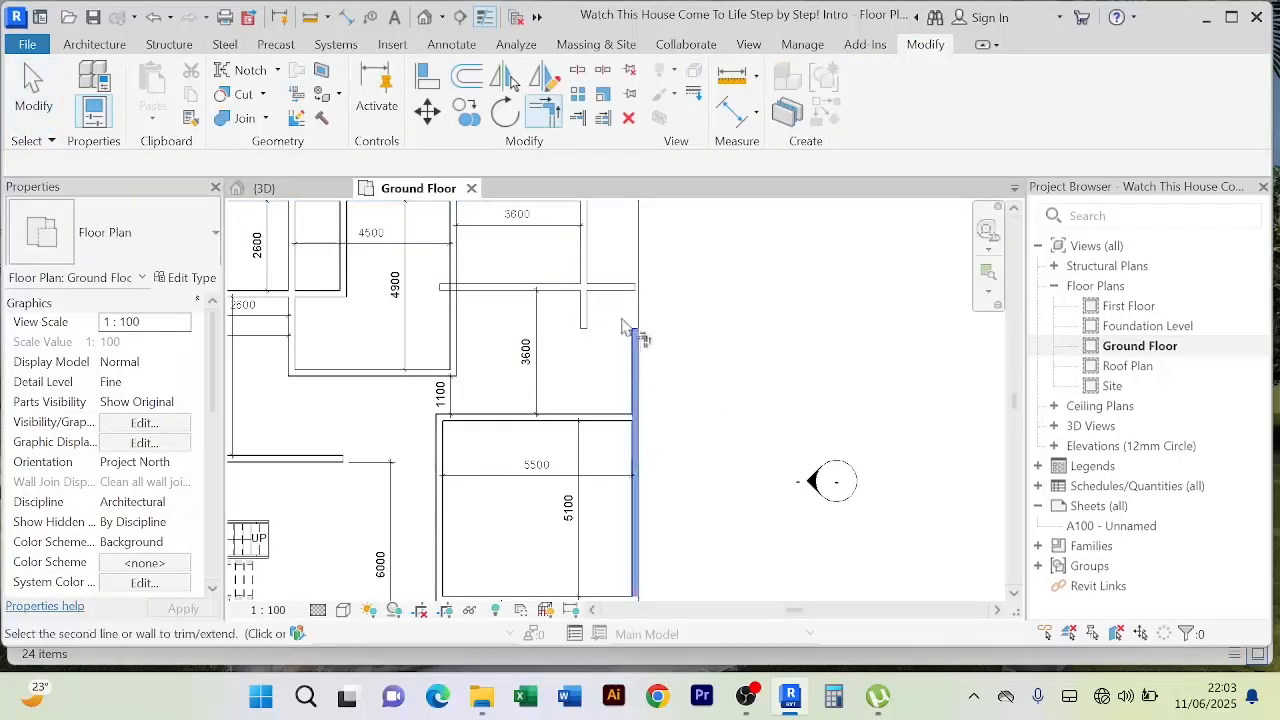
pyautogui.click(625, 288)
pyautogui.rightClick(703, 234)
pyautogui.click(745, 248)
pyautogui.click(584, 310)
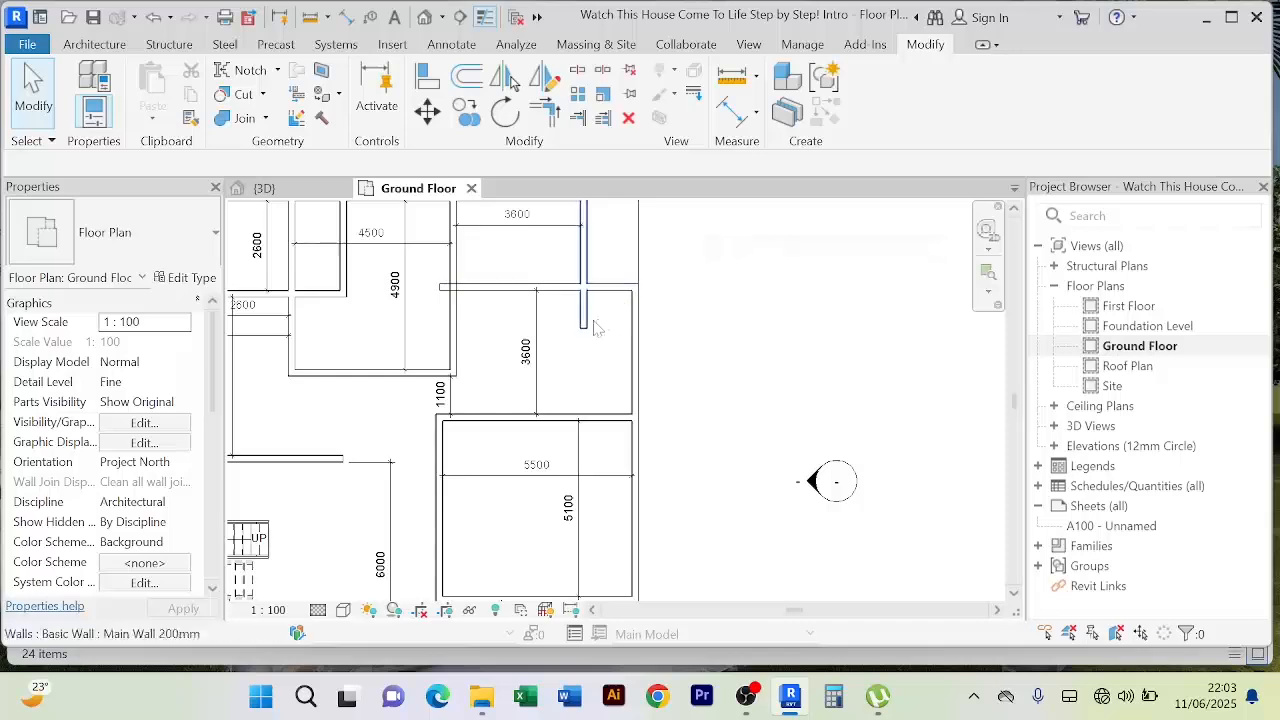
pyautogui.press('Escape')
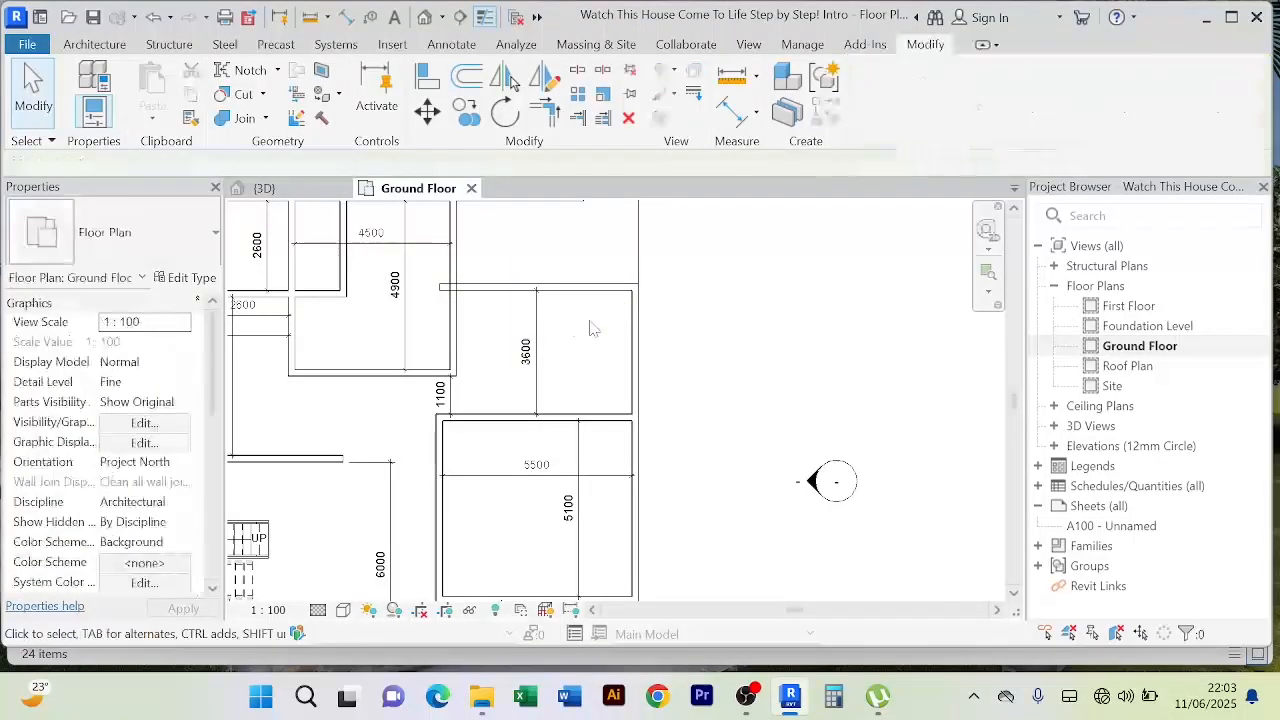
# Step: Trim the building's uppermost wall to a corner with the vertical wall between the 4500 by 4900 mm room and the new room
pyautogui.scroll(-4, 605, 328)
pyautogui.click(535, 288)
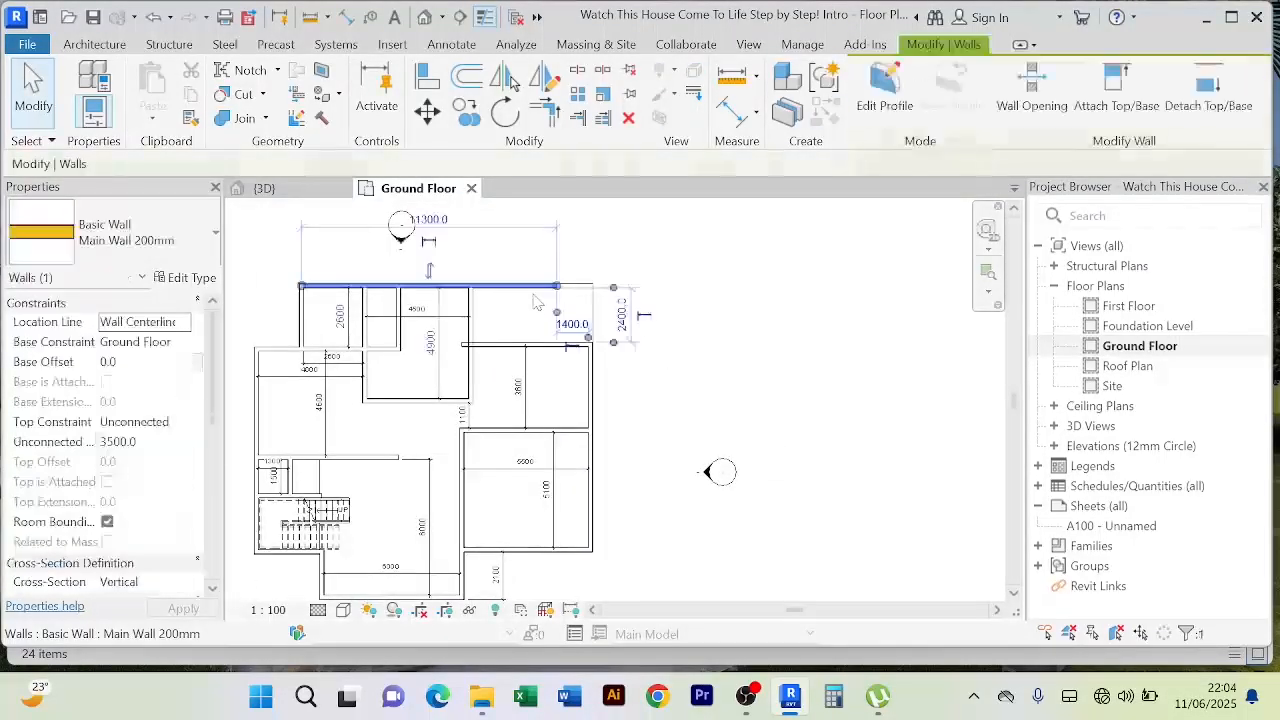
pyautogui.click(544, 113)
pyautogui.click(442, 287)
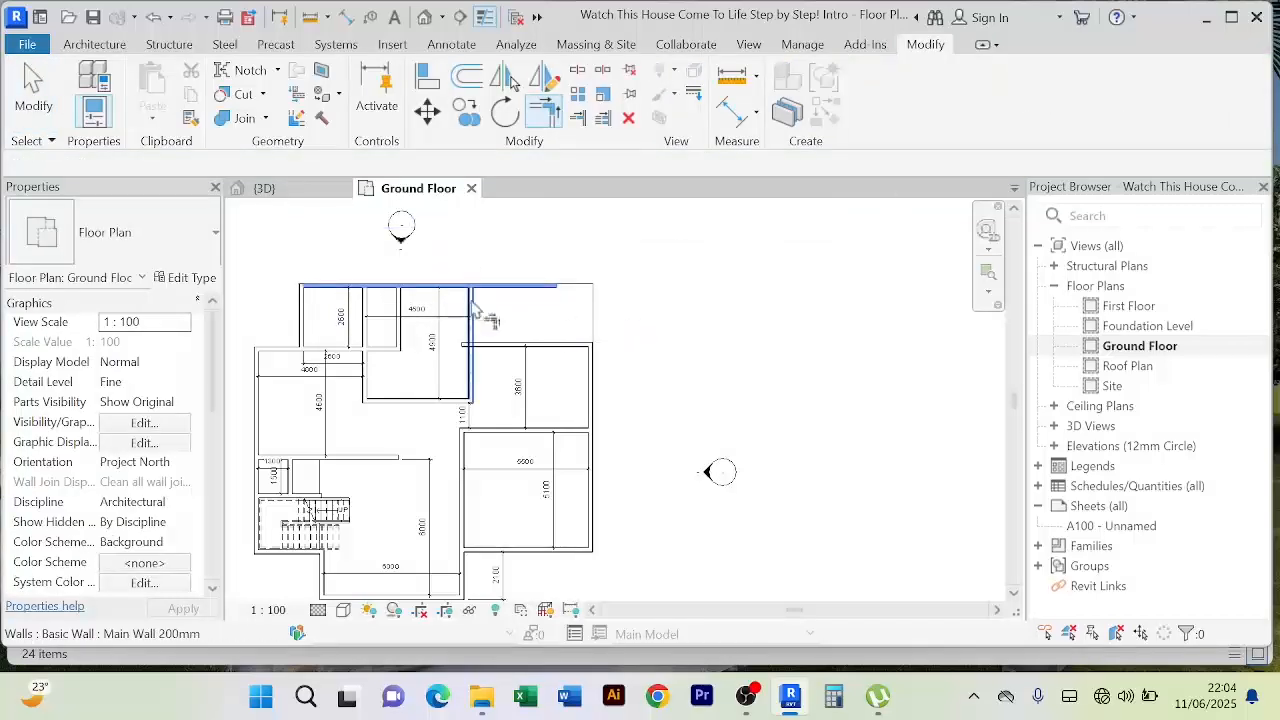
pyautogui.click(472, 312)
pyautogui.rightClick(676, 290)
pyautogui.click(712, 300)
pyautogui.rightClick(683, 262)
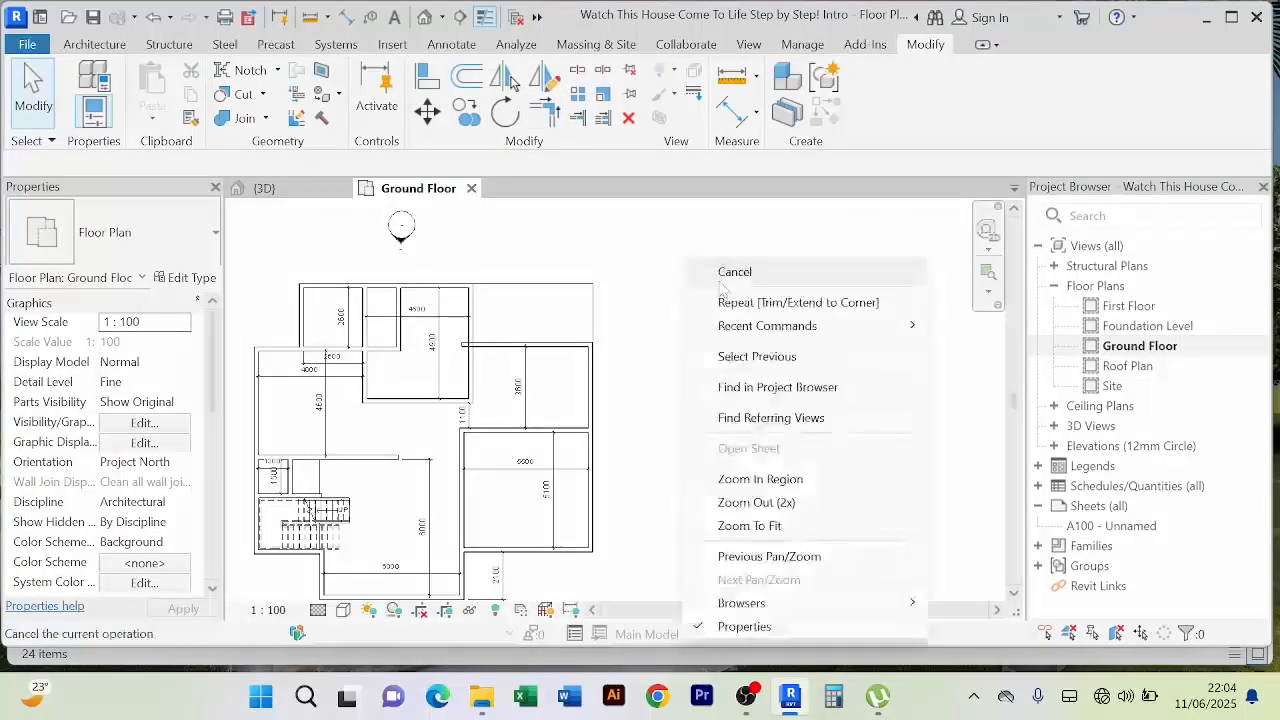
pyautogui.click(722, 274)
# Step: Extend the lower end of that shared vertical wall down to the upper wall of the 5500 by 5100 mm room
pyautogui.scroll(5, 463, 348)
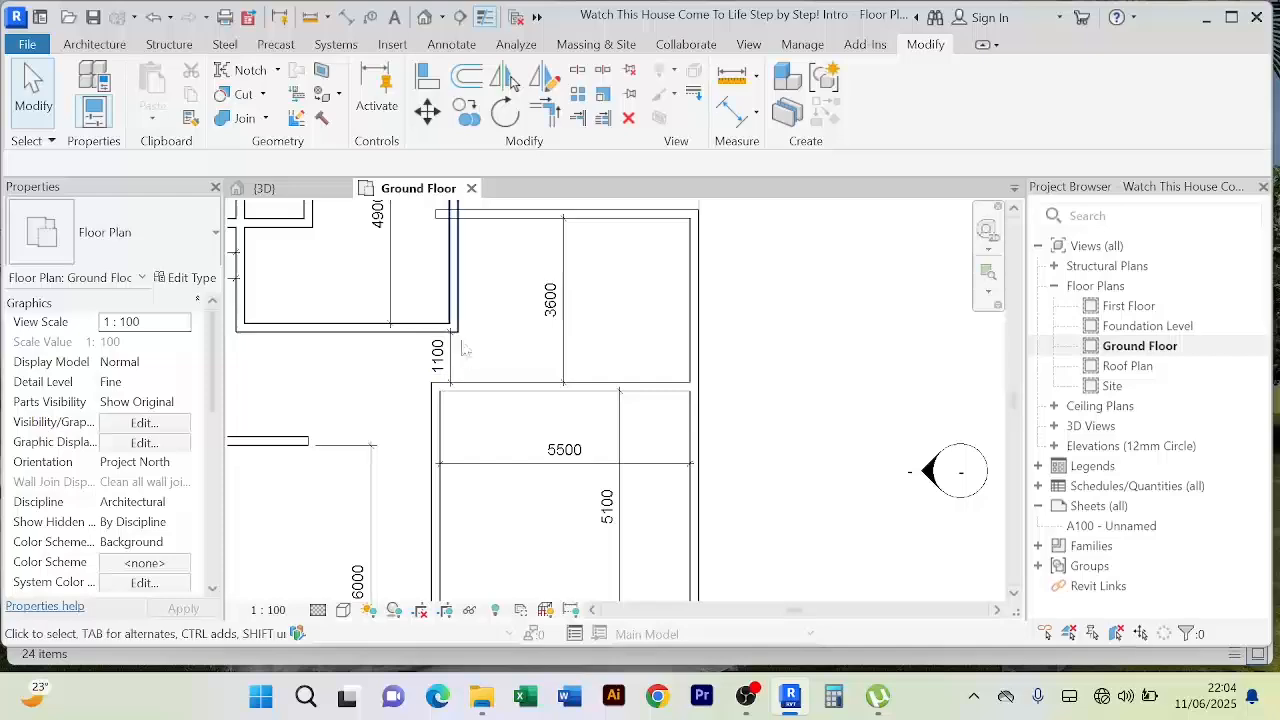
pyautogui.scroll(-2, 486, 349)
pyautogui.moveTo(488, 351); pyautogui.dragTo(472, 337, button='middle')
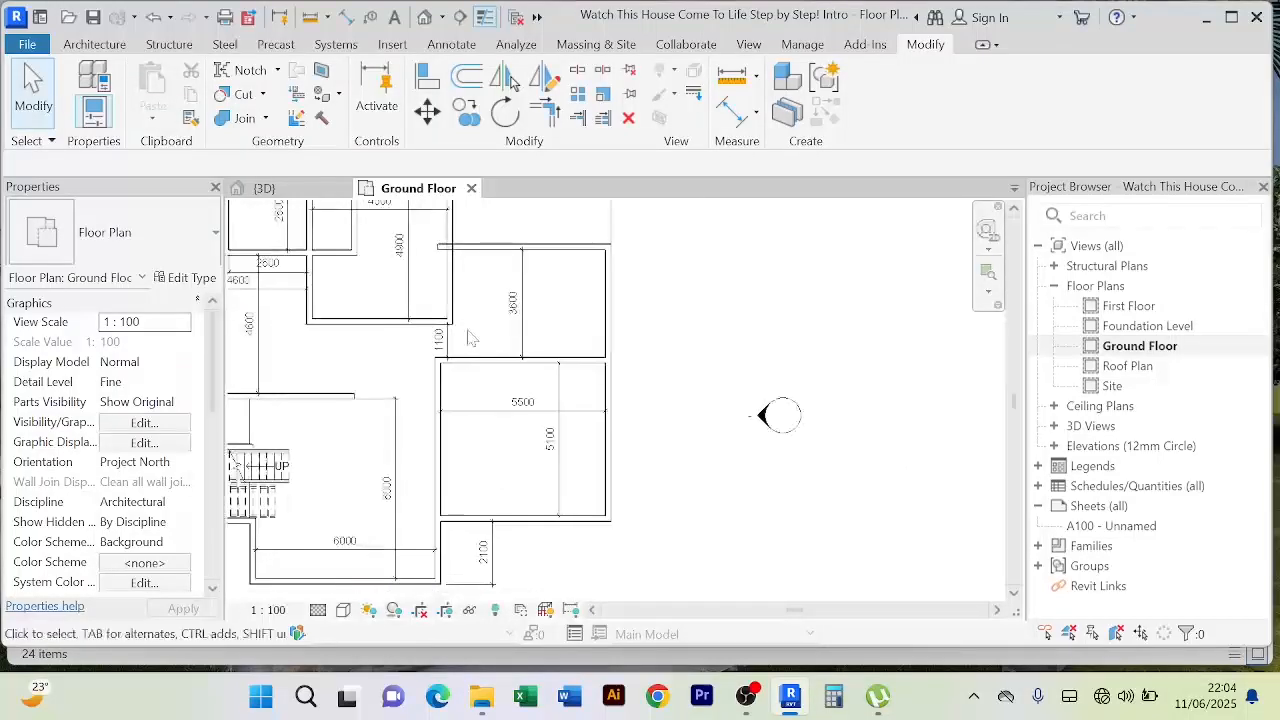
pyautogui.click(453, 306)
pyautogui.scroll(2, 453, 322)
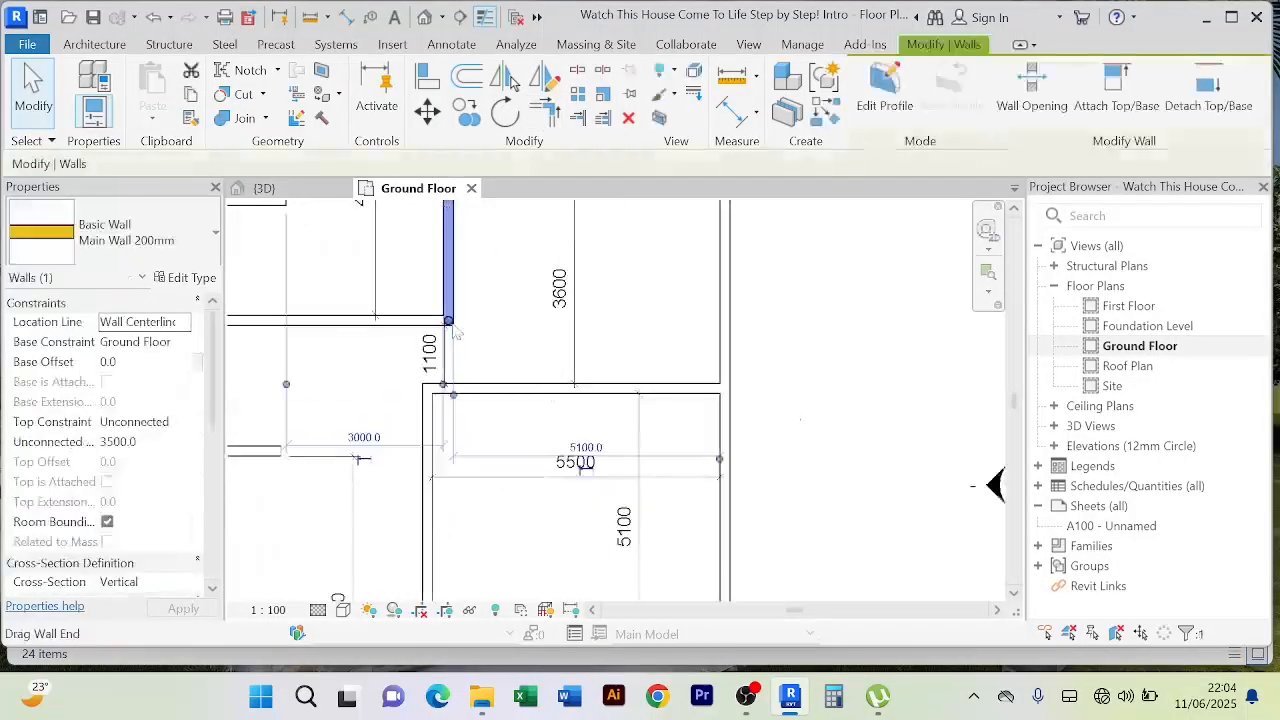
pyautogui.moveTo(449, 321); pyautogui.dragTo(449, 386)
pyautogui.click(783, 324)
pyautogui.scroll(-3, 784, 330)
pyautogui.scroll(4, 846, 443)
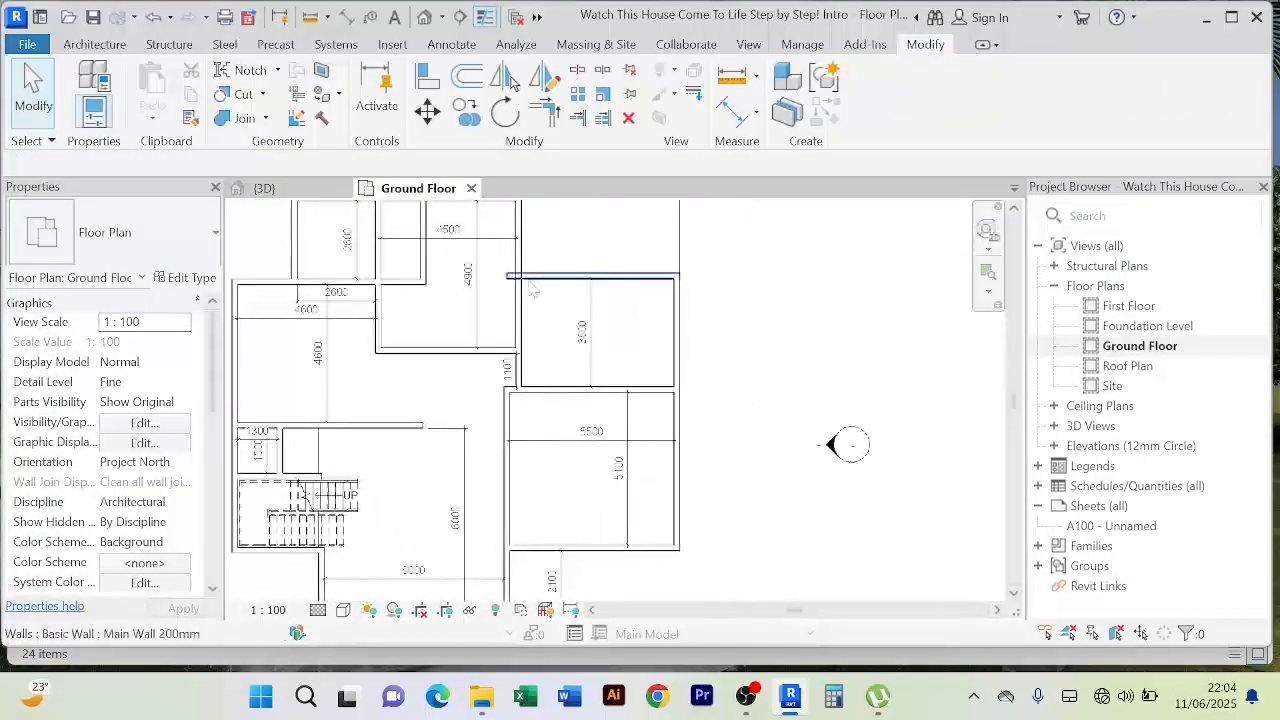
# Step: Shorten the inner end of the new room's upper wall so it meets the wall shared with the 4500 by 4900 mm room
pyautogui.click(494, 273)
pyautogui.scroll(2, 496, 280)
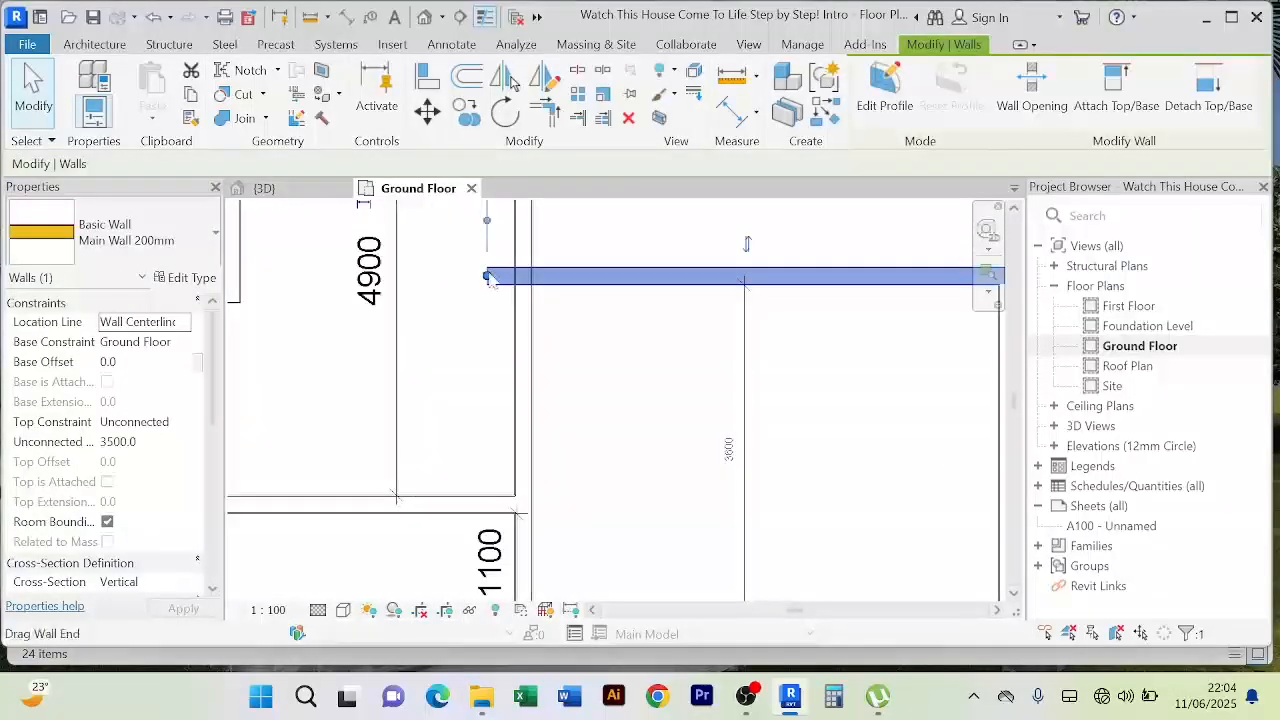
pyautogui.moveTo(489, 276); pyautogui.dragTo(523, 274)
pyautogui.scroll(-3, 606, 328)
pyautogui.moveTo(619, 360); pyautogui.dragTo(577, 319, button='middle')
pyautogui.click(785, 323)
pyautogui.scroll(1, 773, 326)
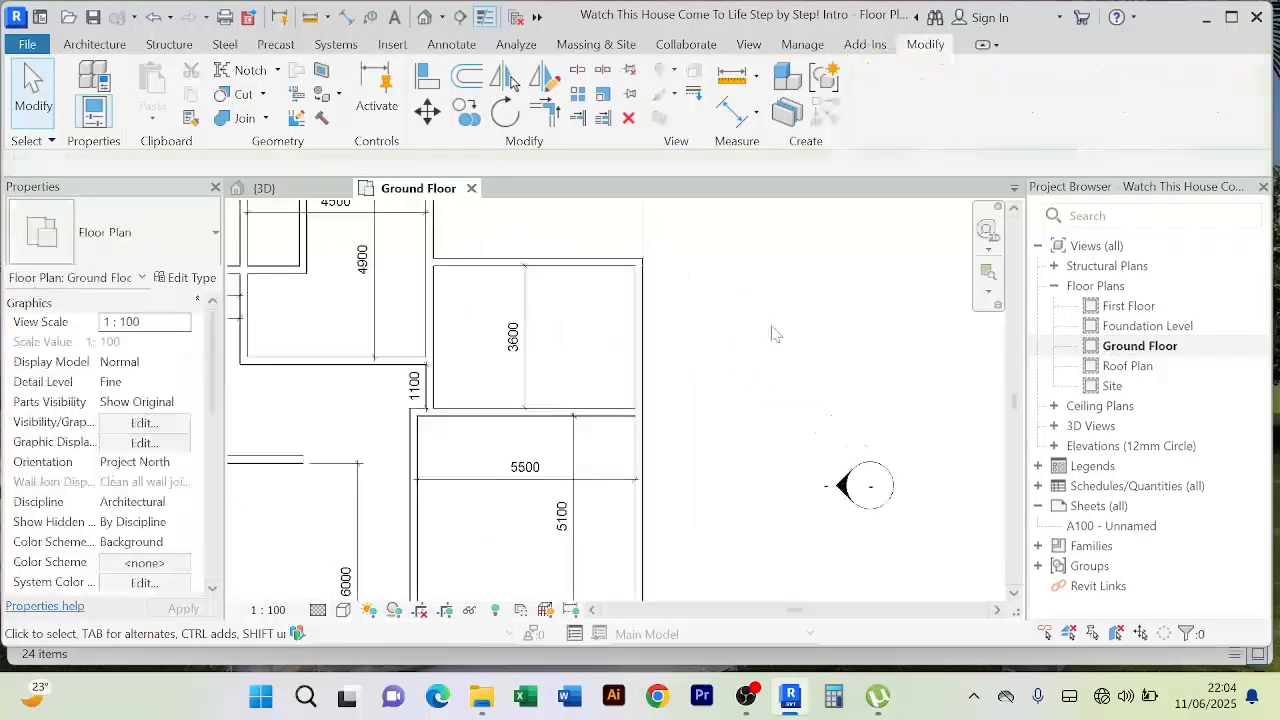
# Step: Dimension the new room's clear width between its two vertical walls, and end the dimensioning
pyautogui.click(734, 107)
pyautogui.click(443, 302)
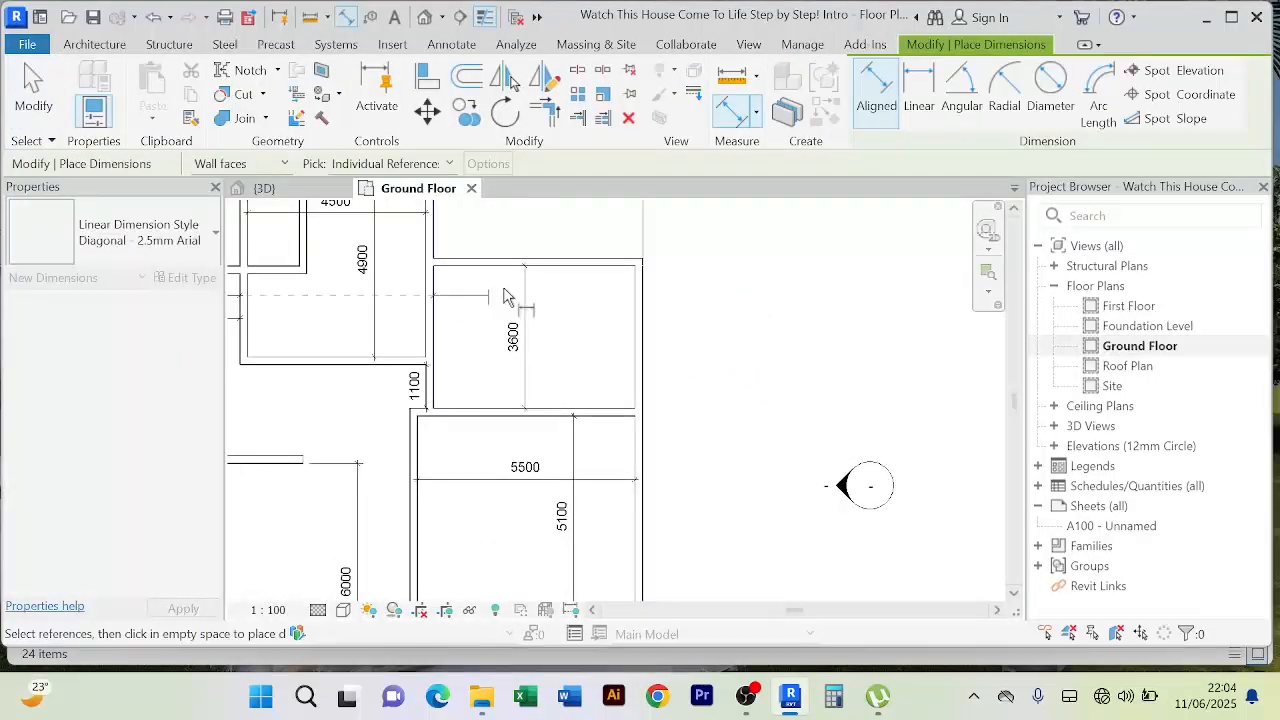
pyautogui.click(633, 308)
pyautogui.click(589, 313)
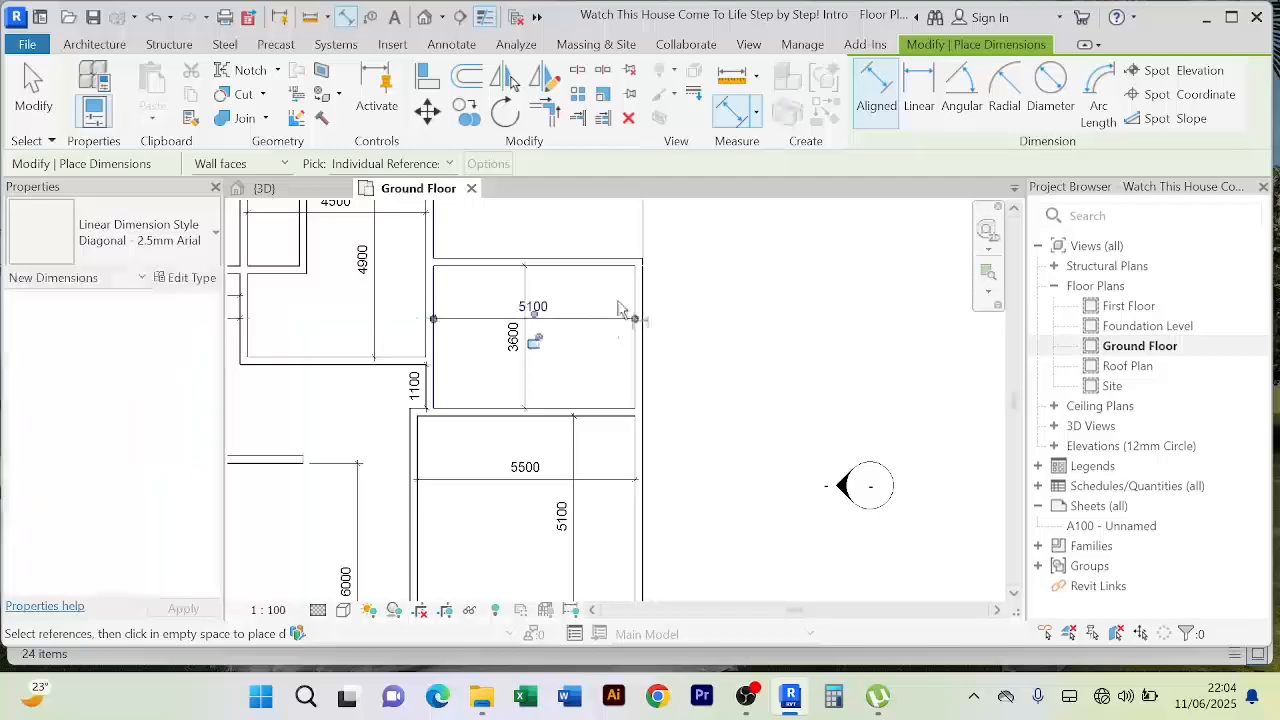
pyautogui.rightClick(730, 264)
pyautogui.click(749, 272)
pyautogui.rightClick(743, 241)
pyautogui.click(757, 255)
# Step: Examine the new 3600 mm deep room and how its walls meet the adjoining rooms
pyautogui.scroll(-3, 755, 261)
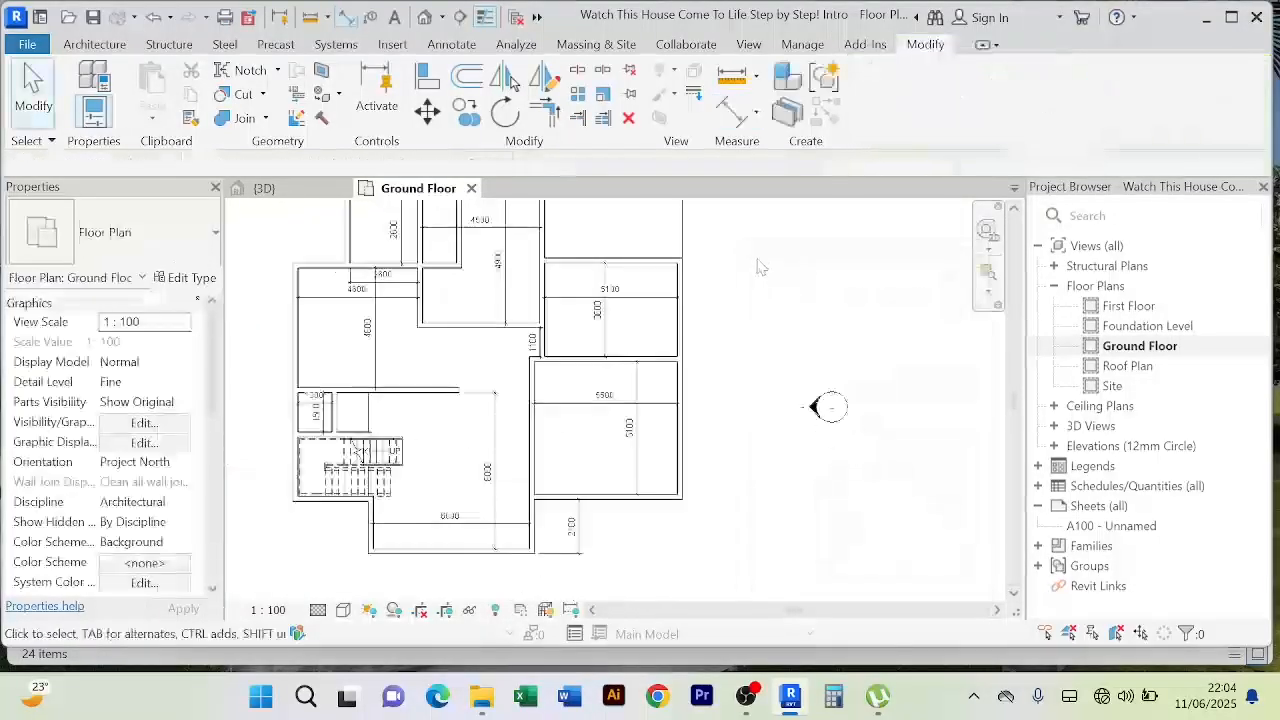
pyautogui.moveTo(678, 328); pyautogui.dragTo(603, 299, button='middle')
pyautogui.scroll(4, 720, 272)
pyautogui.scroll(-7, 723, 274)
pyautogui.moveTo(721, 305); pyautogui.dragTo(663, 360, button='middle')
pyautogui.scroll(3, 637, 337)
pyautogui.scroll(2, 551, 334)
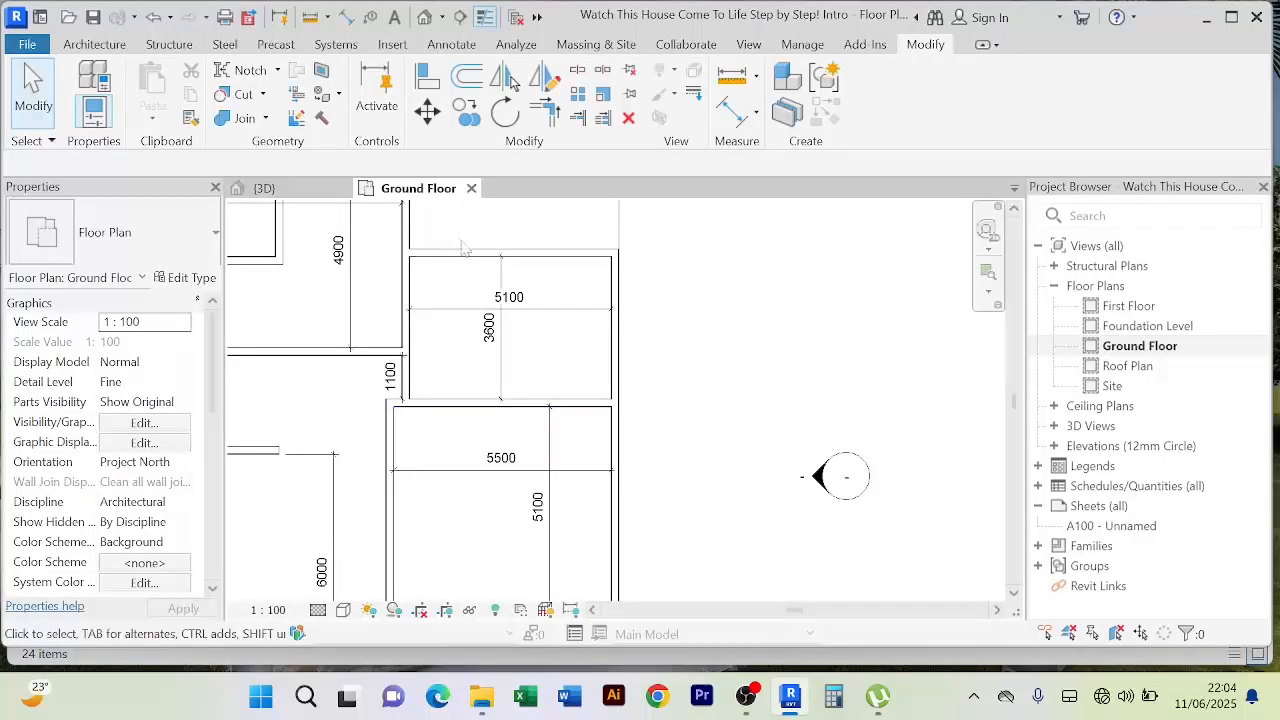
pyautogui.scroll(-2, 456, 301)
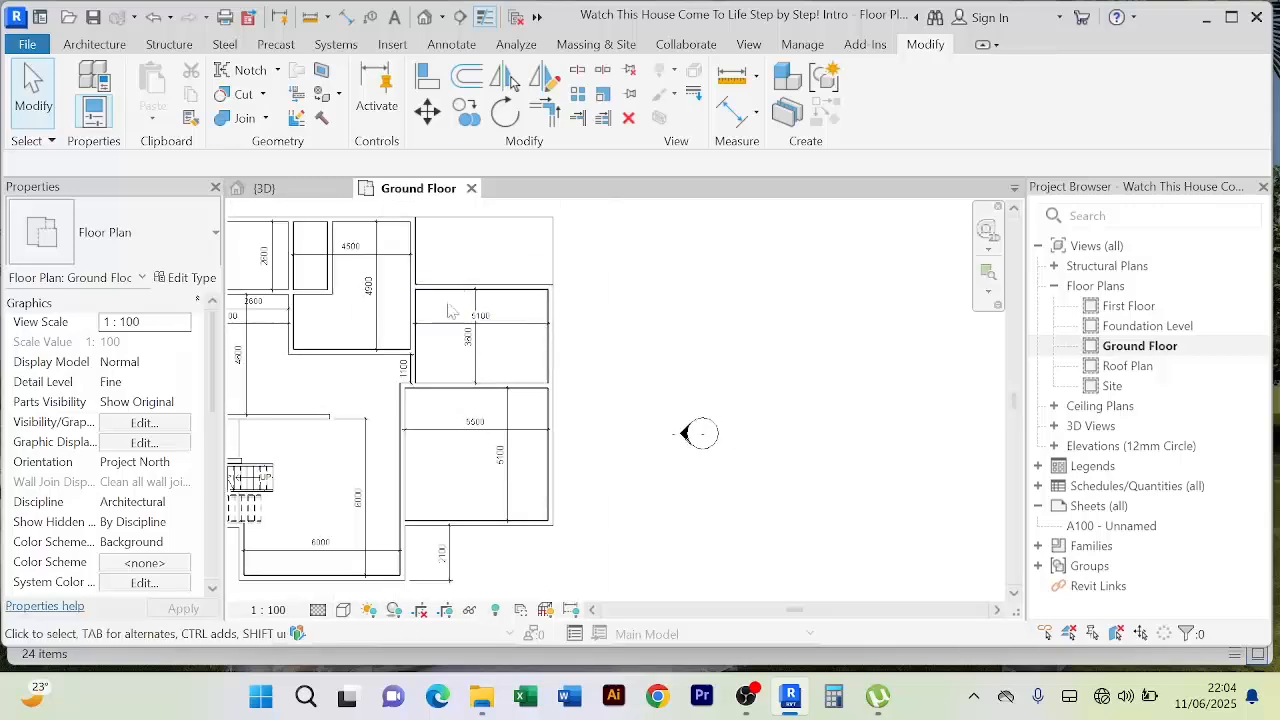
pyautogui.scroll(3, 433, 308)
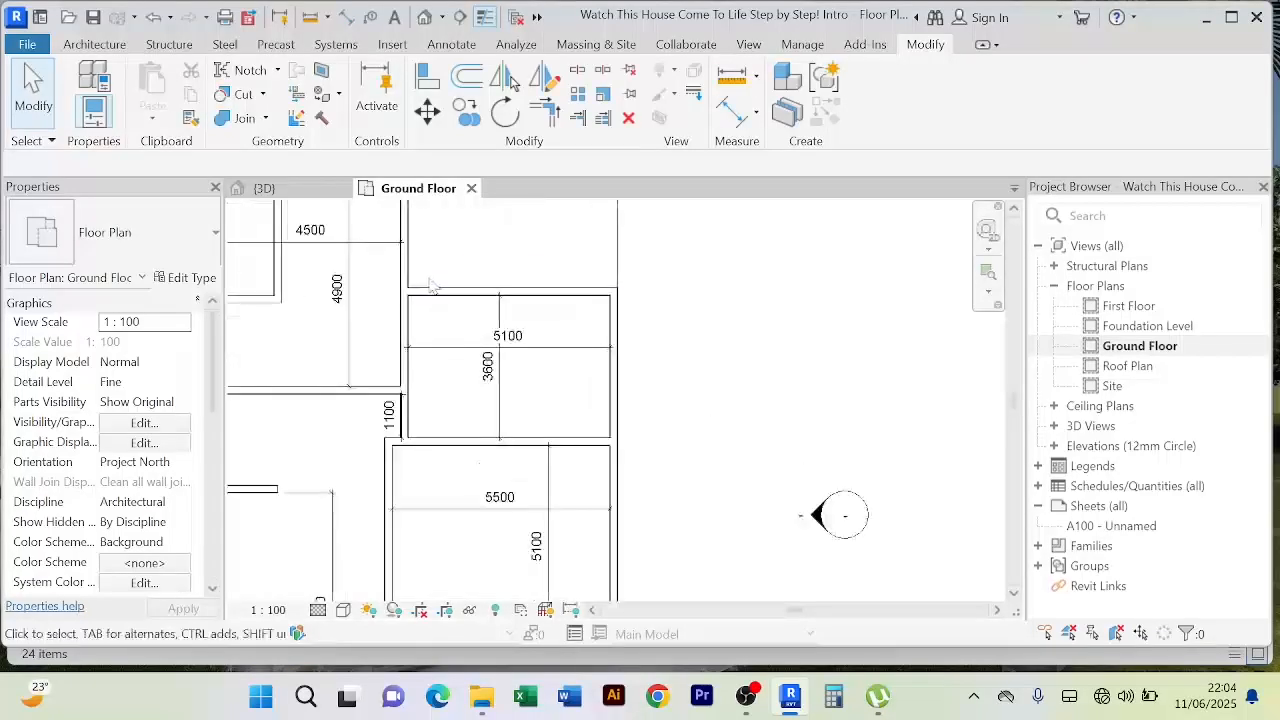
pyautogui.scroll(-3, 645, 355)
pyautogui.scroll(3, 533, 332)
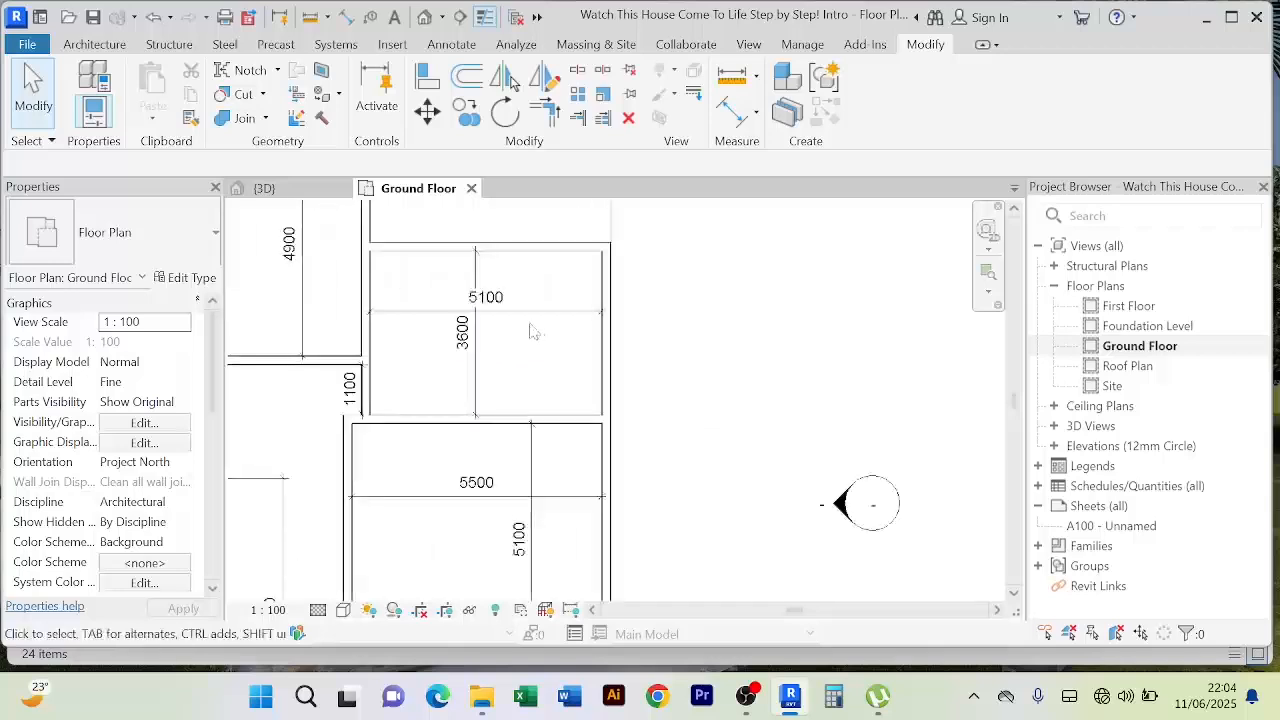
pyautogui.scroll(-4, 425, 374)
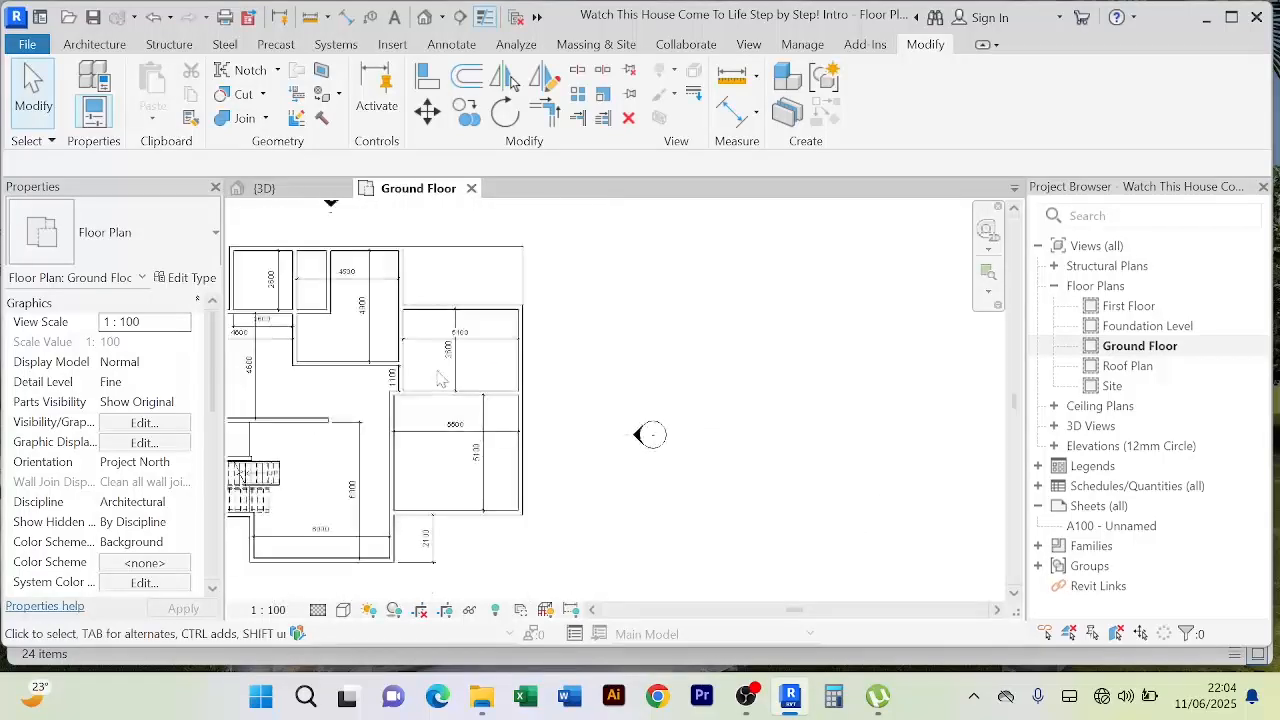
pyautogui.scroll(2, 512, 352)
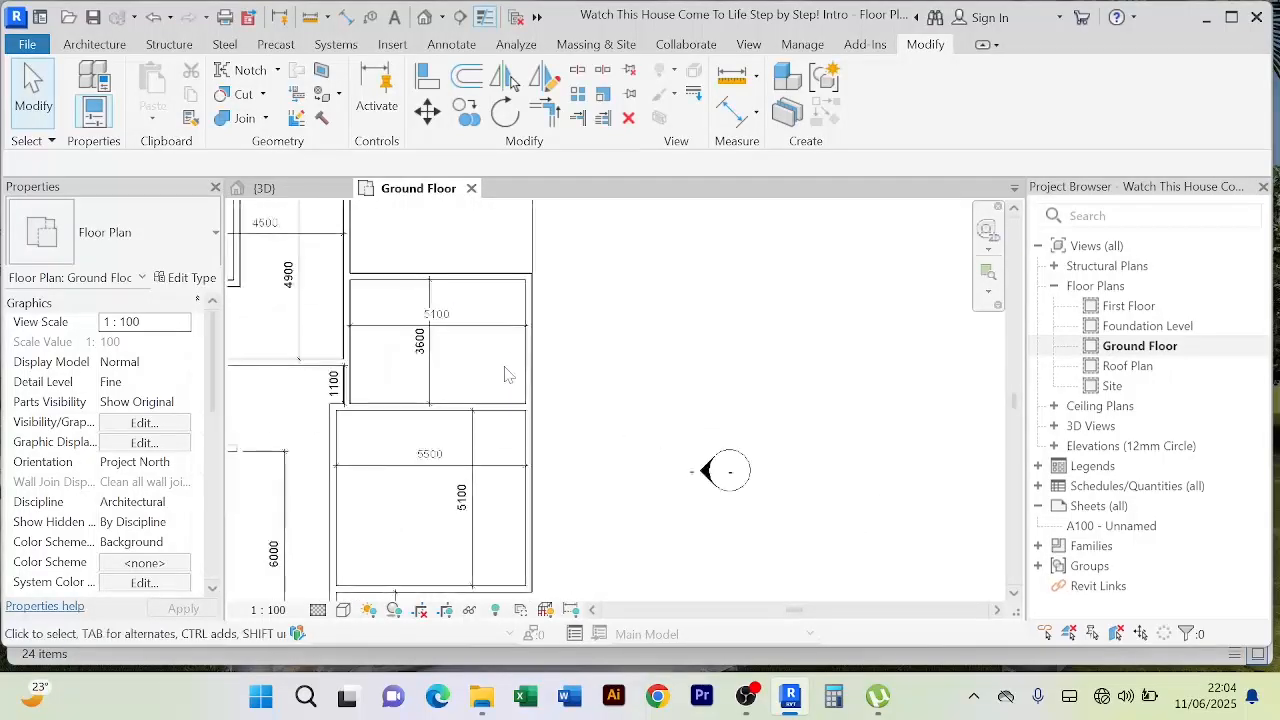
pyautogui.click(526, 360)
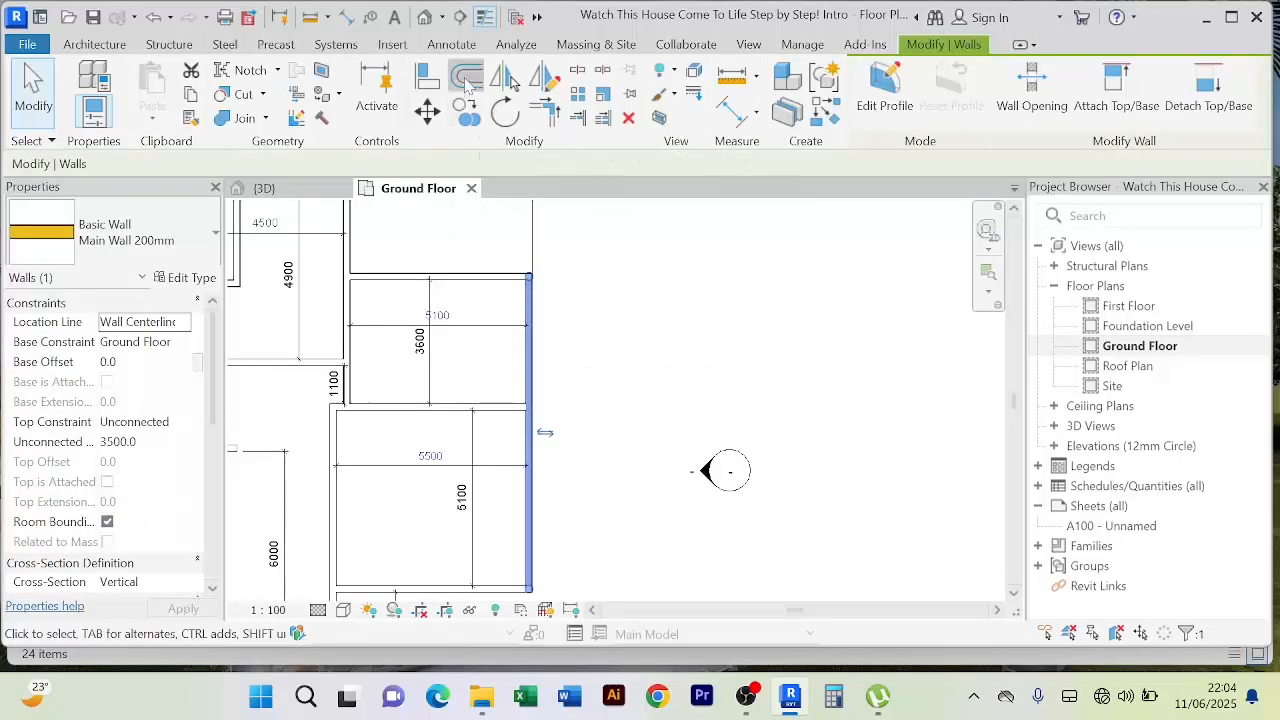
pyautogui.click(466, 80)
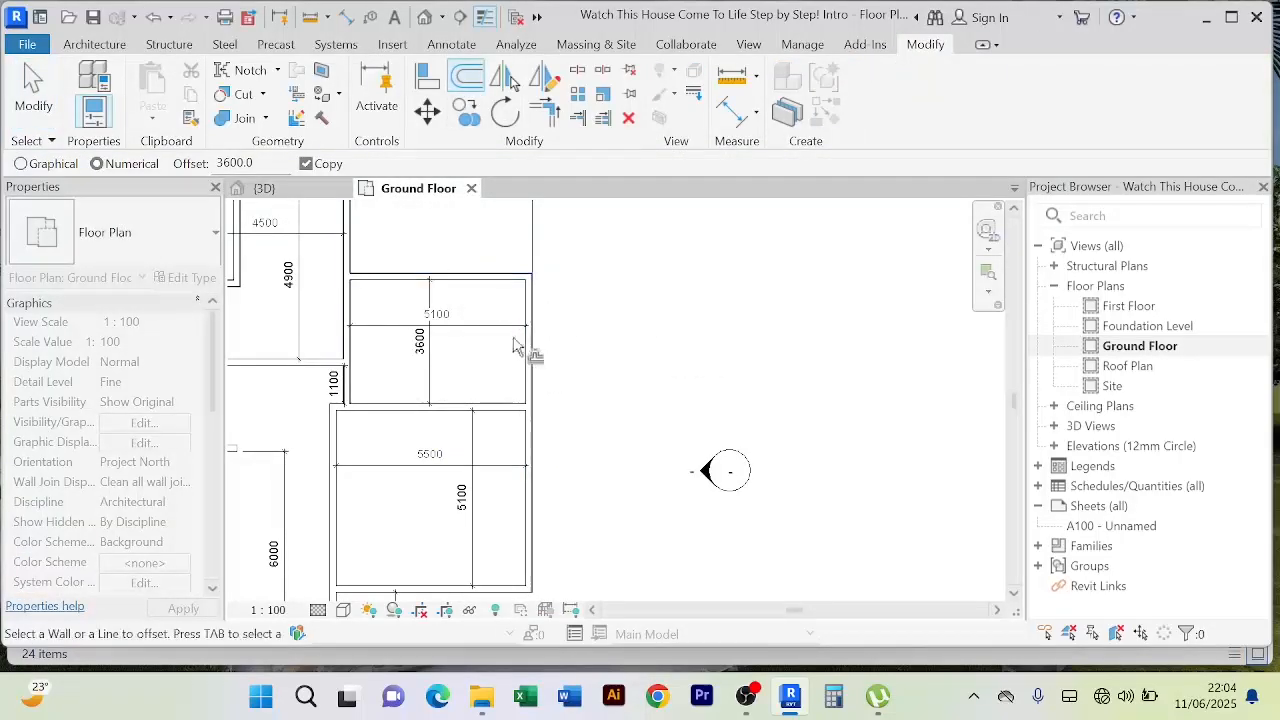
pyautogui.rightClick(656, 286)
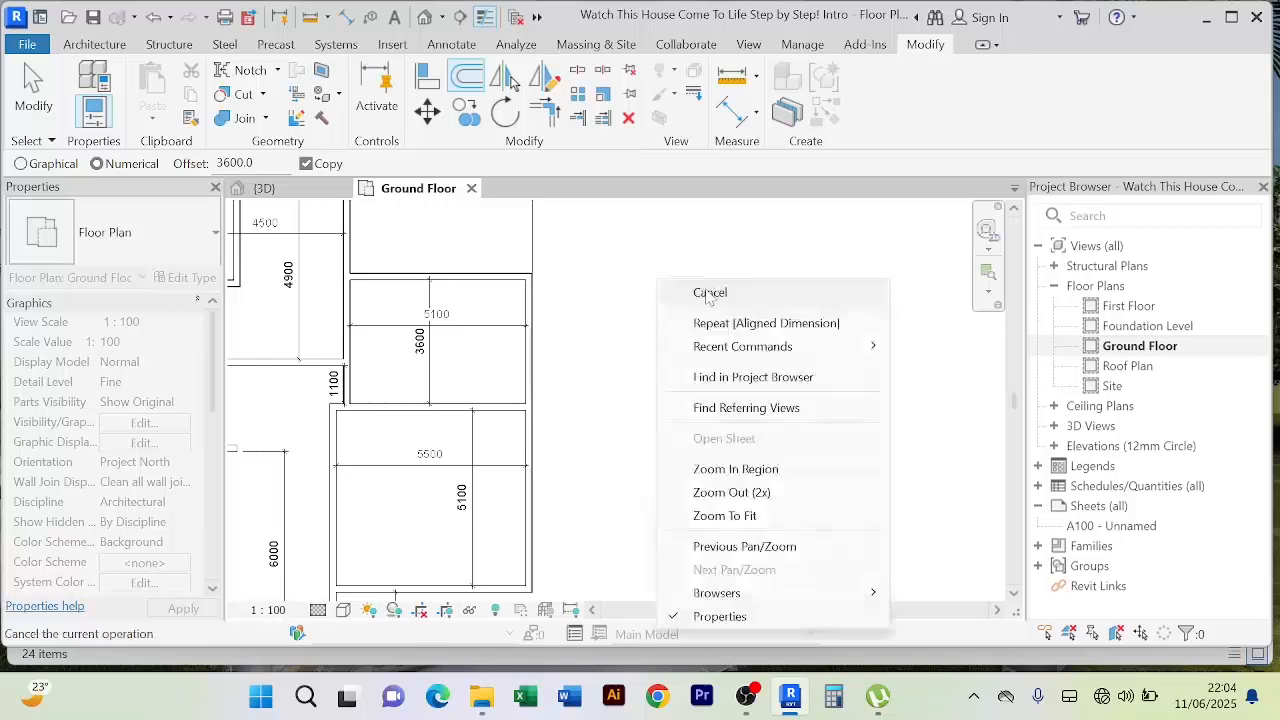
pyautogui.click(685, 296)
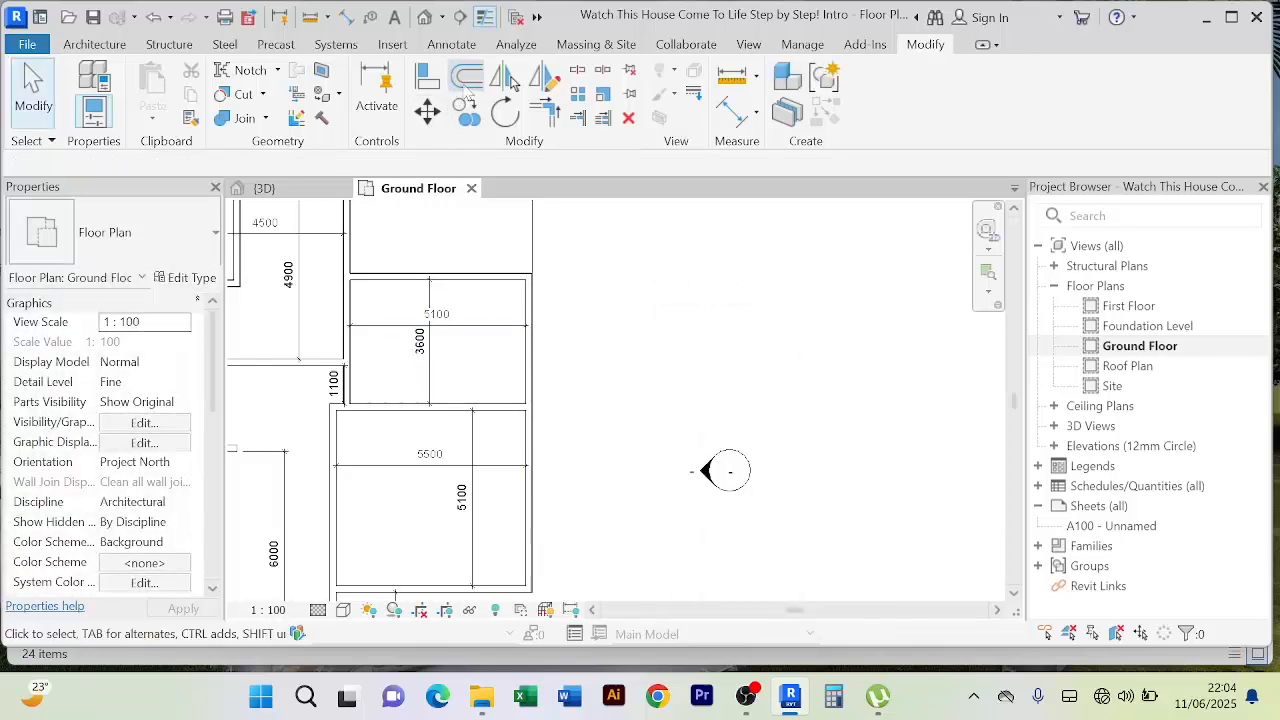
# Step: Offset a copy of the wall shared with the 4500 by 4900 mm room by 3600 mm into the new room
pyautogui.click(466, 80)
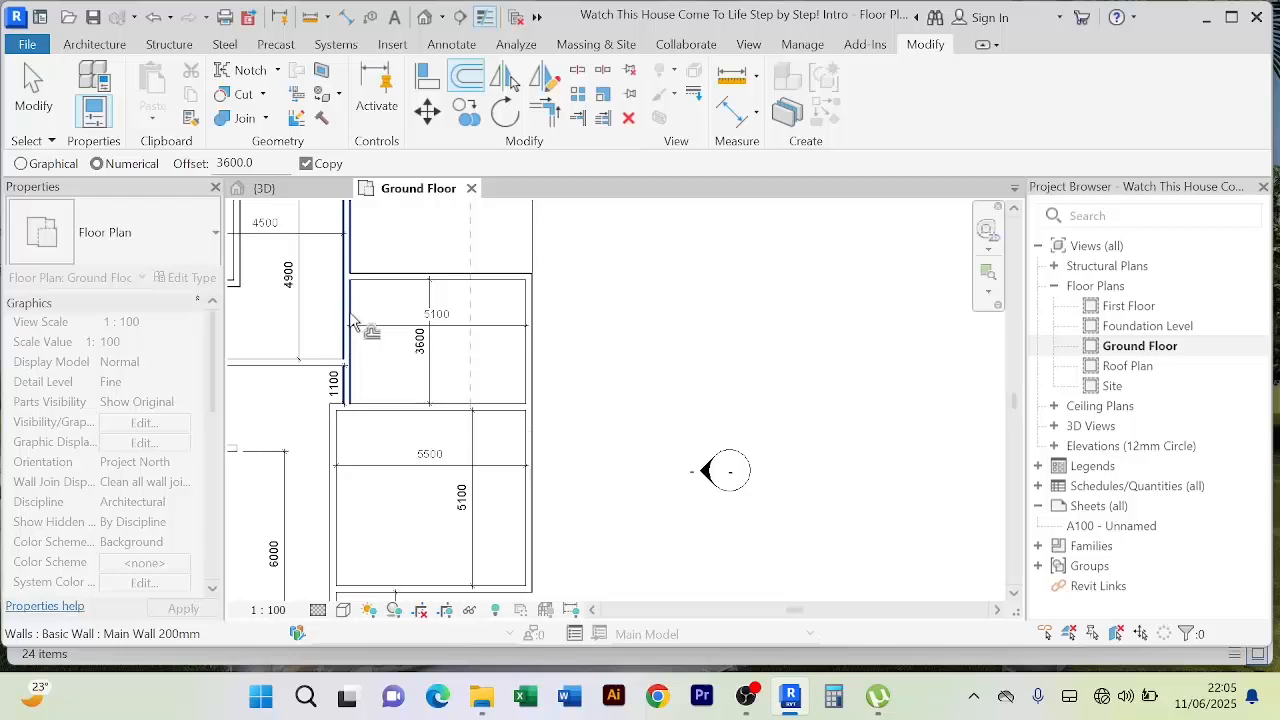
pyautogui.click(350, 315)
pyautogui.rightClick(684, 278)
pyautogui.click(706, 287)
pyautogui.rightClick(697, 273)
pyautogui.click(717, 288)
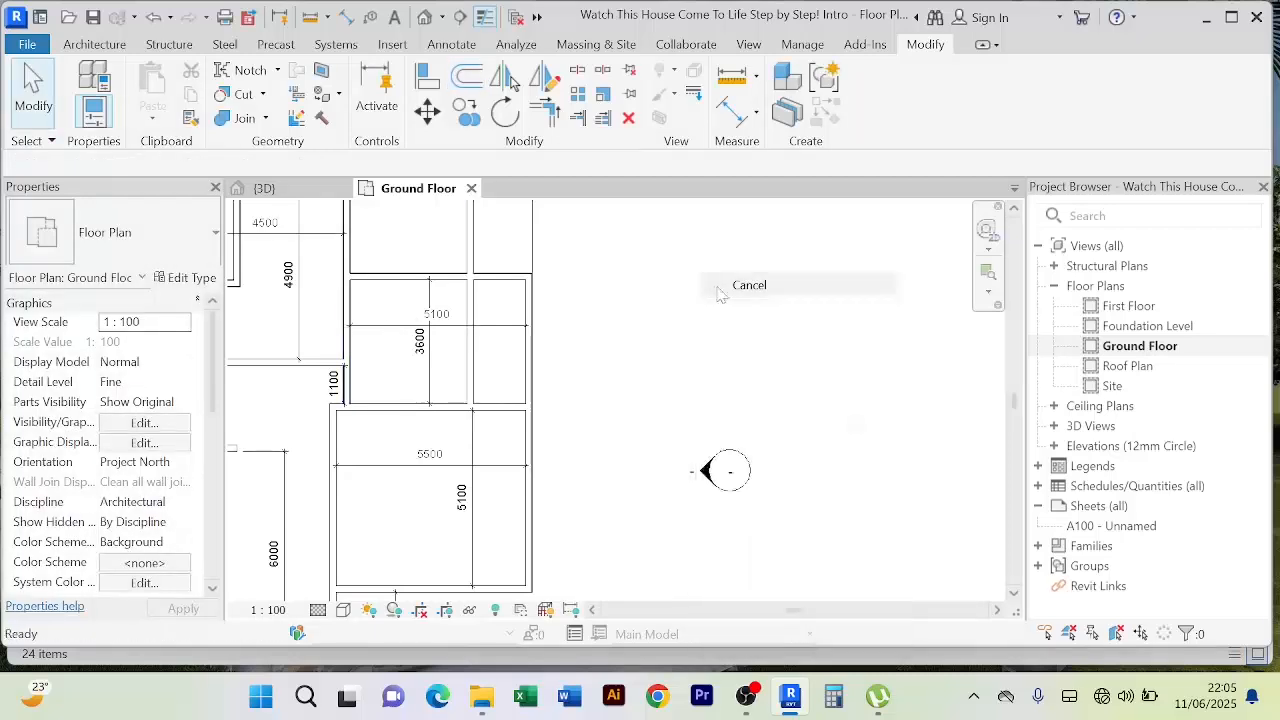
# Step: Dimension the clear width between the shared wall and the copied vertical wall in the new room, and end the dimensioning
pyautogui.click(733, 110)
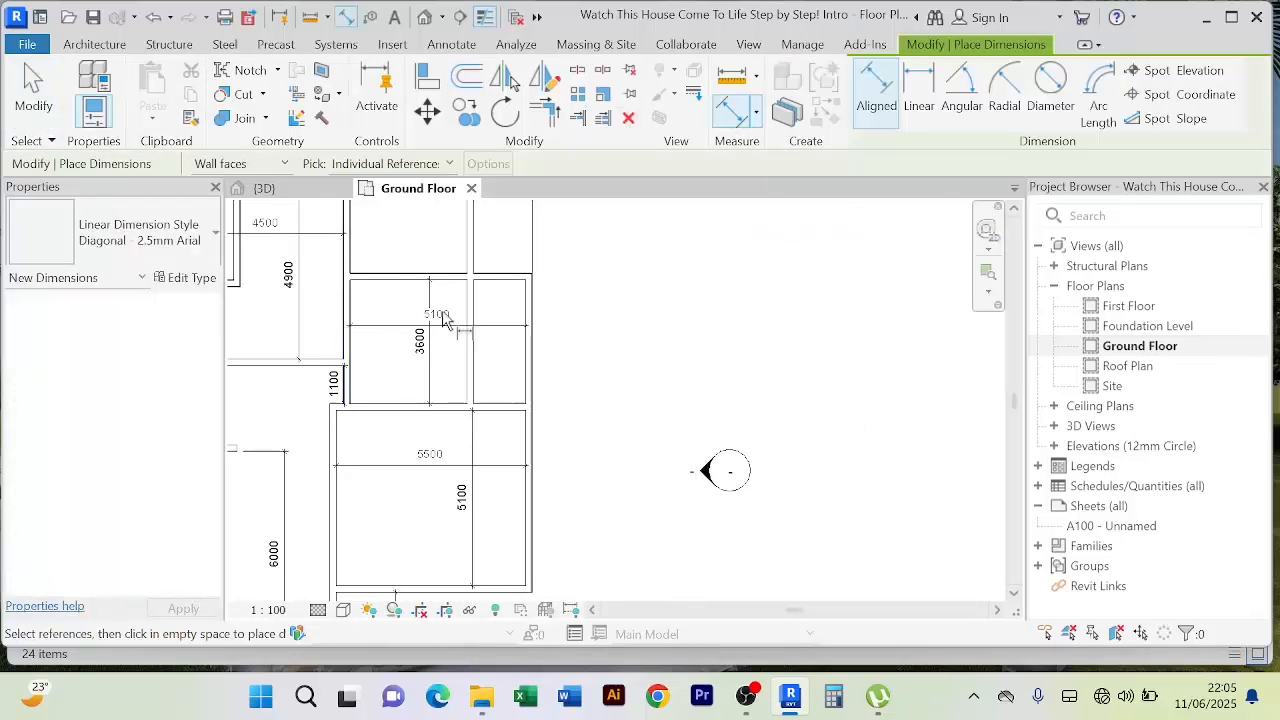
pyautogui.click(352, 322)
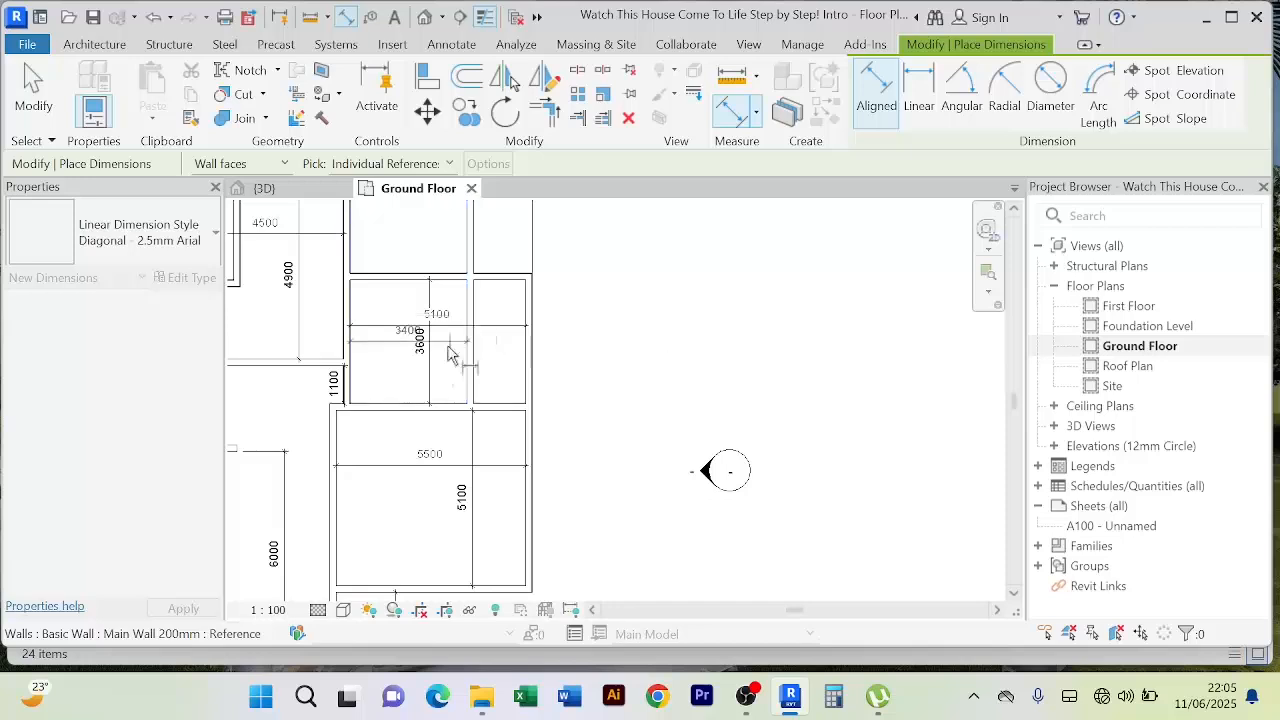
pyautogui.click(449, 354)
pyautogui.click(404, 381)
pyautogui.rightClick(629, 273)
pyautogui.click(639, 281)
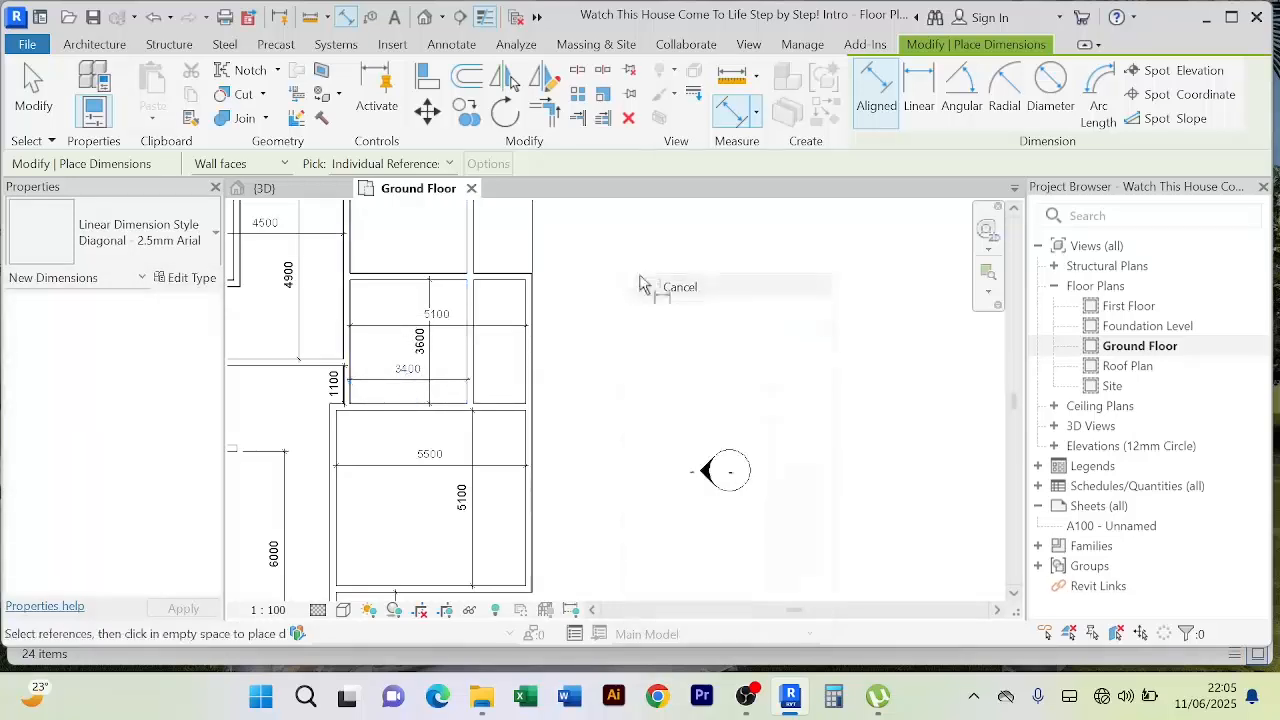
pyautogui.rightClick(634, 265)
pyautogui.click(649, 283)
# Step: Move the copied vertical wall by setting the clear width between it and the shared wall to 3600 mm
pyautogui.click(471, 240)
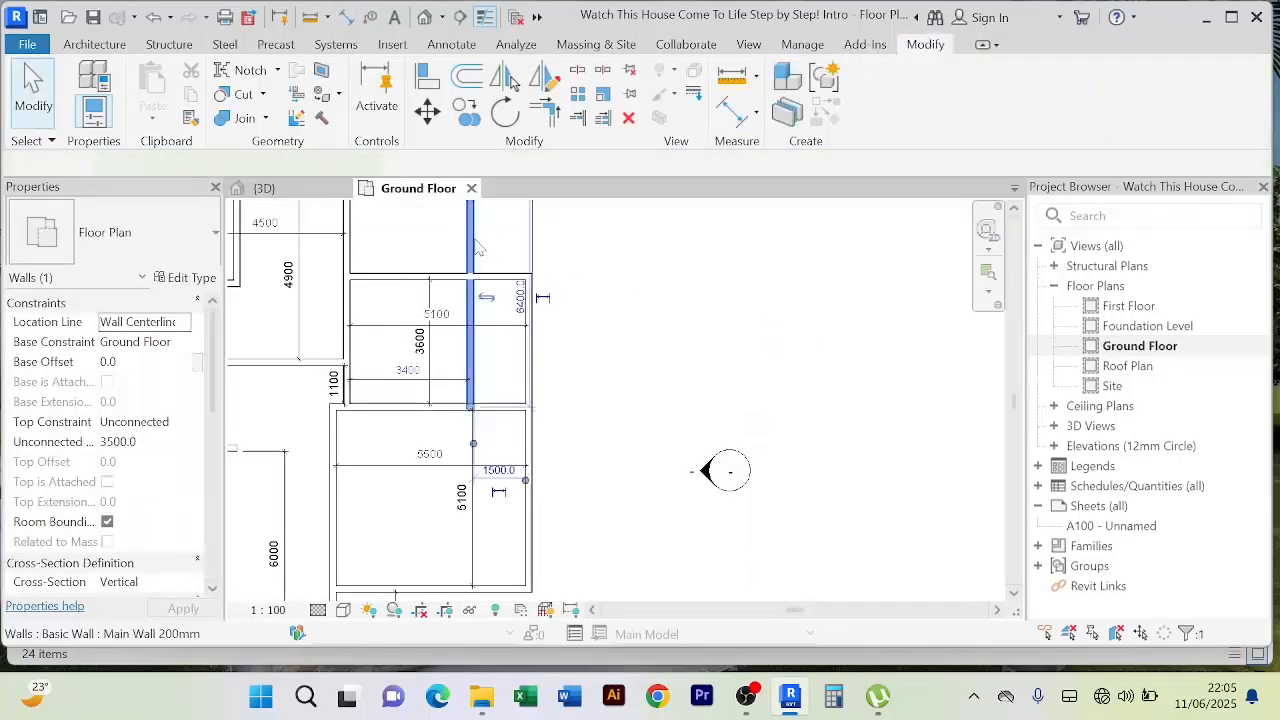
pyautogui.click(382, 358)
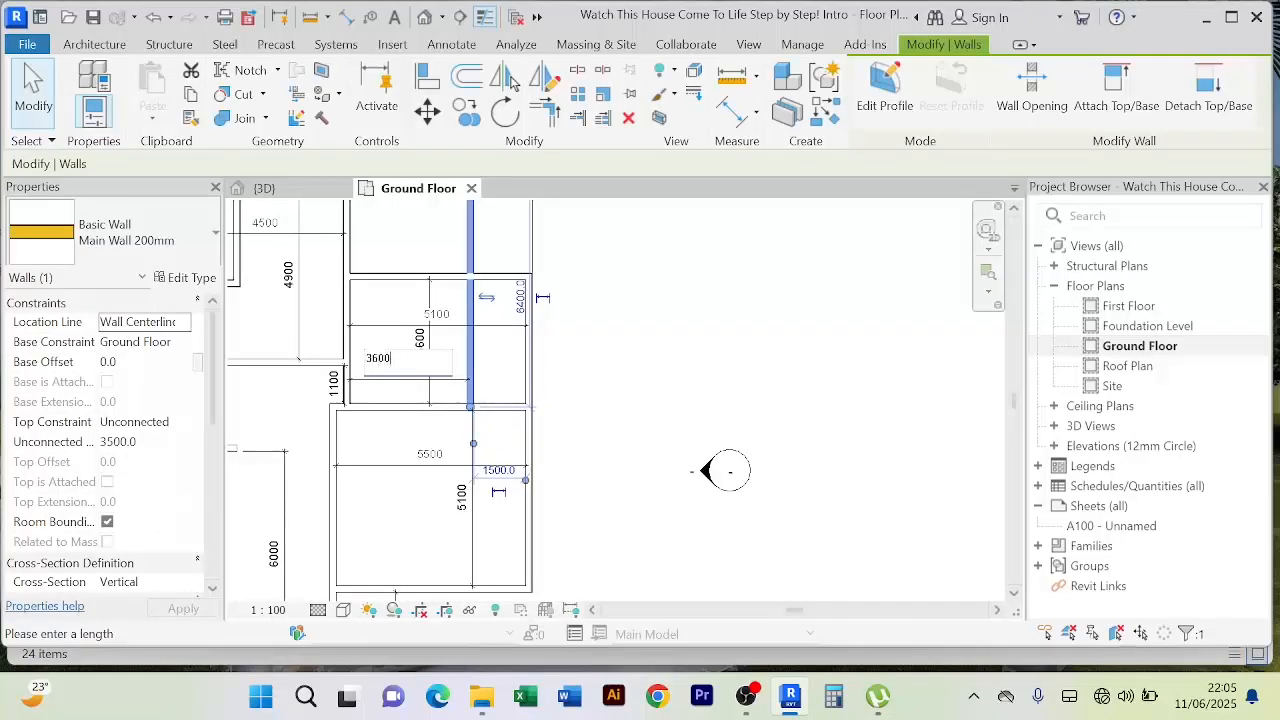
pyautogui.write('3600')
pyautogui.press('Return')
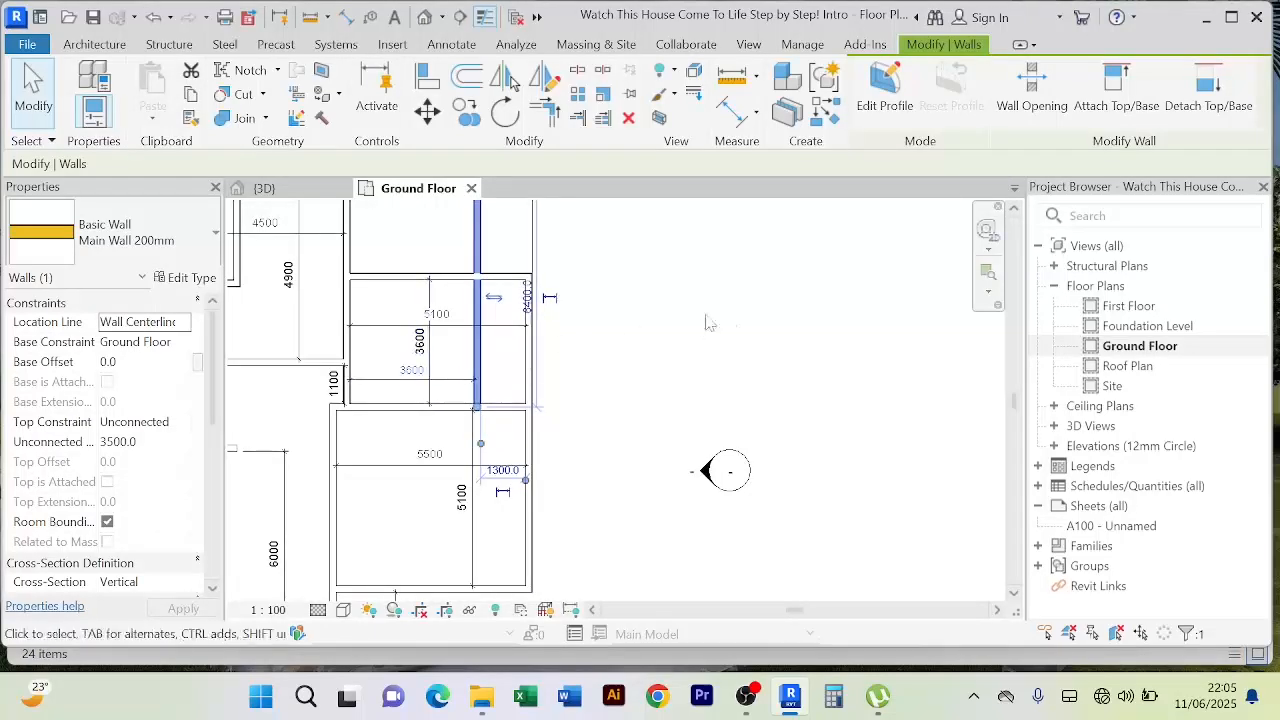
pyautogui.click(695, 333)
# Step: Trim the new room's upper wall and the copied vertical wall to a corner, removing their excess lengths
pyautogui.moveTo(695, 333); pyautogui.dragTo(691, 332, button='middle')
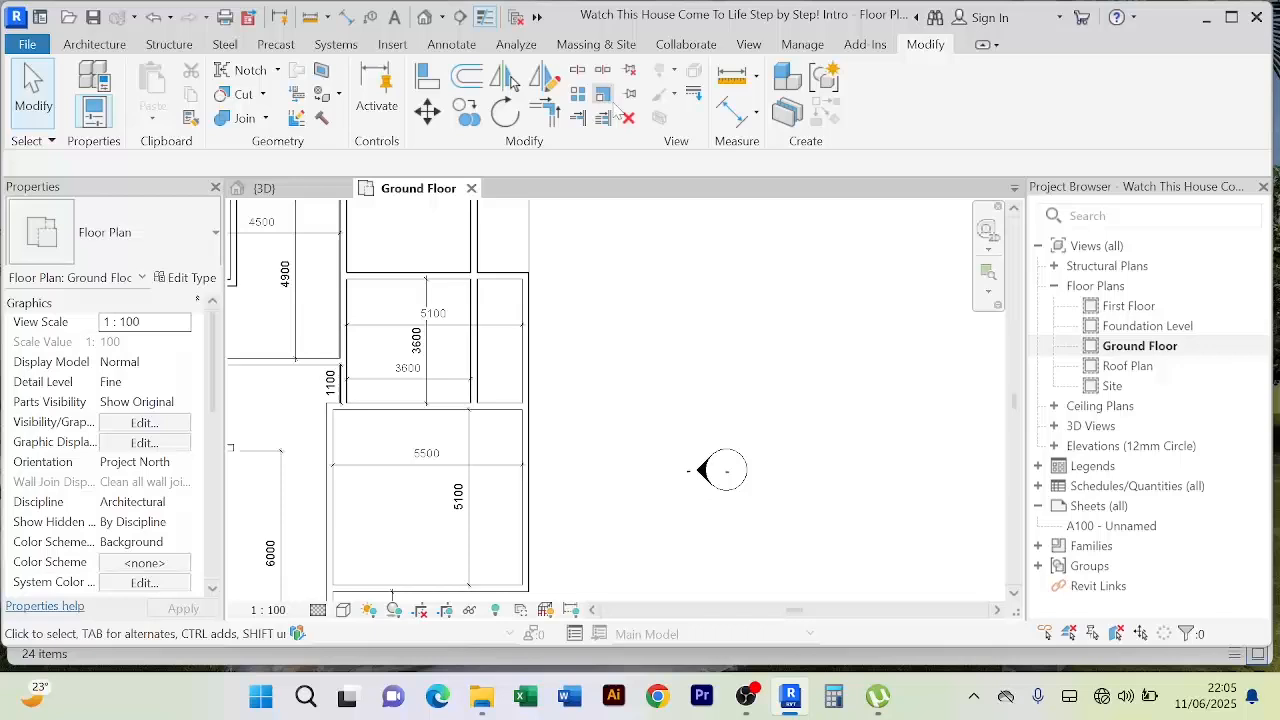
pyautogui.click(546, 114)
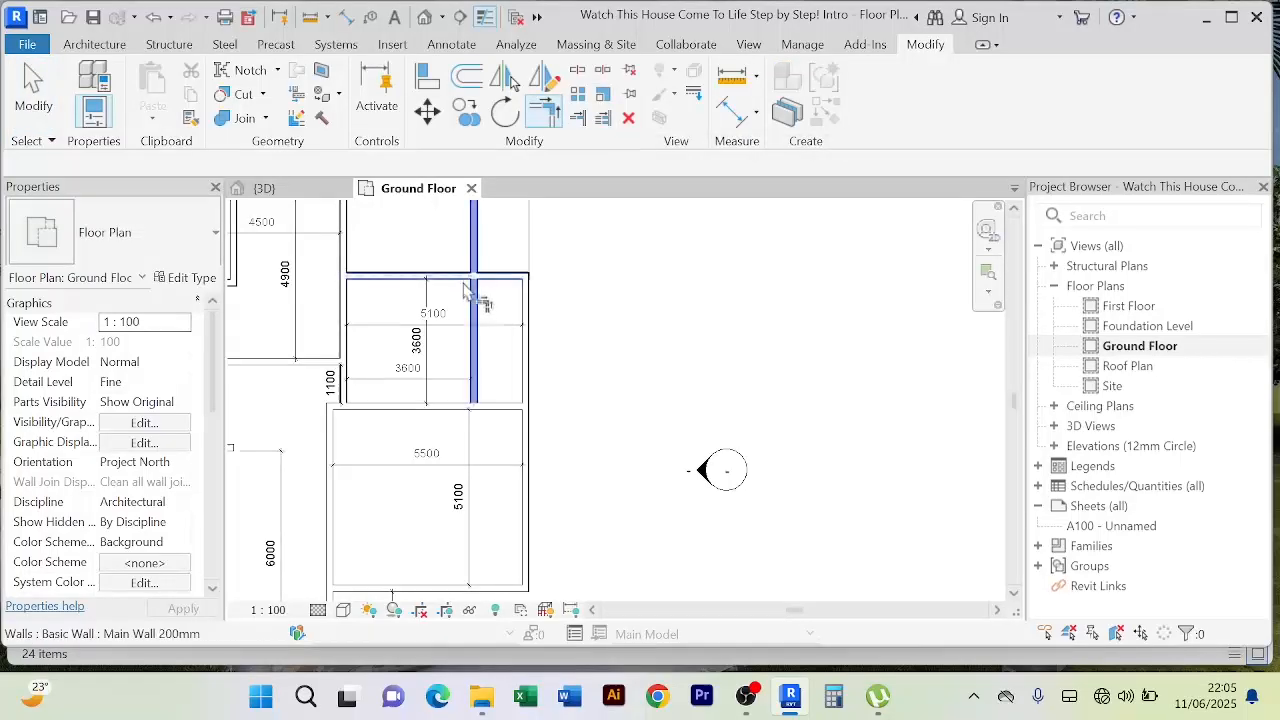
pyautogui.rightClick(593, 297)
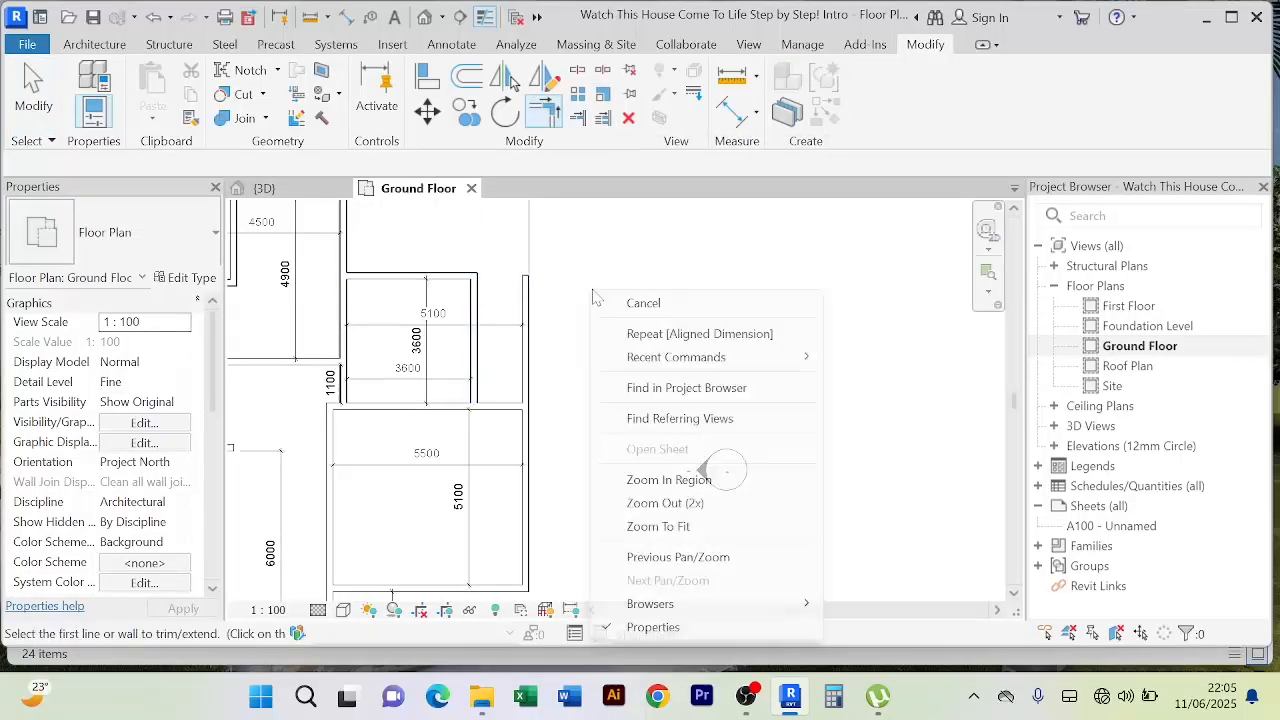
pyautogui.click(643, 302)
# Step: Trim the outer vertical wall to a corner with the upper wall of the 5500 by 5100 mm room
pyautogui.click(546, 118)
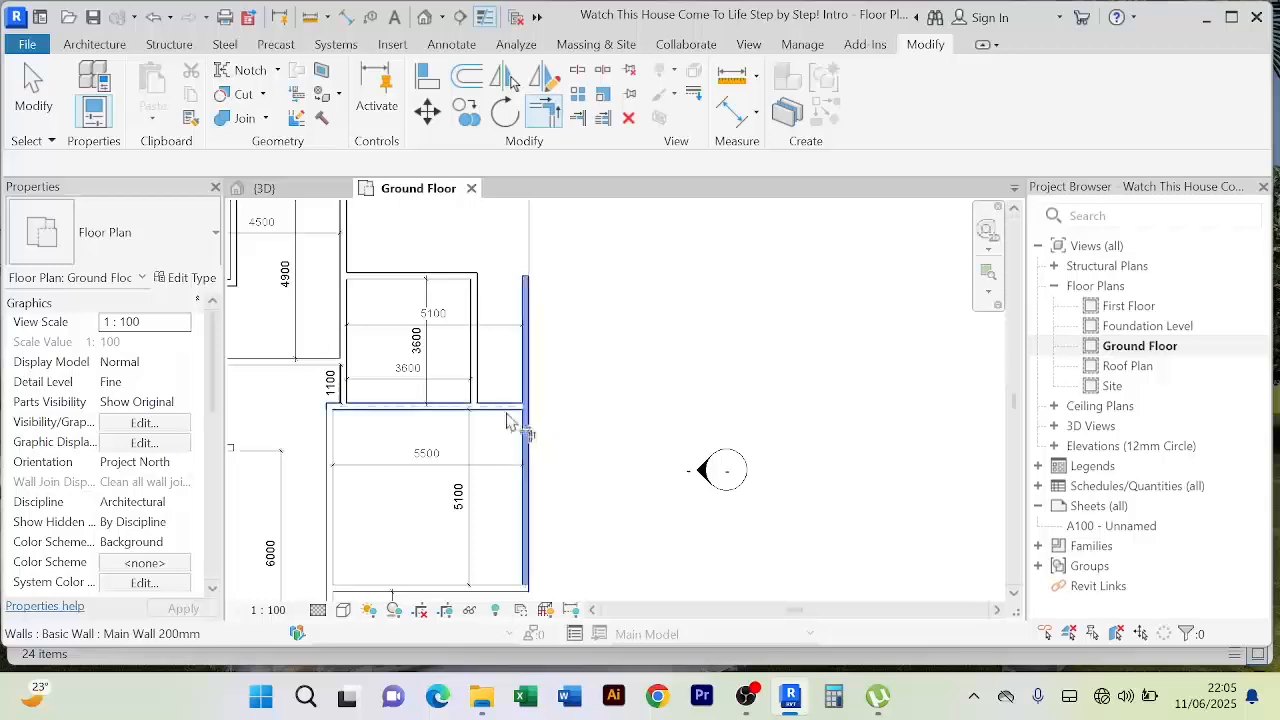
pyautogui.scroll(-3, 517, 425)
pyautogui.rightClick(636, 292)
pyautogui.click(661, 304)
pyautogui.rightClick(646, 274)
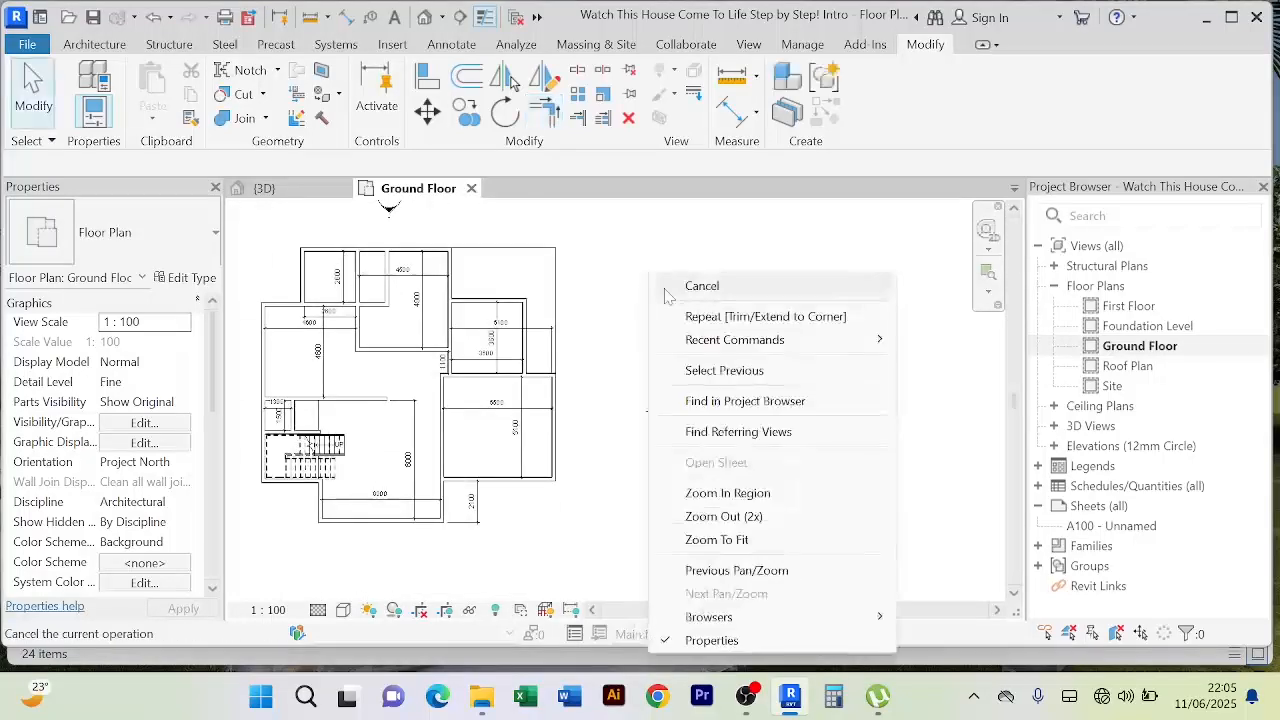
pyautogui.click(666, 290)
# Step: Delete the horizontal 5100 mm dimension that extends past the narrowed room
pyautogui.scroll(2, 601, 324)
pyautogui.click(516, 334)
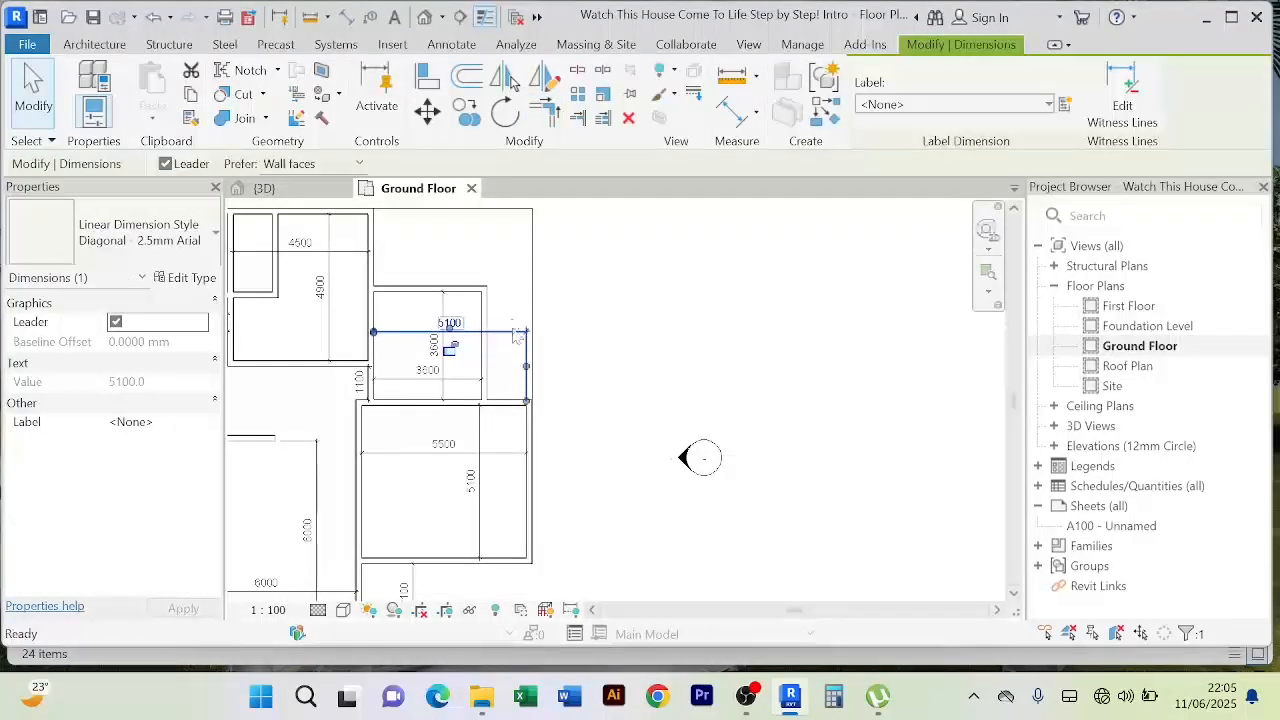
pyautogui.press('Delete')
# Step: Examine the 3600 by 3600 mm room's corners and the surrounding ground-floor layout against the floor outline
pyautogui.scroll(4, 471, 345)
pyautogui.scroll(-3, 463, 362)
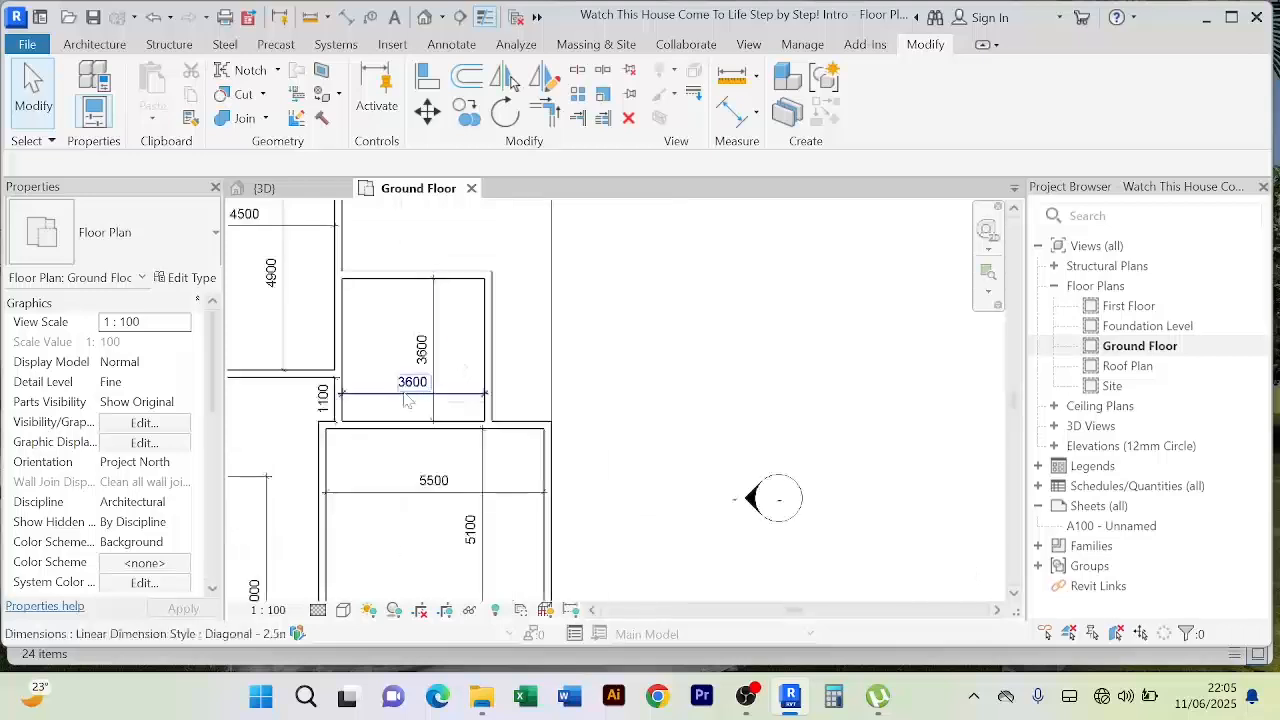
pyautogui.scroll(-4, 402, 394)
pyautogui.scroll(-2, 543, 356)
pyautogui.moveTo(565, 353); pyautogui.dragTo(593, 320, button='middle')
pyautogui.scroll(4, 512, 328)
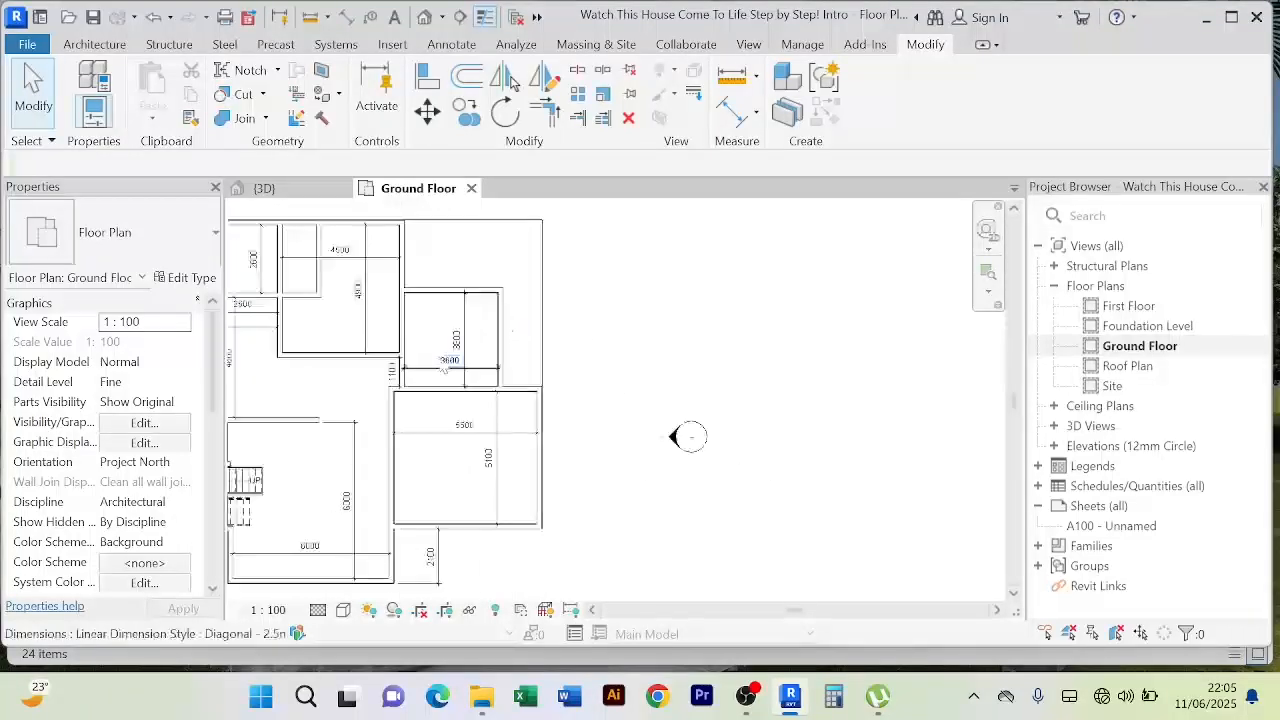
pyautogui.scroll(-2, 570, 390)
pyautogui.scroll(3, 440, 305)
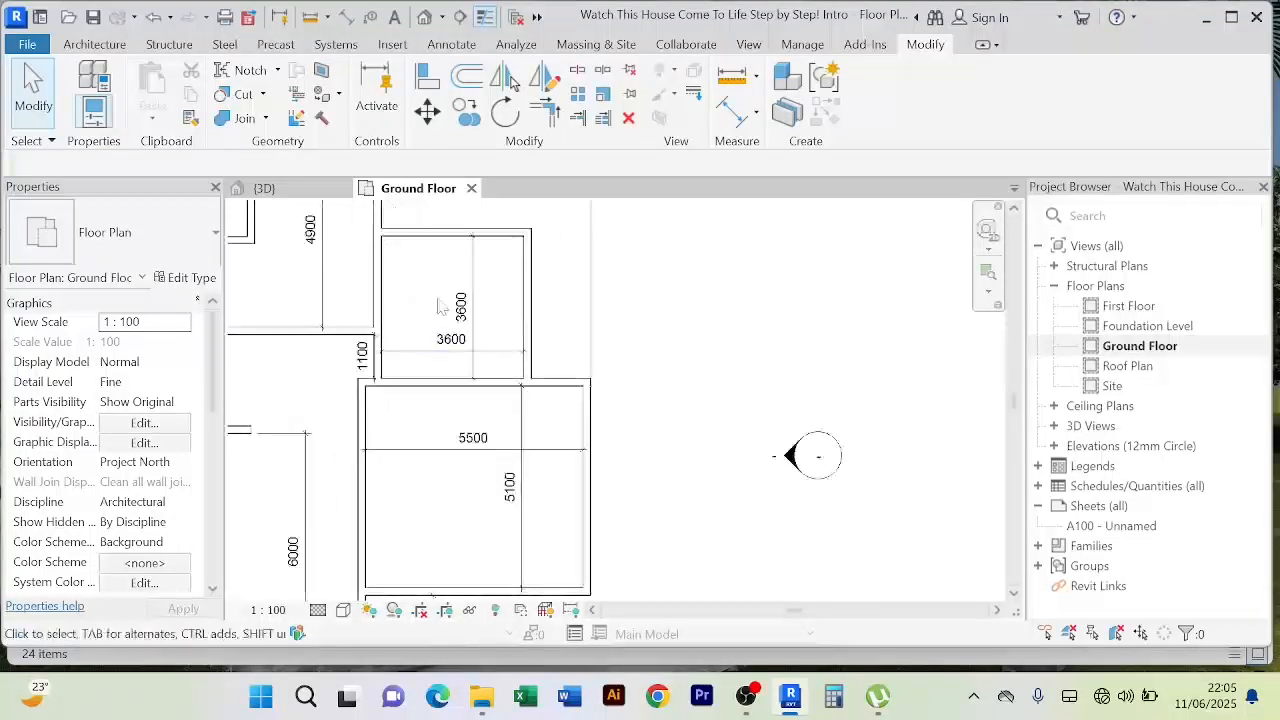
pyautogui.scroll(5, 403, 373)
pyautogui.scroll(-8, 385, 467)
pyautogui.moveTo(396, 470); pyautogui.dragTo(440, 433, button='middle')
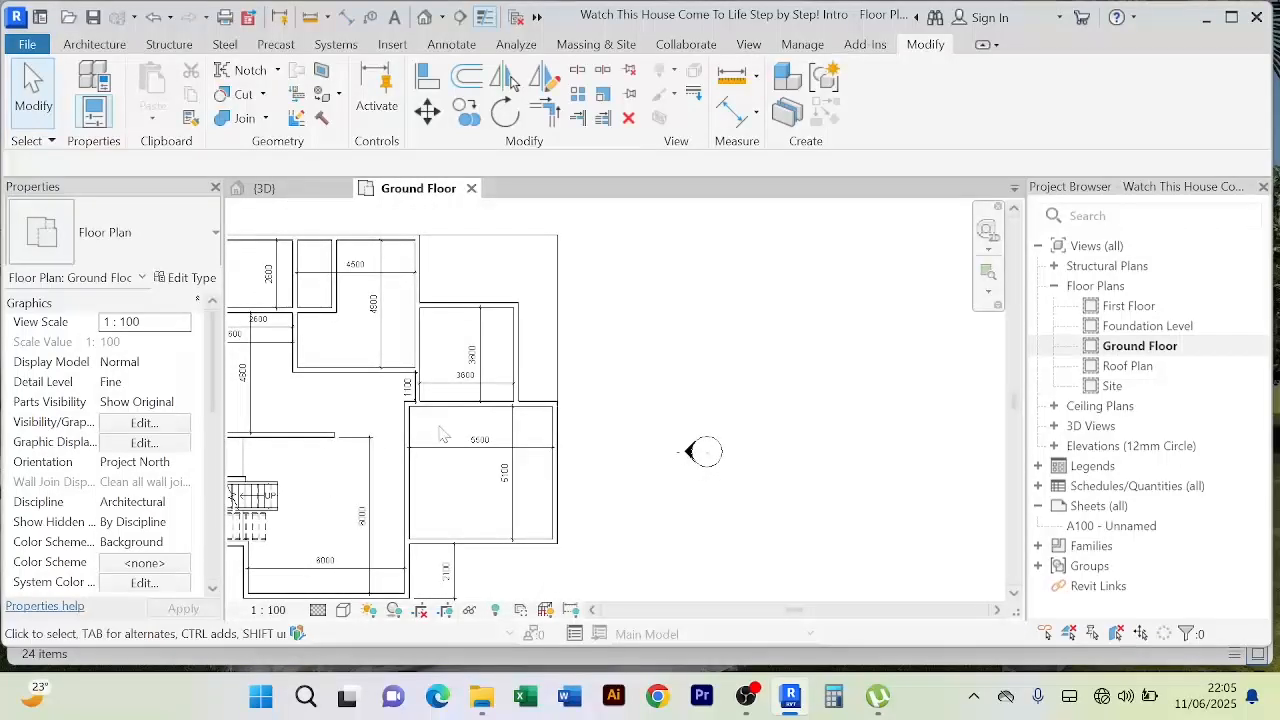
pyautogui.scroll(2, 360, 445)
pyautogui.scroll(-2, 414, 406)
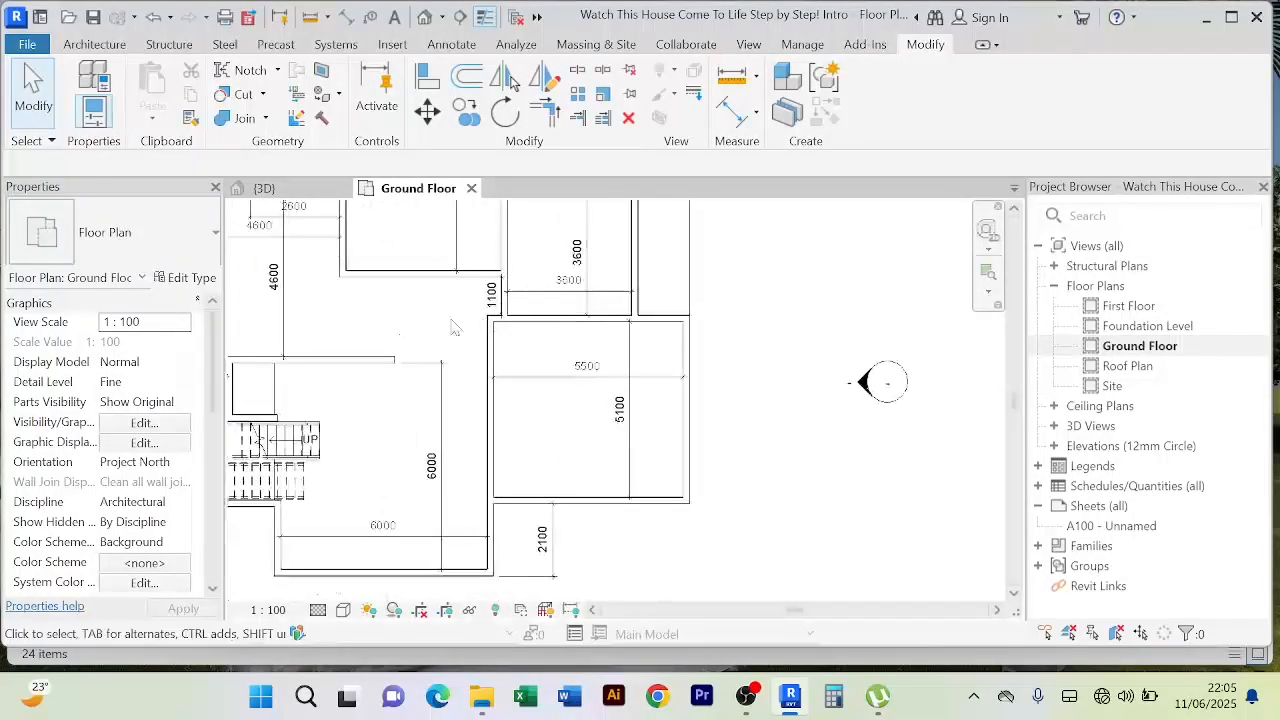
pyautogui.scroll(-2, 520, 333)
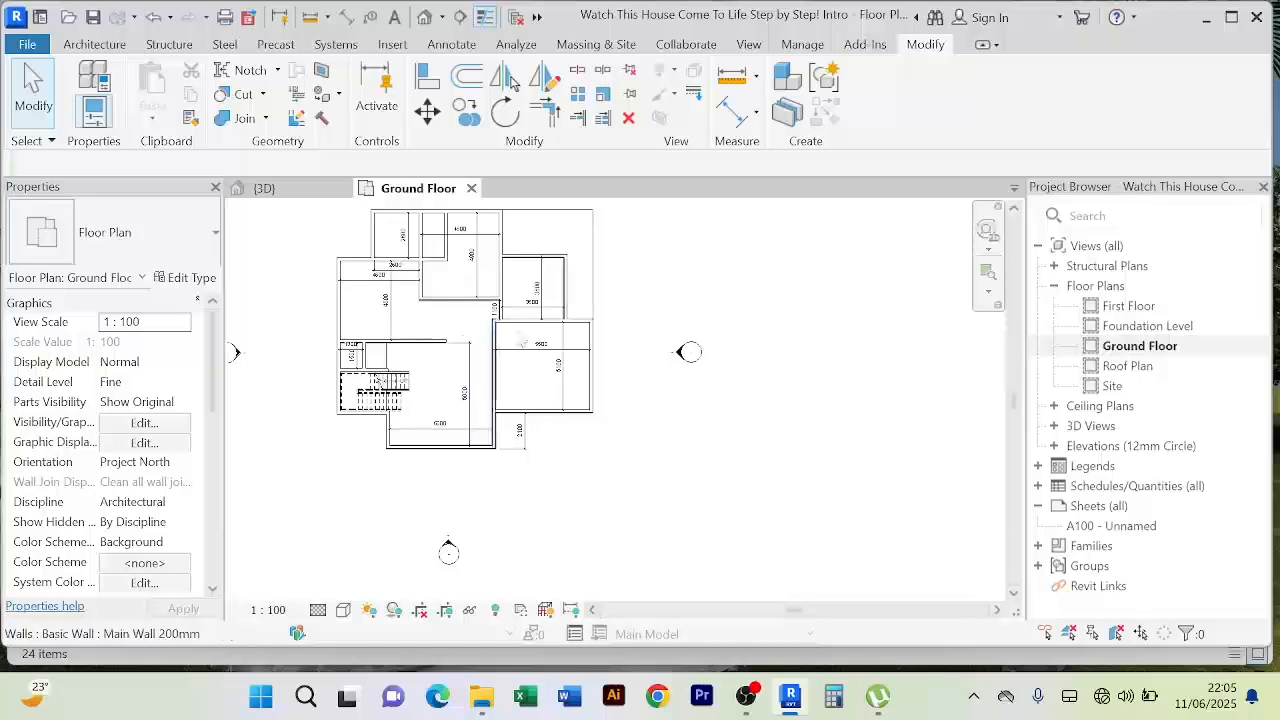
pyautogui.scroll(2, 522, 341)
pyautogui.scroll(-3, 527, 339)
pyautogui.scroll(3, 549, 305)
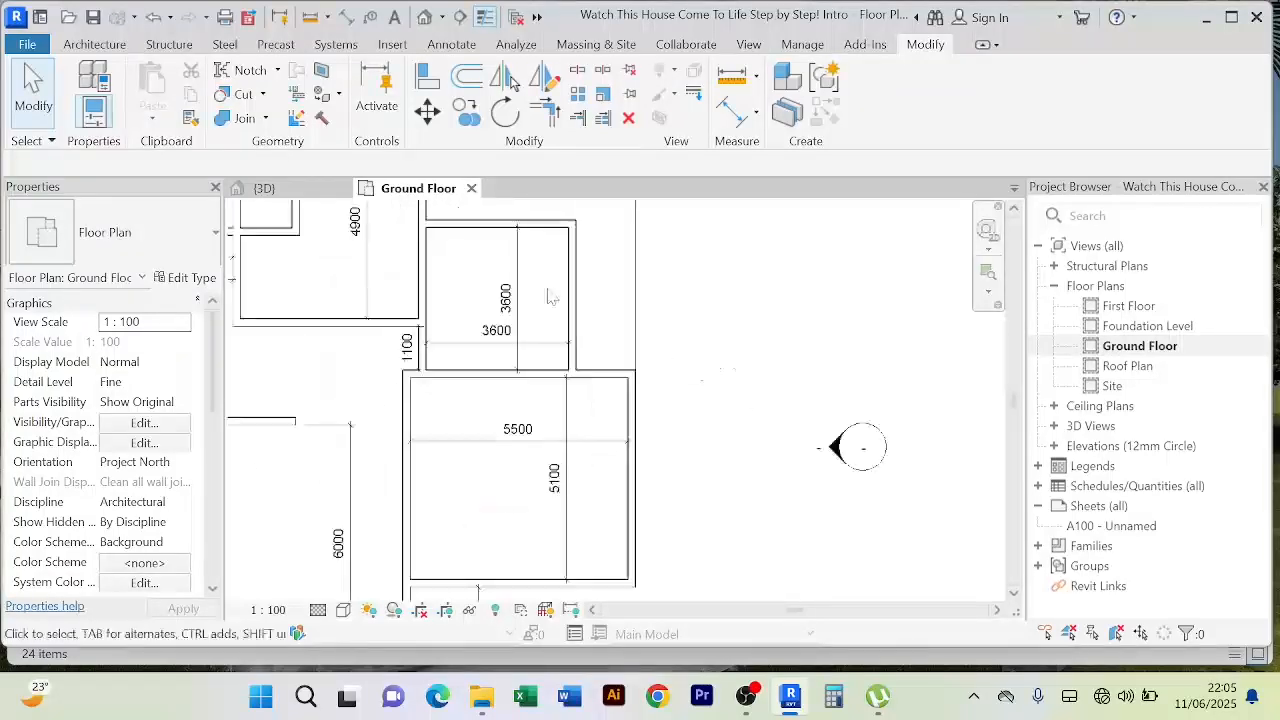
pyautogui.scroll(-3, 700, 286)
pyautogui.moveTo(625, 281); pyautogui.dragTo(658, 302, button='middle')
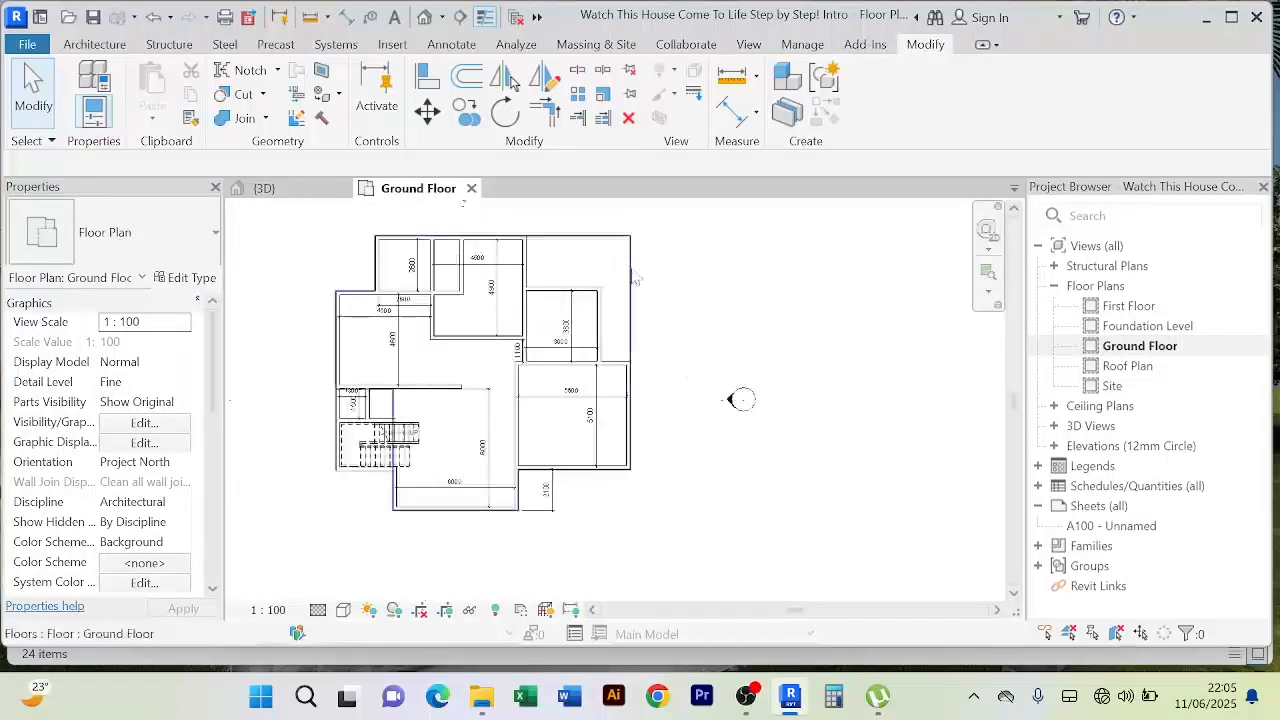
# Step: Select the ground-floor slab, check its extent against the revised walls and open its boundary for editing
pyautogui.click(629, 265)
pyautogui.scroll(2, 550, 300)
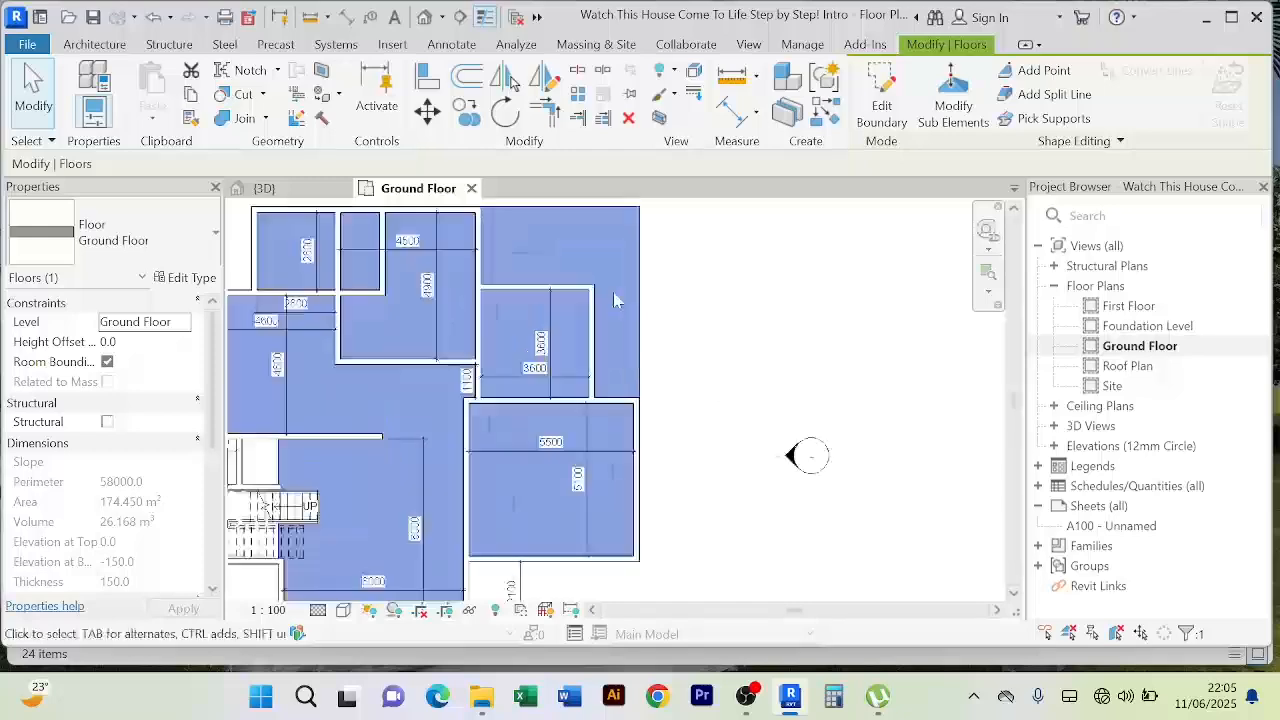
pyautogui.scroll(-3, 473, 358)
pyautogui.scroll(5, 400, 370)
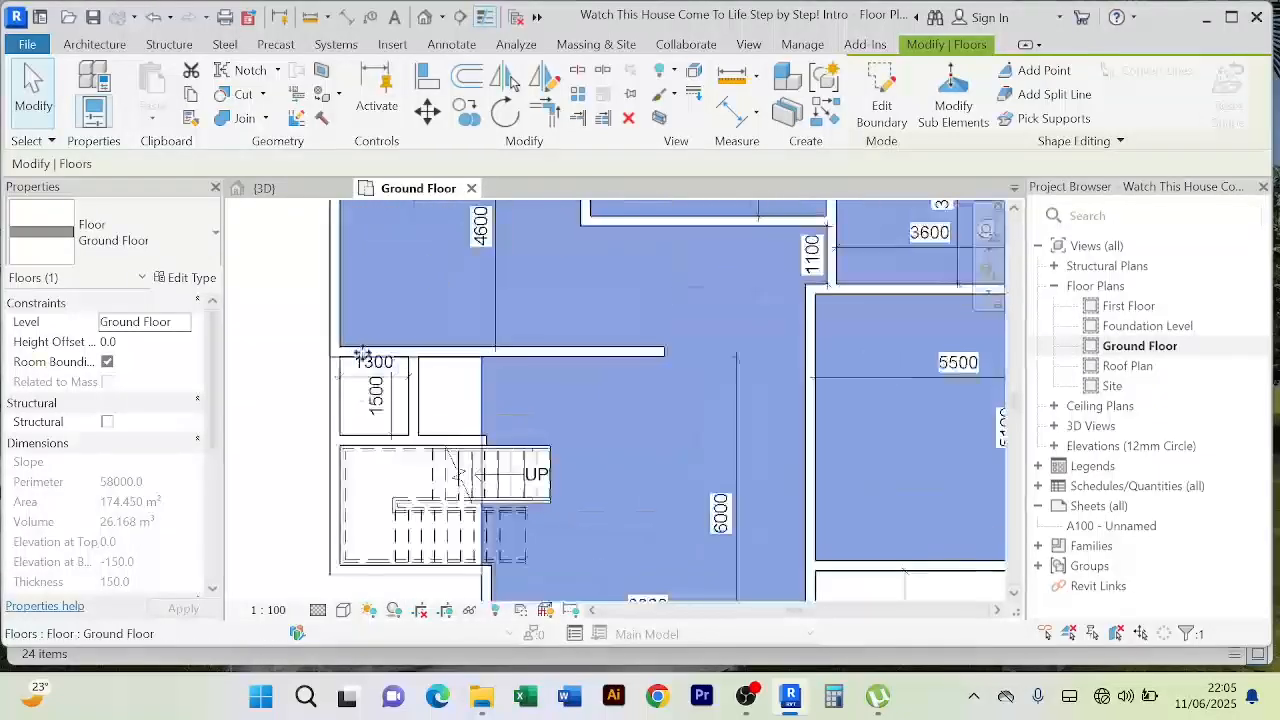
pyautogui.scroll(-6, 768, 294)
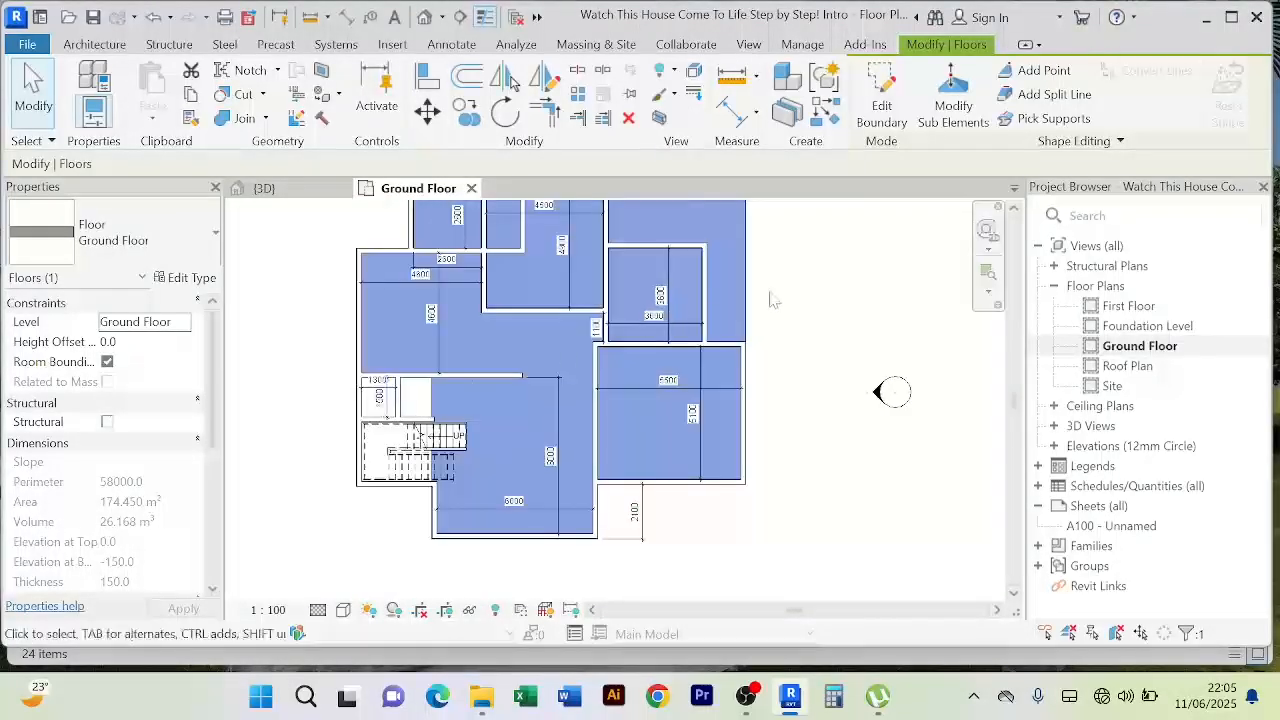
pyautogui.scroll(-2, 795, 283)
pyautogui.scroll(3, 647, 294)
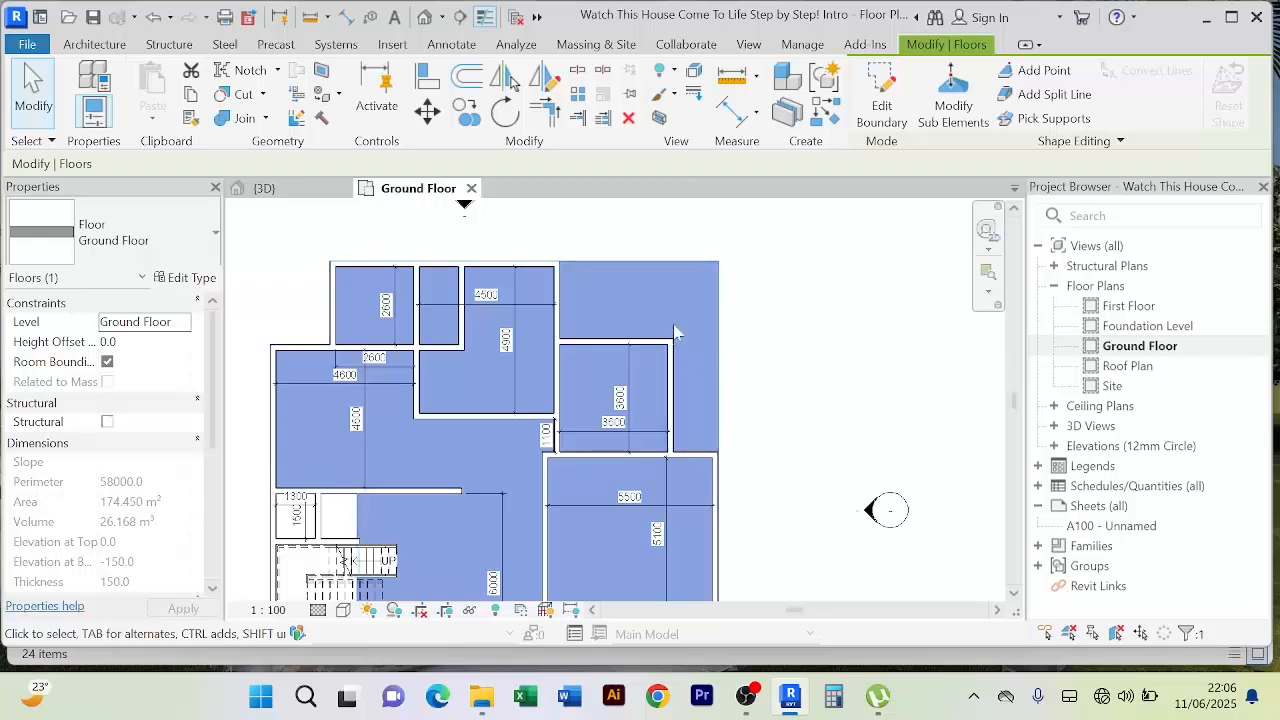
pyautogui.click(884, 120)
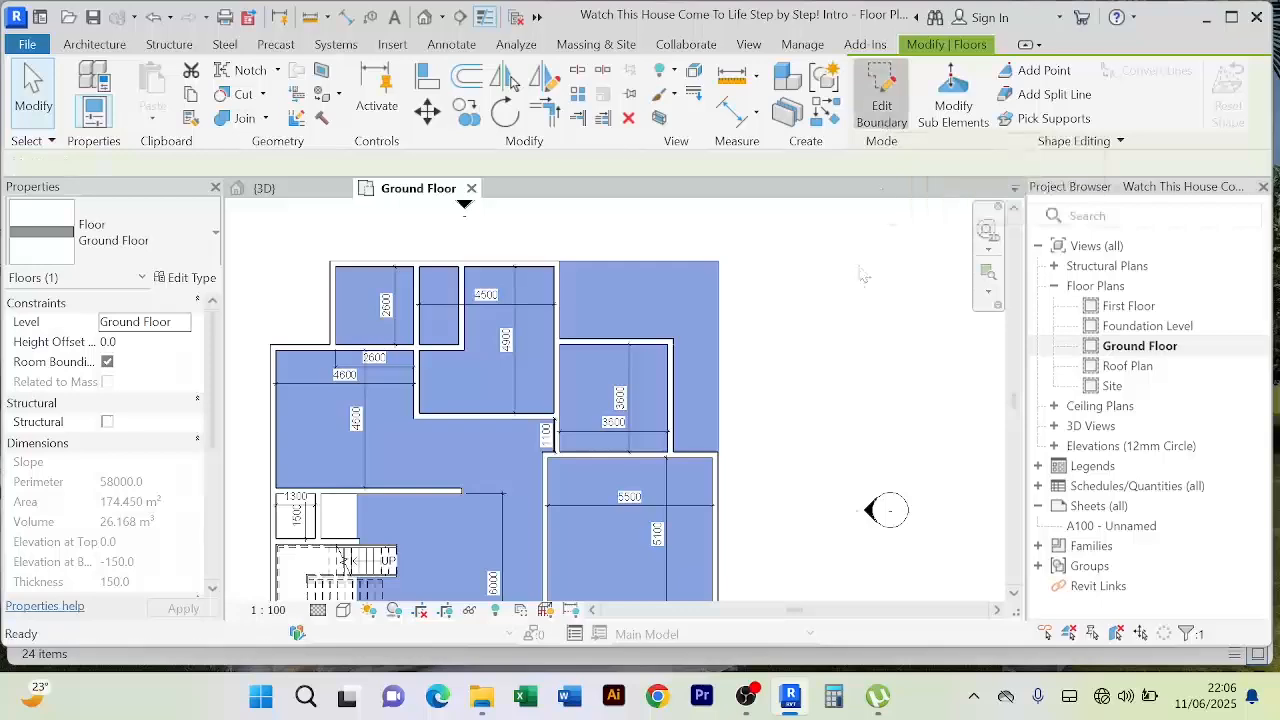
# Step: Add a floor boundary line by picking the outer face of the stair space's lower wall
pyautogui.scroll(-3, 738, 303)
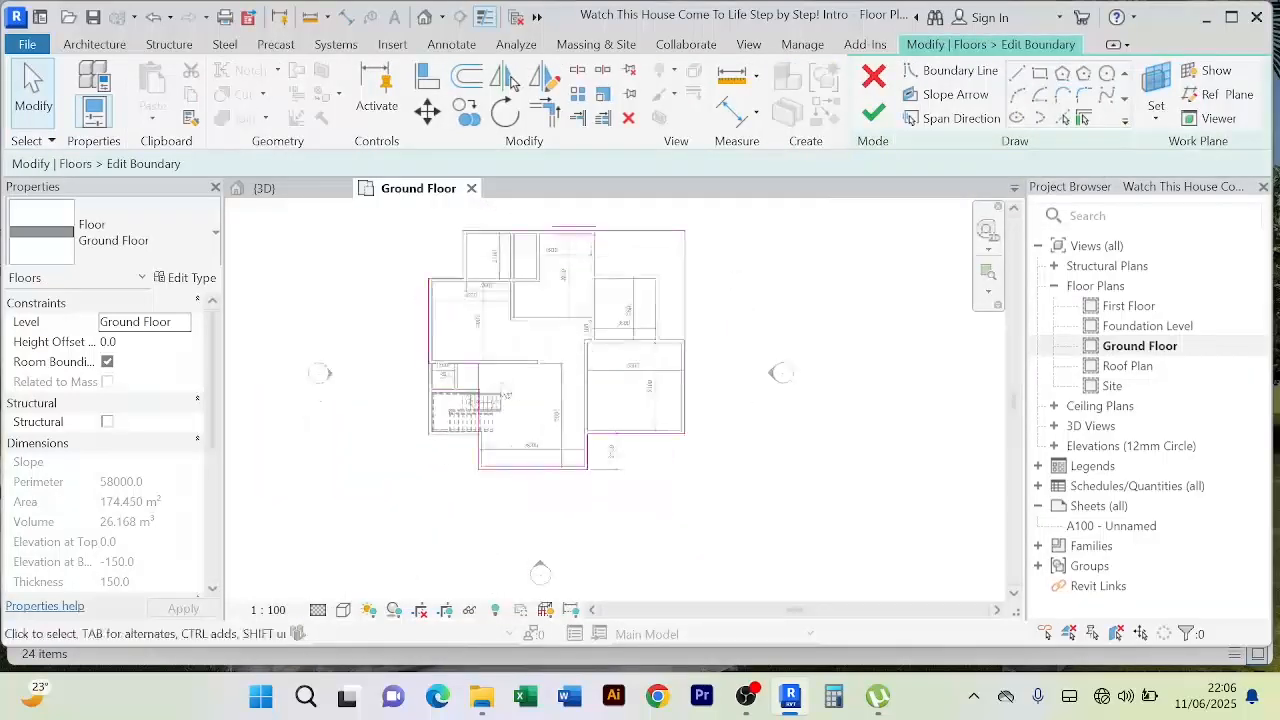
pyautogui.scroll(5, 428, 428)
pyautogui.scroll(2, 394, 416)
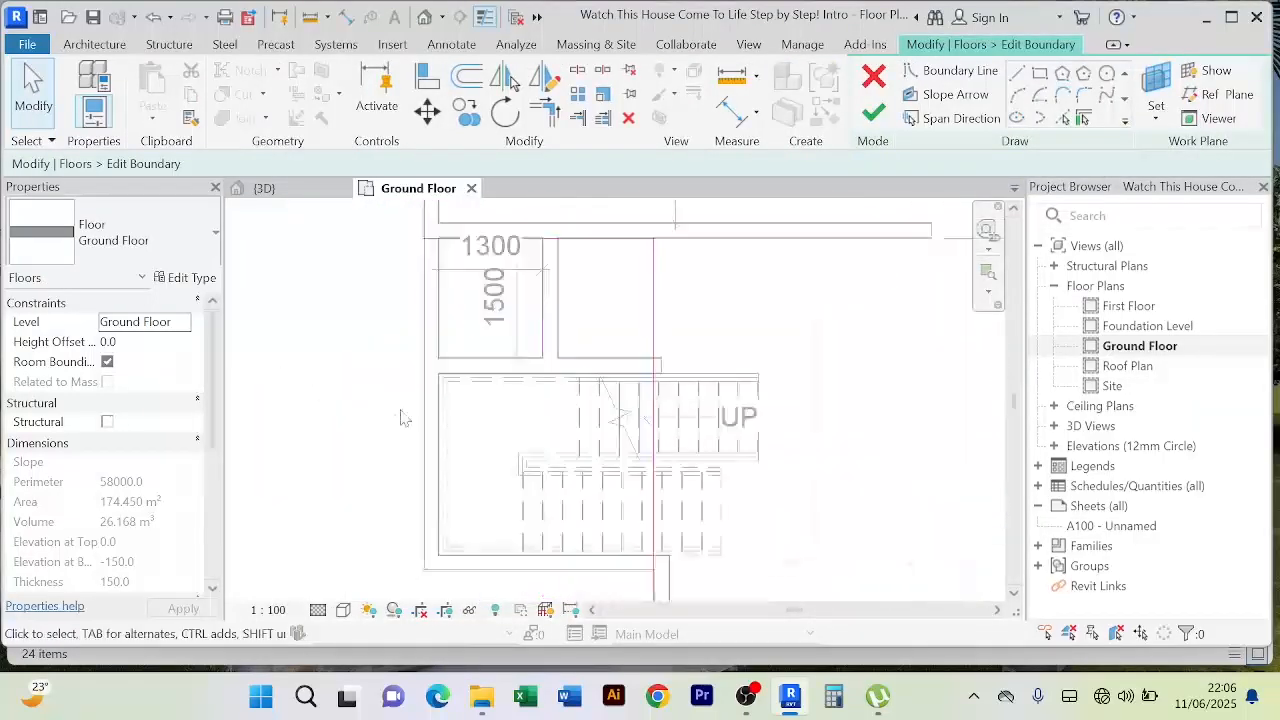
pyautogui.scroll(-2, 403, 409)
pyautogui.moveTo(430, 426); pyautogui.dragTo(440, 403, button='middle')
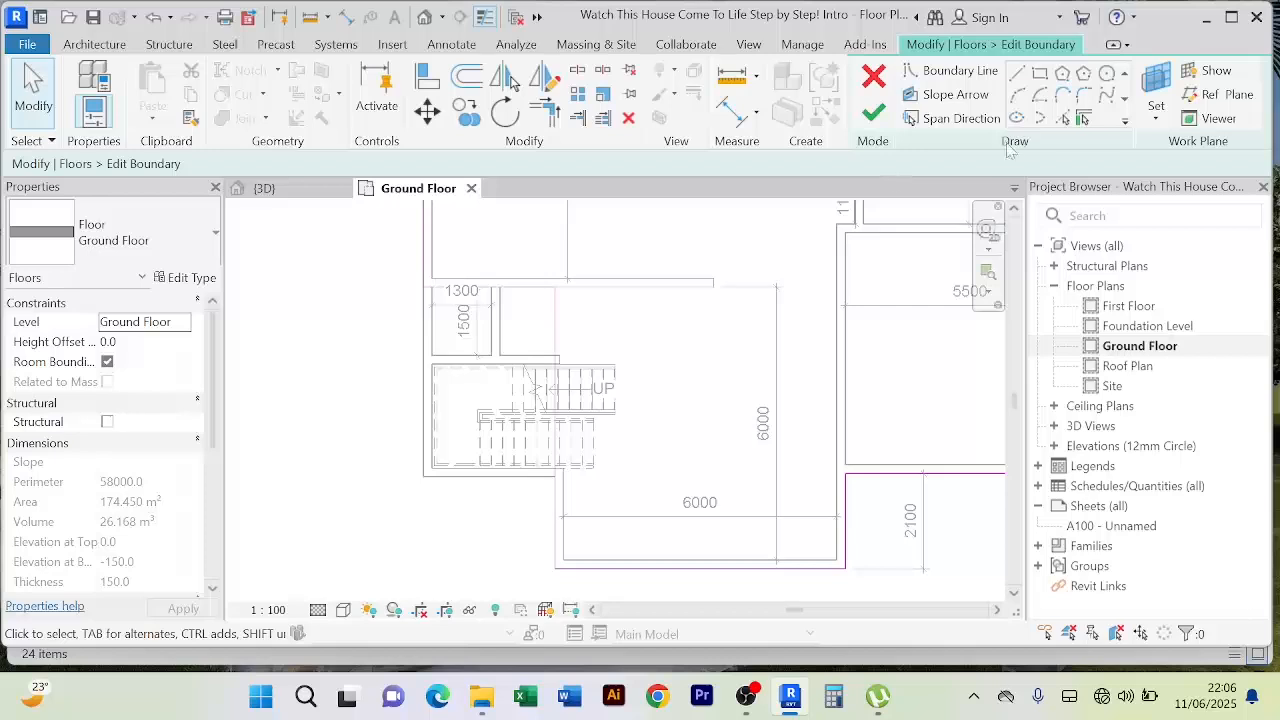
pyautogui.click(1064, 119)
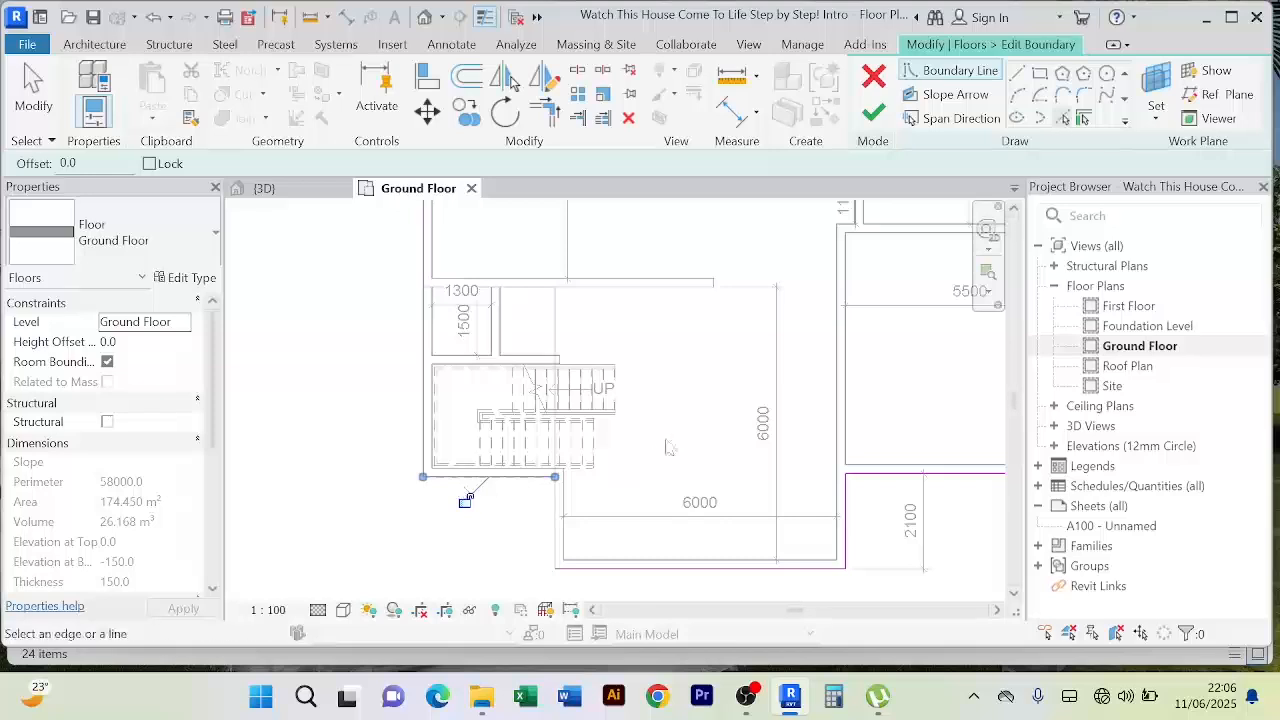
# Step: Add floor boundary lines along the outer faces of the 3600 mm room's upper and right walls and the 5500 mm room's upper wall
pyautogui.scroll(-5, 740, 413)
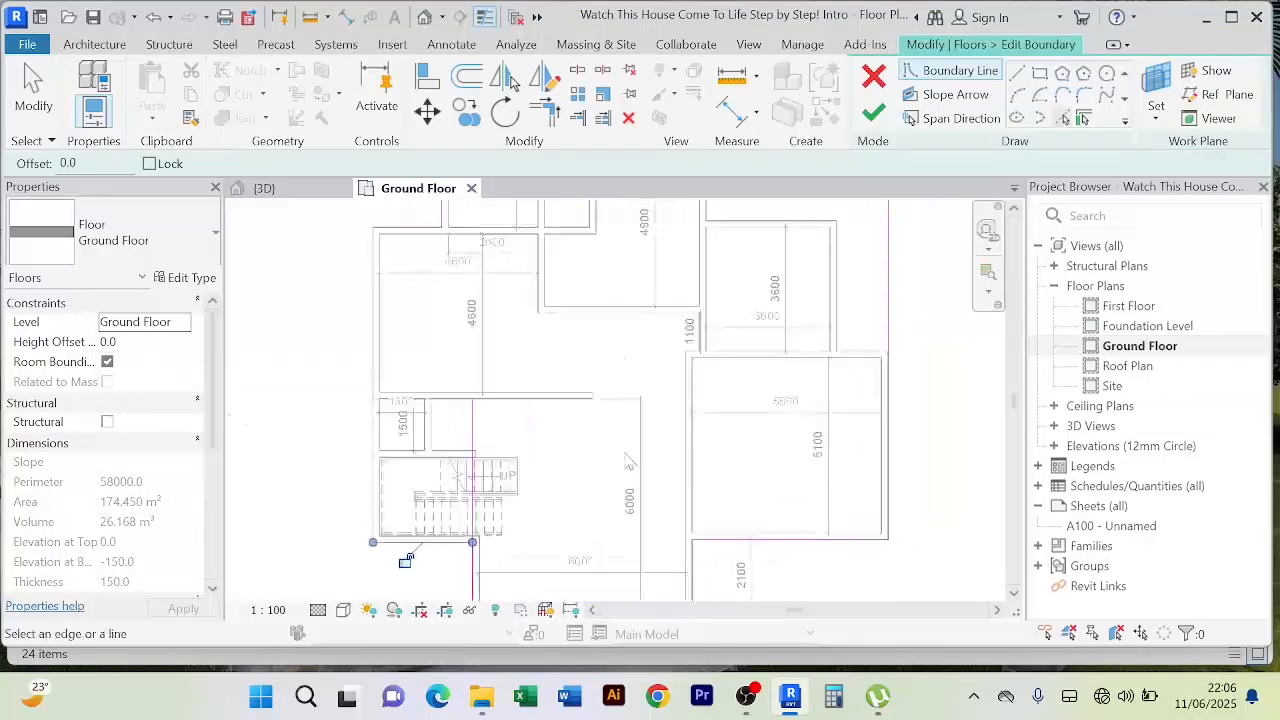
pyautogui.scroll(2, 779, 298)
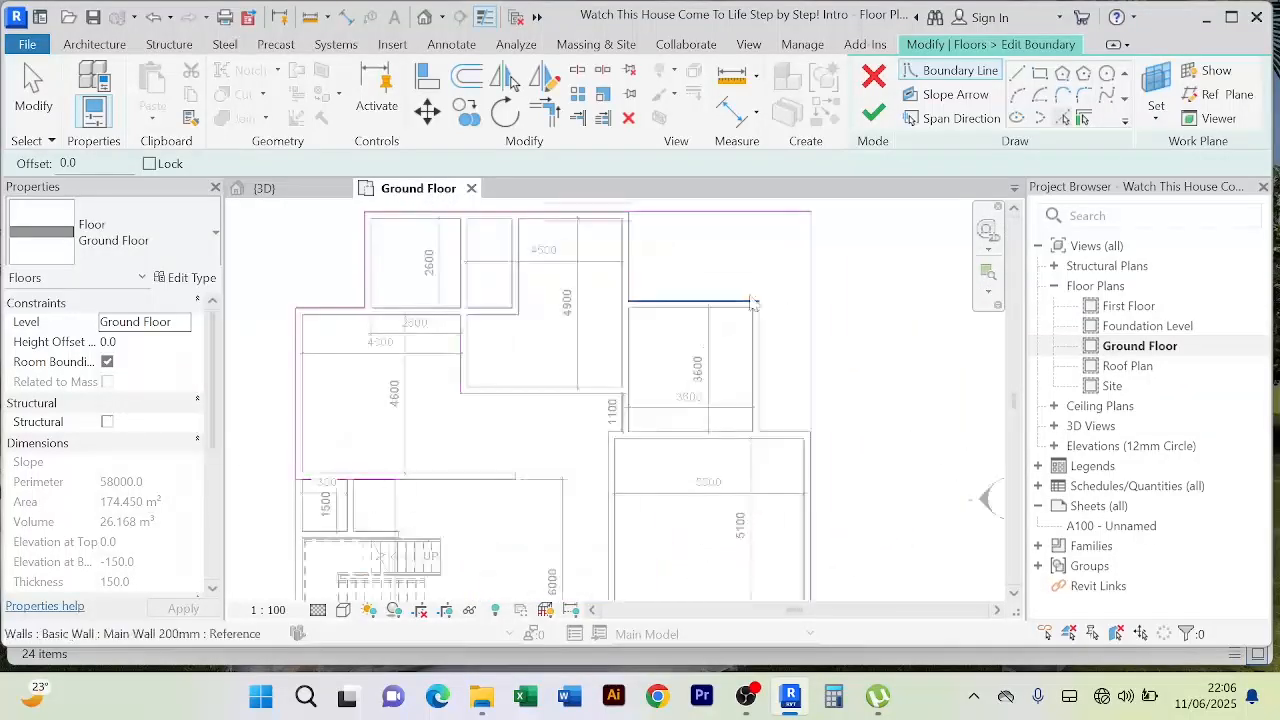
pyautogui.click(629, 284)
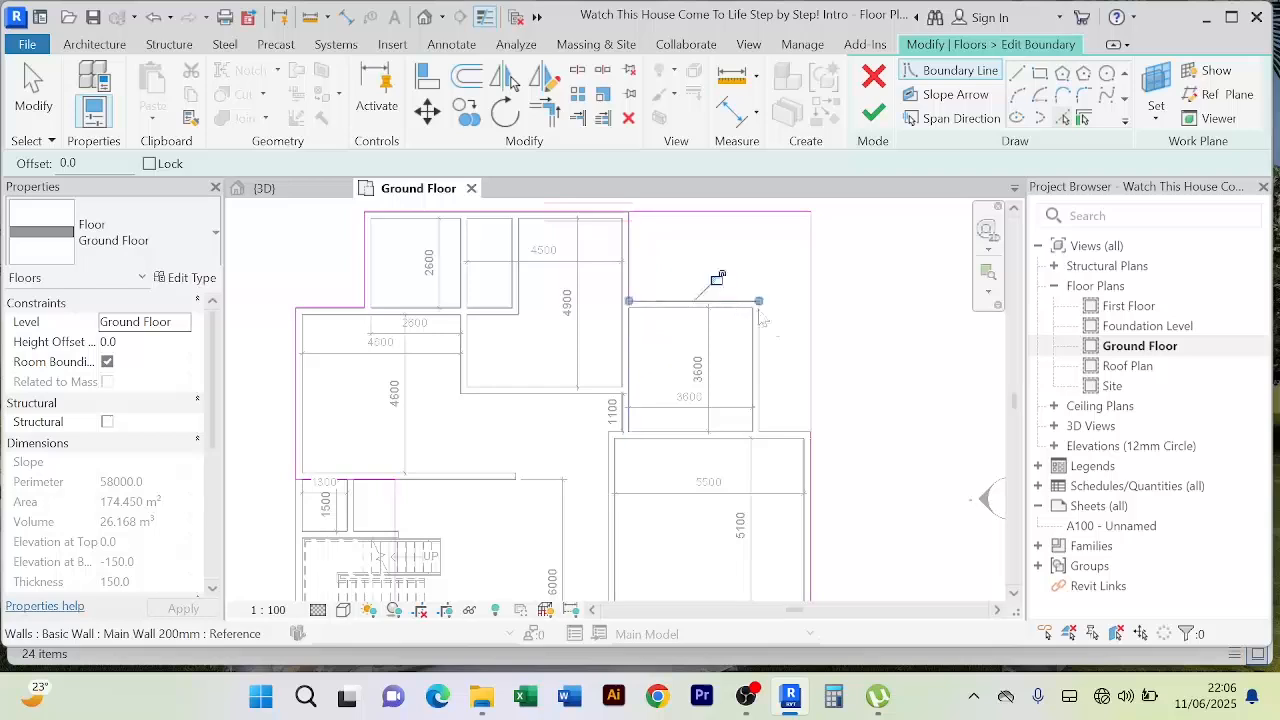
pyautogui.click(742, 428)
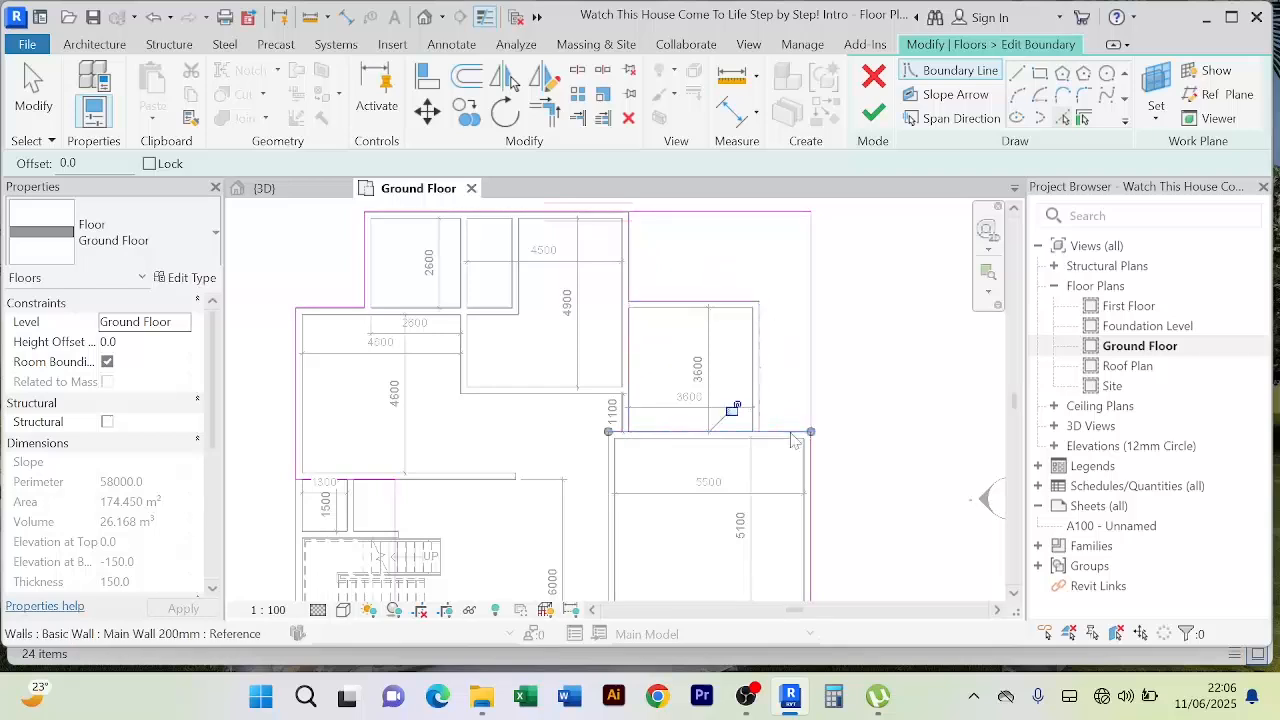
# Step: Trim the floor boundary lines into closed corners around the upper edge and right side of the 3600 by 3600 mm room
pyautogui.click(556, 116)
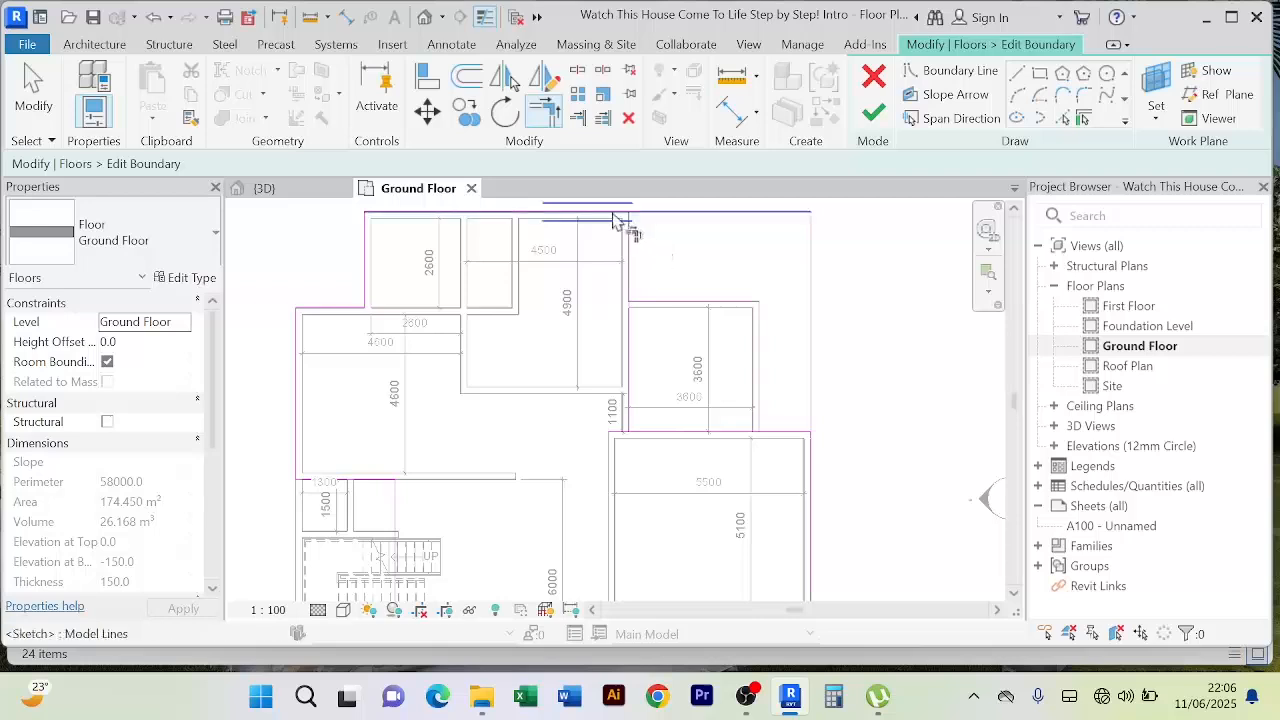
pyautogui.click(617, 214)
pyautogui.click(635, 251)
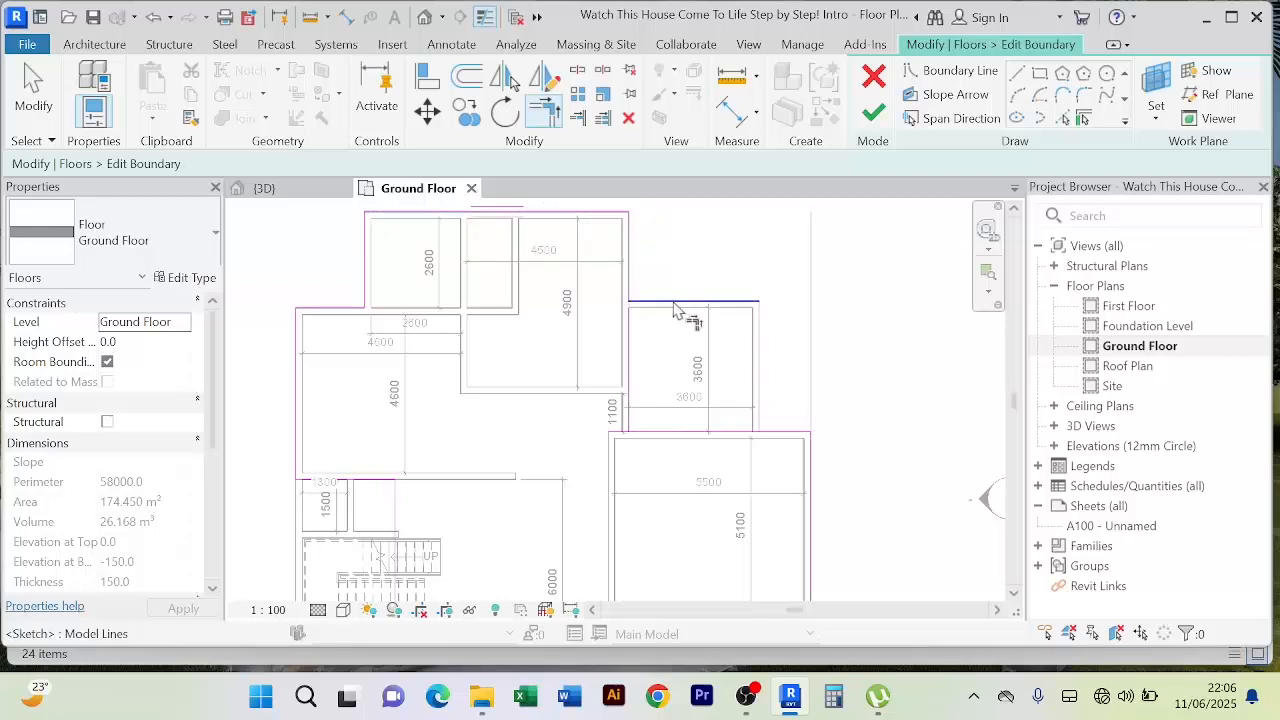
pyautogui.click(634, 268)
pyautogui.click(664, 305)
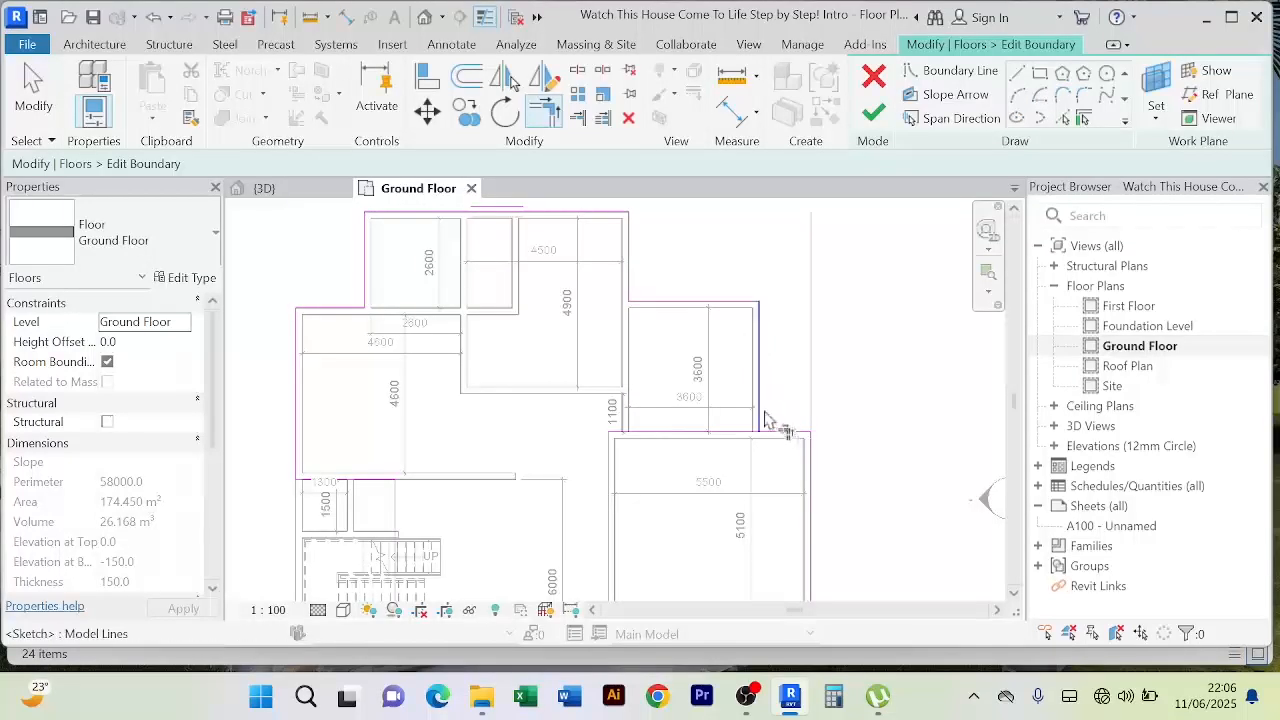
# Step: Extend the slab's left boundary line down to a corner with the line along the stair space's lower wall
pyautogui.scroll(-5, 750, 410)
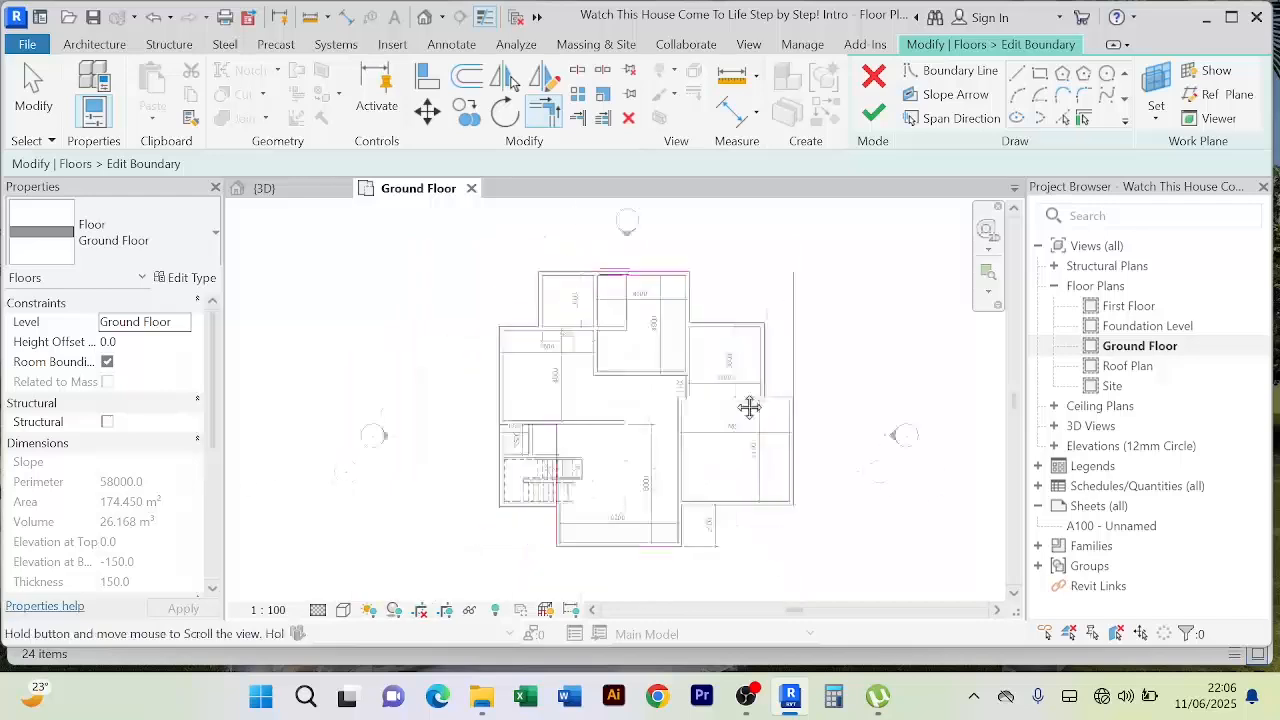
pyautogui.moveTo(749, 408); pyautogui.dragTo(814, 340, button='middle')
pyautogui.scroll(3, 549, 428)
pyautogui.click(575, 288)
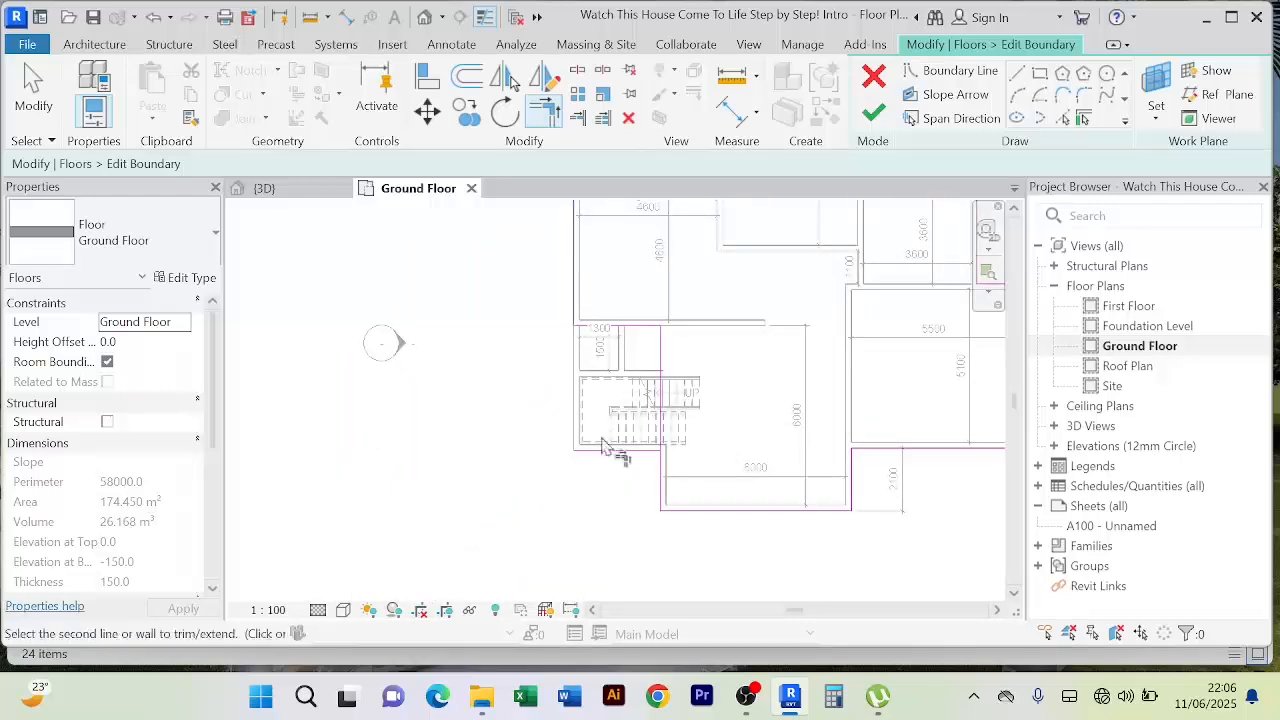
pyautogui.rightClick(480, 302)
pyautogui.click(538, 311)
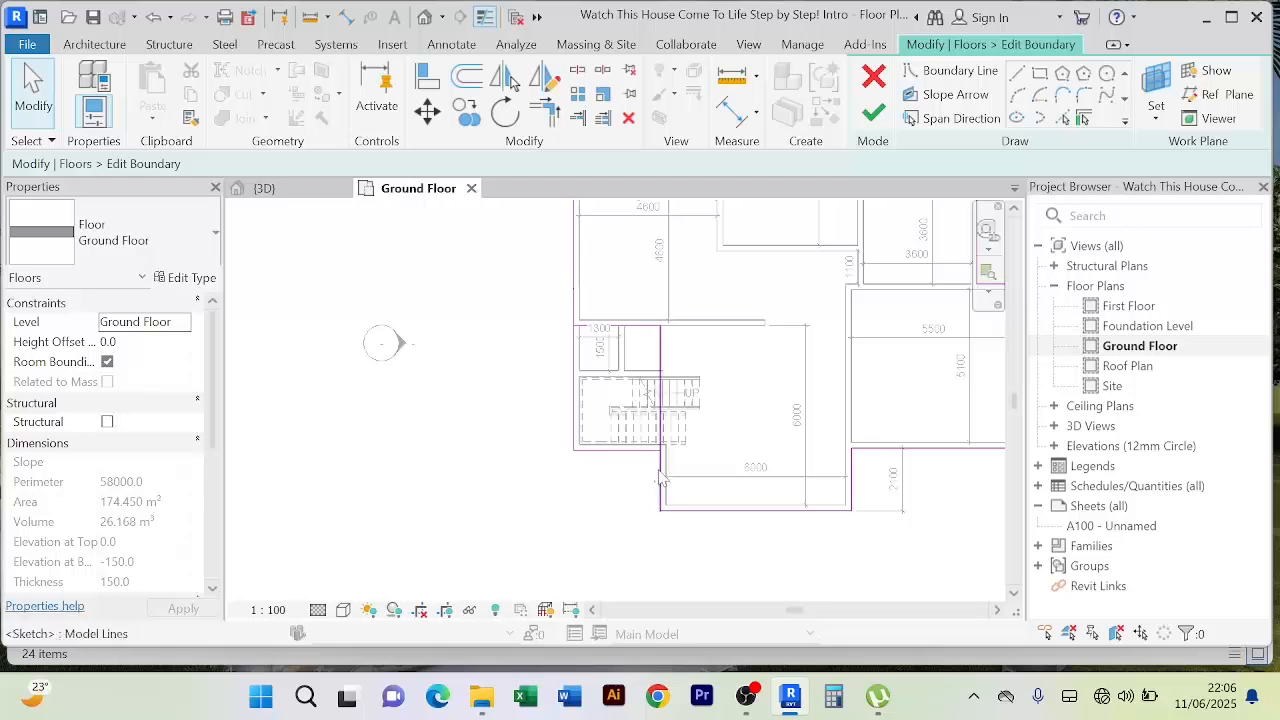
# Step: Trim the boundary corner between the stair space and the 6000 mm room, and remove the leftover boundary line above the stair
pyautogui.click(544, 110)
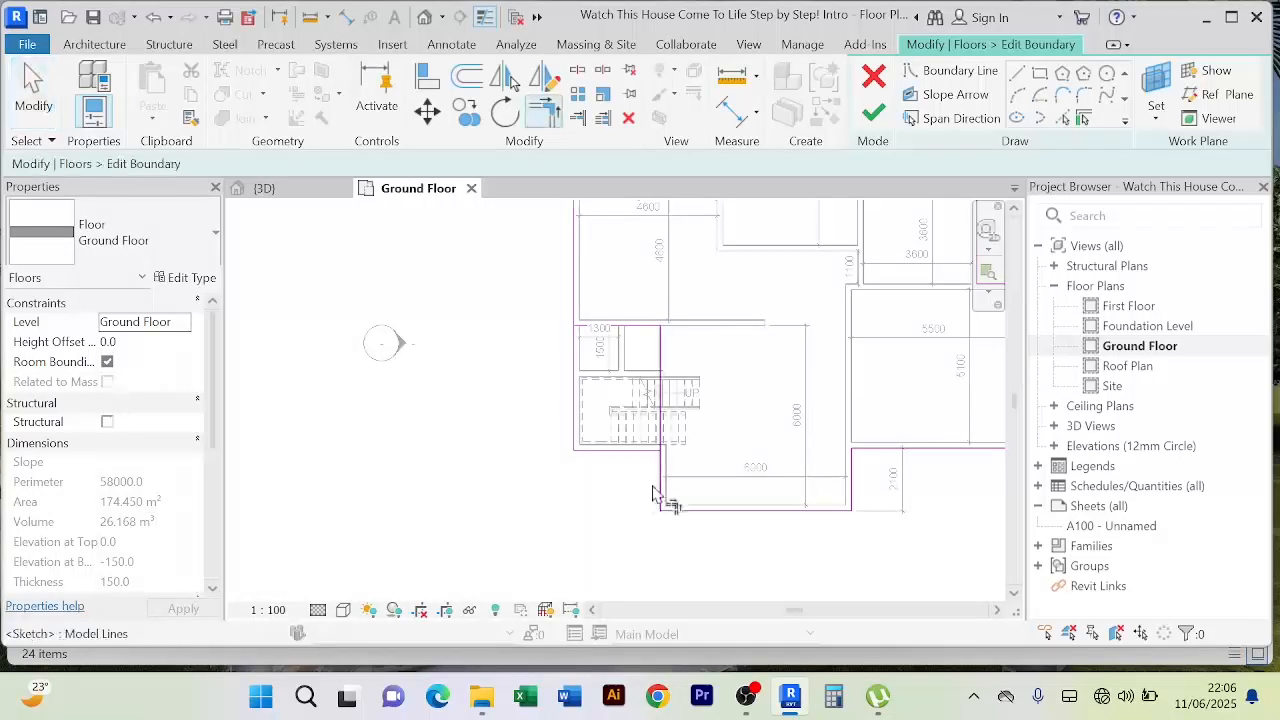
pyautogui.rightClick(506, 289)
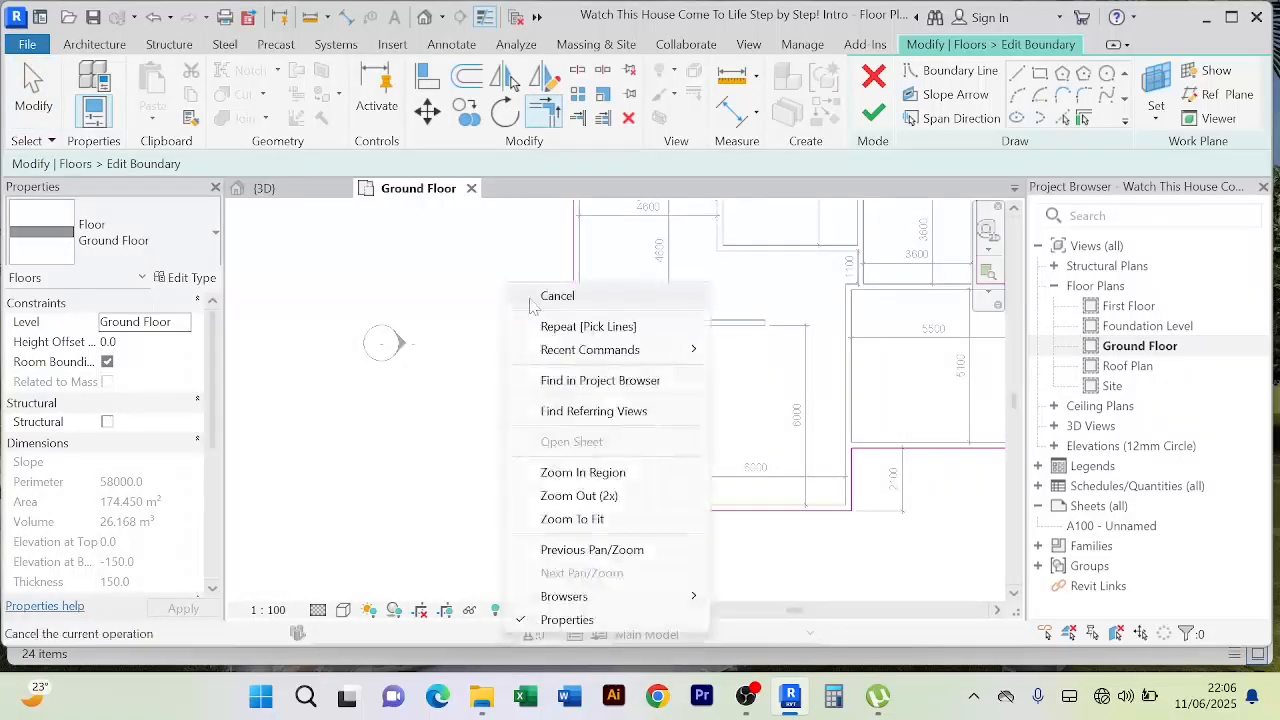
pyautogui.click(522, 284)
pyautogui.click(662, 328)
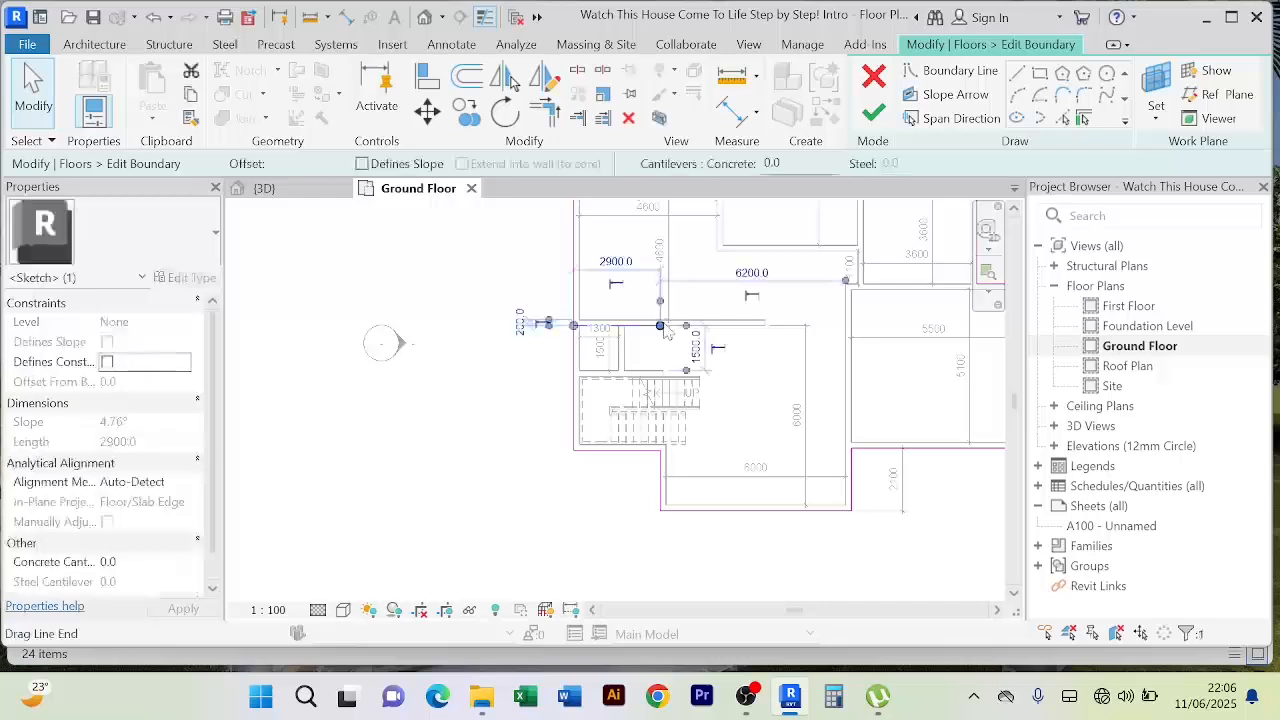
pyautogui.press('Escape')
# Step: Trim the boundary to a corner at the 5500 by 5100 mm room's upper right and finish the slab boundary edit
pyautogui.scroll(-3, 665, 330)
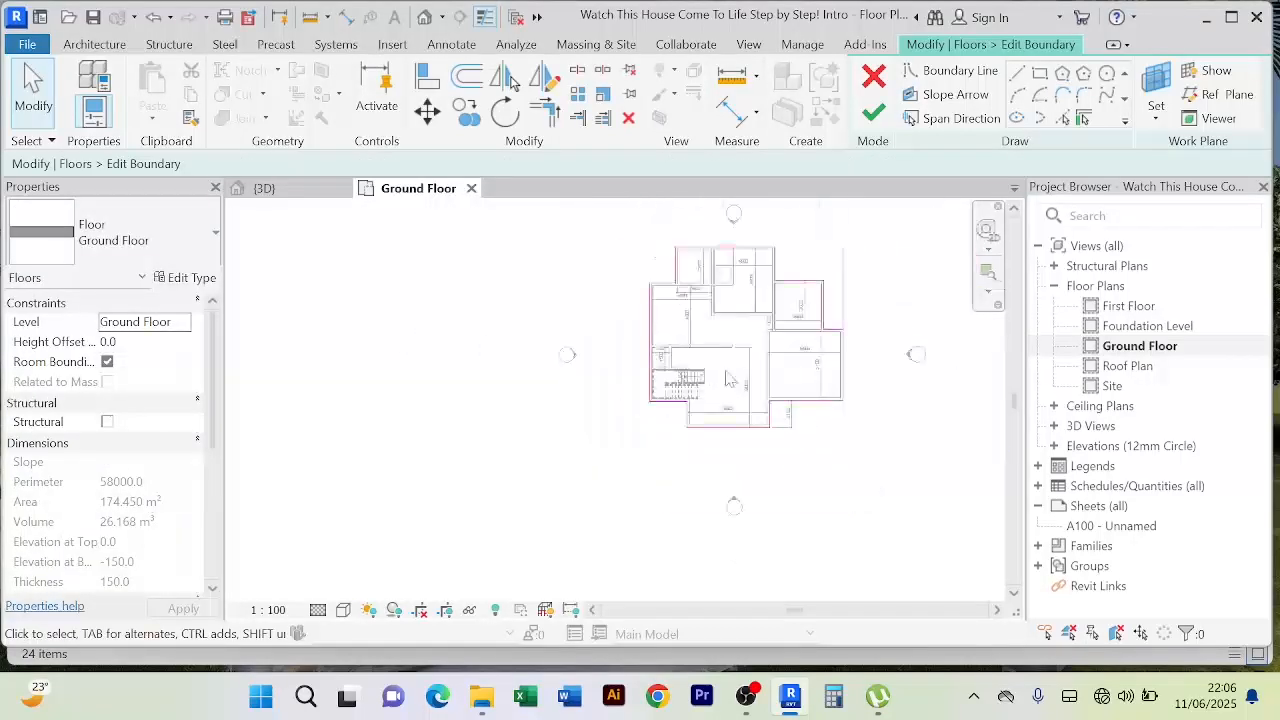
pyautogui.scroll(4, 868, 310)
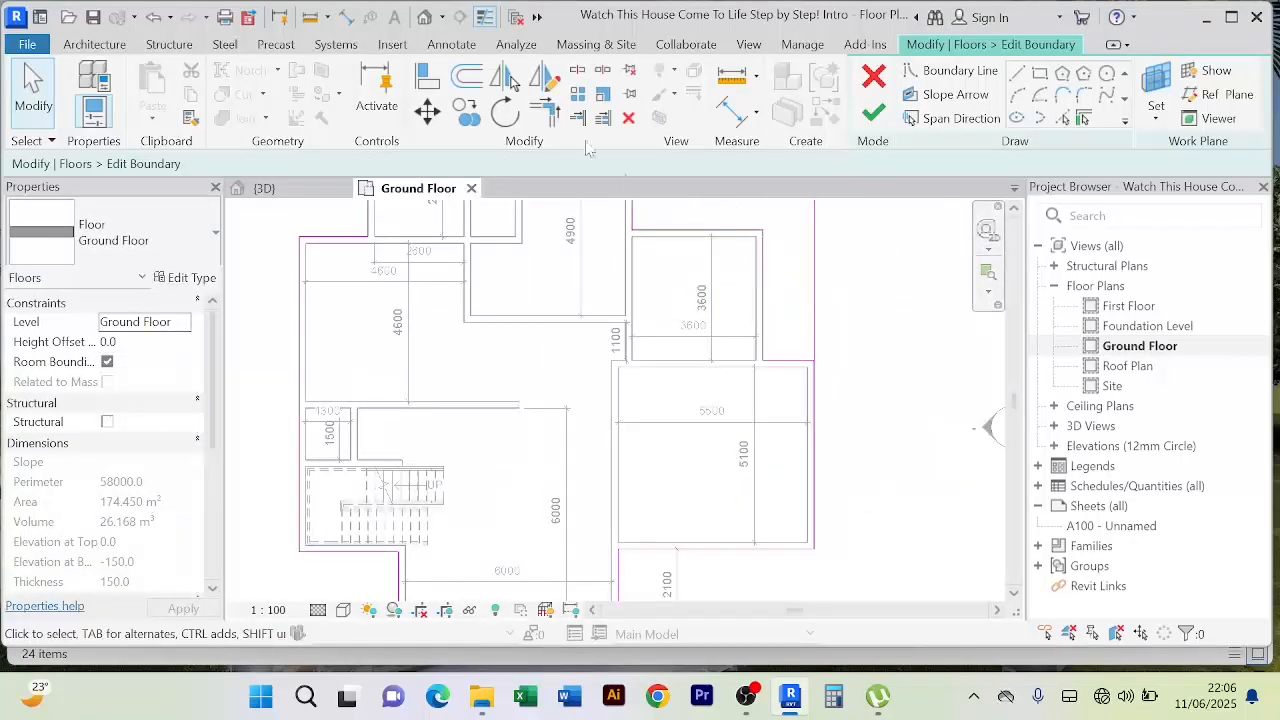
pyautogui.click(544, 110)
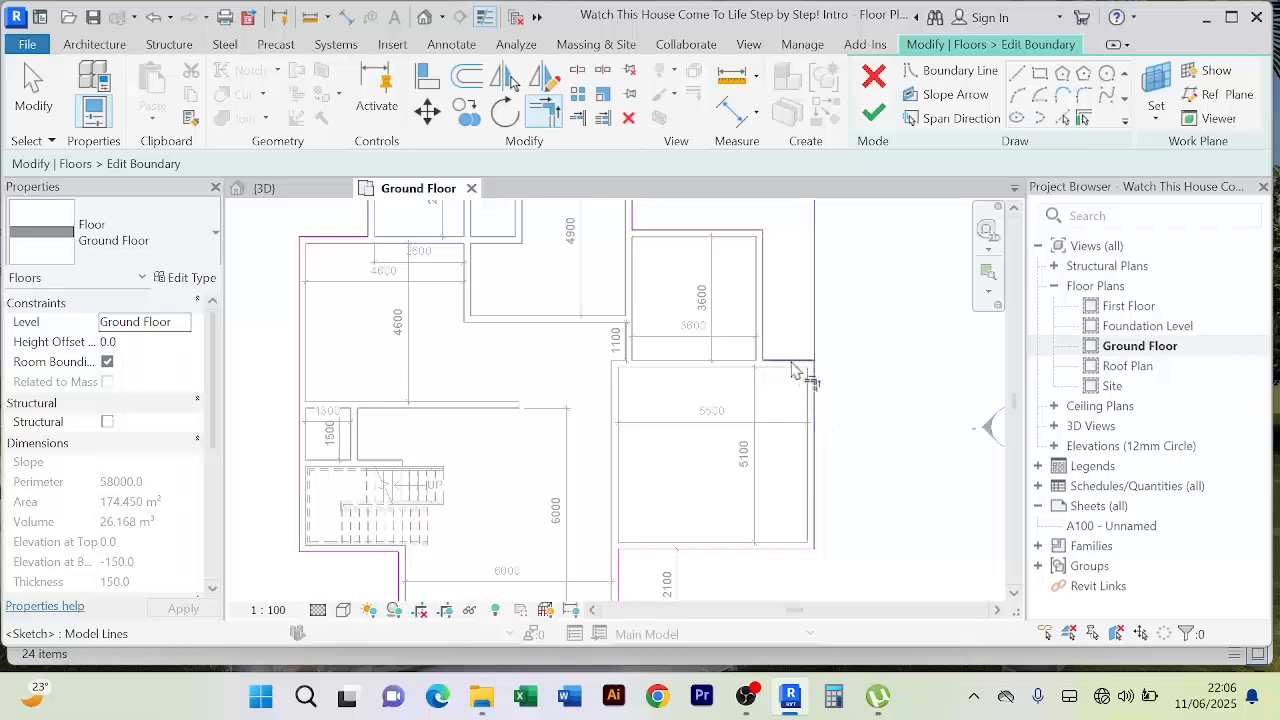
pyautogui.scroll(-4, 820, 355)
pyautogui.click(873, 112)
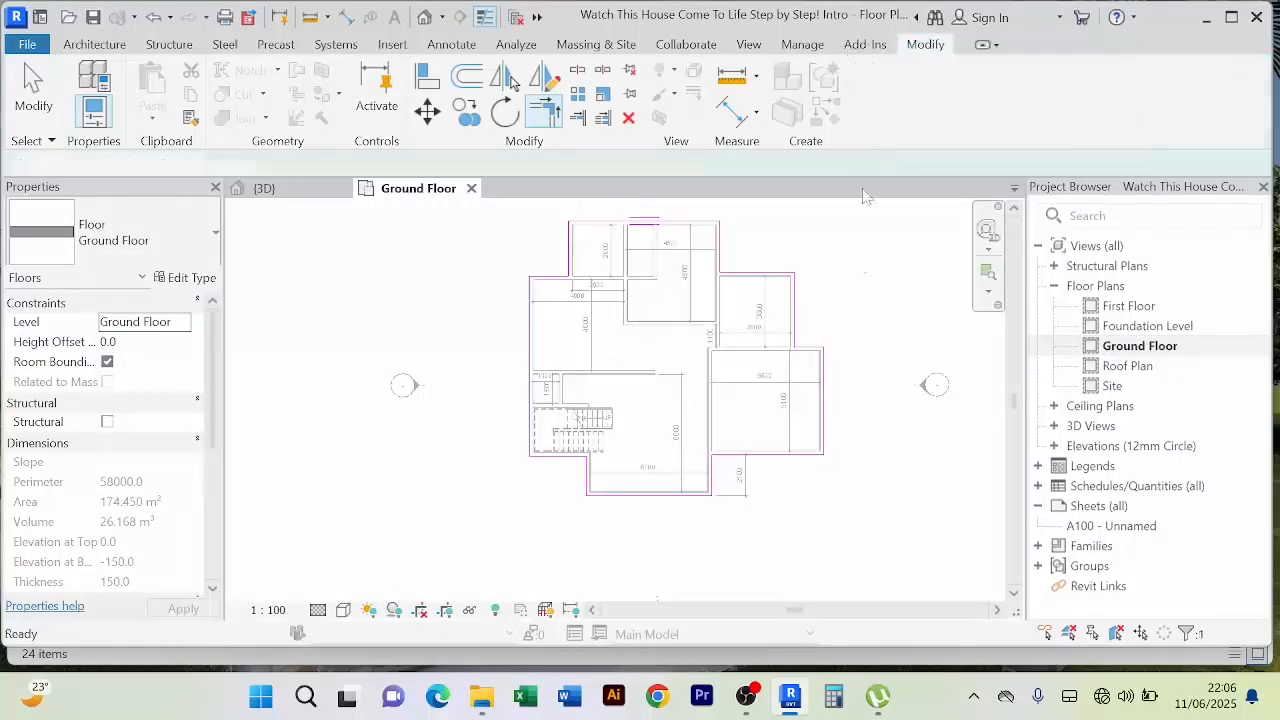
# Step: Delete the vertical 2100 mm dimension below the 5500 by 5100 mm room
pyautogui.scroll(2, 789, 501)
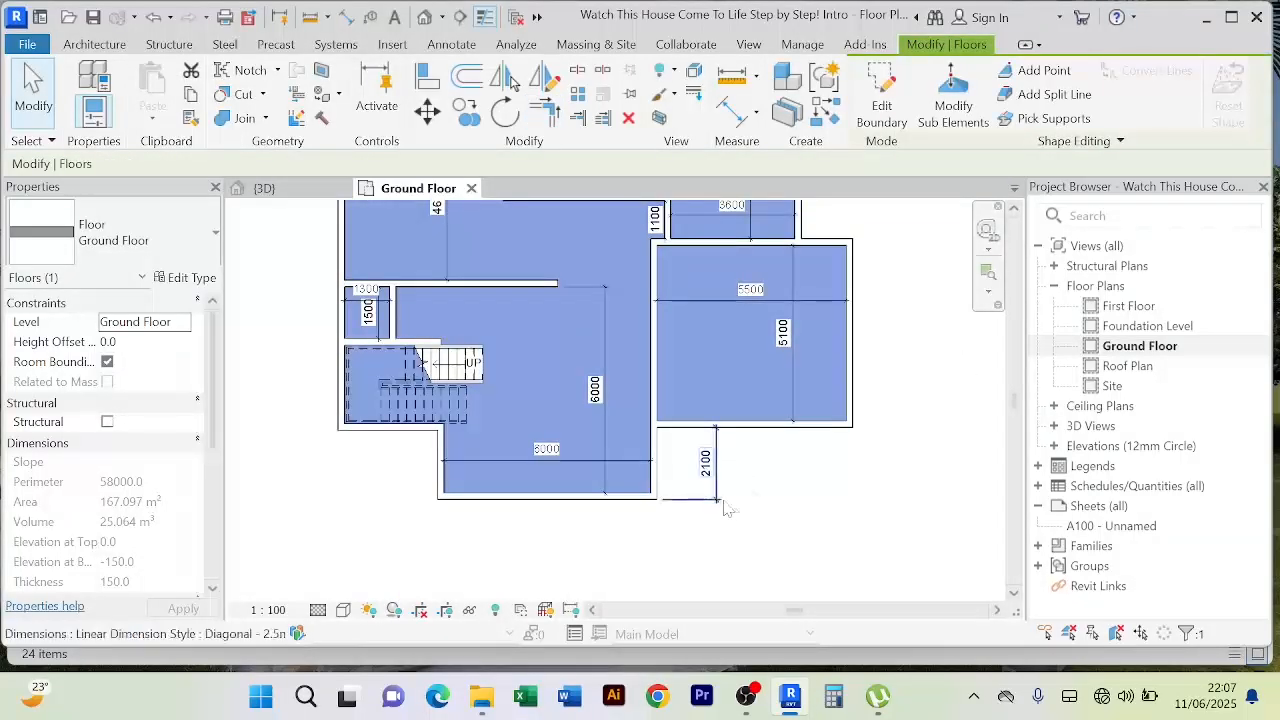
pyautogui.click(716, 462)
pyautogui.press('Delete')
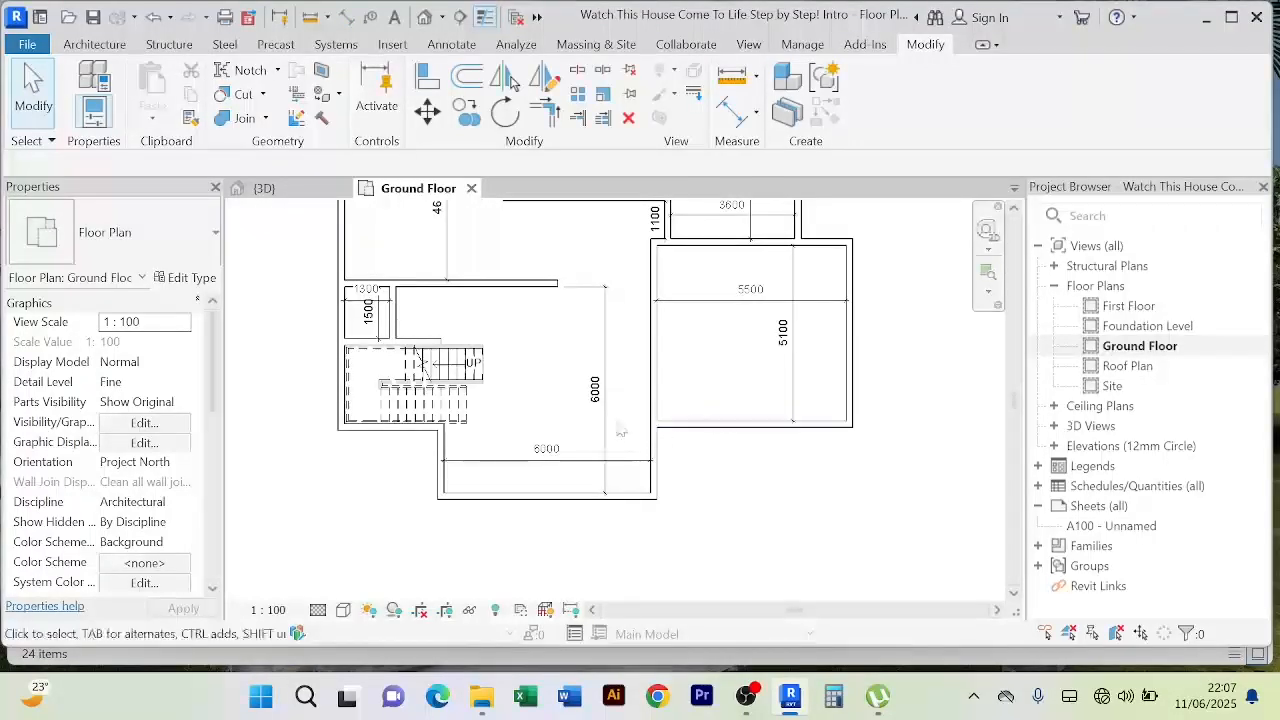
# Step: Check the stair against the surrounding walls and open it for editing
pyautogui.scroll(-2, 622, 428)
pyautogui.scroll(2, 622, 428)
pyautogui.scroll(-1, 622, 428)
pyautogui.scroll(3, 622, 428)
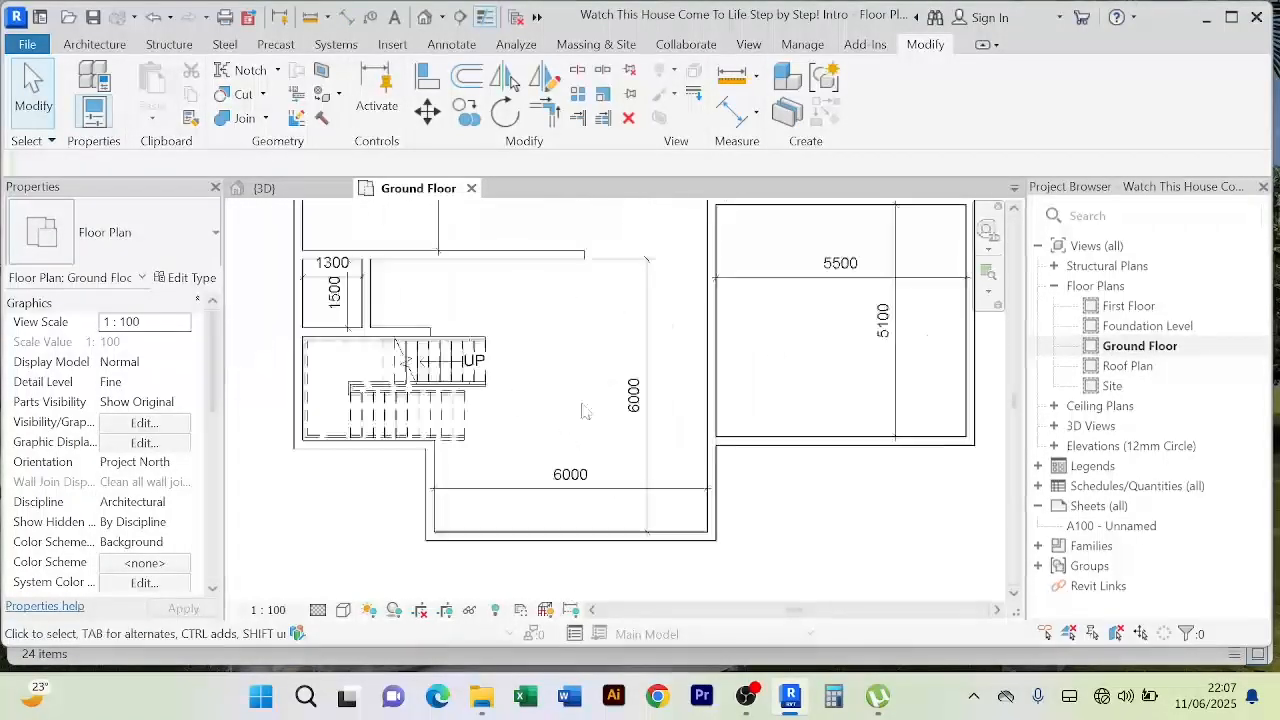
pyautogui.scroll(-2, 551, 406)
pyautogui.scroll(1, 500, 390)
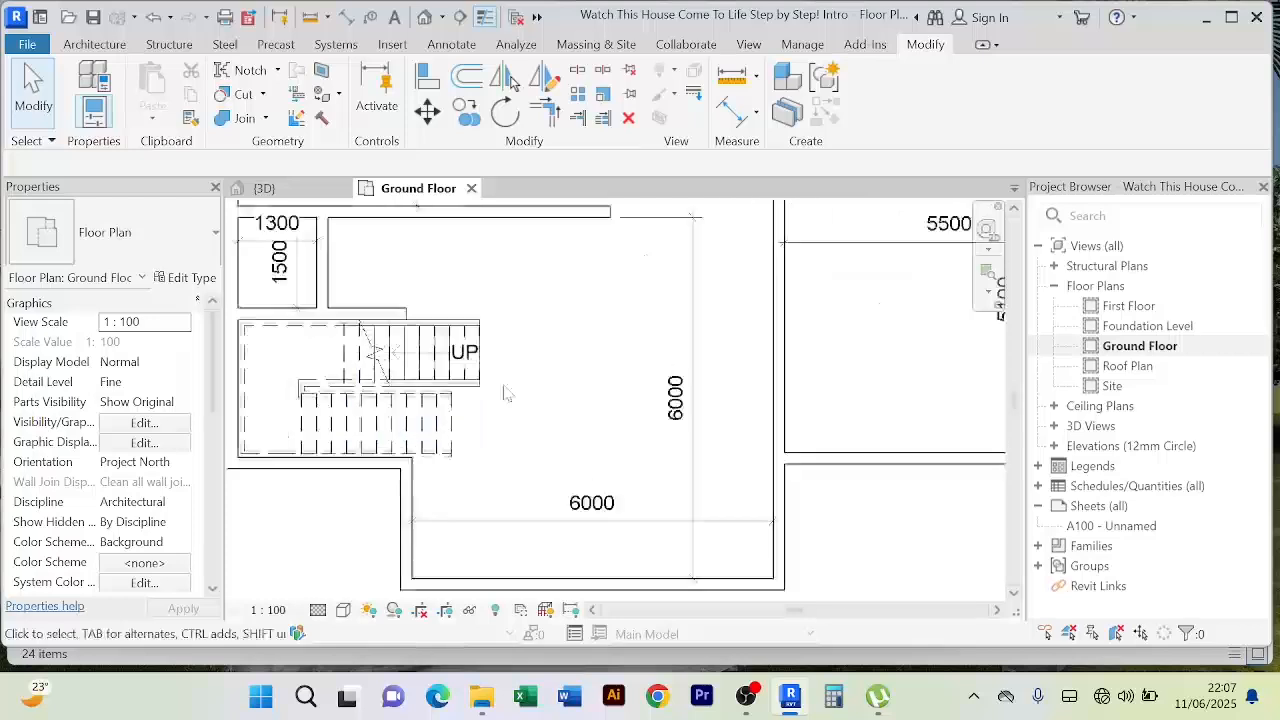
pyautogui.scroll(-1, 502, 390)
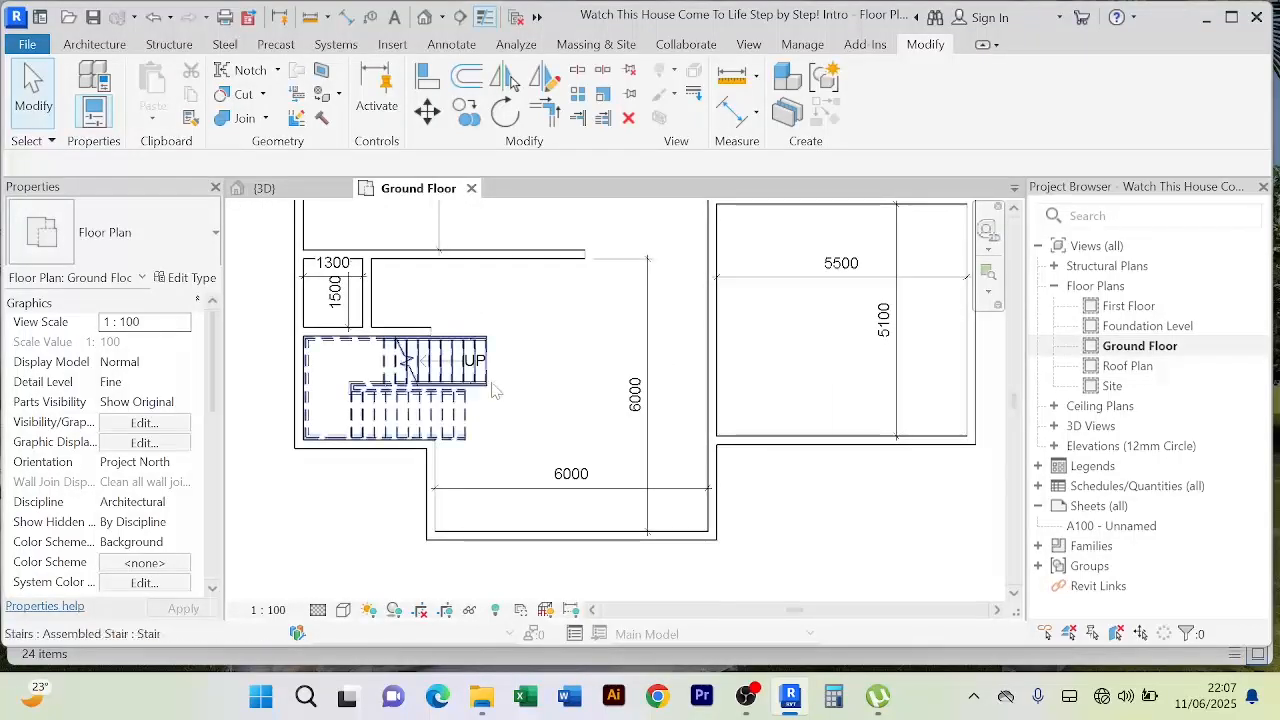
pyautogui.click(482, 362)
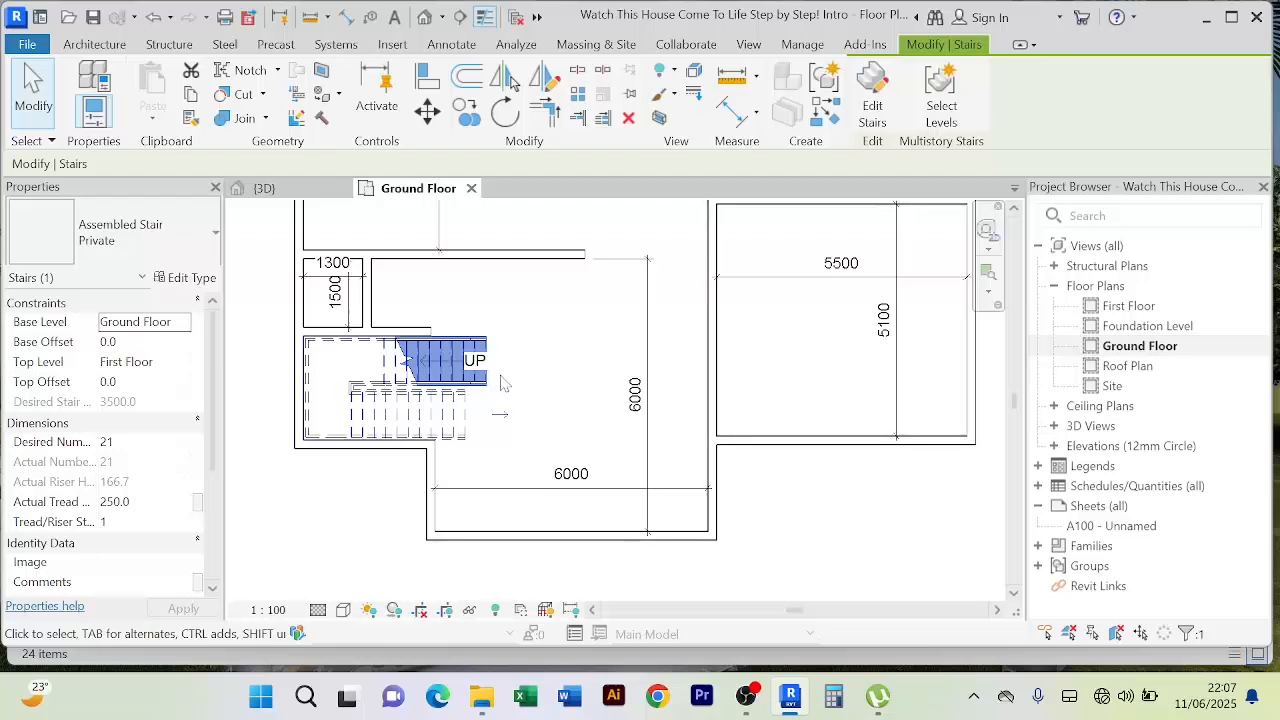
pyautogui.click(872, 100)
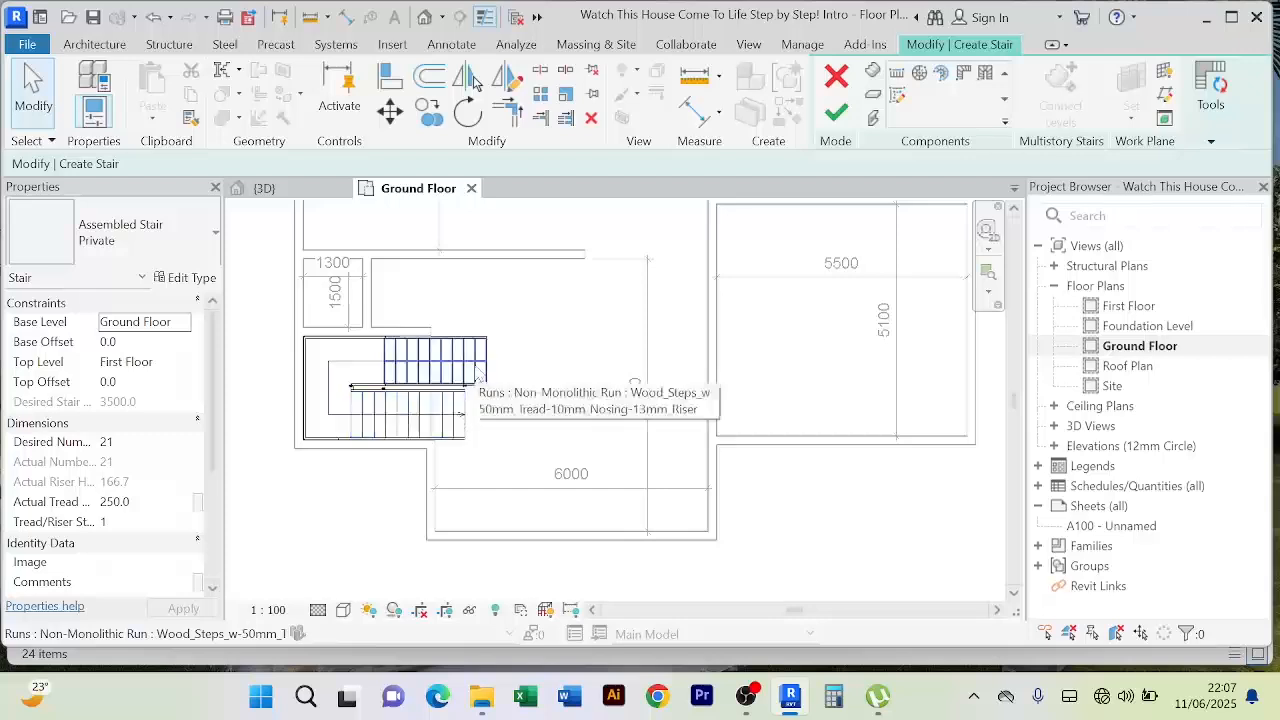
# Step: Shorten the stair's upper run from its starting end to 2000 mm and finish the stair edit
pyautogui.click(410, 365)
pyautogui.scroll(3, 497, 385)
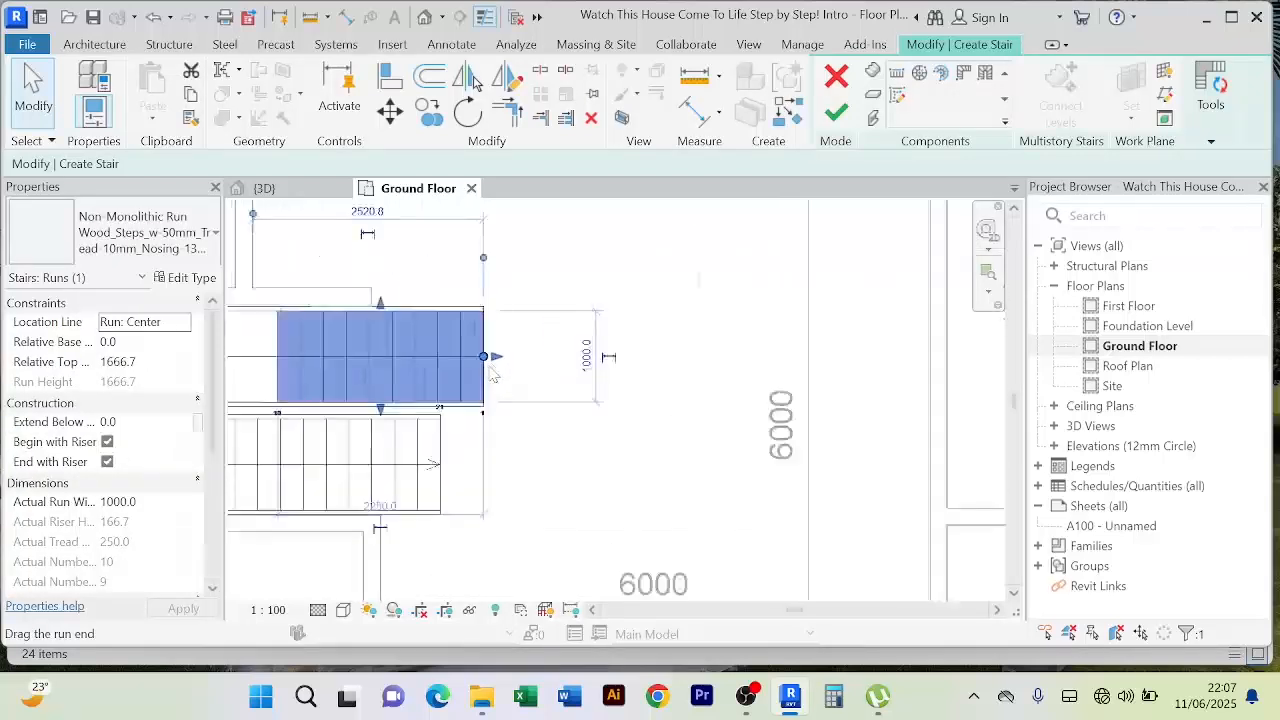
pyautogui.scroll(-3, 575, 357)
pyautogui.scroll(1, 465, 368)
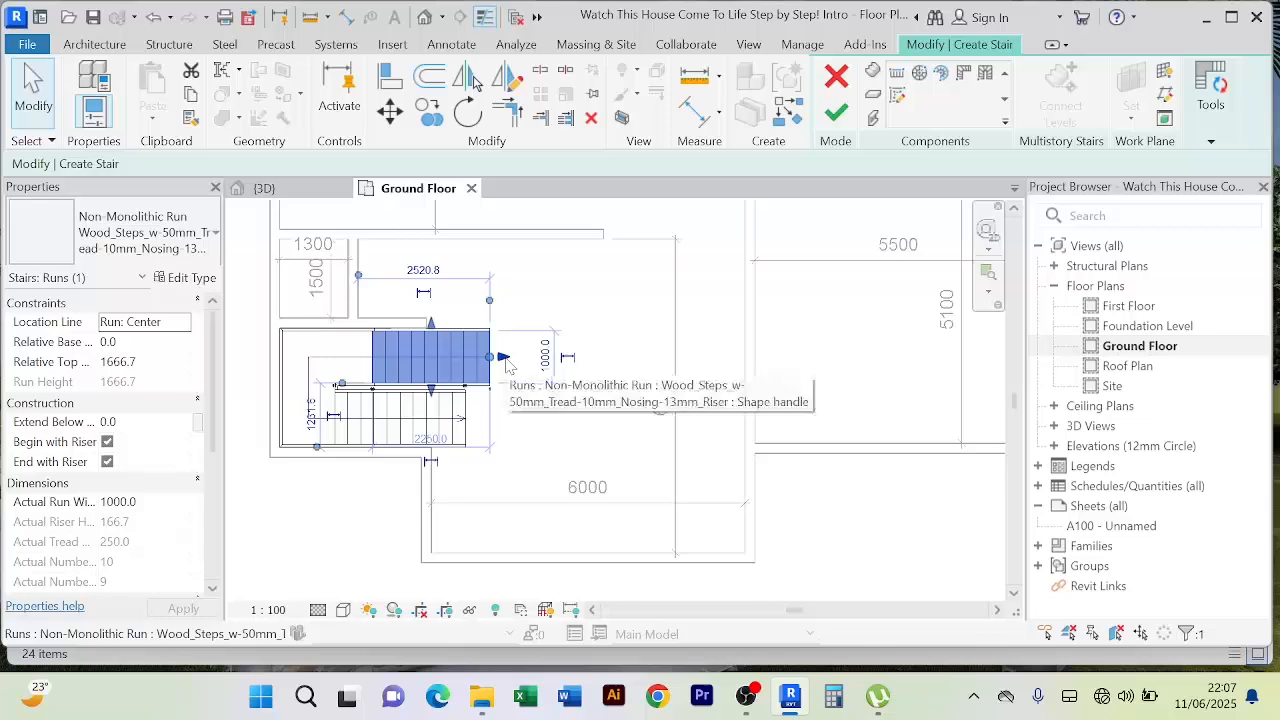
pyautogui.moveTo(504, 359); pyautogui.dragTo(473, 357)
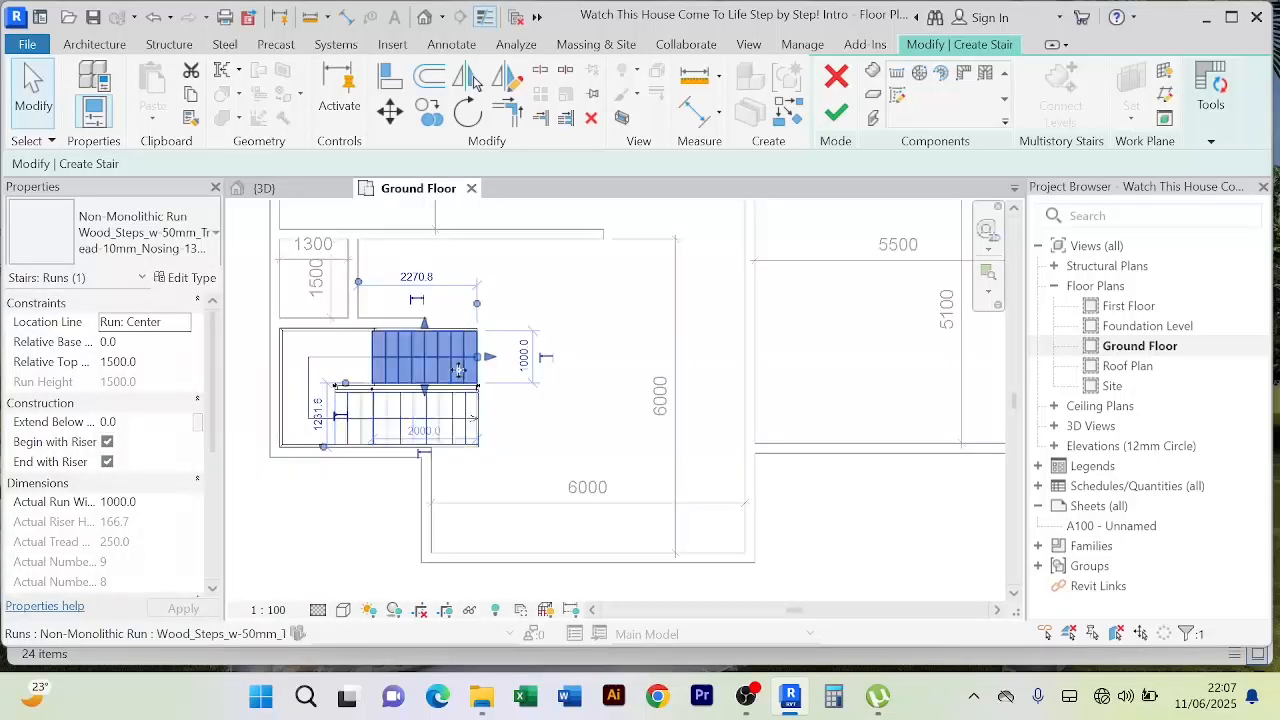
pyautogui.click(547, 421)
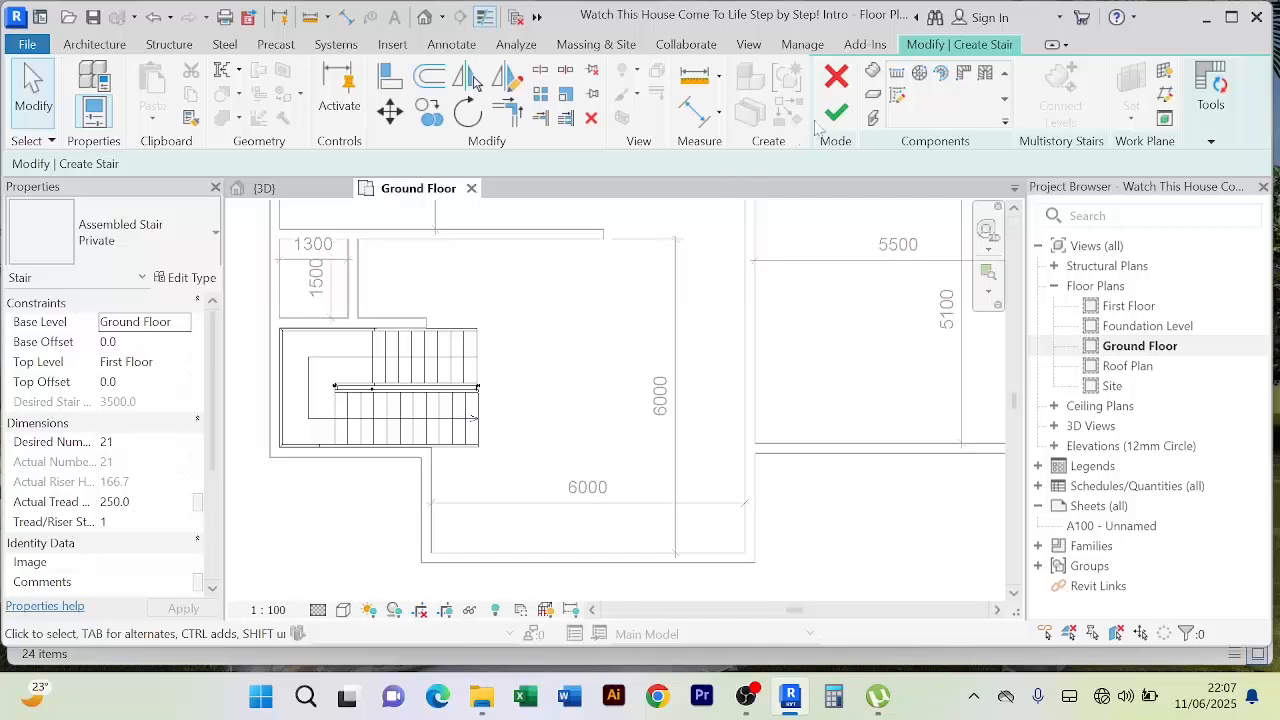
pyautogui.click(845, 118)
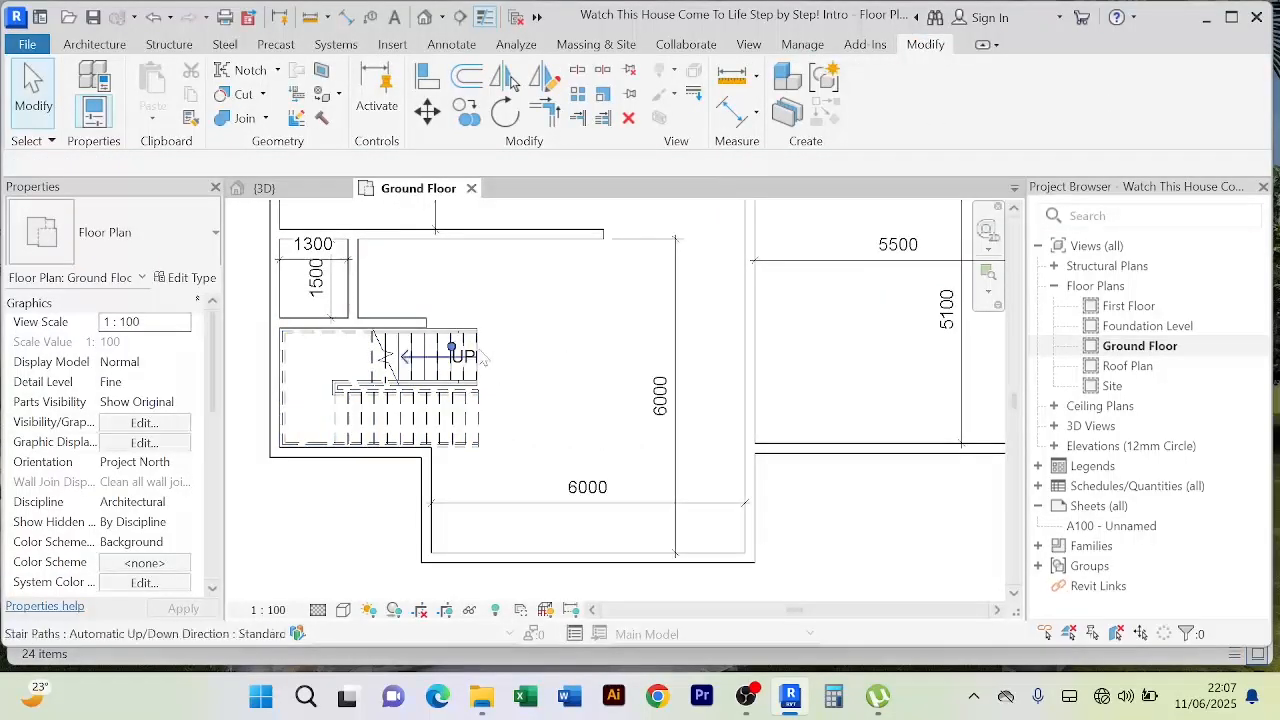
# Step: Examine the revised stair, its clearance to the 6000 mm room and the overall ground-floor layout
pyautogui.scroll(-3, 560, 357)
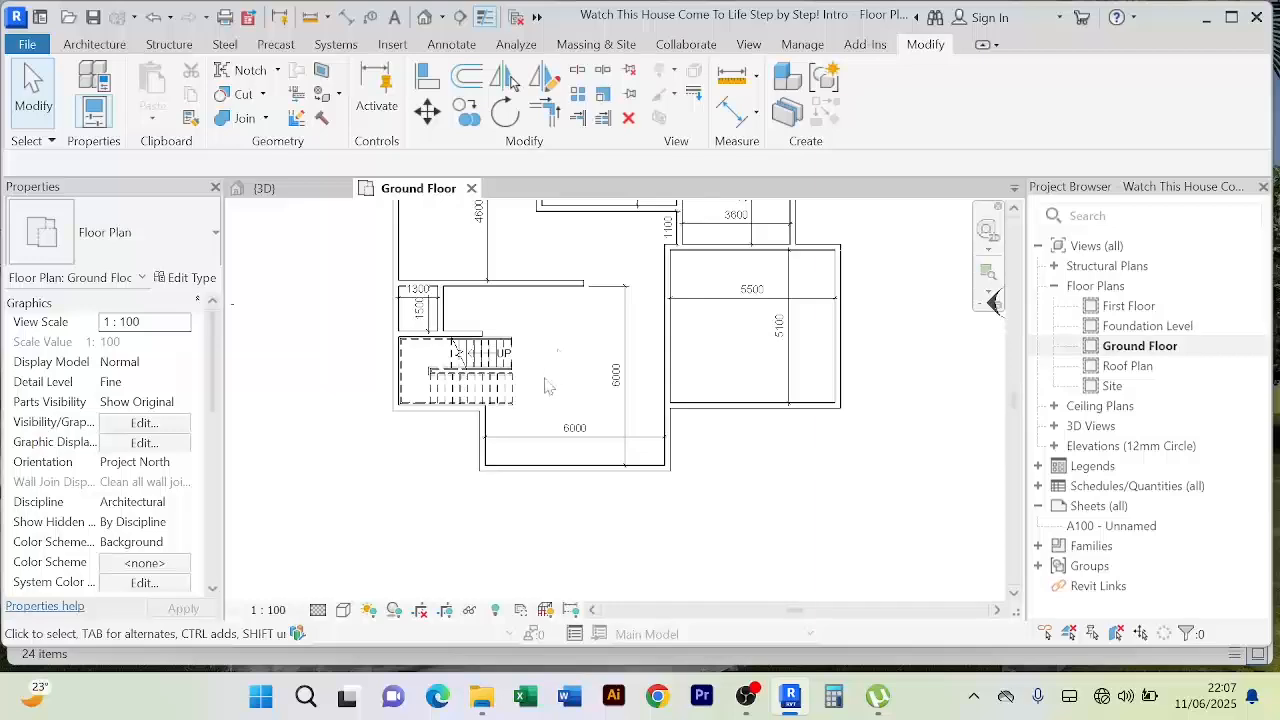
pyautogui.scroll(3, 530, 377)
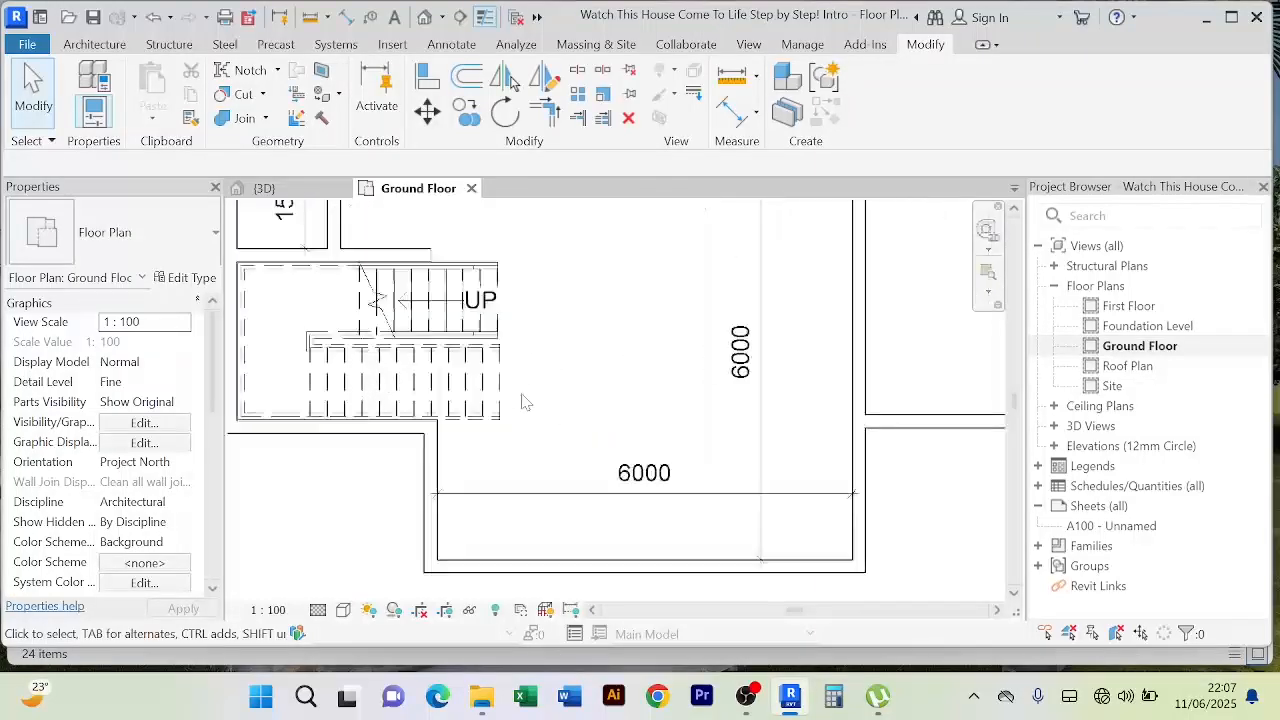
pyautogui.scroll(-1, 522, 400)
pyautogui.scroll(-2, 650, 405)
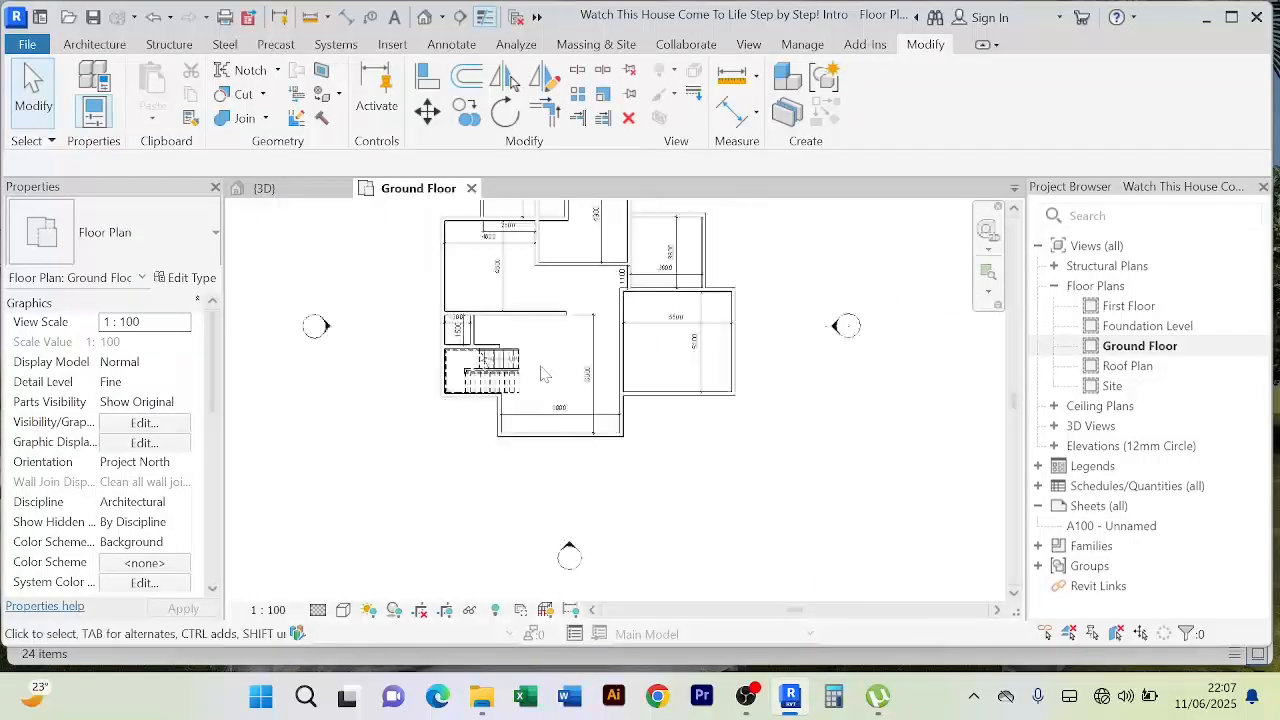
pyautogui.scroll(2, 706, 420)
pyautogui.scroll(-3, 729, 420)
pyautogui.scroll(1, 671, 429)
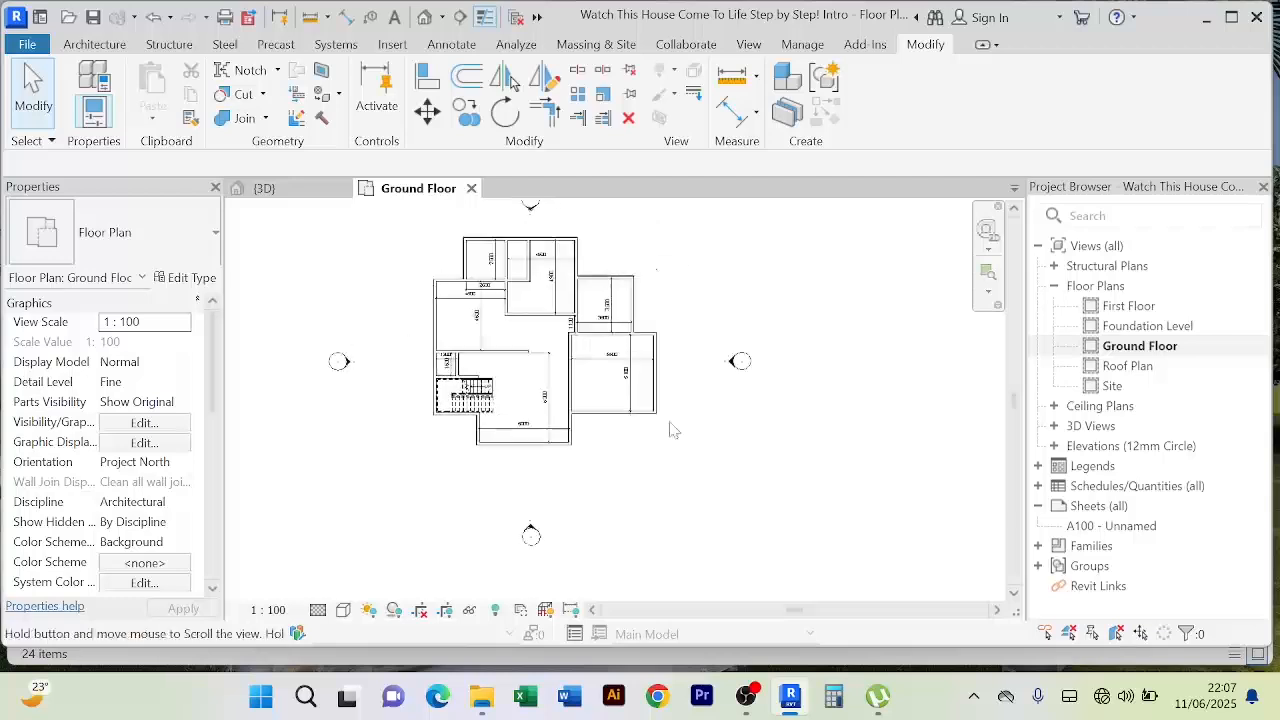
pyautogui.scroll(2, 565, 392)
pyautogui.scroll(2, 565, 392)
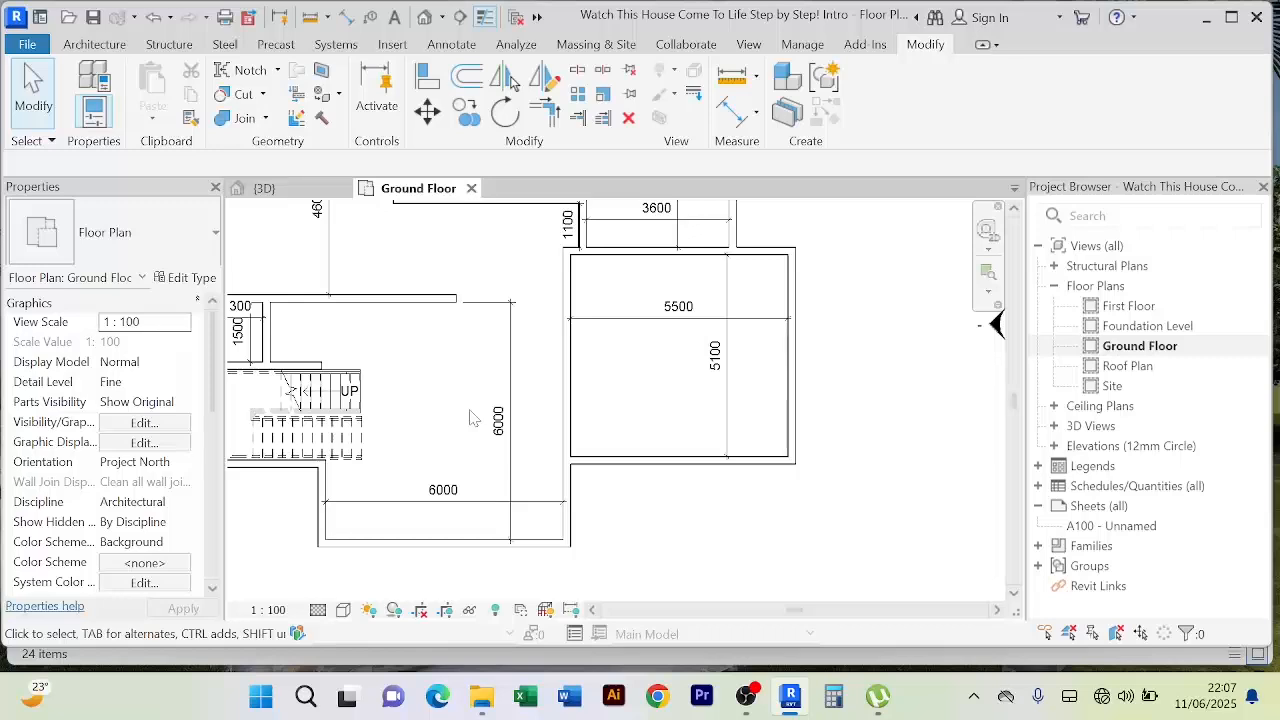
pyautogui.scroll(-2, 473, 418)
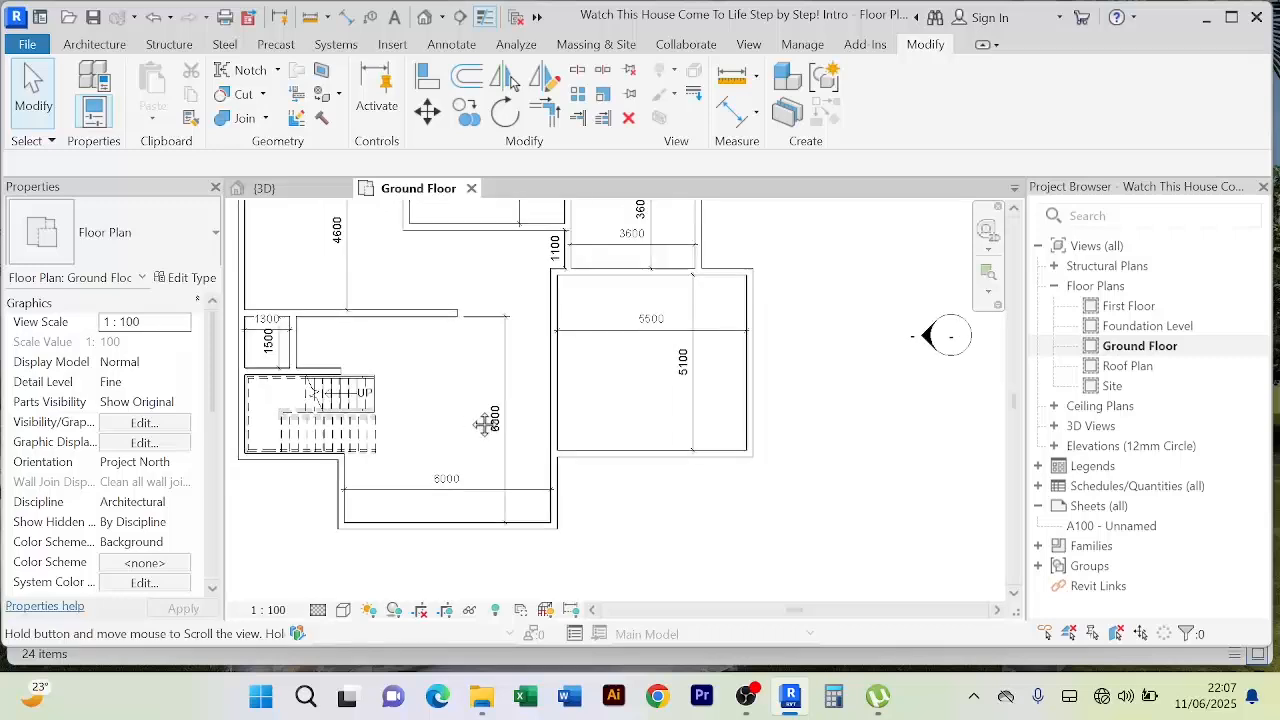
# Step: Dimension the horizontal distance from the stair's starting edge to the opposite wall of the 6000 mm room
pyautogui.click(733, 116)
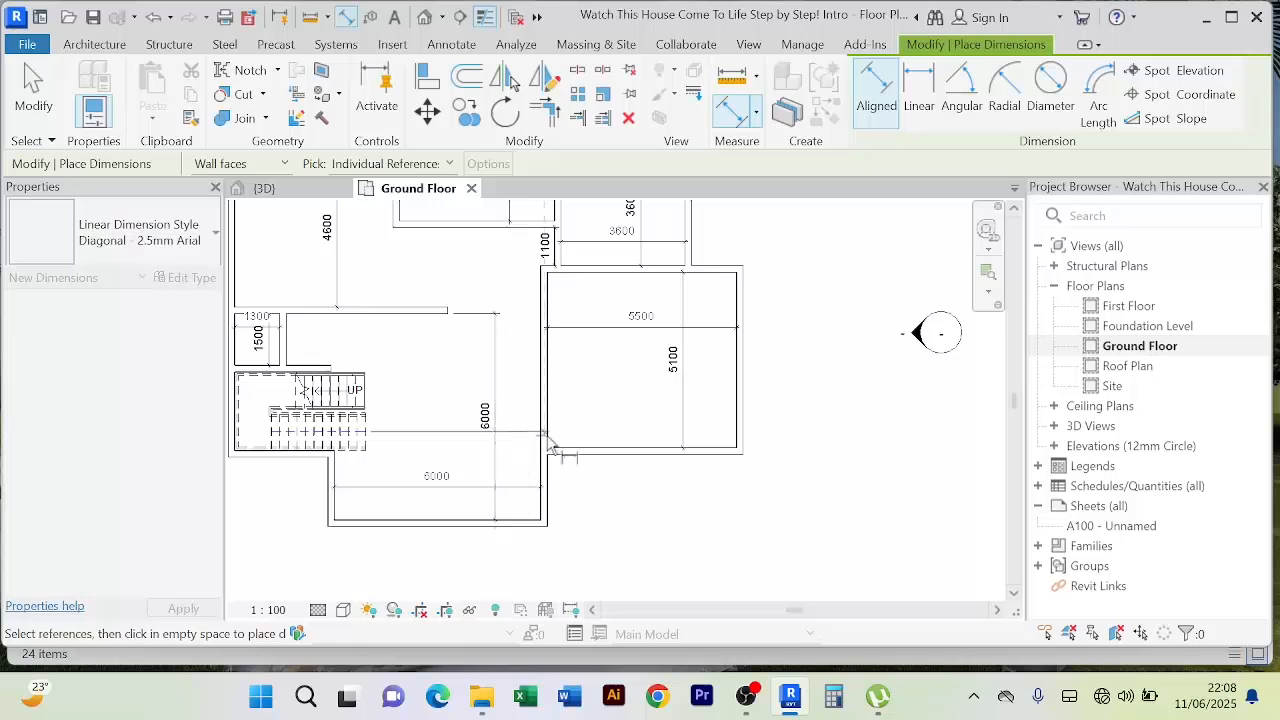
pyautogui.rightClick(441, 366)
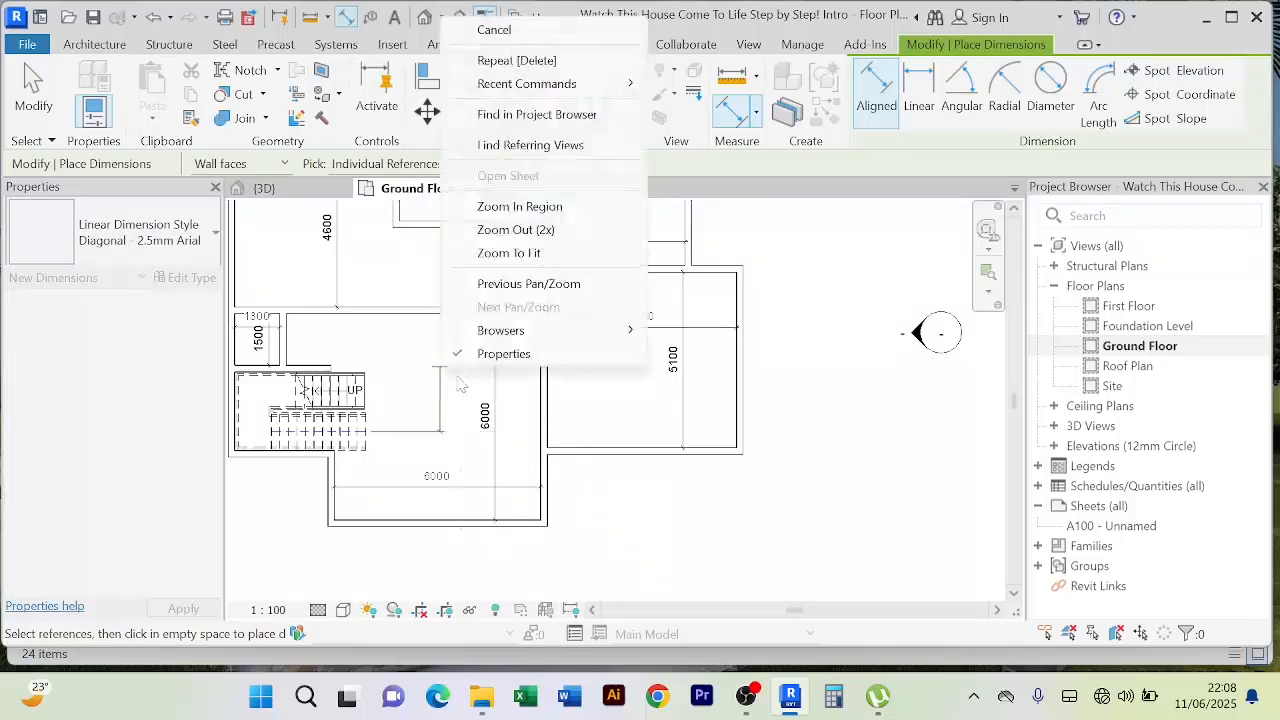
pyautogui.click(567, 30)
pyautogui.scroll(5, 392, 370)
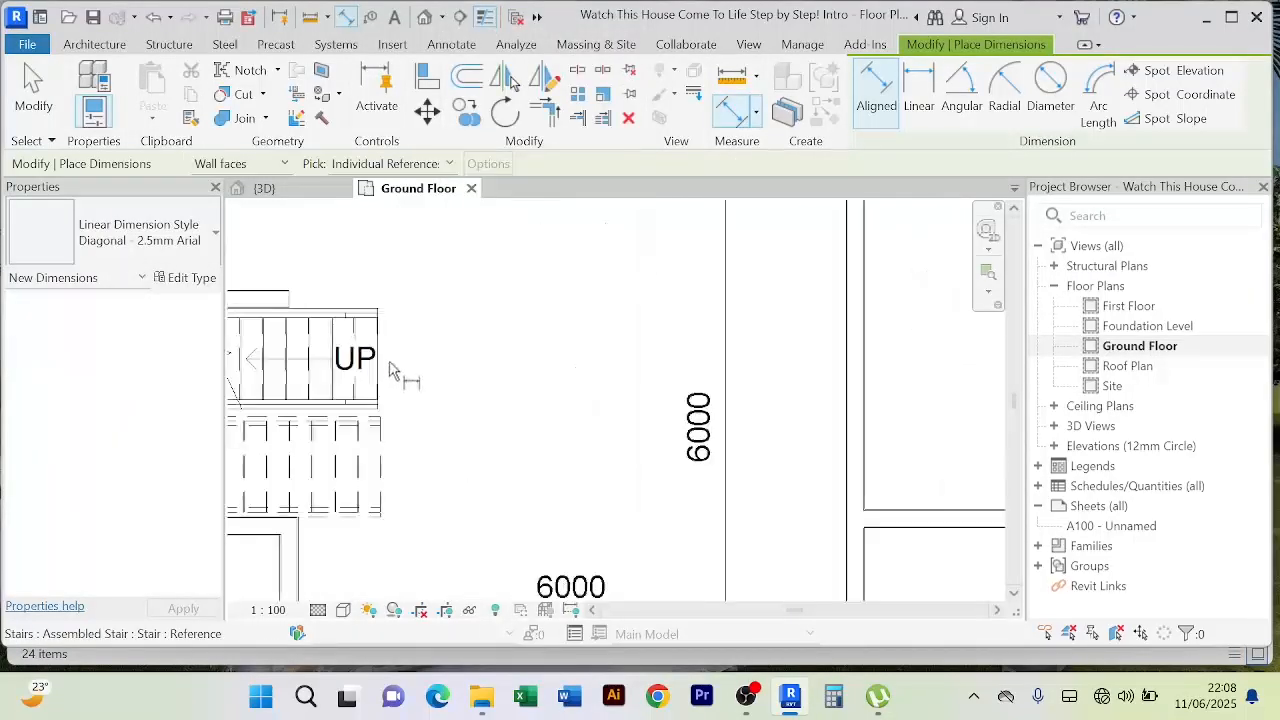
pyautogui.click(389, 366)
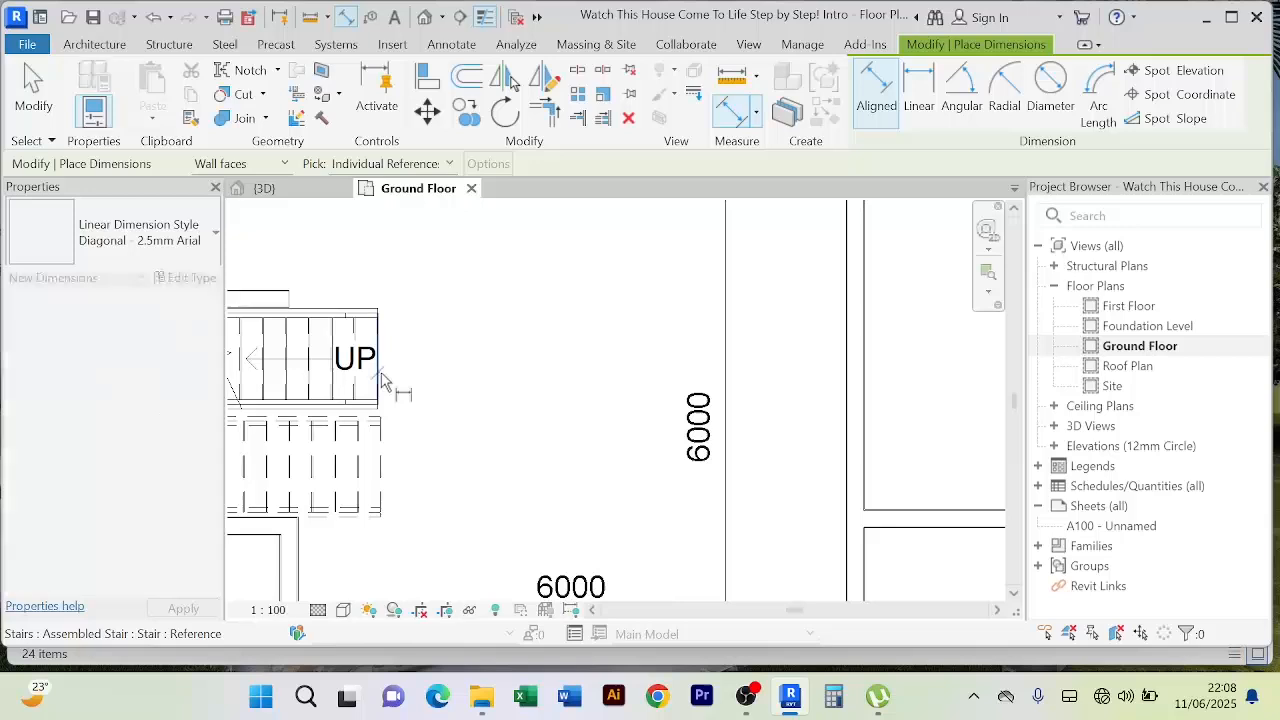
pyautogui.click(856, 378)
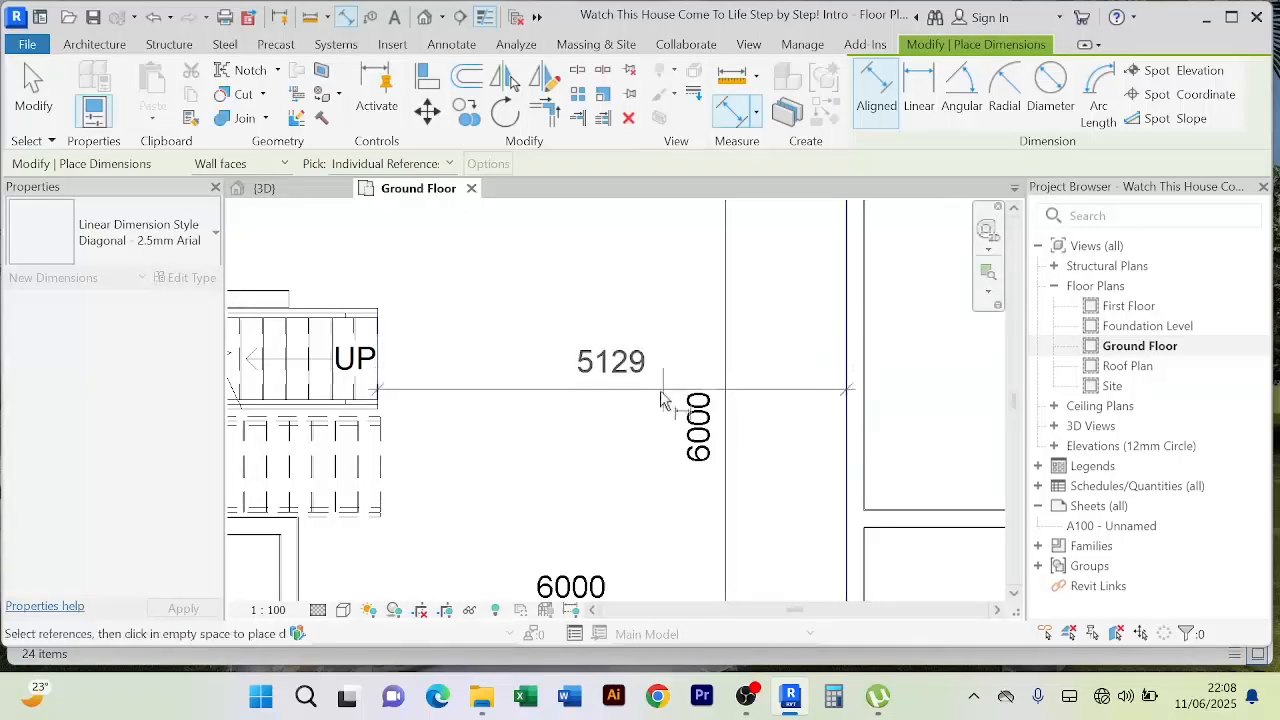
pyautogui.scroll(-3, 580, 405)
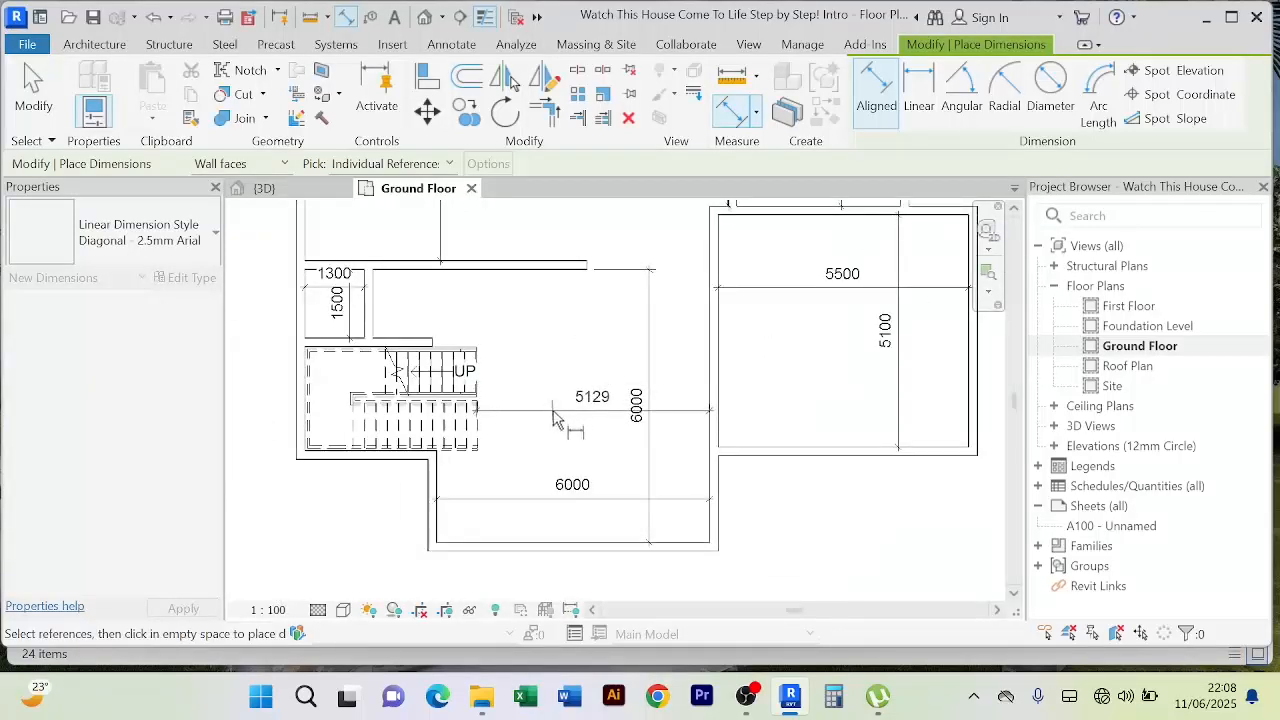
pyautogui.click(548, 410)
pyautogui.rightClick(553, 350)
pyautogui.click(583, 340)
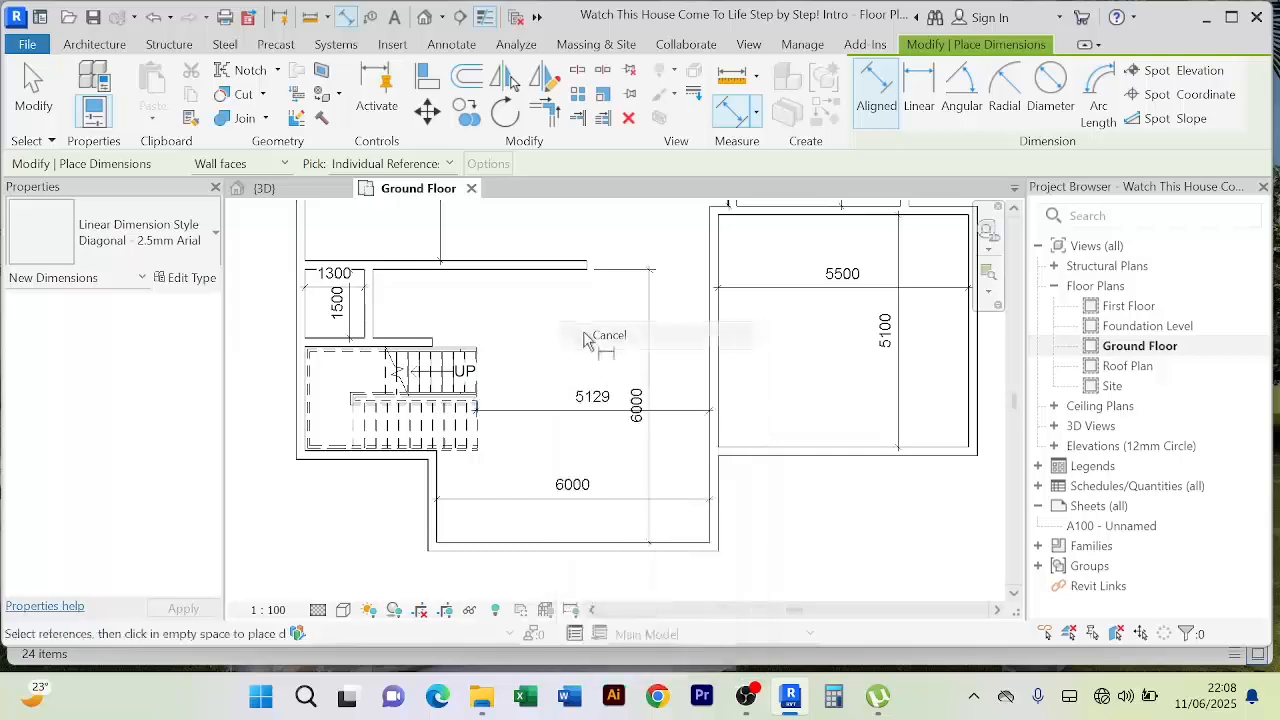
pyautogui.rightClick(582, 334)
pyautogui.click(600, 338)
pyautogui.rightClick(584, 292)
pyautogui.click(628, 302)
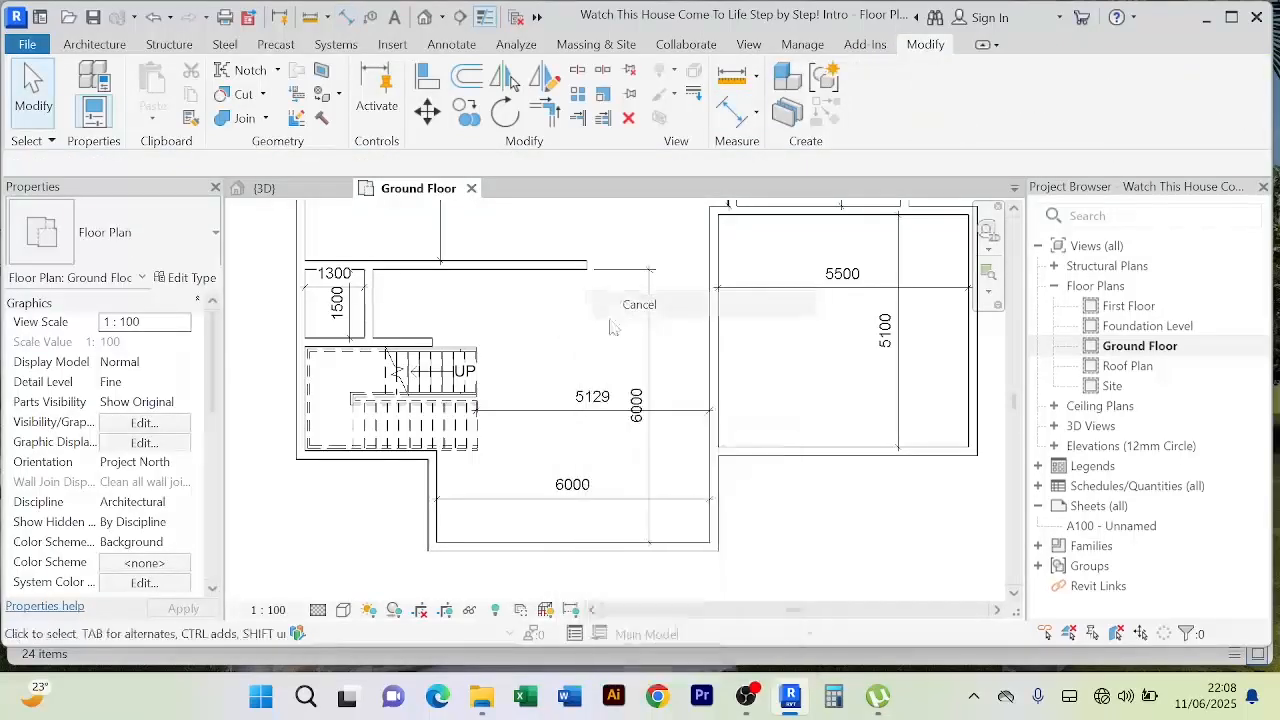
# Step: Delete the horizontal dimension between the stair's starting edge and the opposite wall
pyautogui.scroll(-3, 742, 450)
pyautogui.moveTo(742, 450); pyautogui.dragTo(700, 485, button='middle')
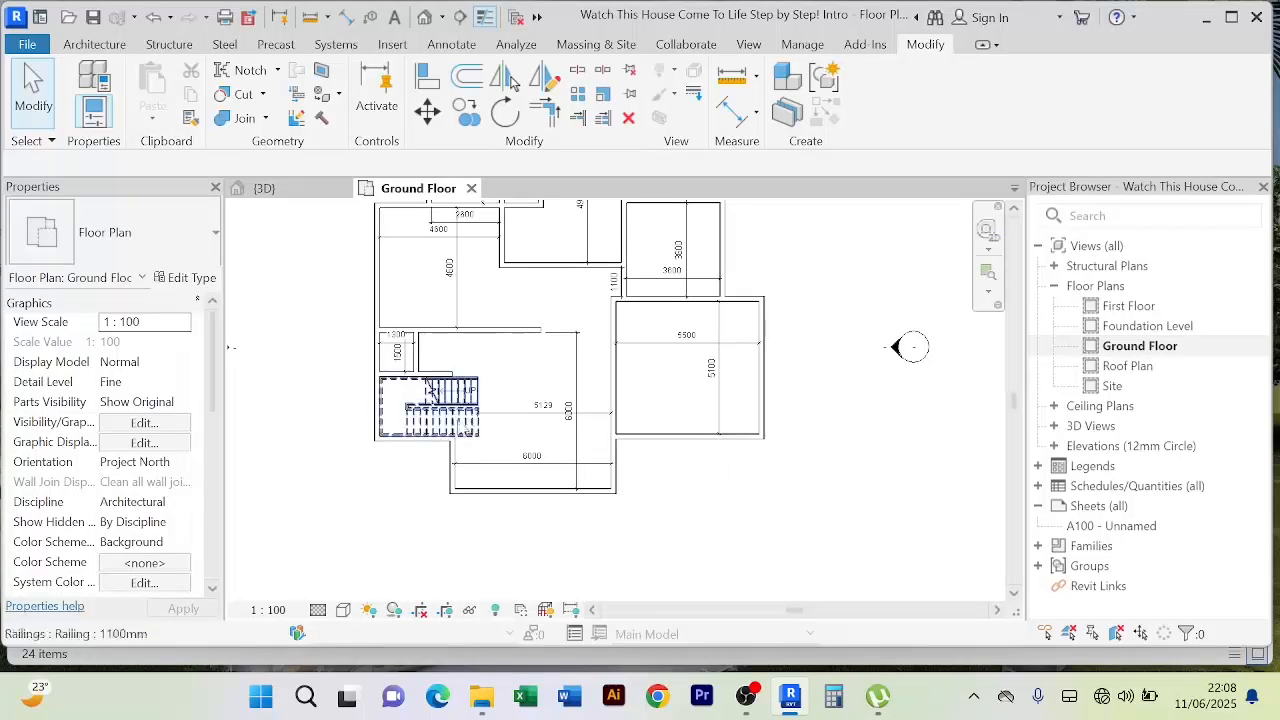
pyautogui.click(495, 414)
pyautogui.press('Delete')
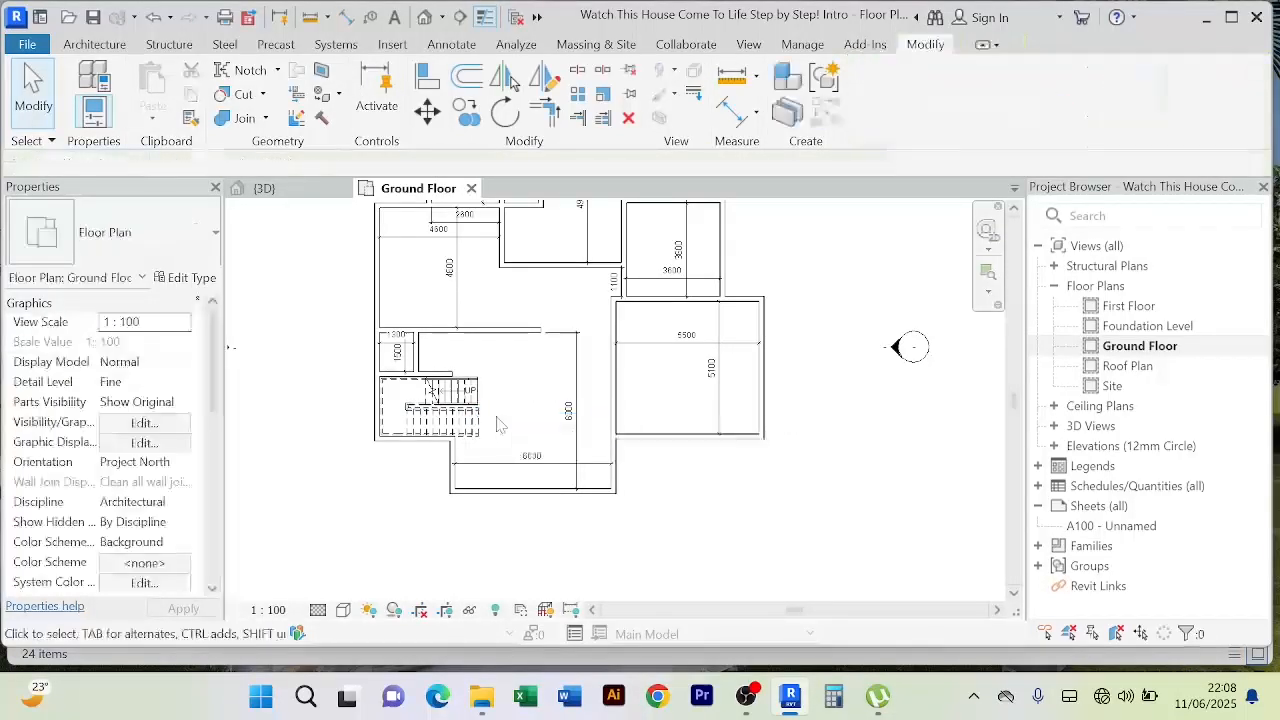
# Step: Examine the ground-floor layout around the free-ending wall between the 4600 mm room and the stair area
pyautogui.scroll(-2, 504, 438)
pyautogui.scroll(2, 537, 343)
pyautogui.scroll(-2, 537, 345)
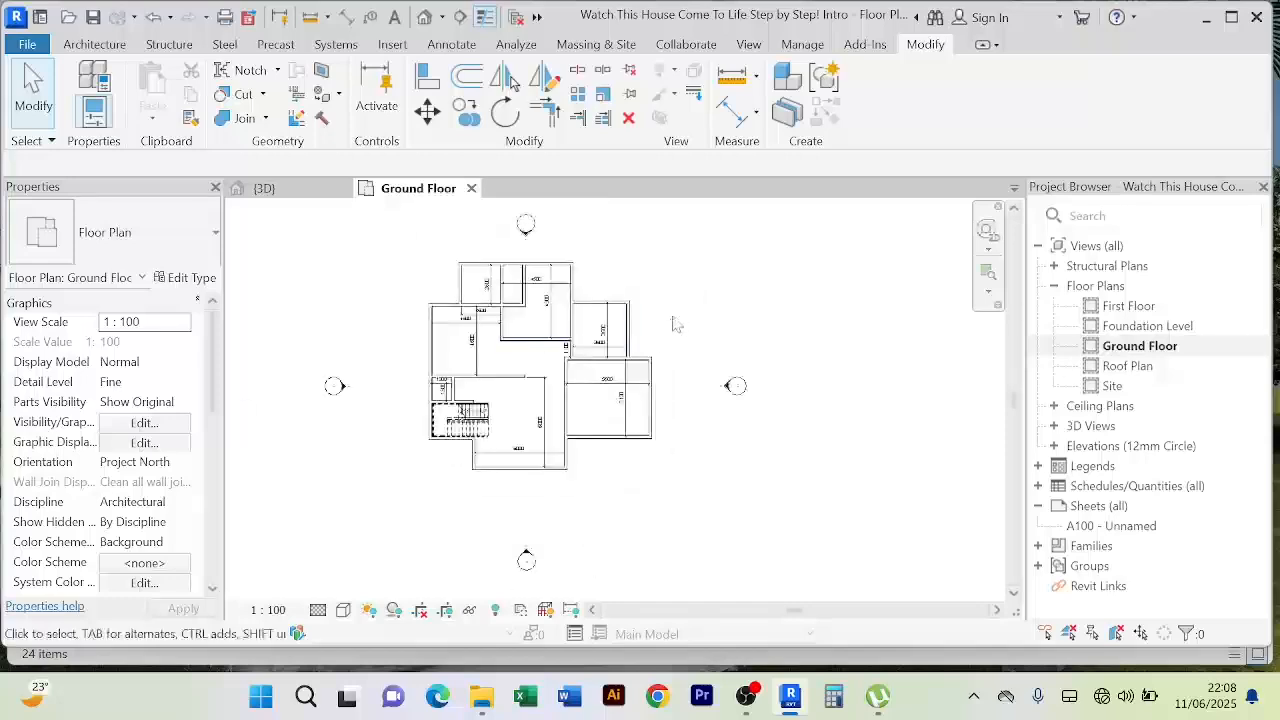
pyautogui.scroll(4, 505, 374)
pyautogui.scroll(-2, 503, 374)
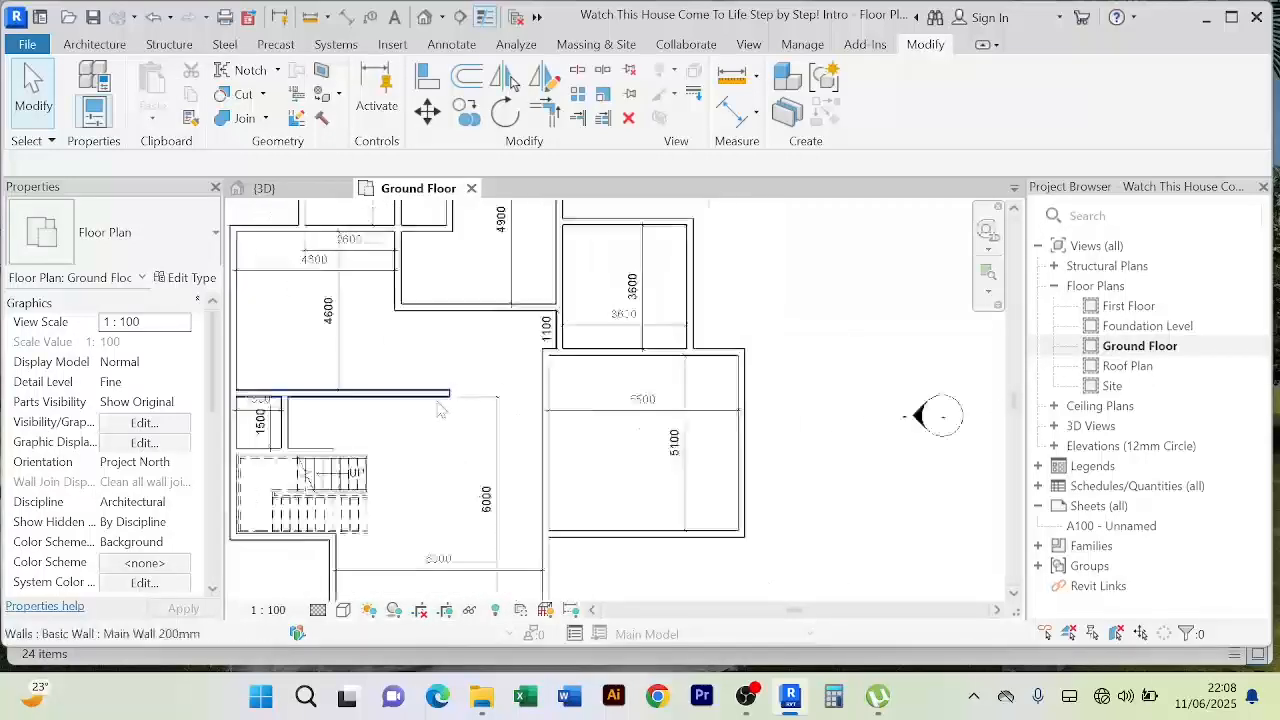
pyautogui.click(441, 405)
pyautogui.scroll(2, 441, 408)
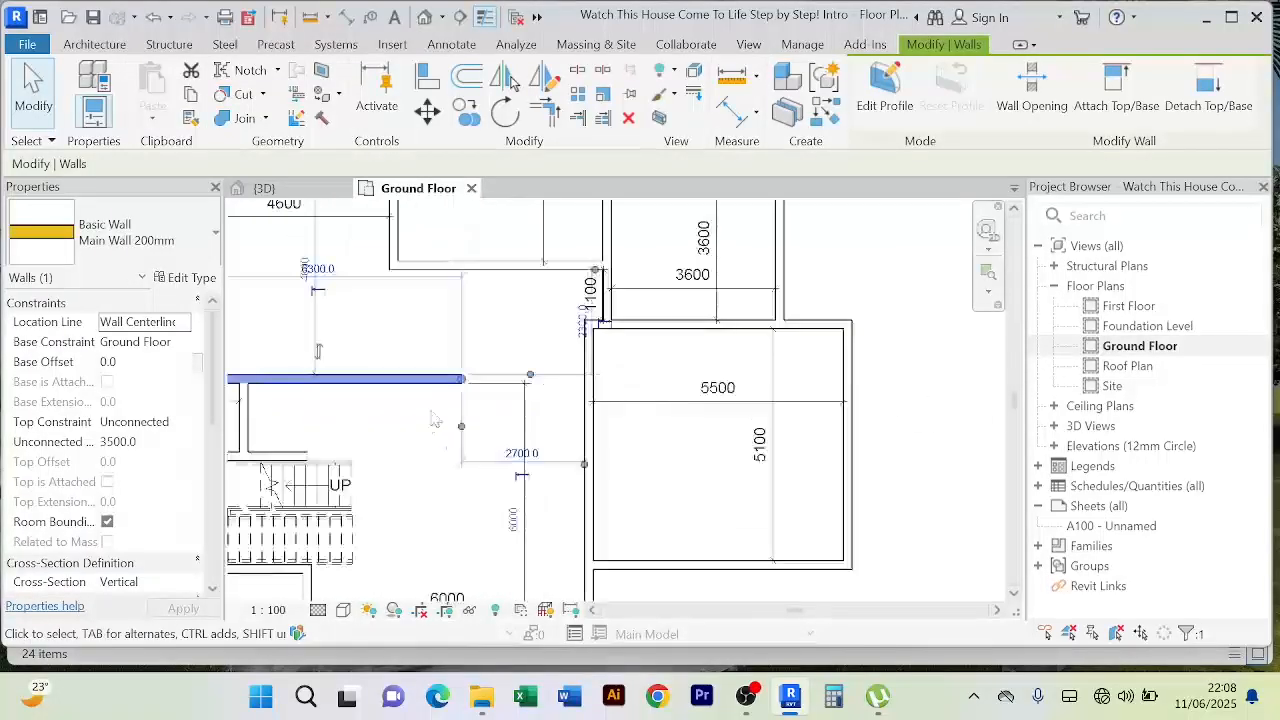
pyautogui.scroll(-2, 441, 410)
pyautogui.scroll(1, 441, 412)
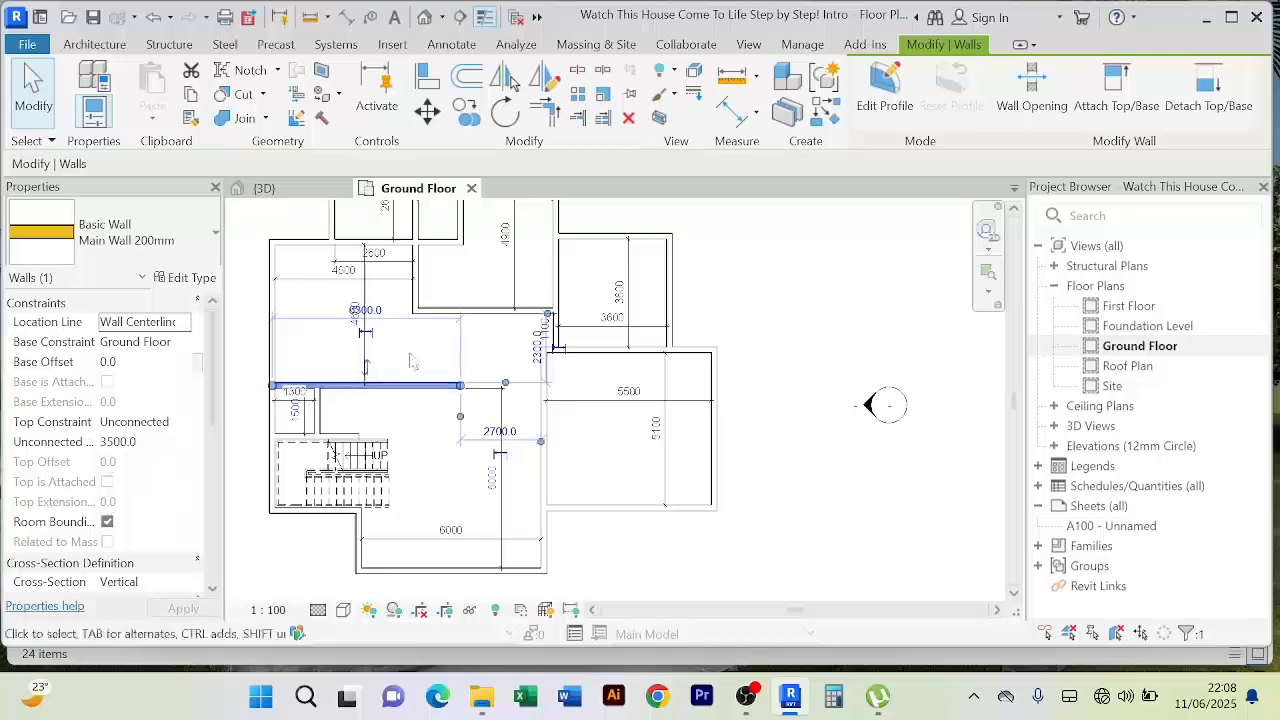
pyautogui.click(441, 363)
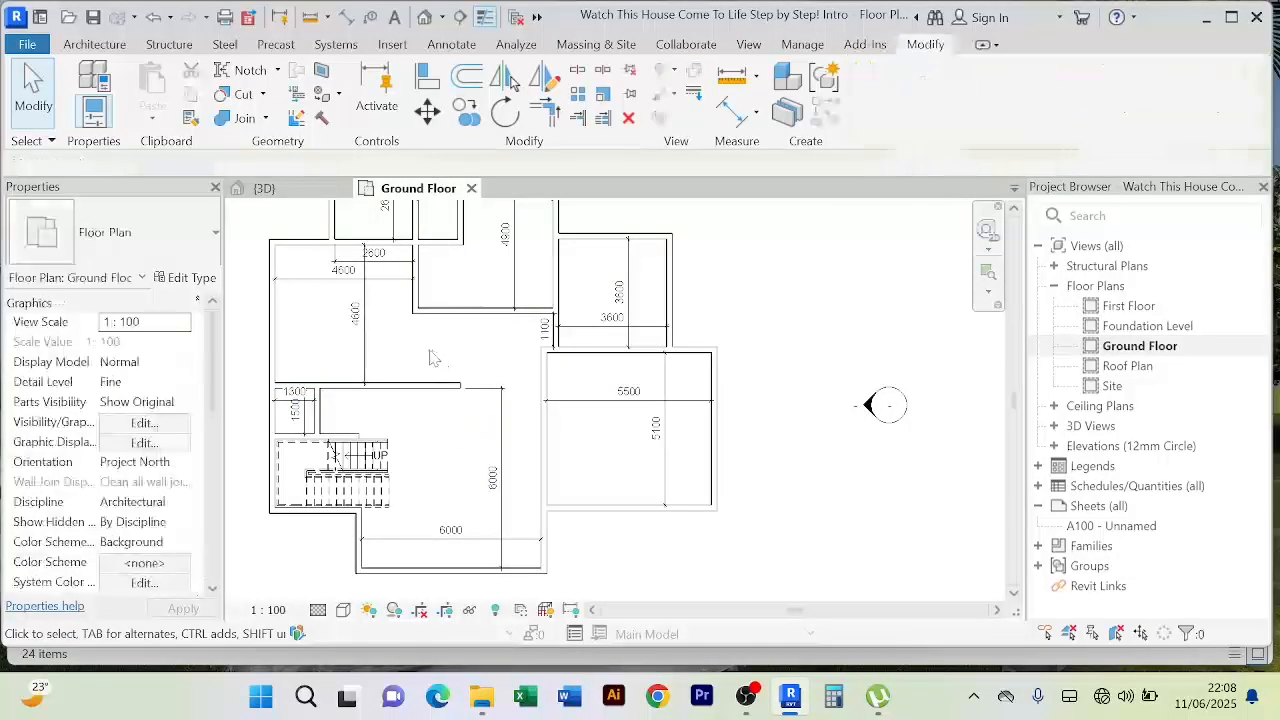
pyautogui.scroll(4, 429, 357)
pyautogui.scroll(-3, 430, 357)
pyautogui.moveTo(442, 360); pyautogui.dragTo(466, 363, button='middle')
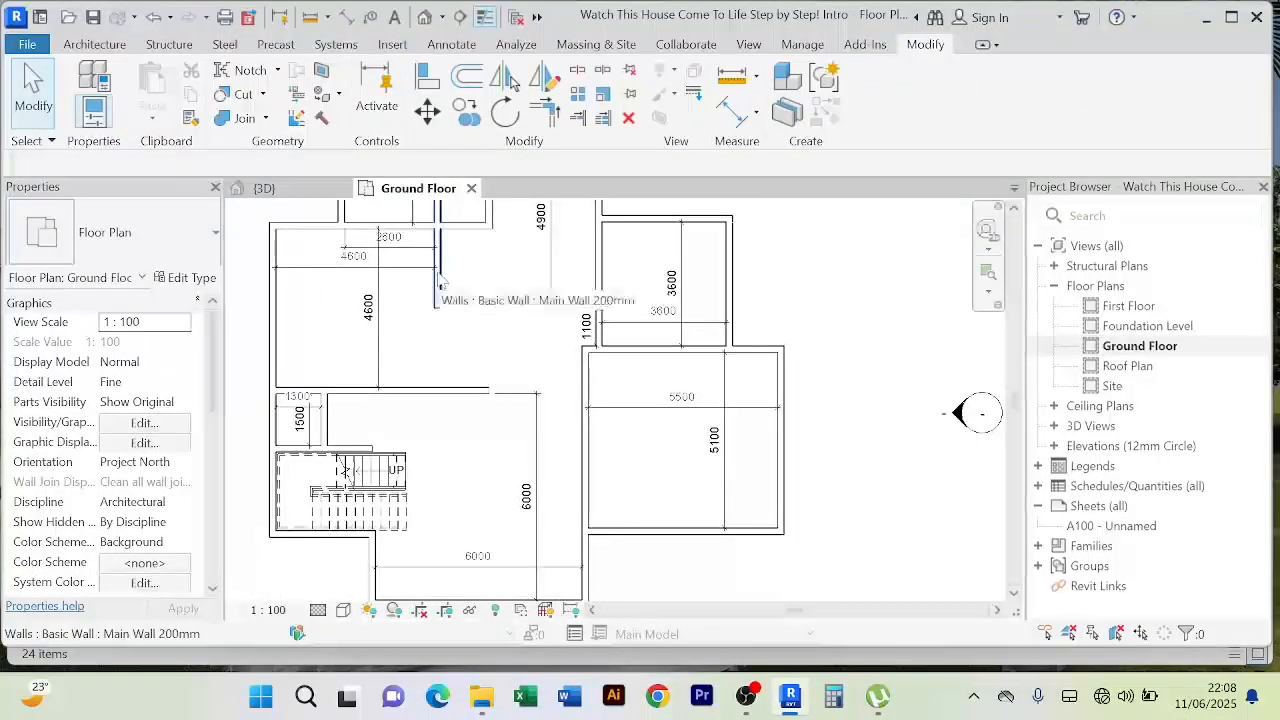
# Step: Align the free end of the wall below the 4600 mm room with the inner face of that room's right-hand wall
pyautogui.click(427, 78)
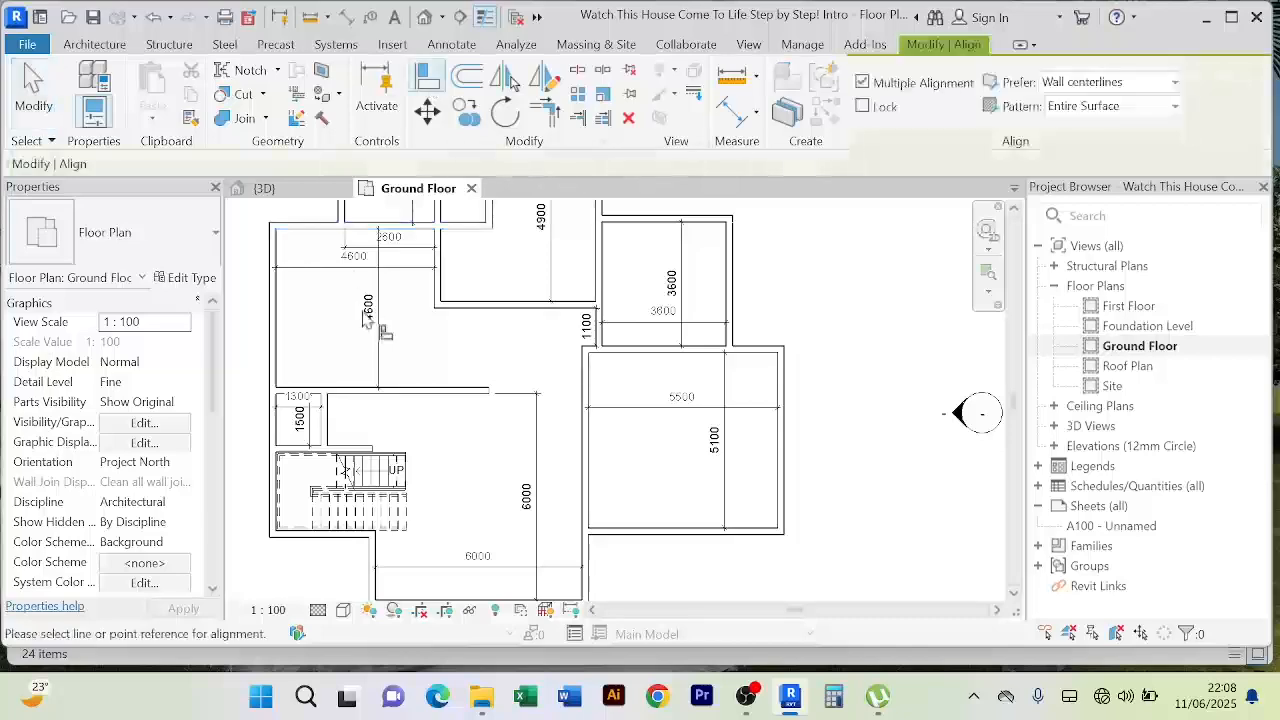
pyautogui.scroll(3, 390, 305)
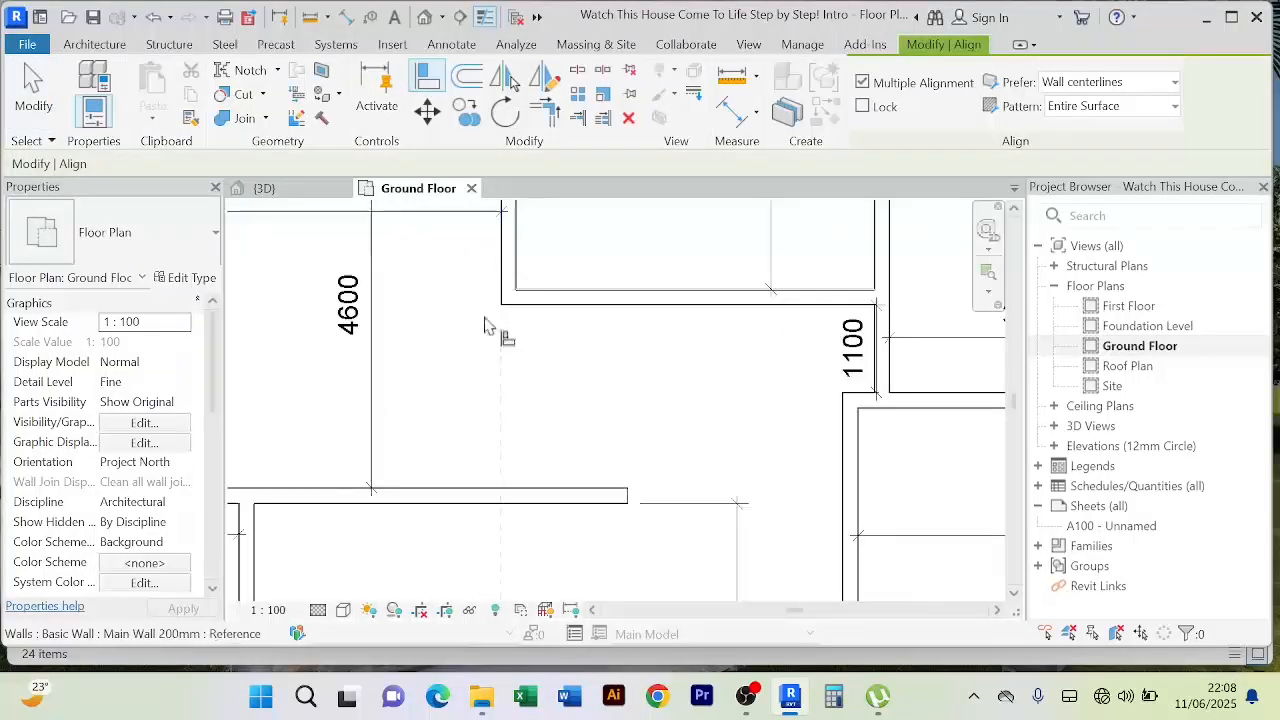
pyautogui.scroll(-3, 488, 335)
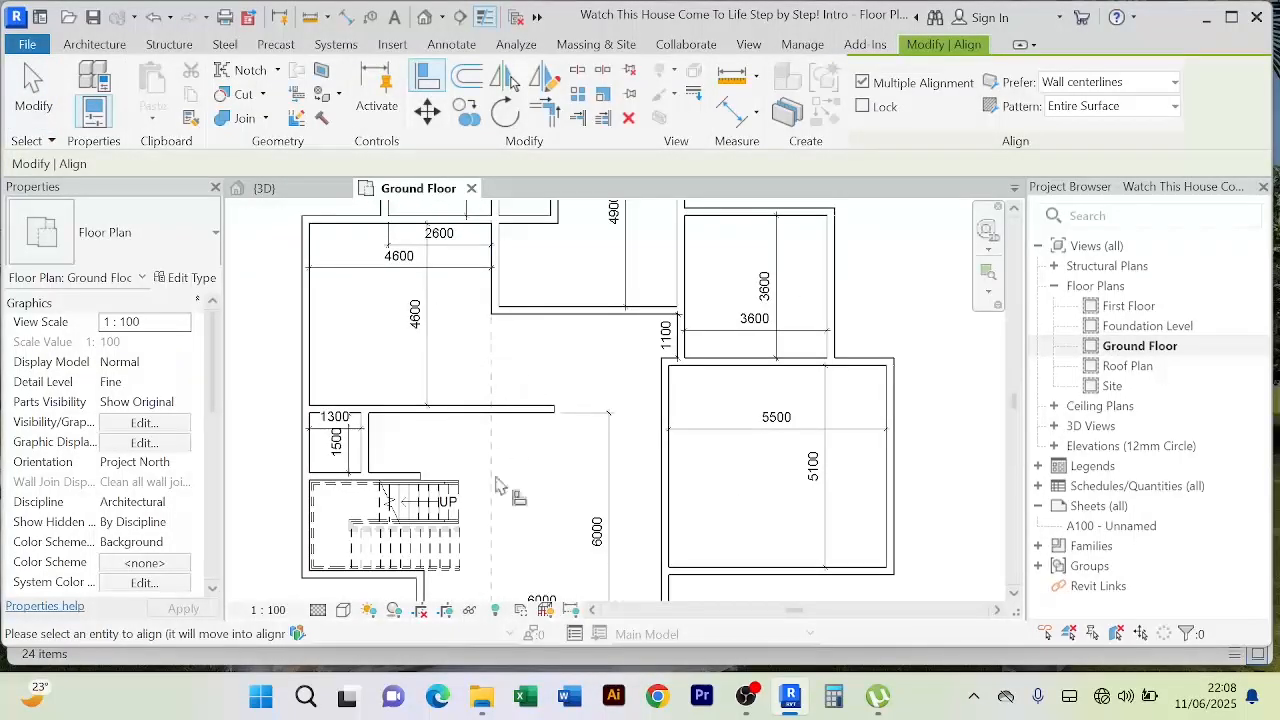
pyautogui.scroll(2, 560, 414)
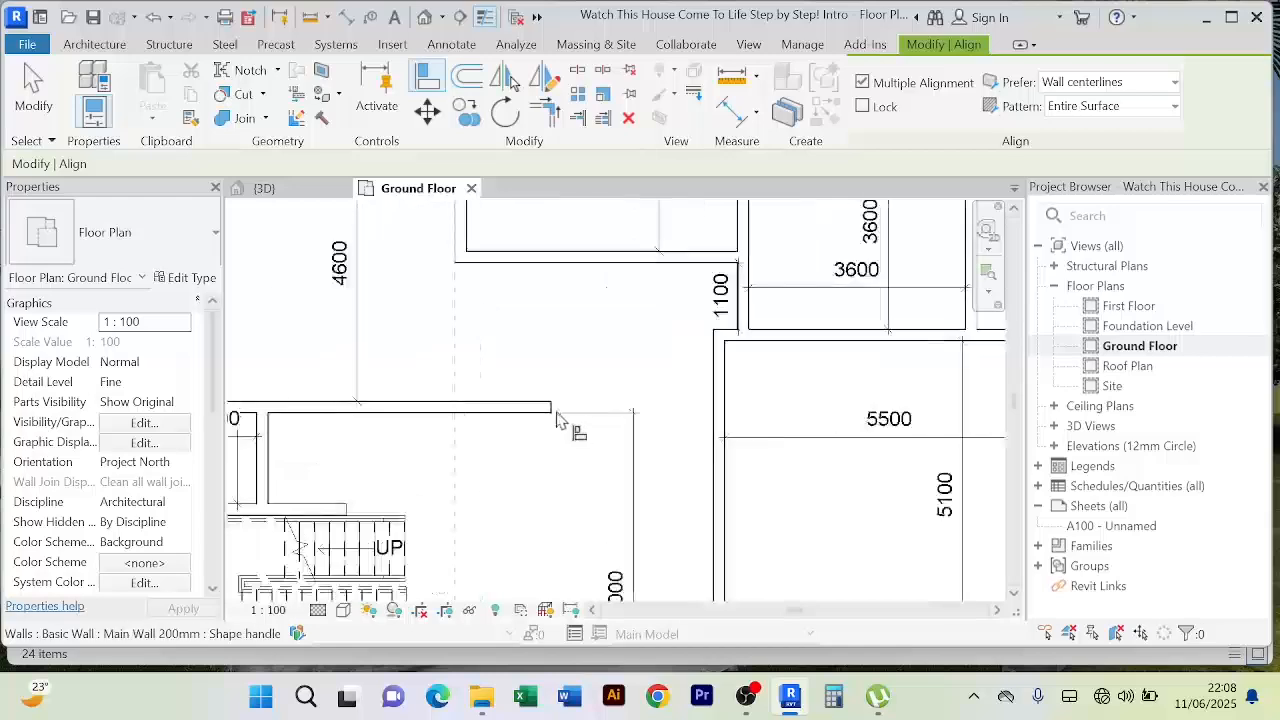
pyautogui.click(555, 411)
pyautogui.scroll(-3, 510, 435)
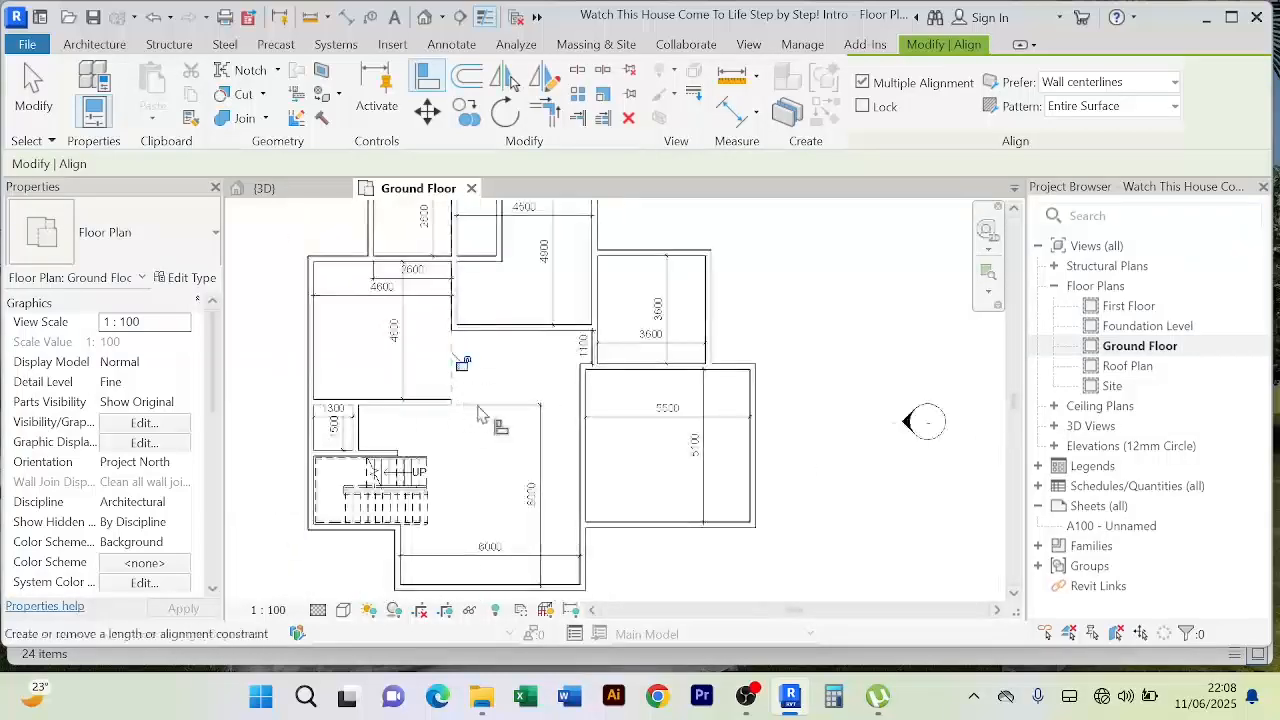
pyautogui.rightClick(834, 252)
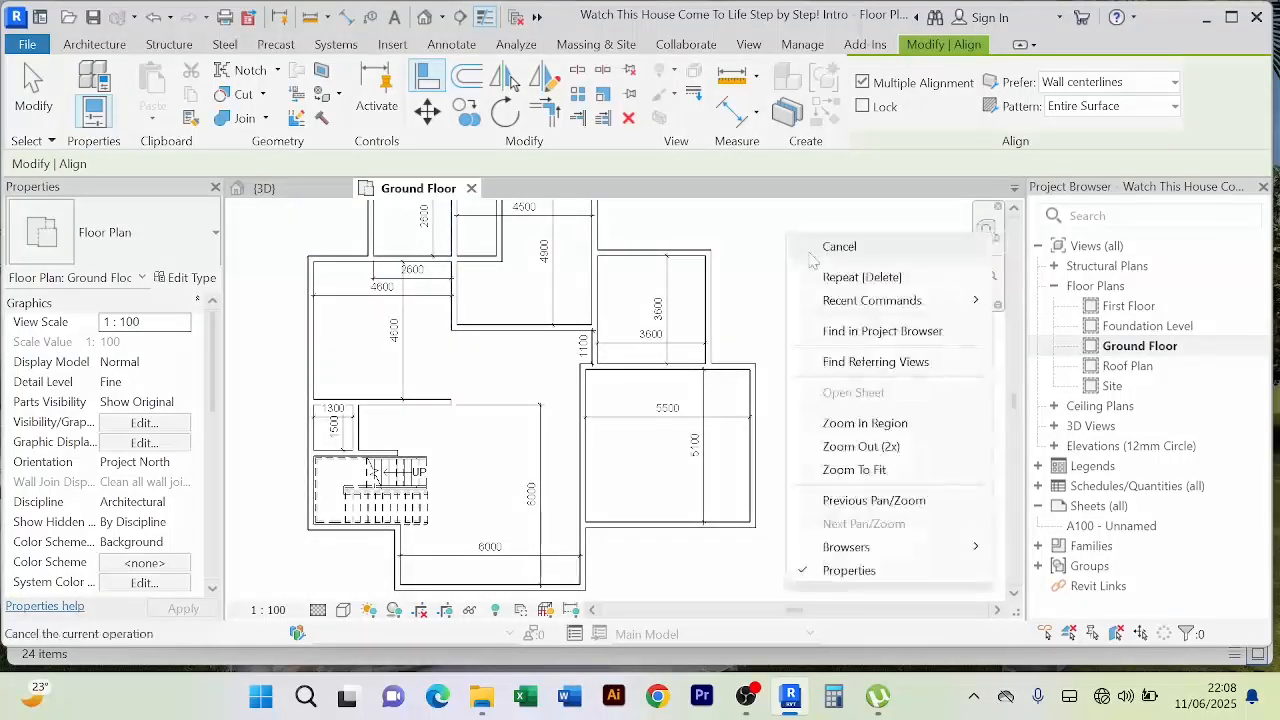
pyautogui.click(815, 258)
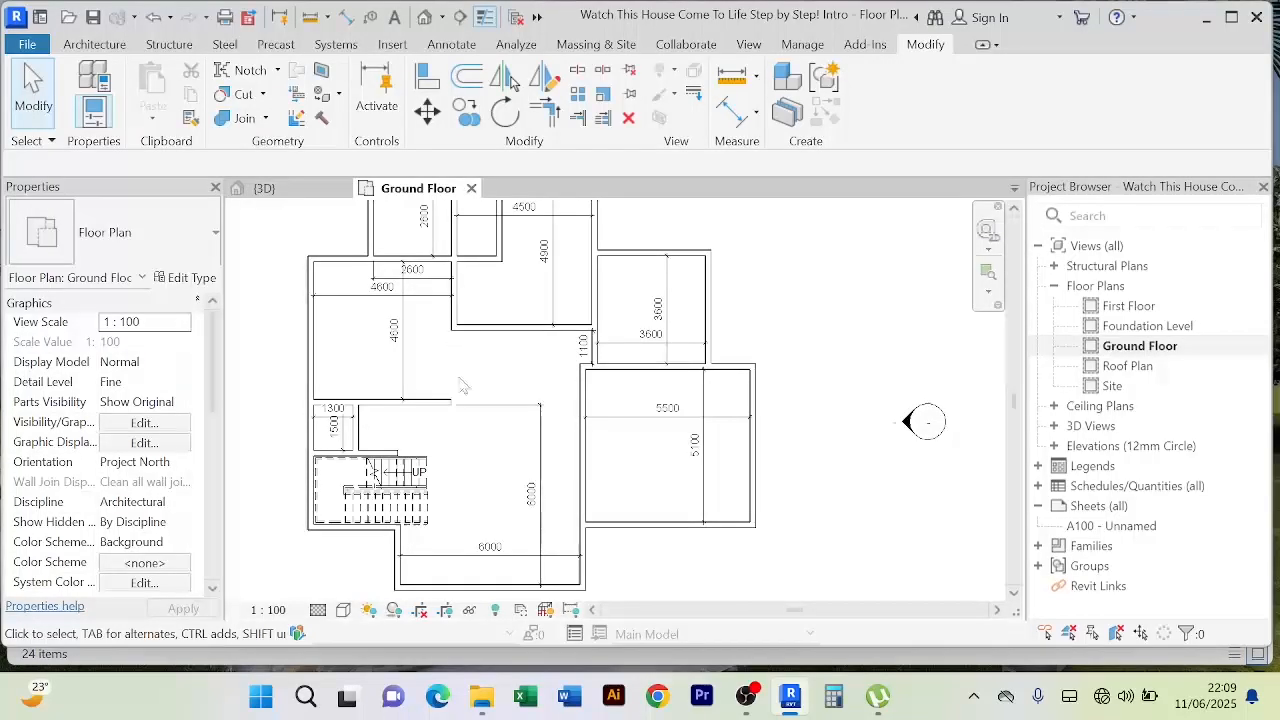
# Step: Examine the stair's starting edge in relation to the short wall above it and the surrounding walls
pyautogui.scroll(2, 460, 380)
pyautogui.scroll(-2, 455, 385)
pyautogui.scroll(3, 445, 420)
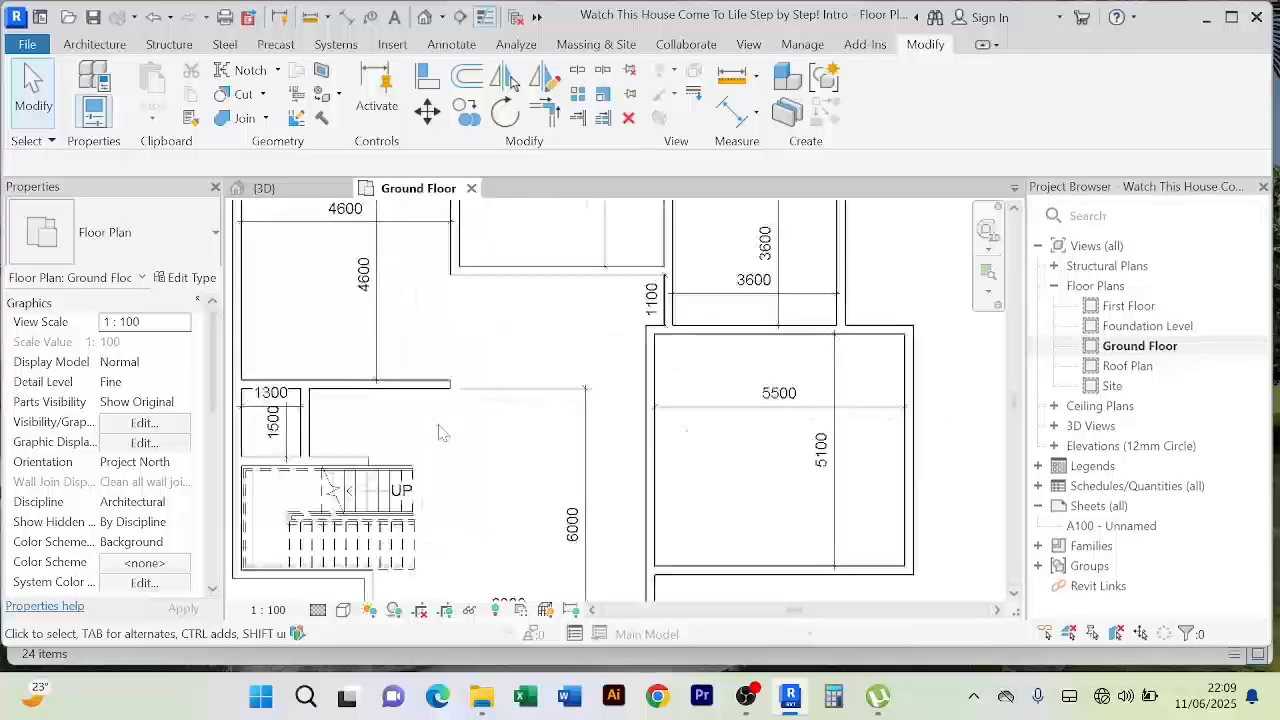
pyautogui.scroll(-3, 447, 418)
pyautogui.scroll(5, 430, 430)
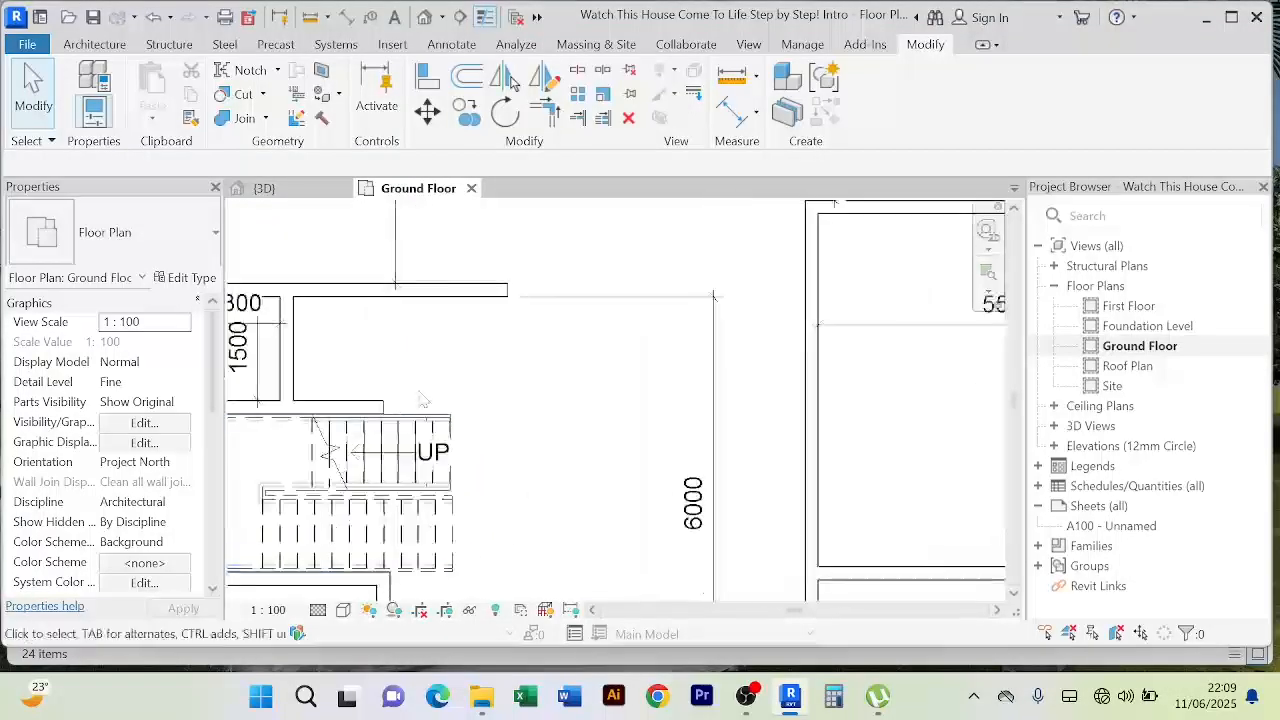
pyautogui.moveTo(422, 400); pyautogui.dragTo(491, 372, button='middle')
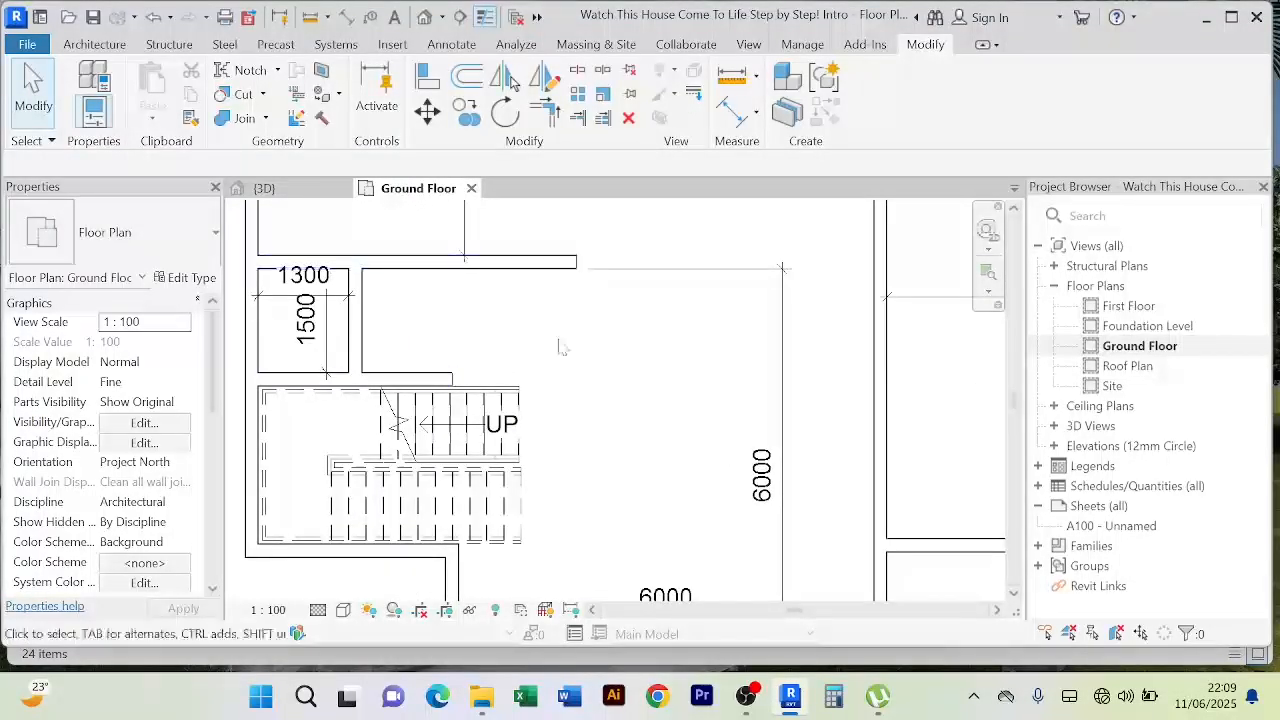
pyautogui.scroll(-1, 560, 347)
pyautogui.scroll(1, 560, 345)
pyautogui.scroll(-1, 558, 343)
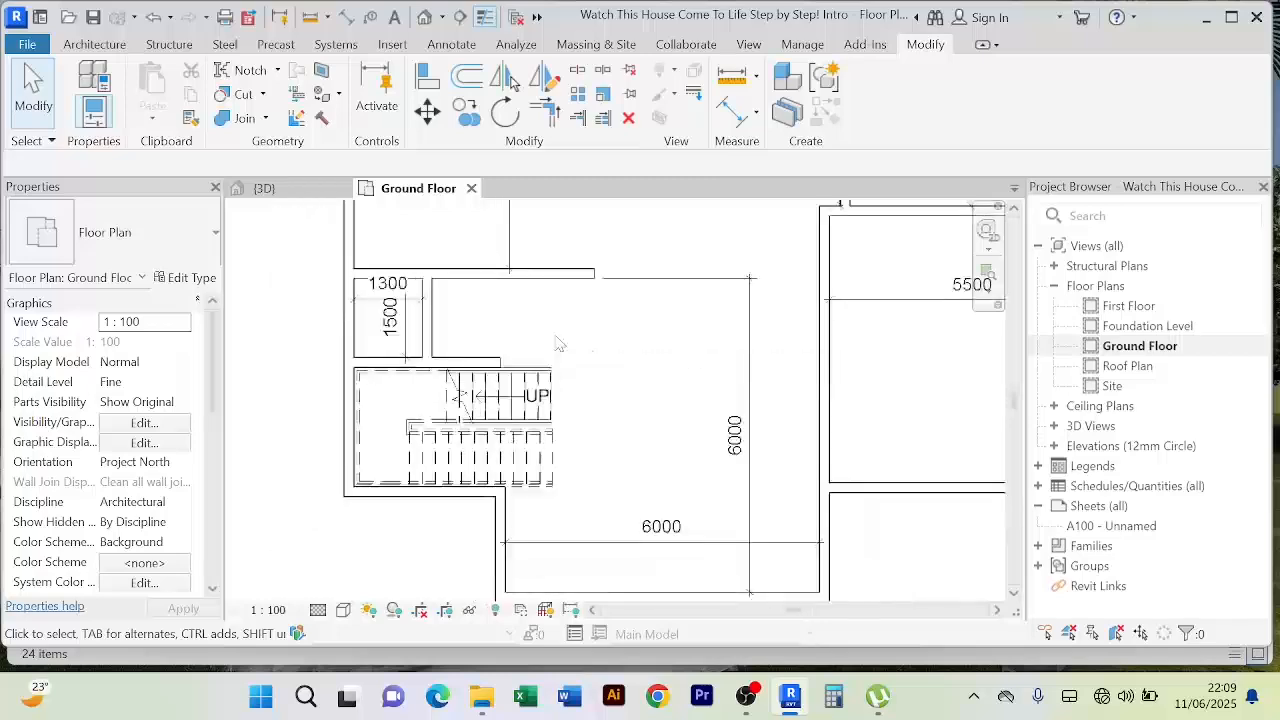
pyautogui.scroll(2, 560, 345)
pyautogui.scroll(-1, 580, 360)
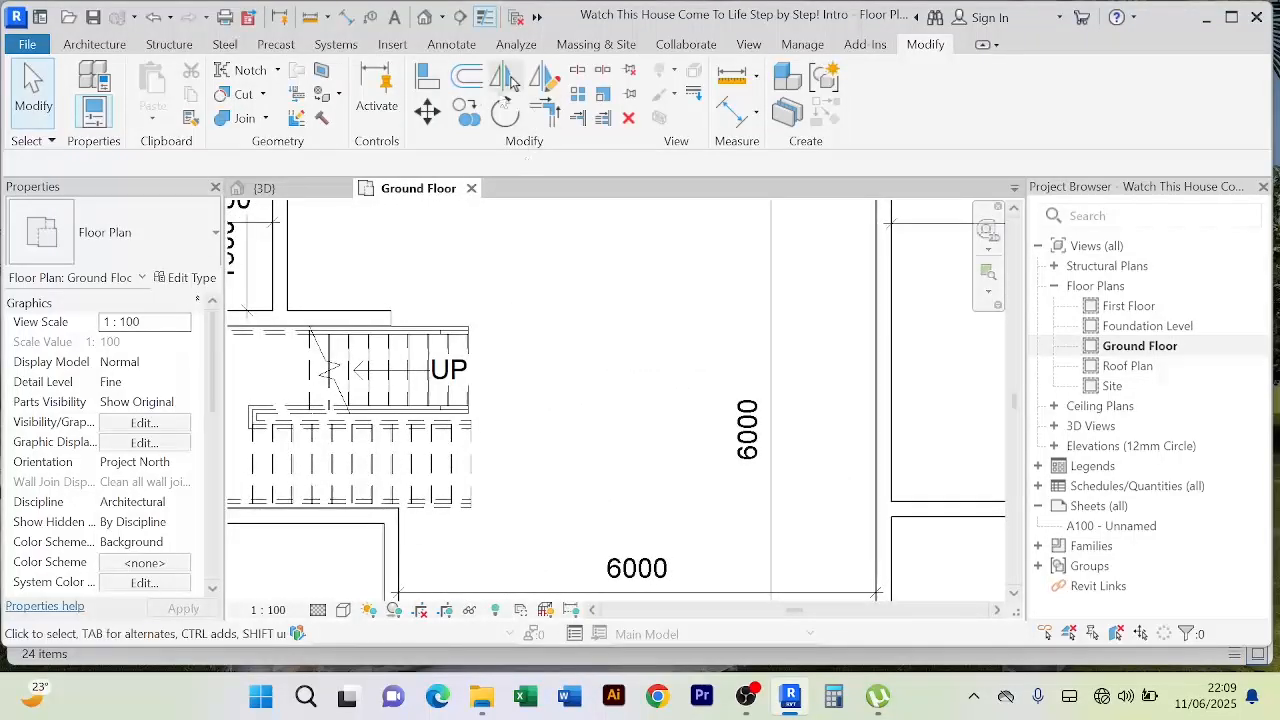
# Step: Align the free end of the short wall above the stair with the starting edge of the upper stair run
pyautogui.click(428, 80)
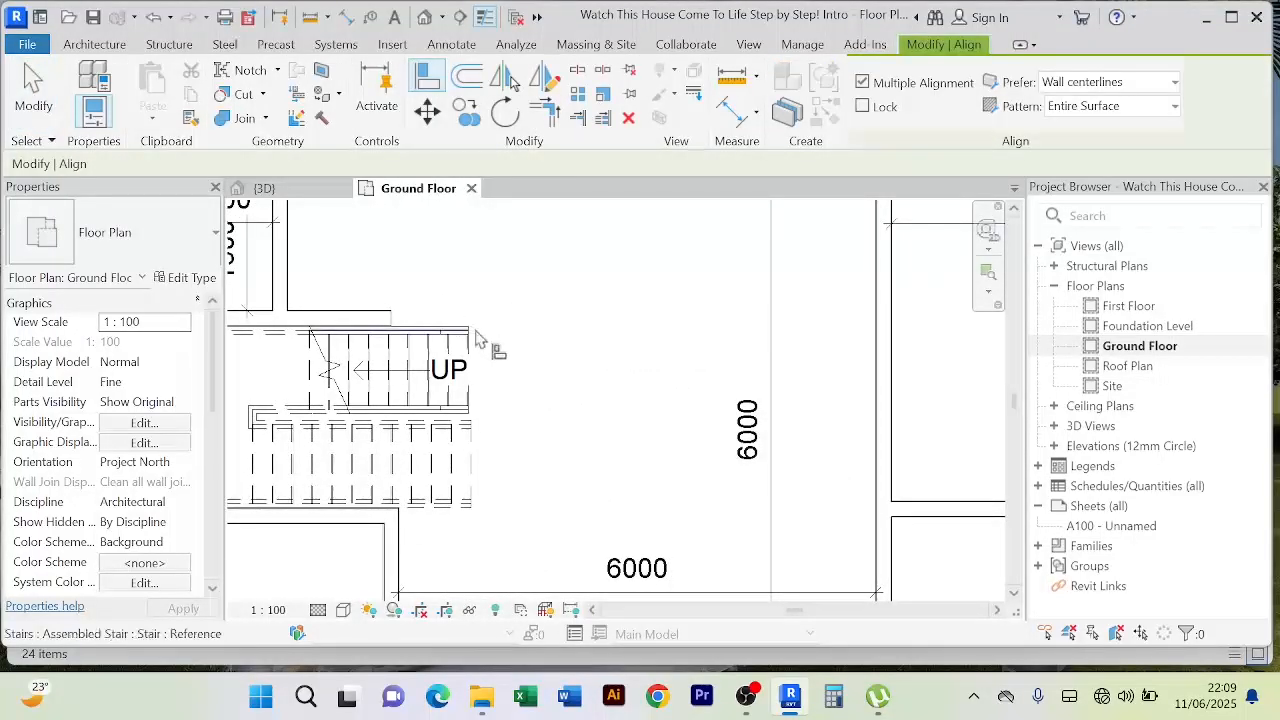
pyautogui.scroll(1, 477, 345)
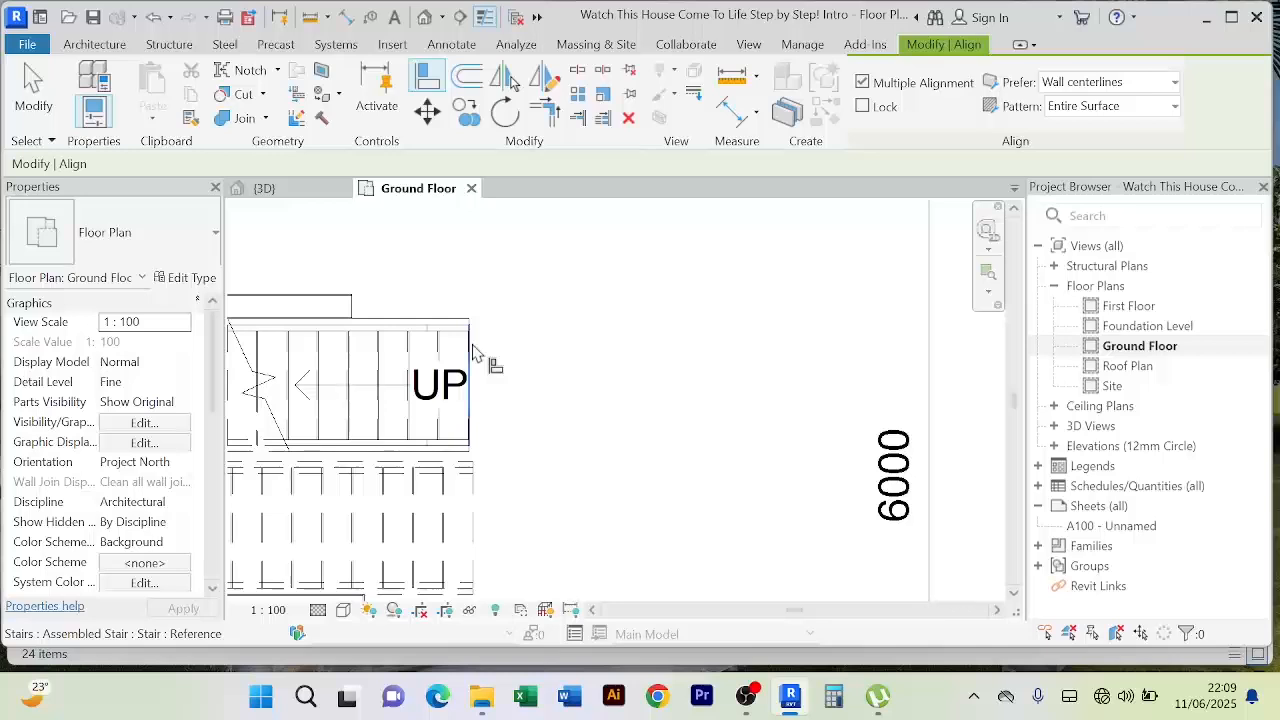
pyautogui.click(472, 352)
pyautogui.scroll(-3, 545, 329)
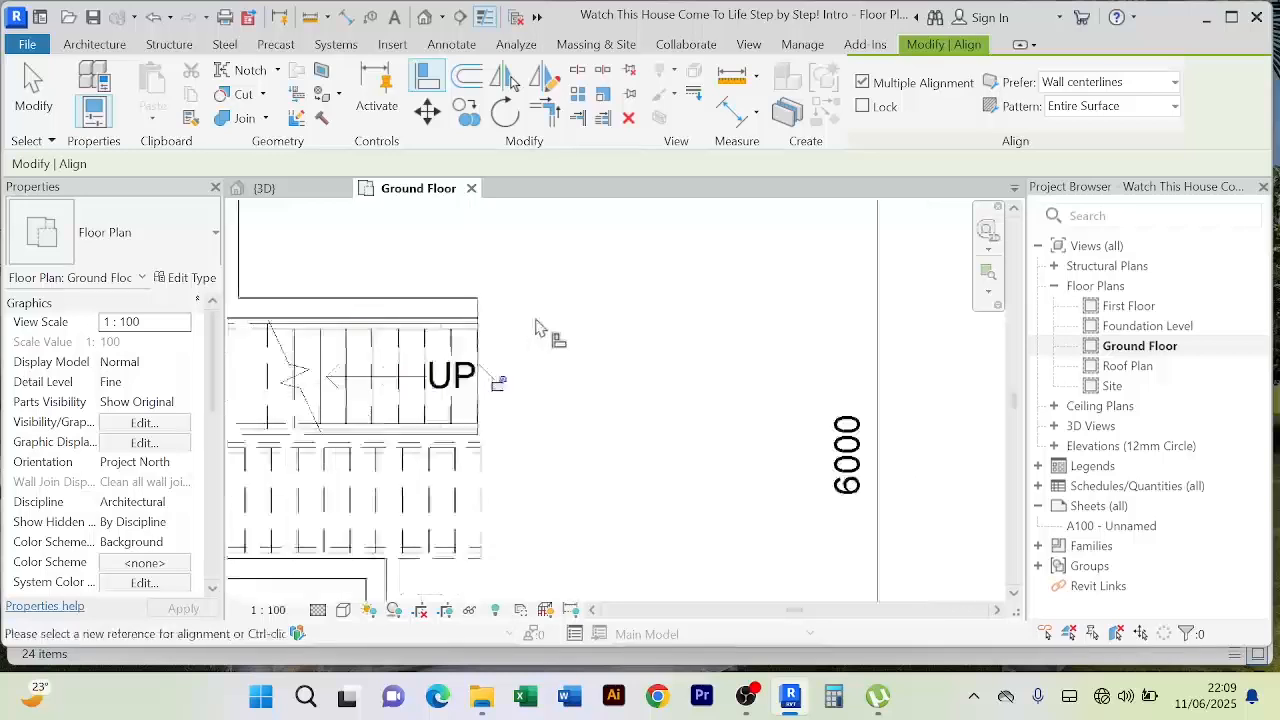
pyautogui.rightClick(592, 288)
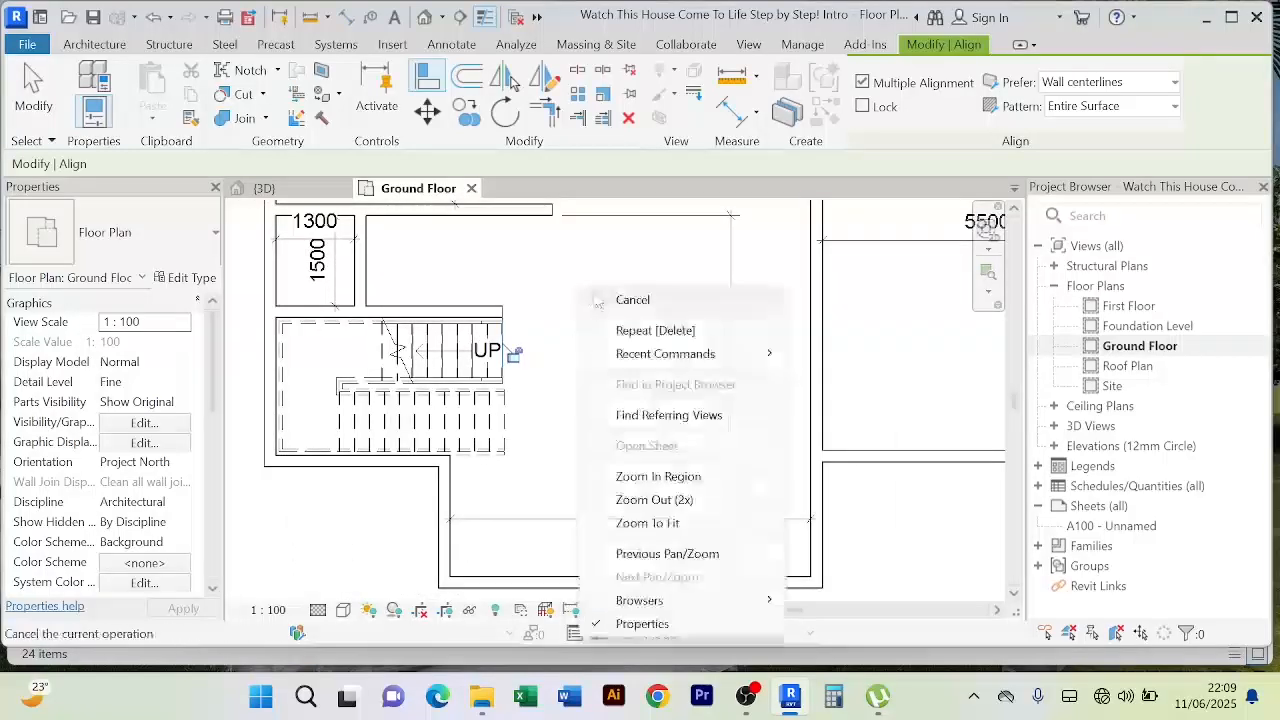
pyautogui.click(603, 301)
pyautogui.scroll(1, 492, 470)
pyautogui.rightClick(583, 310)
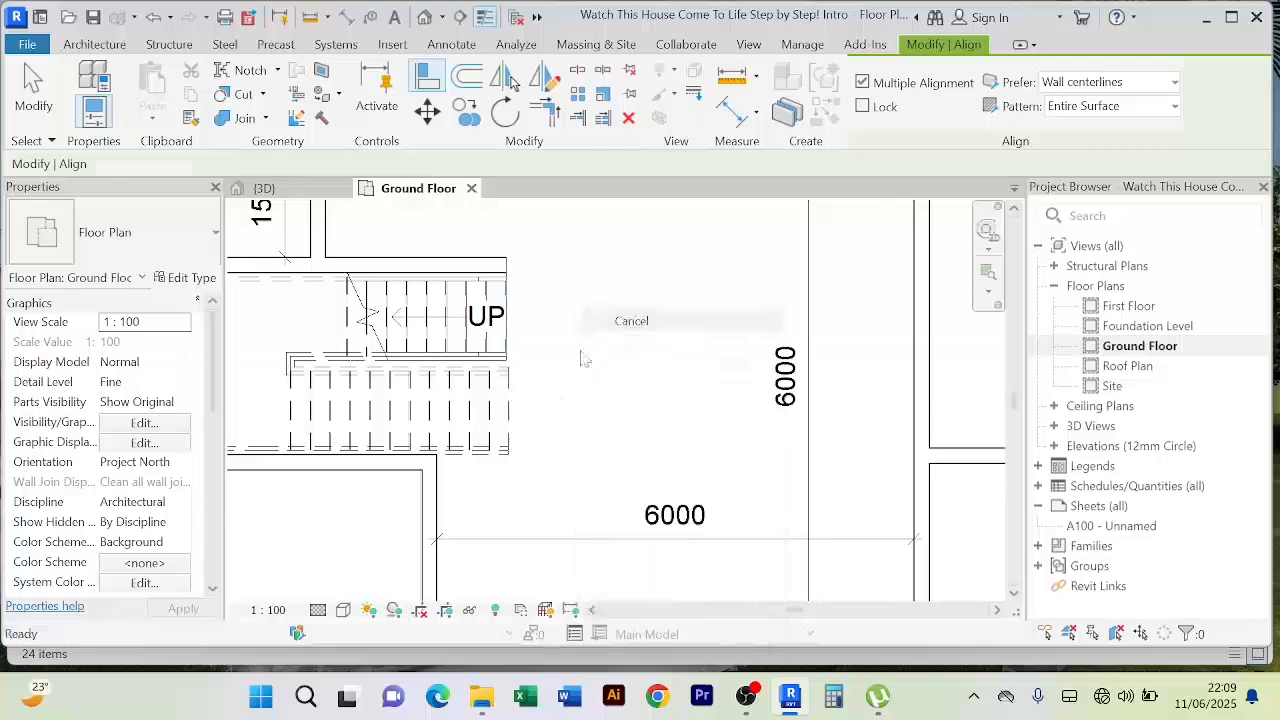
pyautogui.click(596, 322)
# Step: Align the inner face of the 6000 mm wide lower room's left-hand wall with the open end edge of the lower stair run
pyautogui.scroll(-2, 488, 430)
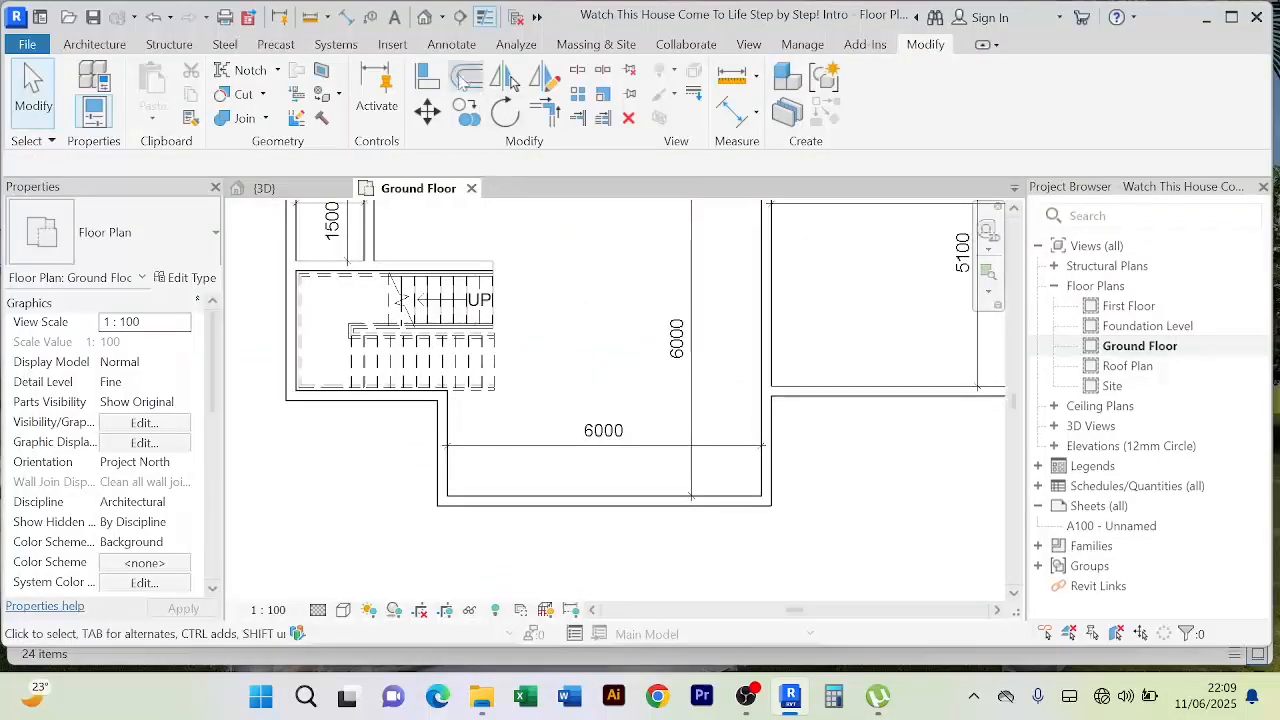
pyautogui.click(425, 77)
pyautogui.scroll(1, 505, 415)
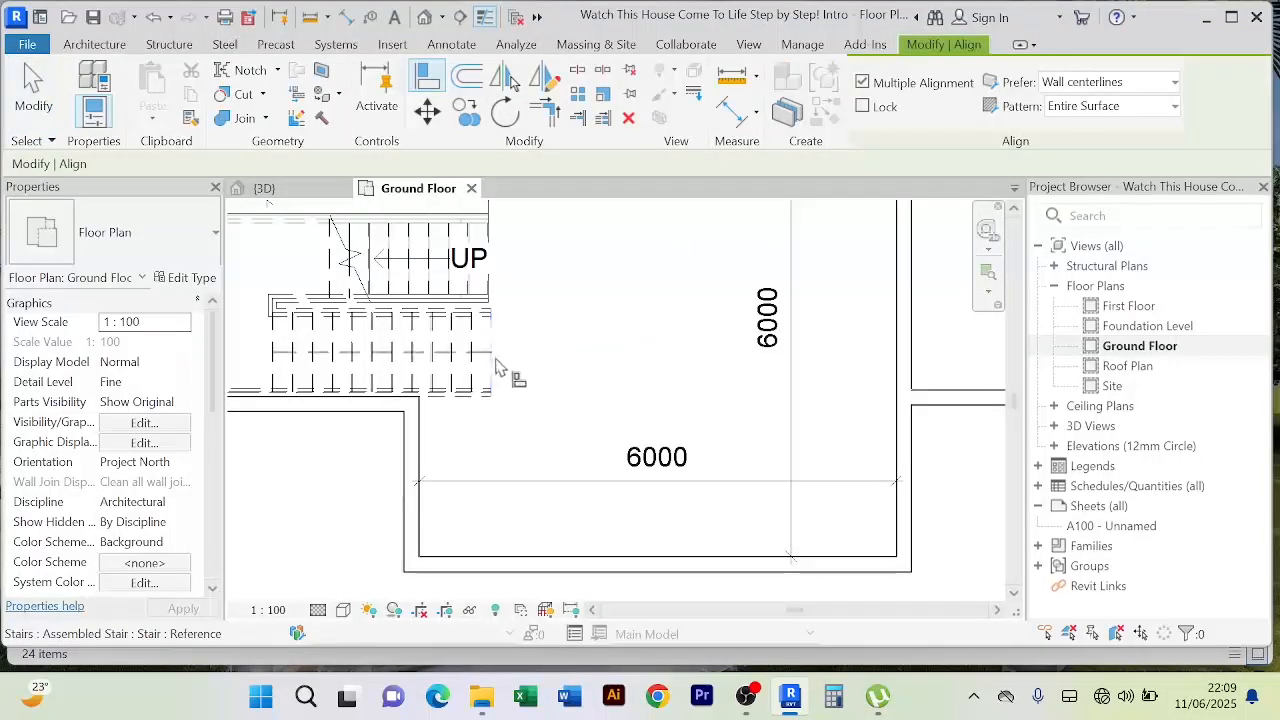
pyautogui.click(472, 430)
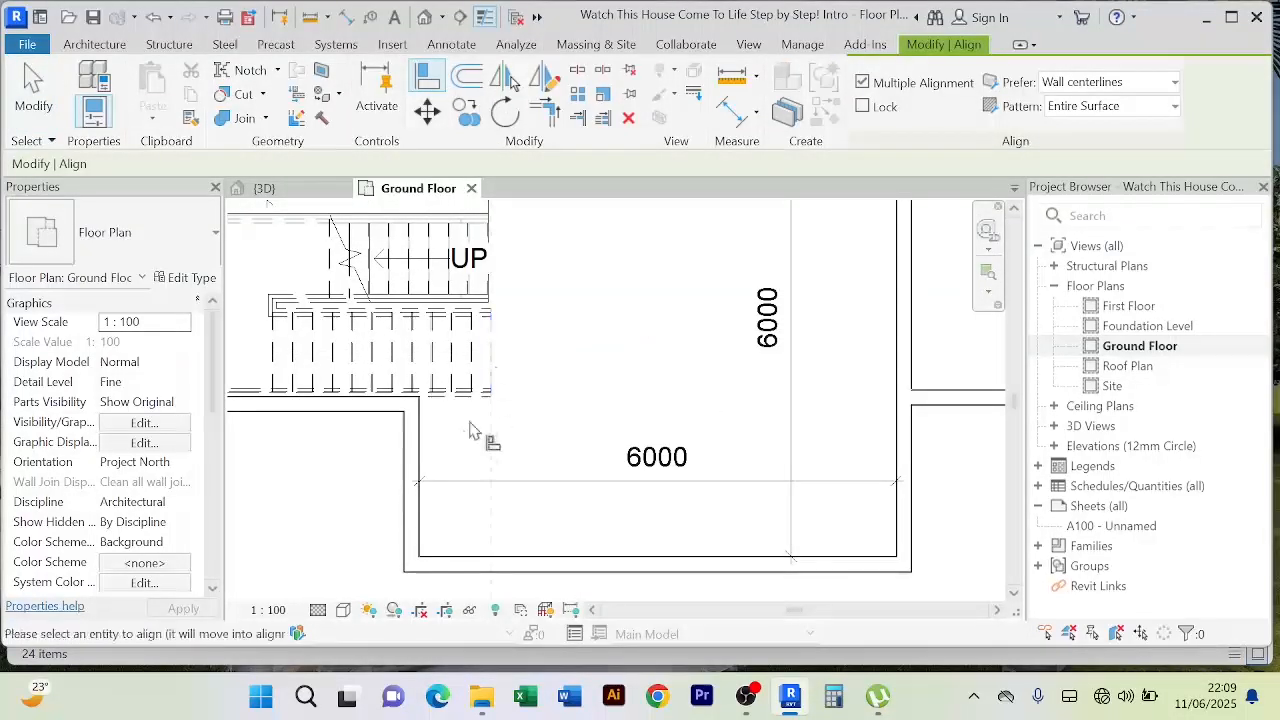
pyautogui.click(421, 458)
pyautogui.rightClick(585, 318)
pyautogui.rightClick(600, 303)
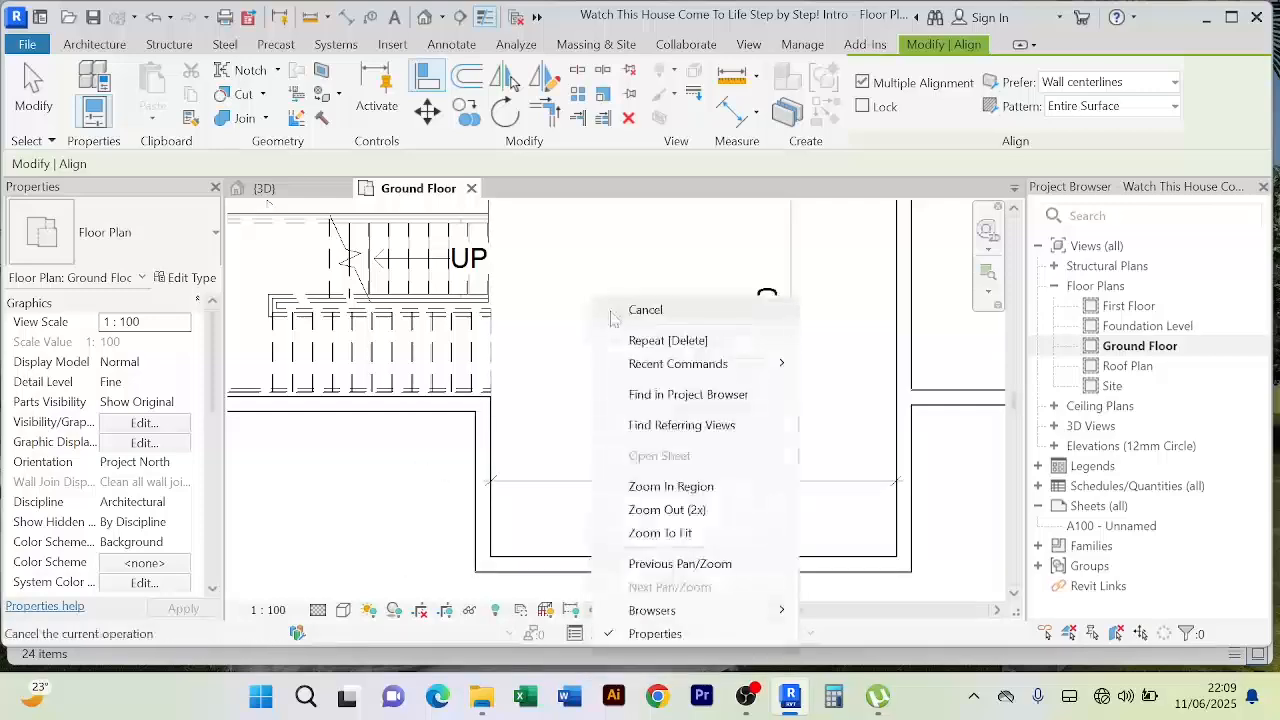
pyautogui.click(645, 310)
# Step: Examine the ground-floor layout around the stair, the room below it and the open area beside the 4600 mm room
pyautogui.scroll(-4, 640, 480)
pyautogui.scroll(3, 660, 500)
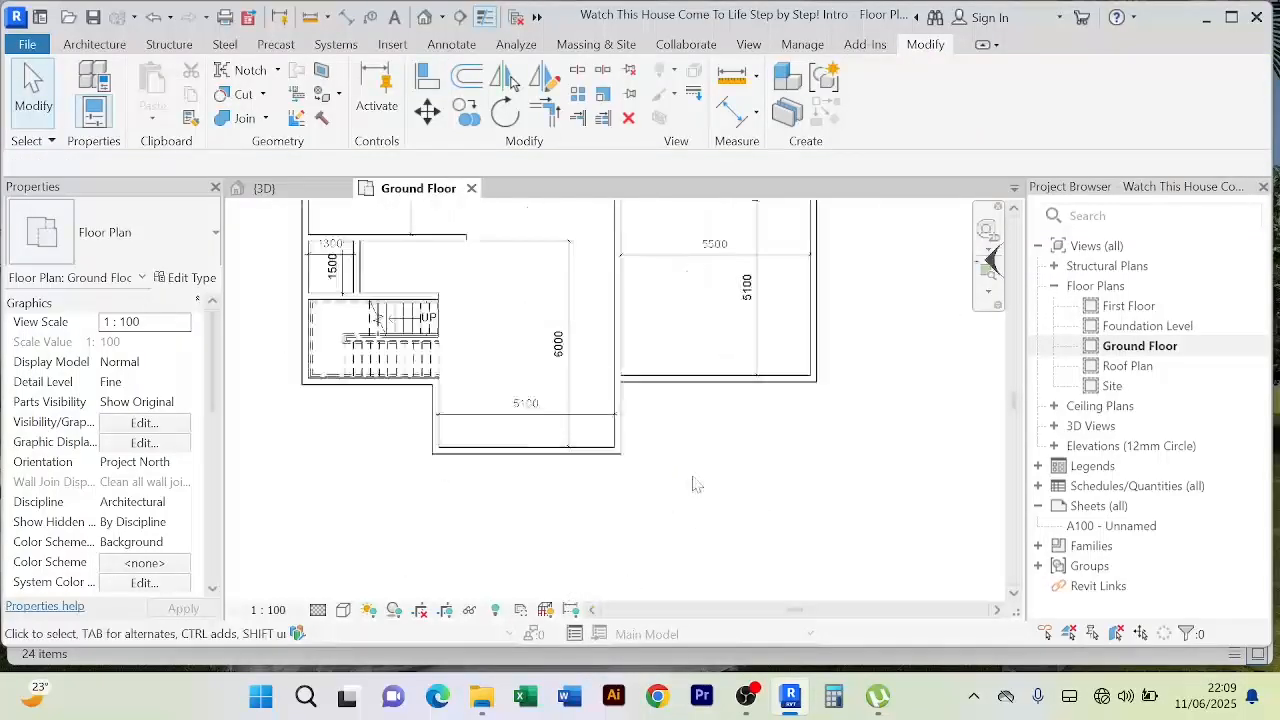
pyautogui.scroll(-4, 697, 484)
pyautogui.scroll(3, 705, 520)
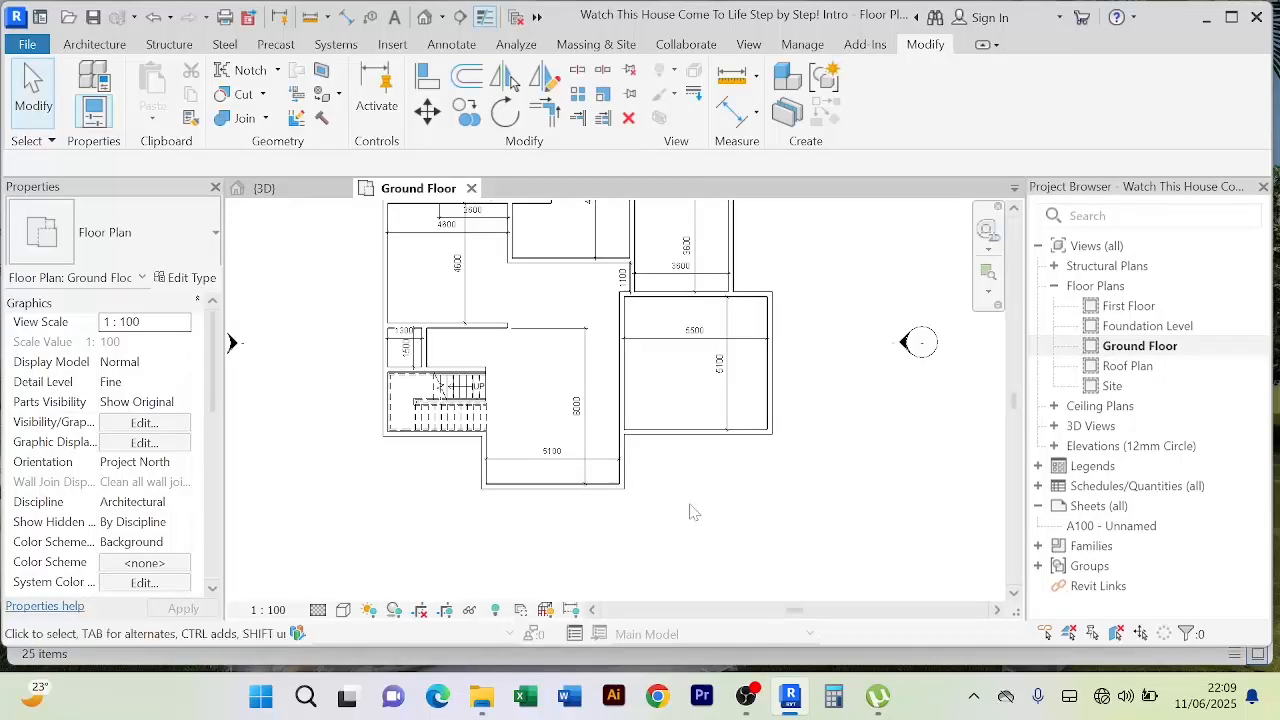
pyautogui.scroll(2, 566, 447)
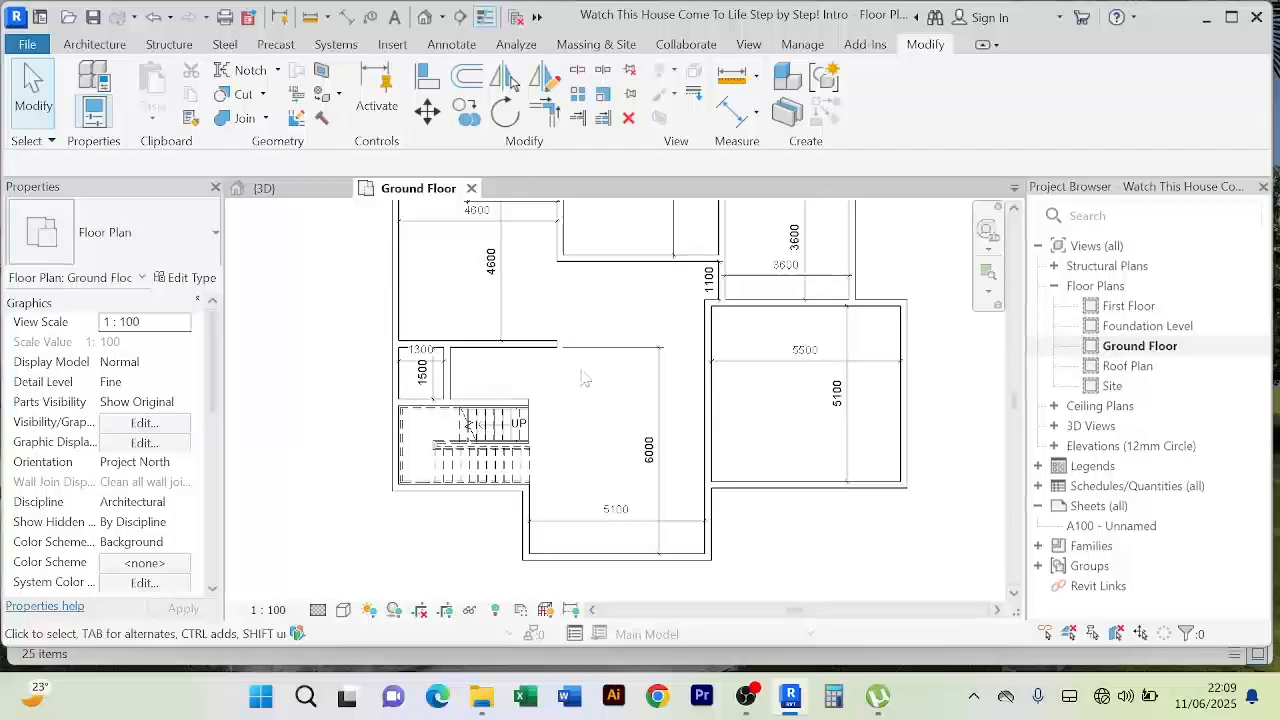
pyautogui.scroll(2, 600, 378)
pyautogui.scroll(-2, 618, 380)
pyautogui.moveTo(620, 385); pyautogui.dragTo(557, 427, button='middle')
pyautogui.scroll(2, 472, 411)
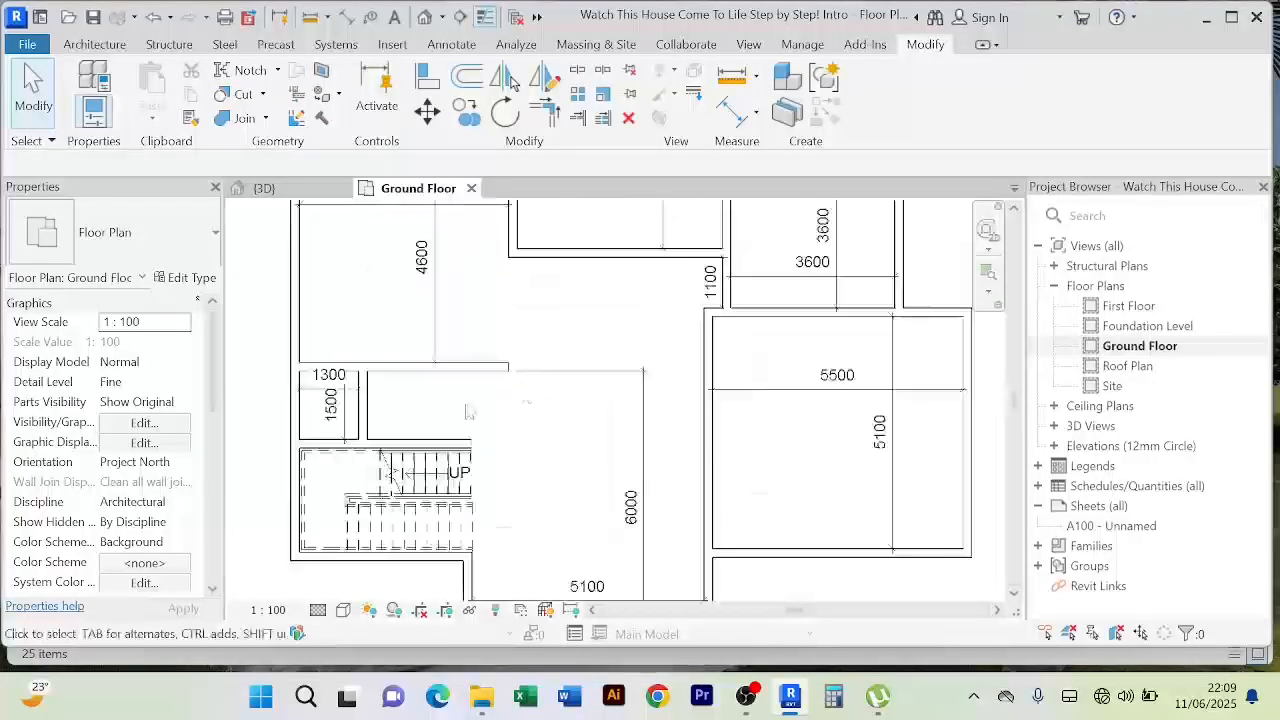
pyautogui.scroll(2, 449, 416)
pyautogui.scroll(-2, 450, 420)
pyautogui.moveTo(452, 421); pyautogui.dragTo(585, 397, button='middle')
pyautogui.scroll(2, 443, 404)
pyautogui.scroll(-2, 446, 405)
pyautogui.scroll(-4, 550, 408)
pyautogui.scroll(5, 533, 413)
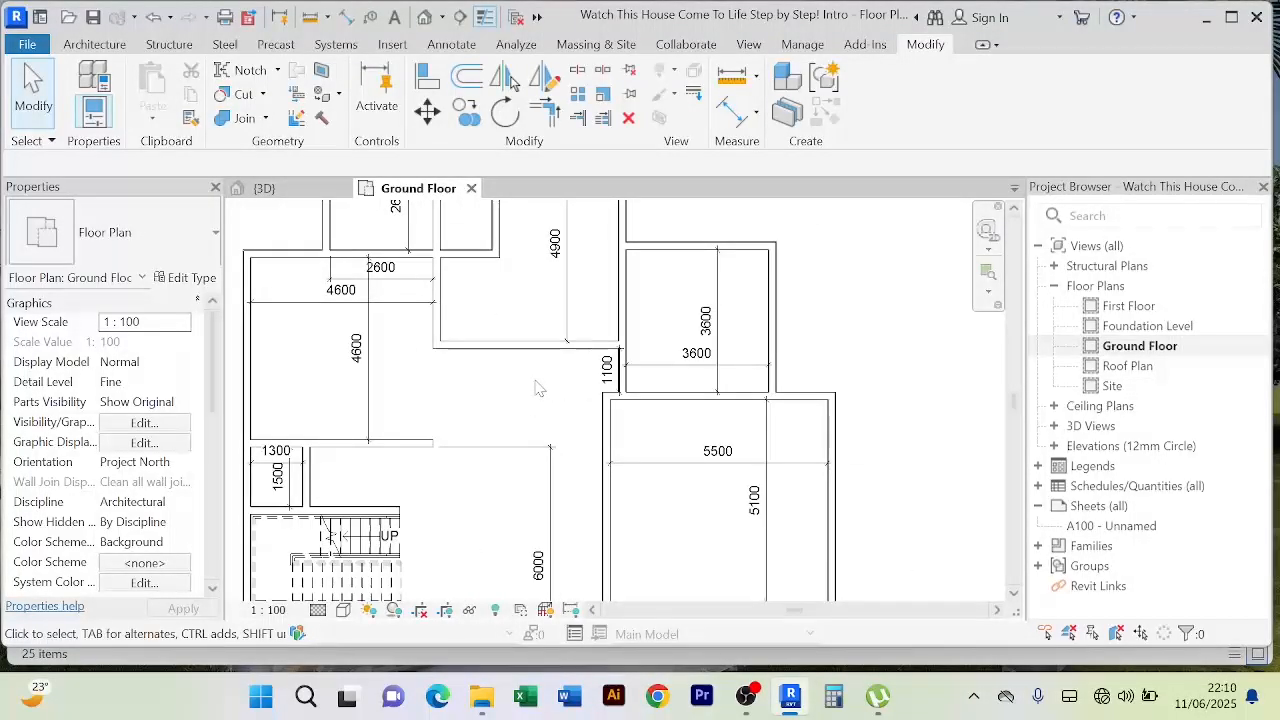
# Step: Examine the 1100 mm wall offset beside the 5500 mm room and its relation to the room next to the stair
pyautogui.scroll(2, 546, 405)
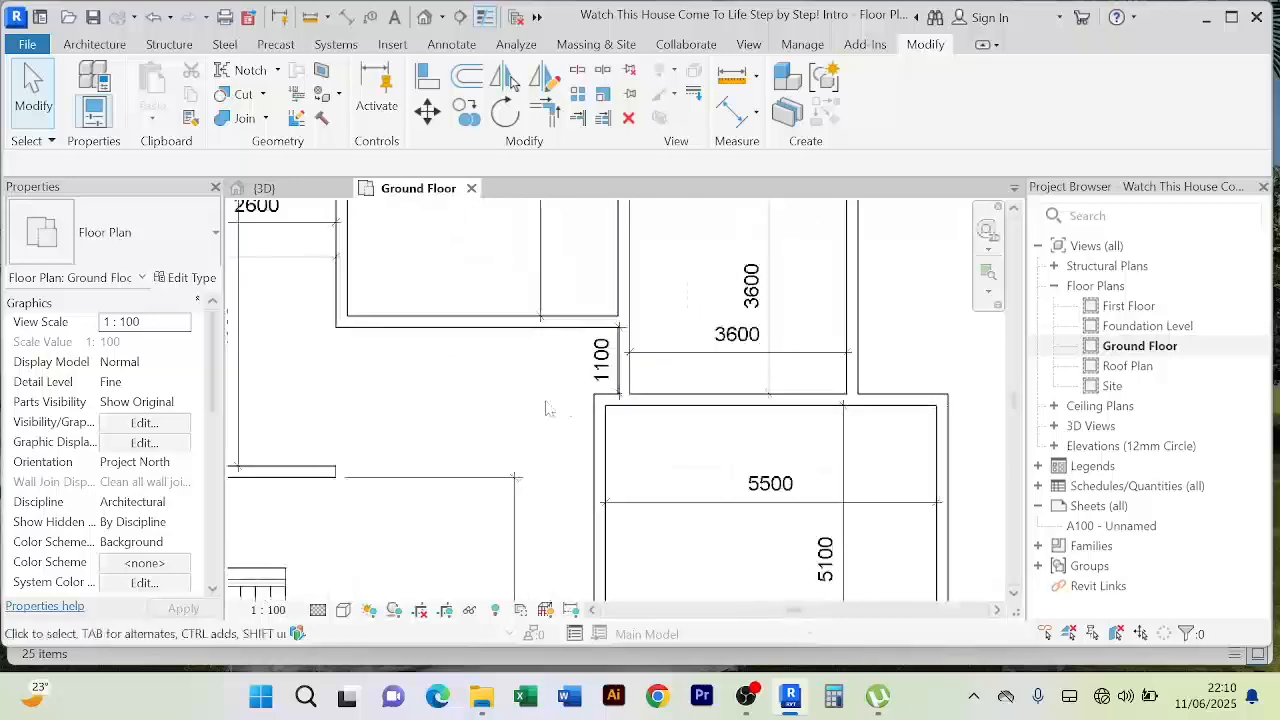
pyautogui.scroll(-1, 547, 403)
pyautogui.moveTo(549, 403); pyautogui.dragTo(552, 331, button='middle')
pyautogui.scroll(2, 698, 340)
pyautogui.scroll(-2, 619, 403)
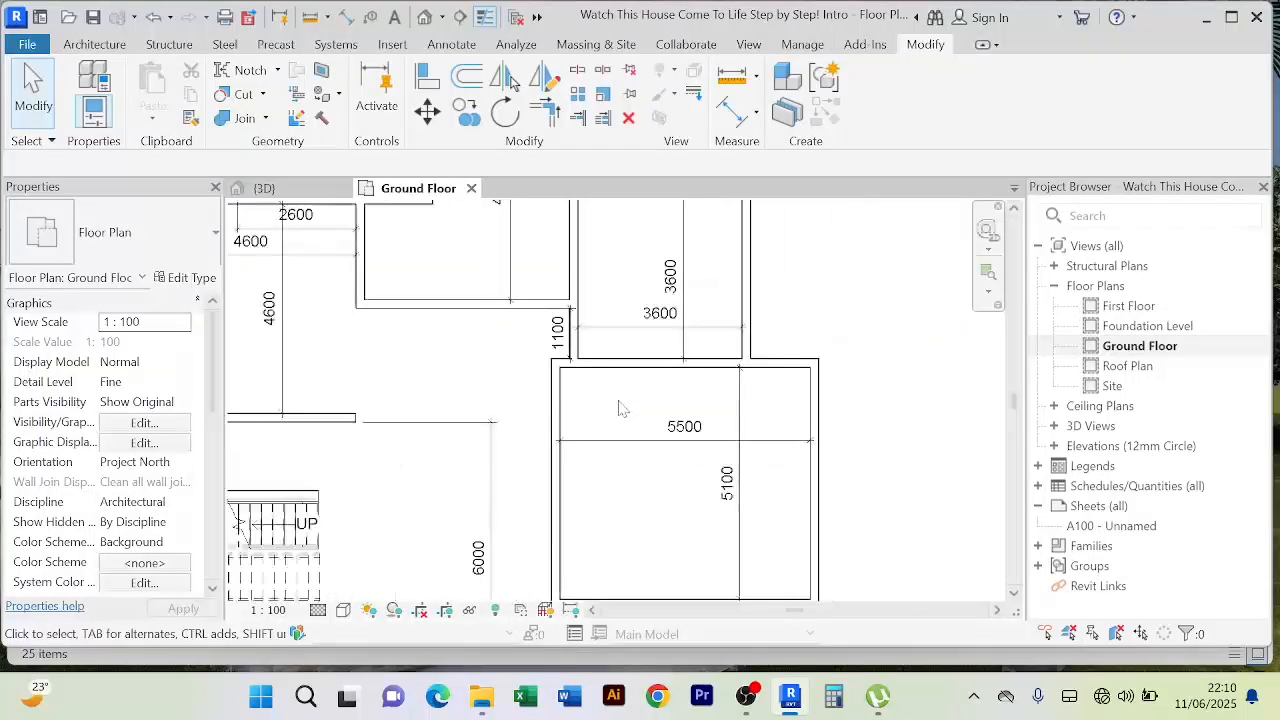
pyautogui.scroll(-2, 619, 408)
pyautogui.moveTo(540, 401); pyautogui.dragTo(543, 373, button='middle')
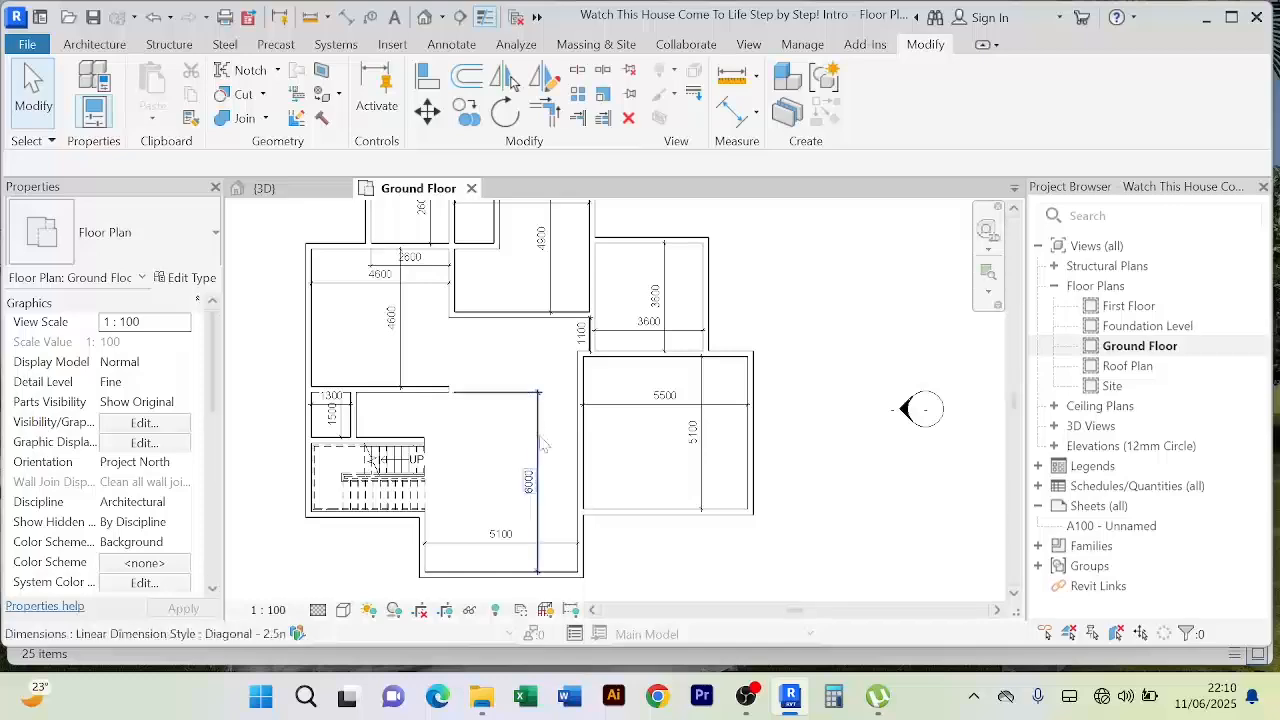
pyautogui.scroll(2, 548, 450)
pyautogui.scroll(-2, 548, 450)
pyautogui.moveTo(550, 450); pyautogui.dragTo(540, 392, button='middle')
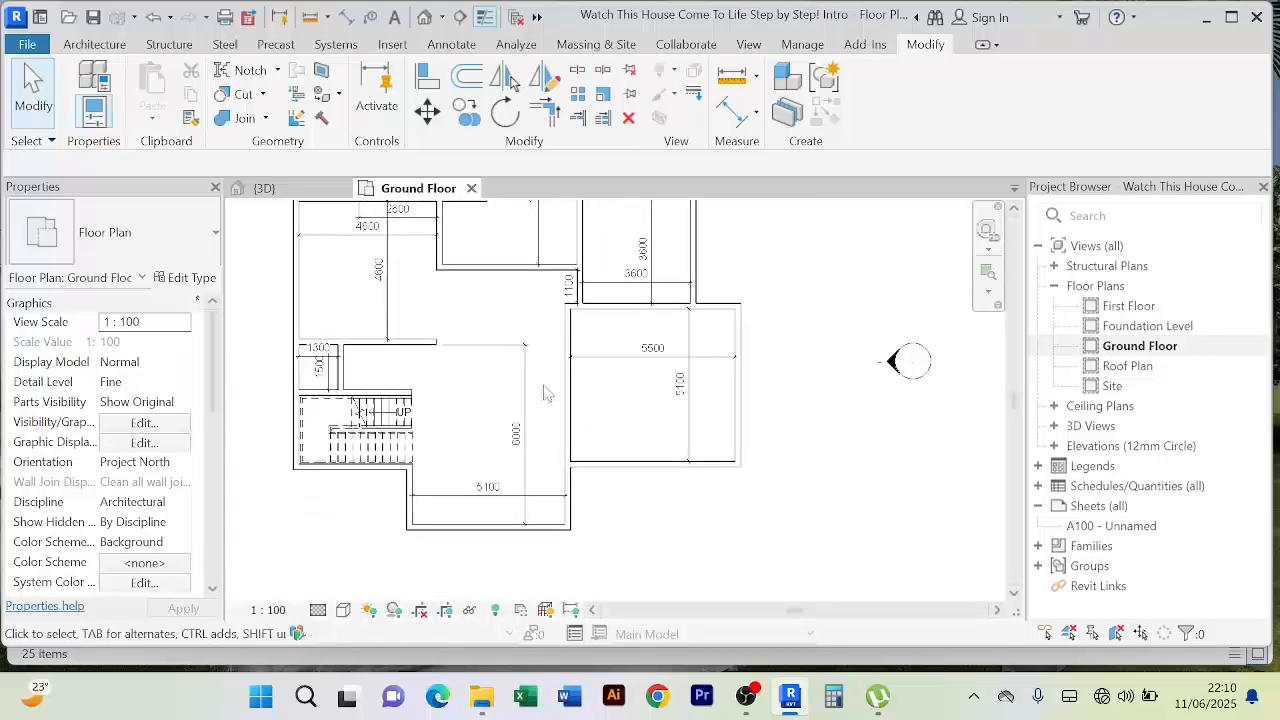
pyautogui.scroll(-2, 548, 390)
pyautogui.scroll(3, 617, 352)
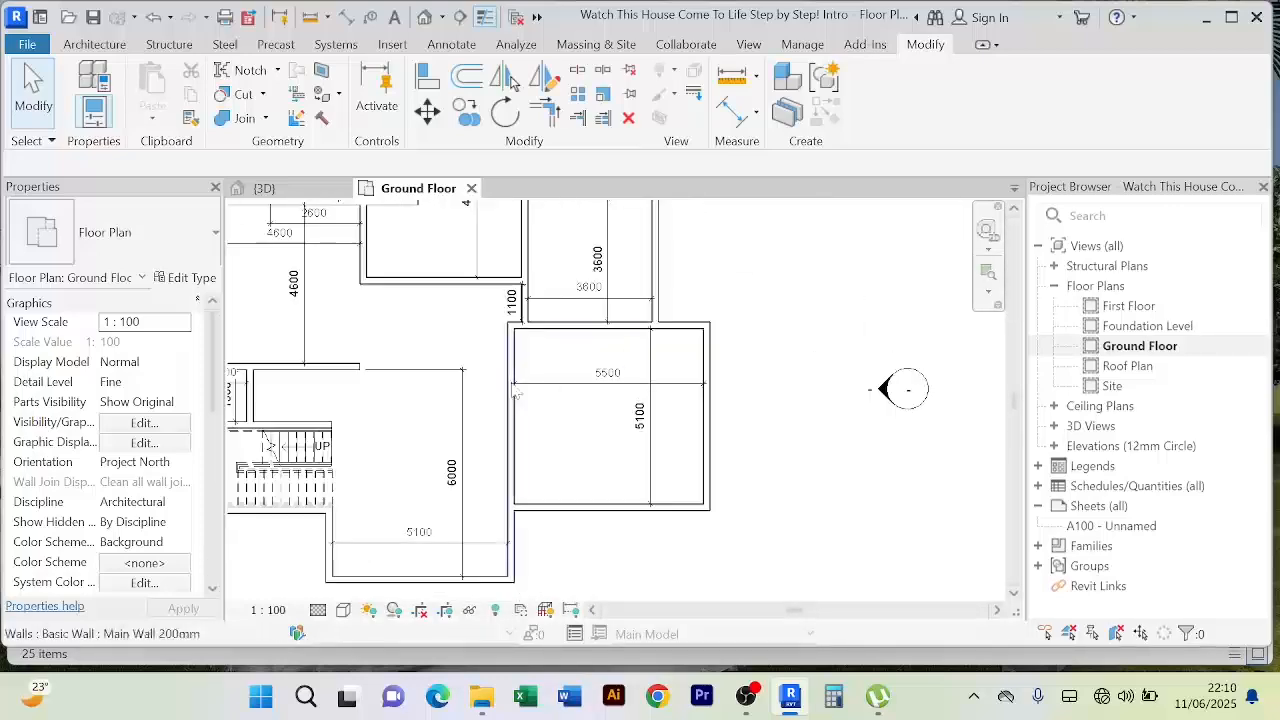
# Step: Examine the ground floor plan around the 5500 by 5100 mm room, the adjoining 3600 mm room and the rooms beside the stairs
pyautogui.scroll(1, 486, 354)
pyautogui.scroll(-3, 486, 354)
pyautogui.moveTo(486, 354); pyautogui.dragTo(530, 401, button='middle')
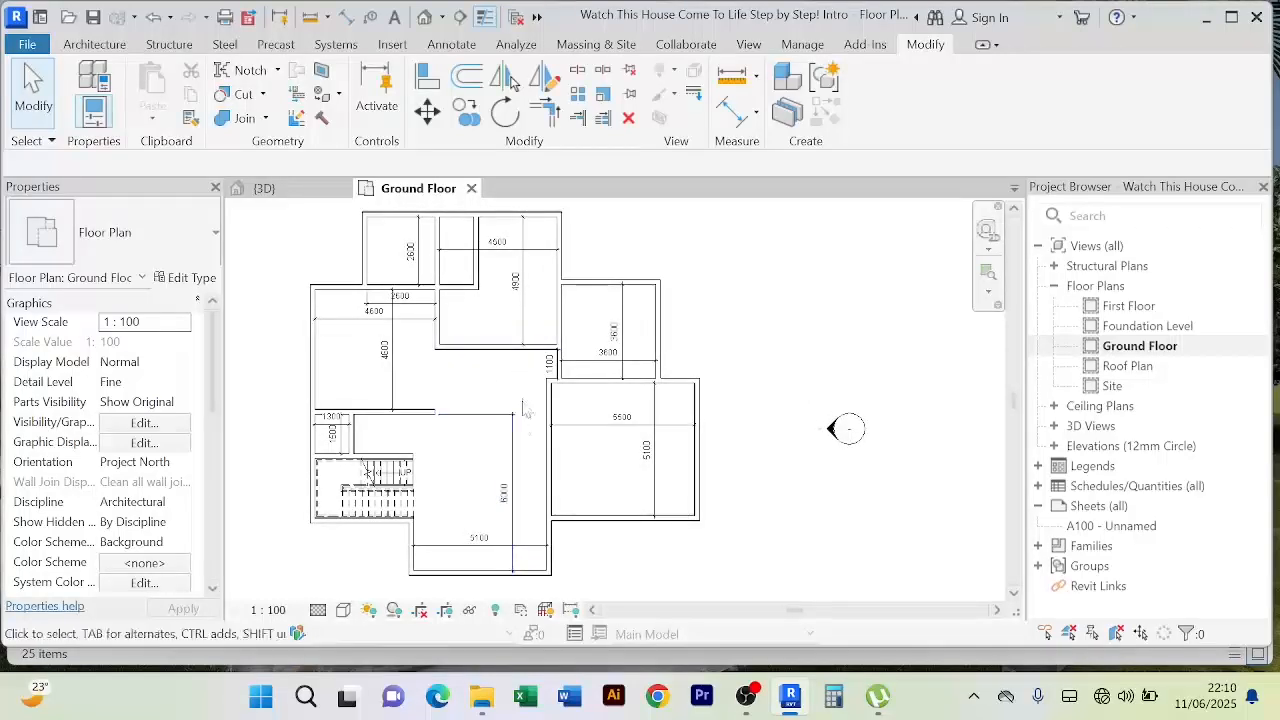
pyautogui.scroll(2, 543, 380)
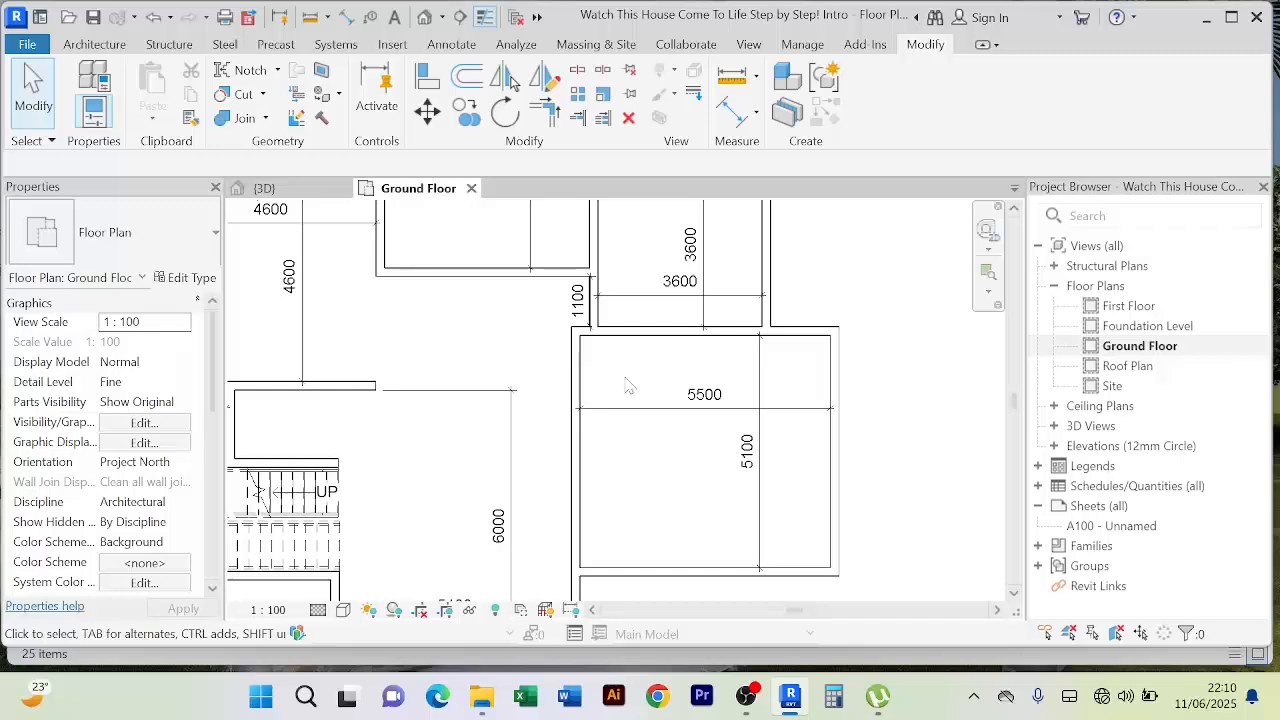
pyautogui.scroll(-2, 614, 391)
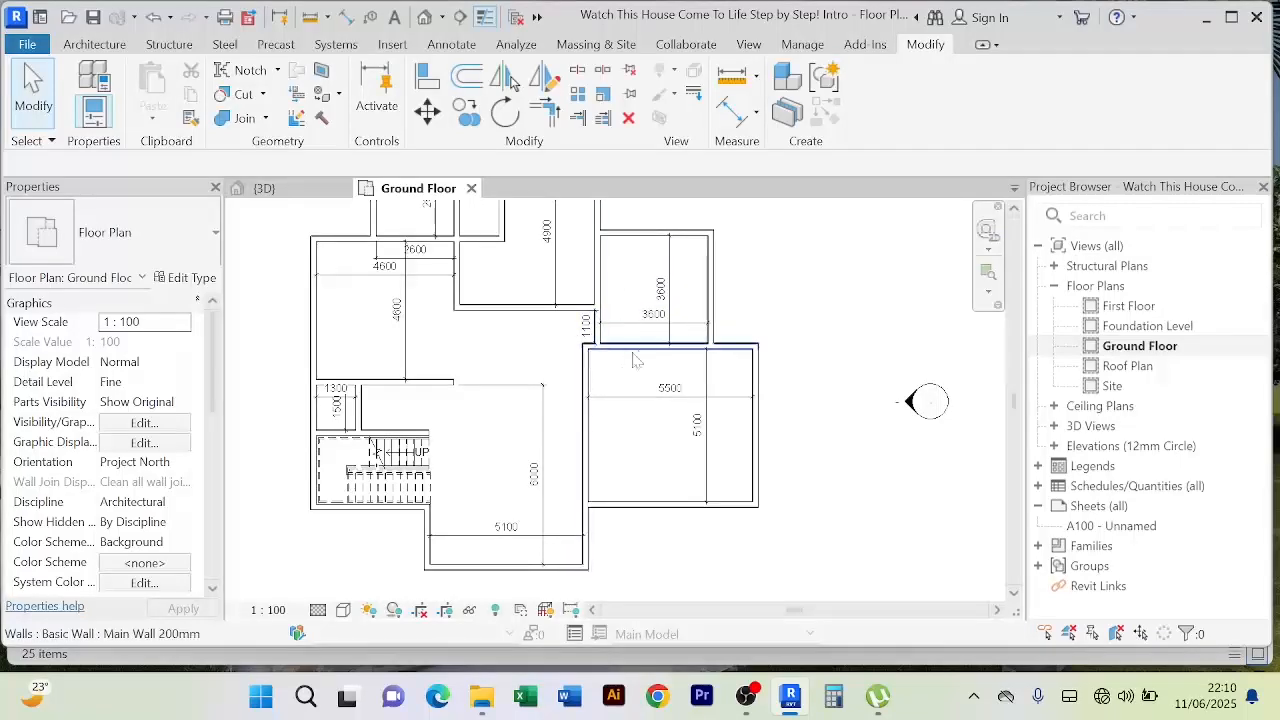
pyautogui.scroll(1, 648, 341)
pyautogui.scroll(-1, 742, 350)
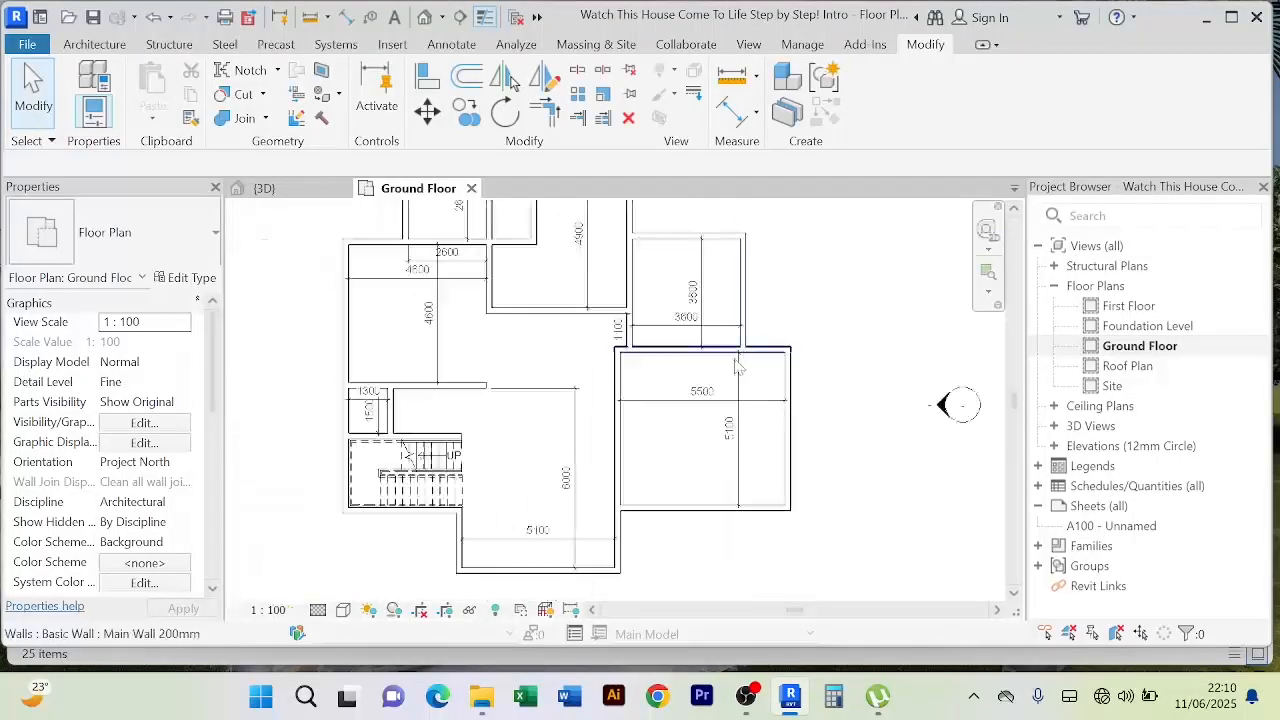
pyautogui.scroll(1, 711, 328)
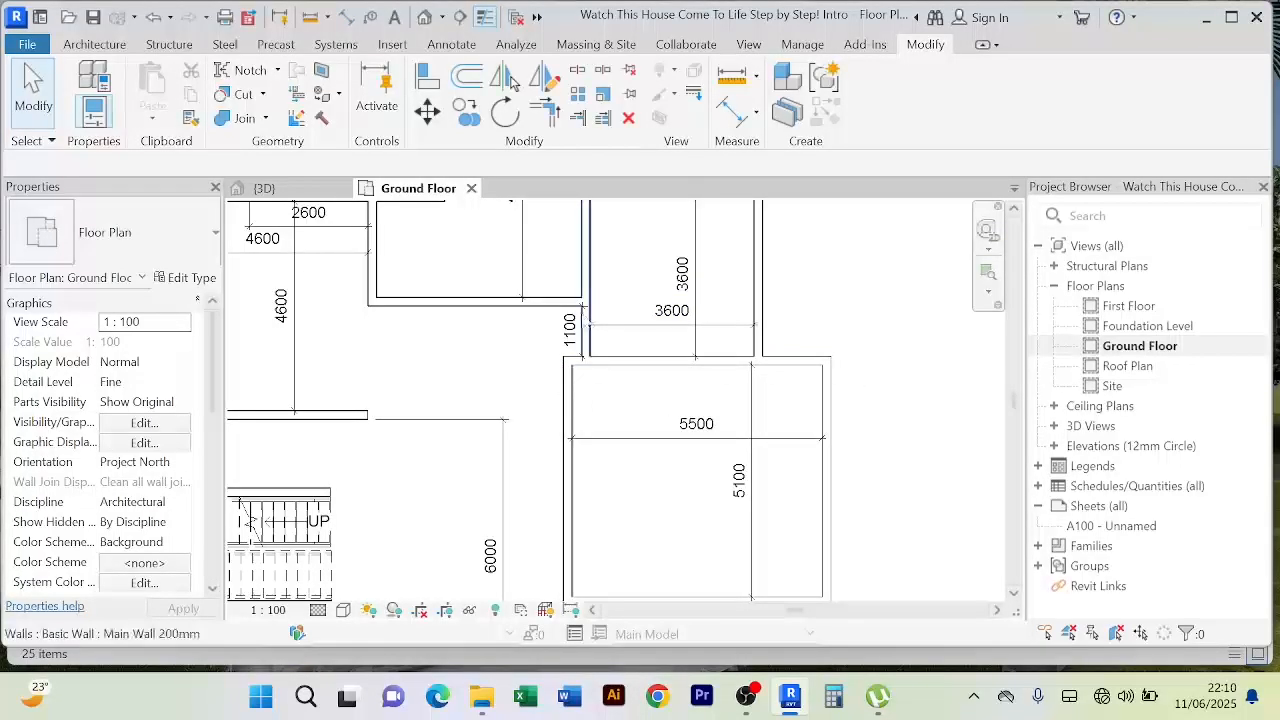
pyautogui.scroll(-1, 574, 382)
pyautogui.scroll(2, 623, 400)
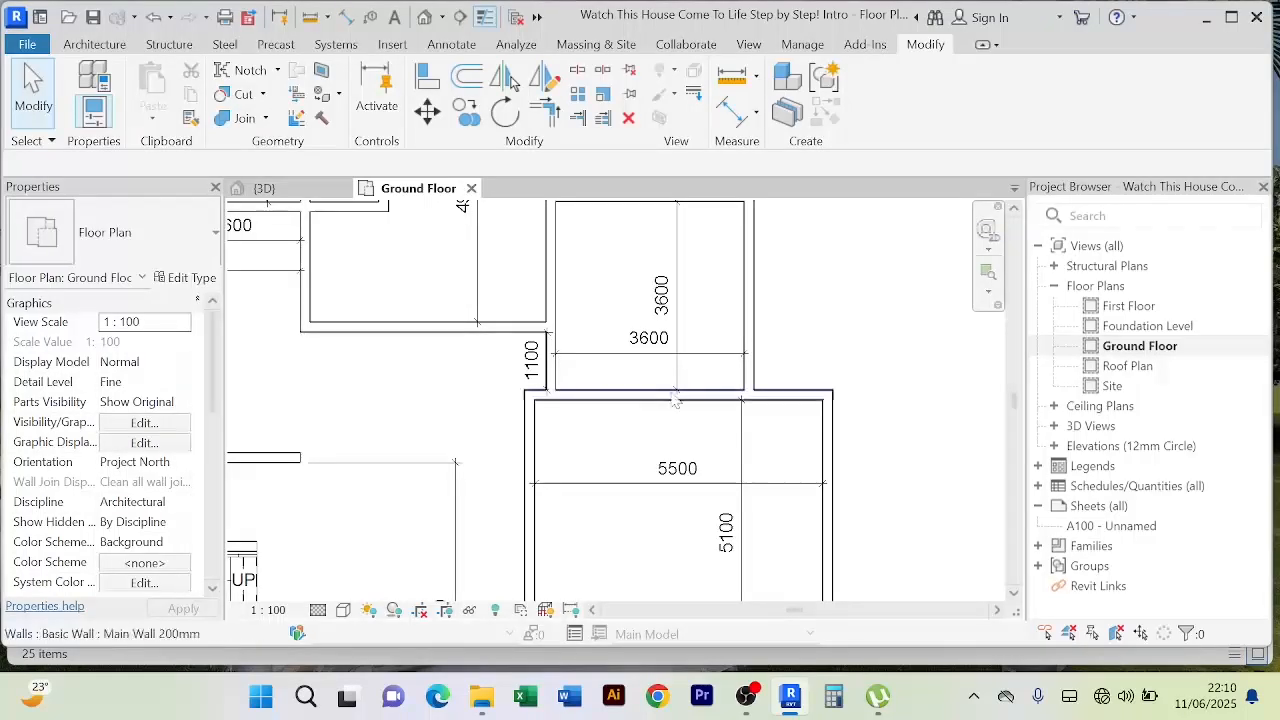
pyautogui.scroll(-2, 490, 420)
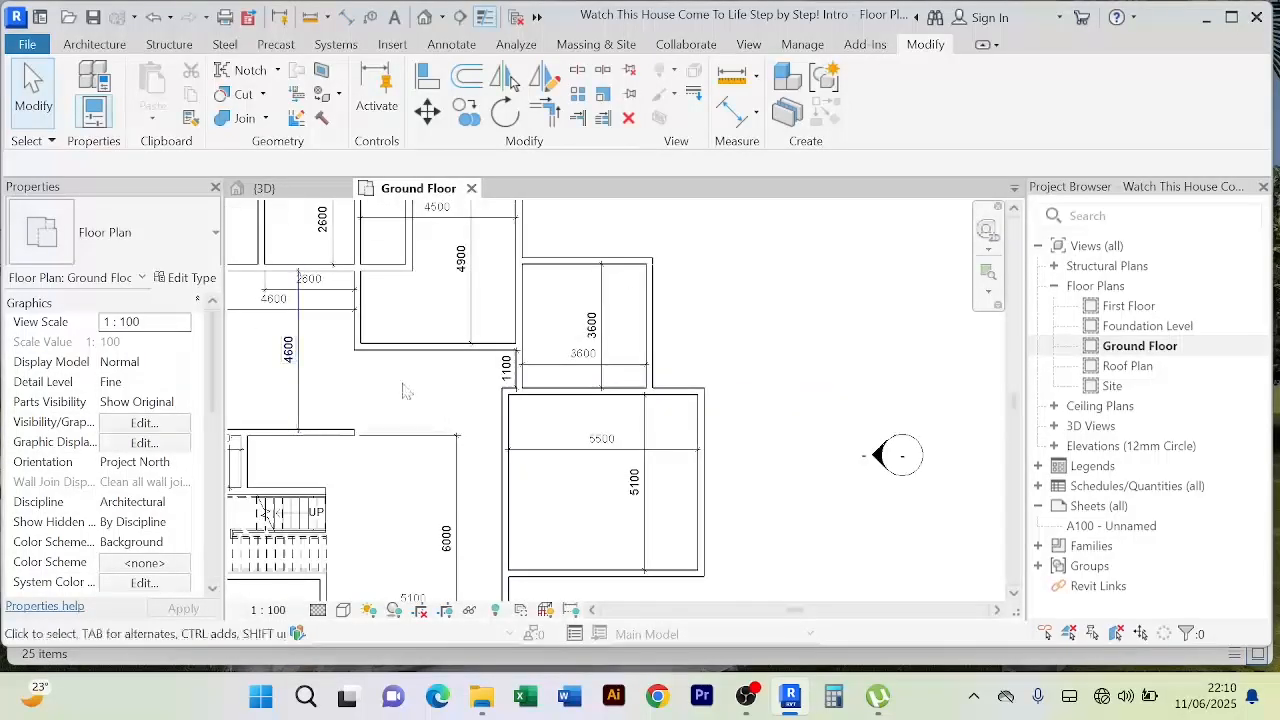
pyautogui.moveTo(410, 390); pyautogui.dragTo(453, 402, button='middle')
pyautogui.scroll(2, 320, 350)
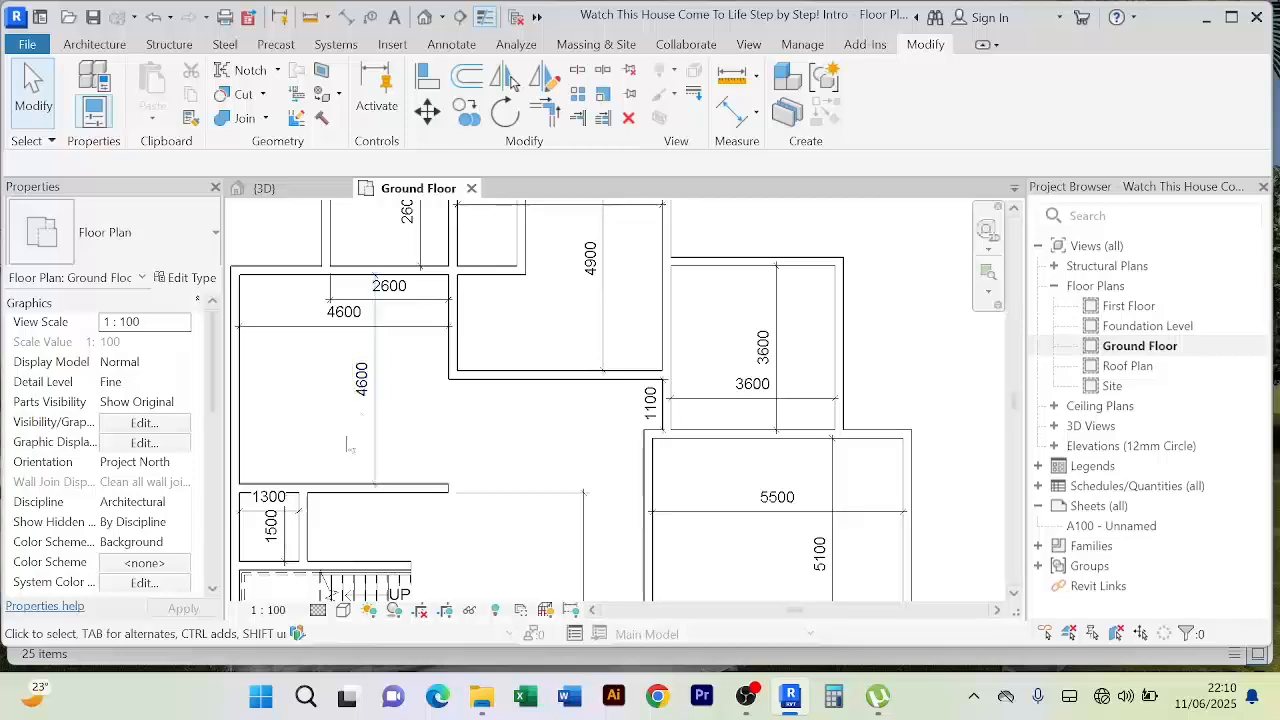
pyautogui.scroll(-2, 350, 444)
pyautogui.scroll(-1, 467, 426)
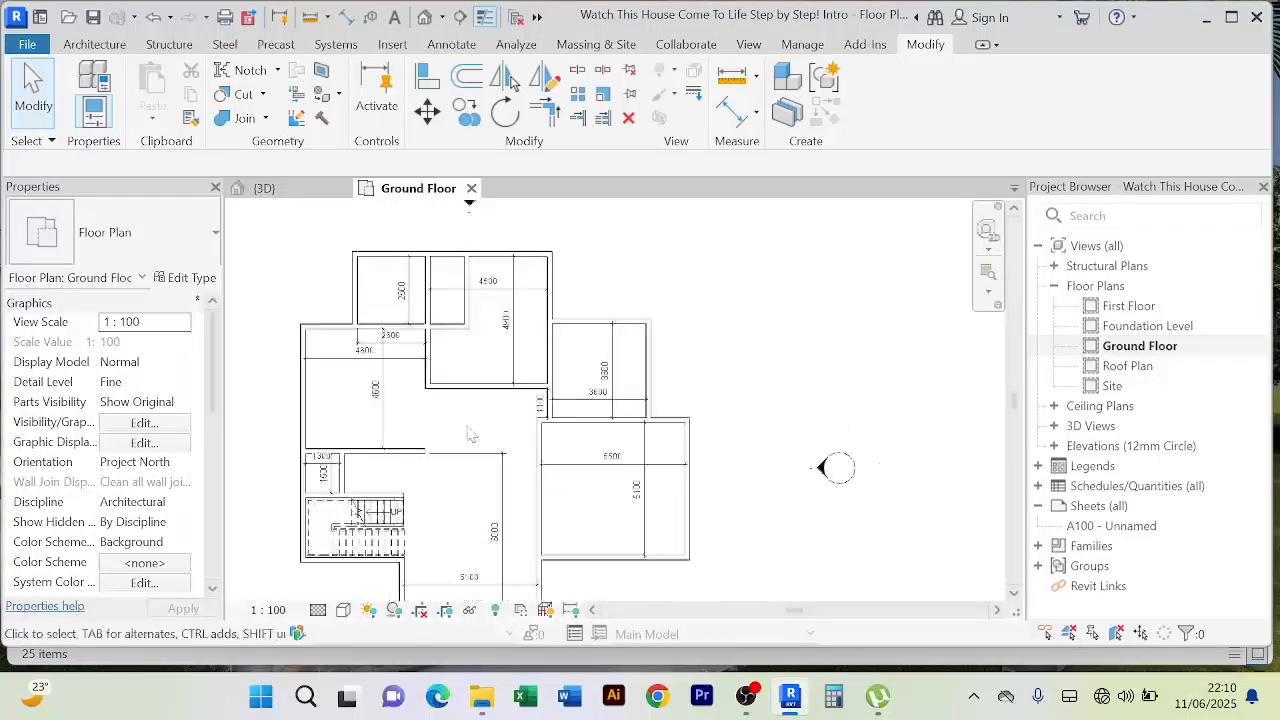
pyautogui.moveTo(438, 535); pyautogui.dragTo(434, 520, button='middle')
pyautogui.scroll(2, 473, 489)
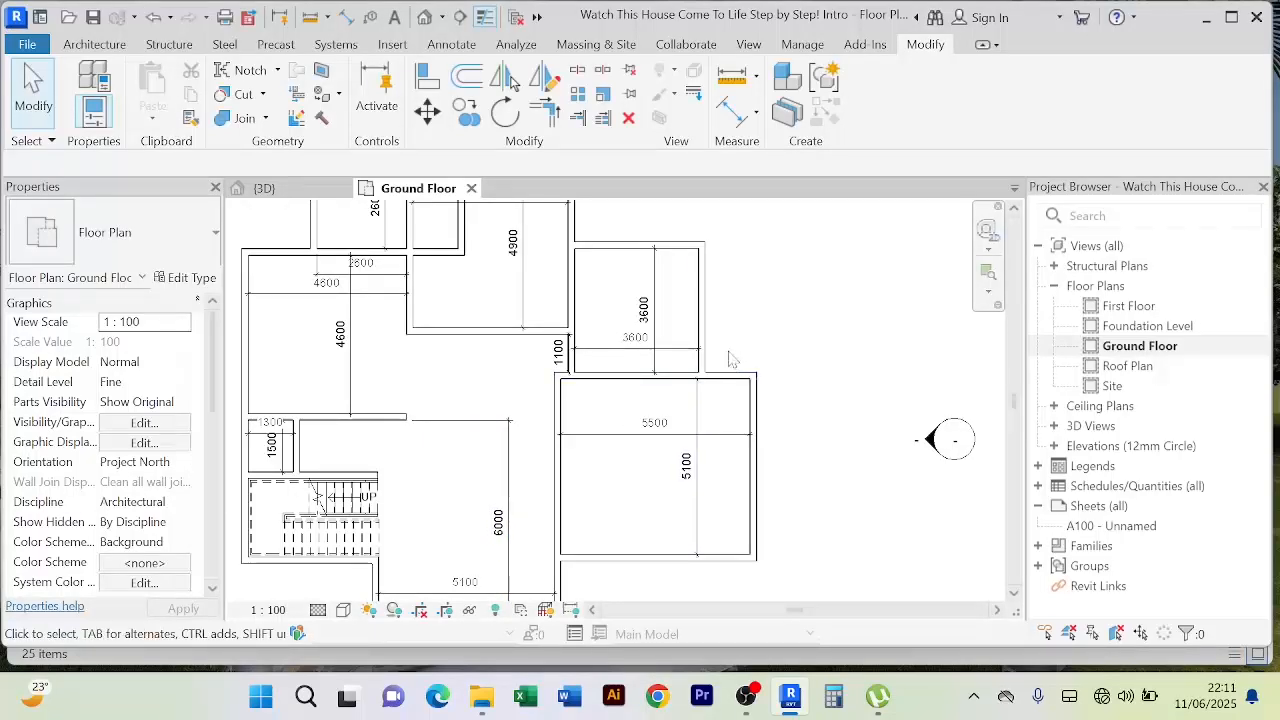
pyautogui.scroll(2, 730, 358)
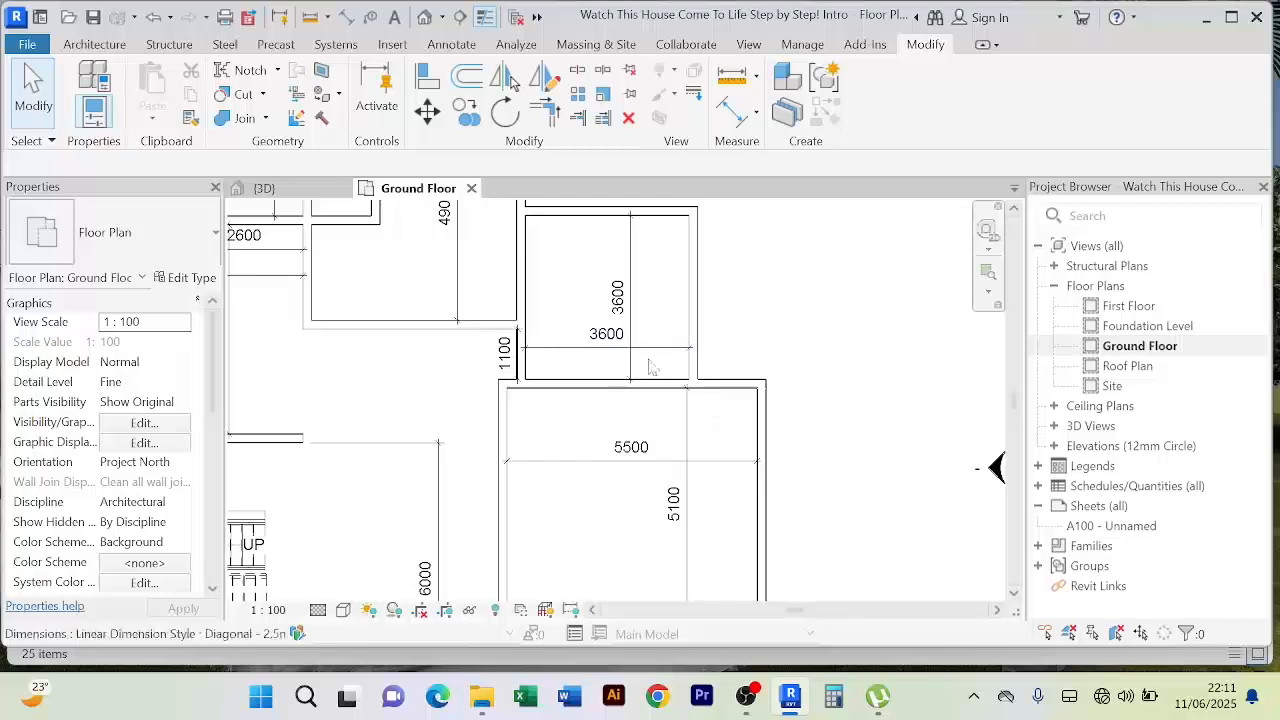
pyautogui.scroll(-1, 812, 346)
pyautogui.moveTo(815, 355); pyautogui.dragTo(881, 324, button='middle')
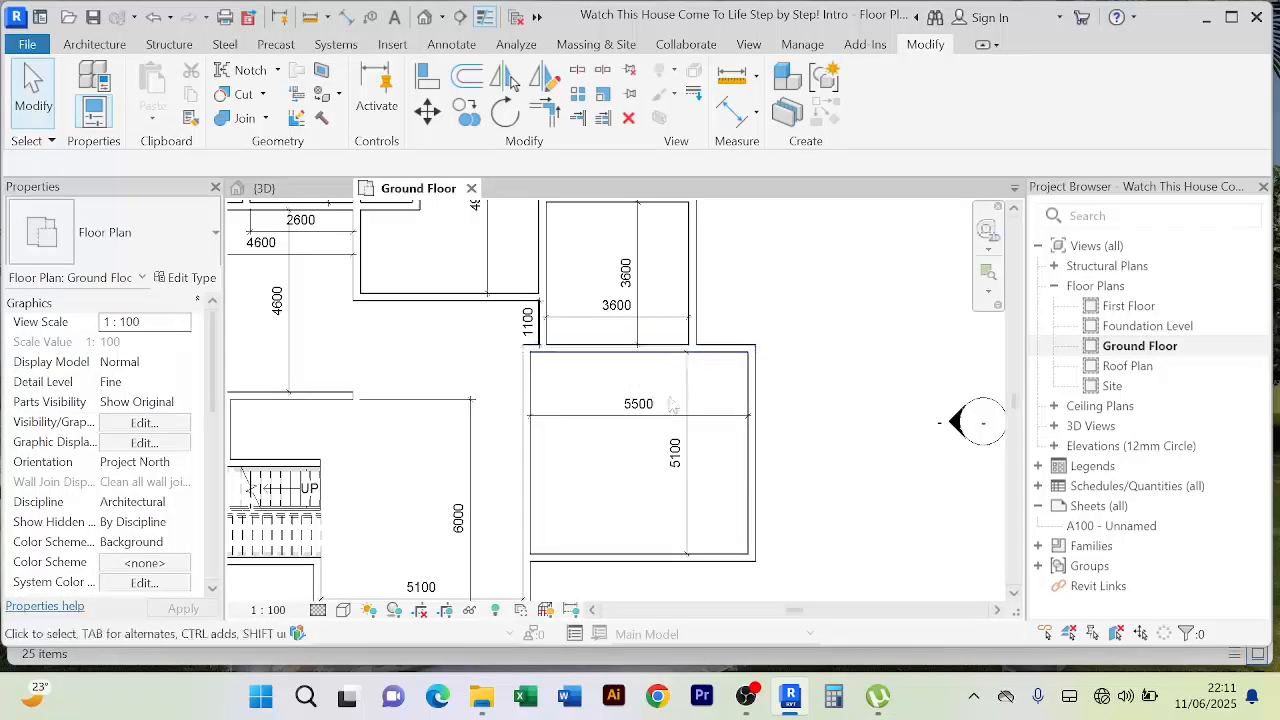
pyautogui.scroll(3, 688, 360)
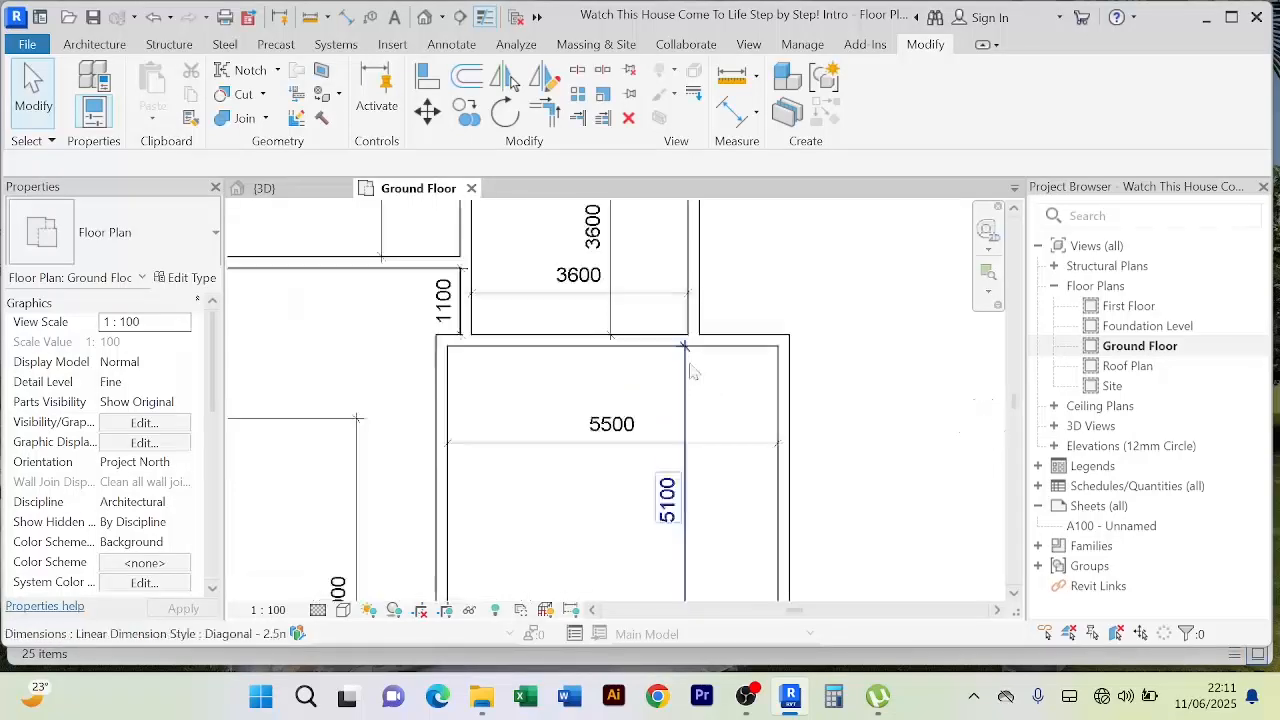
pyautogui.scroll(-2, 687, 350)
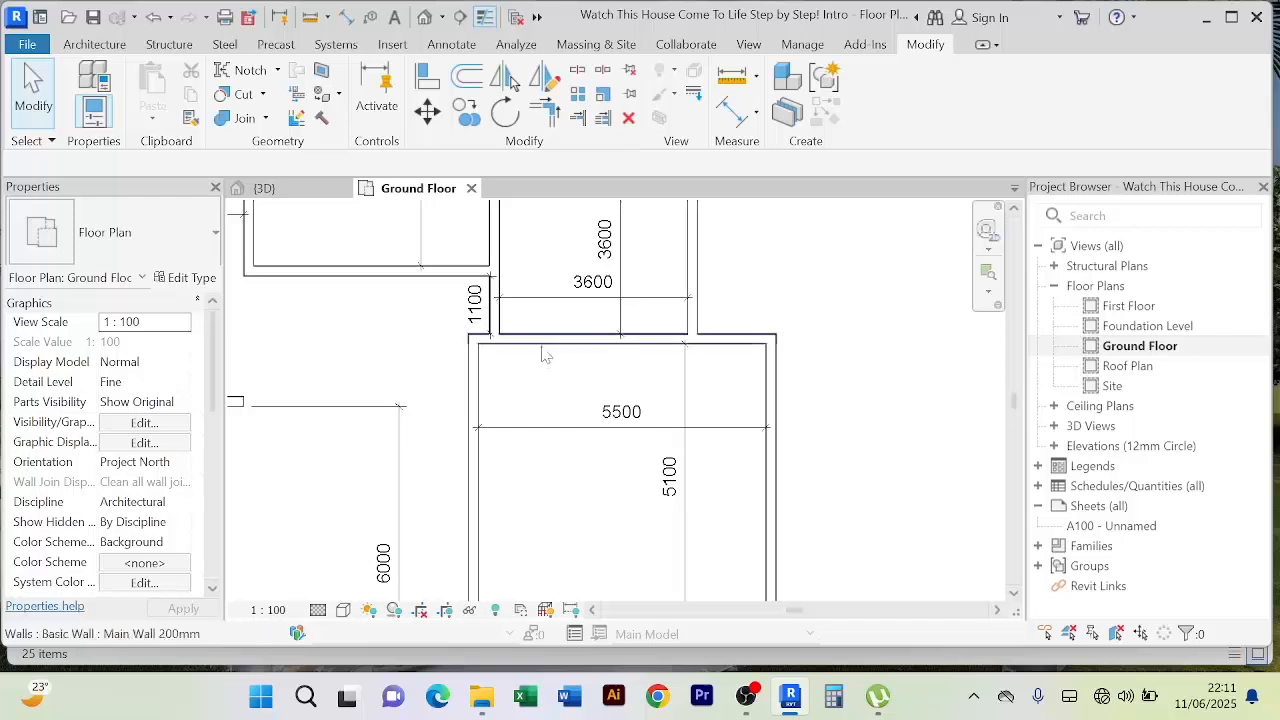
# Step: Inspect the wall shared by the 5500 mm room and the 3600 mm room, then clear the selection
pyautogui.click(540, 338)
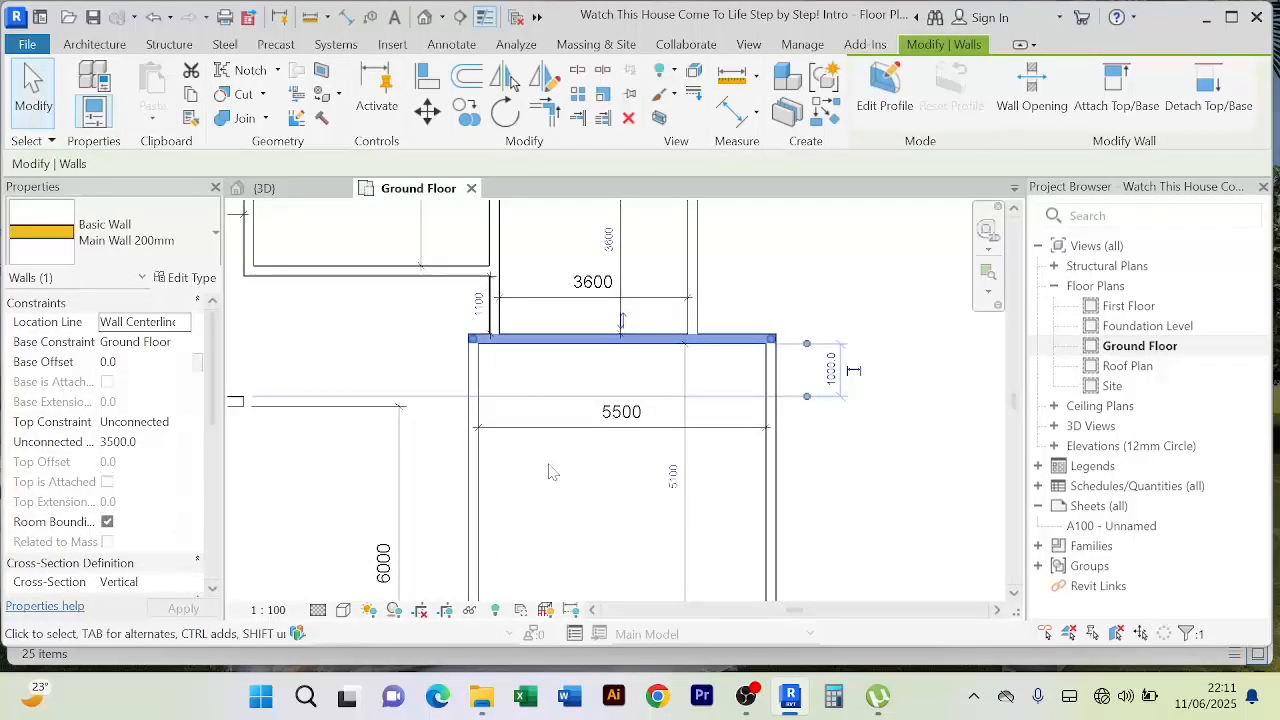
pyautogui.scroll(-2, 451, 314)
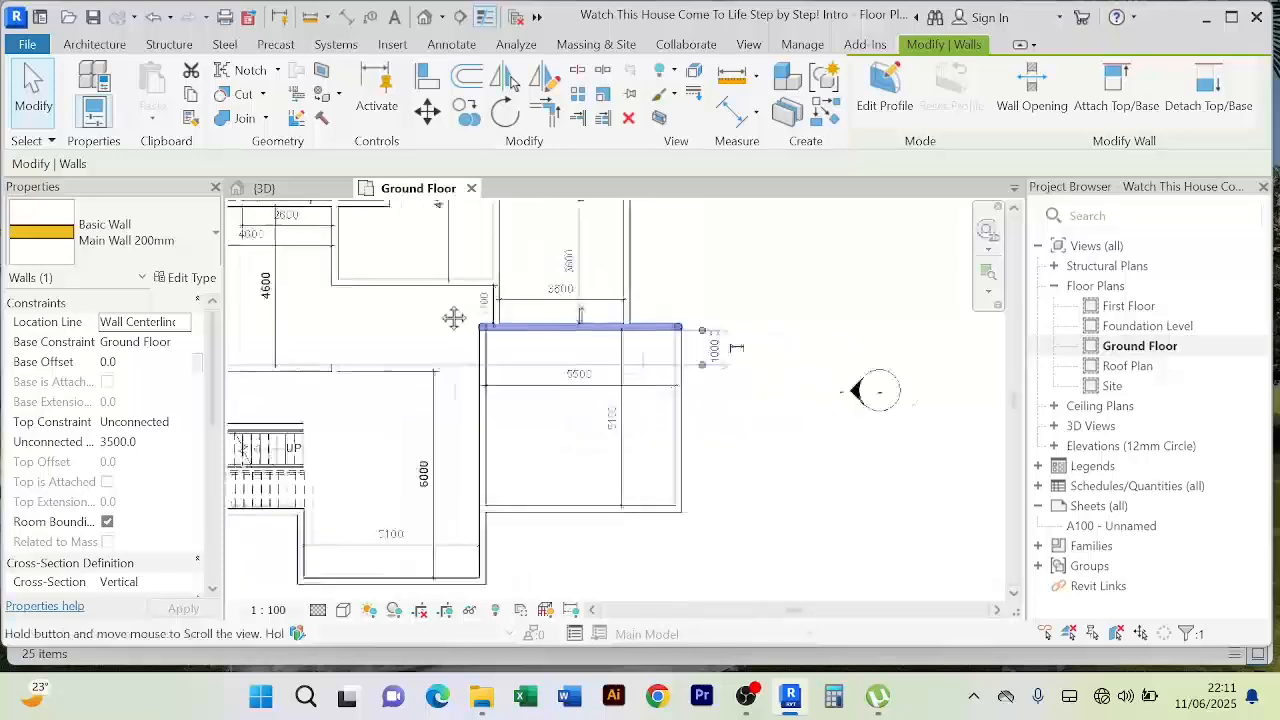
pyautogui.scroll(3, 463, 320)
pyautogui.scroll(-2, 710, 329)
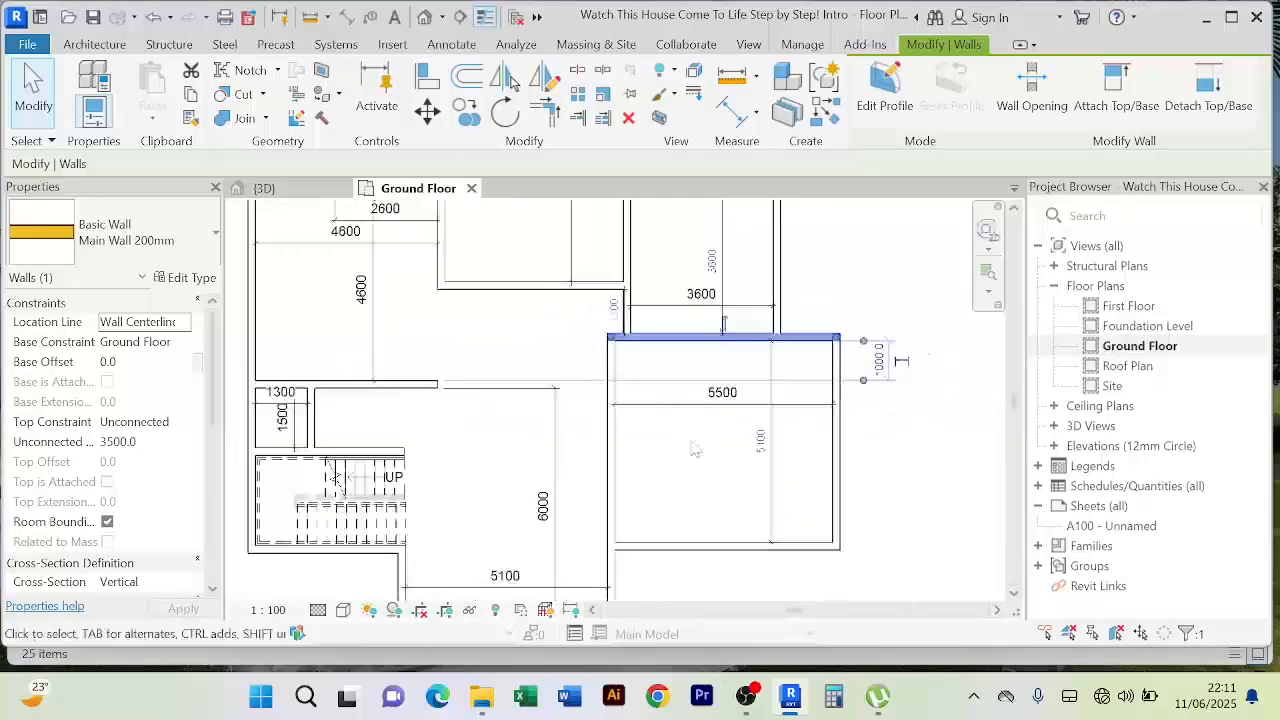
pyautogui.moveTo(698, 450); pyautogui.dragTo(643, 460, button='middle')
pyautogui.click(766, 457)
pyautogui.moveTo(820, 457); pyautogui.dragTo(779, 508, button='middle')
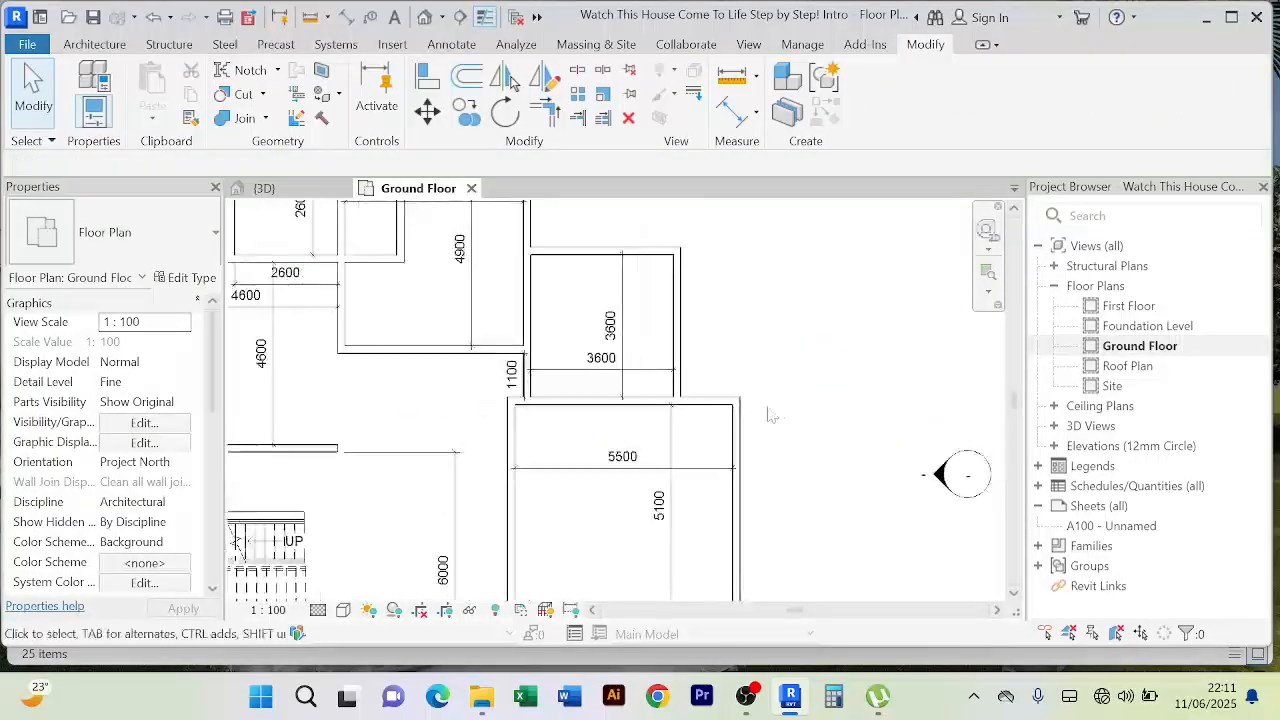
# Step: Offset a copy of the 5500 mm room's right-hand wall 1800 mm into the room
pyautogui.moveTo(789, 415); pyautogui.dragTo(776, 374, button='middle')
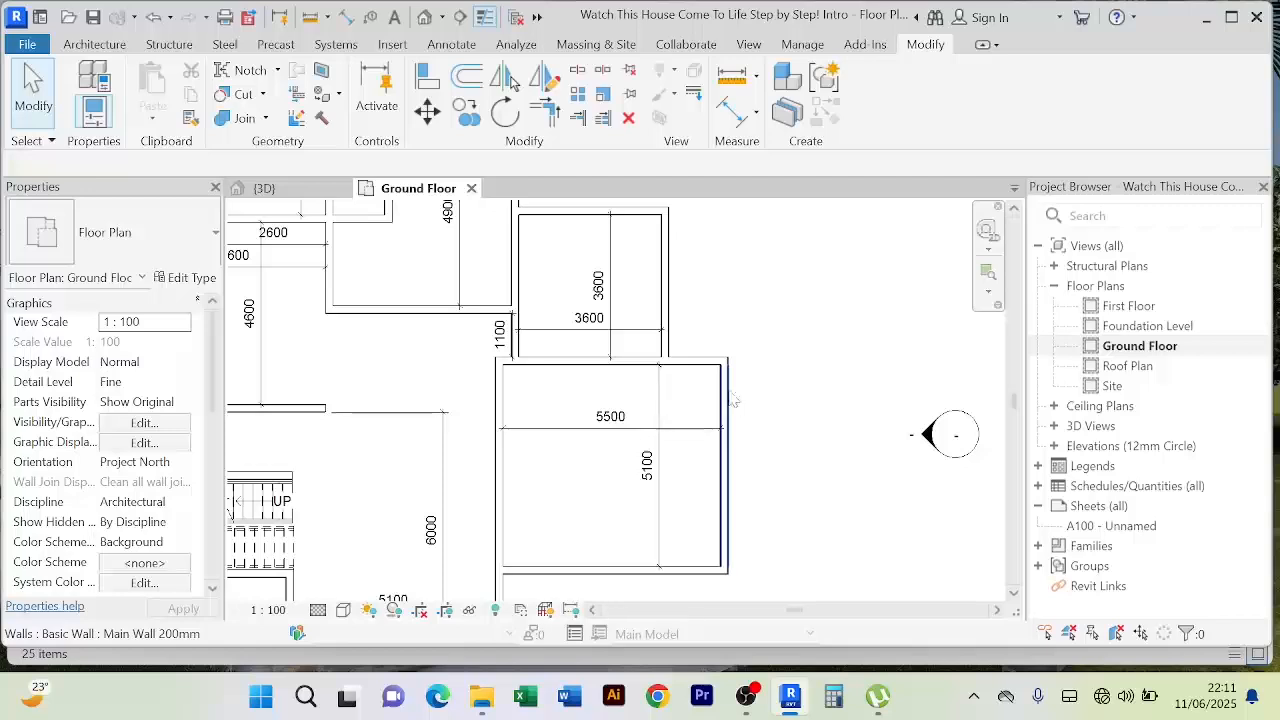
pyautogui.click(470, 80)
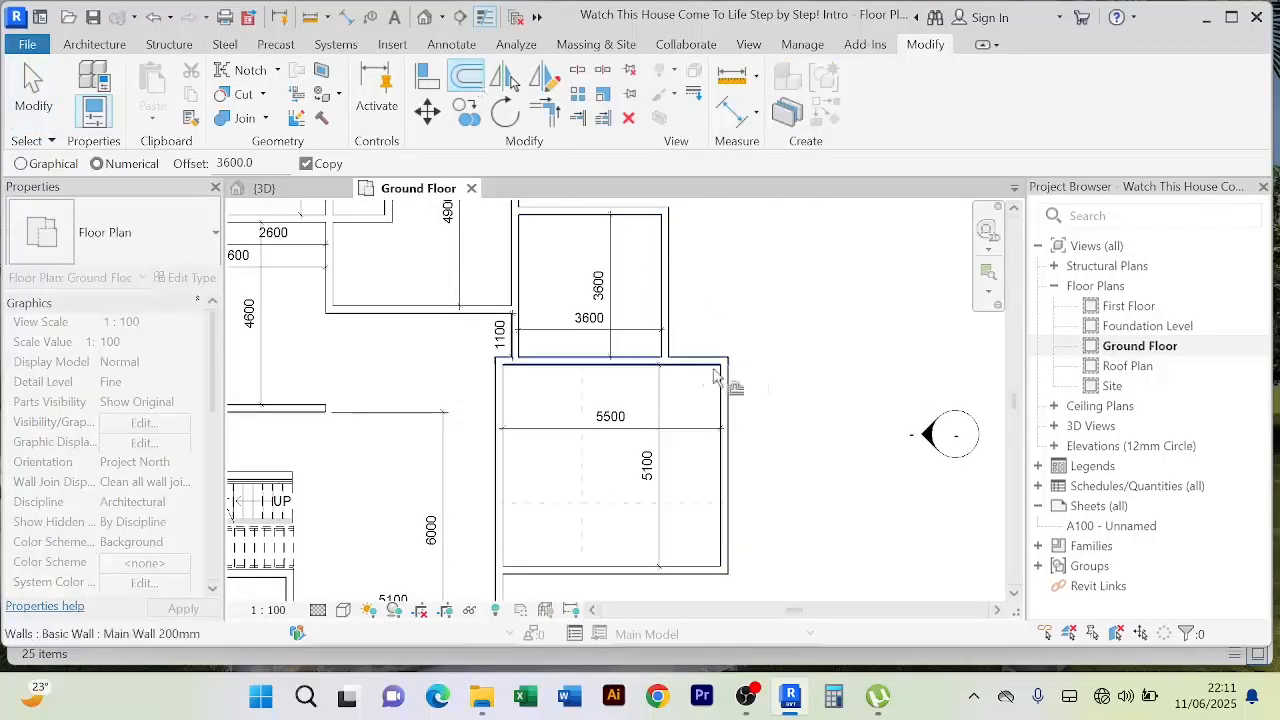
pyautogui.scroll(1, 740, 366)
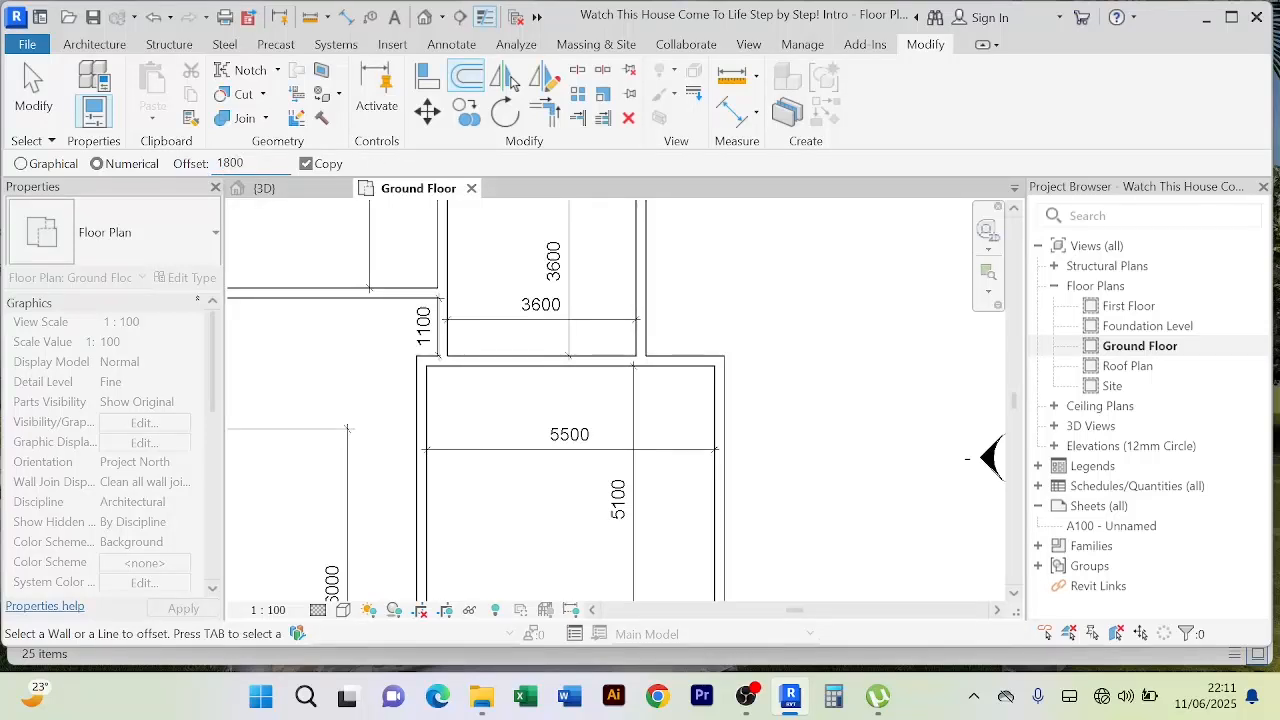
pyautogui.click(728, 405)
pyautogui.rightClick(726, 257)
pyautogui.click(755, 273)
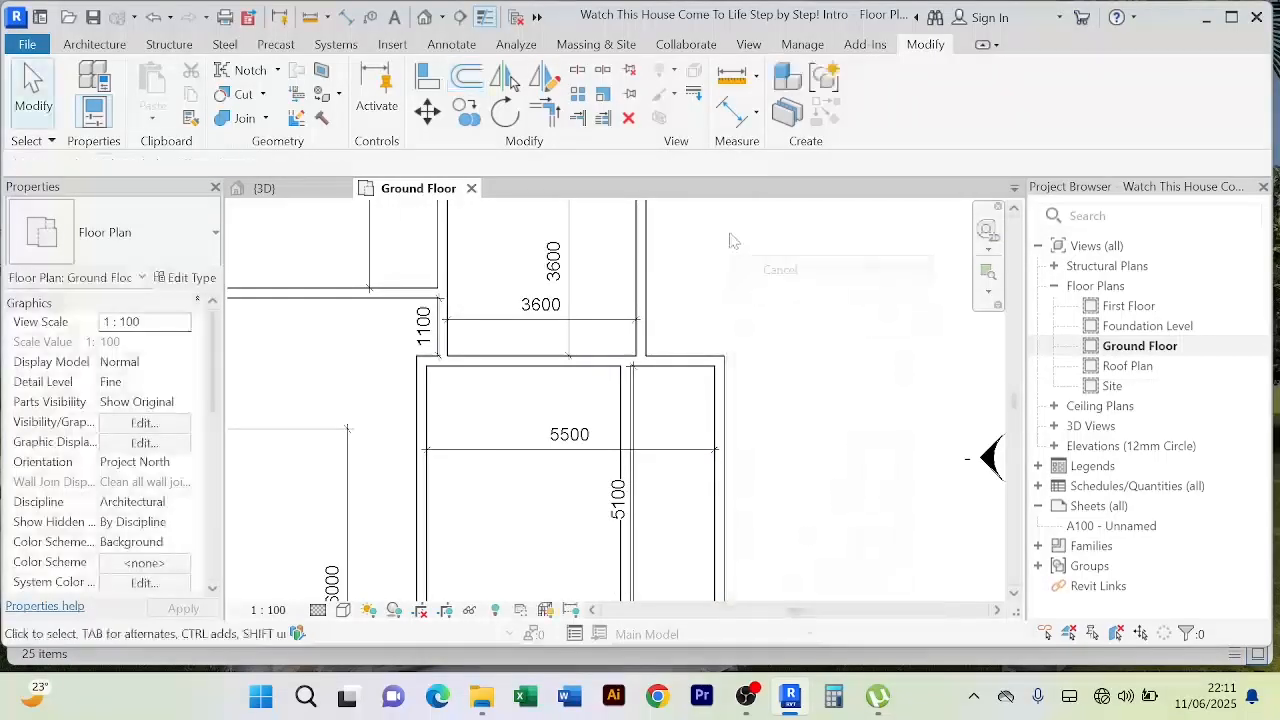
pyautogui.rightClick(732, 236)
pyautogui.click(754, 256)
# Step: Extend the new inner wall's upper end past the shared wall into the 3600 mm room, making it about 6600 mm long
pyautogui.scroll(-2, 757, 272)
pyautogui.scroll(2, 760, 295)
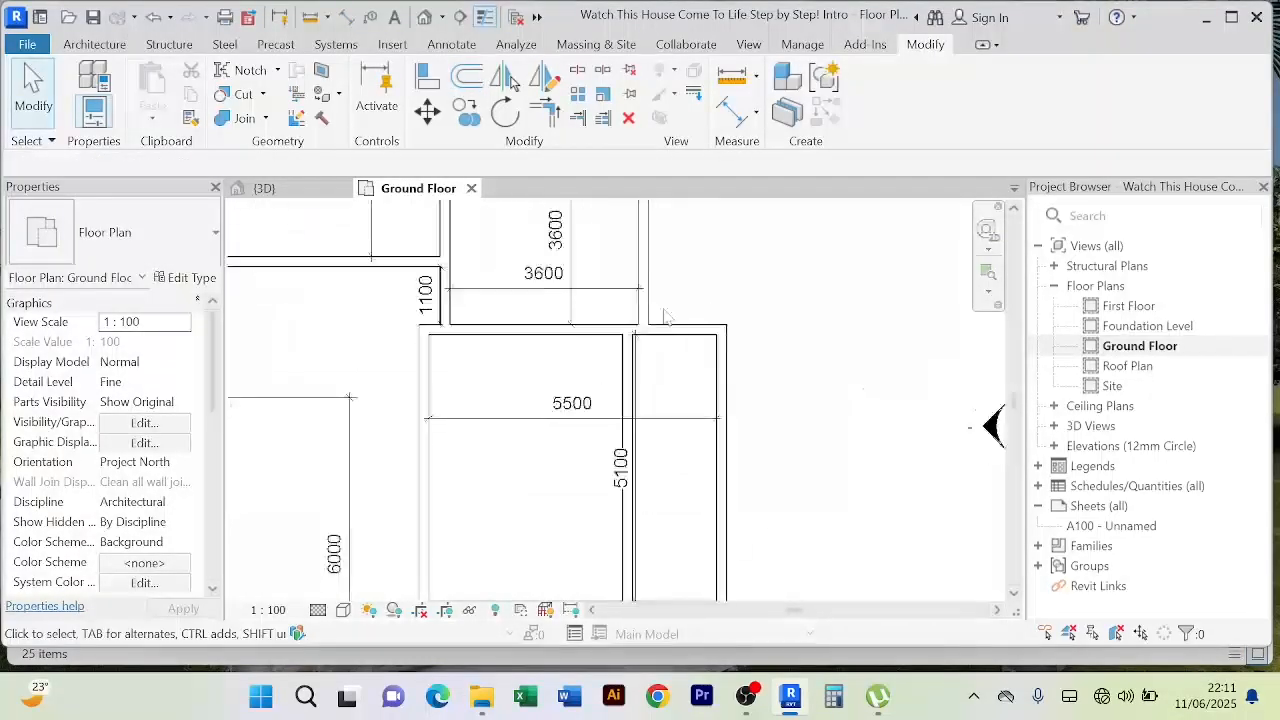
pyautogui.scroll(-3, 763, 305)
pyautogui.scroll(2, 763, 308)
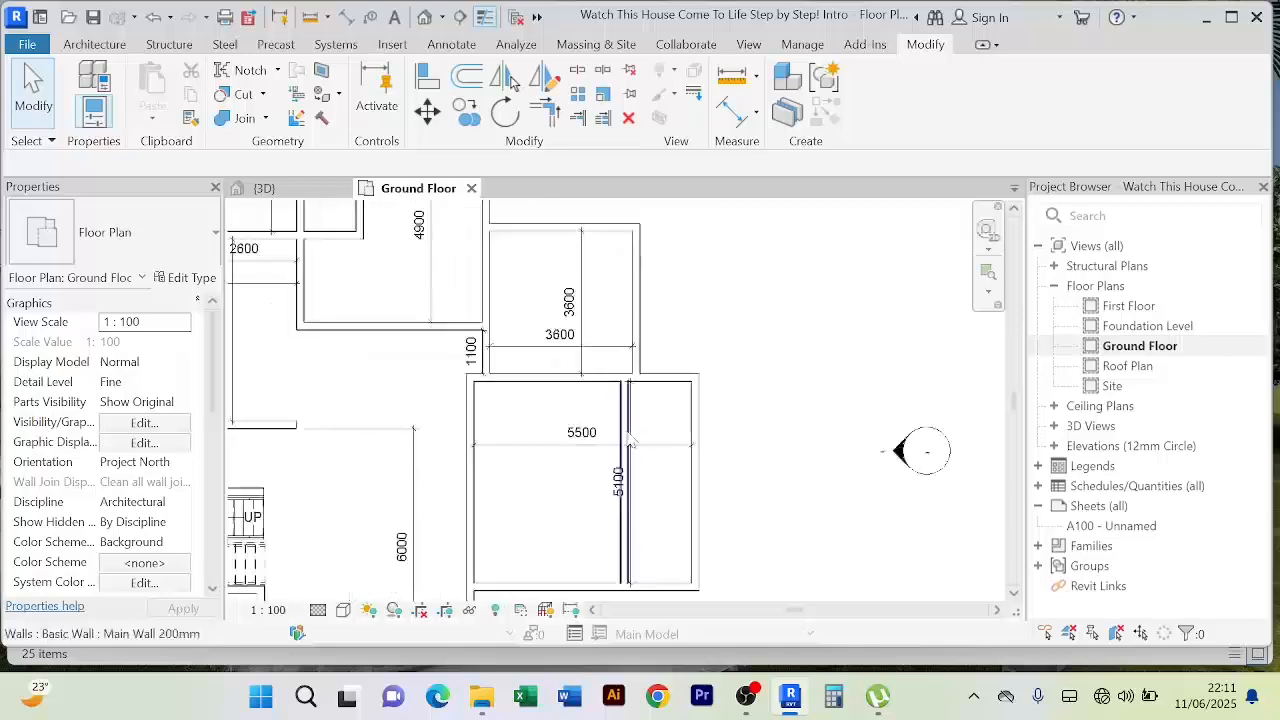
pyautogui.click(622, 430)
pyautogui.scroll(3, 632, 388)
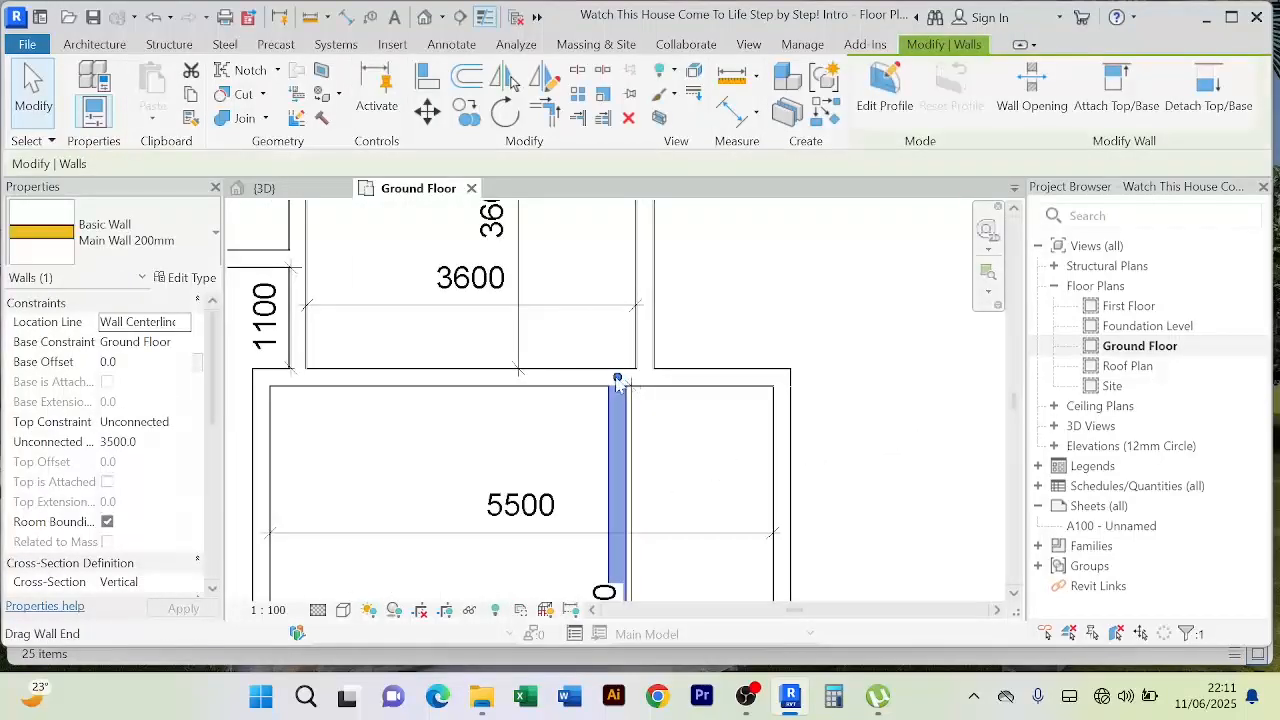
pyautogui.moveTo(617, 381); pyautogui.dragTo(673, 271)
pyautogui.scroll(-2, 784, 300)
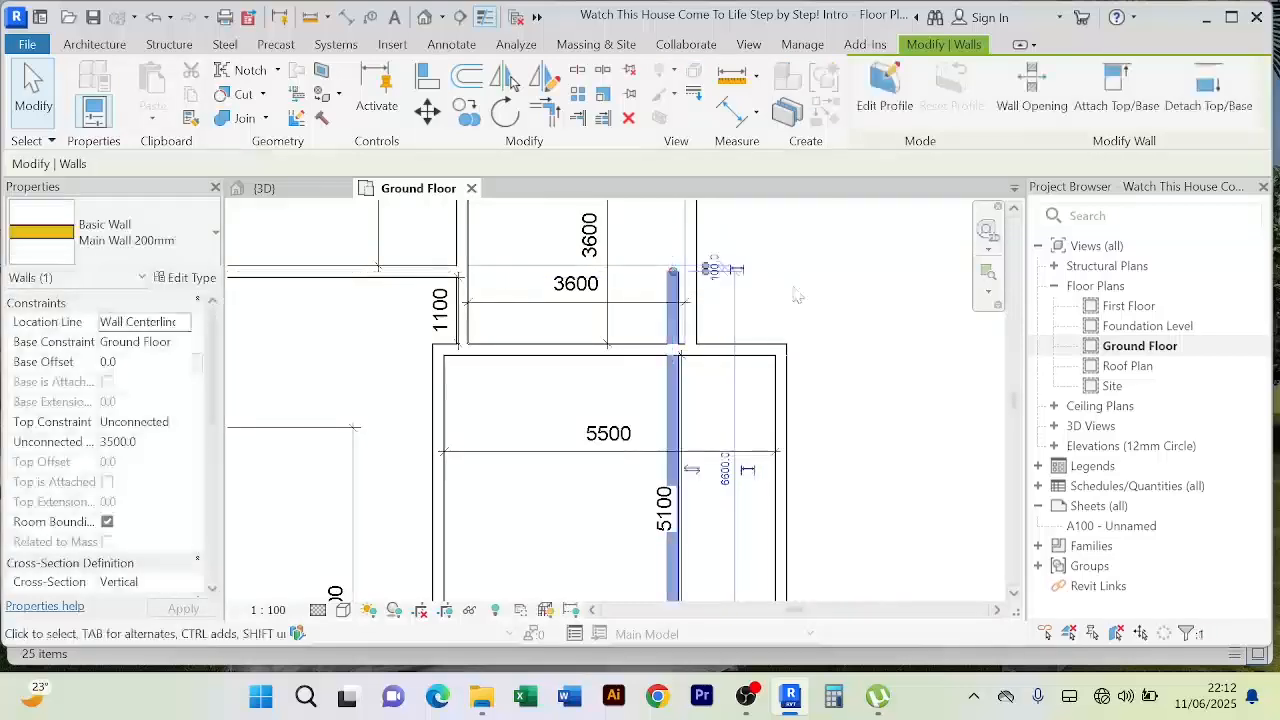
pyautogui.scroll(-2, 797, 295)
pyautogui.moveTo(800, 297); pyautogui.dragTo(704, 289, button='middle')
pyautogui.click(766, 304)
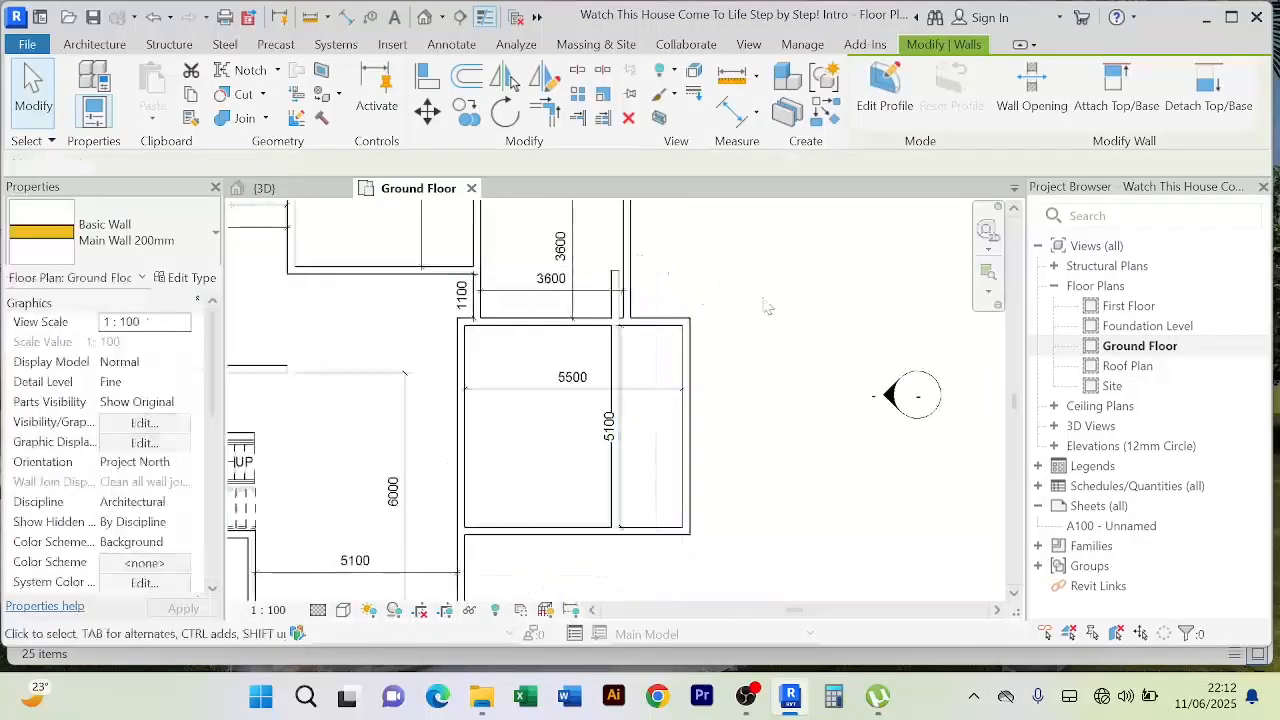
# Step: Offset a copy of the wall shared by the 5500 mm and 3600 mm rooms 1800 mm upward into the 3600 mm room
pyautogui.click(670, 328)
pyautogui.moveTo(707, 289); pyautogui.dragTo(717, 366, button='middle')
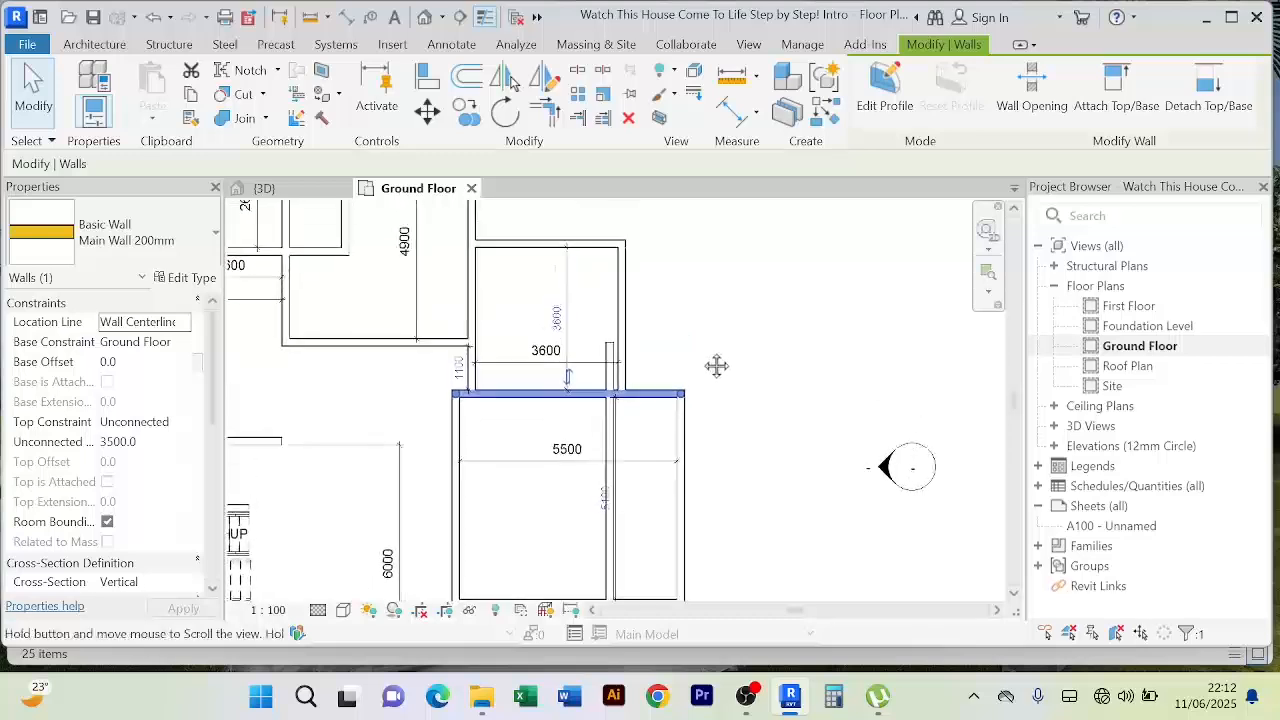
pyautogui.click(466, 76)
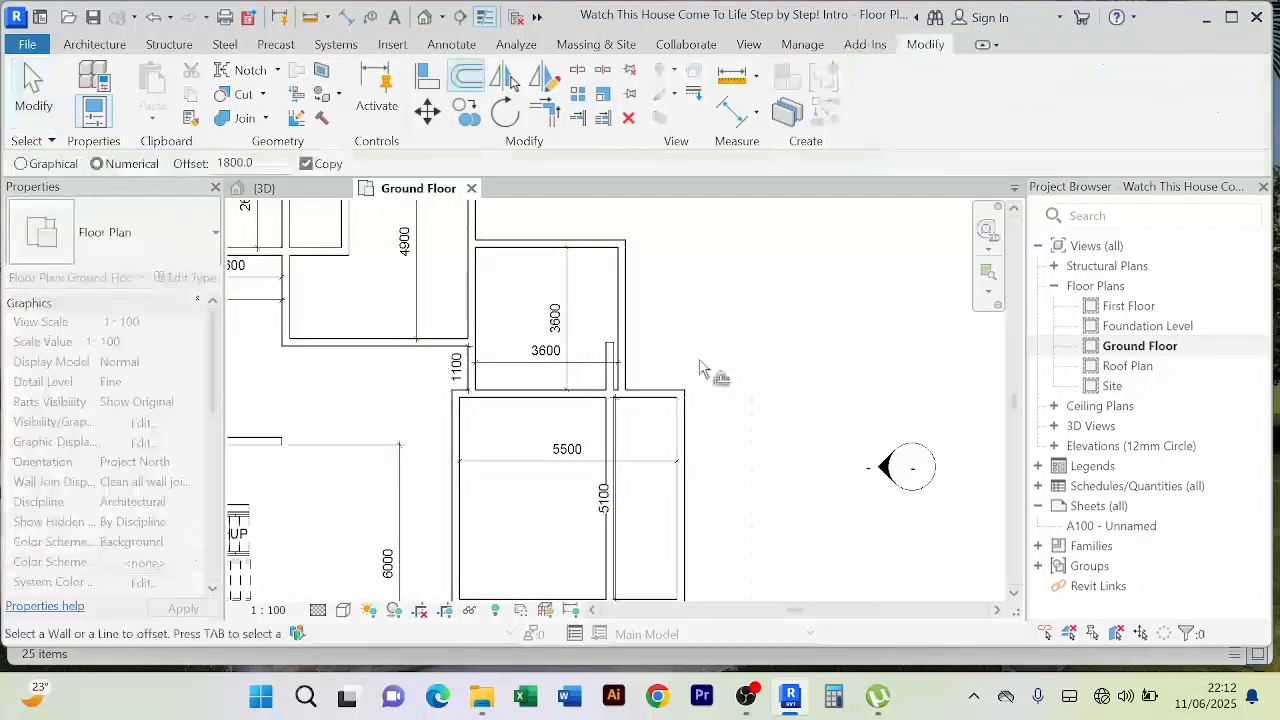
pyautogui.rightClick(717, 264)
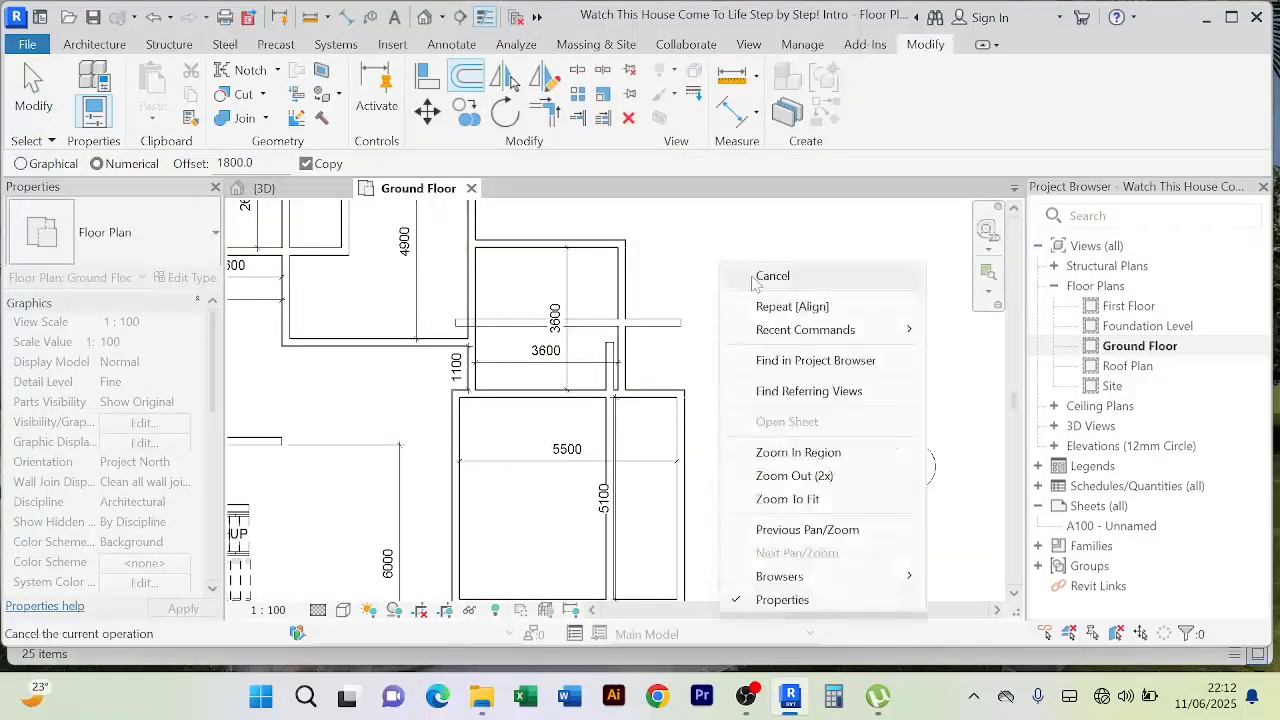
pyautogui.click(765, 265)
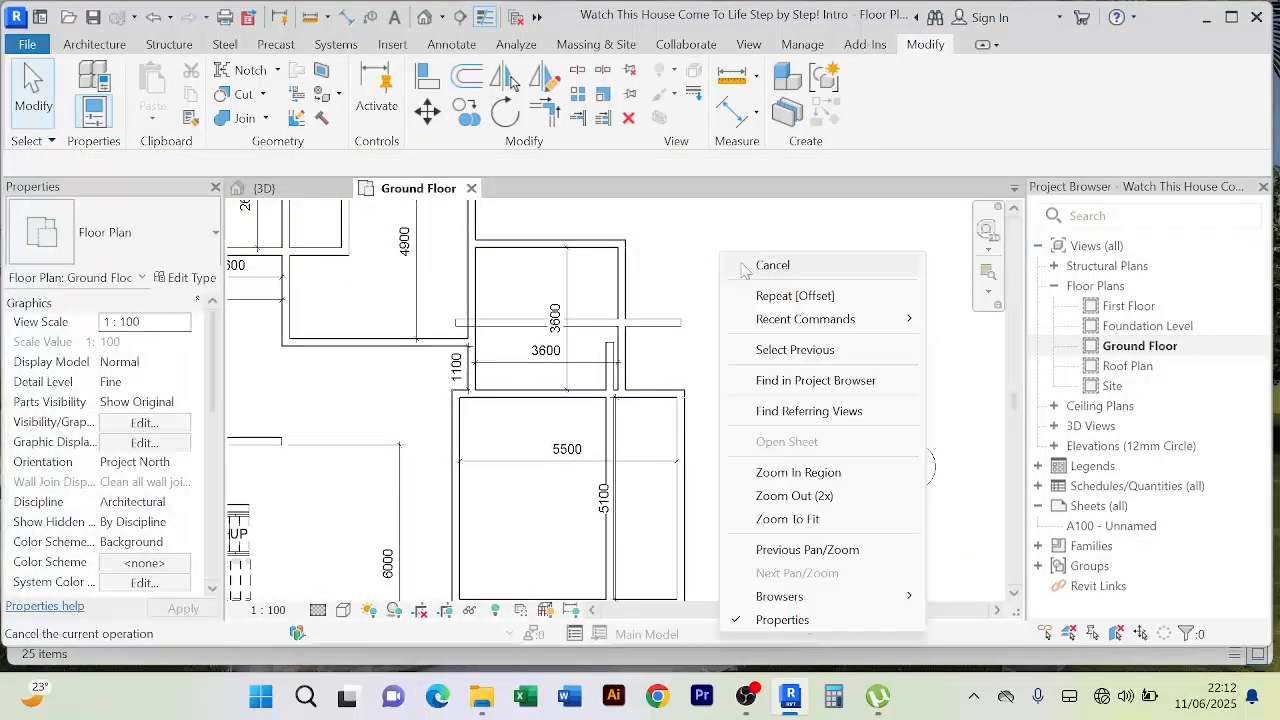
# Step: Trim/Extend the long inner vertical wall and the new horizontal wall to a corner, keeping the horizontal wall's right-hand part
pyautogui.click(544, 110)
pyautogui.click(607, 420)
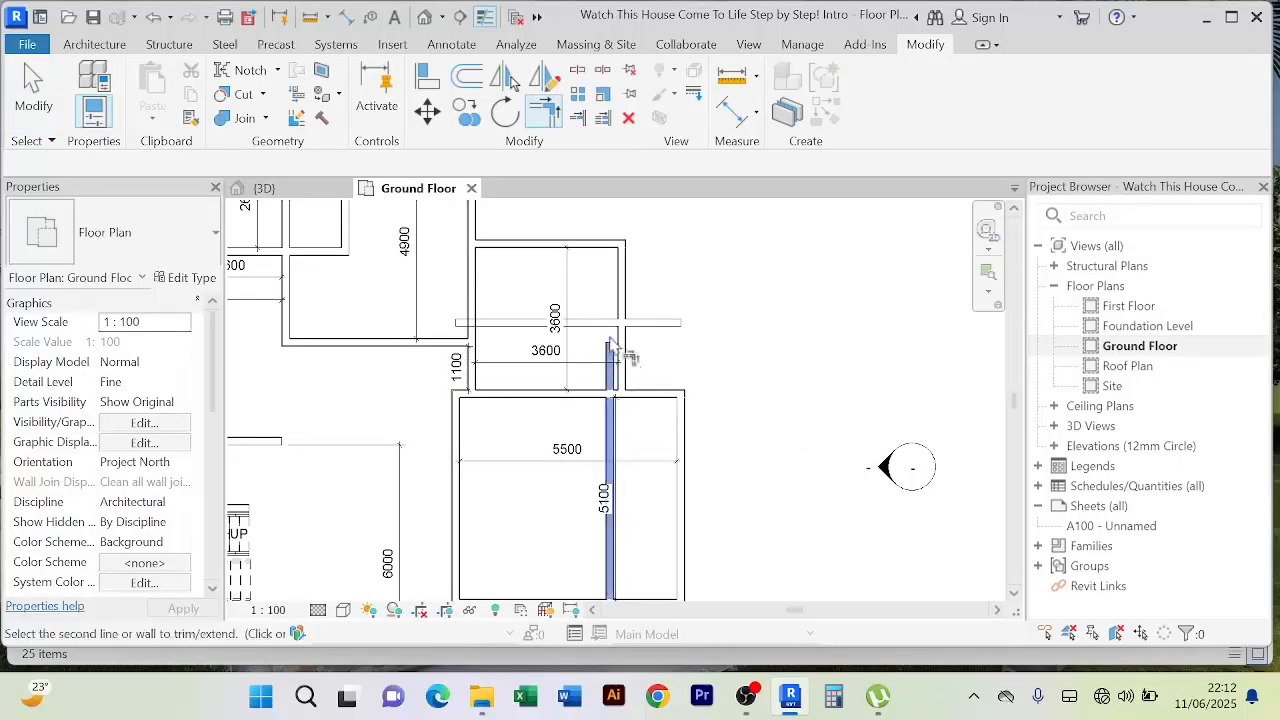
pyautogui.click(637, 326)
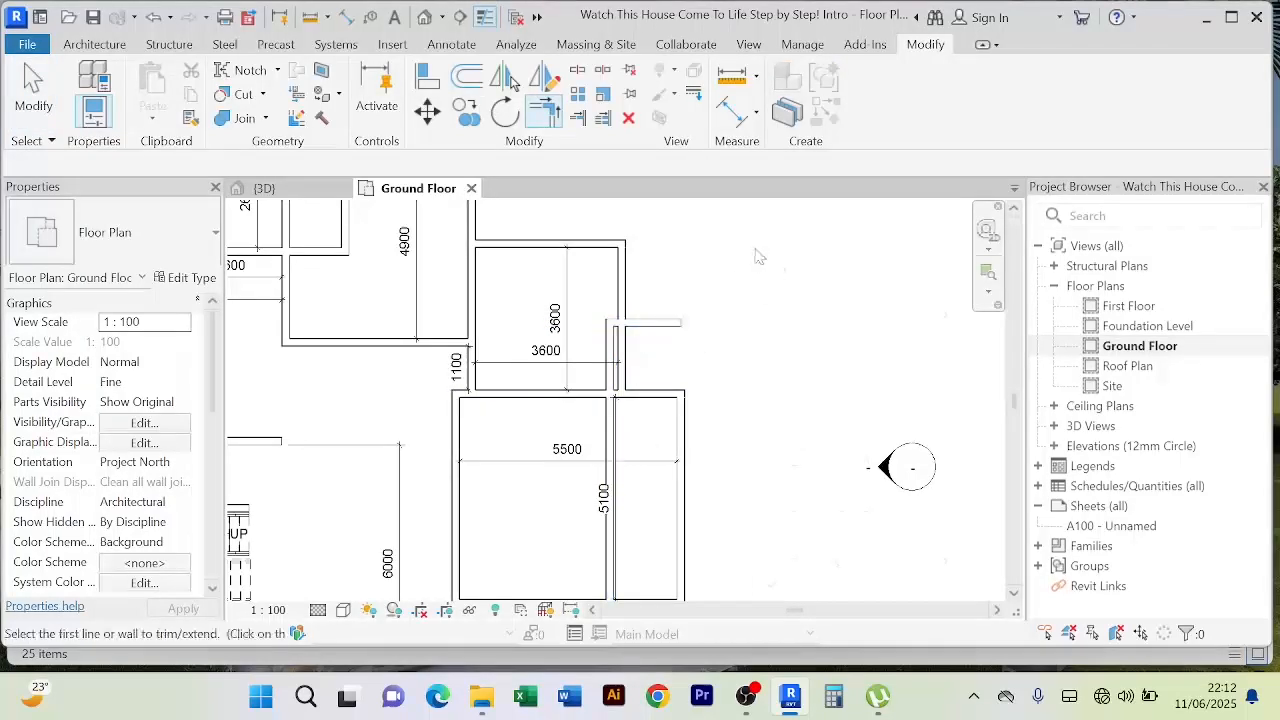
pyautogui.rightClick(760, 246)
pyautogui.click(792, 254)
# Step: Trim/Extend the 5500 mm room's right-hand wall and the new horizontal wall to a corner, closing the small room's outer side
pyautogui.scroll(1, 731, 362)
pyautogui.moveTo(730, 344); pyautogui.dragTo(711, 309, button='middle')
pyautogui.click(545, 112)
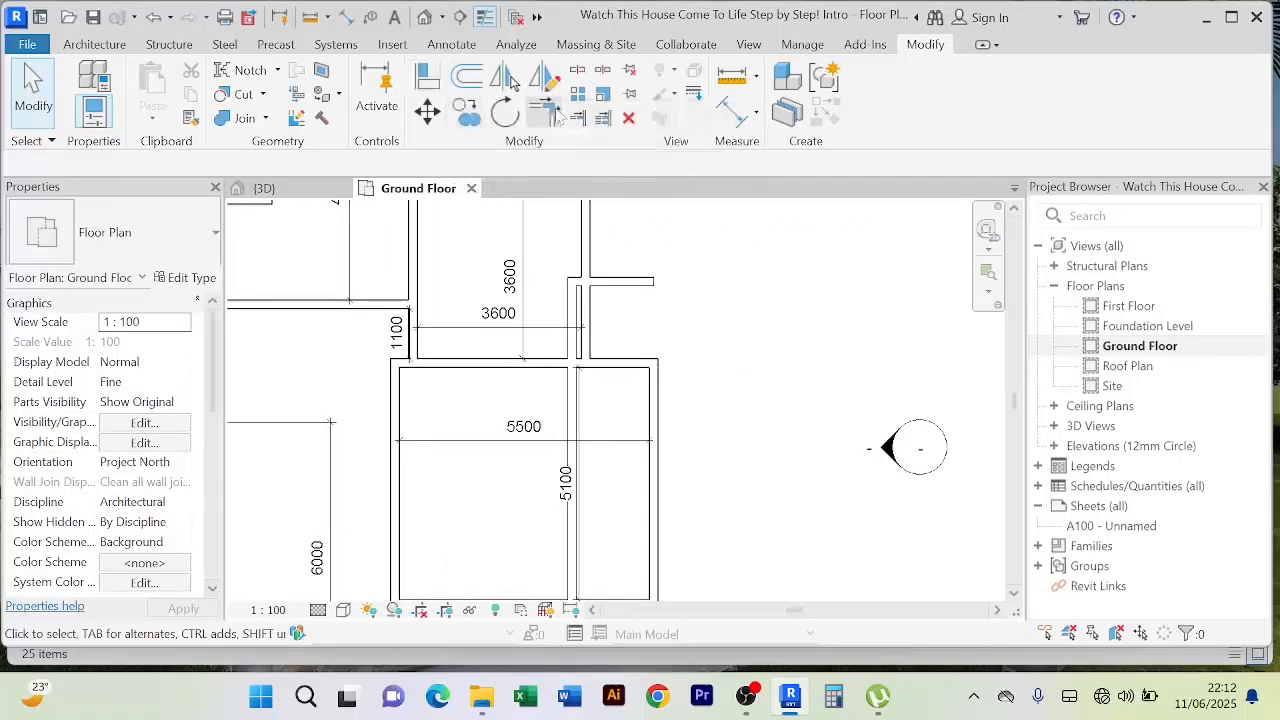
pyautogui.click(655, 395)
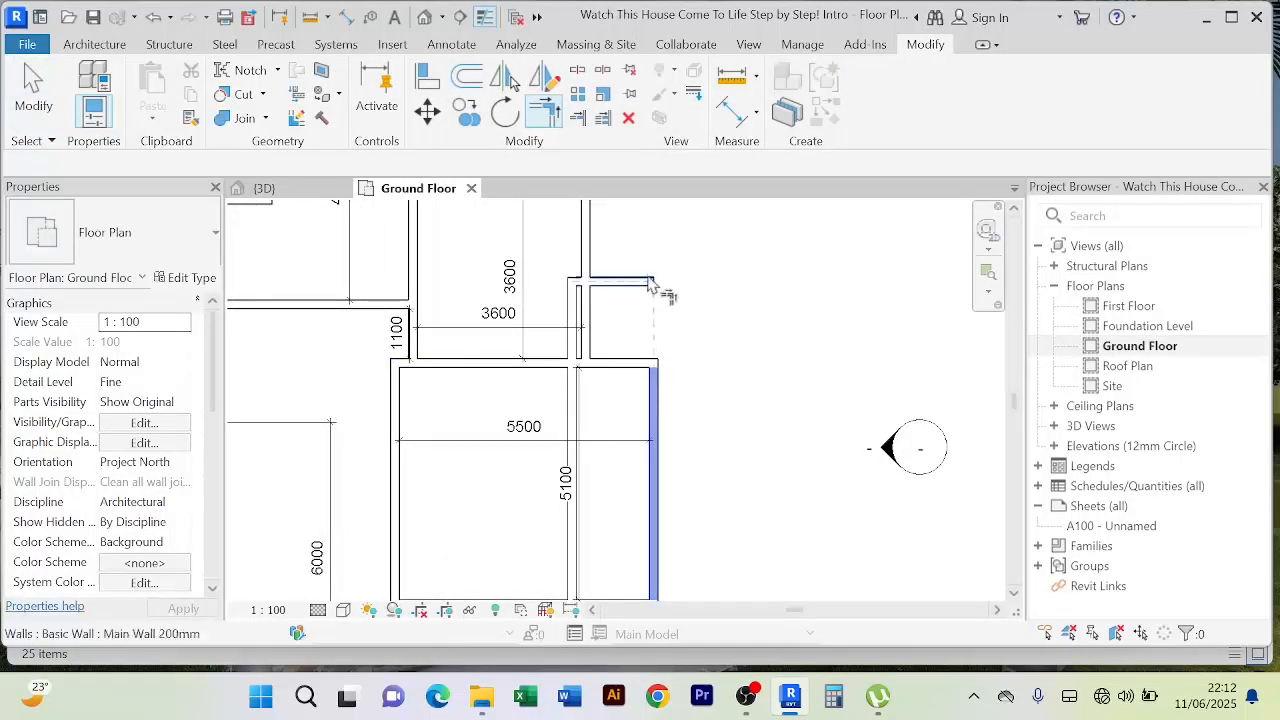
pyautogui.click(648, 282)
pyautogui.rightClick(735, 251)
pyautogui.click(760, 260)
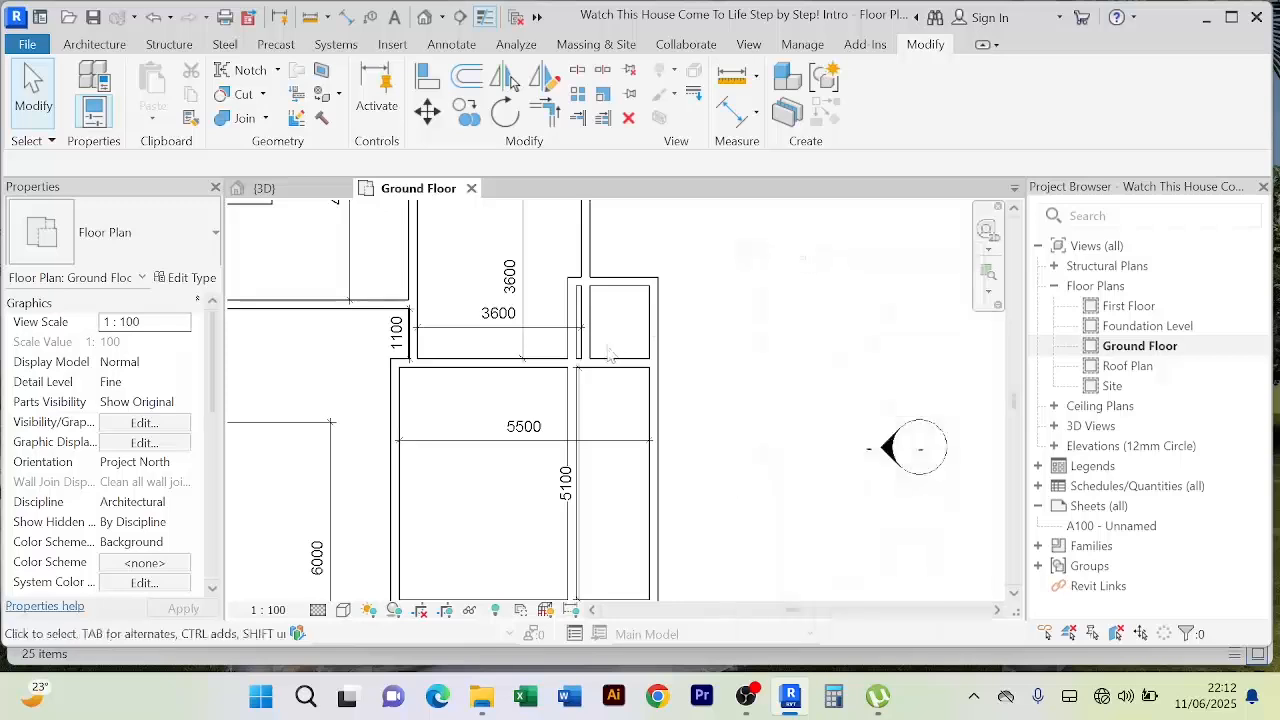
# Step: Shorten the 3600 mm room's right-hand wall so its lower end stops at the small room's upper wall
pyautogui.click(595, 334)
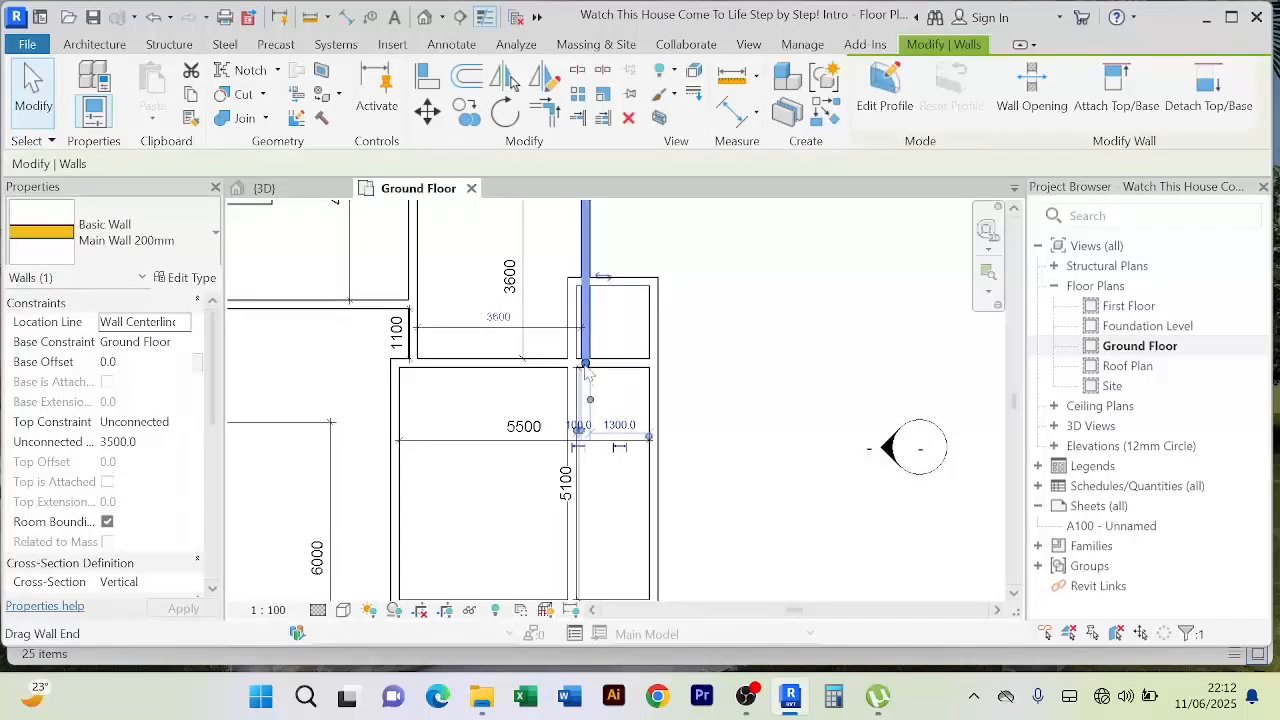
pyautogui.moveTo(586, 364); pyautogui.dragTo(586, 281)
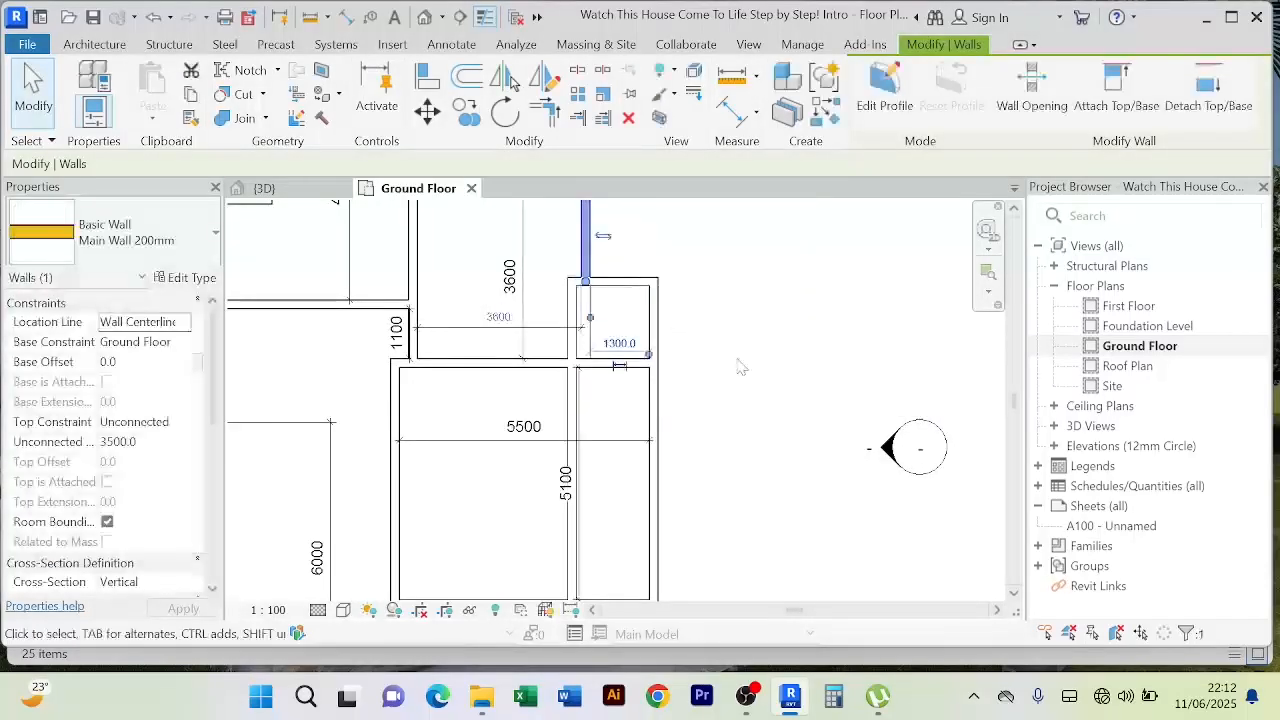
pyautogui.click(737, 360)
pyautogui.scroll(1, 714, 360)
pyautogui.scroll(-2, 572, 412)
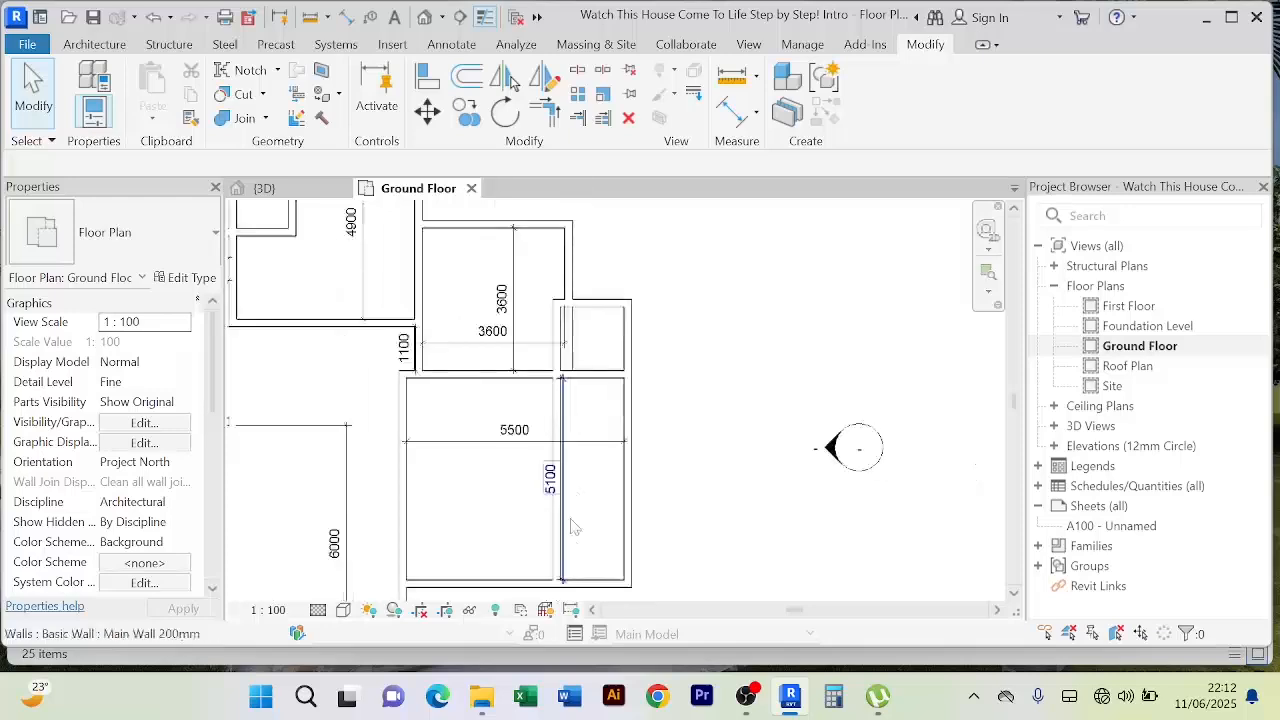
# Step: Pull the lower end of the long inner vertical wall up to the shared wall, clearing it from the 5500 mm room
pyautogui.click(558, 570)
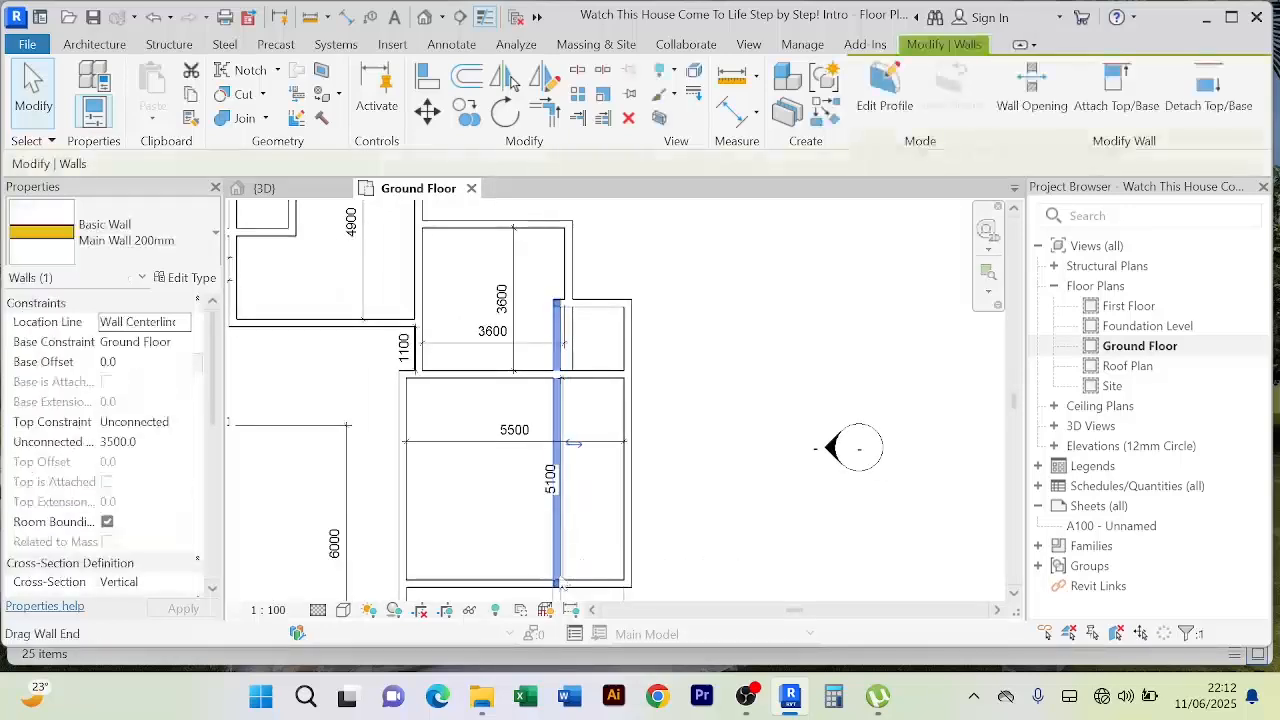
pyautogui.moveTo(558, 581); pyautogui.dragTo(558, 375)
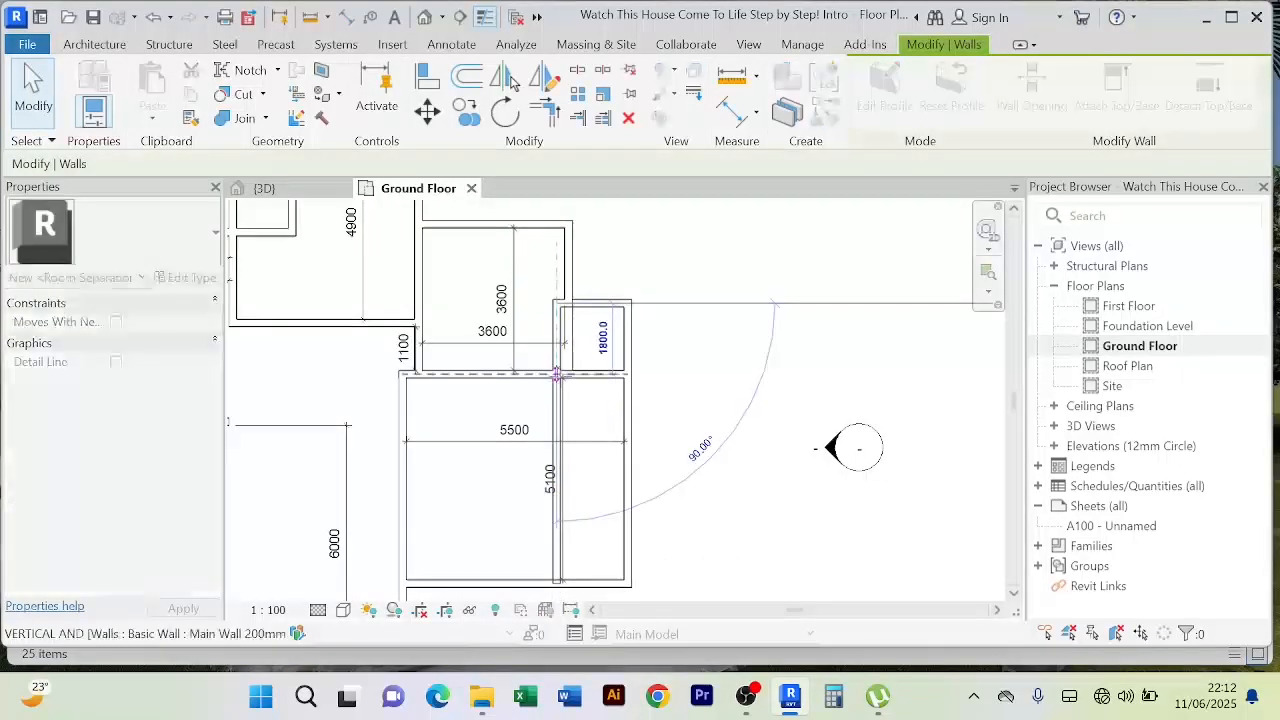
pyautogui.click(648, 398)
pyautogui.scroll(3, 690, 370)
pyautogui.scroll(-3, 690, 370)
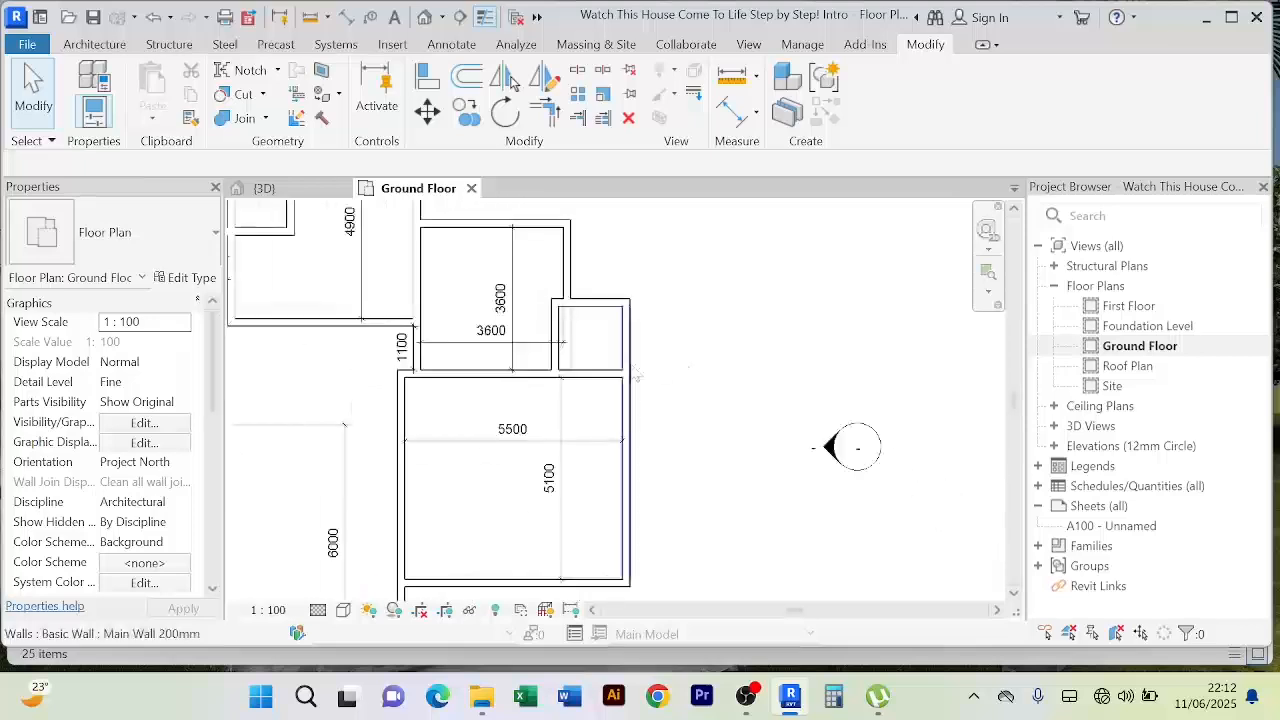
# Step: Delete the horizontal 3600 dimension in the room above the 5500 mm room
pyautogui.click(549, 345)
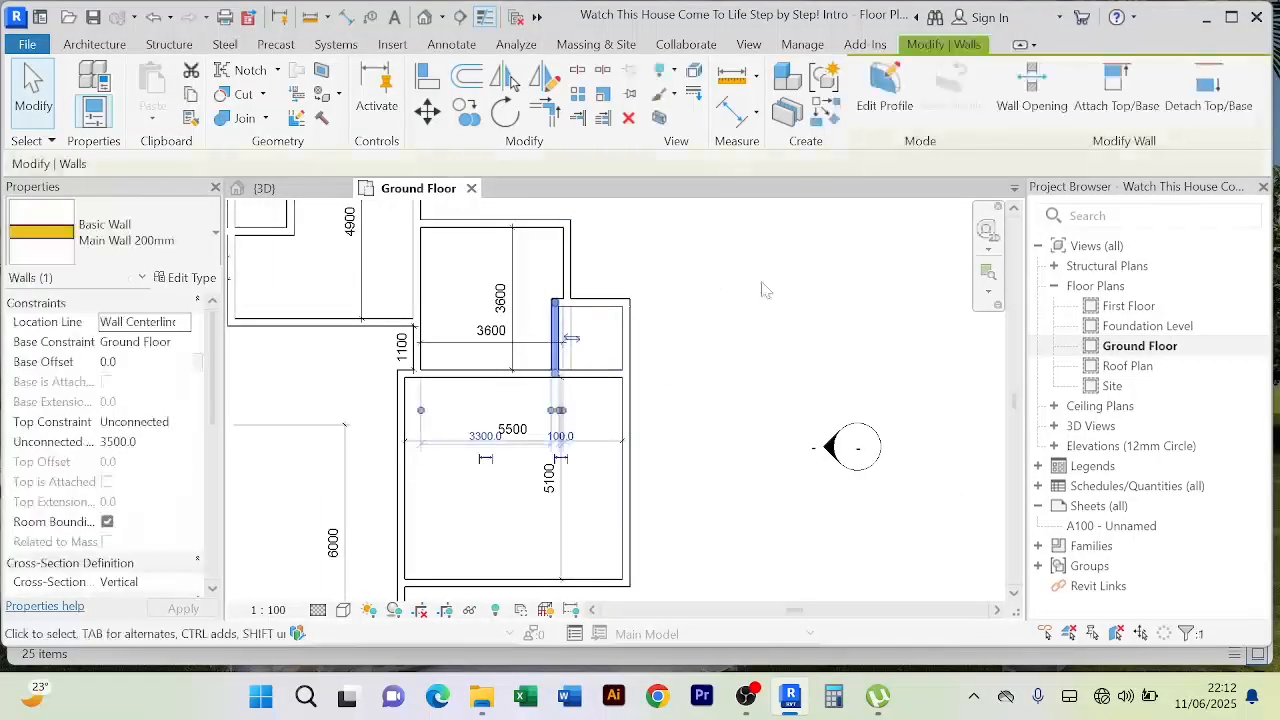
pyautogui.click(763, 290)
pyautogui.click(489, 328)
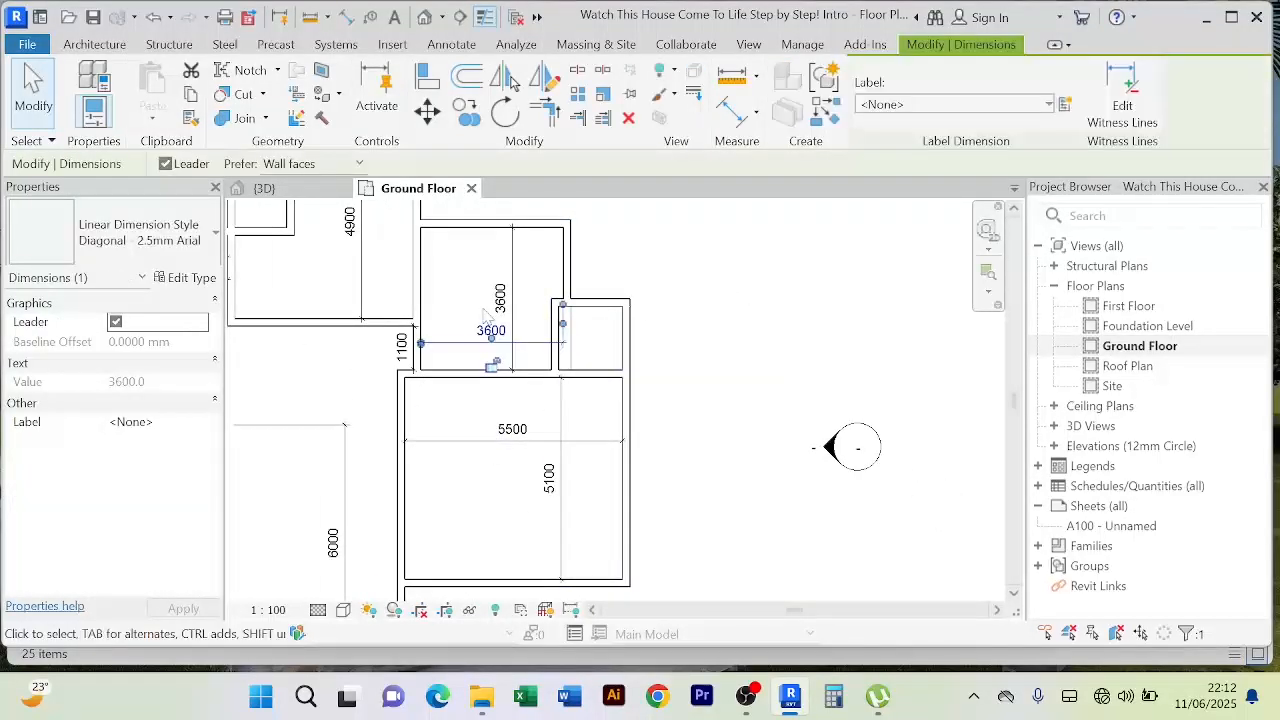
pyautogui.press('Delete')
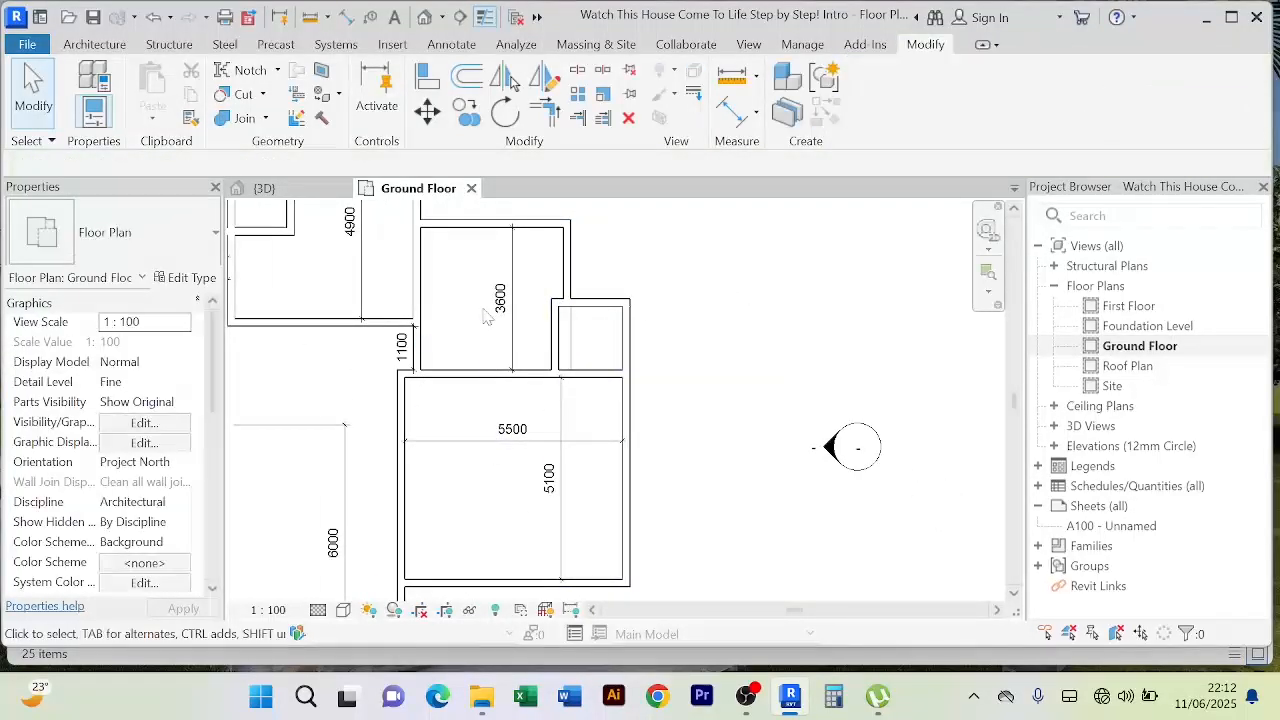
# Step: Add aligned dimensions between the inner wall faces across the small room's width and height
pyautogui.click(733, 111)
pyautogui.scroll(2, 570, 340)
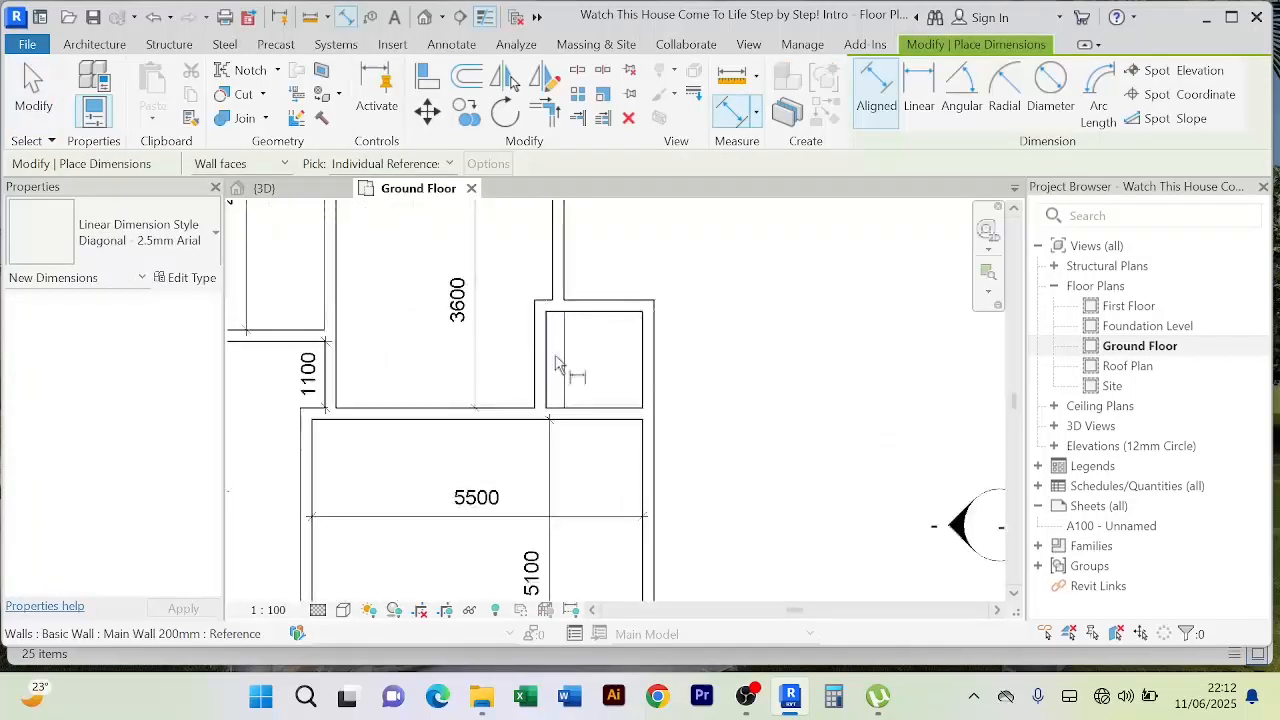
pyautogui.click(645, 375)
pyautogui.click(629, 372)
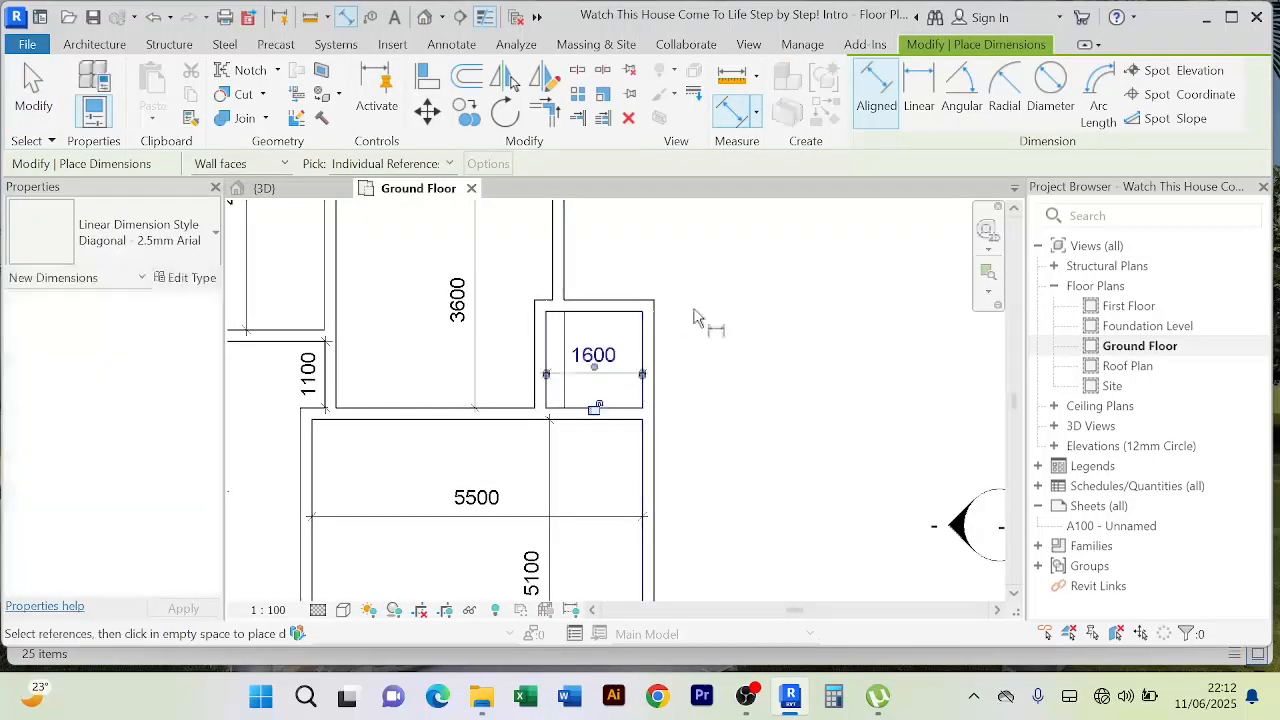
pyautogui.click(629, 318)
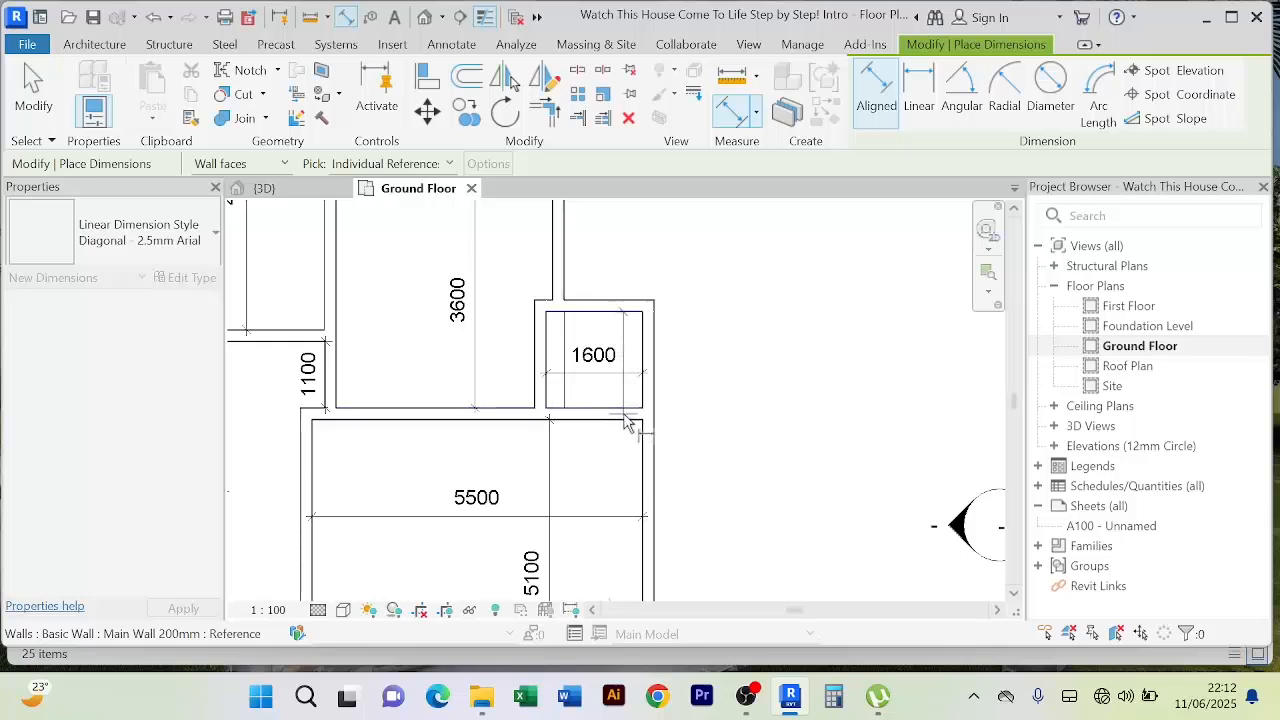
pyautogui.click(624, 398)
pyautogui.rightClick(699, 282)
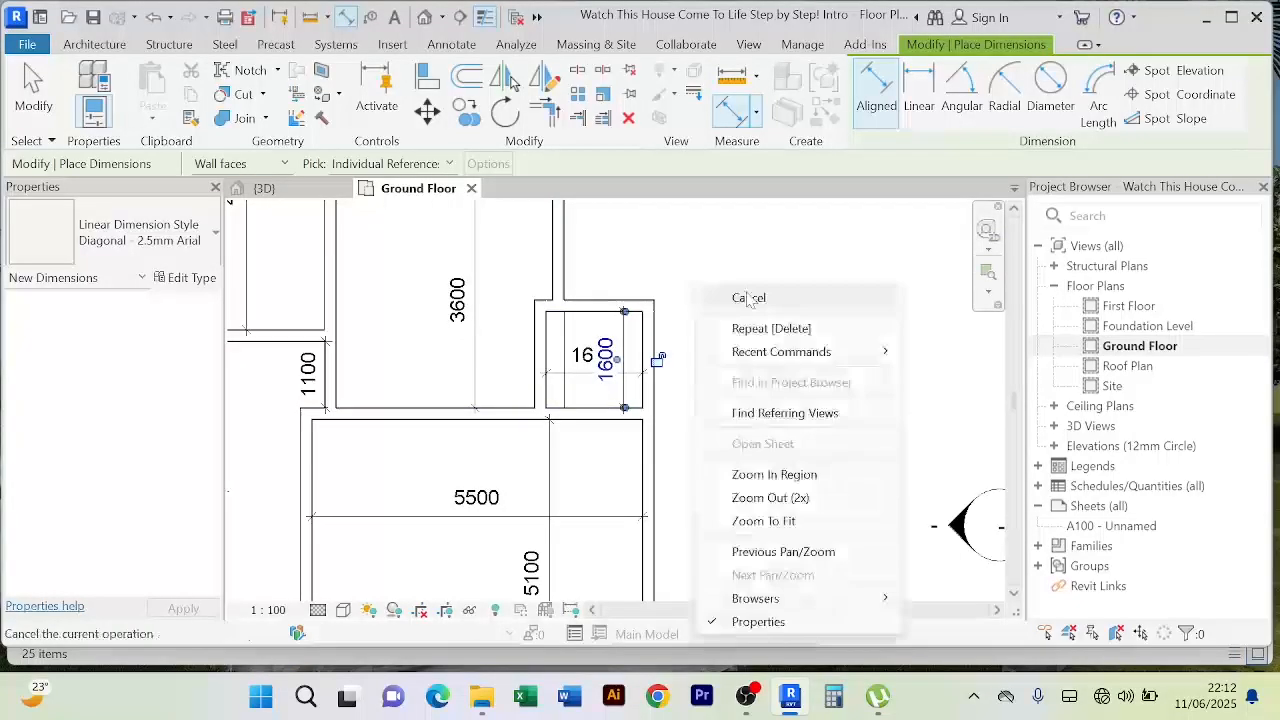
pyautogui.click(744, 294)
pyautogui.rightClick(723, 264)
pyautogui.click(746, 279)
pyautogui.scroll(-1, 735, 309)
pyautogui.moveTo(750, 322)
pyautogui.mouseDown(button='middle')
pyautogui.moveTo(750, 447)
pyautogui.moveTo(677, 327)
pyautogui.moveTo(744, 321)
pyautogui.mouseUp(button='middle')
pyautogui.scroll(1, 627, 328)
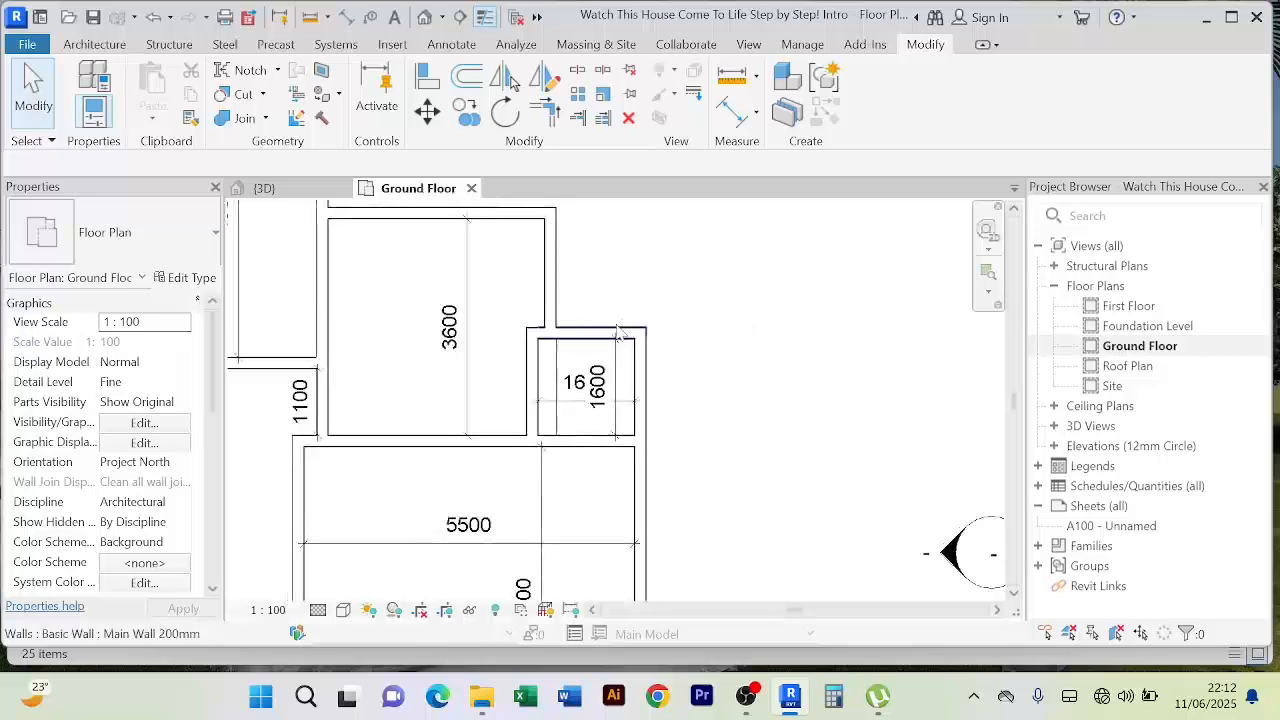
# Step: Move the small room's upper wall by setting the room's inside height to 1800 mm
pyautogui.click(605, 333)
pyautogui.scroll(2, 606, 340)
pyautogui.scroll(3, 612, 390)
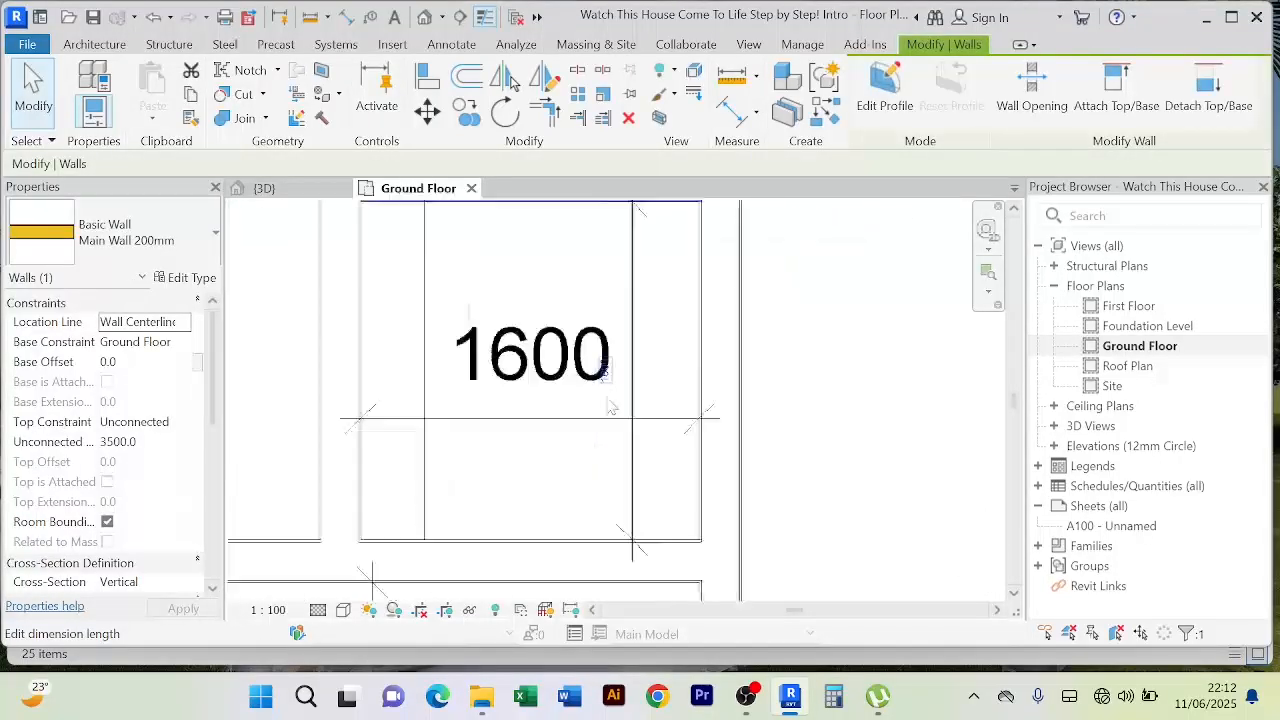
pyautogui.click(607, 370)
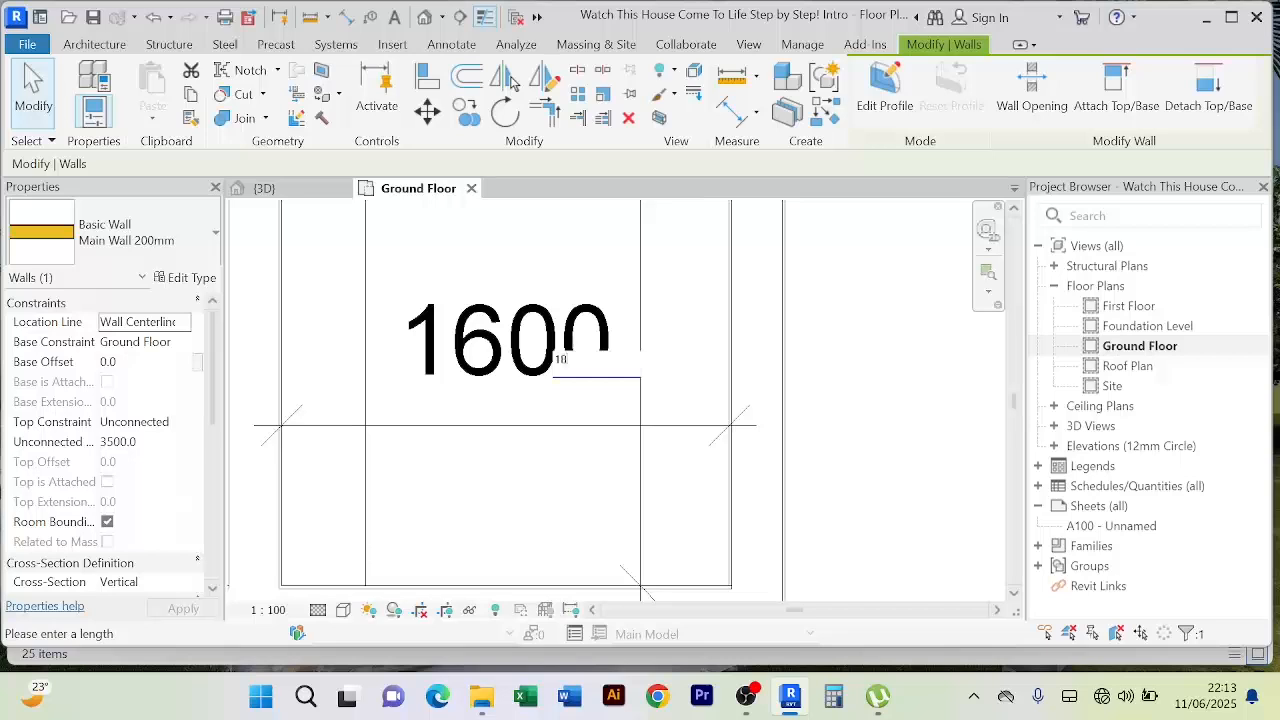
pyautogui.press('Return')
pyautogui.scroll(-3, 737, 410)
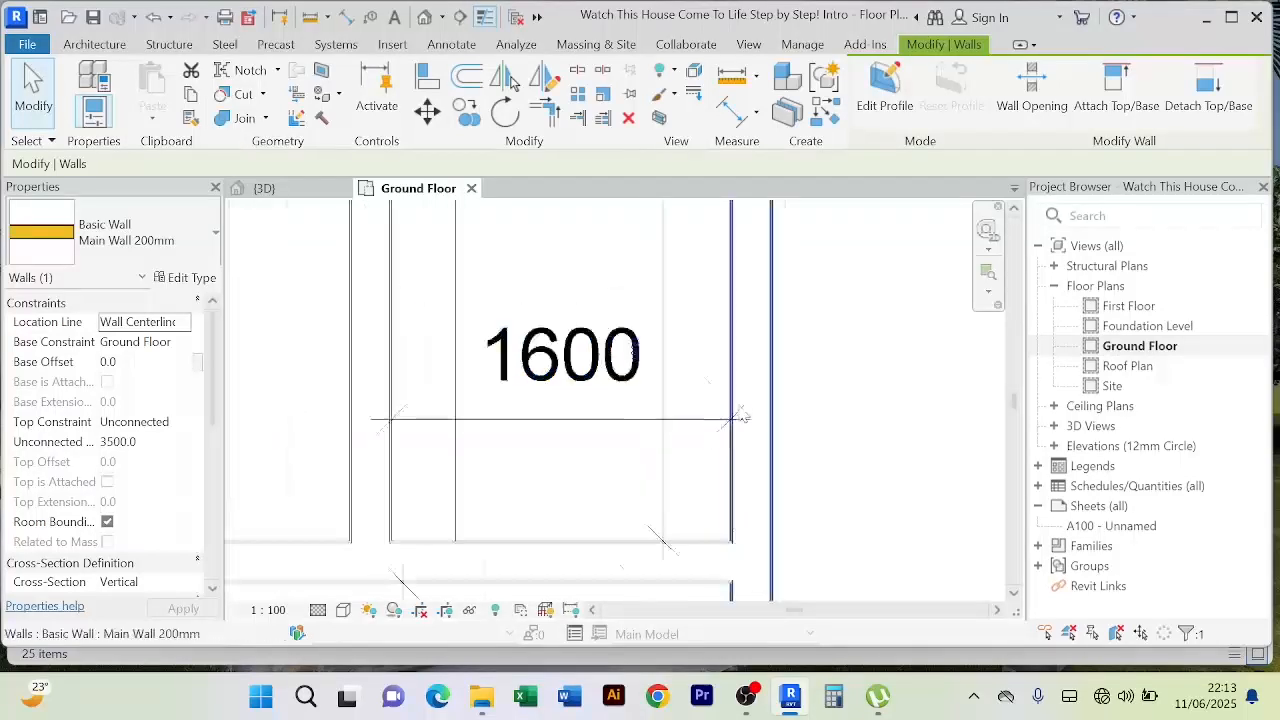
pyautogui.click(827, 417)
pyautogui.scroll(-2, 832, 413)
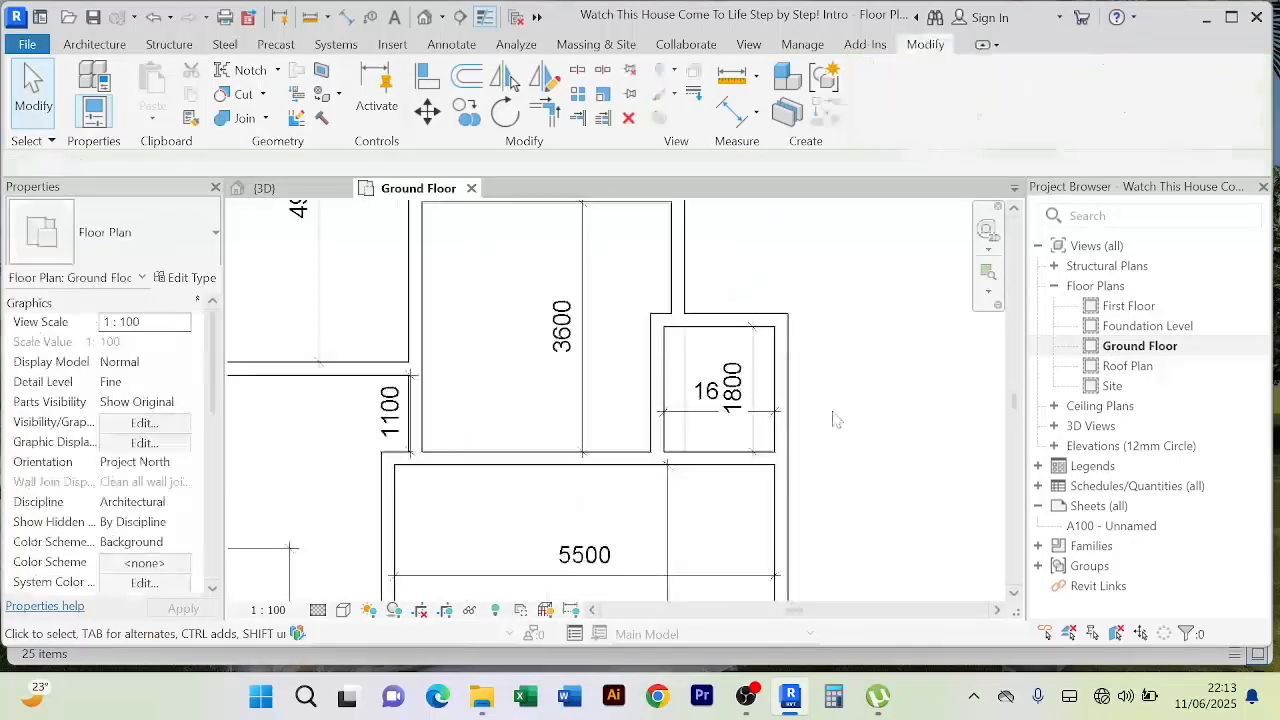
# Step: Move the small room's left-hand wall by setting the room's inside width to 1800 mm
pyautogui.click(650, 380)
pyautogui.scroll(2, 650, 380)
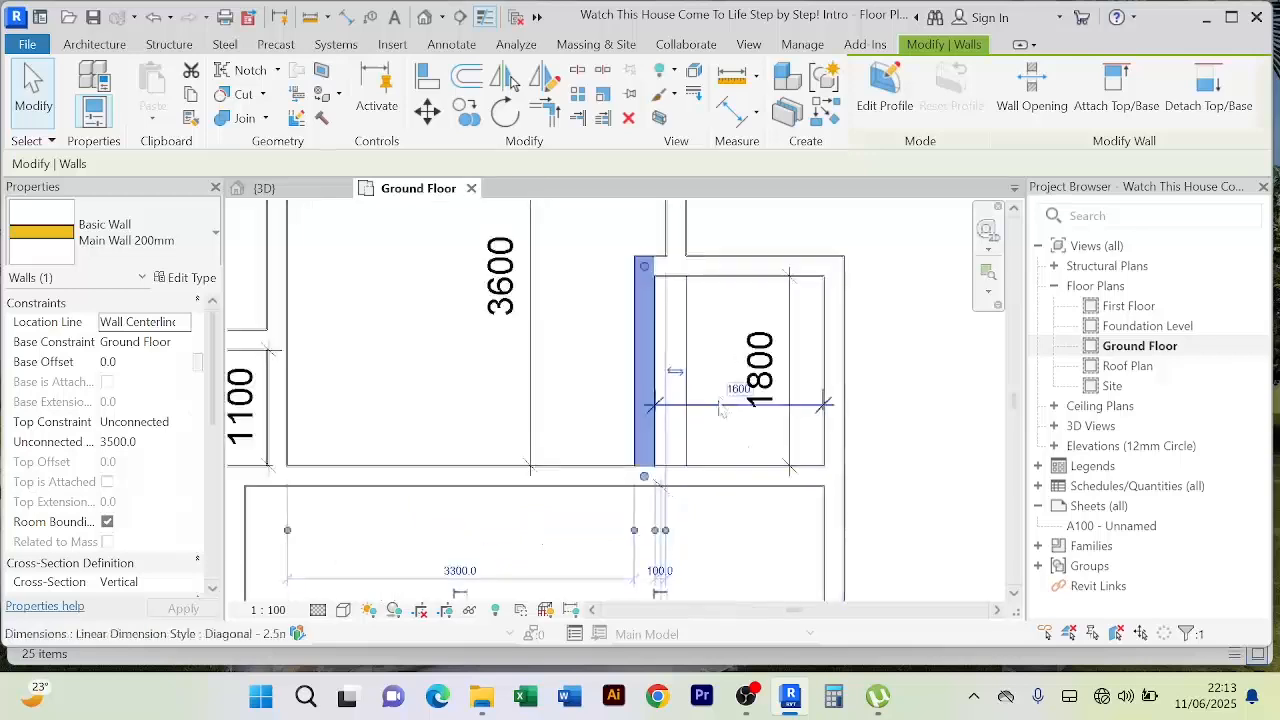
pyautogui.click(713, 376)
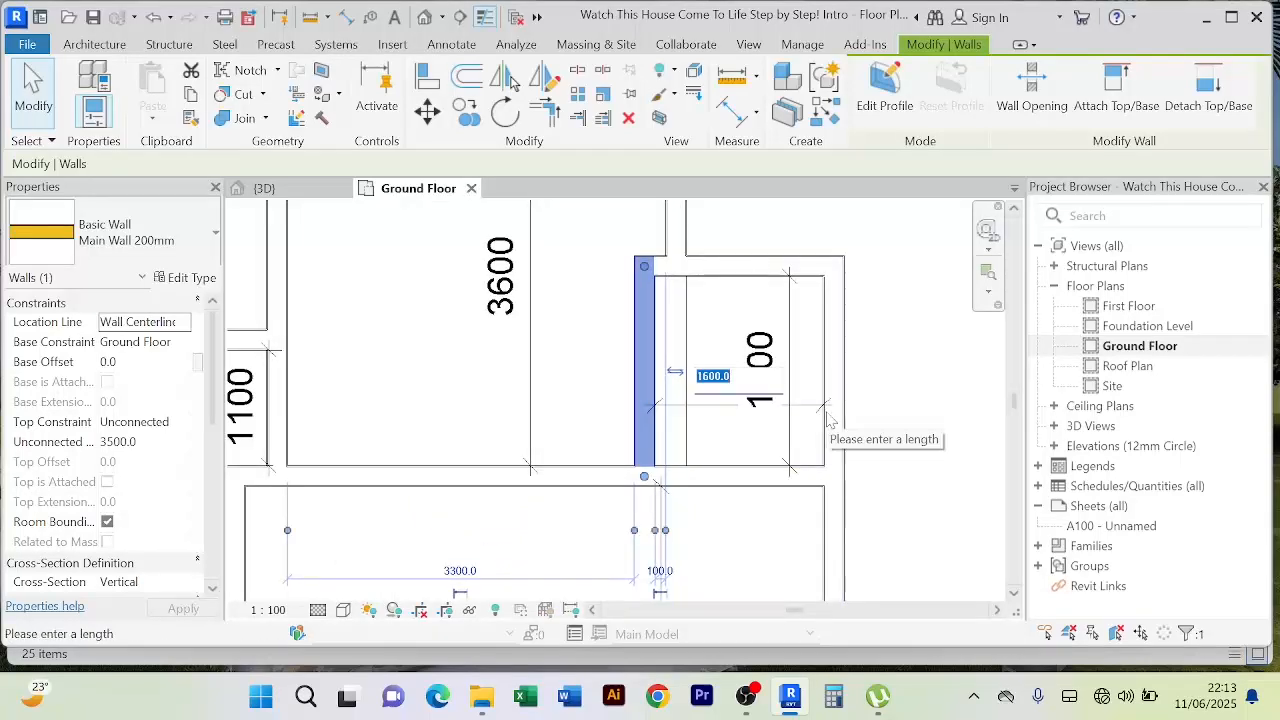
pyautogui.write('1')
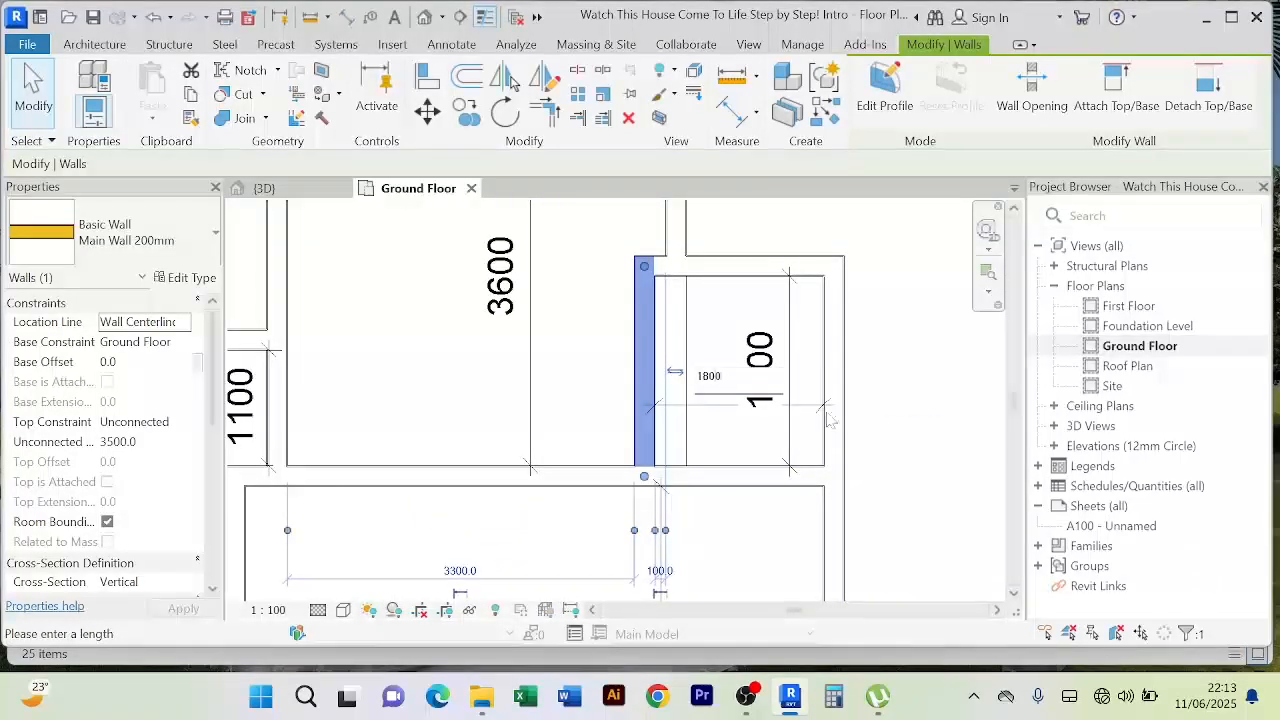
pyautogui.press('Return')
pyautogui.scroll(-3, 828, 420)
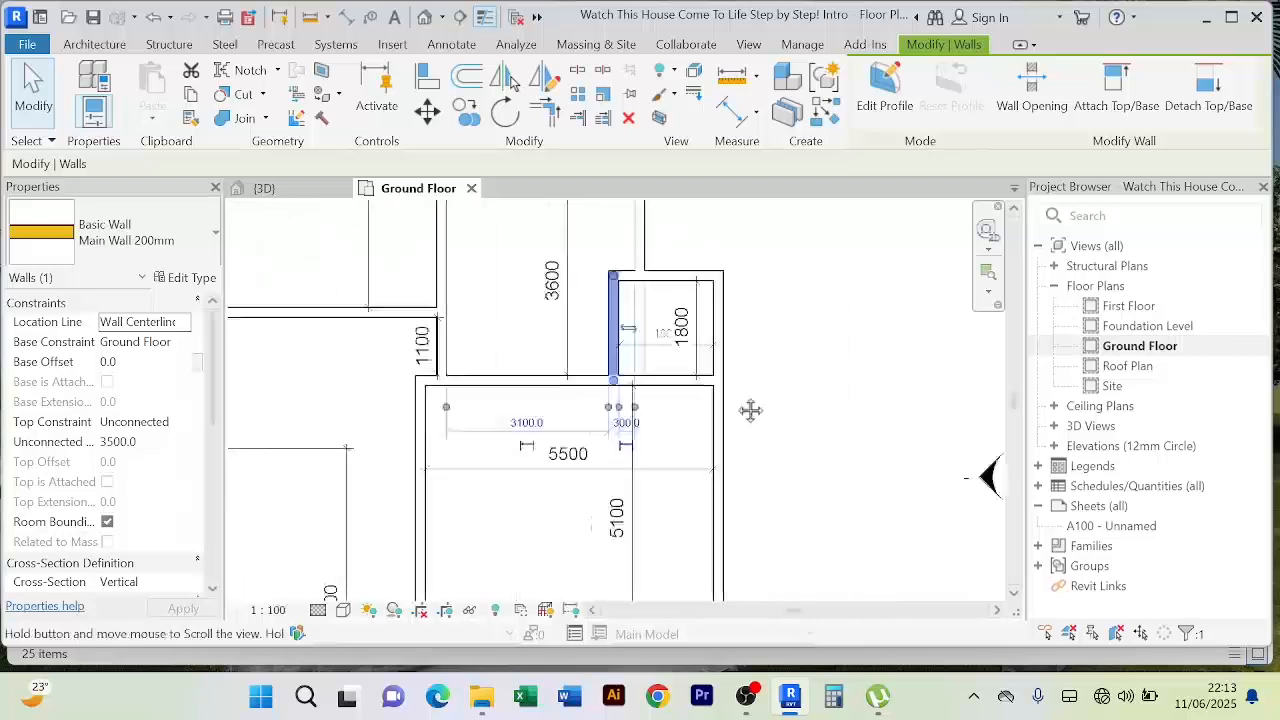
pyautogui.click(773, 422)
pyautogui.scroll(-2, 776, 418)
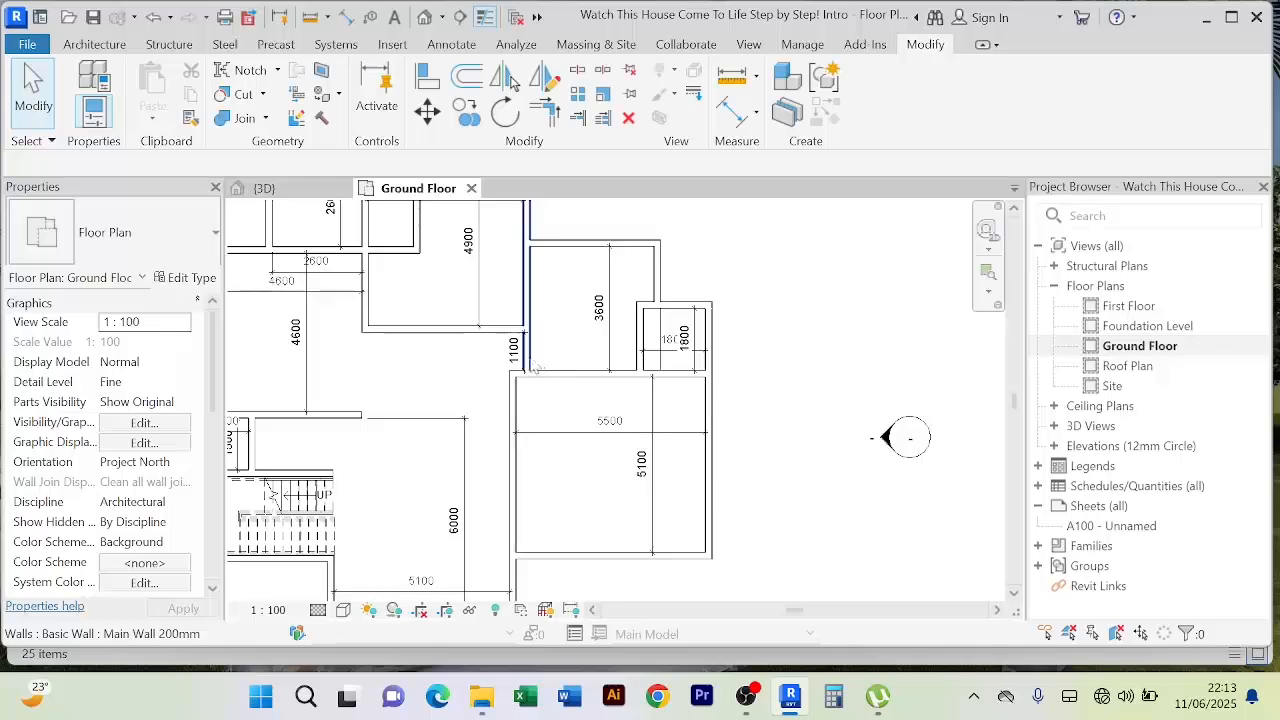
# Step: Shorten the wall beside the 1100 dimension, pulling its lower end up to the 4900 mm room's bottom wall
pyautogui.click(535, 368)
pyautogui.moveTo(527, 378); pyautogui.dragTo(524, 325)
pyautogui.click(840, 310)
pyautogui.scroll(3, 820, 374)
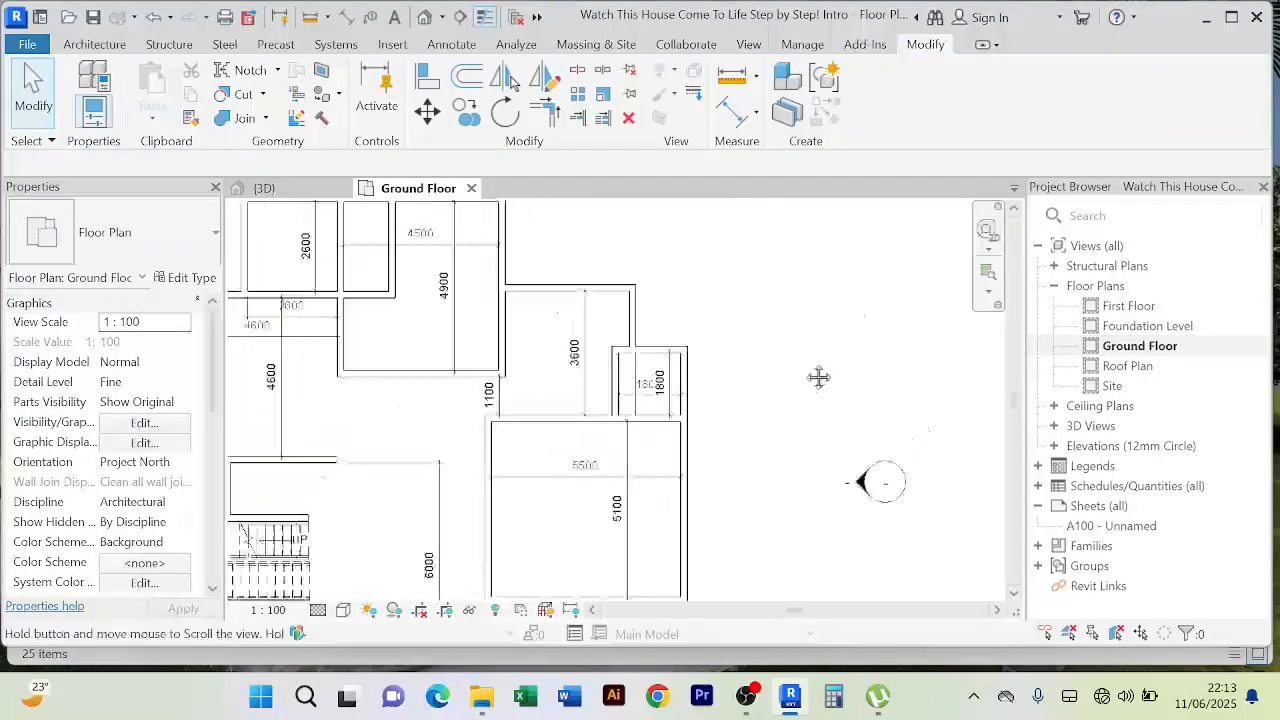
# Step: Extend the small room's upper wall leftward across the 3600 mm room to that room's left-hand wall
pyautogui.scroll(-2, 535, 348)
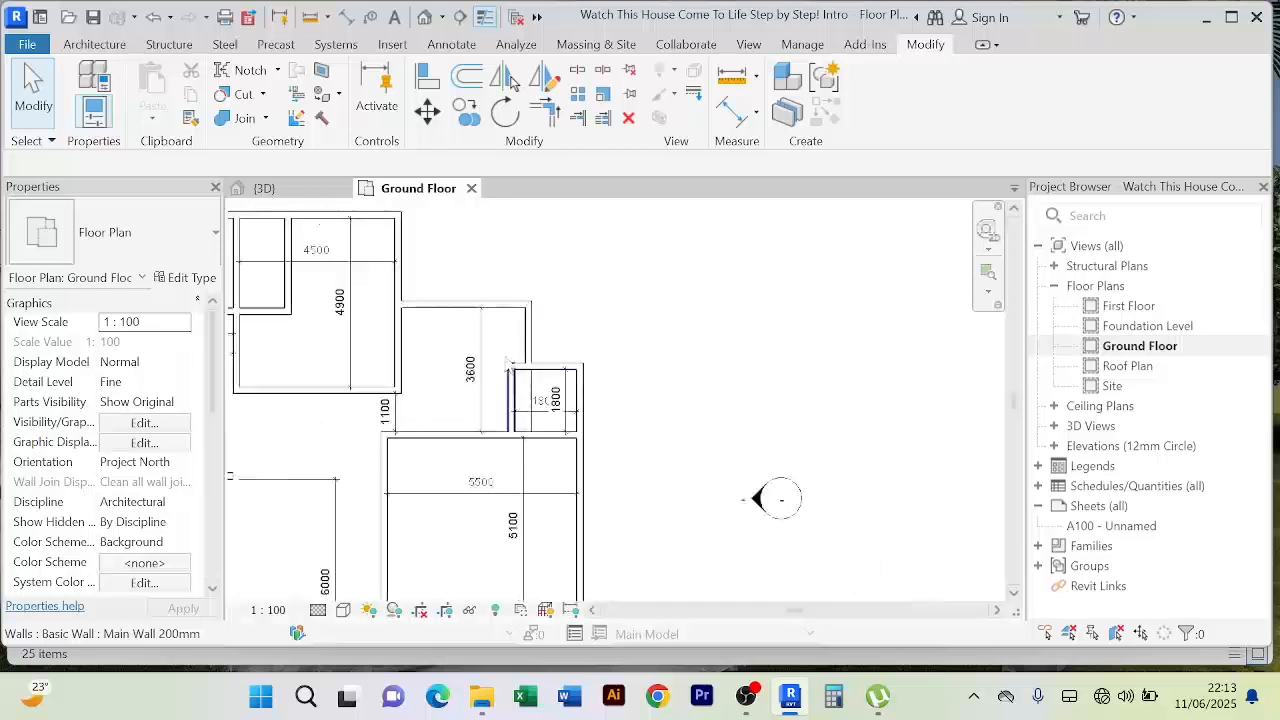
pyautogui.scroll(2, 535, 355)
pyautogui.click(527, 376)
pyautogui.scroll(2, 527, 376)
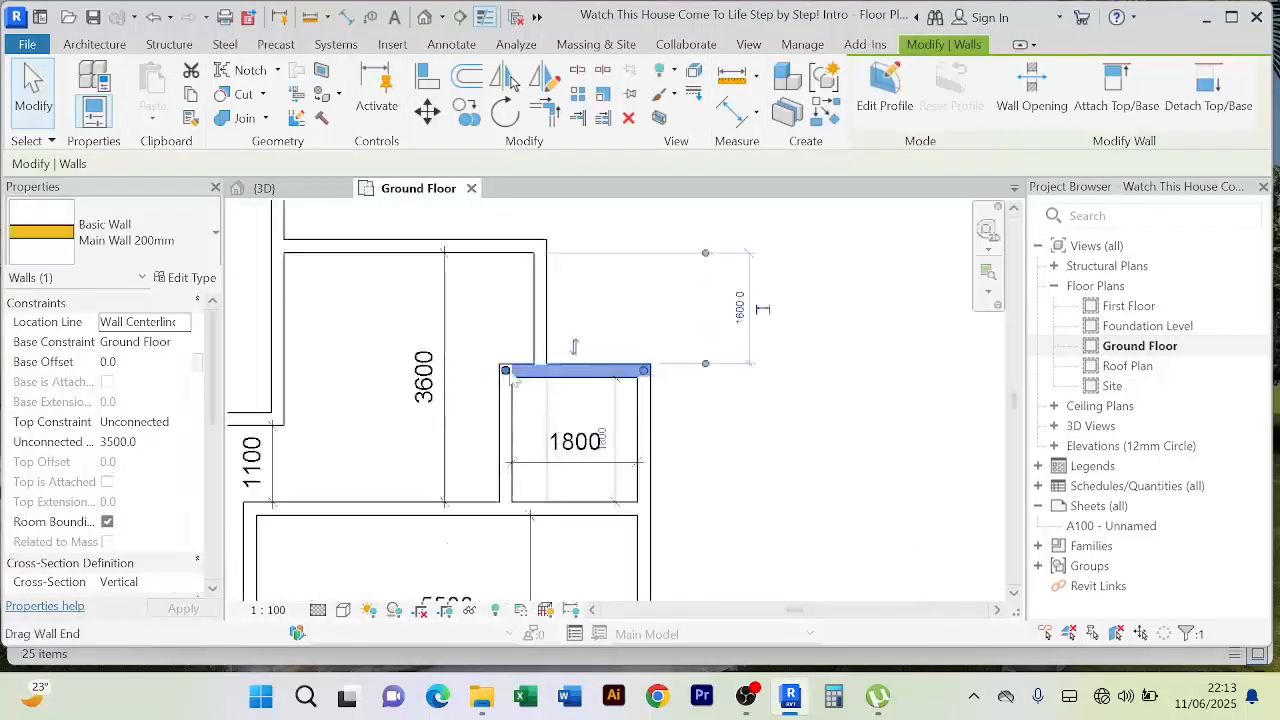
pyautogui.moveTo(505, 373); pyautogui.dragTo(277, 370)
pyautogui.click(768, 352)
pyautogui.scroll(-3, 768, 345)
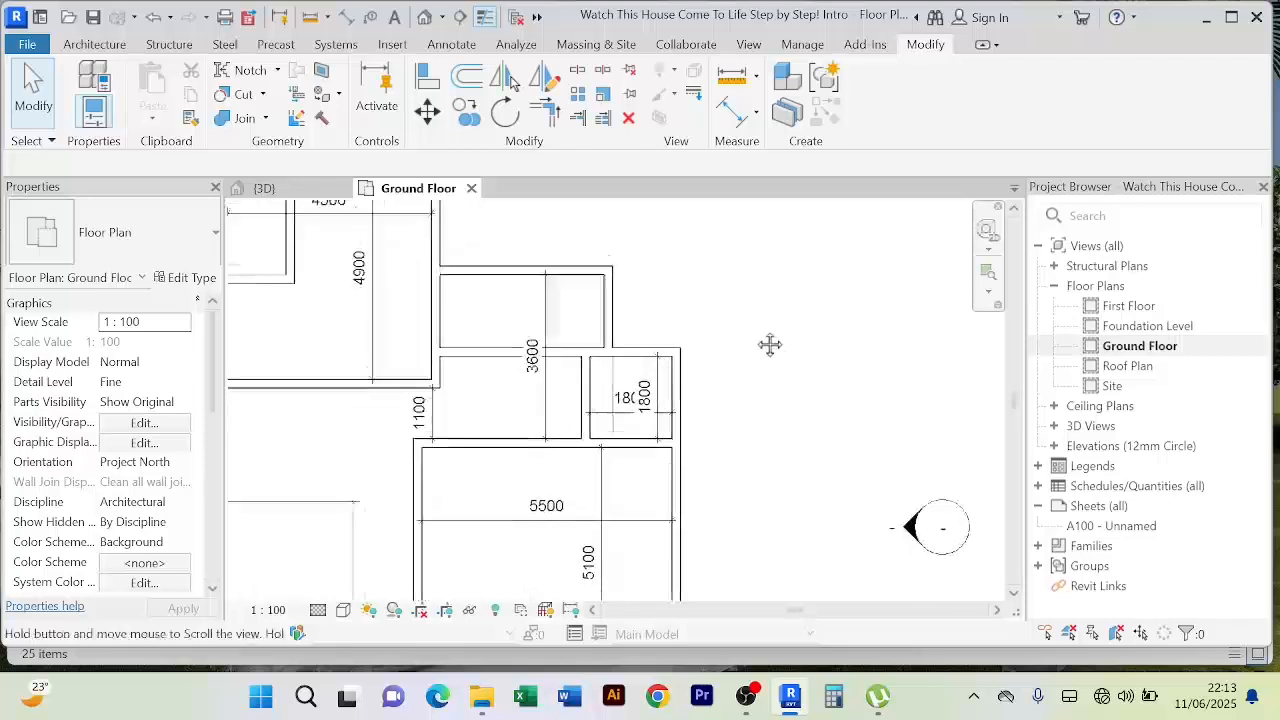
# Step: Delete the vertical 3600 dimension that crosses the new dividing wall
pyautogui.scroll(2, 628, 385)
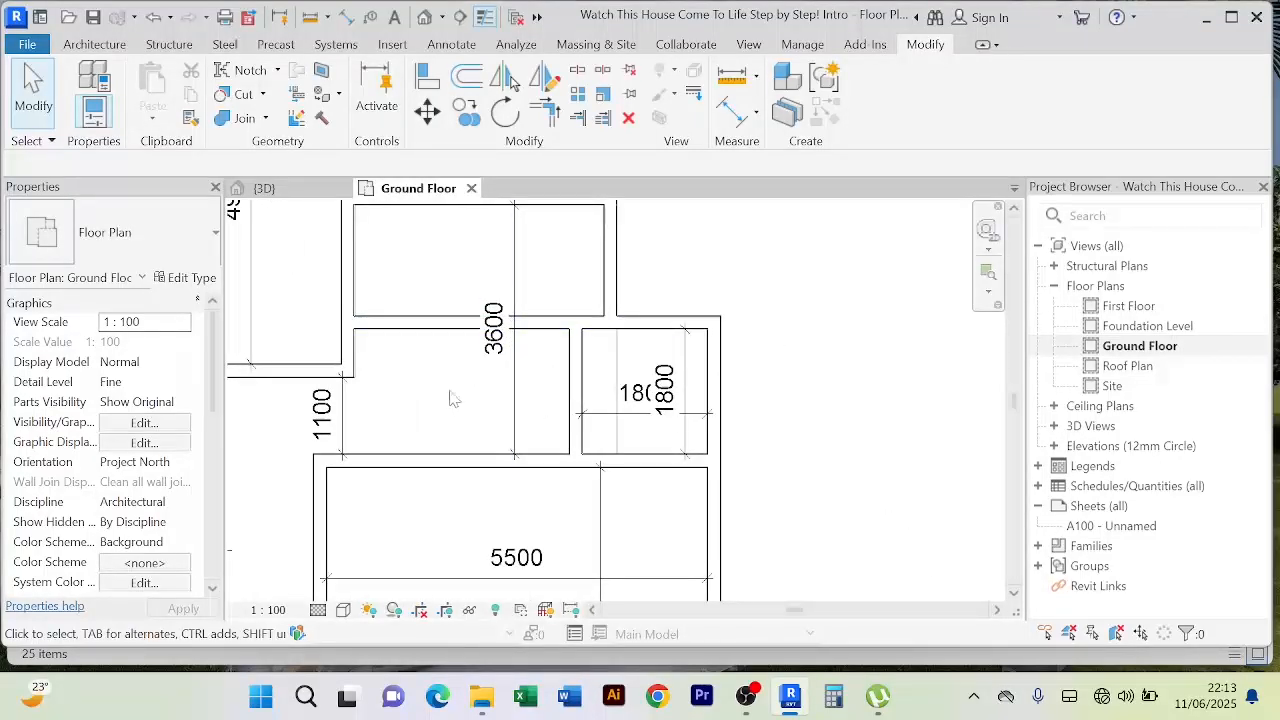
pyautogui.scroll(-2, 458, 400)
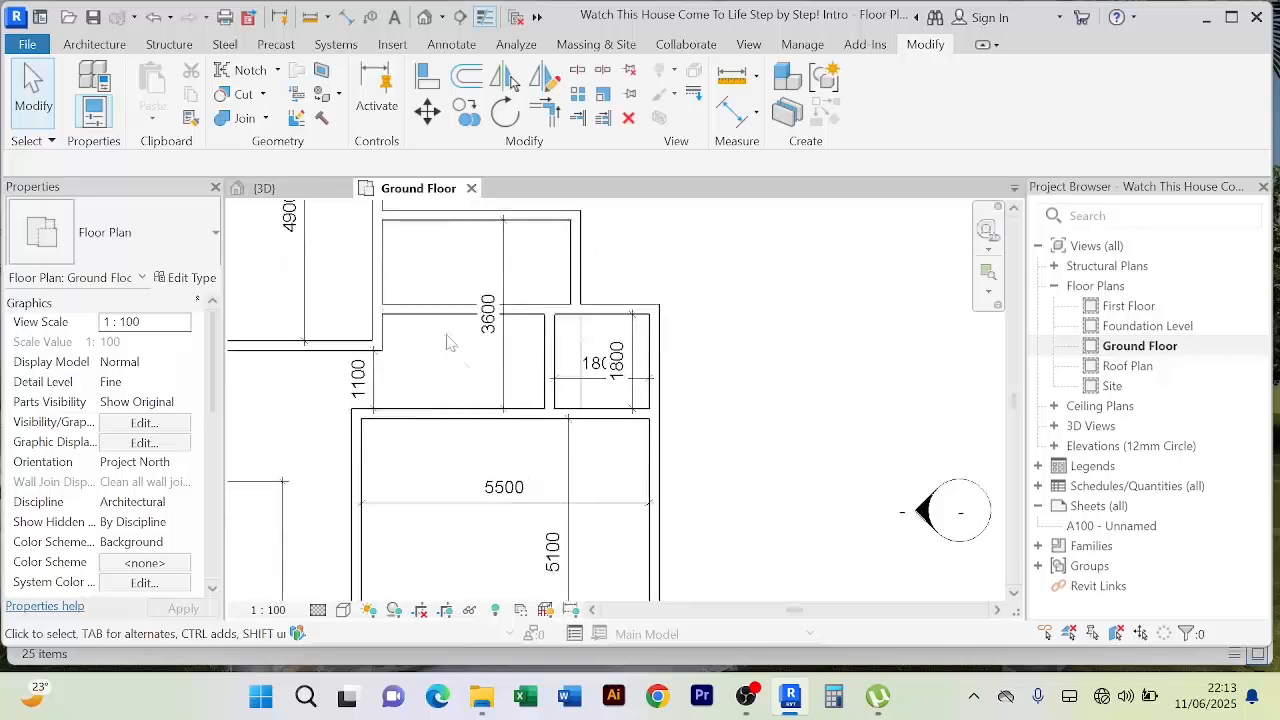
pyautogui.click(508, 257)
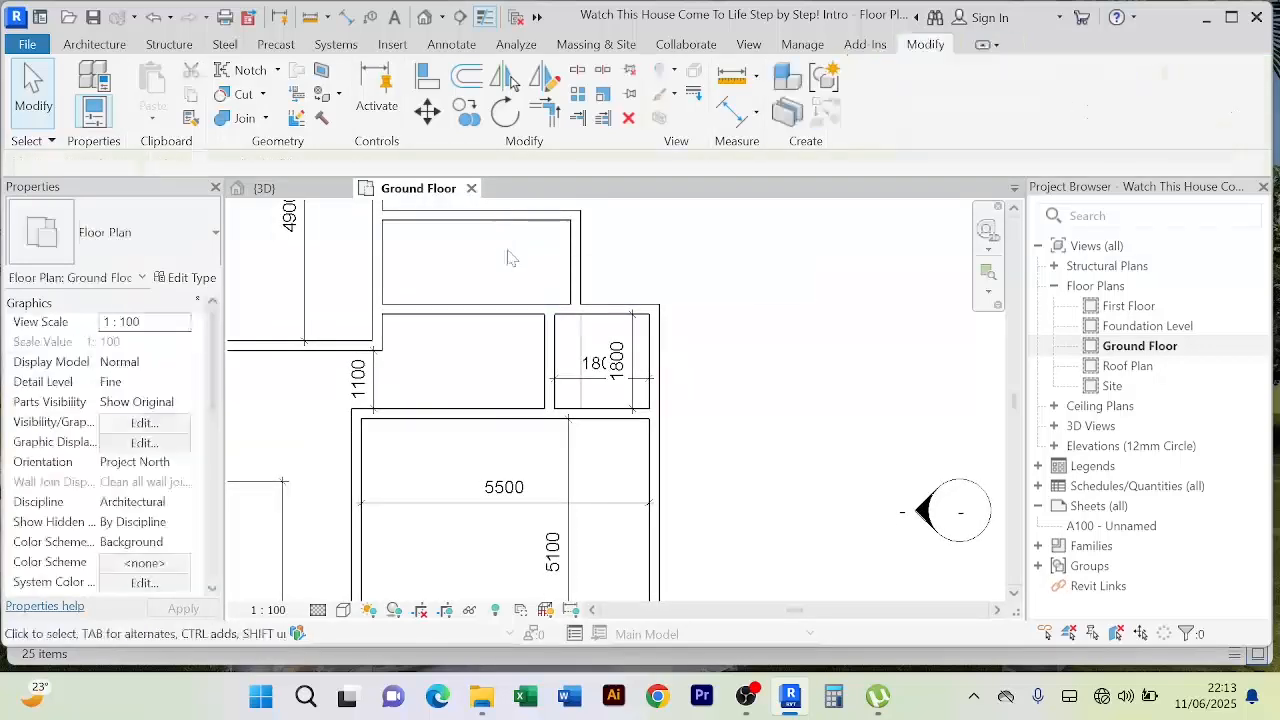
pyautogui.scroll(3, 580, 365)
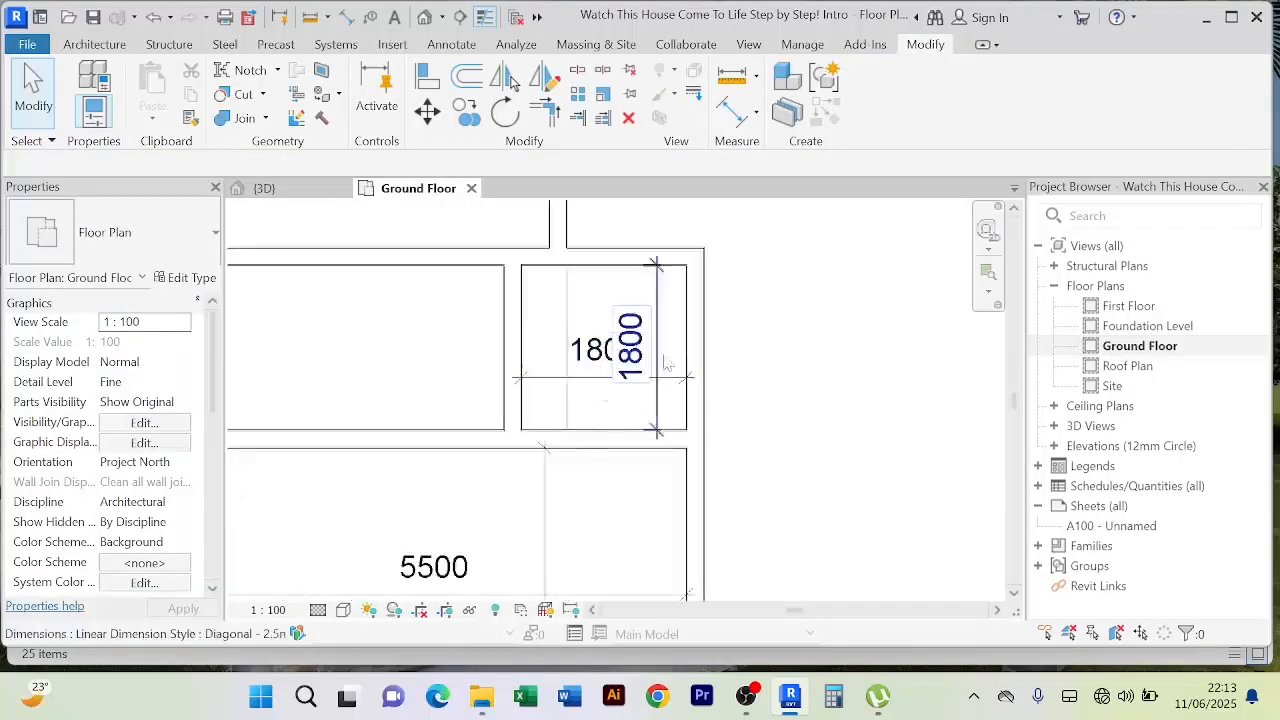
pyautogui.scroll(-3, 535, 310)
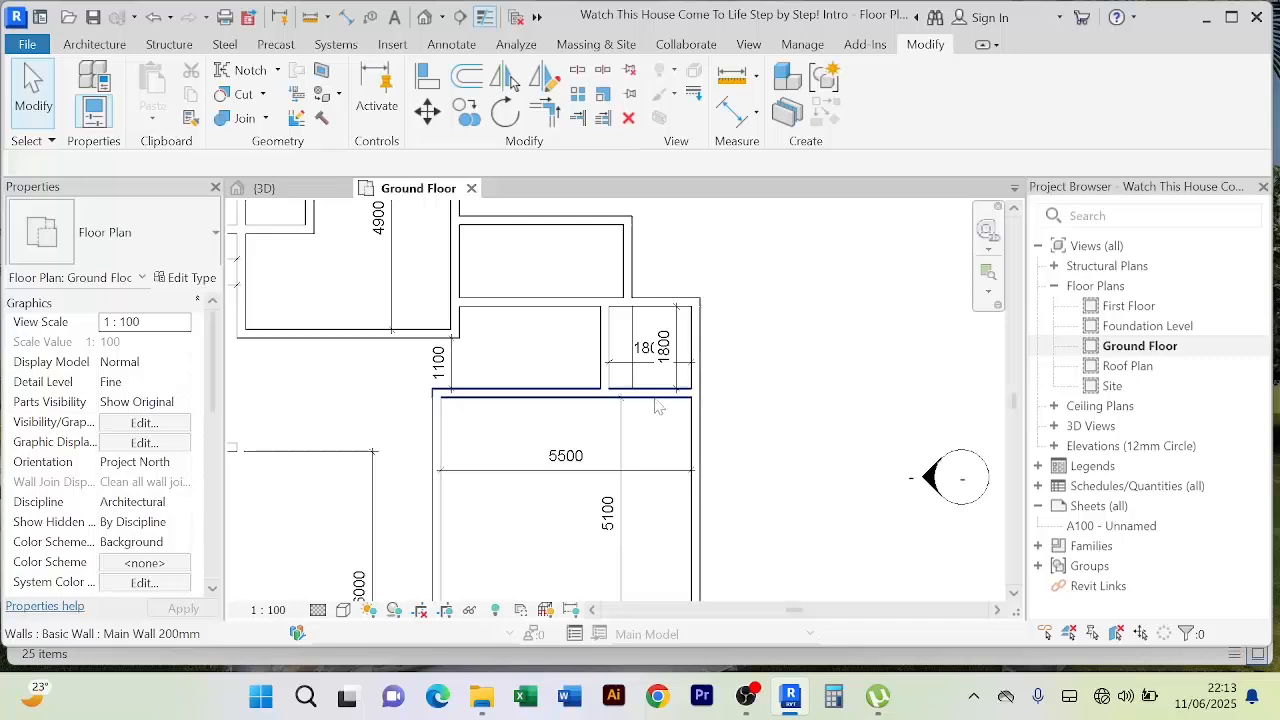
# Step: Trim the 5500 mm room's upper wall back to the small room's left-hand wall, removing the stretch below the small room
pyautogui.click(545, 110)
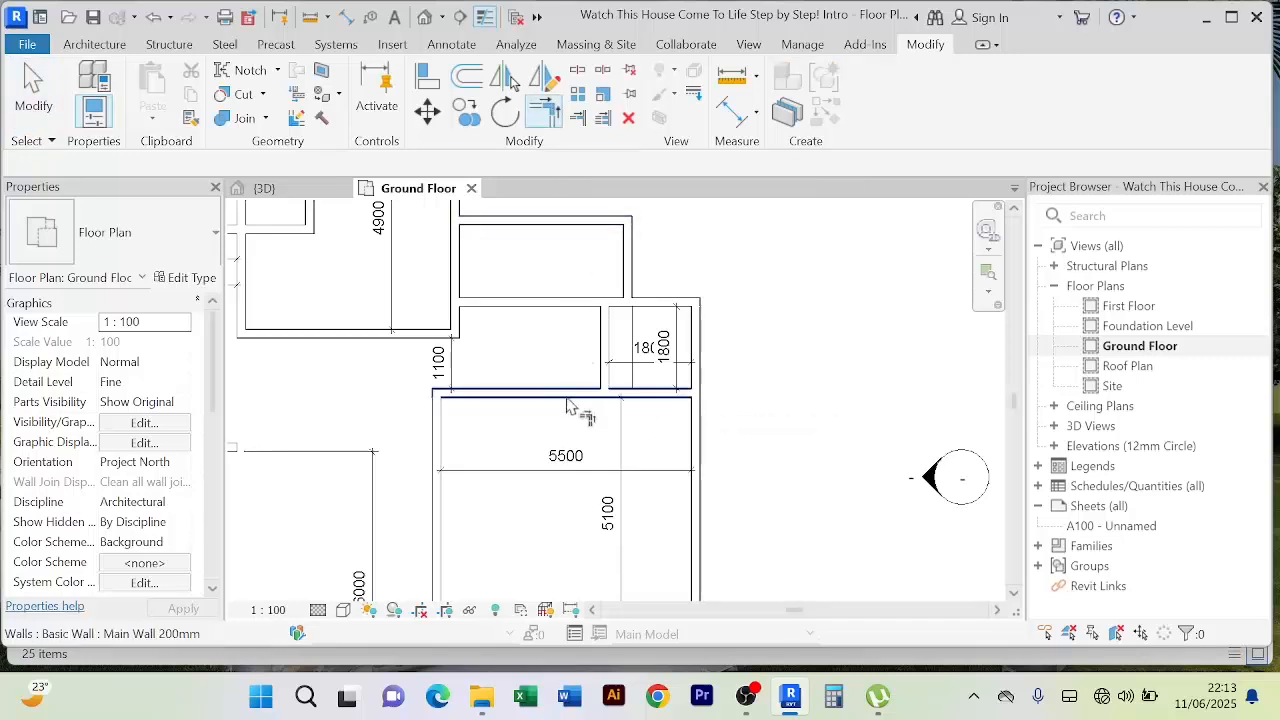
pyautogui.rightClick(818, 294)
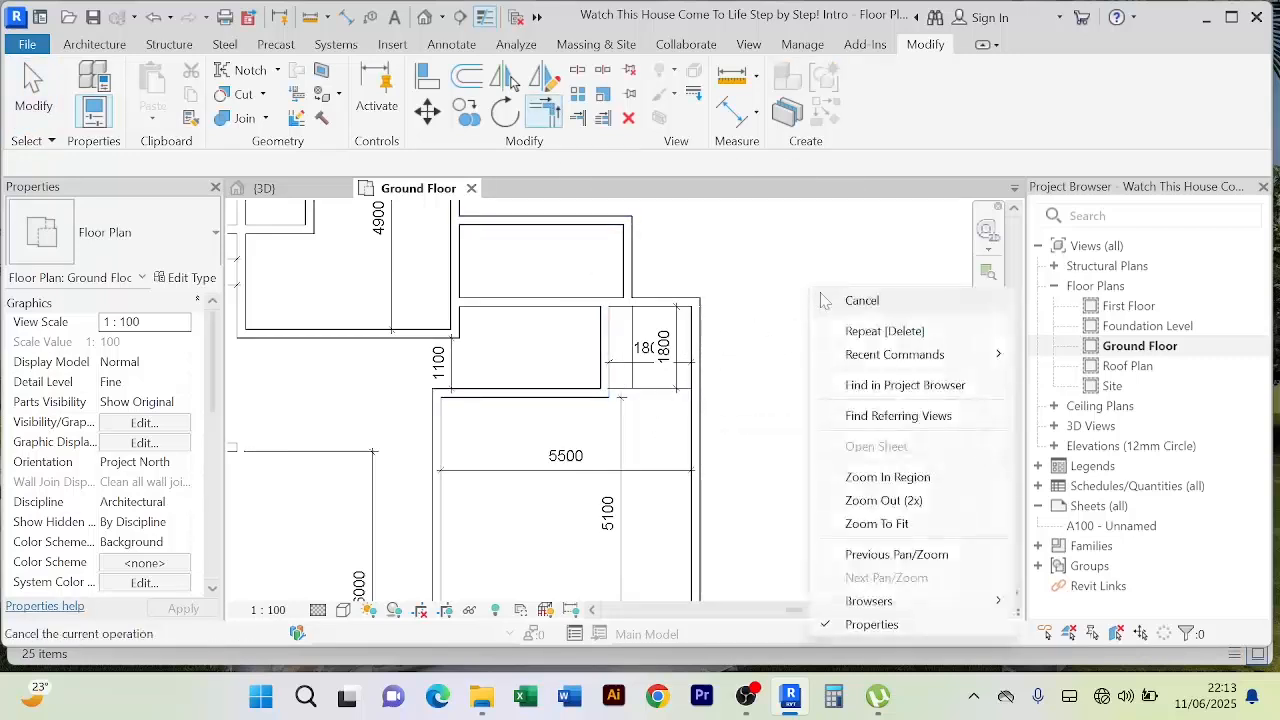
pyautogui.click(822, 301)
pyautogui.rightClick(794, 266)
pyautogui.click(804, 273)
# Step: Move the small room's upper wall downward by setting the room's vertical inside dimension to 1300 mm
pyautogui.click(577, 303)
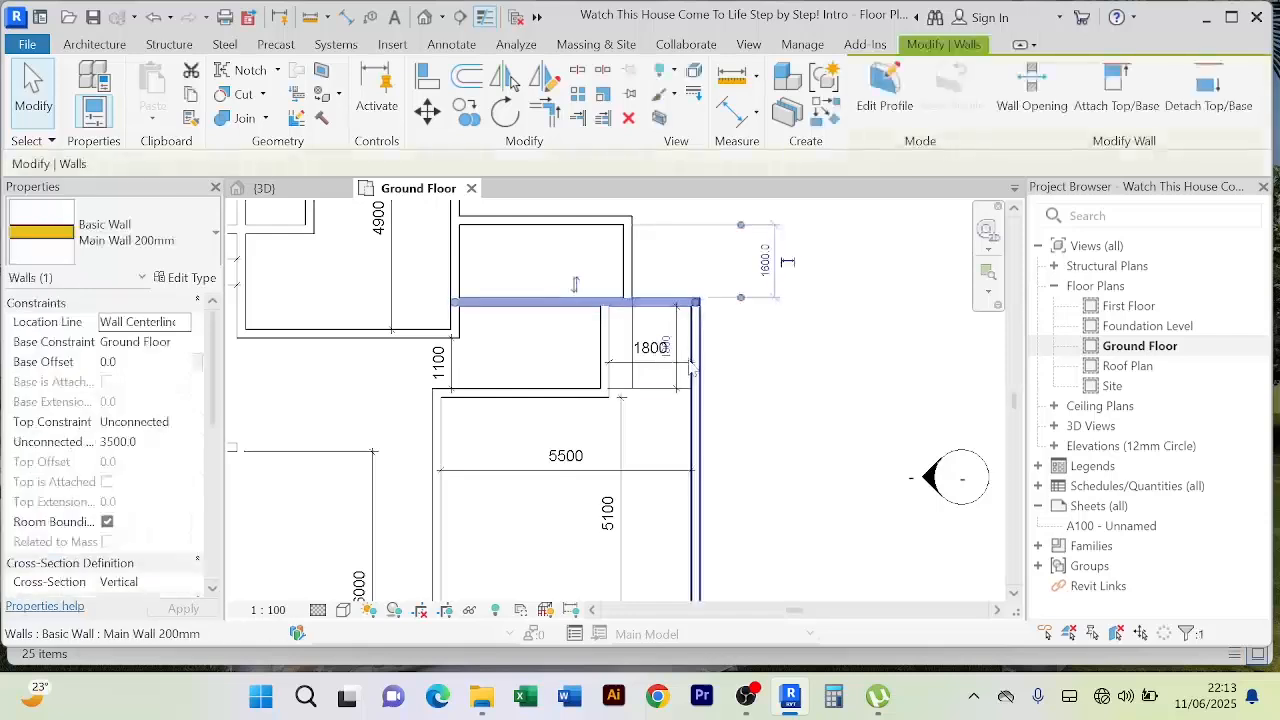
pyautogui.click(650, 346)
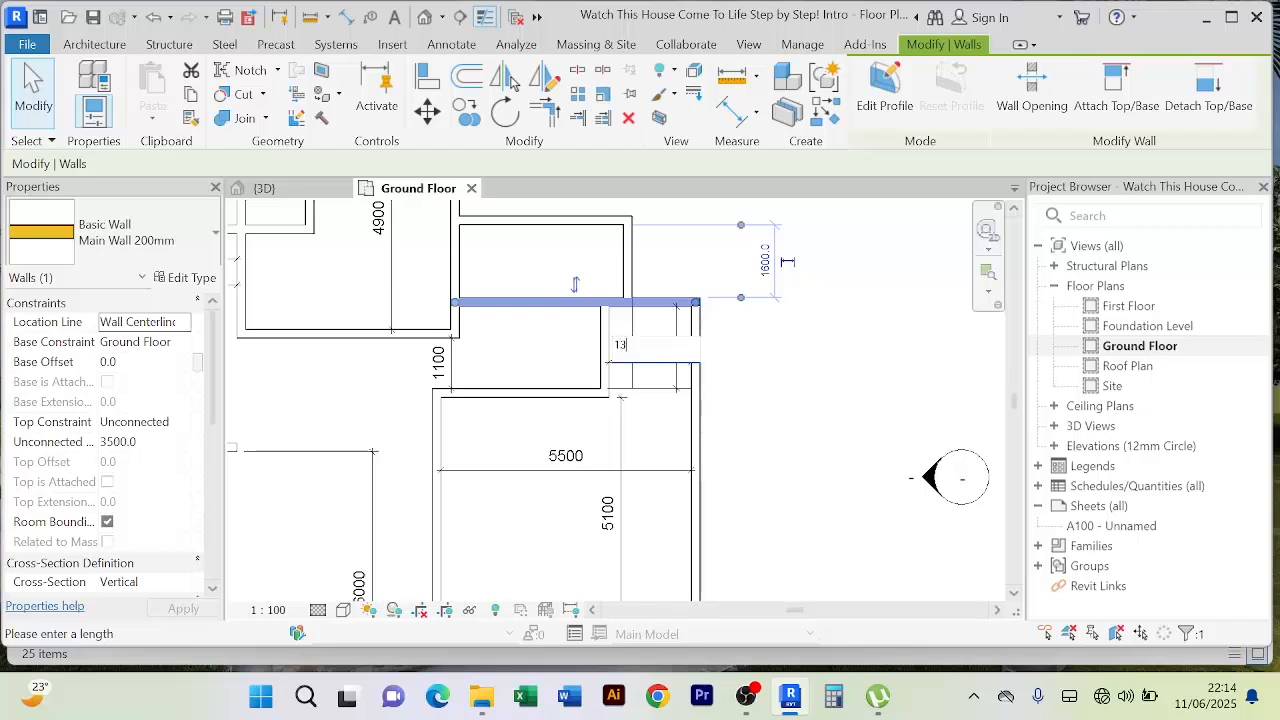
pyautogui.write('2100')
pyautogui.press('Return')
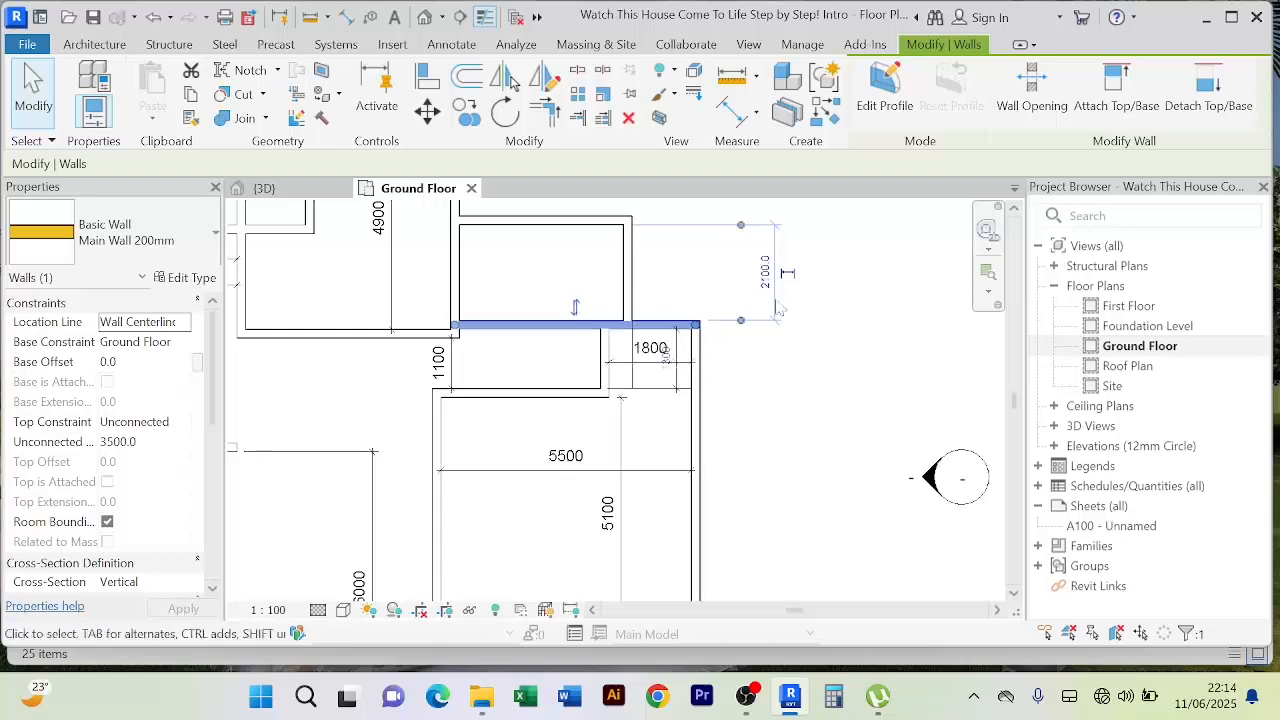
pyautogui.click(852, 426)
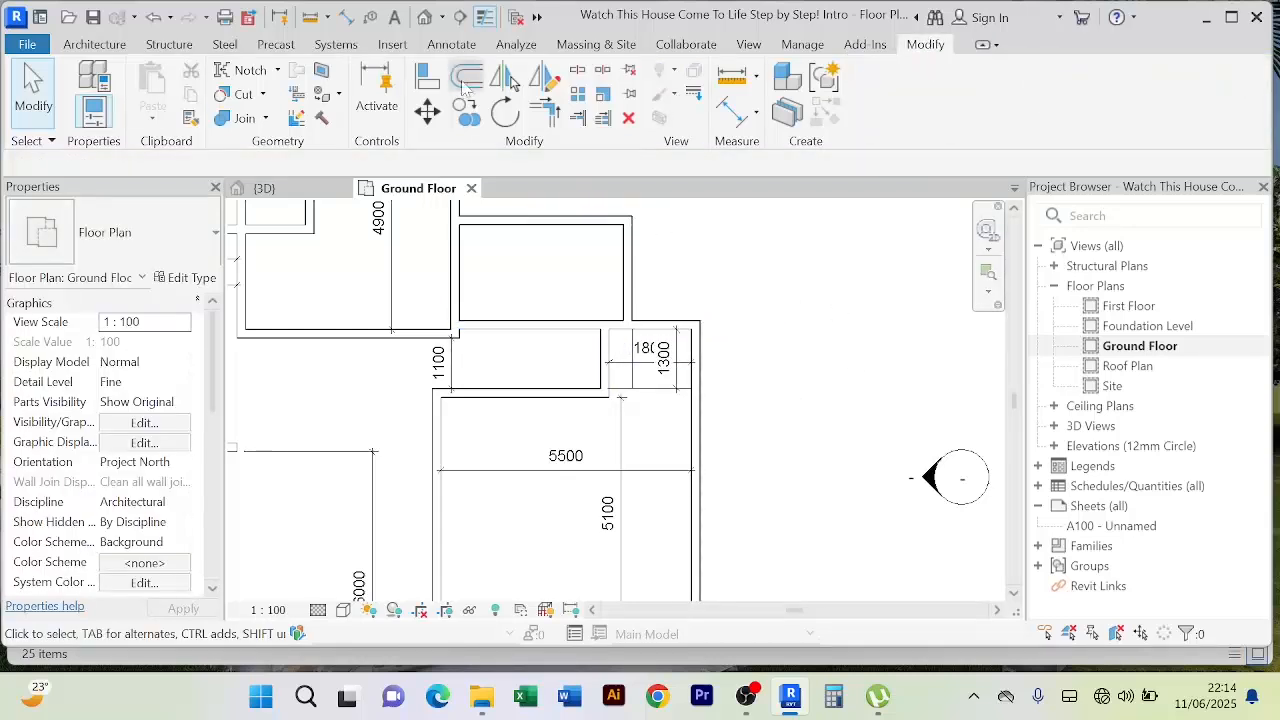
# Step: Offset a copy of the small room's upper wall downward into the 5500 mm room, leaving 1800 mm clear between the two walls
pyautogui.click(465, 80)
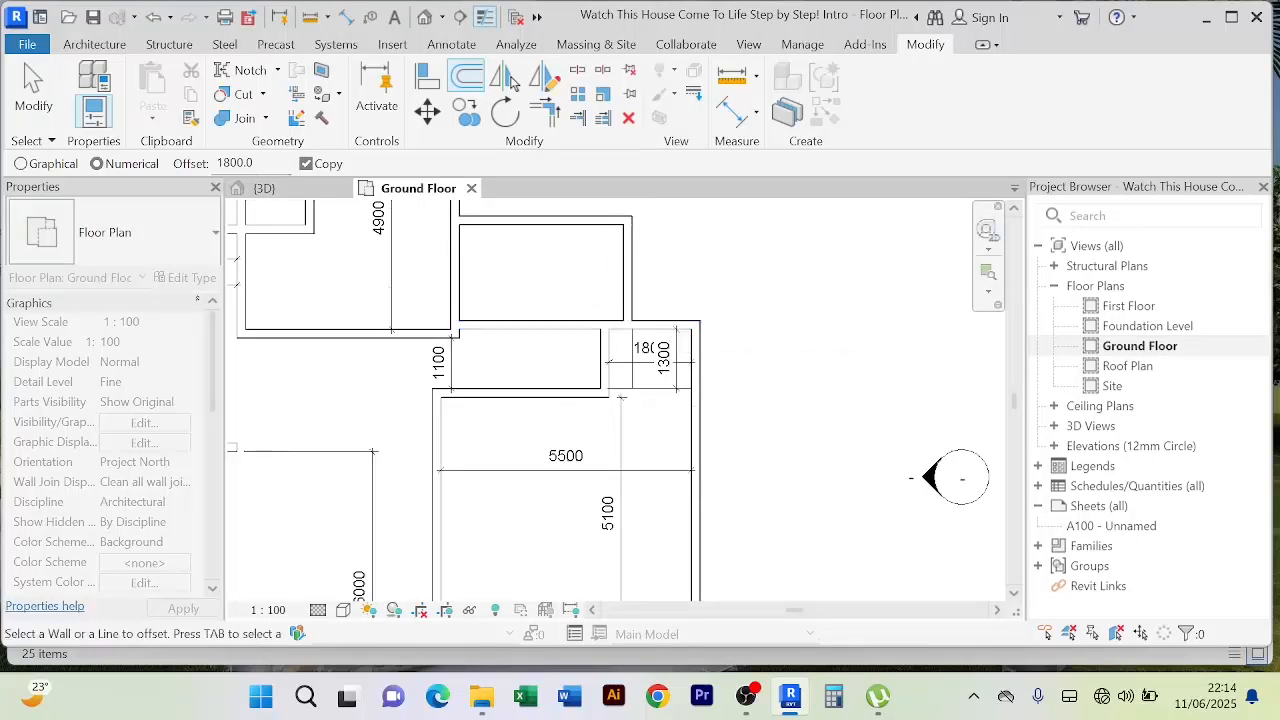
pyautogui.click(238, 163)
pyautogui.click(651, 335)
pyautogui.rightClick(700, 286)
pyautogui.click(732, 300)
pyautogui.rightClick(741, 284)
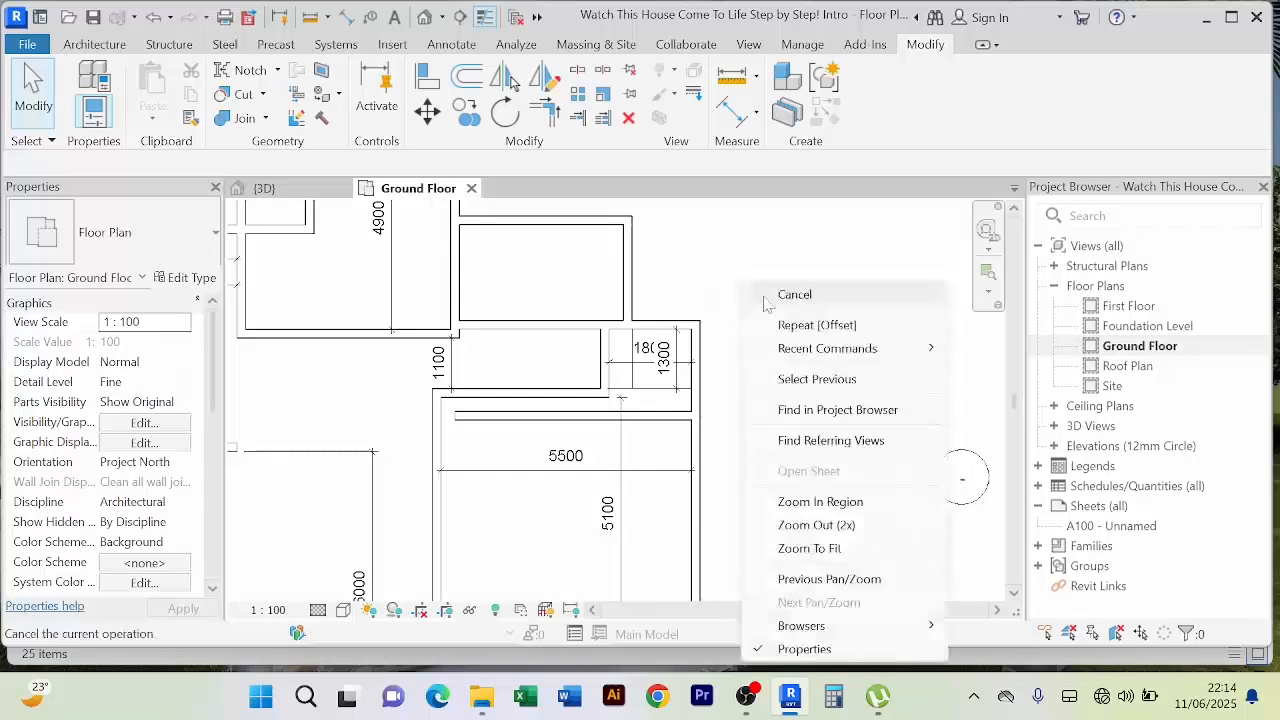
pyautogui.click(795, 295)
# Step: Replace the small room's vertical dimension with an aligned one from its upper wall to the new lower wall
pyautogui.scroll(3, 683, 388)
pyautogui.click(679, 396)
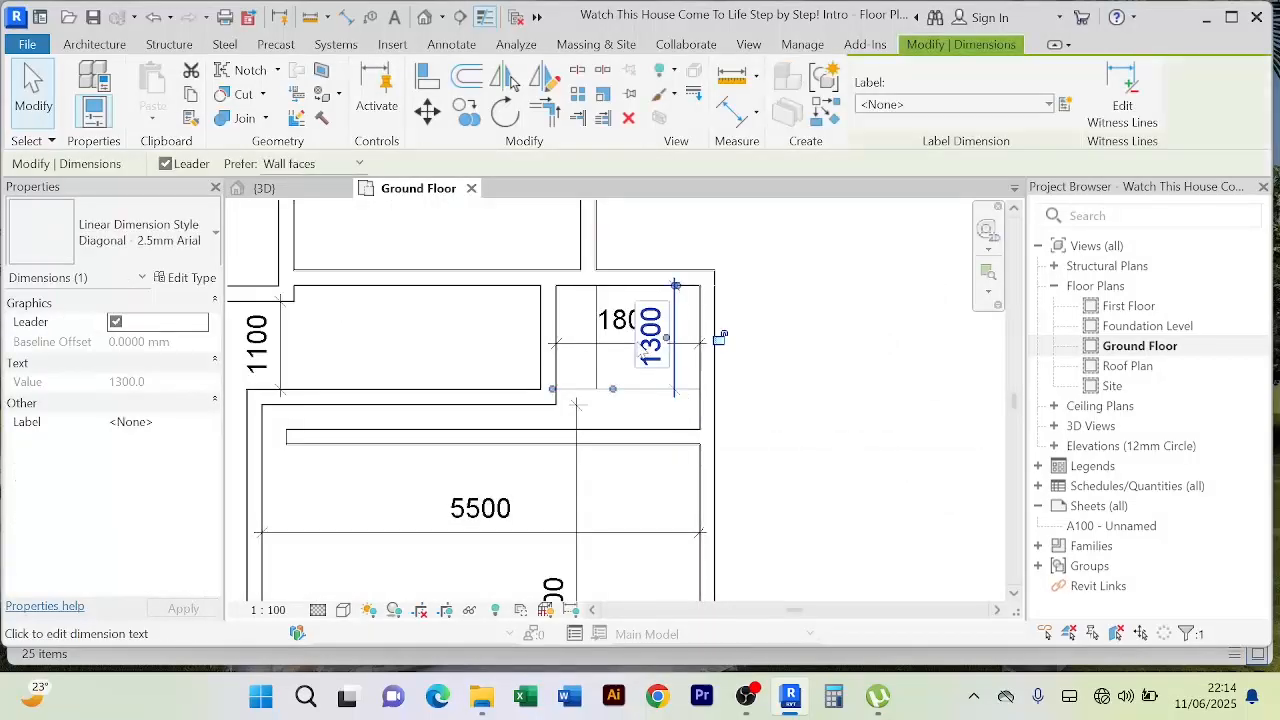
pyautogui.press('Delete')
pyautogui.click(733, 110)
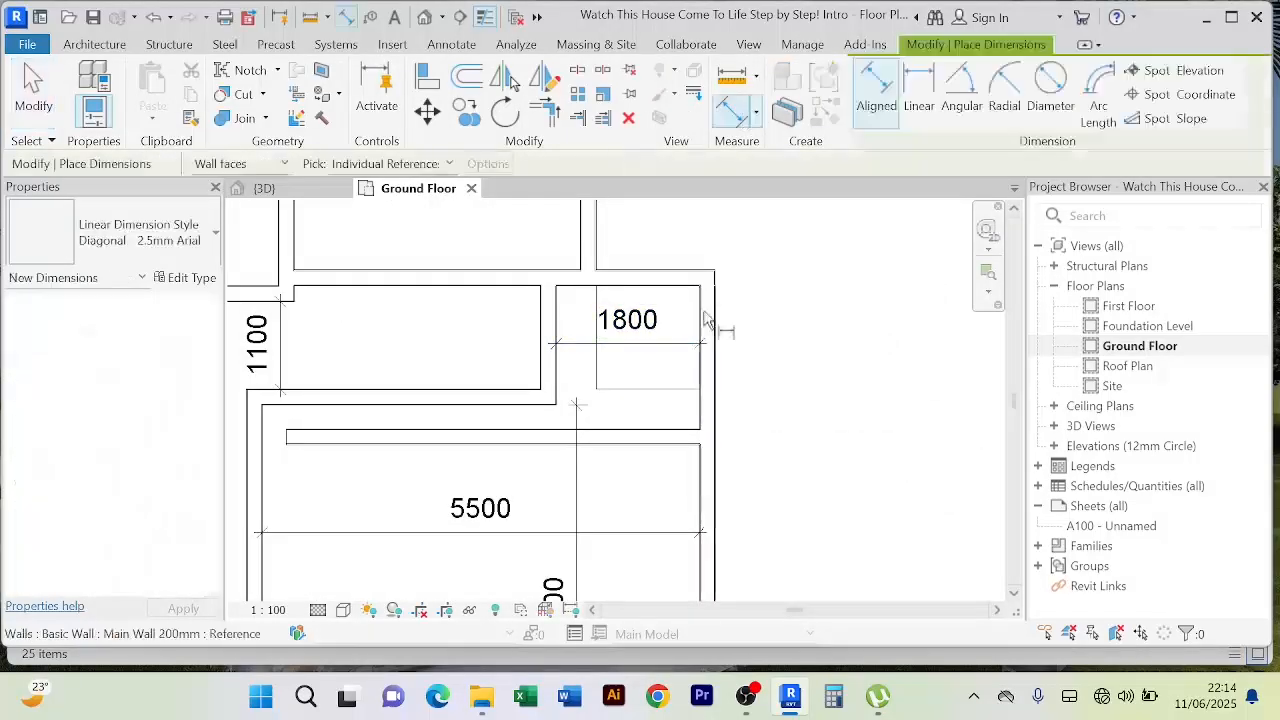
pyautogui.click(686, 290)
pyautogui.click(668, 437)
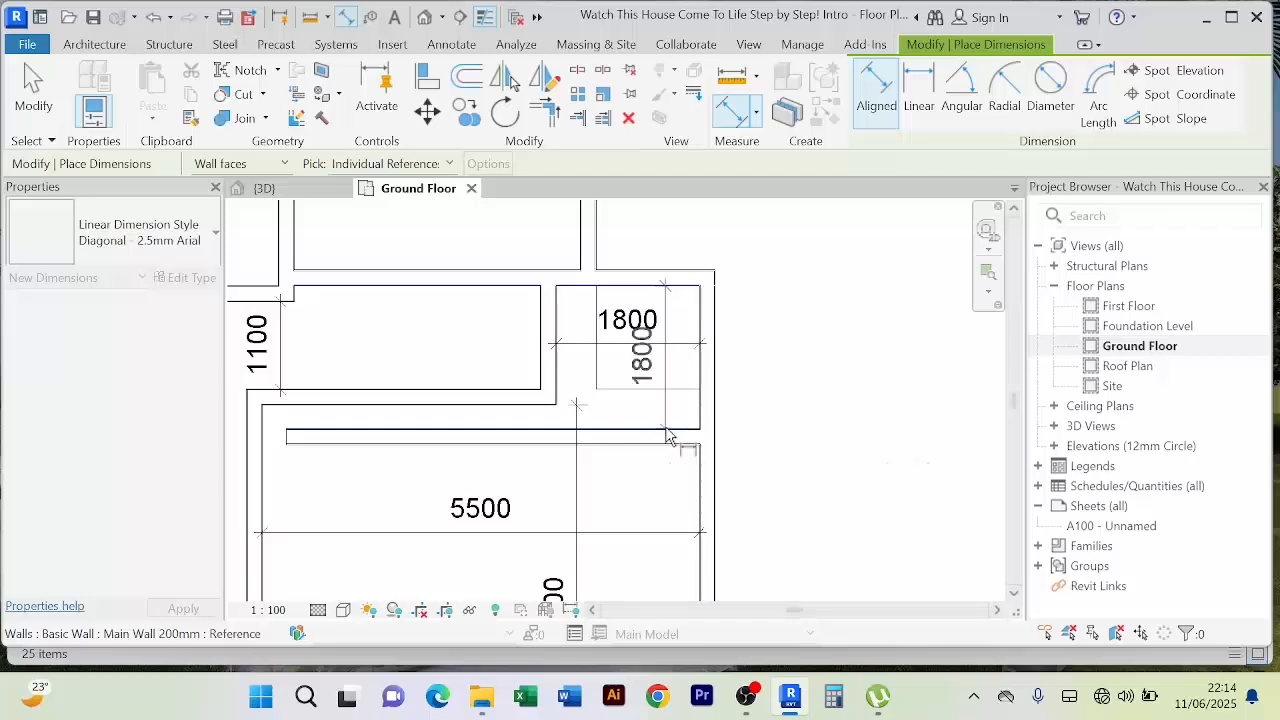
pyautogui.rightClick(745, 300)
pyautogui.rightClick(764, 289)
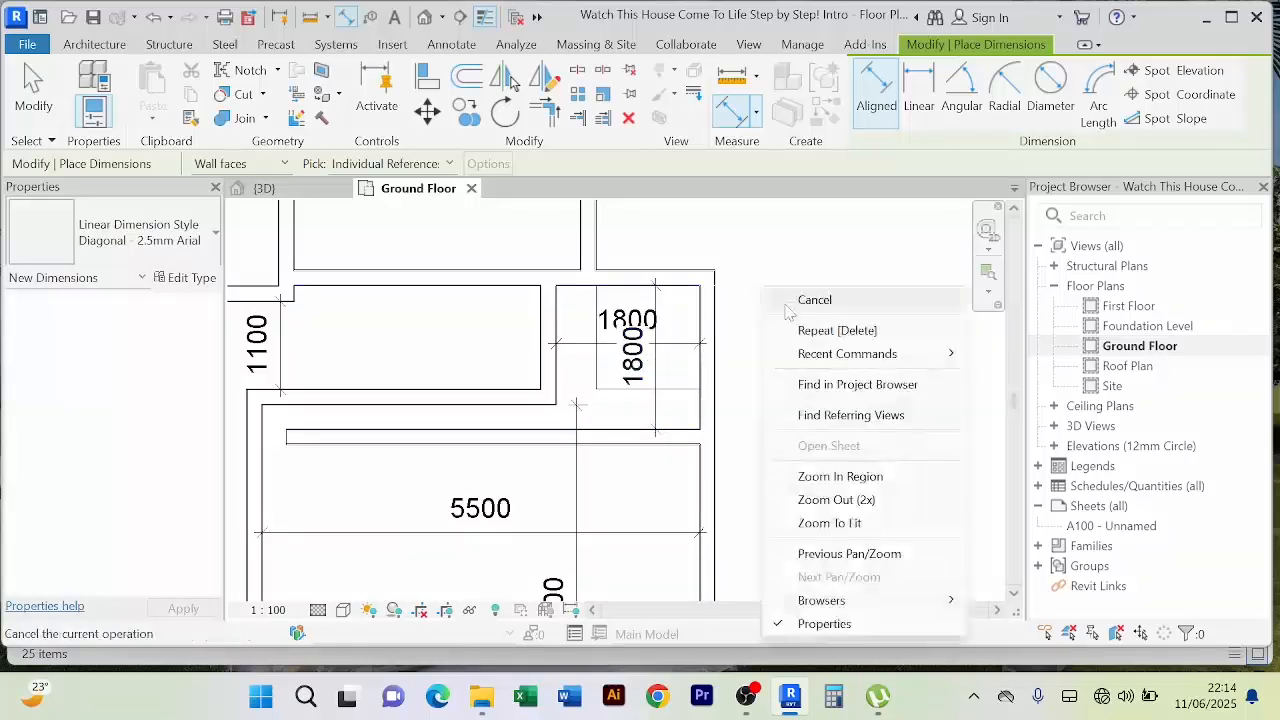
pyautogui.click(814, 300)
# Step: Move the small room's new lower wall by setting the room's vertical inside dimension to 2000 mm
pyautogui.click(614, 438)
pyautogui.click(606, 355)
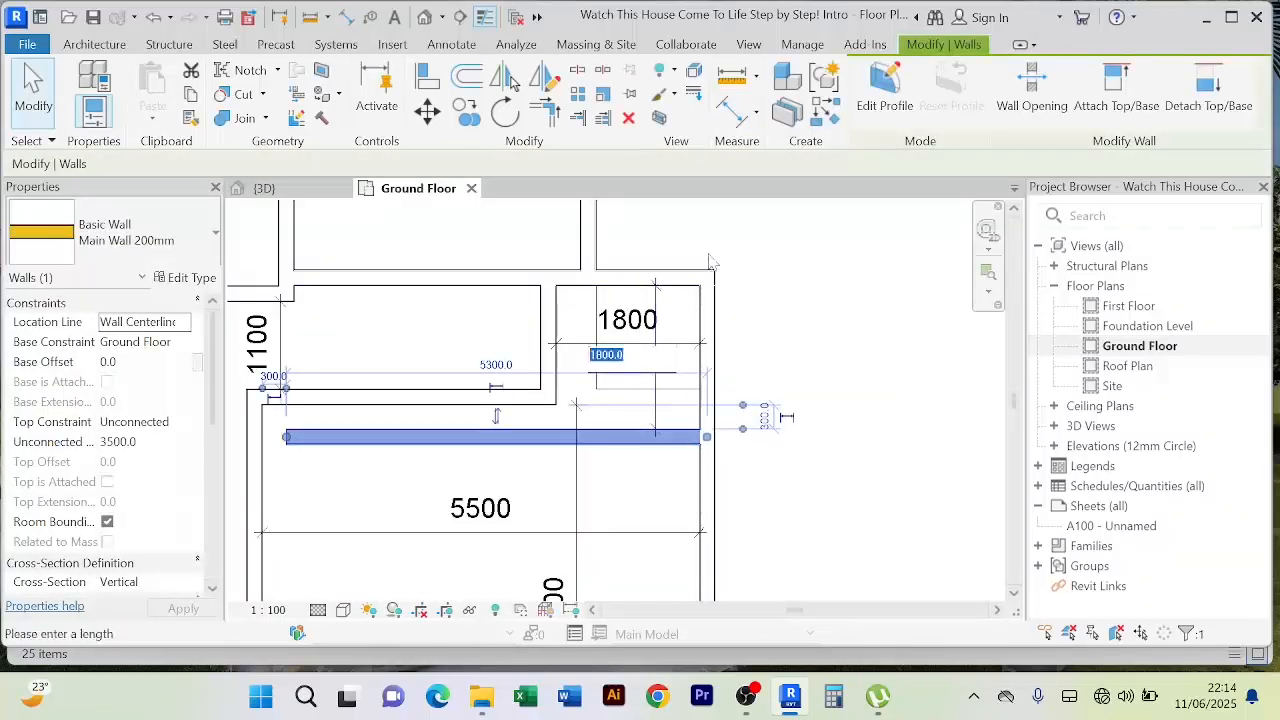
pyautogui.write('20')
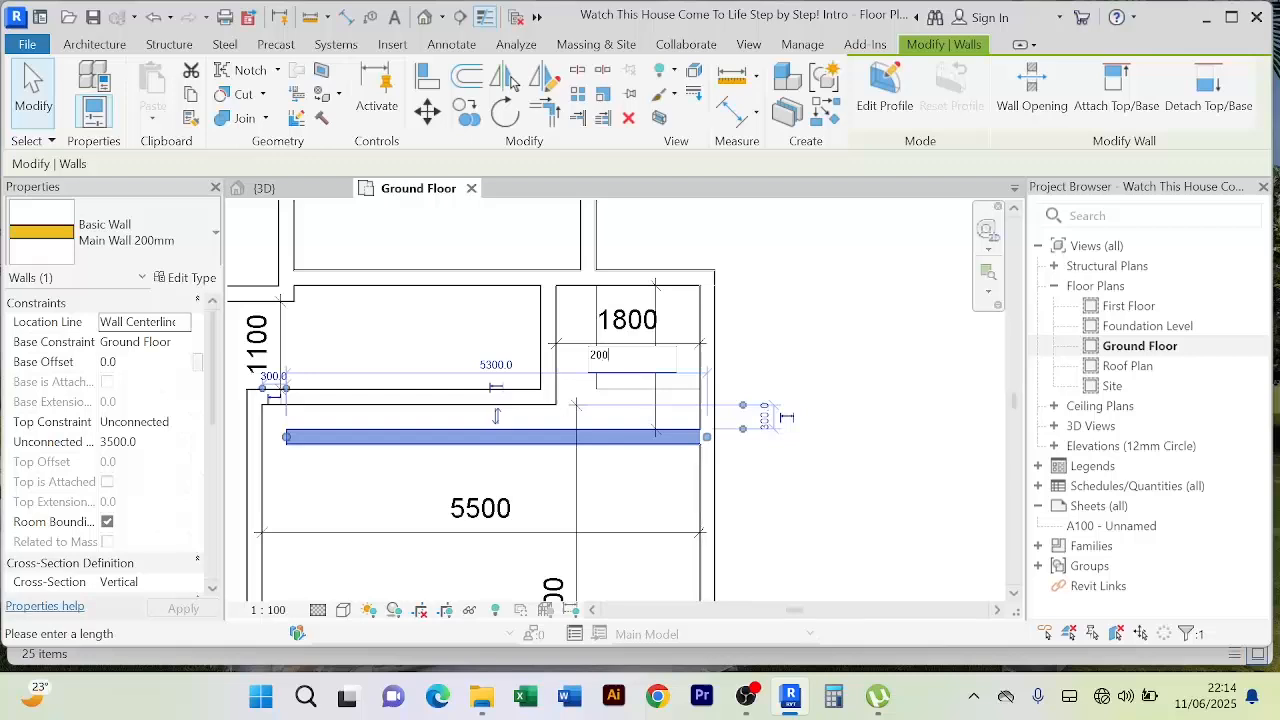
pyautogui.press('Return')
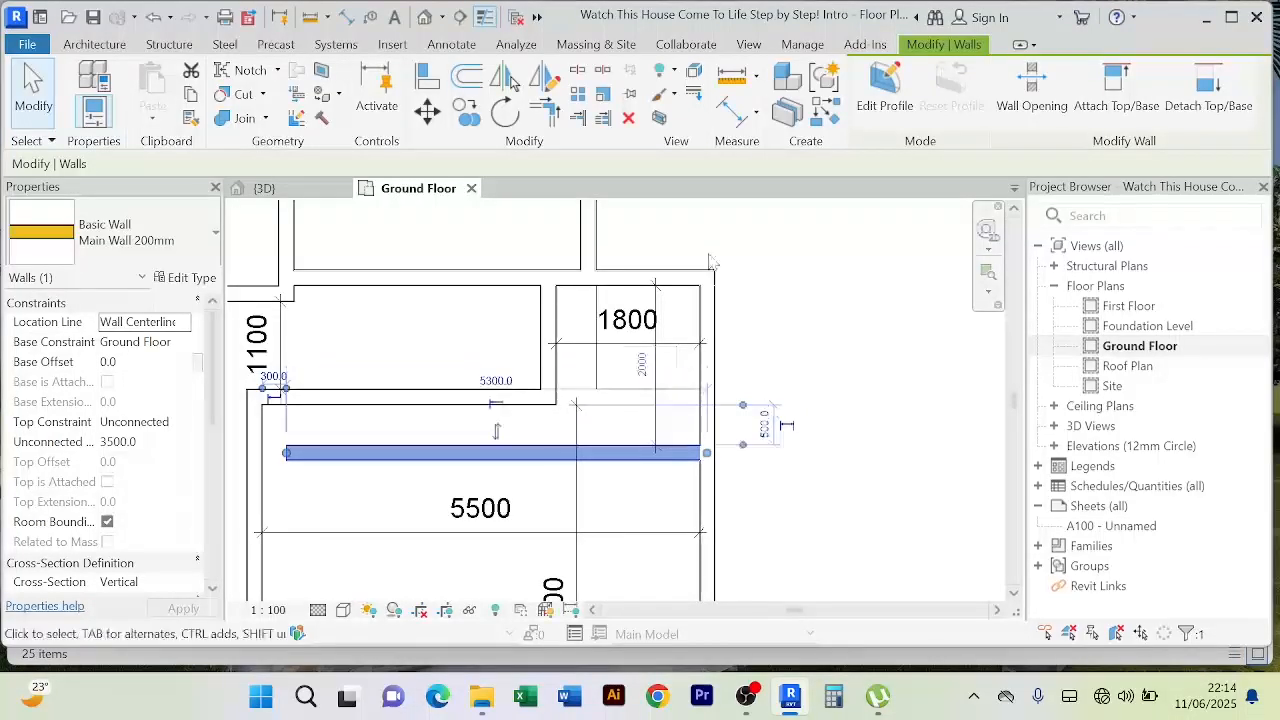
pyautogui.press('Escape')
# Step: Join the small room's left-hand wall and its new lower wall into a corner, trimming off the excess lower wall
pyautogui.scroll(-3, 603, 241)
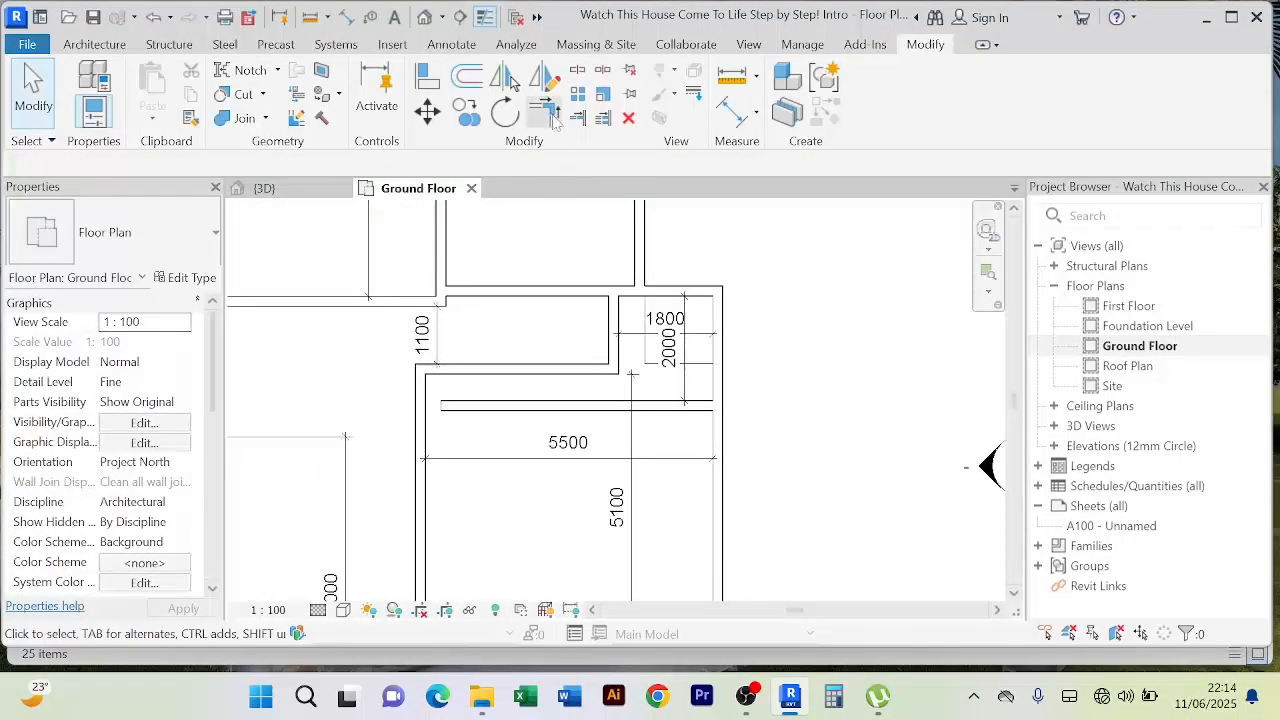
pyautogui.press('t')
pyautogui.press('r')
pyautogui.click(615, 373)
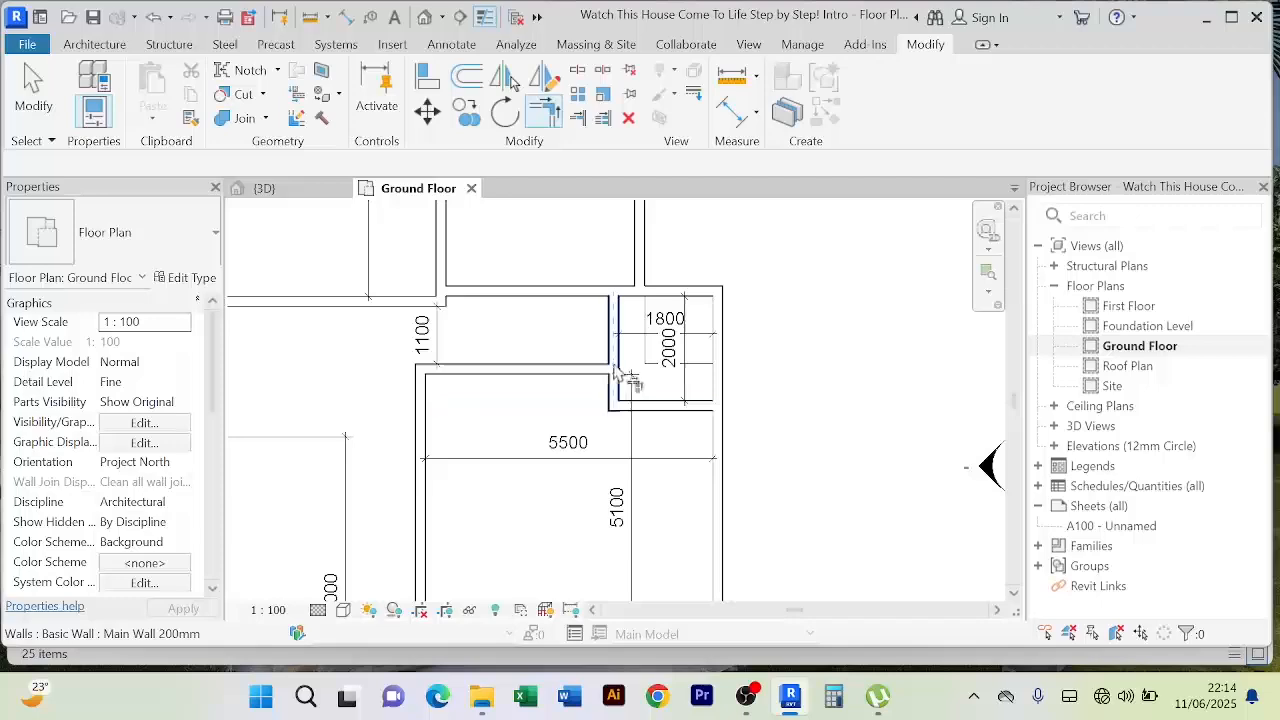
pyautogui.rightClick(803, 272)
pyautogui.click(828, 286)
pyautogui.rightClick(820, 265)
pyautogui.click(840, 277)
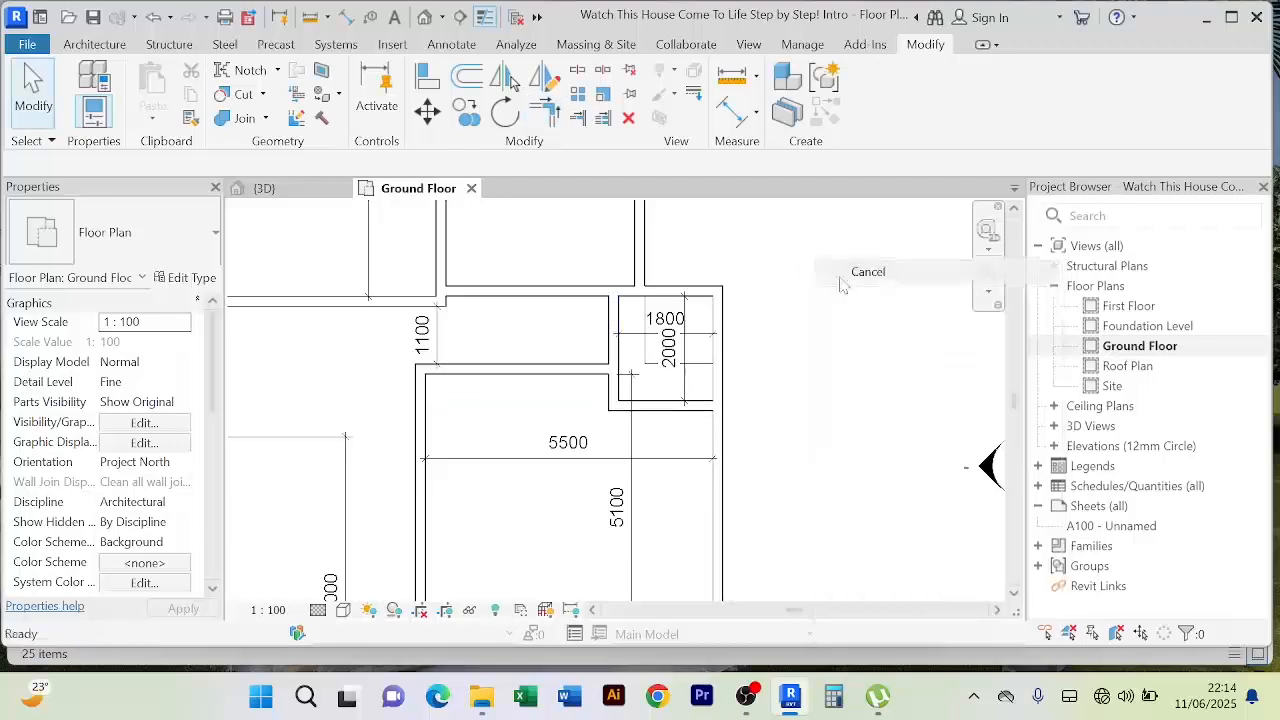
# Step: Add aligned dimensions for the inside height and width of the room directly above the small room
pyautogui.scroll(-2, 843, 290)
pyautogui.moveTo(853, 311); pyautogui.dragTo(838, 411, button='middle')
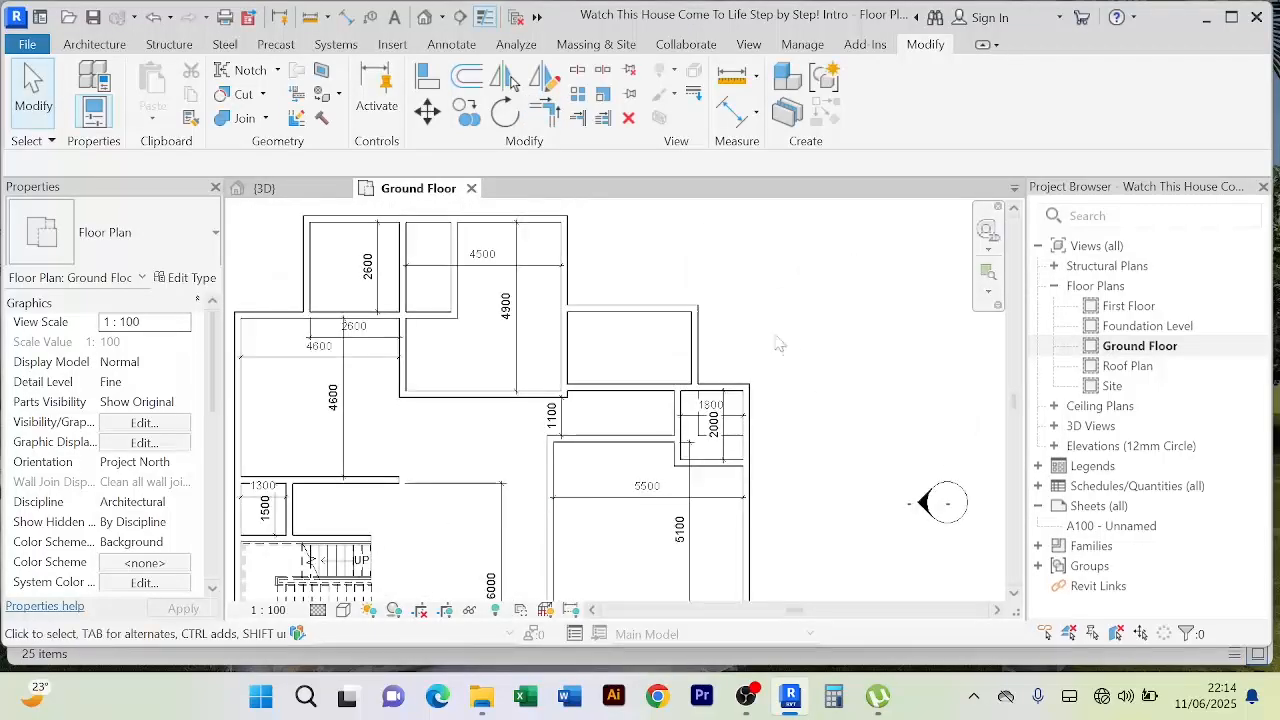
pyautogui.click(730, 108)
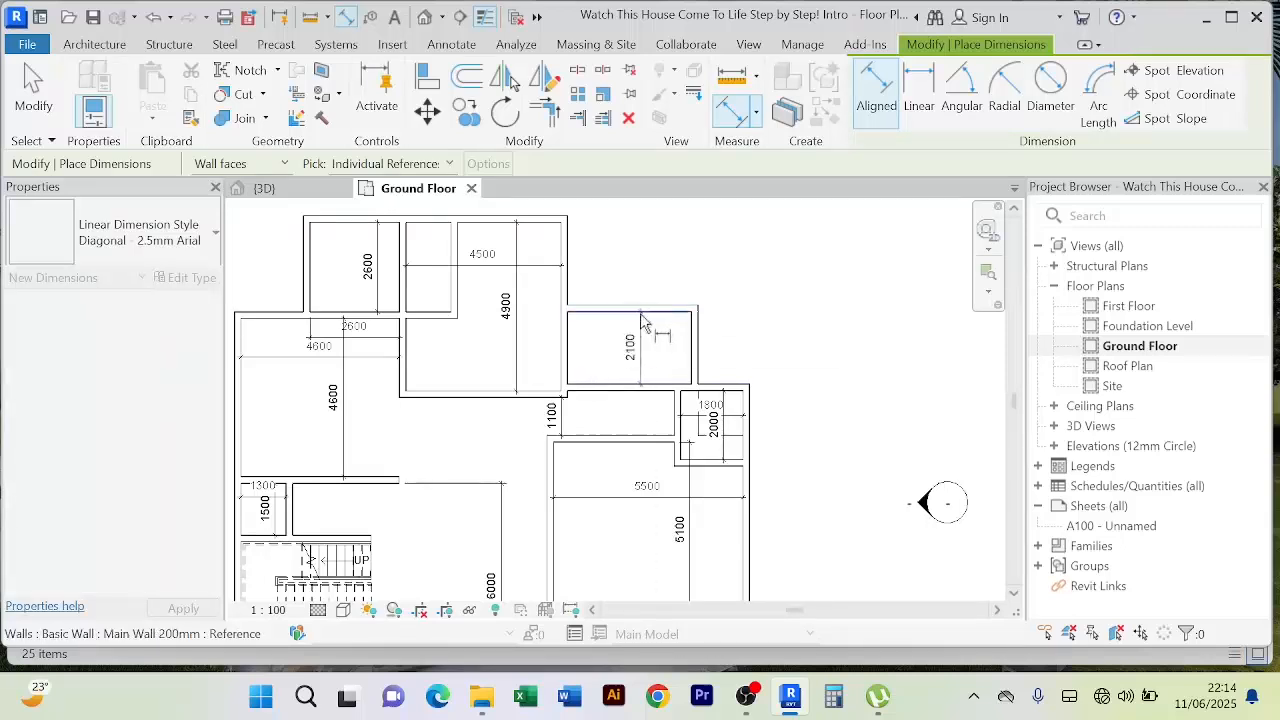
pyautogui.click(641, 325)
pyautogui.click(571, 336)
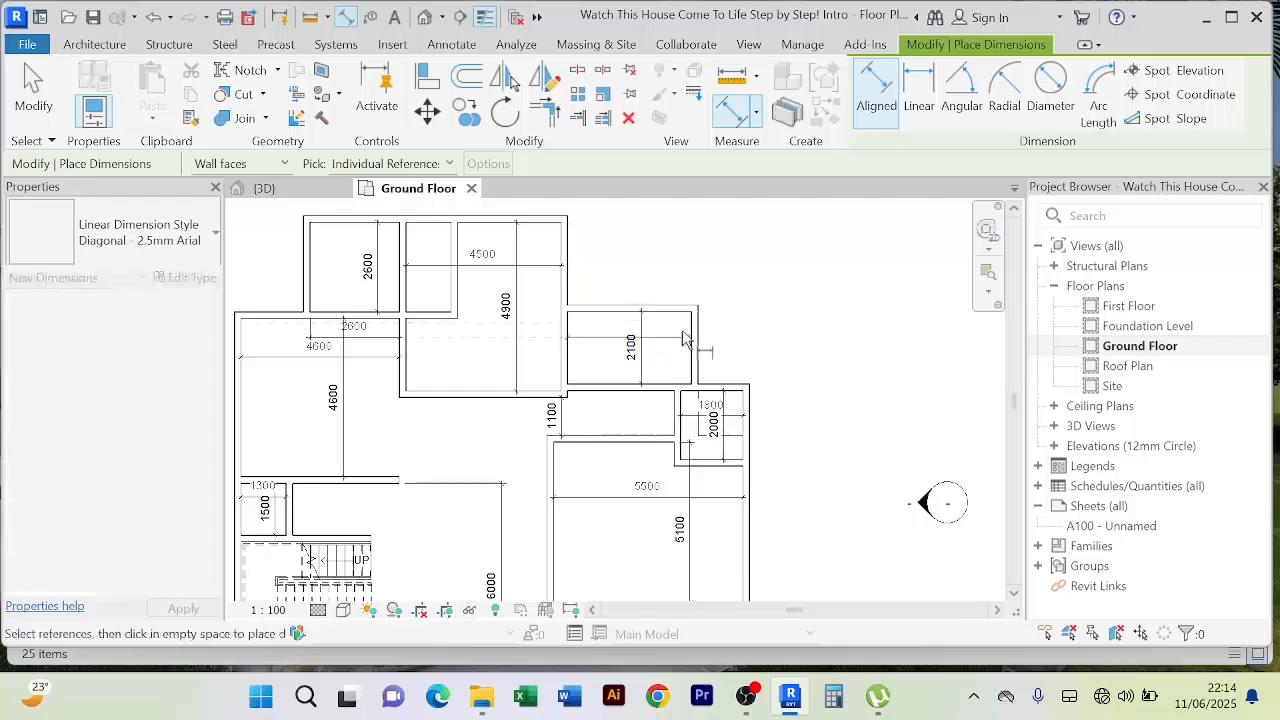
pyautogui.click(667, 337)
pyautogui.rightClick(700, 257)
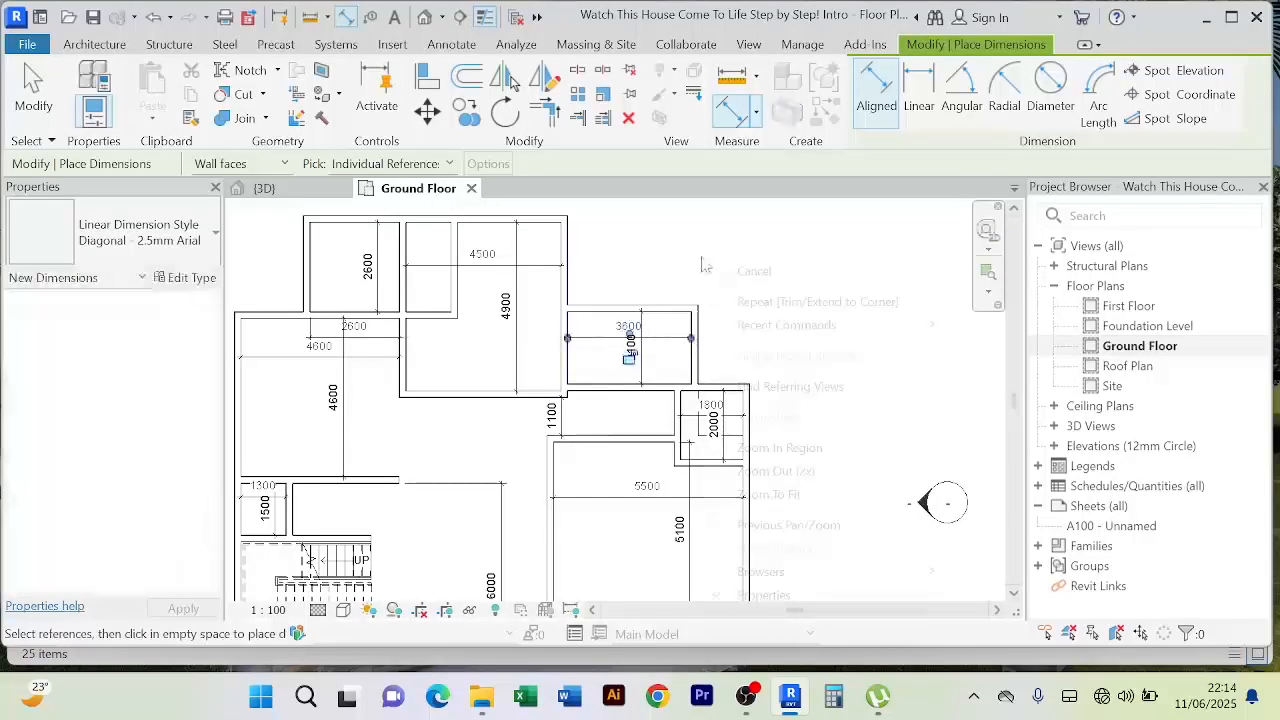
pyautogui.click(716, 266)
pyautogui.rightClick(713, 249)
pyautogui.click(731, 260)
# Step: Move that upper room's top wall by setting the room's vertical inside dimension to 3600 mm
pyautogui.scroll(2, 664, 296)
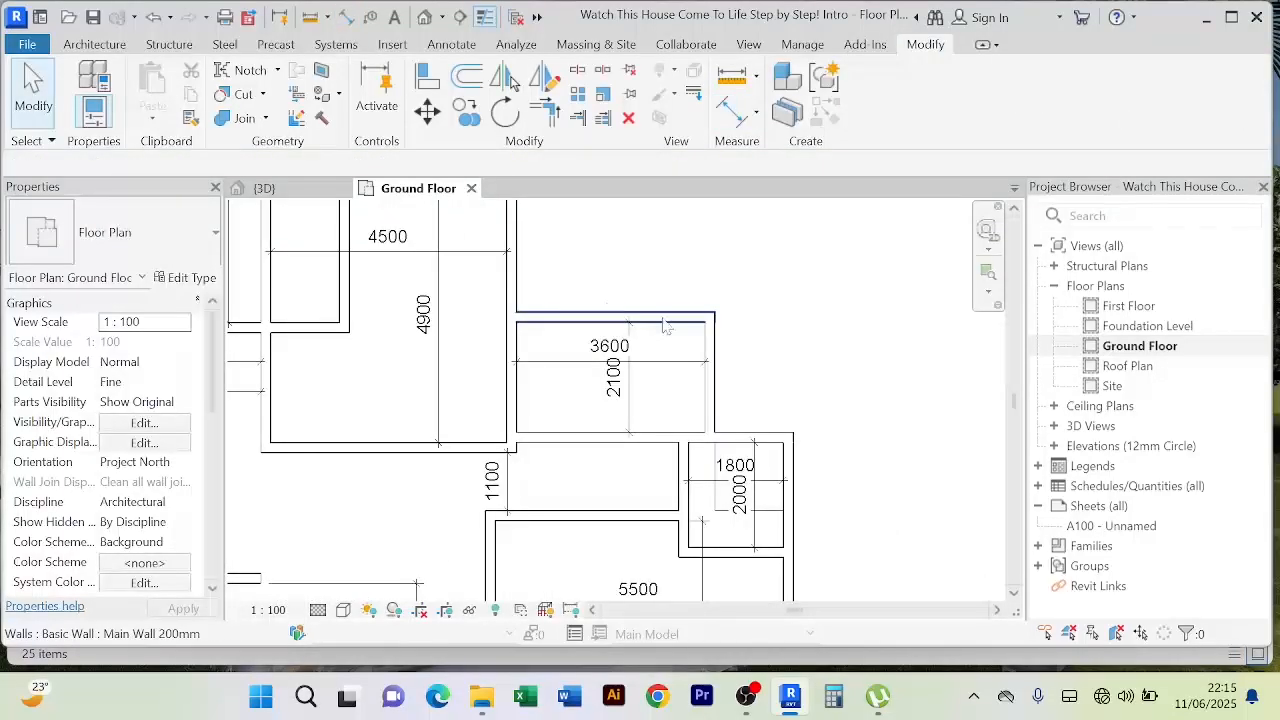
pyautogui.click(664, 319)
pyautogui.click(613, 374)
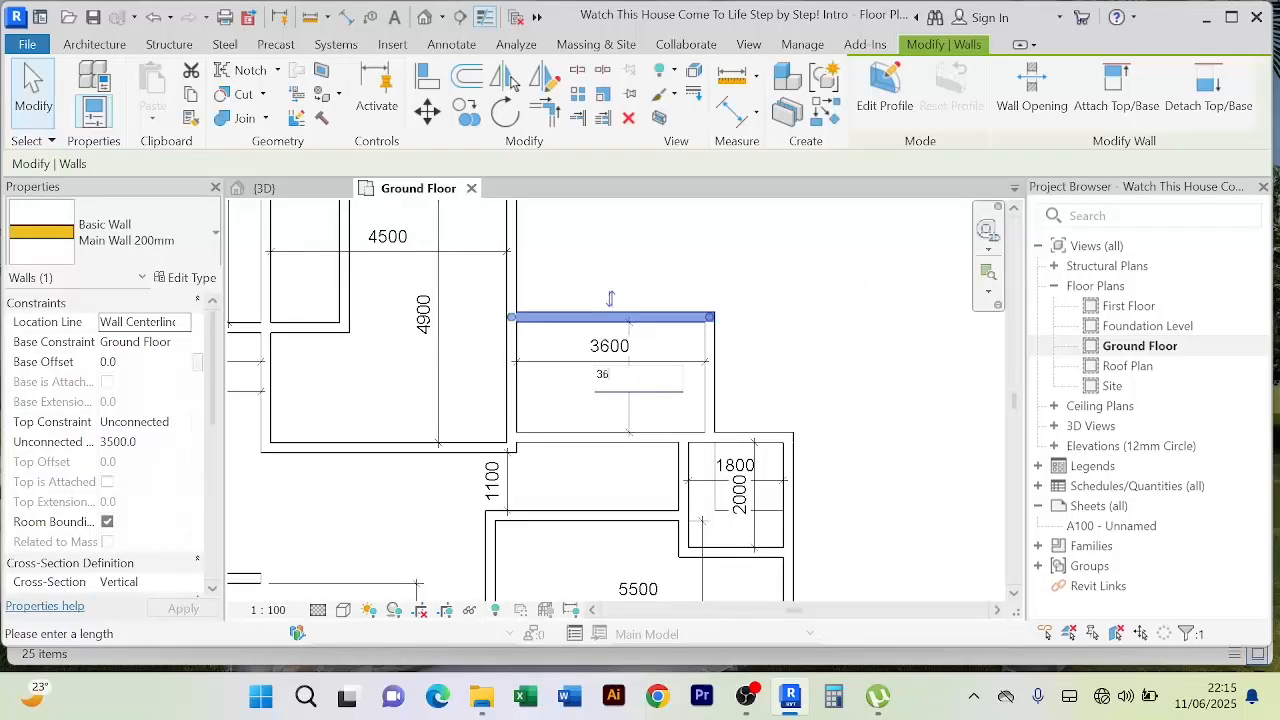
pyautogui.press('Return')
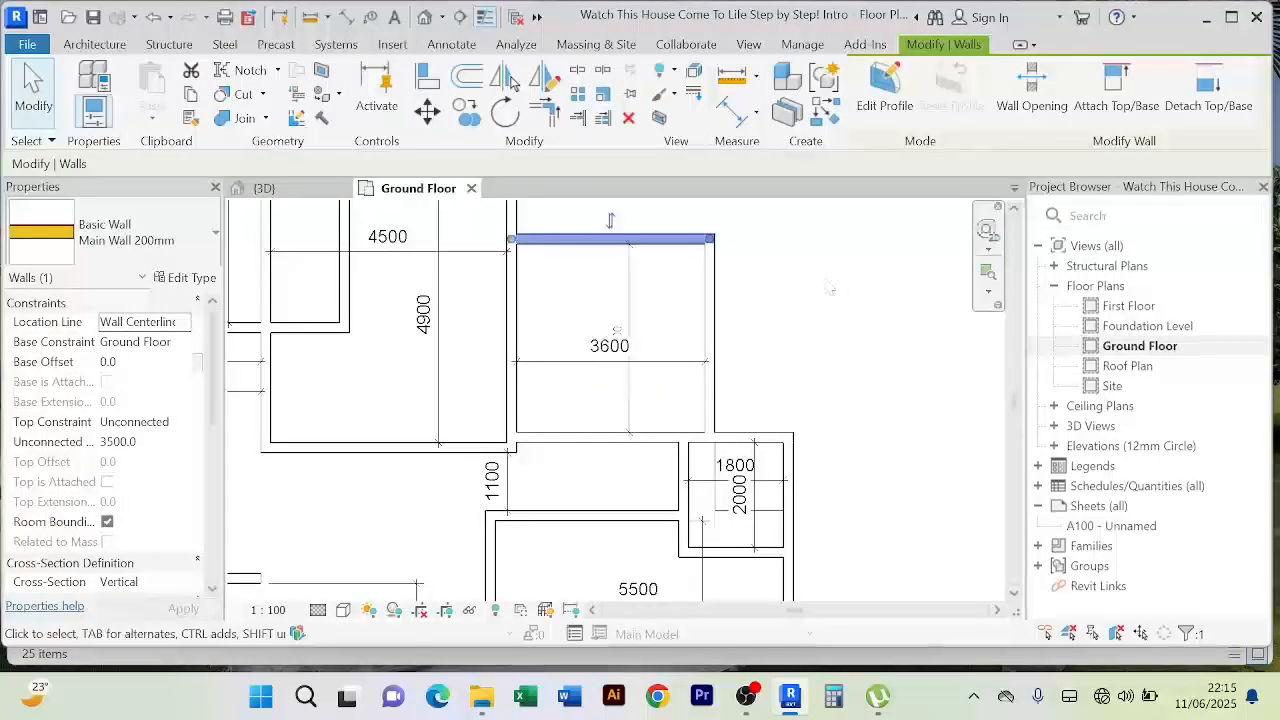
pyautogui.click(829, 289)
# Step: Examine the wall junction and passage around the 1100 mm dimension between the 4900 mm and 5500 mm rooms
pyautogui.scroll(-4, 837, 309)
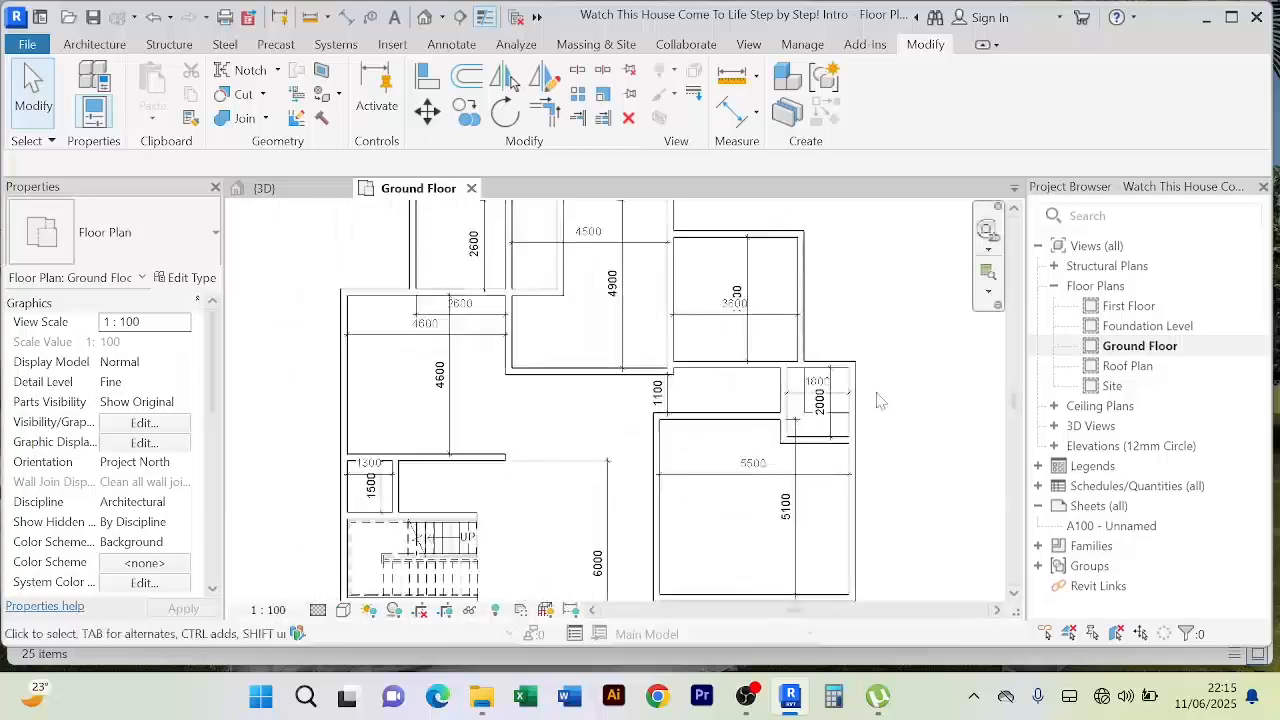
pyautogui.moveTo(880, 400); pyautogui.dragTo(789, 368, button='middle')
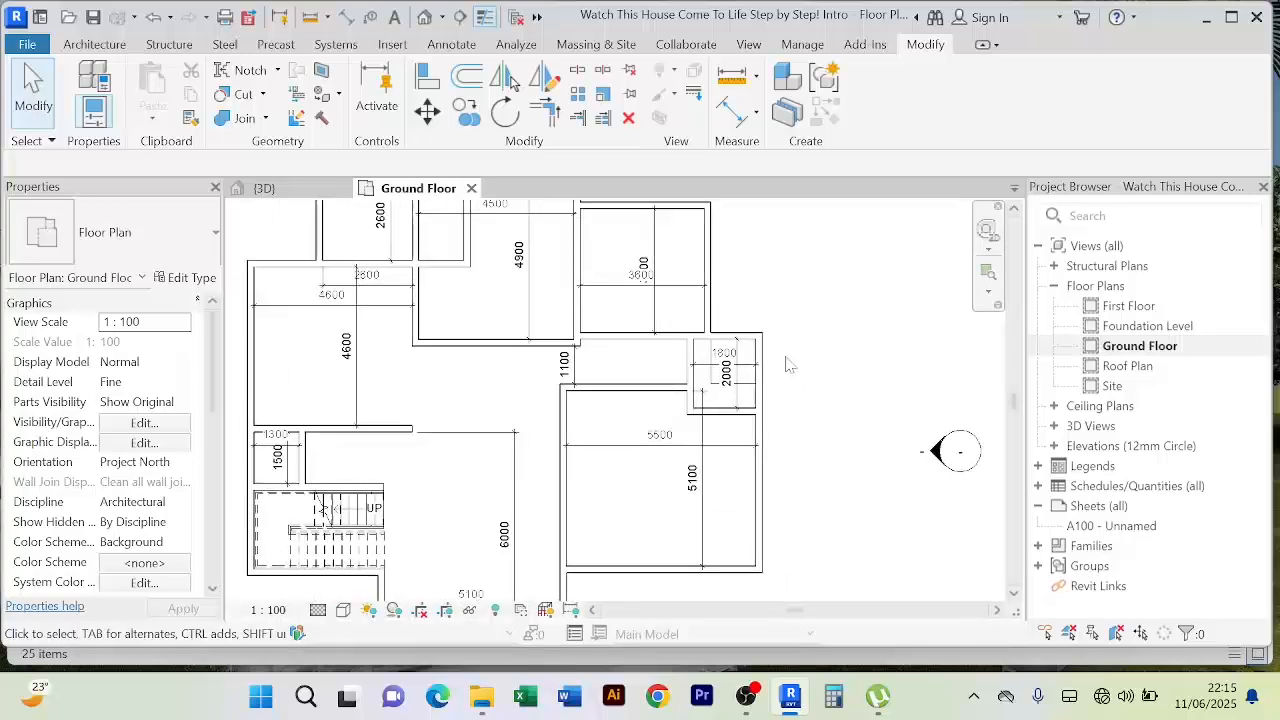
pyautogui.scroll(5, 555, 370)
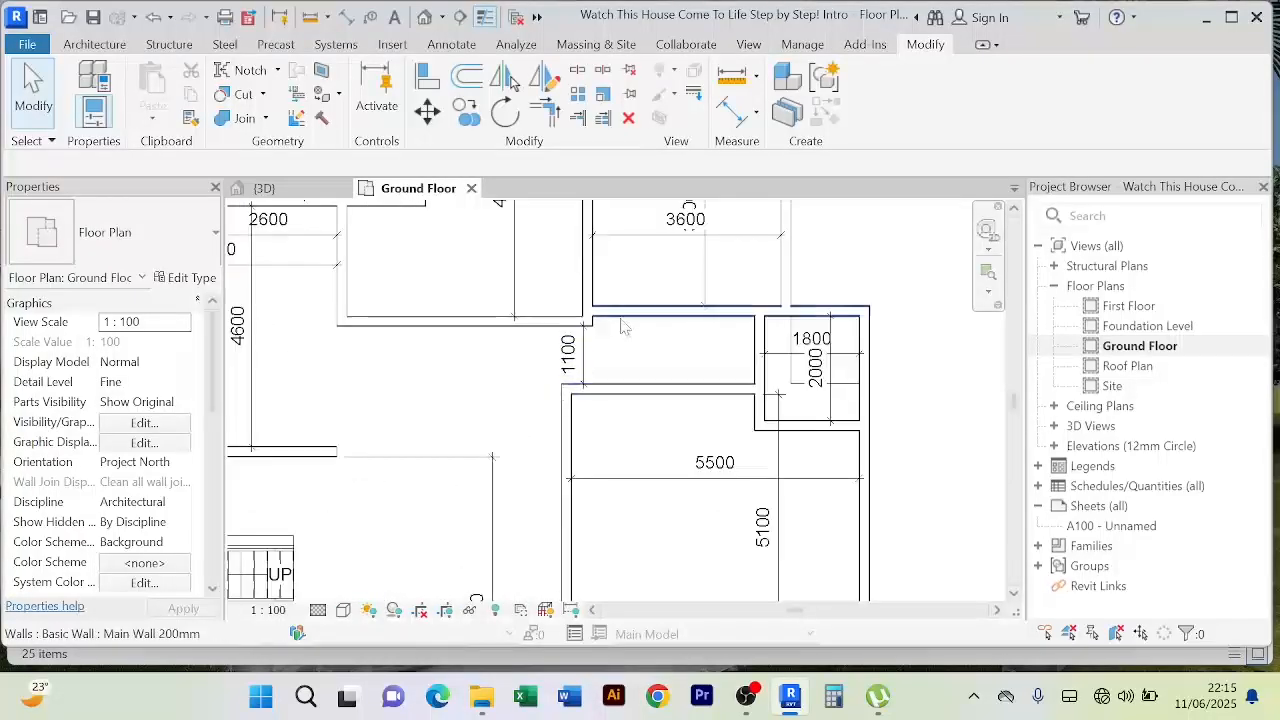
pyautogui.scroll(-4, 540, 372)
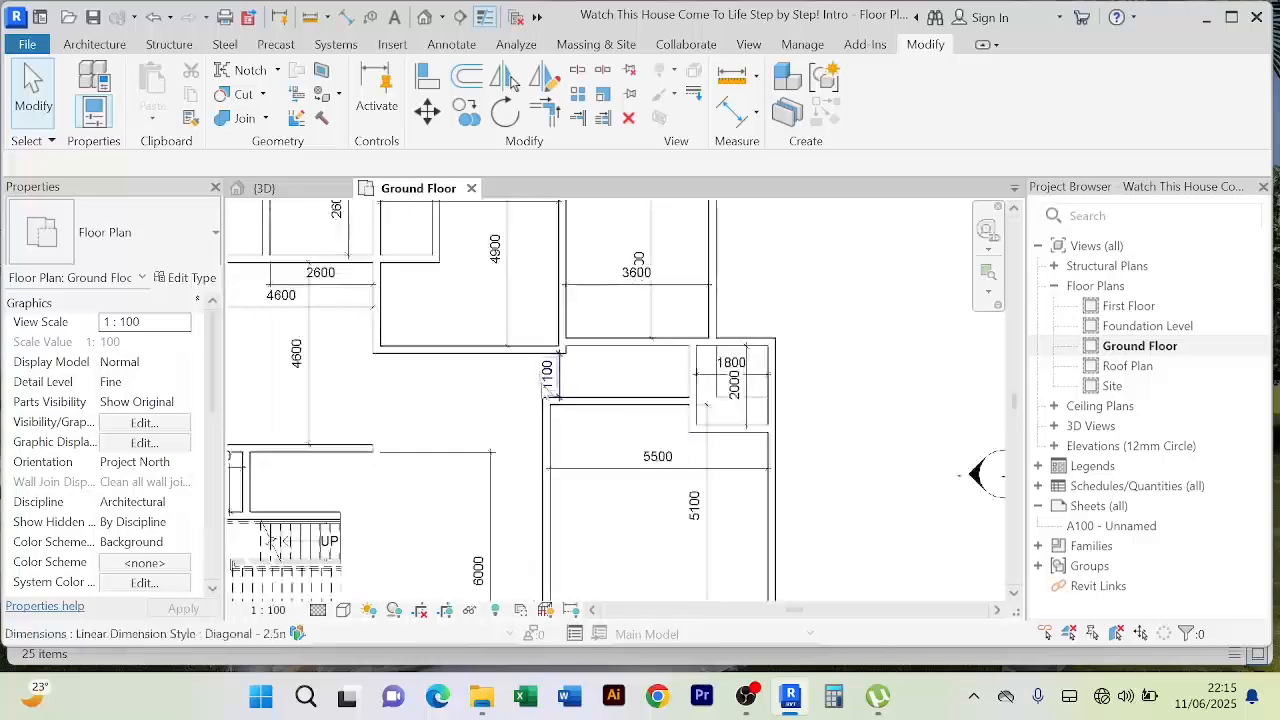
pyautogui.scroll(2, 600, 362)
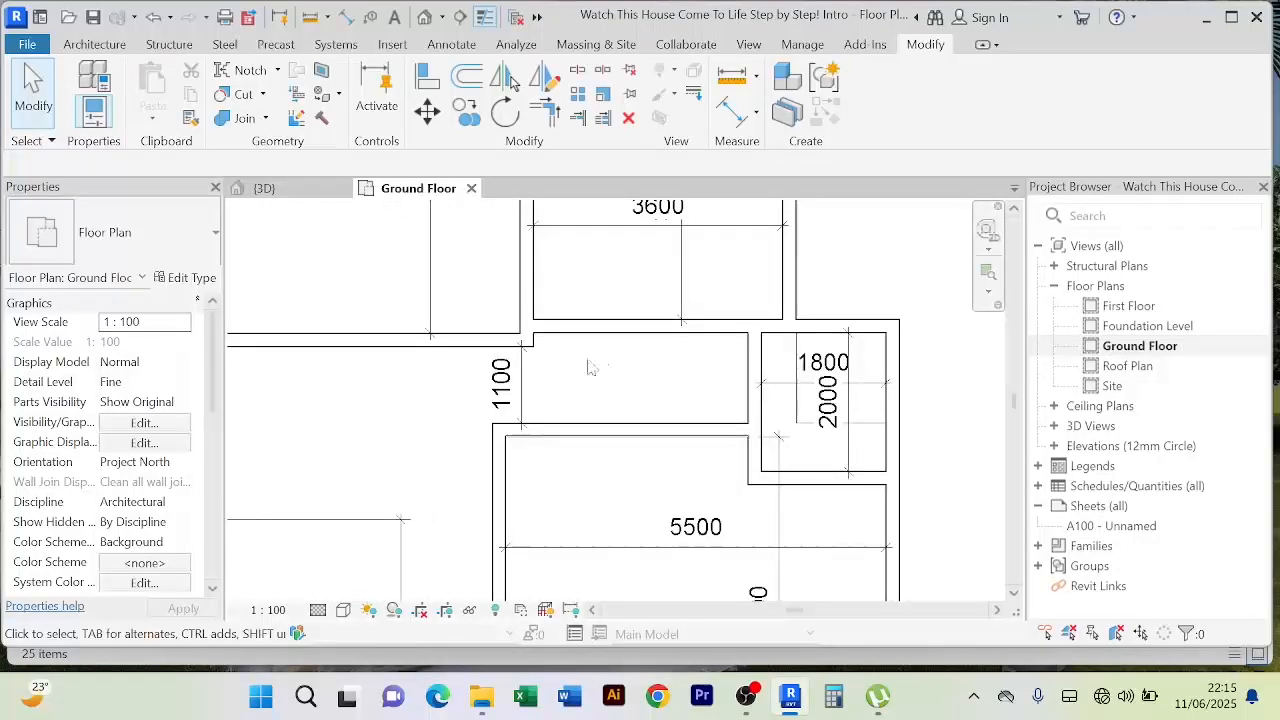
pyautogui.scroll(-3, 590, 367)
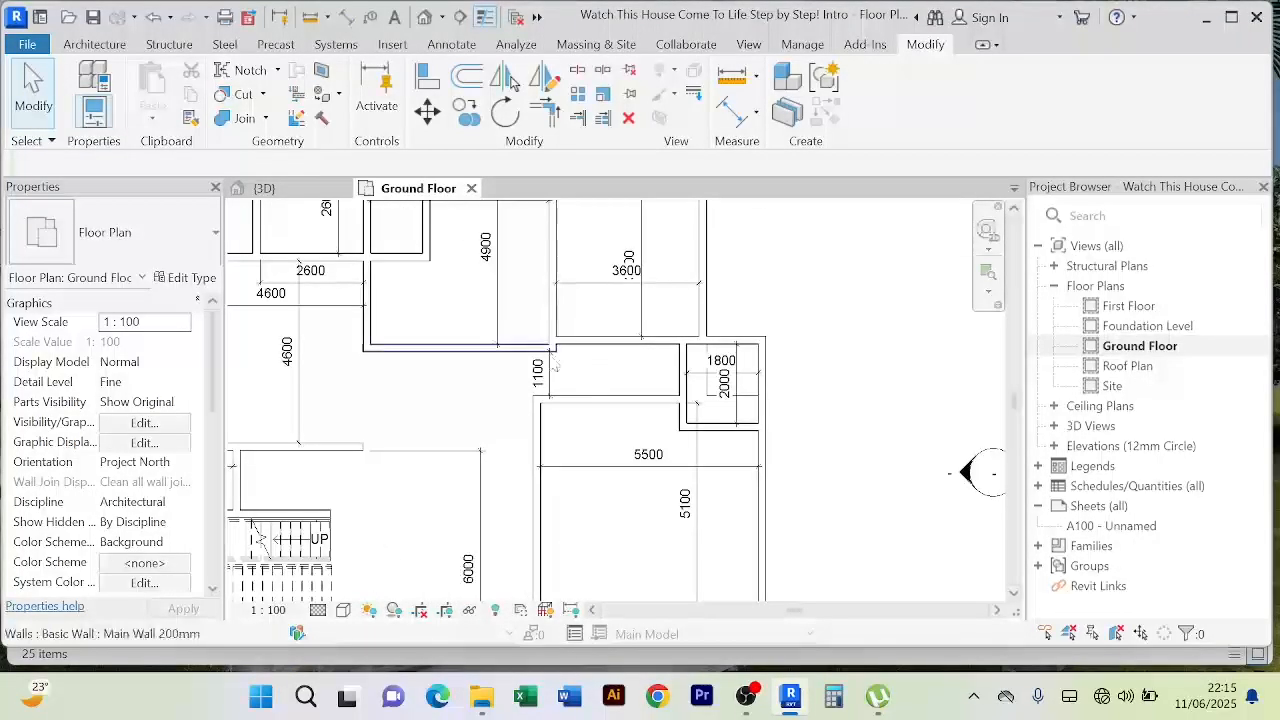
pyautogui.scroll(2, 578, 368)
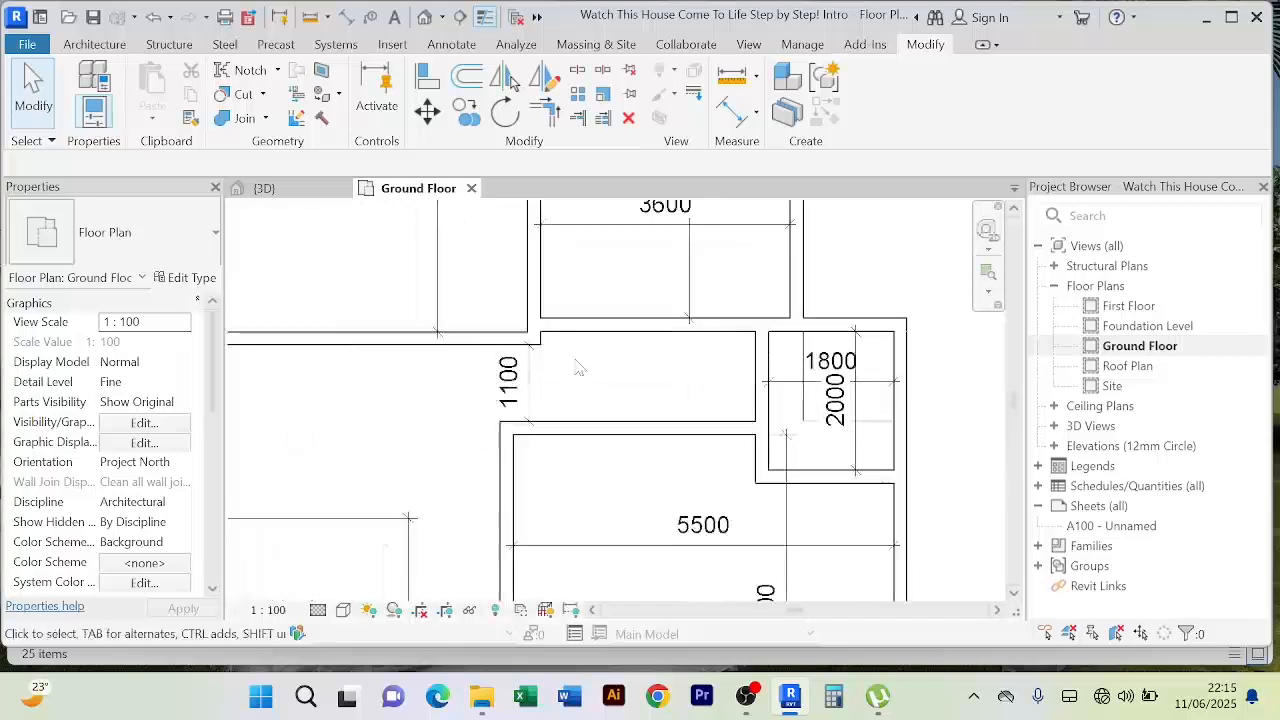
pyautogui.scroll(2, 569, 357)
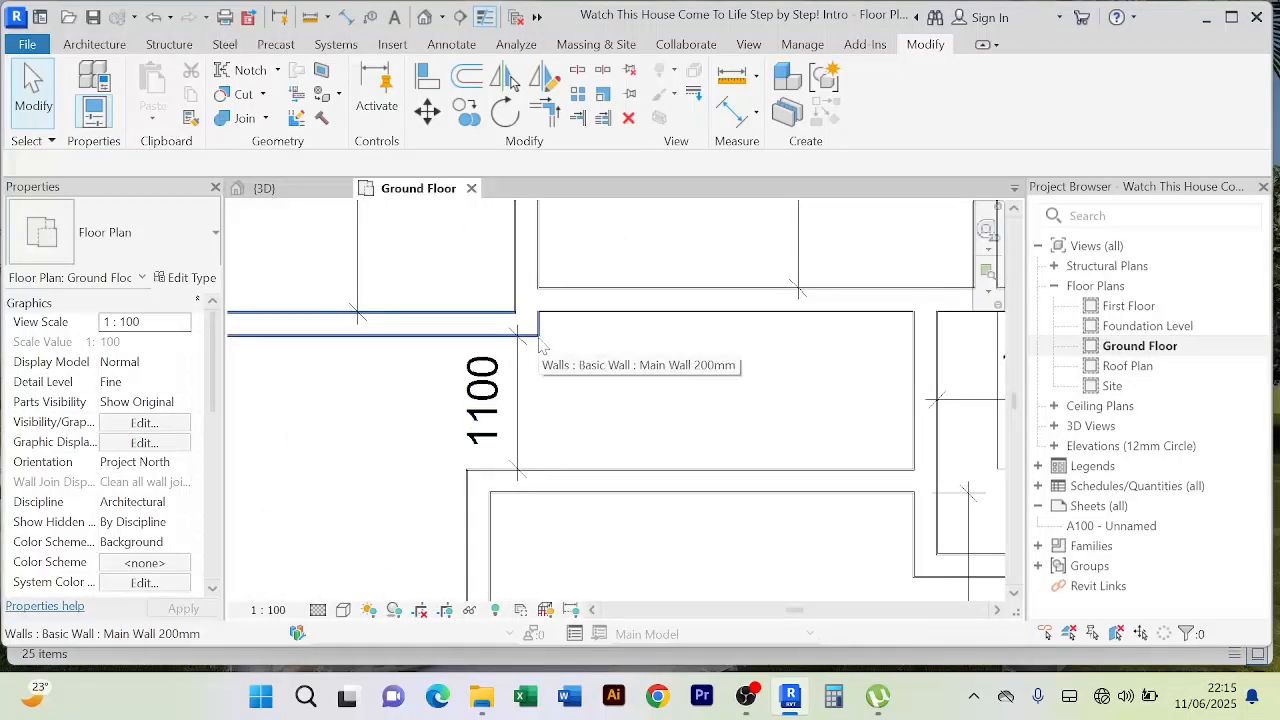
pyautogui.scroll(-1, 595, 345)
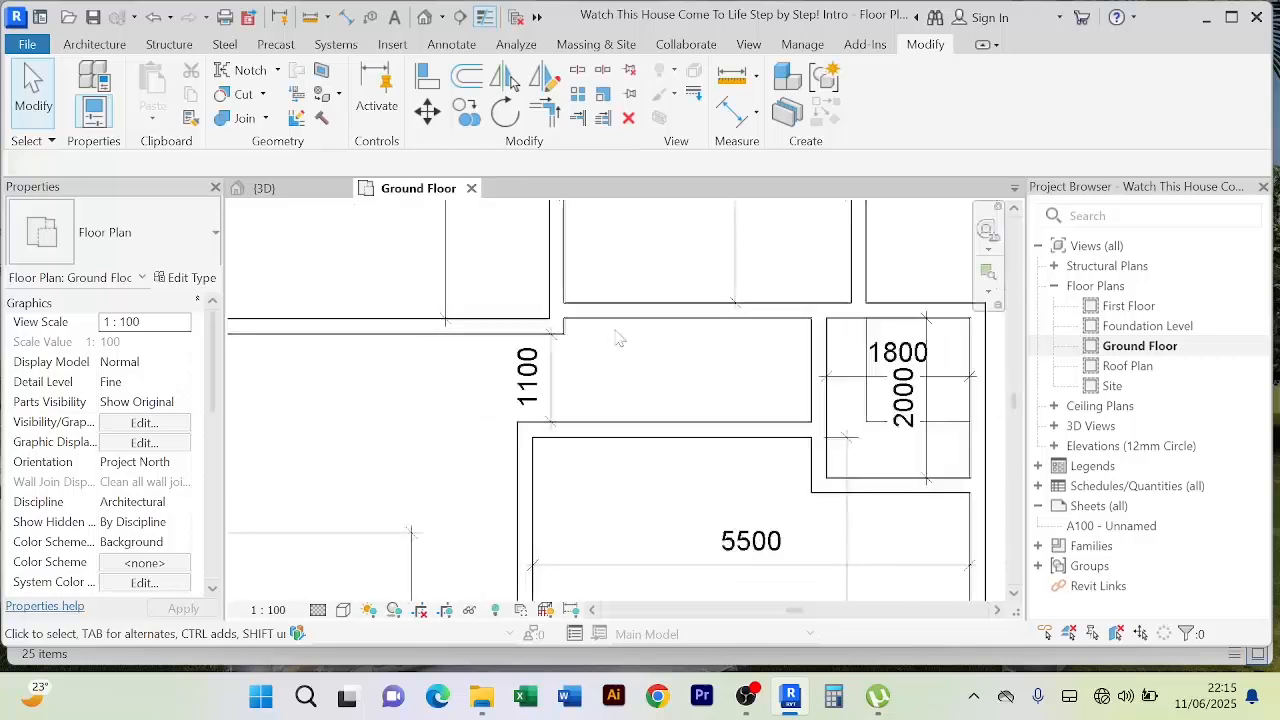
pyautogui.scroll(3, 567, 398)
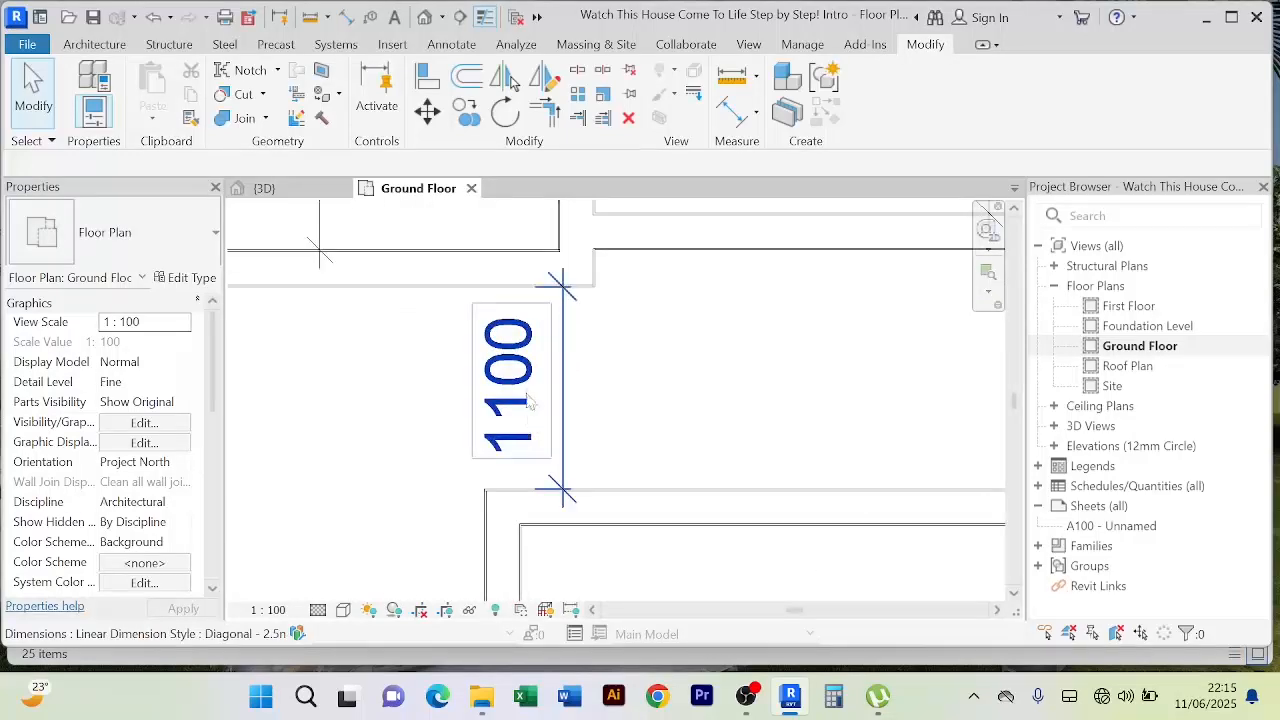
# Step: Align the passage's upper wall with the lower face of the 4900 mm room's bottom wall
pyautogui.scroll(-3, 546, 380)
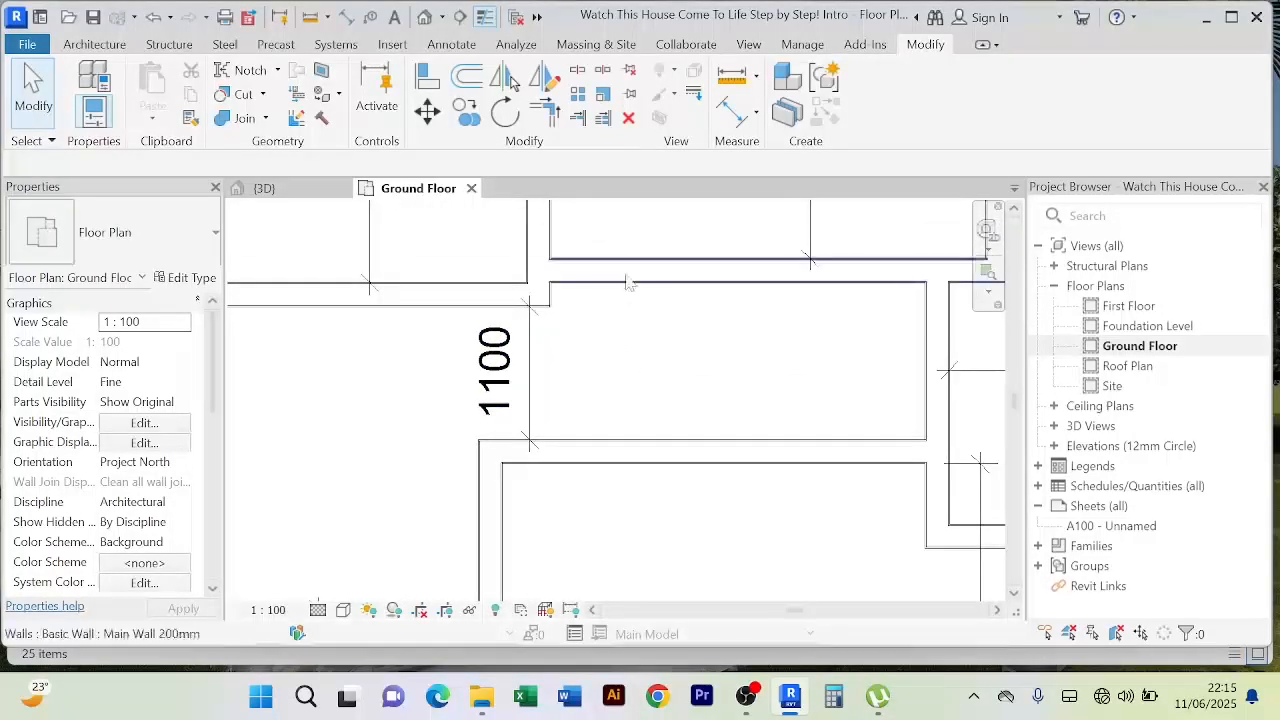
pyautogui.scroll(-1, 638, 322)
pyautogui.moveTo(642, 326)
pyautogui.mouseDown(button='middle')
pyautogui.moveTo(600, 338)
pyautogui.moveTo(660, 342)
pyautogui.mouseUp(button='middle')
pyautogui.scroll(3, 538, 322)
pyautogui.scroll(-2, 645, 330)
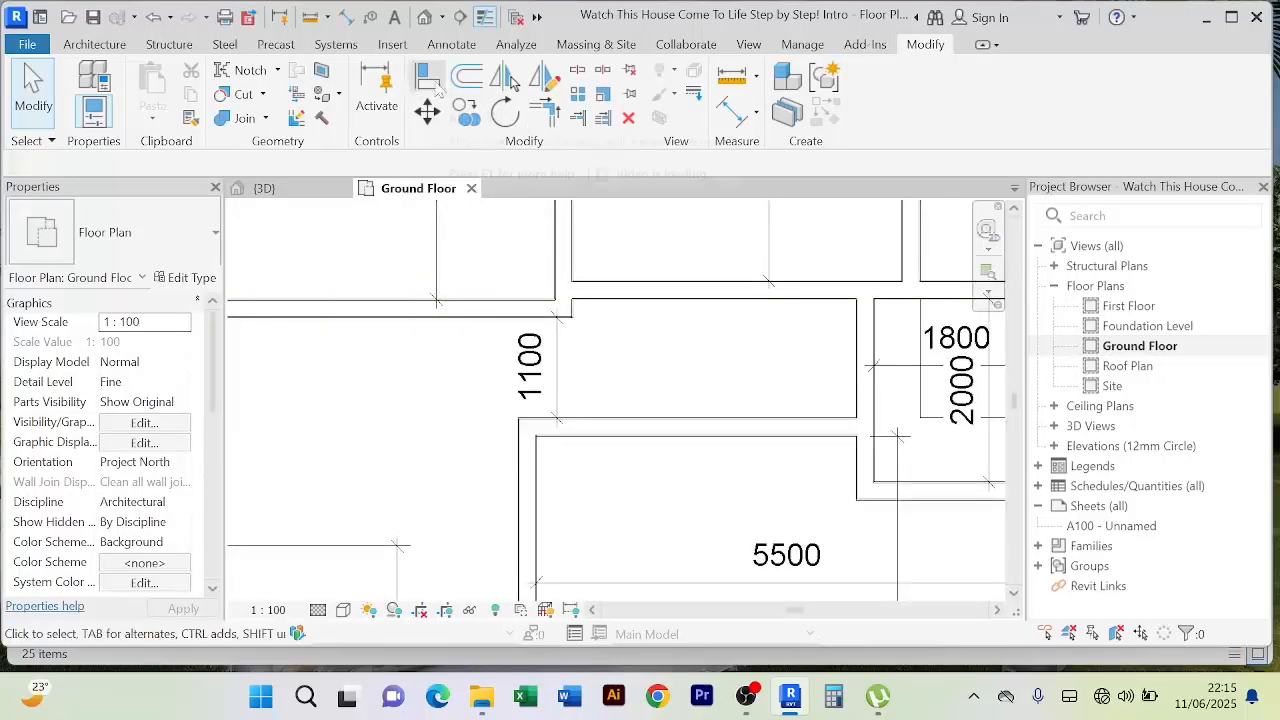
pyautogui.click(427, 77)
pyautogui.click(506, 320)
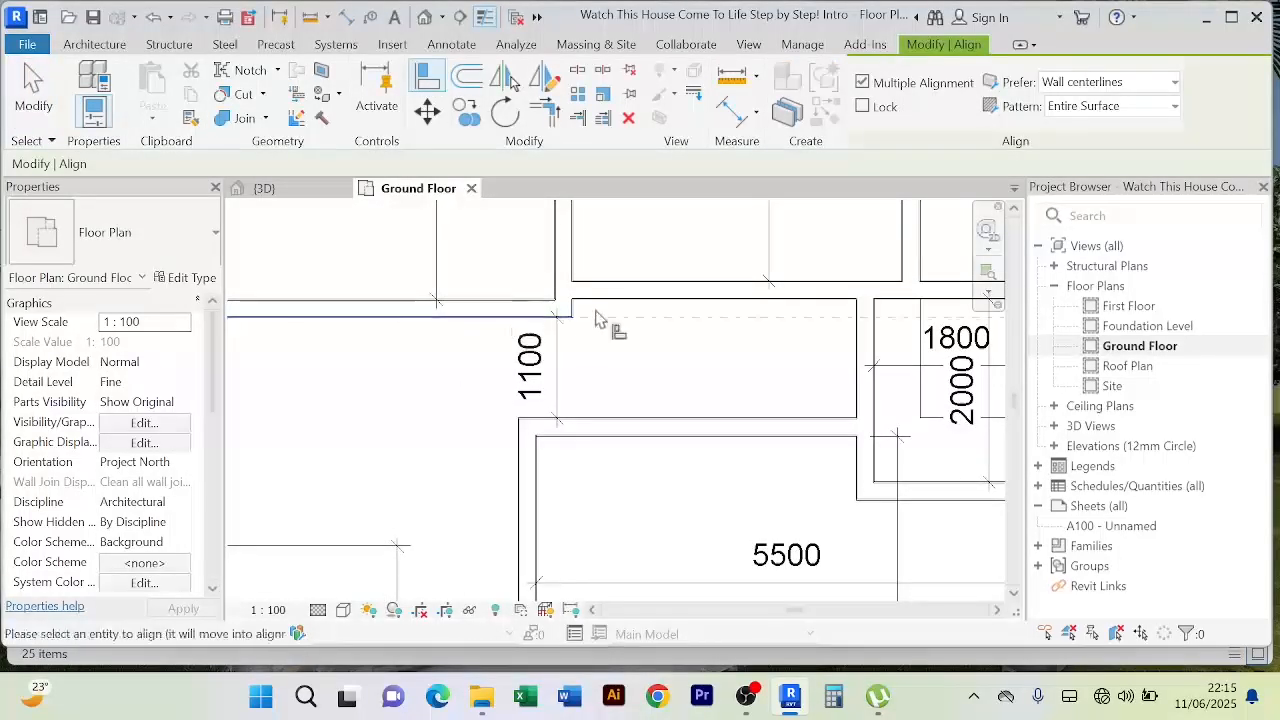
pyautogui.scroll(-3, 600, 337)
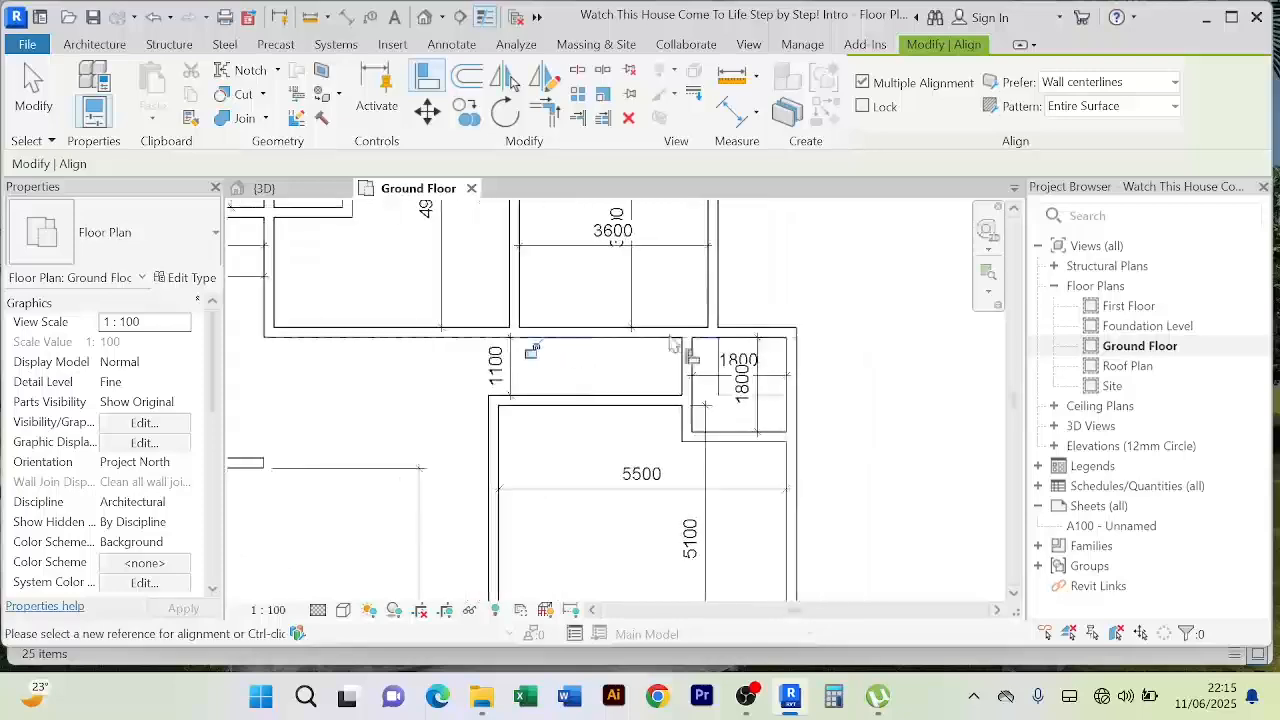
pyautogui.rightClick(822, 283)
pyautogui.click(837, 285)
pyautogui.rightClick(830, 257)
pyautogui.click(854, 276)
# Step: Check the inside dimensions of the small room and of the room above it against the aligned wall
pyautogui.scroll(4, 596, 393)
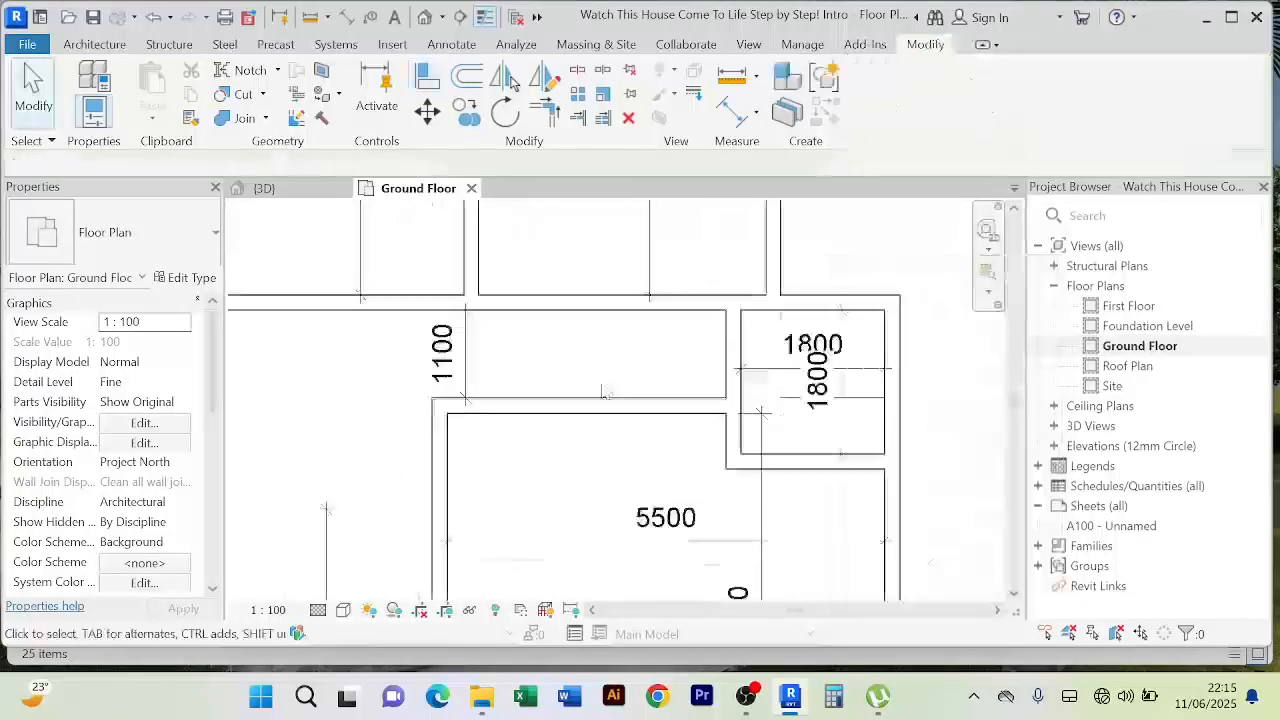
pyautogui.scroll(-2, 612, 378)
pyautogui.scroll(-2, 618, 373)
pyautogui.scroll(2, 657, 377)
pyautogui.scroll(2, 808, 369)
pyautogui.scroll(-2, 768, 364)
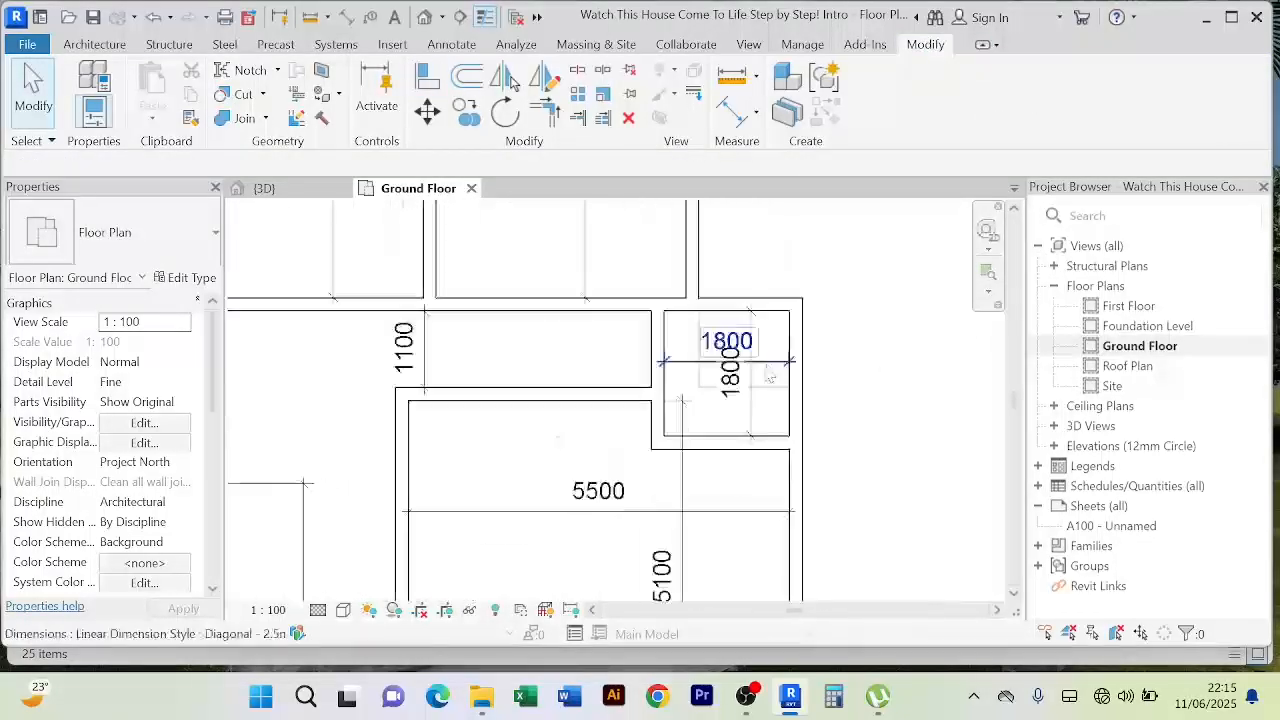
pyautogui.scroll(2, 738, 372)
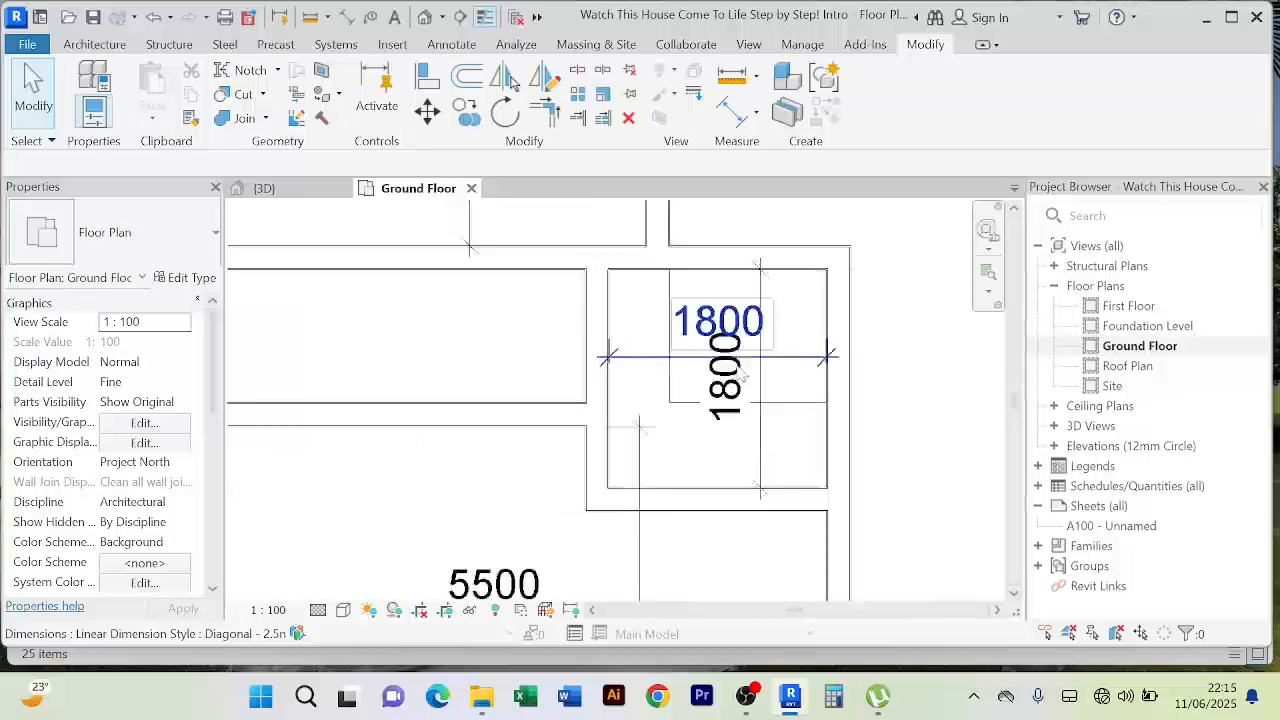
pyautogui.scroll(-2, 812, 350)
pyautogui.moveTo(625, 281); pyautogui.dragTo(617, 378, button='middle')
pyautogui.moveTo(719, 281); pyautogui.dragTo(697, 386, button='middle')
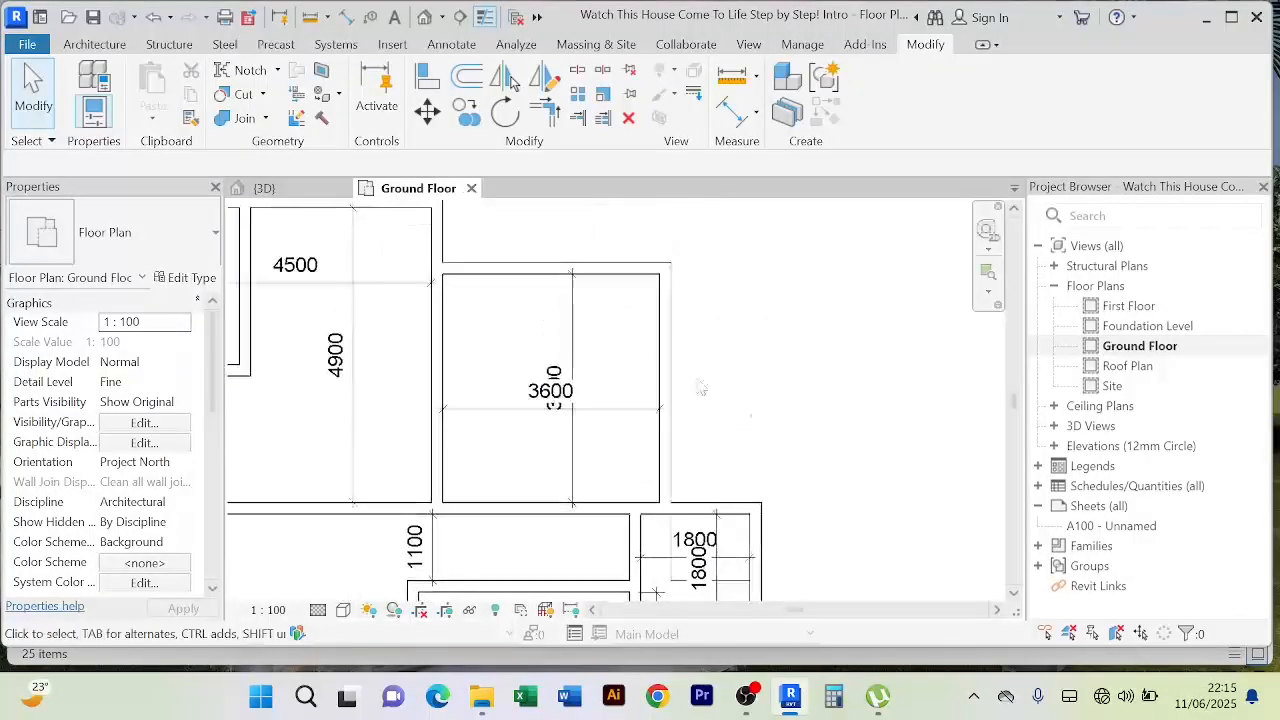
# Step: Nudge the upper room's horizontal 3600 mm dimension downward, clear of the vertical dimension's text
pyautogui.click(611, 280)
pyautogui.scroll(3, 588, 392)
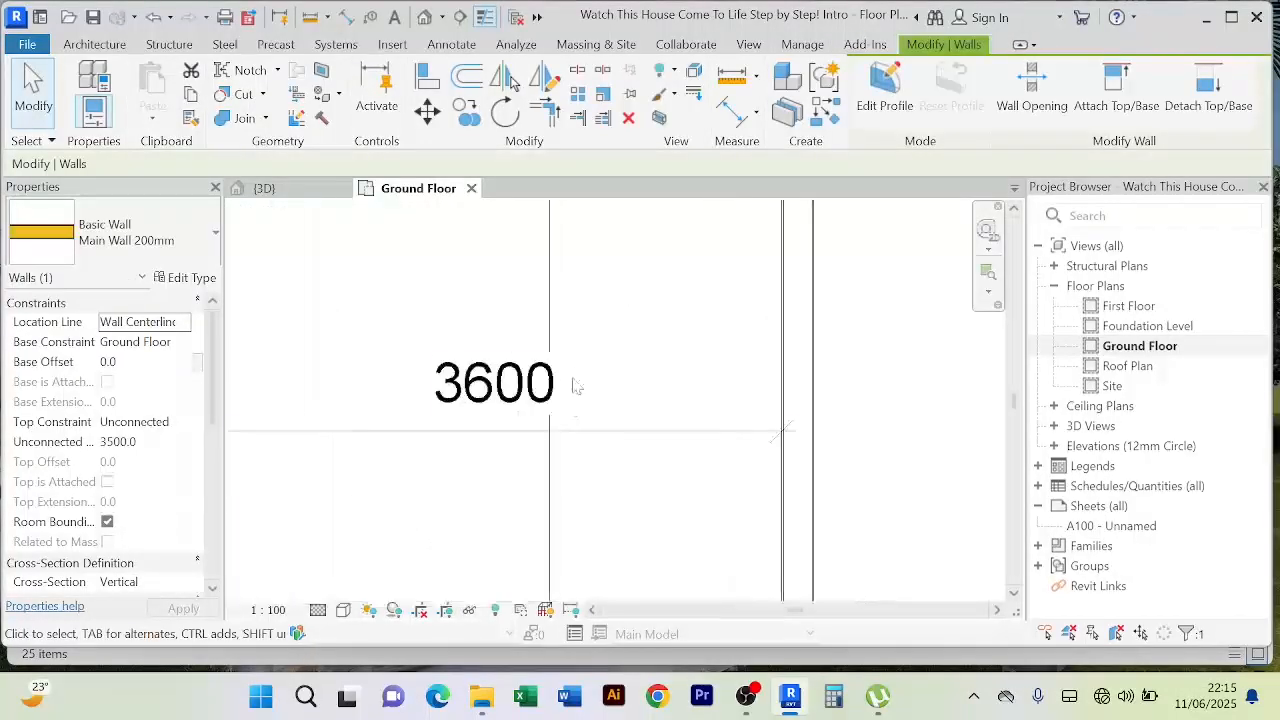
pyautogui.scroll(-3, 668, 376)
pyautogui.click(657, 403)
pyautogui.click(655, 390)
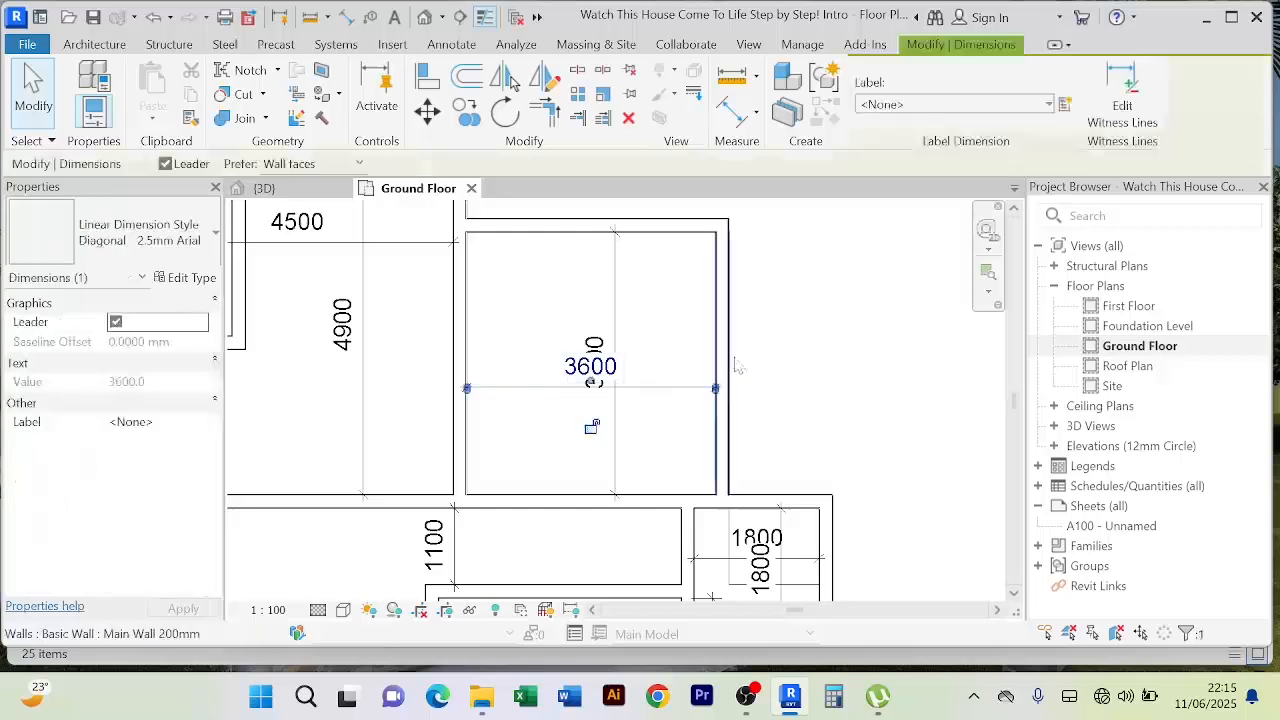
pyautogui.press('Down')
pyautogui.press('Down')
pyautogui.press('Down')
pyautogui.press('Down')
pyautogui.press('Down')
pyautogui.press('Down')
pyautogui.press('Down')
pyautogui.press('Down')
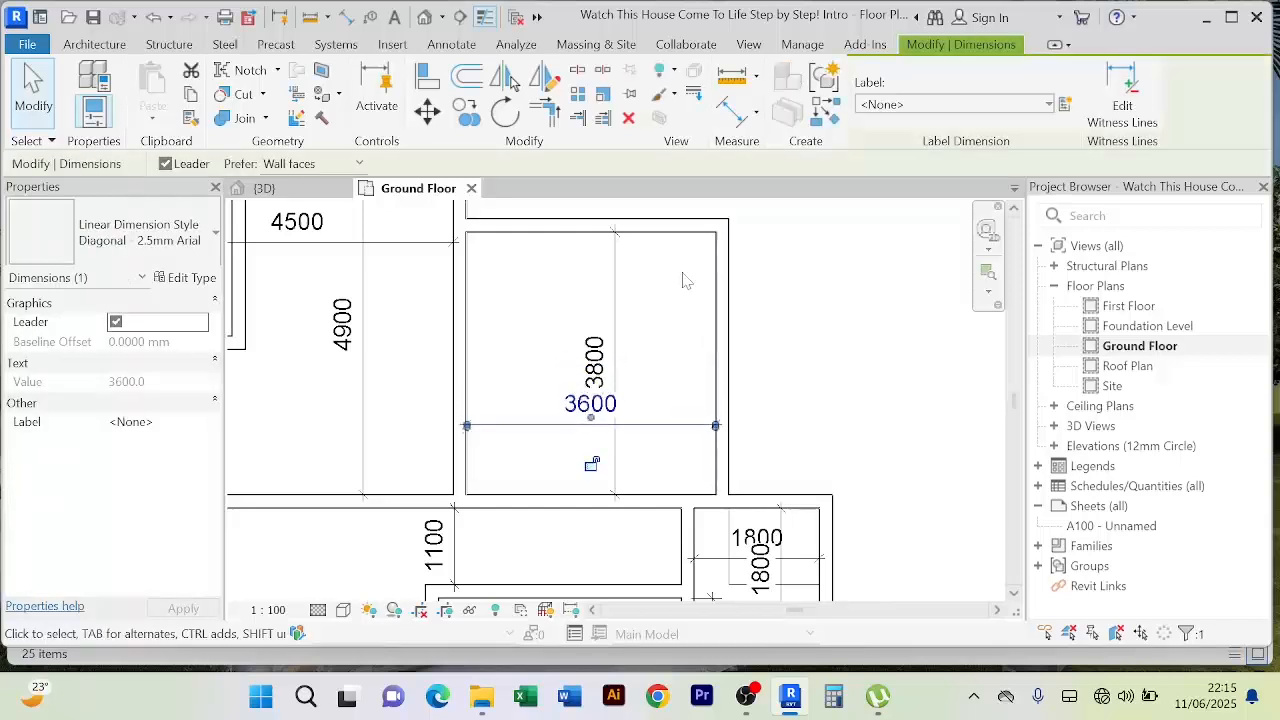
pyautogui.click(787, 287)
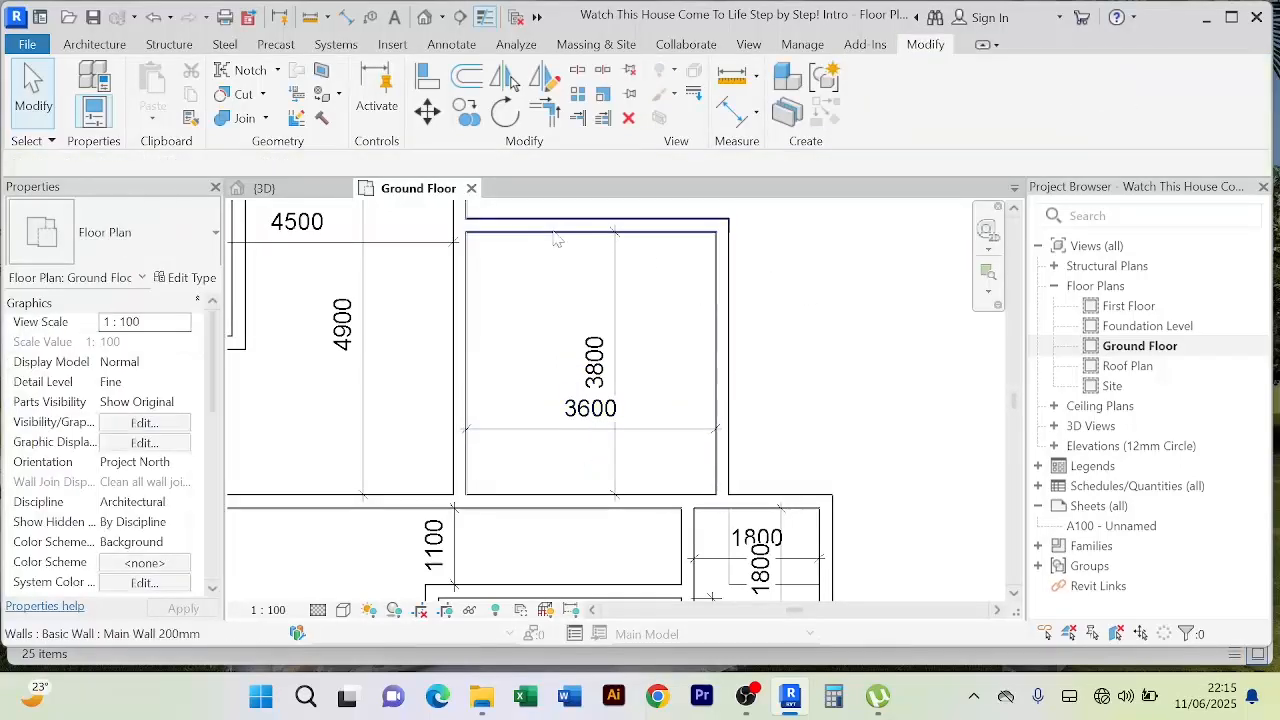
# Step: Move the upper room's top wall by setting the room's vertical inside dimension to 3600 mm again
pyautogui.click(641, 226)
pyautogui.click(597, 360)
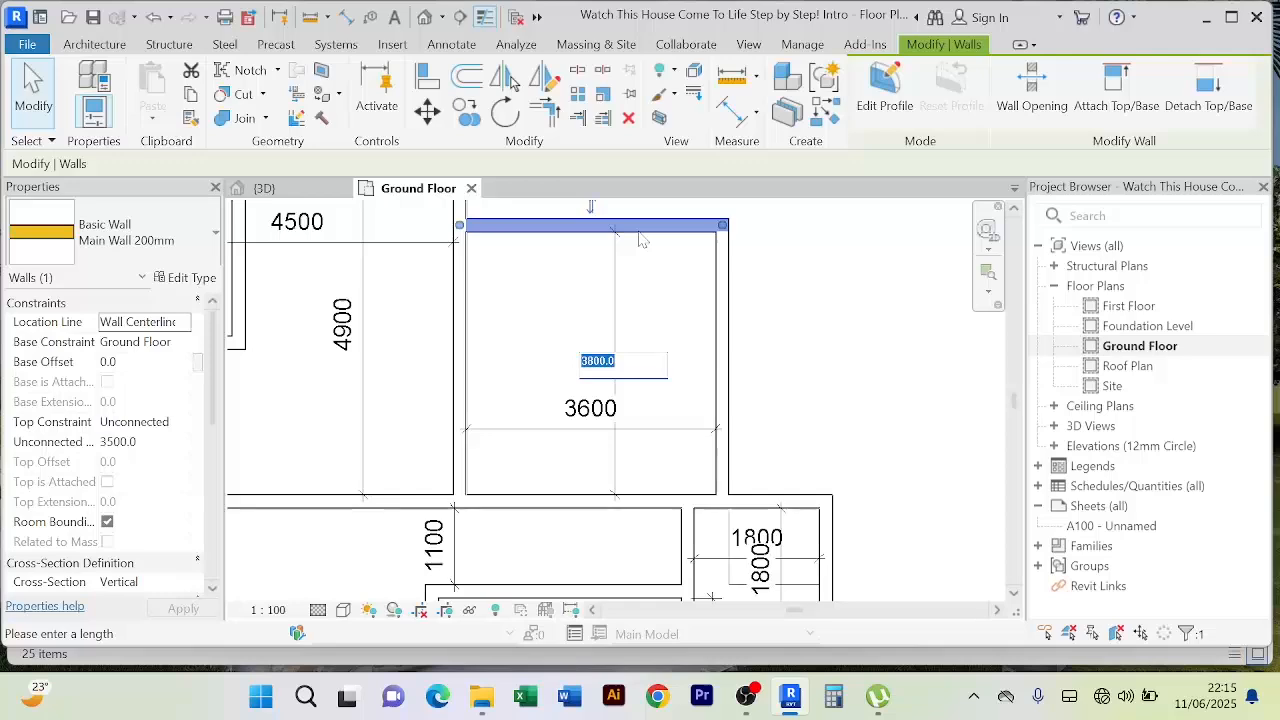
pyautogui.write('36')
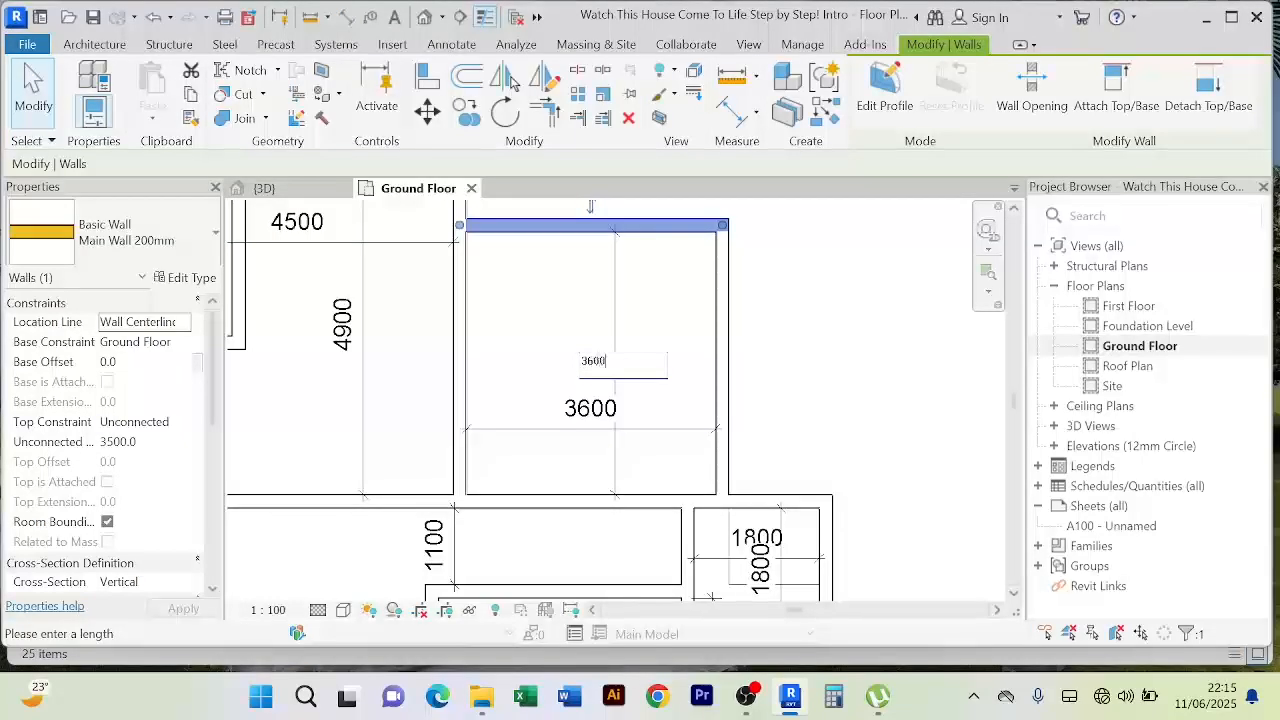
pyautogui.write('00')
pyautogui.press('Return')
pyautogui.click(858, 368)
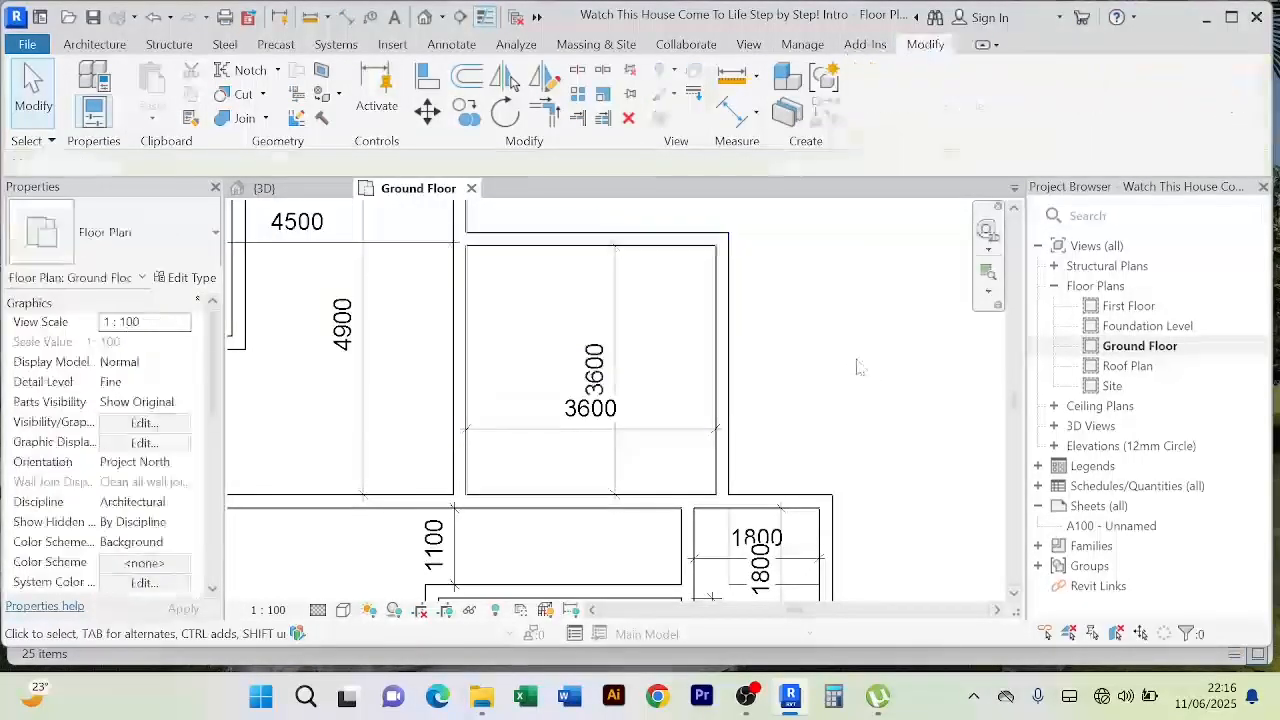
# Step: Move the small room's lower wall by setting the room's vertical inside dimension to 2000 mm
pyautogui.scroll(-5, 858, 368)
pyautogui.moveTo(835, 342); pyautogui.dragTo(791, 248, button='middle')
pyautogui.scroll(4, 780, 381)
pyautogui.scroll(-3, 882, 349)
pyautogui.moveTo(888, 349)
pyautogui.mouseDown(button='middle')
pyautogui.moveTo(876, 325)
pyautogui.moveTo(866, 346)
pyautogui.mouseUp(button='middle')
pyautogui.scroll(3, 866, 346)
pyautogui.scroll(2, 775, 290)
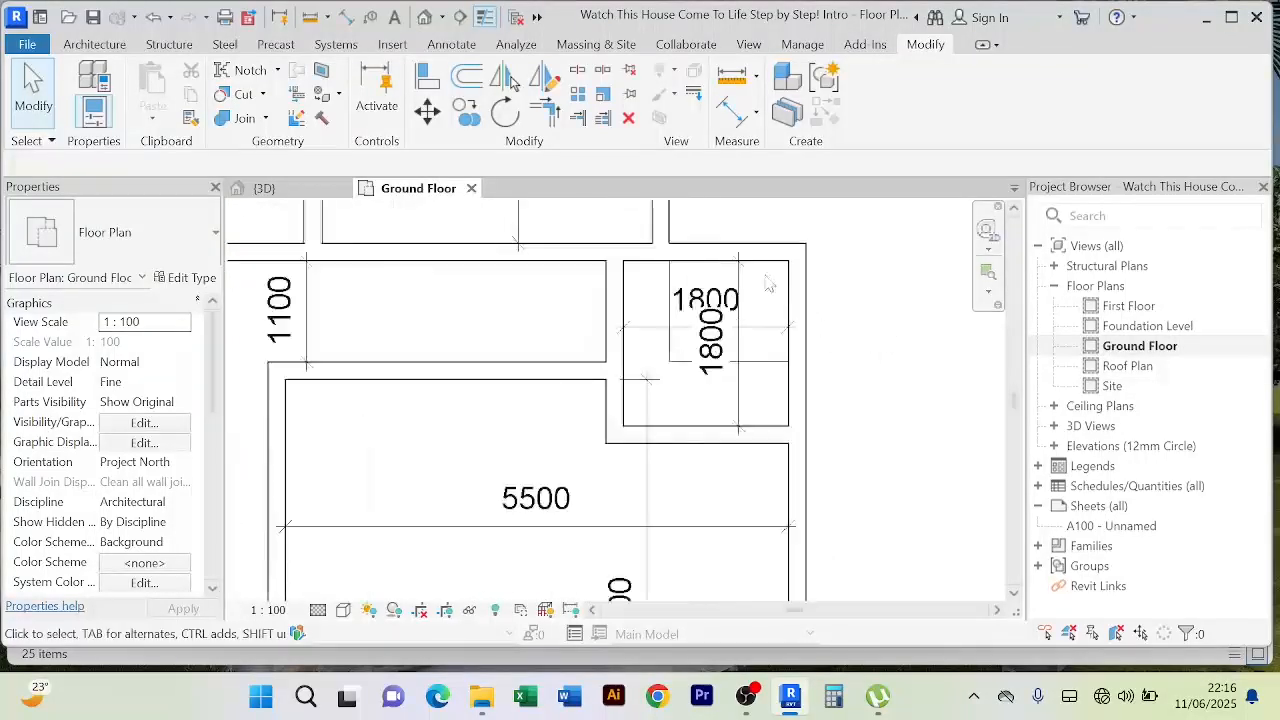
pyautogui.click(734, 436)
pyautogui.click(711, 340)
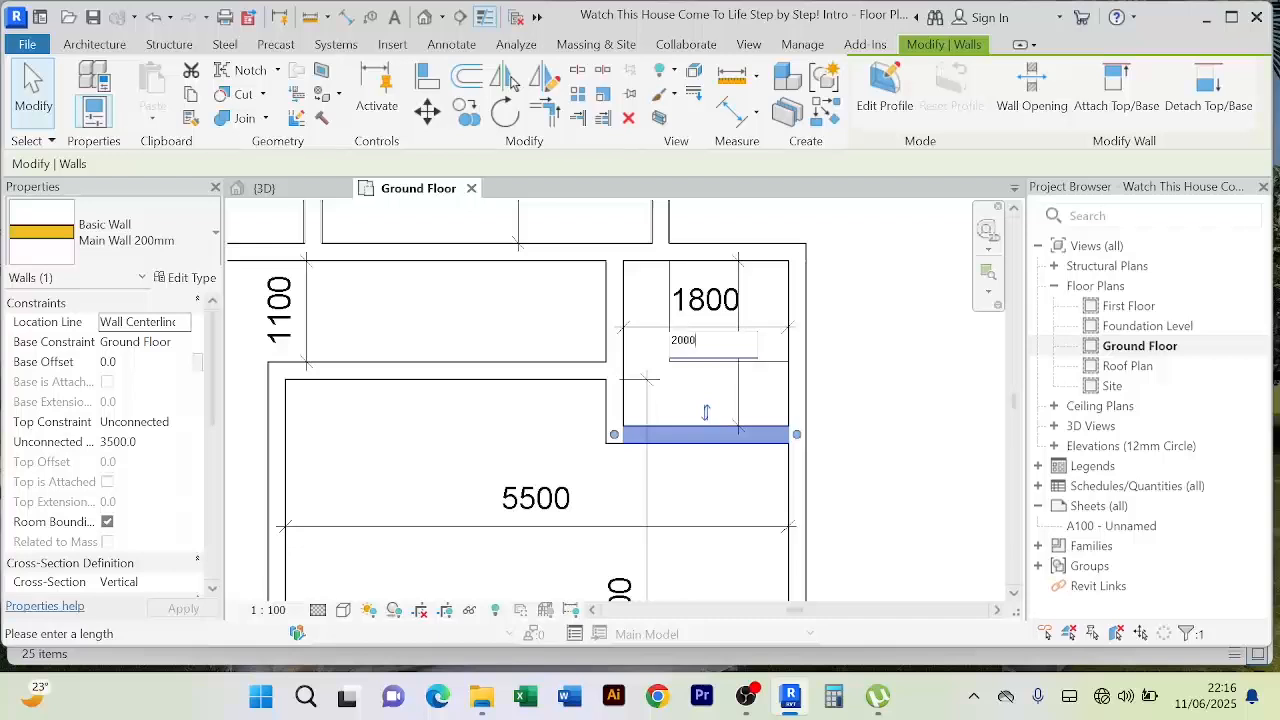
pyautogui.write('2000')
pyautogui.press('Return')
pyautogui.press('Escape')
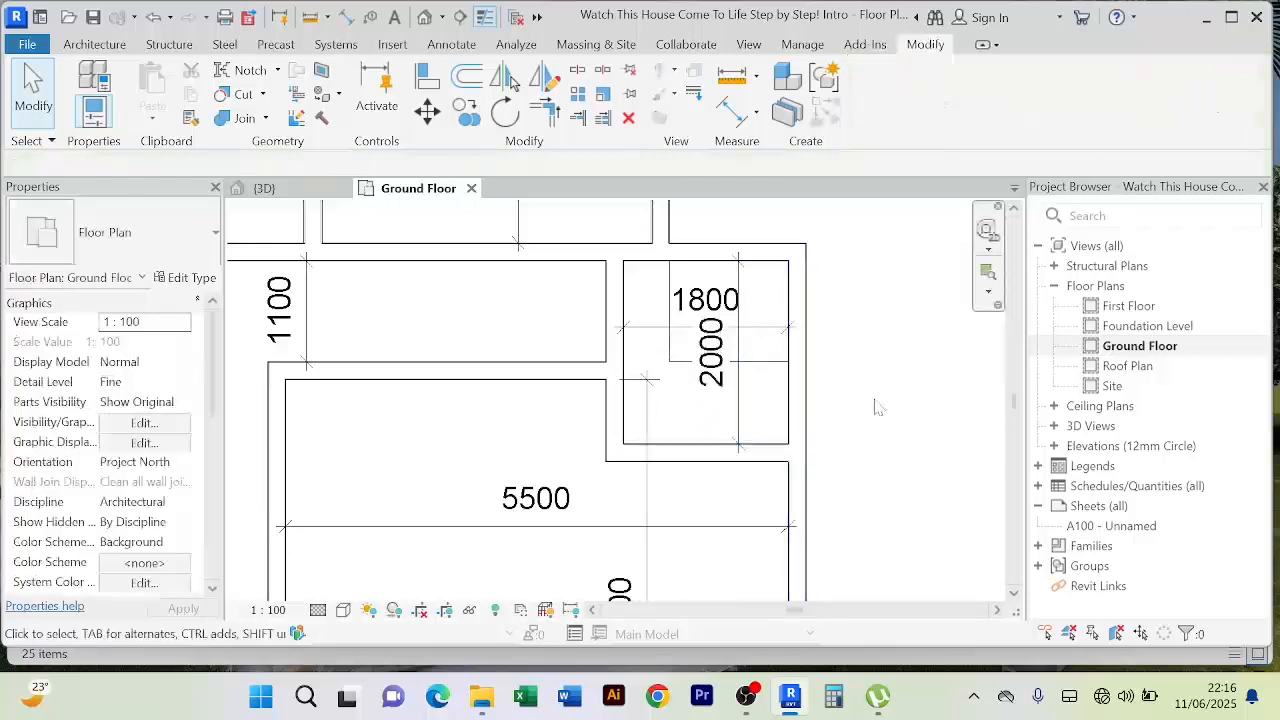
# Step: Nudge the small room's vertical 2000 mm dimension sideways, close to the room's right-hand wall
pyautogui.scroll(-2, 880, 393)
pyautogui.moveTo(880, 393); pyautogui.dragTo(759, 327, button='middle')
pyautogui.click(662, 300)
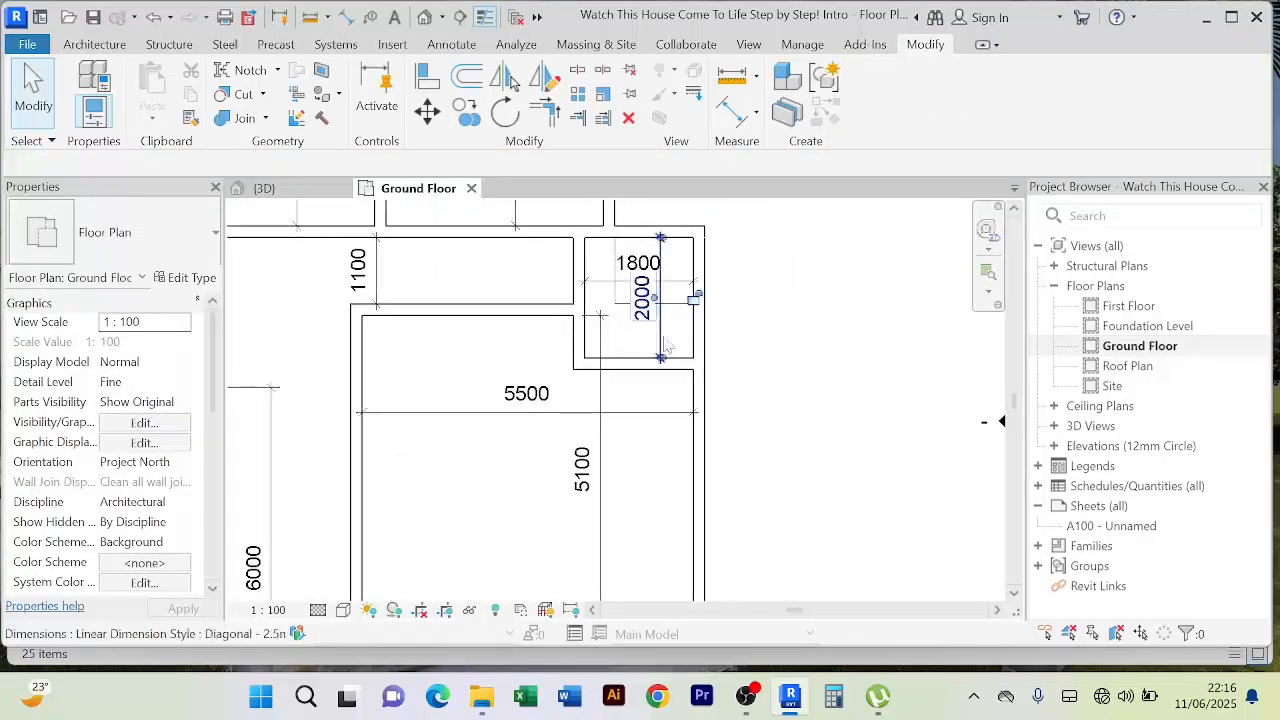
pyautogui.press('Right')
pyautogui.press('Right')
pyautogui.press('Right')
pyautogui.press('Right')
pyautogui.press('Right')
pyautogui.press('Right')
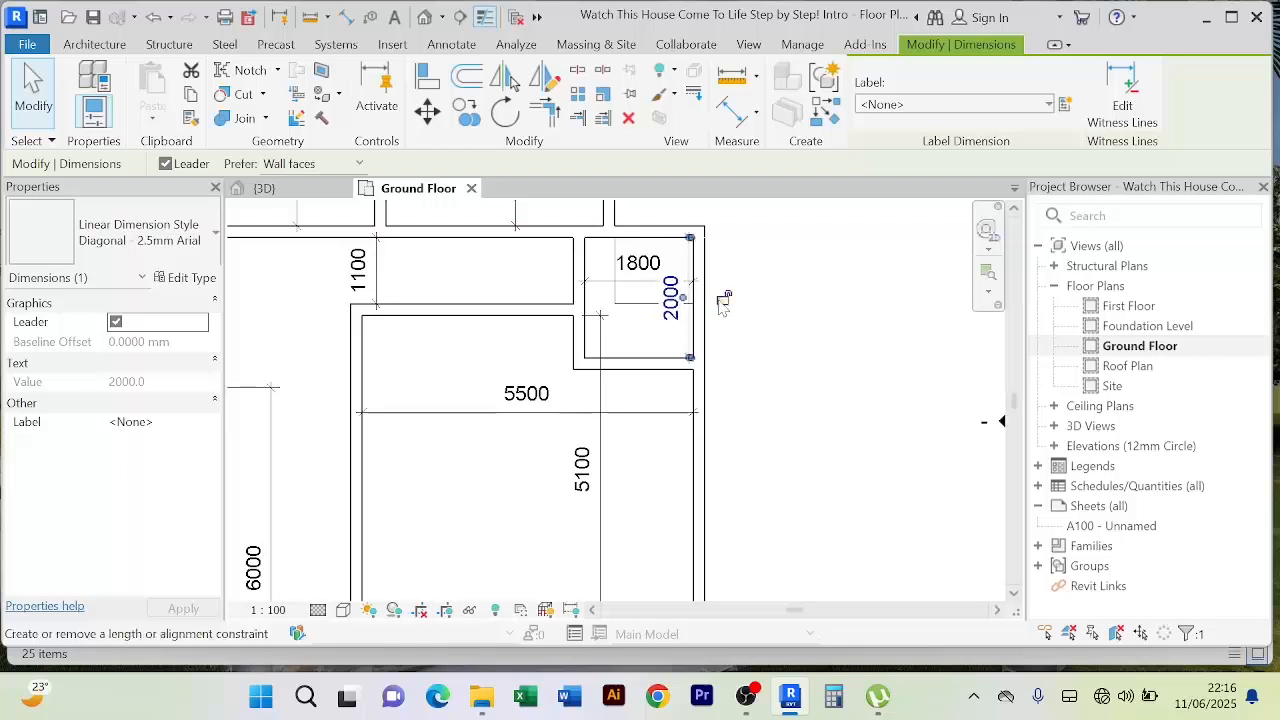
pyautogui.press('Left')
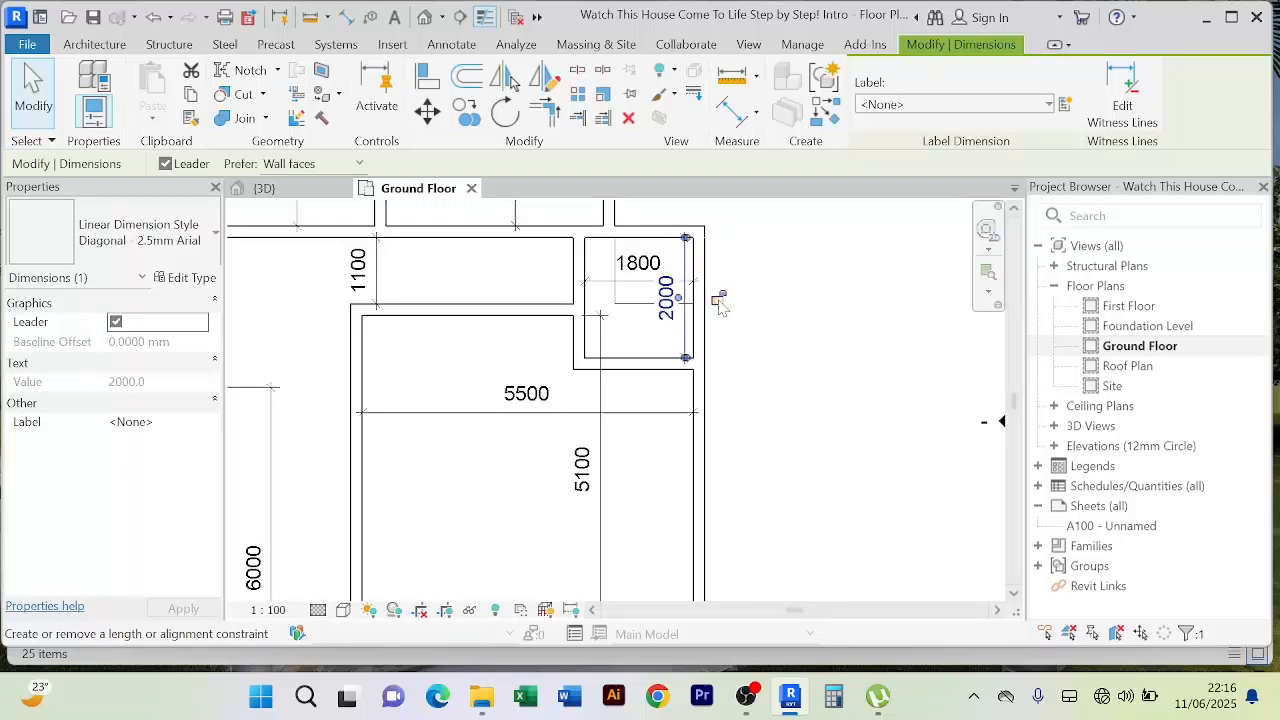
pyautogui.click(766, 317)
# Step: Nudge the small room's horizontal 1800 mm dimension slightly upward
pyautogui.click(604, 289)
pyautogui.press('Up')
pyautogui.press('Up')
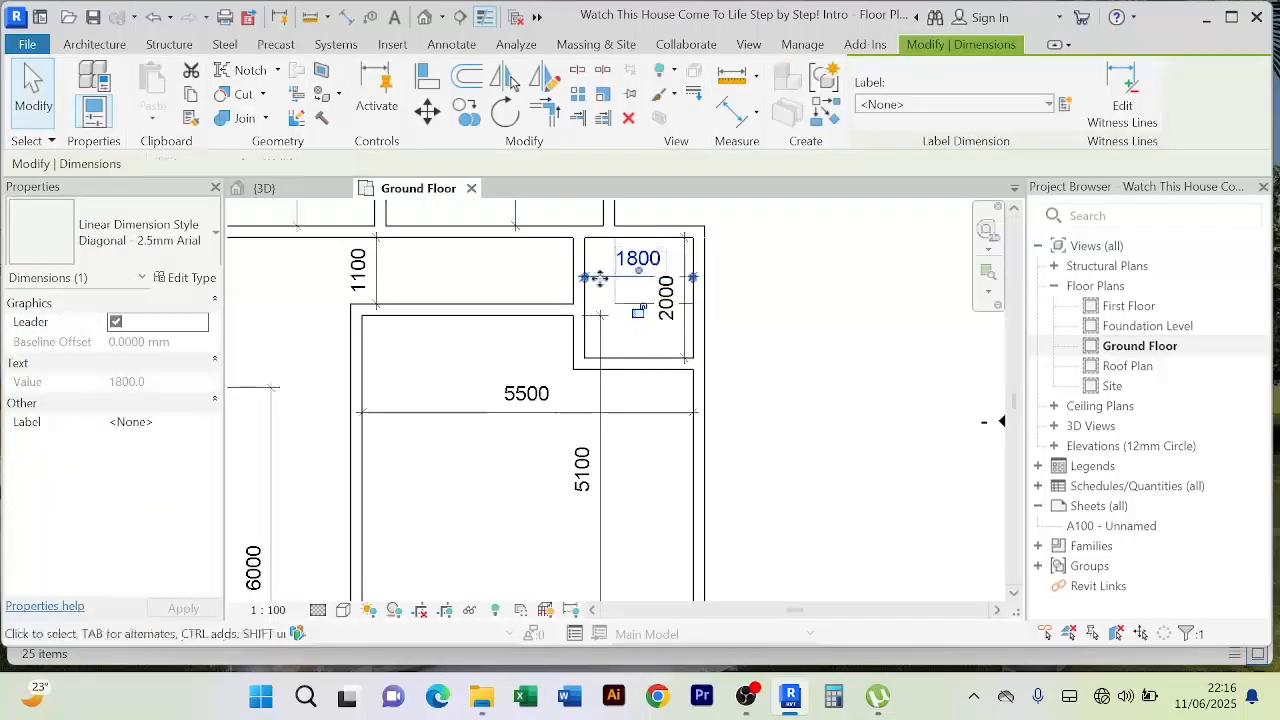
pyautogui.click(842, 338)
# Step: Examine the staircase, the 1300 x 1500 mm room above it and the adjoining open space on the plan
pyautogui.scroll(-5, 869, 348)
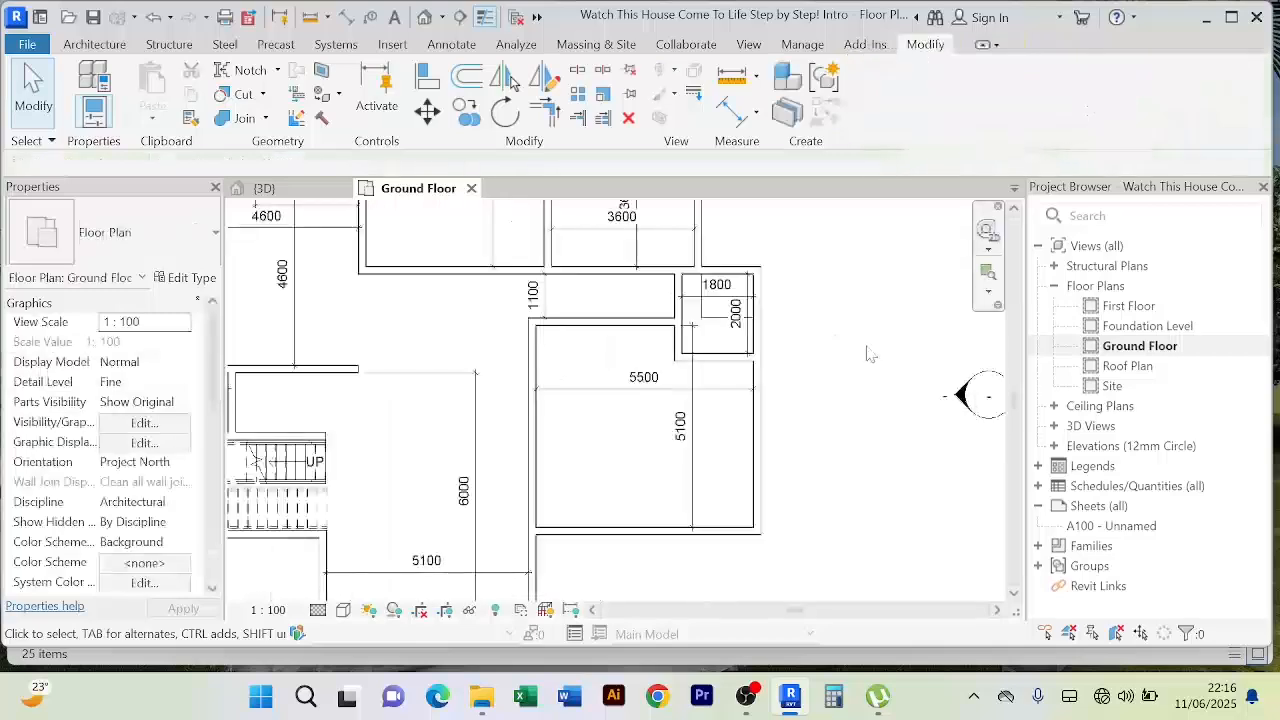
pyautogui.moveTo(871, 330); pyautogui.dragTo(812, 322, button='middle')
pyautogui.scroll(2, 823, 309)
pyautogui.scroll(-1, 820, 304)
pyautogui.scroll(1, 514, 447)
pyautogui.scroll(1, 518, 447)
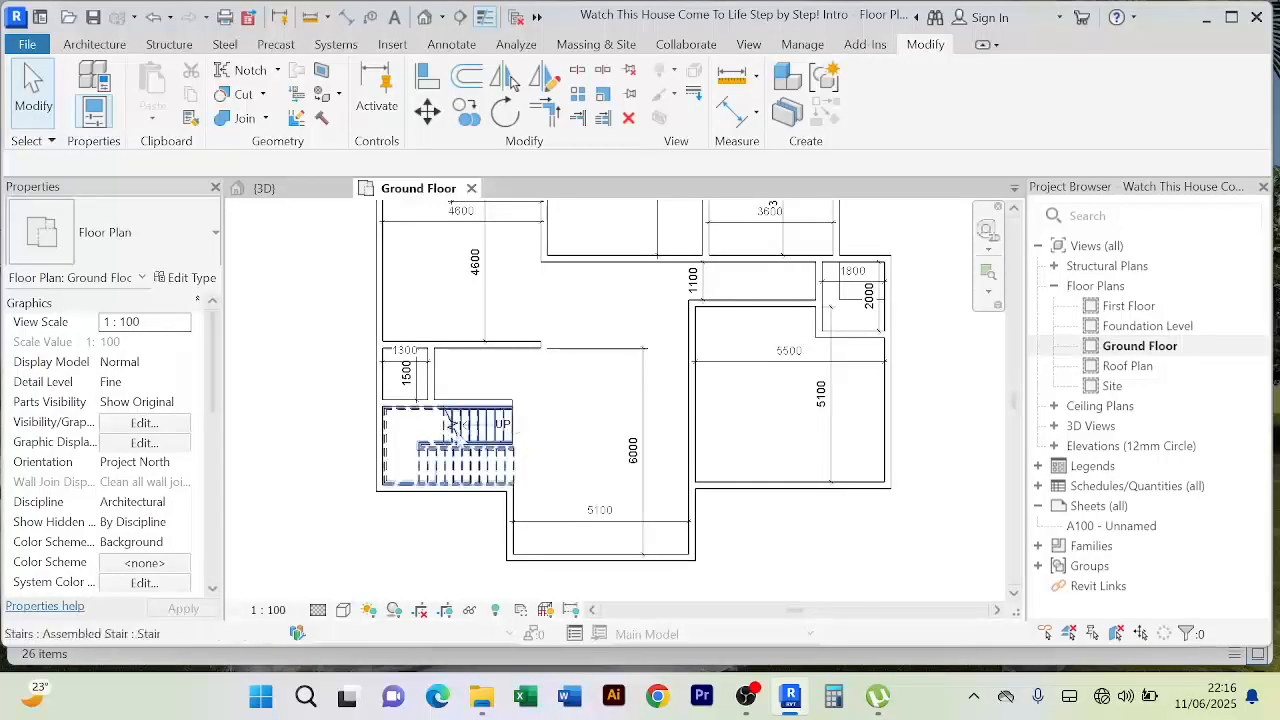
pyautogui.scroll(1, 551, 437)
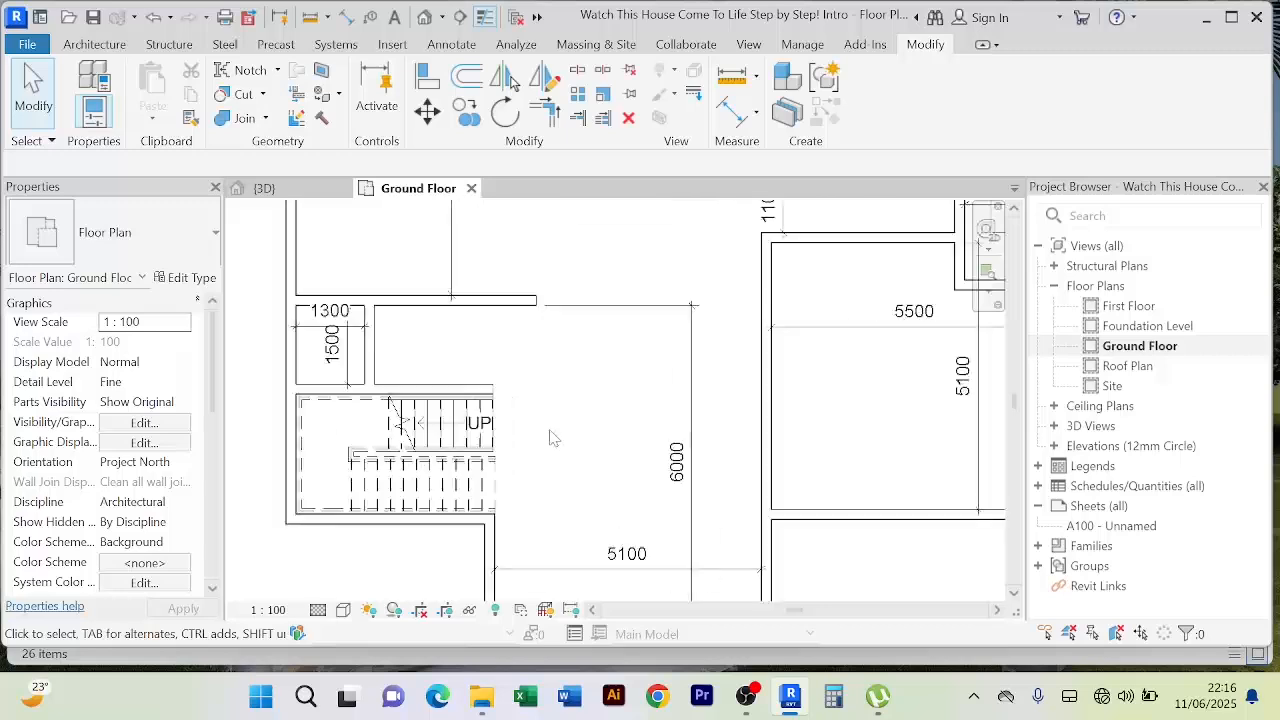
pyautogui.scroll(-1, 548, 435)
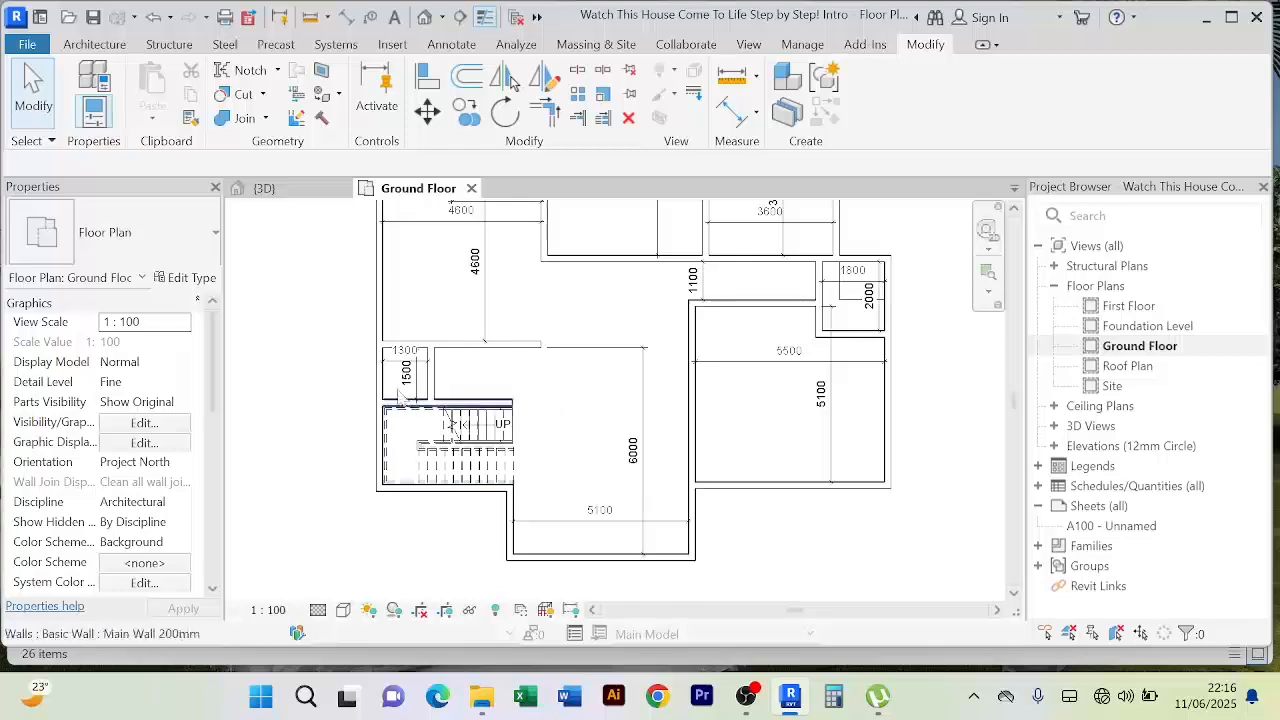
pyautogui.scroll(1, 440, 375)
pyautogui.scroll(-1, 480, 365)
pyautogui.moveTo(487, 367); pyautogui.dragTo(447, 373, button='middle')
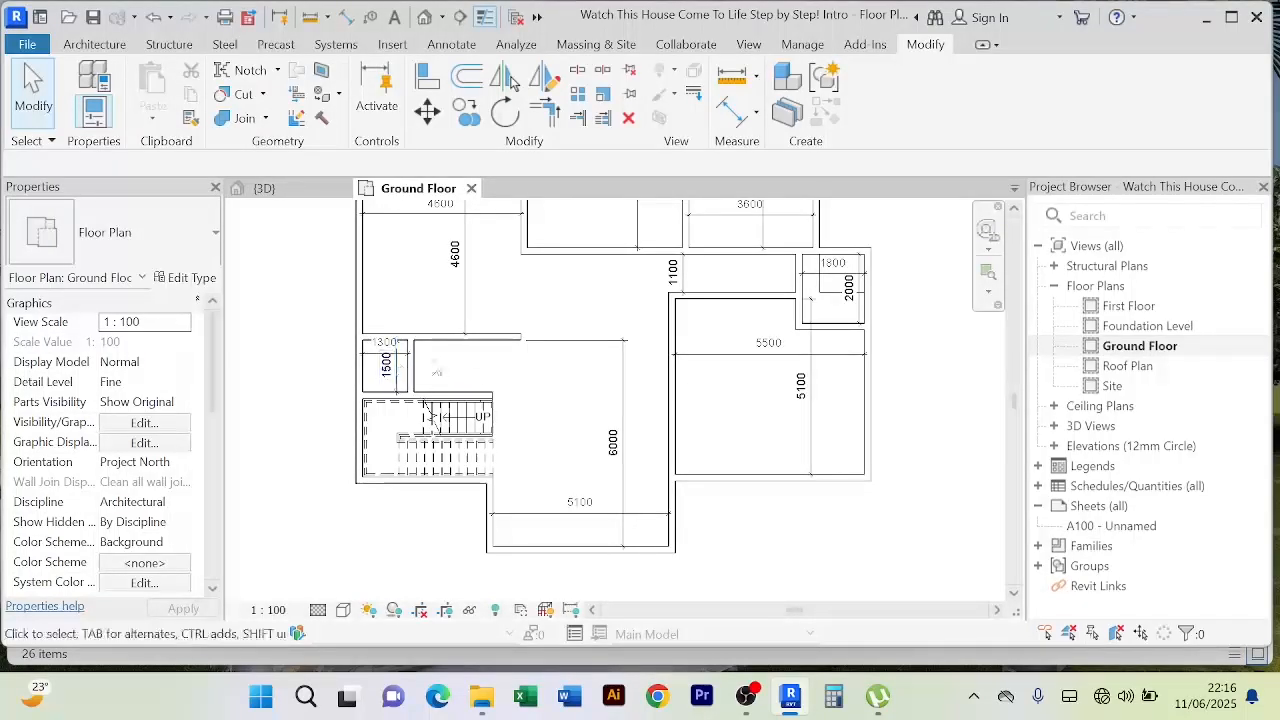
pyautogui.moveTo(488, 370); pyautogui.dragTo(491, 379, button='middle')
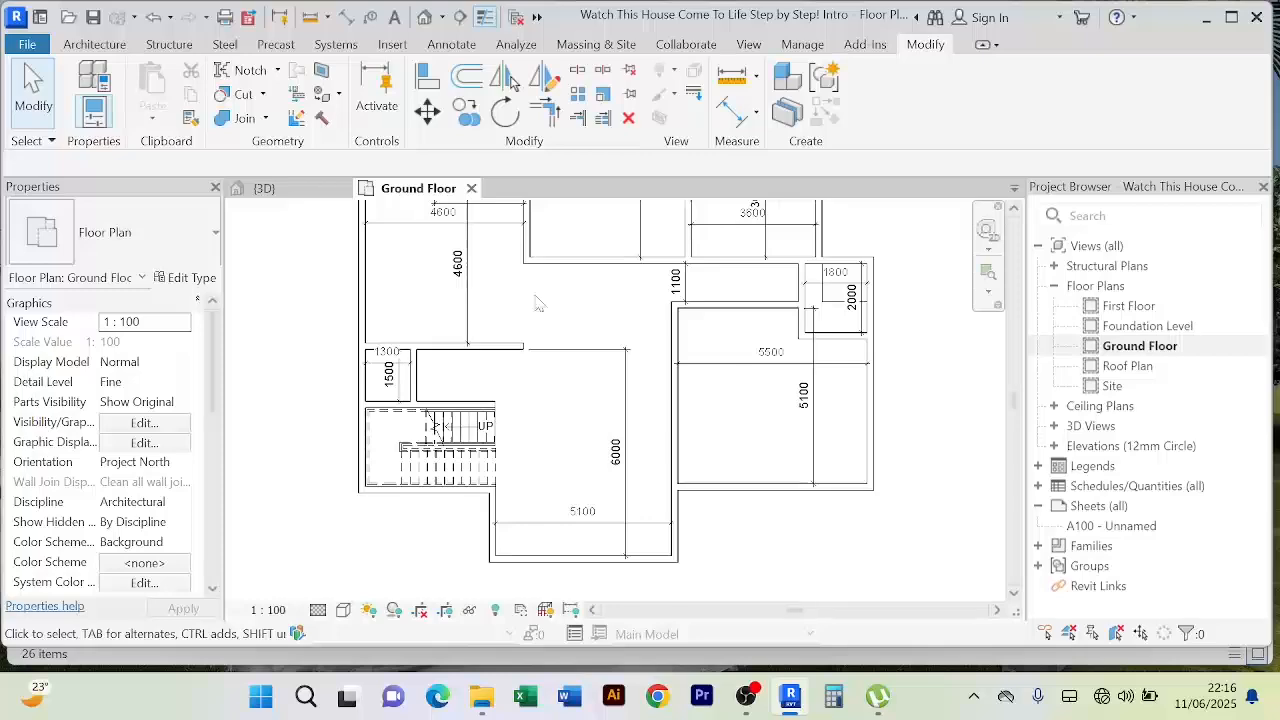
# Step: Review the overall wall layout, the 1100 mm passage and the 5500 x 5100 mm room
pyautogui.scroll(-2, 536, 297)
pyautogui.moveTo(550, 313); pyautogui.dragTo(503, 356, button='middle')
pyautogui.scroll(3, 528, 299)
pyautogui.scroll(-3, 528, 354)
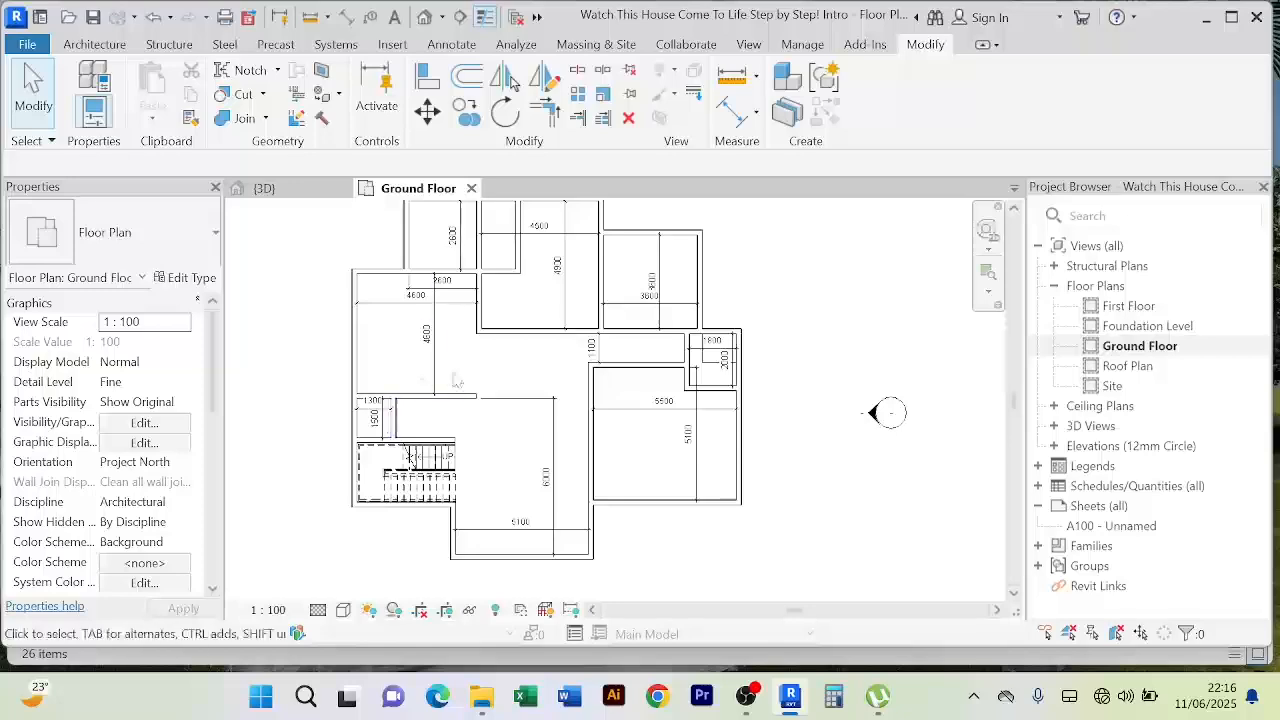
pyautogui.scroll(2, 584, 357)
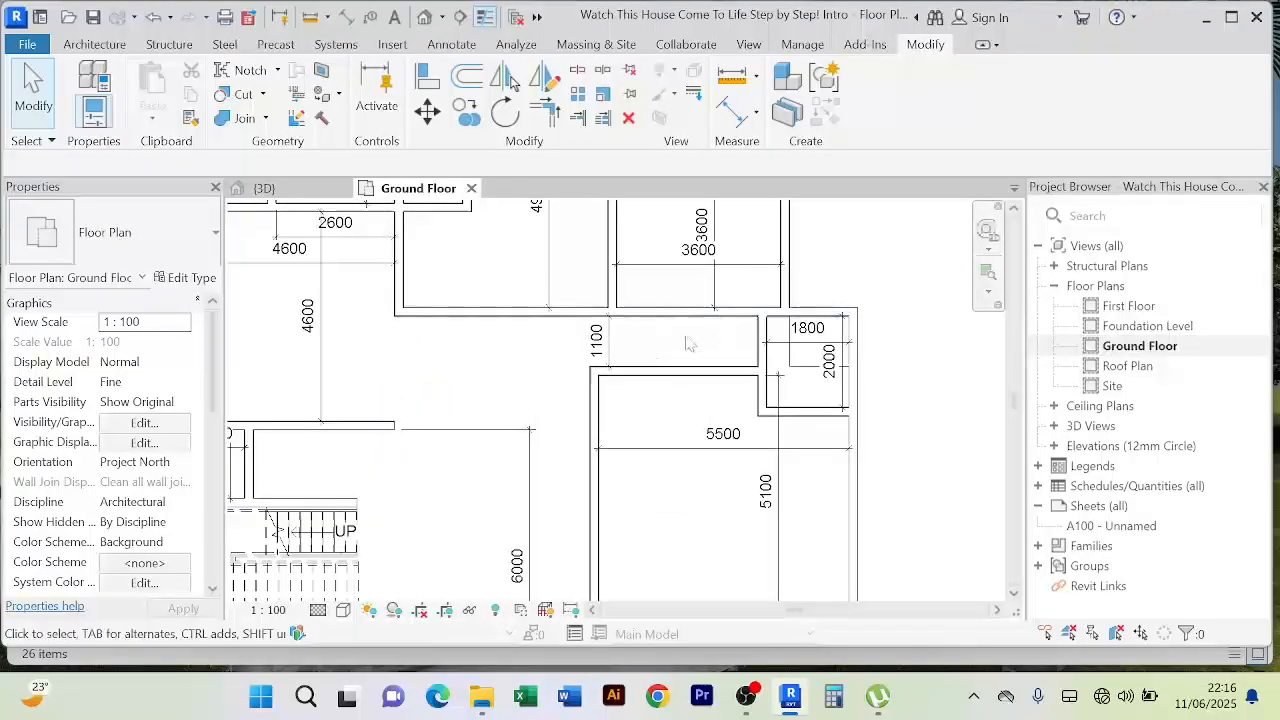
pyautogui.scroll(-3, 688, 344)
pyautogui.scroll(-5, 727, 318)
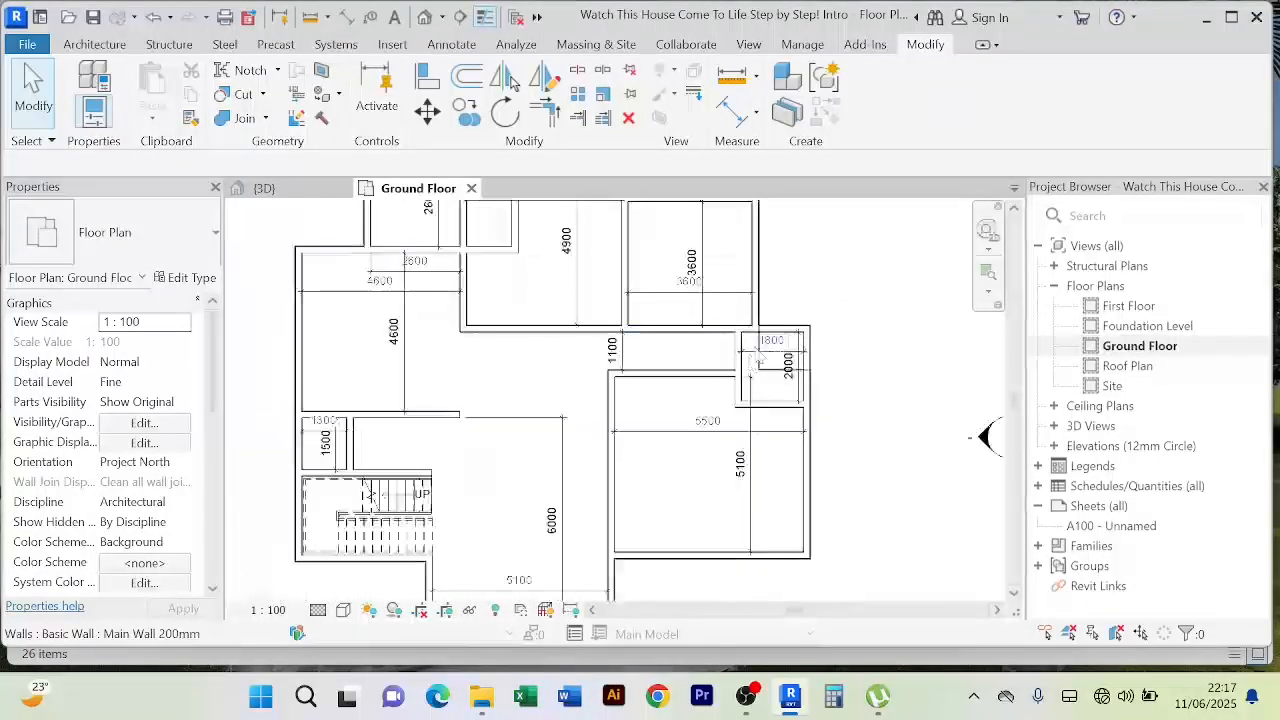
pyautogui.moveTo(680, 372); pyautogui.dragTo(671, 337, button='middle')
pyautogui.scroll(4, 670, 367)
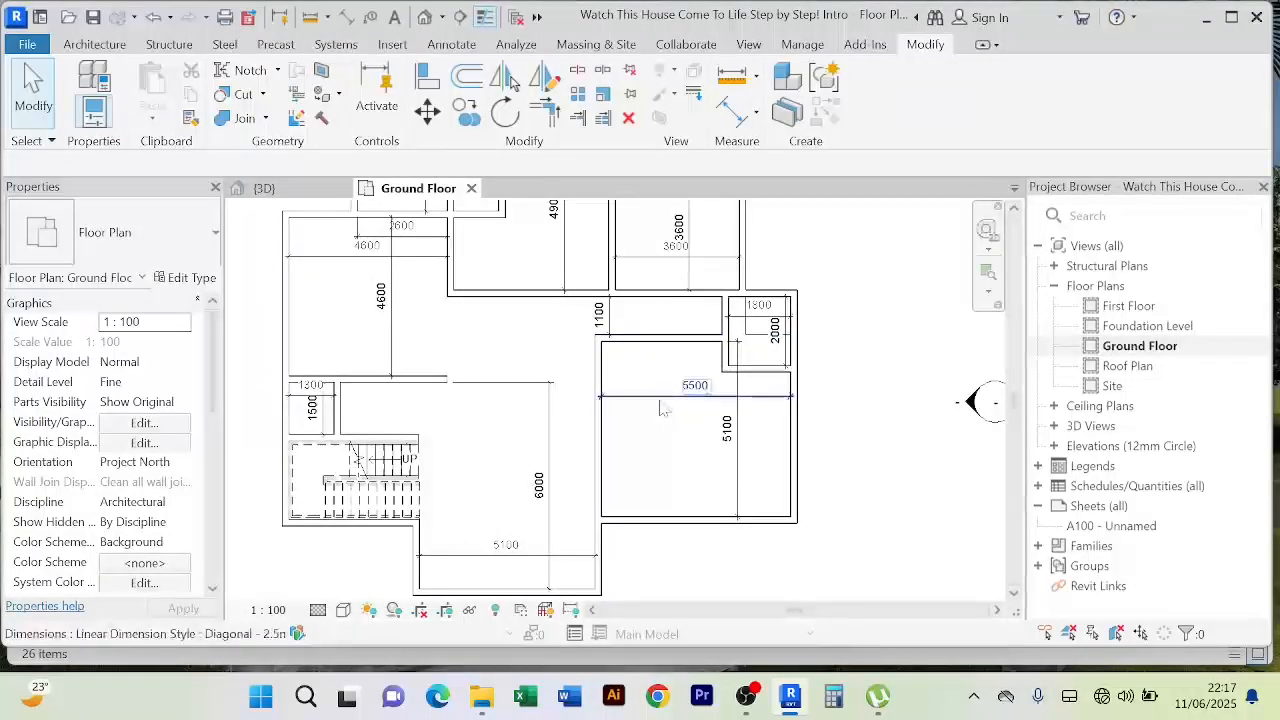
pyautogui.scroll(-3, 659, 402)
pyautogui.scroll(3, 563, 367)
pyautogui.scroll(-2, 616, 361)
pyautogui.moveTo(618, 363); pyautogui.dragTo(541, 373, button='middle')
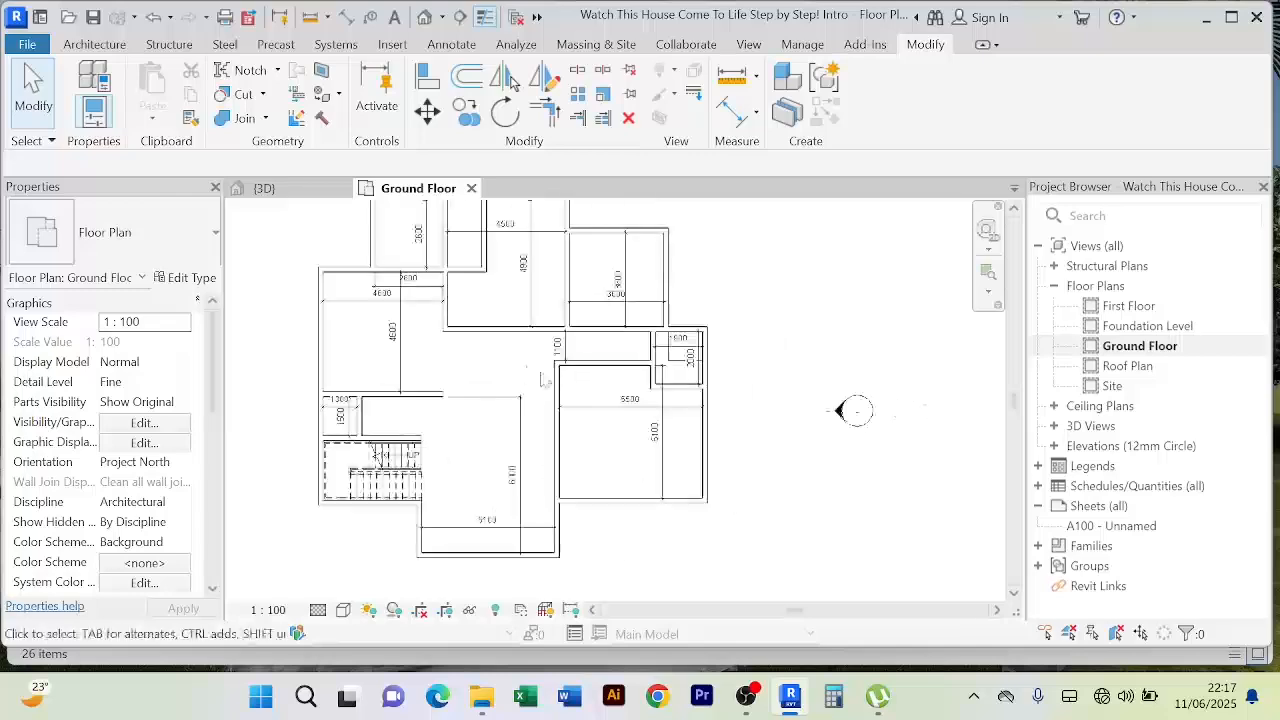
pyautogui.scroll(2, 595, 363)
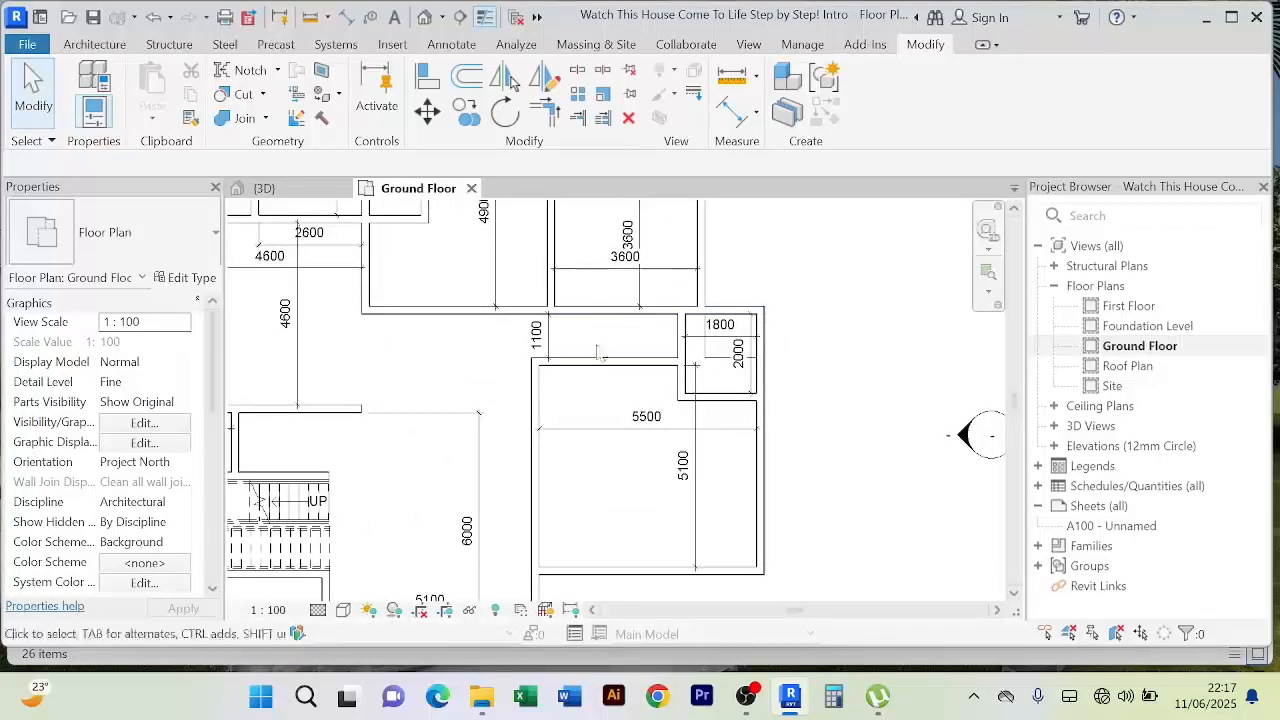
pyautogui.scroll(-2, 597, 351)
pyautogui.moveTo(606, 460); pyautogui.dragTo(596, 427, button='middle')
pyautogui.scroll(2, 577, 399)
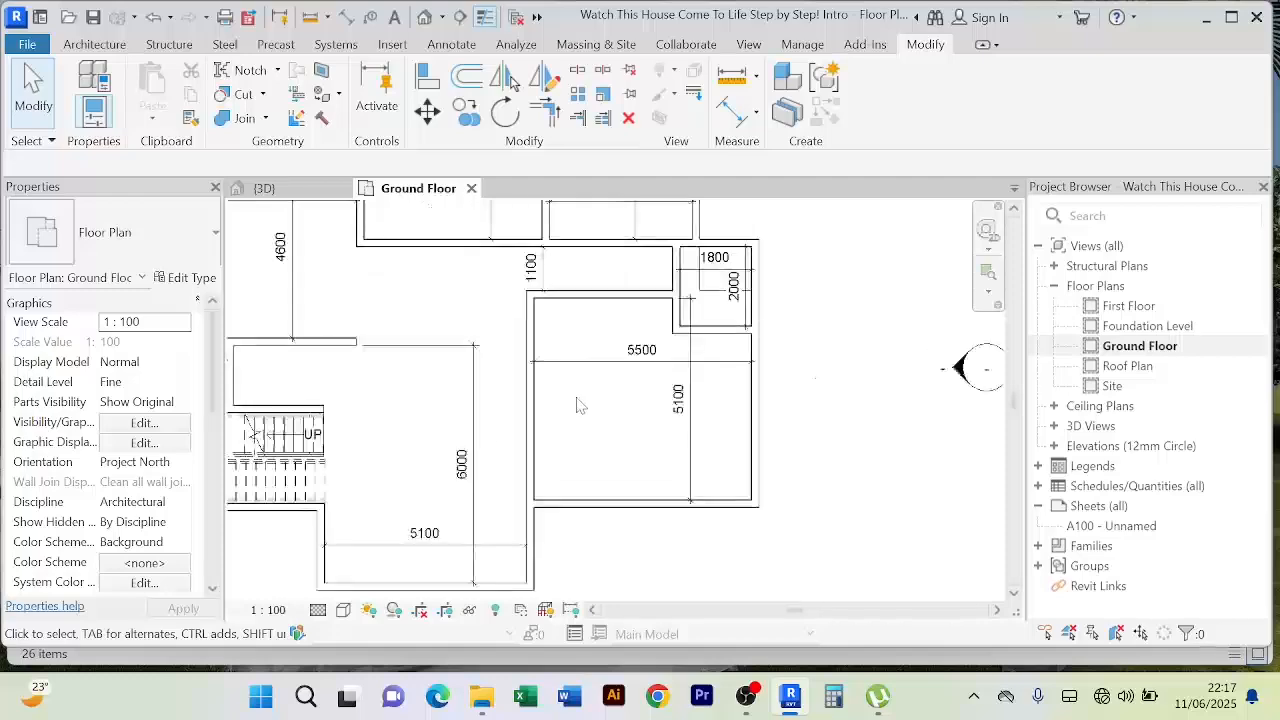
# Step: Align the outer face of the 5500 x 5100 mm room's left wall with the right face of the 3600 mm room's left wall
pyautogui.scroll(-2, 765, 386)
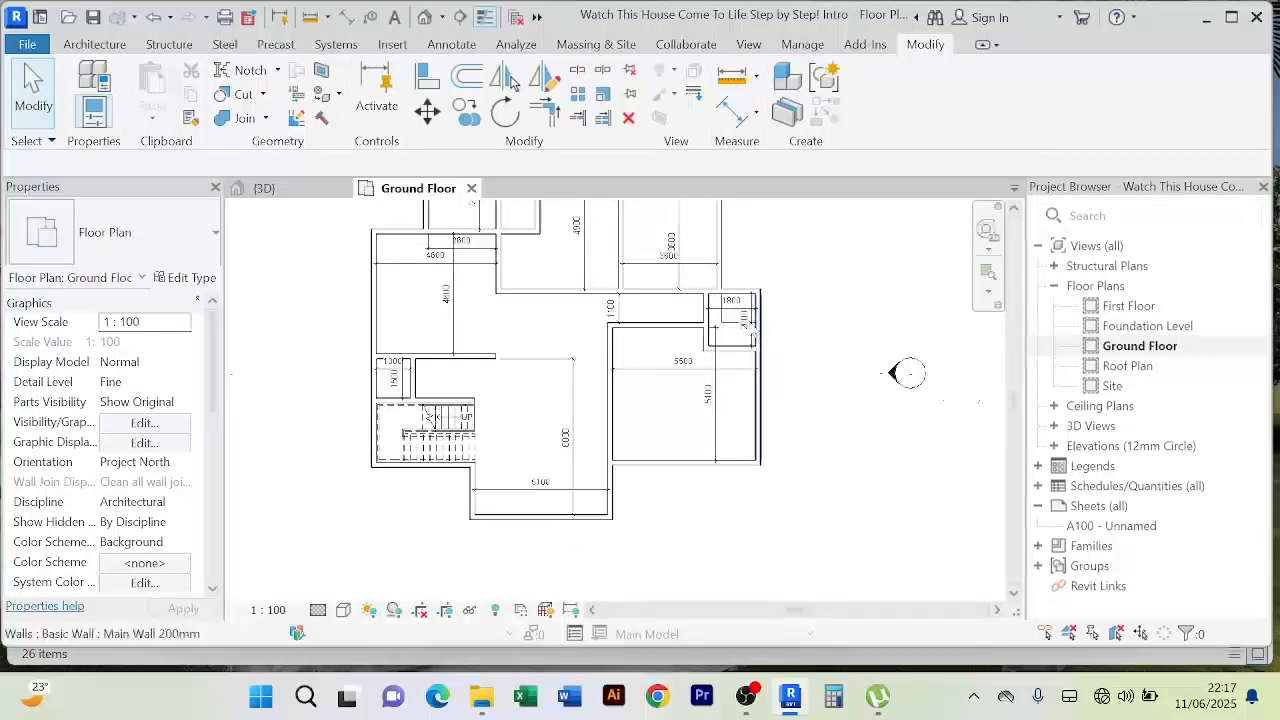
pyautogui.scroll(2, 660, 330)
pyautogui.moveTo(646, 314); pyautogui.dragTo(654, 340, button='middle')
pyautogui.scroll(-2, 971, 406)
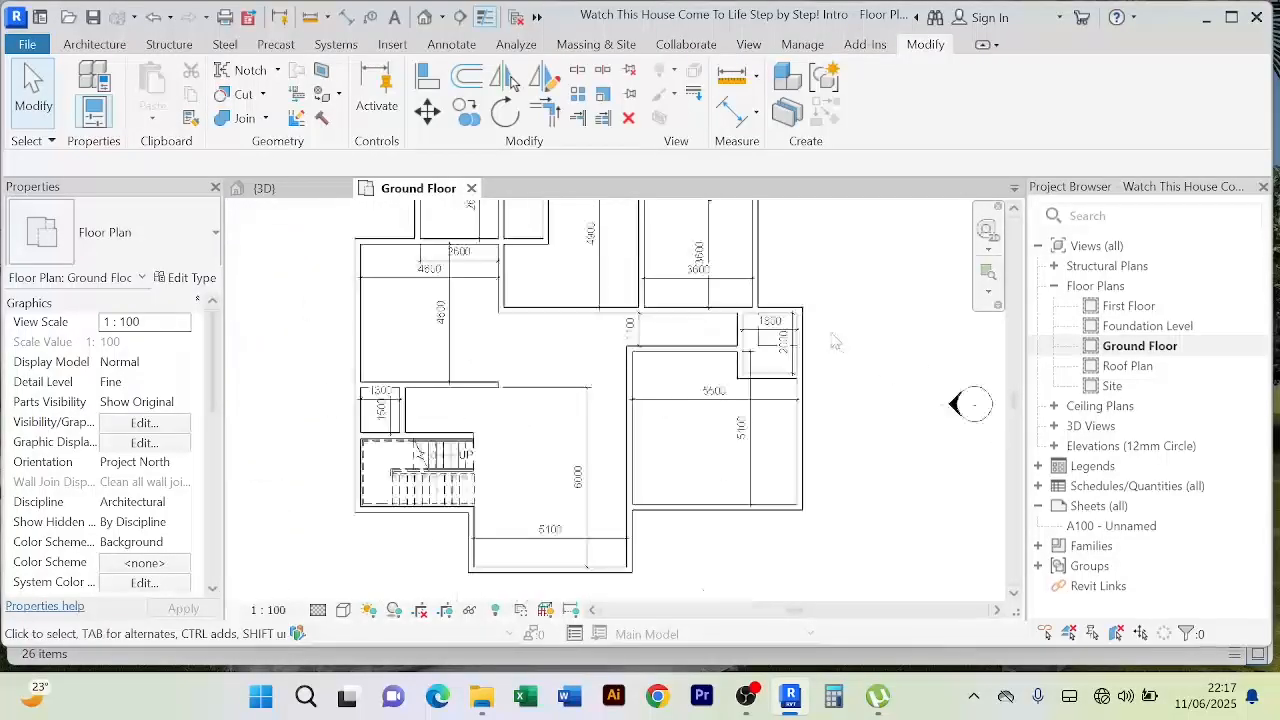
pyautogui.scroll(3, 588, 345)
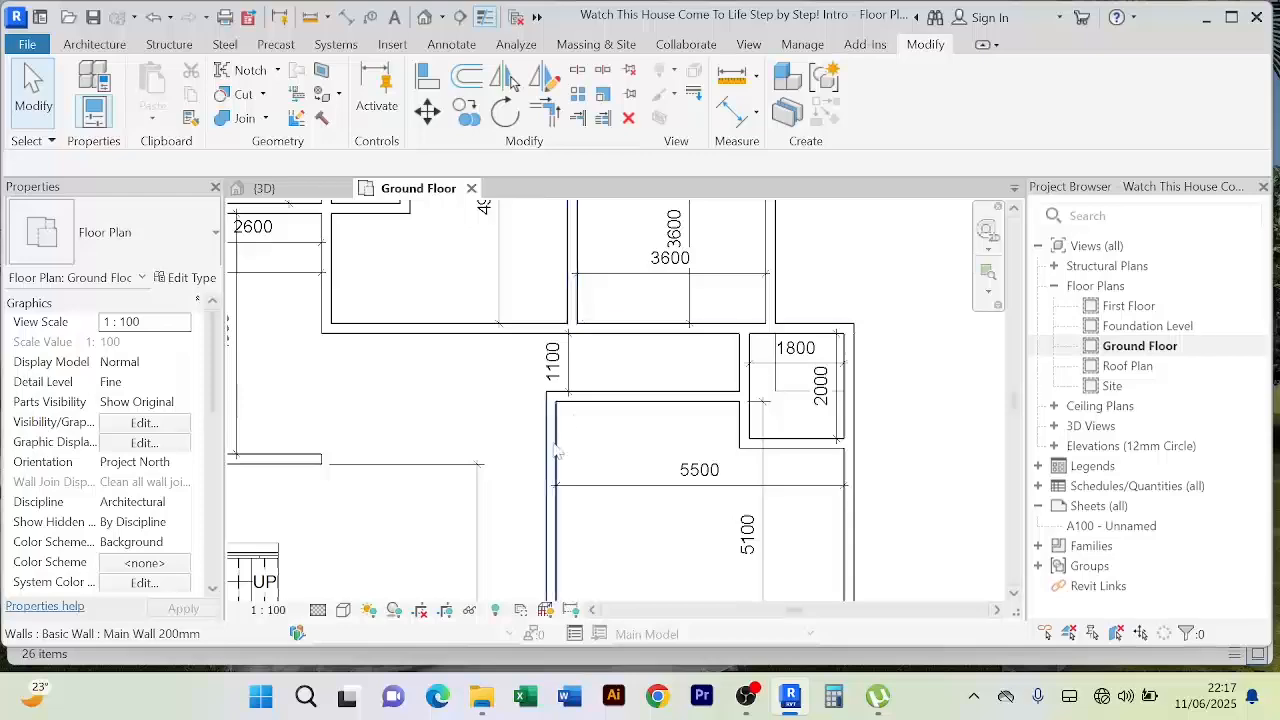
pyautogui.scroll(-2, 604, 430)
pyautogui.moveTo(607, 437); pyautogui.dragTo(590, 411, button='middle')
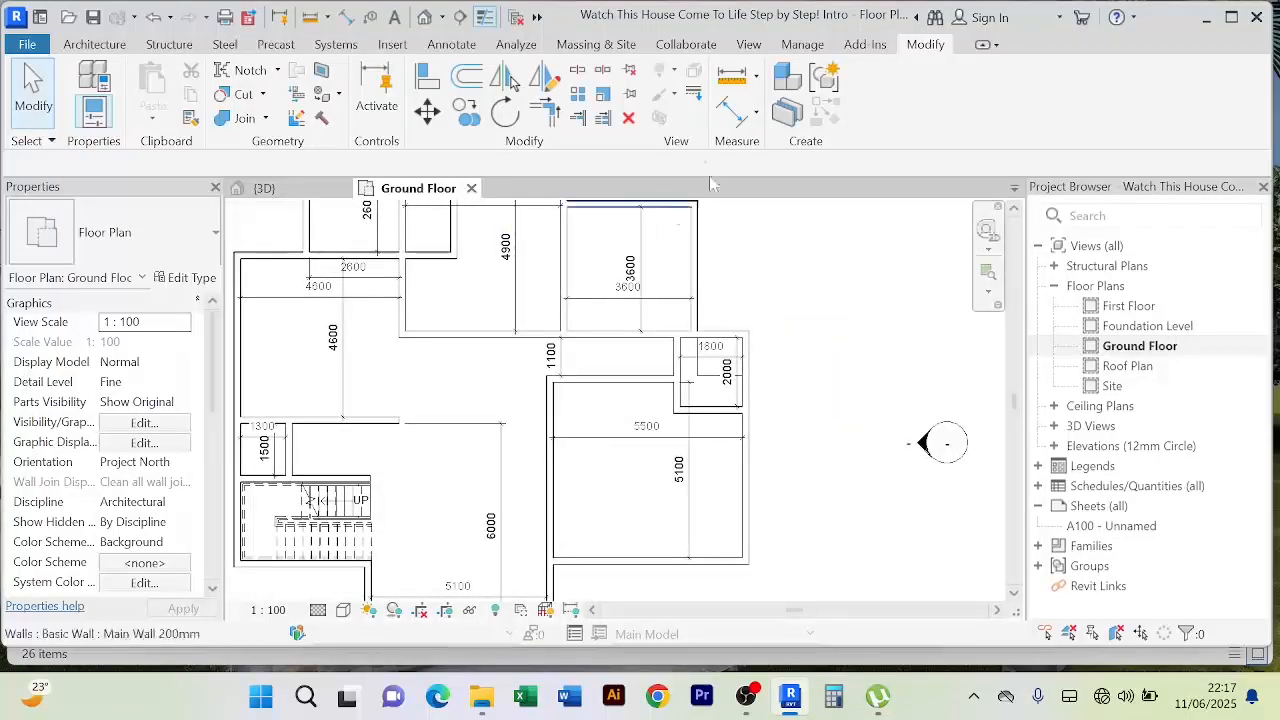
pyautogui.click(427, 80)
pyautogui.scroll(2, 588, 318)
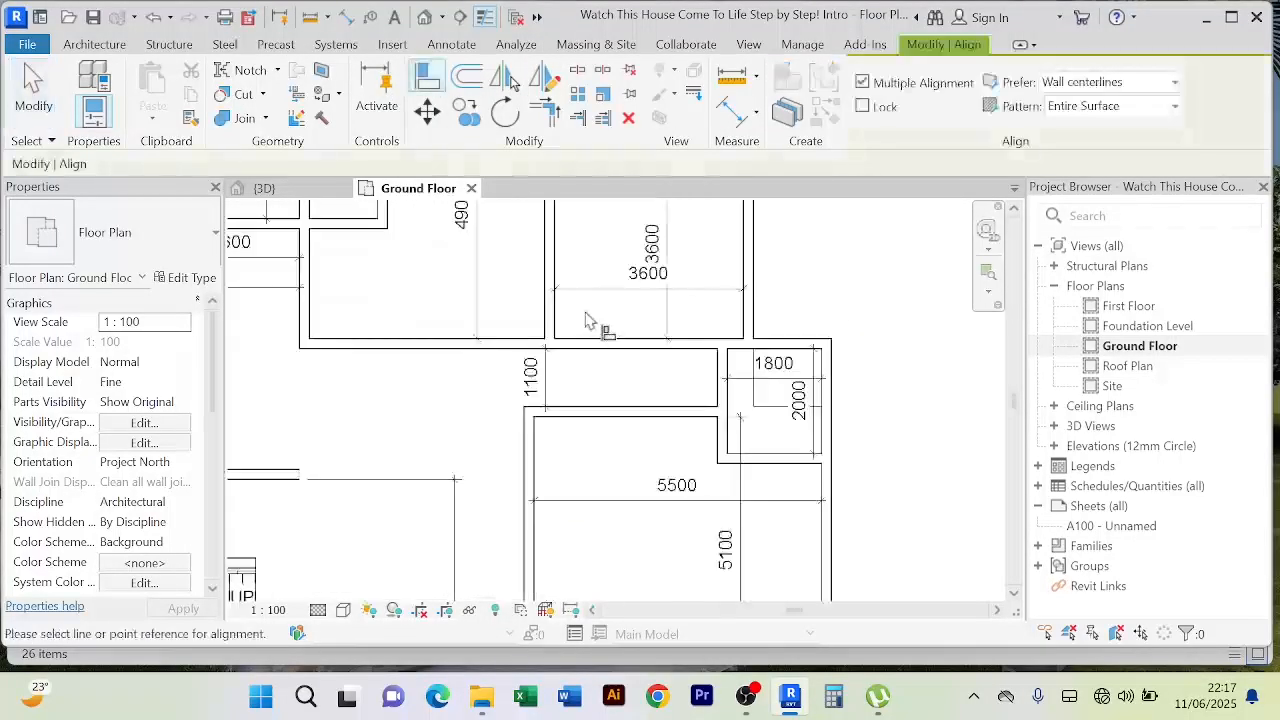
pyautogui.click(562, 322)
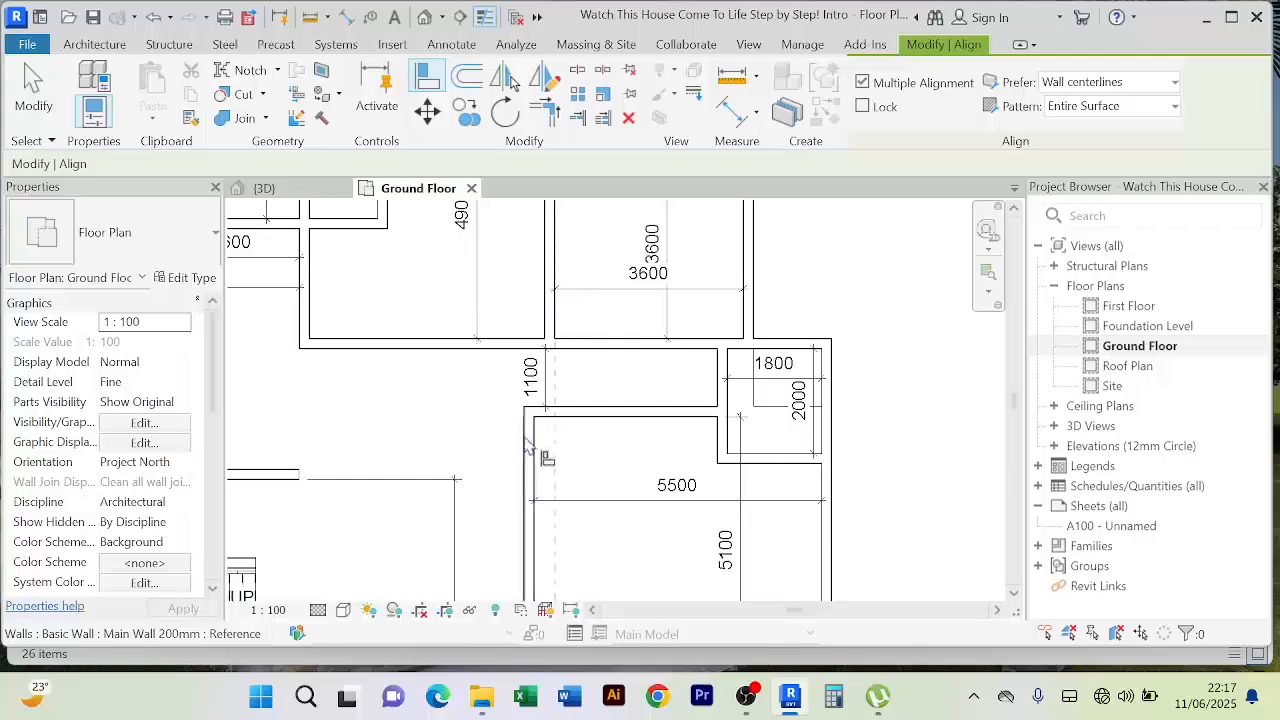
pyautogui.click(540, 445)
pyautogui.scroll(-1, 607, 428)
pyautogui.scroll(-1, 607, 428)
pyautogui.rightClick(814, 310)
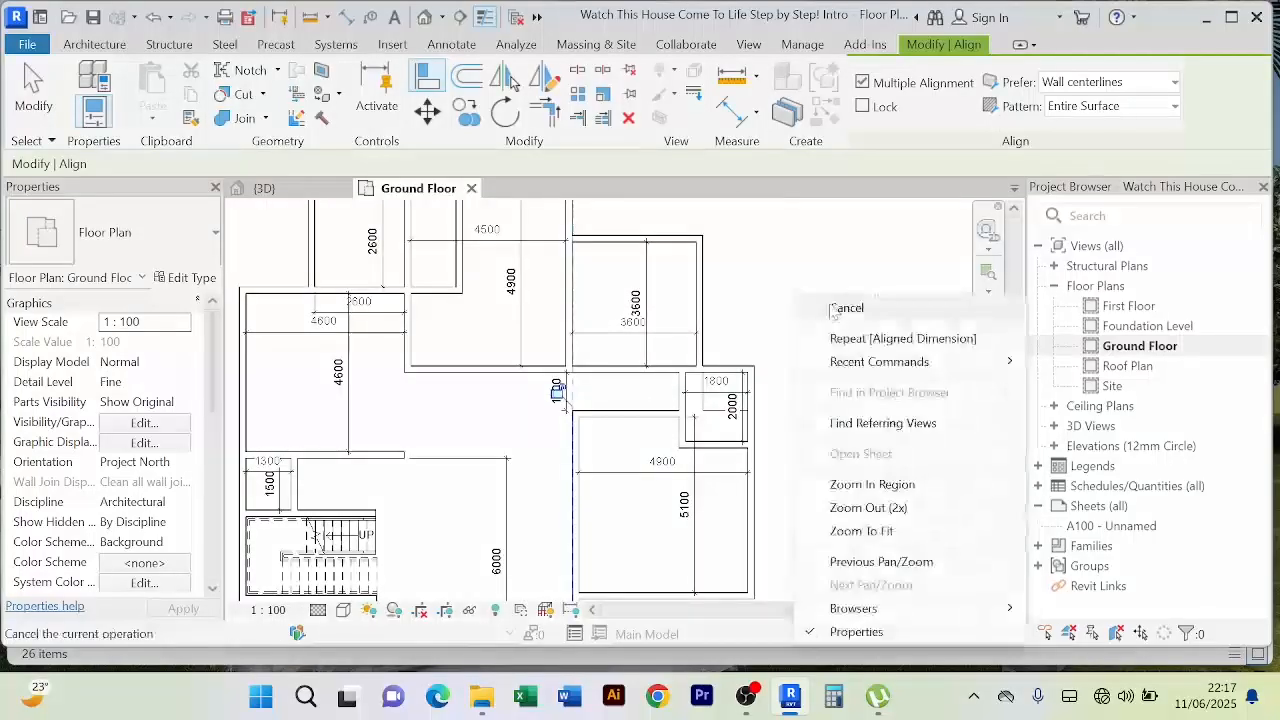
pyautogui.click(821, 289)
# Step: Align the lower-right room's left wall flush with the left wall of the 3600 mm room above, matching their left faces
pyautogui.scroll(3, 578, 420)
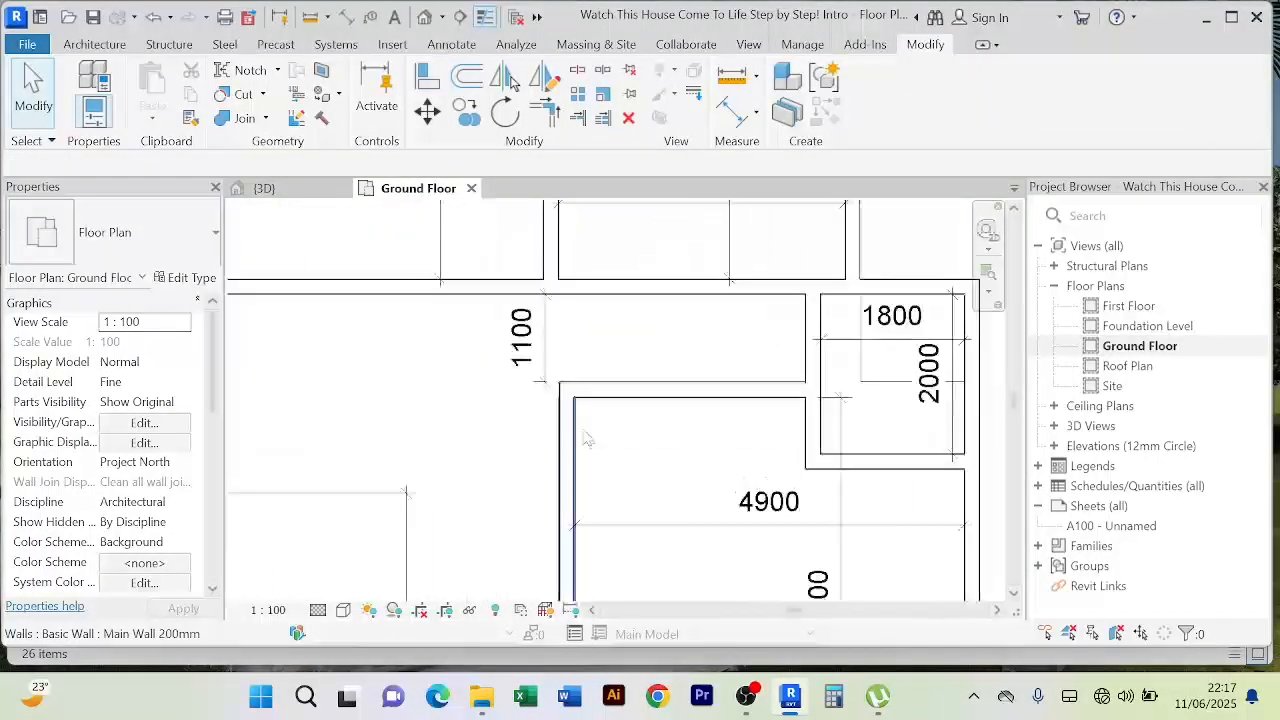
pyautogui.scroll(-2, 572, 376)
pyautogui.scroll(-3, 572, 376)
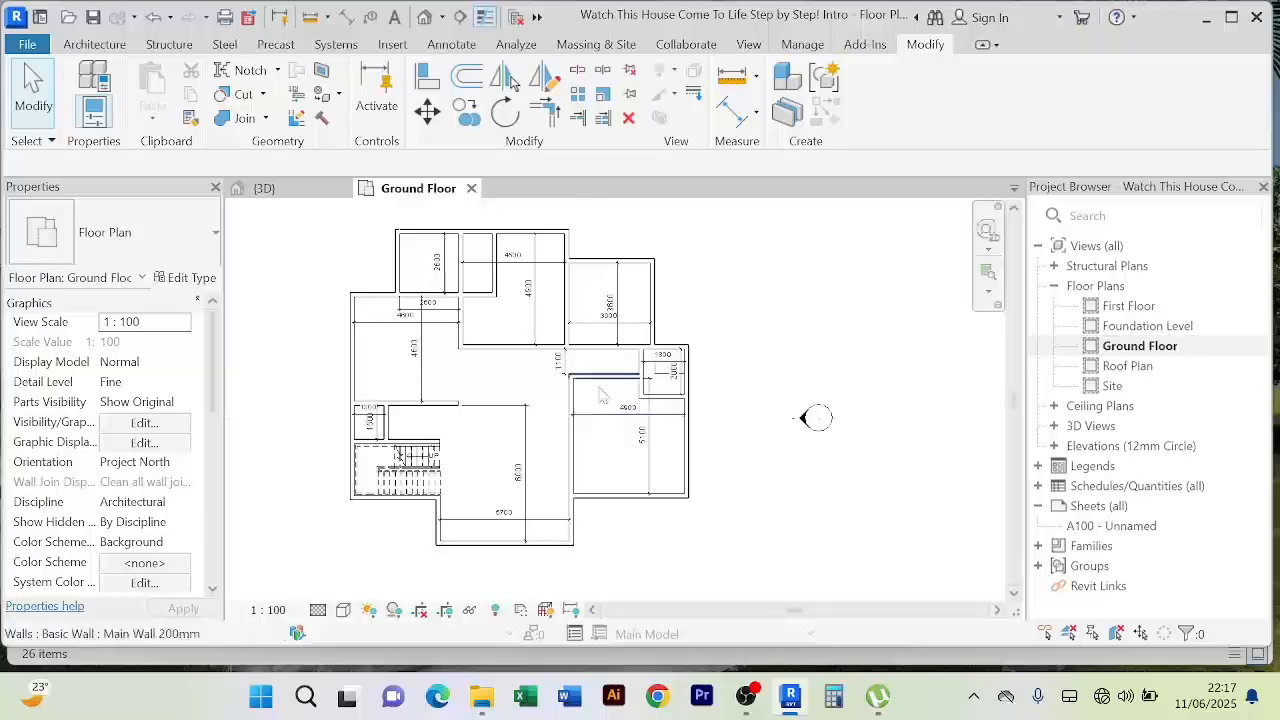
pyautogui.click(427, 77)
pyautogui.scroll(4, 510, 390)
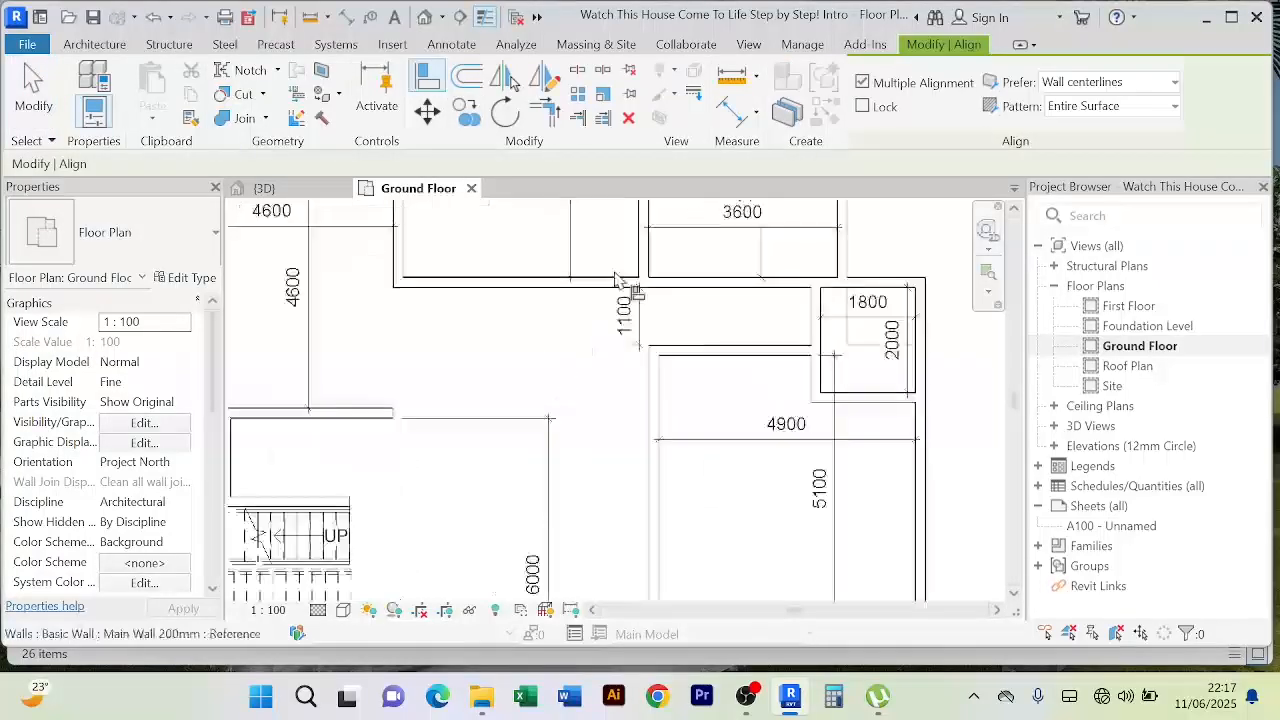
pyautogui.click(646, 277)
pyautogui.click(657, 426)
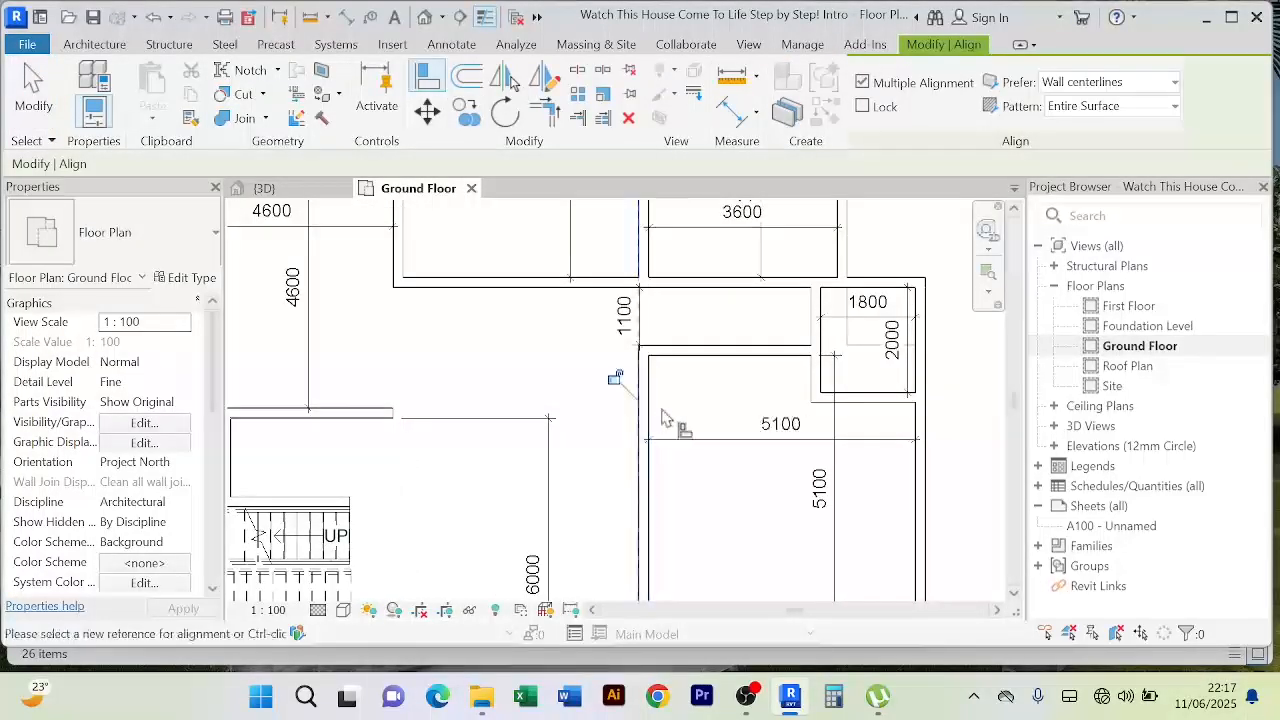
pyautogui.scroll(-3, 660, 415)
pyautogui.scroll(-2, 659, 415)
pyautogui.rightClick(708, 290)
pyautogui.click(750, 302)
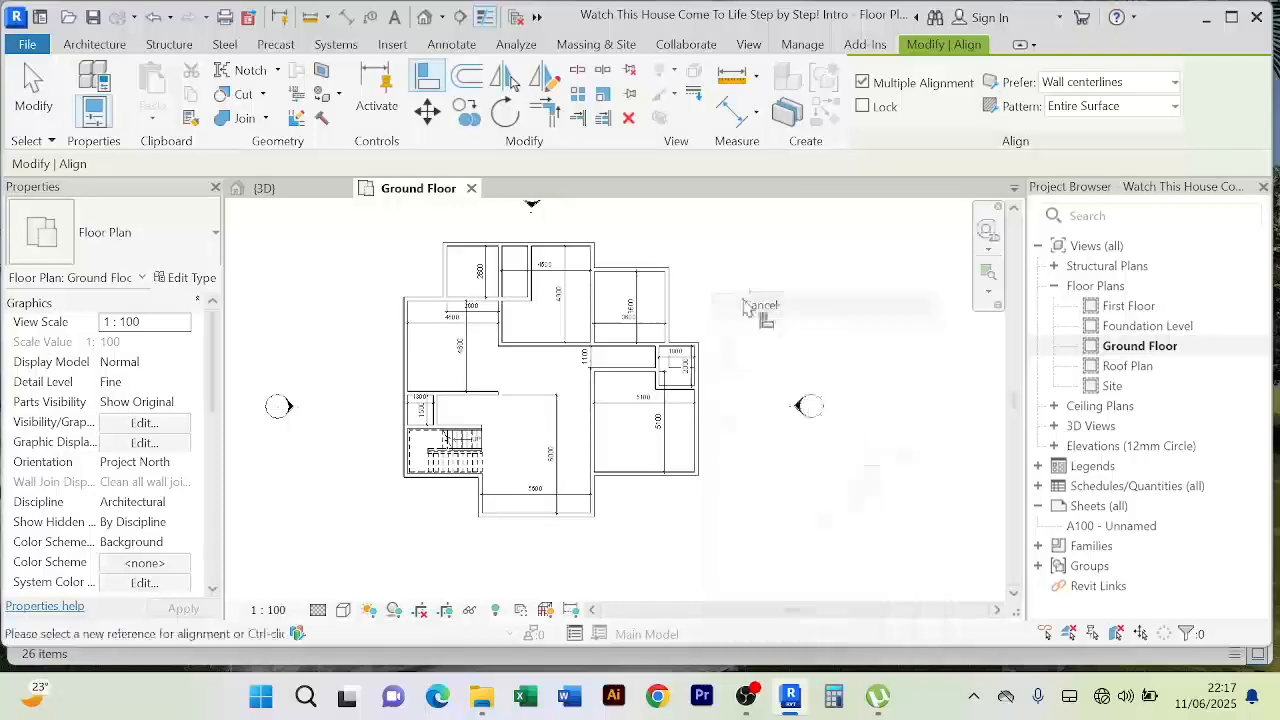
pyautogui.rightClick(755, 286)
pyautogui.click(805, 294)
# Step: Examine the 1100 mm passage, the realigned 5100 x 5100 mm room and the small room at the passage's end
pyautogui.scroll(2, 600, 300)
pyautogui.scroll(2, 600, 300)
pyautogui.scroll(-3, 600, 300)
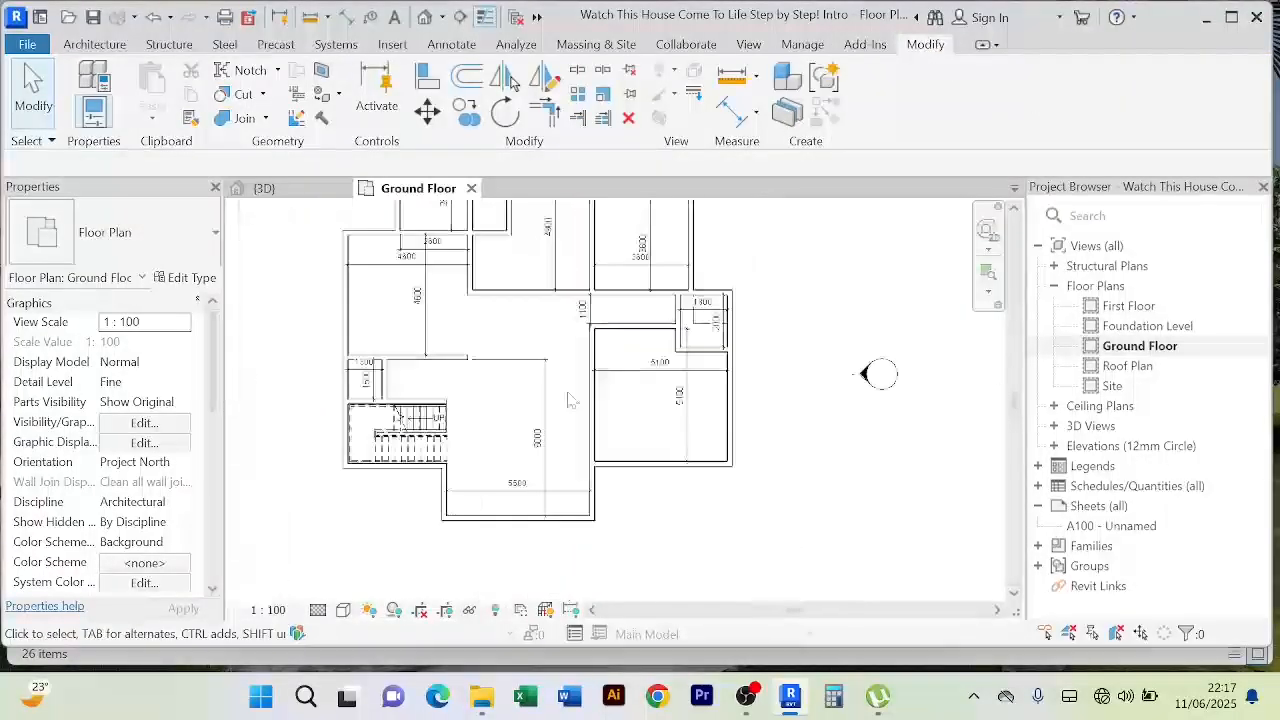
pyautogui.scroll(2, 597, 292)
pyautogui.scroll(3, 597, 292)
pyautogui.scroll(-2, 603, 324)
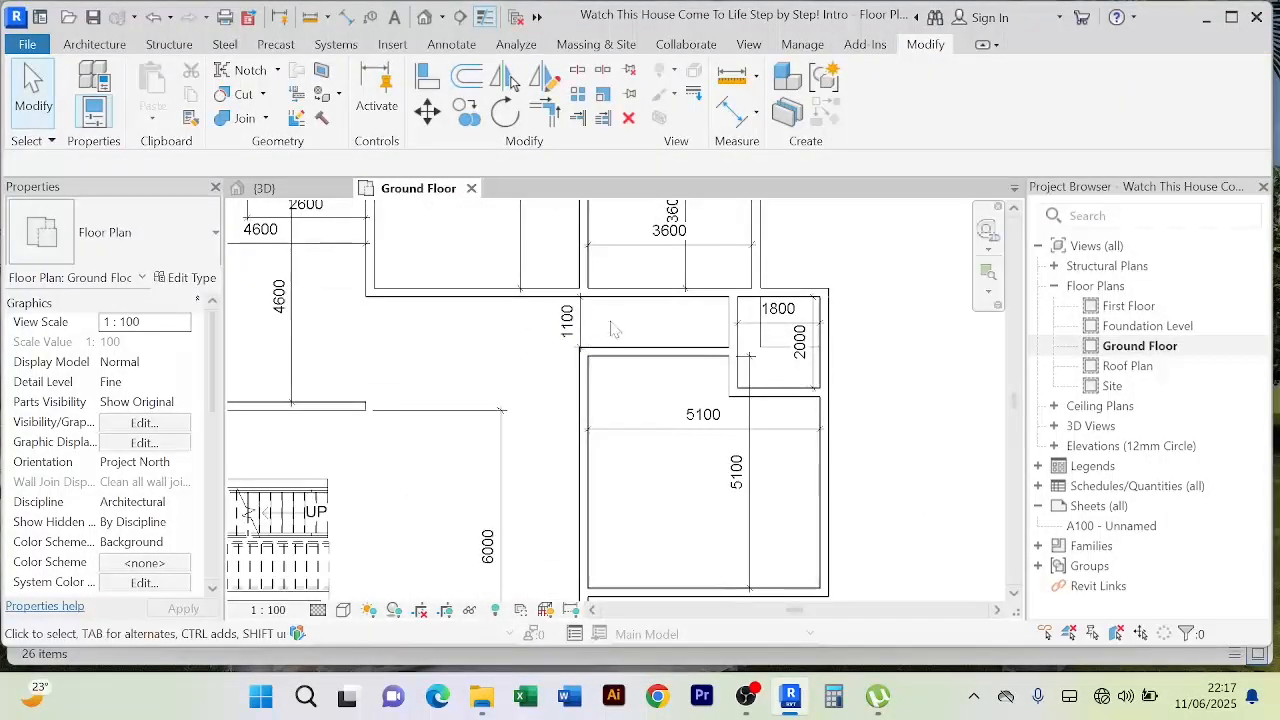
pyautogui.scroll(1, 613, 323)
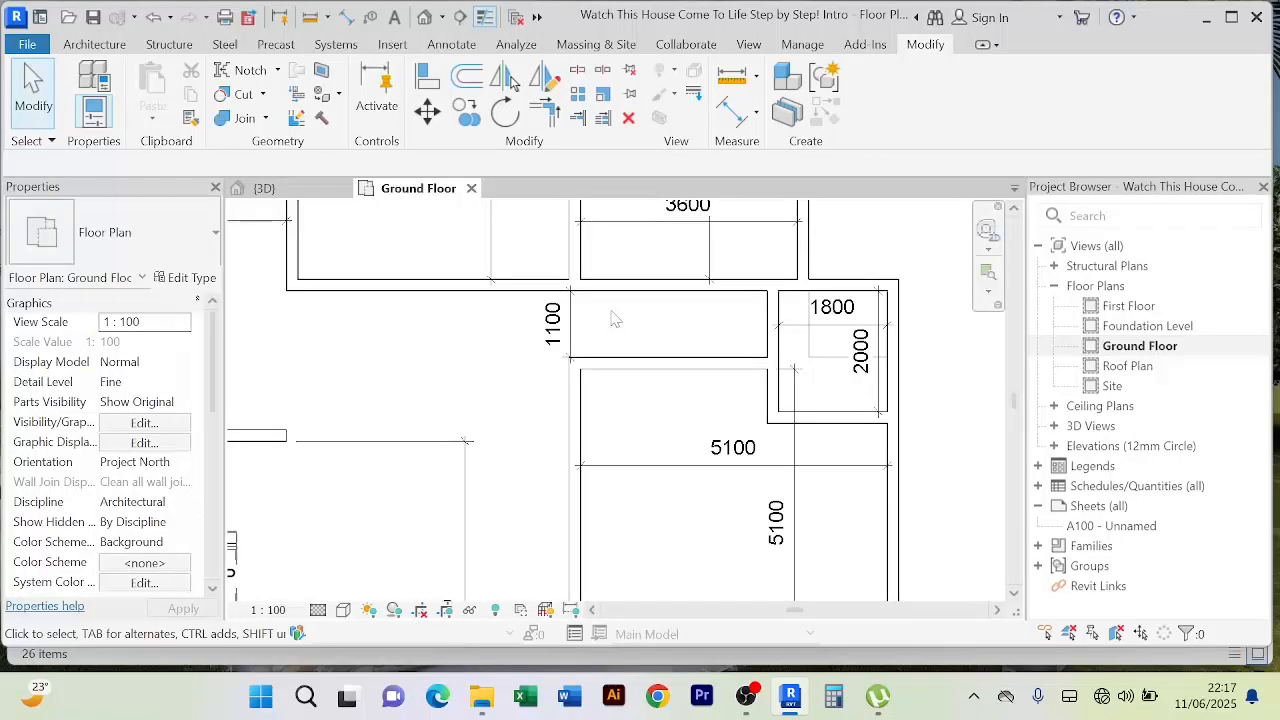
pyautogui.scroll(-1, 630, 325)
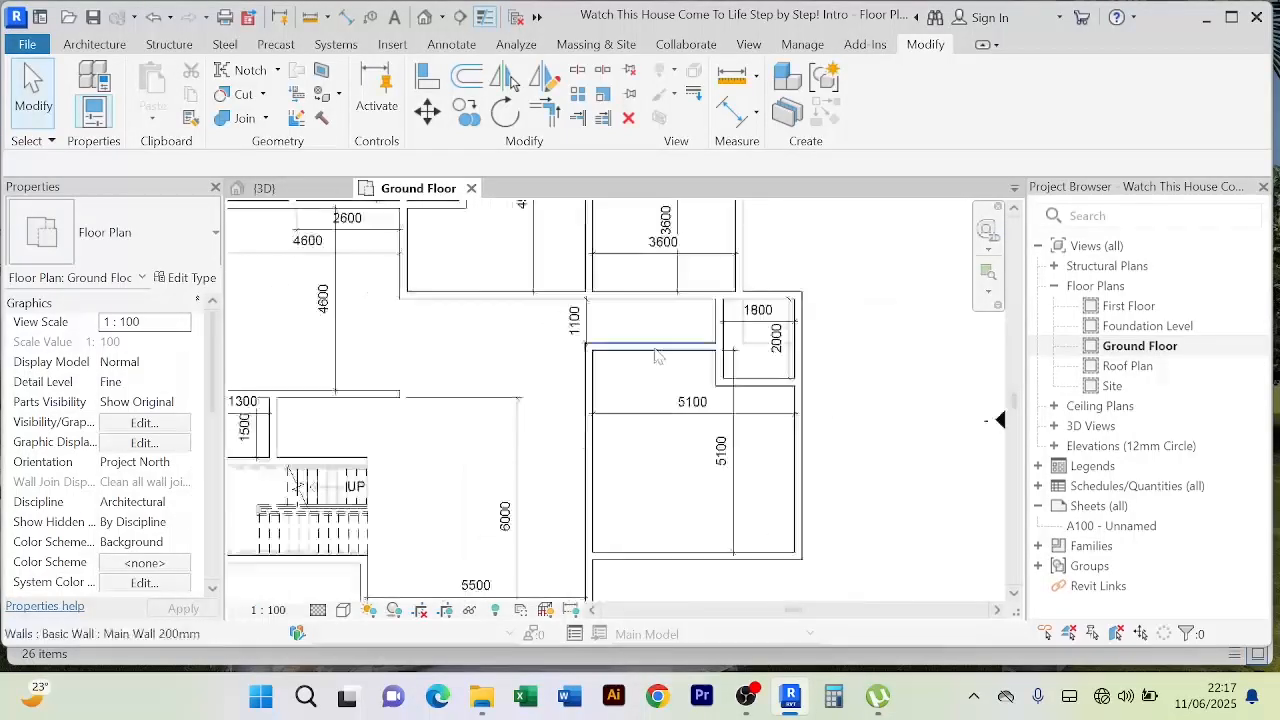
pyautogui.scroll(-1, 619, 338)
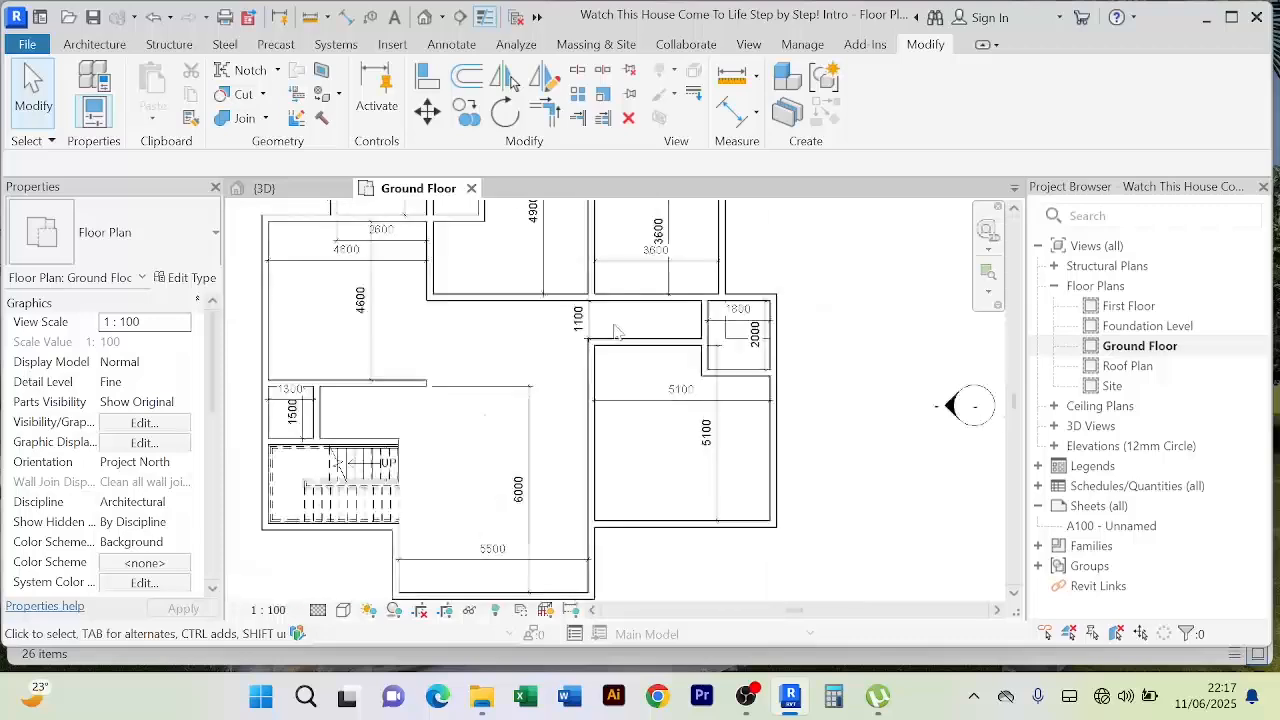
pyautogui.moveTo(615, 332); pyautogui.dragTo(590, 320, button='middle')
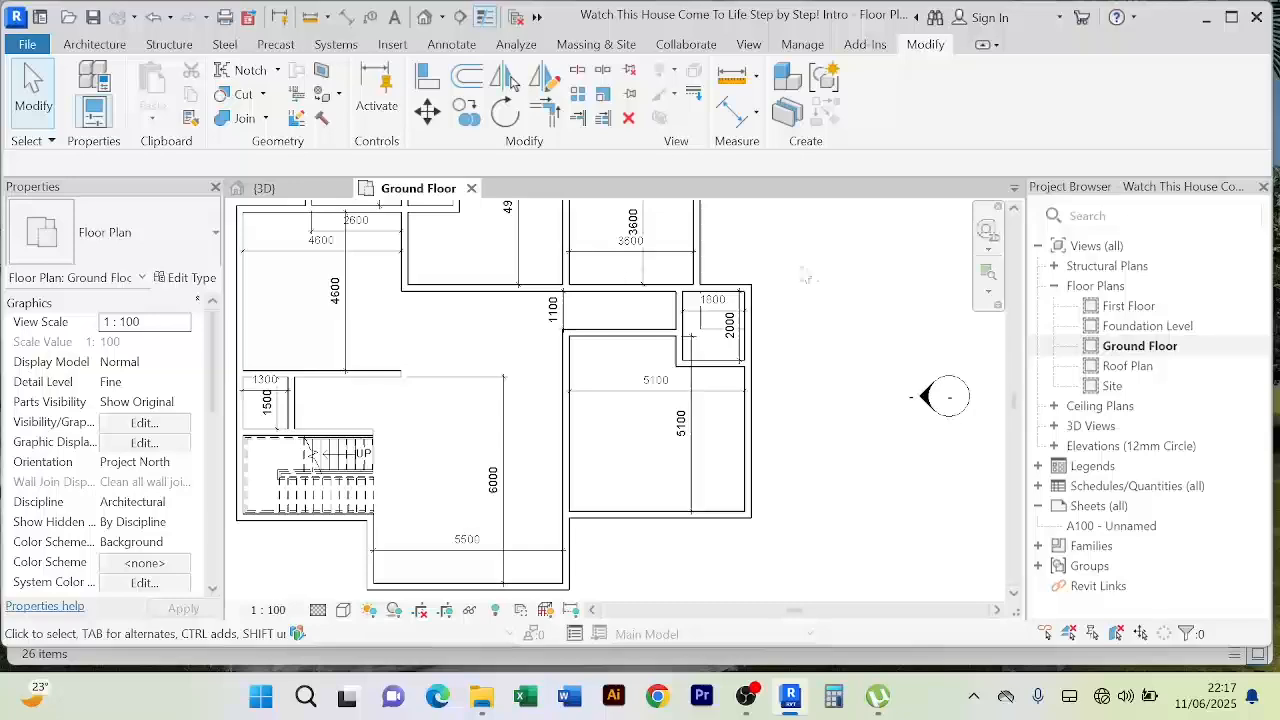
pyautogui.scroll(4, 820, 312)
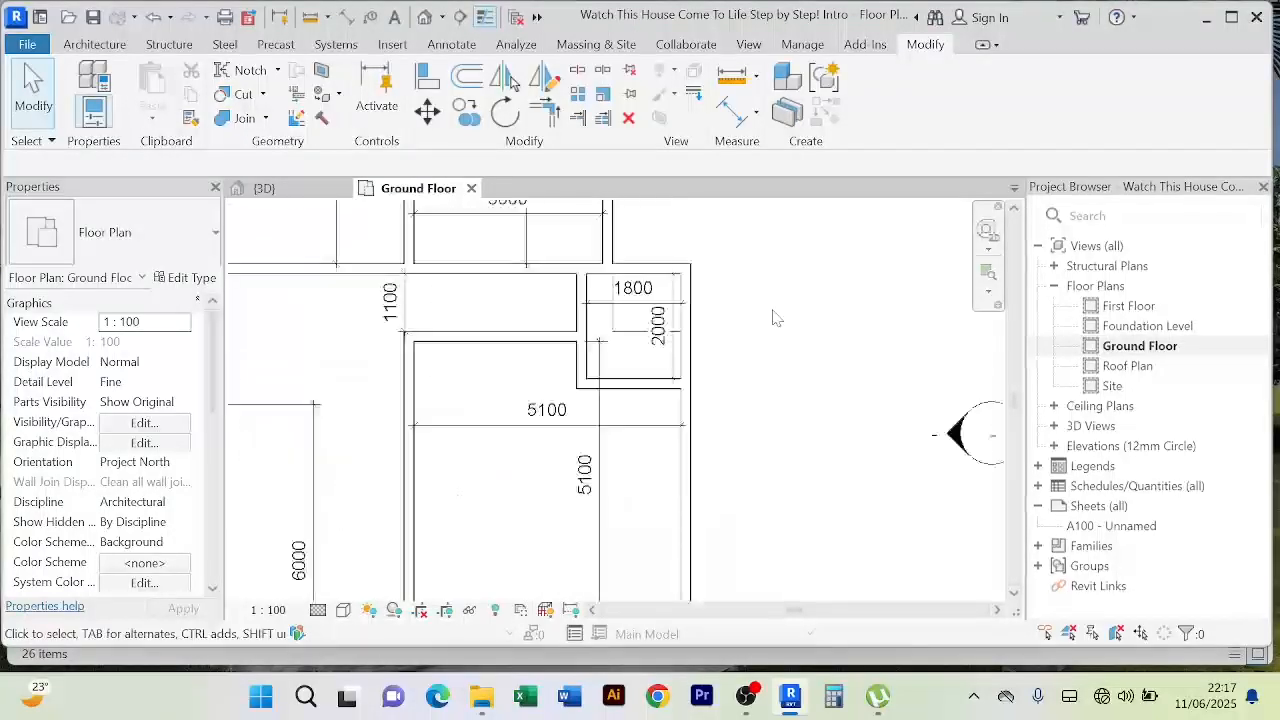
pyautogui.scroll(-3, 780, 320)
pyautogui.scroll(4, 674, 303)
pyautogui.scroll(-1, 673, 307)
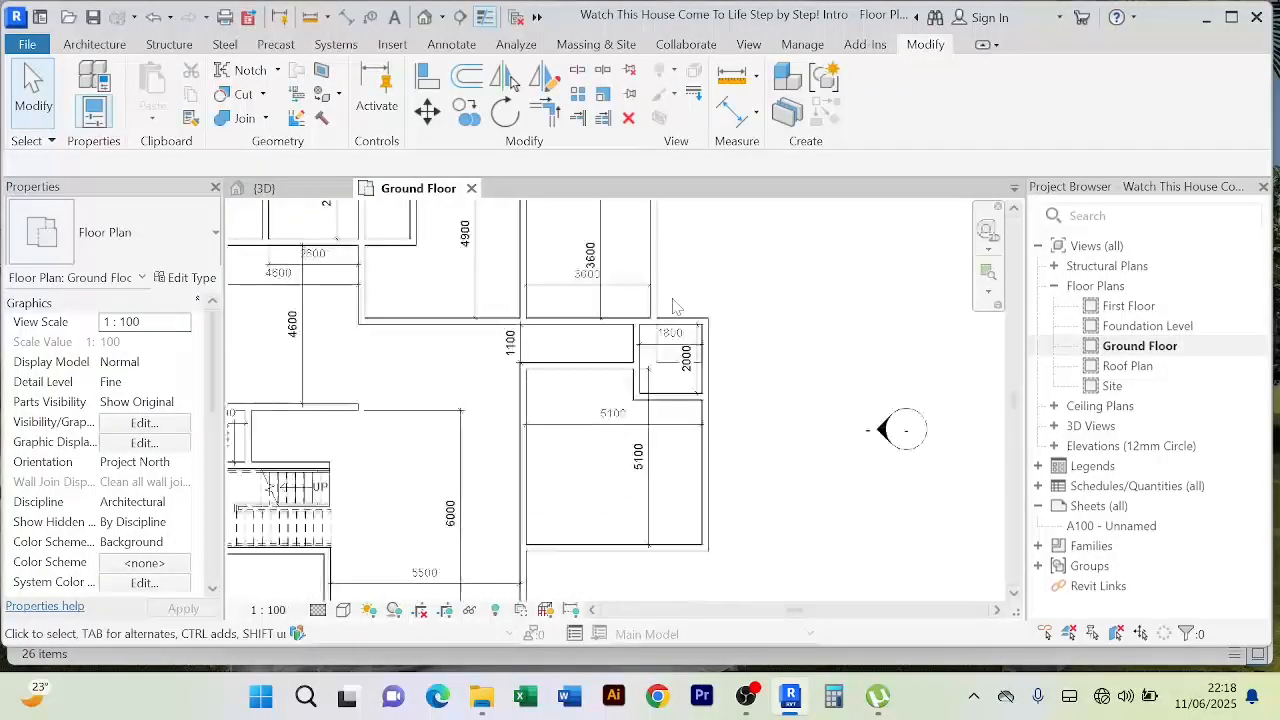
# Step: Align the left wall of the small room at the passage's end with the right wall of the 3600 mm room above
pyautogui.scroll(3, 670, 325)
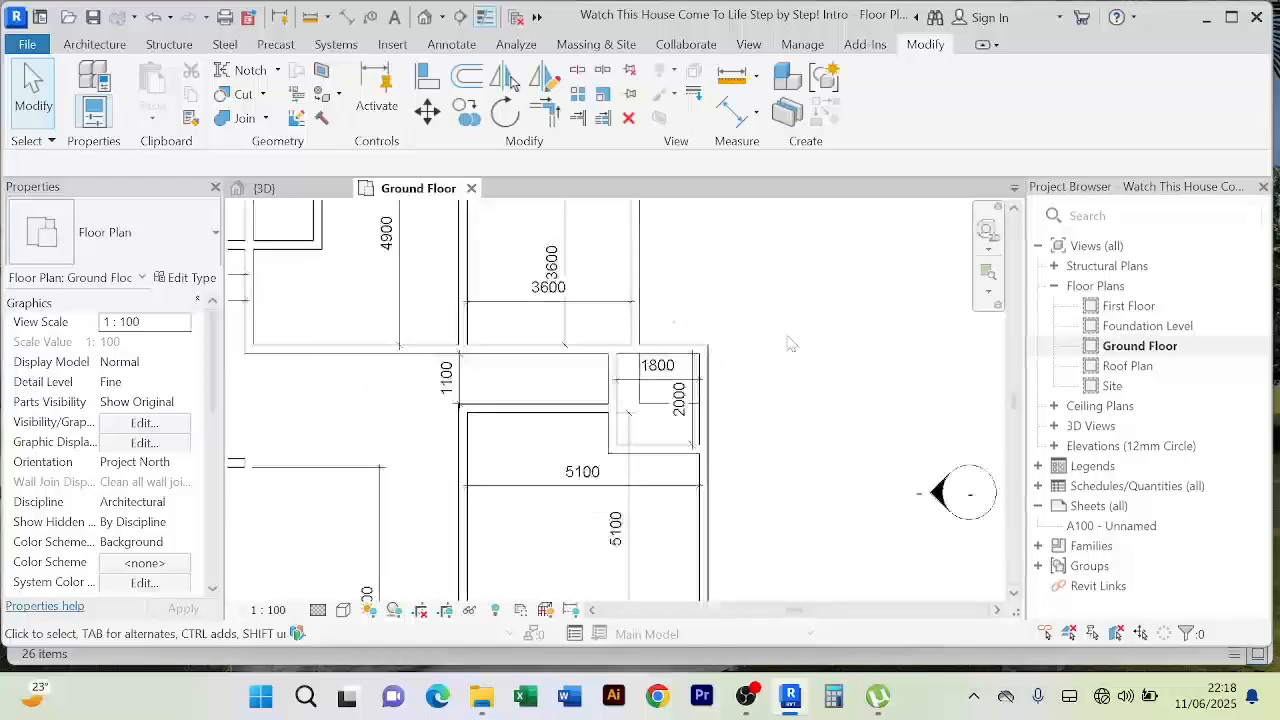
pyautogui.scroll(-2, 750, 315)
pyautogui.scroll(4, 740, 340)
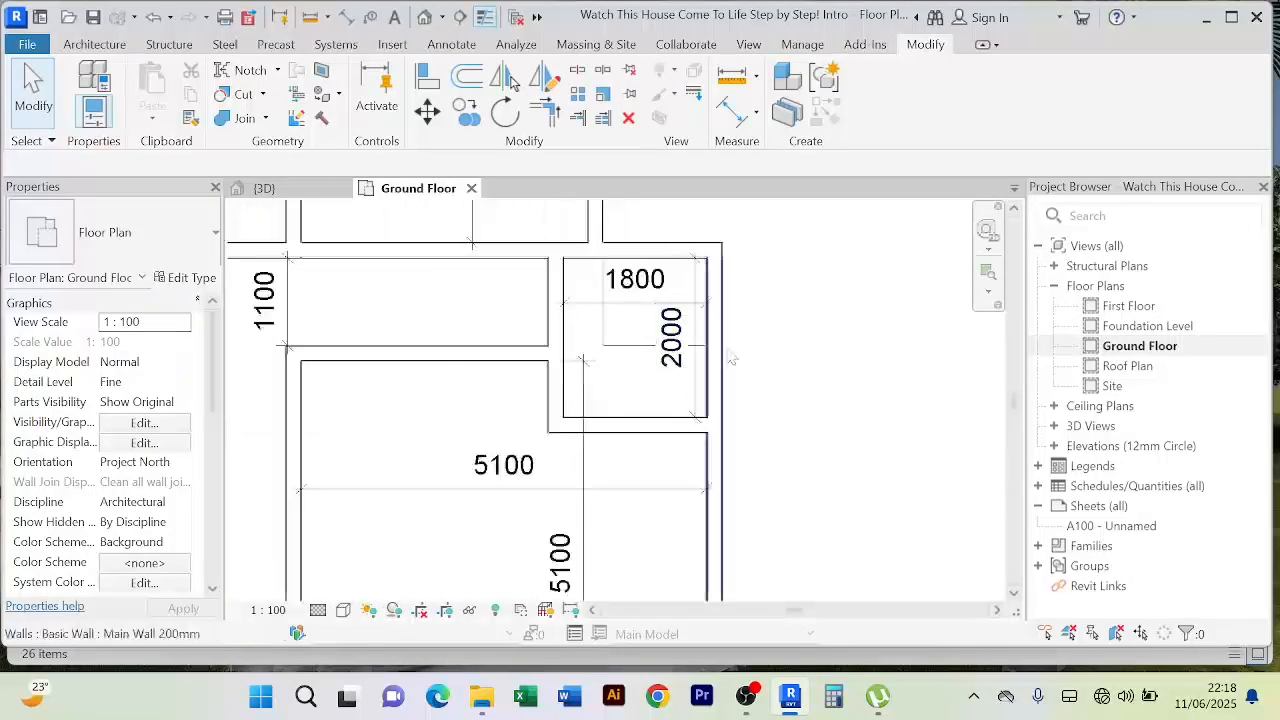
pyautogui.moveTo(810, 336); pyautogui.dragTo(757, 383, button='middle')
pyautogui.moveTo(732, 341); pyautogui.dragTo(730, 357, button='middle')
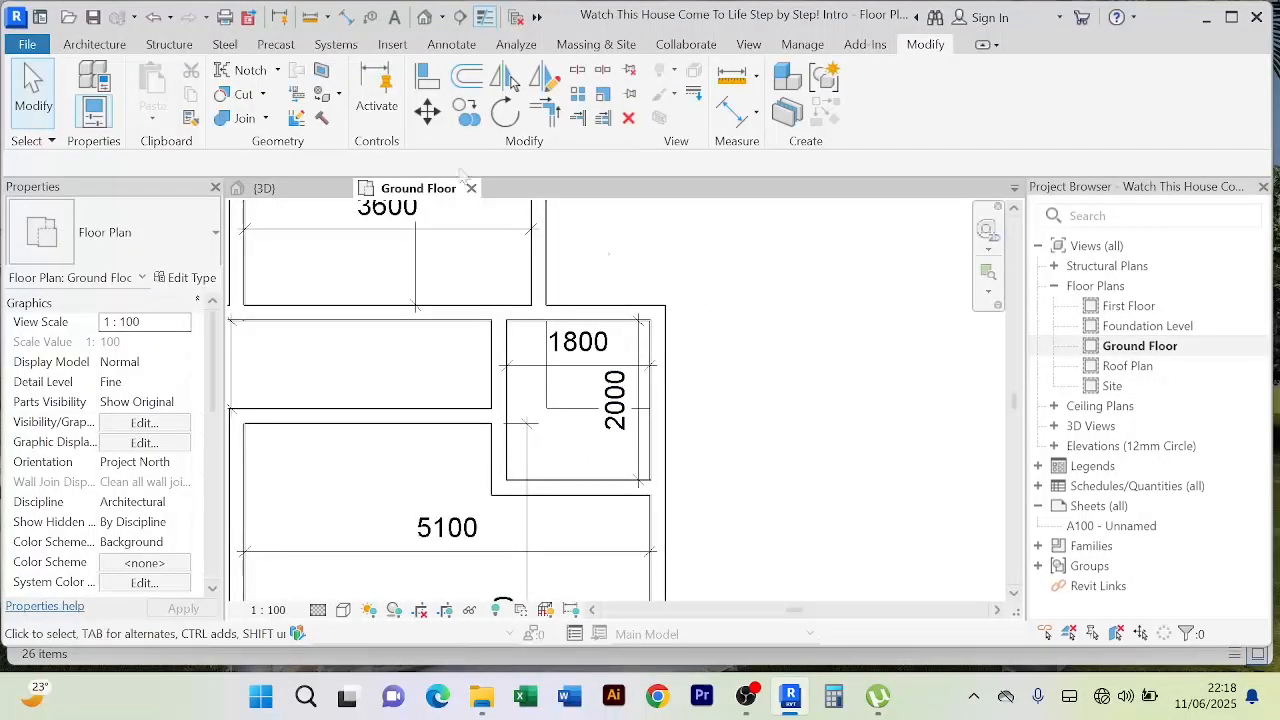
pyautogui.click(426, 80)
pyautogui.click(529, 450)
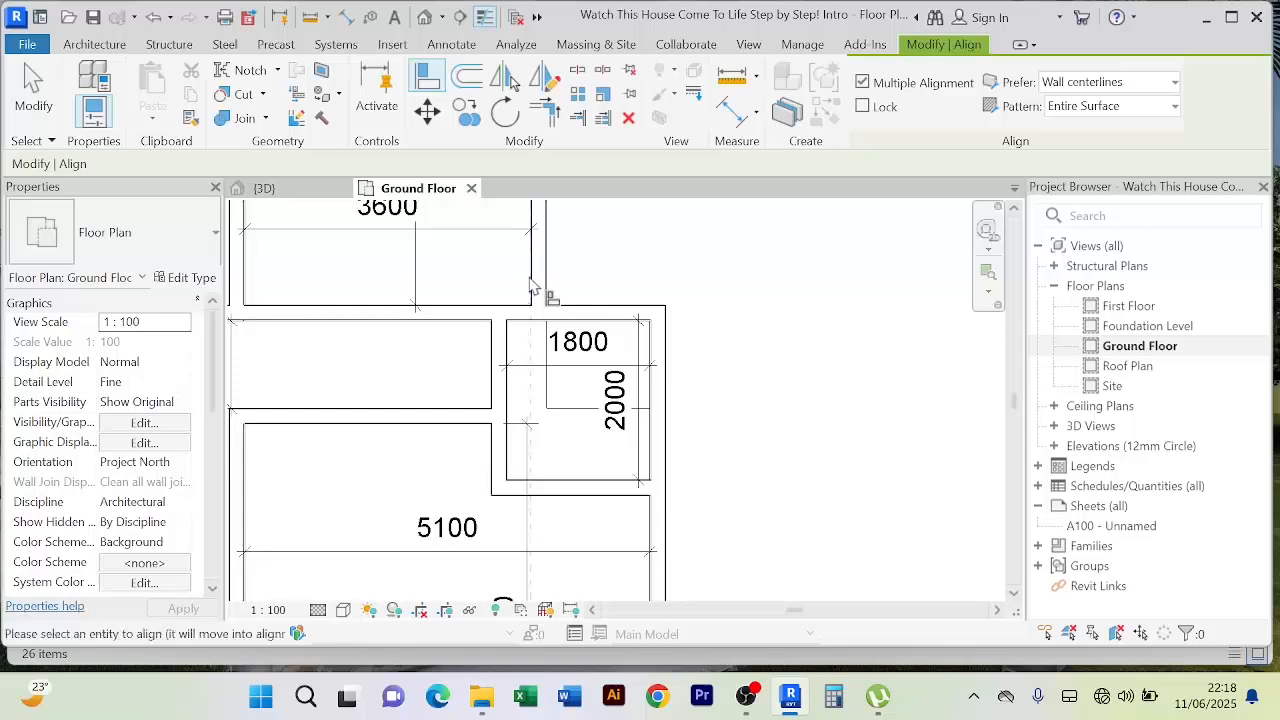
pyautogui.click(503, 360)
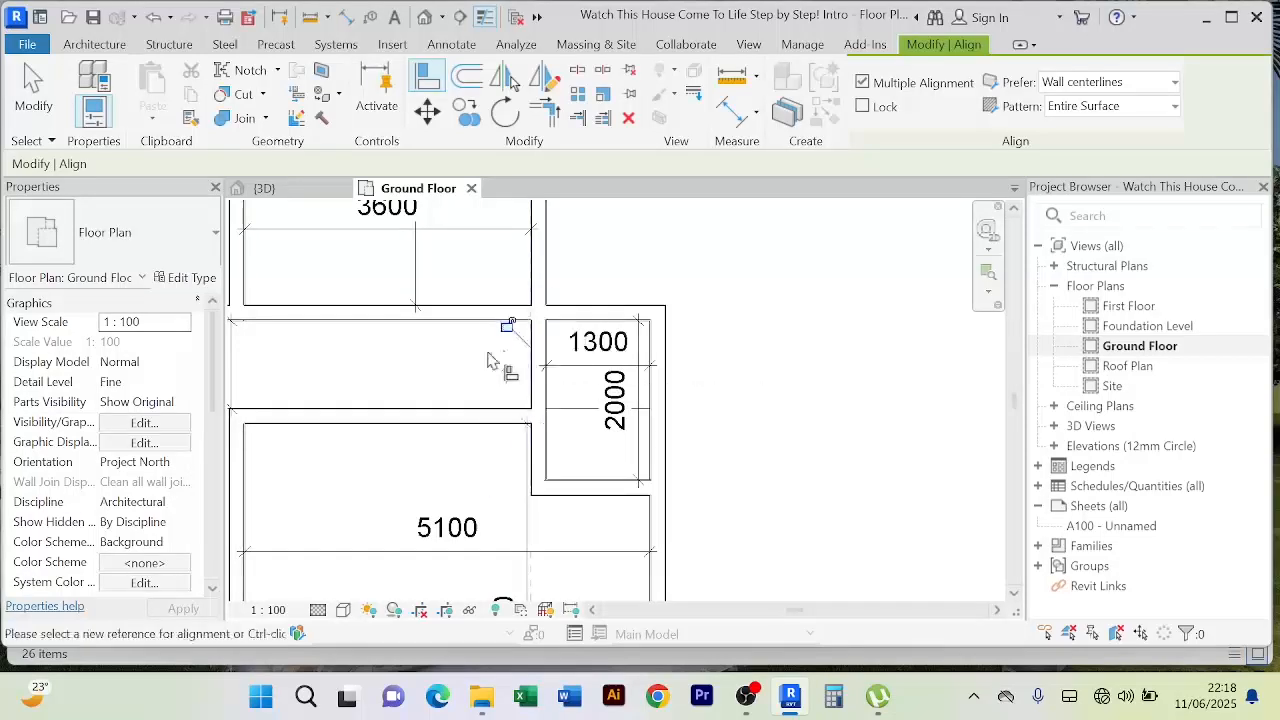
pyautogui.rightClick(716, 268)
pyautogui.click(745, 282)
pyautogui.rightClick(729, 251)
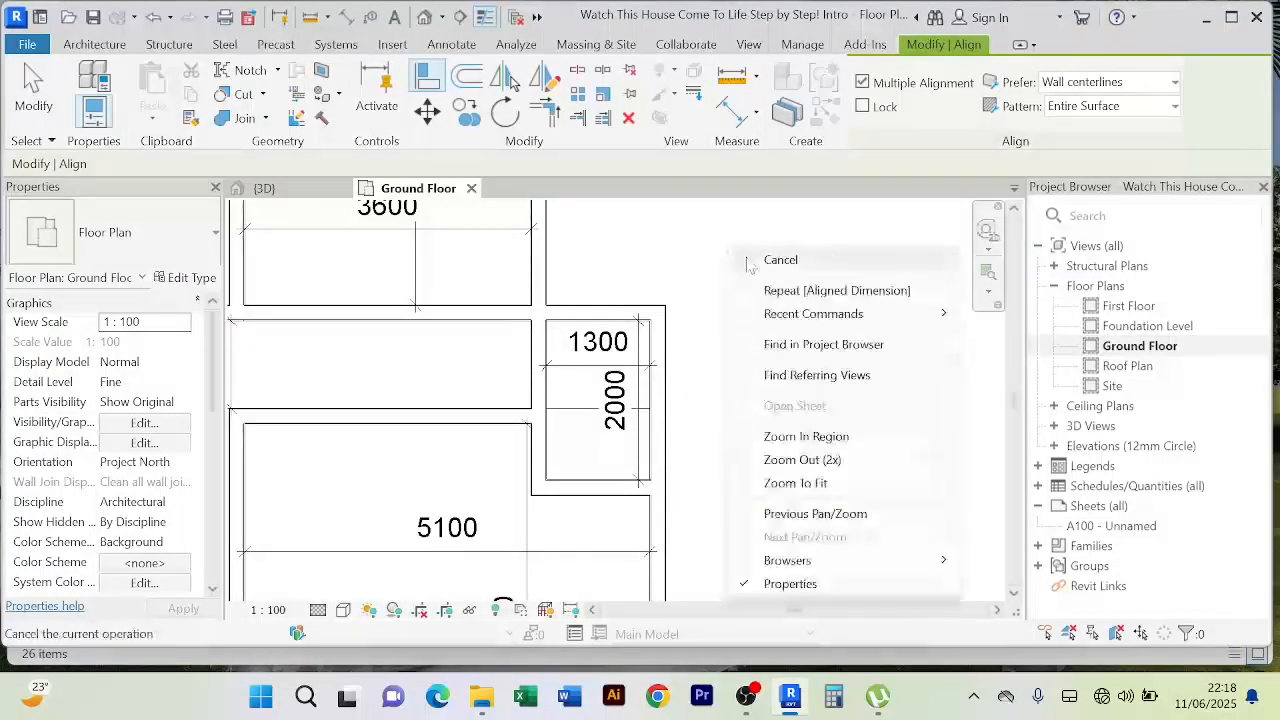
pyautogui.click(745, 262)
# Step: Examine the narrowed small room, the passage end and the adjoining 3600 x 3600 mm room
pyautogui.scroll(2, 608, 358)
pyautogui.scroll(-2, 733, 318)
pyautogui.moveTo(777, 345)
pyautogui.mouseDown(button='middle')
pyautogui.moveTo(738, 325)
pyautogui.moveTo(737, 372)
pyautogui.moveTo(722, 378)
pyautogui.moveTo(729, 366)
pyautogui.moveTo(707, 344)
pyautogui.moveTo(766, 366)
pyautogui.mouseUp(button='middle')
pyautogui.scroll(-2, 734, 322)
pyautogui.scroll(-2, 719, 362)
pyautogui.scroll(3, 675, 418)
pyautogui.scroll(-2, 718, 356)
pyautogui.scroll(-2, 720, 360)
pyautogui.scroll(3, 762, 360)
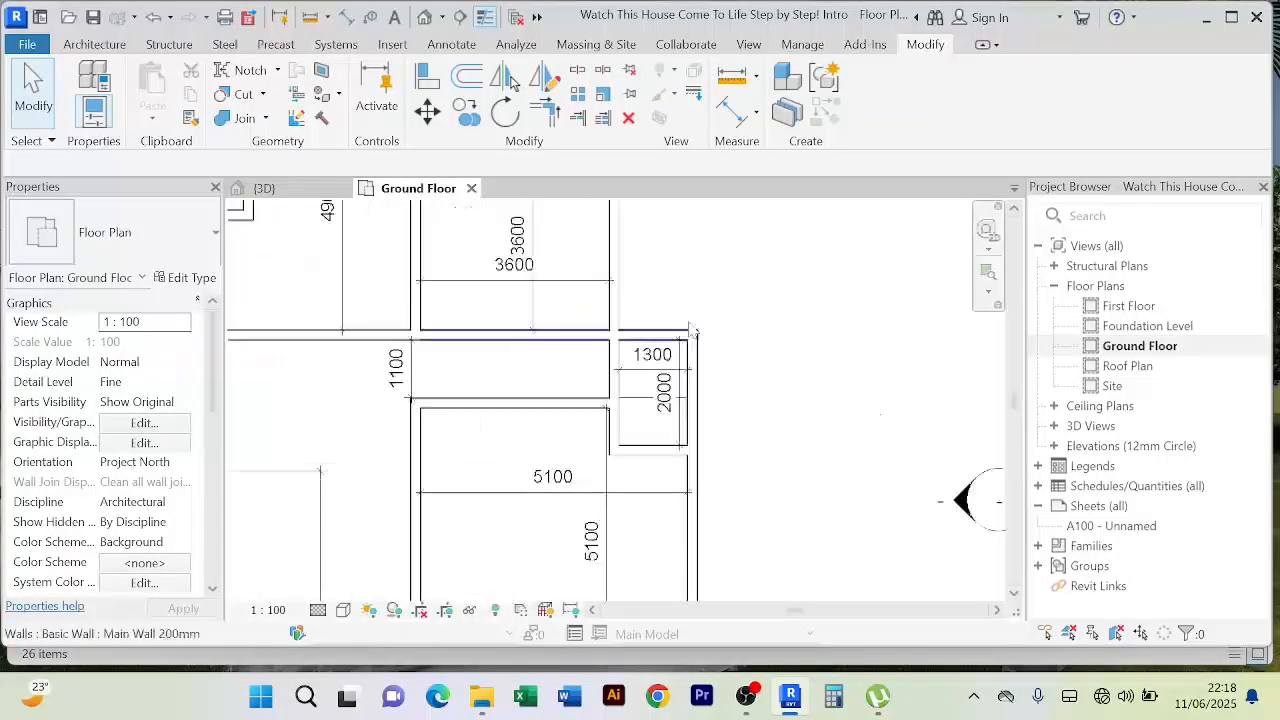
pyautogui.scroll(-2, 718, 330)
pyautogui.scroll(3, 663, 340)
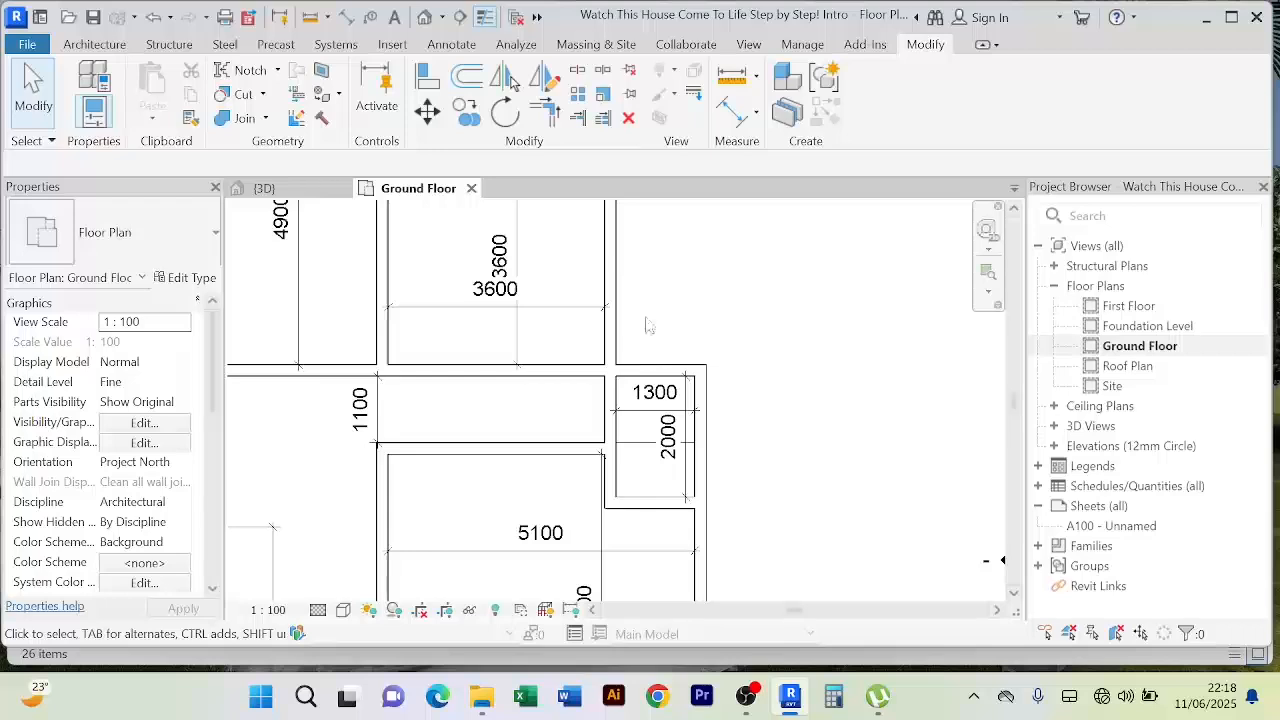
pyautogui.scroll(-2, 683, 330)
pyautogui.moveTo(681, 330); pyautogui.dragTo(667, 353, button='middle')
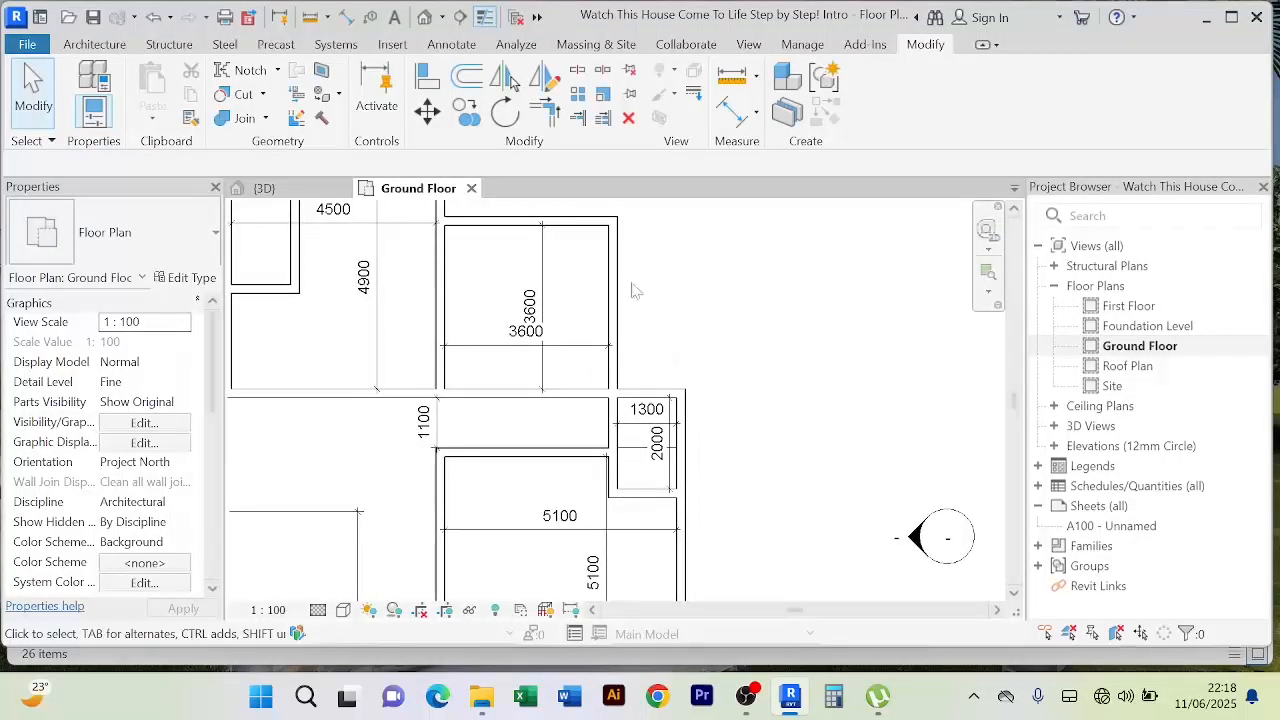
pyautogui.scroll(-2, 640, 320)
pyautogui.scroll(3, 600, 310)
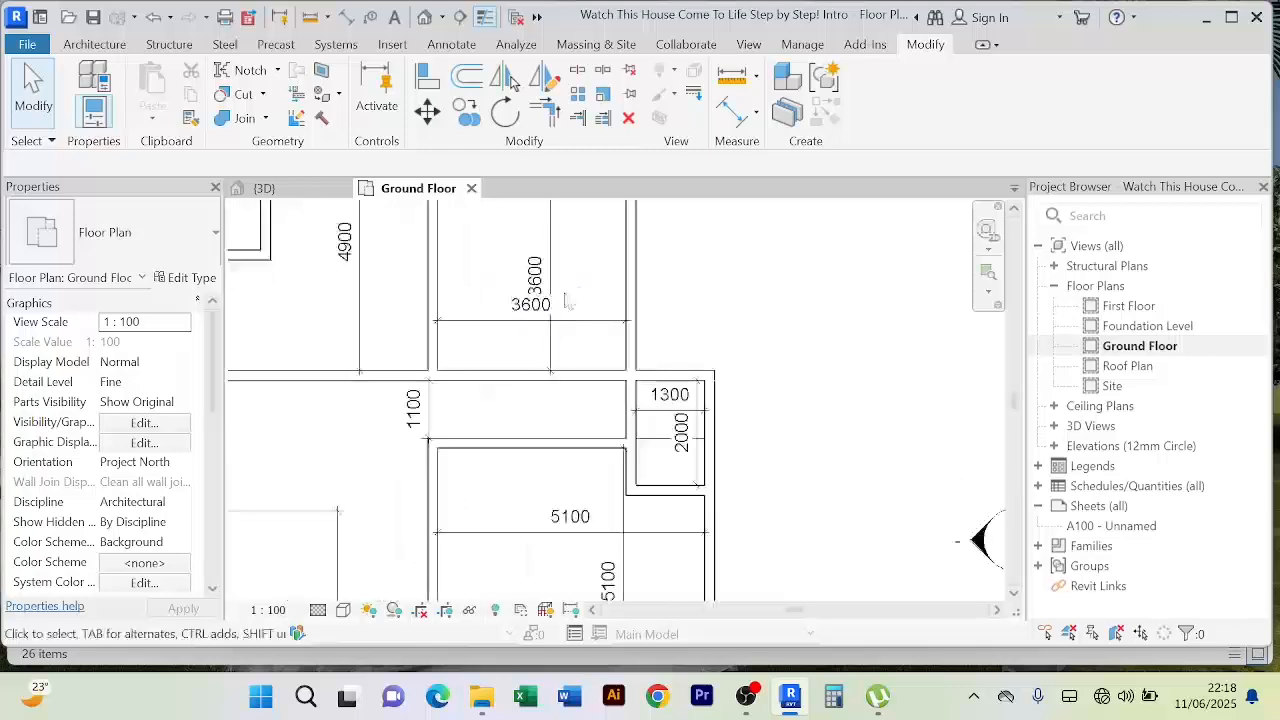
pyautogui.scroll(-2, 630, 350)
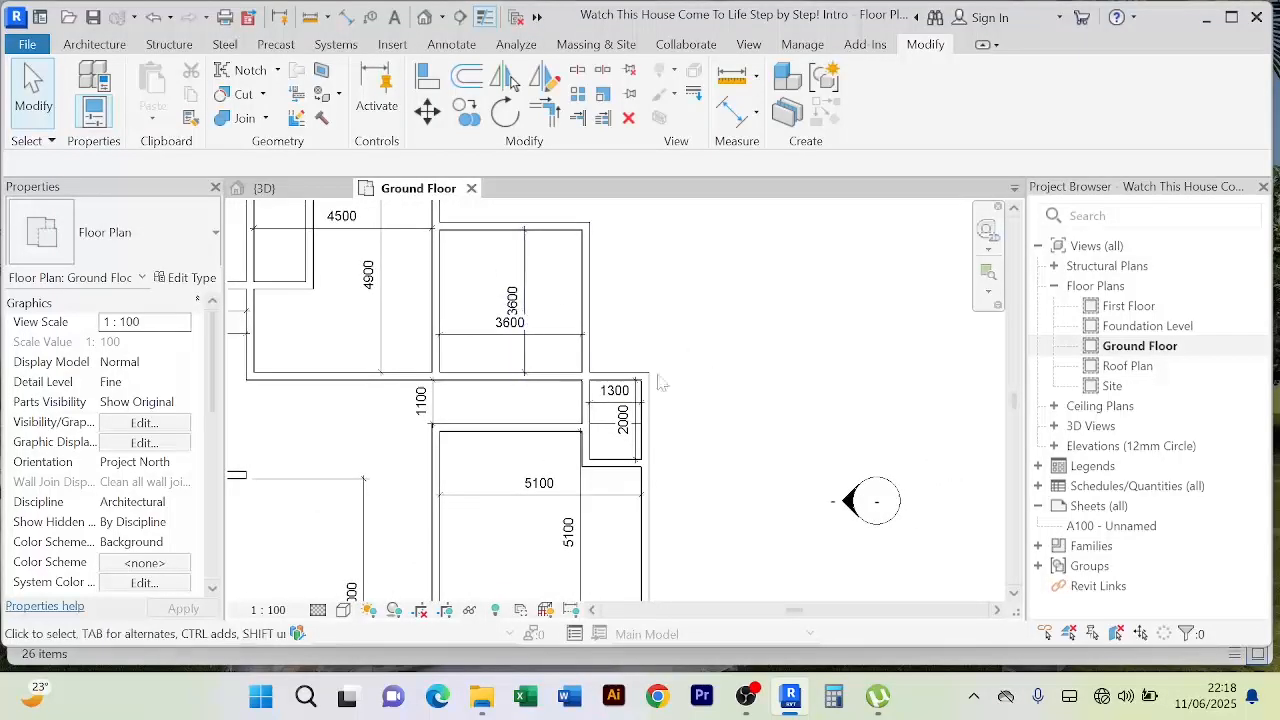
pyautogui.scroll(2, 612, 376)
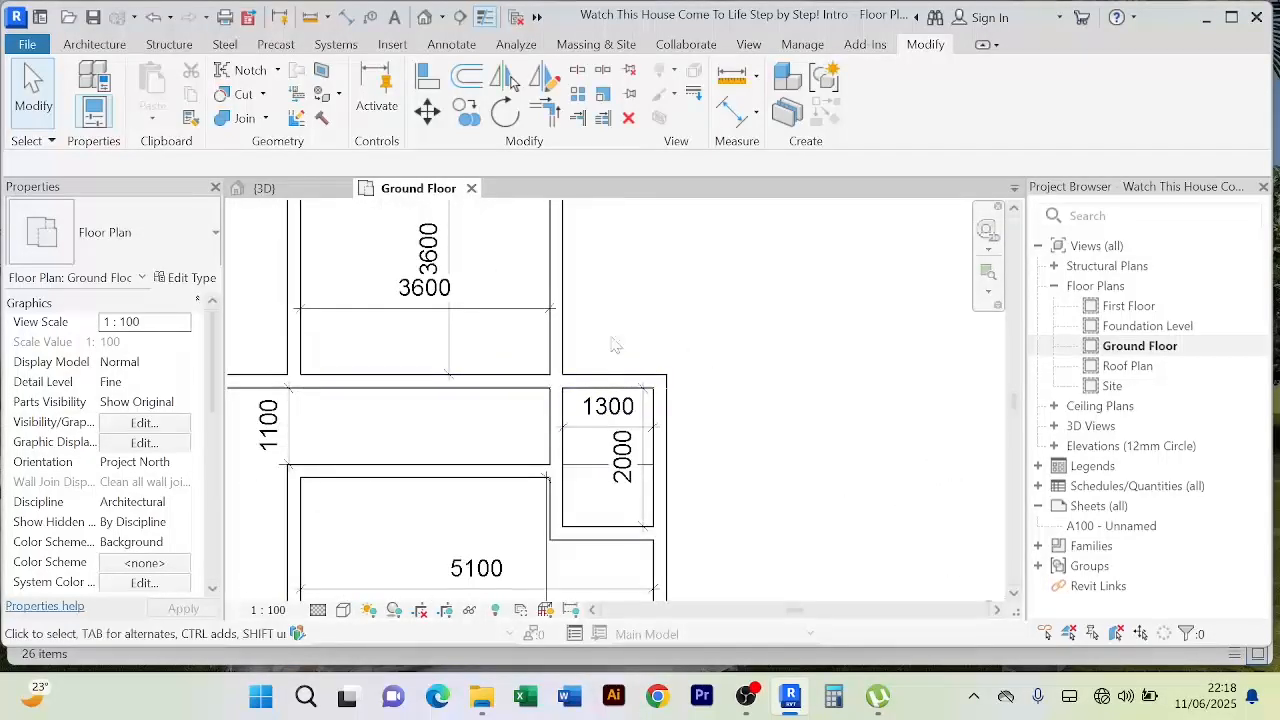
pyautogui.scroll(-2, 640, 345)
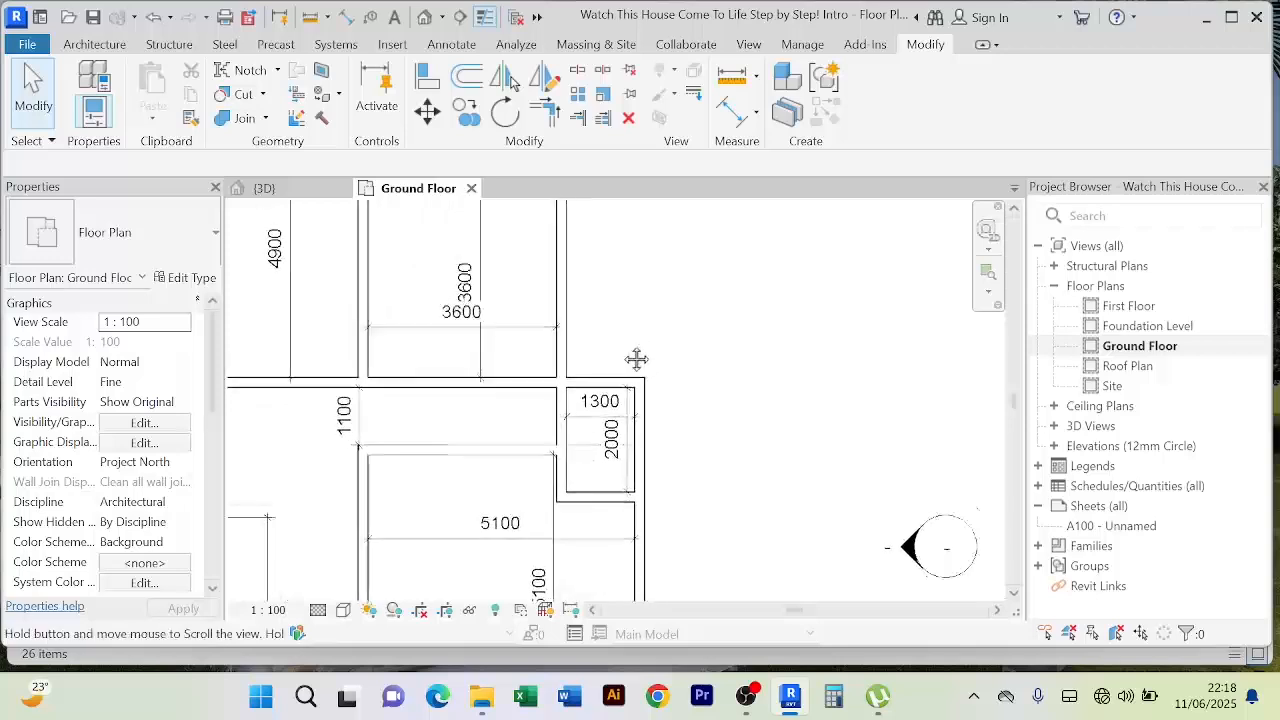
# Step: Offset a copy of the wall above the 1300 x 2000 mm room upward by 1500 mm
pyautogui.scroll(2, 620, 365)
pyautogui.click(605, 398)
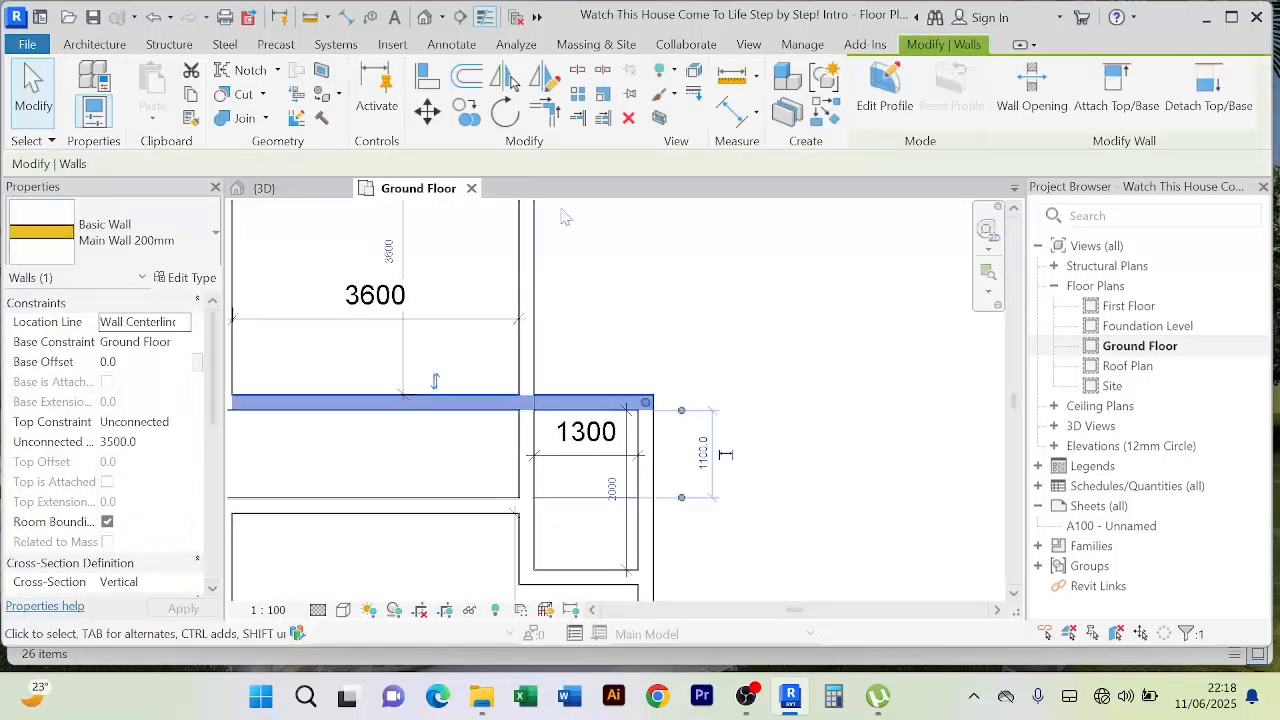
pyautogui.click(470, 80)
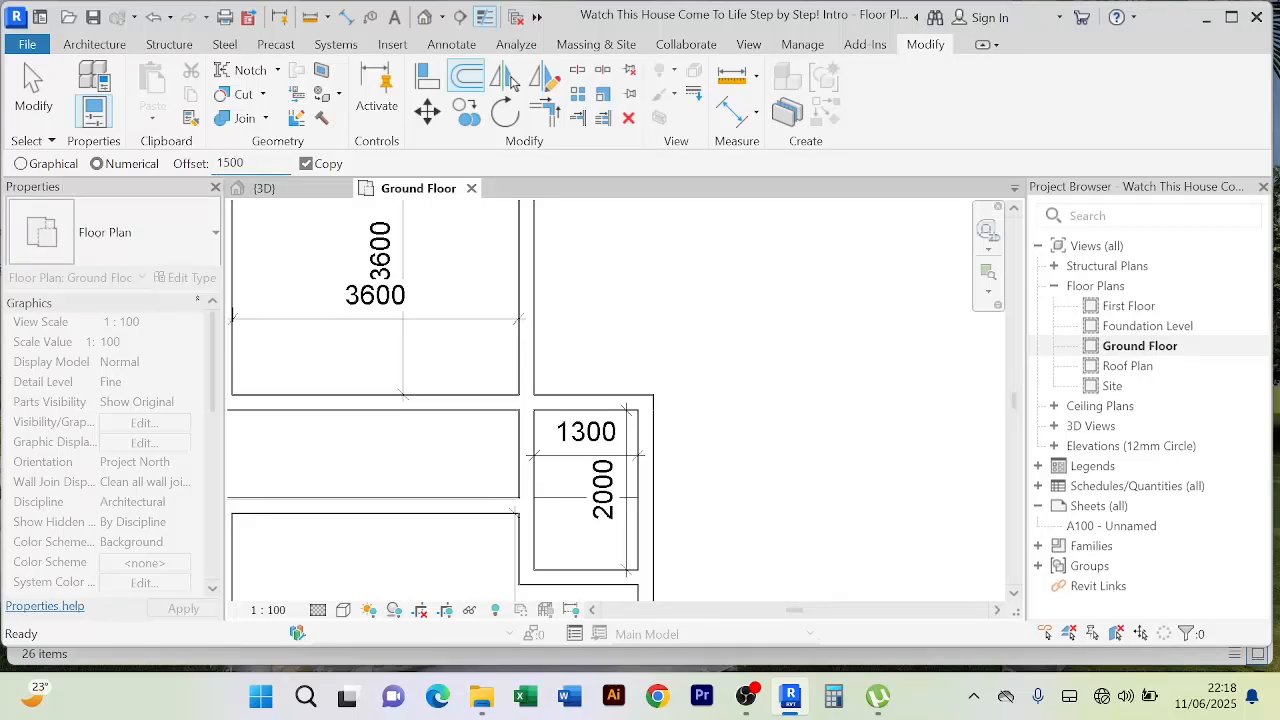
pyautogui.click(603, 397)
pyautogui.rightClick(746, 276)
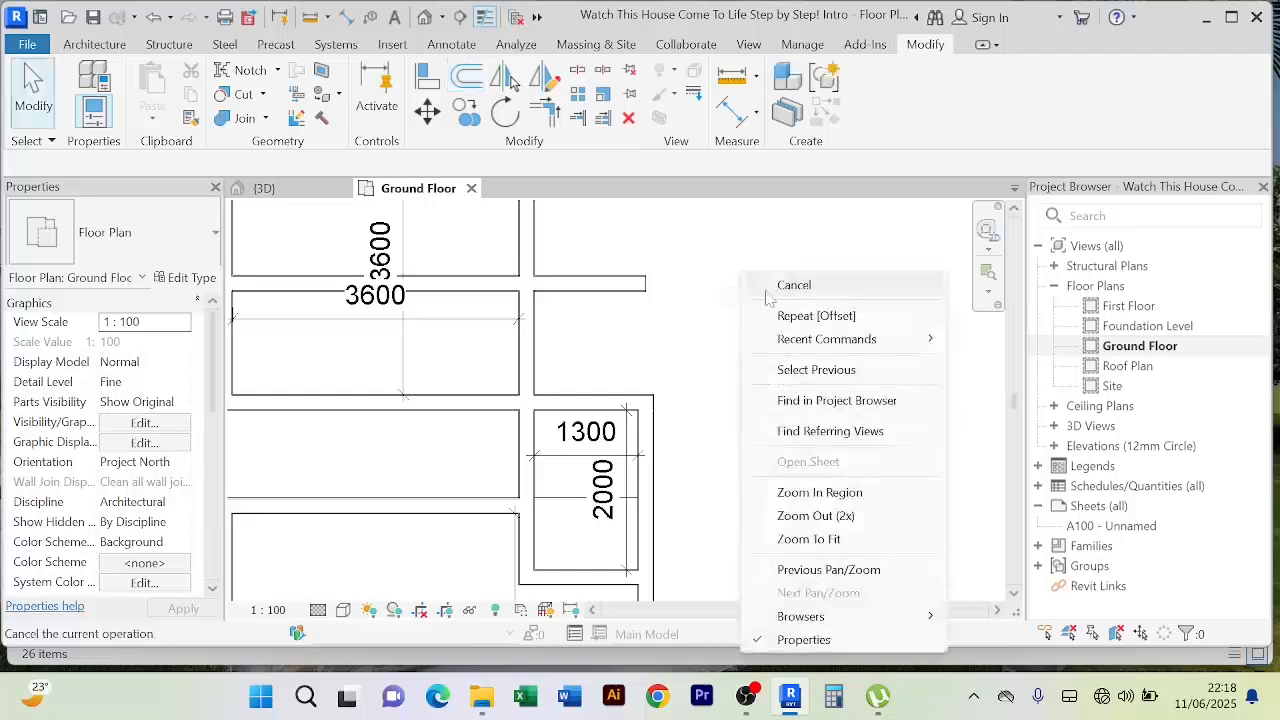
pyautogui.click(767, 288)
# Step: Dimension the clear distance between the new offset wall and the wall below it, beside the 3600 mm room
pyautogui.click(735, 113)
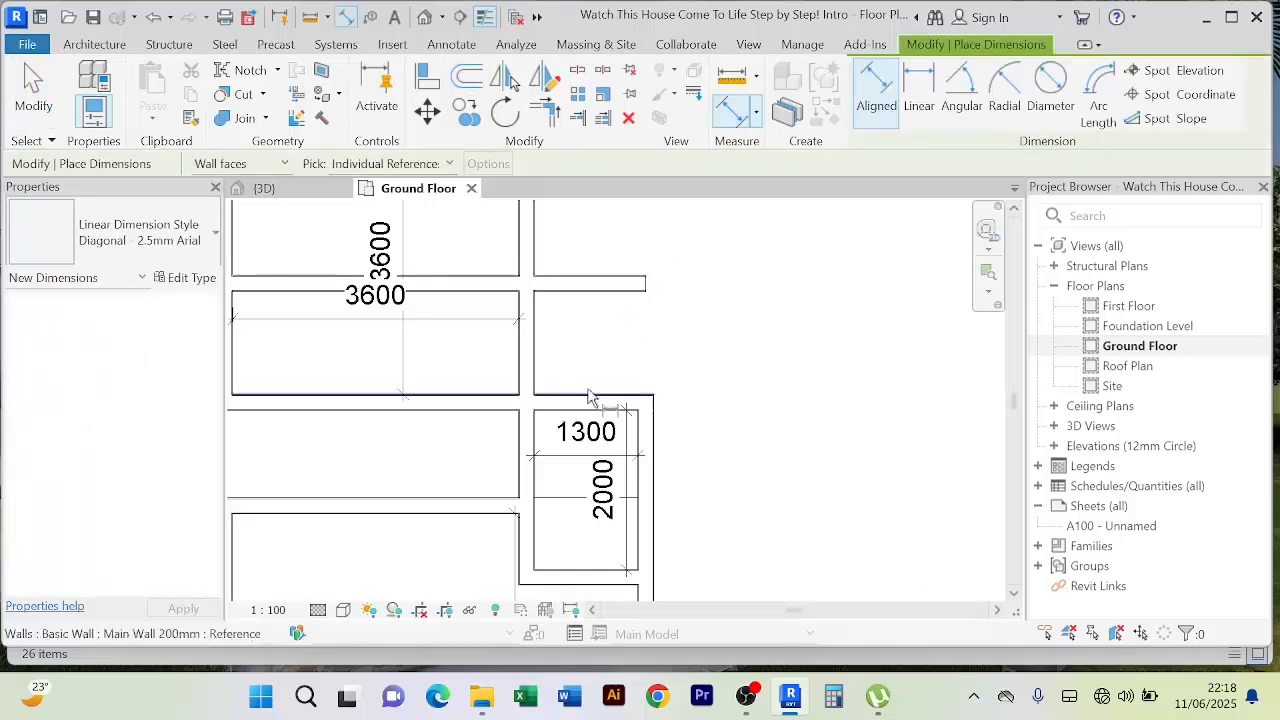
pyautogui.click(604, 294)
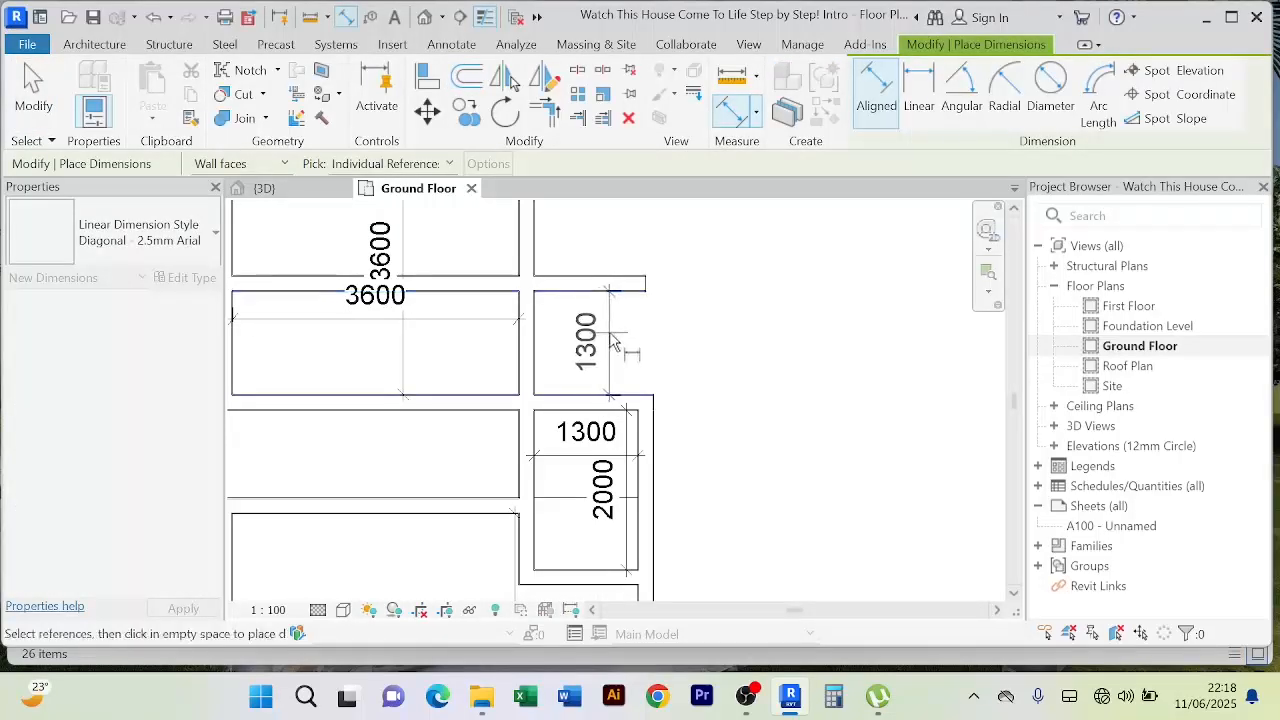
pyautogui.click(610, 340)
pyautogui.rightClick(673, 266)
pyautogui.click(724, 279)
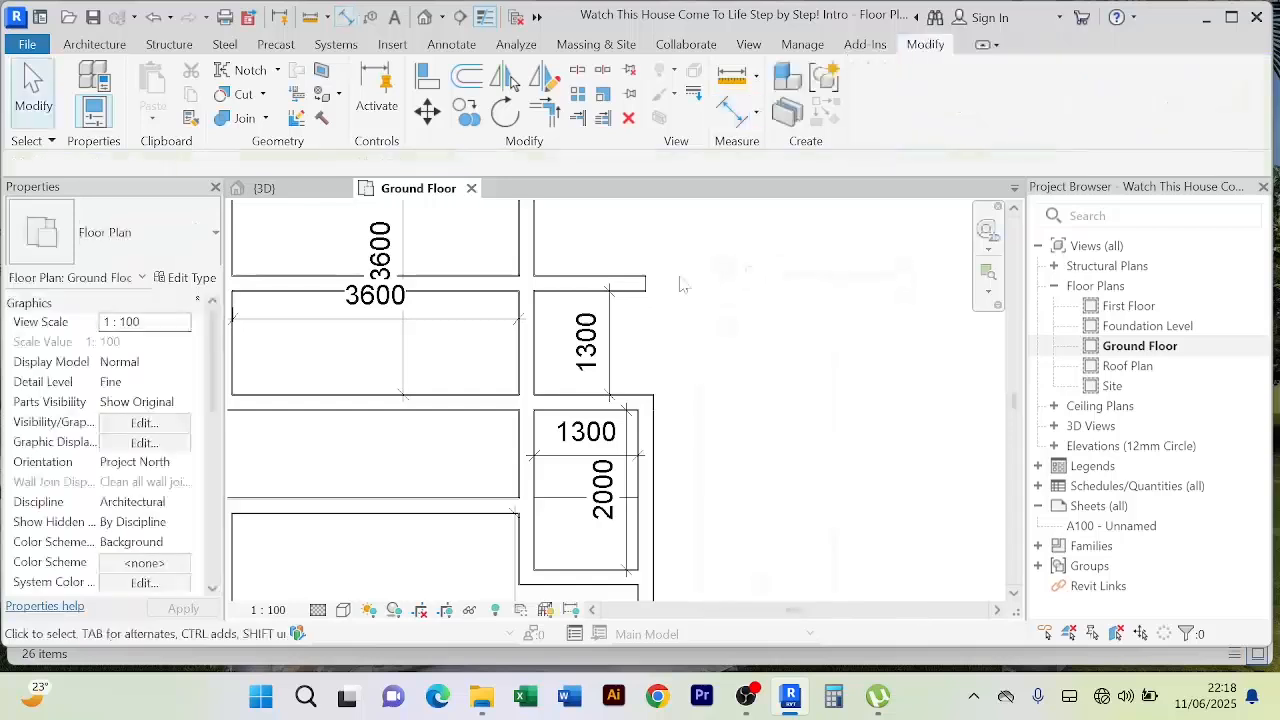
# Step: Set the clear distance between the new offset wall and the wall below it to 1500 mm
pyautogui.click(642, 283)
pyautogui.click(602, 344)
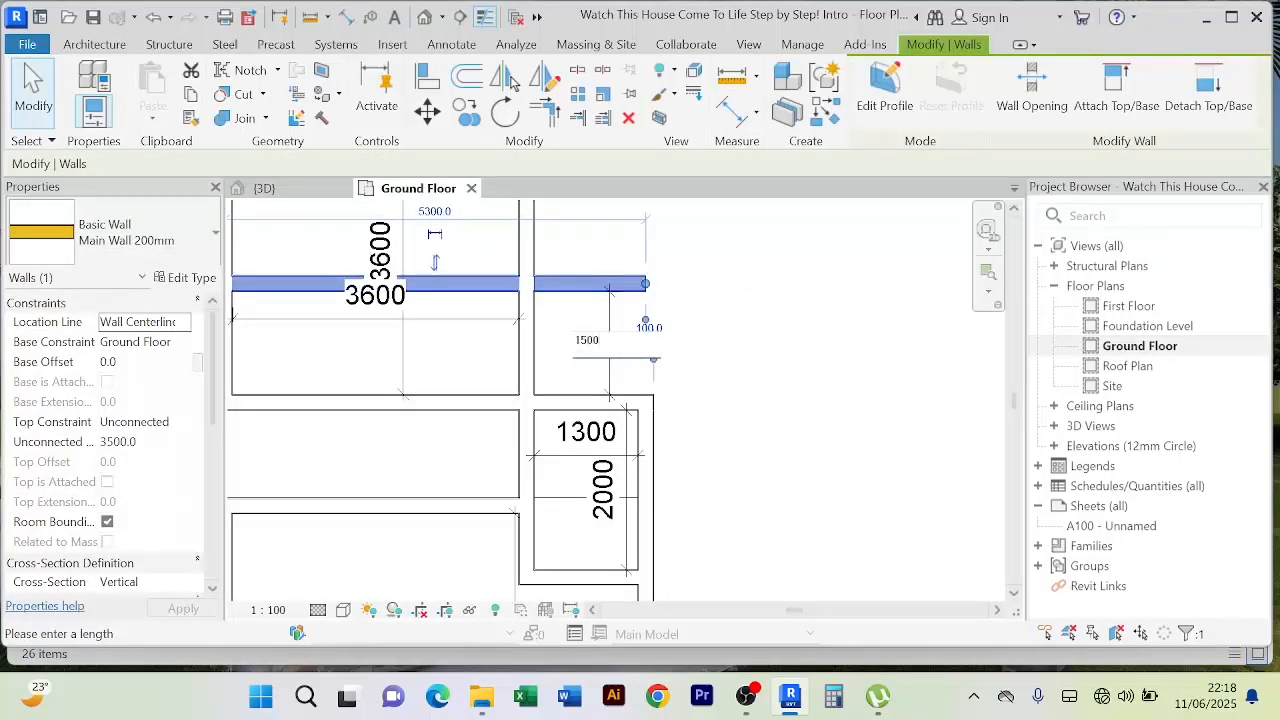
pyautogui.press('Return')
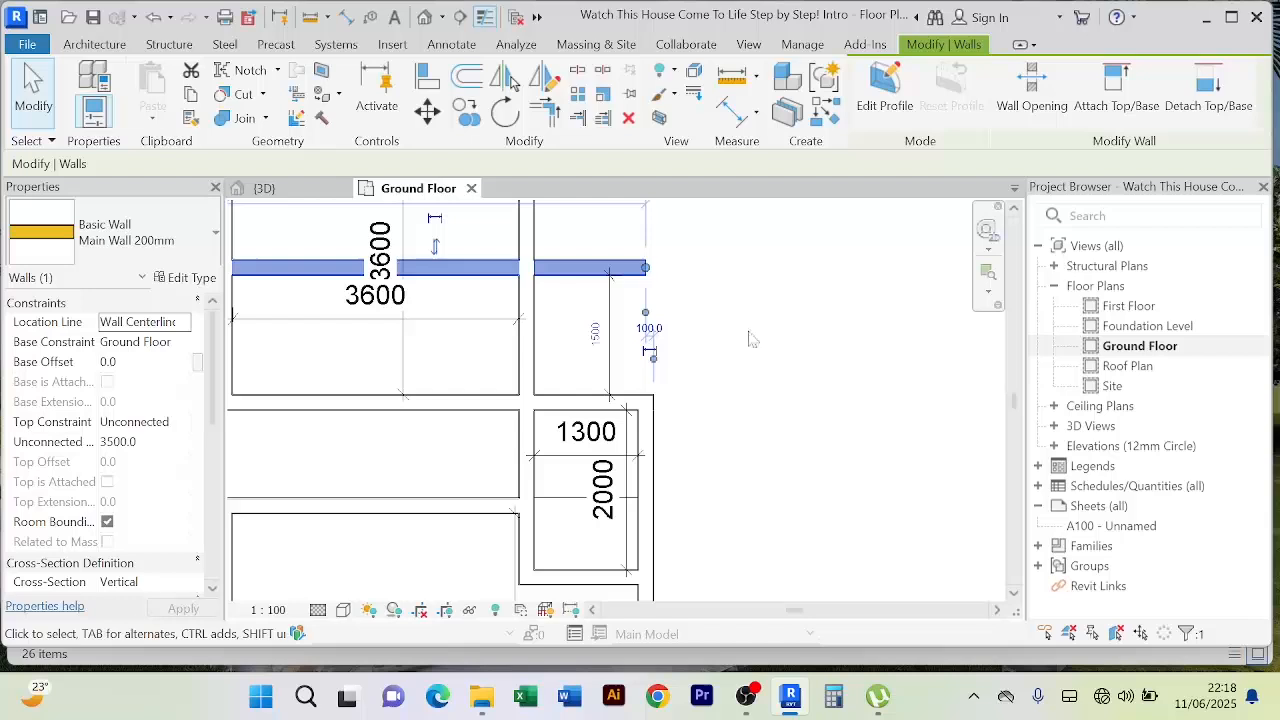
pyautogui.click(753, 340)
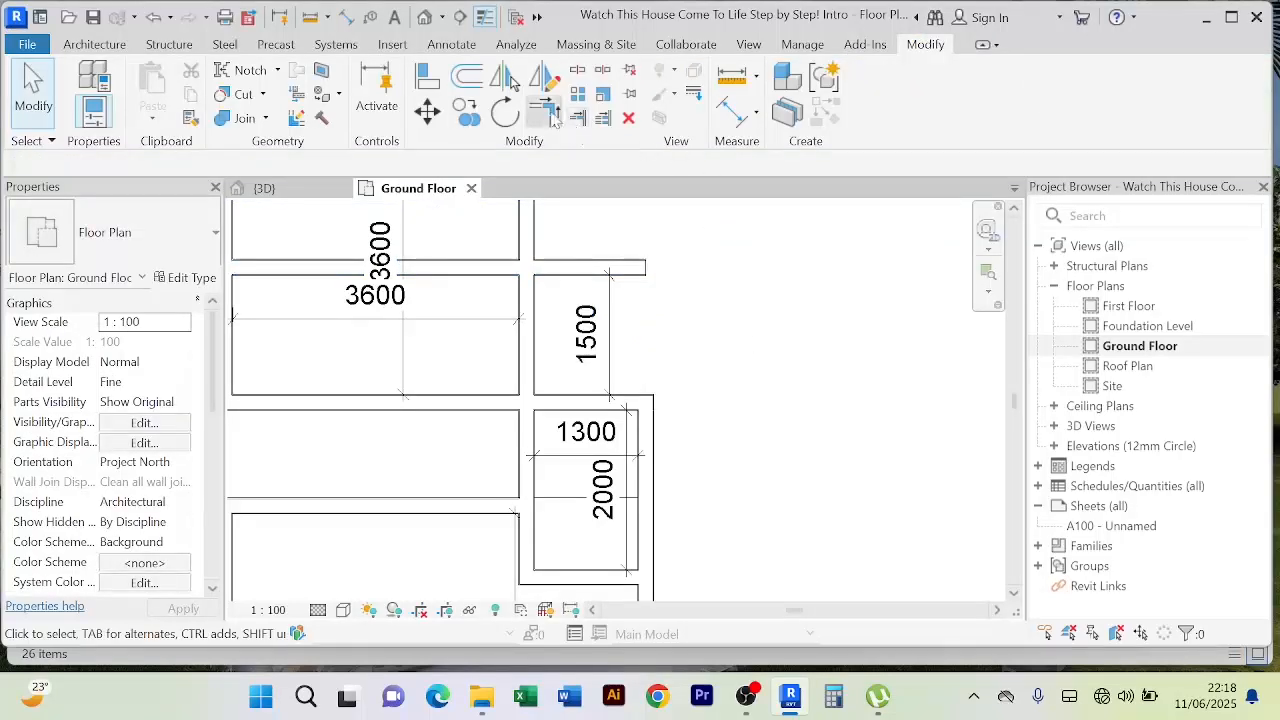
# Step: Trim the outer wall of the 1300 x 2000 mm room and the new offset wall into a corner
pyautogui.click(548, 112)
pyautogui.click(640, 283)
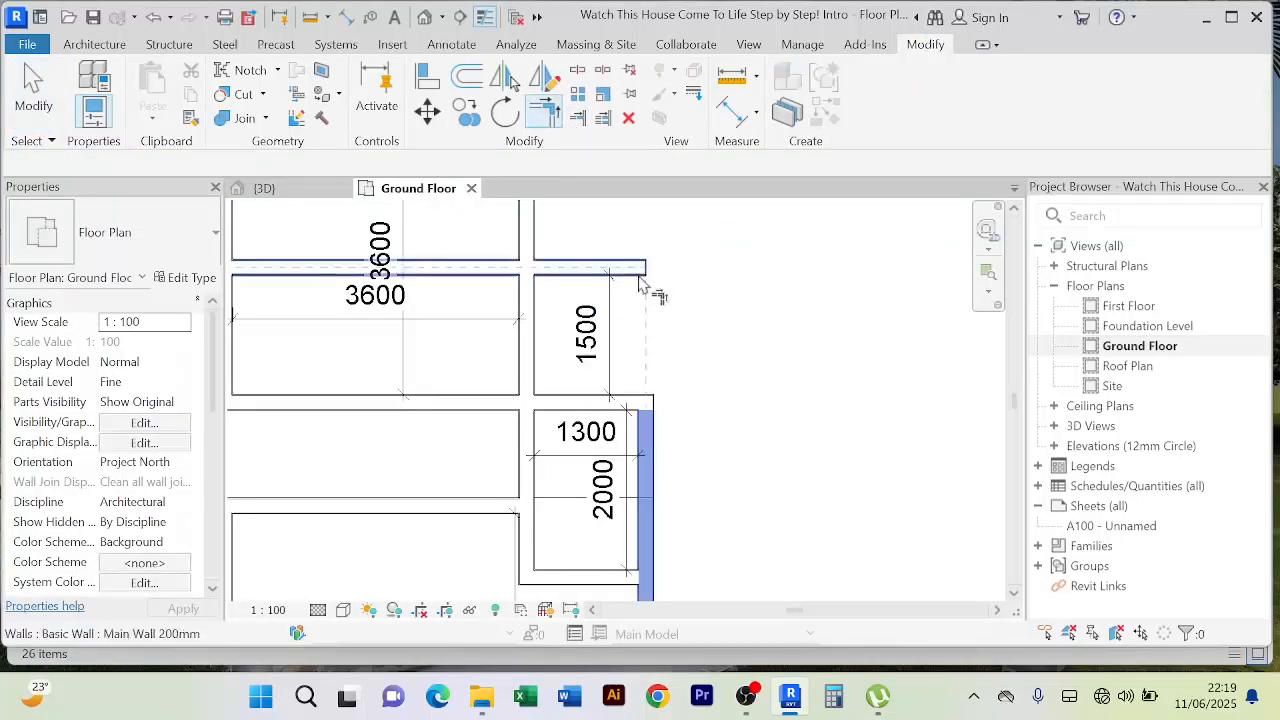
pyautogui.click(640, 283)
pyautogui.rightClick(709, 263)
pyautogui.click(786, 267)
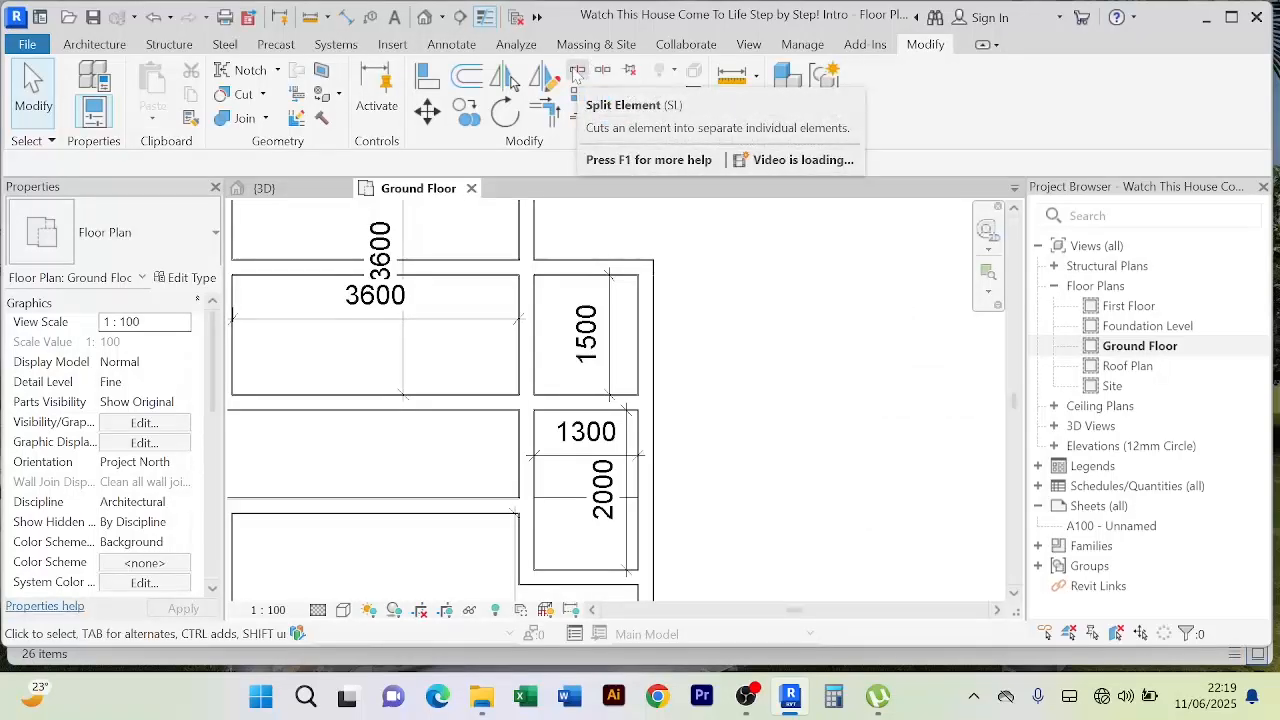
# Step: Split the new wall at the right wall of the 3600 mm room and delete the segment crossing that room
pyautogui.click(577, 72)
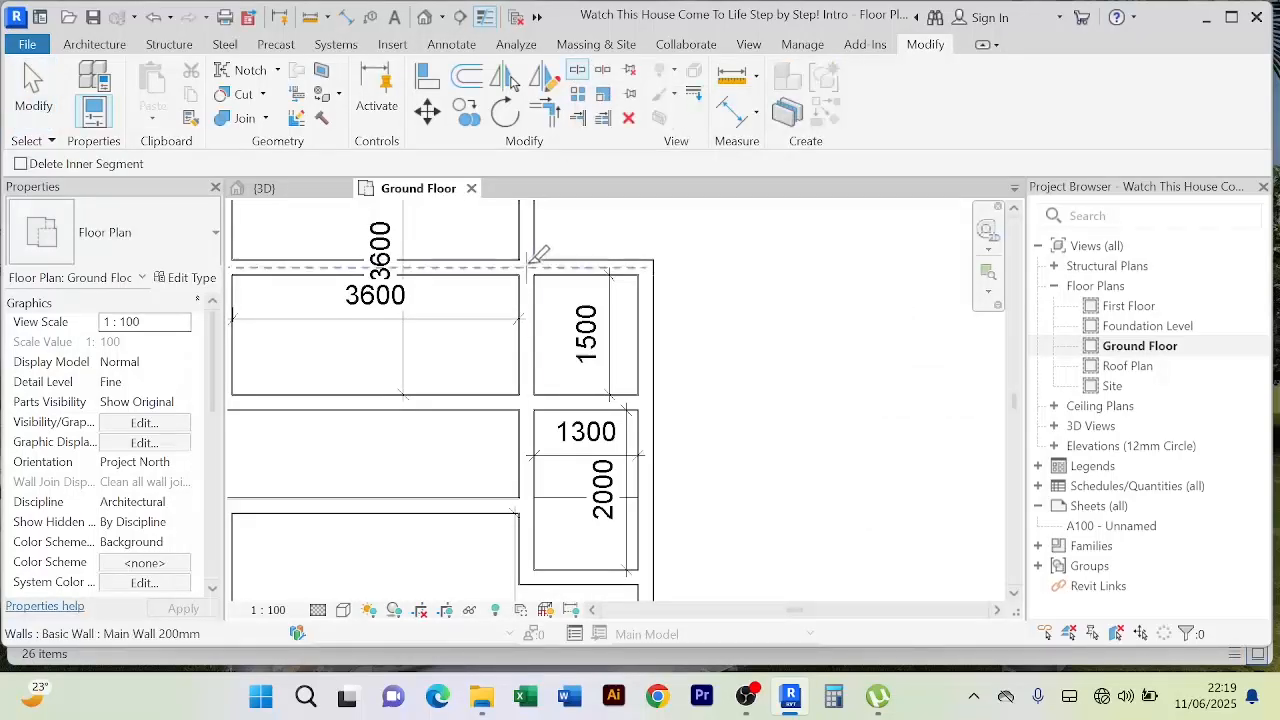
pyautogui.rightClick(760, 252)
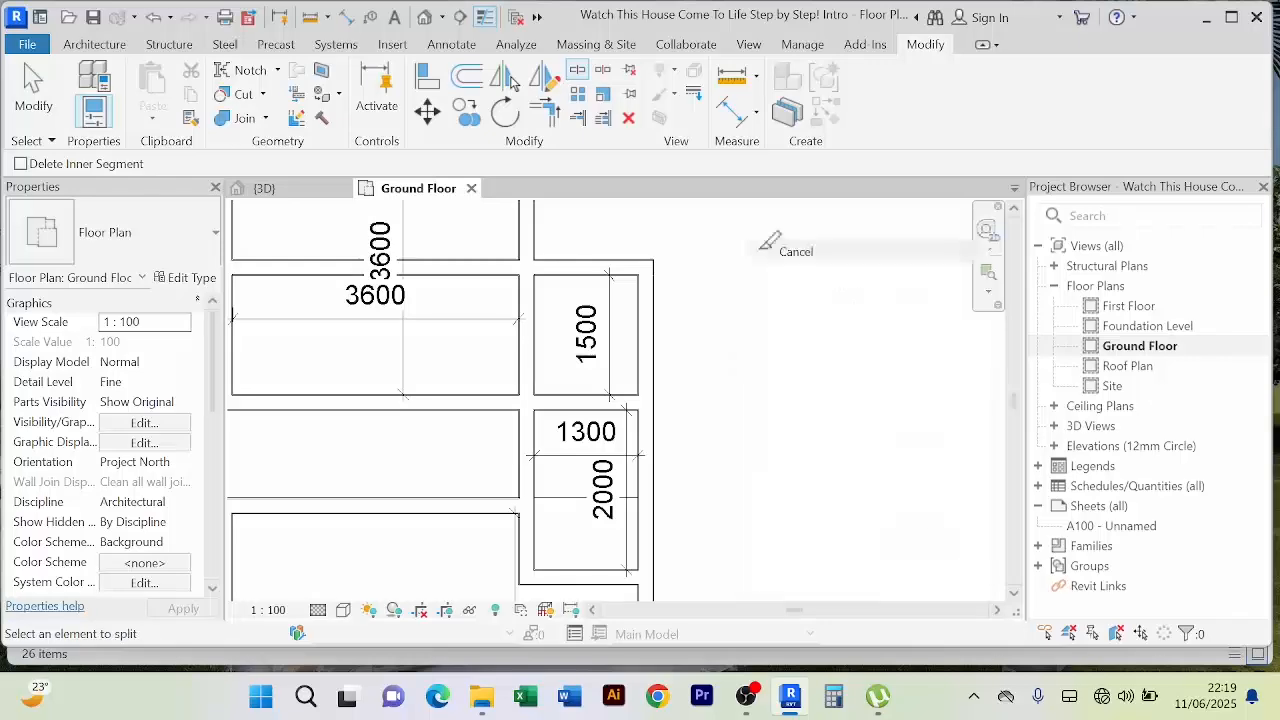
pyautogui.click(813, 263)
pyautogui.click(484, 262)
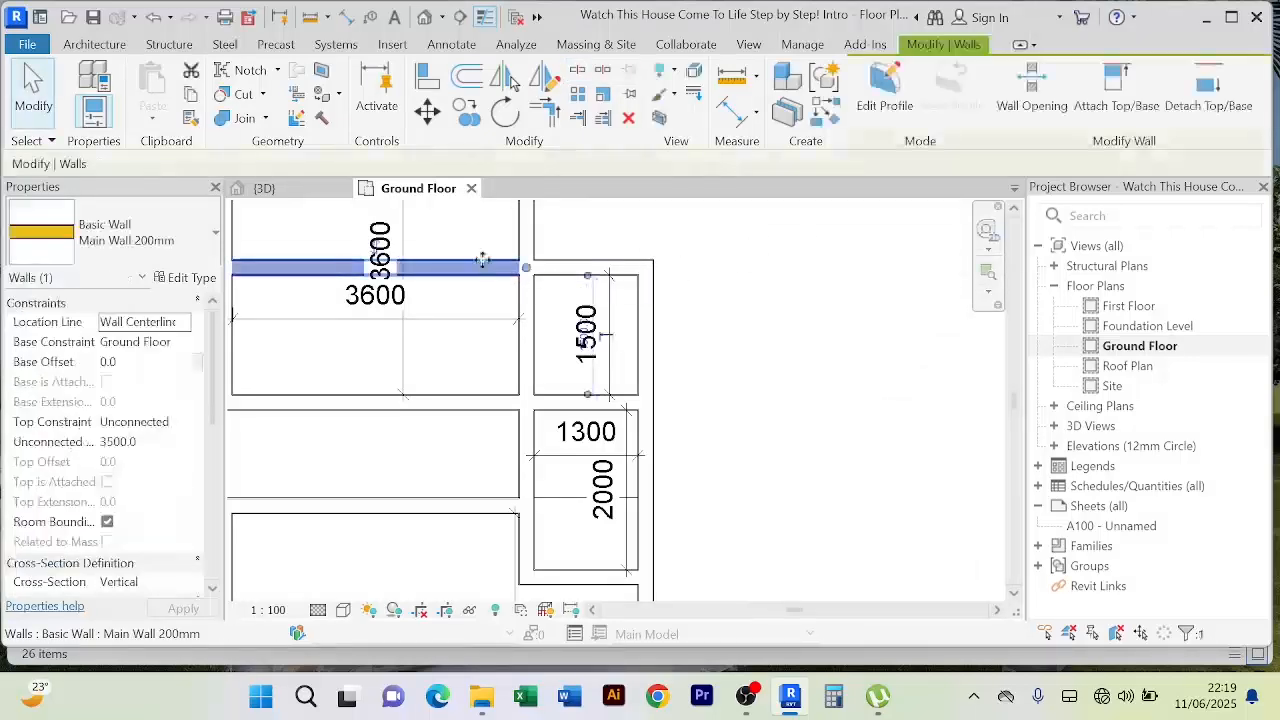
pyautogui.press('Delete')
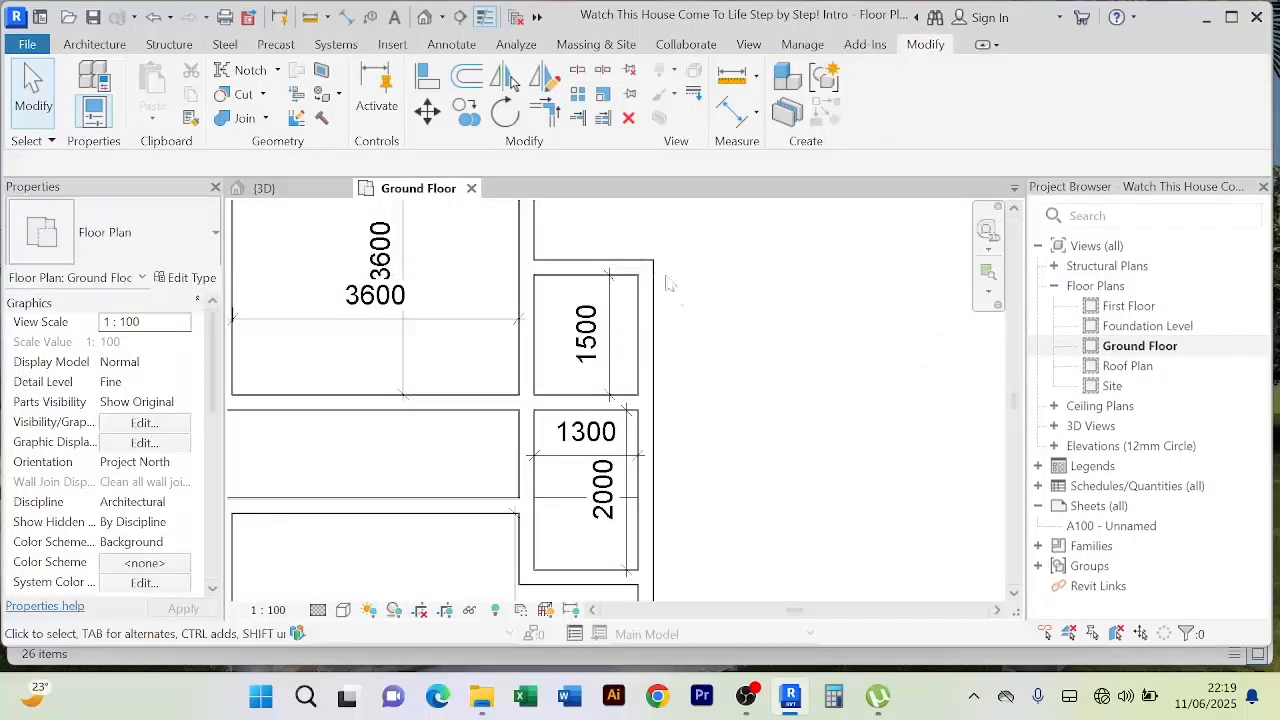
# Step: Dimension the inside width of the new 1500 mm deep room between its side walls
pyautogui.press('d')
pyautogui.press('i')
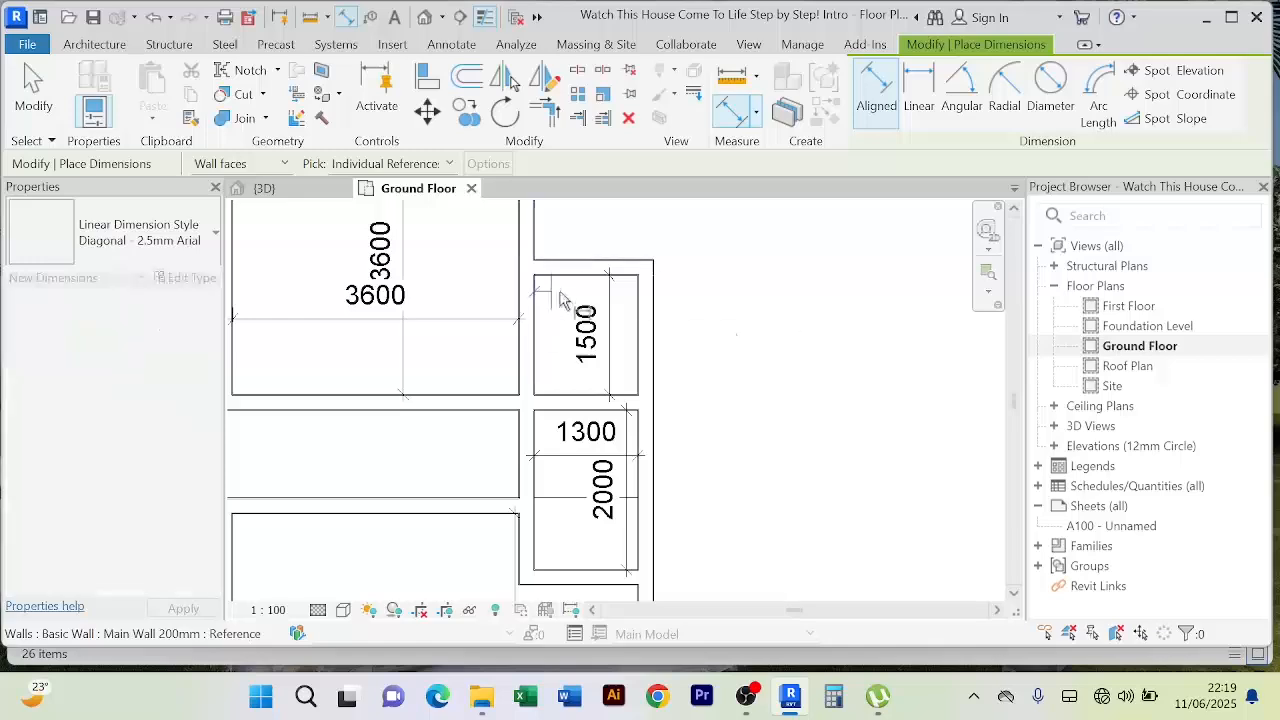
pyautogui.click(638, 300)
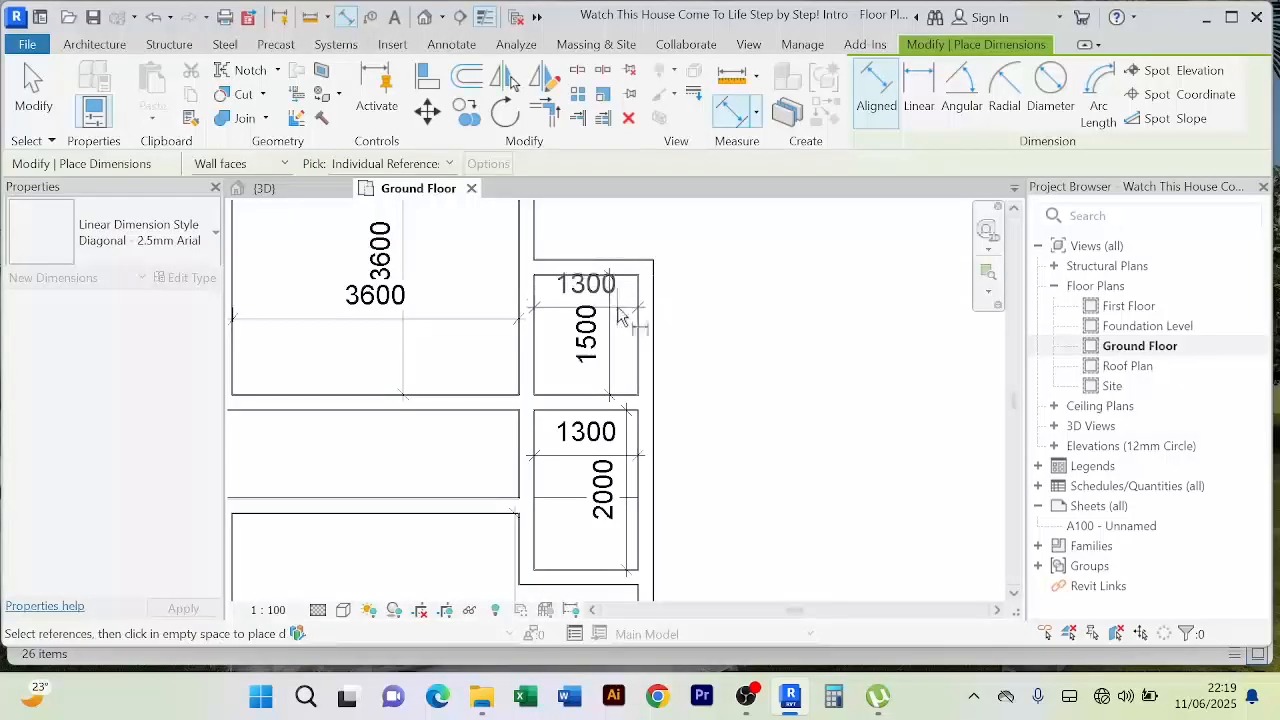
pyautogui.click(625, 310)
pyautogui.rightClick(712, 268)
pyautogui.rightClick(748, 238)
pyautogui.click(765, 249)
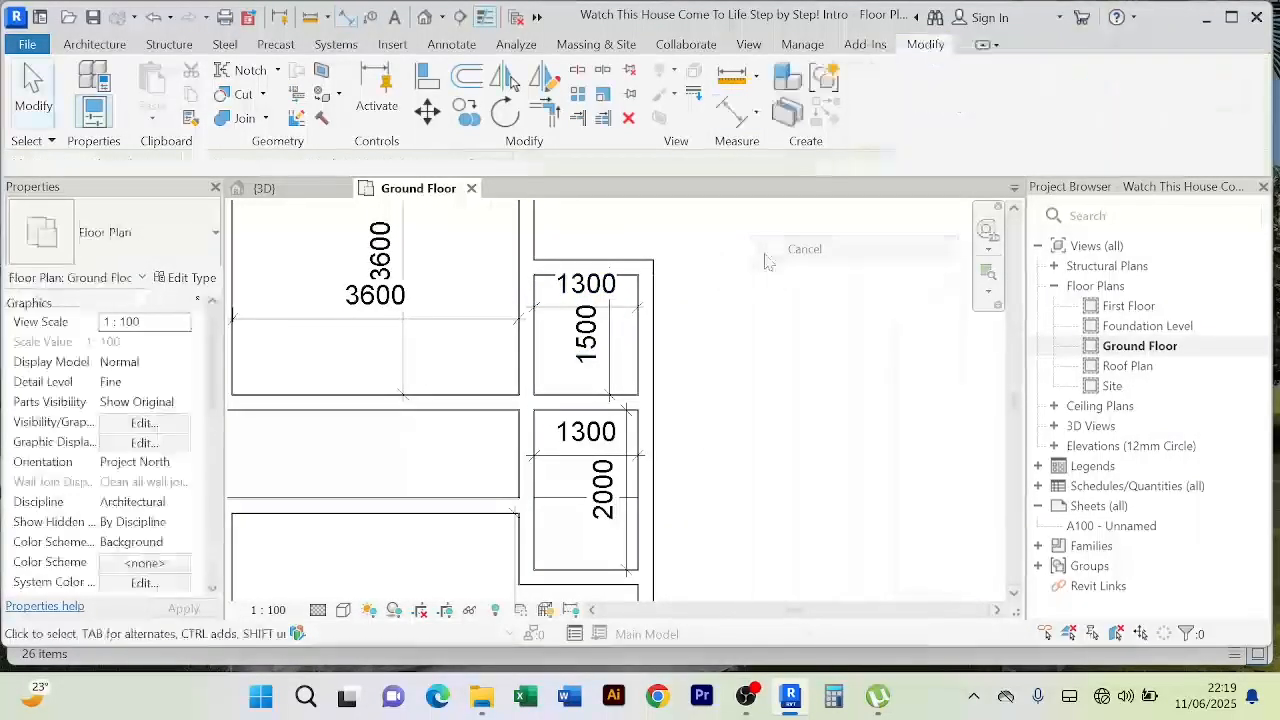
# Step: Examine the overall ground floor layout, including the new small room beside the 3600 x 3600 mm room
pyautogui.scroll(-3, 780, 310)
pyautogui.scroll(-2, 760, 320)
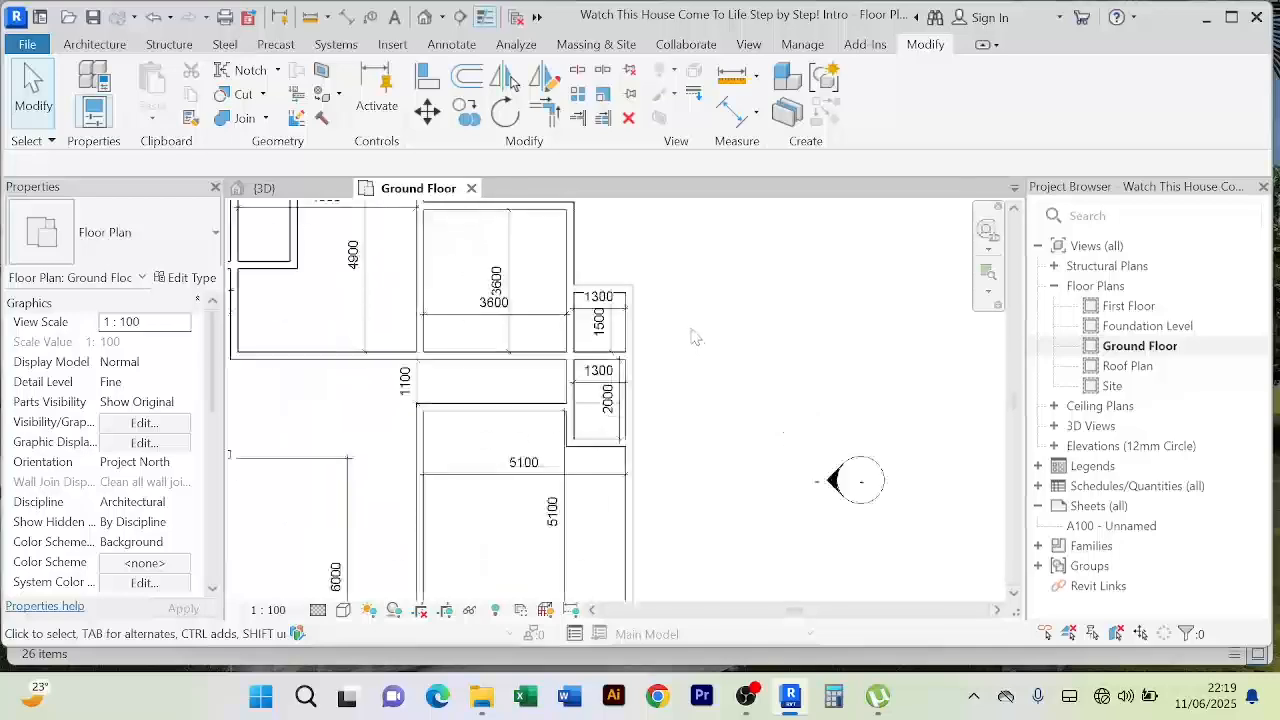
pyautogui.moveTo(692, 325); pyautogui.dragTo(705, 316, button='middle')
pyautogui.scroll(2, 648, 306)
pyautogui.scroll(-1, 802, 312)
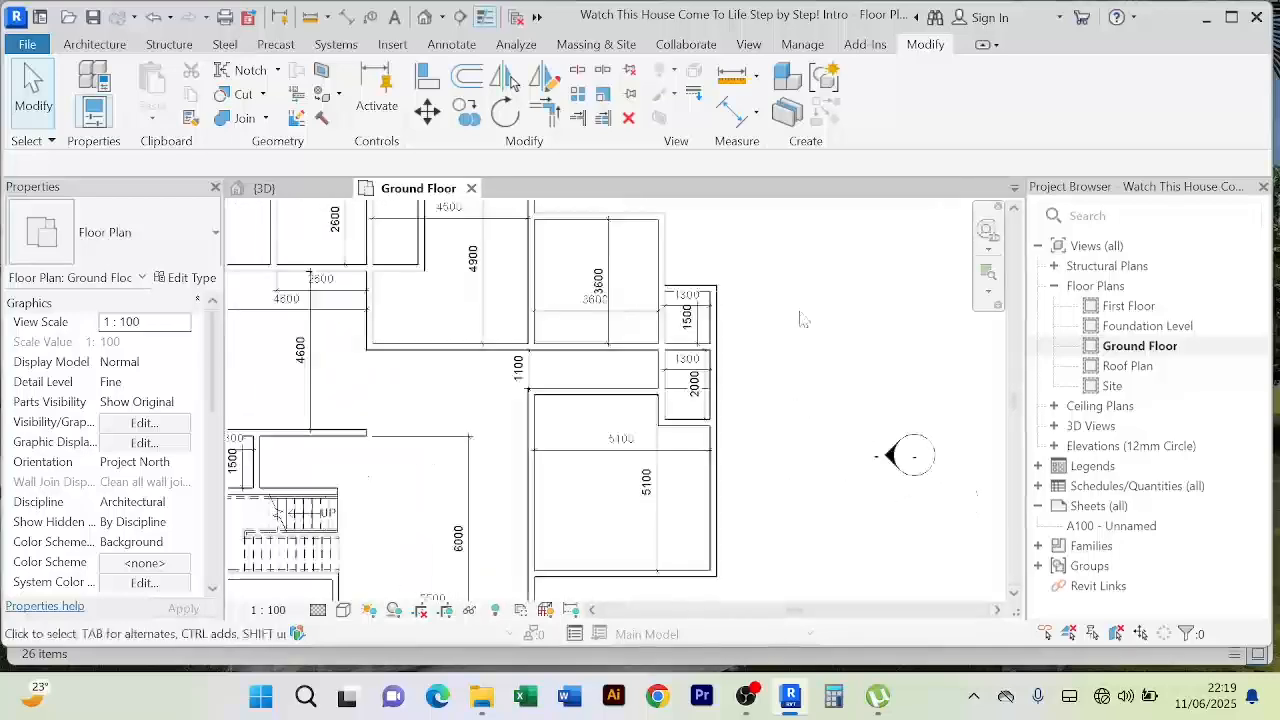
pyautogui.moveTo(811, 322)
pyautogui.mouseDown(button='middle')
pyautogui.moveTo(800, 313)
pyautogui.moveTo(789, 335)
pyautogui.mouseUp(button='middle')
pyautogui.scroll(-1, 791, 306)
pyautogui.scroll(-1, 791, 306)
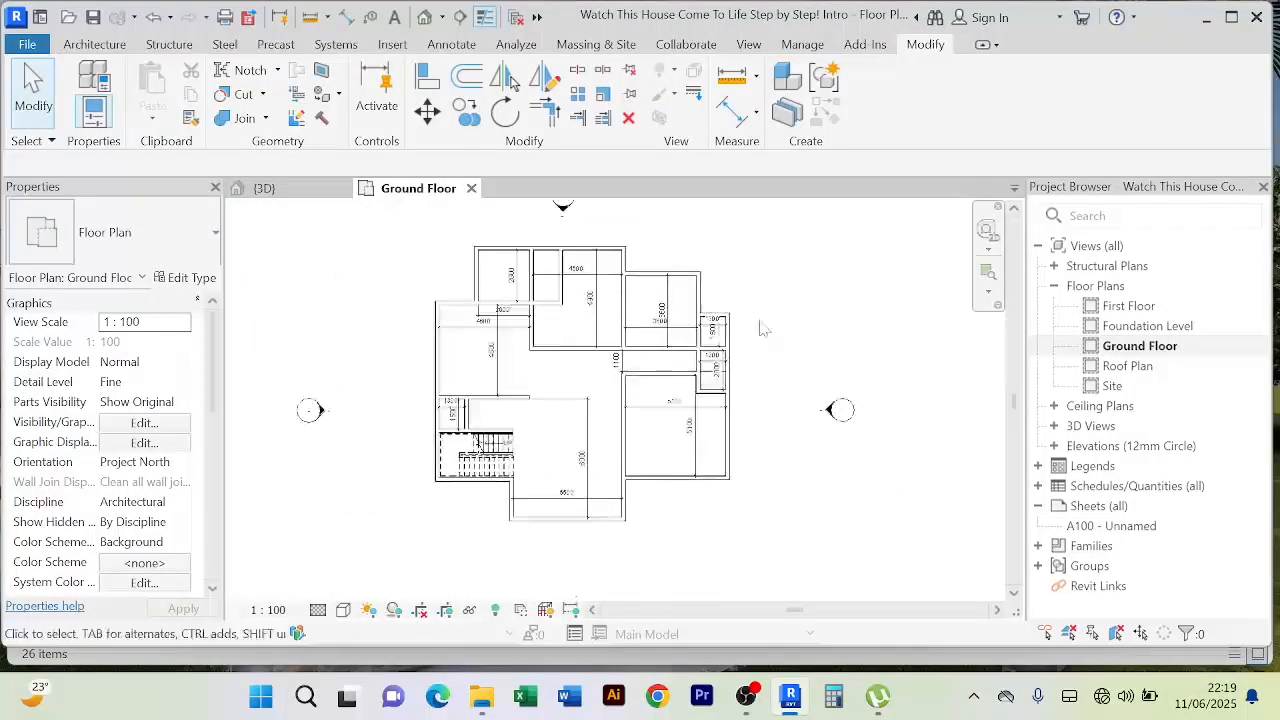
pyautogui.scroll(1, 763, 327)
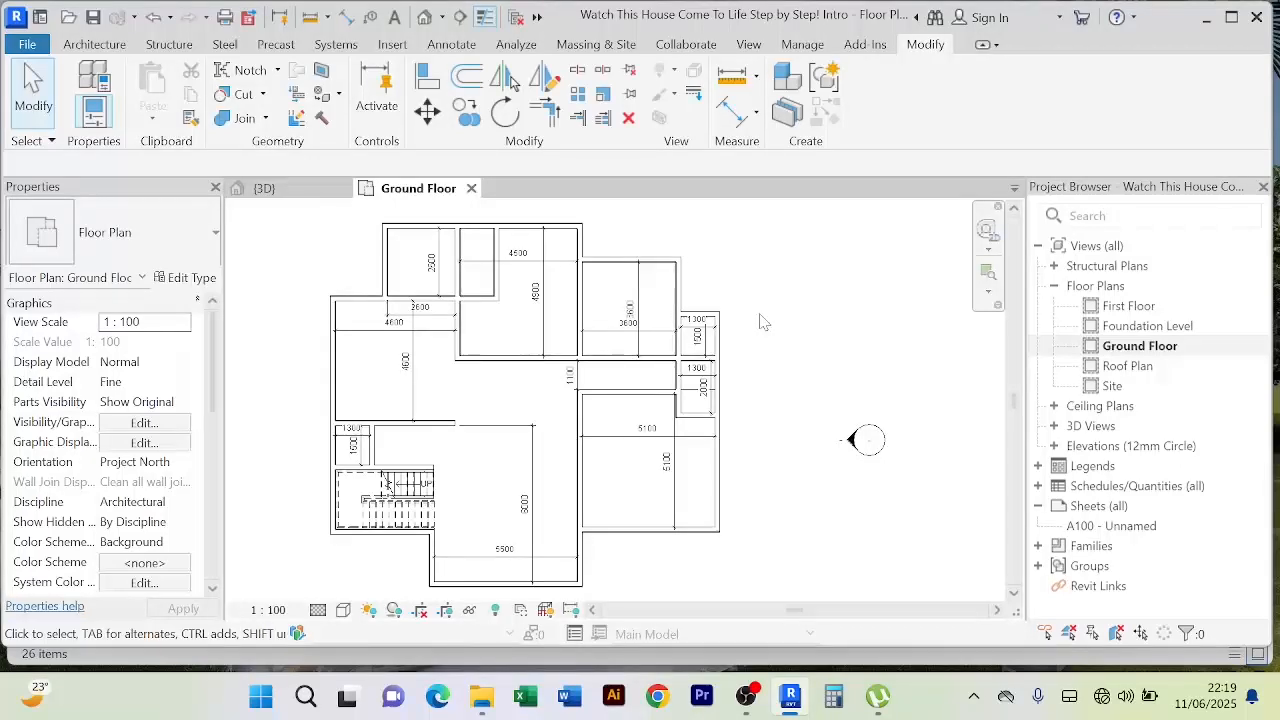
pyautogui.moveTo(760, 320)
pyautogui.mouseDown(button='middle')
pyautogui.moveTo(714, 249)
pyautogui.moveTo(735, 318)
pyautogui.mouseUp(button='middle')
pyautogui.scroll(-1, 694, 277)
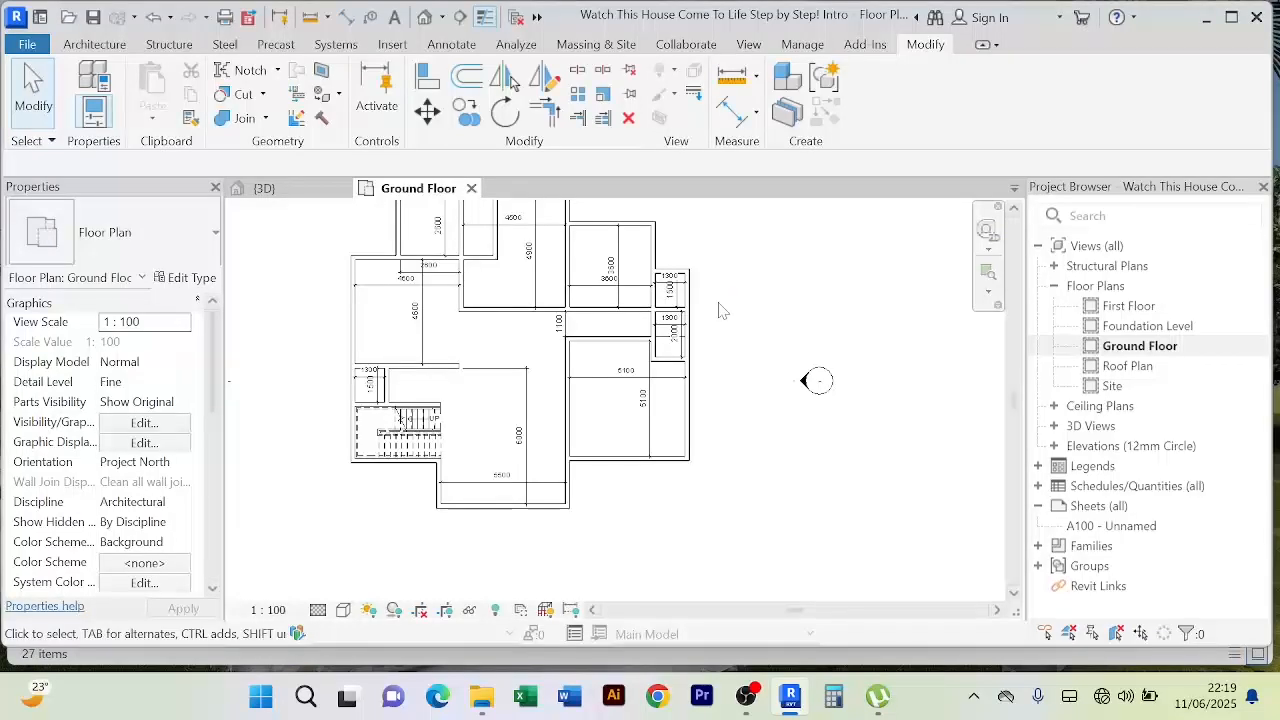
# Step: Examine the 1100 mm passage, the 5100 x 5100 mm room and the two small rooms at the passage's end
pyautogui.scroll(2, 718, 310)
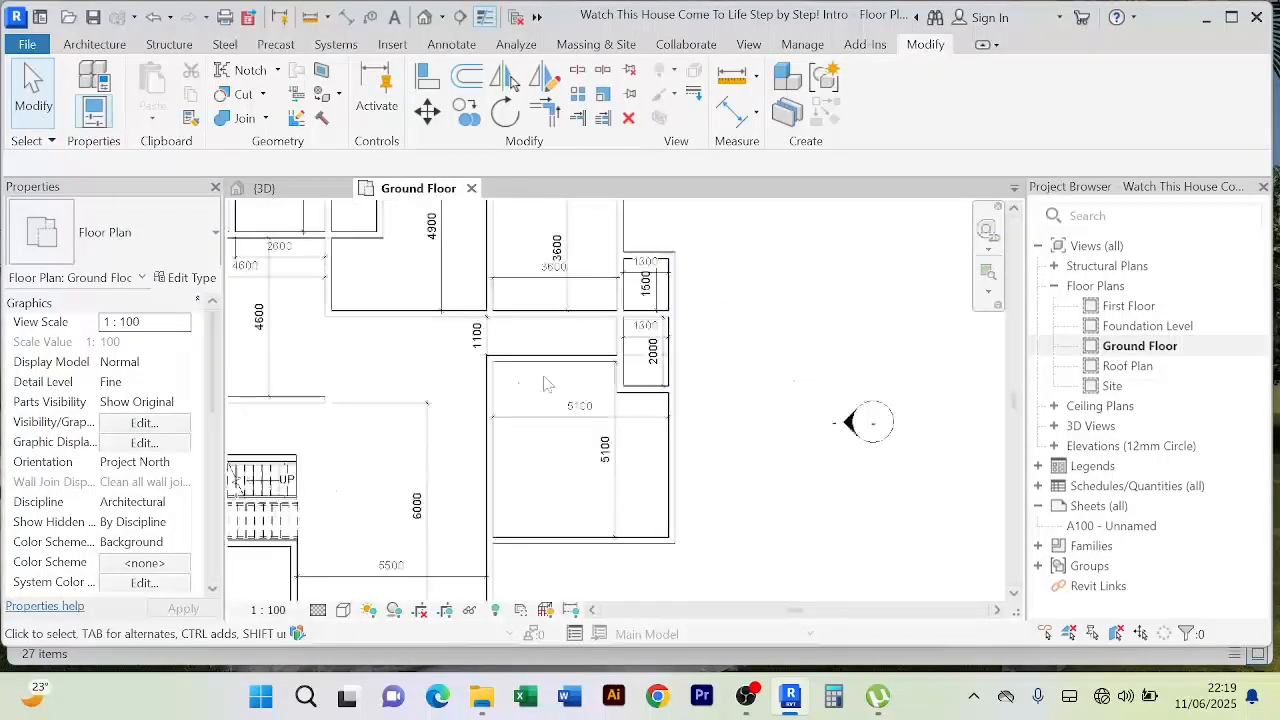
pyautogui.scroll(-3, 700, 330)
pyautogui.scroll(3, 558, 366)
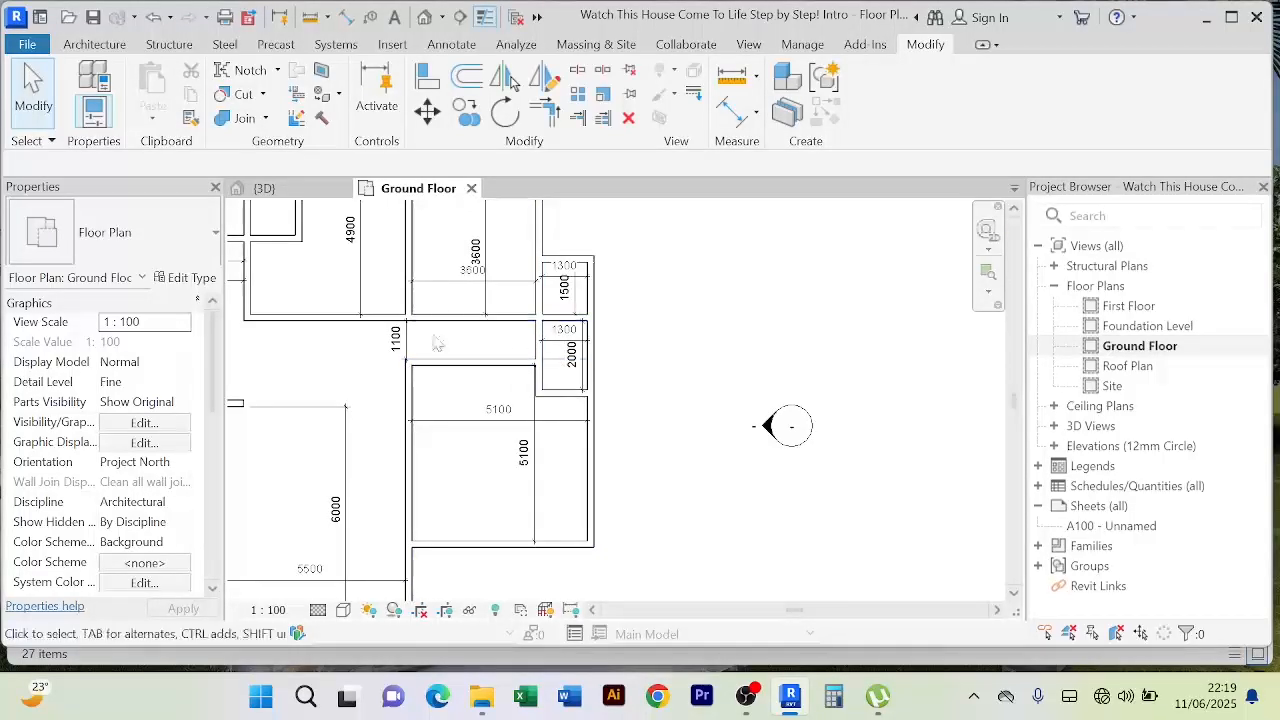
pyautogui.moveTo(434, 358); pyautogui.dragTo(495, 341, button='middle')
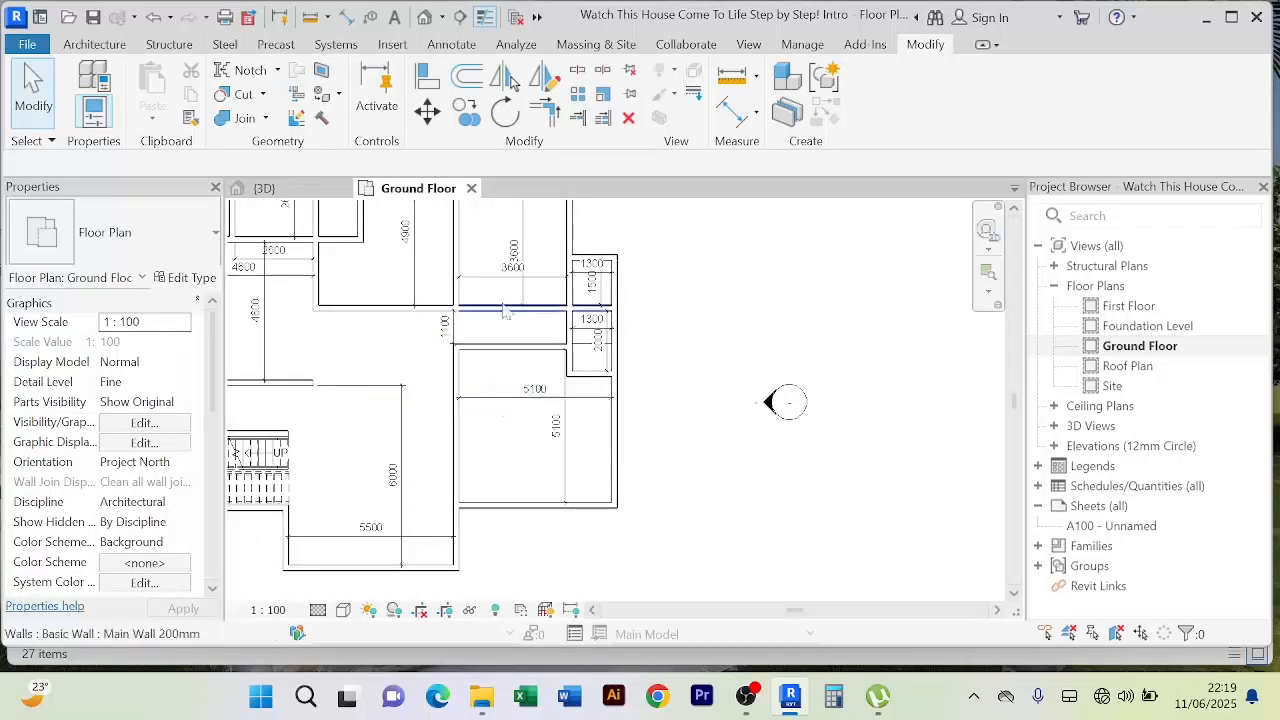
pyautogui.scroll(2, 582, 328)
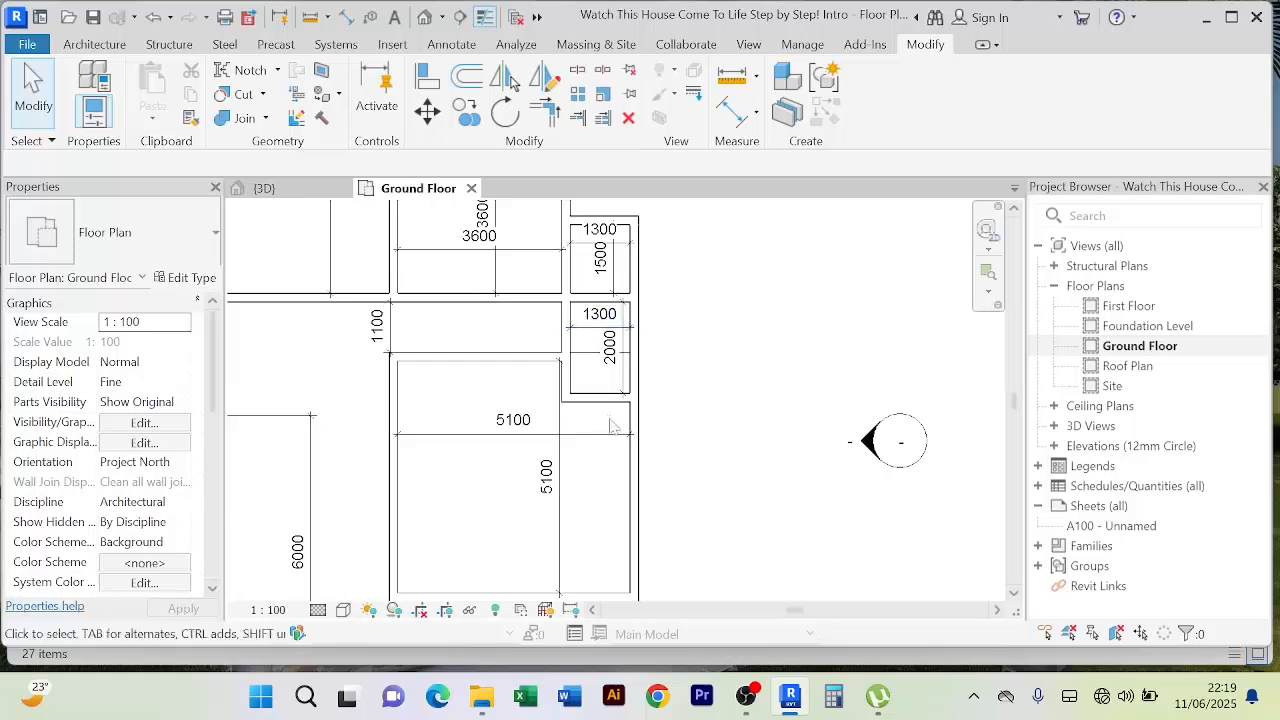
pyautogui.scroll(-1, 600, 425)
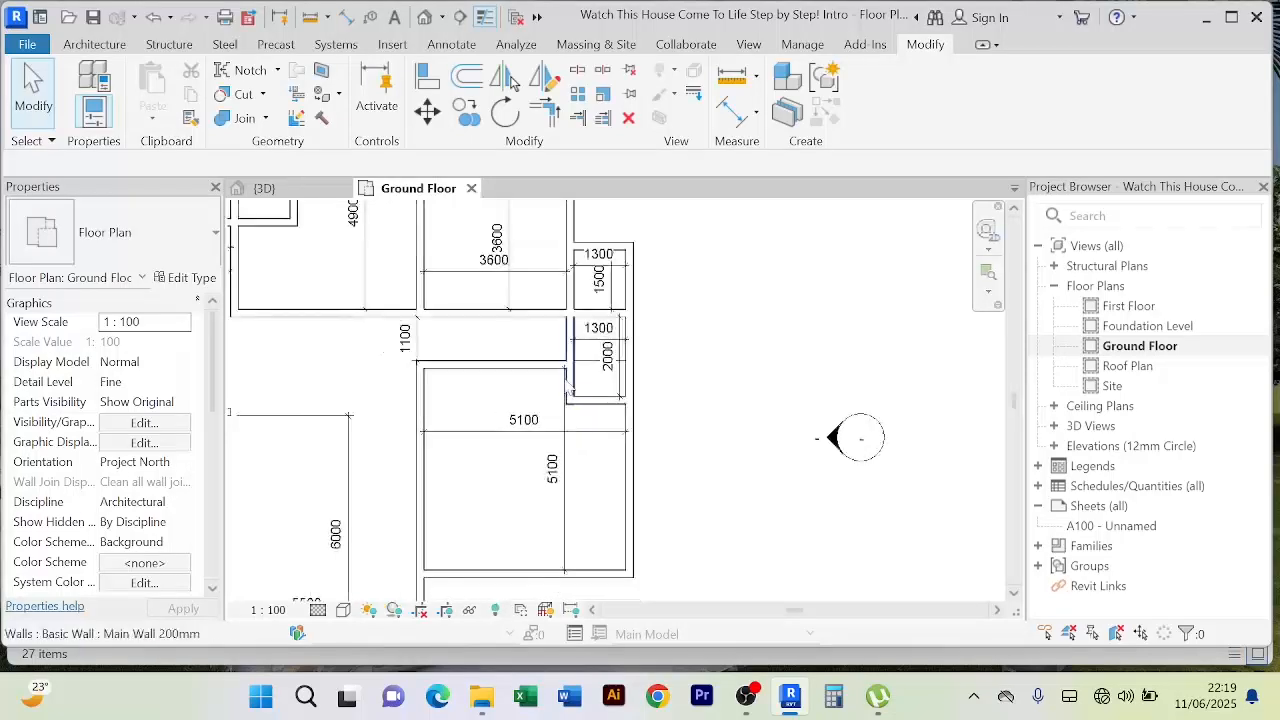
pyautogui.moveTo(554, 294); pyautogui.dragTo(551, 323, button='middle')
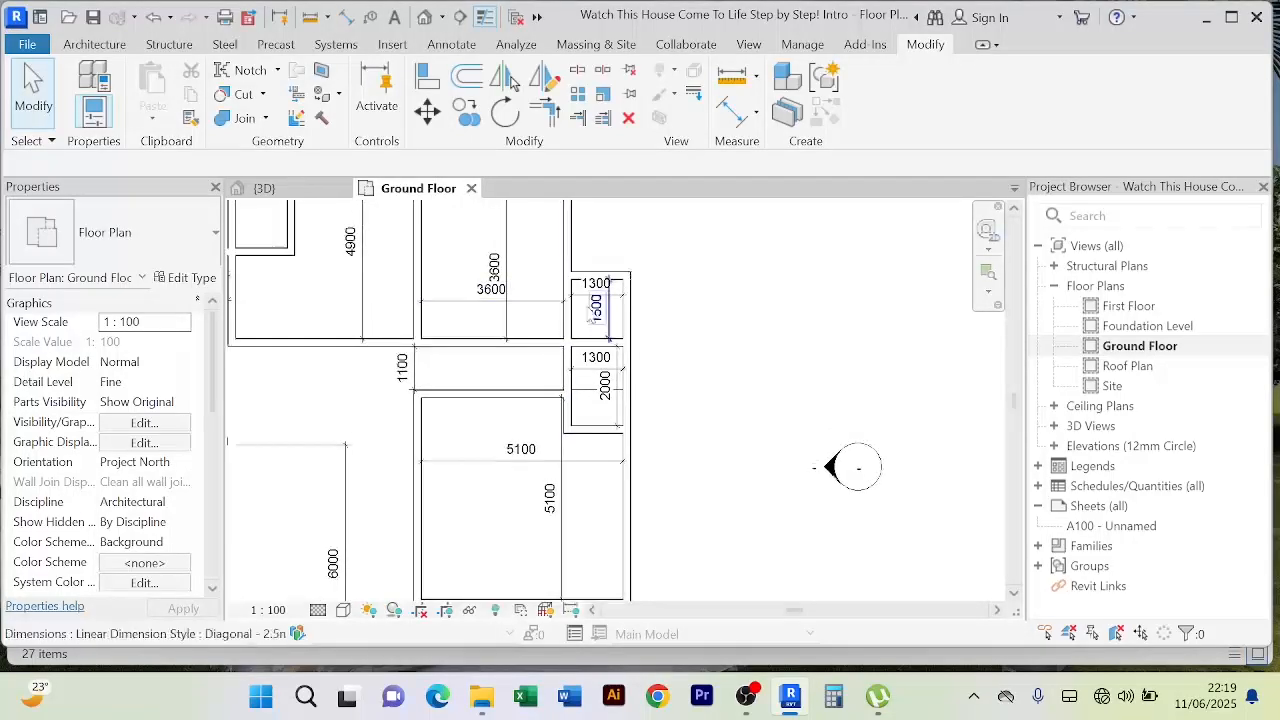
pyautogui.scroll(-2, 583, 310)
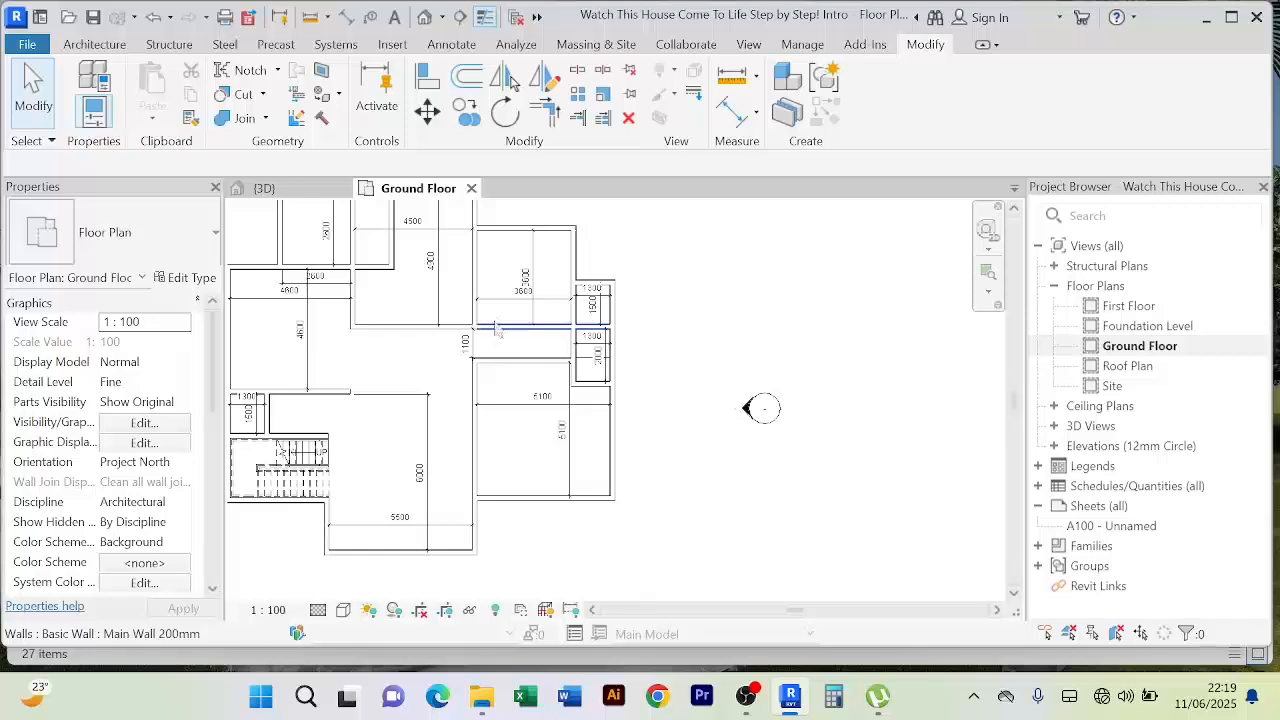
# Step: Examine how the 5500 x 6000 mm space and the stair area connect through the passage to the surrounding rooms
pyautogui.scroll(-1, 447, 383)
pyautogui.scroll(2, 425, 290)
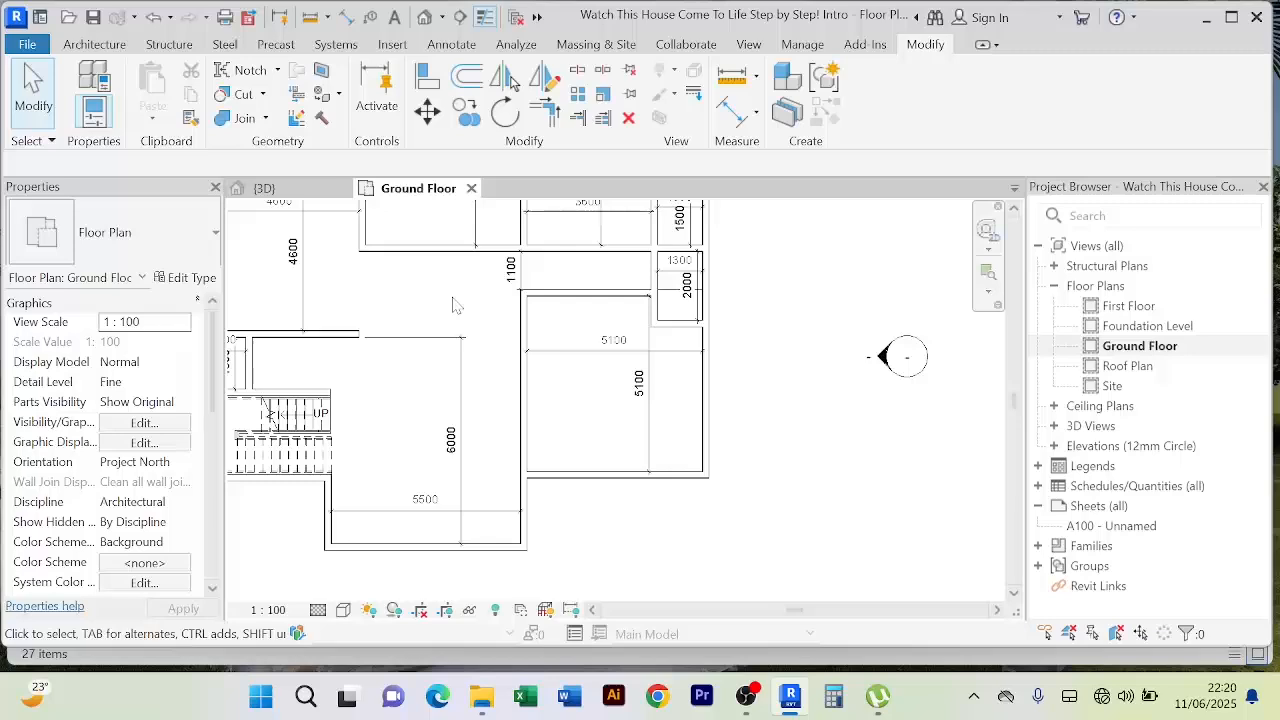
pyautogui.scroll(-1, 455, 305)
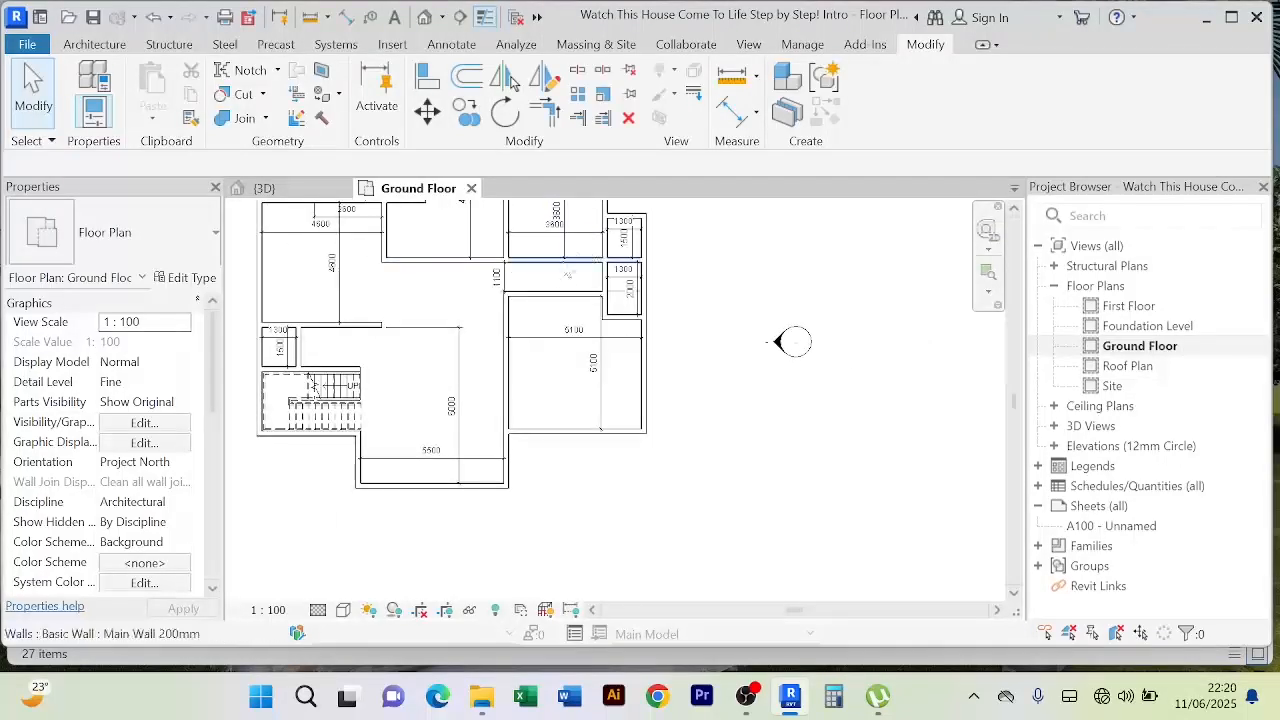
pyautogui.scroll(-1, 553, 268)
pyautogui.moveTo(550, 268); pyautogui.dragTo(539, 326, button='middle')
pyautogui.scroll(1, 464, 276)
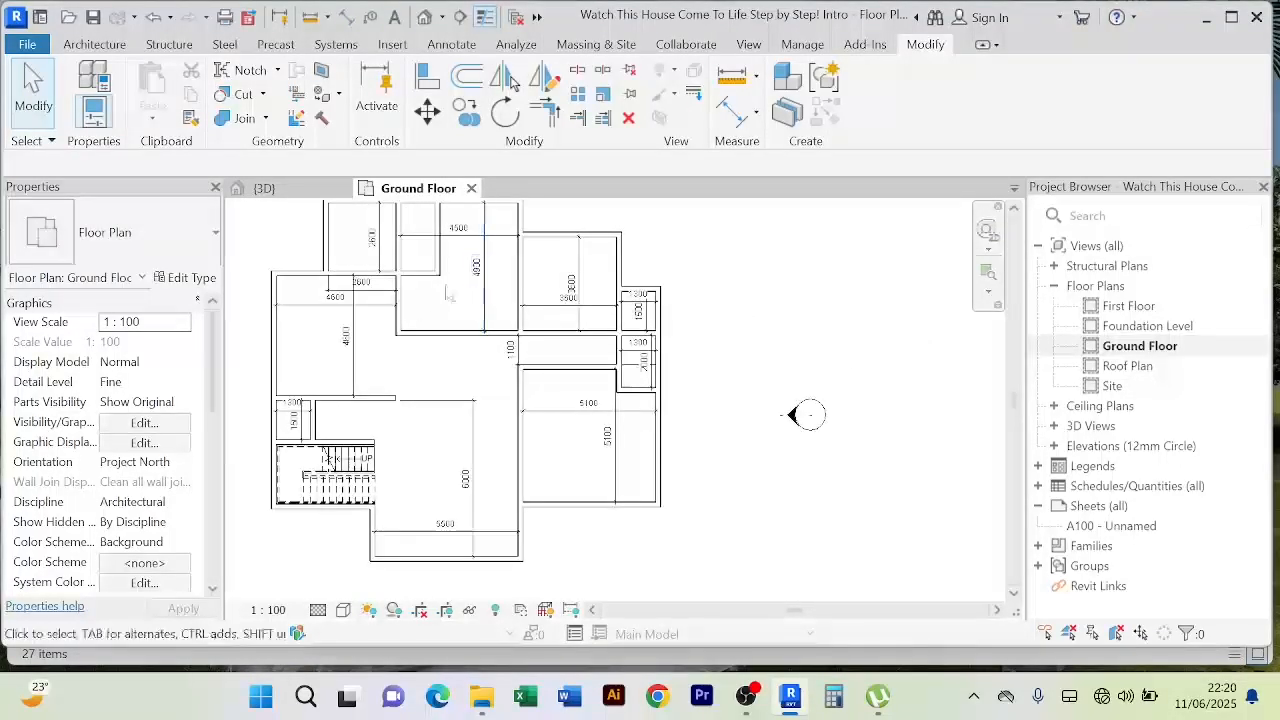
pyautogui.scroll(3, 415, 313)
pyautogui.scroll(-4, 680, 333)
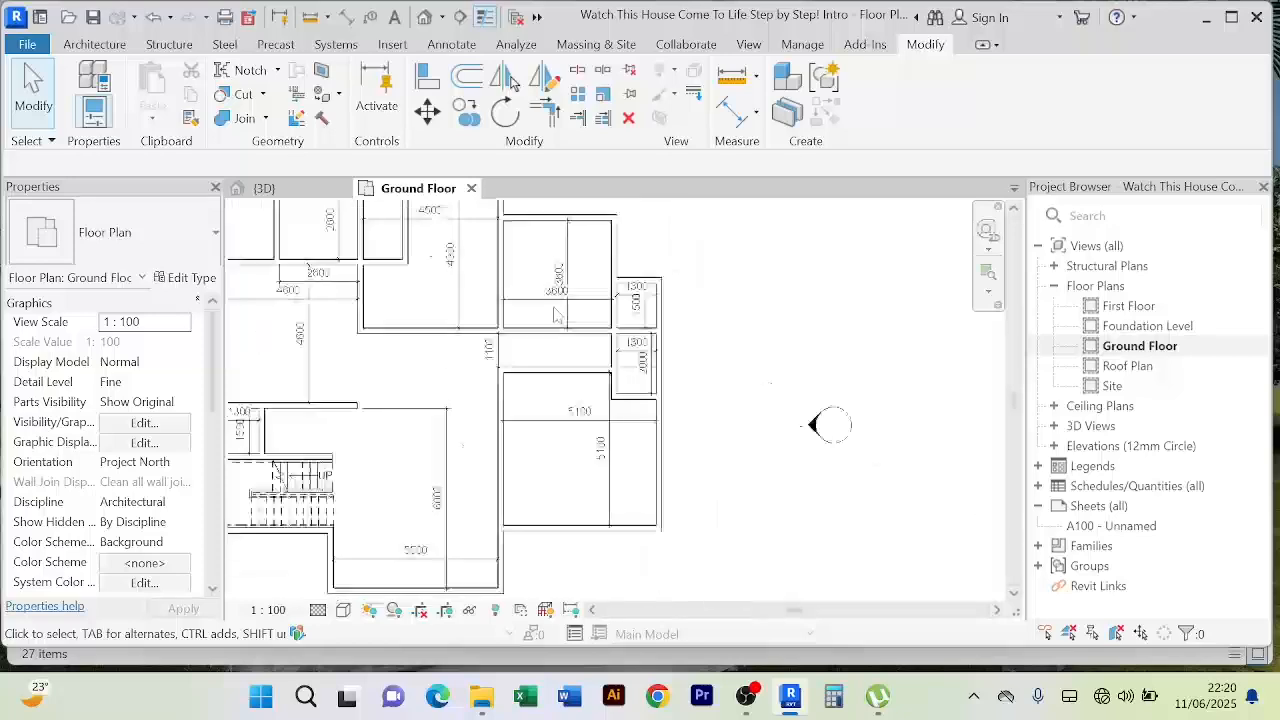
pyautogui.moveTo(692, 339); pyautogui.dragTo(729, 369, button='middle')
pyautogui.scroll(2, 687, 338)
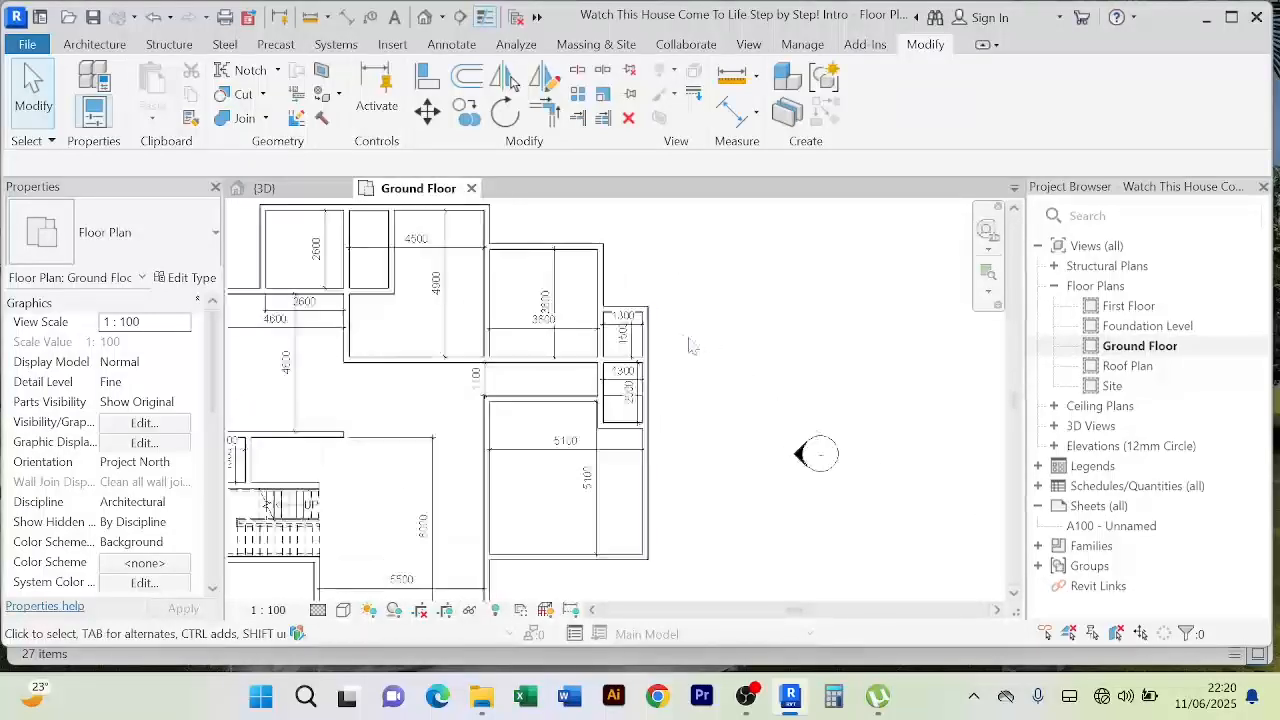
# Step: Examine how the 4600 x 4600 mm room, the 5500 x 6000 mm space and the 1100 mm passage connect across the ground floor
pyautogui.moveTo(718, 303); pyautogui.dragTo(774, 306, button='middle')
pyautogui.scroll(-3, 754, 320)
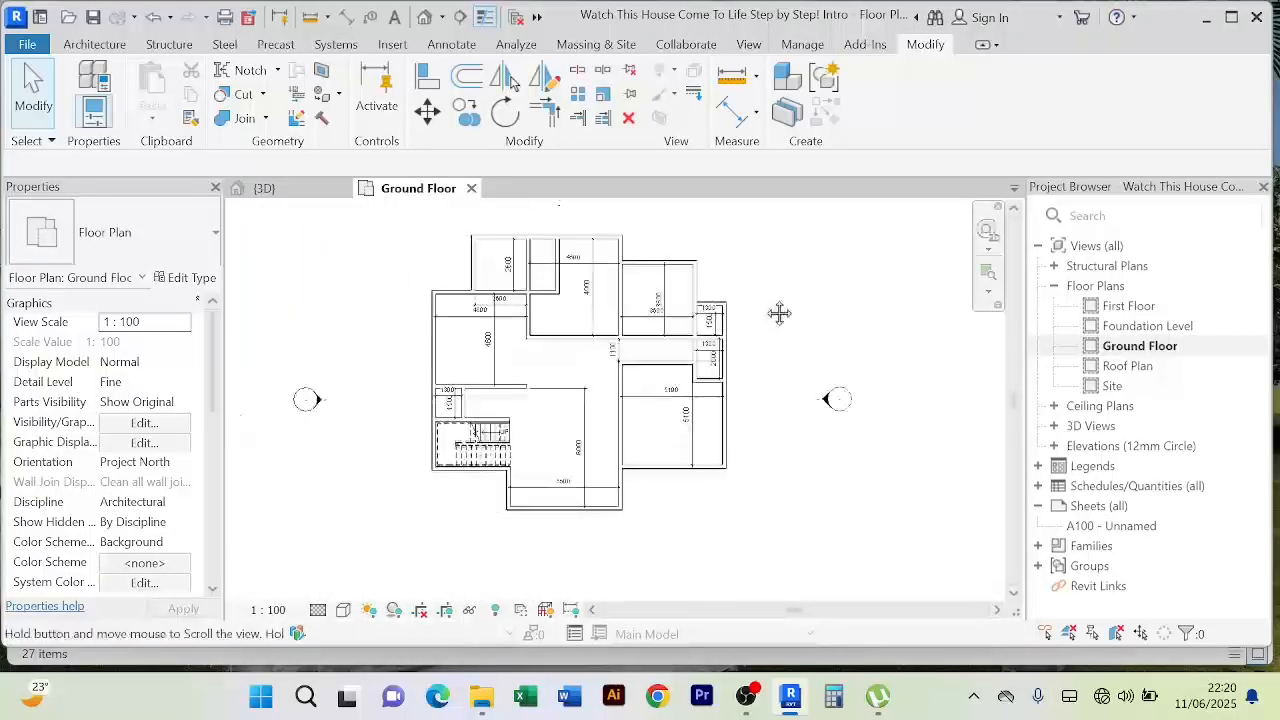
pyautogui.scroll(3, 580, 376)
pyautogui.moveTo(588, 381); pyautogui.dragTo(582, 370, button='middle')
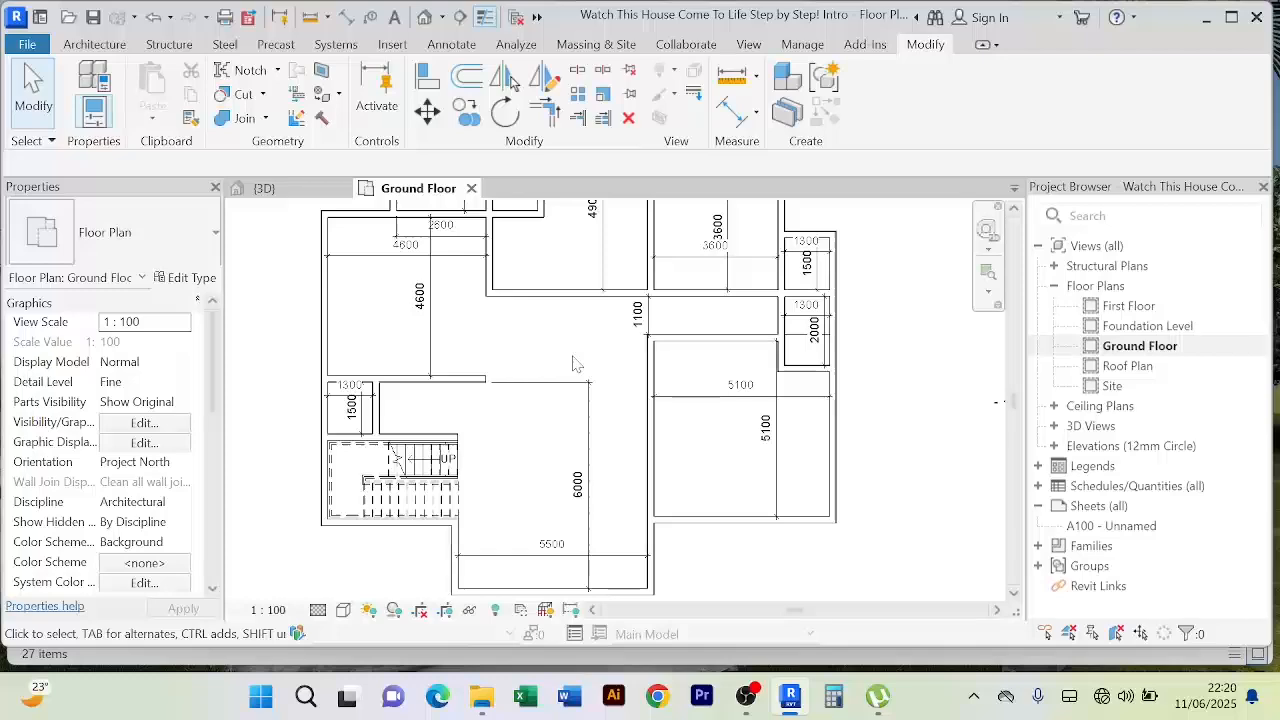
pyautogui.scroll(-3, 573, 364)
pyautogui.scroll(3, 533, 415)
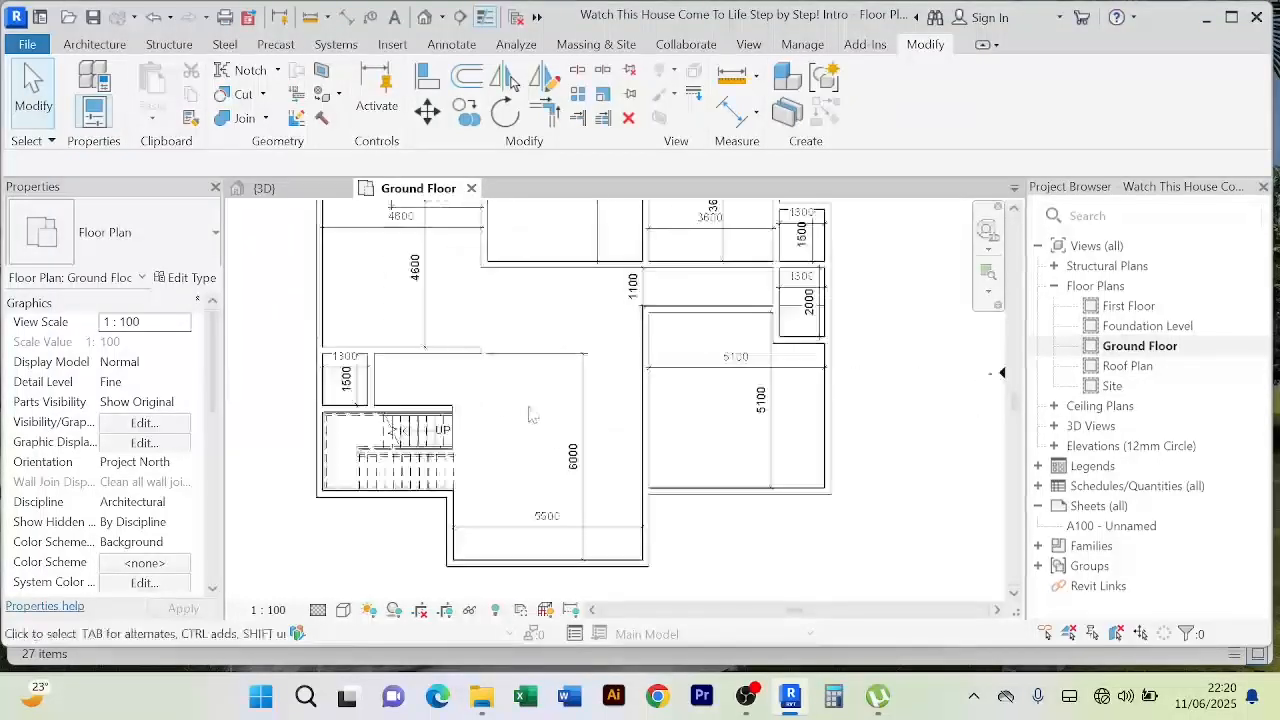
pyautogui.scroll(-1, 531, 414)
pyautogui.moveTo(545, 420); pyautogui.dragTo(535, 437, button='middle')
pyautogui.scroll(2, 533, 361)
pyautogui.scroll(-1, 533, 361)
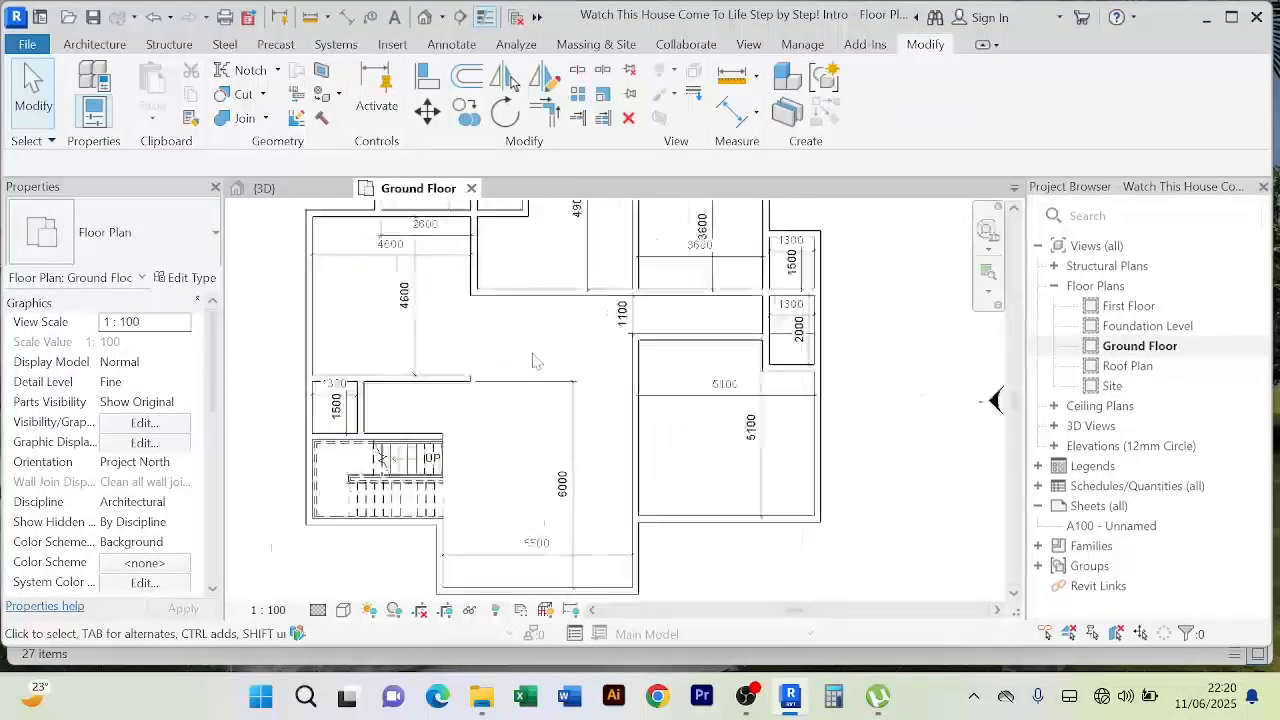
pyautogui.scroll(-2, 531, 380)
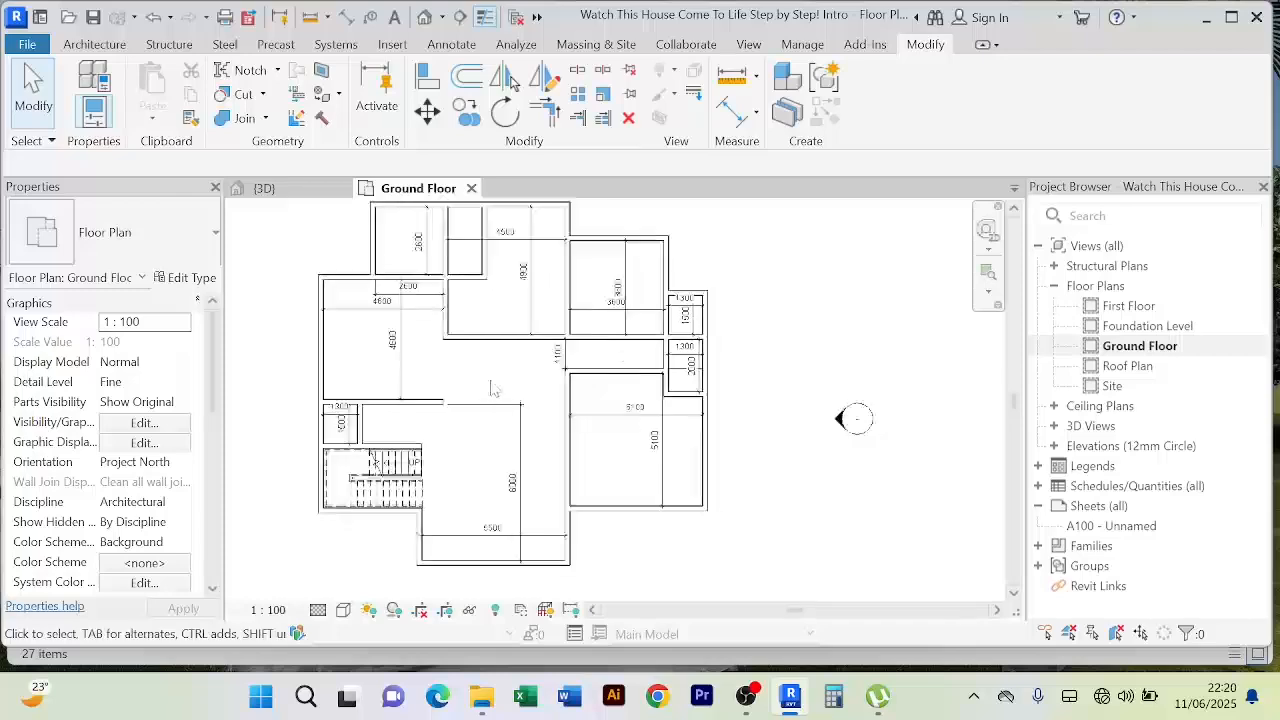
pyautogui.scroll(2, 727, 360)
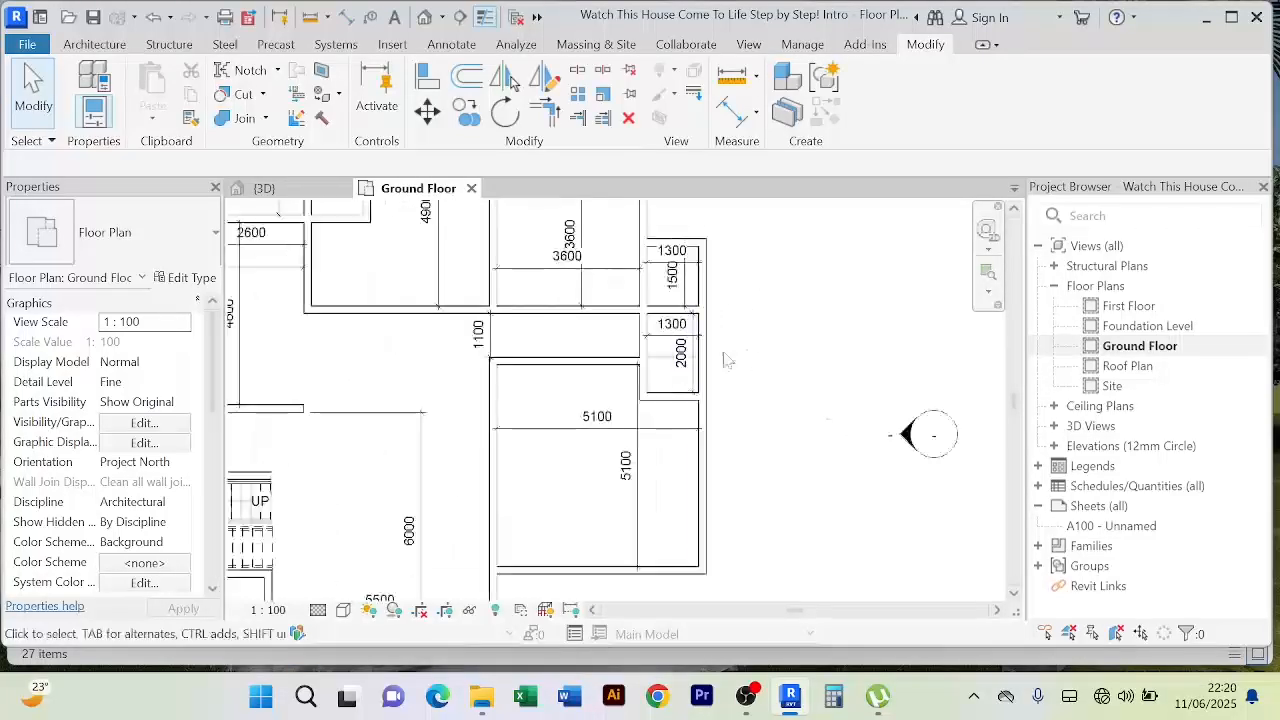
pyautogui.scroll(-2, 753, 388)
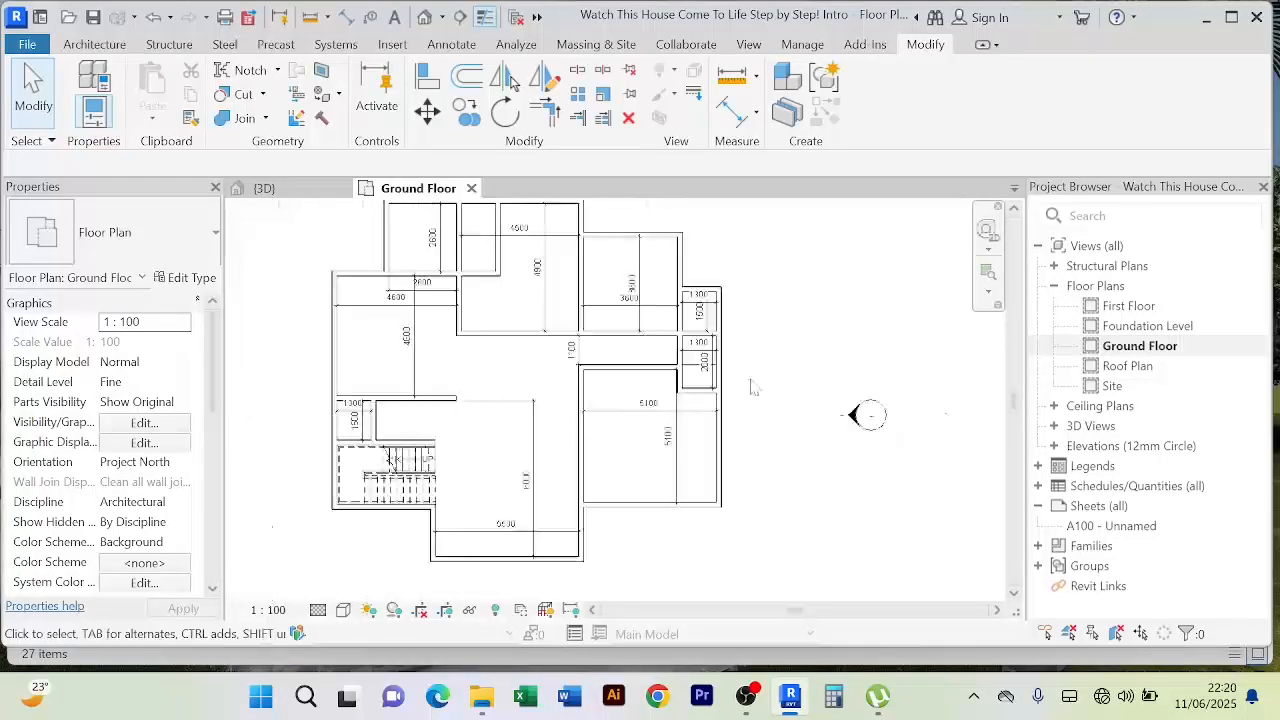
pyautogui.scroll(-1, 791, 364)
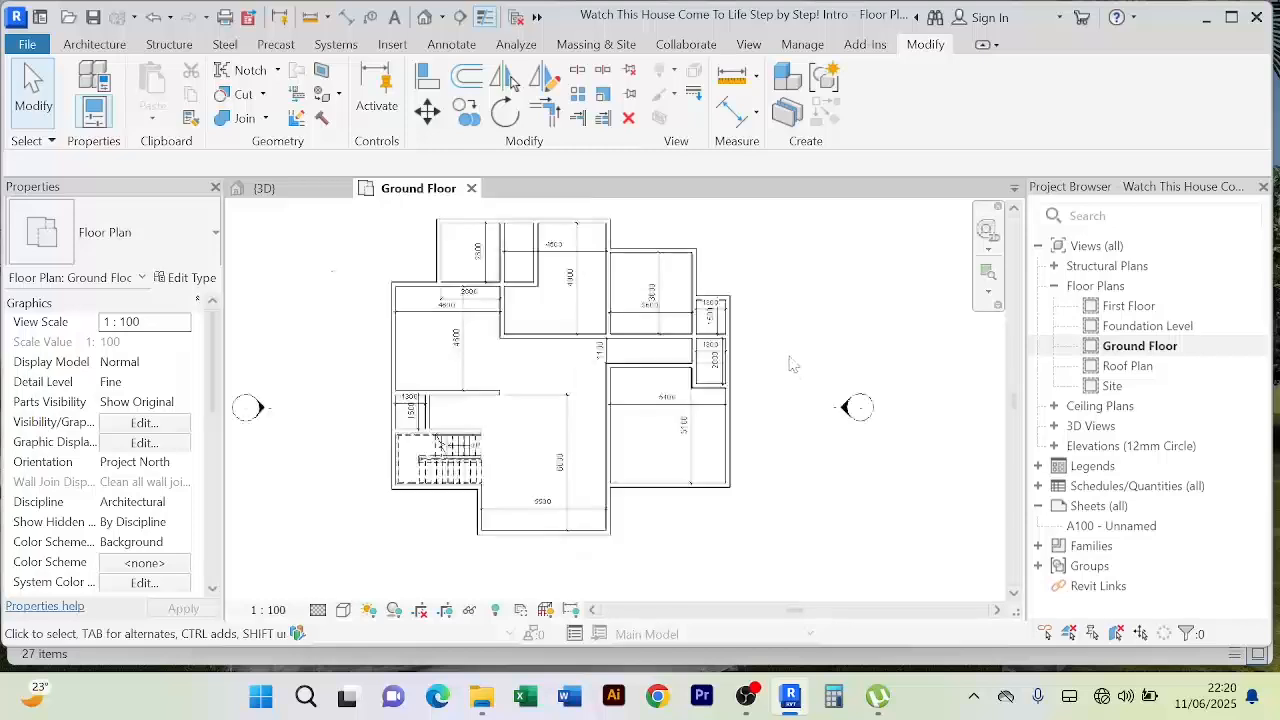
# Step: Examine the outer walls around the stair area, the 5500 x 6000 mm space, the small side rooms and the 4600 mm room
pyautogui.moveTo(520, 470); pyautogui.dragTo(516, 414, button='middle')
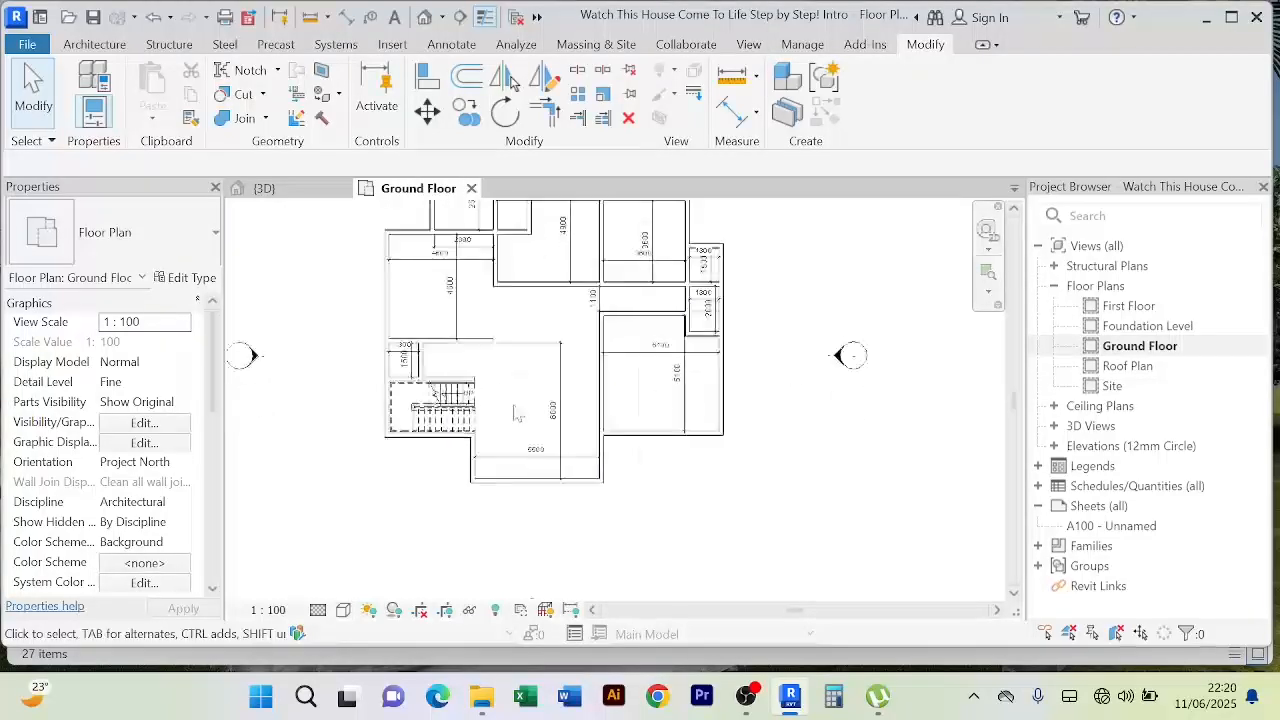
pyautogui.scroll(2, 375, 418)
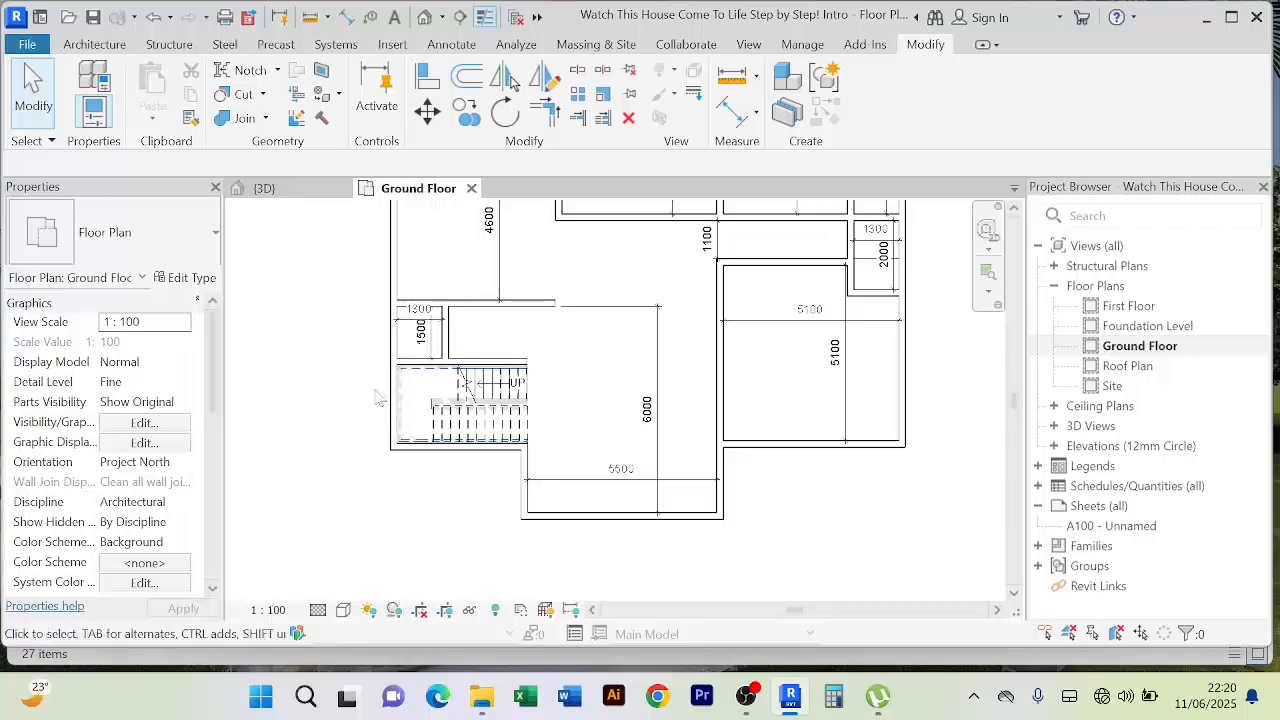
pyautogui.moveTo(383, 403); pyautogui.dragTo(369, 458, button='middle')
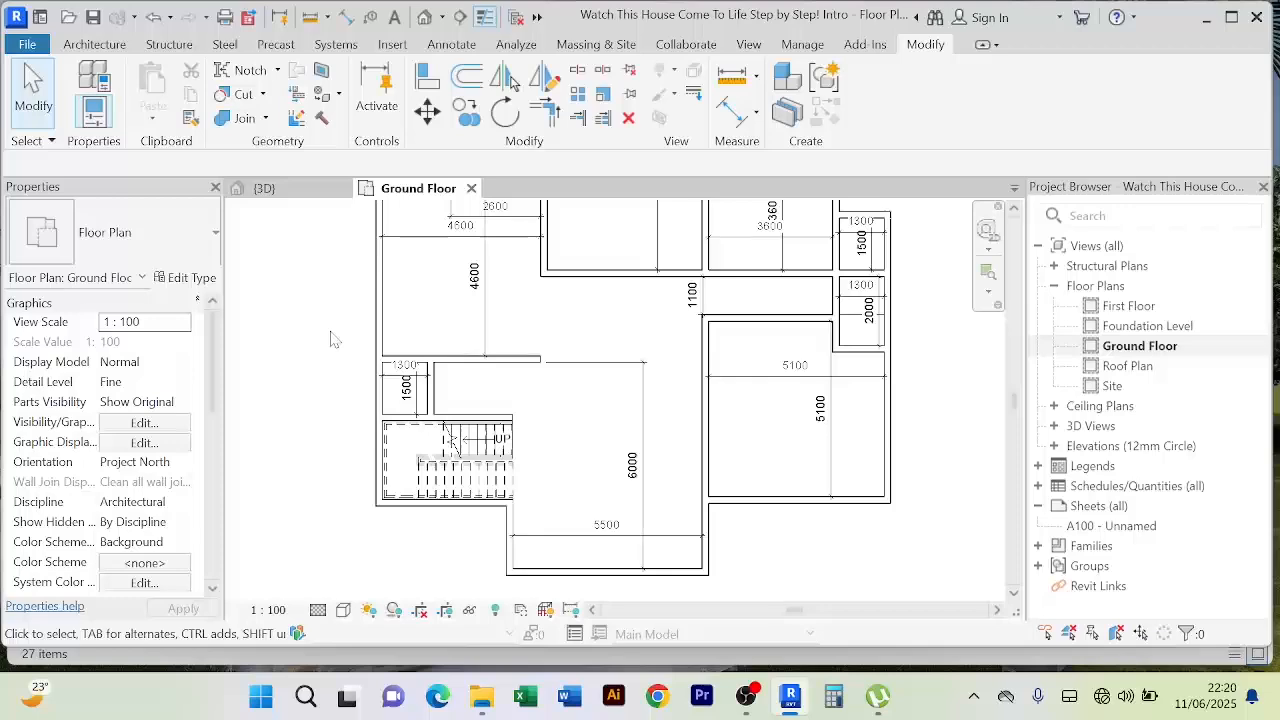
pyautogui.scroll(-1, 592, 468)
pyautogui.moveTo(593, 468); pyautogui.dragTo(521, 425, button='middle')
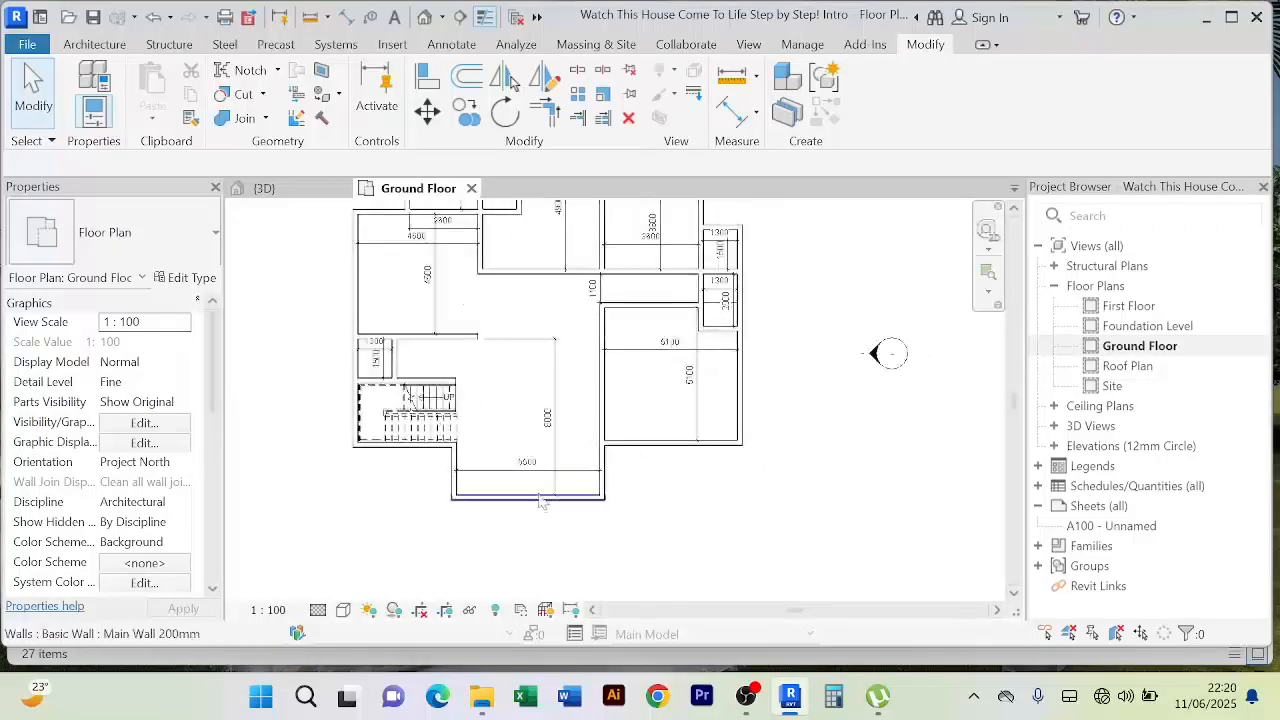
pyautogui.moveTo(863, 366); pyautogui.dragTo(847, 427, button='middle')
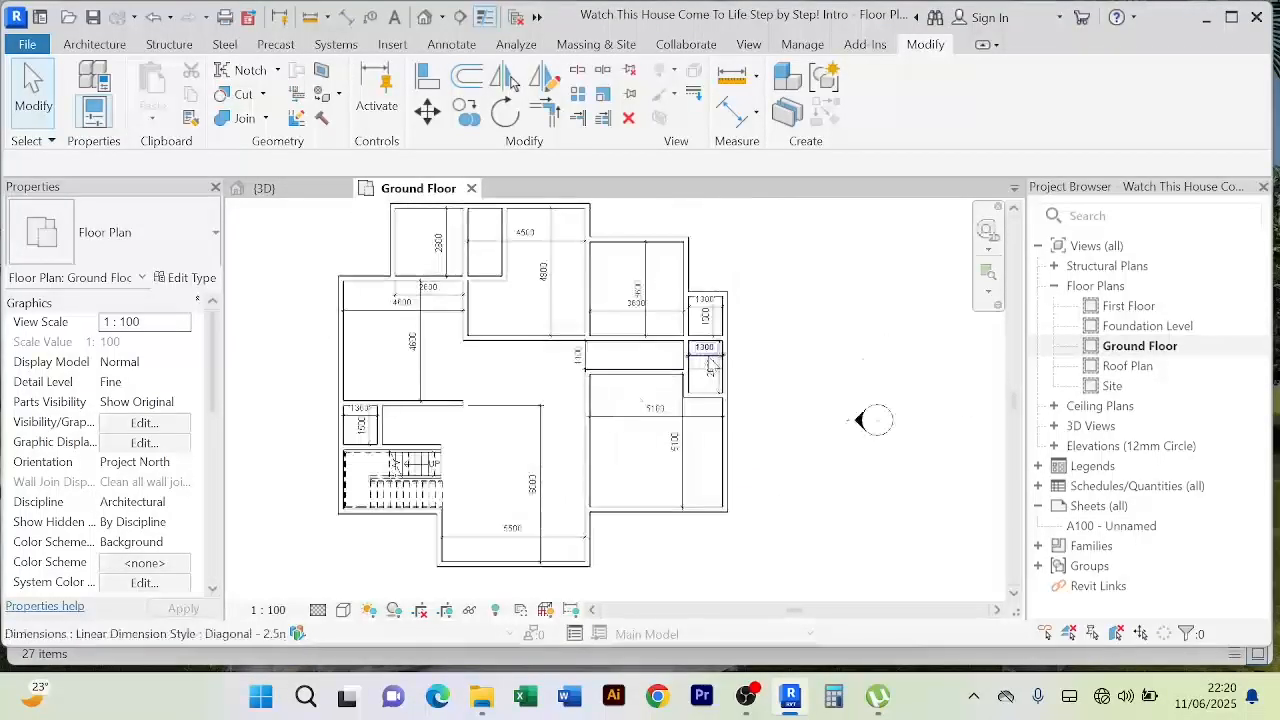
pyautogui.scroll(3, 877, 443)
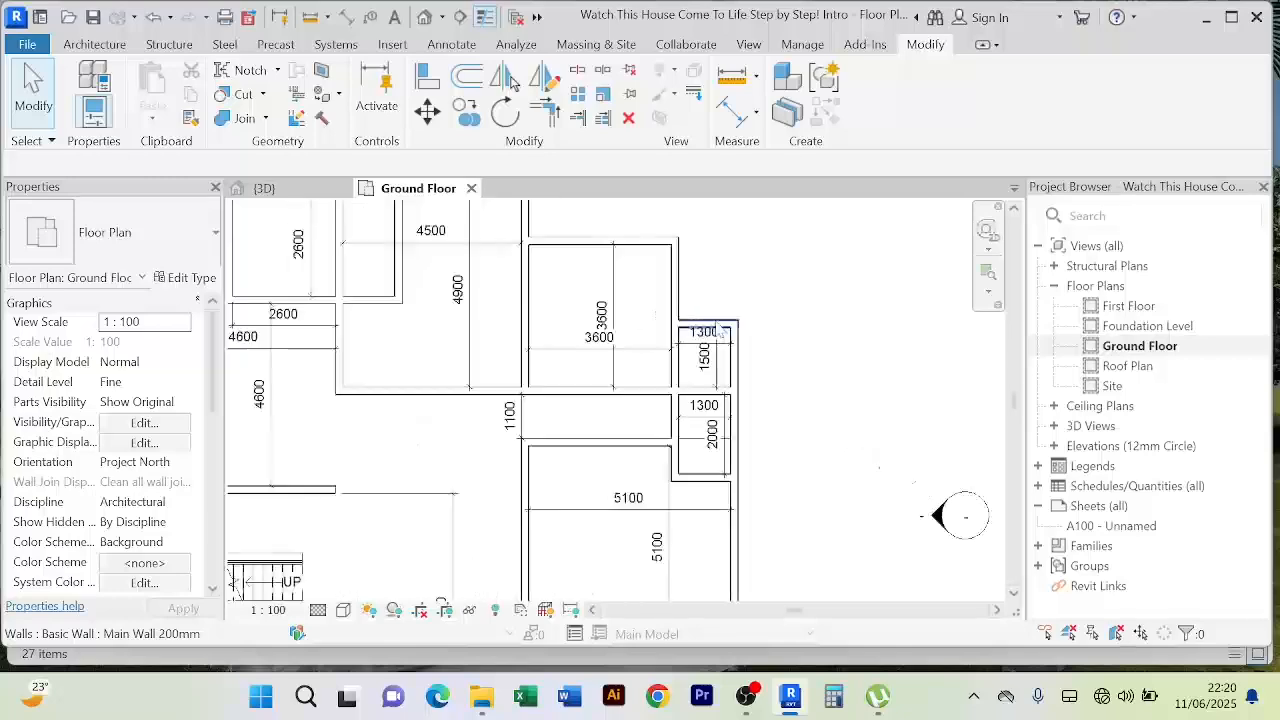
pyautogui.scroll(1, 706, 320)
pyautogui.scroll(-2, 680, 270)
pyautogui.moveTo(690, 257); pyautogui.dragTo(706, 295, button='middle')
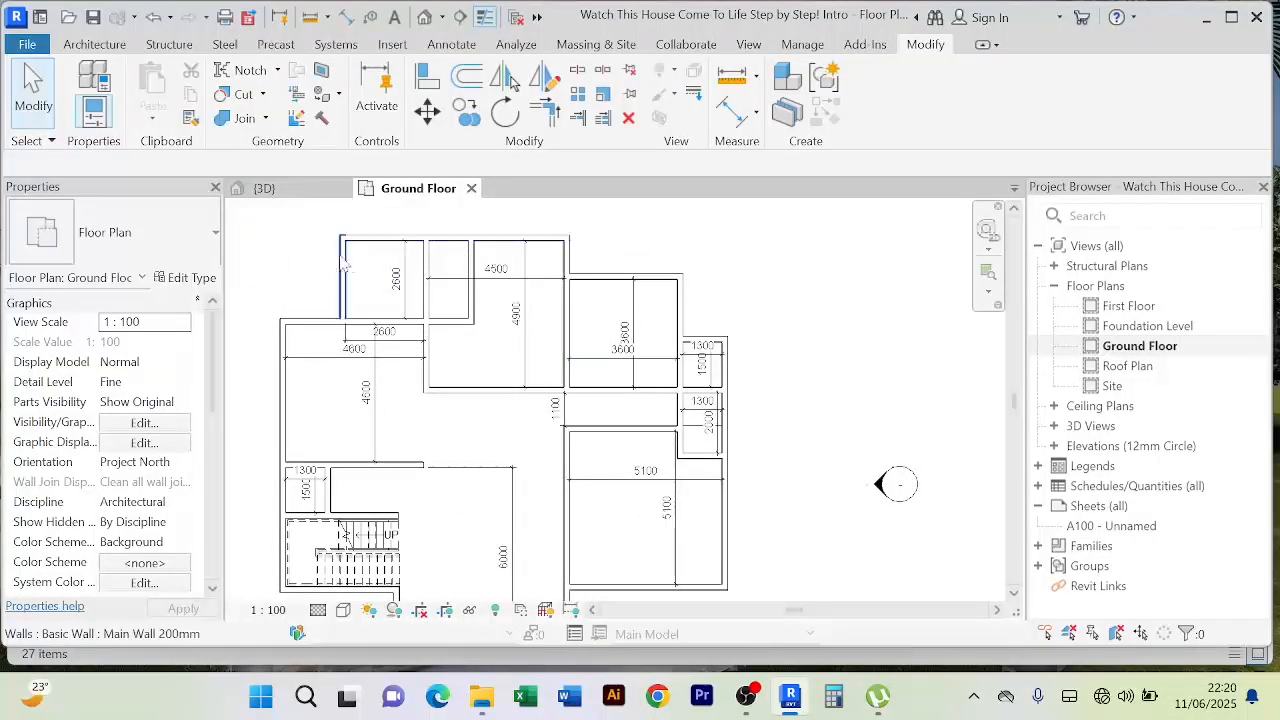
pyautogui.scroll(-2, 300, 320)
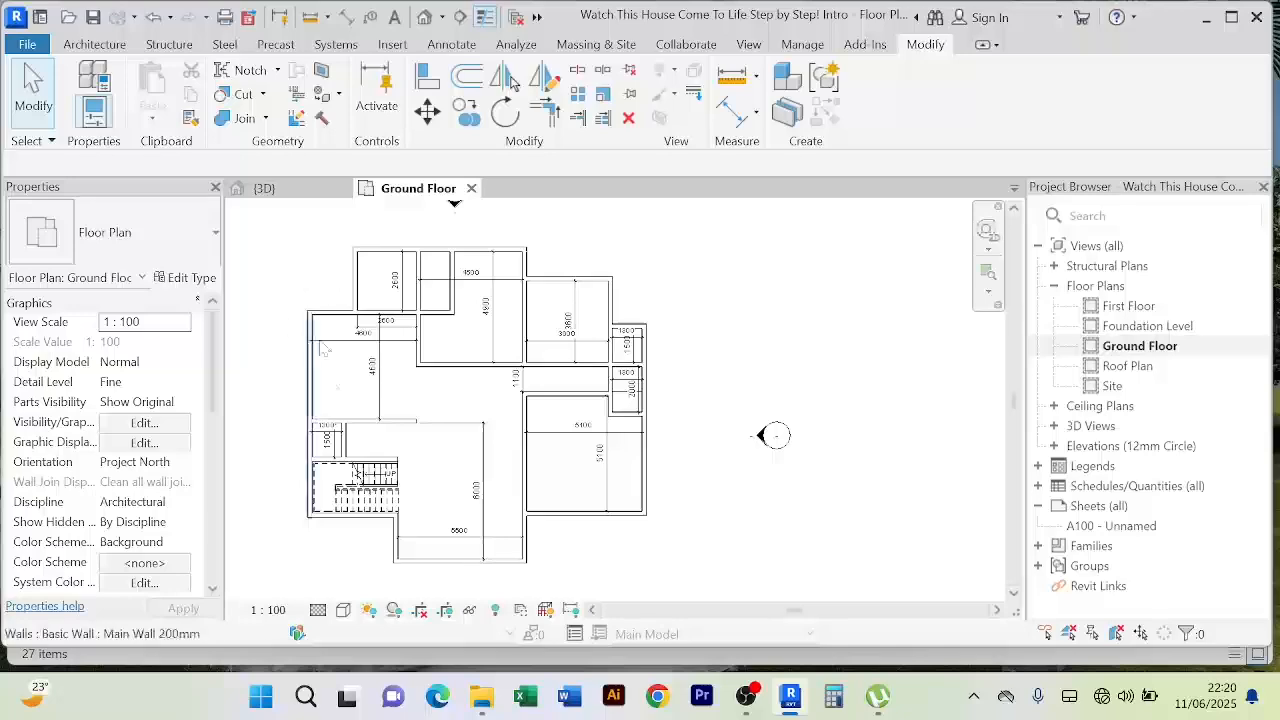
pyautogui.scroll(2, 400, 388)
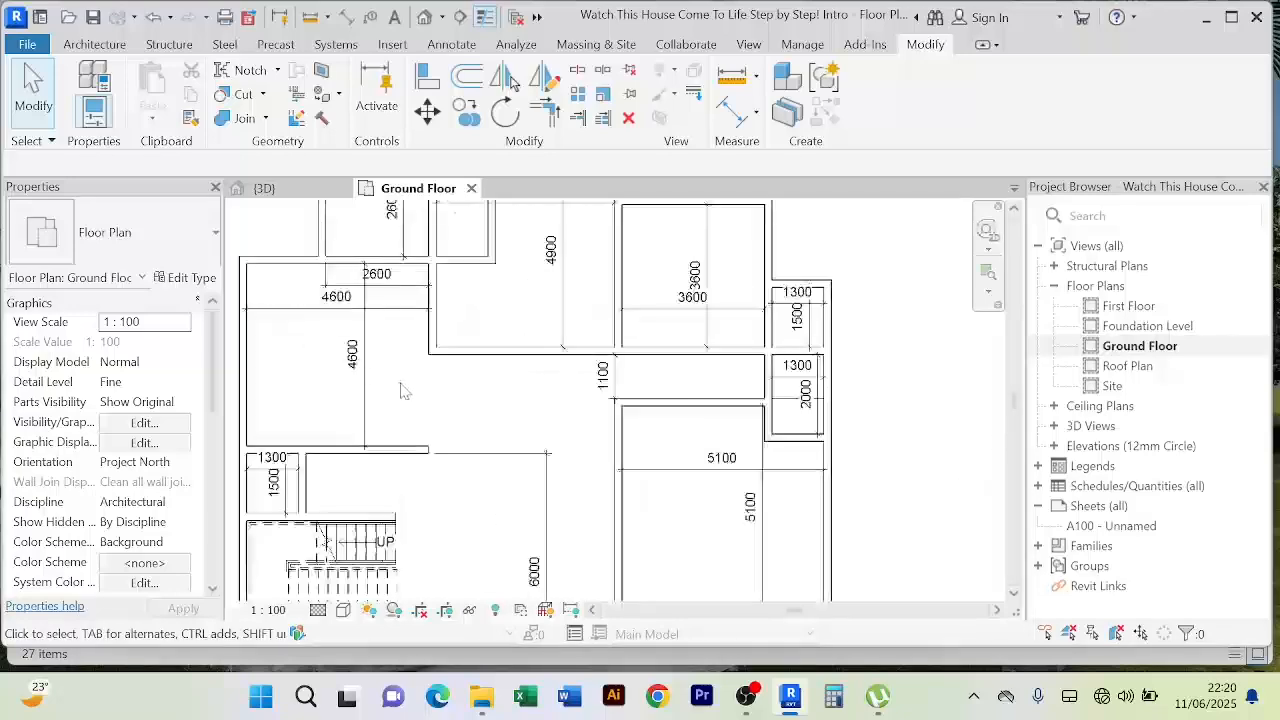
pyautogui.scroll(-3, 400, 390)
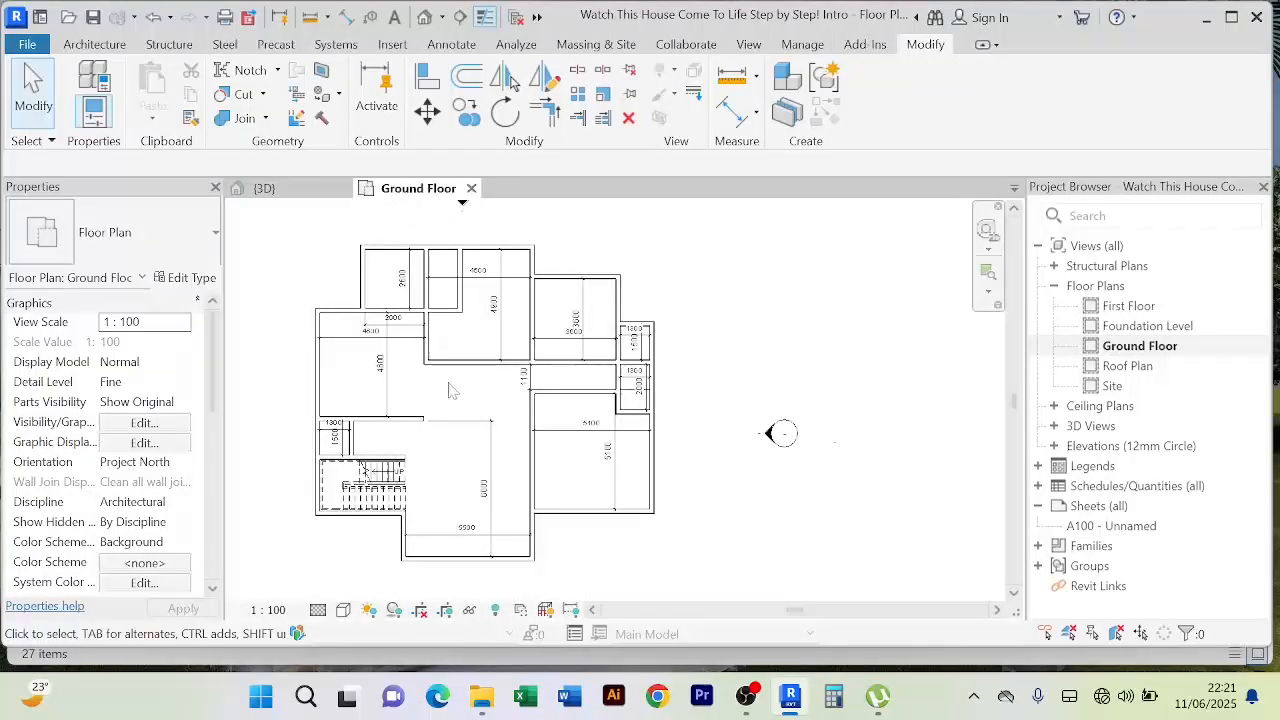
pyautogui.scroll(3, 452, 392)
pyautogui.scroll(-2, 460, 402)
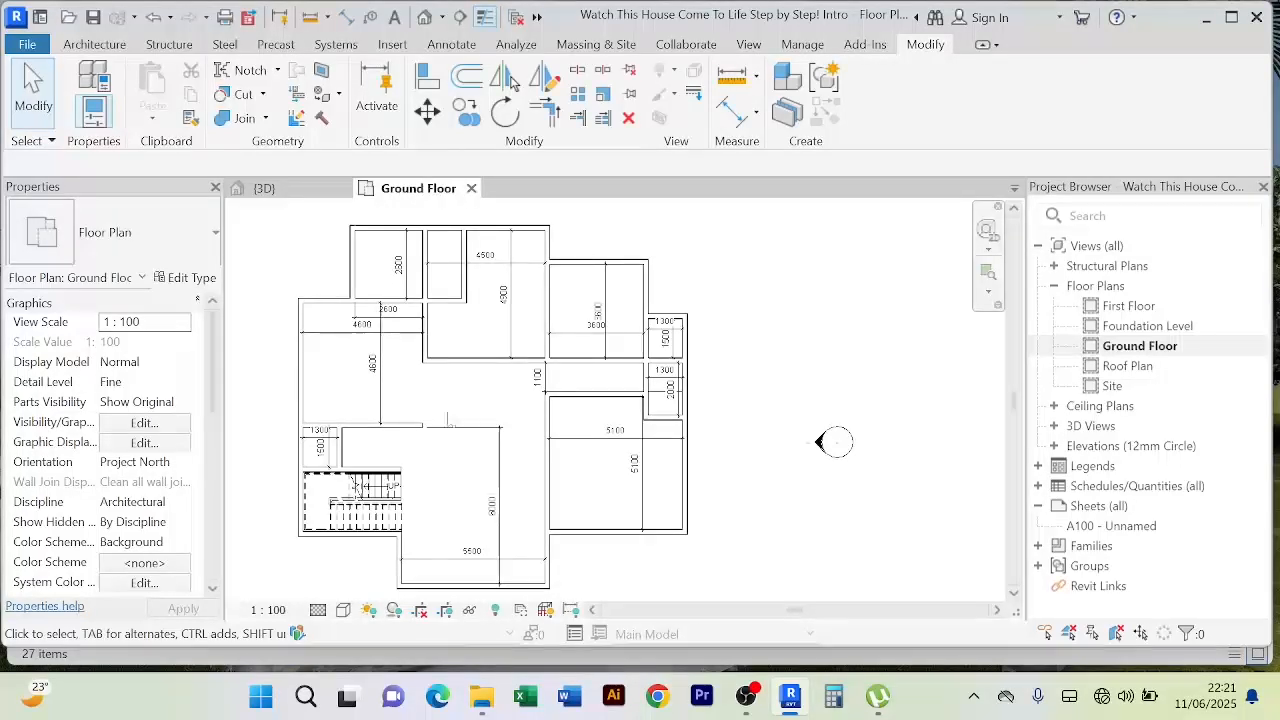
# Step: Examine the interior walls around the 5100 x 5100 mm room, the passage and the small rooms beside the 4500 x 4900 mm room
pyautogui.scroll(1, 470, 512)
pyautogui.moveTo(476, 506); pyautogui.dragTo(469, 451, button='middle')
pyautogui.scroll(-2, 469, 445)
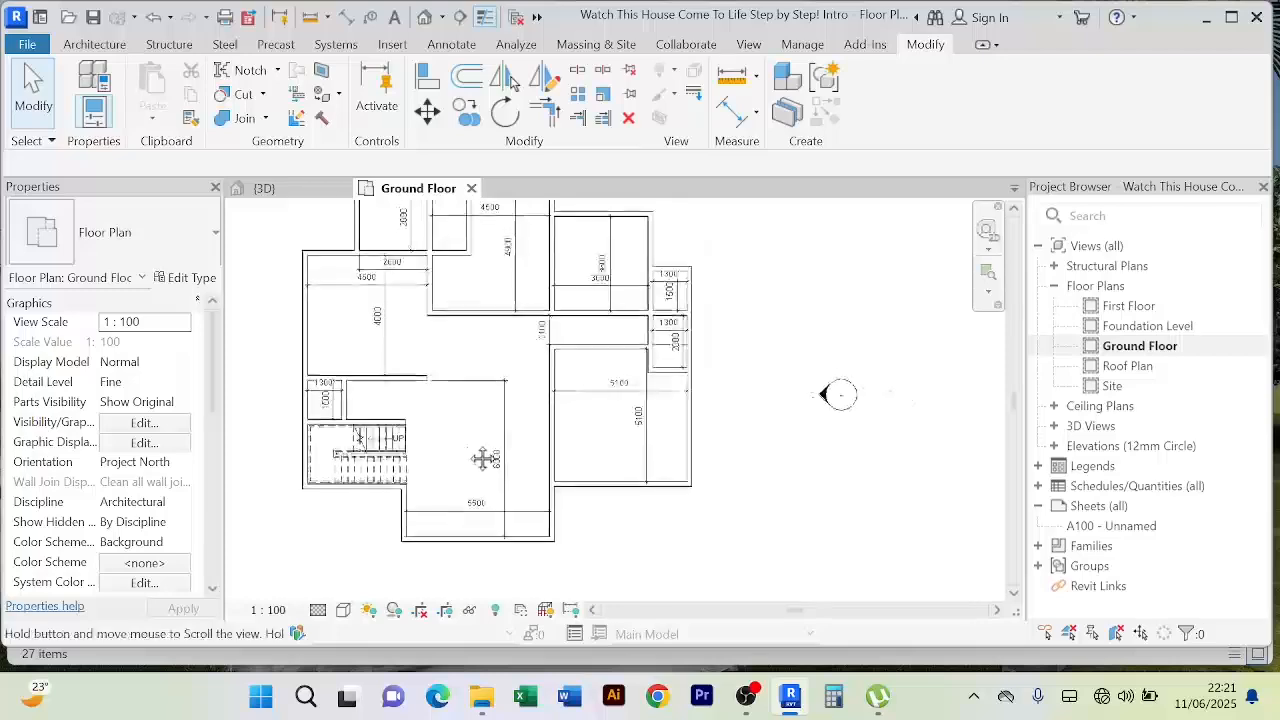
pyautogui.scroll(2, 556, 419)
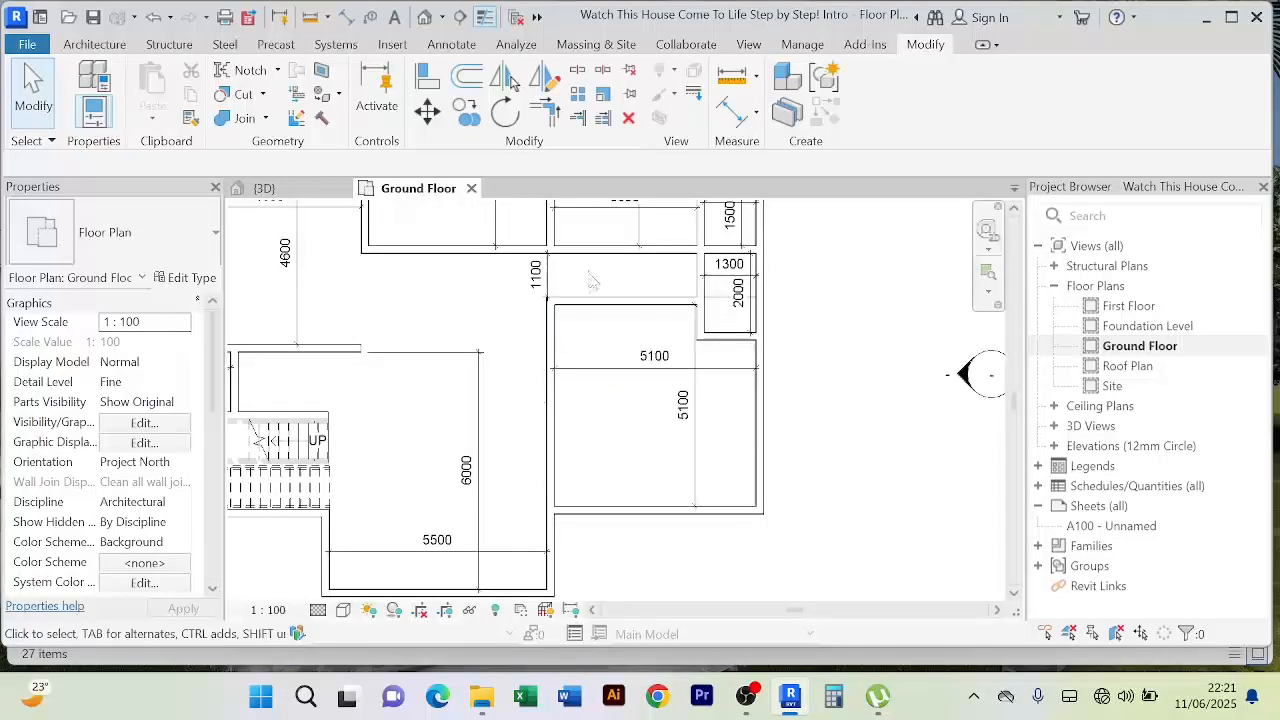
pyautogui.scroll(1, 591, 284)
pyautogui.scroll(-3, 640, 400)
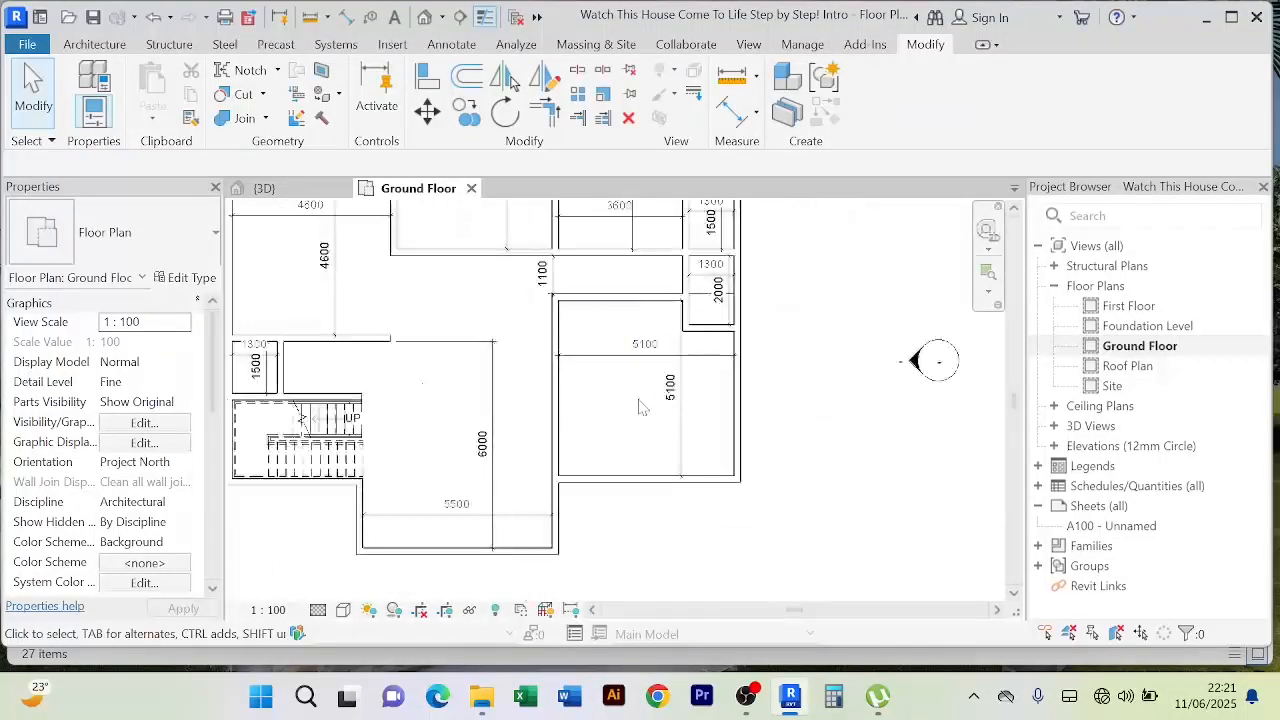
pyautogui.scroll(3, 590, 330)
pyautogui.scroll(-3, 588, 325)
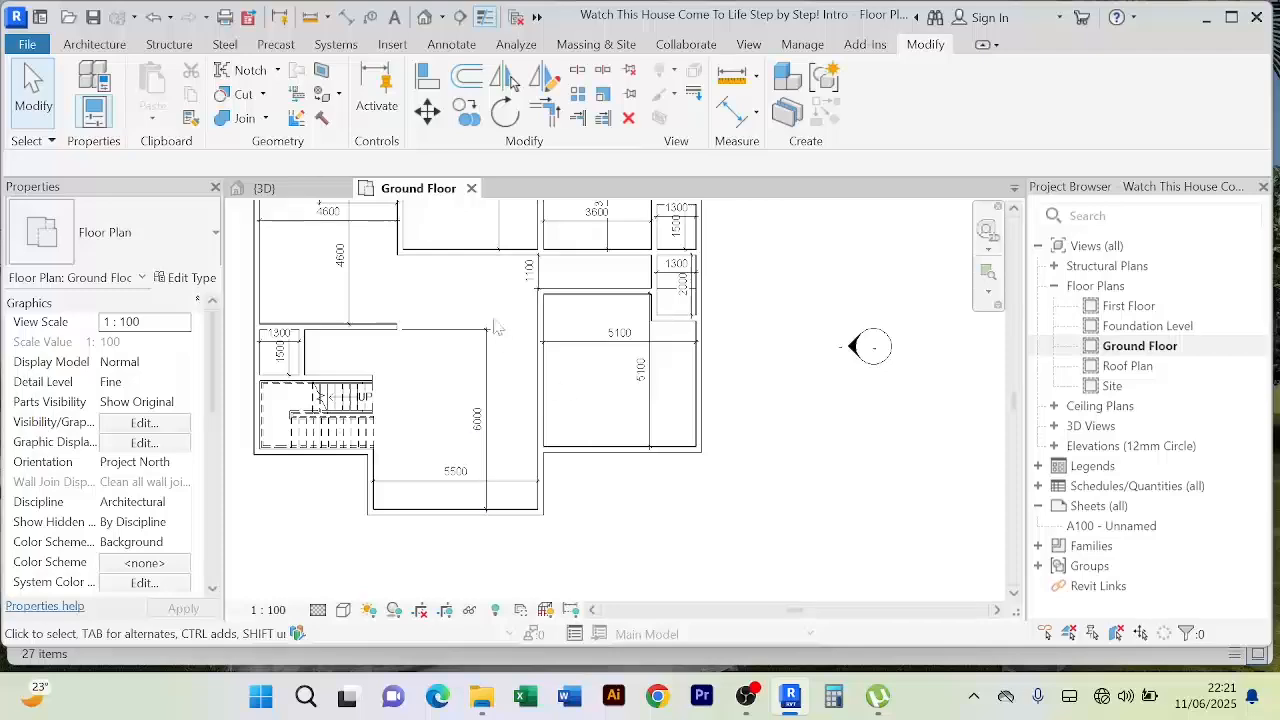
pyautogui.moveTo(481, 316); pyautogui.dragTo(500, 383, button='middle')
pyautogui.scroll(-1, 500, 371)
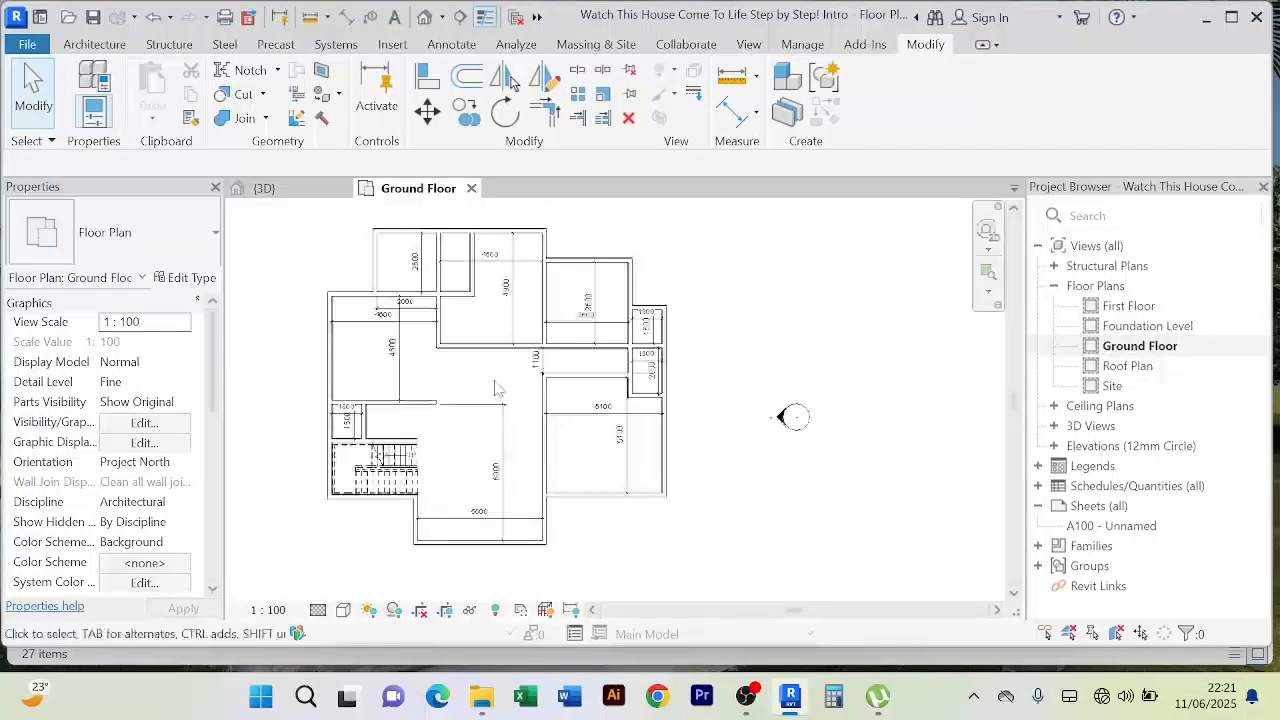
pyautogui.scroll(3, 490, 360)
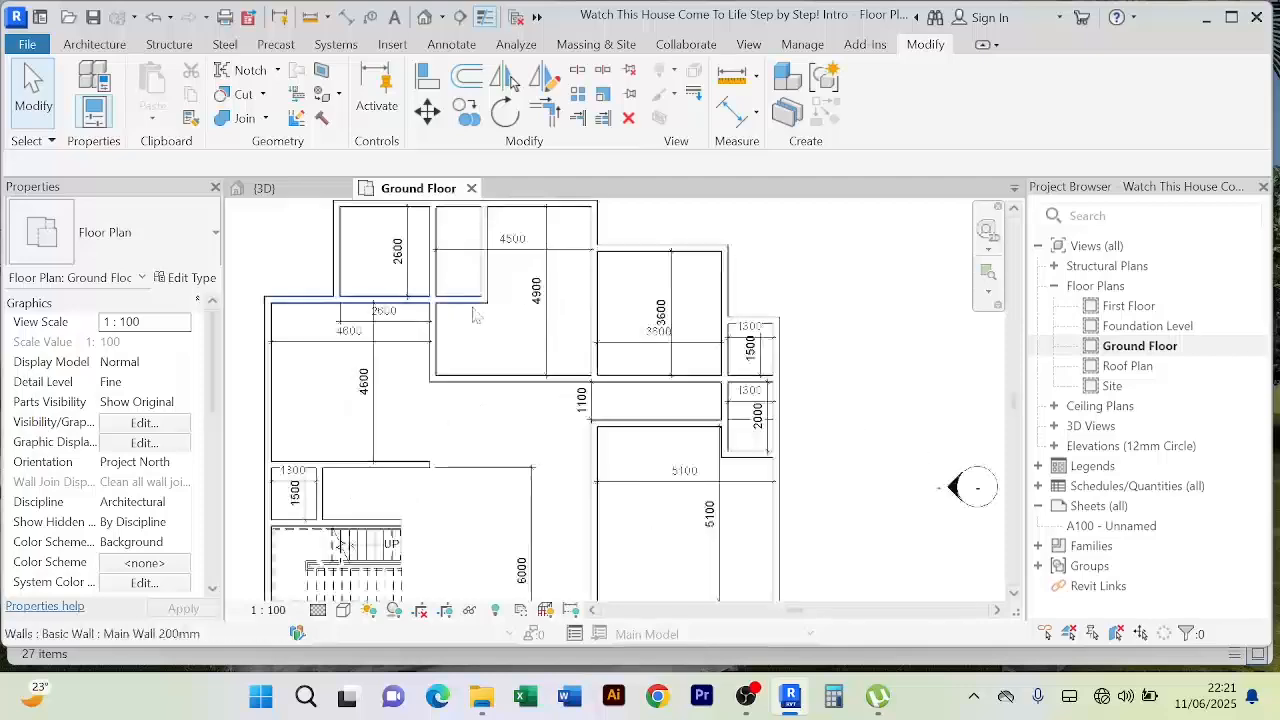
pyautogui.scroll(-2, 478, 322)
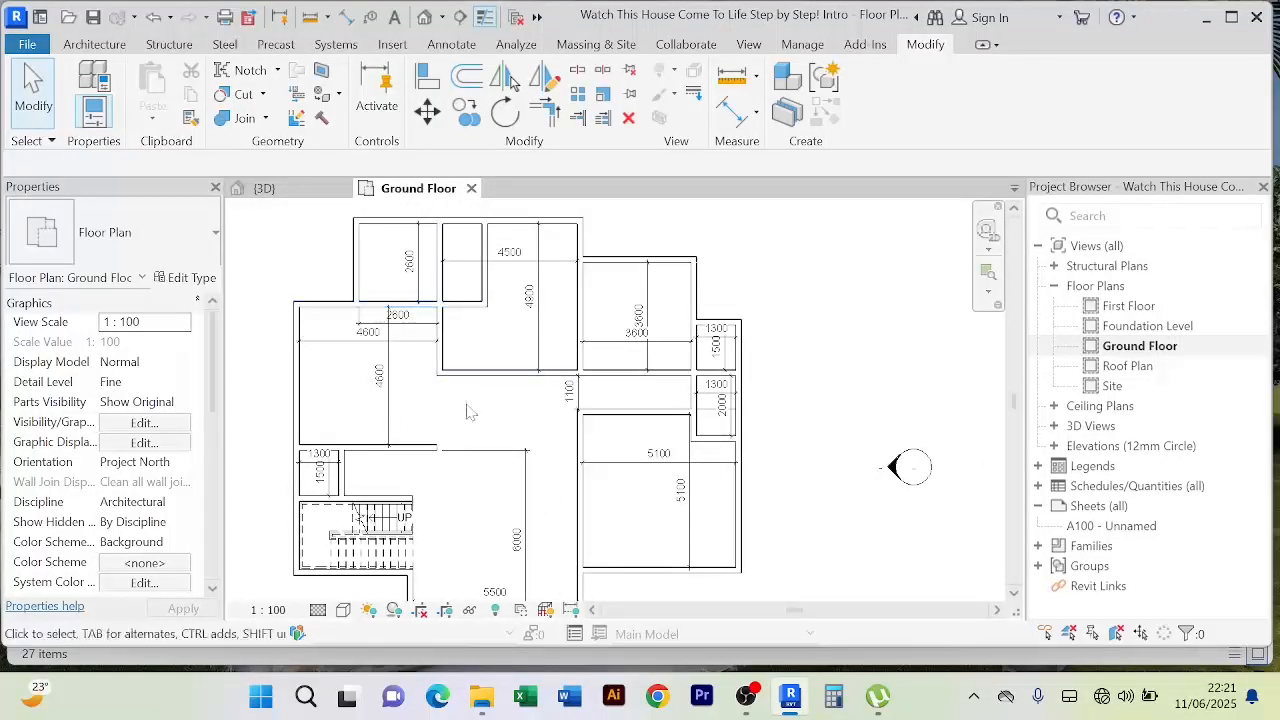
pyautogui.scroll(-2, 482, 413)
pyautogui.moveTo(482, 413); pyautogui.dragTo(476, 406, button='middle')
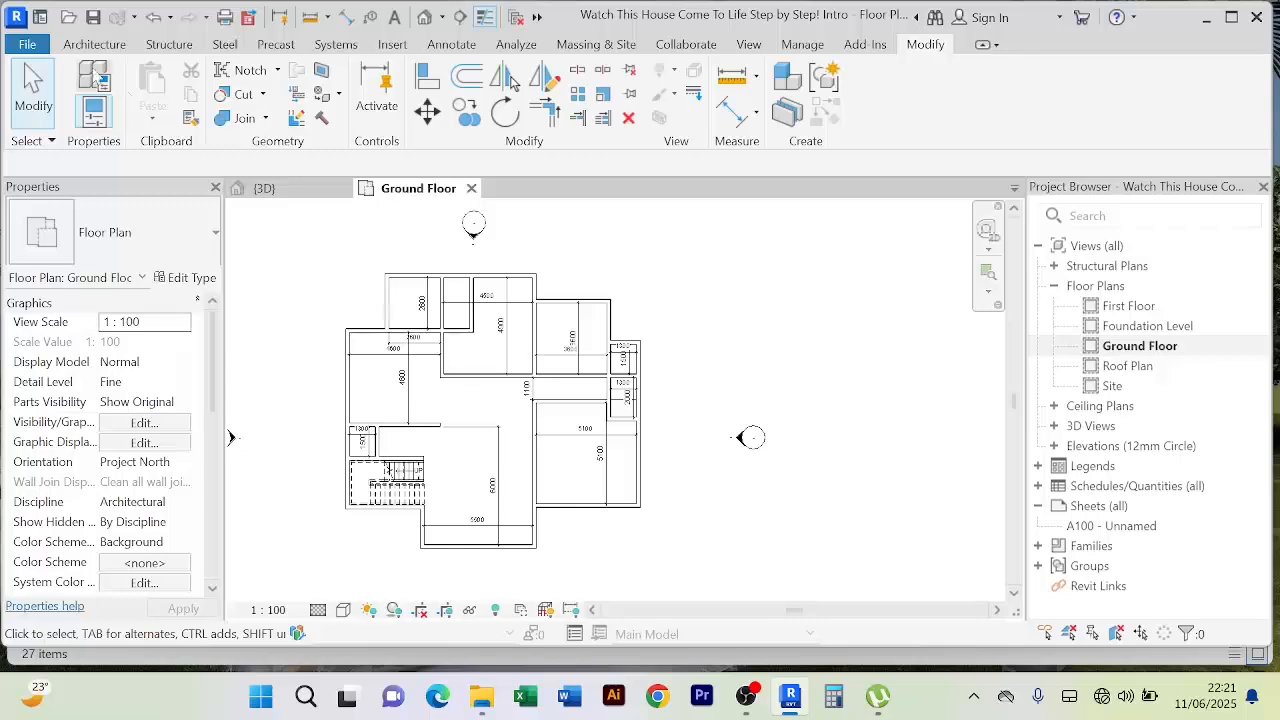
# Step: Start placing a door and review the door families and sizes already loaded in the project
pyautogui.click(94, 45)
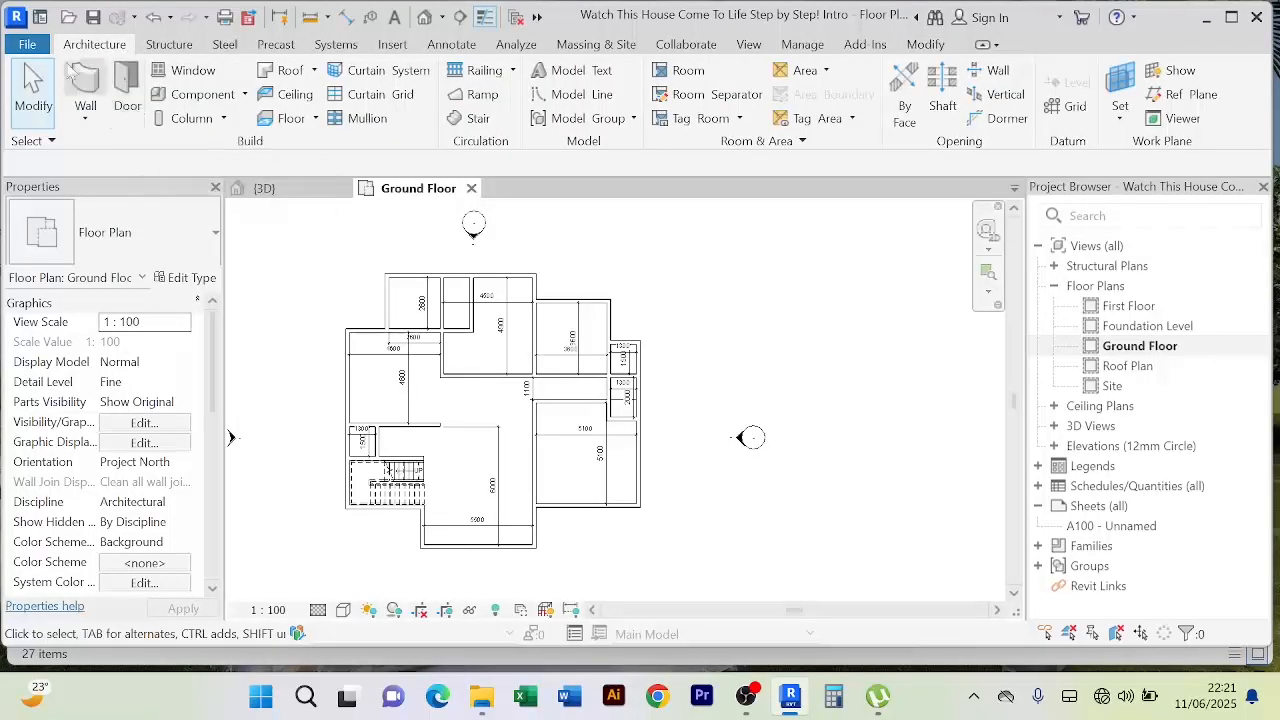
pyautogui.click(131, 89)
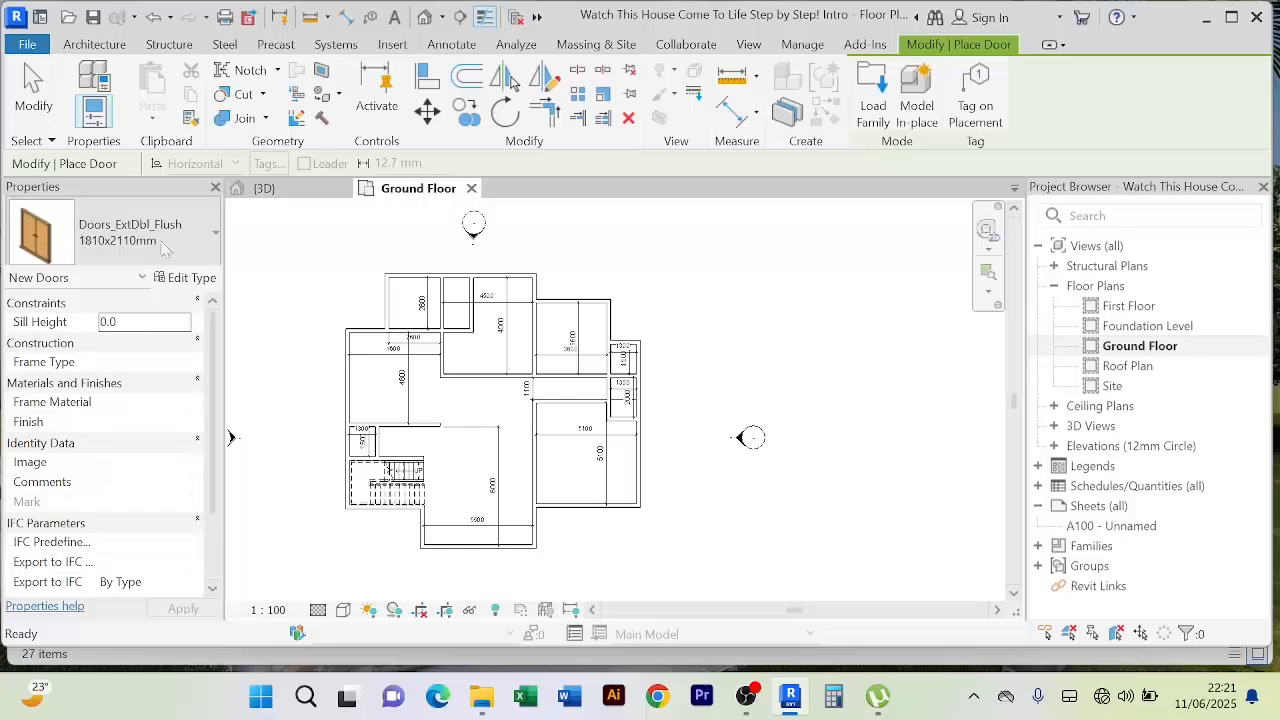
pyautogui.click(216, 237)
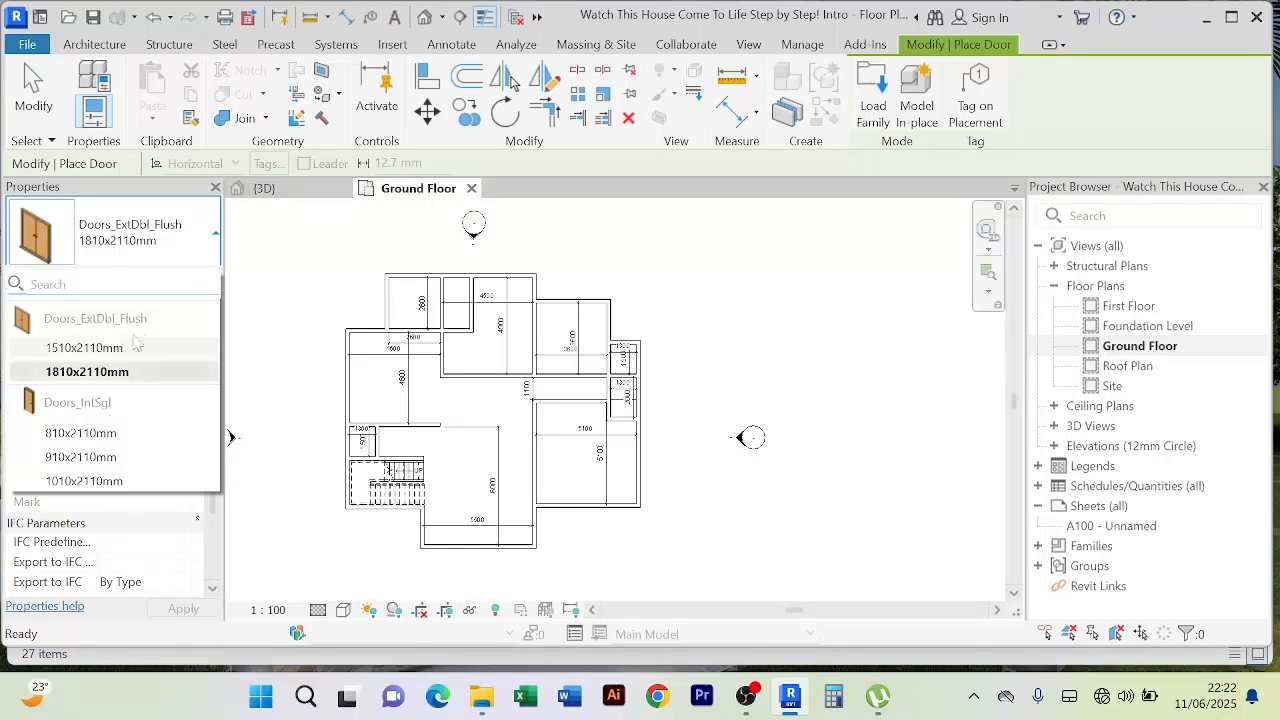
pyautogui.click(214, 242)
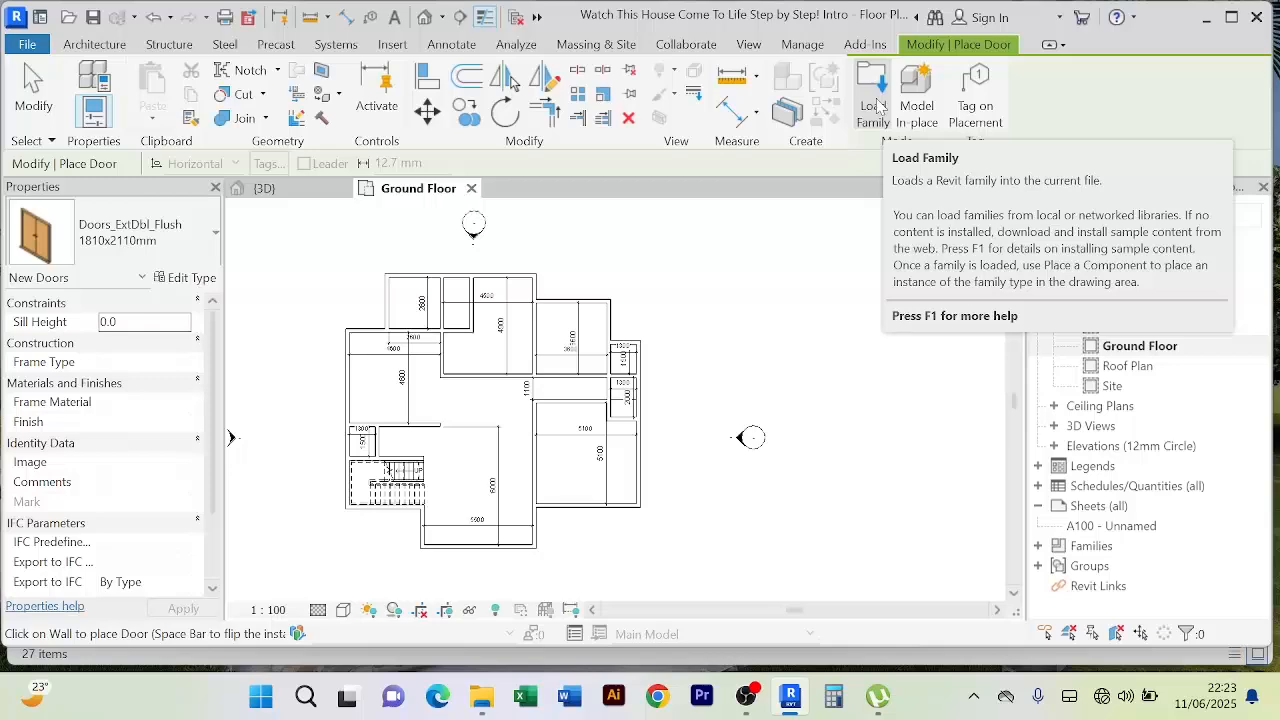
# Step: Start loading a door family from the door's type properties and open the REVIT LIBRARIES folder on drive D
pyautogui.click(185, 284)
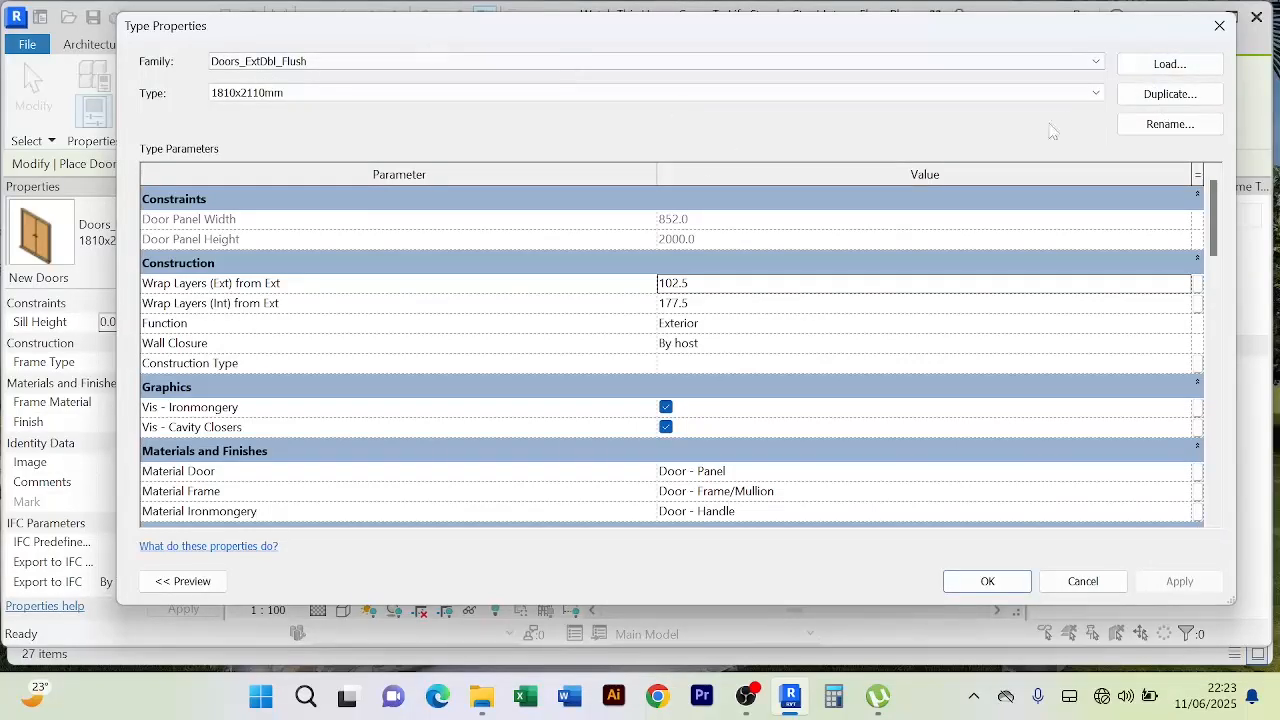
pyautogui.click(1163, 65)
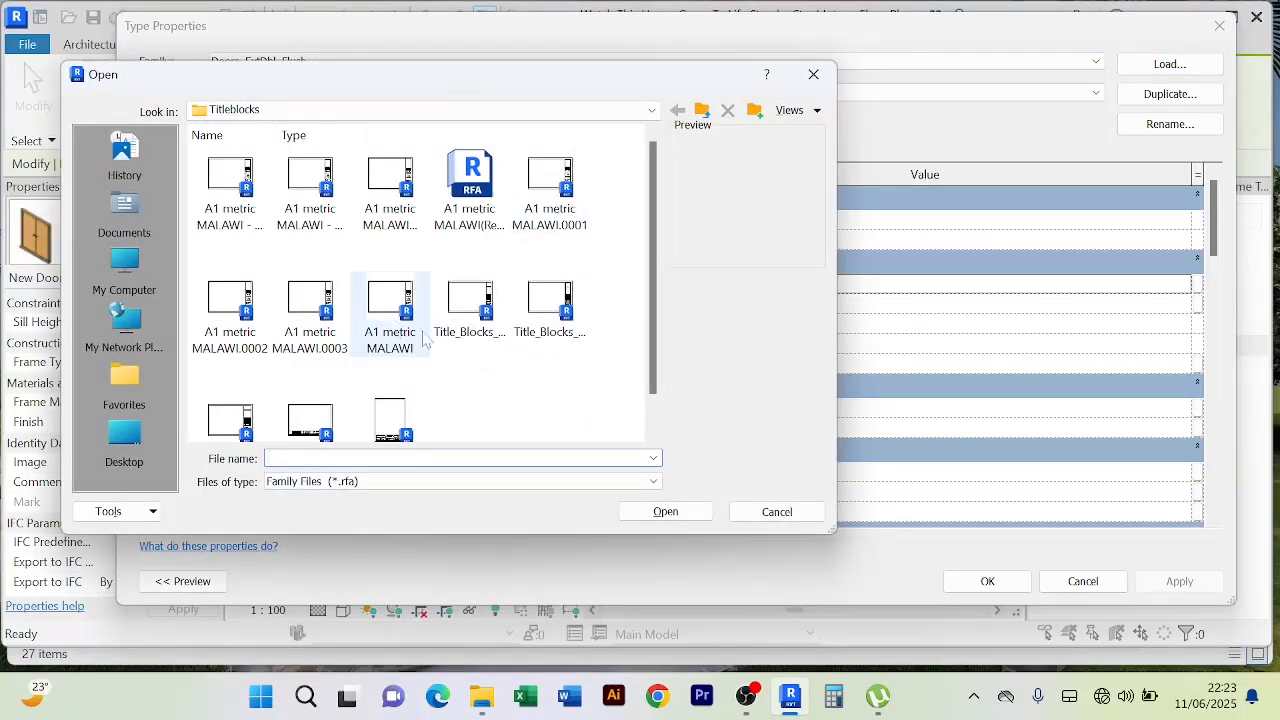
pyautogui.click(128, 275)
pyautogui.doubleClick(310, 232)
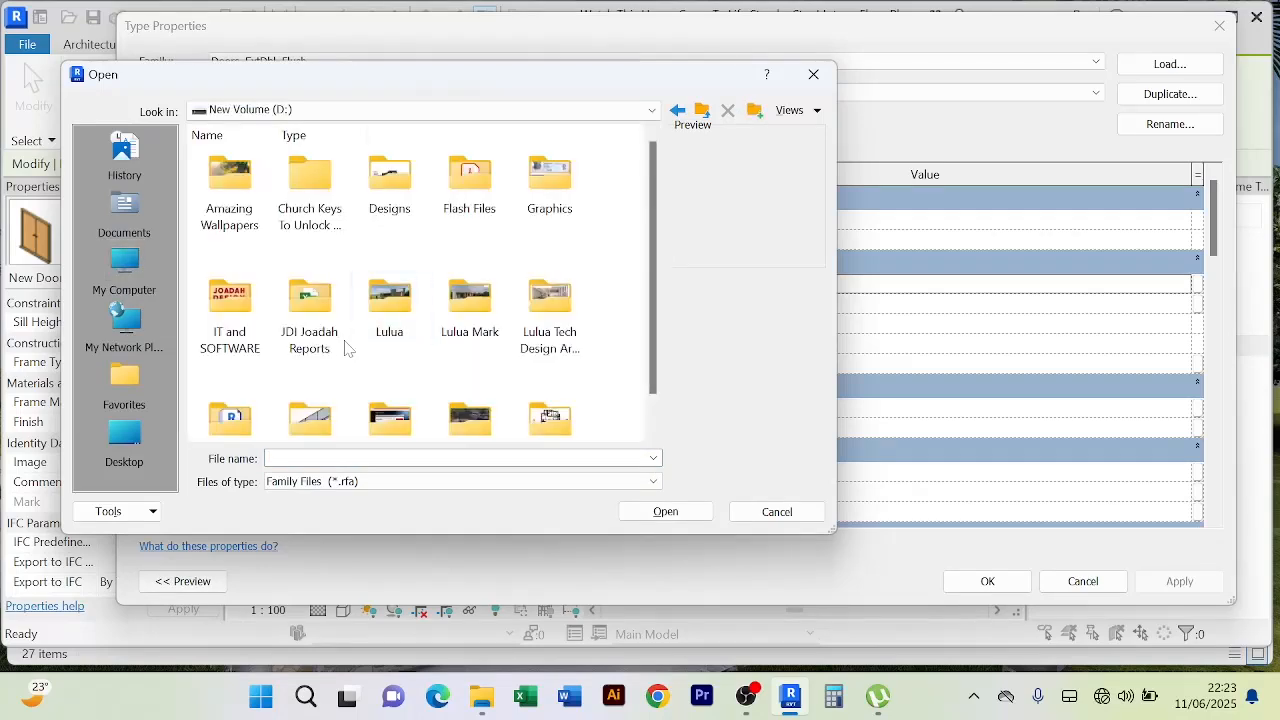
pyautogui.click(470, 305)
pyautogui.scroll(-1, 352, 315)
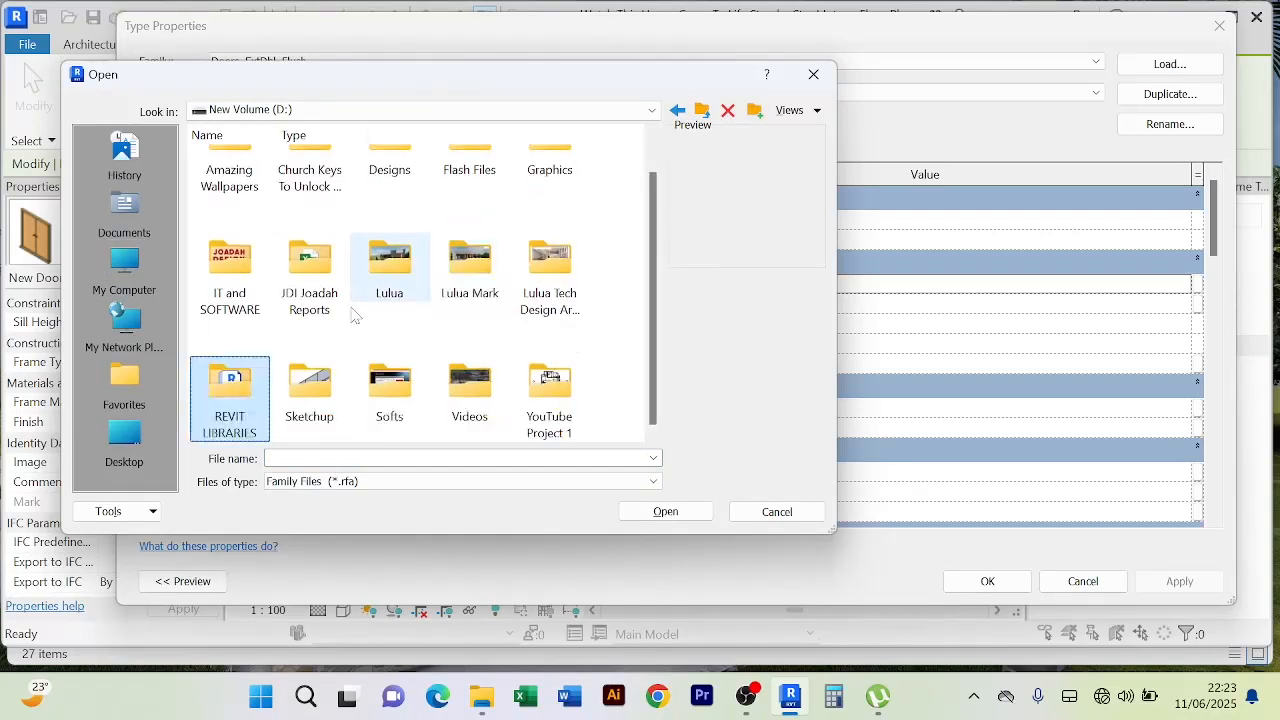
pyautogui.doubleClick(232, 406)
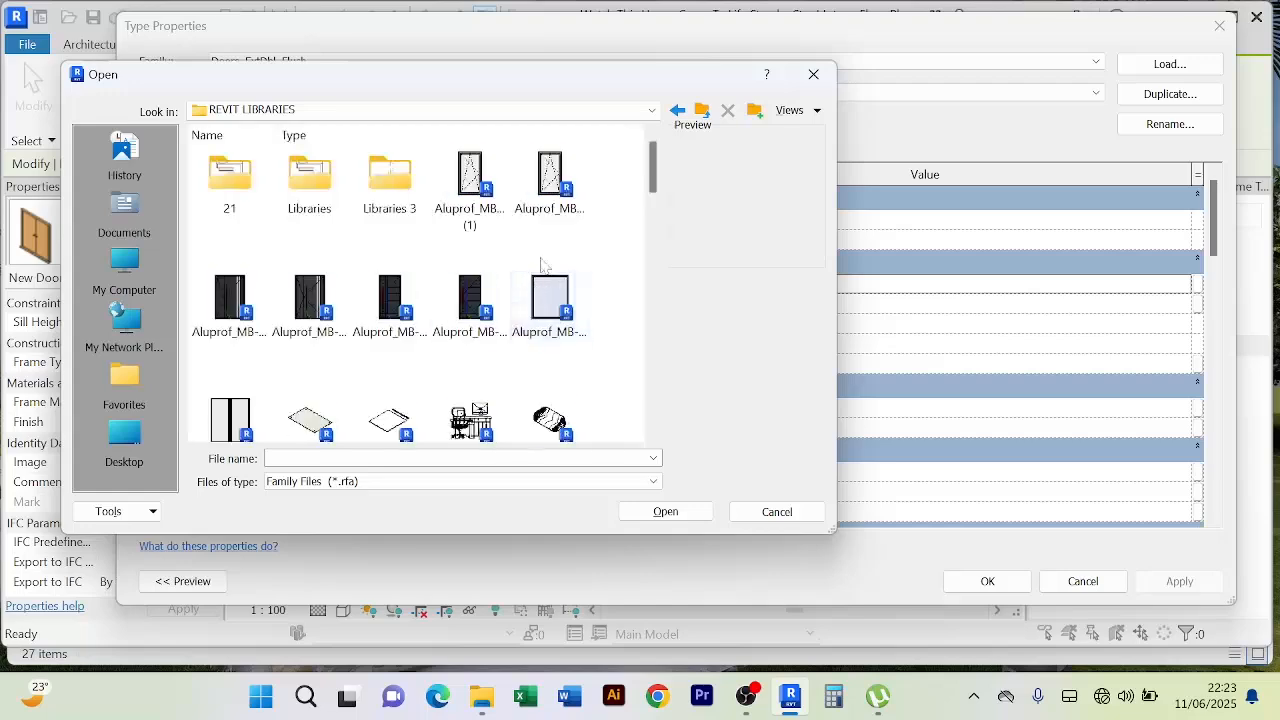
# Step: Try to load the Aluprof_MPH-DUAL_InsectScreen_Dbl_EN_R-10281 family from the REVIT LIBRARIES folder as a door
pyautogui.scroll(-3, 389, 303)
pyautogui.scroll(3, 389, 303)
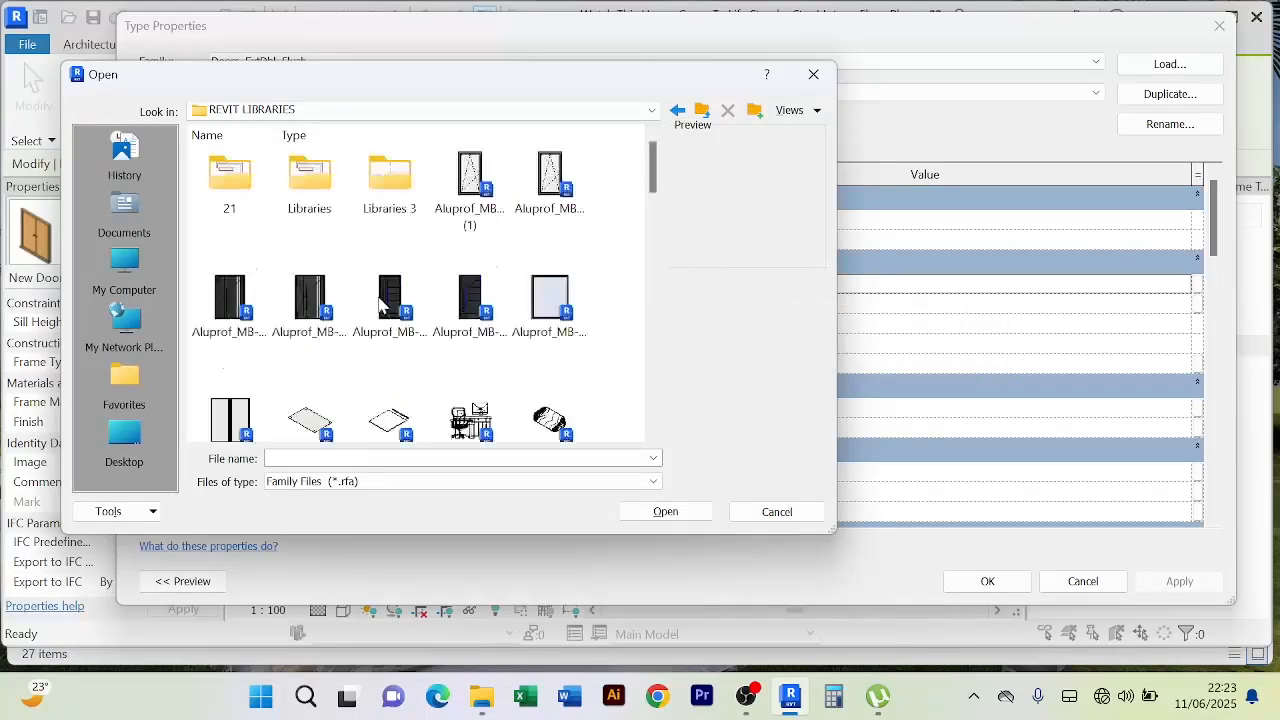
pyautogui.scroll(-10, 455, 322)
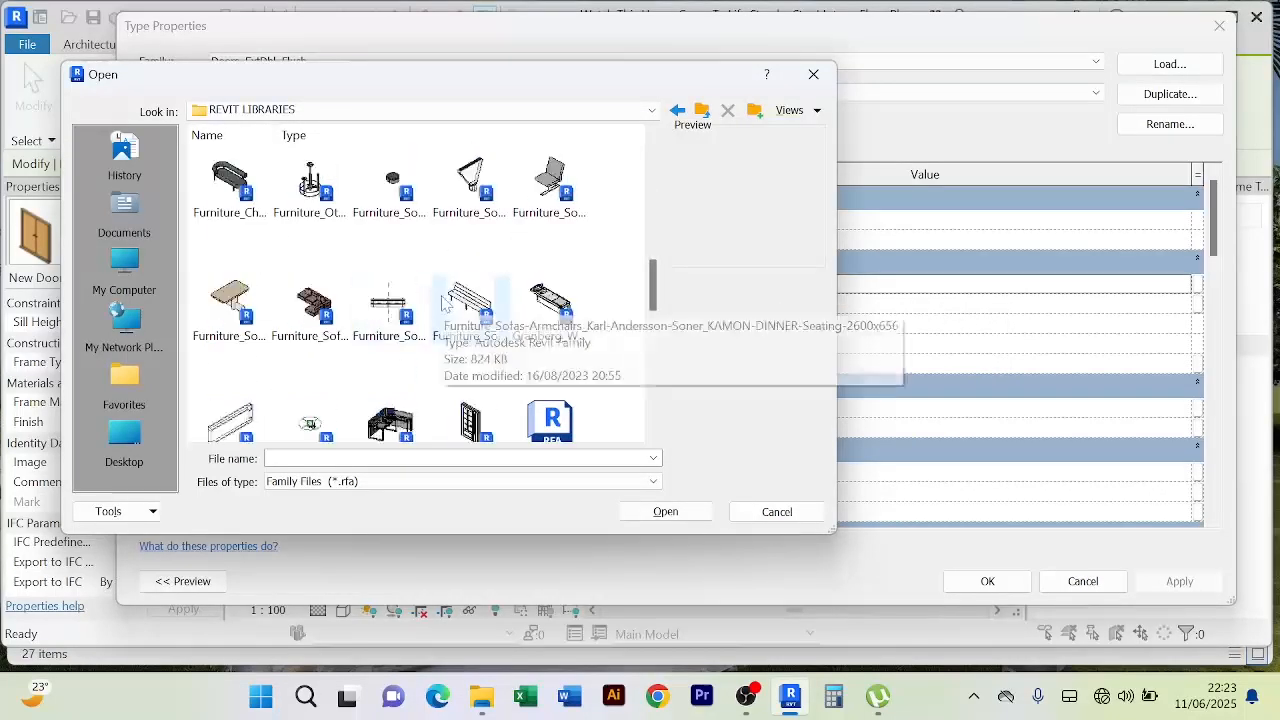
pyautogui.scroll(-3, 450, 318)
pyautogui.scroll(-5, 433, 308)
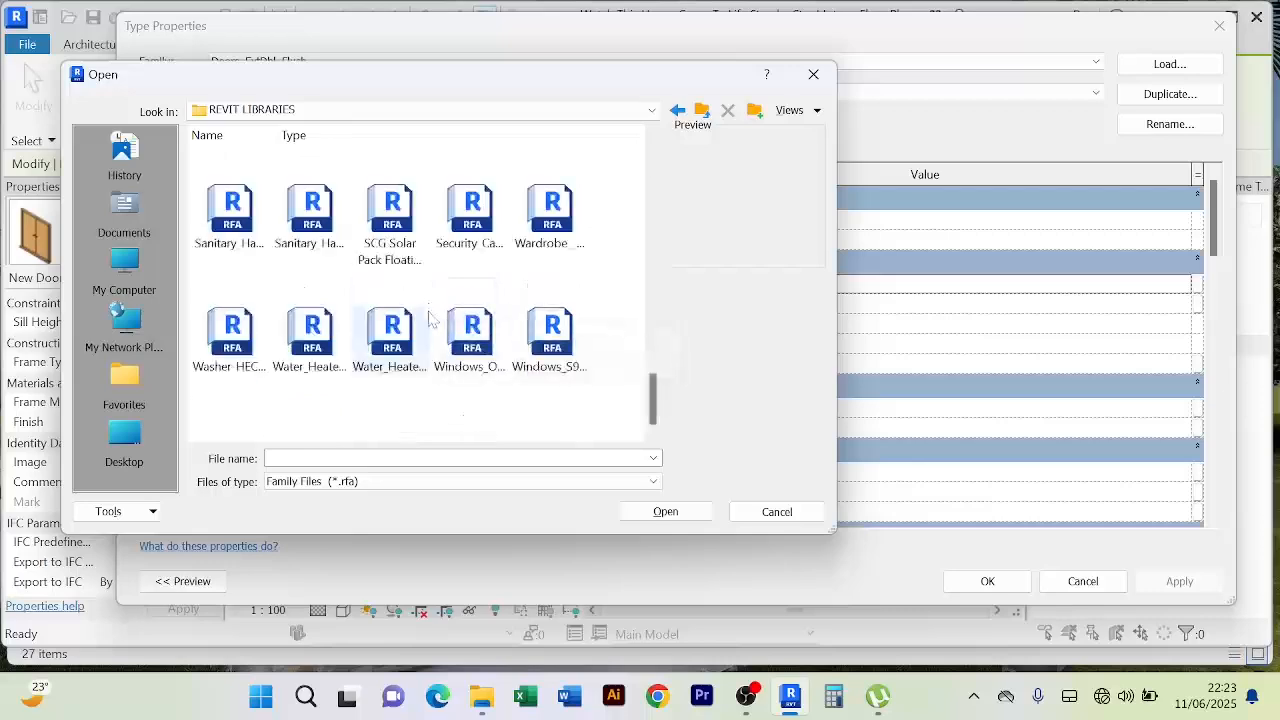
pyautogui.scroll(10, 415, 308)
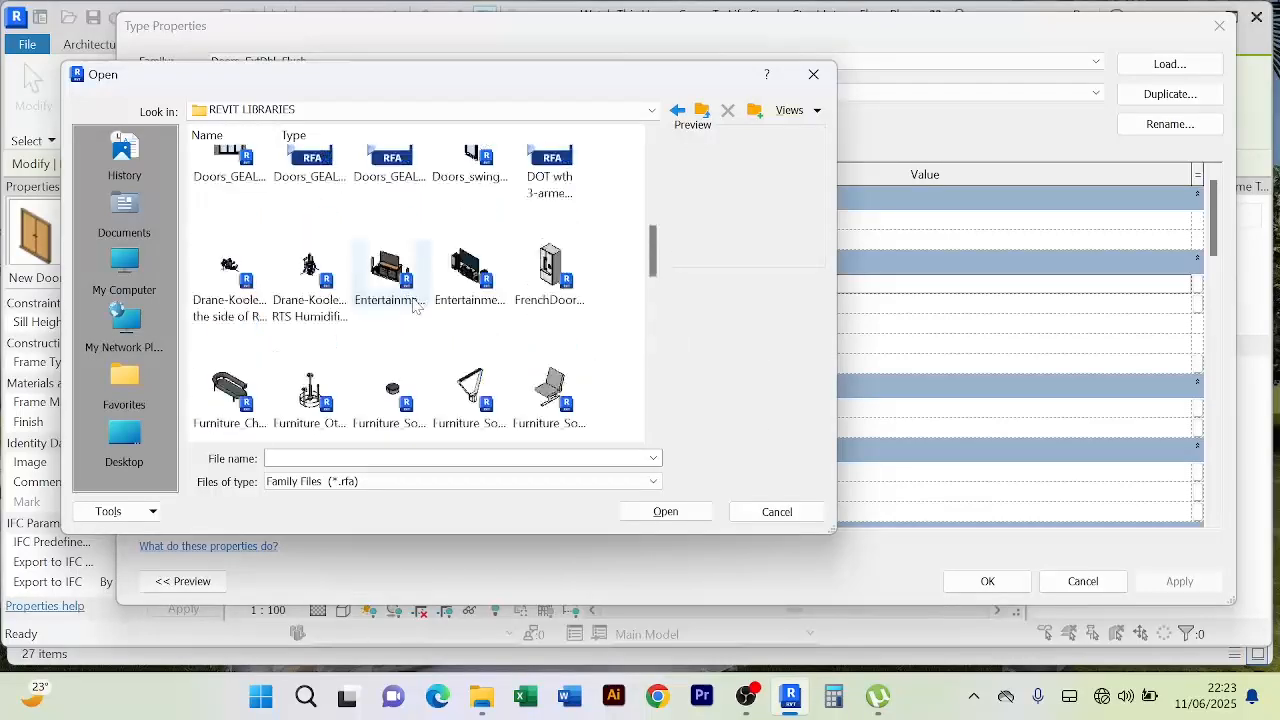
pyautogui.scroll(-2, 398, 300)
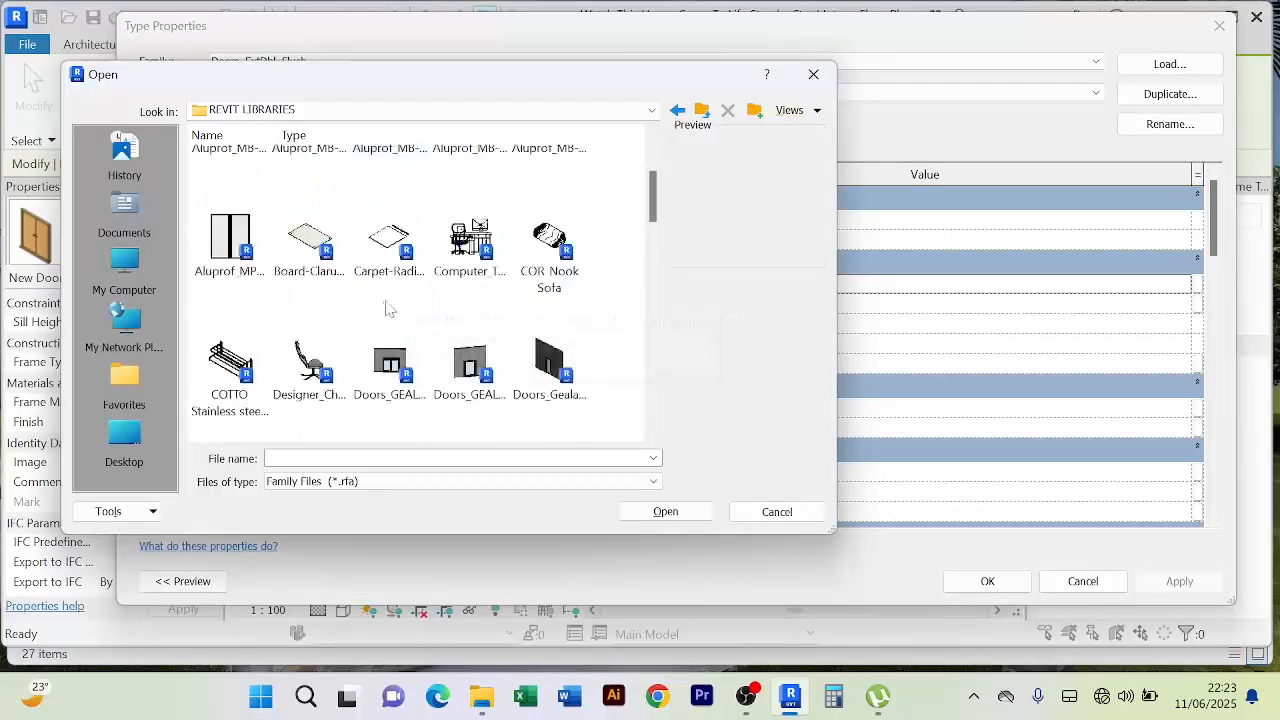
pyautogui.click(250, 266)
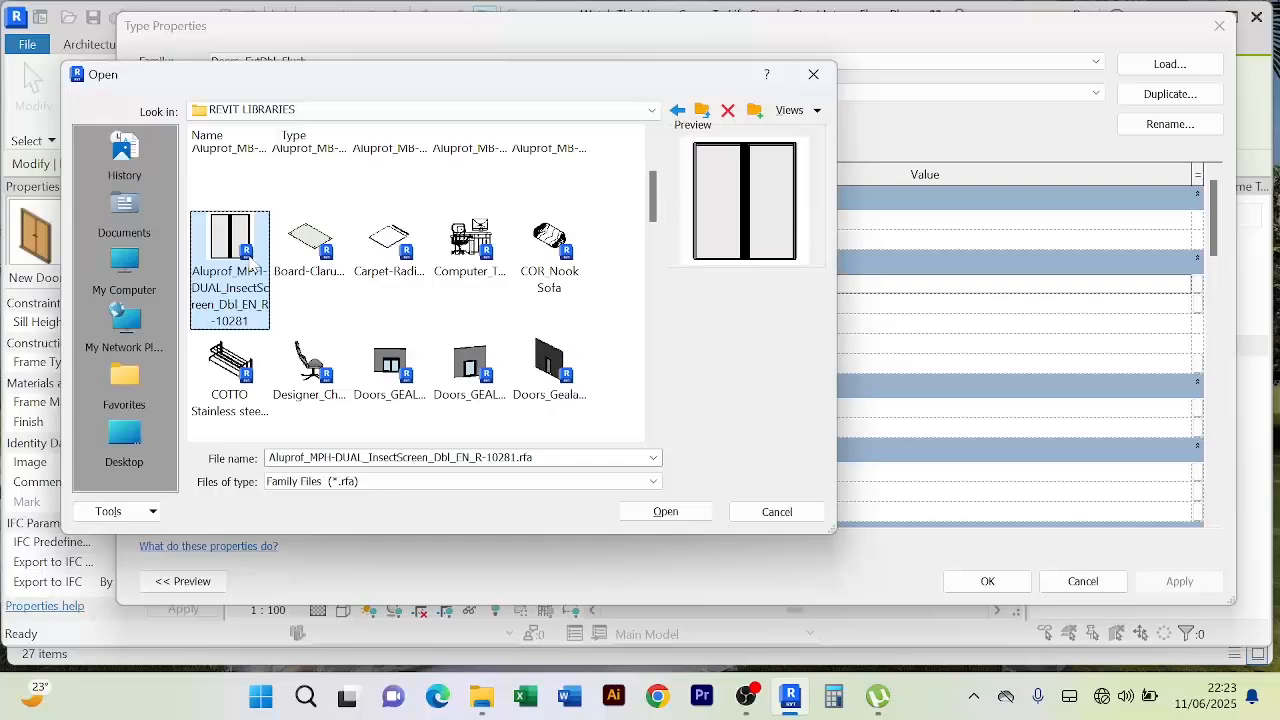
pyautogui.click(677, 515)
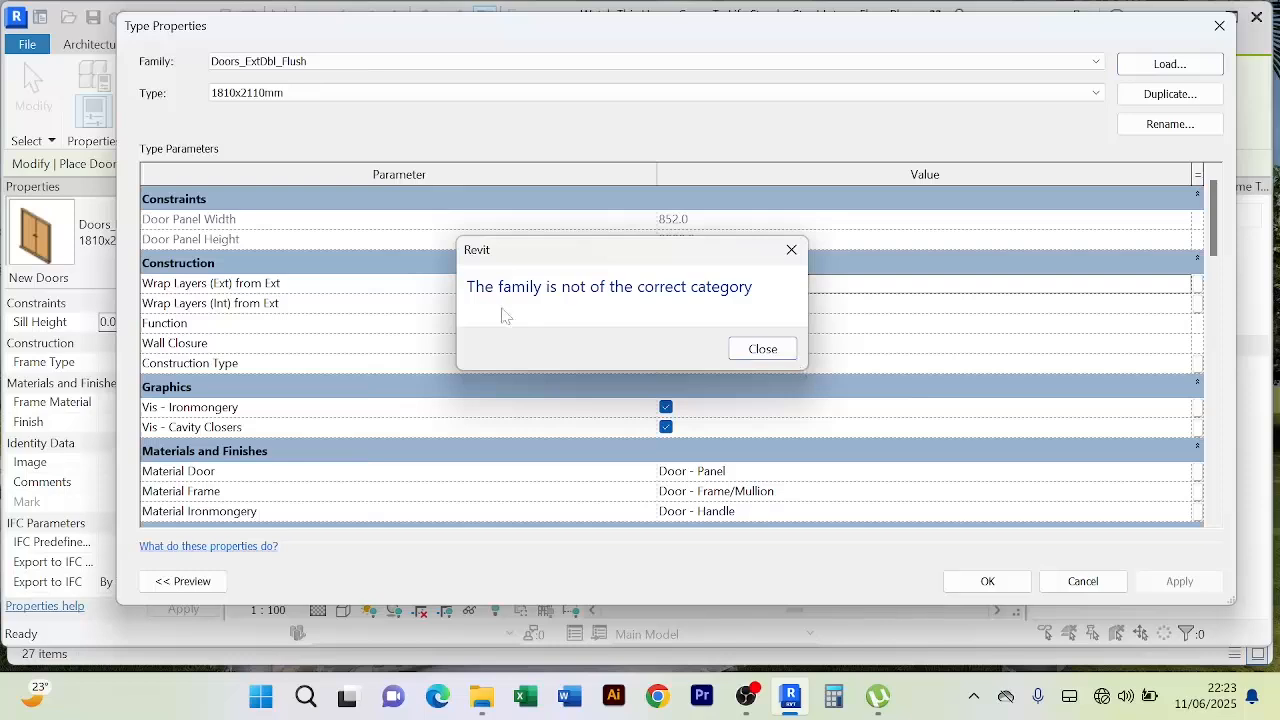
pyautogui.click(768, 350)
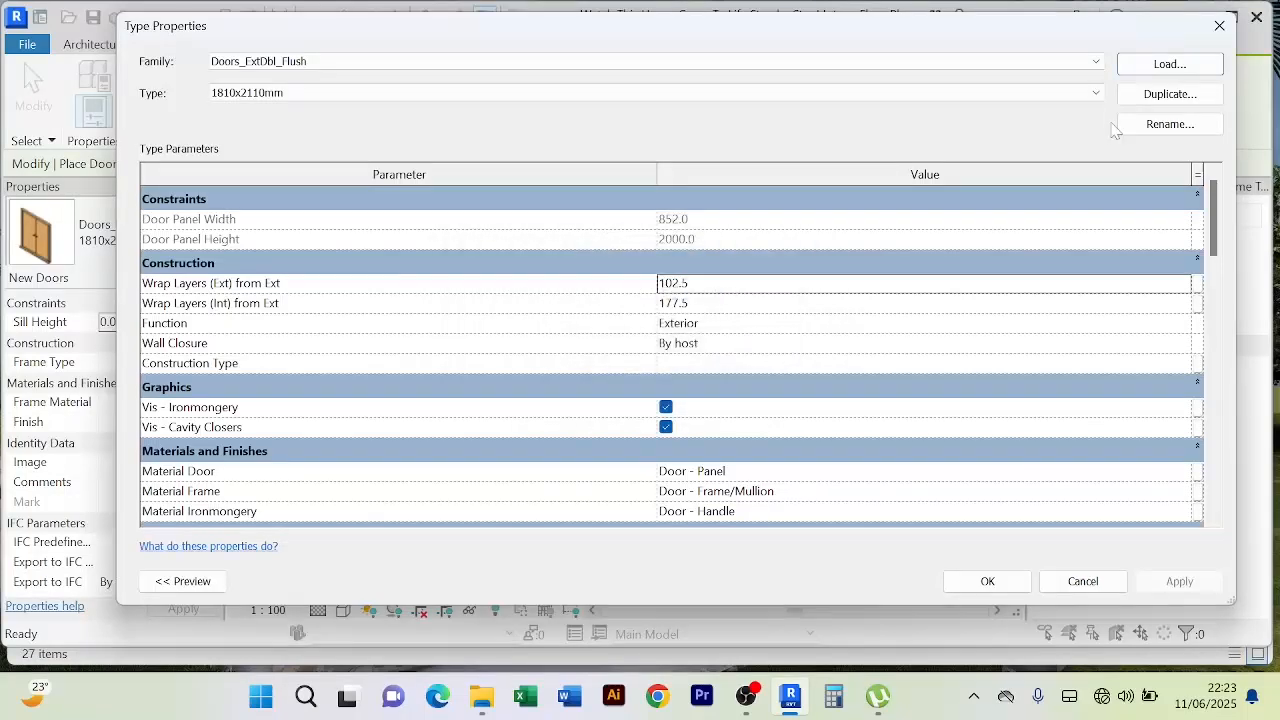
# Step: Look through the REVIT LIBRARIES families down to the windows and preview Windows_S9000-Double-Vent-Window-with-Sashbars
pyautogui.click(1152, 68)
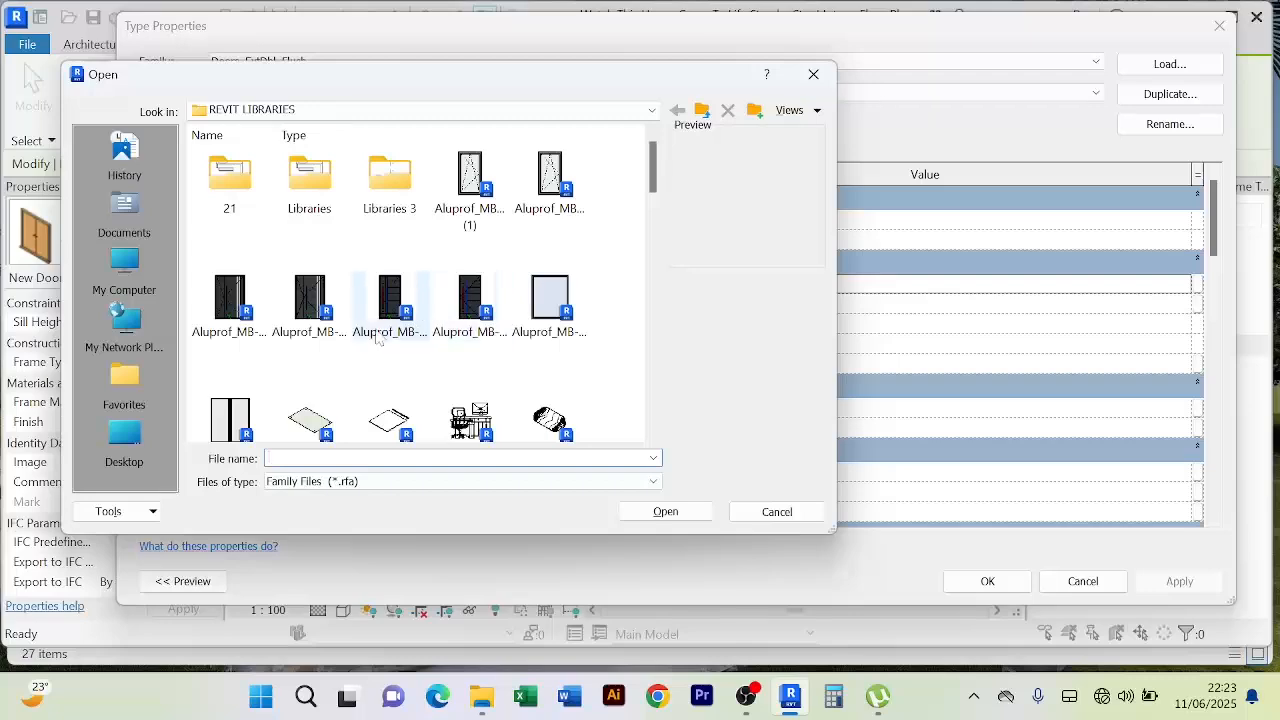
pyautogui.scroll(-5, 385, 335)
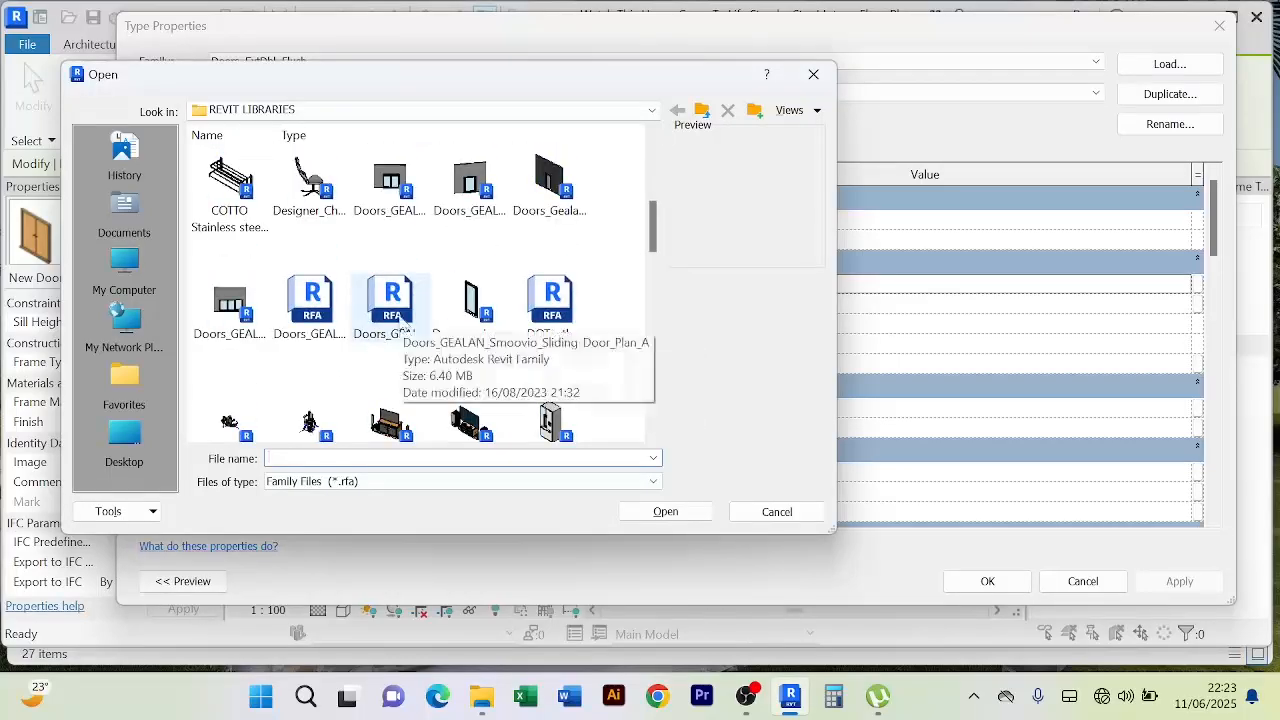
pyautogui.scroll(-5, 405, 340)
pyautogui.scroll(-5, 530, 400)
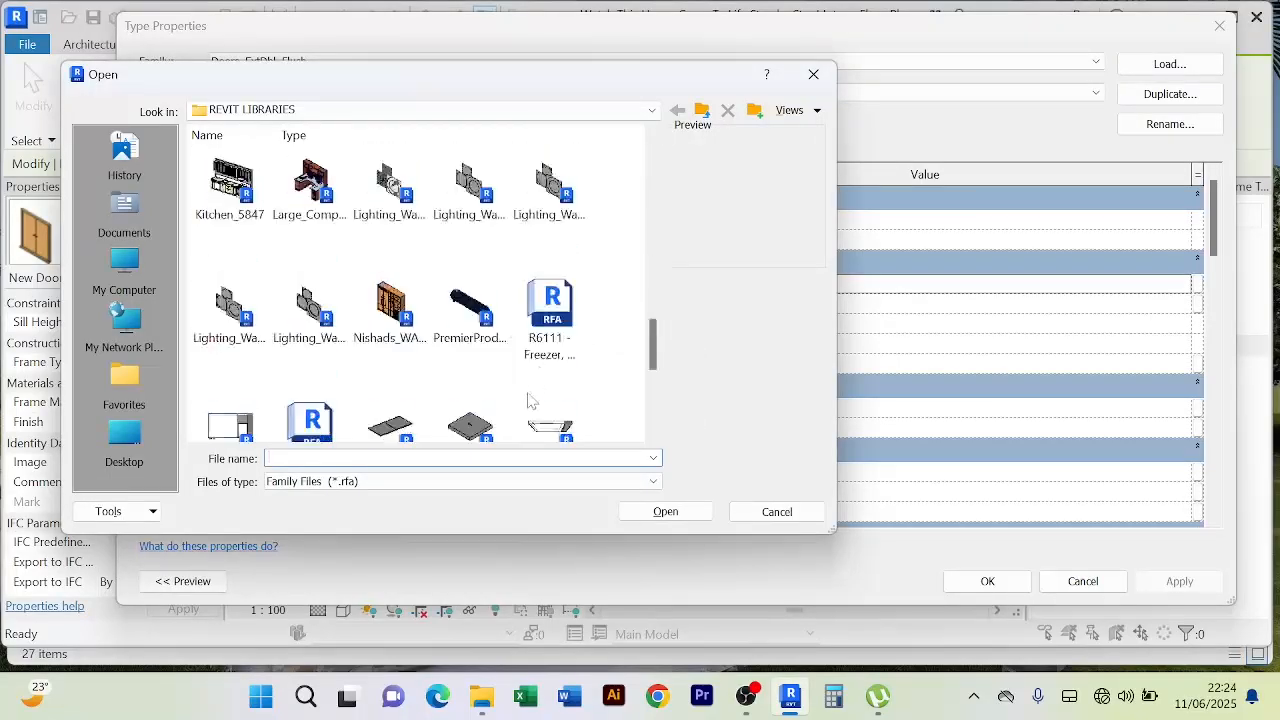
pyautogui.scroll(-5, 534, 372)
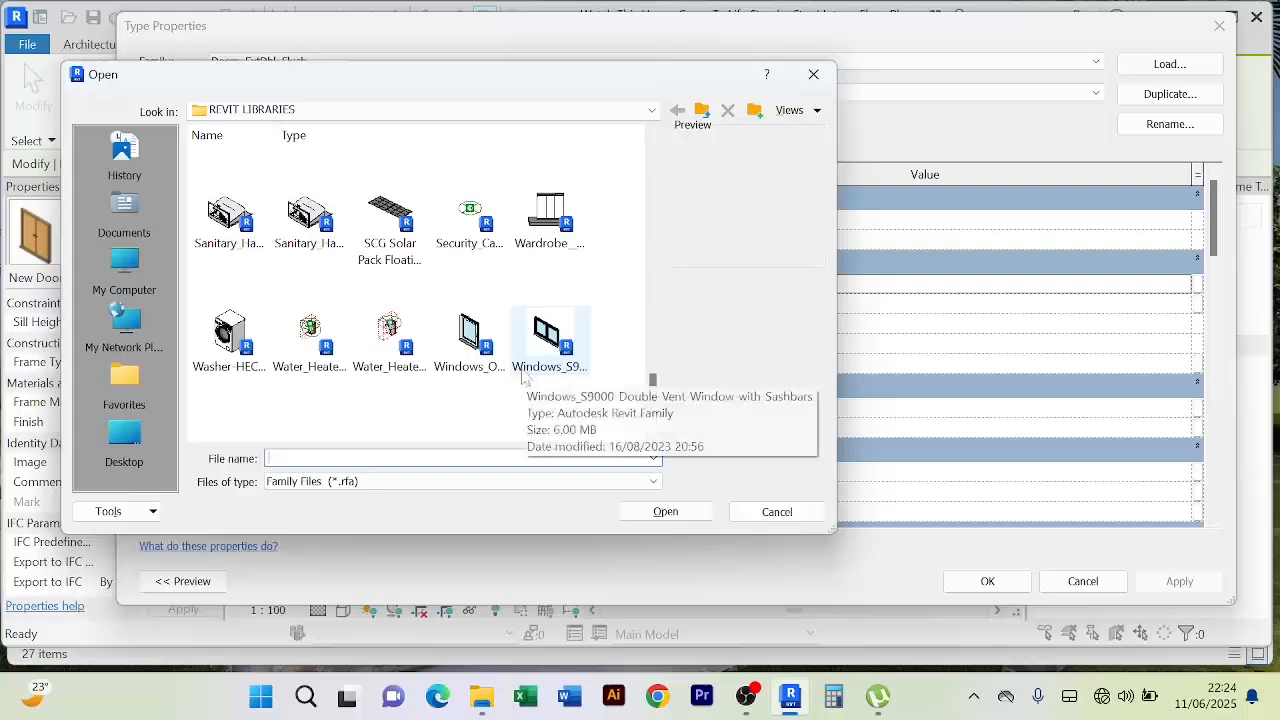
pyautogui.click(470, 345)
pyautogui.click(560, 345)
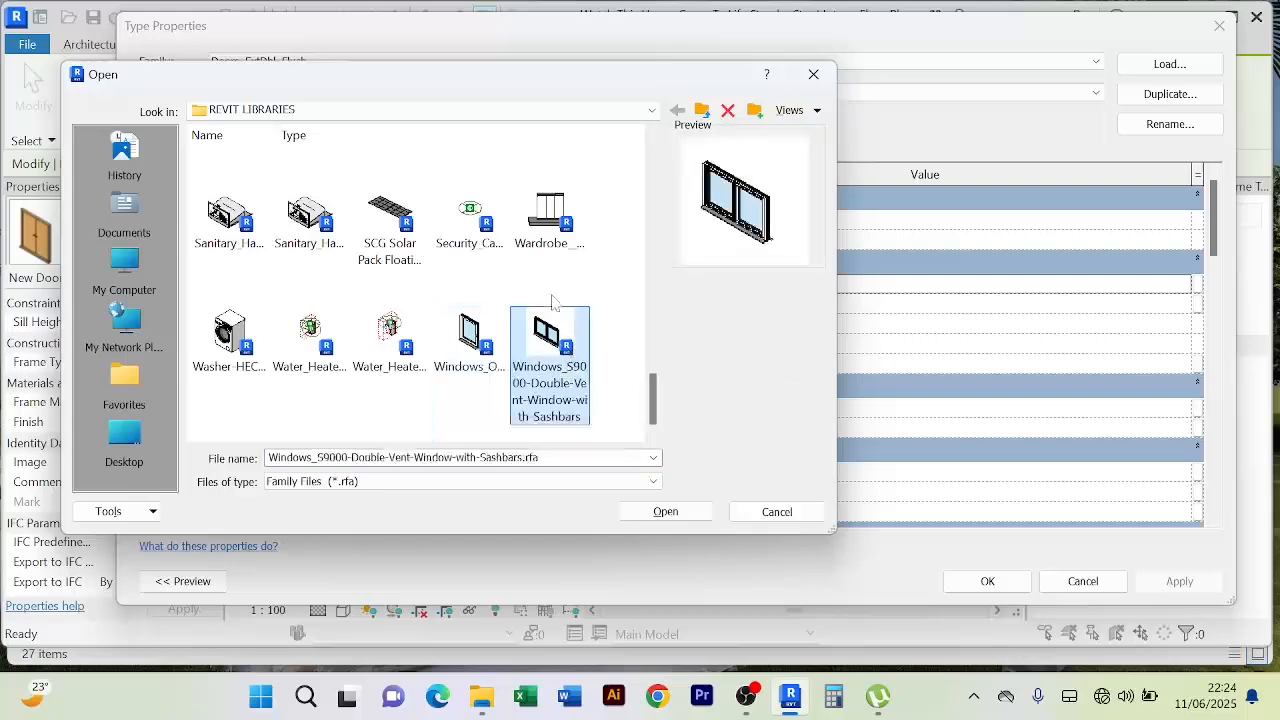
# Step: Load the Doors_GEALAN_S9000_Sliding-Door_Plan_C family and make it the active door type for placement
pyautogui.scroll(5, 545, 305)
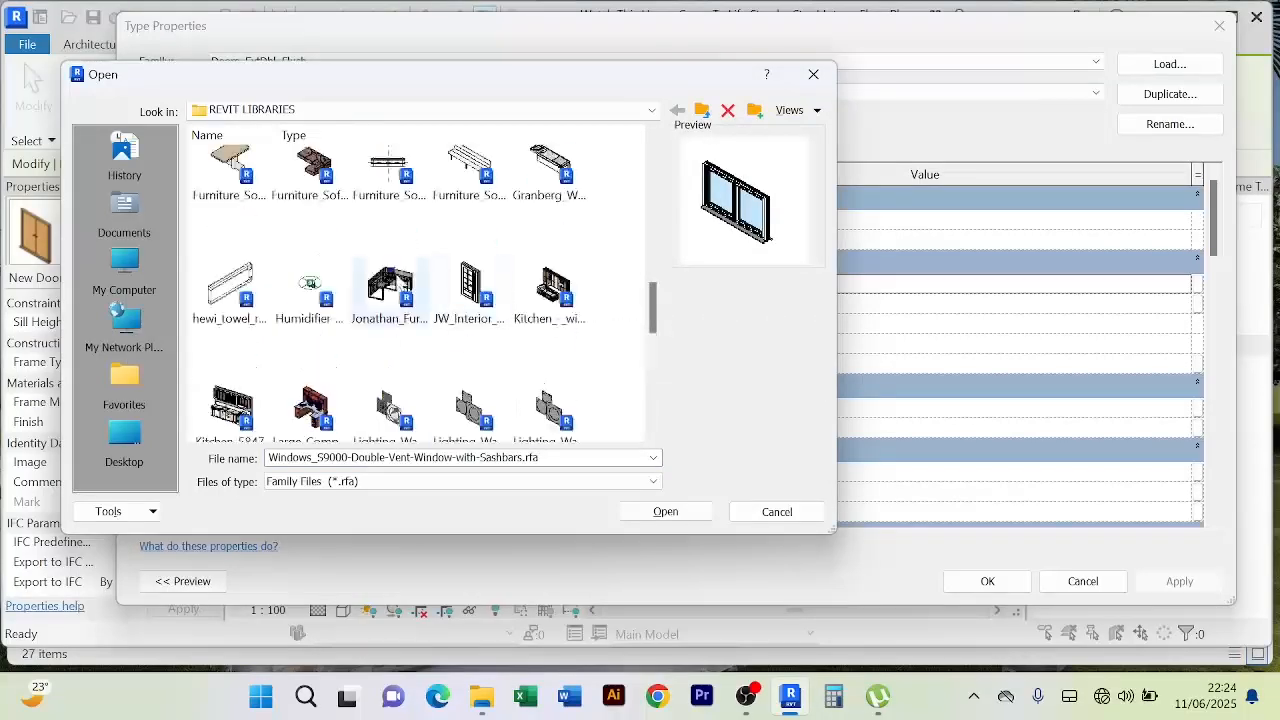
pyautogui.scroll(3, 390, 330)
pyautogui.scroll(3, 343, 373)
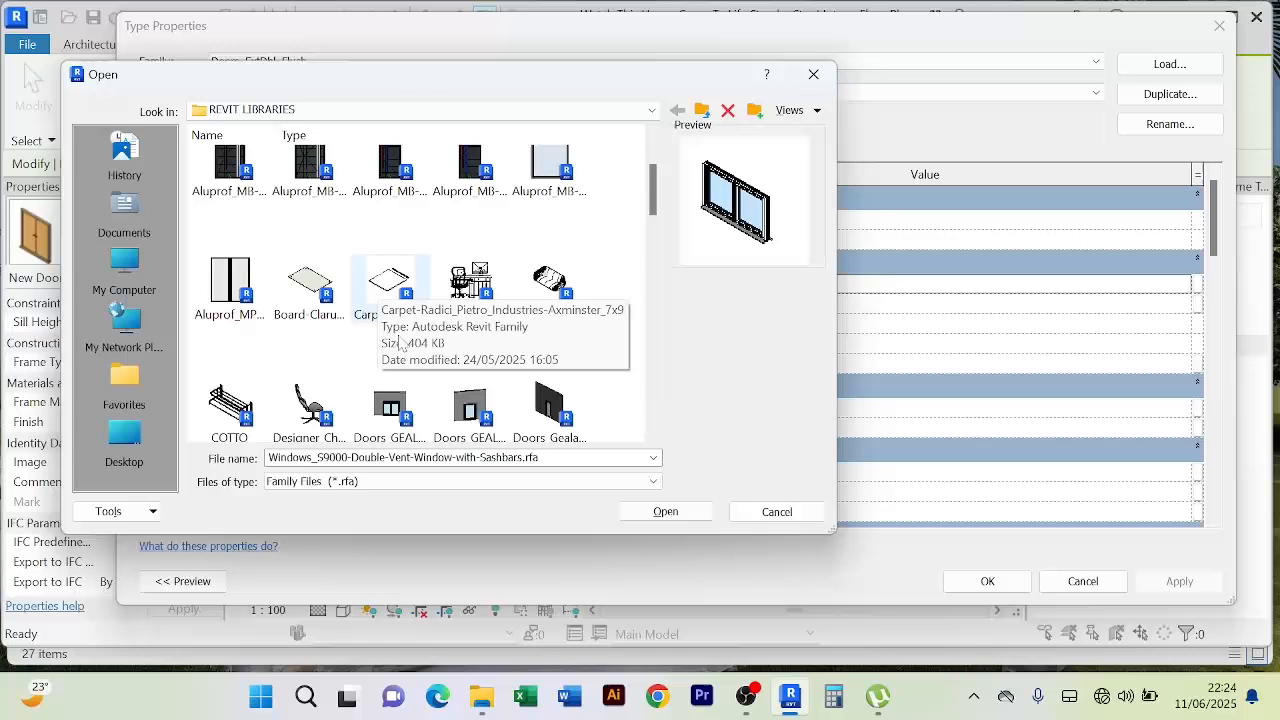
pyautogui.scroll(-2, 343, 373)
pyautogui.click(330, 366)
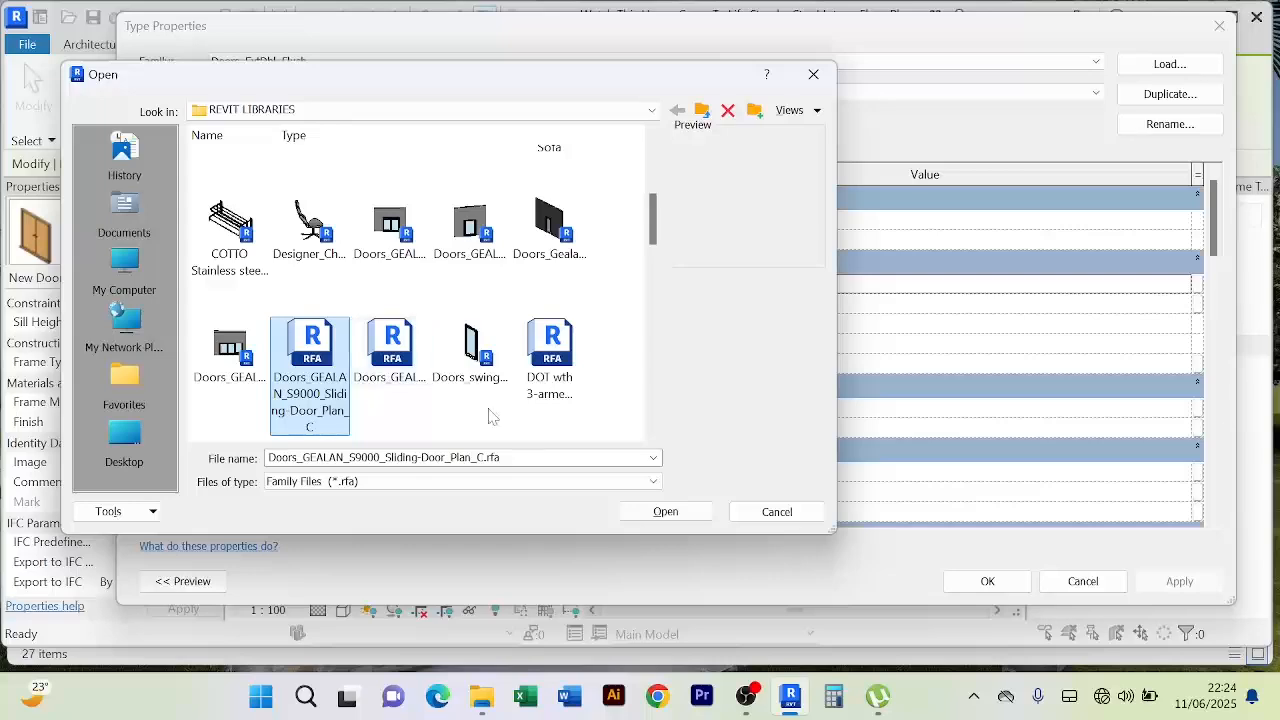
pyautogui.click(665, 511)
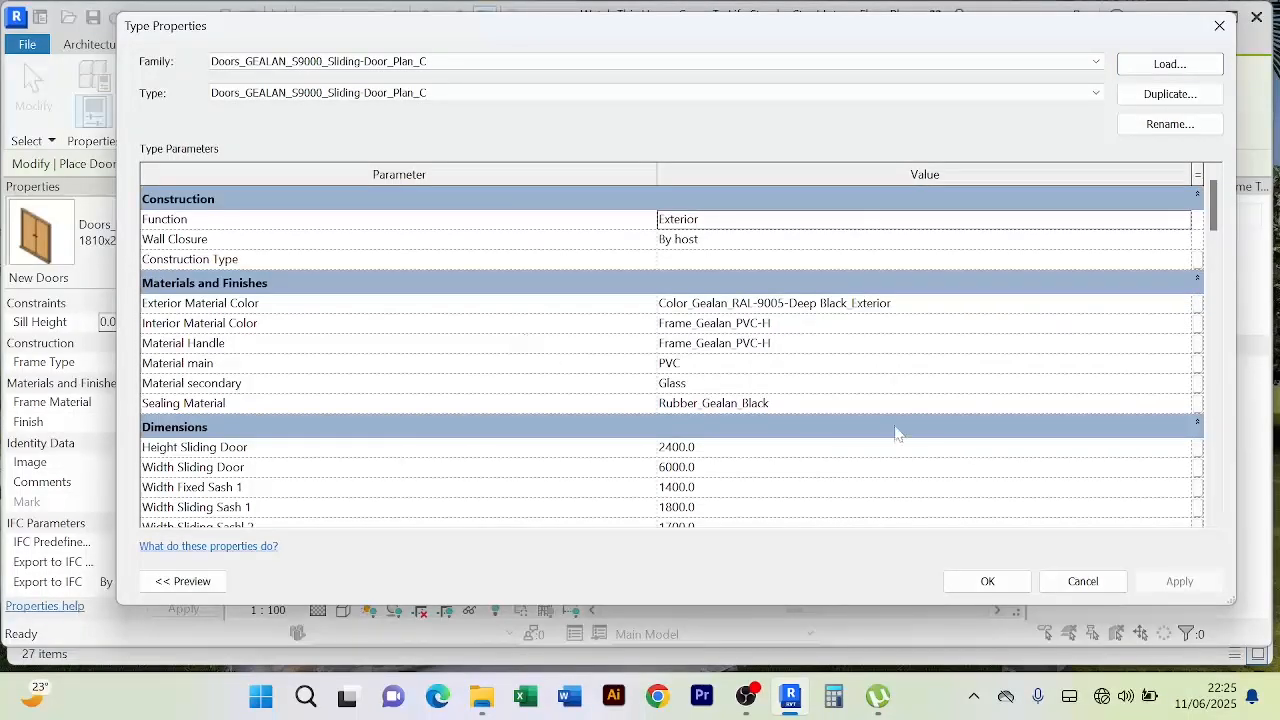
pyautogui.click(989, 581)
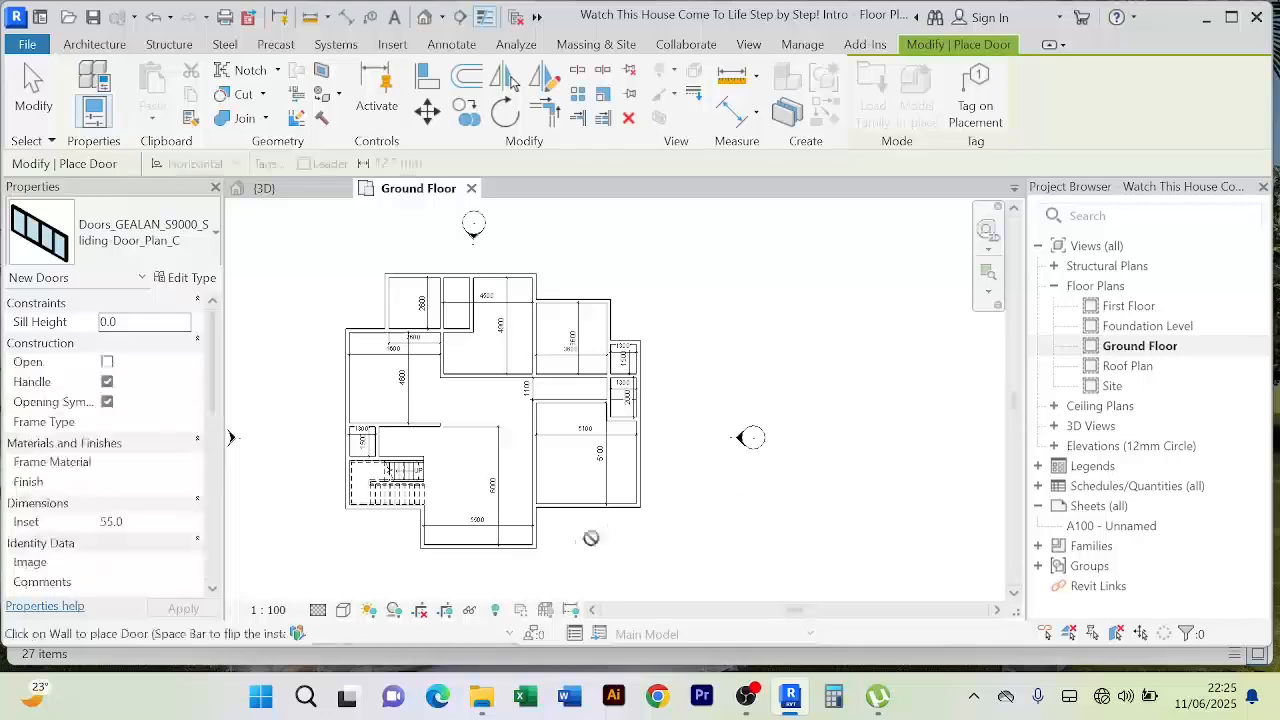
# Step: Try to place the GEALAN sliding door centred in the lower outer wall of the 5500 x 6000 mm space
pyautogui.scroll(4, 472, 545)
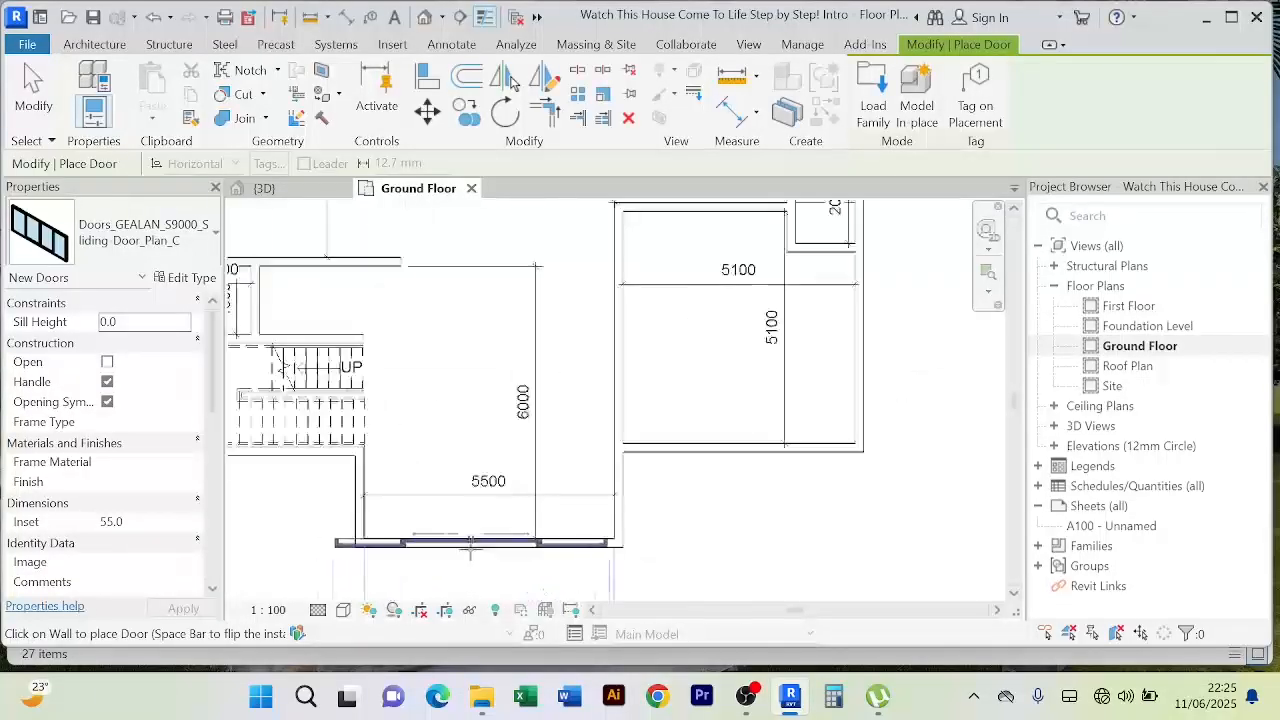
pyautogui.moveTo(472, 548); pyautogui.dragTo(494, 472, button='middle')
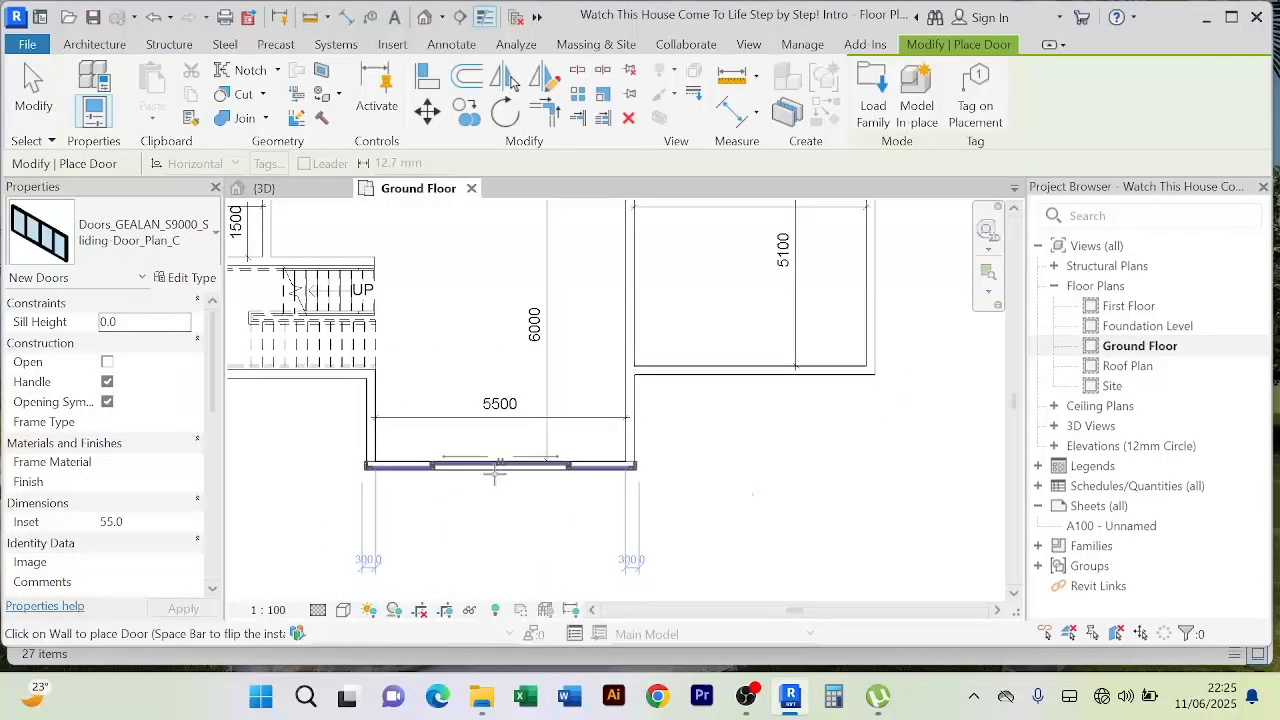
pyautogui.click(494, 472)
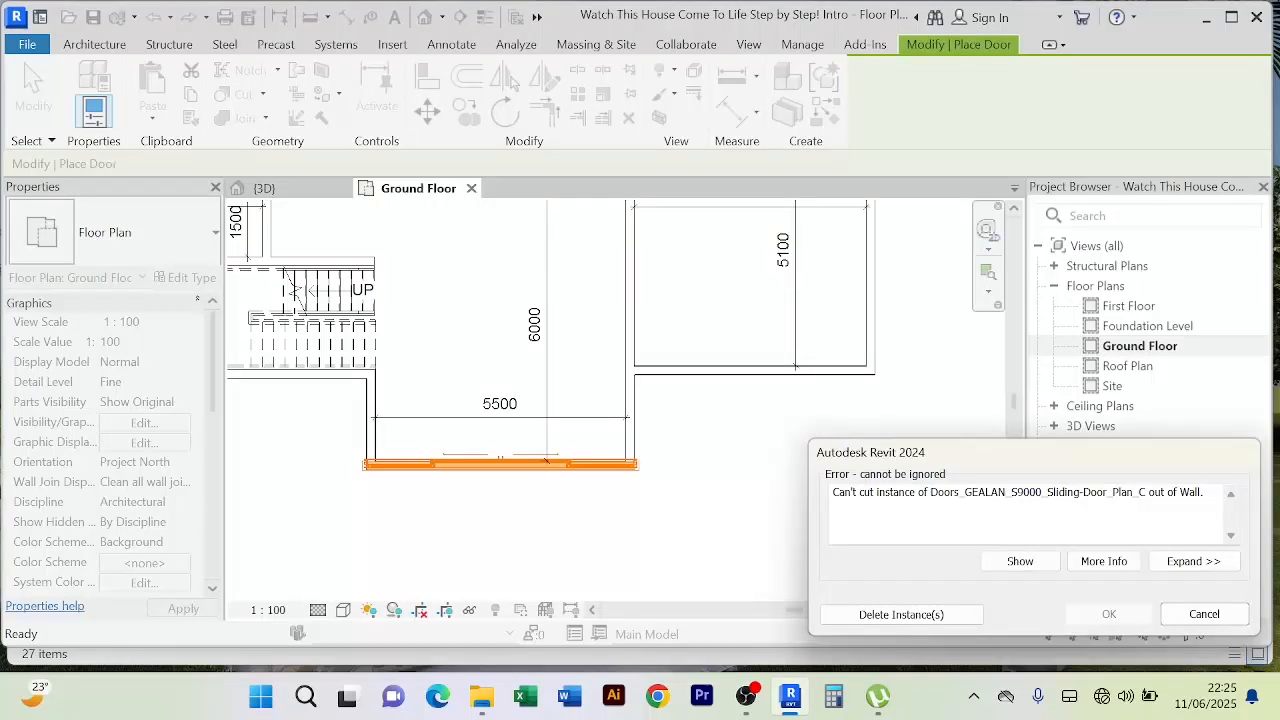
pyautogui.click(1208, 616)
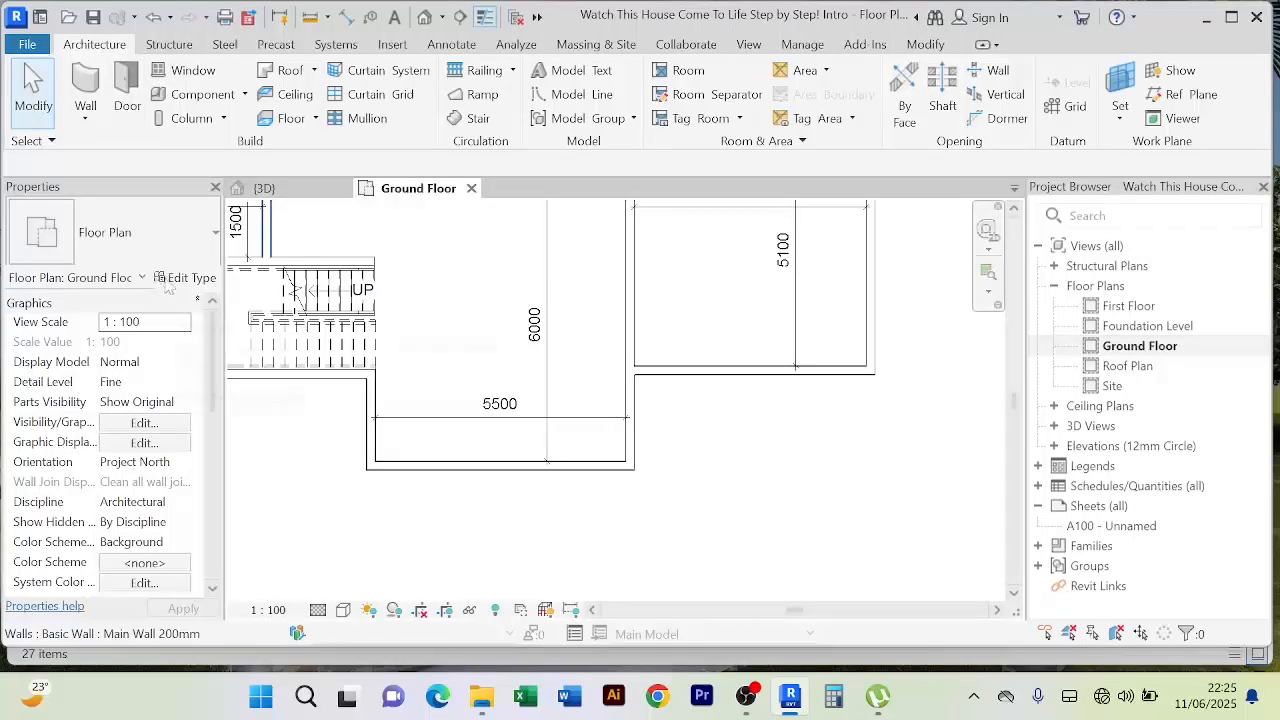
# Step: Restart door placement and set the GEALAN sliding door type's Width Sliding Door to 2000 mm
pyautogui.click(128, 97)
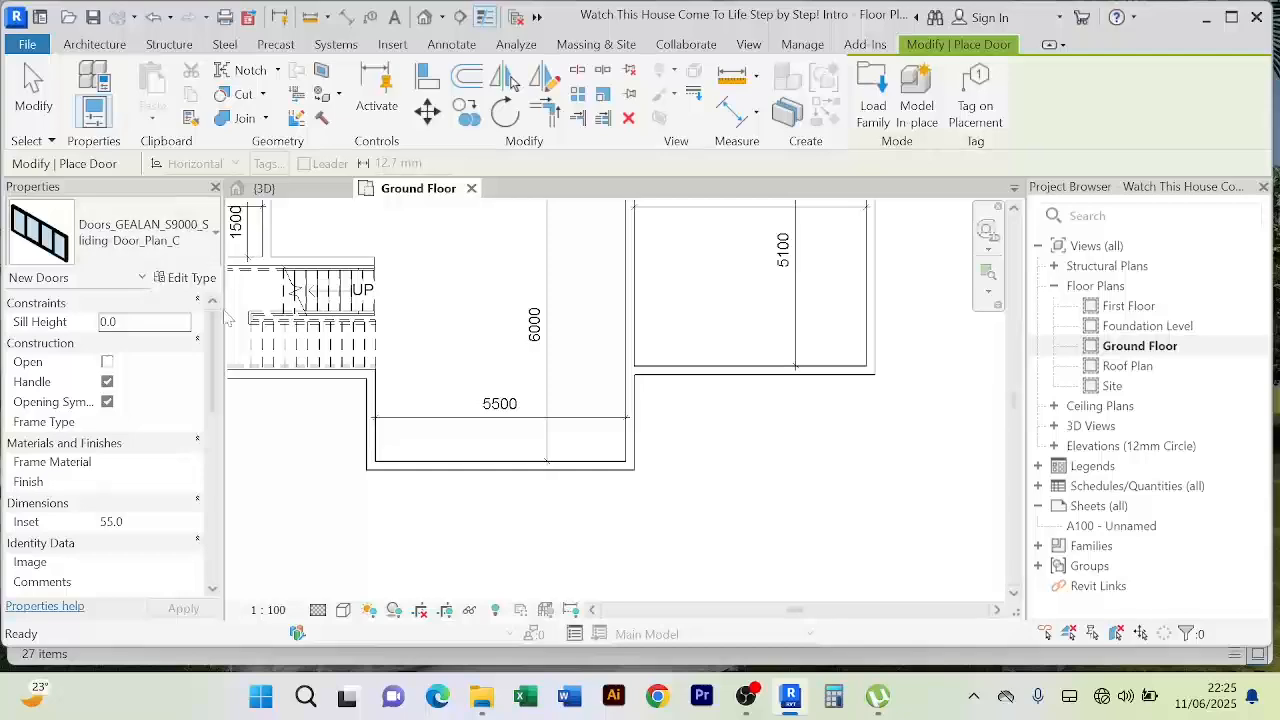
pyautogui.click(191, 285)
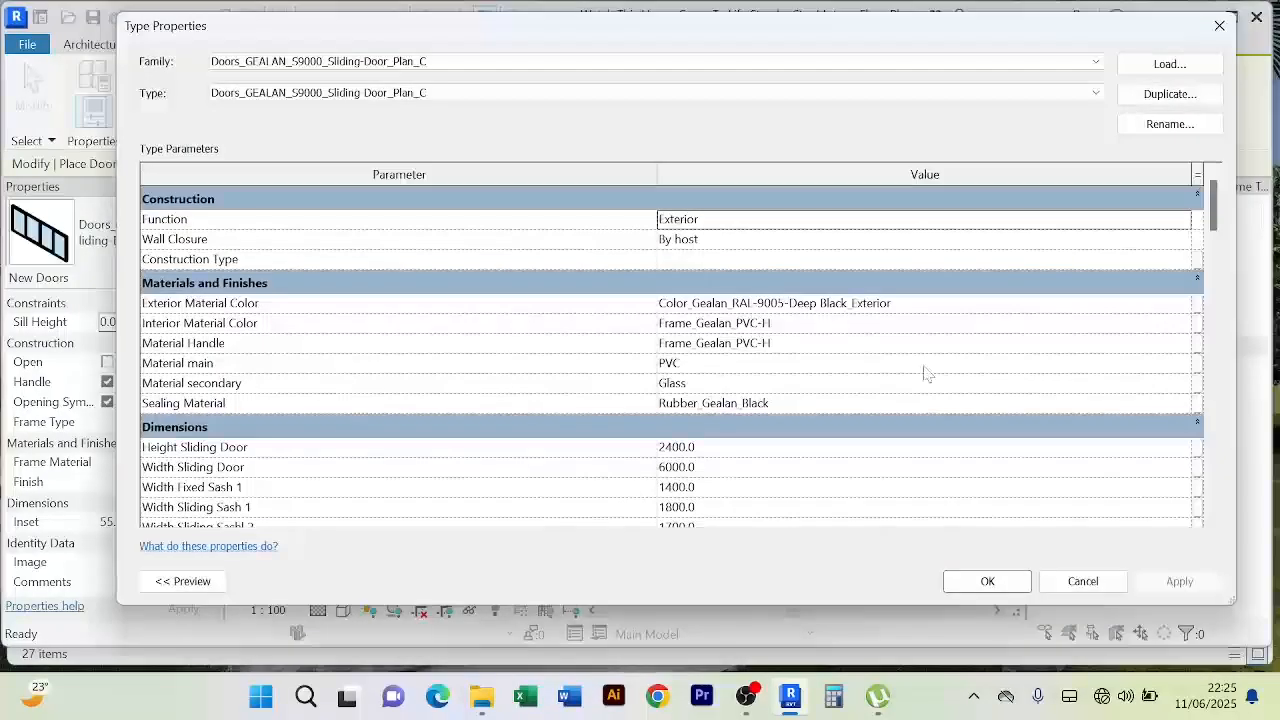
pyautogui.scroll(-1, 742, 492)
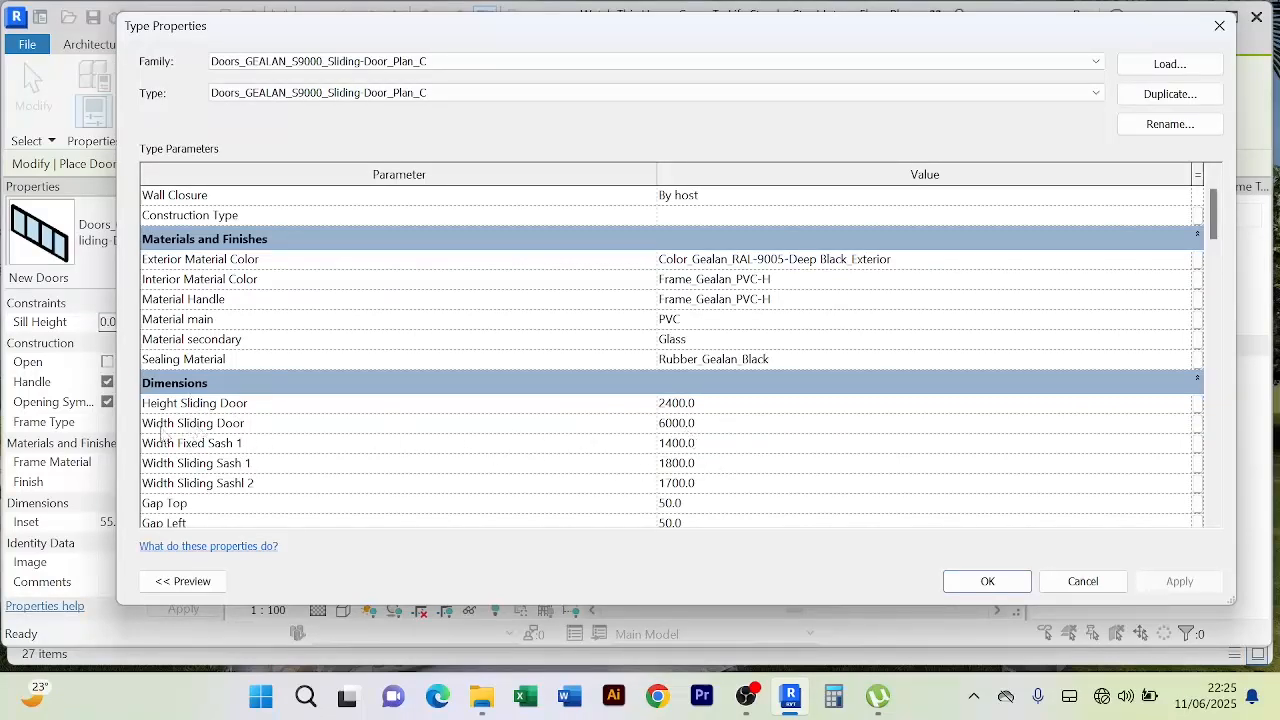
pyautogui.click(707, 427)
pyautogui.write('2000')
pyautogui.click(1168, 588)
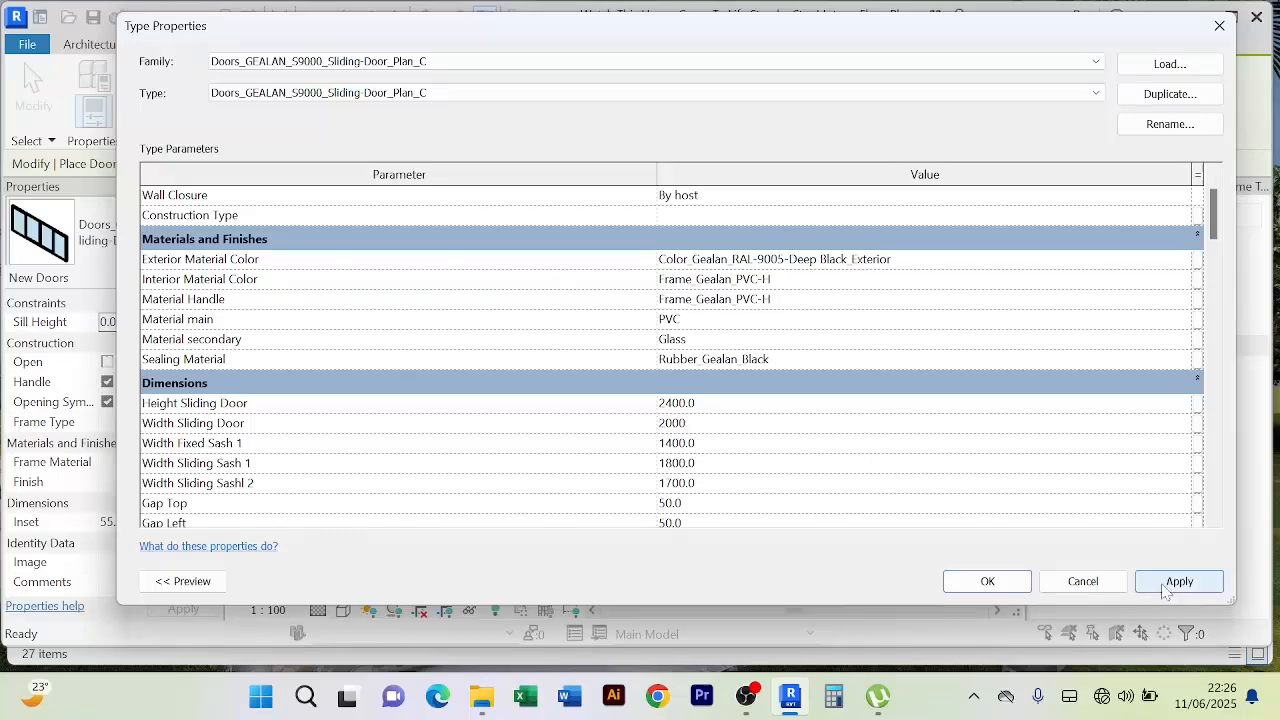
pyautogui.click(972, 582)
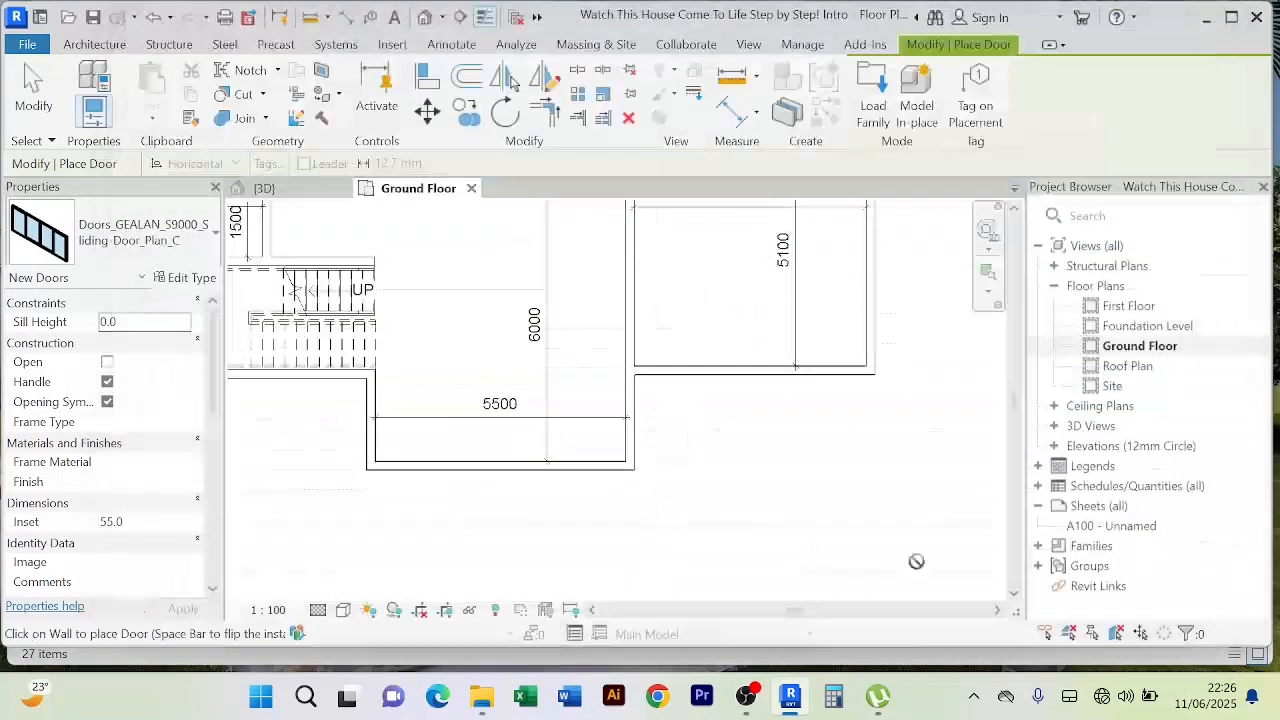
# Step: Place the 2000 mm sliding door in the lower outer wall of the 5500 mm wide space, about 200 mm from its left inner corner
pyautogui.click(431, 468)
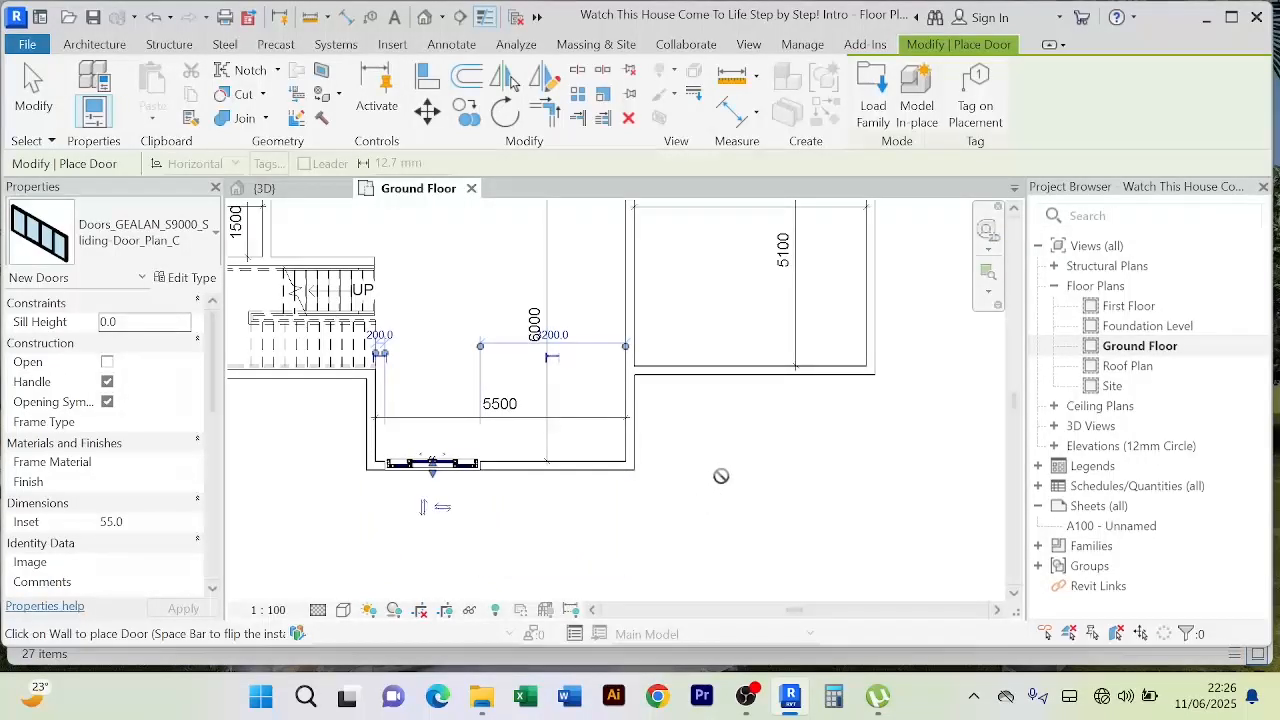
pyautogui.scroll(2, 423, 492)
pyautogui.rightClick(879, 372)
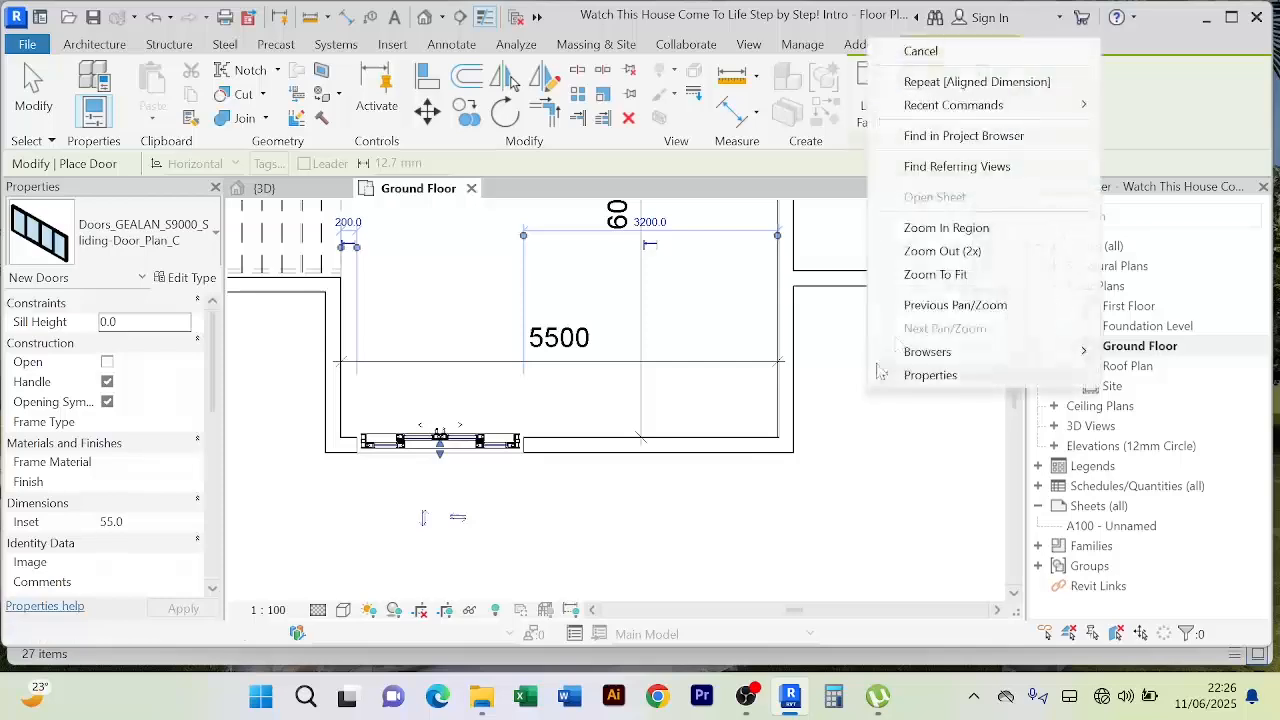
pyautogui.click(923, 54)
pyautogui.rightClick(856, 463)
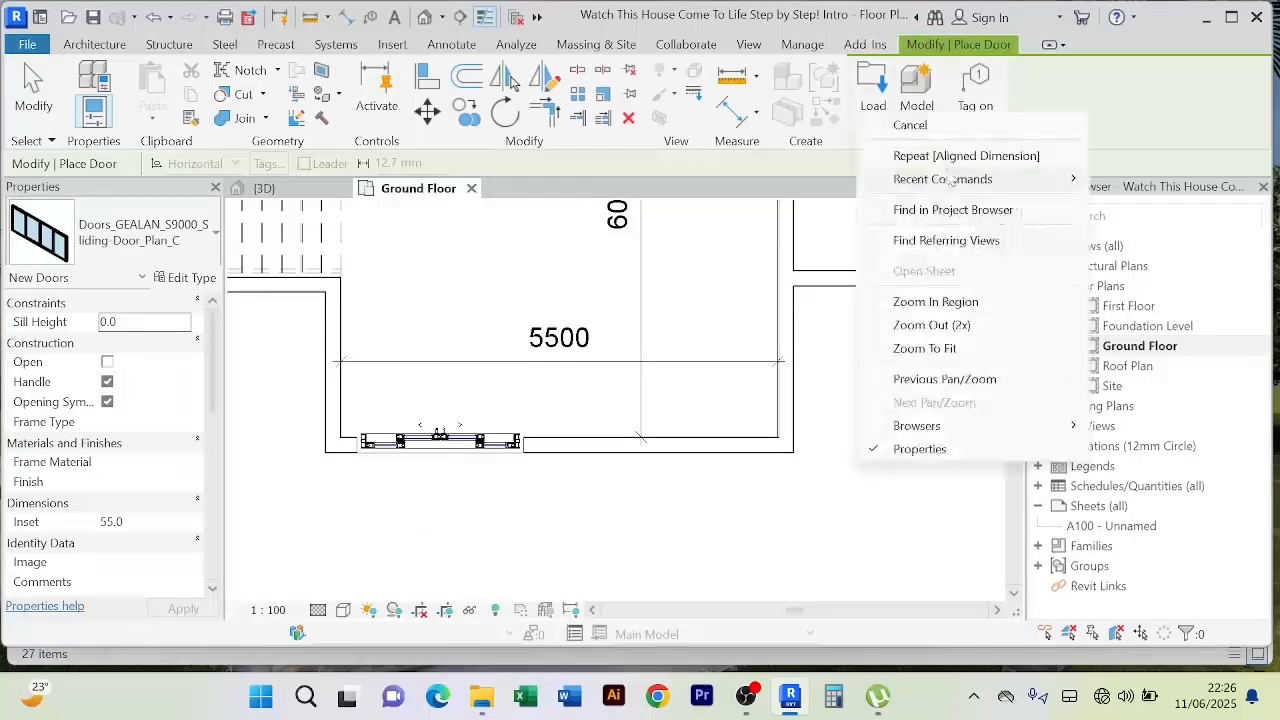
pyautogui.click(910, 125)
# Step: Flip the facing of the placed sliding door so its handles point to the outside of the house
pyautogui.click(440, 441)
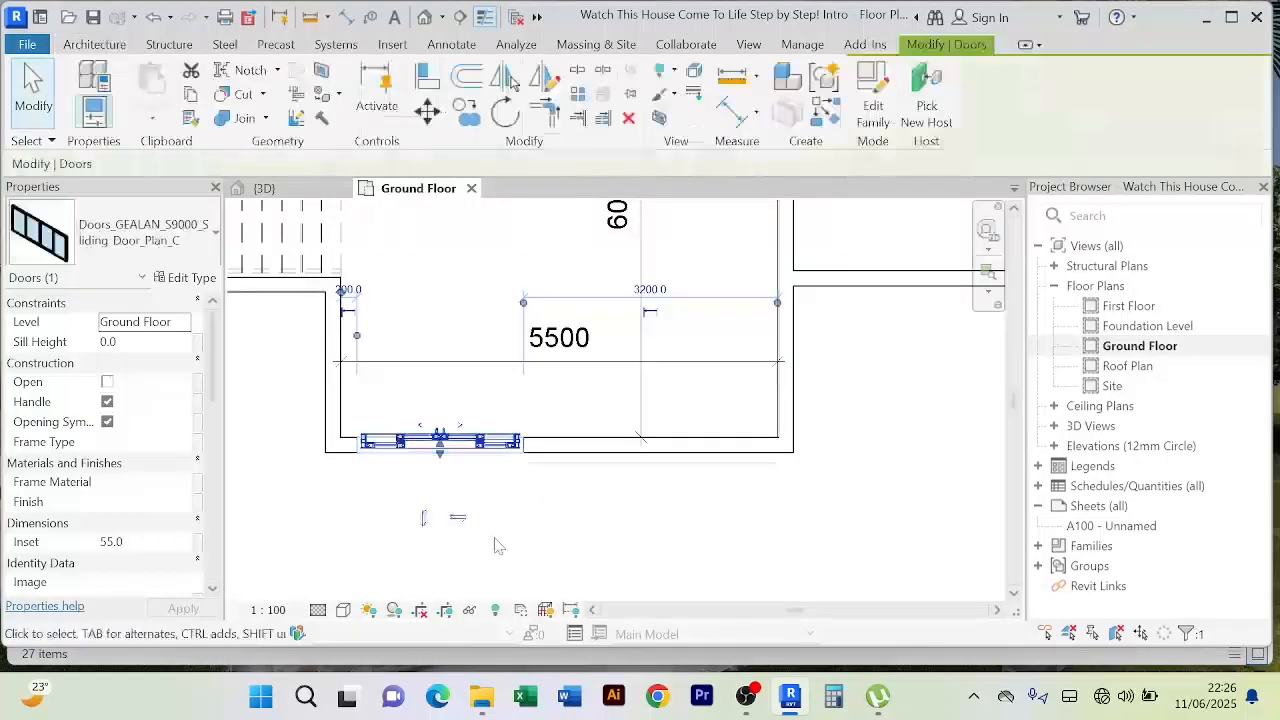
pyautogui.scroll(-1, 494, 545)
pyautogui.moveTo(497, 531); pyautogui.dragTo(483, 514, button='middle')
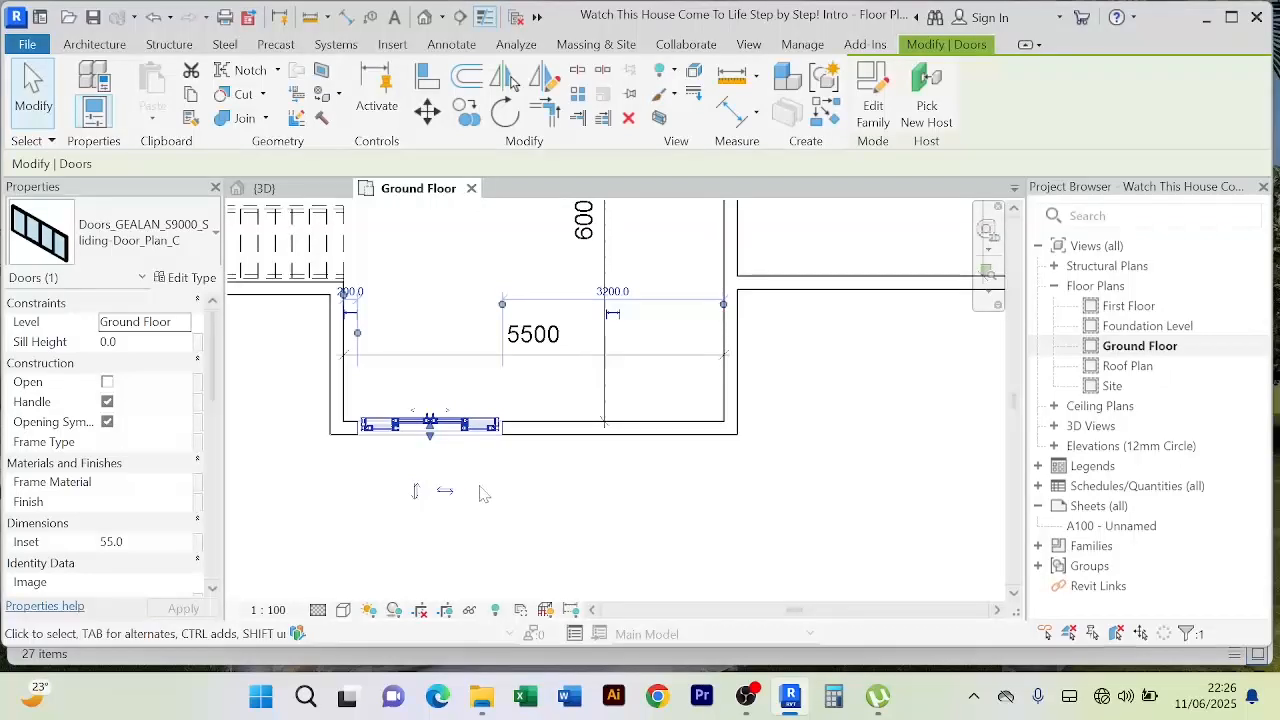
pyautogui.scroll(2, 480, 490)
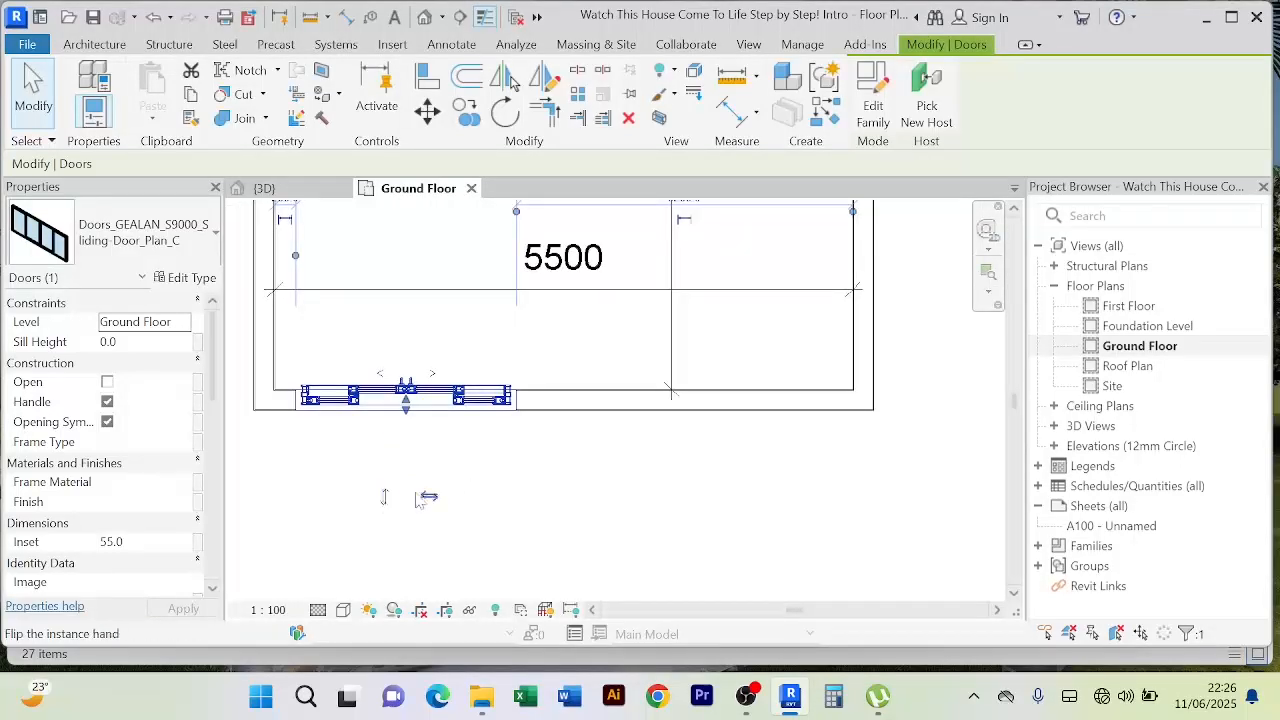
pyautogui.scroll(-1, 418, 500)
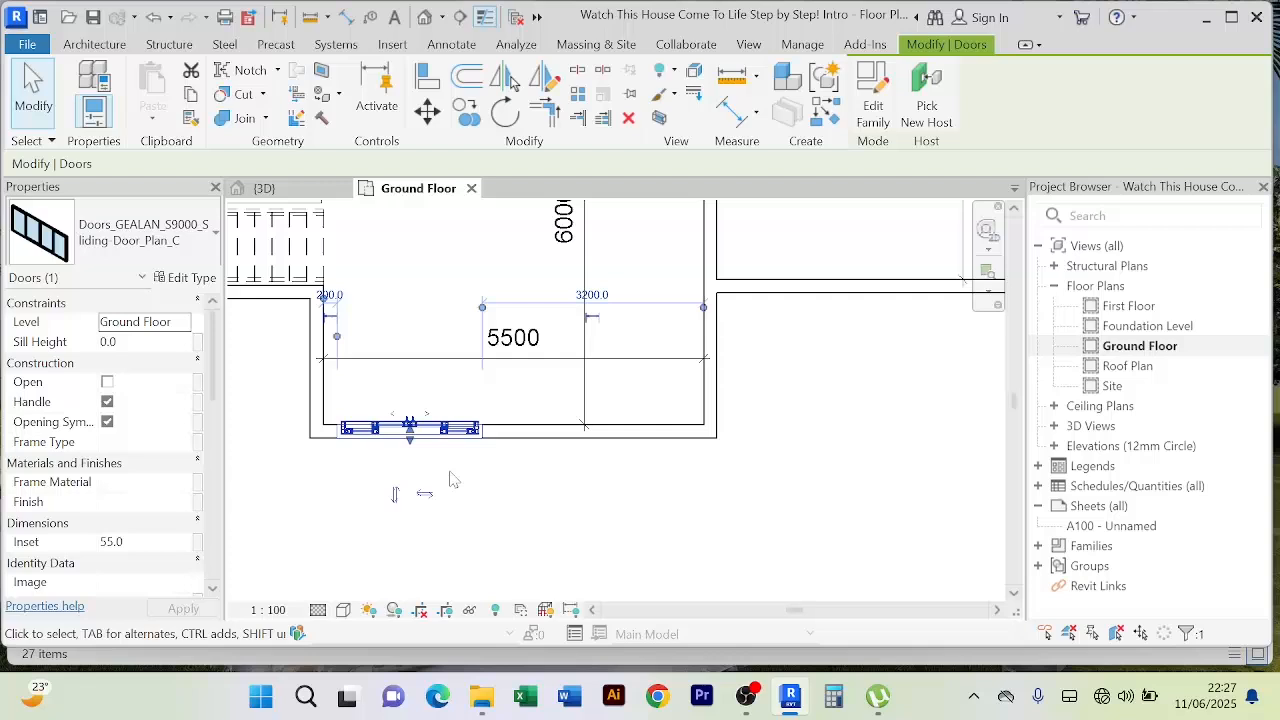
pyautogui.click(395, 503)
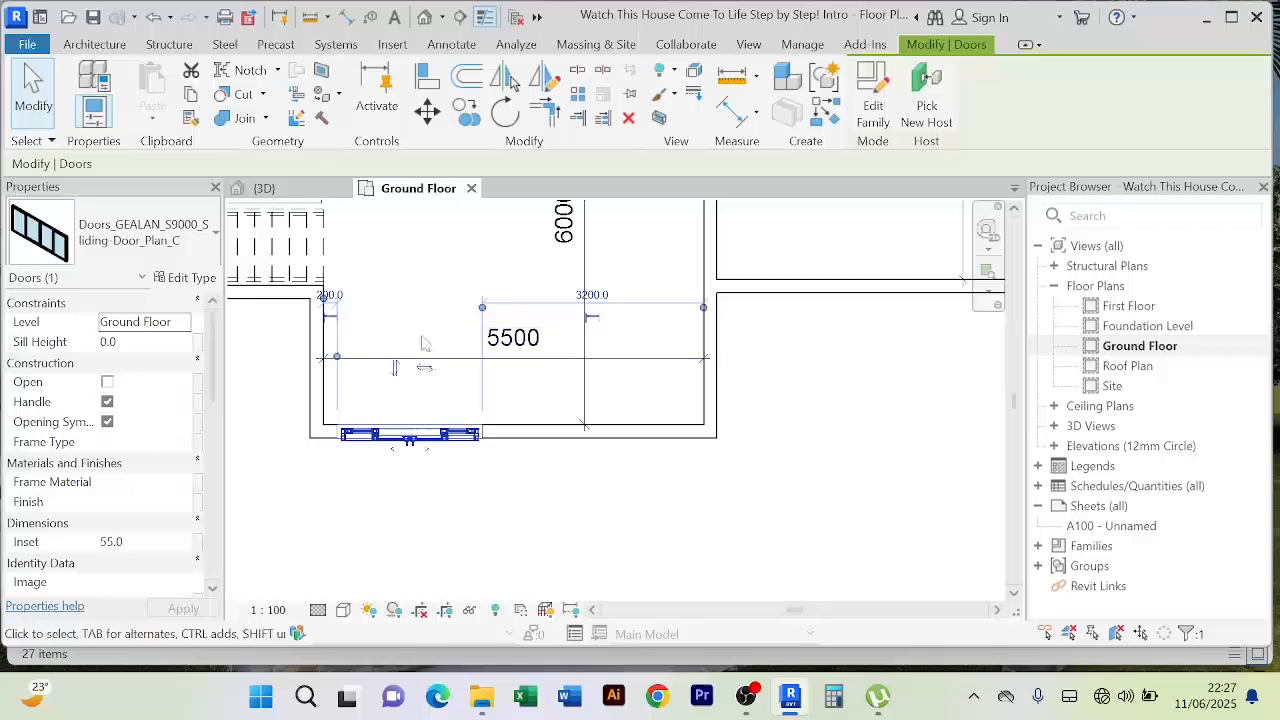
pyautogui.scroll(4, 405, 470)
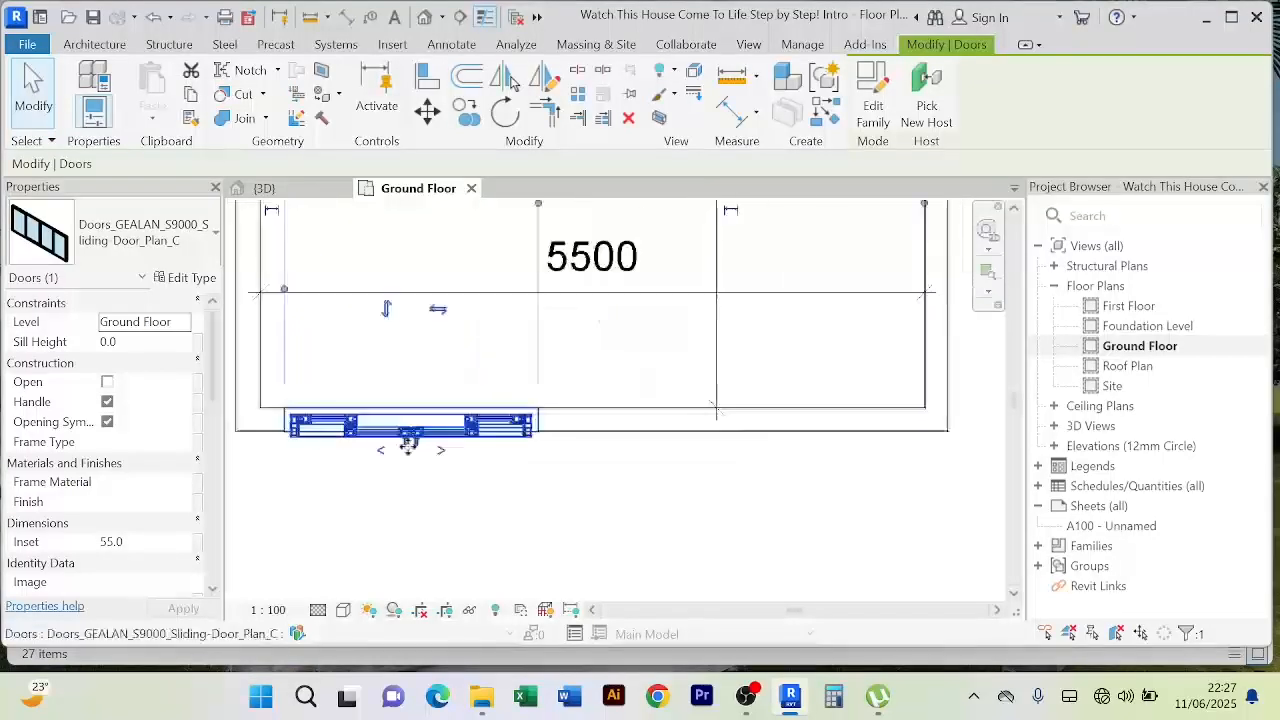
pyautogui.scroll(-2, 407, 459)
pyautogui.scroll(2, 407, 459)
pyautogui.scroll(-5, 460, 470)
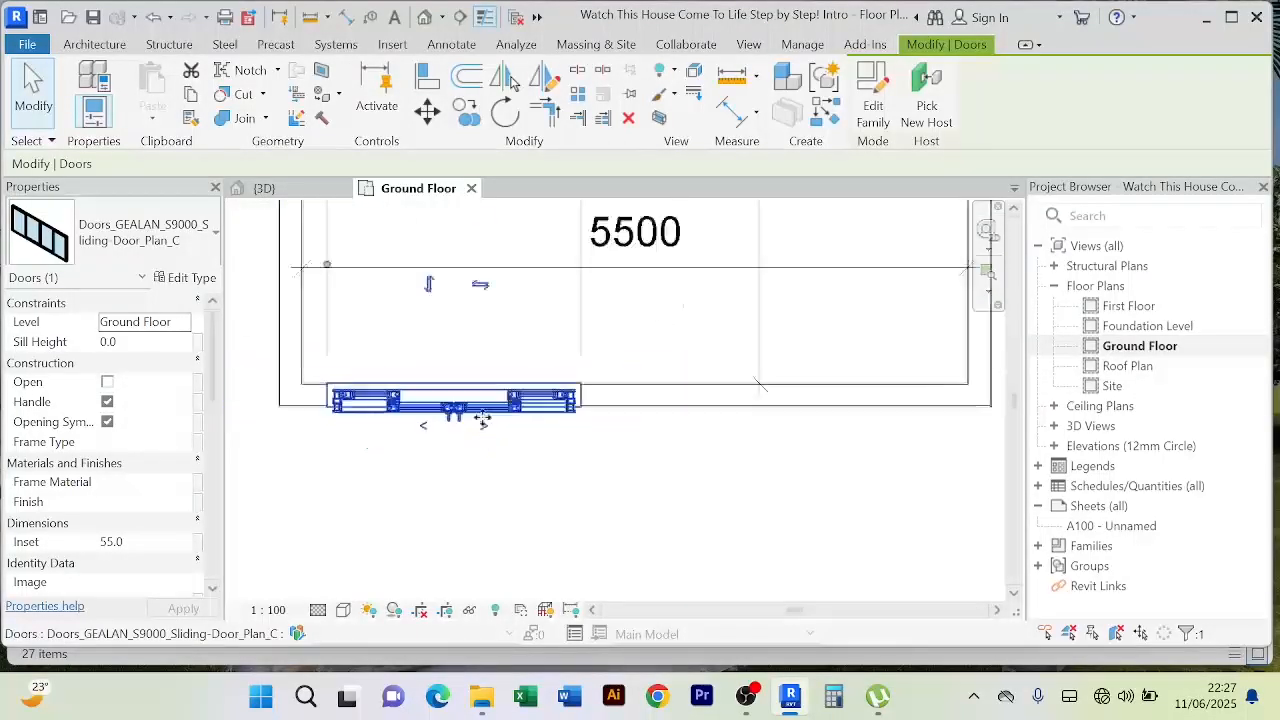
pyautogui.scroll(-3, 490, 480)
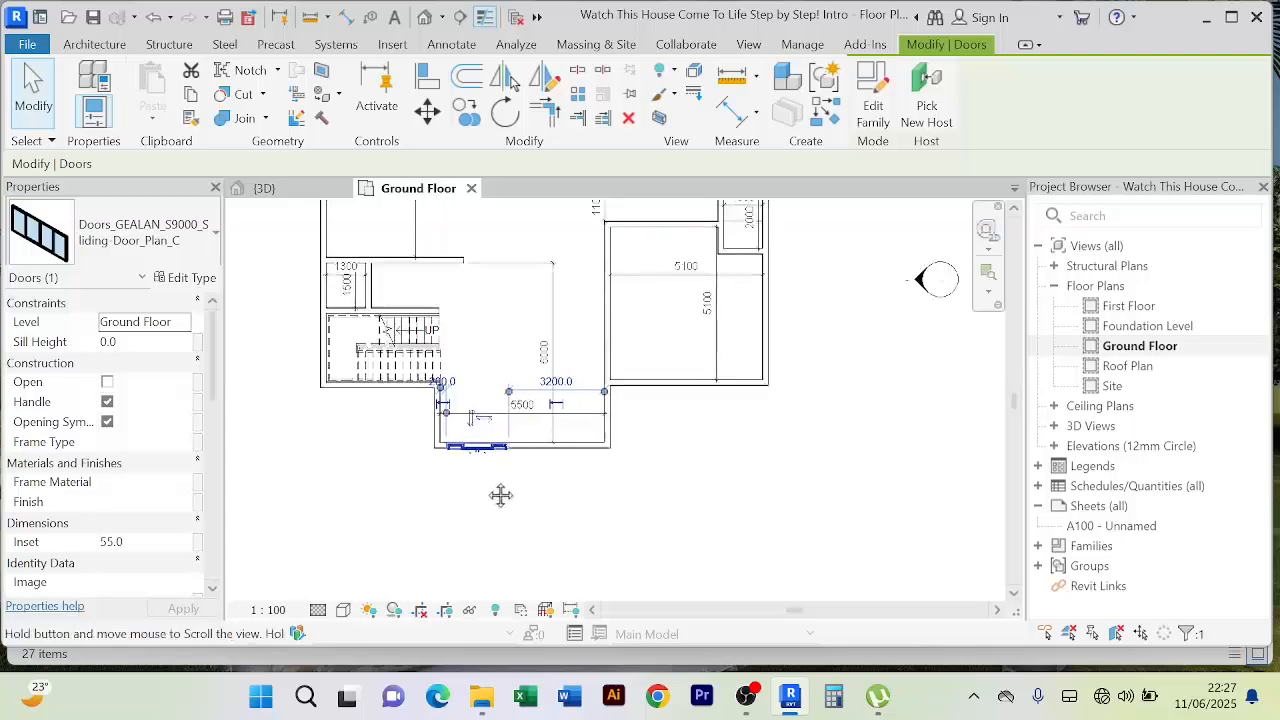
# Step: Examine the sliding door in the 3D view from the front of the house, close up and within the whole wall
pyautogui.click(290, 195)
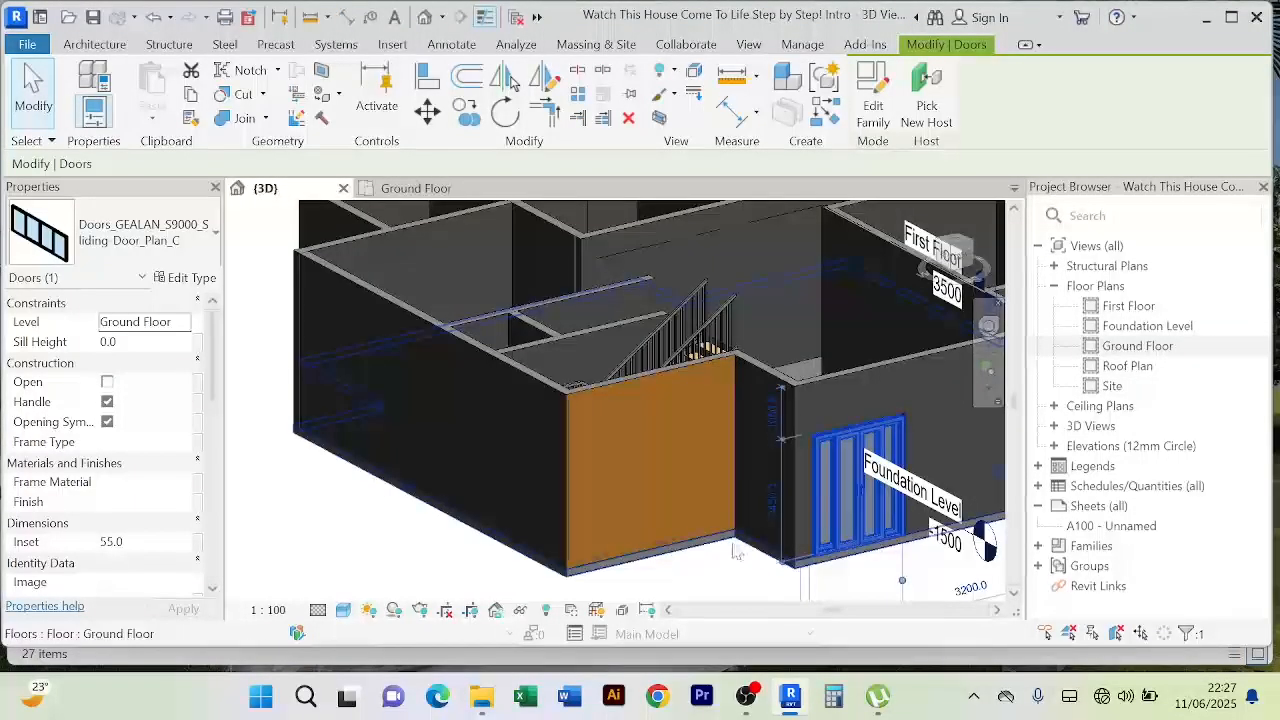
pyautogui.scroll(-1, 727, 549)
pyautogui.keyDown('shift'); pyautogui.moveTo(727, 549); pyautogui.dragTo(636, 515, button='middle'); pyautogui.keyUp('shift')
pyautogui.click(497, 463)
pyautogui.scroll(1, 558, 488)
pyautogui.keyDown('shift'); pyautogui.moveTo(558, 488); pyautogui.dragTo(834, 469, button='middle'); pyautogui.keyUp('shift')
pyautogui.scroll(2, 894, 503)
pyautogui.scroll(5, 783, 449)
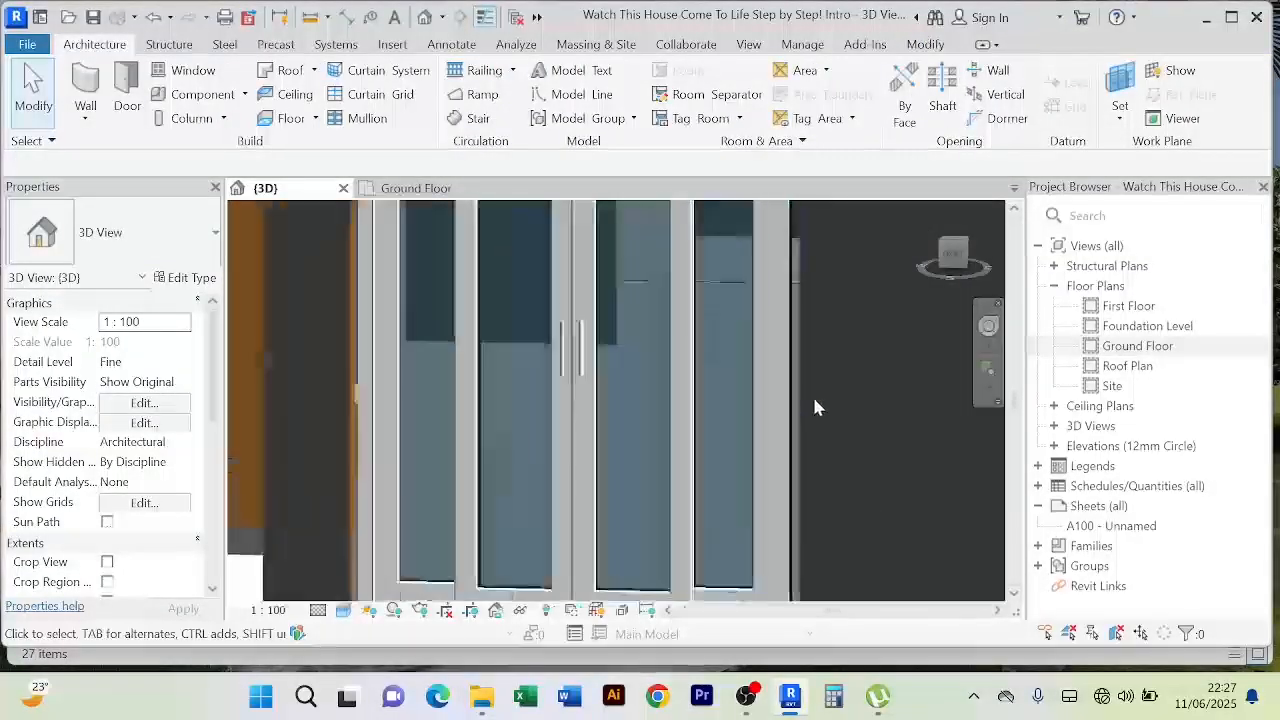
pyautogui.scroll(1, 813, 394)
pyautogui.scroll(-4, 813, 394)
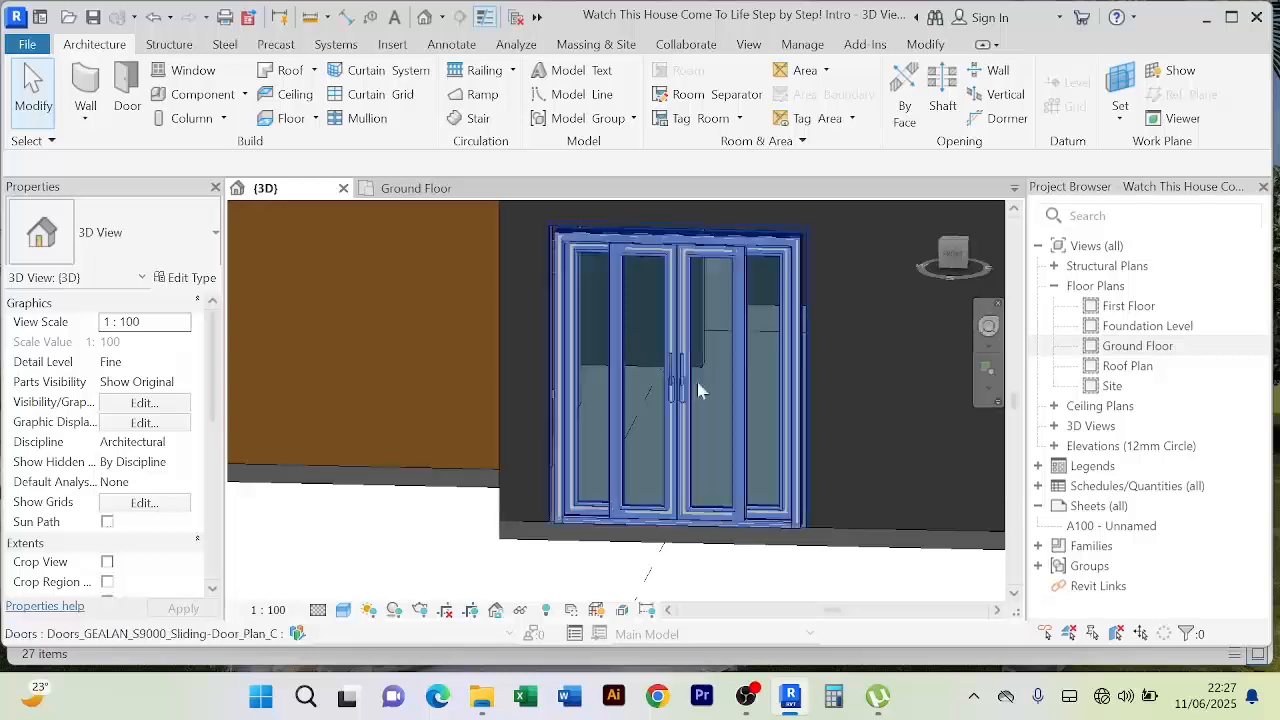
pyautogui.scroll(-3, 732, 424)
pyautogui.moveTo(792, 555); pyautogui.dragTo(688, 536, button='middle')
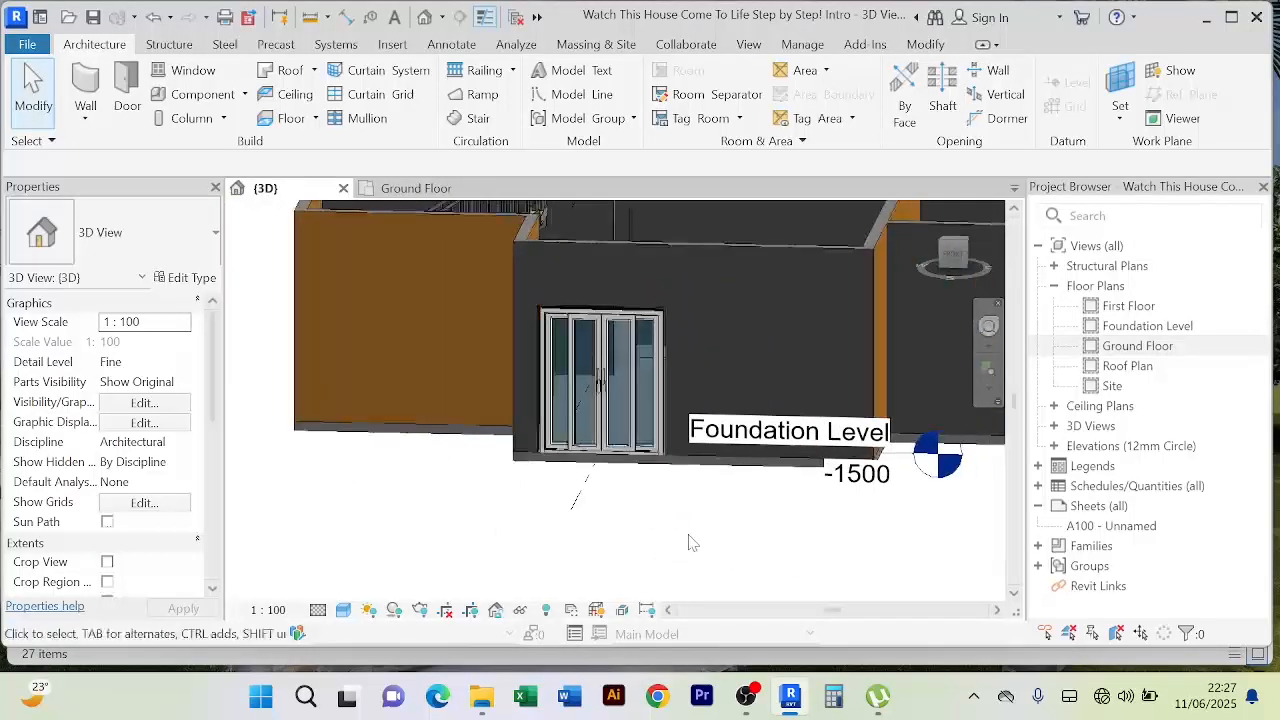
pyautogui.scroll(3, 688, 535)
pyautogui.scroll(-4, 688, 535)
pyautogui.scroll(5, 650, 401)
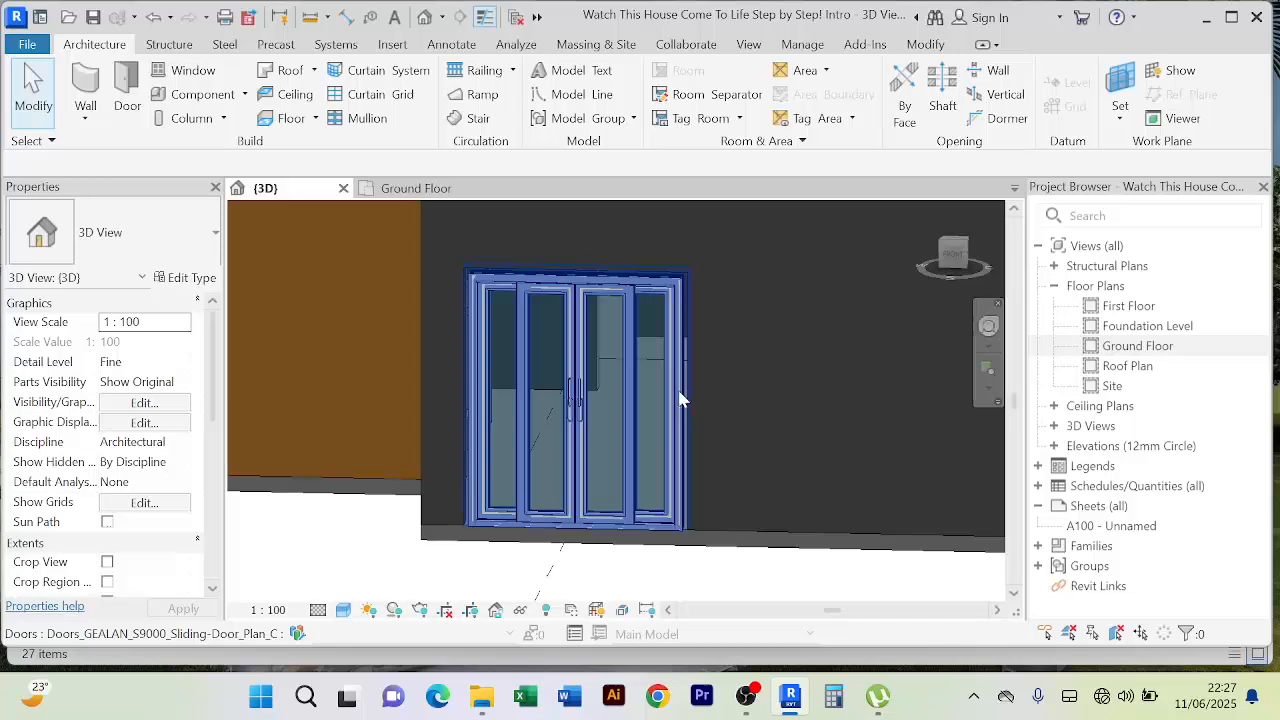
# Step: Select the sliding door in 3D and review its instance properties down to Head Height, comparing it with the wall
pyautogui.click(679, 399)
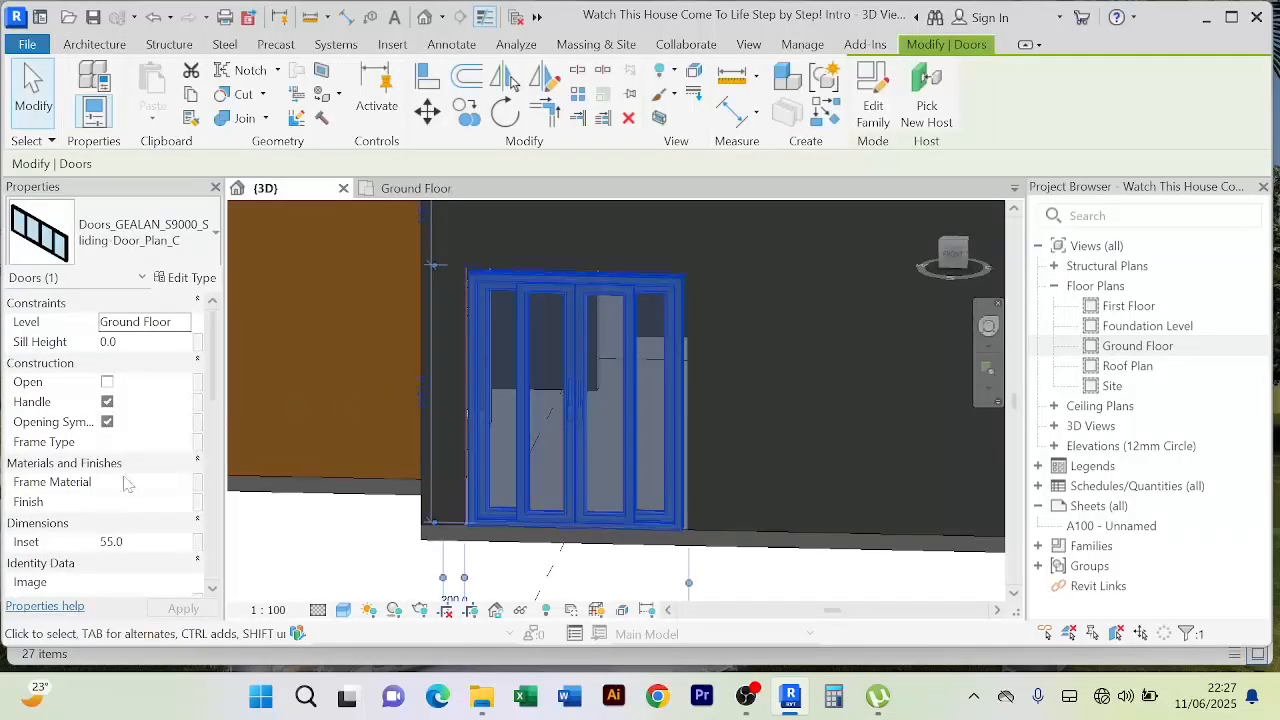
pyautogui.scroll(-7, 138, 463)
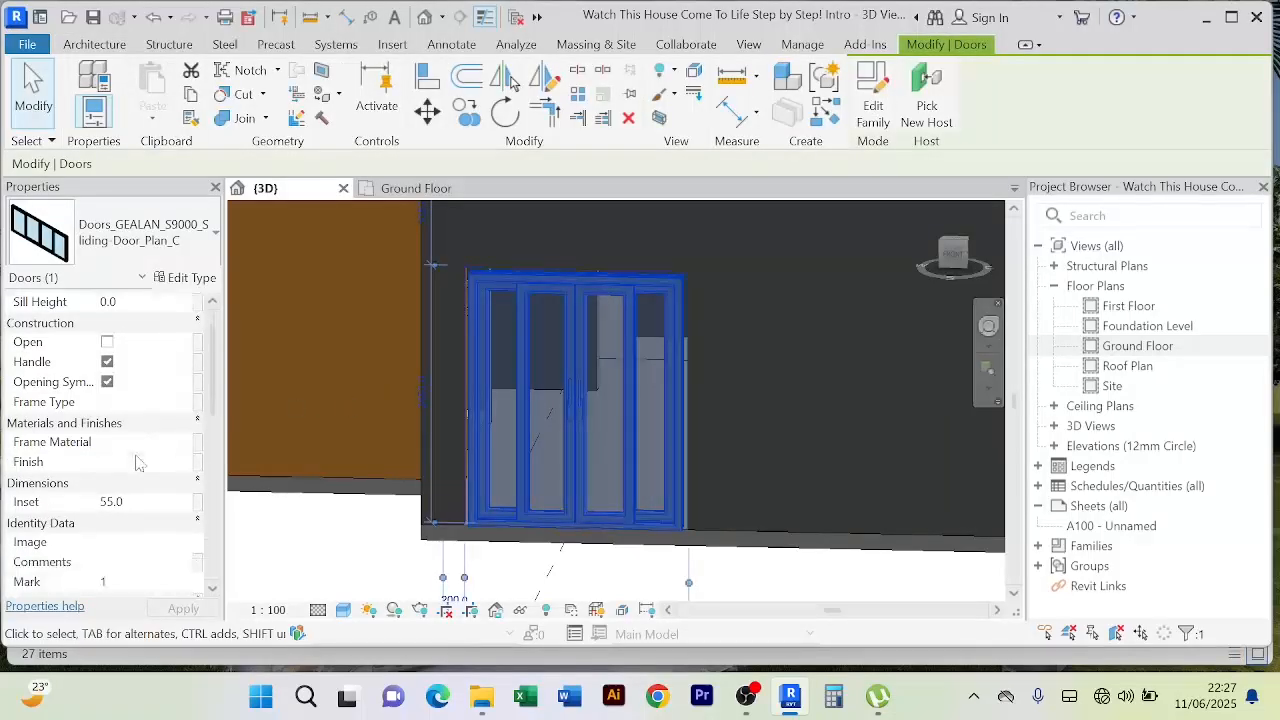
pyautogui.scroll(-5, 138, 463)
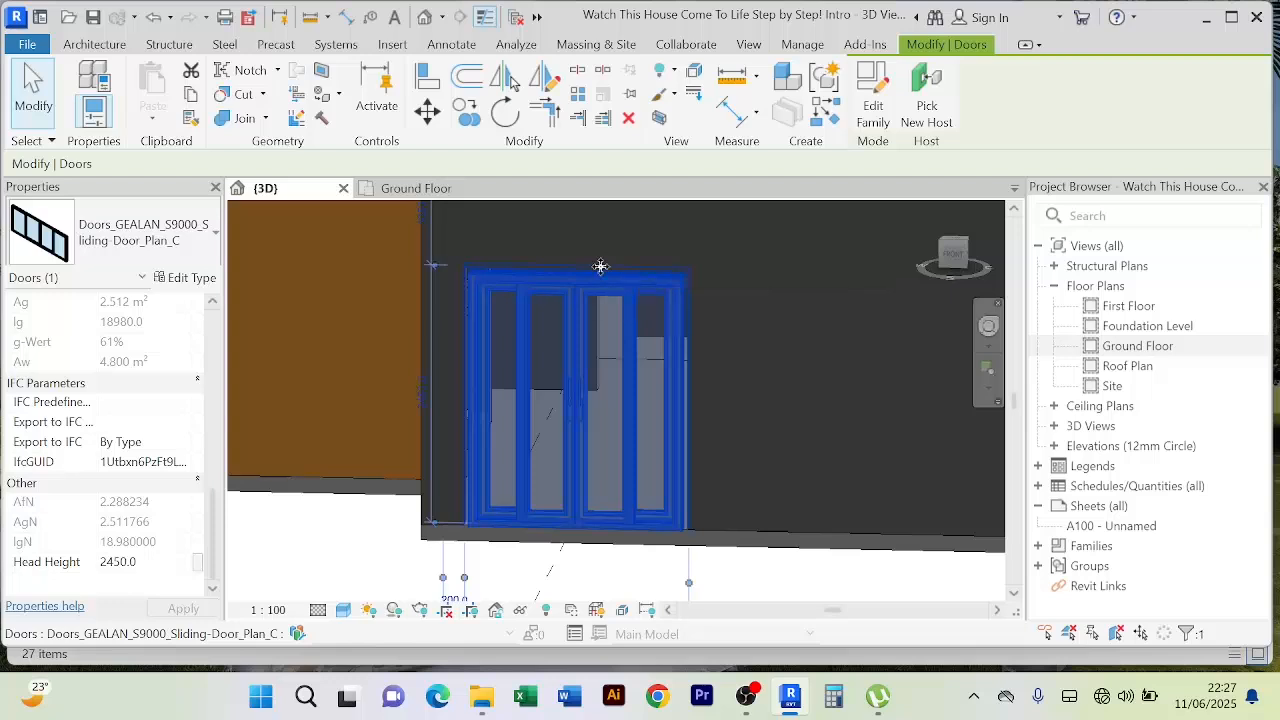
pyautogui.scroll(2, 556, 258)
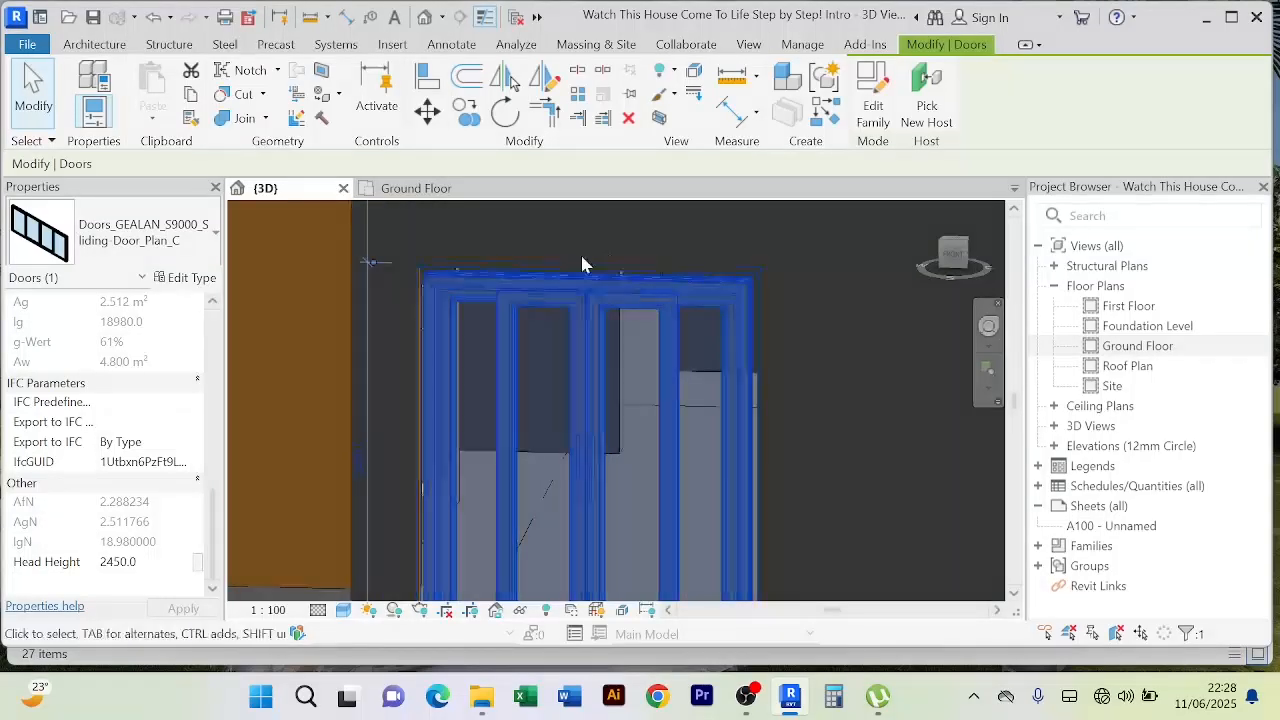
pyautogui.scroll(-4, 530, 262)
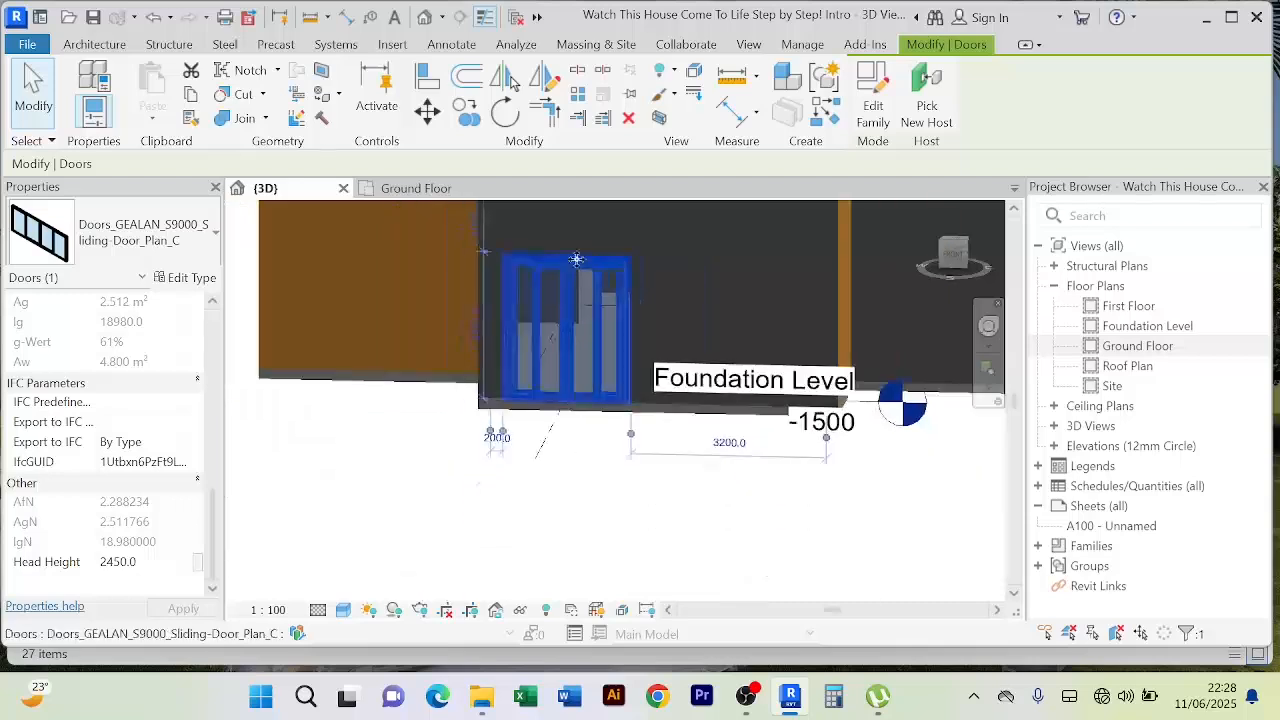
pyautogui.moveTo(709, 292)
pyautogui.mouseDown(button='middle')
pyautogui.moveTo(686, 337)
pyautogui.moveTo(671, 323)
pyautogui.mouseUp(button='middle')
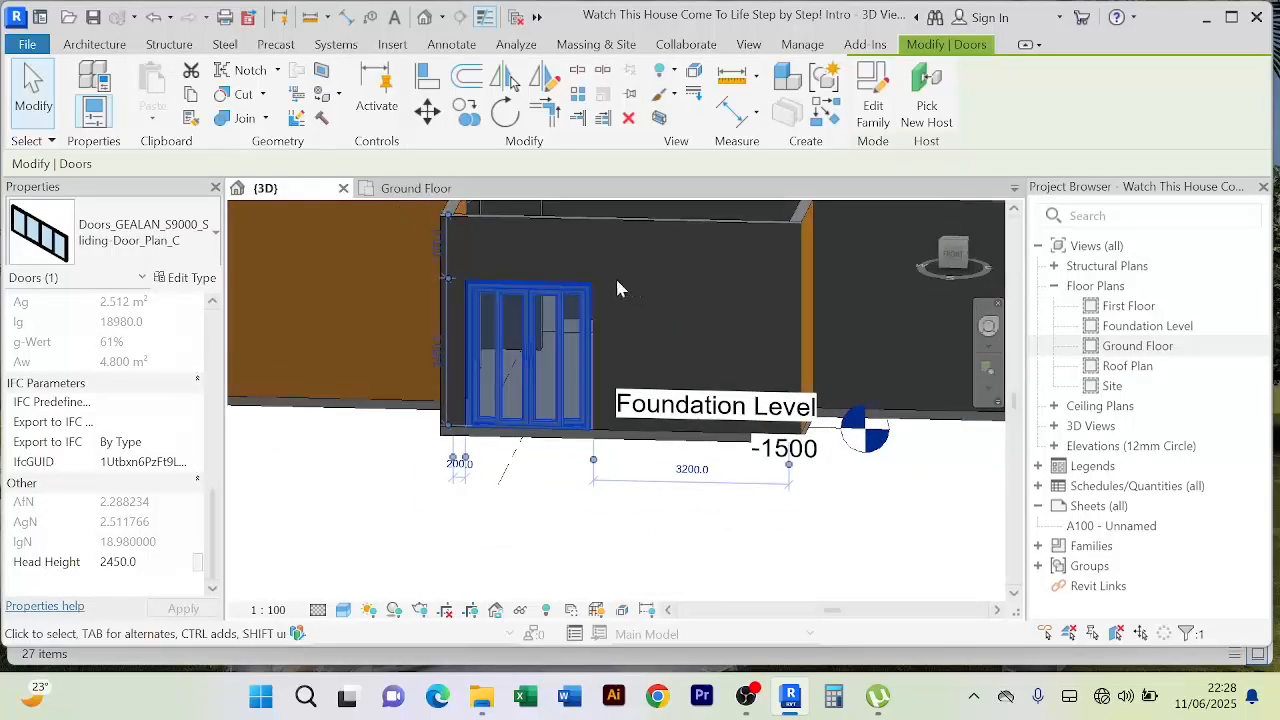
pyautogui.scroll(2, 510, 295)
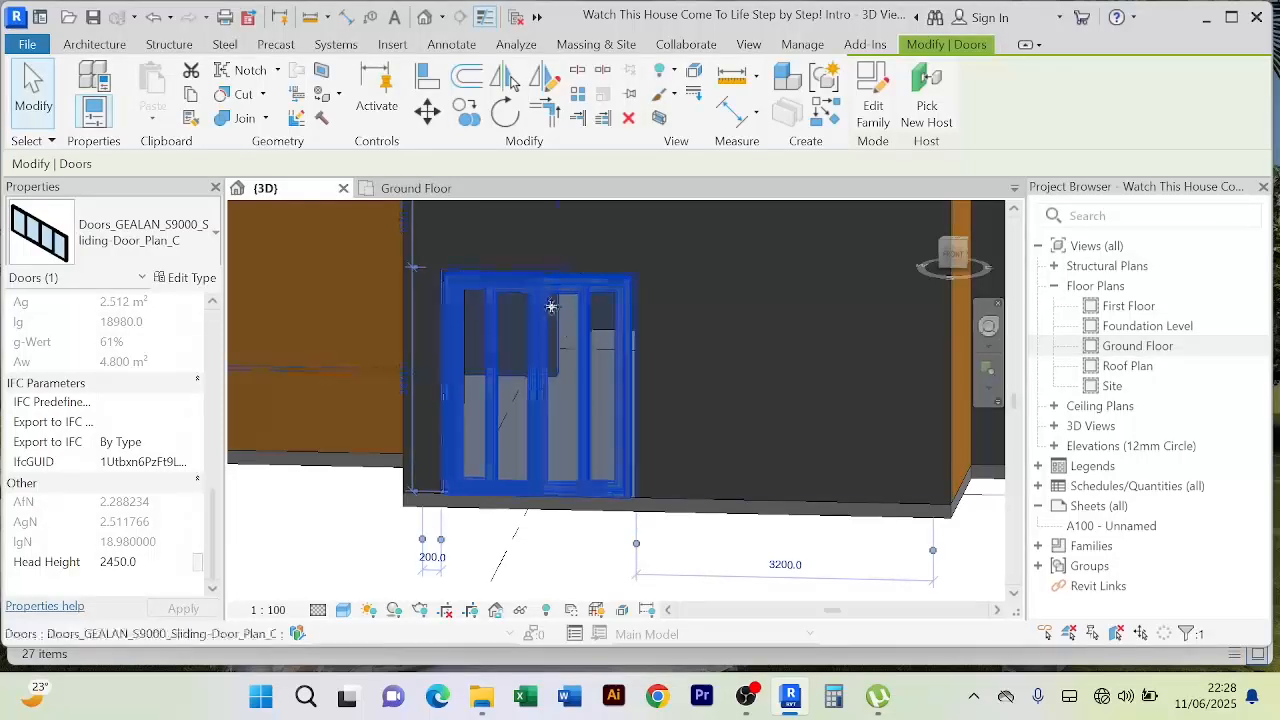
# Step: Set the GEALAN sliding door type's Height Sliding Door to 2350 mm and apply the change
pyautogui.click(188, 283)
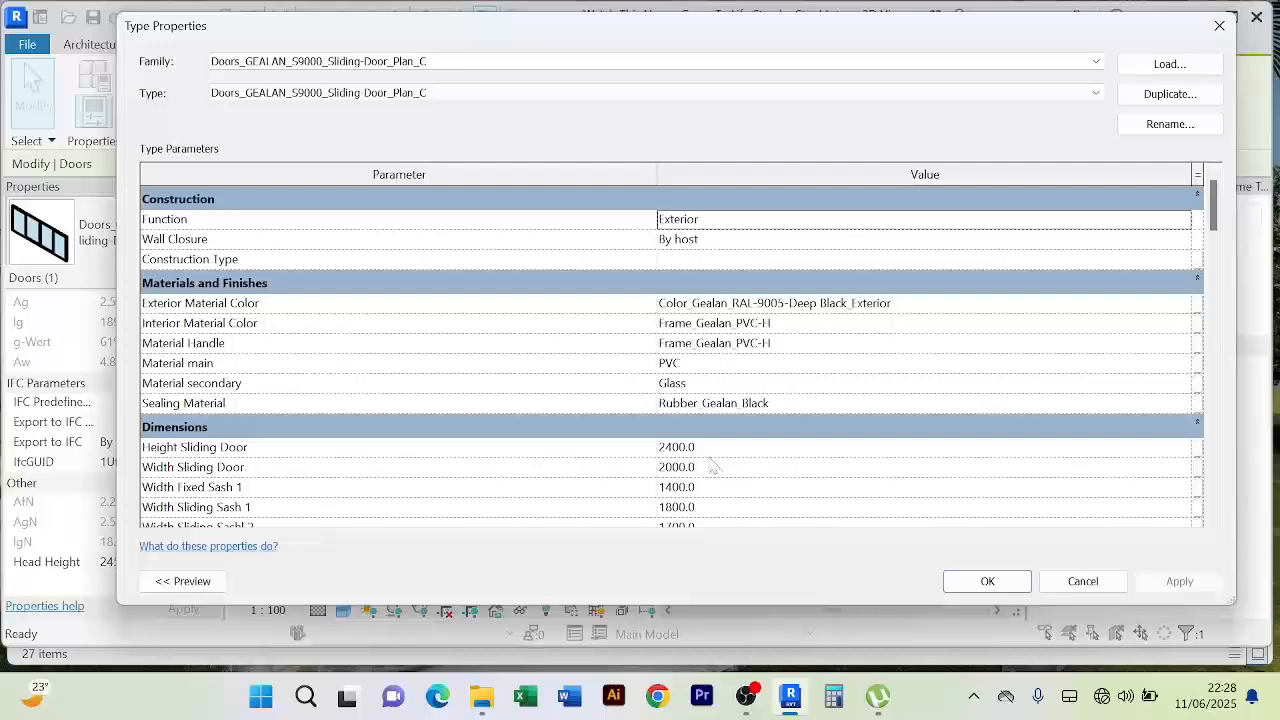
pyautogui.scroll(-1, 735, 470)
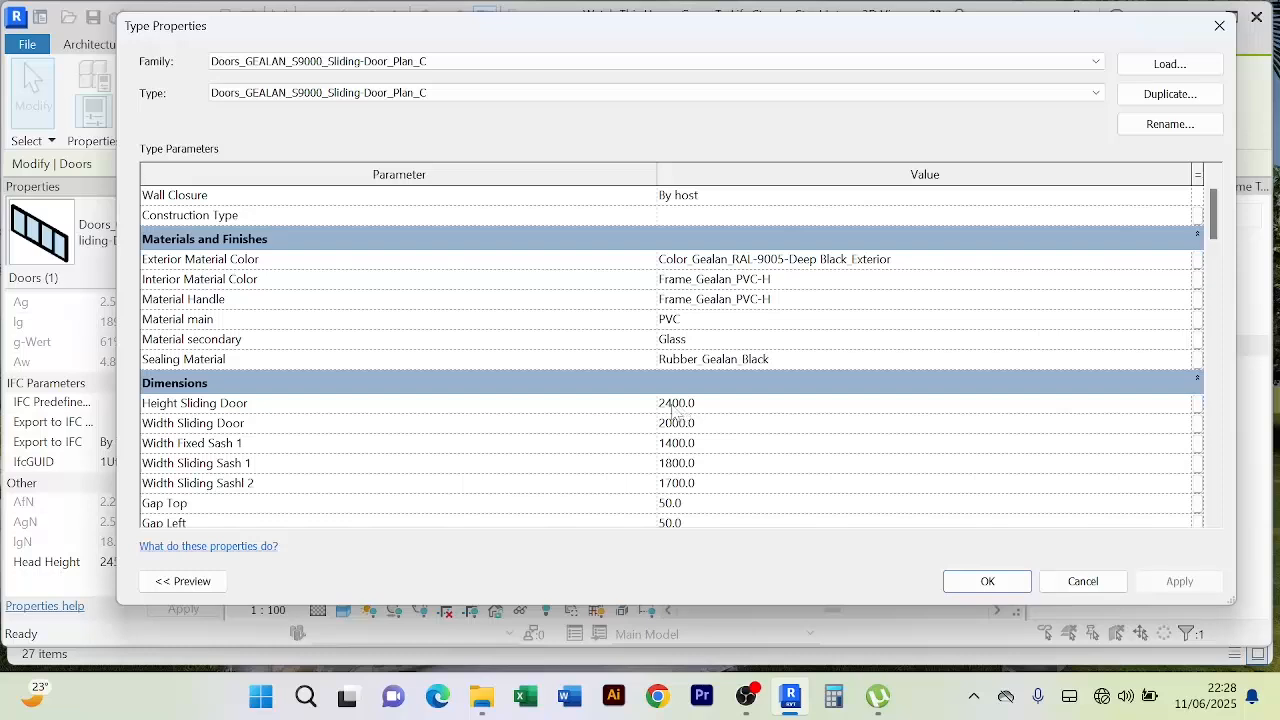
pyautogui.click(674, 405)
pyautogui.press('BackSpace')
pyautogui.click(985, 581)
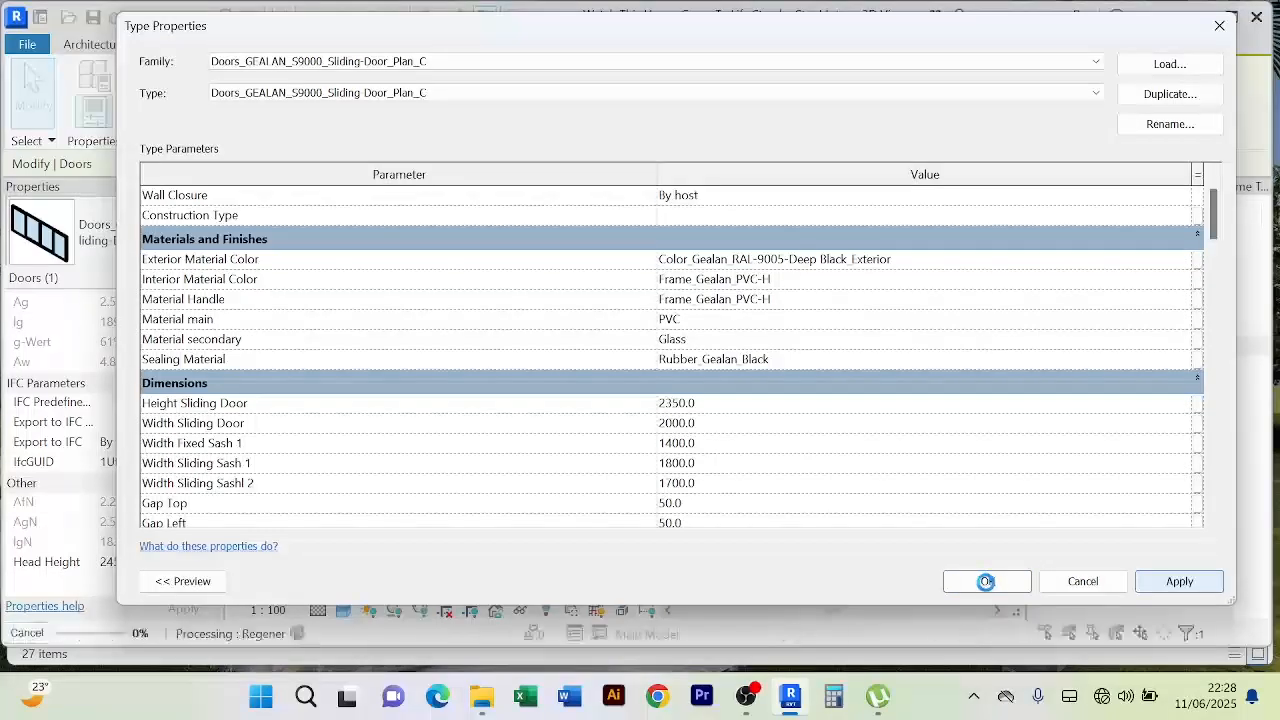
pyautogui.click(982, 585)
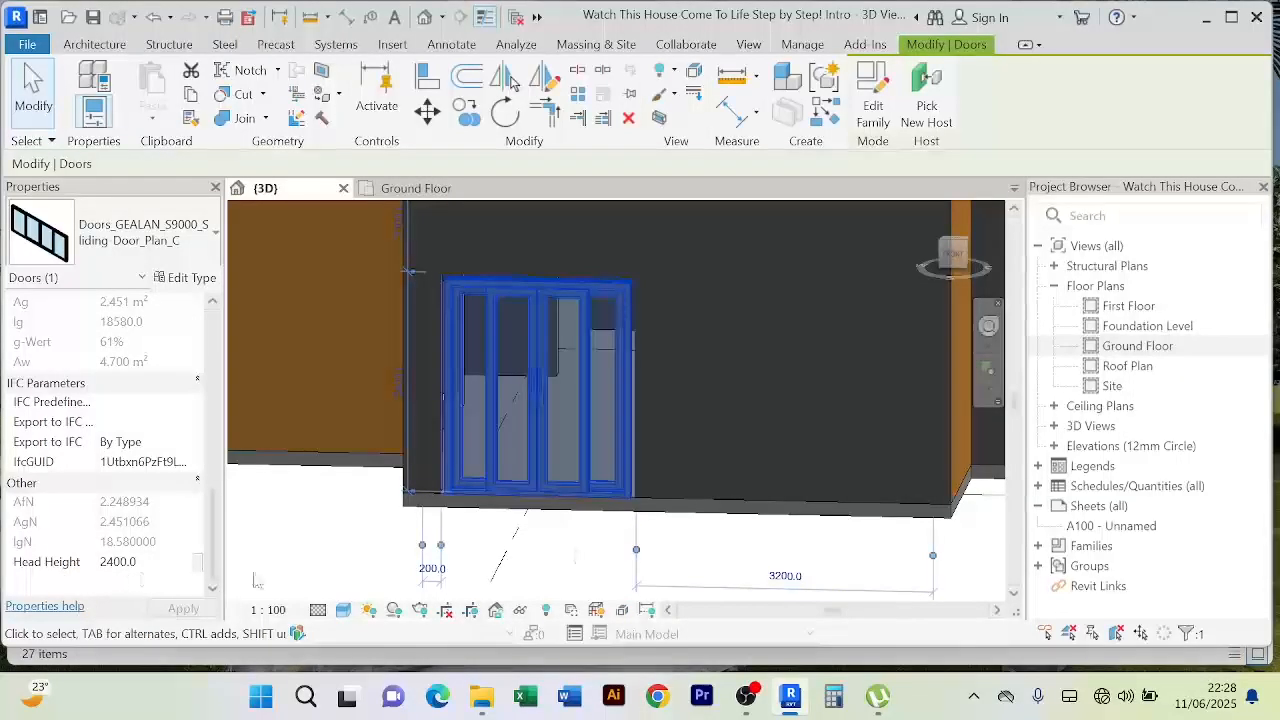
# Step: Inspect the resized sliding door and its host wall in 3D, including the door's height relative to the wall
pyautogui.click(371, 528)
pyautogui.scroll(2, 531, 394)
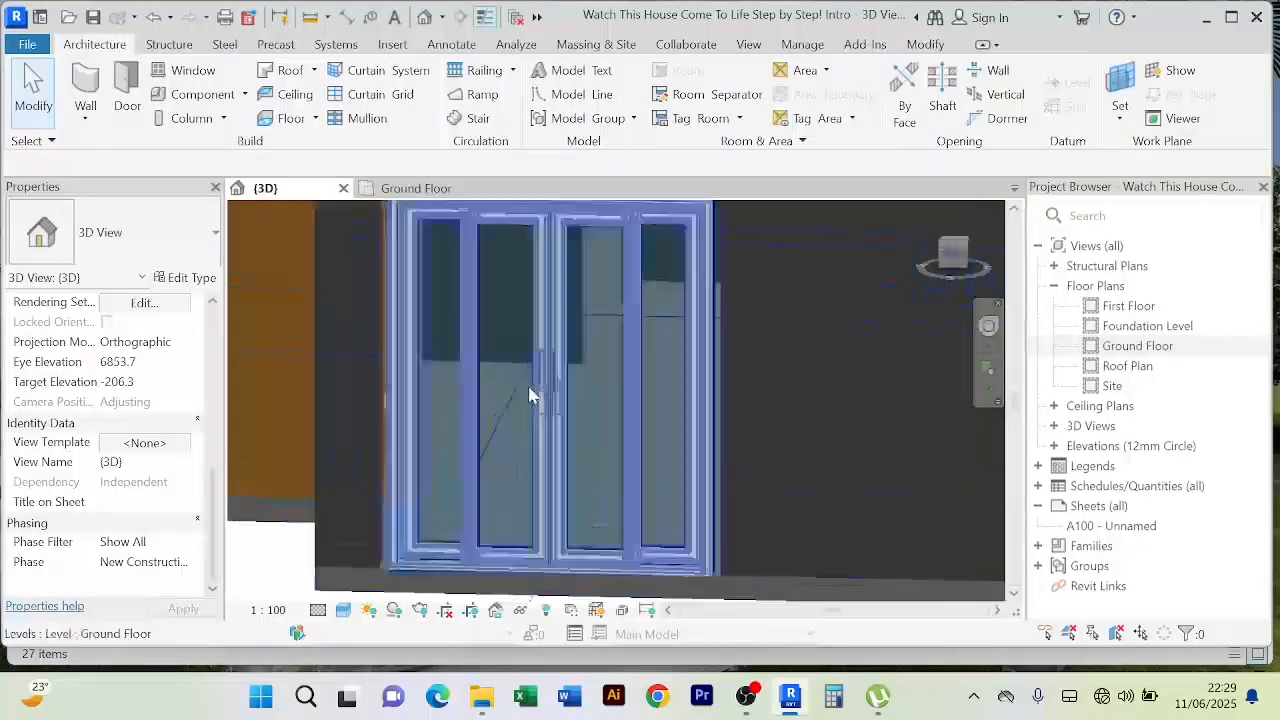
pyautogui.scroll(-2, 603, 365)
pyautogui.scroll(1, 668, 313)
pyautogui.scroll(-3, 691, 308)
pyautogui.moveTo(701, 285); pyautogui.dragTo(684, 309, button='middle')
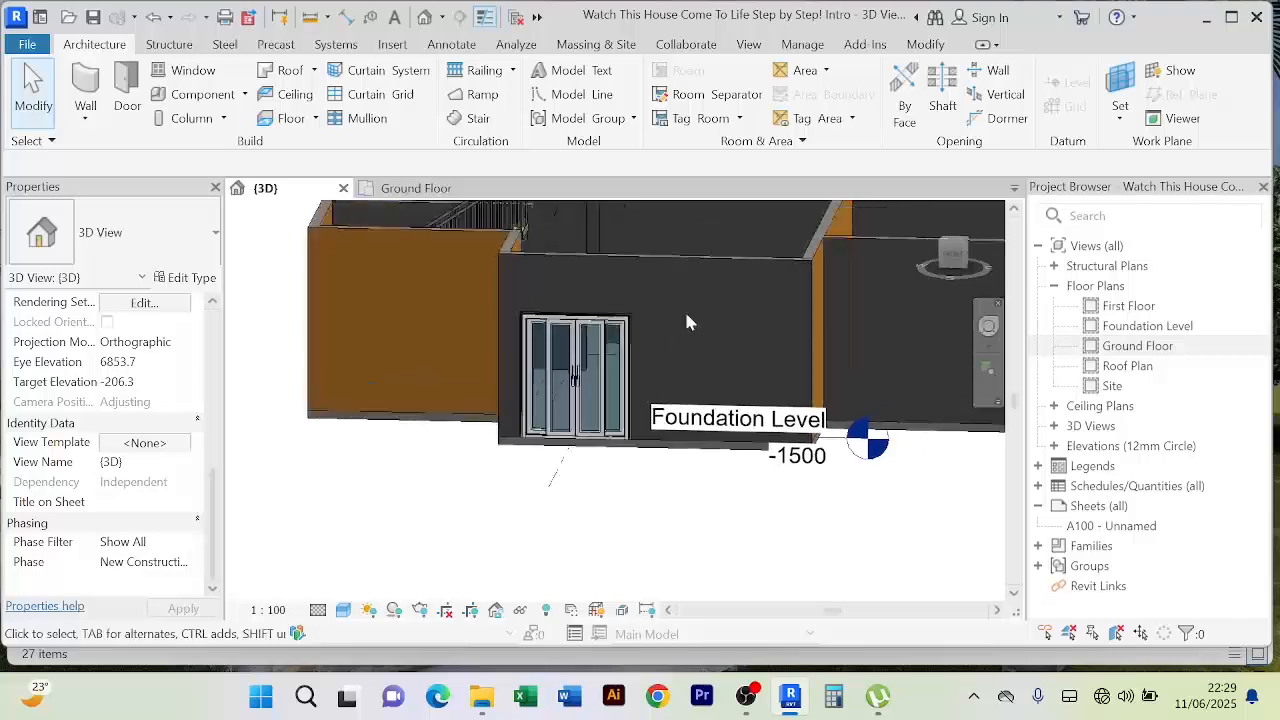
pyautogui.scroll(2, 652, 270)
pyautogui.click(633, 247)
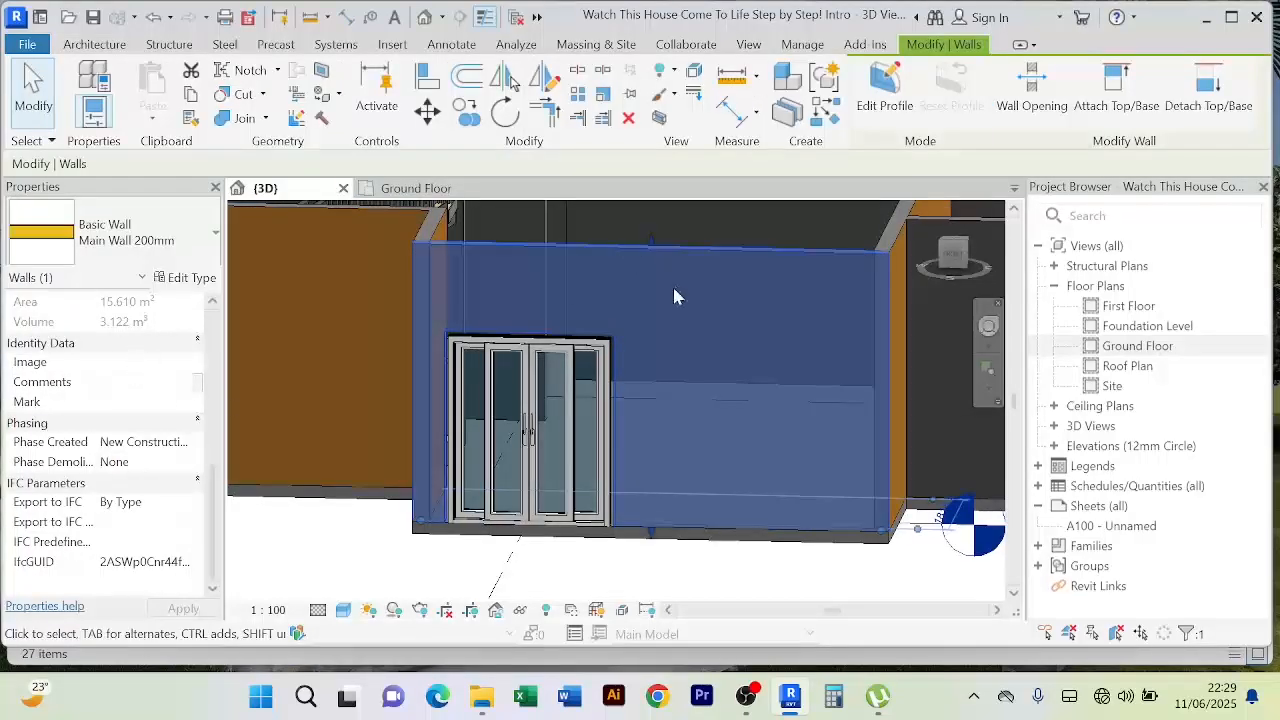
pyautogui.scroll(-3, 674, 296)
pyautogui.click(676, 486)
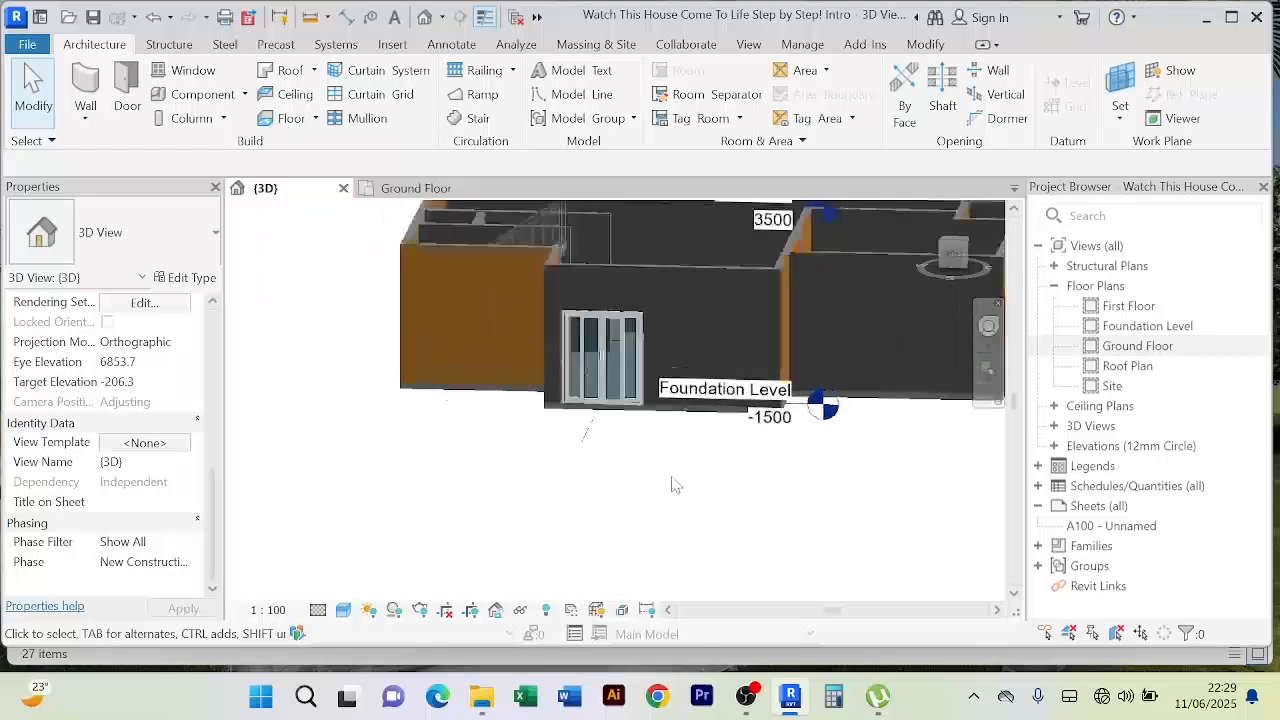
pyautogui.scroll(-1, 676, 486)
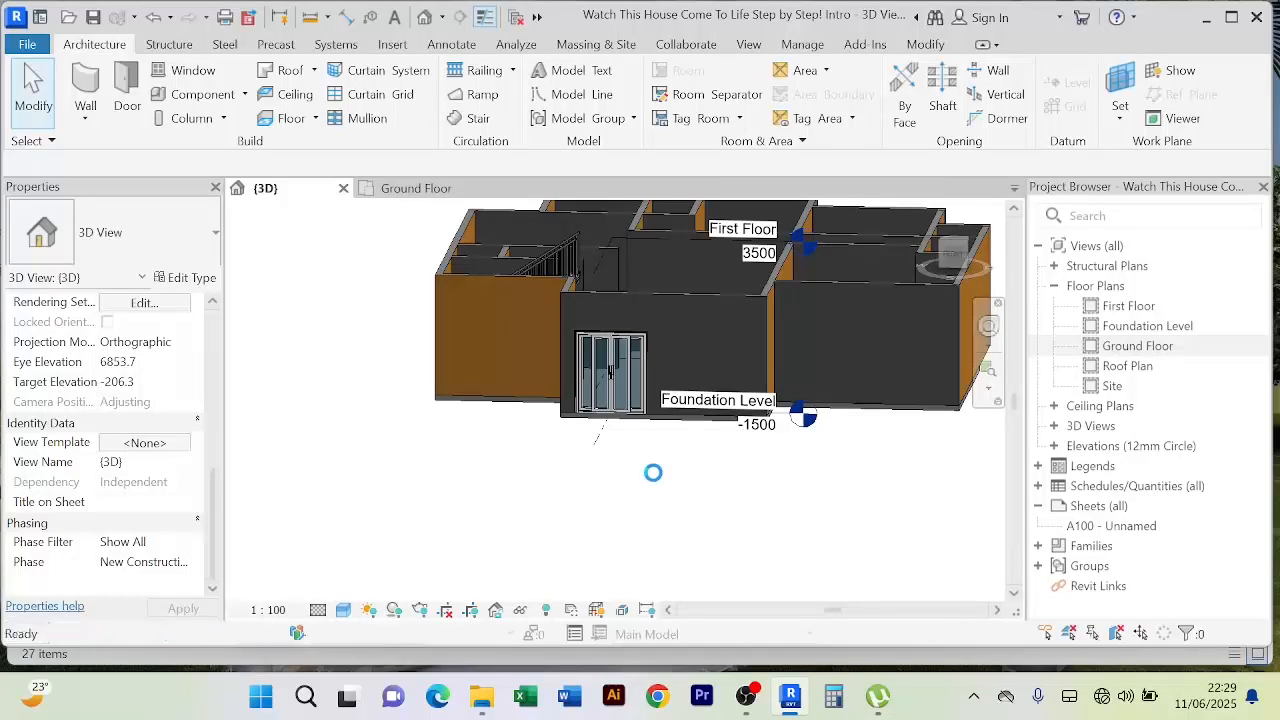
pyautogui.scroll(3, 653, 472)
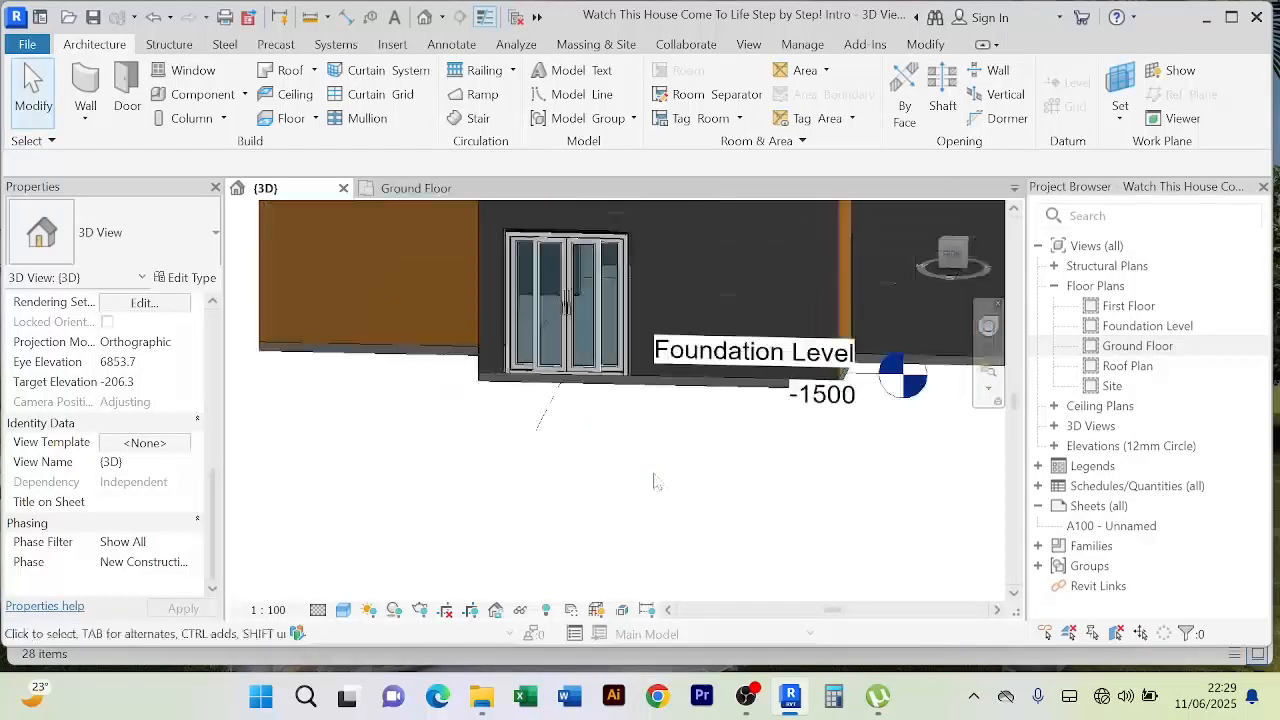
# Step: Return to the Ground Floor plan and focus on the sliding door in the lower outer wall
pyautogui.click(405, 192)
pyautogui.scroll(3, 471, 443)
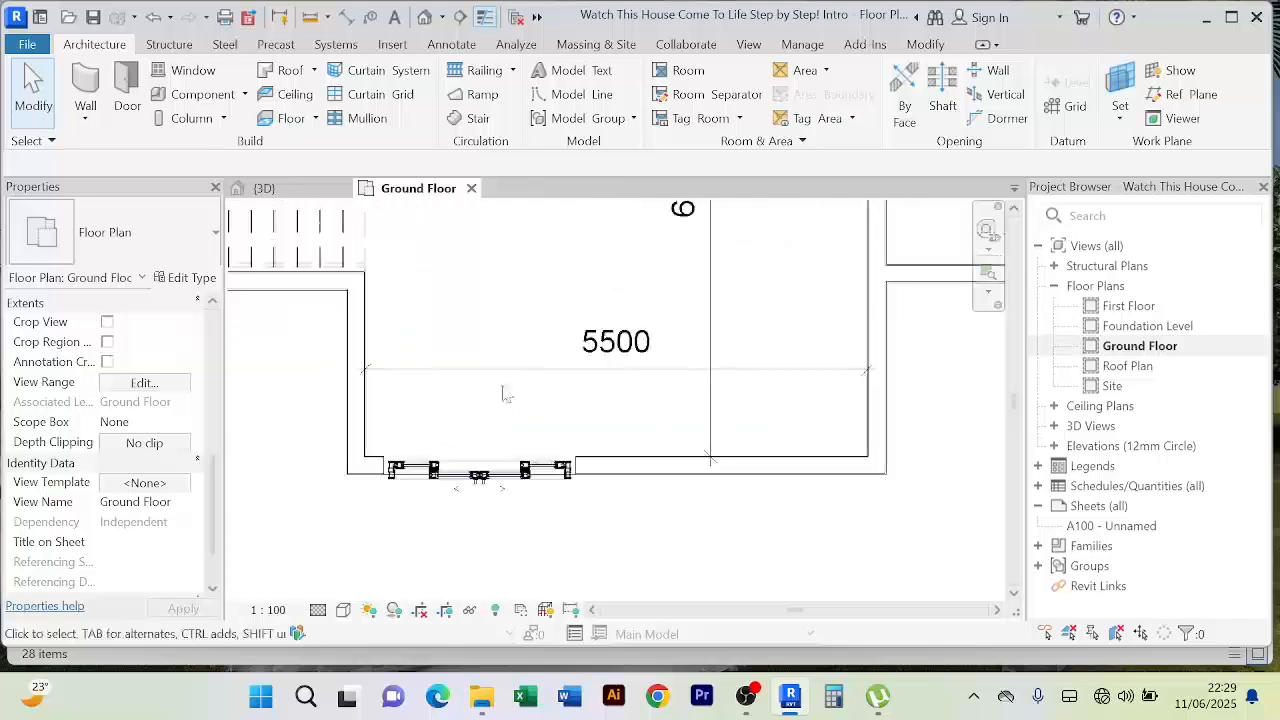
pyautogui.moveTo(503, 508); pyautogui.dragTo(546, 423, button='middle')
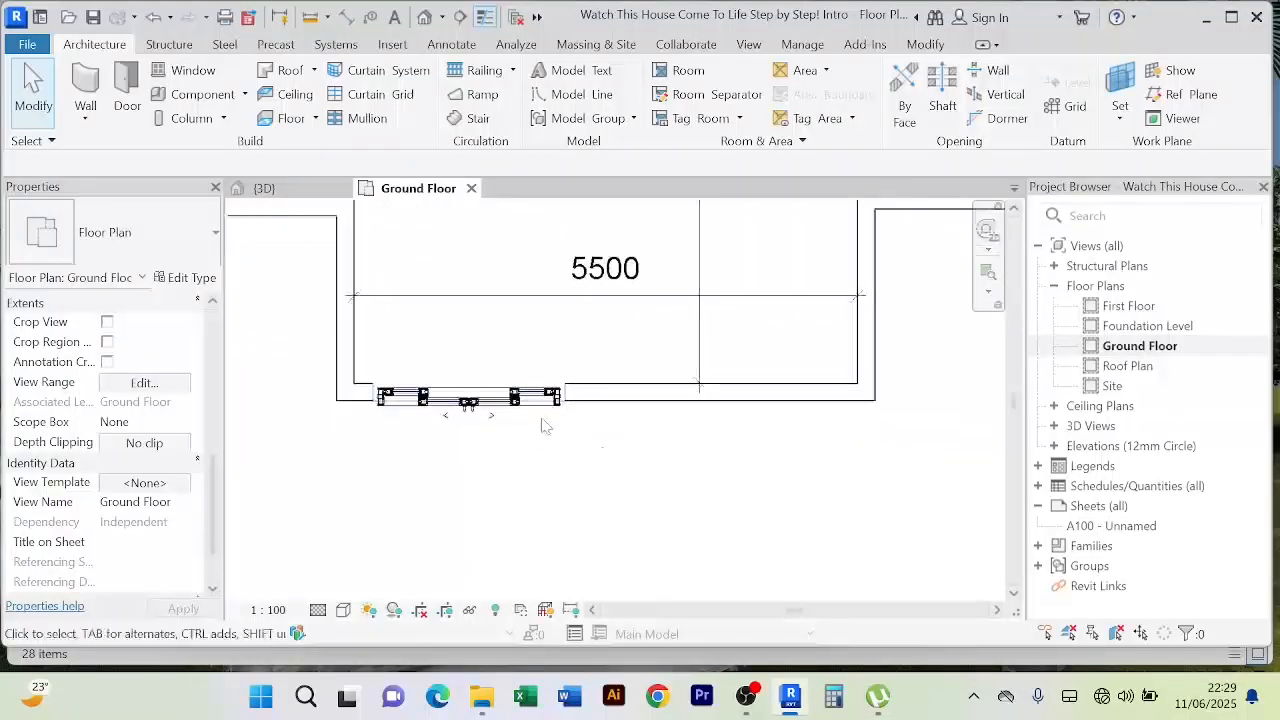
# Step: Set the sliding door's distance from the adjacent side wall to 100 mm in the lower outer wall
pyautogui.click(545, 416)
pyautogui.click(545, 418)
pyautogui.moveTo(540, 520); pyautogui.dragTo(503, 463, button='middle')
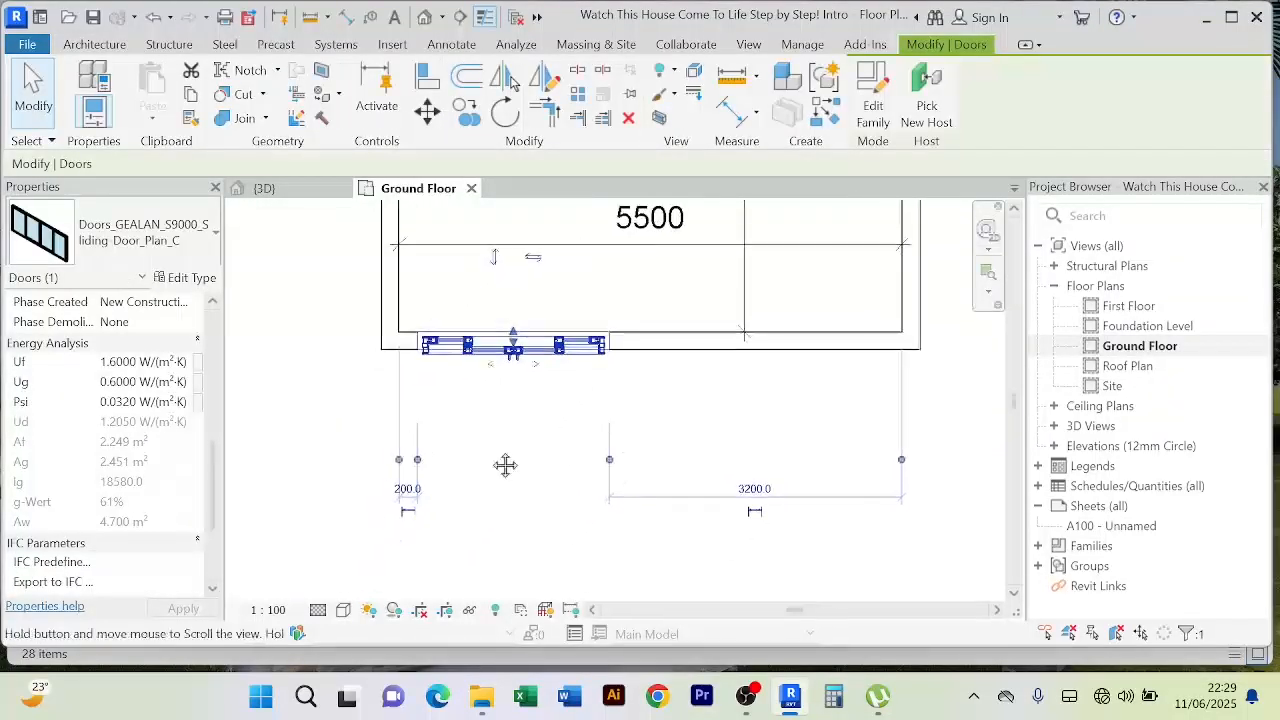
pyautogui.scroll(2, 410, 508)
pyautogui.click(411, 489)
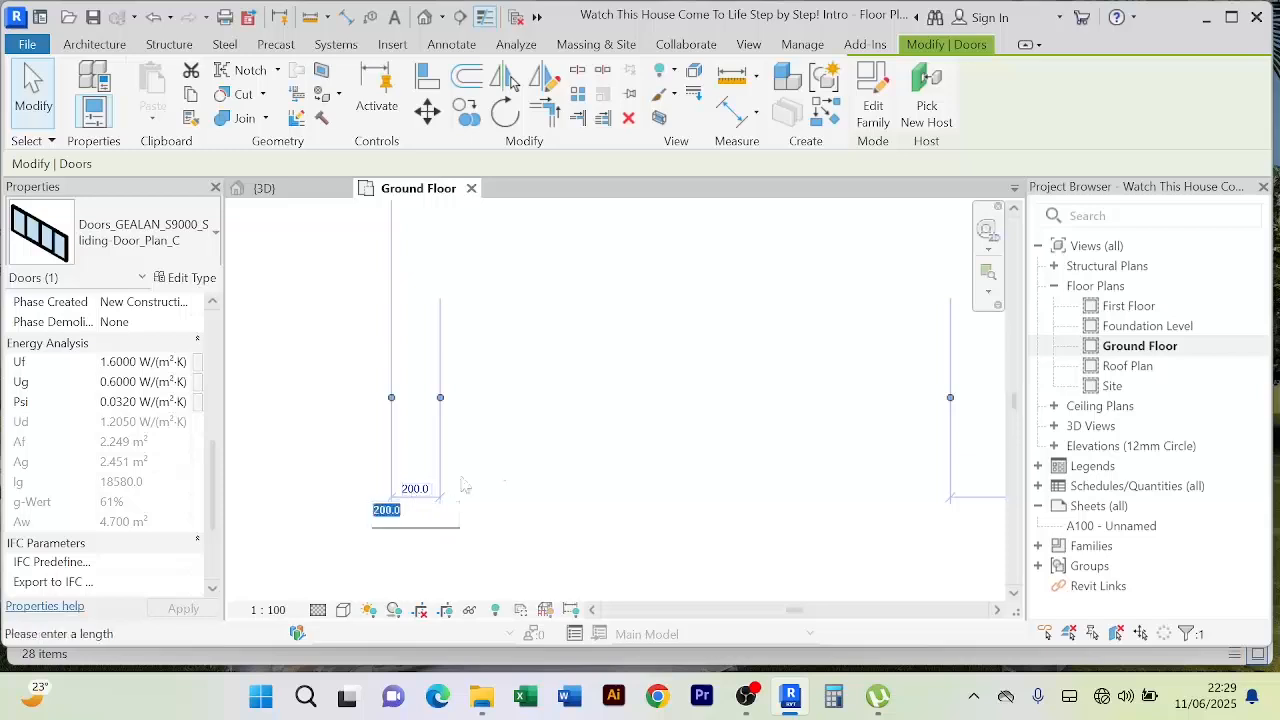
pyautogui.scroll(-1, 517, 451)
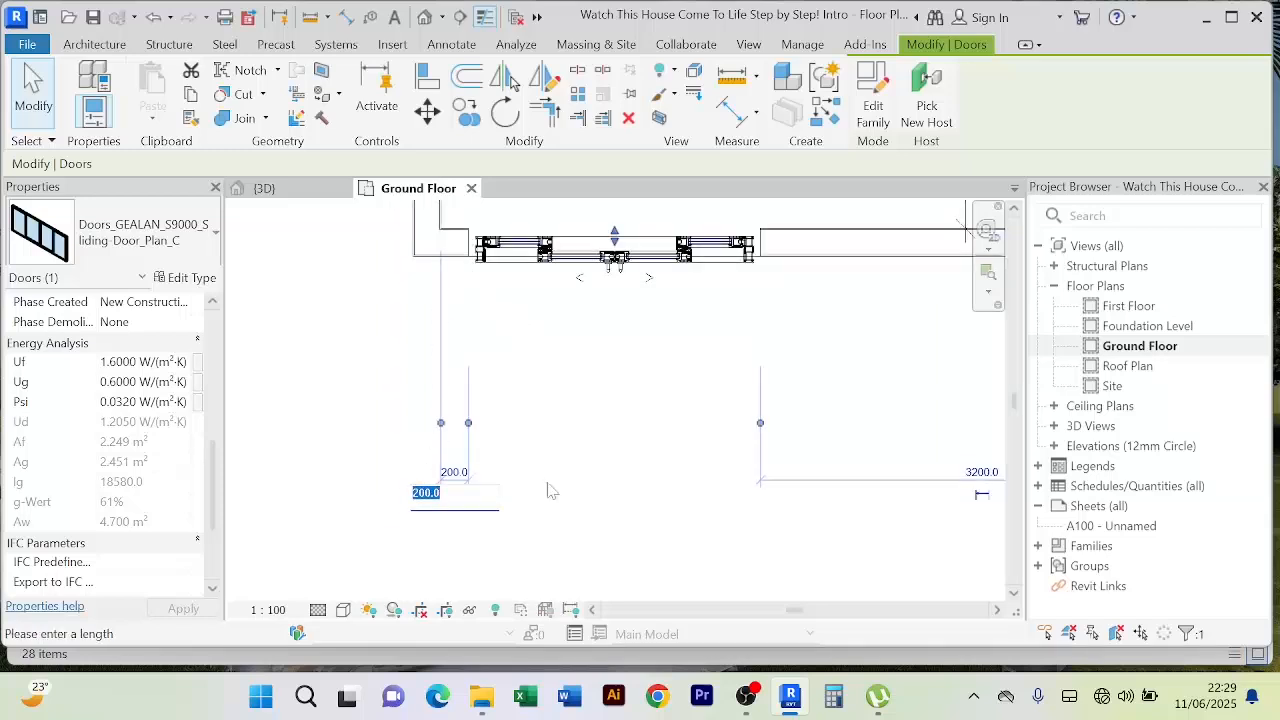
pyautogui.write('100')
pyautogui.press('Return')
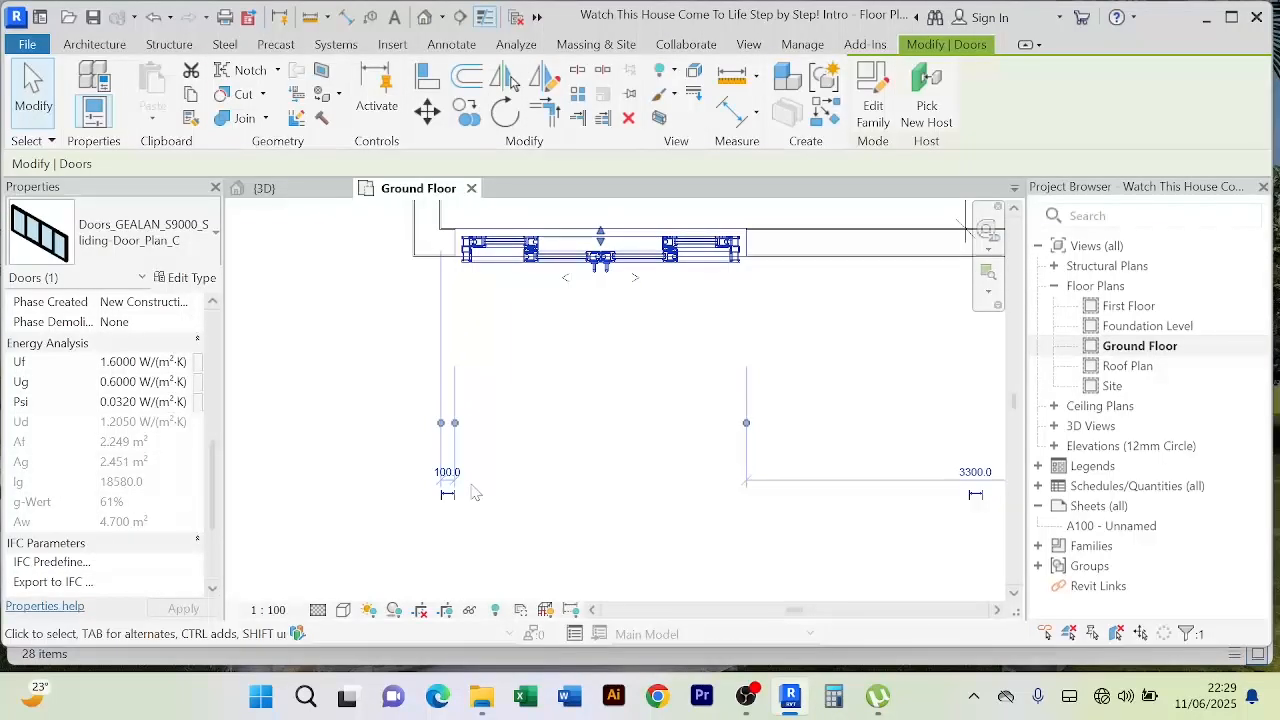
pyautogui.click(633, 457)
# Step: Inspect the repositioned sliding door up close in plan and how it sits in the lower outer wall
pyautogui.scroll(-2, 610, 457)
pyautogui.moveTo(609, 457); pyautogui.dragTo(572, 503, button='middle')
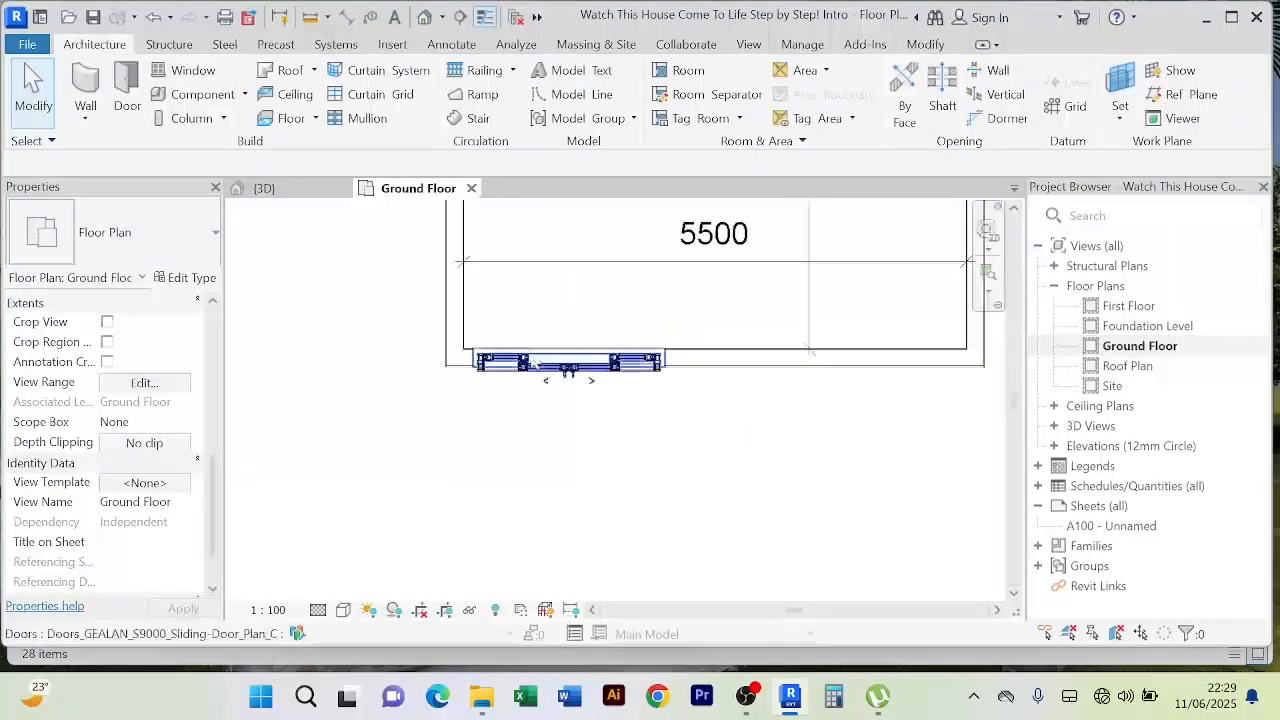
pyautogui.scroll(4, 498, 353)
pyautogui.scroll(3, 460, 390)
pyautogui.scroll(-3, 445, 420)
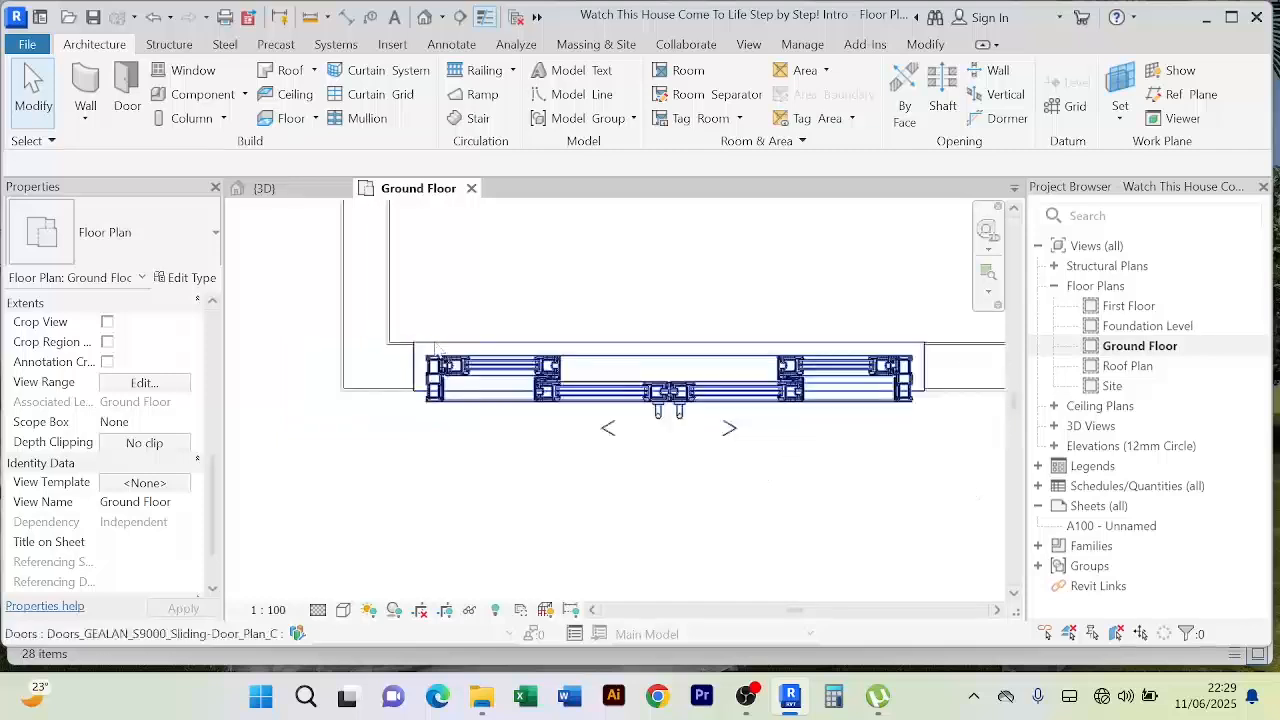
pyautogui.scroll(-5, 433, 440)
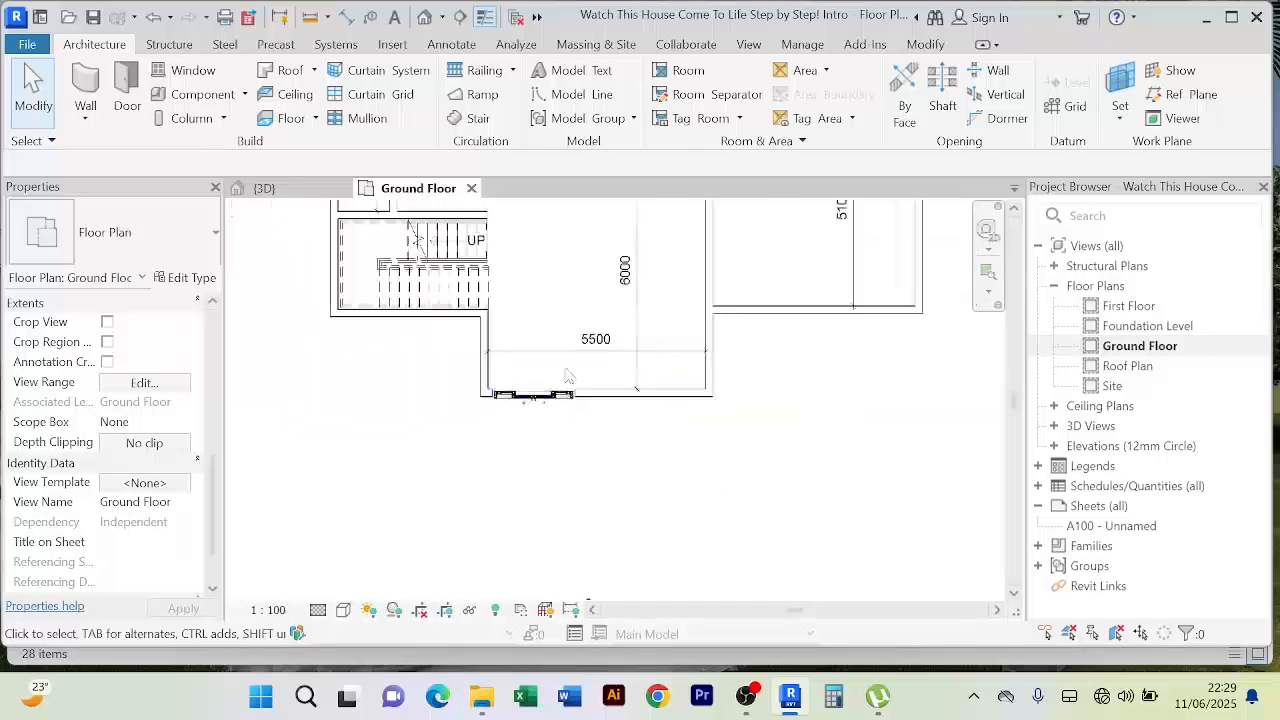
pyautogui.scroll(2, 537, 402)
pyautogui.scroll(-2, 531, 428)
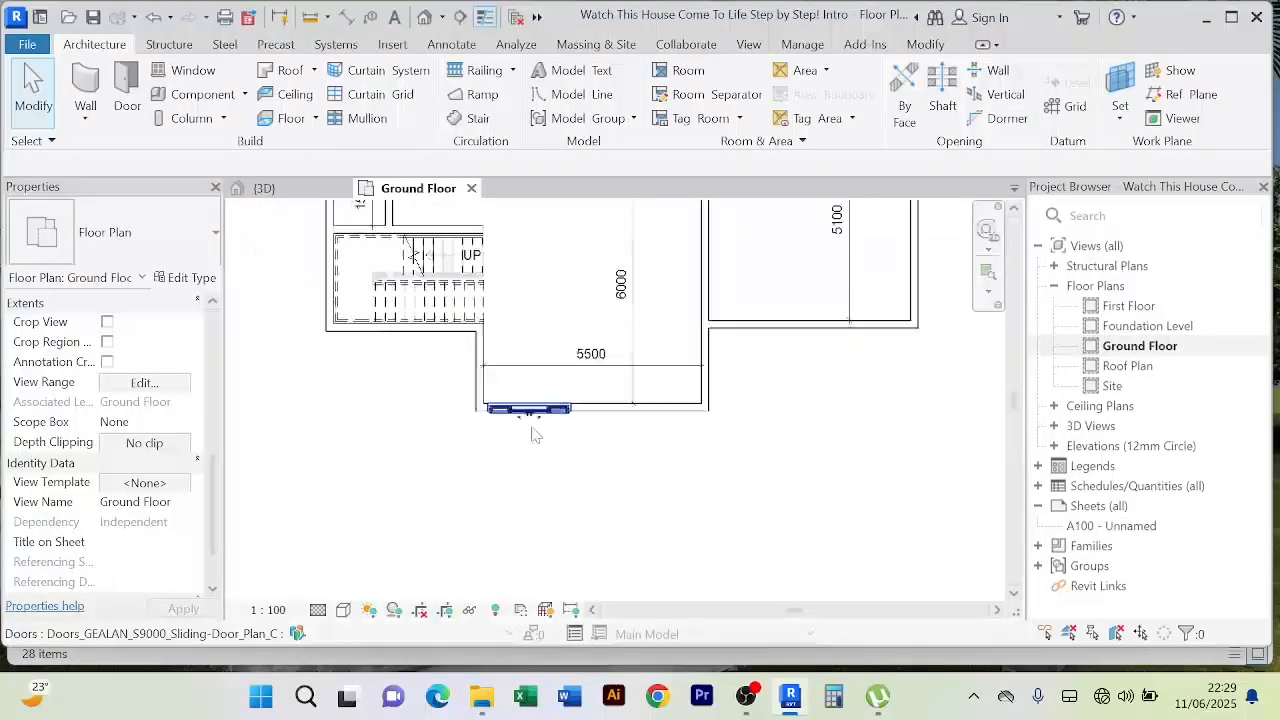
pyautogui.moveTo(573, 480); pyautogui.dragTo(584, 531, button='middle')
pyautogui.scroll(2, 540, 462)
pyautogui.scroll(-3, 513, 318)
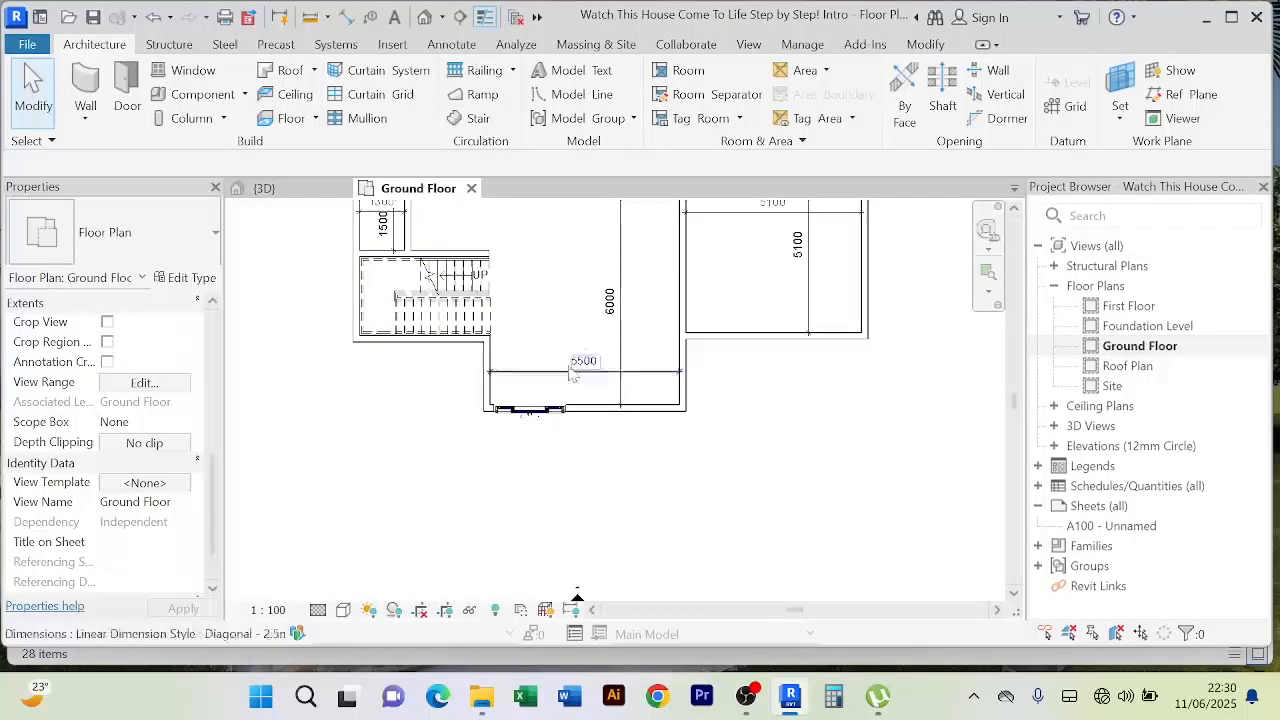
# Step: Review the ground floor layout around the stair, hall, corridor and rooms for the remaining door locations
pyautogui.scroll(-2, 660, 330)
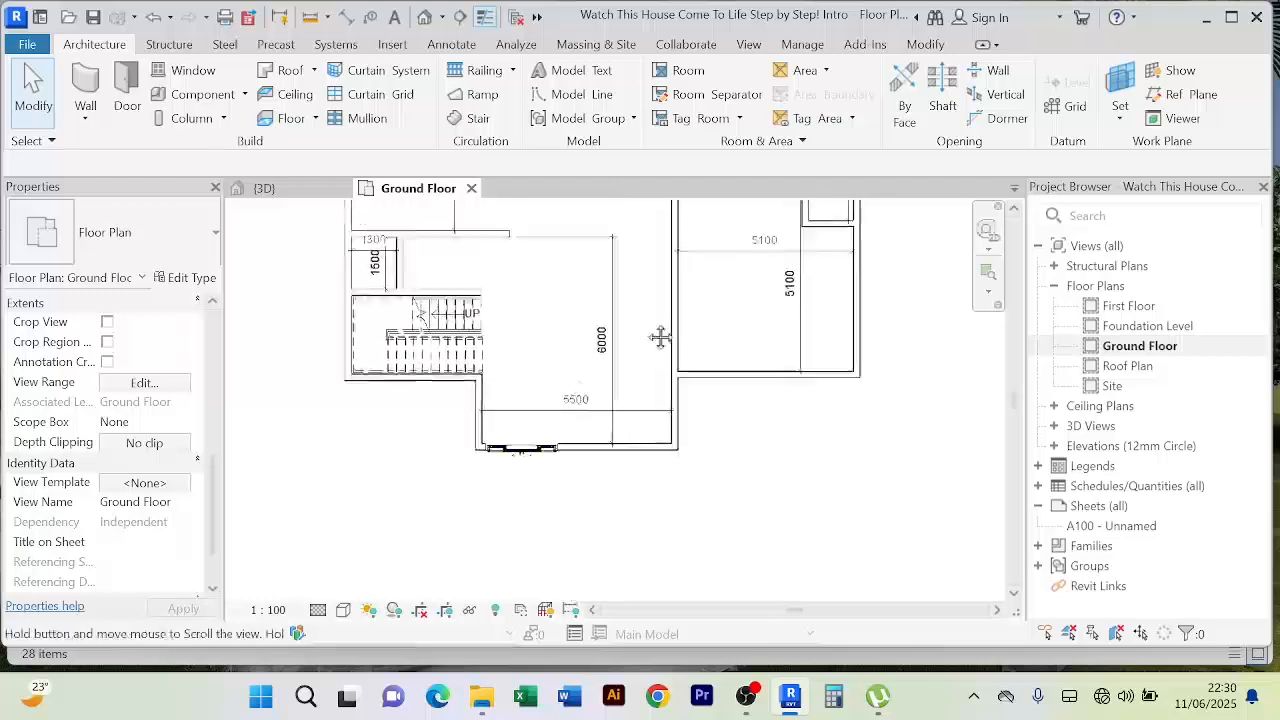
pyautogui.scroll(-1, 600, 378)
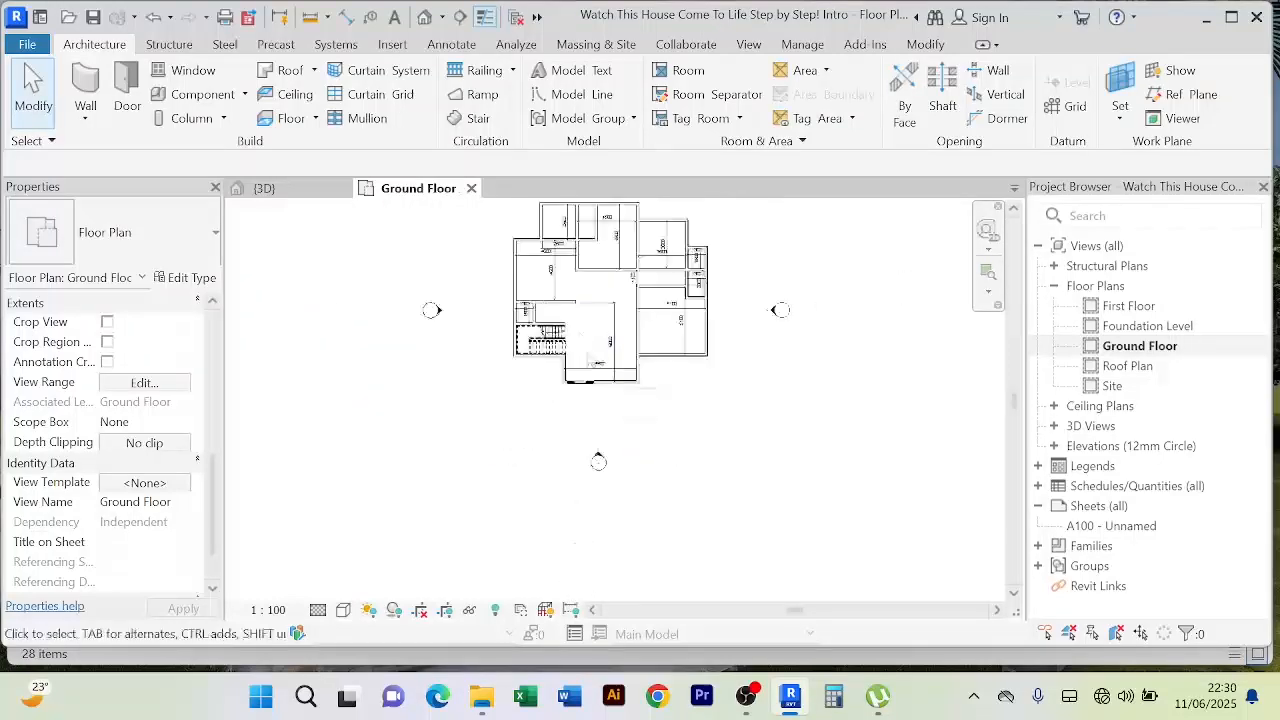
pyautogui.scroll(3, 620, 400)
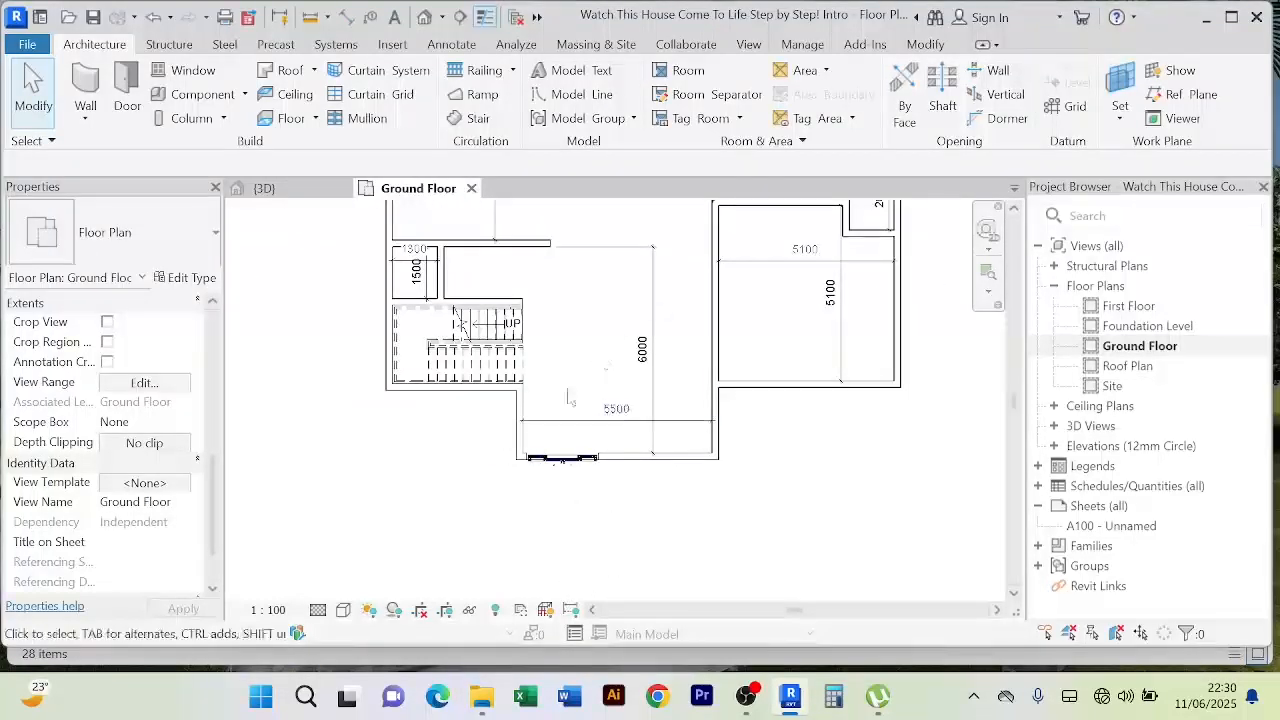
pyautogui.scroll(-2, 600, 323)
pyautogui.scroll(2, 640, 425)
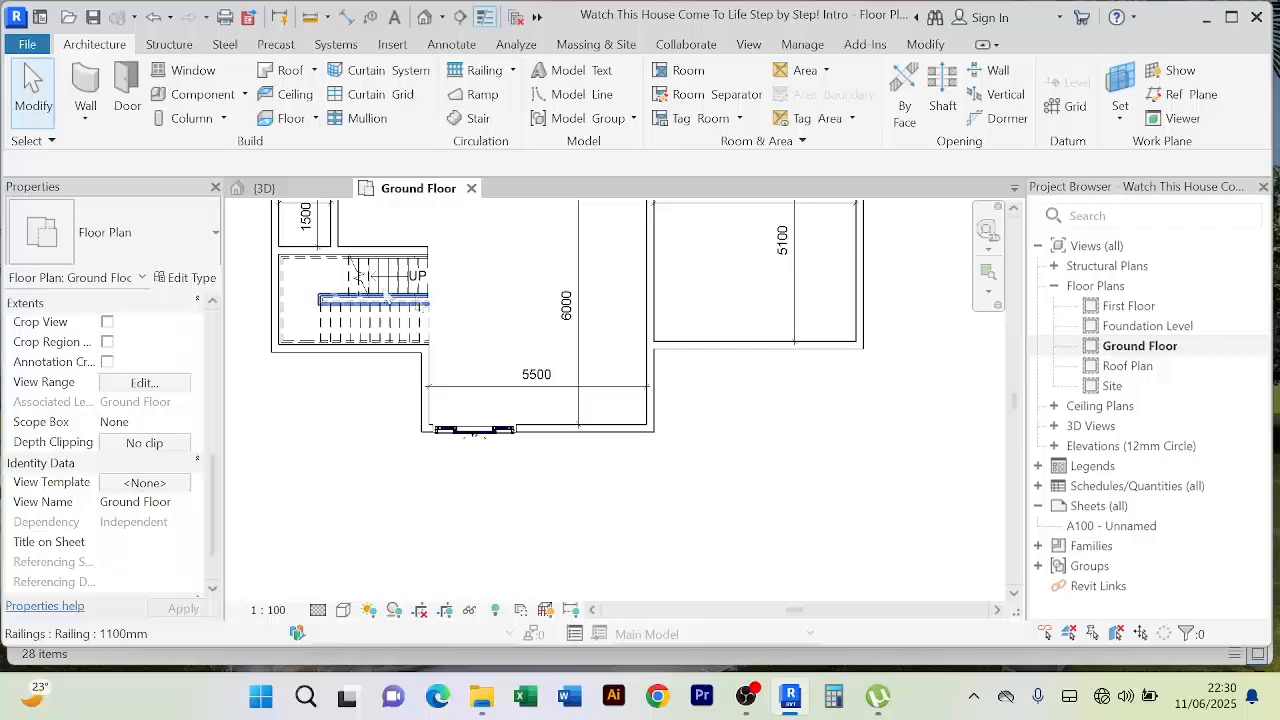
pyautogui.scroll(-2, 483, 294)
pyautogui.moveTo(496, 309); pyautogui.dragTo(497, 449, button='middle')
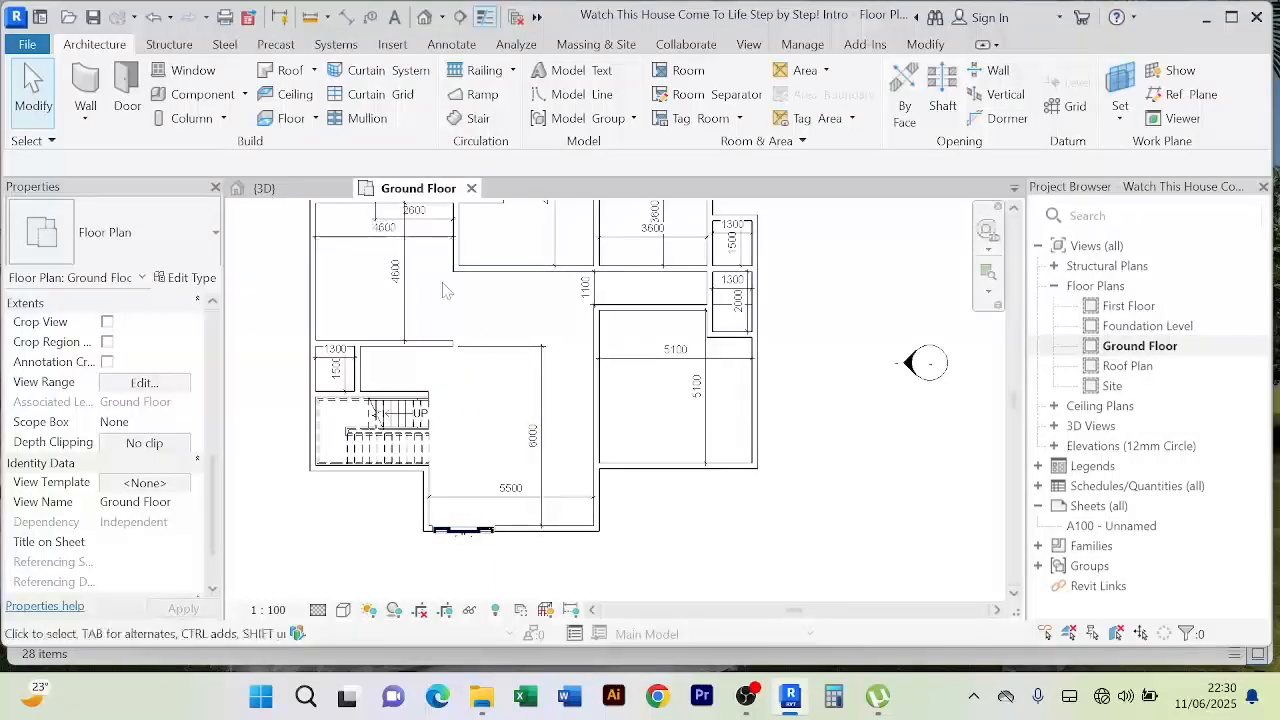
pyautogui.scroll(-2, 459, 347)
pyautogui.scroll(2, 508, 343)
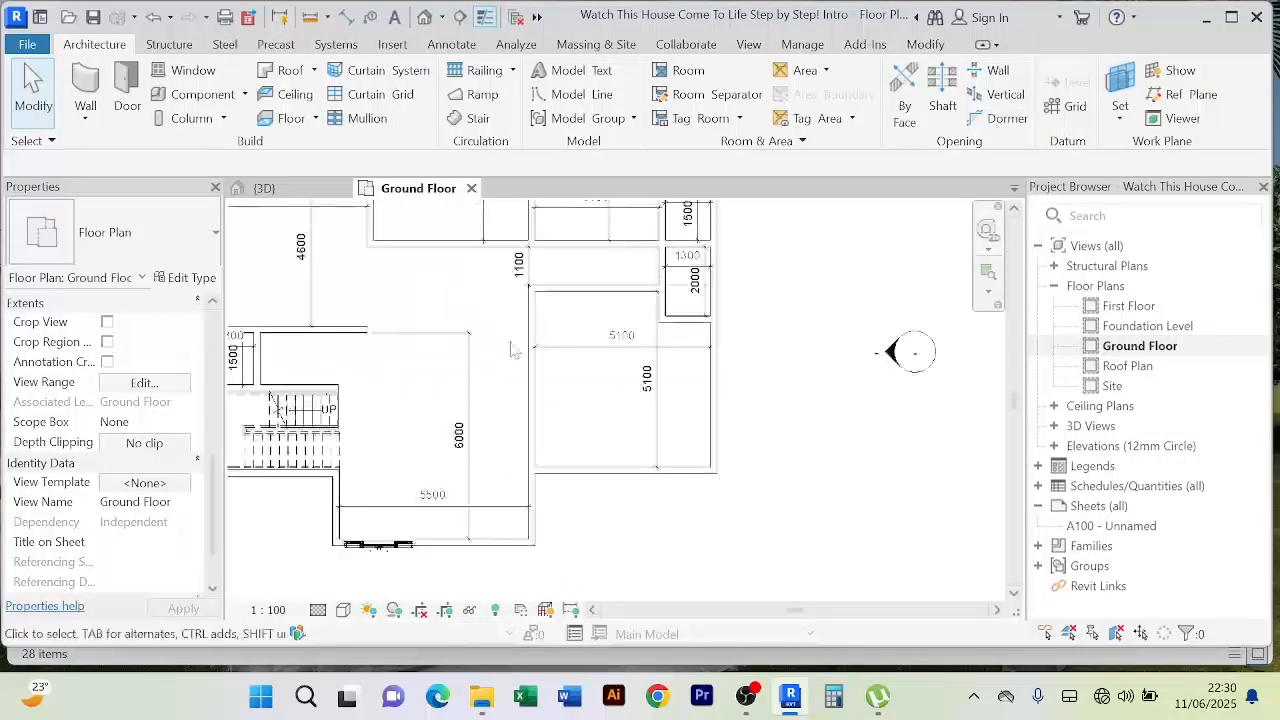
pyautogui.scroll(-3, 491, 446)
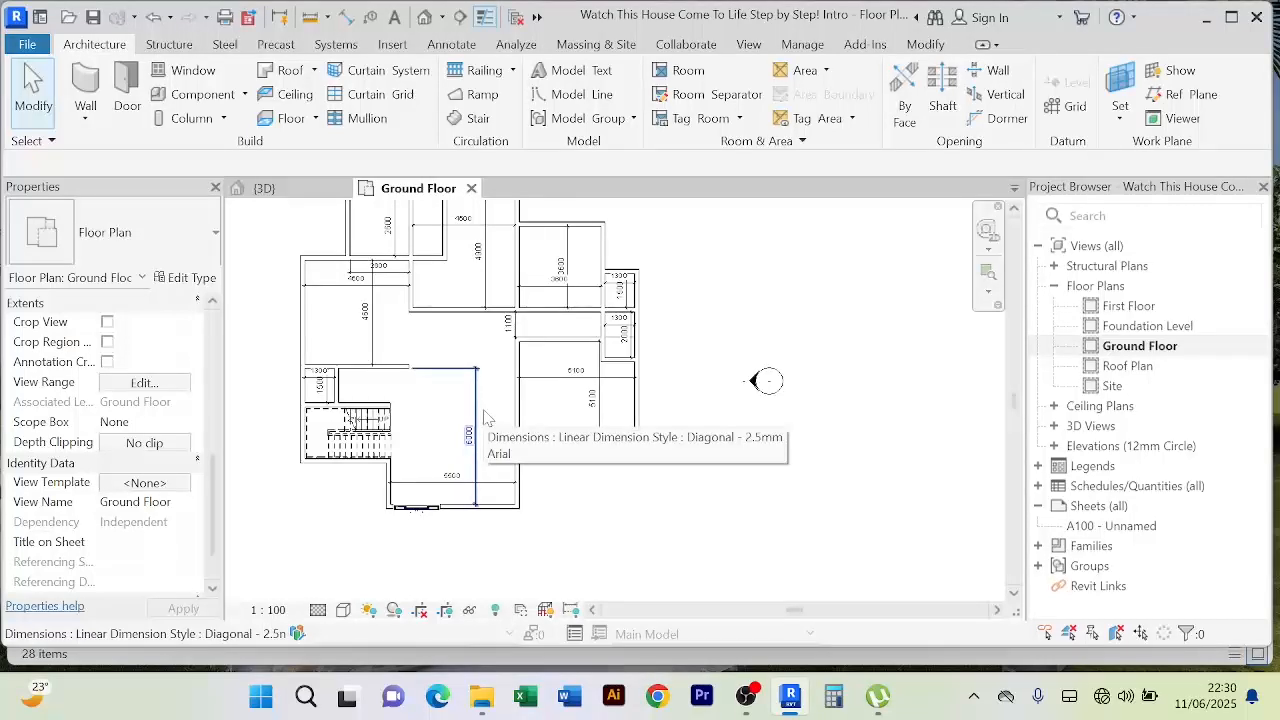
pyautogui.scroll(2, 430, 420)
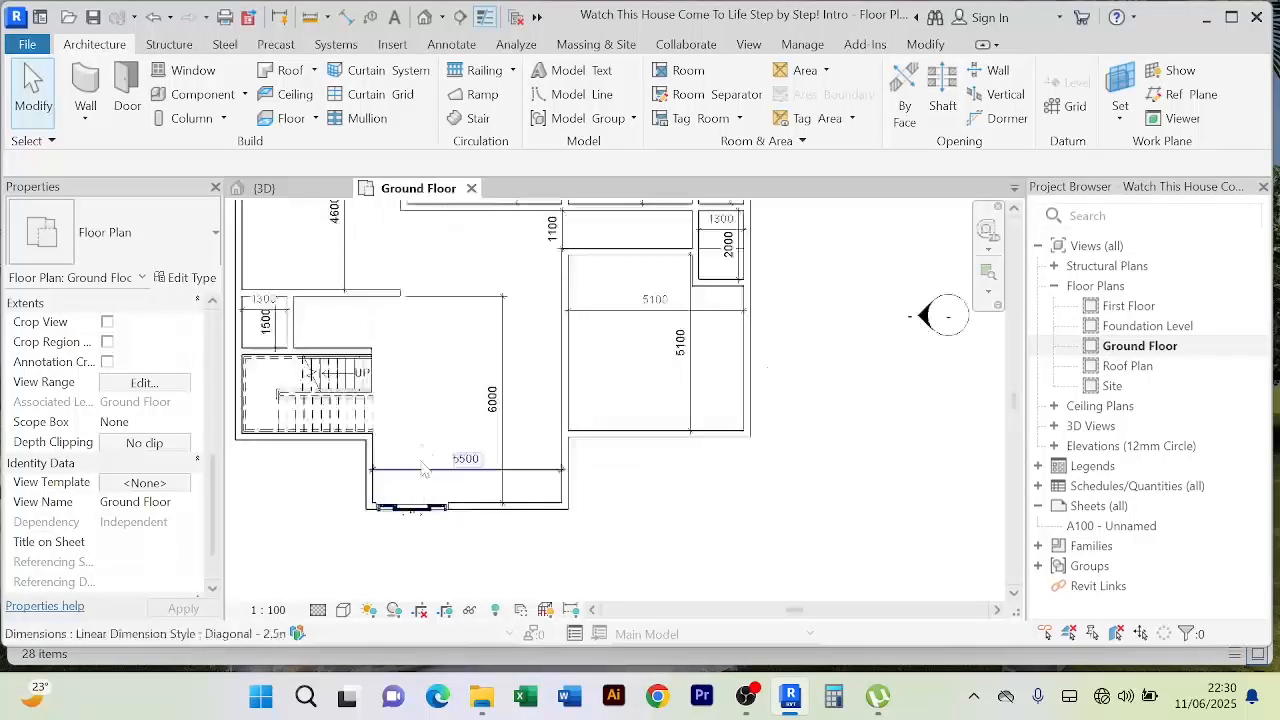
pyautogui.moveTo(426, 423); pyautogui.dragTo(446, 462, button='middle')
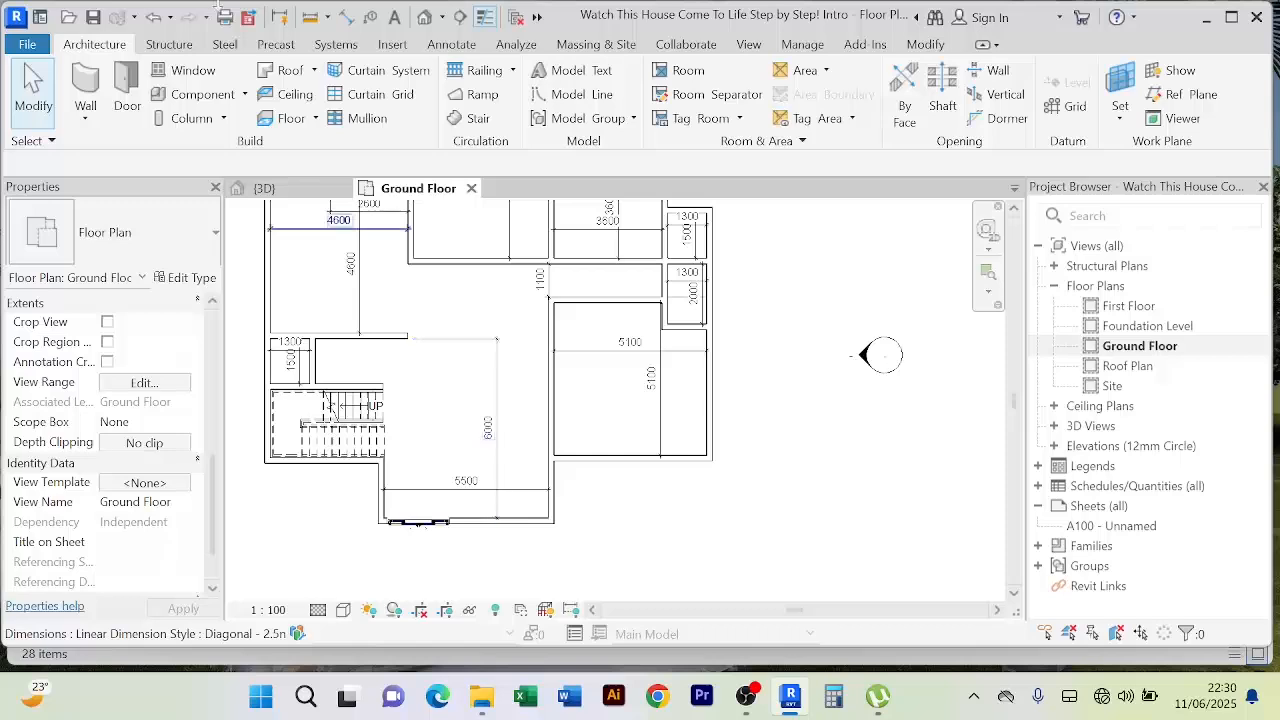
# Step: Load the Aluprof_MB-86N-SI_PanelDoor_AP25_Sgl_Out-Open_R-00760 family from REVIT LIBRARIES and use its 900 x 2100 mm type for door placement
pyautogui.click(127, 95)
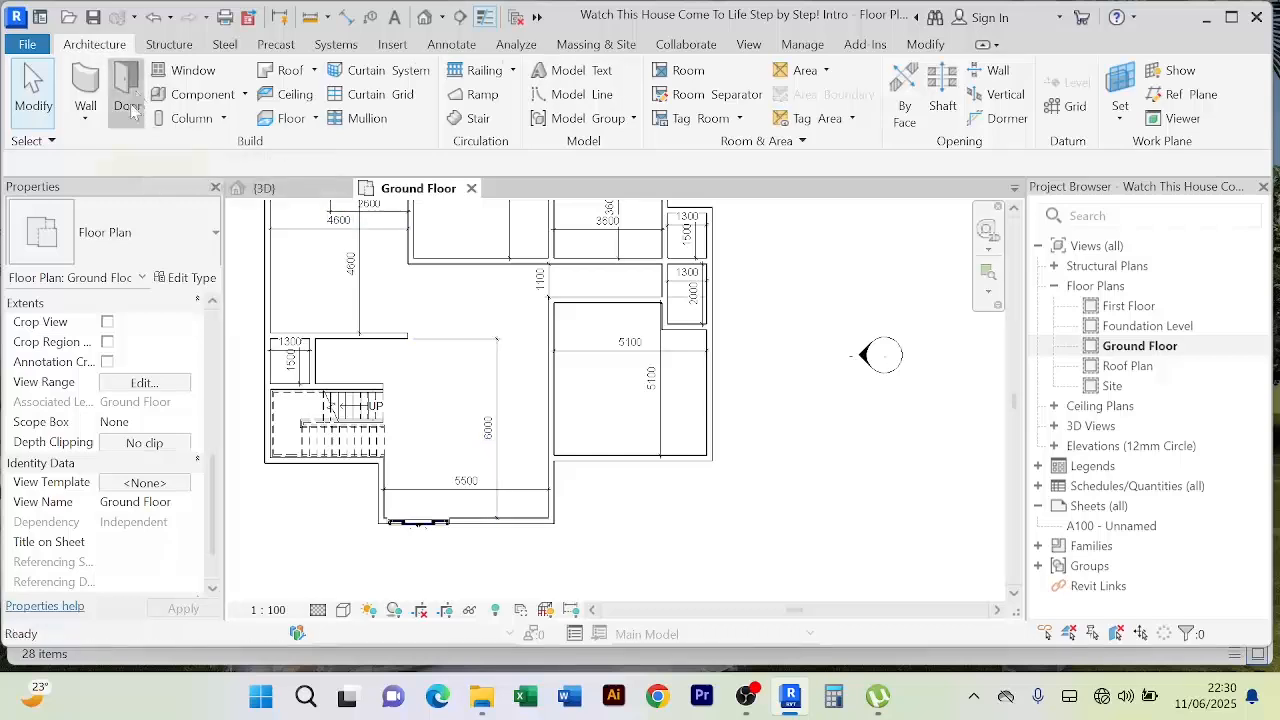
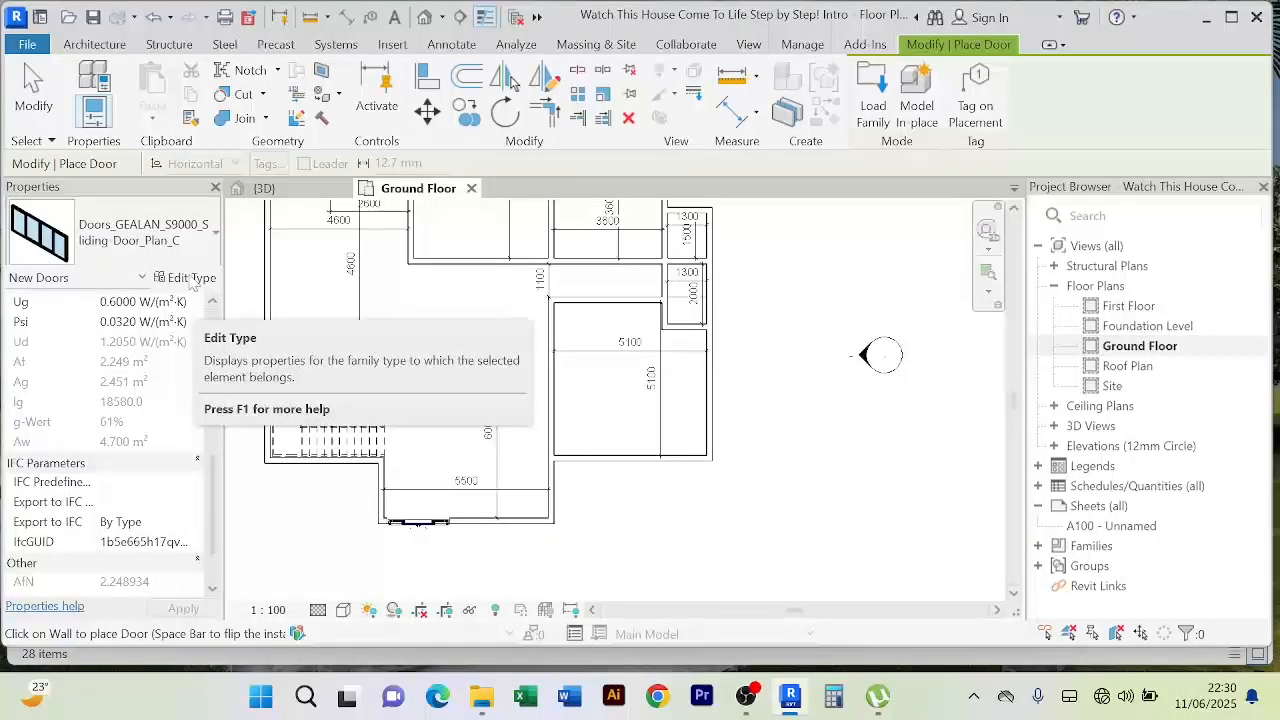
pyautogui.click(190, 278)
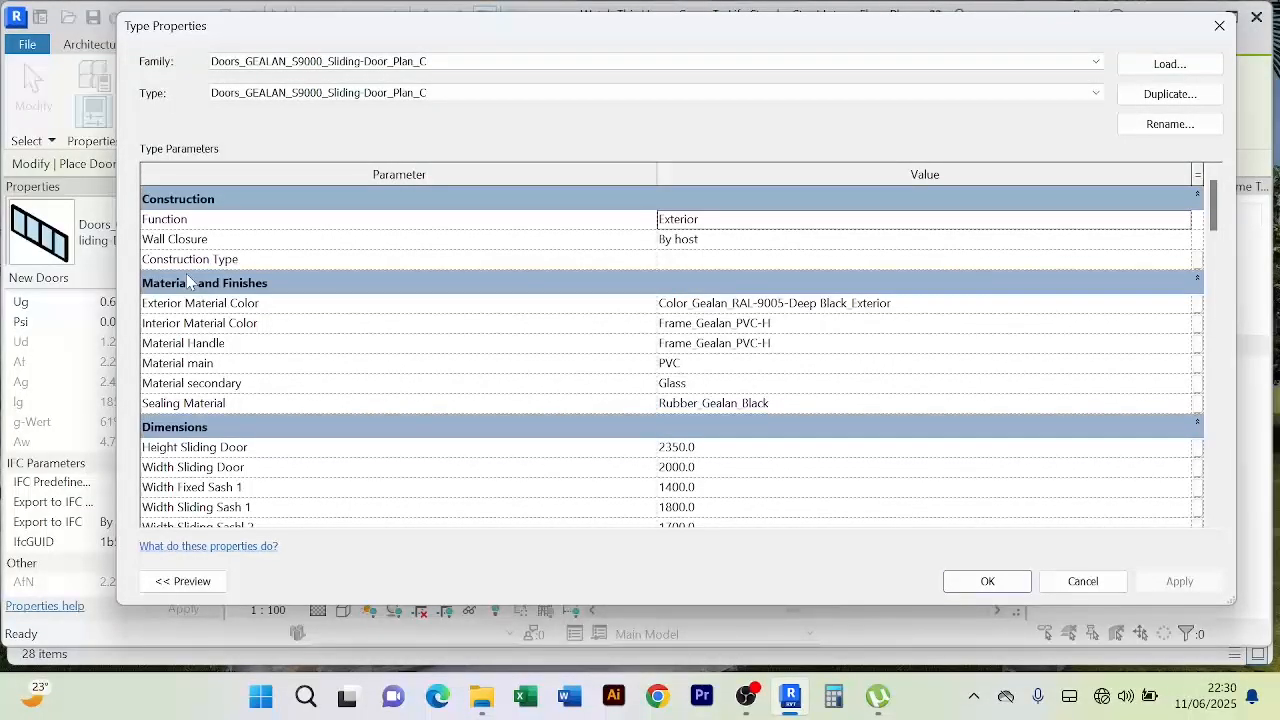
pyautogui.click(1170, 63)
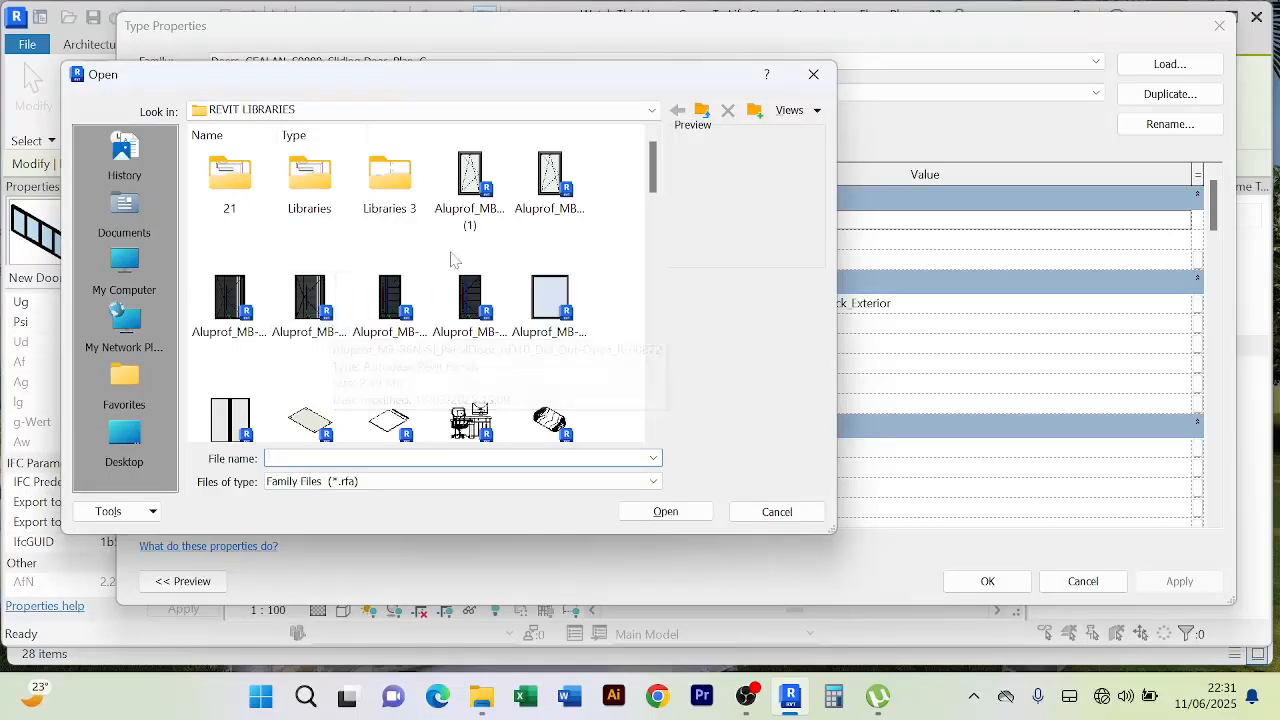
pyautogui.click(316, 322)
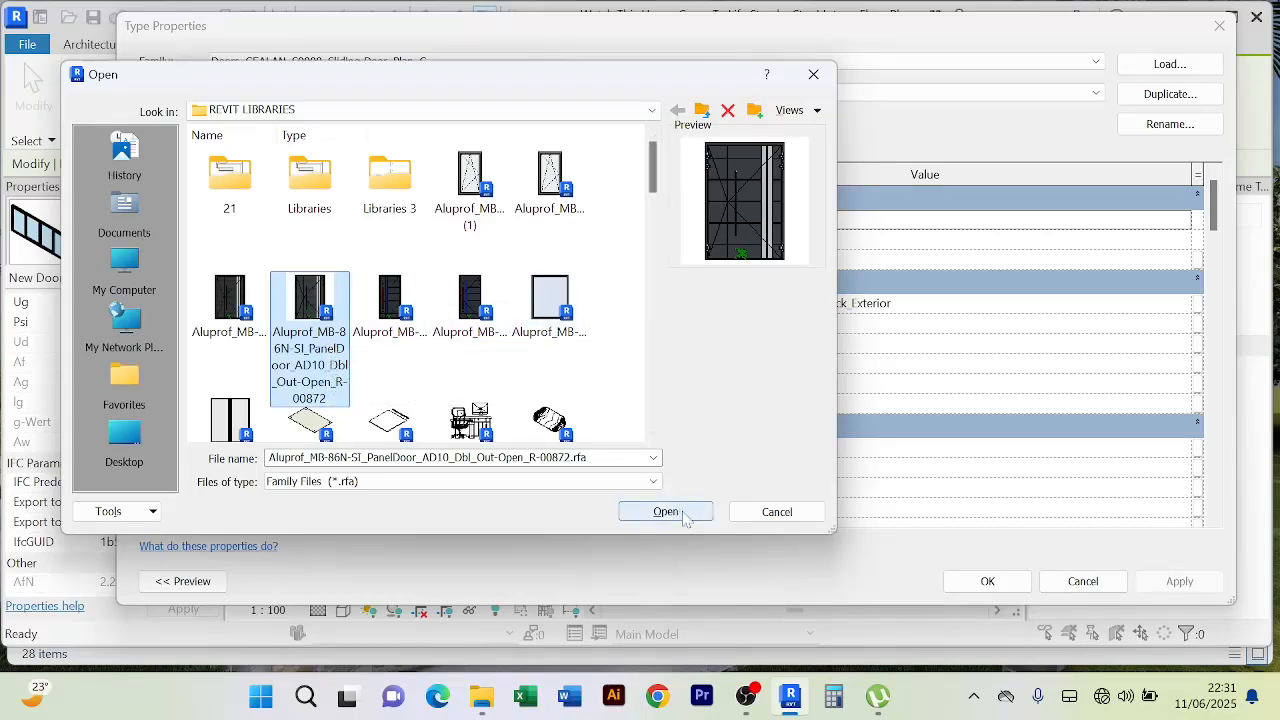
pyautogui.click(241, 297)
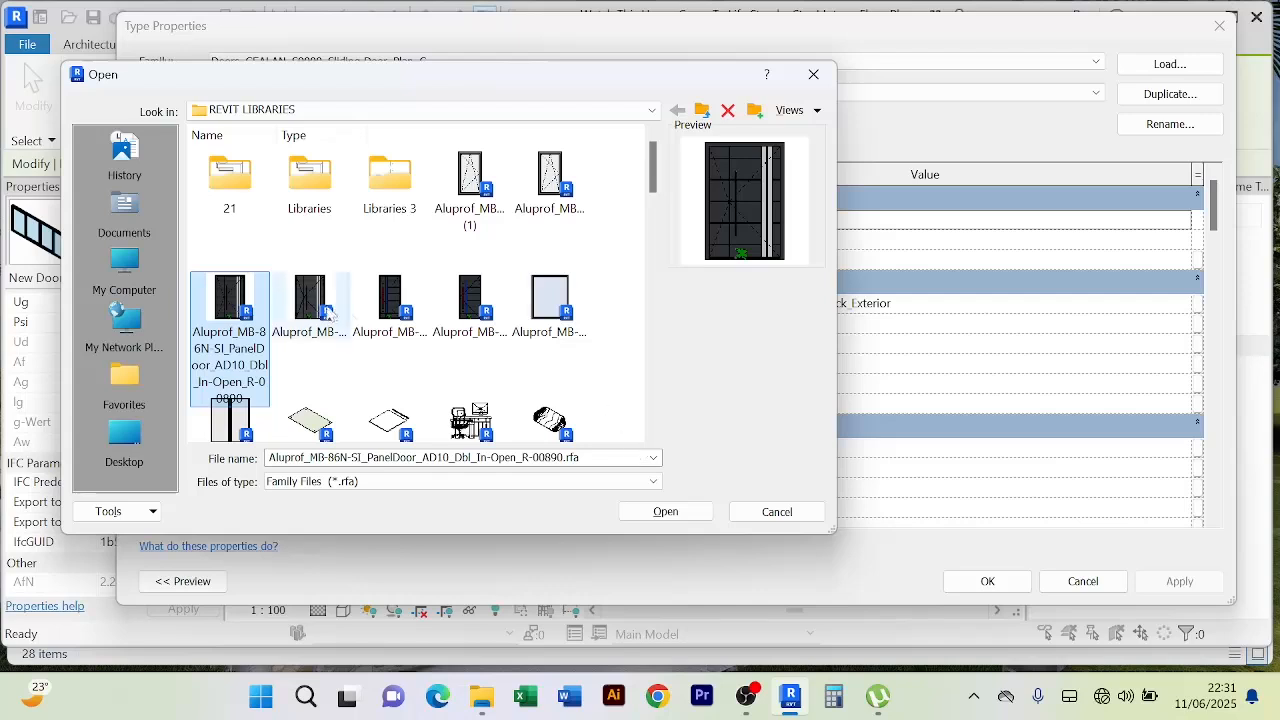
pyautogui.click(385, 330)
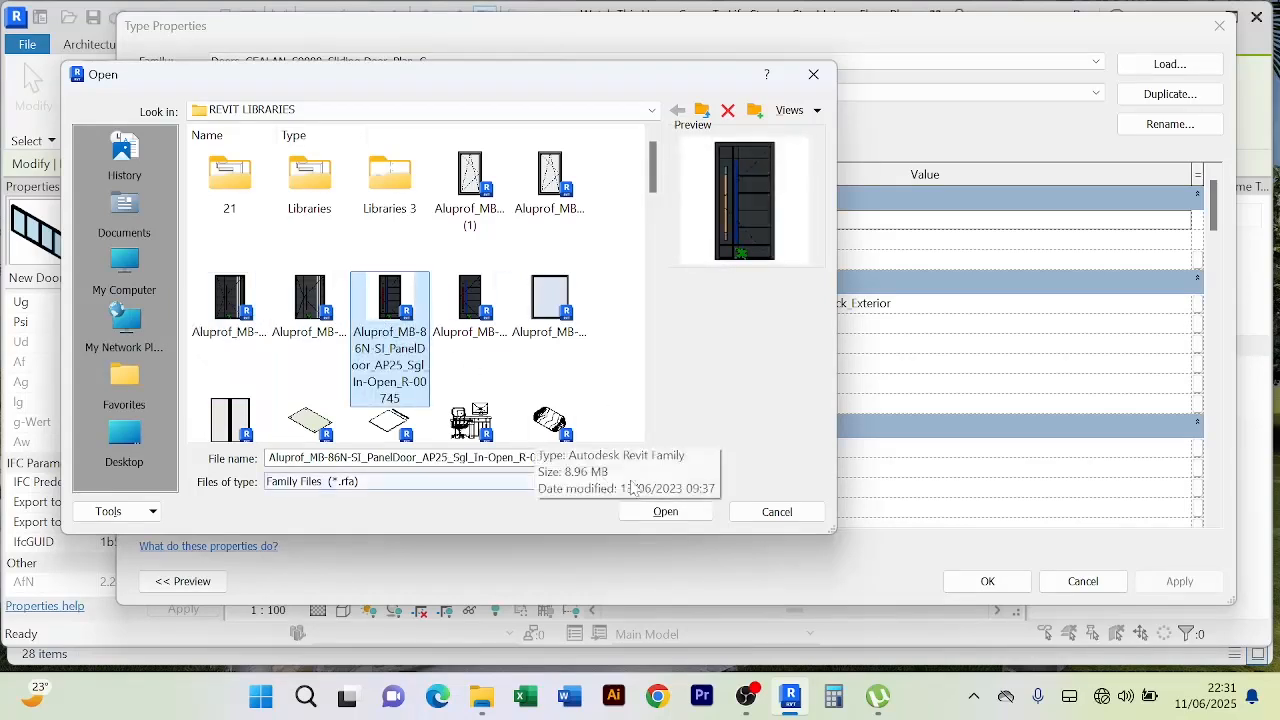
pyautogui.click(470, 305)
pyautogui.click(381, 315)
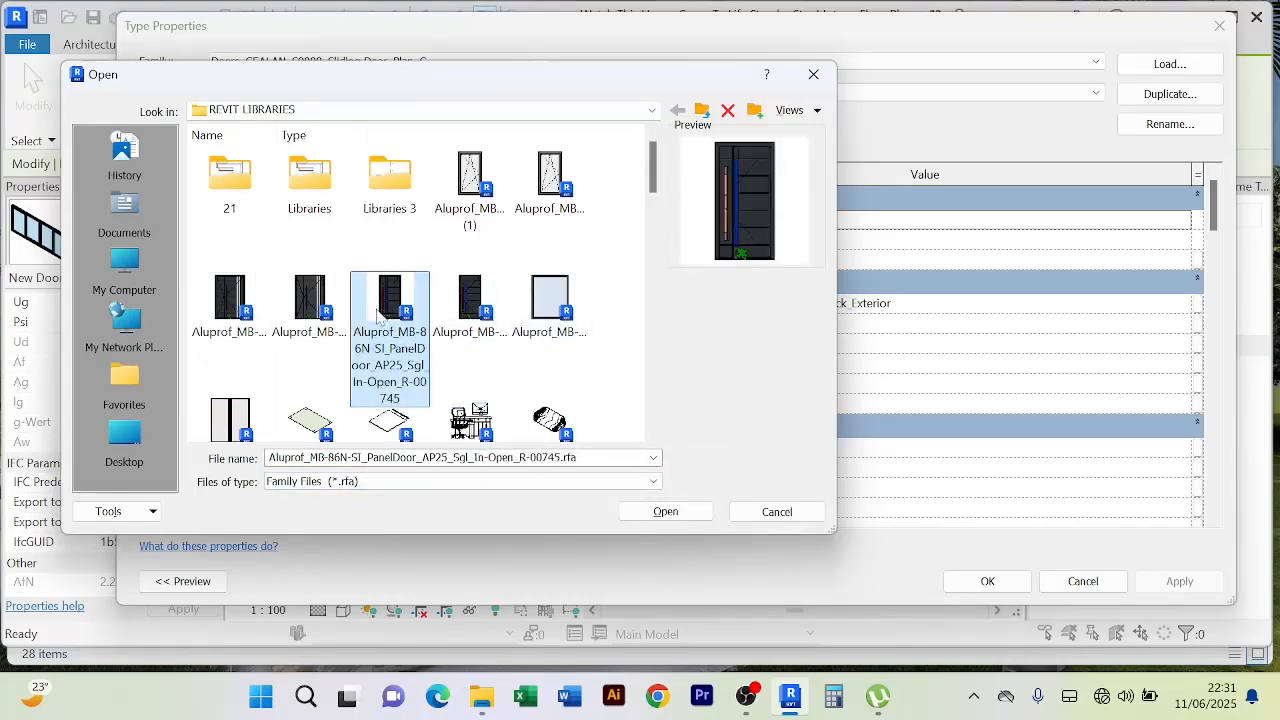
pyautogui.click(470, 305)
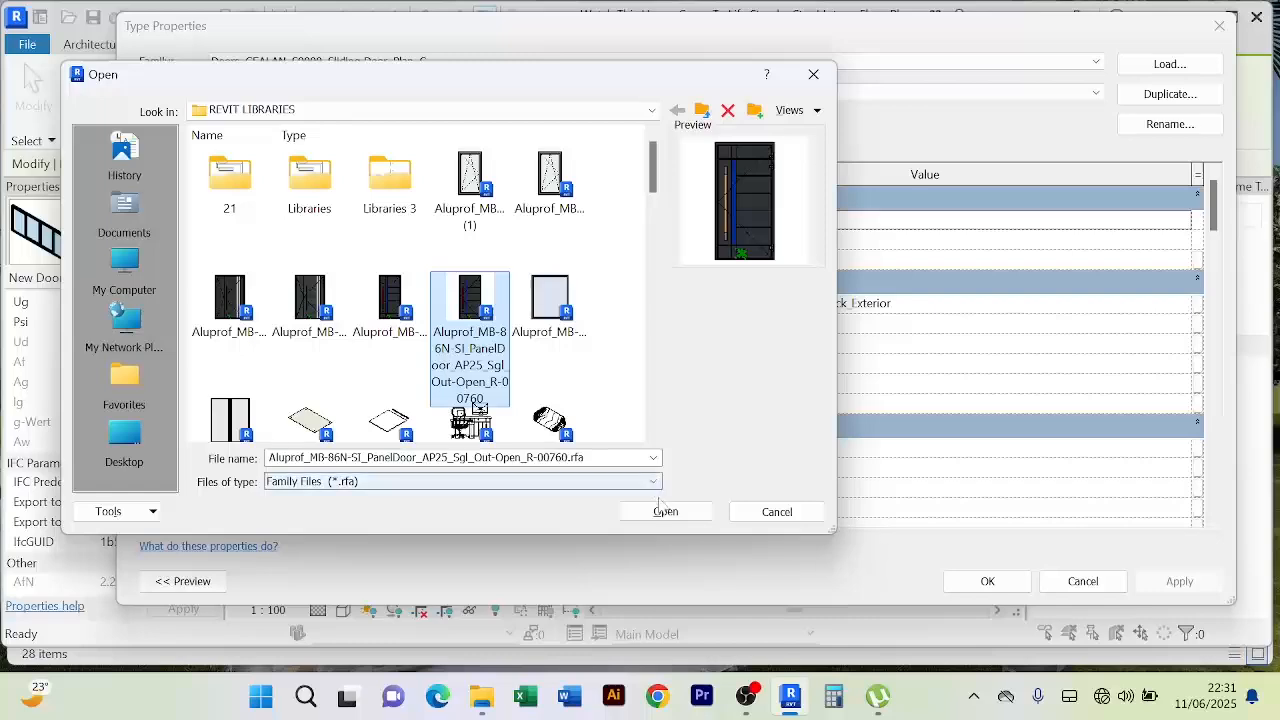
pyautogui.click(668, 513)
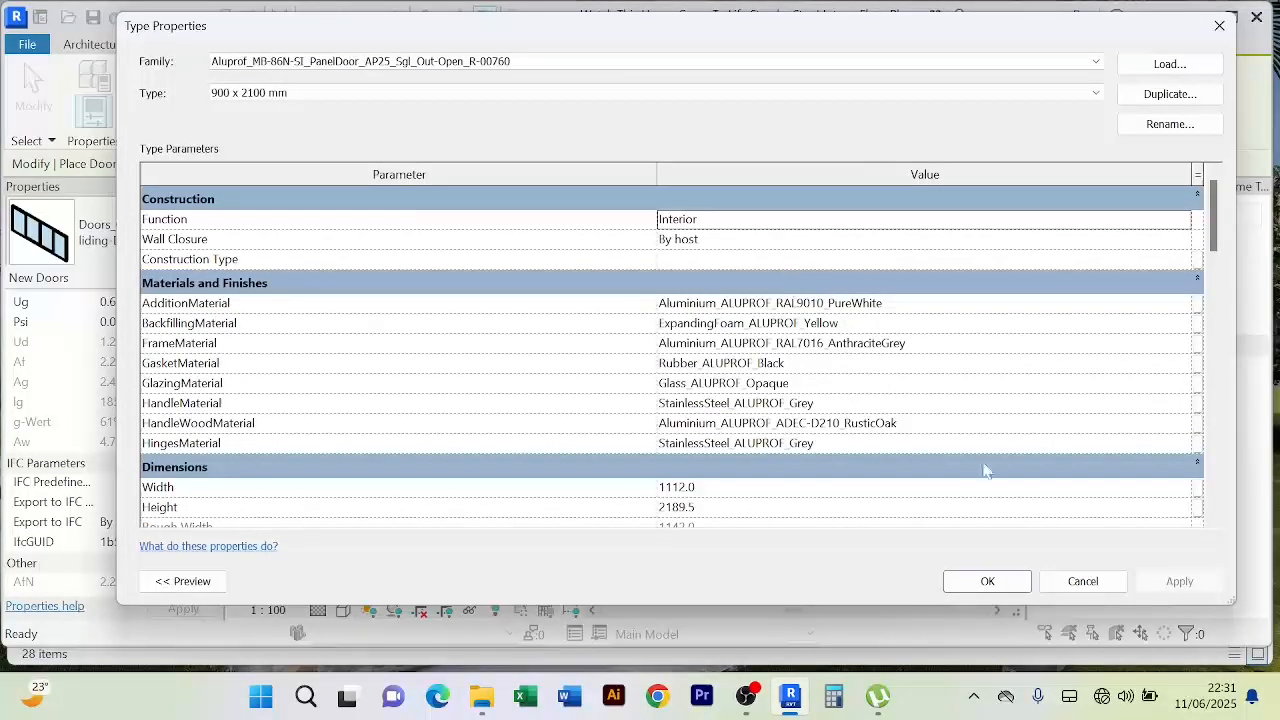
pyautogui.click(987, 582)
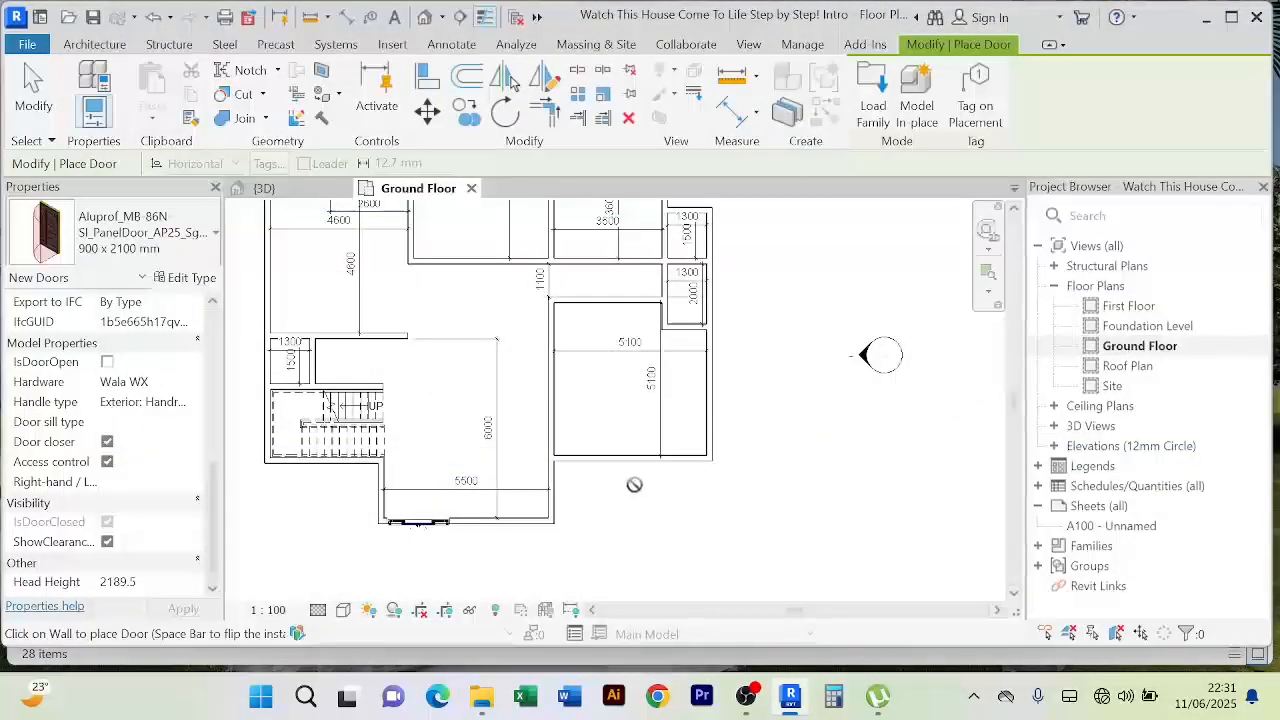
# Step: Place a 900 x 2100 mm panel door in the 5100 mm room's corridor wall, 200 mm from the corner and swinging into the room
pyautogui.scroll(6, 466, 496)
pyautogui.scroll(-7, 502, 352)
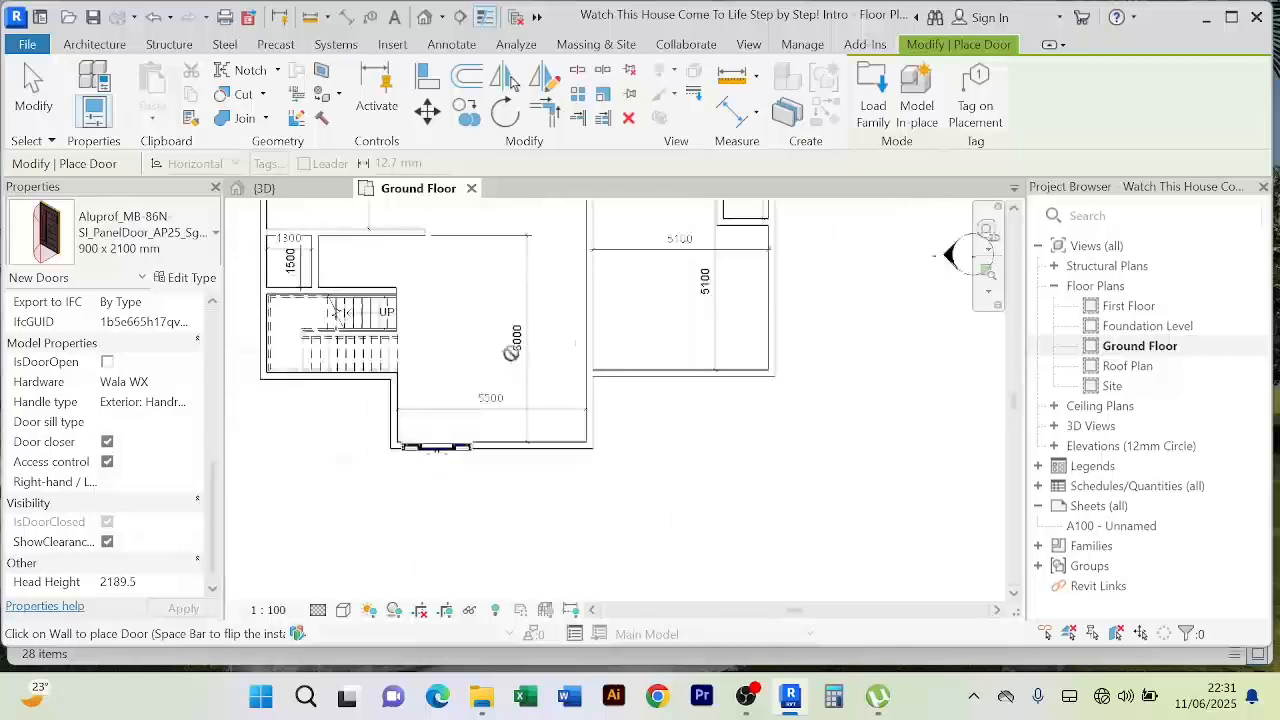
pyautogui.scroll(4, 540, 390)
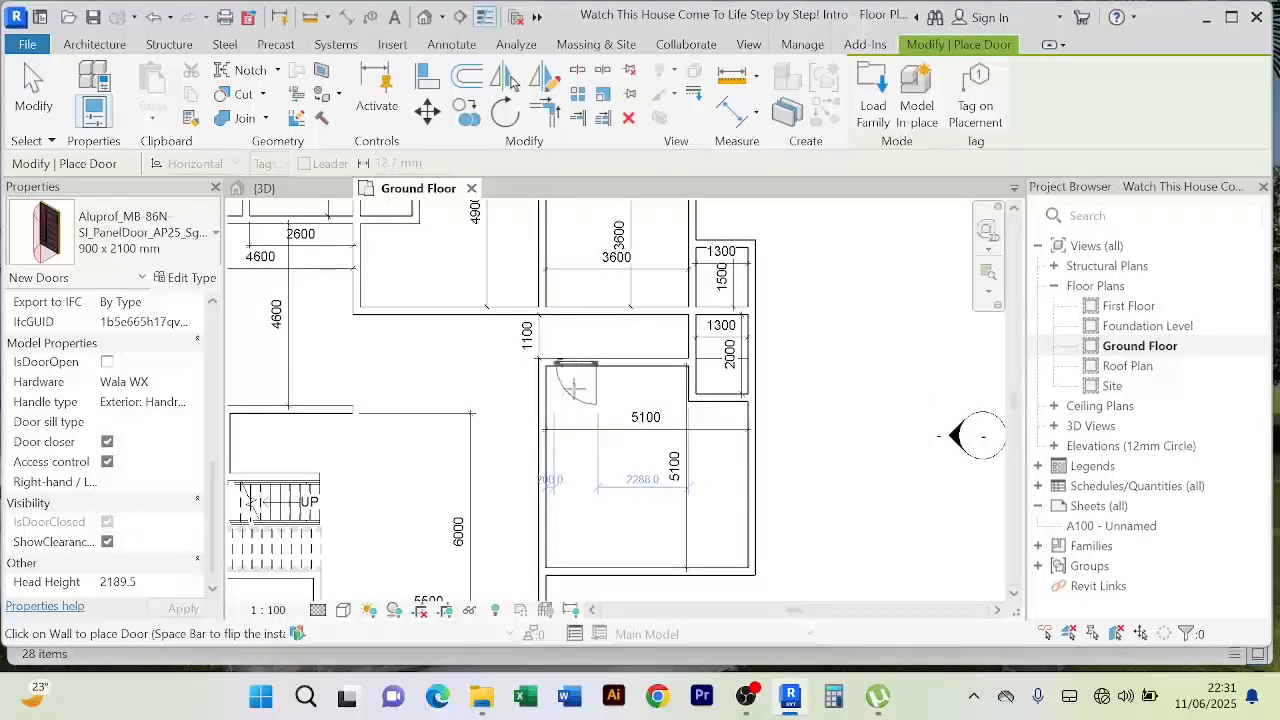
pyautogui.click(575, 390)
pyautogui.scroll(-4, 569, 424)
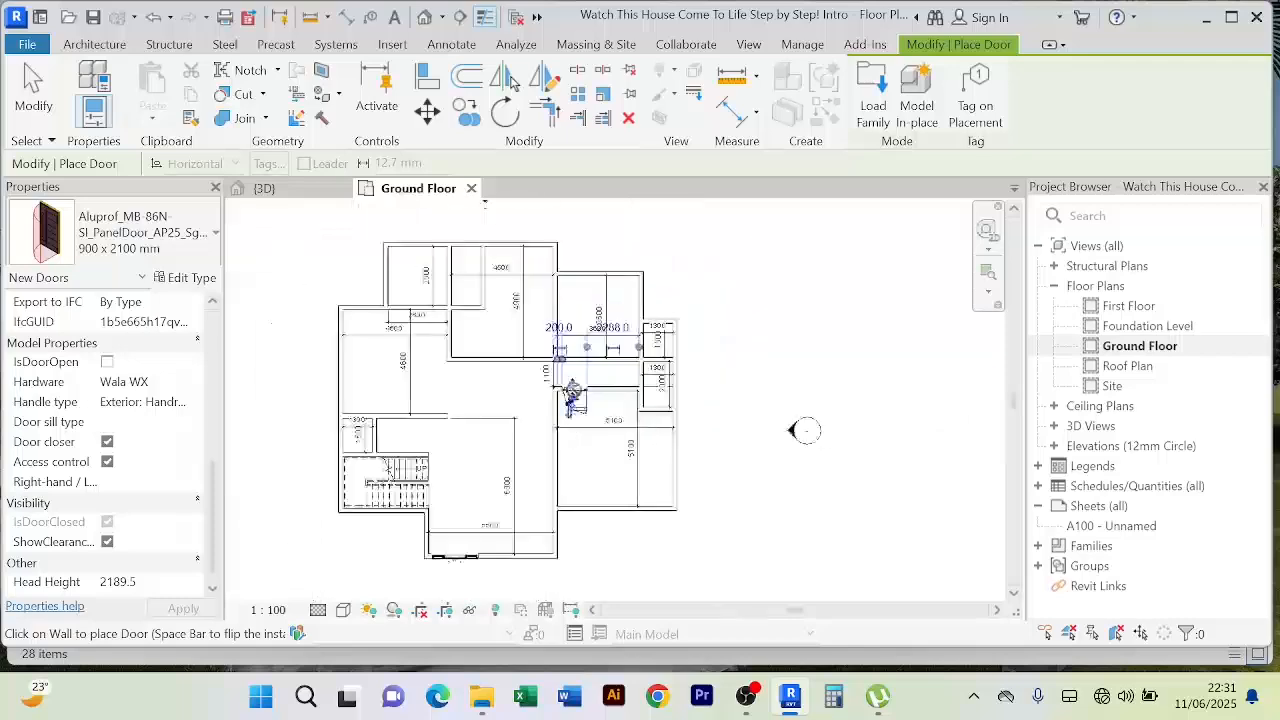
# Step: Place a matching panel door across the corridor in the 3600 mm room's lower wall, swinging into that room
pyautogui.scroll(3, 569, 346)
pyautogui.rightClick(787, 259)
pyautogui.click(830, 270)
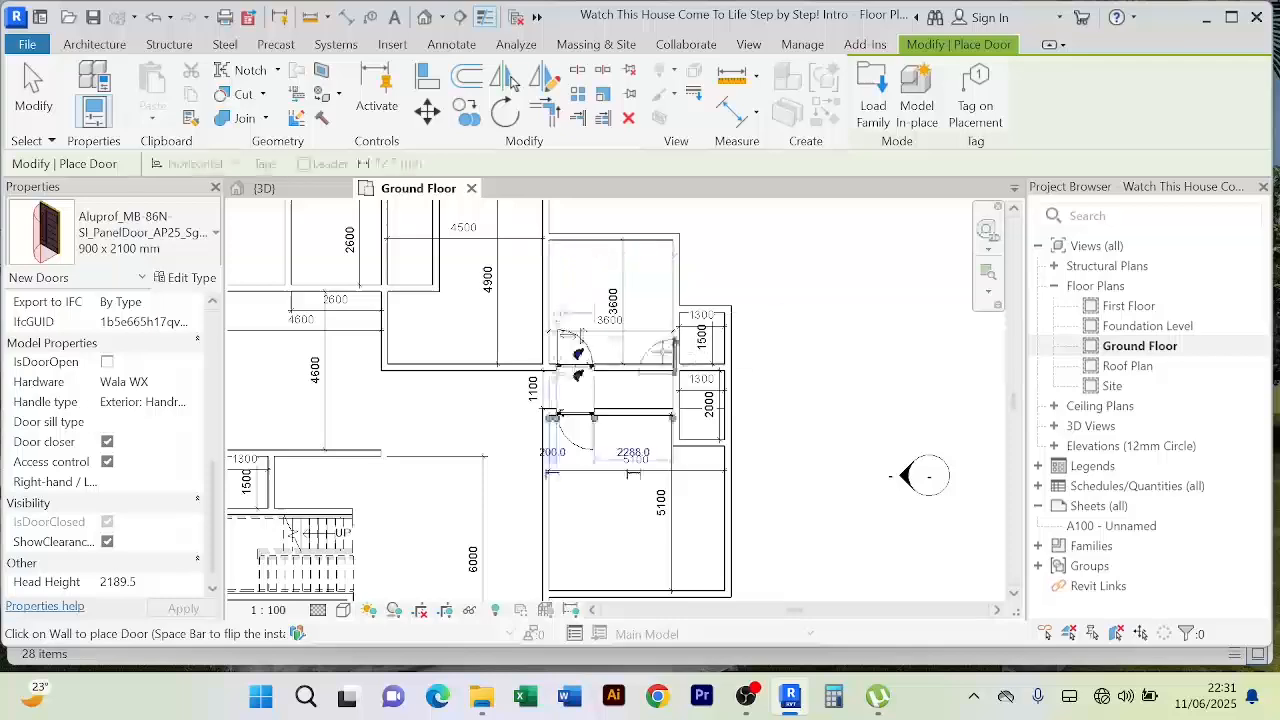
# Step: Place a 900 x 2100 mm panel door in the 2600 mm room's lower wall, 1200 mm from the corner and swinging into the room
pyautogui.scroll(-3, 590, 364)
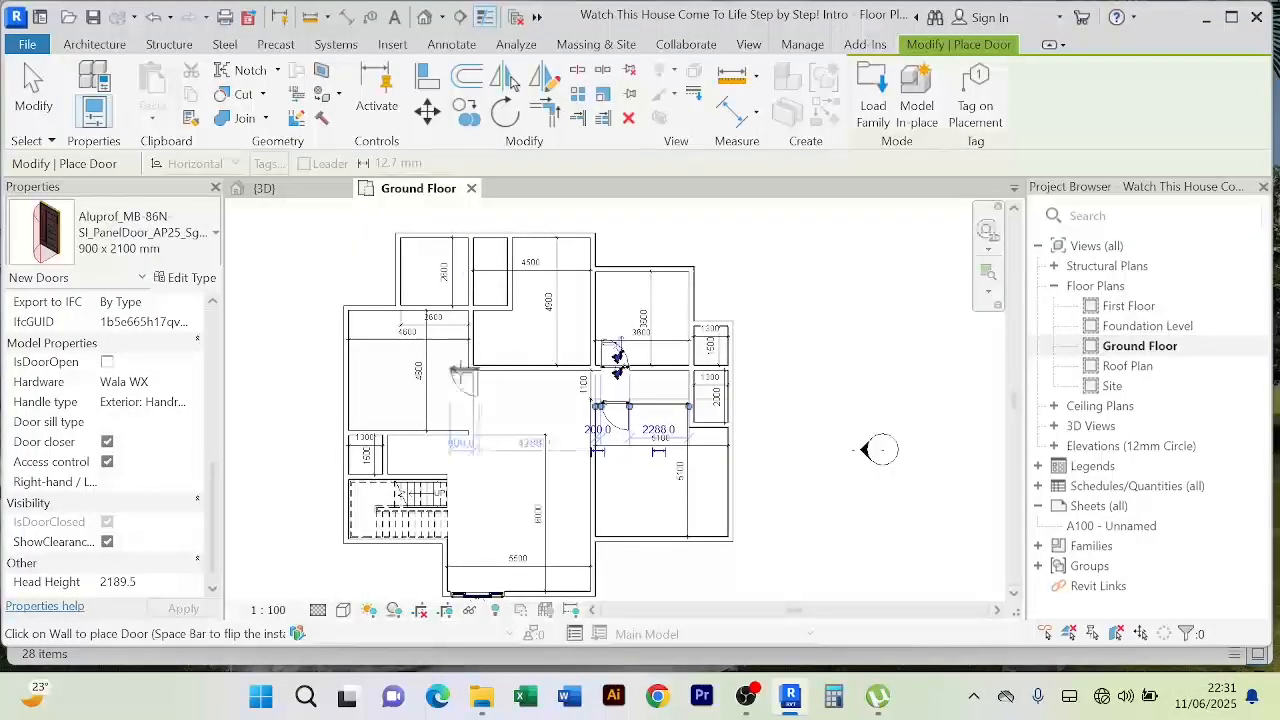
pyautogui.scroll(4, 445, 308)
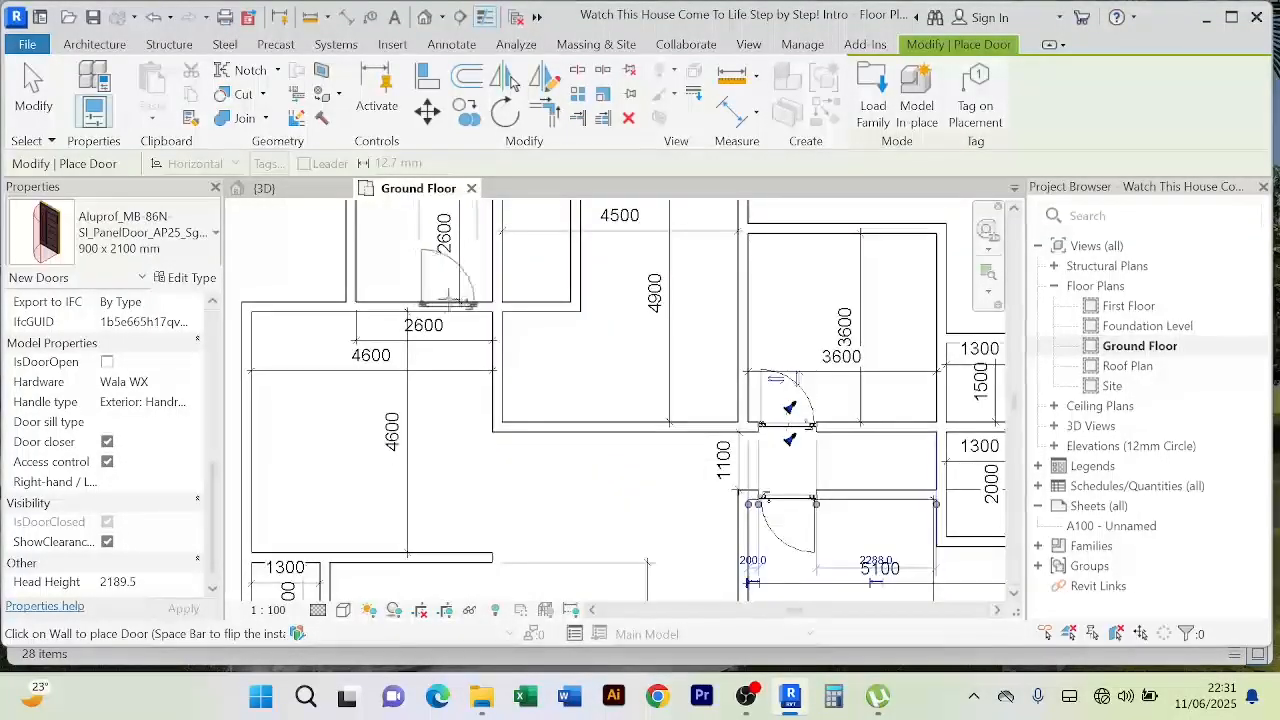
pyautogui.click(447, 303)
pyautogui.scroll(-2, 590, 363)
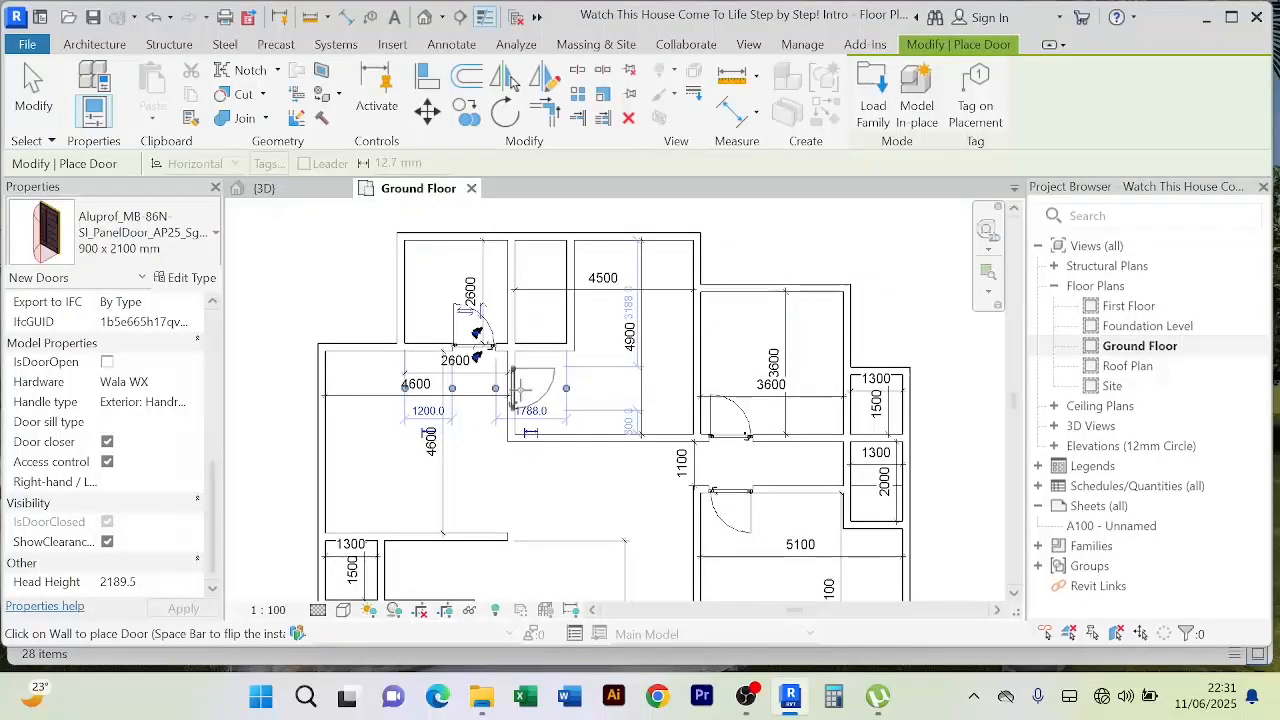
# Step: Place a panel door in the 4500 mm room's upper exterior wall, swinging inward, and end door placement
pyautogui.scroll(2, 520, 390)
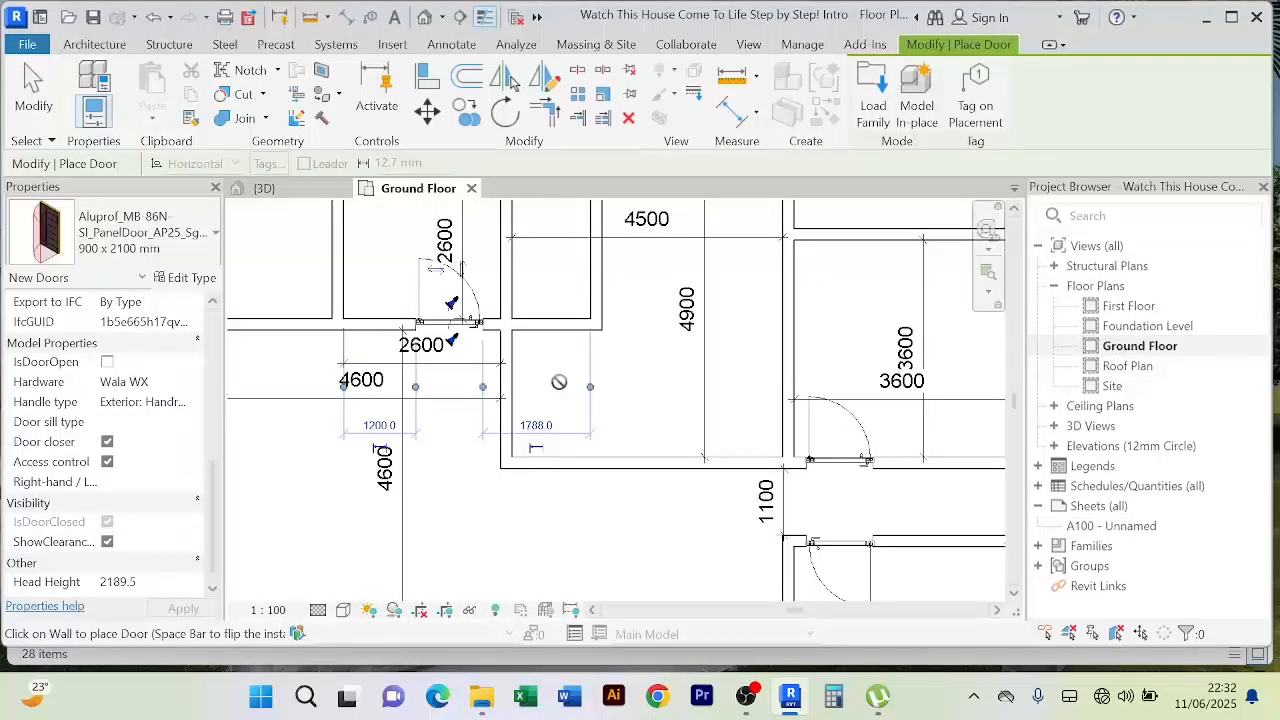
pyautogui.scroll(-2, 559, 382)
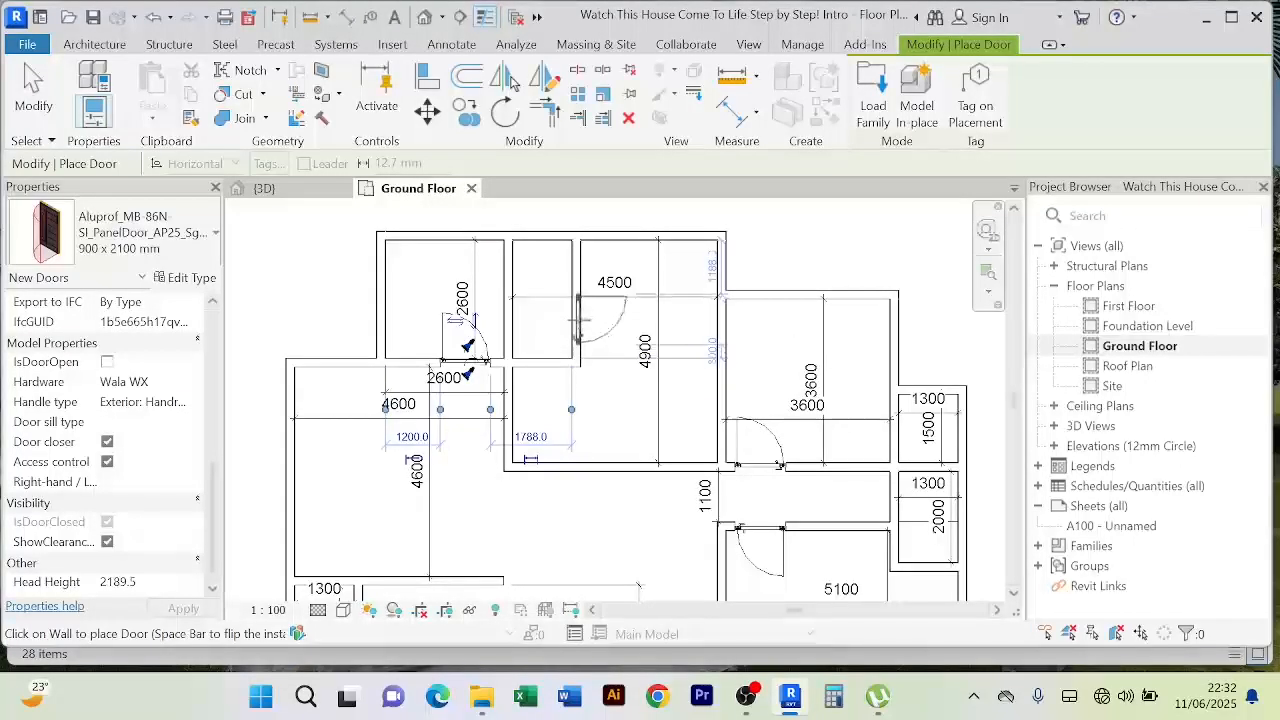
pyautogui.scroll(2, 675, 271)
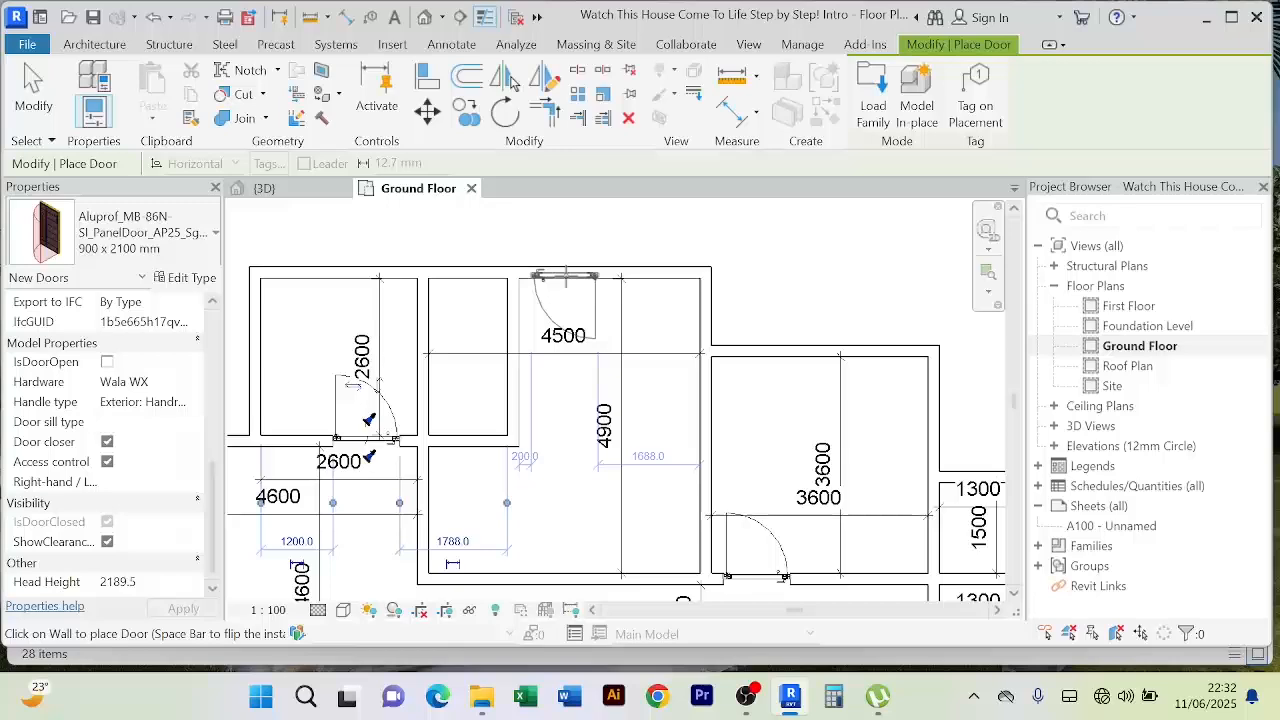
pyautogui.click(566, 275)
pyautogui.rightClick(588, 238)
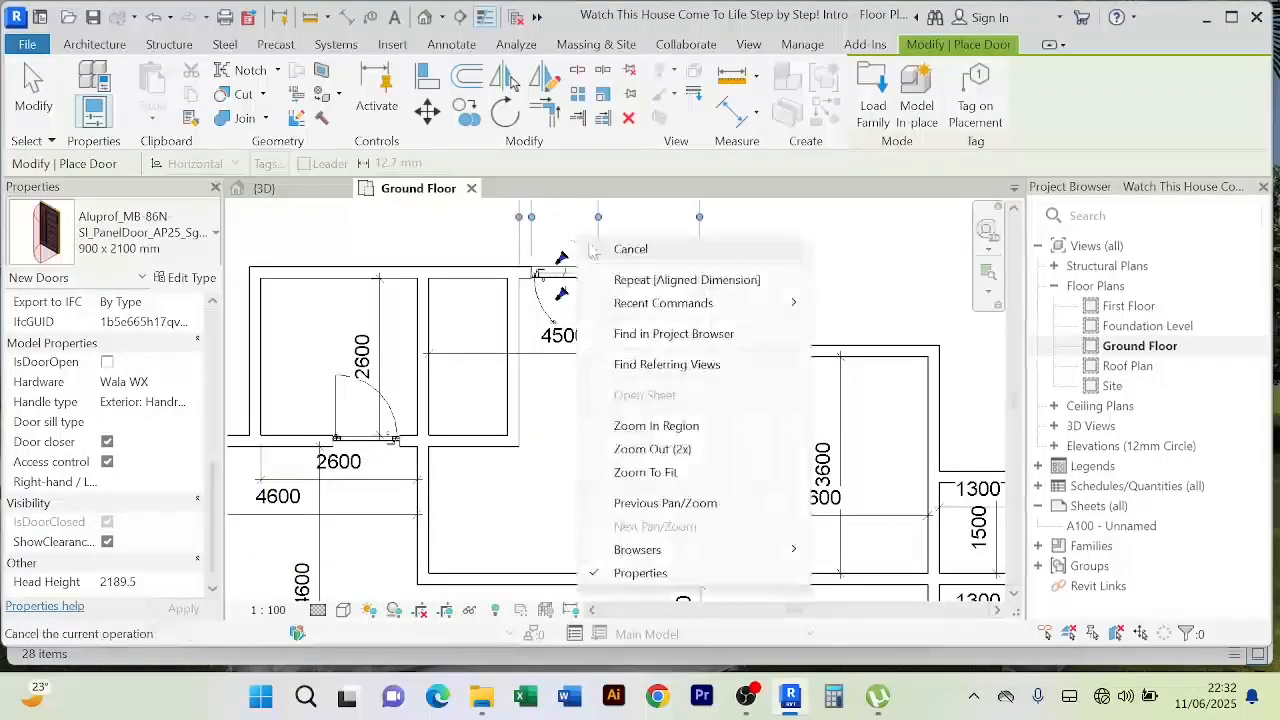
pyautogui.click(598, 247)
pyautogui.rightClick(595, 240)
pyautogui.click(605, 250)
# Step: Flip the hand of the 5100 mm room's corridor door so it hinges on the side nearest the room corner
pyautogui.scroll(-3, 605, 255)
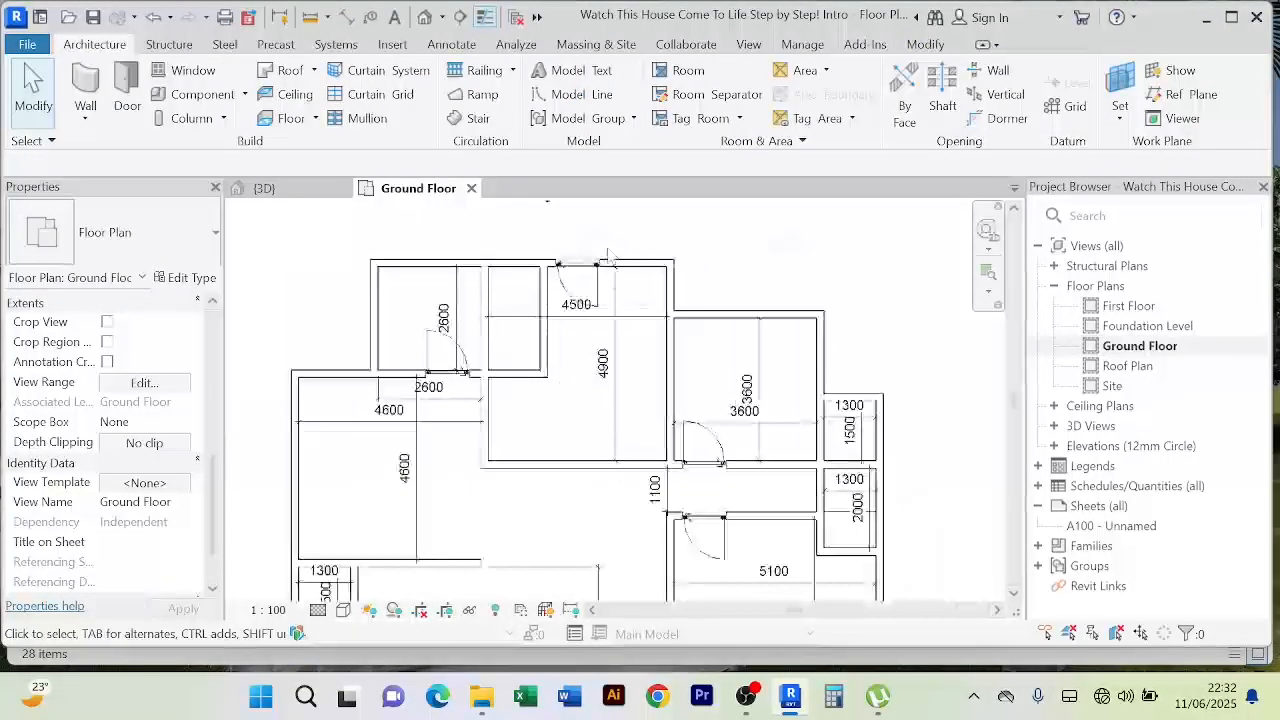
pyautogui.scroll(2, 600, 280)
pyautogui.click(598, 290)
pyautogui.scroll(-2, 606, 296)
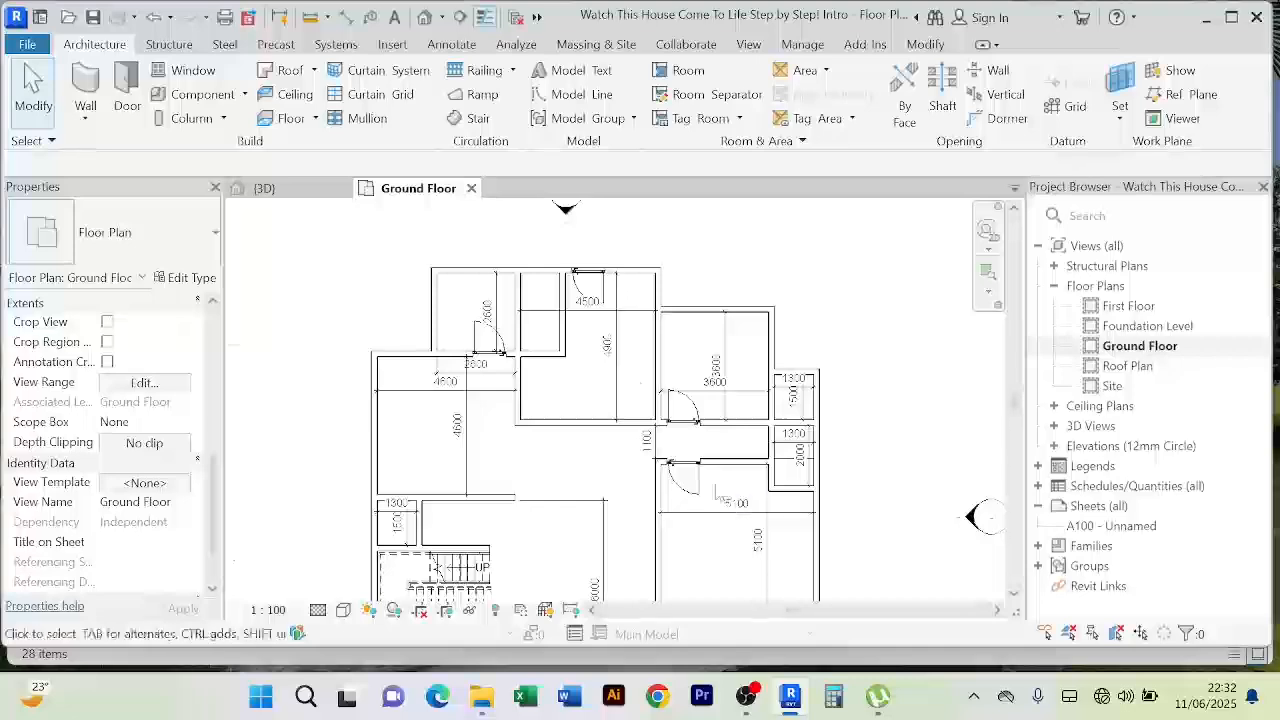
pyautogui.scroll(2, 704, 482)
pyautogui.scroll(-2, 706, 488)
pyautogui.moveTo(724, 496); pyautogui.dragTo(689, 426, button='middle')
pyautogui.scroll(3, 680, 425)
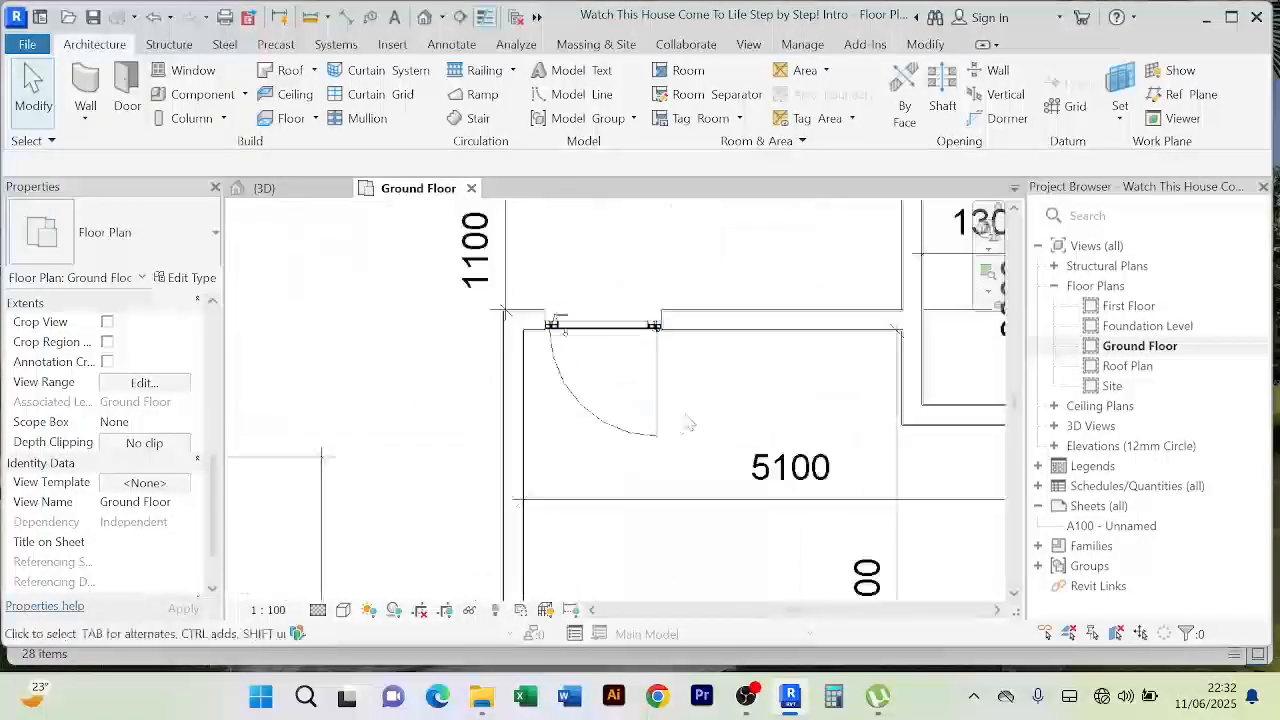
pyautogui.scroll(-2, 697, 420)
pyautogui.scroll(2, 697, 400)
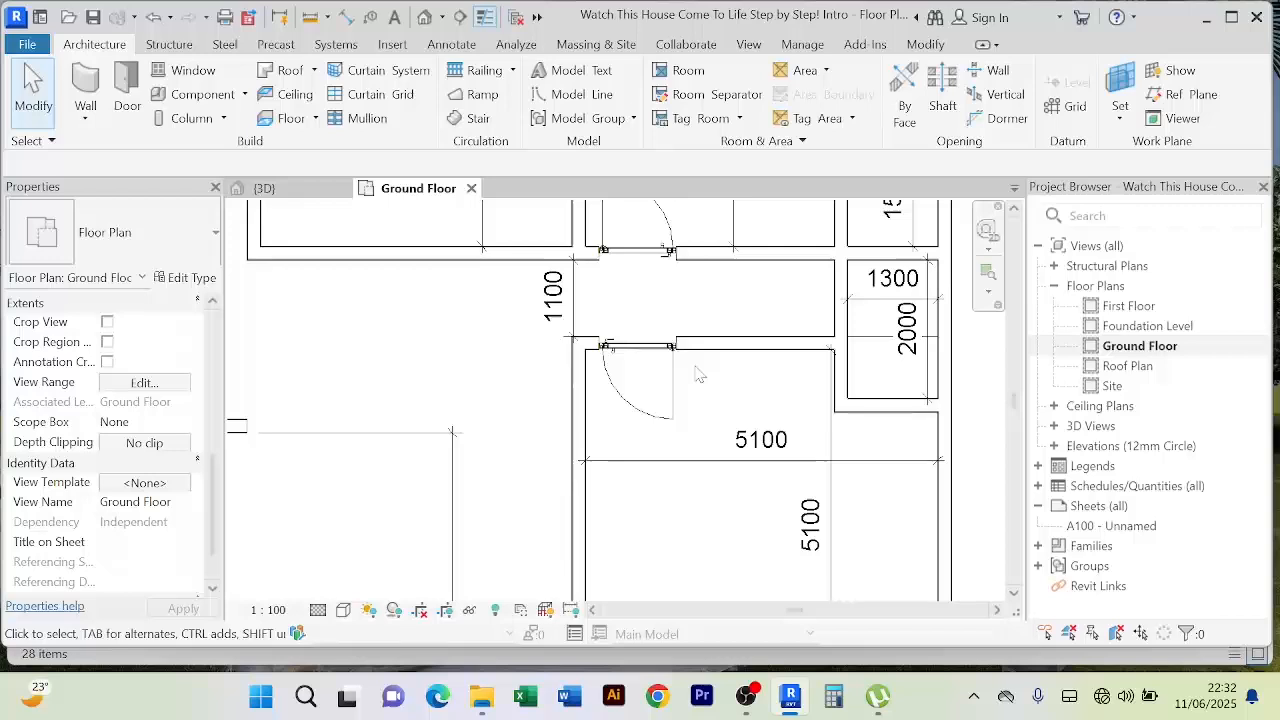
pyautogui.click(660, 398)
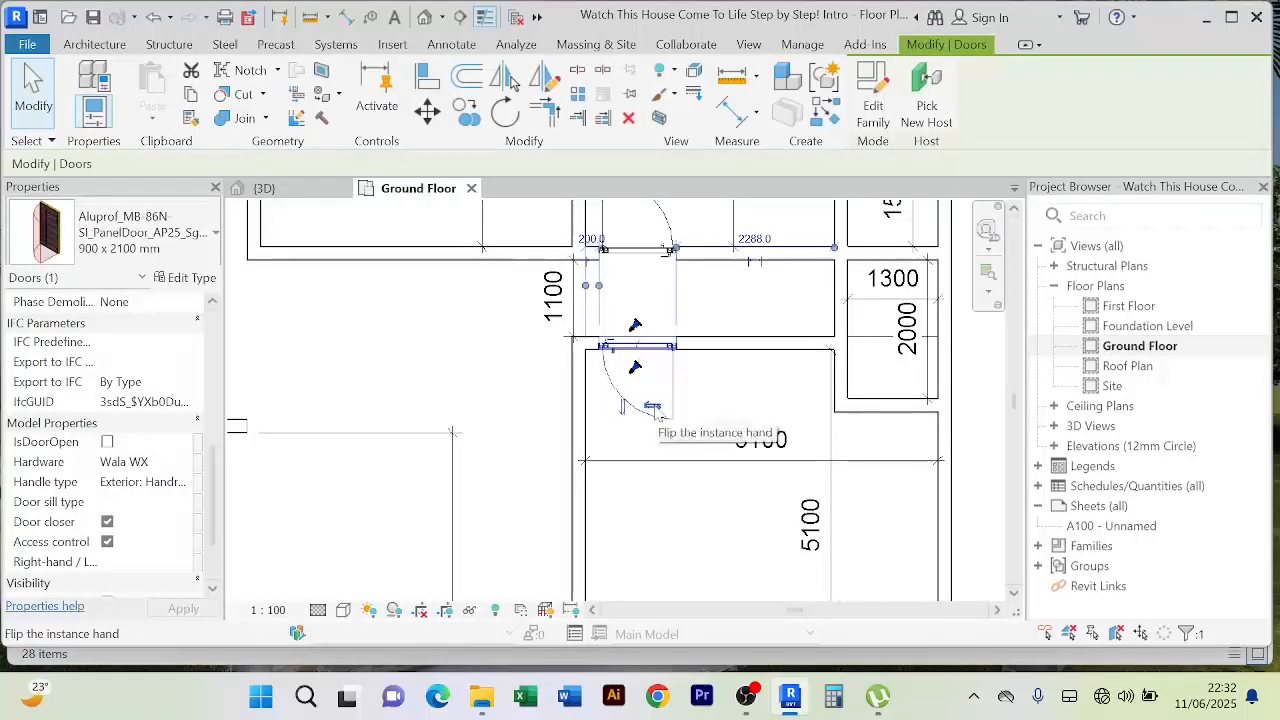
pyautogui.click(653, 408)
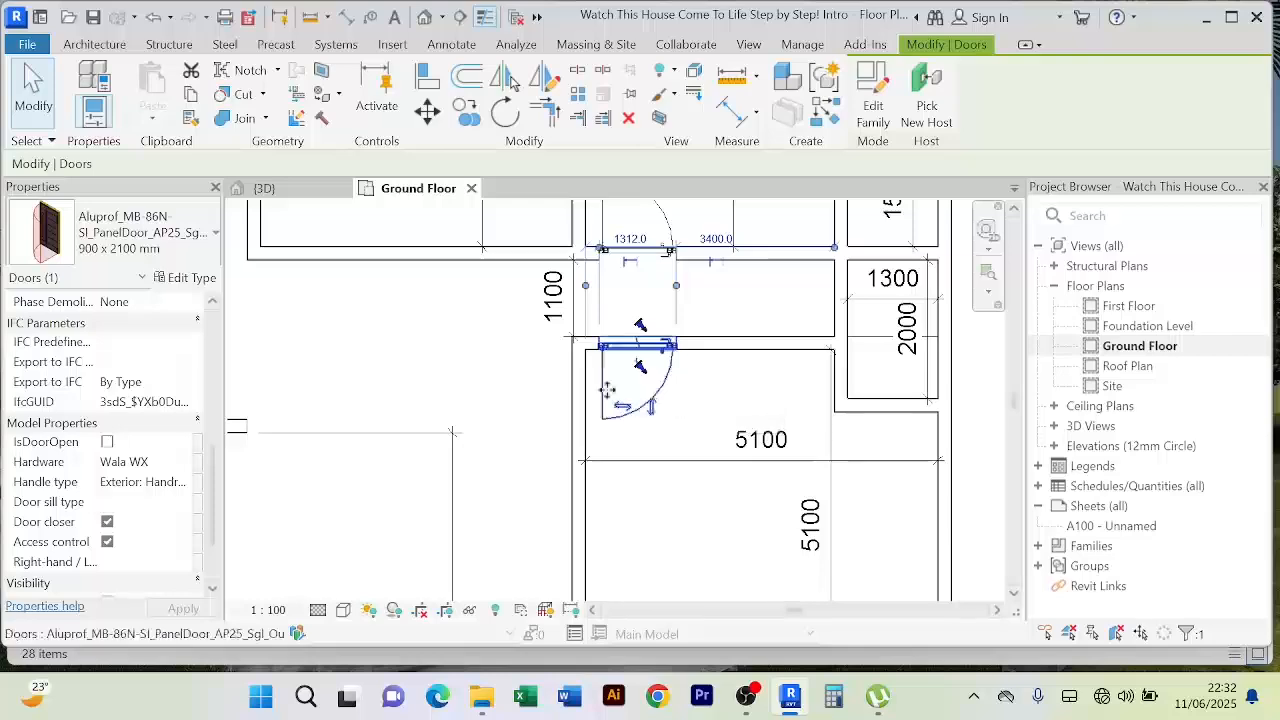
pyautogui.scroll(-2, 738, 378)
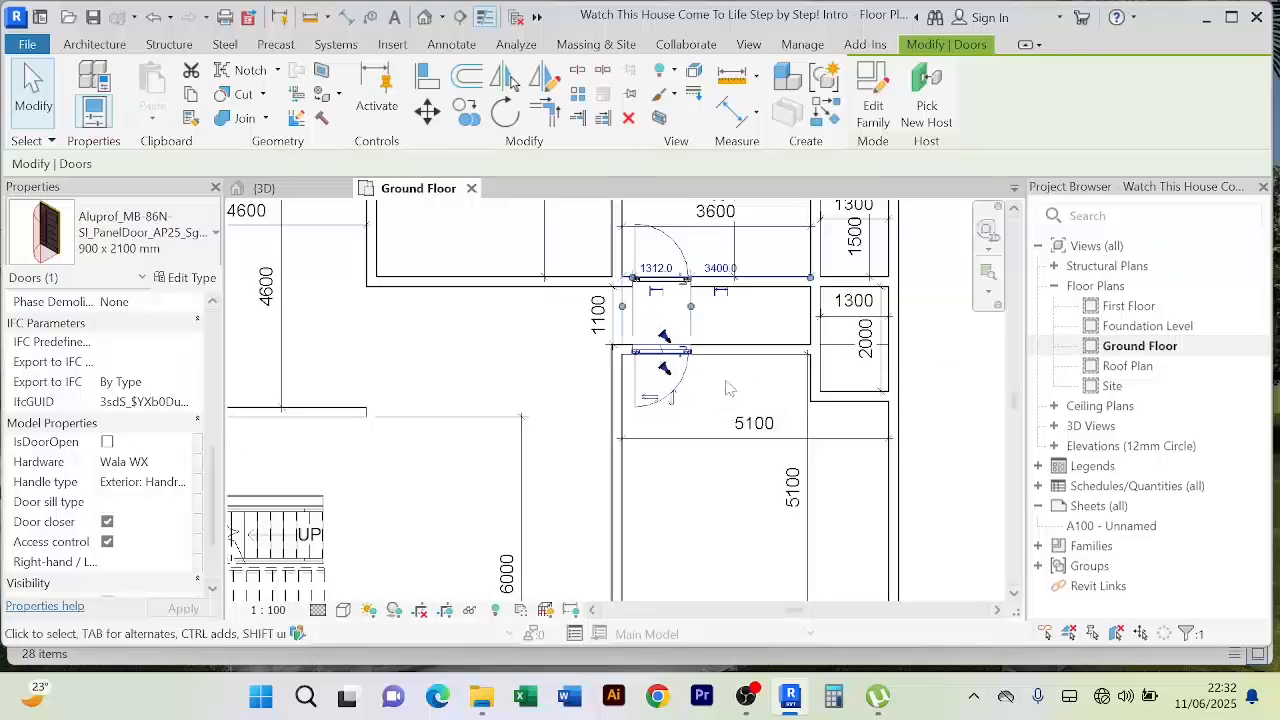
pyautogui.click(730, 380)
# Step: Set the 5100 mm room door's distance from the adjacent side wall to 100 mm
pyautogui.click(656, 282)
pyautogui.scroll(1, 640, 268)
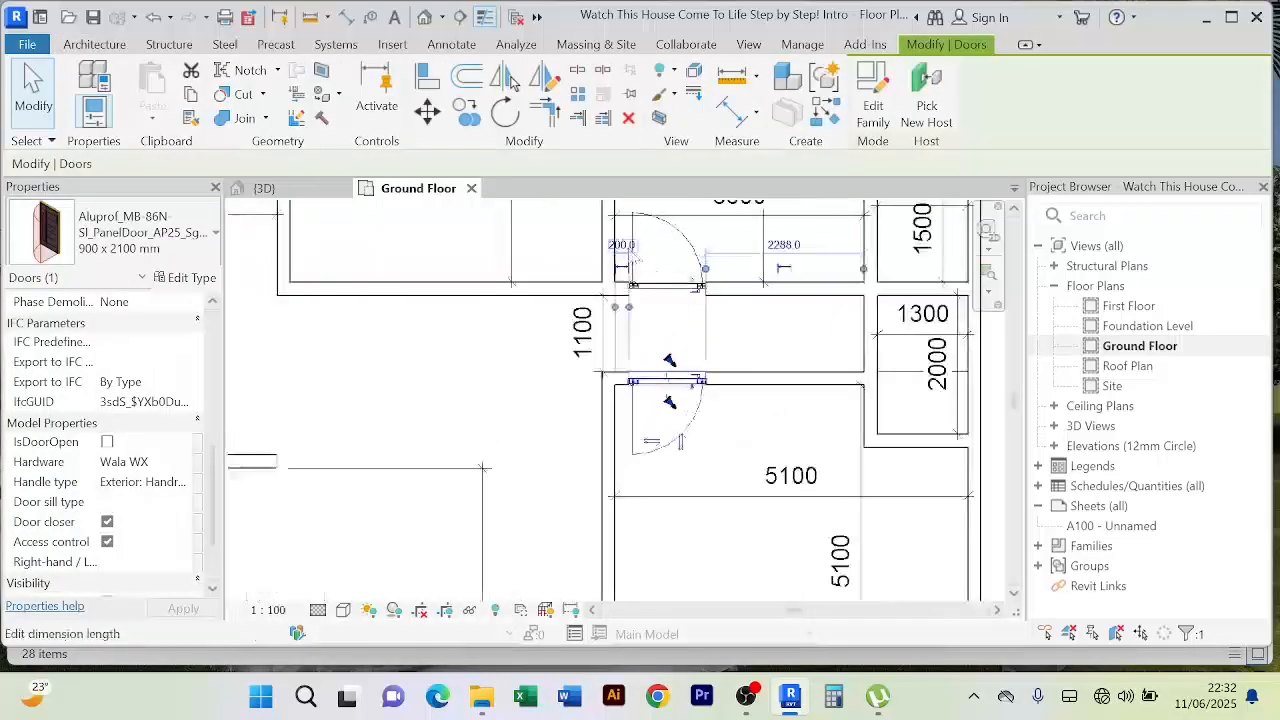
pyautogui.click(622, 248)
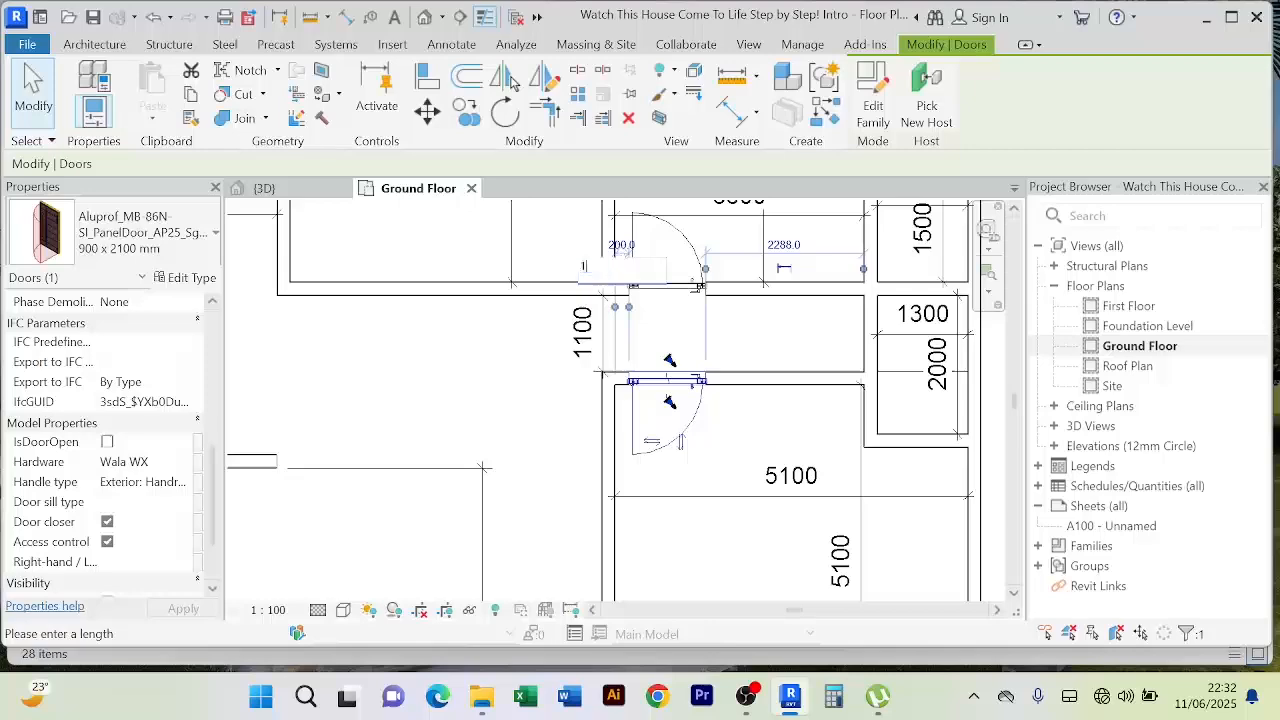
pyautogui.write('100')
pyautogui.press('Return')
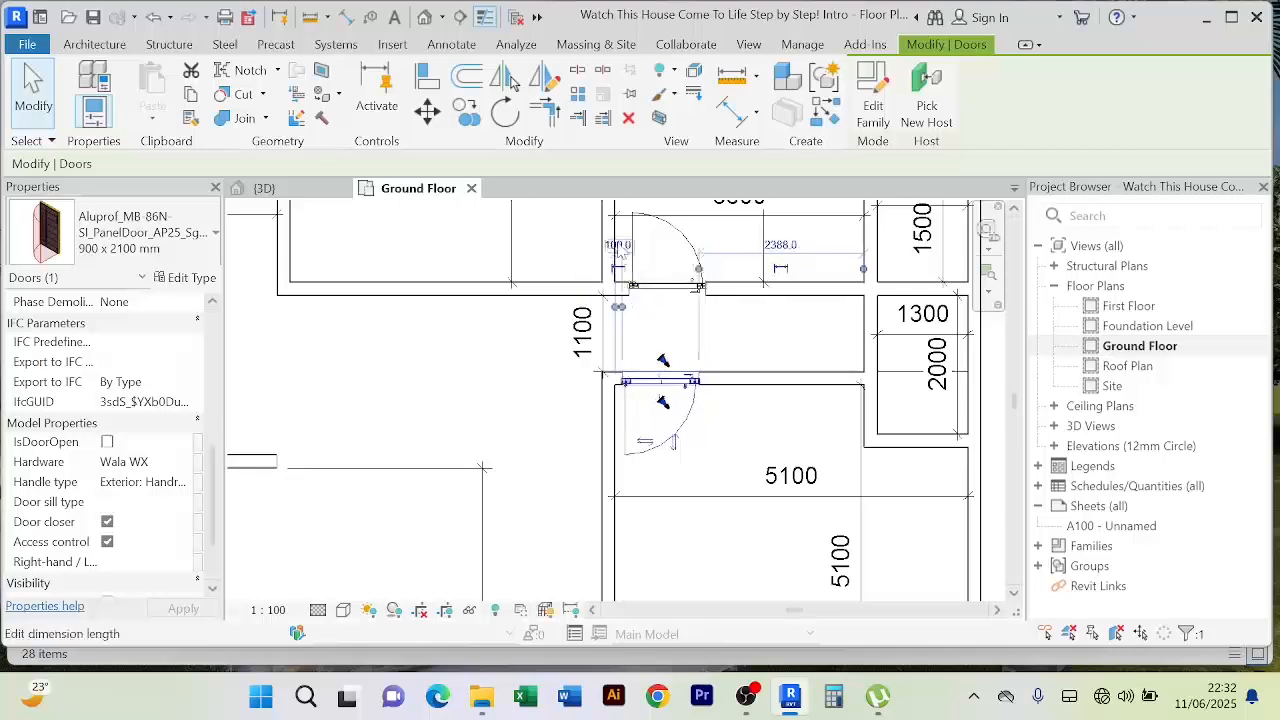
pyautogui.click(480, 432)
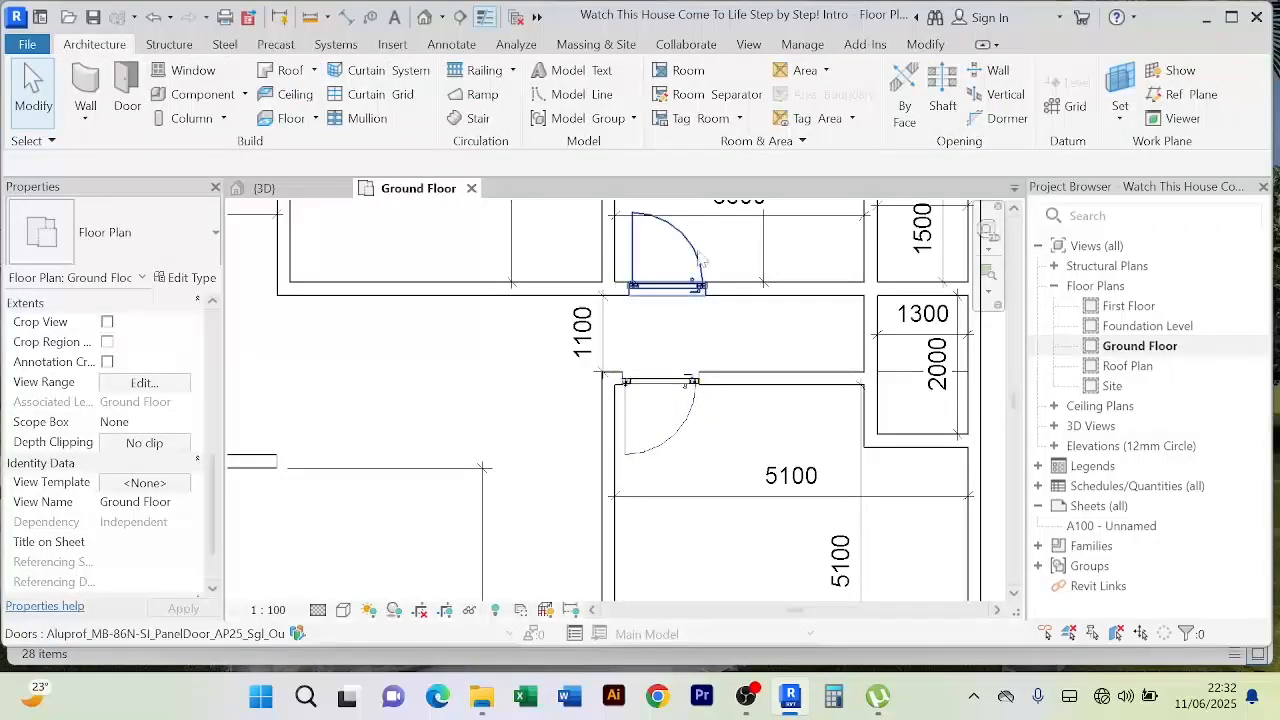
# Step: Set the offset of the 3600 mm room's corridor door from its side wall to 100 mm
pyautogui.click(708, 262)
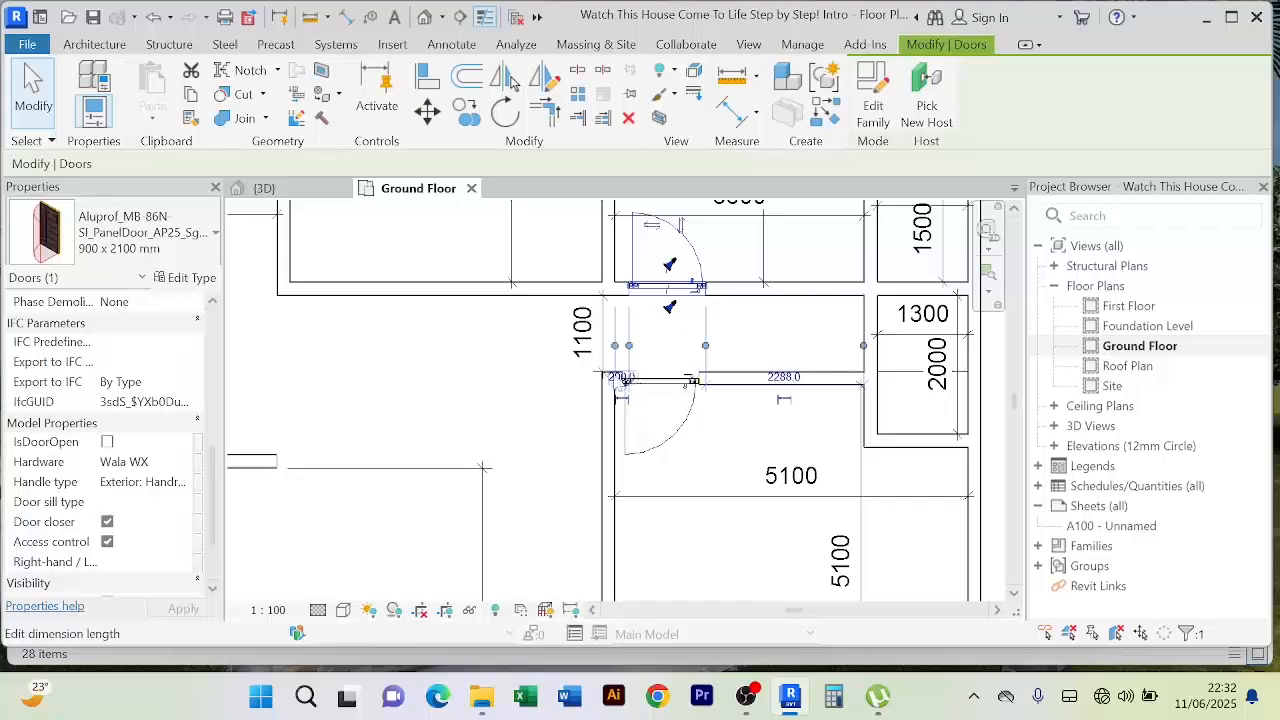
pyautogui.click(621, 377)
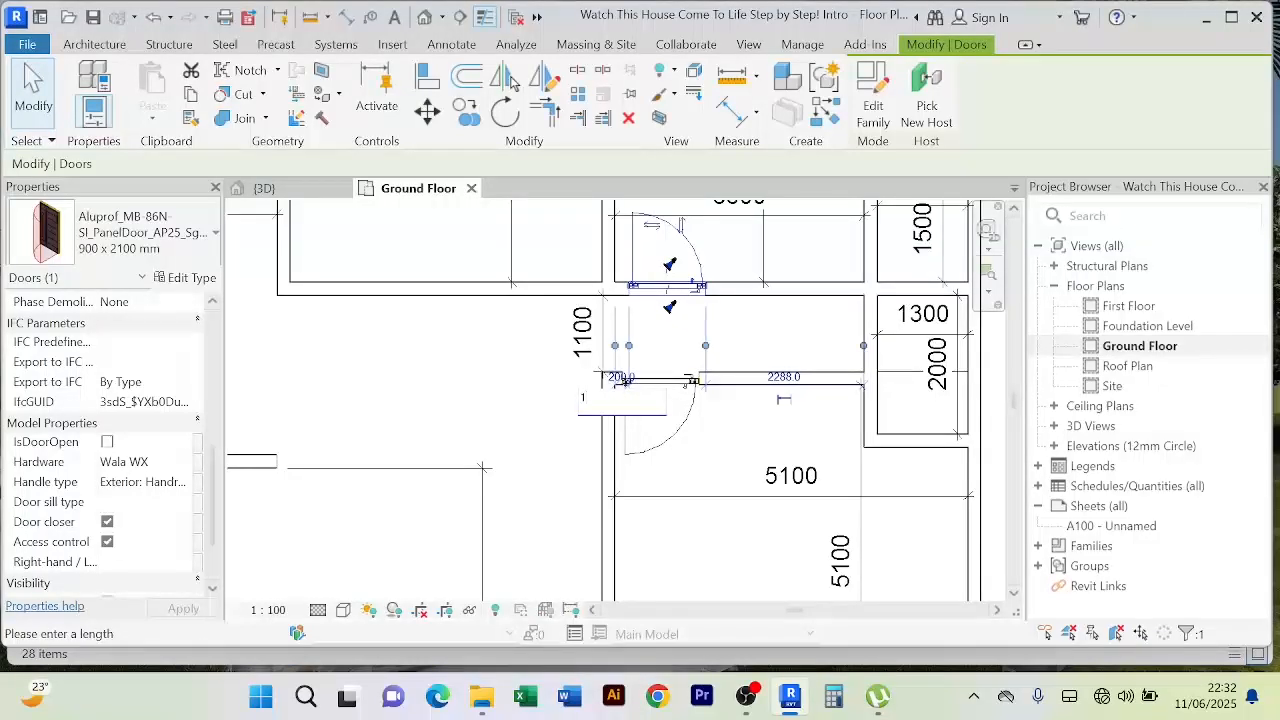
pyautogui.write('100')
pyautogui.press('Return')
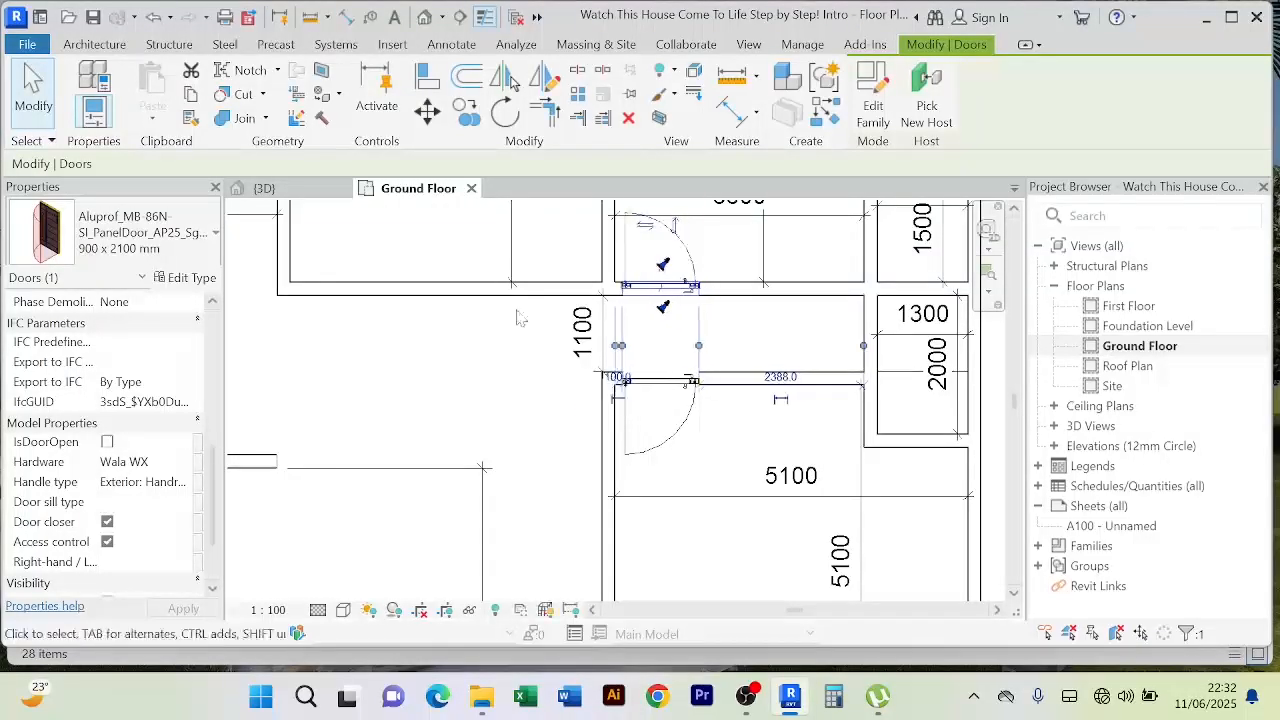
pyautogui.click(451, 423)
# Step: Flip the hand of the panel door in the 2600 mm room's lower wall so it hinges beside the nearer side wall
pyautogui.scroll(-3, 451, 423)
pyautogui.scroll(-5, 903, 429)
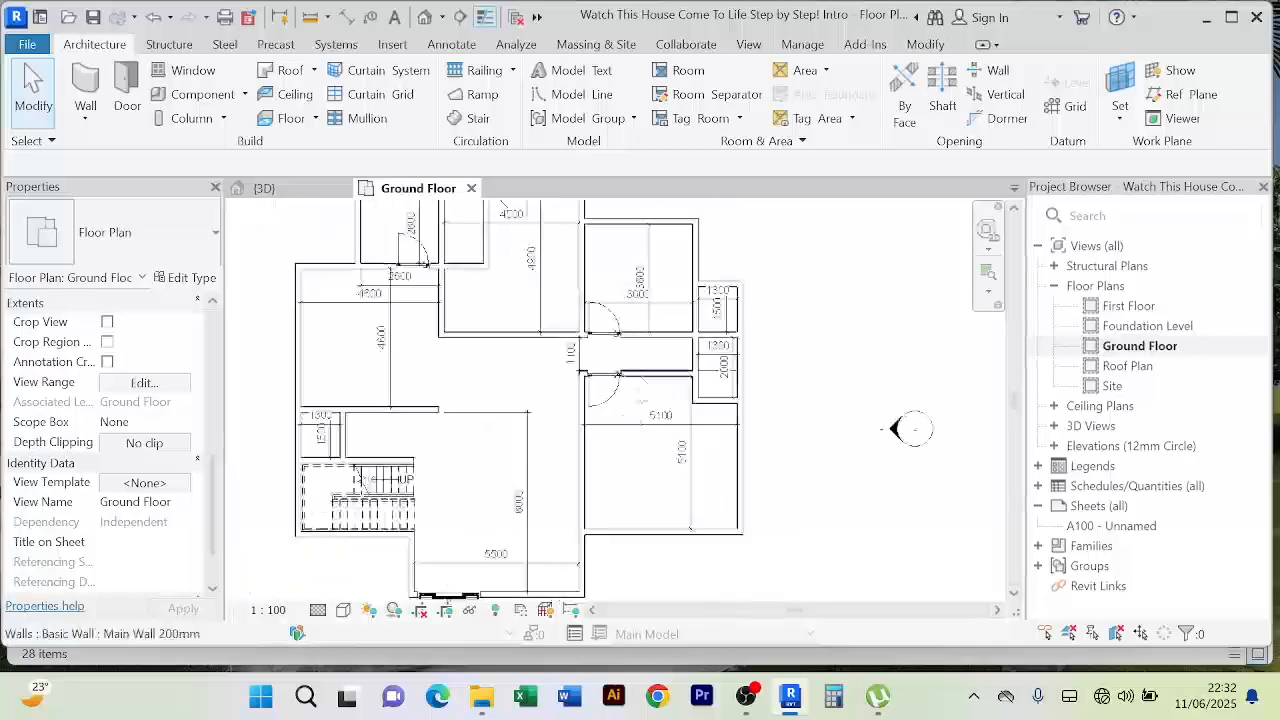
pyautogui.scroll(6, 604, 321)
pyautogui.scroll(-5, 957, 434)
pyautogui.scroll(5, 590, 362)
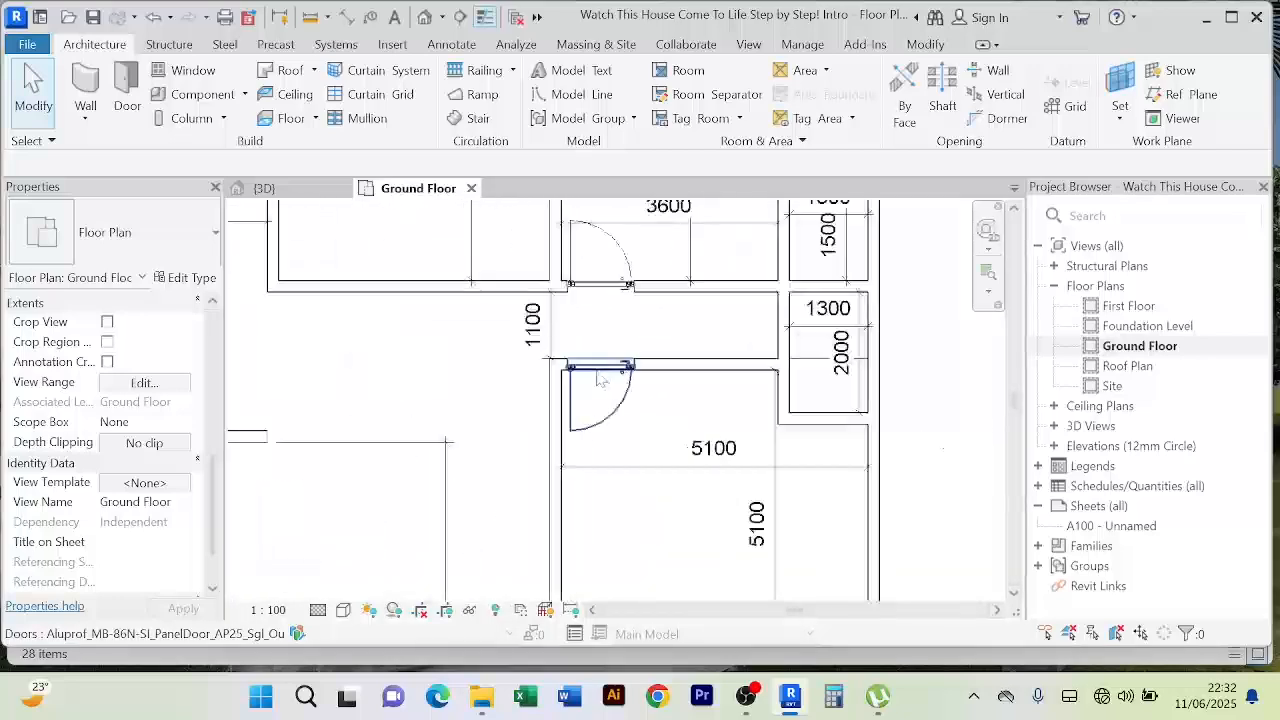
pyautogui.scroll(-3, 790, 418)
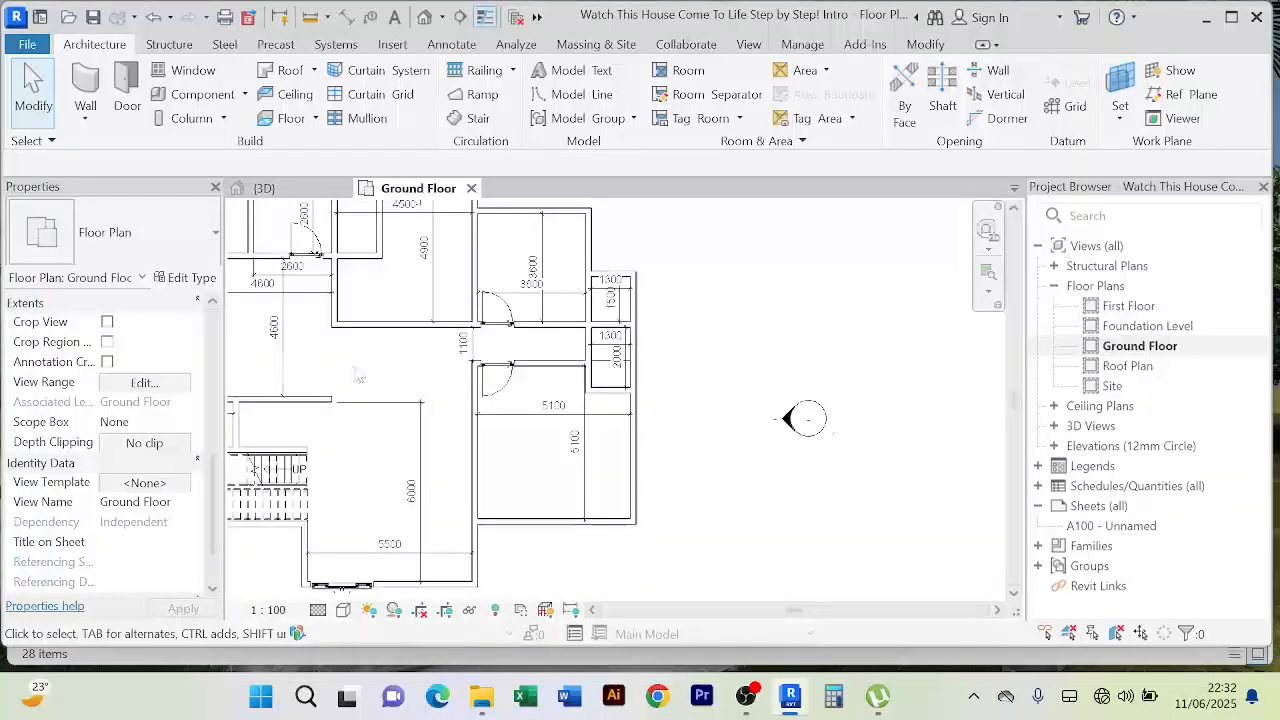
pyautogui.moveTo(350, 377); pyautogui.dragTo(369, 386, button='middle')
pyautogui.scroll(3, 400, 380)
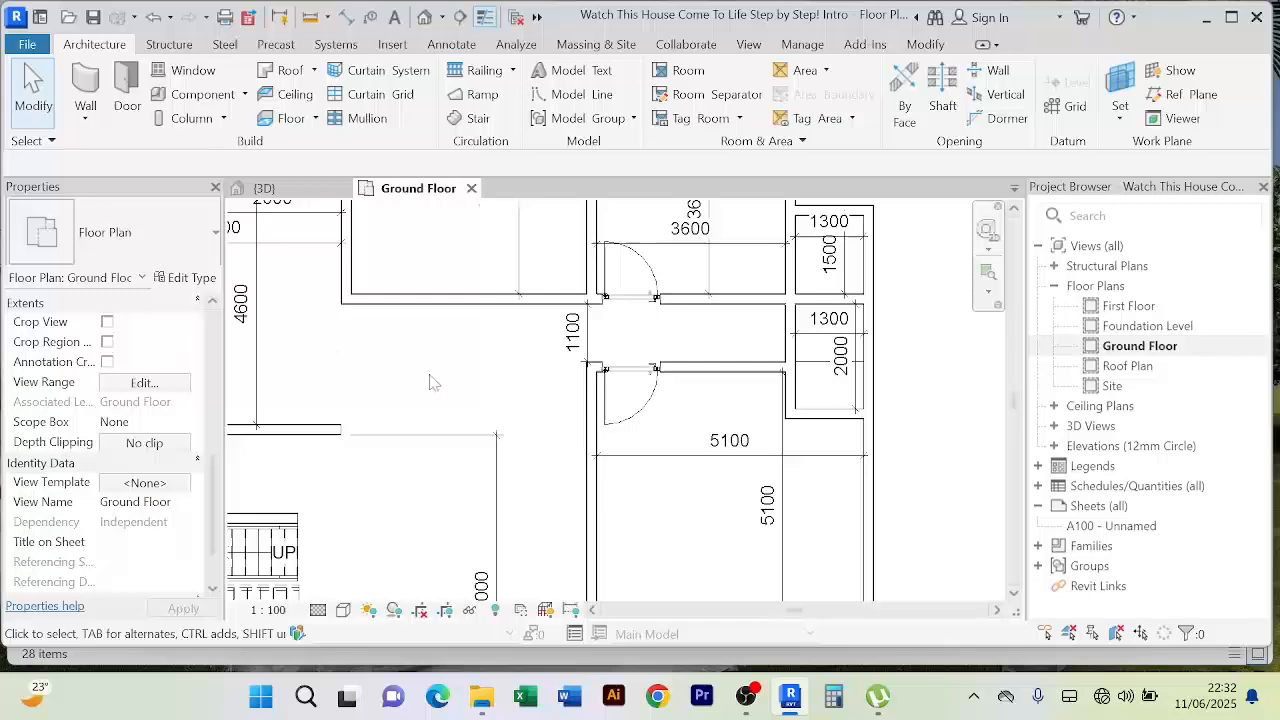
pyautogui.scroll(-2, 434, 380)
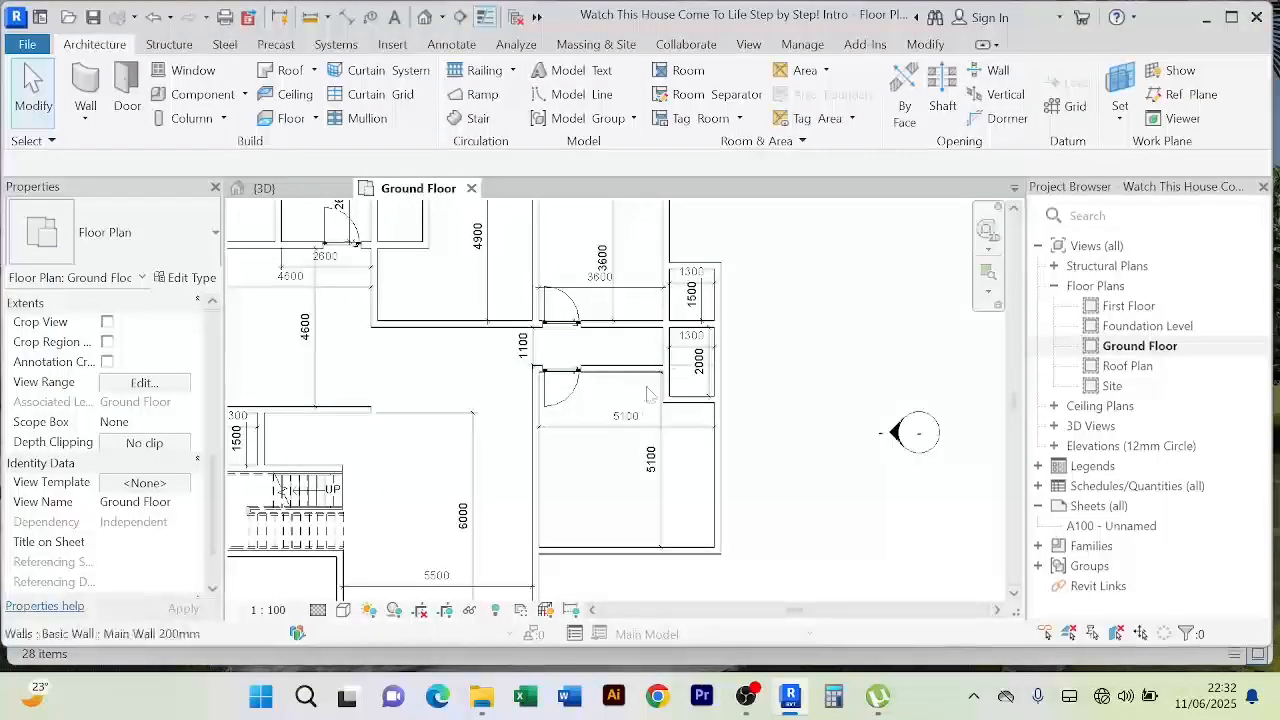
pyautogui.scroll(-2, 450, 376)
pyautogui.scroll(3, 450, 376)
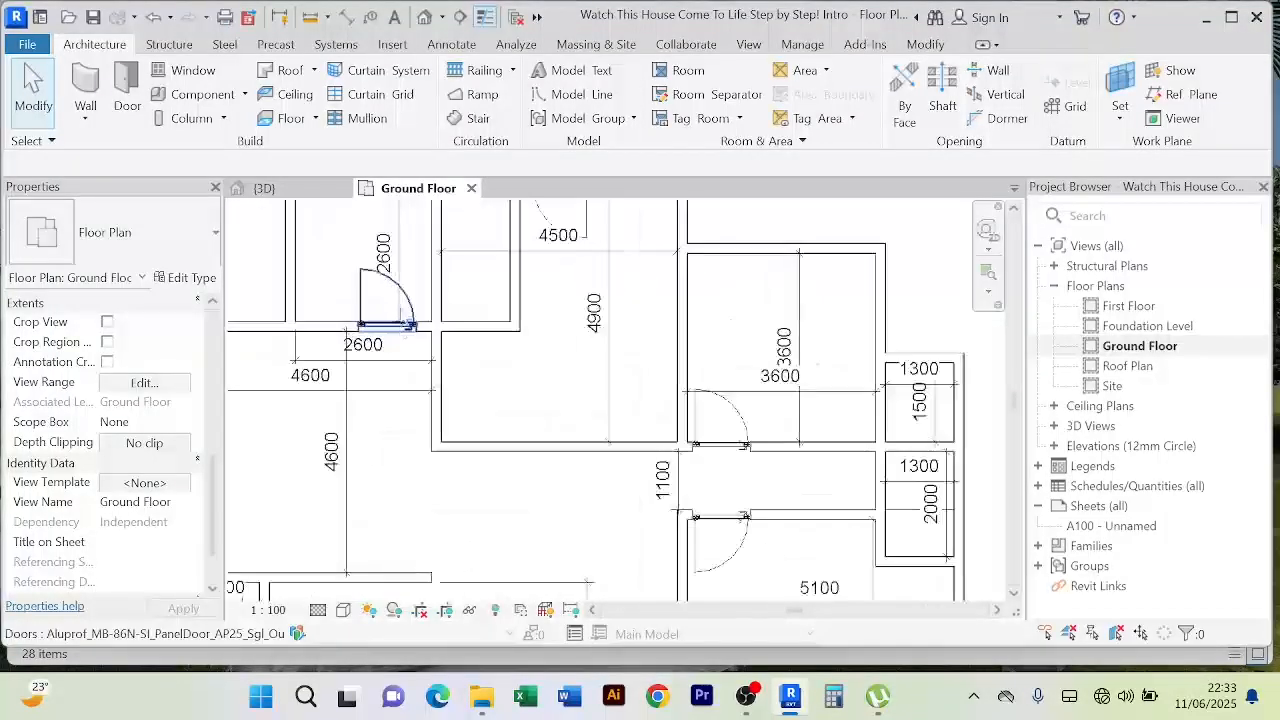
pyautogui.click(400, 309)
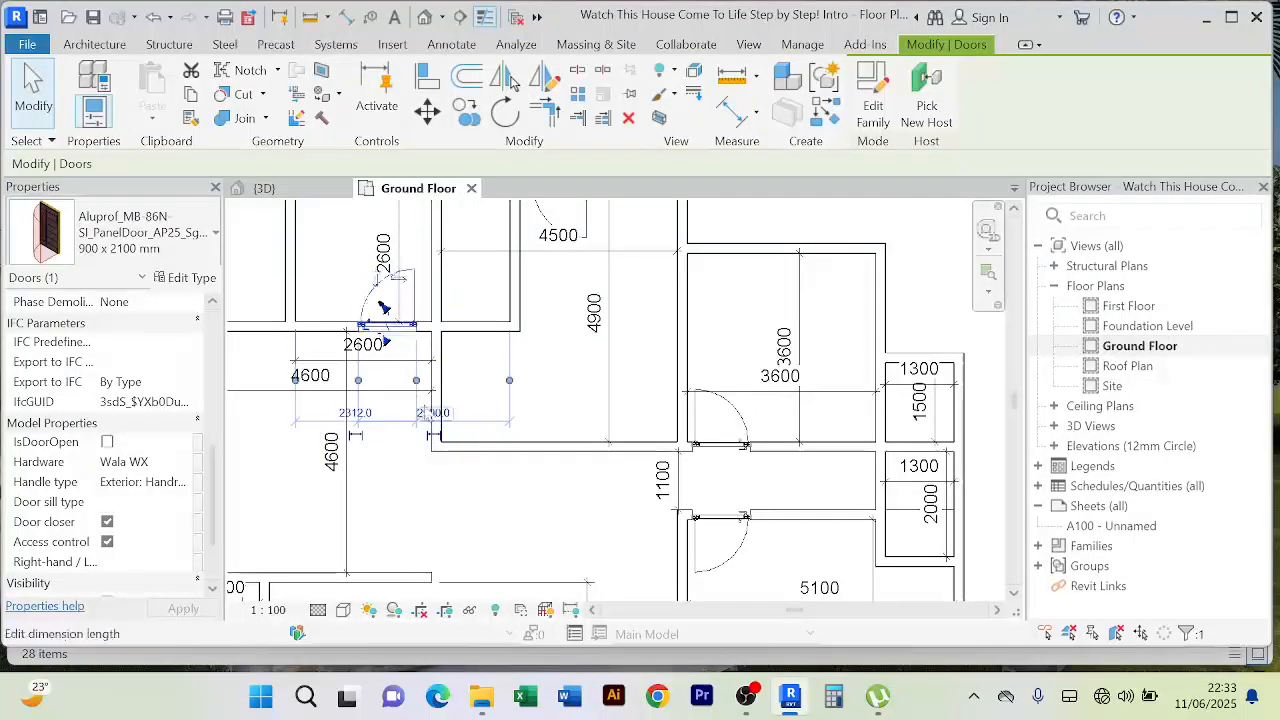
# Step: Try a 100 mm offset for the 2600 mm room's door using its dimension toward the 4500 mm room, and undo the move
pyautogui.click(434, 413)
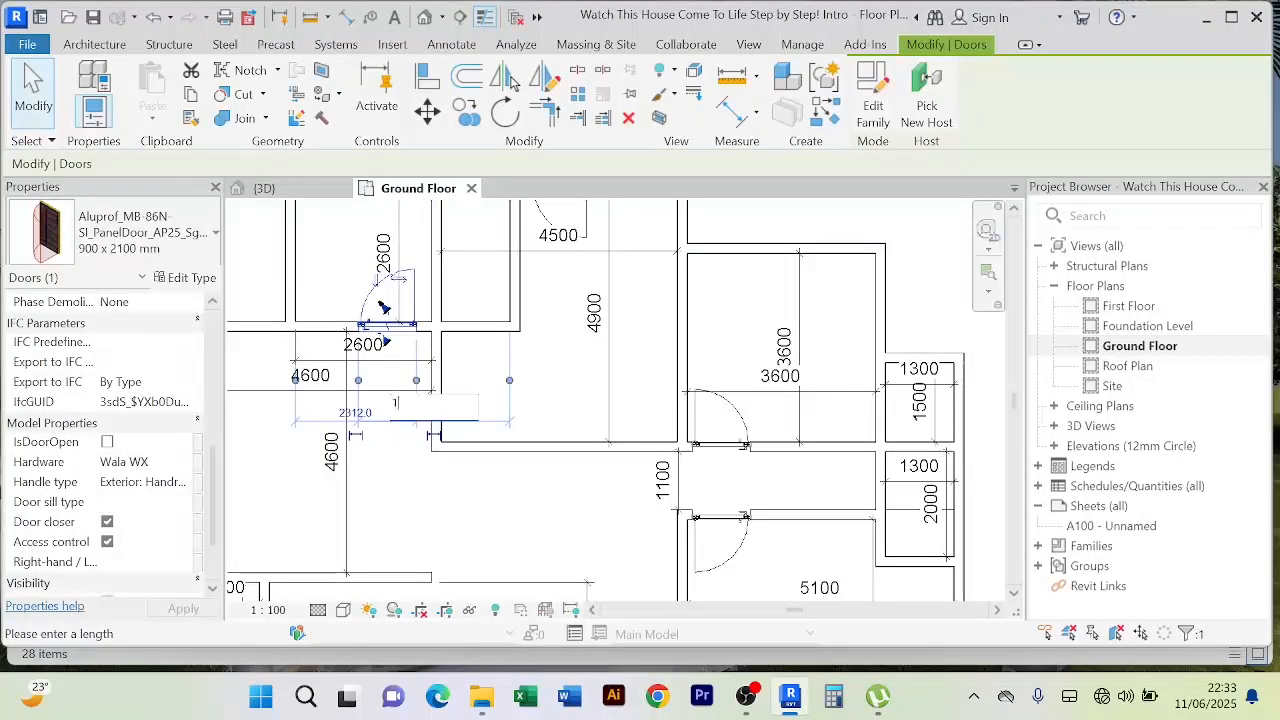
pyautogui.write('100')
pyautogui.press('Return')
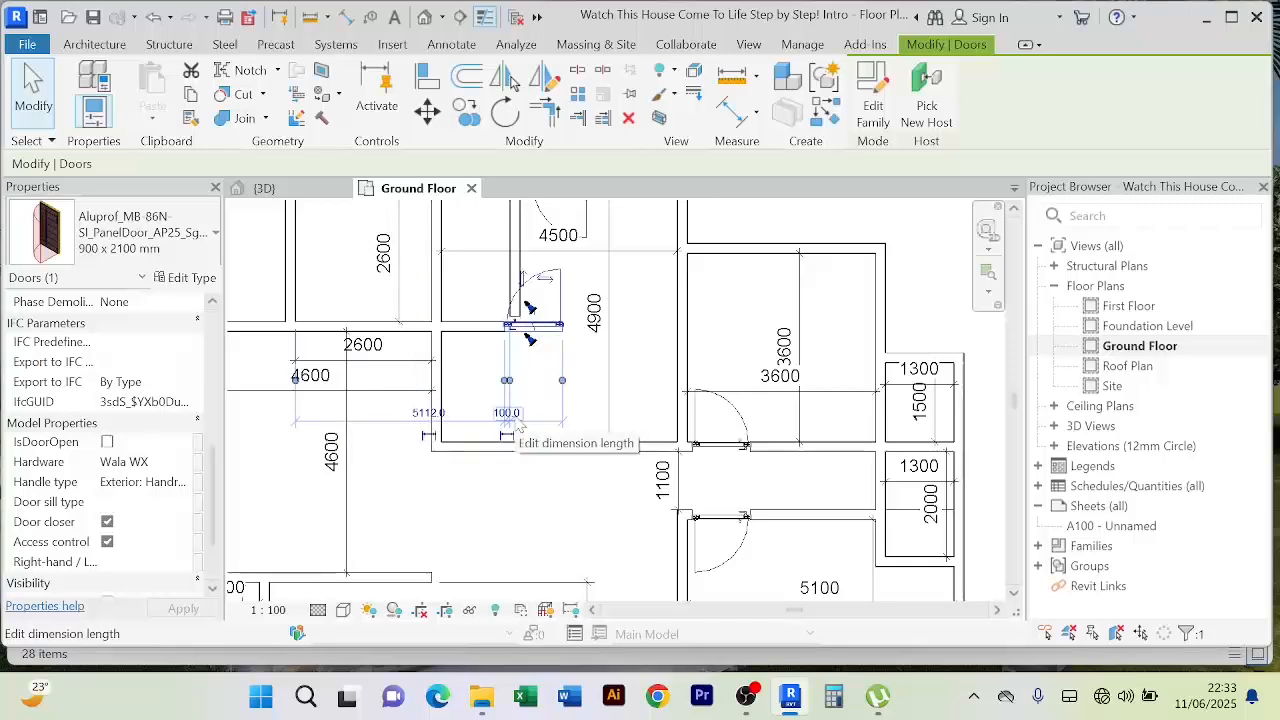
pyautogui.hotkey('ctrl', 'z')
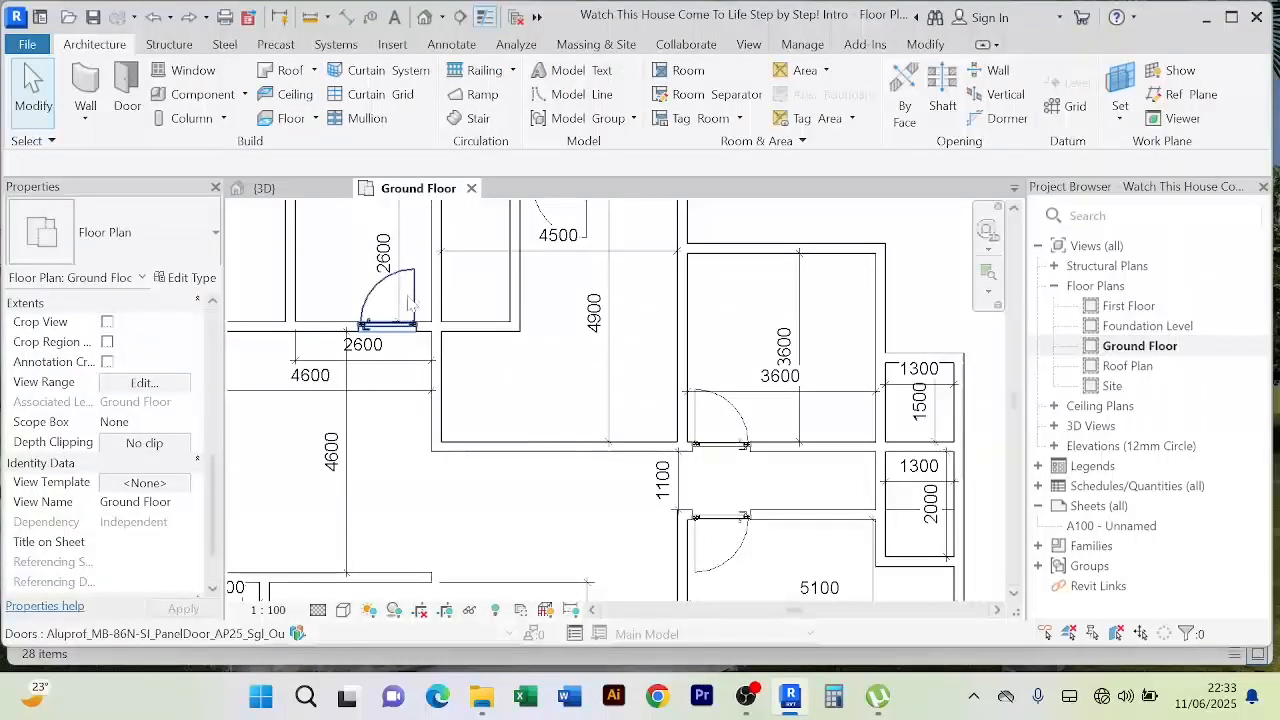
# Step: Nudge the 2600 mm room's door toward the wall shared with the 4500 mm room, to 1380 mm from the opposite side wall
pyautogui.click(383, 308)
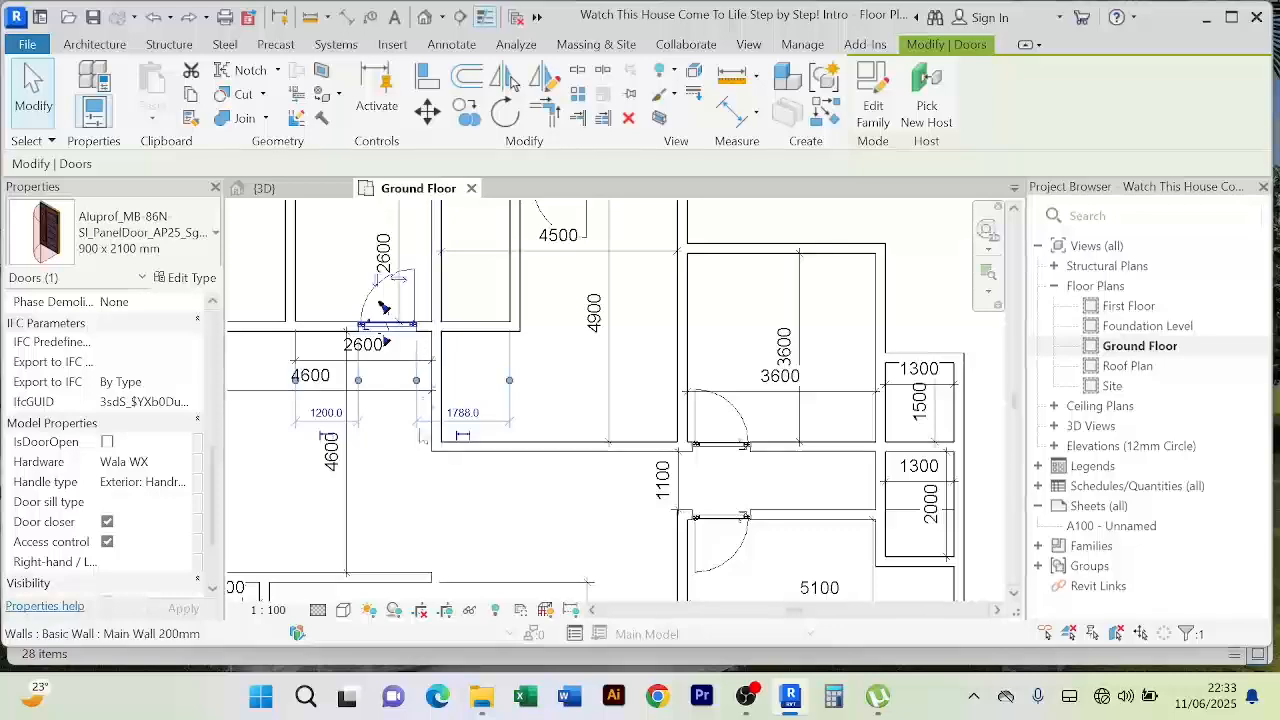
pyautogui.scroll(2, 424, 434)
pyautogui.scroll(-2, 381, 498)
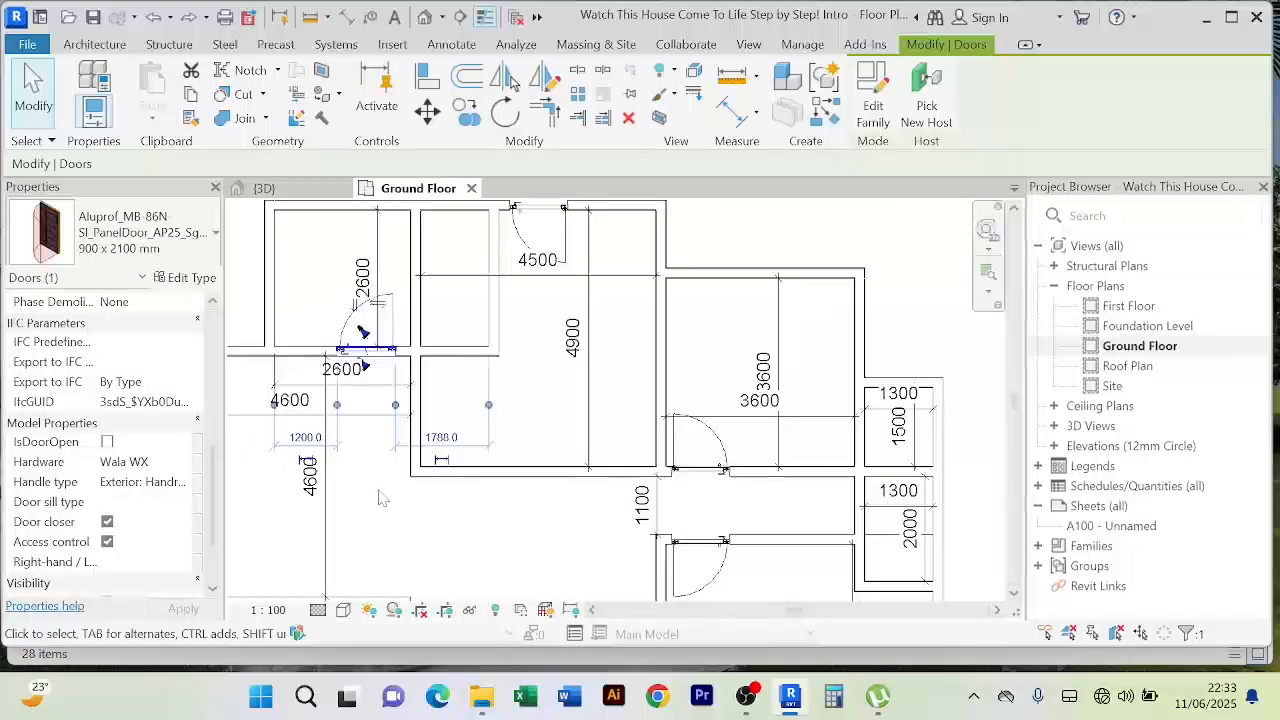
pyautogui.click(381, 498)
pyautogui.click(362, 322)
pyautogui.scroll(1, 424, 440)
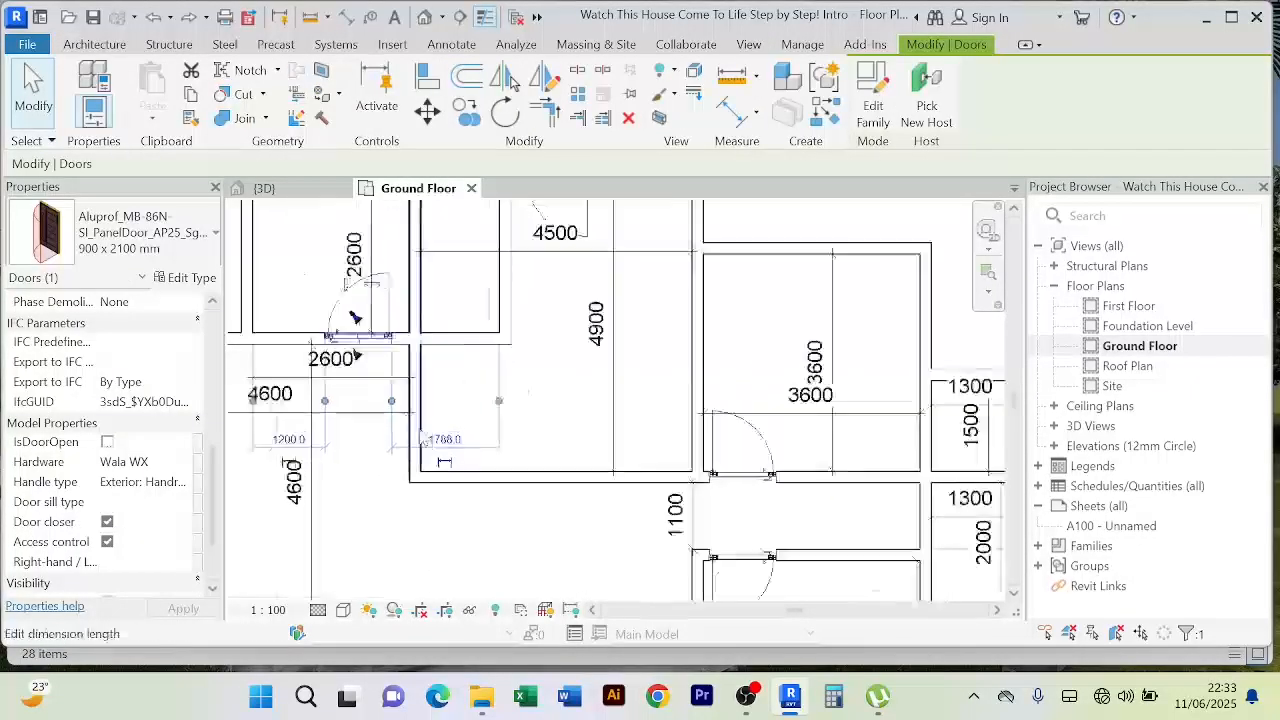
pyautogui.scroll(1, 422, 439)
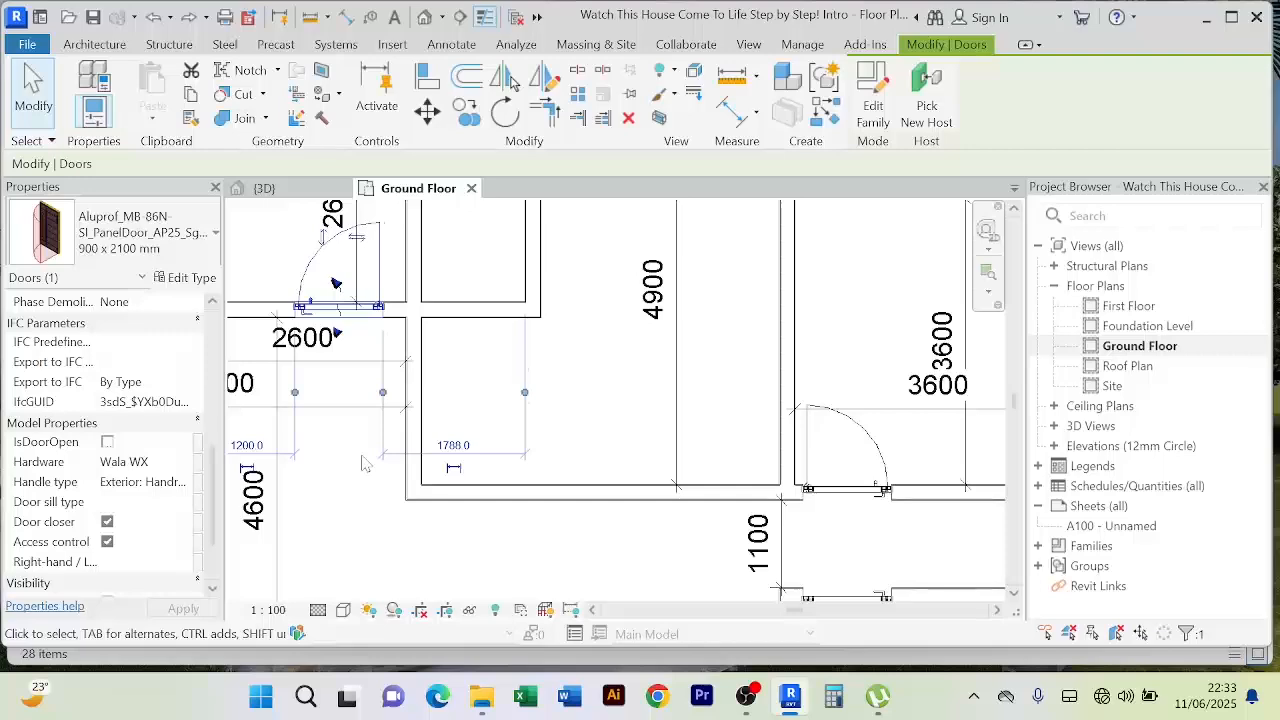
pyautogui.press('Right')
pyautogui.press('Right')
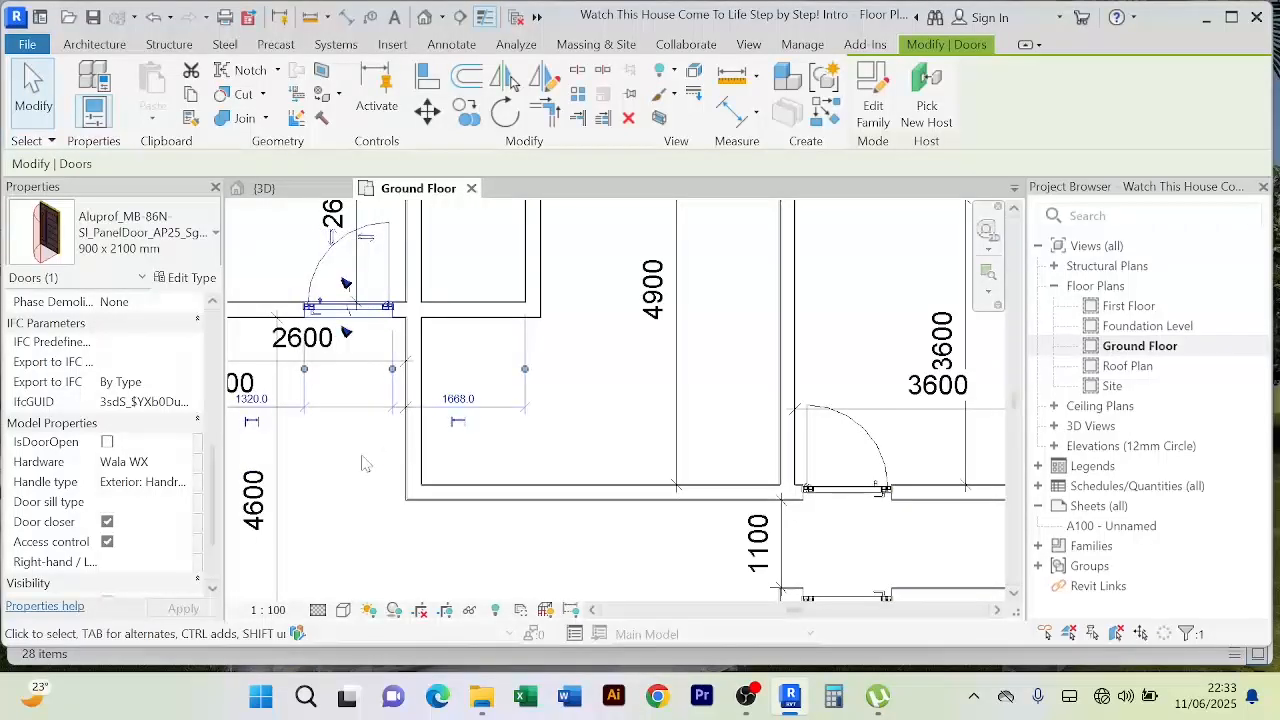
pyautogui.press('Right')
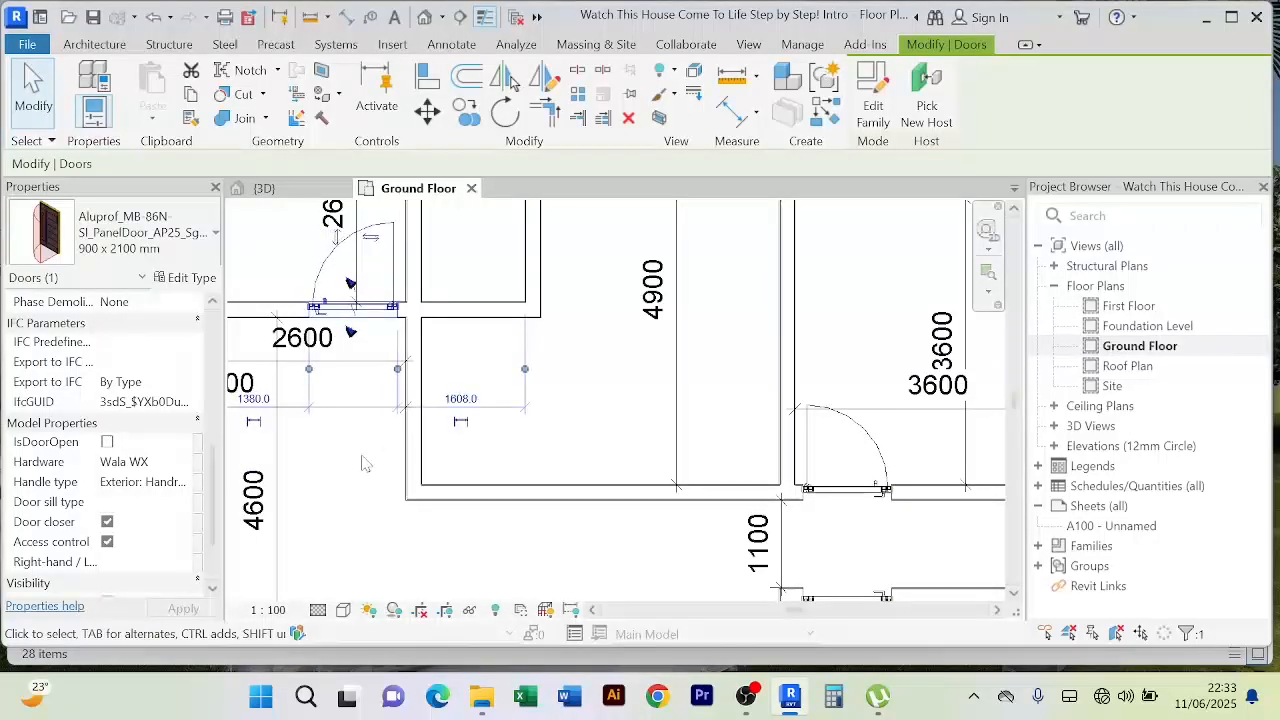
pyautogui.scroll(-2, 365, 463)
pyautogui.press('Escape')
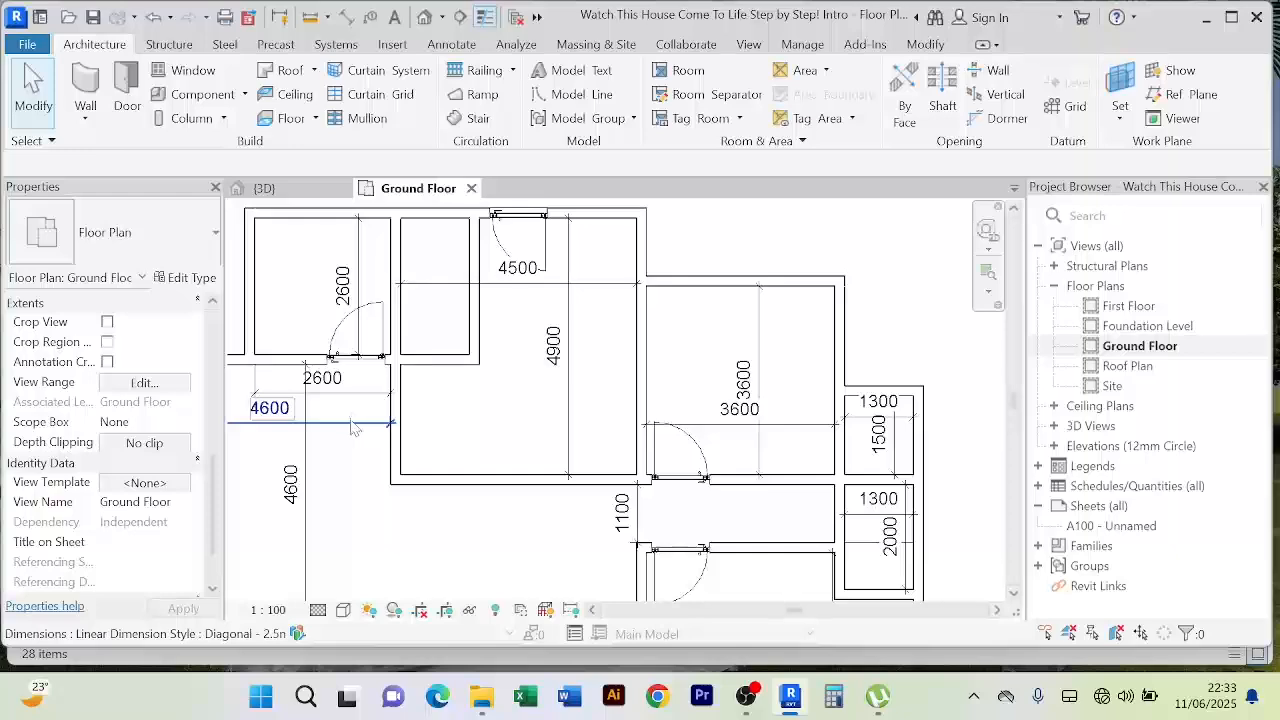
# Step: Delete the horizontal 2600 mm dimension below the 2600 mm room's door and check the door's remaining wall offsets
pyautogui.click(362, 402)
pyautogui.press('Delete')
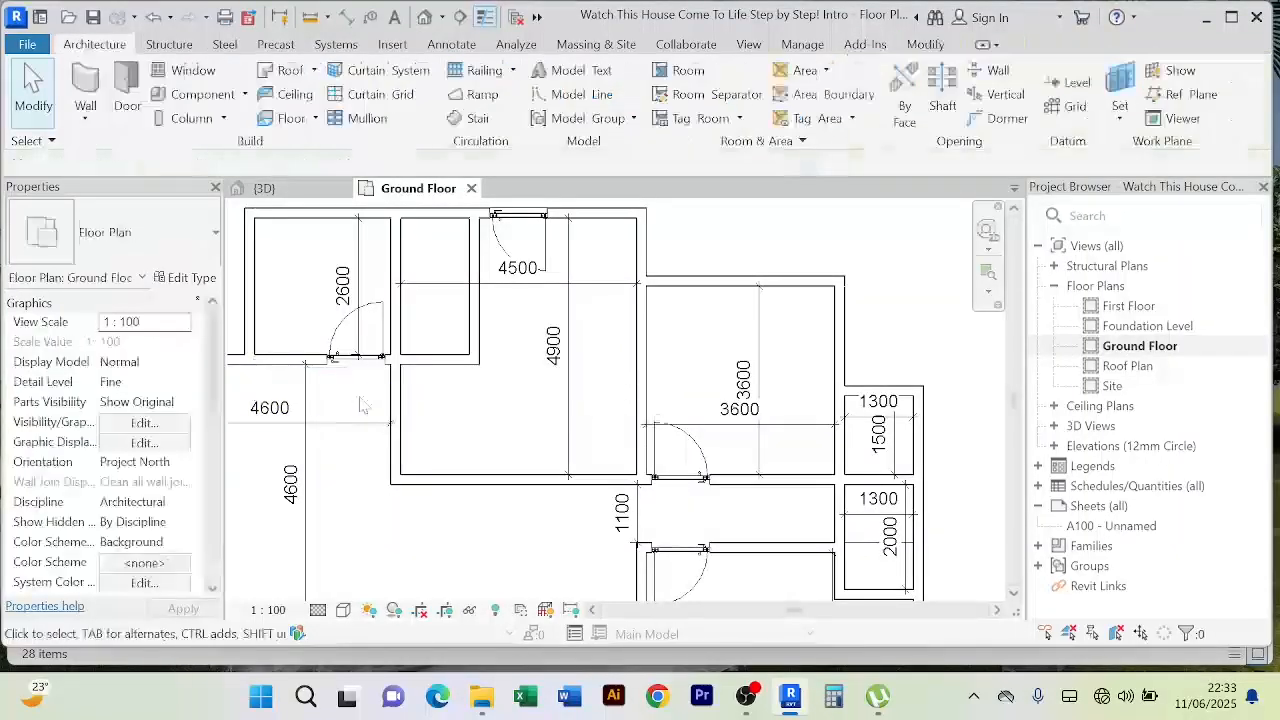
pyautogui.click(381, 330)
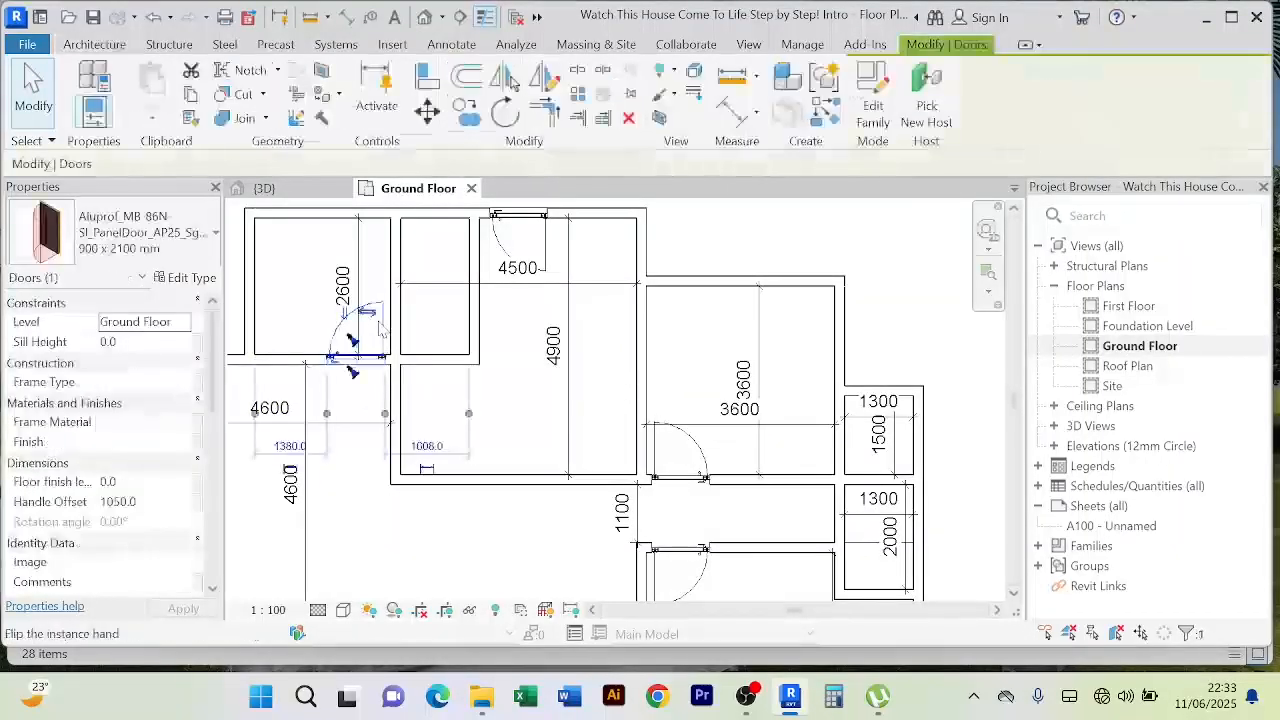
pyautogui.click(445, 420)
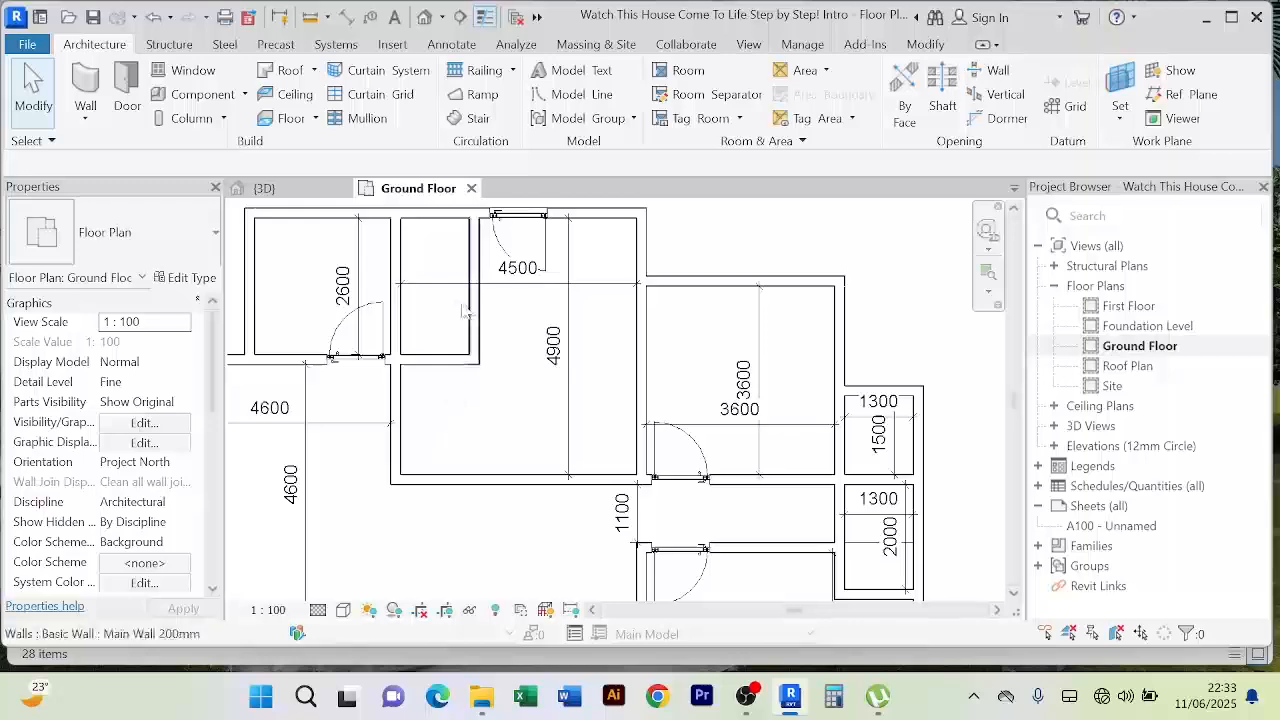
pyautogui.click(345, 356)
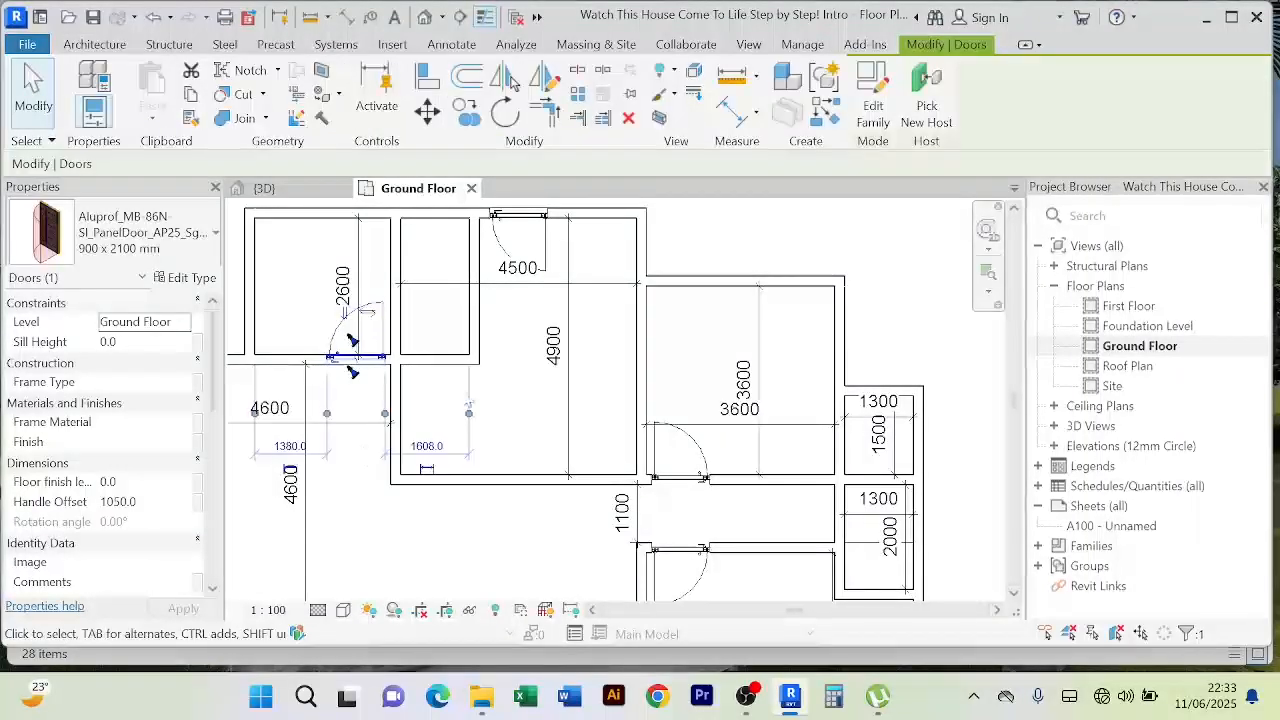
pyautogui.click(514, 438)
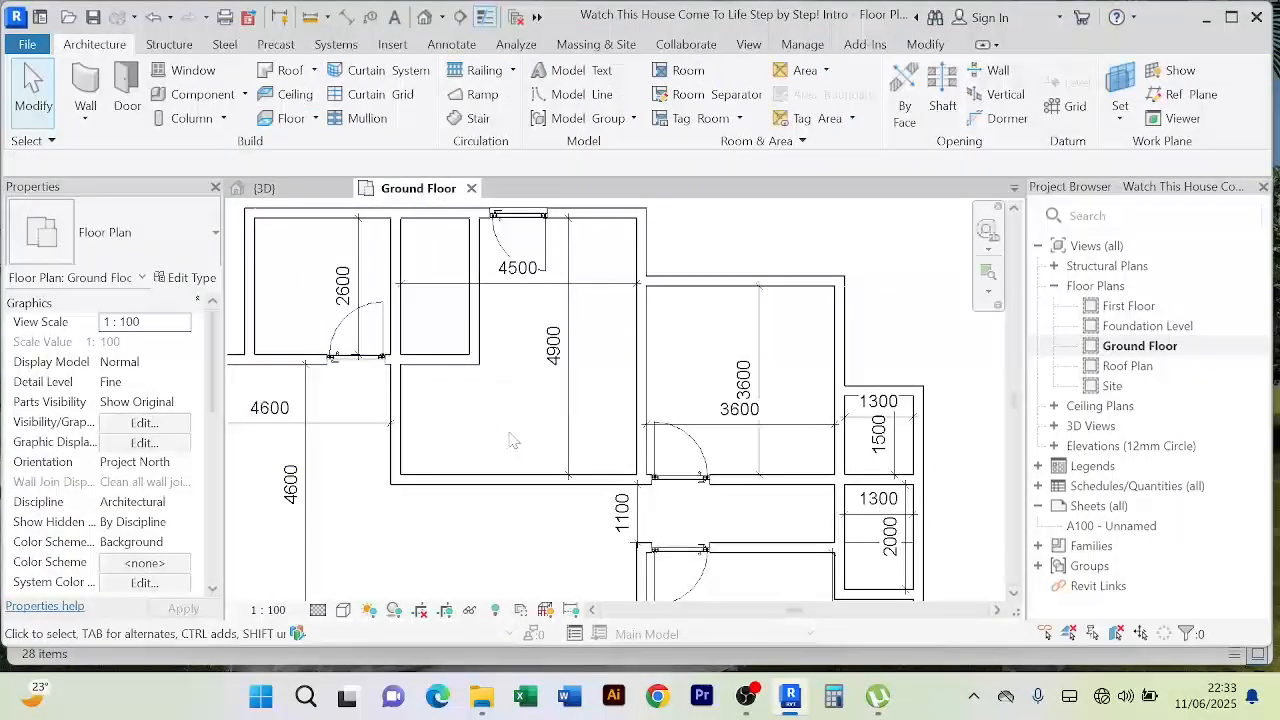
# Step: Flip the facing and hand of the 4500 mm room's exterior door so it swings outward, hinged beside the nearer side wall
pyautogui.moveTo(510, 395); pyautogui.dragTo(472, 508, button='middle')
pyautogui.click(480, 330)
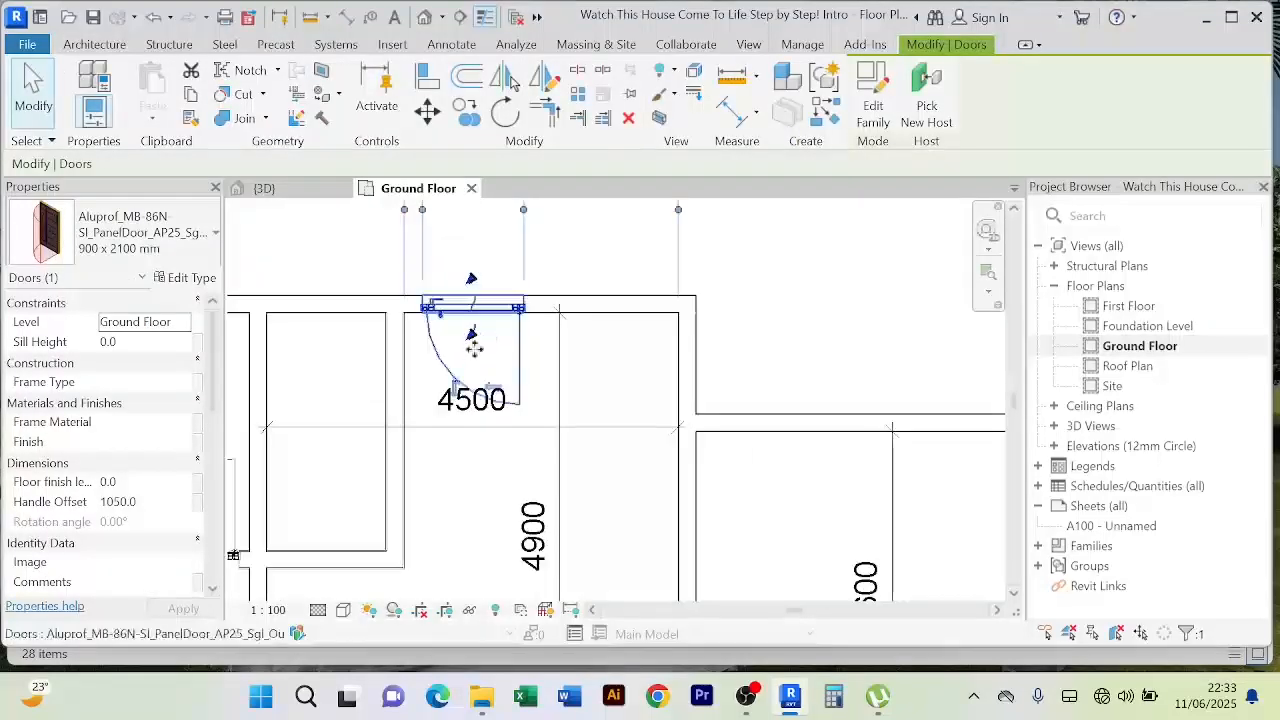
pyautogui.click(457, 389)
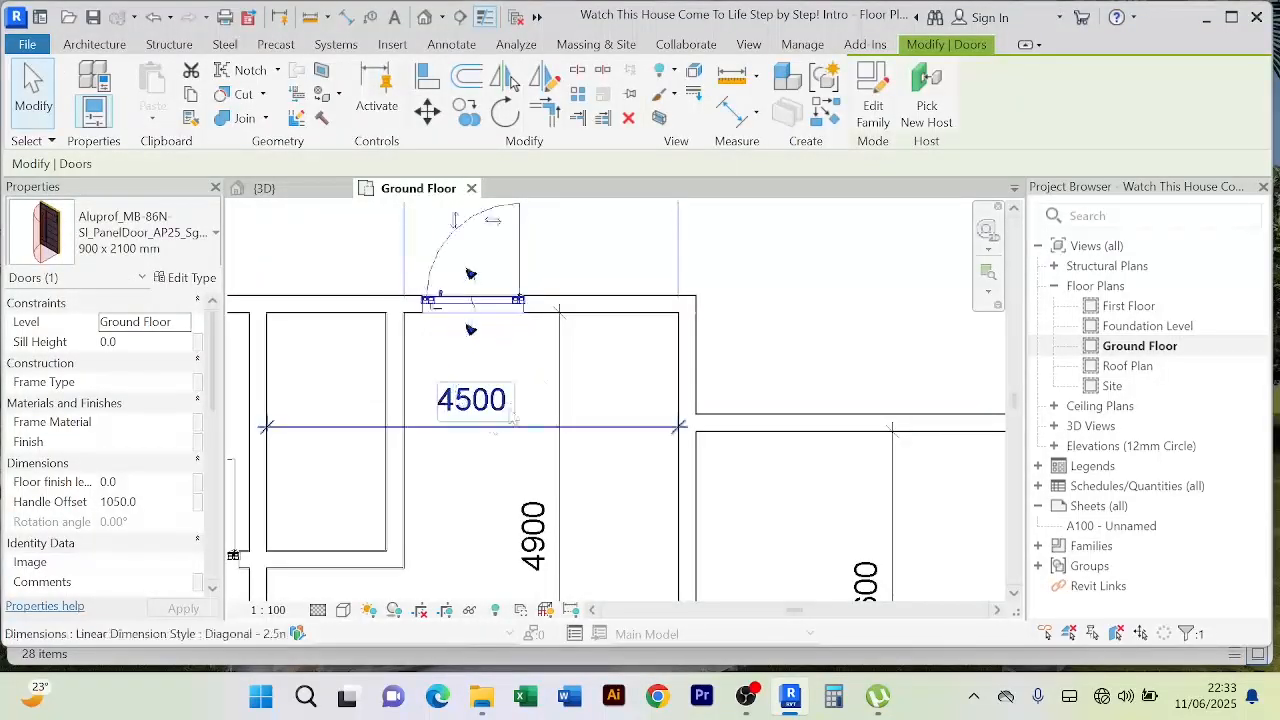
pyautogui.scroll(-2, 543, 362)
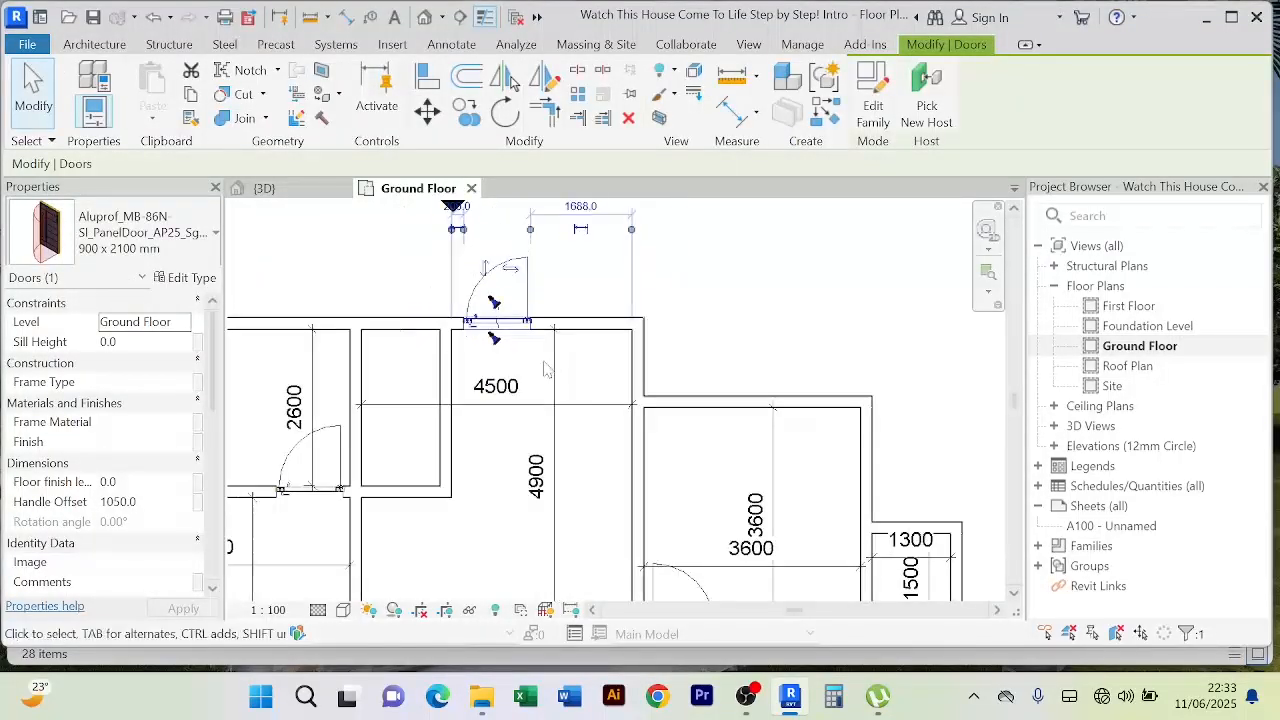
pyautogui.click(513, 270)
pyautogui.click(729, 297)
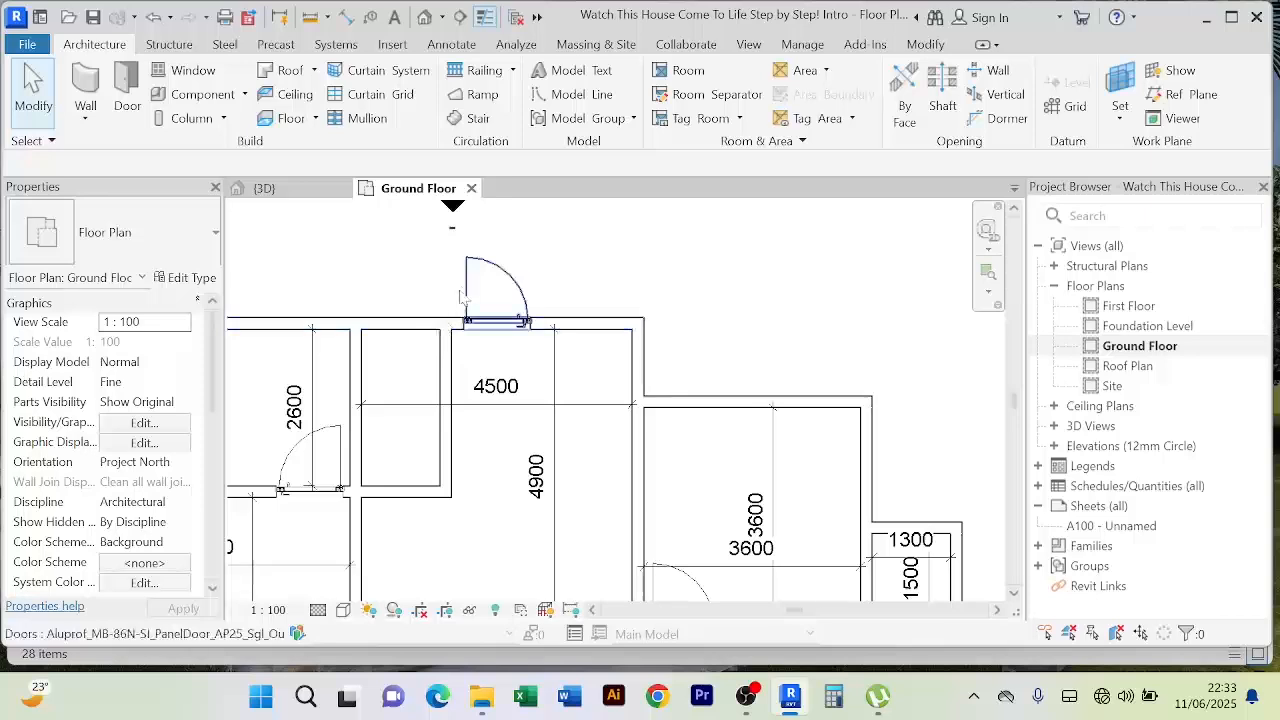
# Step: Set the 4500 mm room's exterior door offset from the nearer side wall to 100 mm
pyautogui.click(546, 273)
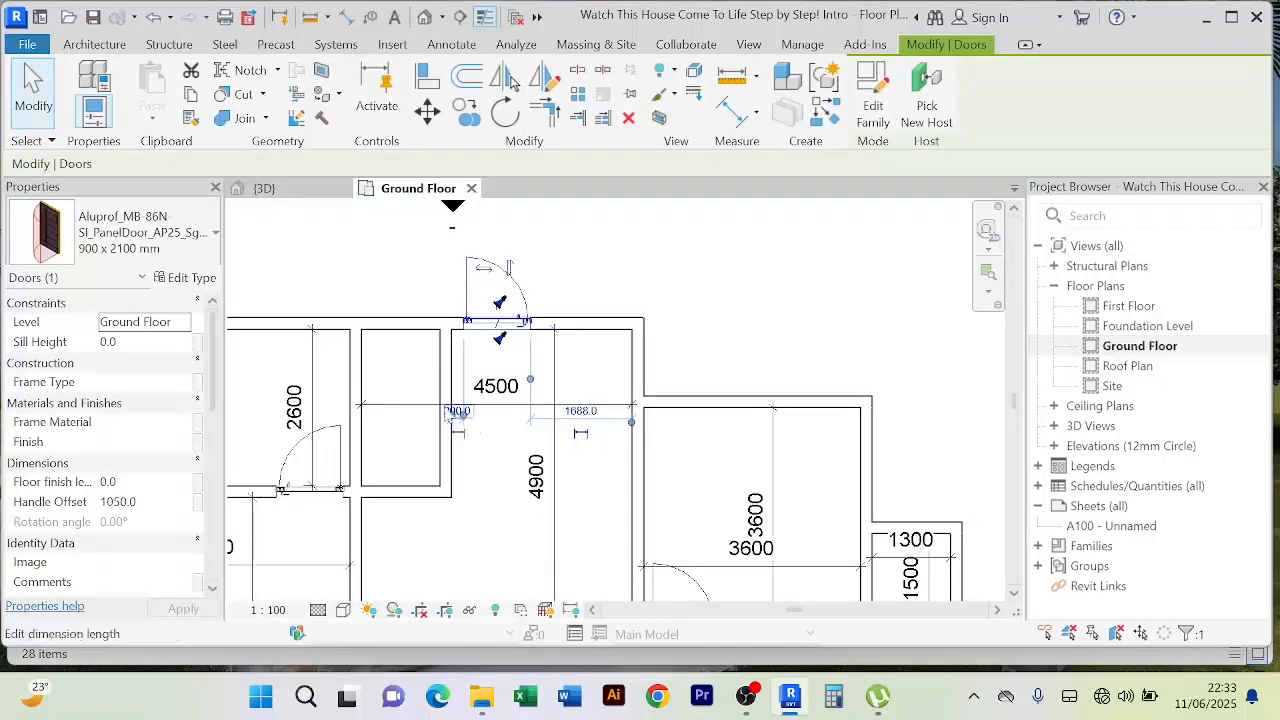
pyautogui.click(456, 411)
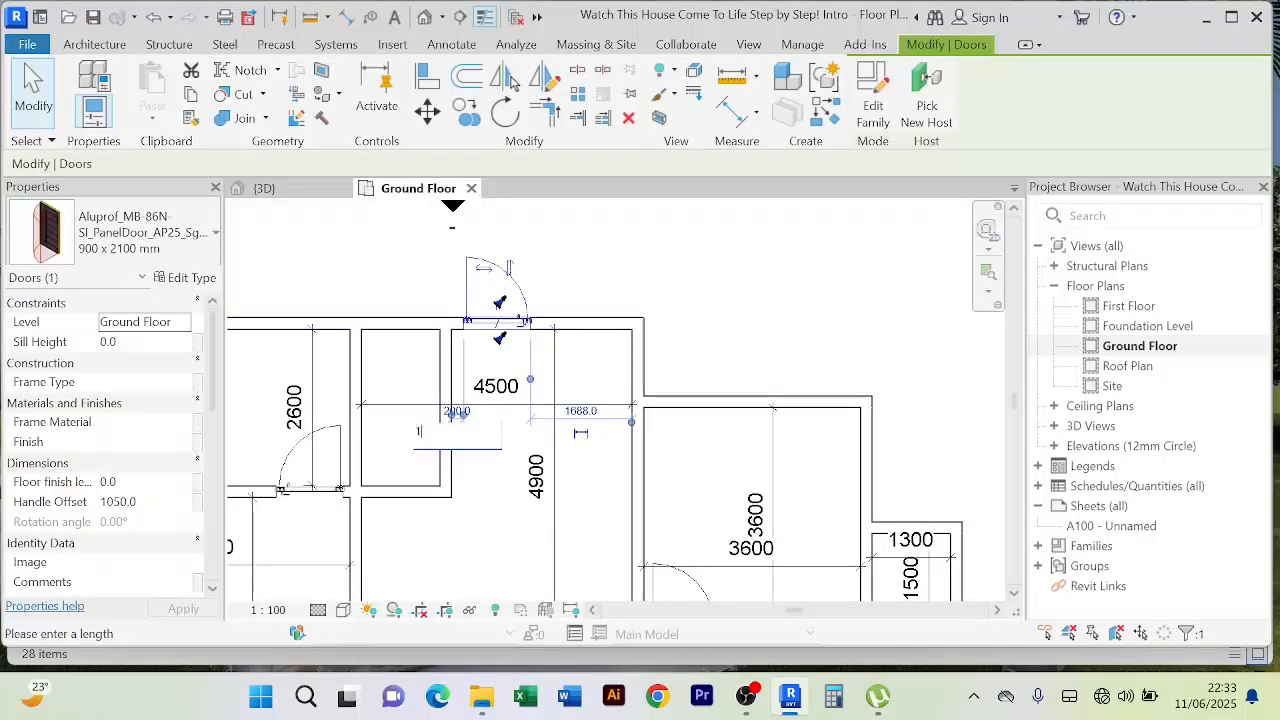
pyautogui.write('100')
pyautogui.press('Return')
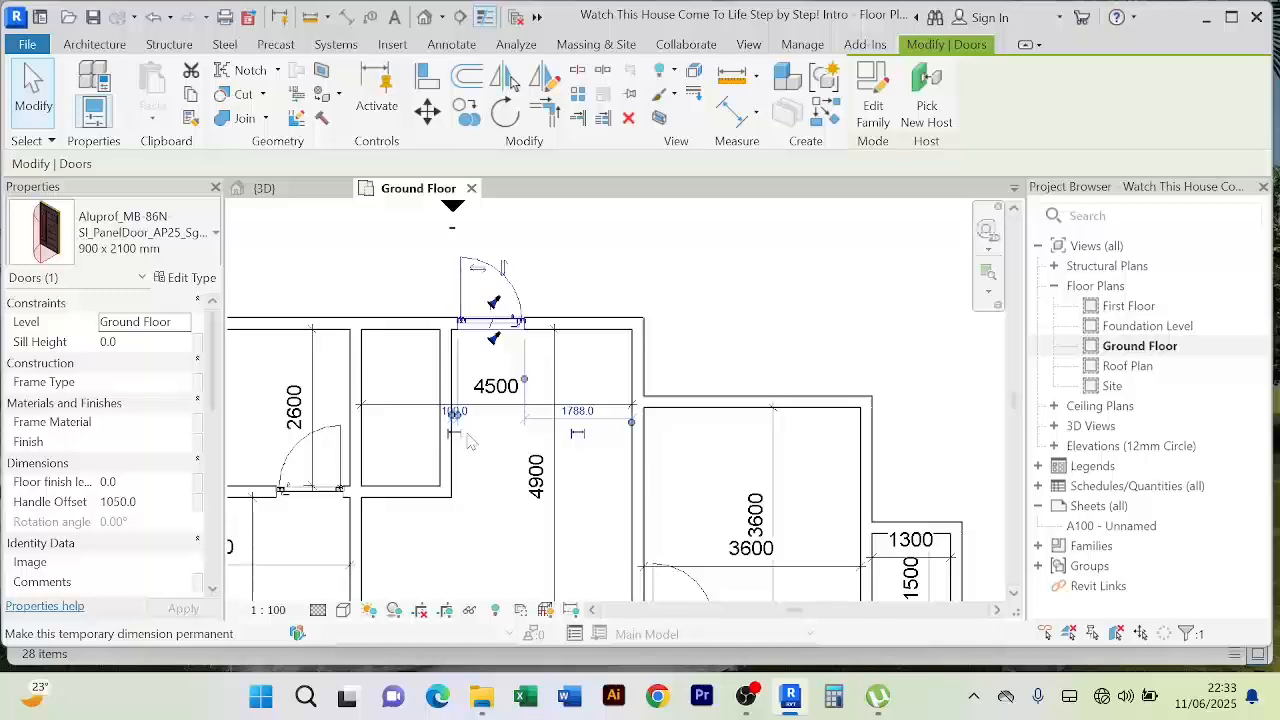
pyautogui.click(745, 301)
pyautogui.scroll(-2, 742, 299)
pyautogui.scroll(2, 608, 367)
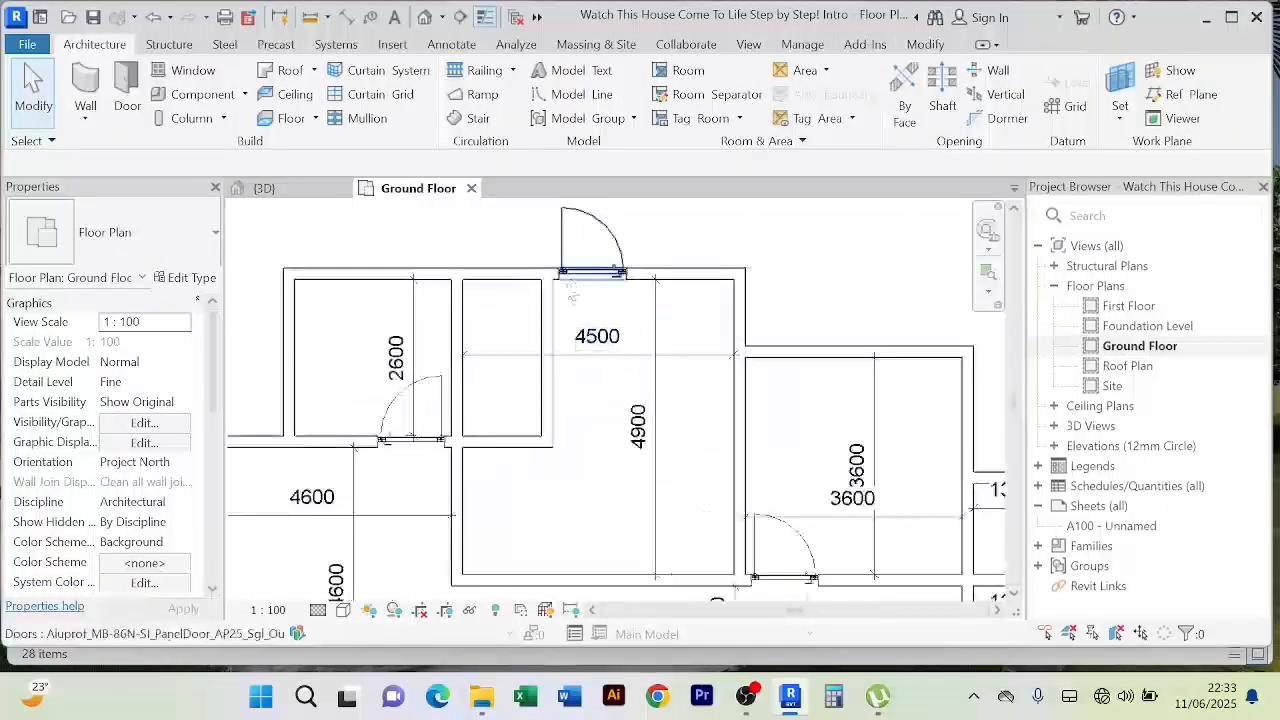
pyautogui.scroll(-3, 572, 298)
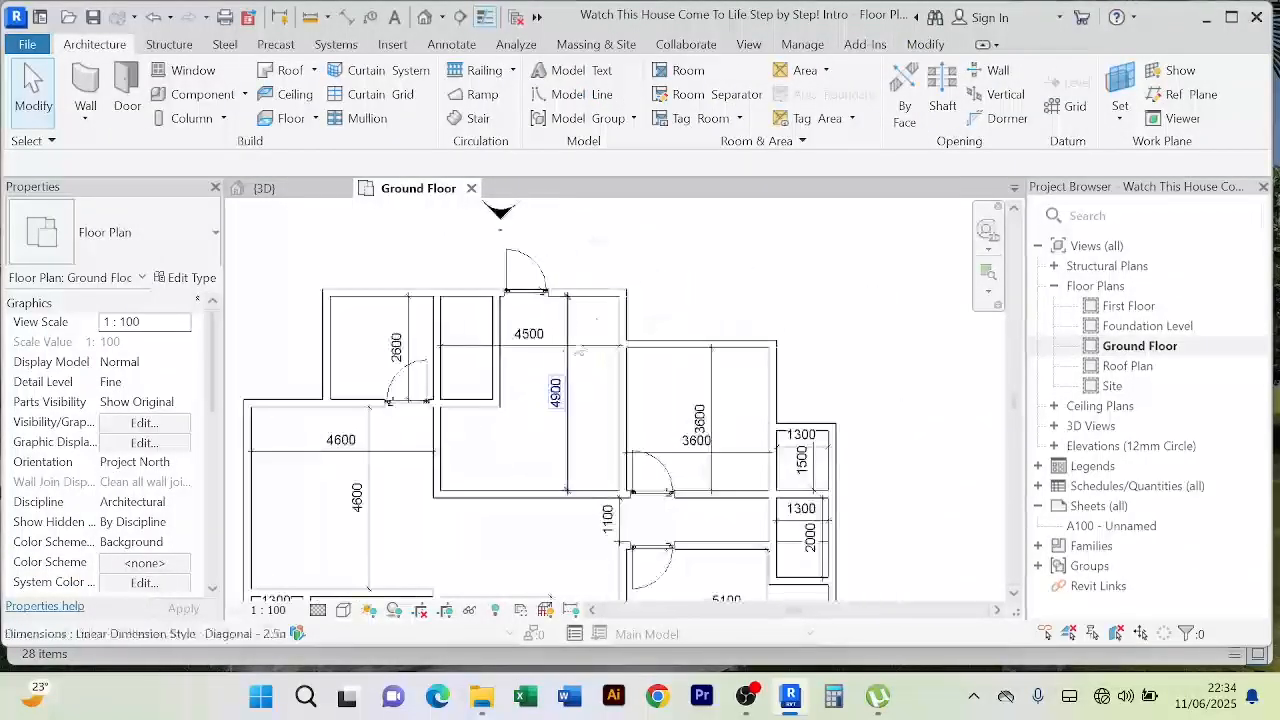
pyautogui.scroll(2, 598, 315)
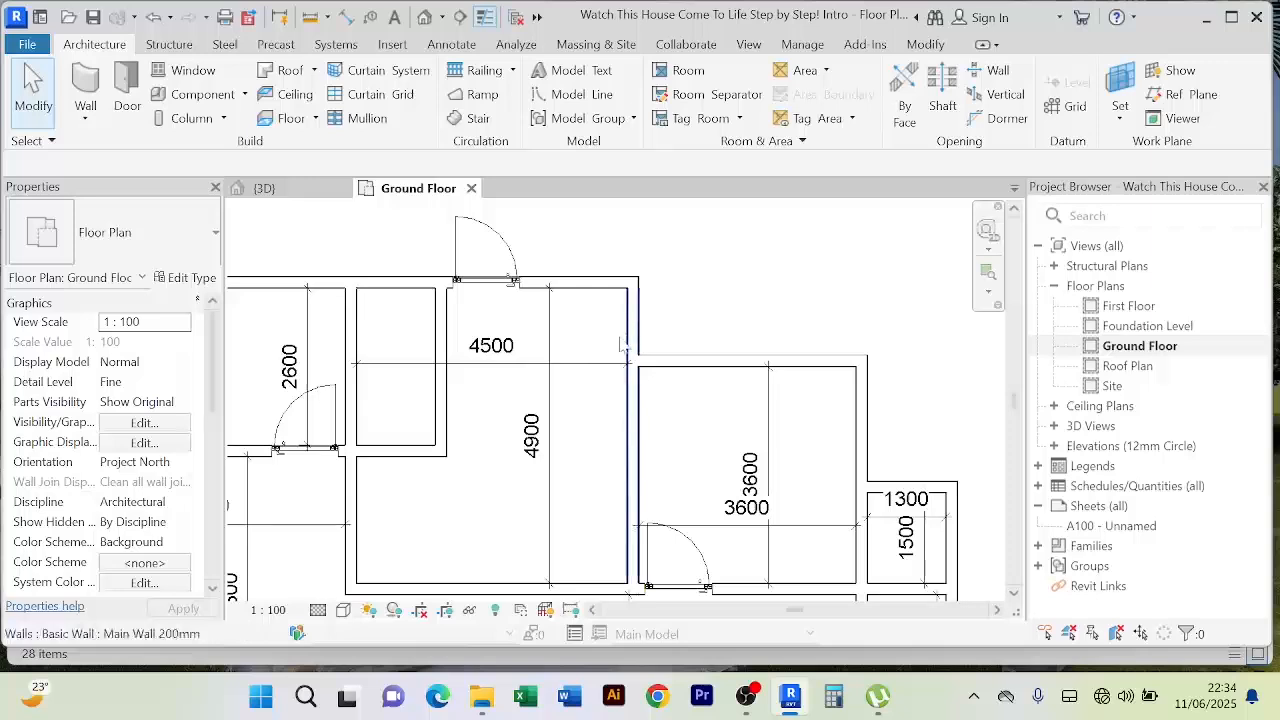
# Step: Examine the rooms, doors and dimensions in the upper part of the Ground Floor plan
pyautogui.scroll(-2, 612, 322)
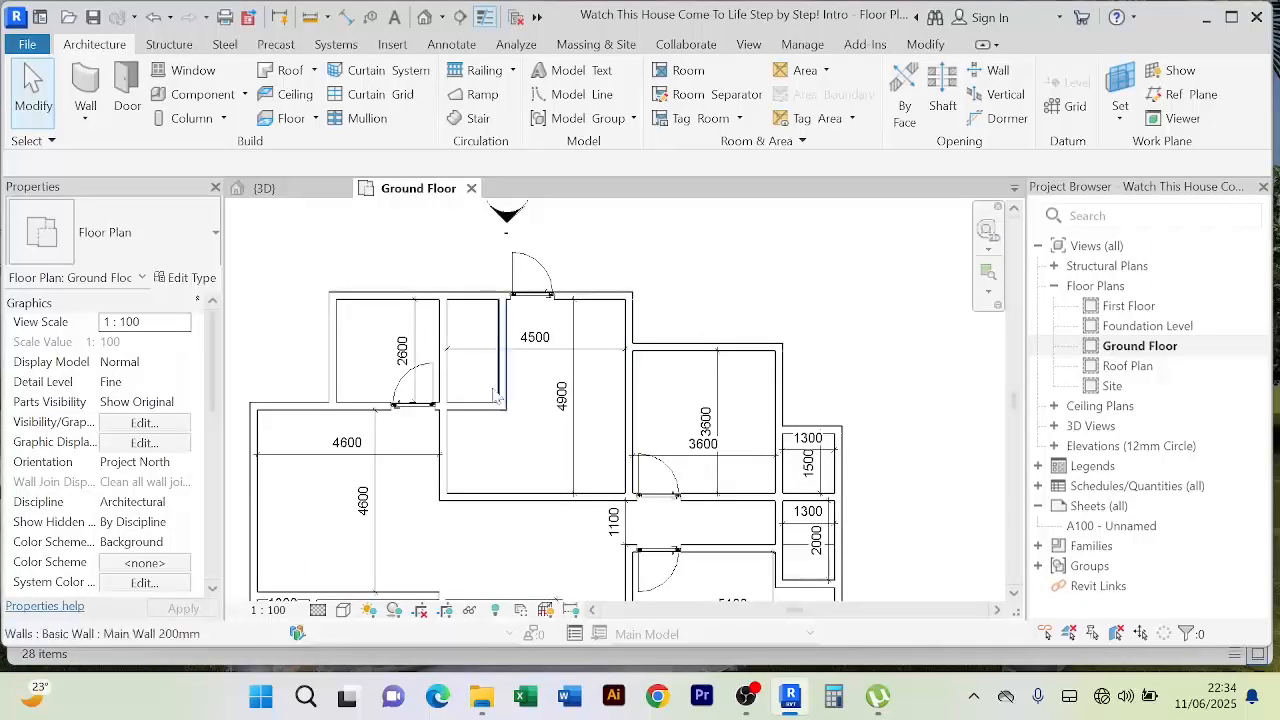
pyautogui.scroll(-1, 484, 396)
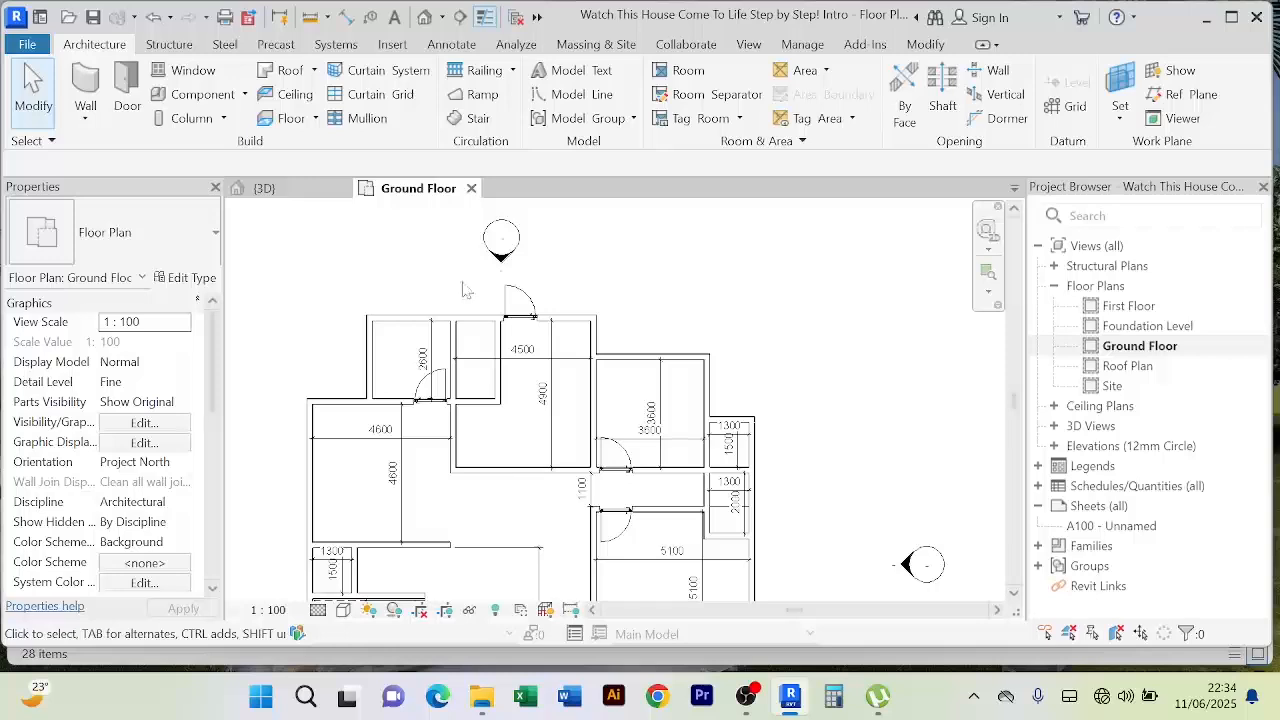
pyautogui.scroll(1, 580, 320)
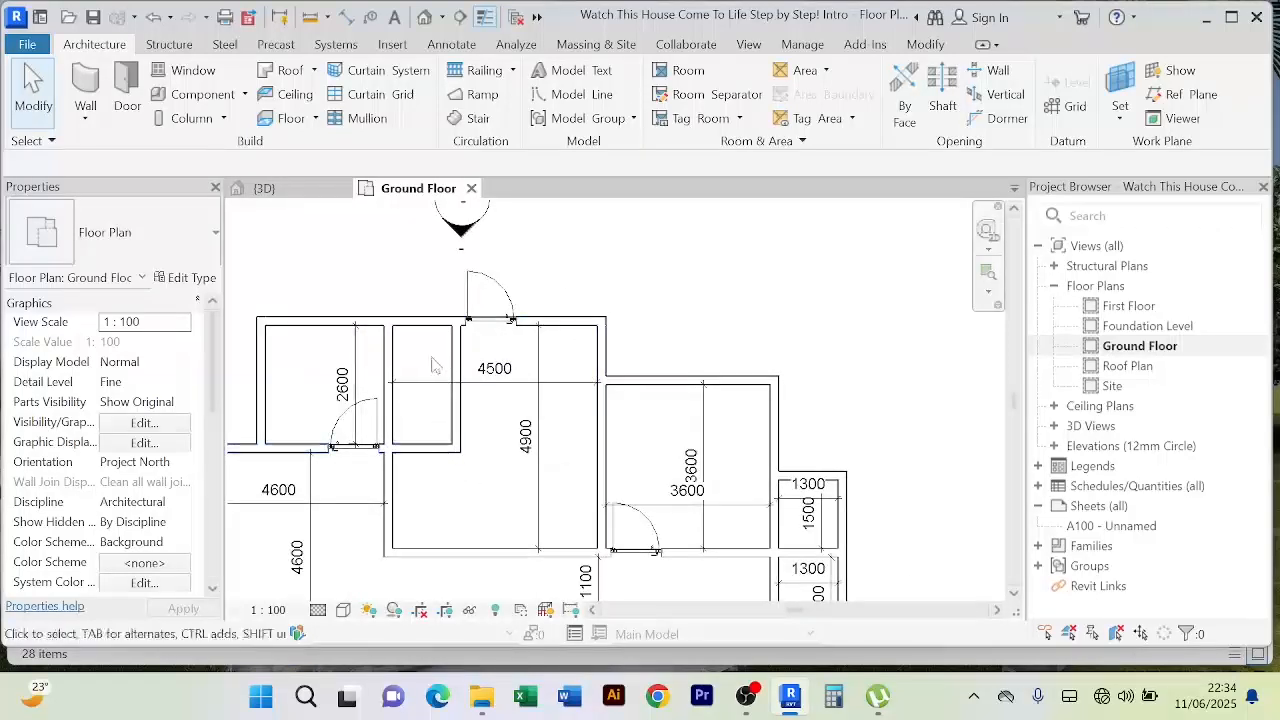
pyautogui.moveTo(488, 439); pyautogui.dragTo(494, 472, button='middle')
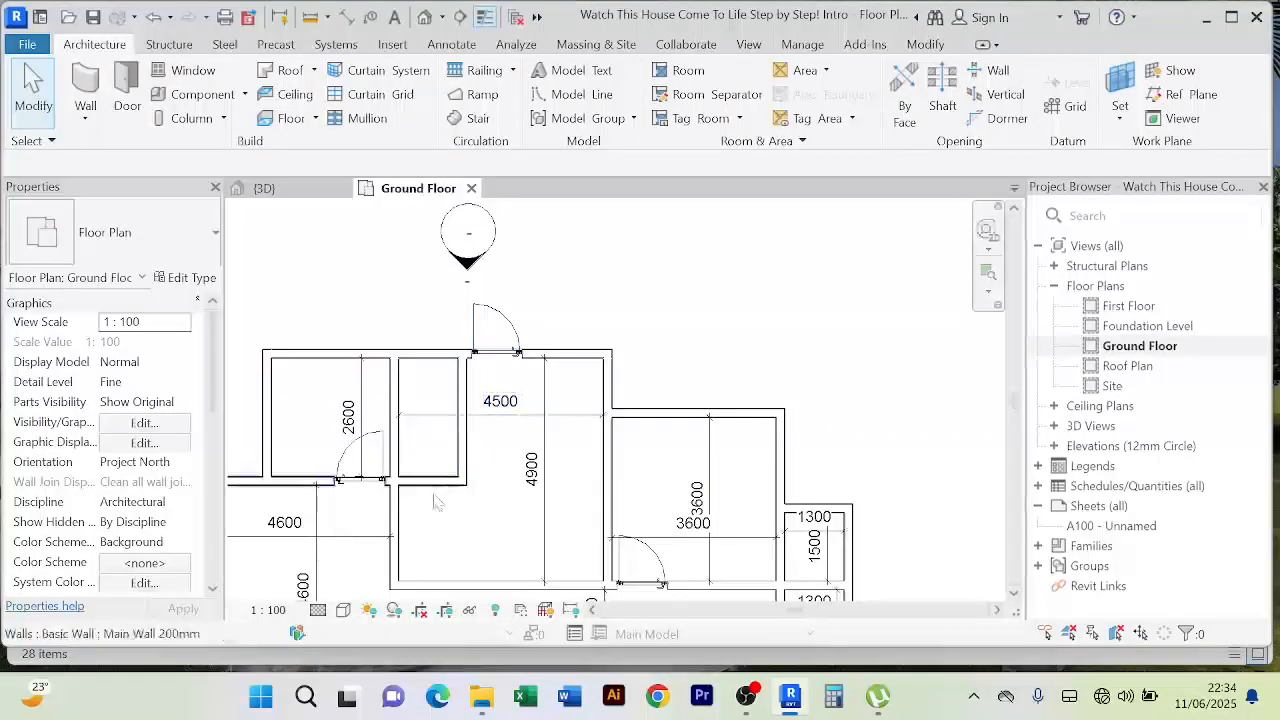
pyautogui.scroll(-2, 438, 463)
pyautogui.moveTo(437, 461); pyautogui.dragTo(431, 367, button='middle')
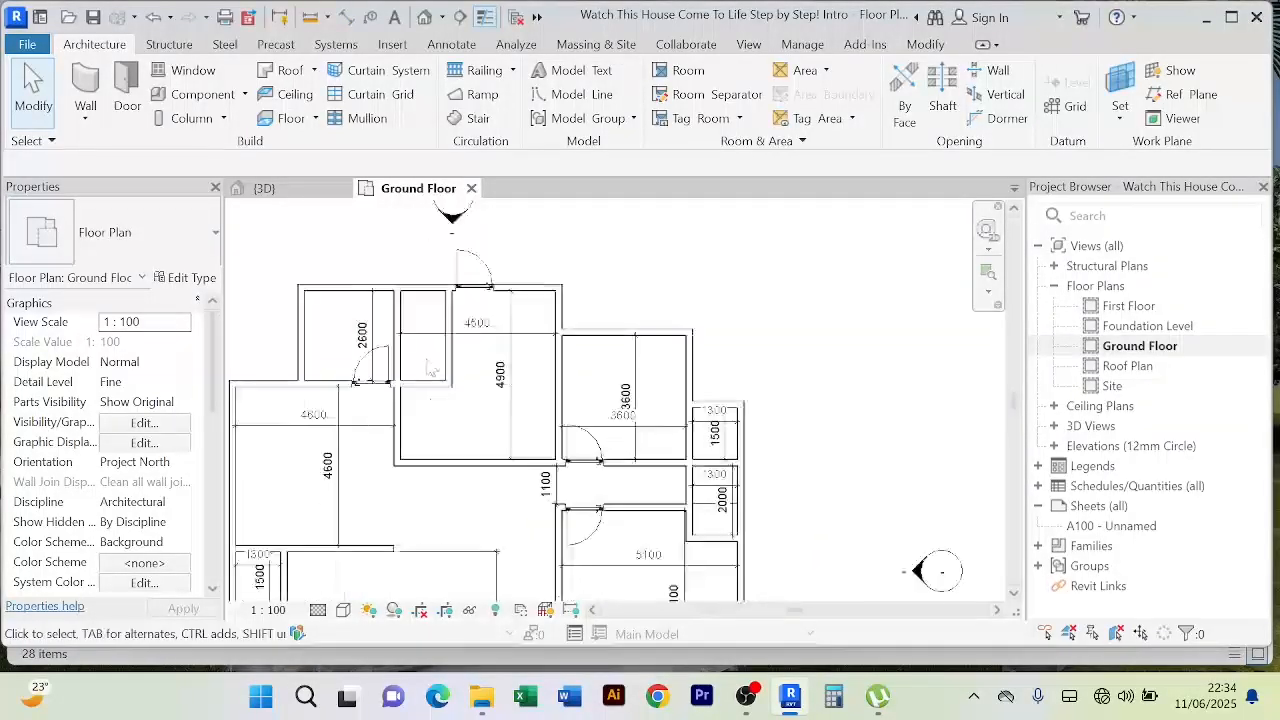
pyautogui.scroll(3, 429, 410)
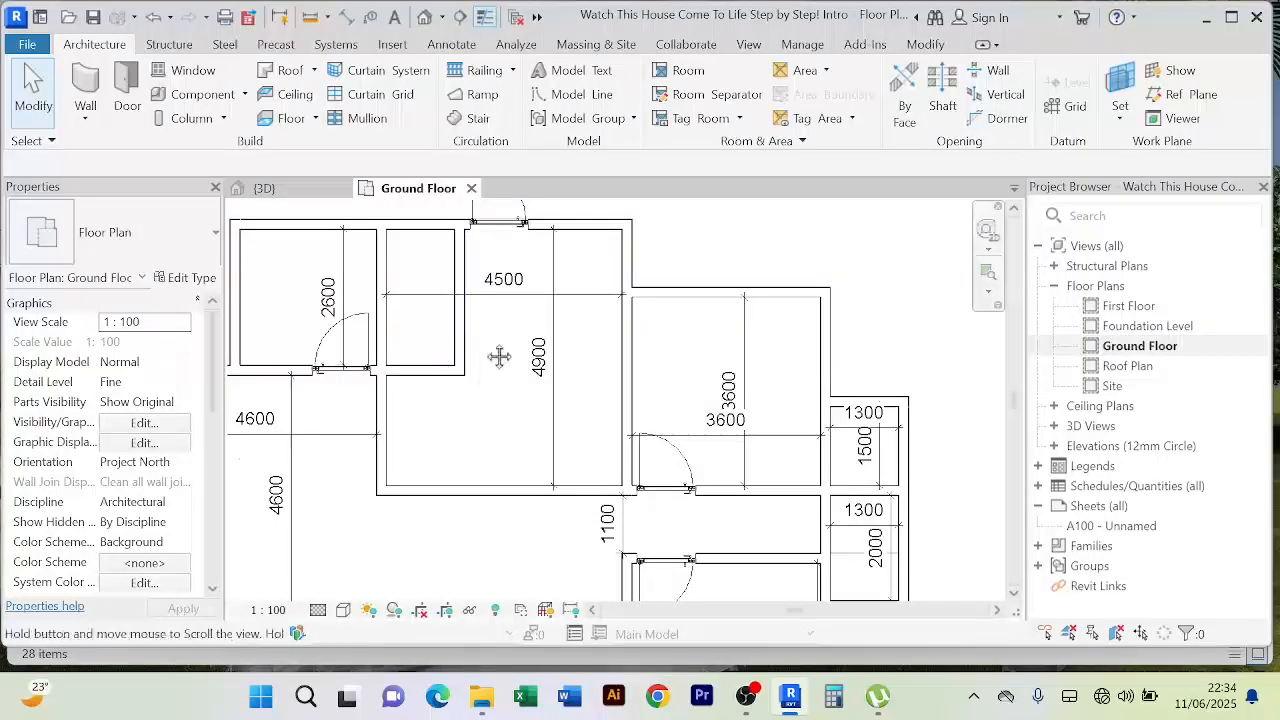
pyautogui.moveTo(499, 357); pyautogui.dragTo(503, 397, button='middle')
pyautogui.scroll(-1, 488, 377)
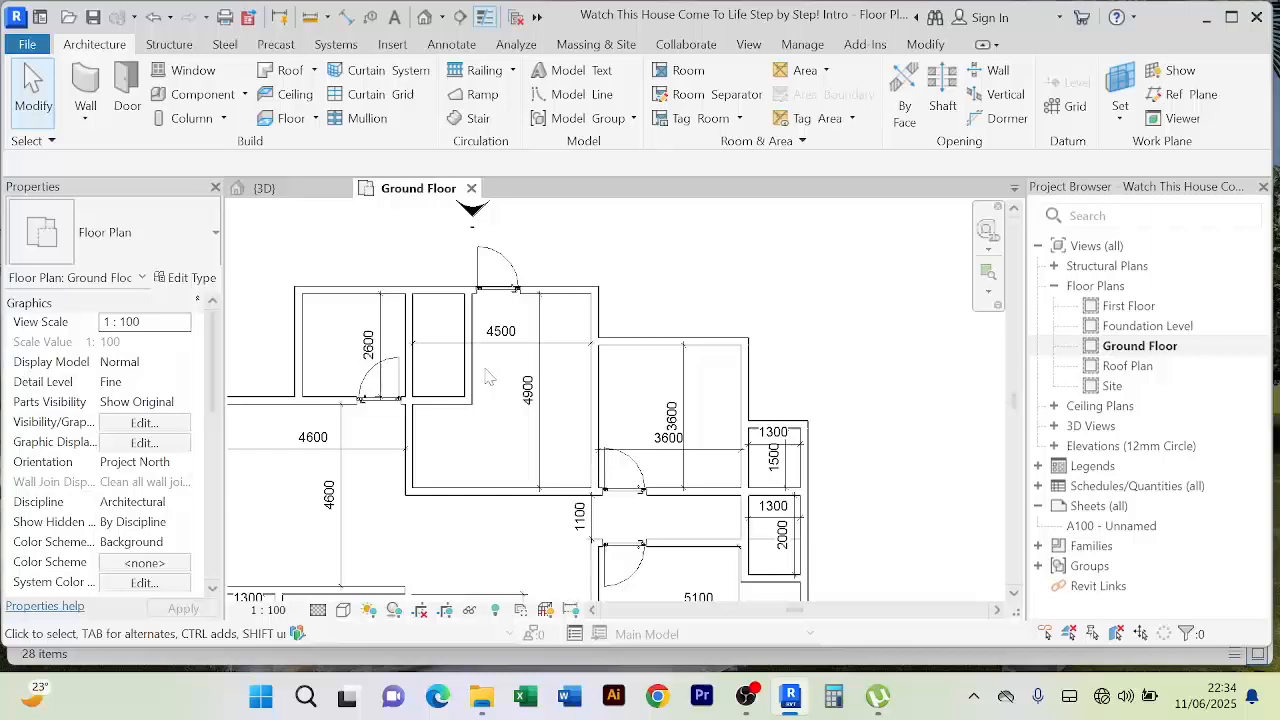
# Step: Move the horizontal 3600 dimension up inside the 3600 x 3600 room, clear of the vertical dimension's text
pyautogui.click(676, 458)
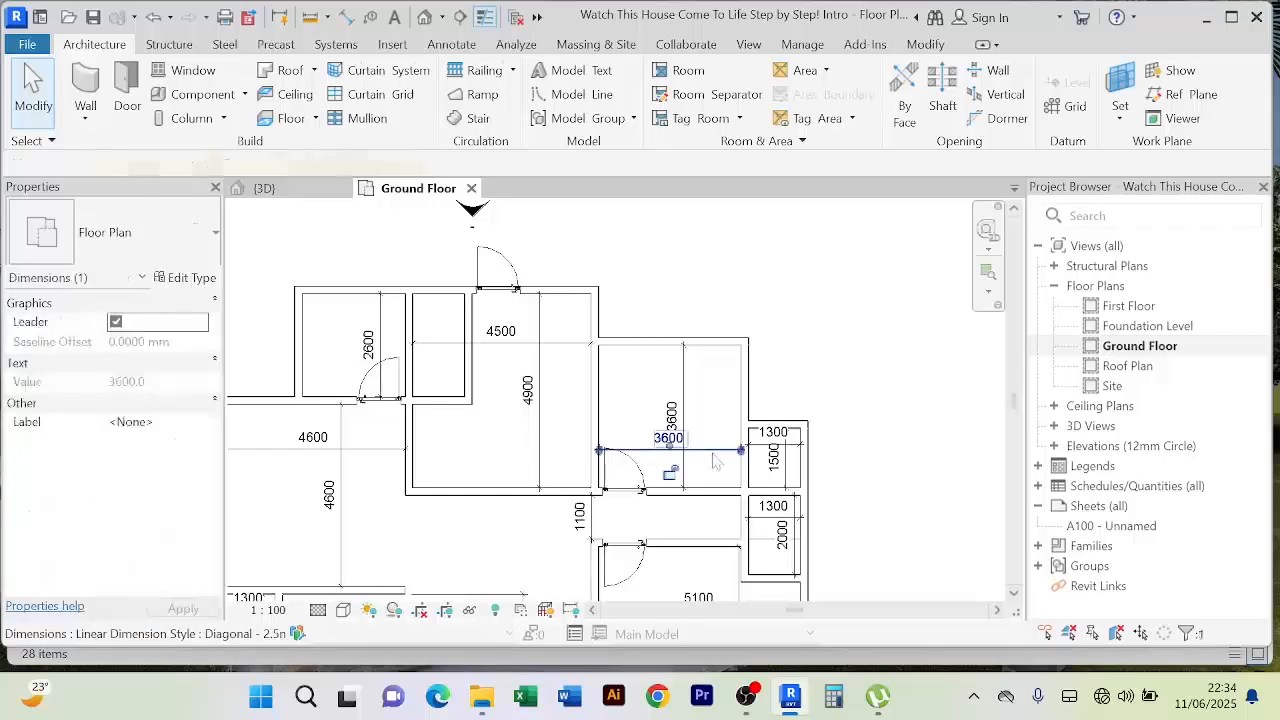
pyautogui.press('Up')
pyautogui.press('Up')
pyautogui.press('Up')
pyautogui.press('Up')
pyautogui.press('Up')
pyautogui.press('Up')
pyautogui.press('Up')
pyautogui.press('Up')
pyautogui.press('Up')
pyautogui.press('Up')
pyautogui.press('Up')
pyautogui.press('Up')
pyautogui.press('Up')
pyautogui.press('Up')
pyautogui.press('Up')
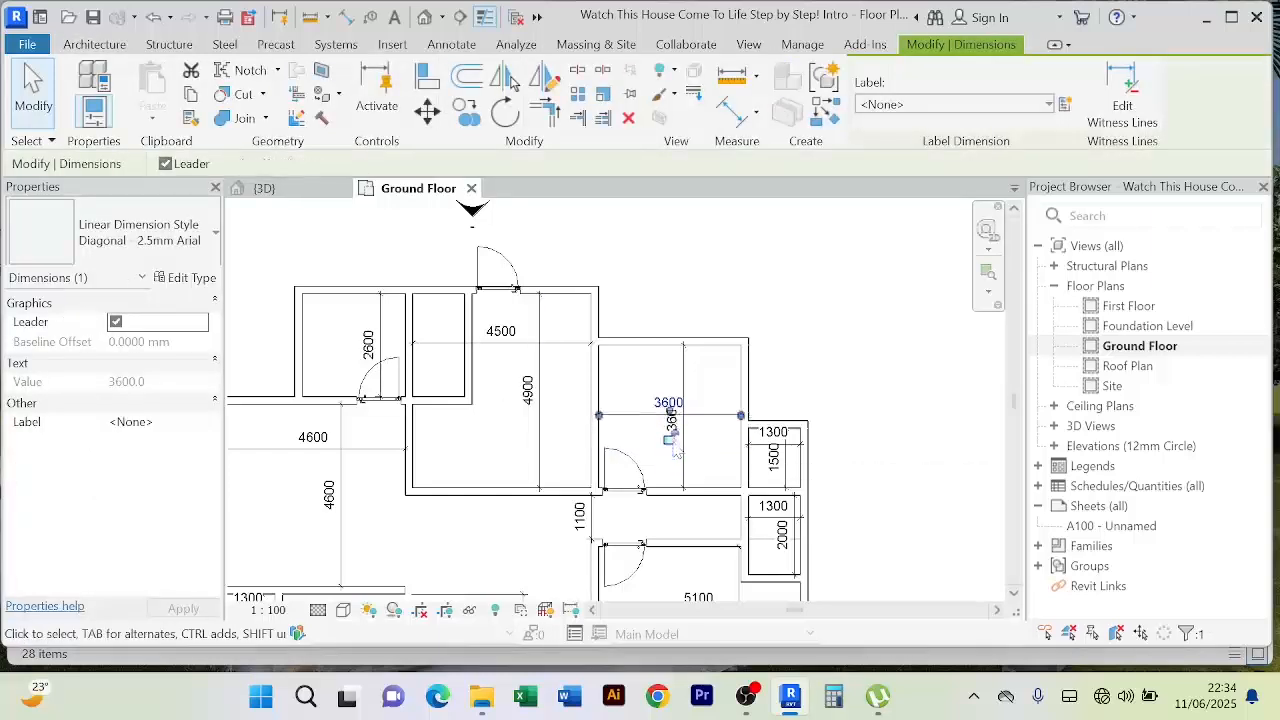
pyautogui.click(801, 327)
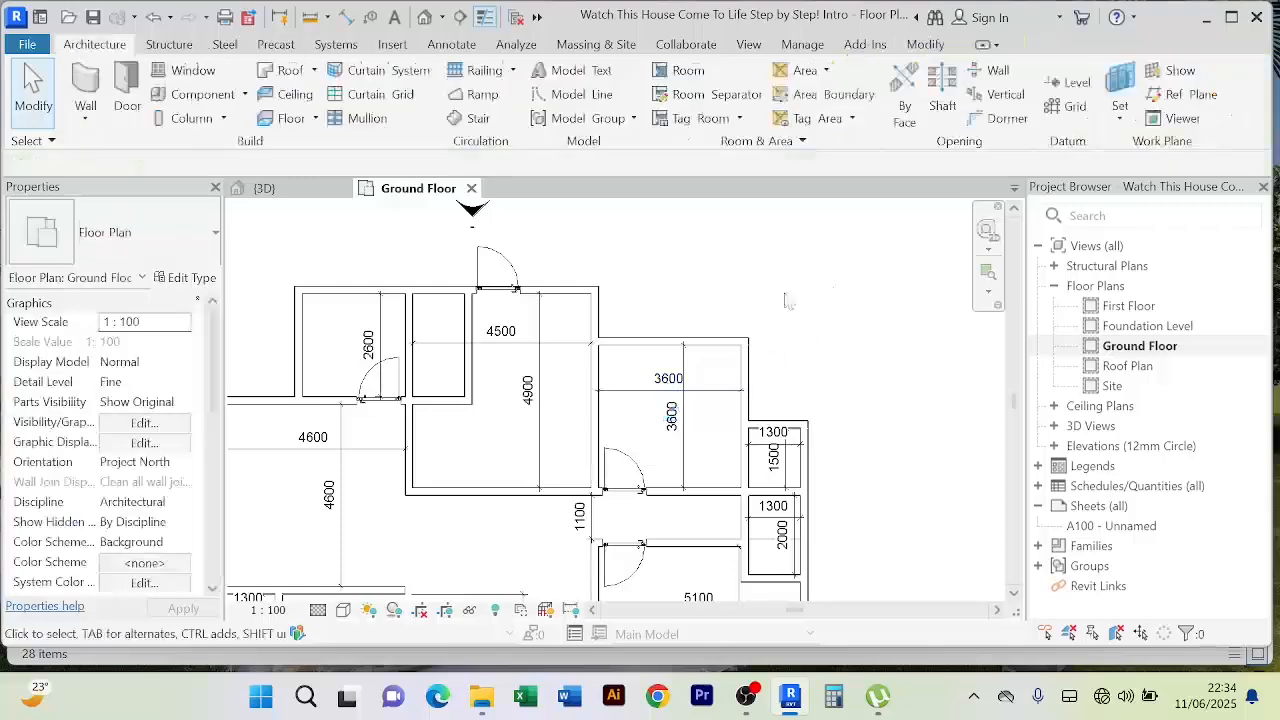
# Step: Examine the exterior door of the 4500 x 4900 room and the layout of the surrounding rooms
pyautogui.click(505, 270)
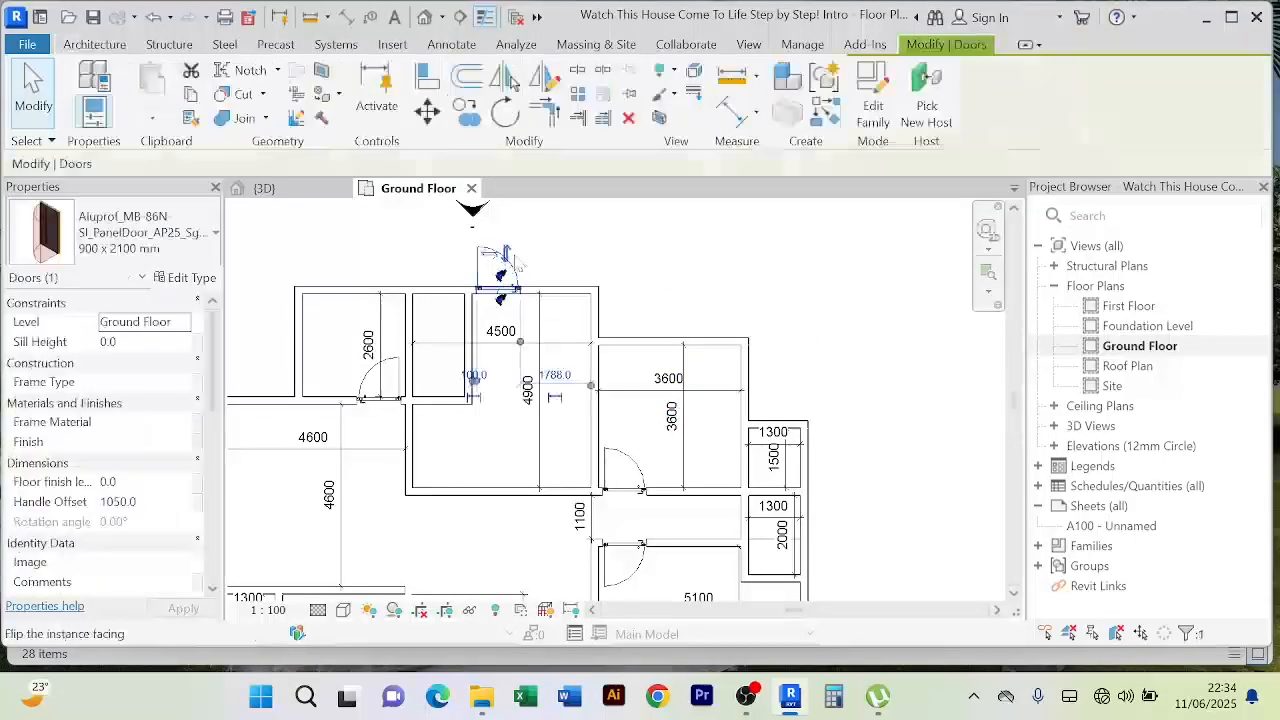
pyautogui.click(563, 263)
pyautogui.scroll(-2, 528, 260)
pyautogui.scroll(-2, 651, 262)
pyautogui.moveTo(661, 270); pyautogui.dragTo(677, 277, button='middle')
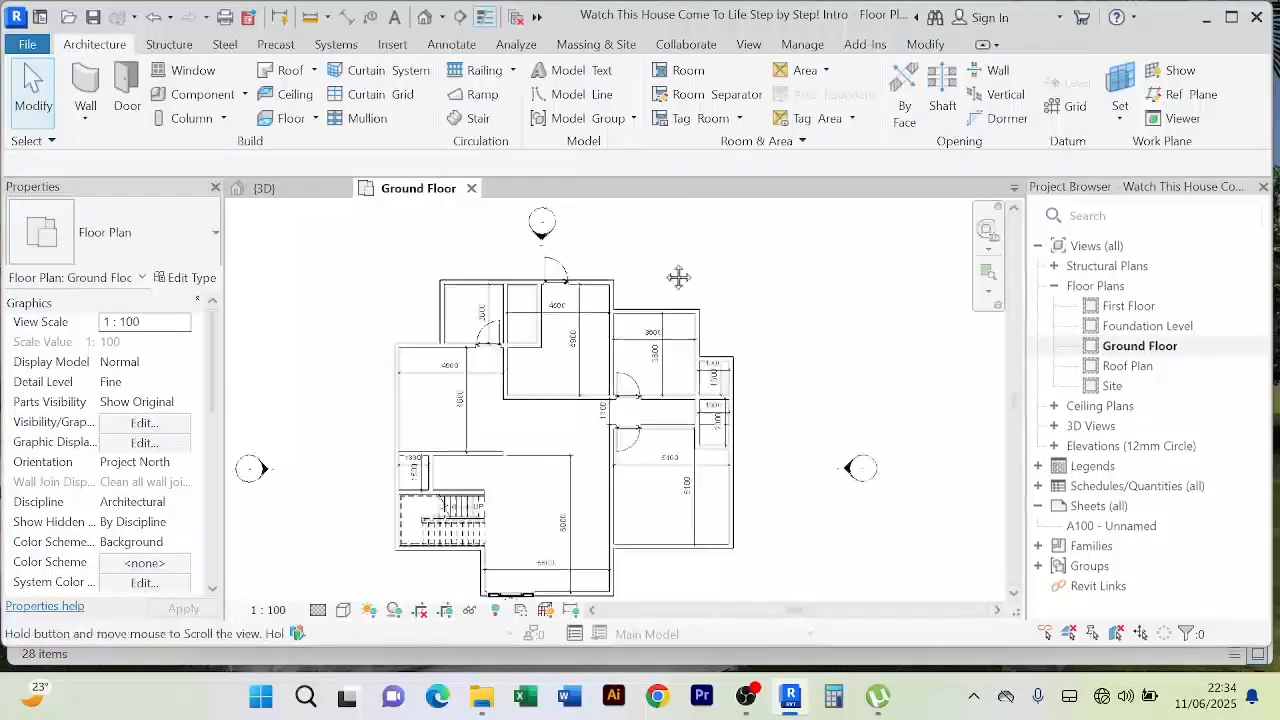
pyautogui.scroll(2, 536, 360)
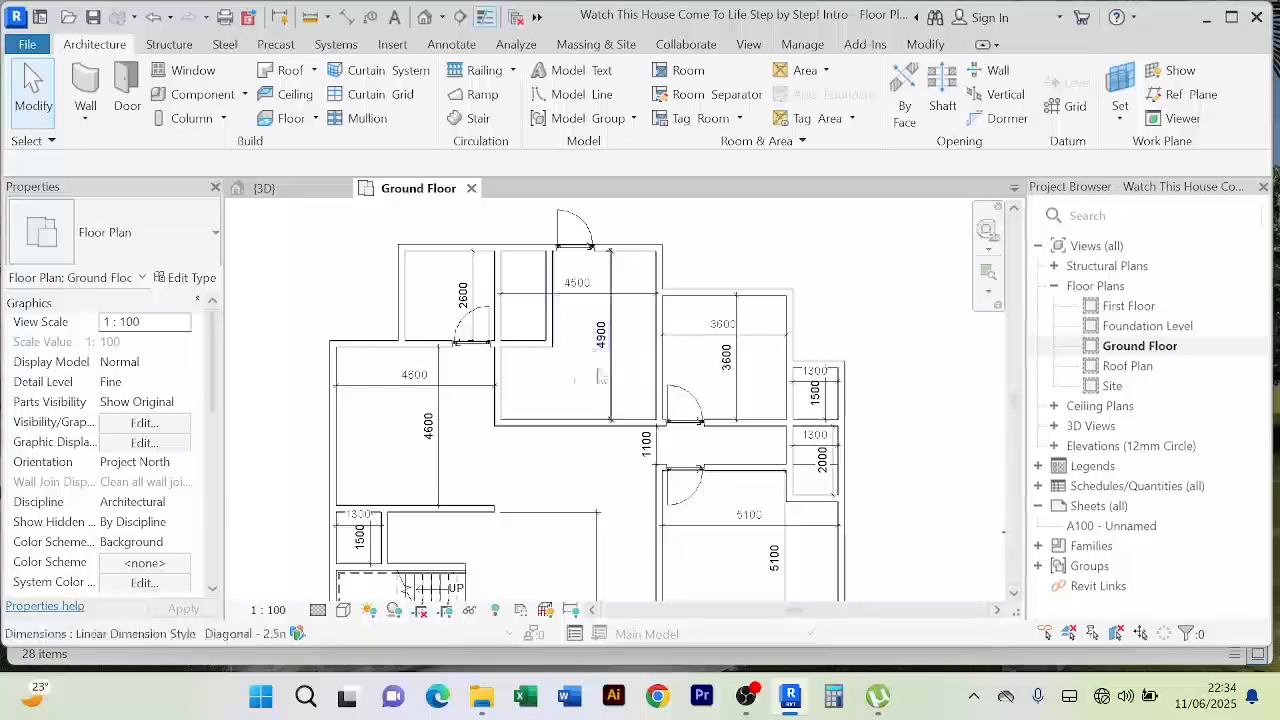
pyautogui.scroll(1, 538, 317)
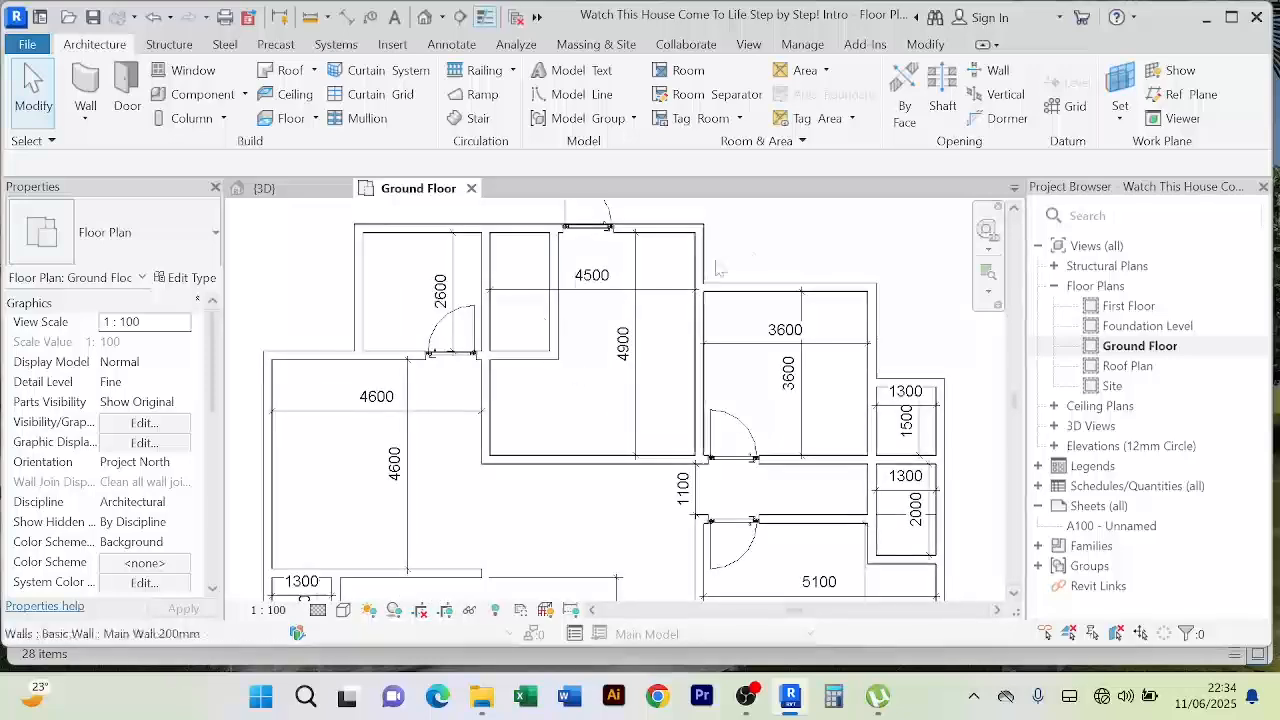
pyautogui.scroll(-2, 430, 530)
# Step: Place a copy of the exterior 900 x 2100 mm door type in the small inner room's right wall, and delete it again
pyautogui.click(559, 289)
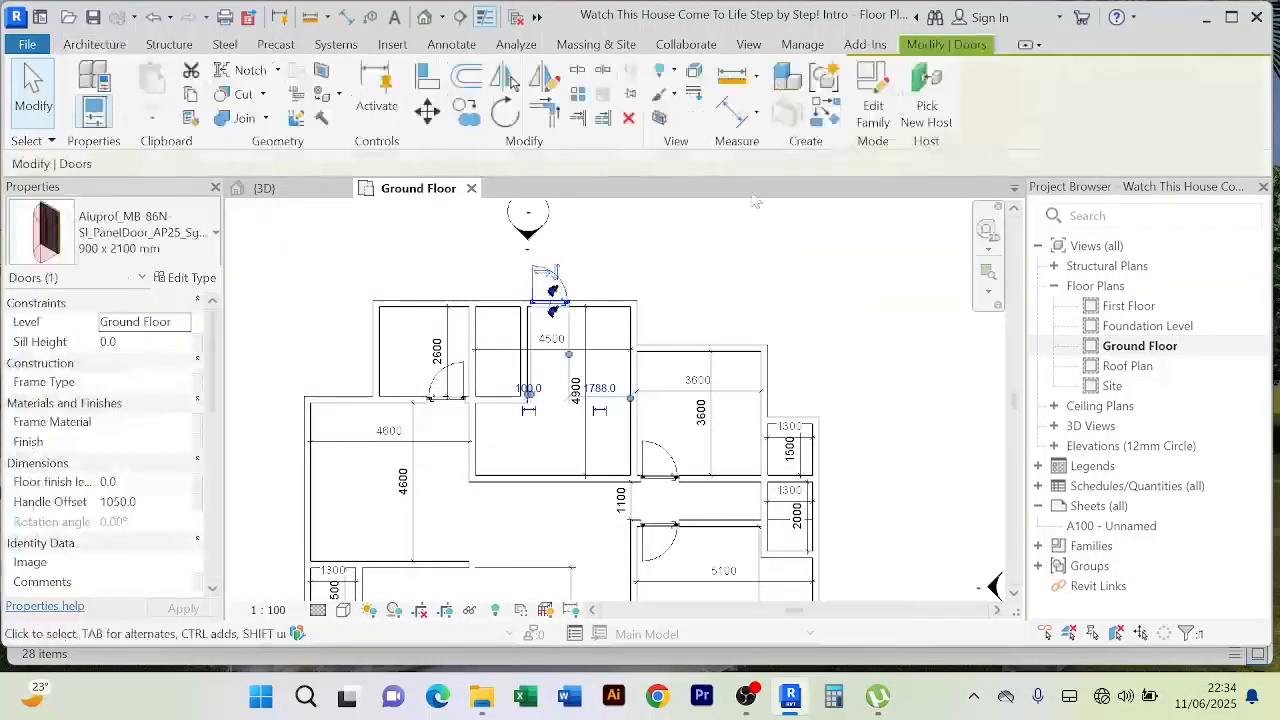
pyautogui.click(826, 118)
pyautogui.scroll(2, 537, 428)
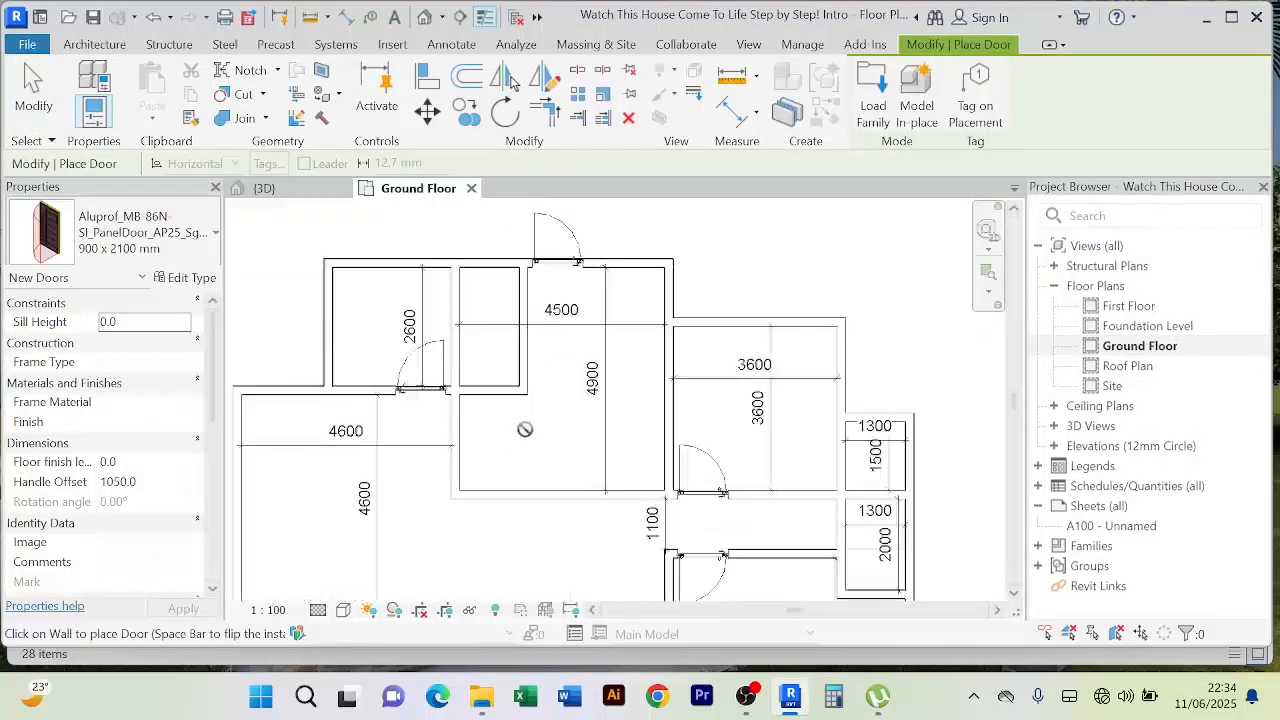
pyautogui.click(535, 345)
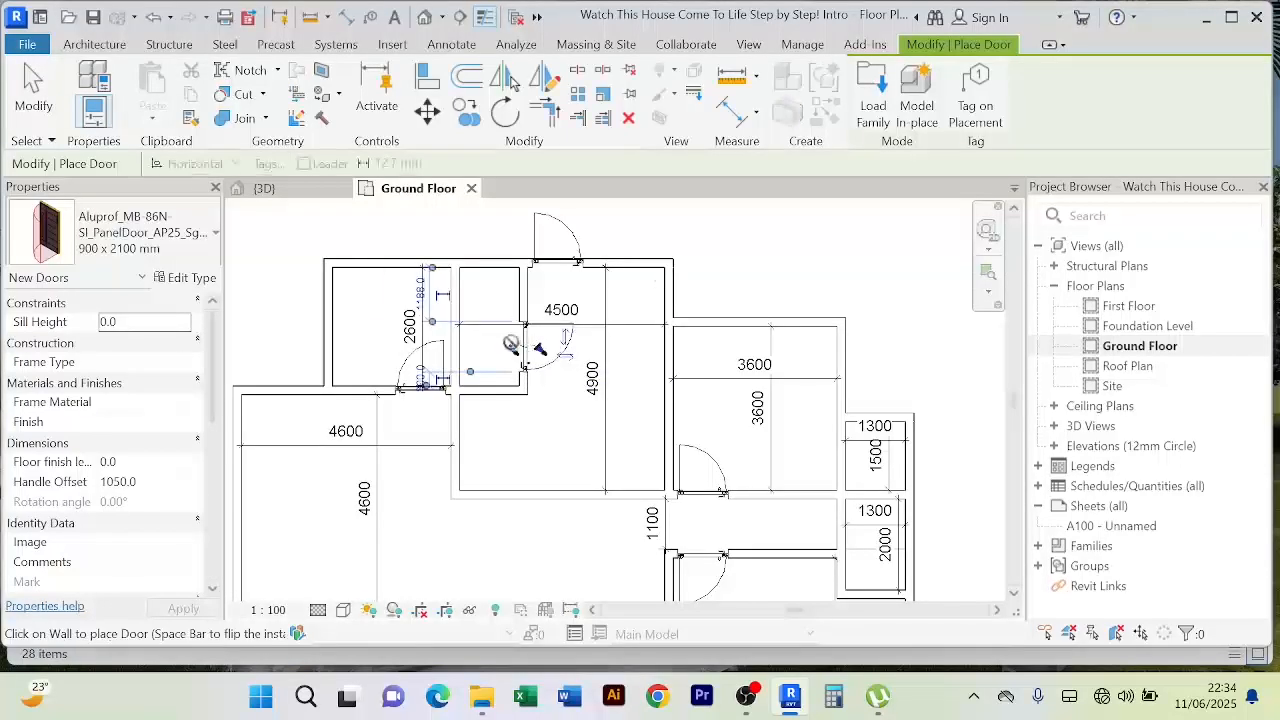
pyautogui.rightClick(754, 246)
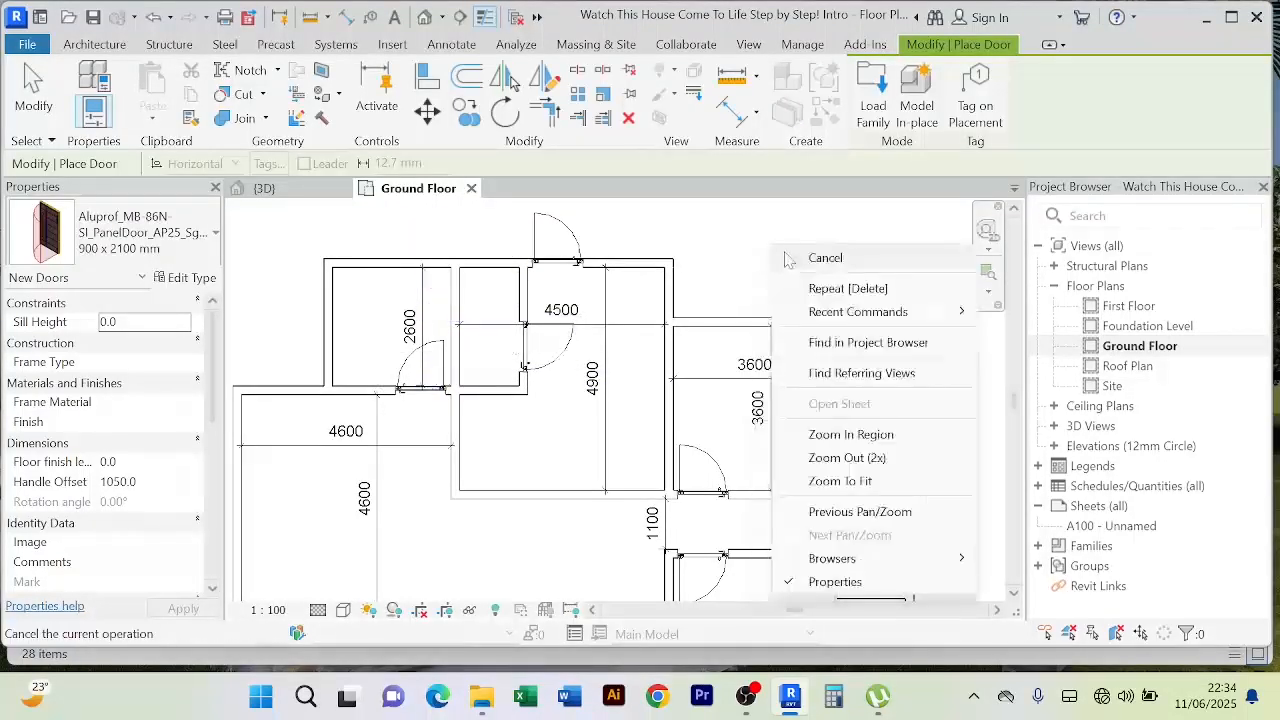
pyautogui.click(818, 258)
pyautogui.click(540, 350)
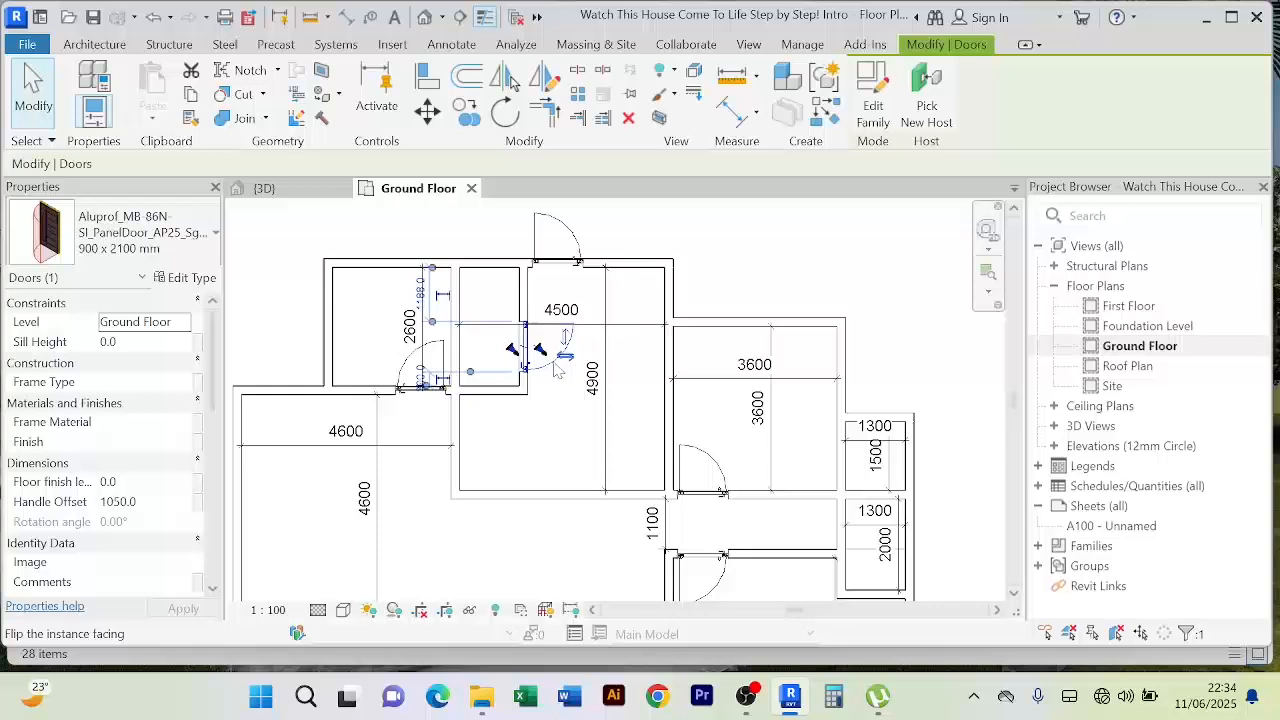
pyautogui.press('Delete')
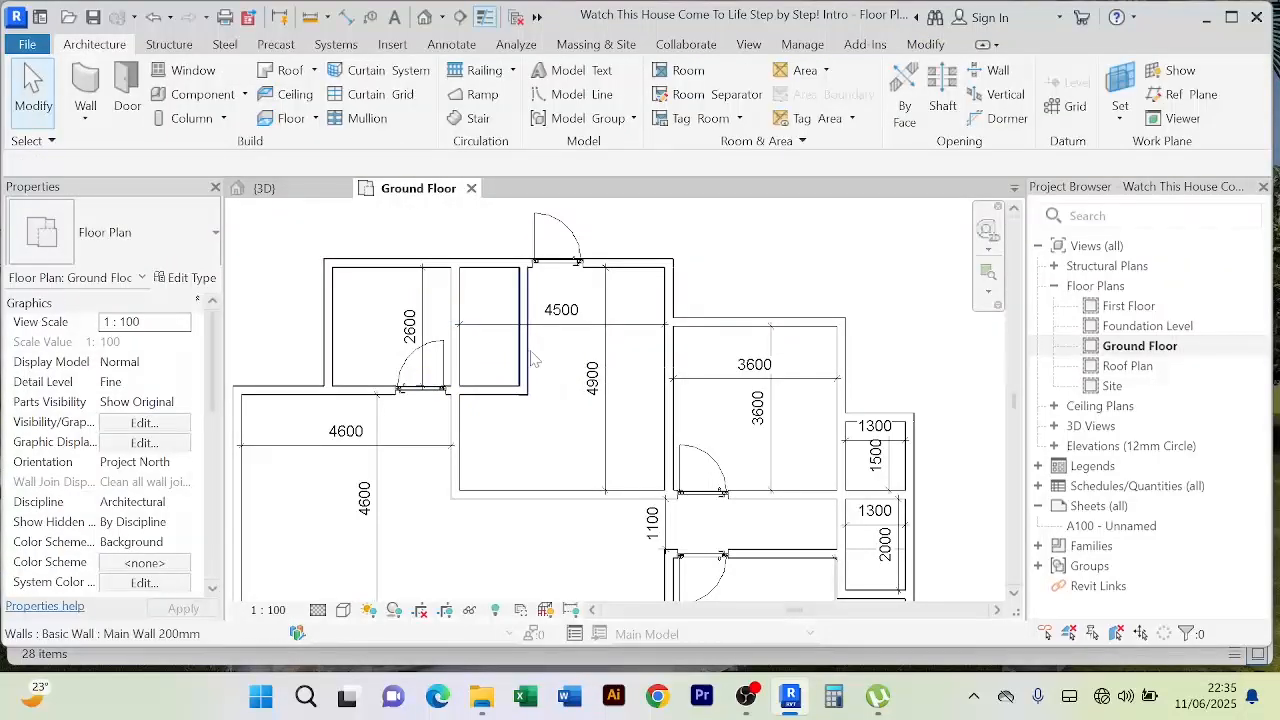
# Step: Split the small inner room's right wall into two segments above its lower corner
pyautogui.click(527, 360)
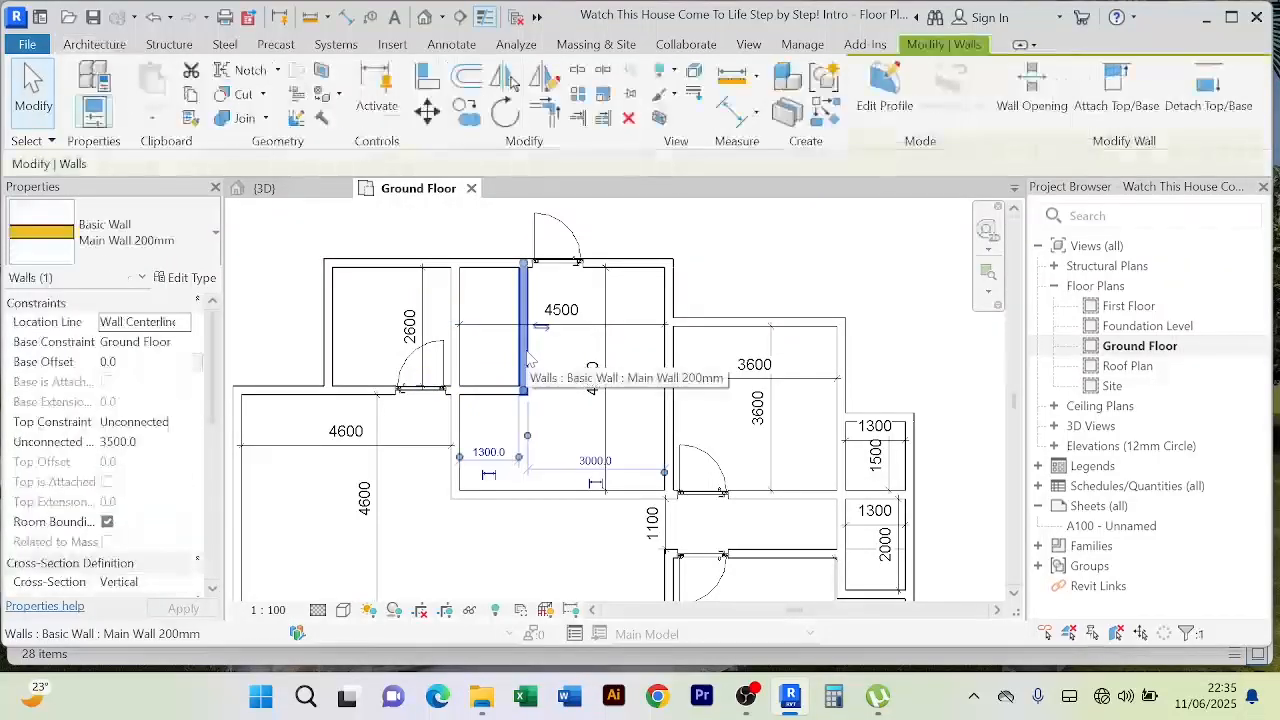
pyautogui.click(585, 73)
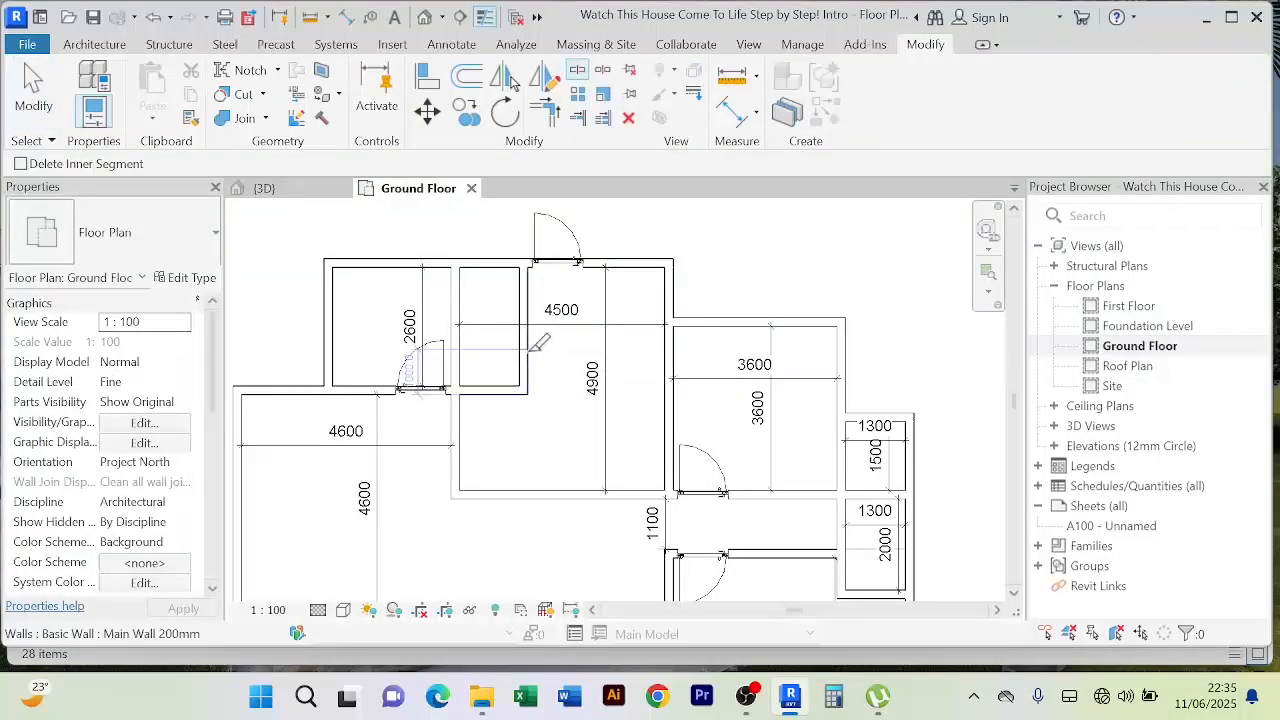
pyautogui.rightClick(851, 246)
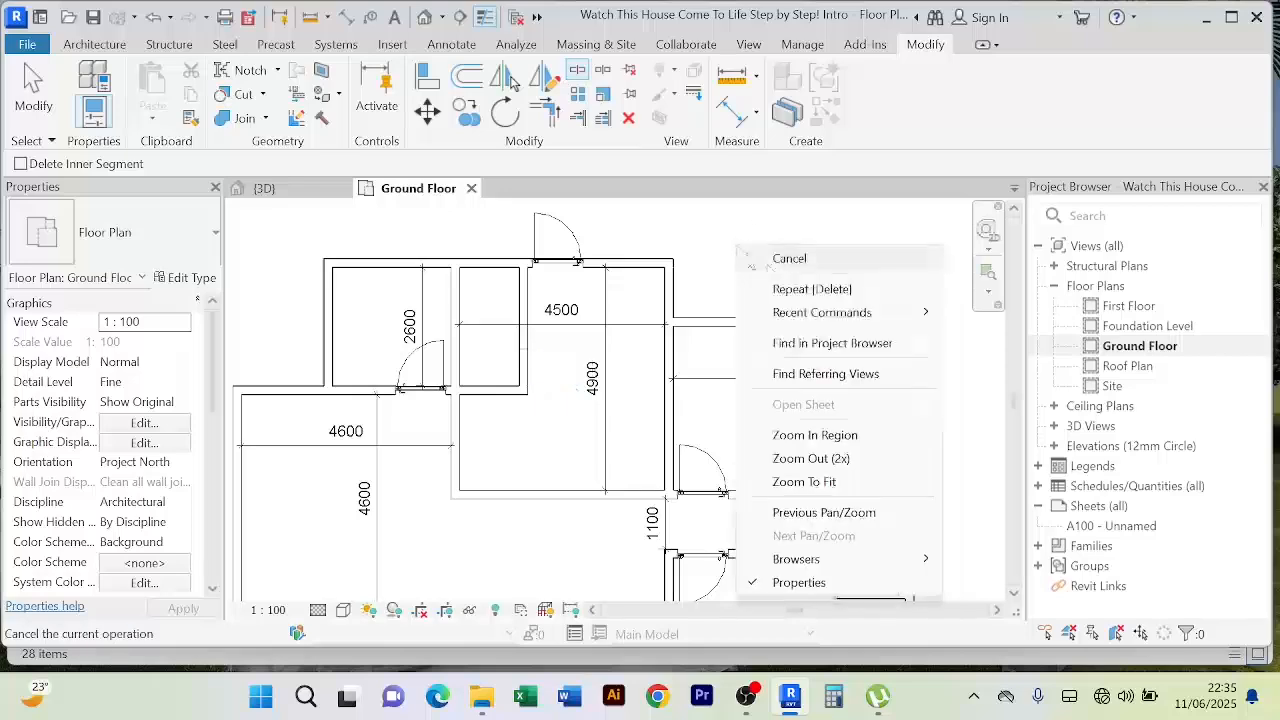
pyautogui.click(857, 260)
# Step: Shorten the lower segment of the split wall at the split point to open a gap in the wall
pyautogui.scroll(2, 532, 373)
pyautogui.click(524, 368)
pyautogui.scroll(2, 522, 354)
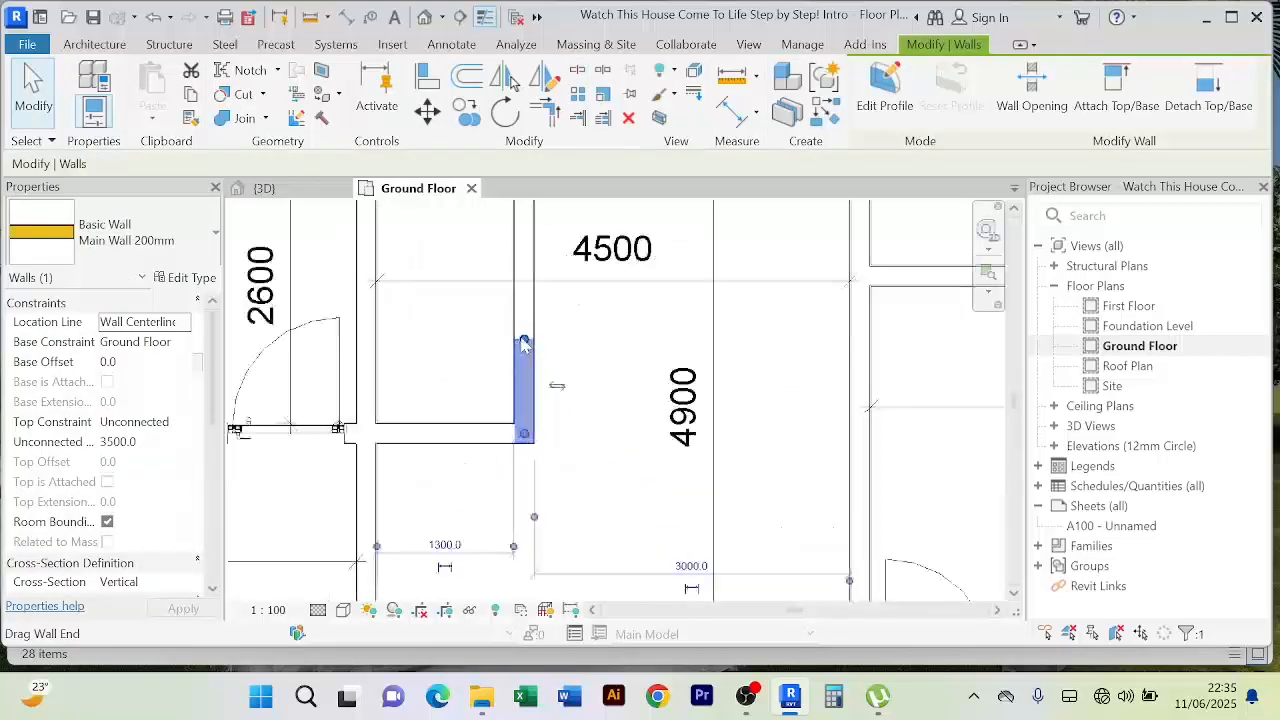
pyautogui.moveTo(524, 343); pyautogui.dragTo(522, 317)
pyautogui.click(516, 333)
pyautogui.click(586, 427)
pyautogui.scroll(-2, 583, 424)
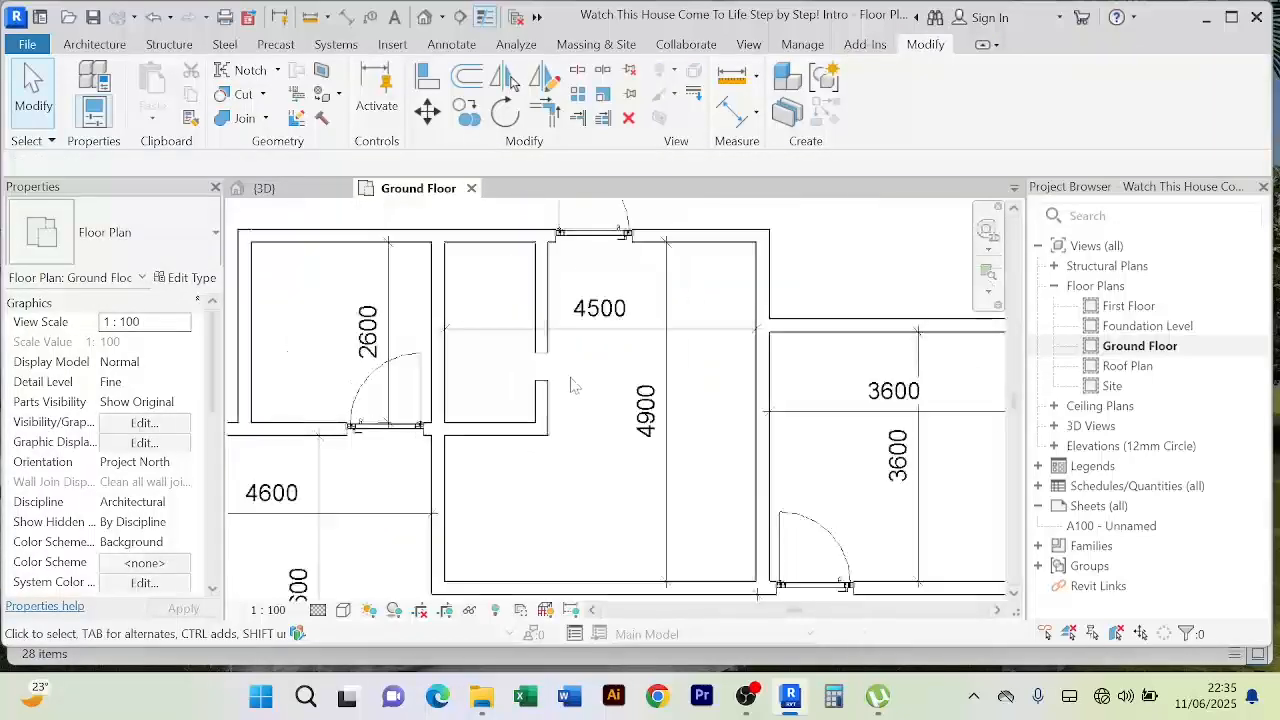
# Step: Shorten the upper segment of the split wall to widen the opening to about 700 mm
pyautogui.moveTo(571, 378); pyautogui.dragTo(561, 433, button='middle')
pyautogui.click(533, 409)
pyautogui.scroll(2, 531, 407)
pyautogui.moveTo(532, 408); pyautogui.dragTo(532, 372)
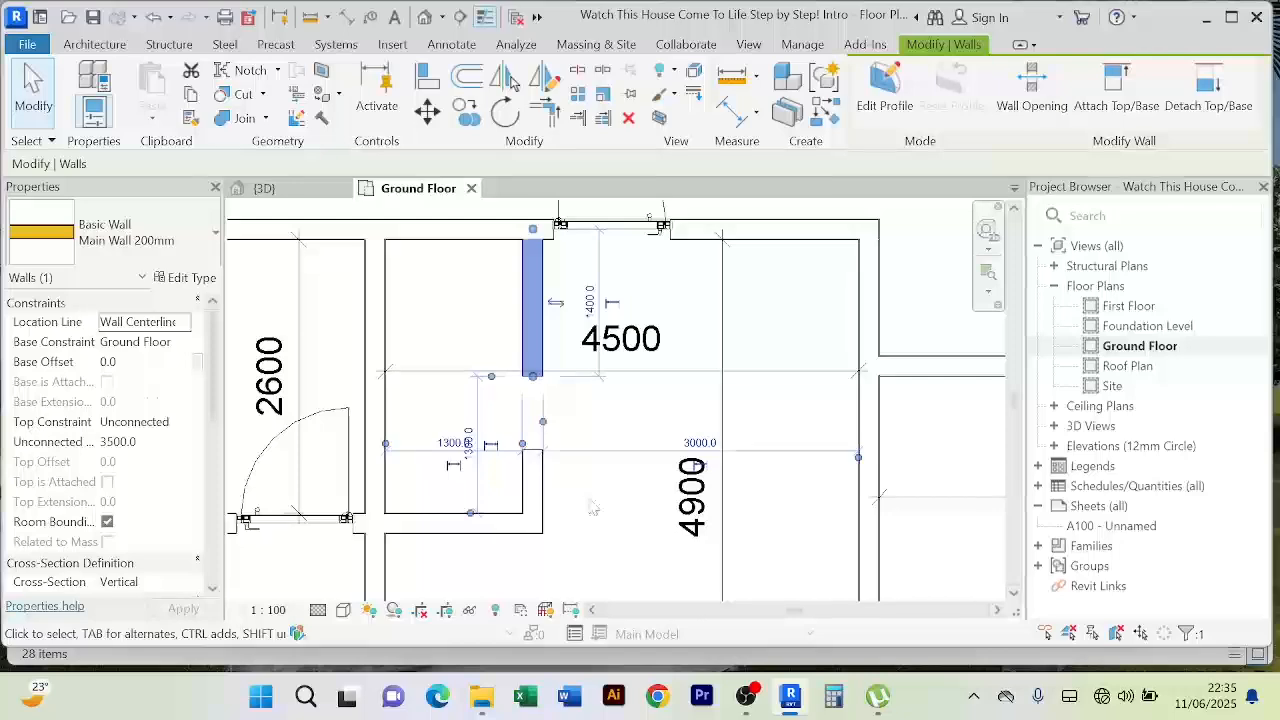
pyautogui.click(591, 442)
pyautogui.scroll(-2, 591, 442)
pyautogui.moveTo(591, 435); pyautogui.dragTo(579, 429, button='middle')
# Step: Add an aligned dimension across the opening between the two wall segment ends
pyautogui.click(733, 110)
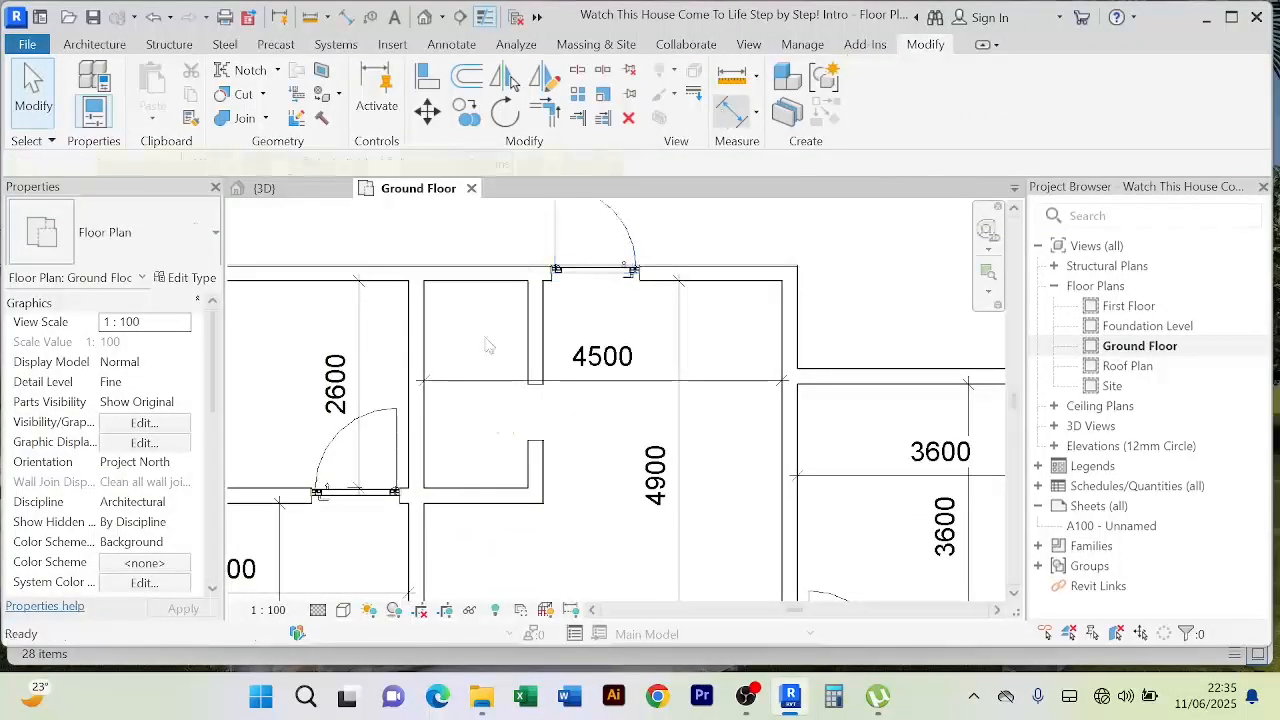
pyautogui.scroll(2, 545, 410)
pyautogui.click(563, 375)
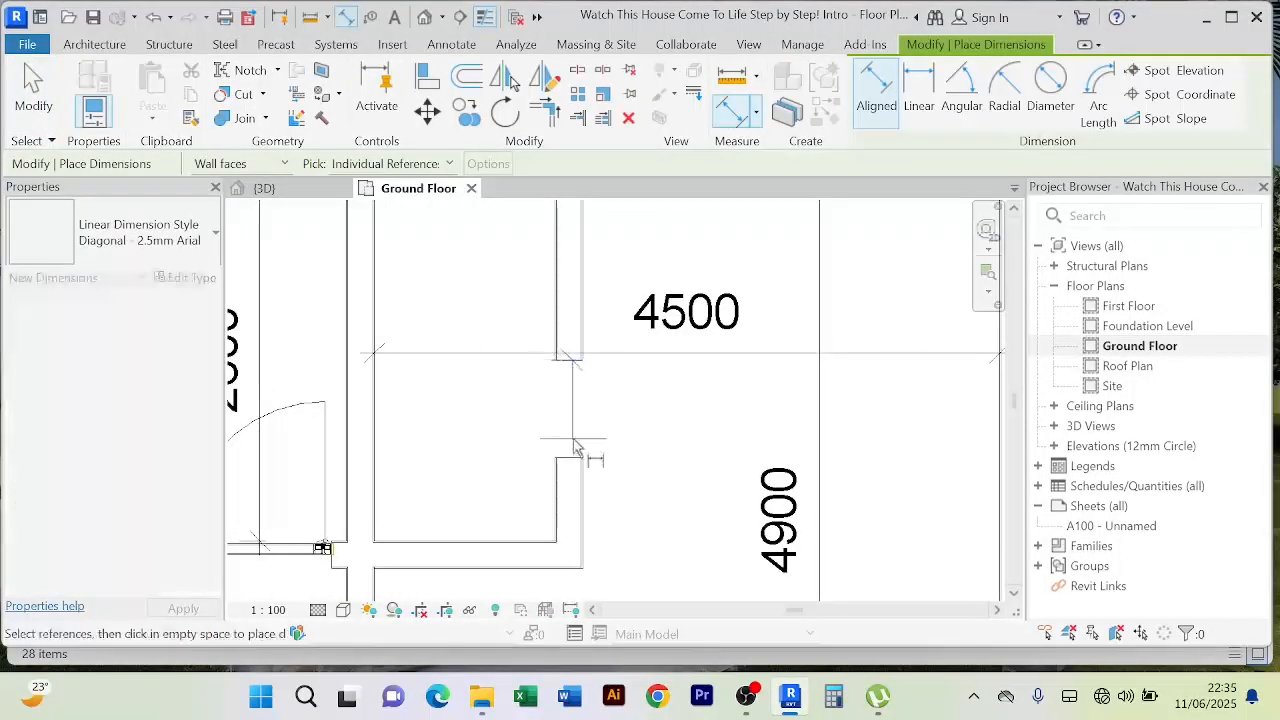
pyautogui.click(577, 447)
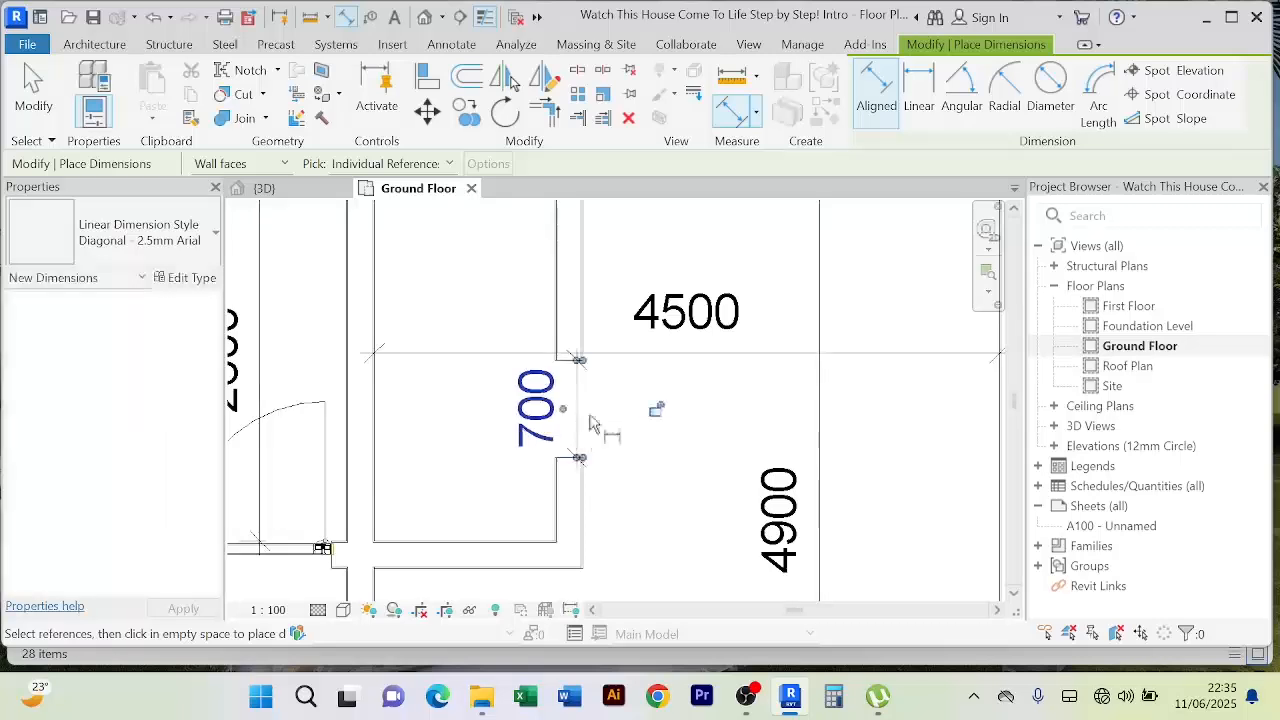
pyautogui.rightClick(702, 418)
pyautogui.click(752, 58)
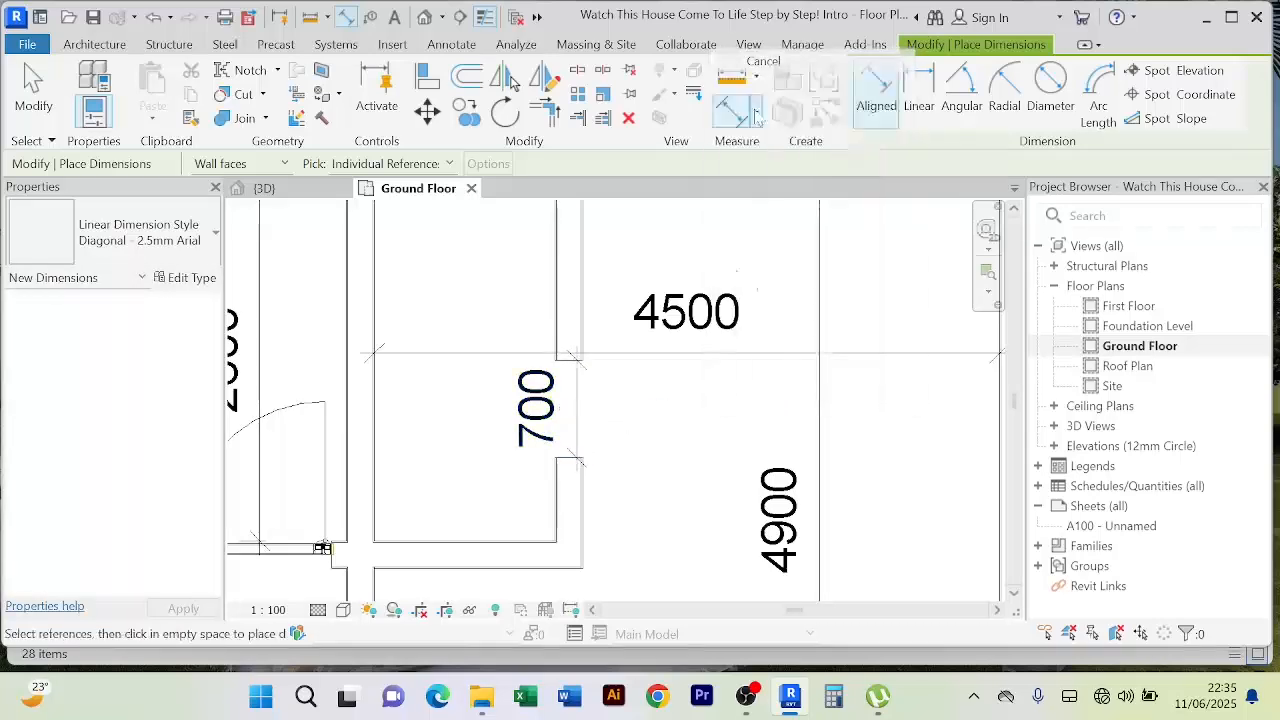
pyautogui.rightClick(752, 245)
pyautogui.click(775, 249)
# Step: Set the opening's width to 800 mm by adjusting the upper wall segment
pyautogui.click(569, 290)
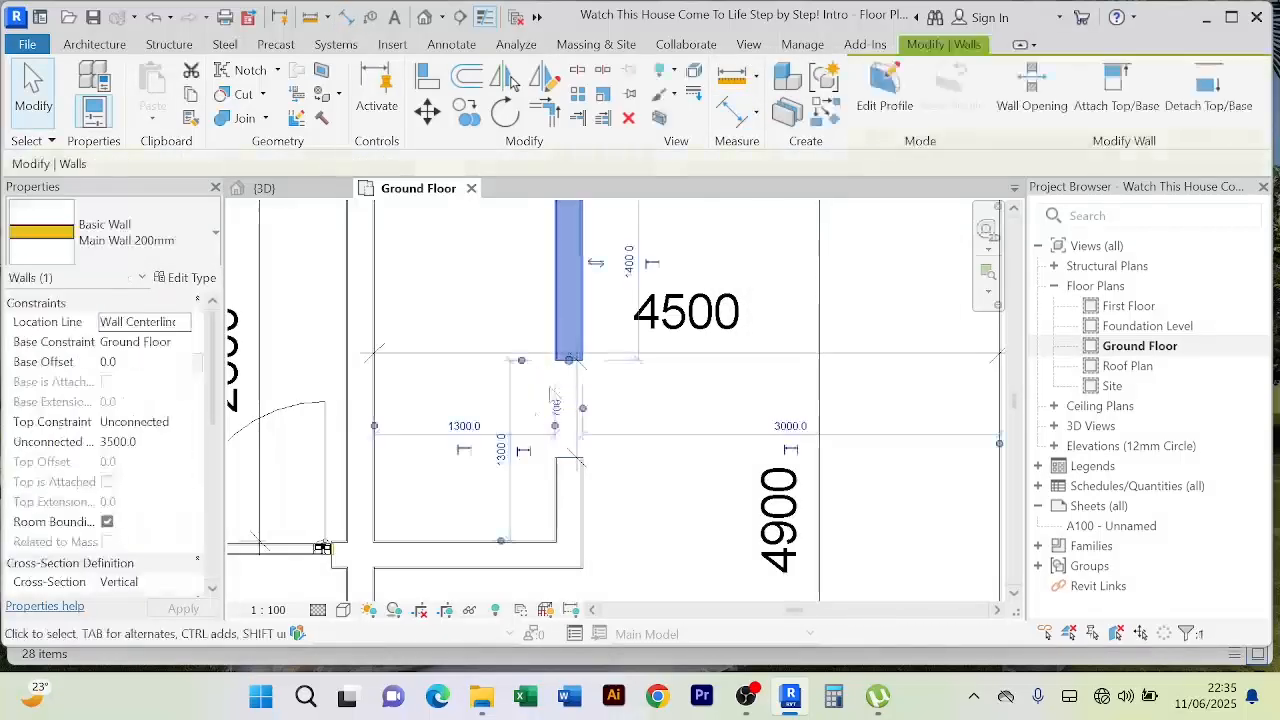
pyautogui.click(556, 408)
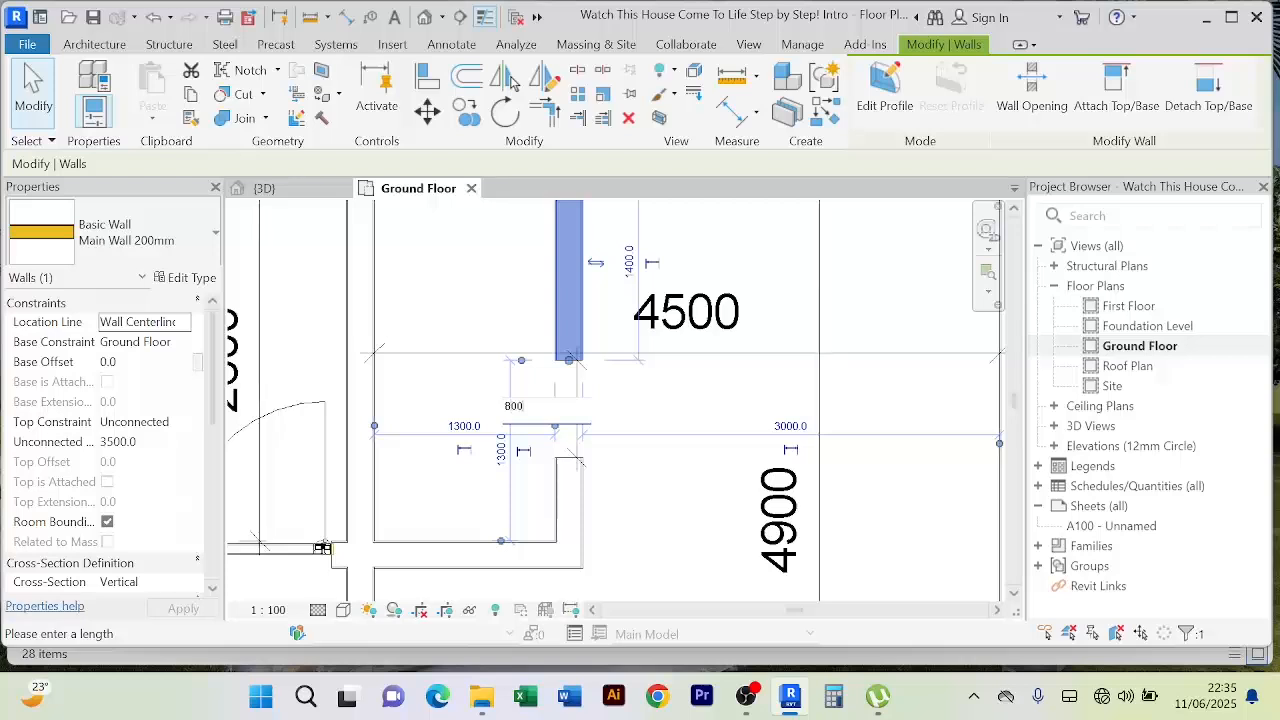
pyautogui.click(681, 540)
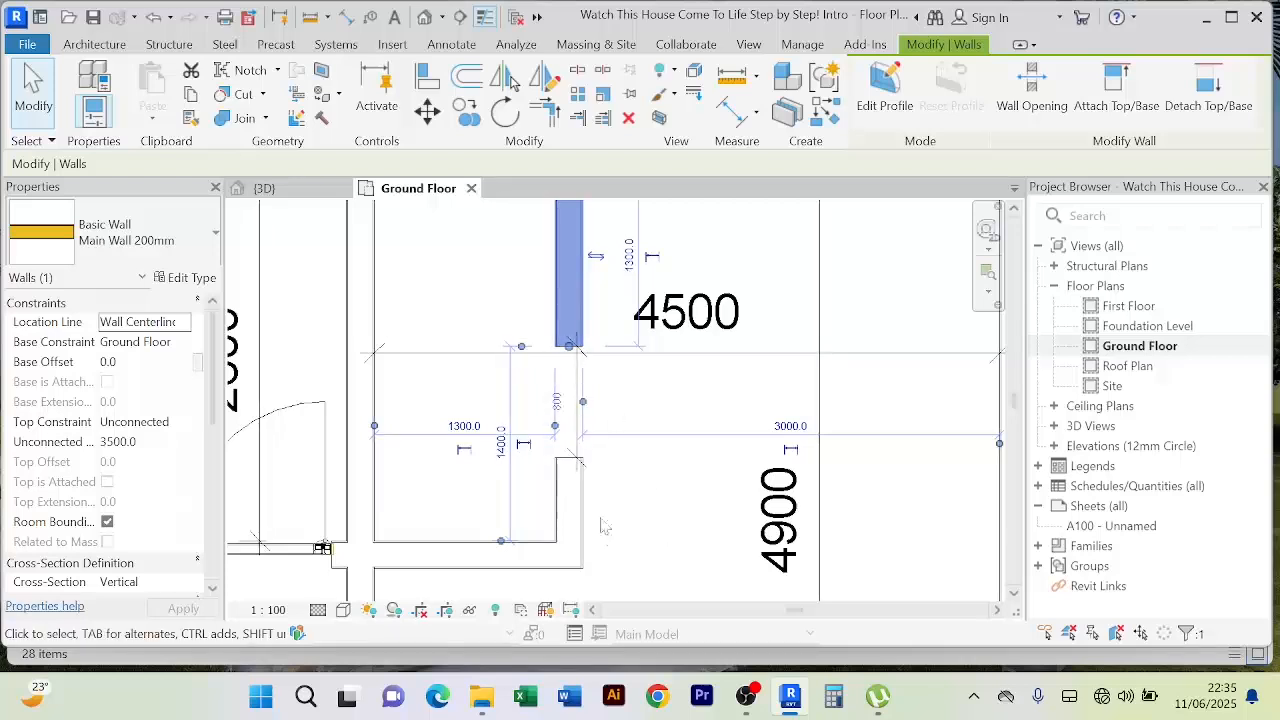
pyautogui.click(638, 508)
# Step: Set the inner room opening's width to 1000 mm by adjusting the lower wall segment
pyautogui.click(575, 505)
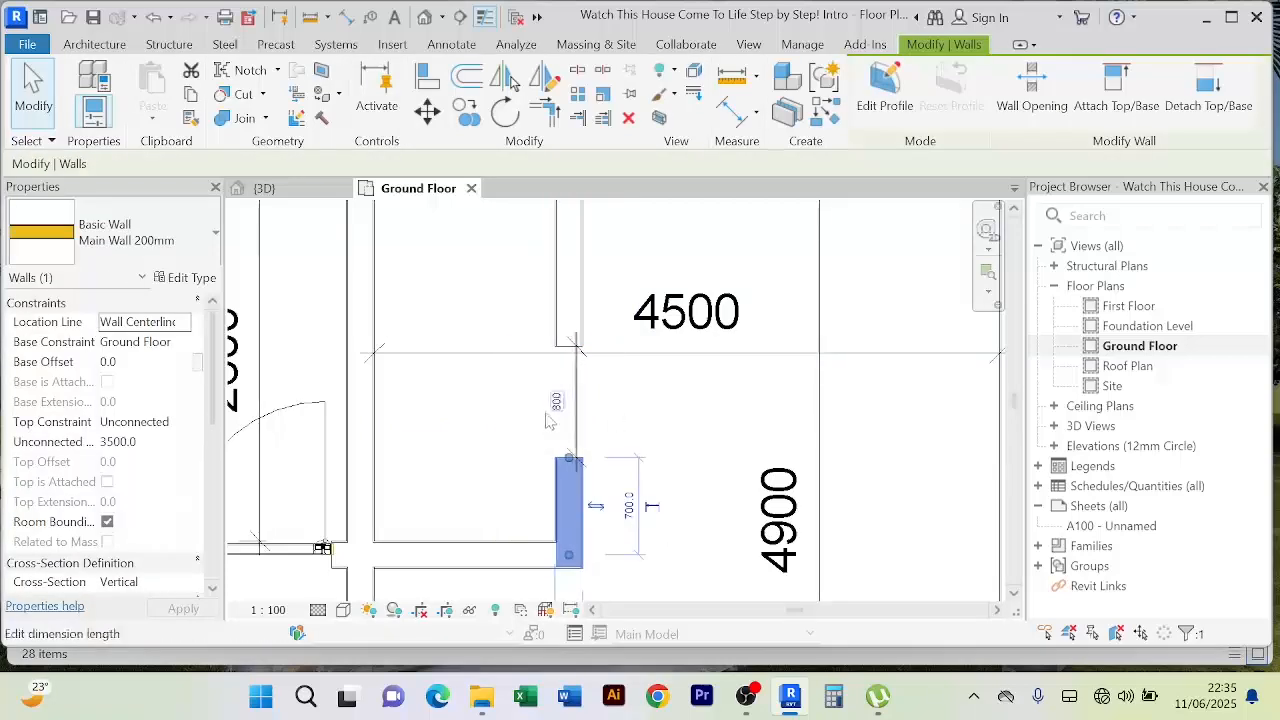
pyautogui.click(551, 423)
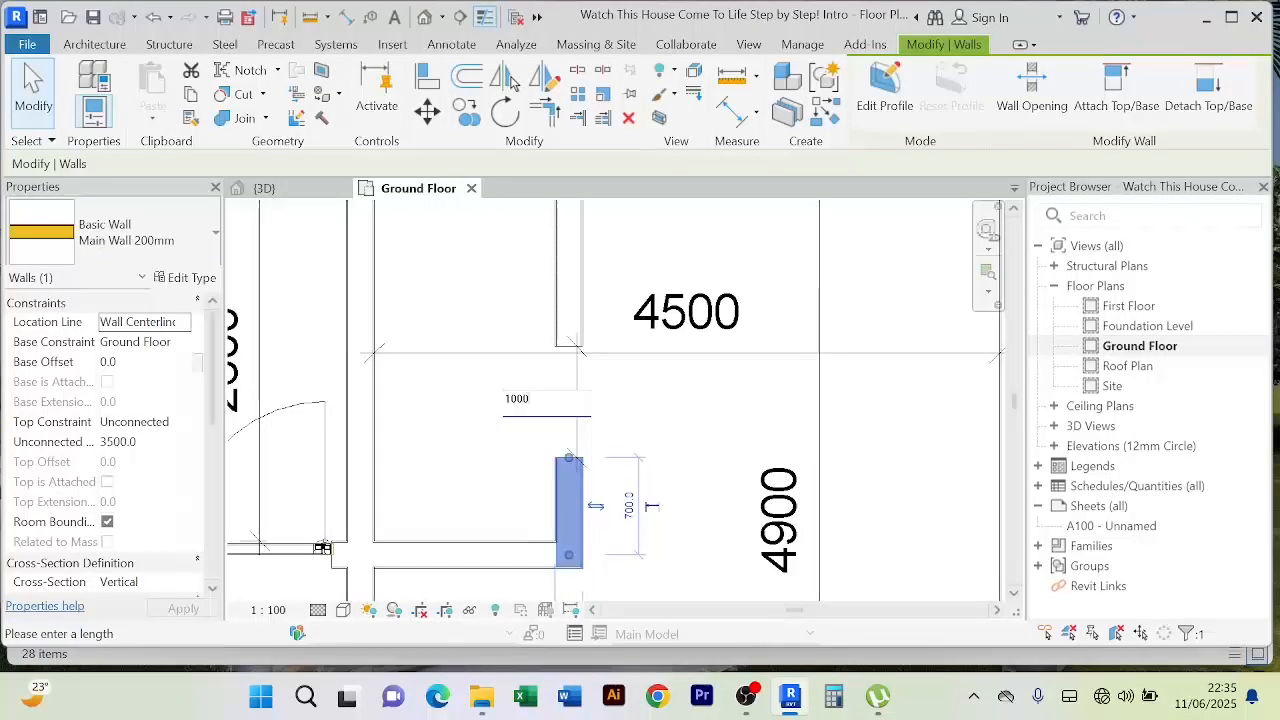
pyautogui.press('Return')
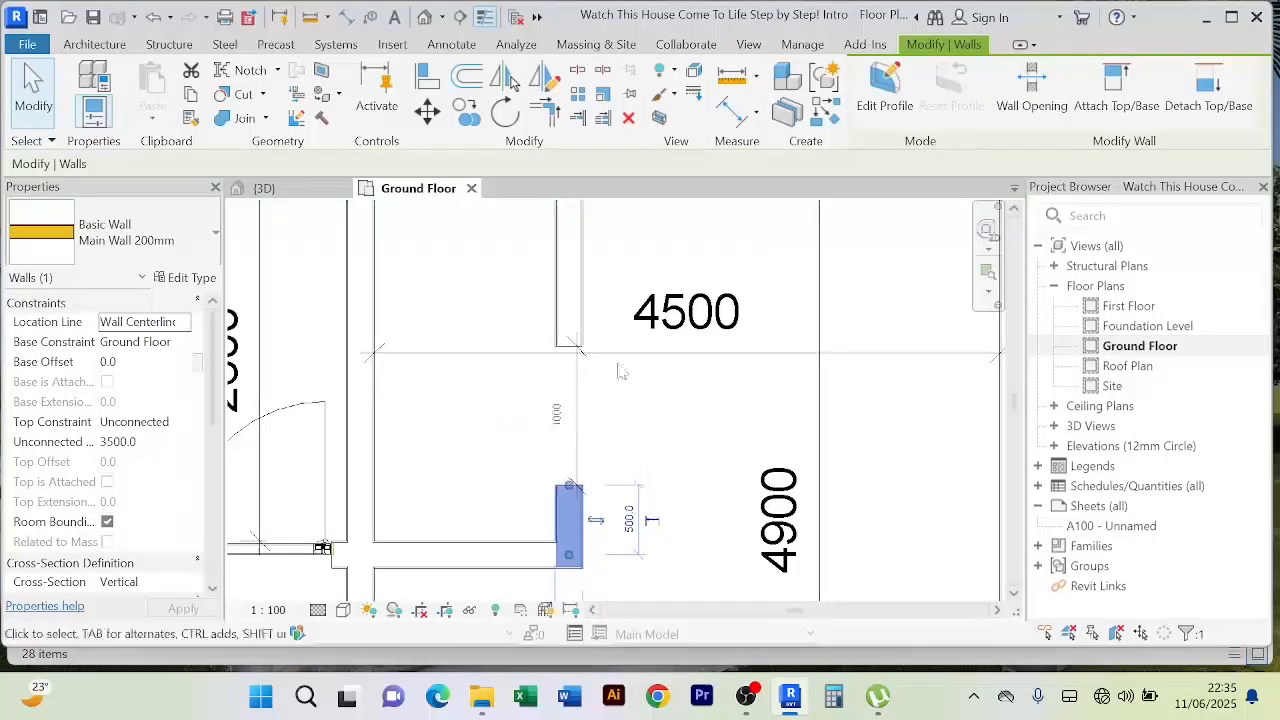
pyautogui.click(697, 440)
# Step: Examine the inner room's opening and the surrounding walls and doors for the next opening location
pyautogui.scroll(-2, 699, 440)
pyautogui.moveTo(693, 439); pyautogui.dragTo(680, 437, button='middle')
pyautogui.scroll(4, 635, 413)
pyautogui.scroll(-5, 560, 320)
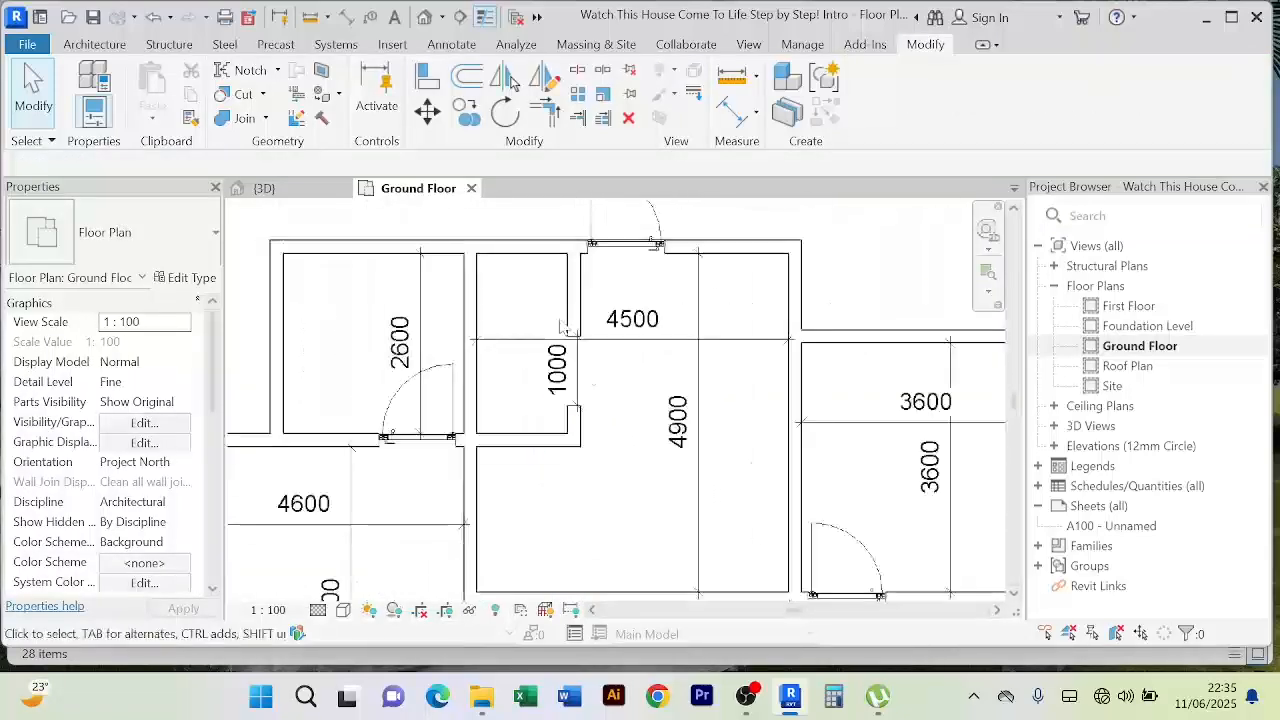
pyautogui.scroll(3, 523, 300)
pyautogui.scroll(-4, 523, 300)
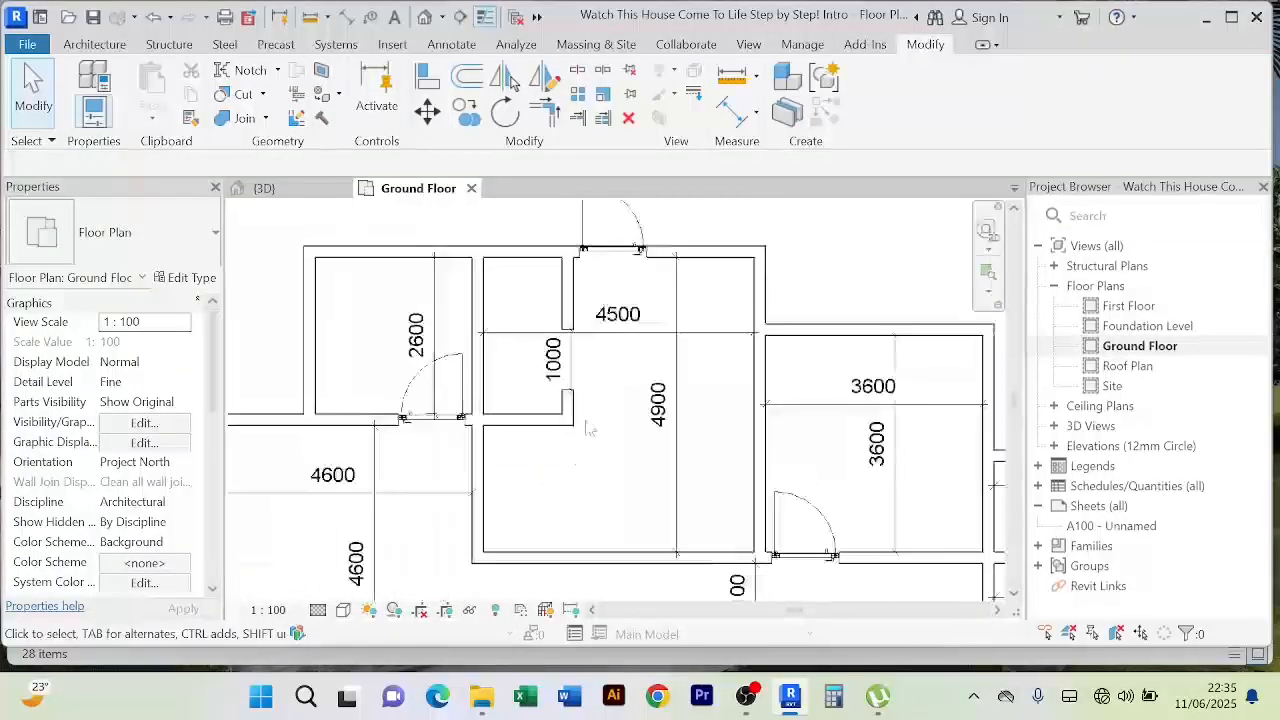
pyautogui.scroll(4, 615, 378)
pyautogui.scroll(-3, 615, 378)
pyautogui.moveTo(624, 388); pyautogui.dragTo(593, 310, button='middle')
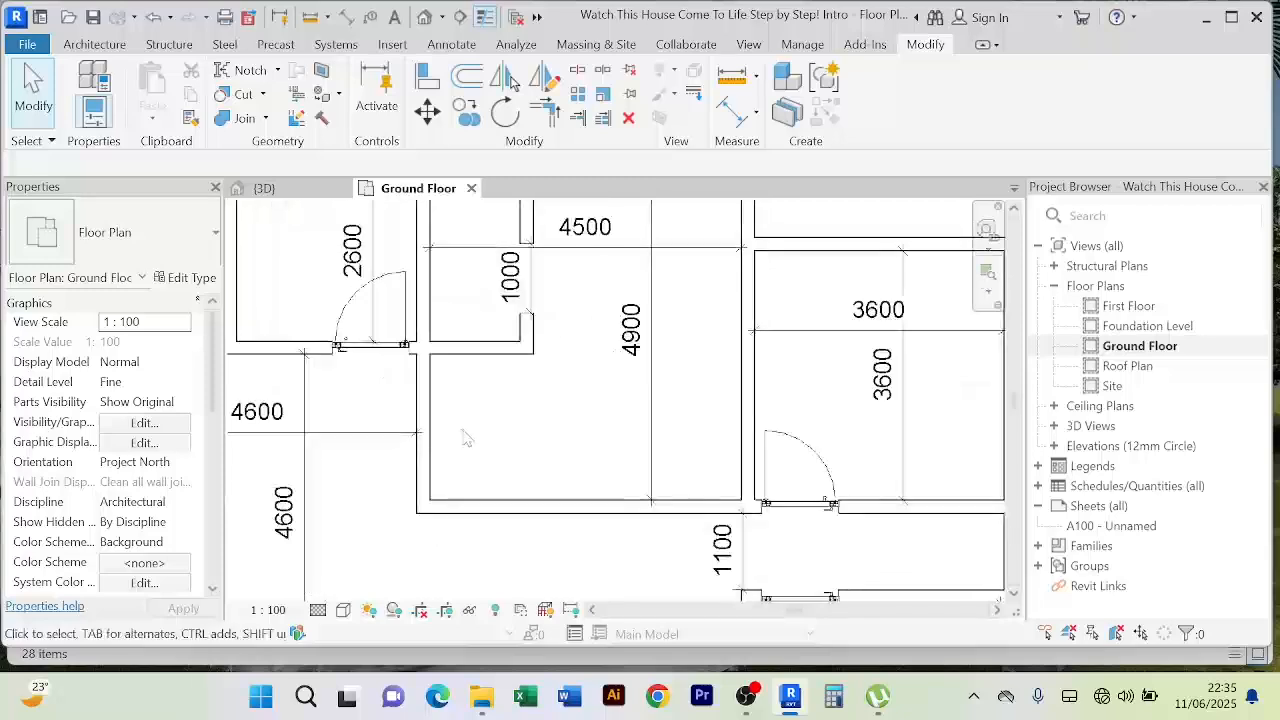
pyautogui.moveTo(491, 431); pyautogui.dragTo(542, 436, button='middle')
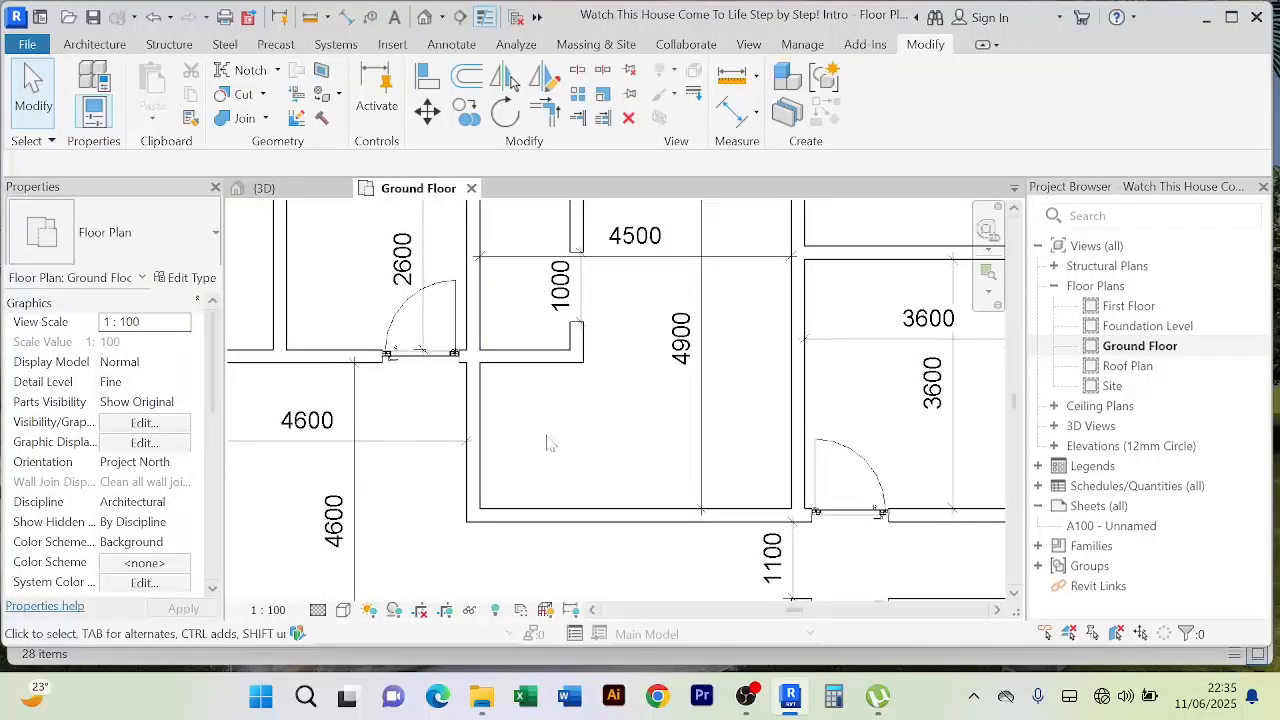
# Step: Split the wall between the 4600 mm room and the 4900 mm long room about 1200 mm above the latter's lower wall
pyautogui.click(476, 412)
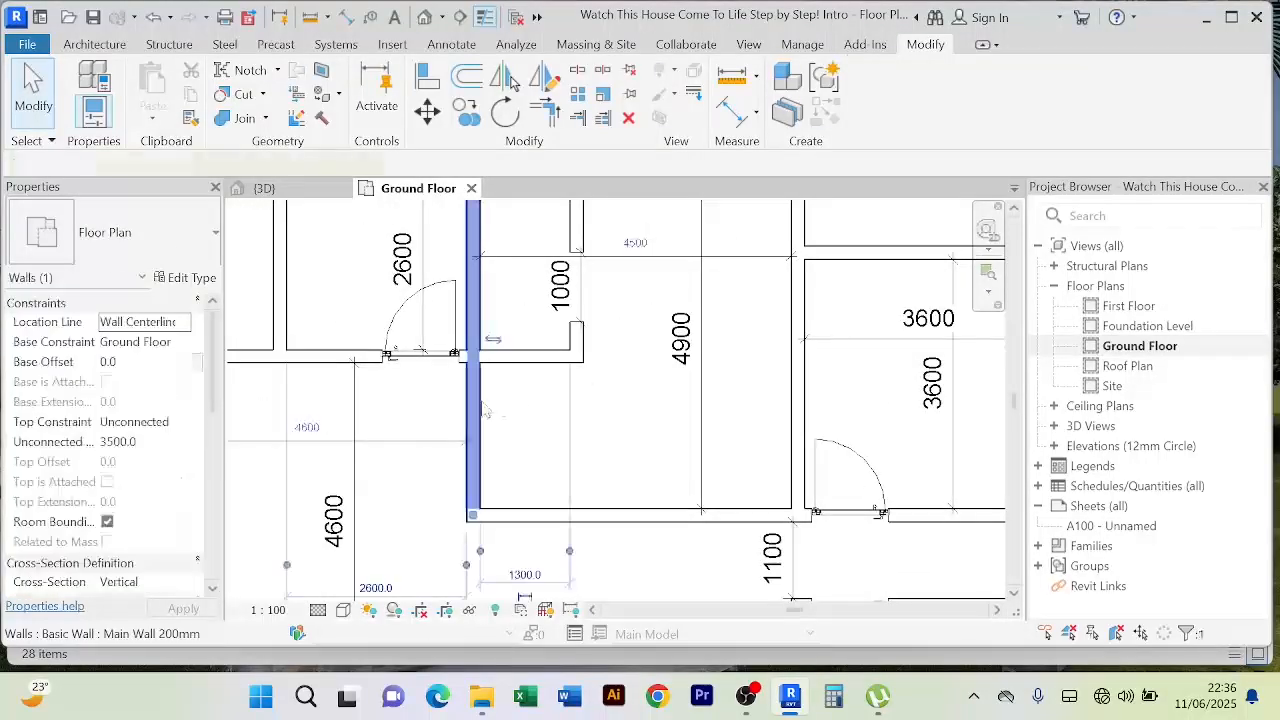
pyautogui.click(579, 74)
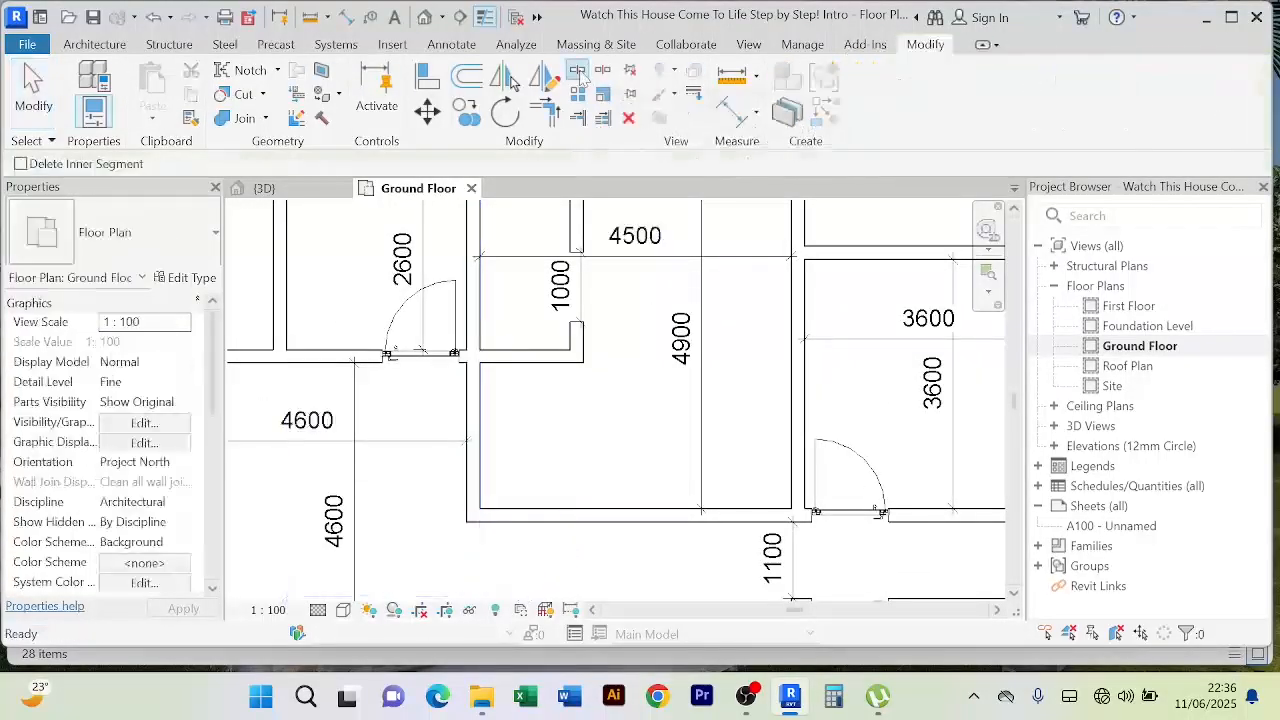
pyautogui.click(473, 426)
pyautogui.rightClick(612, 432)
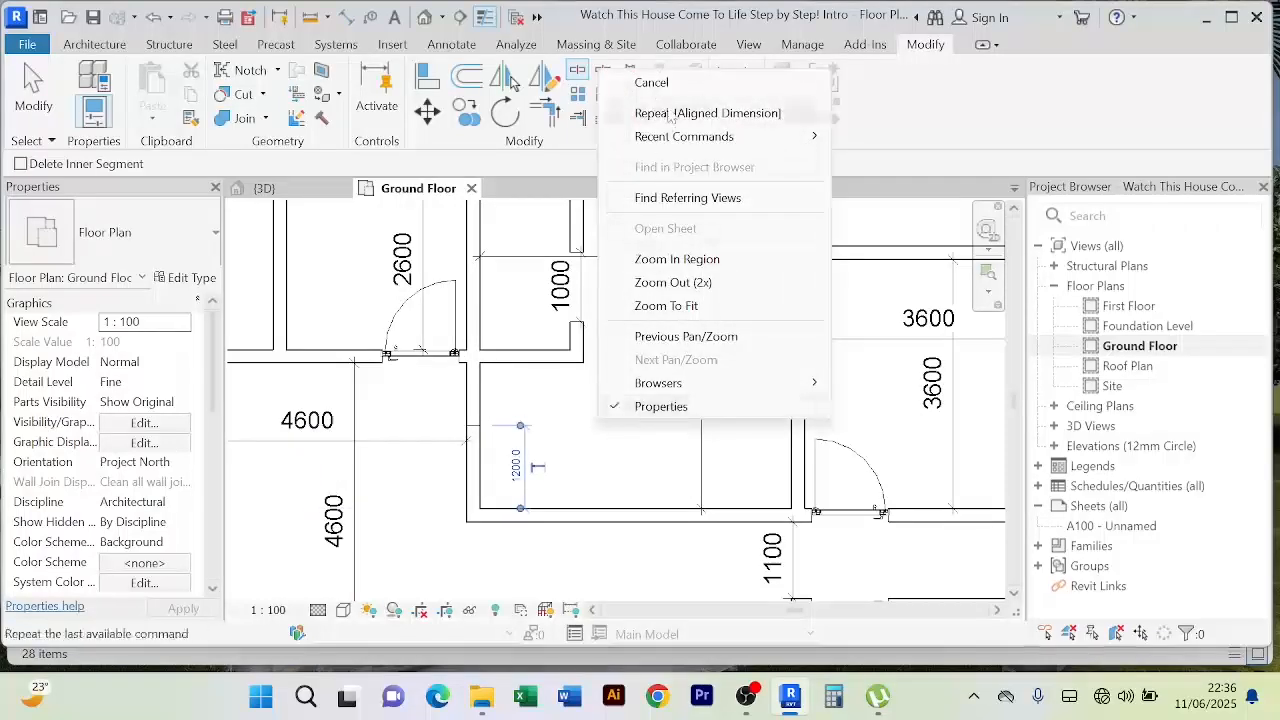
pyautogui.click(655, 83)
pyautogui.rightClick(590, 467)
pyautogui.click(688, 137)
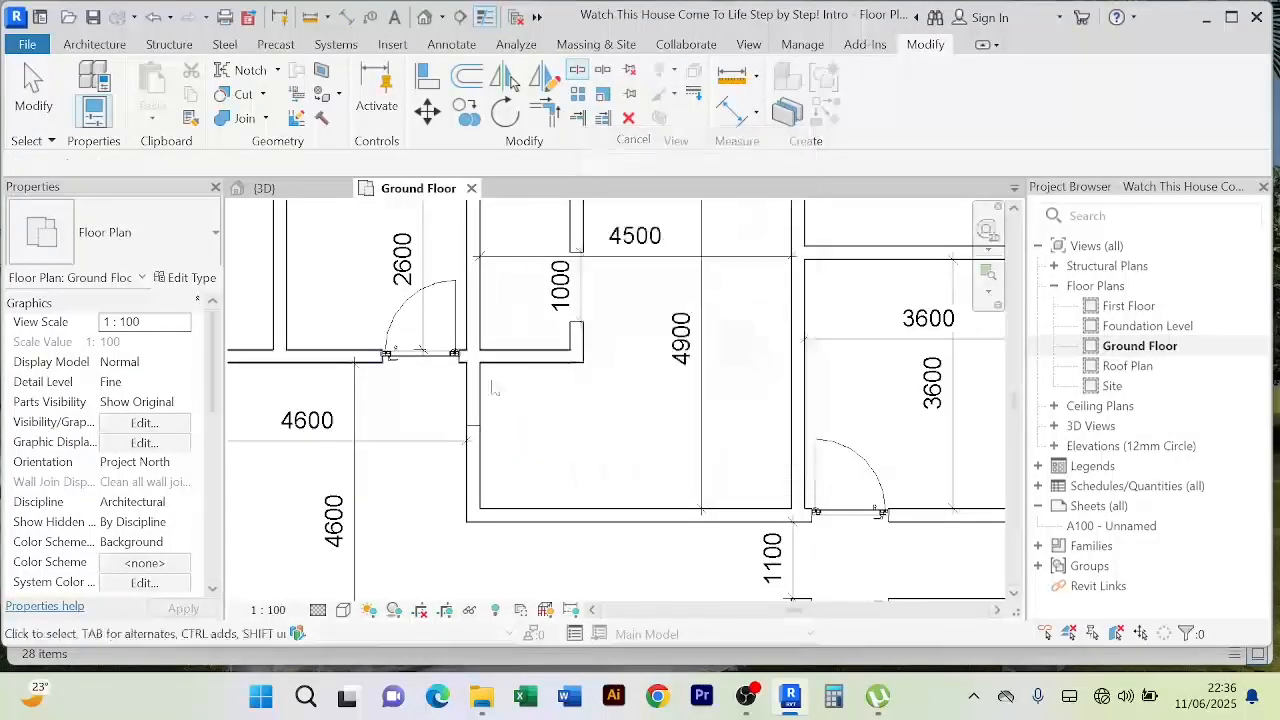
# Step: Shorten the lower segment of the newly split wall to open a gap about 600 mm wide
pyautogui.scroll(3, 484, 434)
pyautogui.click(481, 433)
pyautogui.scroll(-2, 556, 388)
pyautogui.moveTo(559, 388); pyautogui.dragTo(565, 372, button='middle')
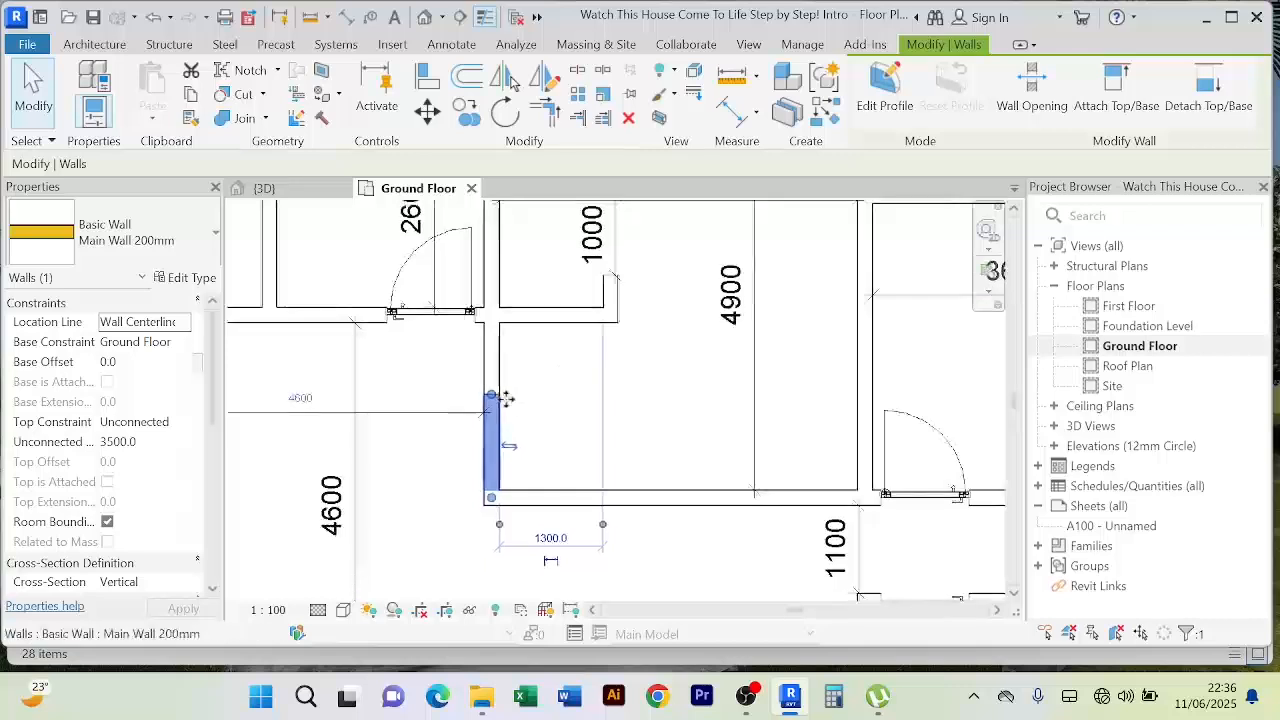
pyautogui.moveTo(491, 395); pyautogui.dragTo(491, 442)
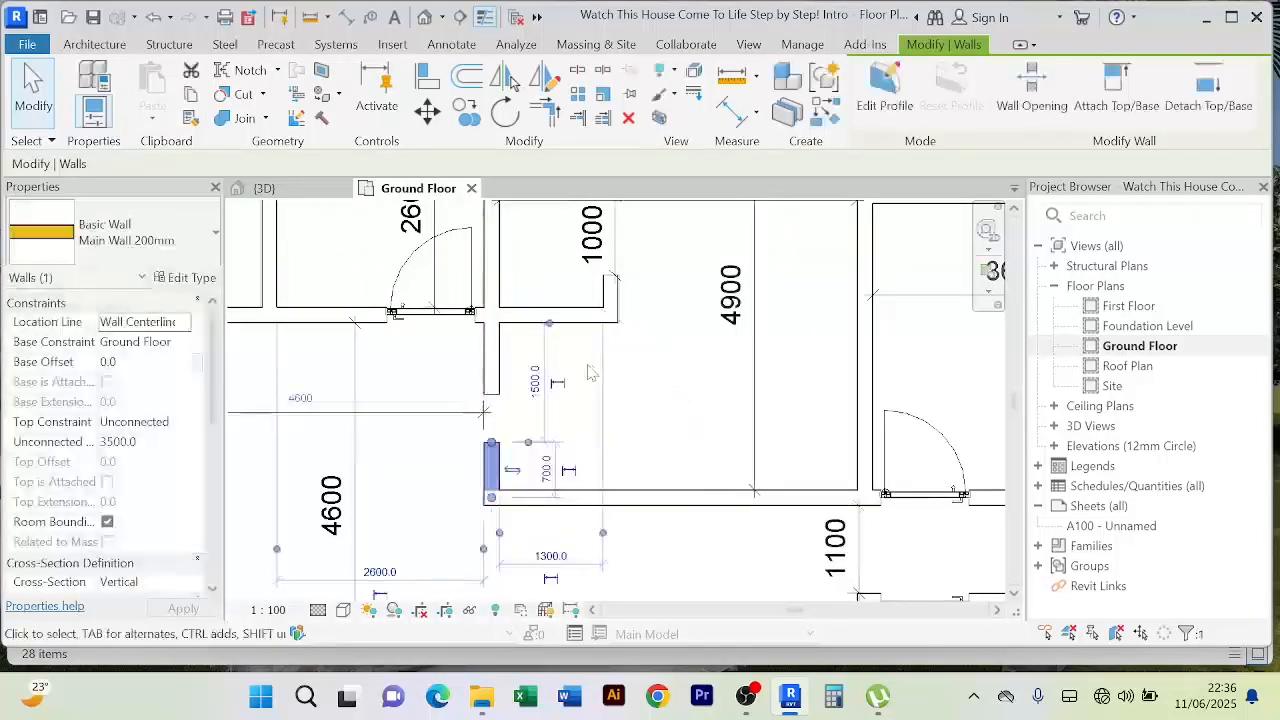
# Step: Add an aligned dimension across the gap between the wall segments beside the 4600 mm room
pyautogui.click(728, 114)
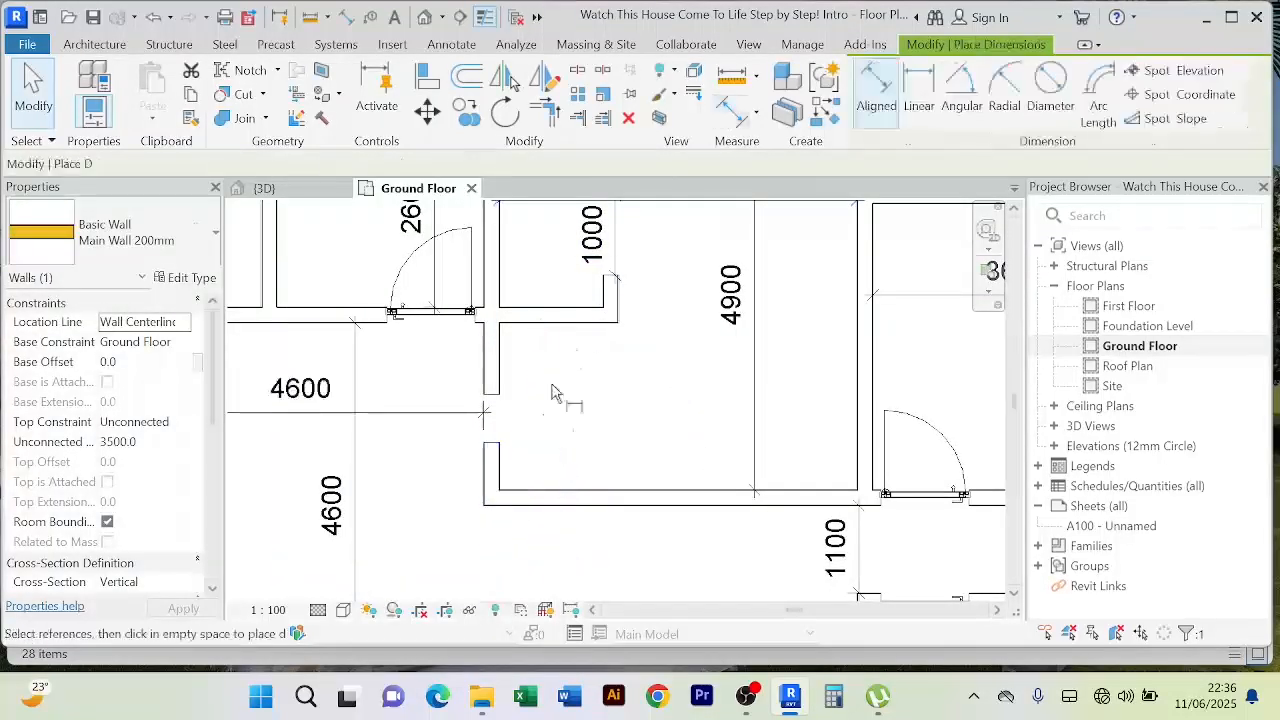
pyautogui.click(498, 443)
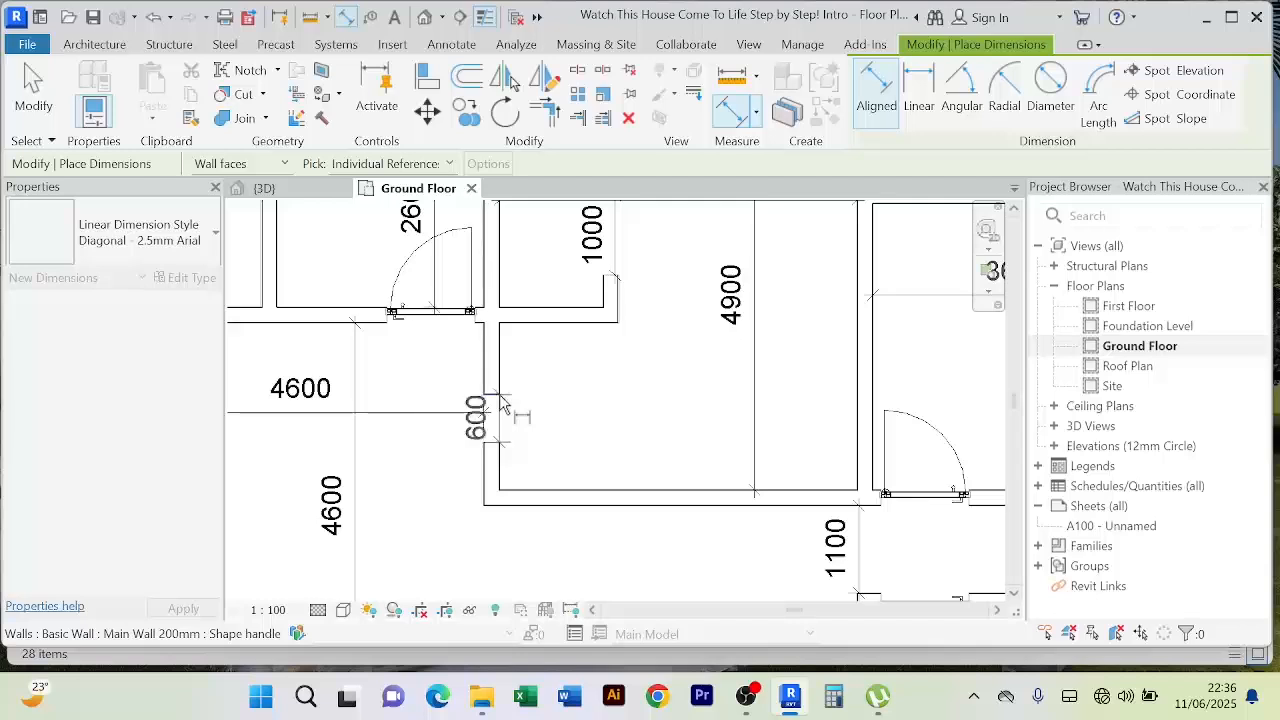
pyautogui.click(500, 396)
pyautogui.click(501, 410)
pyautogui.rightClick(571, 355)
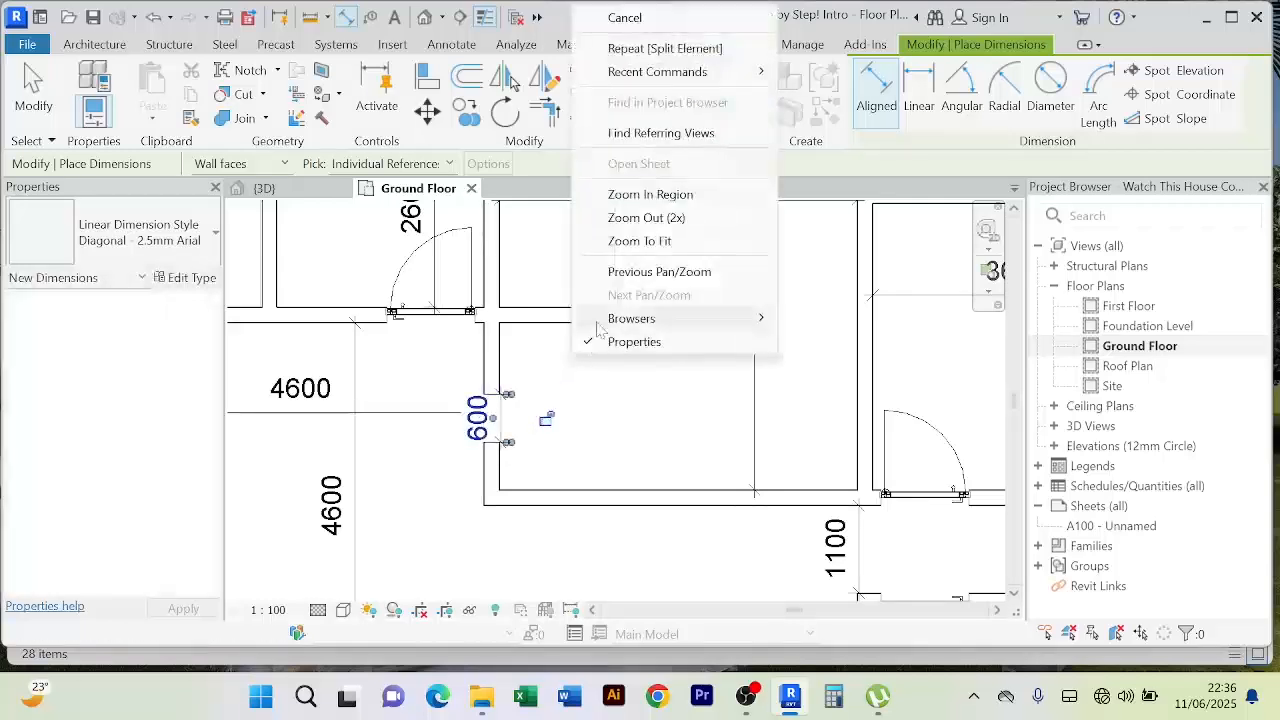
pyautogui.click(661, 22)
pyautogui.rightClick(571, 355)
pyautogui.click(640, 18)
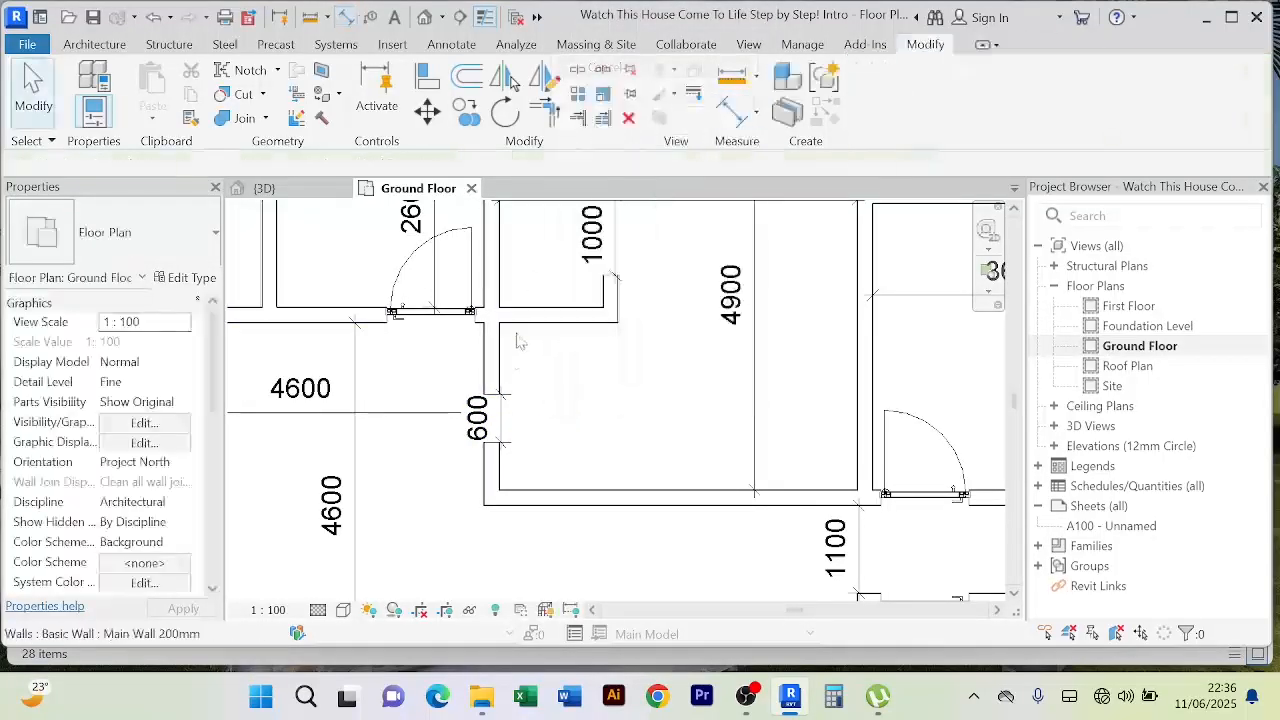
# Step: Set the width of the opening beside the 4600 mm room to 1000 mm by adjusting the upper wall segment
pyautogui.click(492, 378)
pyautogui.click(488, 416)
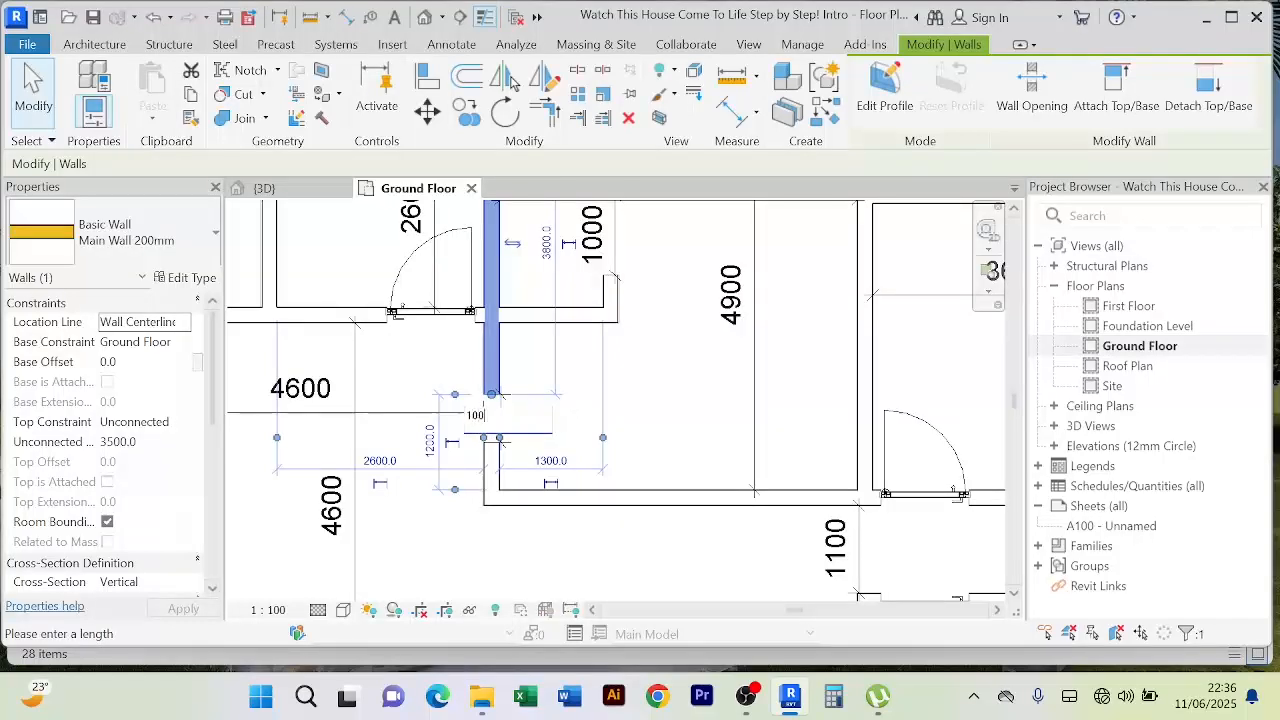
pyautogui.press('Return')
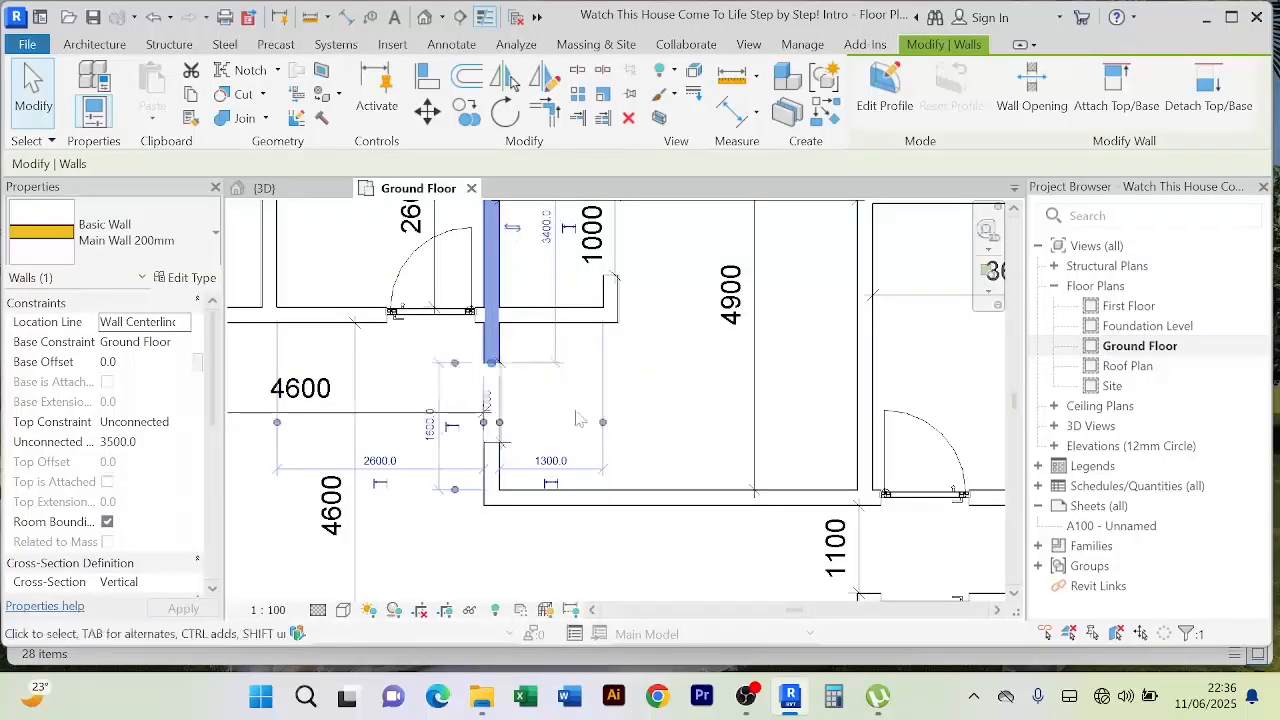
pyautogui.click(637, 423)
# Step: Delete the width dimensions from both new wall openings
pyautogui.scroll(-2, 637, 423)
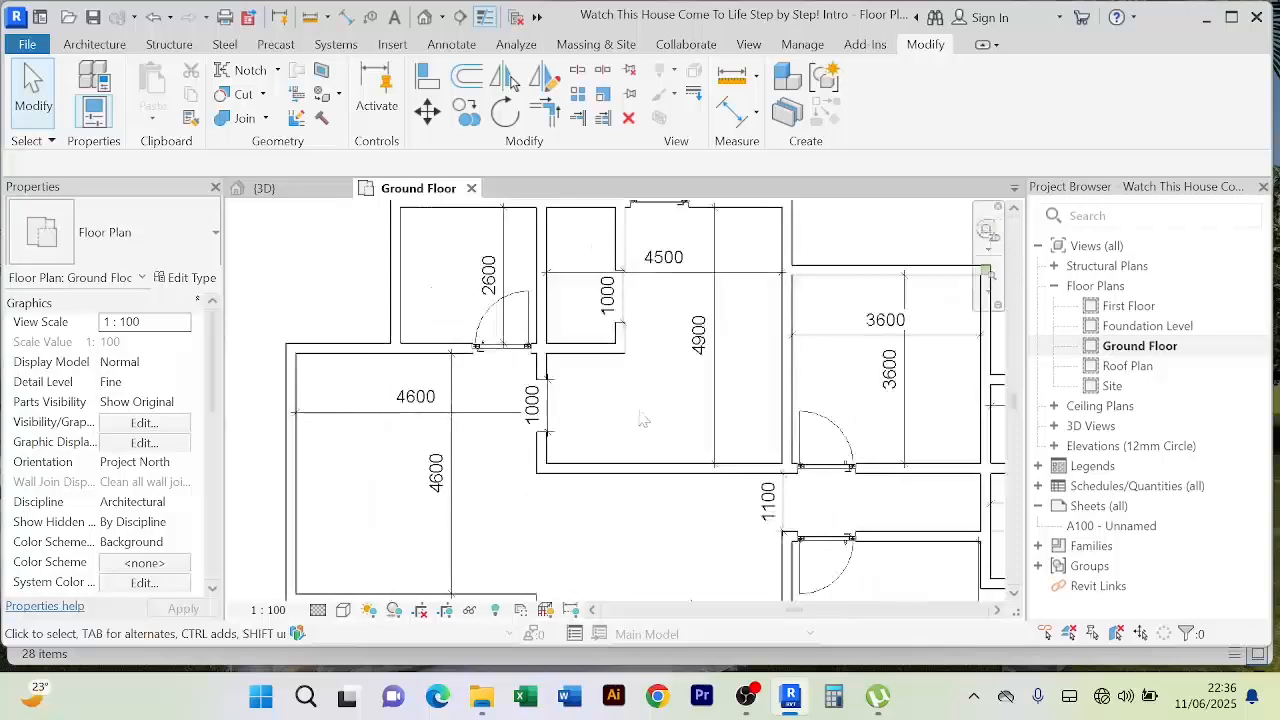
pyautogui.click(578, 405)
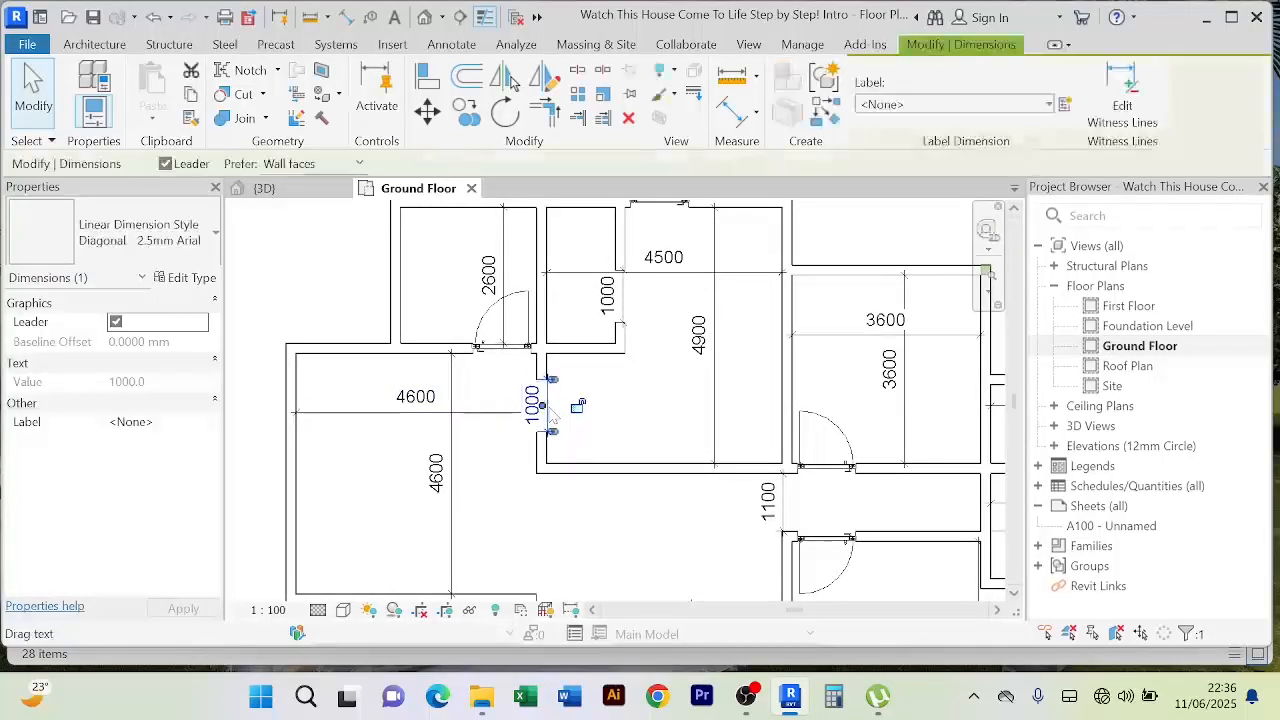
pyautogui.press('Delete')
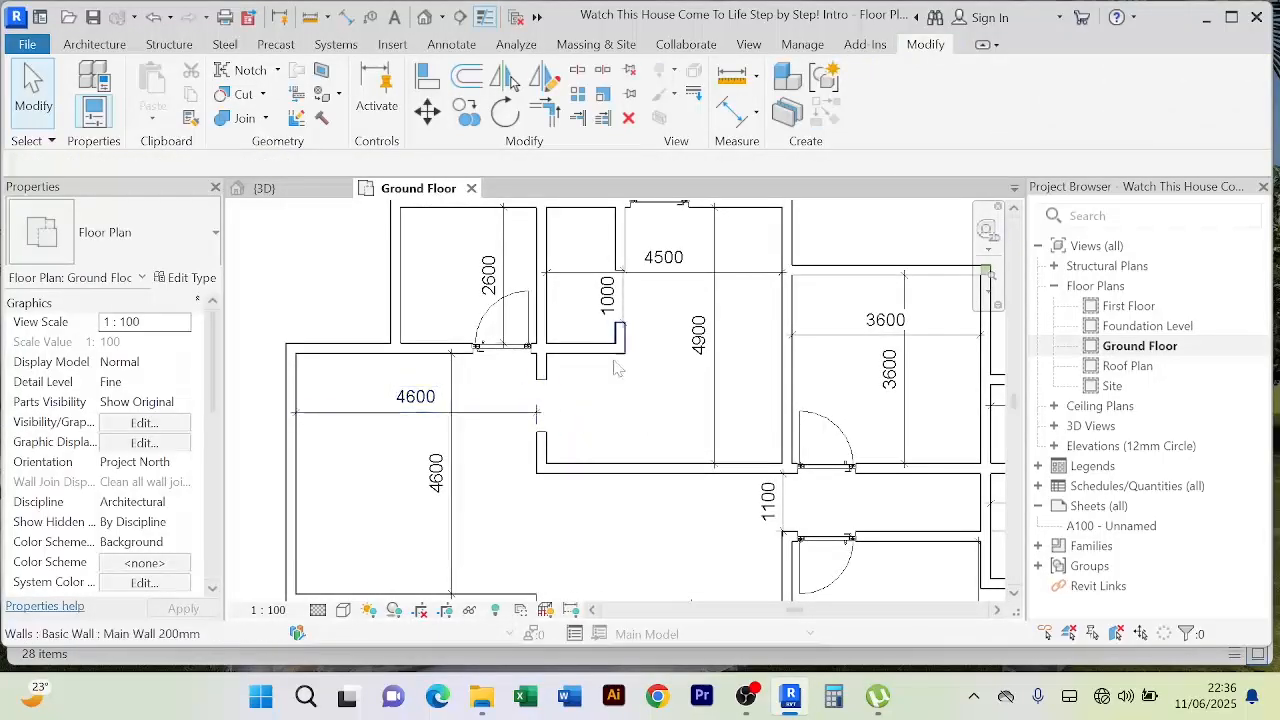
pyautogui.click(615, 292)
pyautogui.press('Delete')
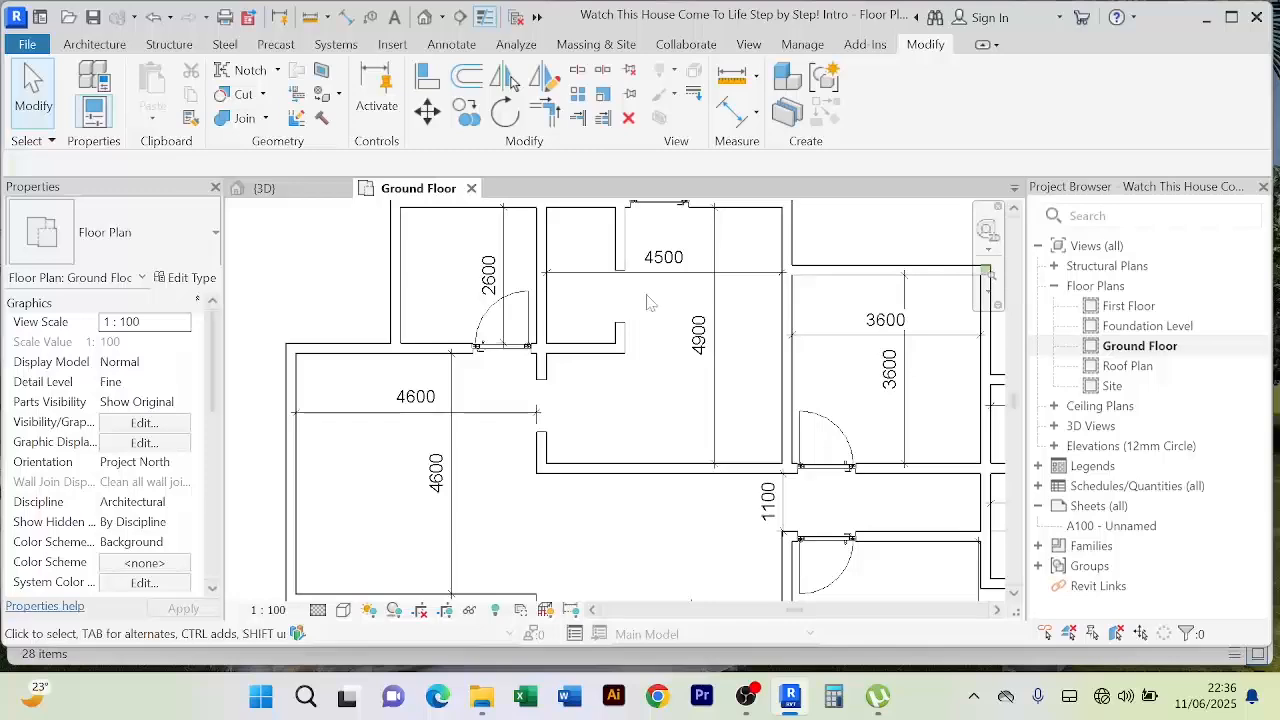
# Step: Nudge the horizontal 4600 mm room dimension downward, away from the new wall opening
pyautogui.scroll(-2, 592, 322)
pyautogui.click(530, 384)
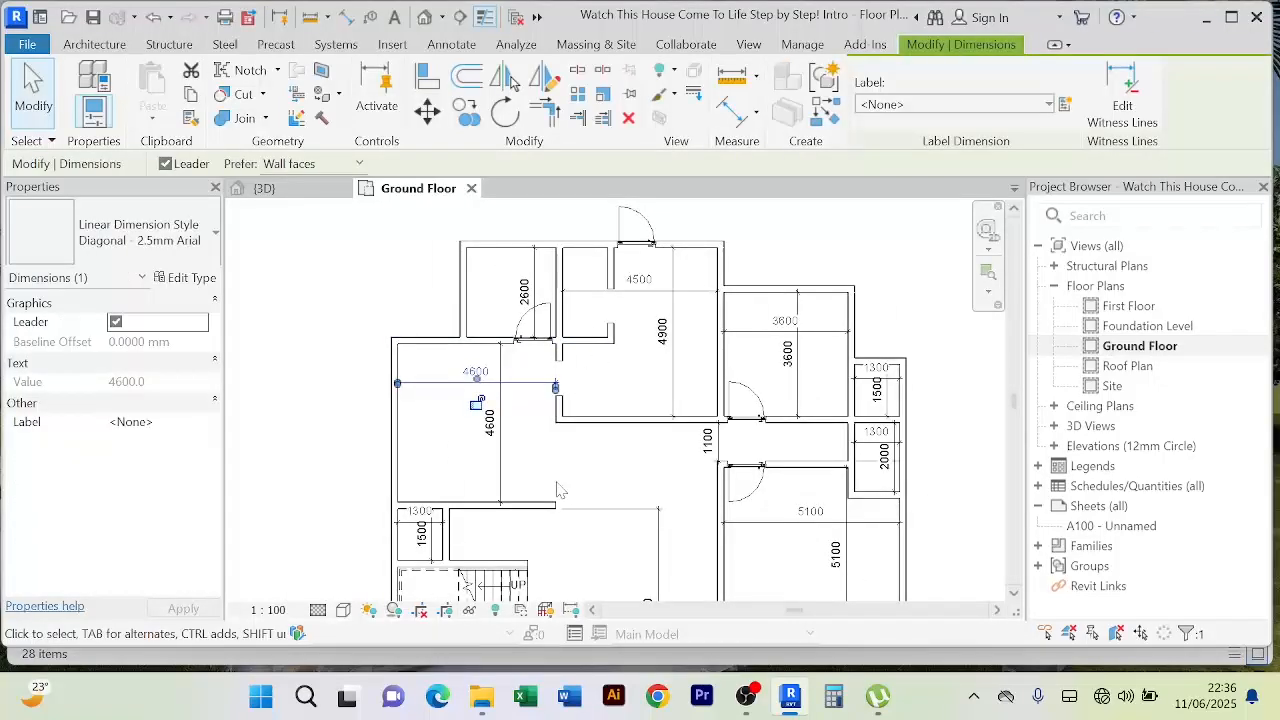
pyautogui.press('Down')
pyautogui.press('Down')
pyautogui.press('Down')
pyautogui.press('Down')
pyautogui.press('Down')
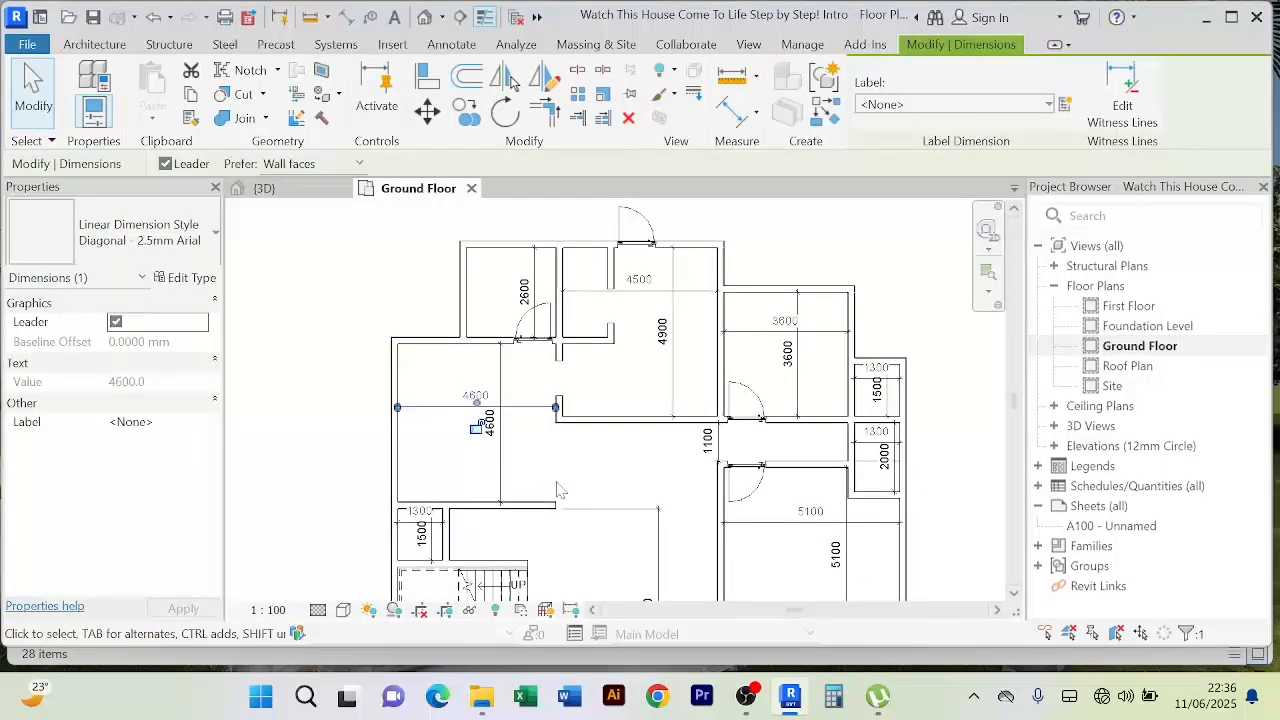
pyautogui.press('Escape')
# Step: Move the horizontal 4500 mm room dimension slightly upward, clear of the opening in the inner room's wall
pyautogui.scroll(3, 600, 400)
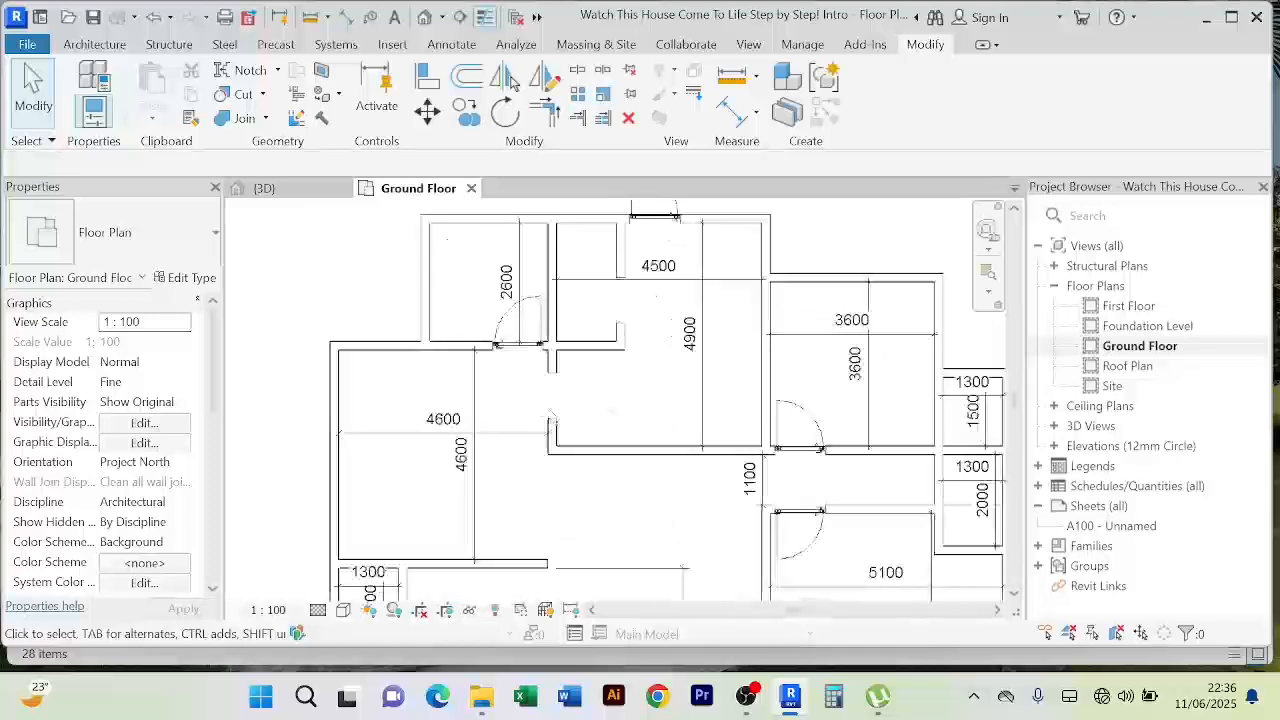
pyautogui.scroll(-3, 438, 404)
pyautogui.scroll(4, 463, 458)
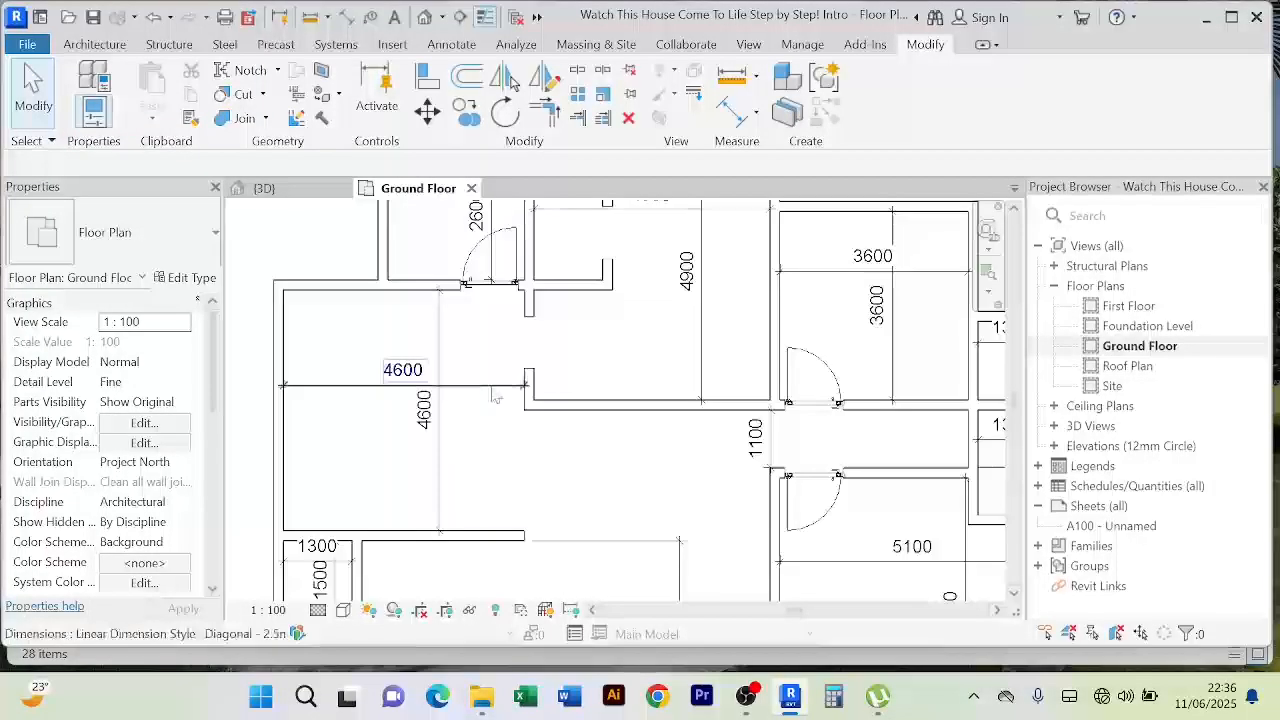
pyautogui.scroll(-3, 508, 412)
pyautogui.moveTo(516, 430); pyautogui.dragTo(493, 486, button='middle')
pyautogui.scroll(3, 493, 486)
pyautogui.moveTo(523, 420); pyautogui.dragTo(517, 460, button='middle')
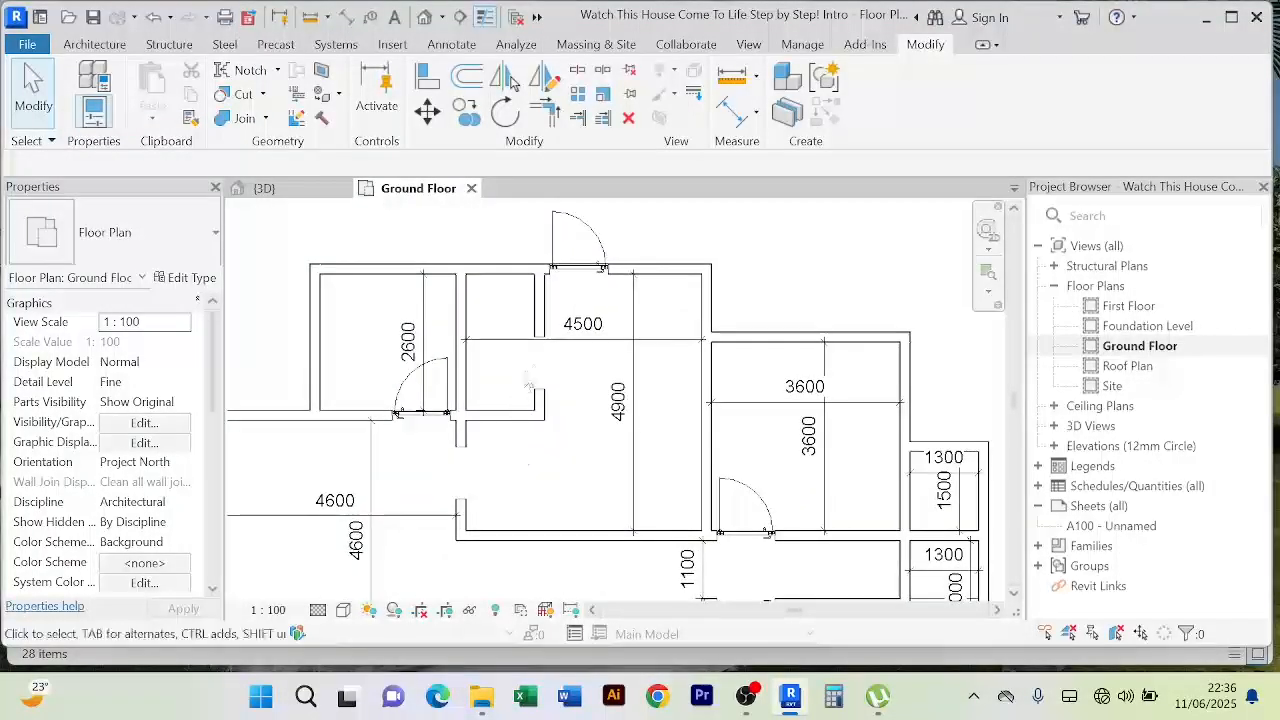
pyautogui.scroll(2, 533, 364)
pyautogui.click(517, 351)
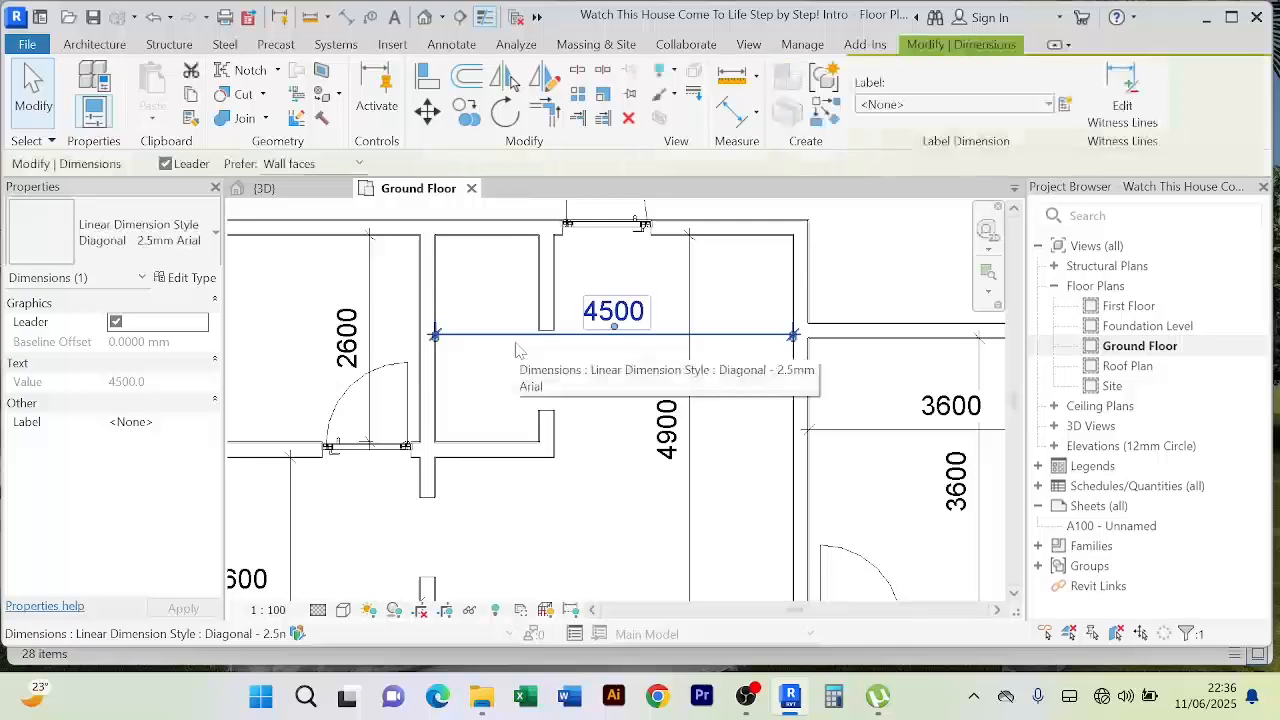
pyautogui.scroll(-2, 518, 352)
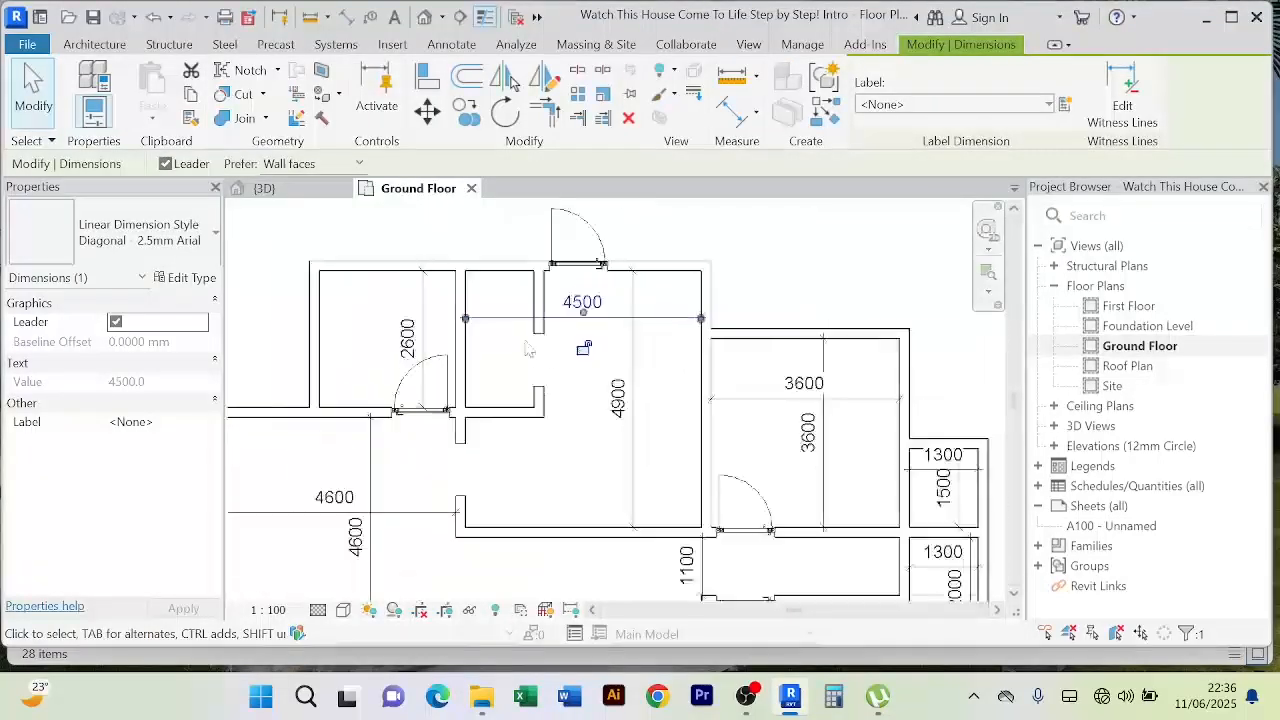
pyautogui.click(528, 360)
# Step: Examine the ground floor layout from the bedrooms and corridor down to the sliding door and staircase area
pyautogui.scroll(-3, 528, 365)
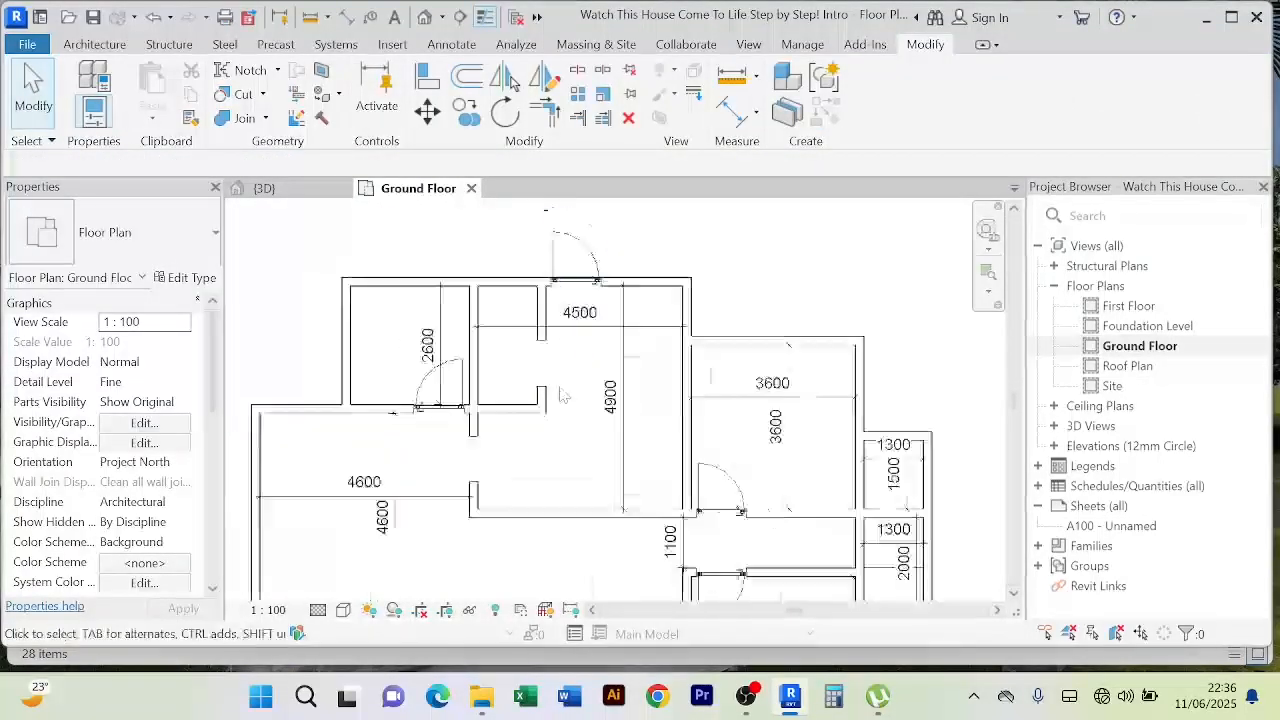
pyautogui.moveTo(572, 395); pyautogui.dragTo(560, 355, button='middle')
pyautogui.scroll(1, 570, 400)
pyautogui.scroll(-2, 626, 370)
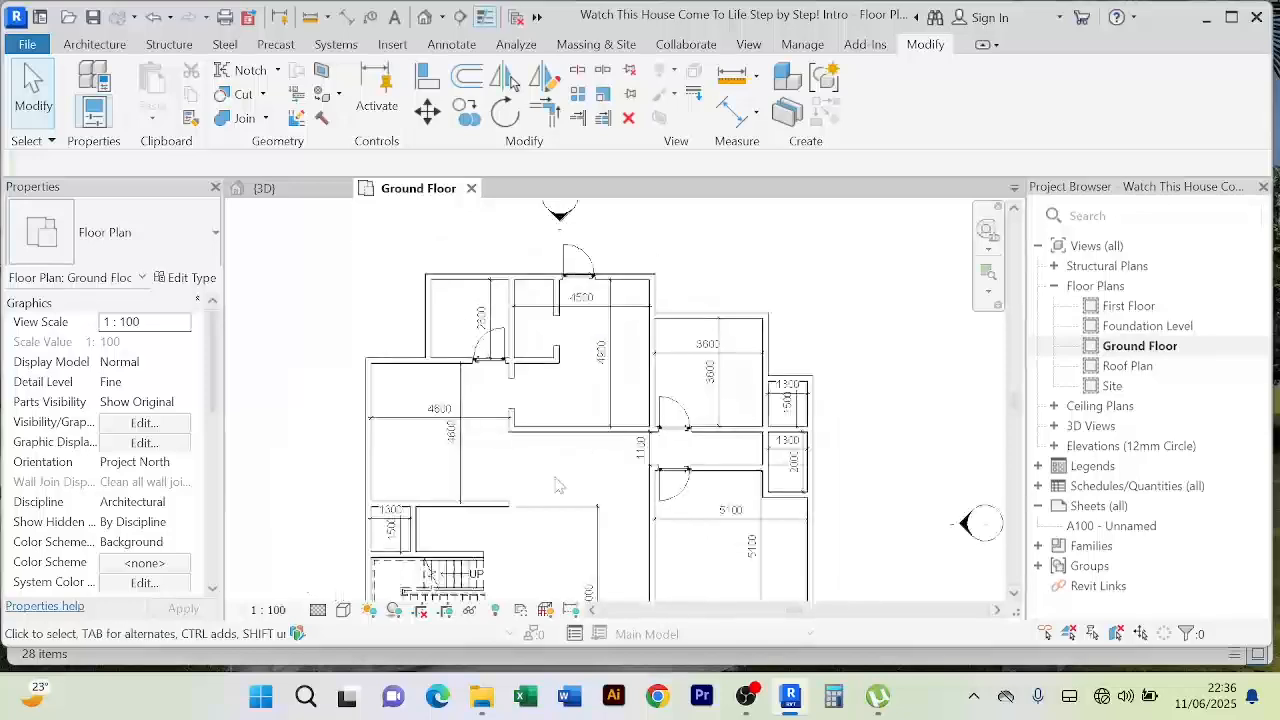
pyautogui.moveTo(557, 484); pyautogui.dragTo(530, 391, button='middle')
pyautogui.scroll(3, 640, 340)
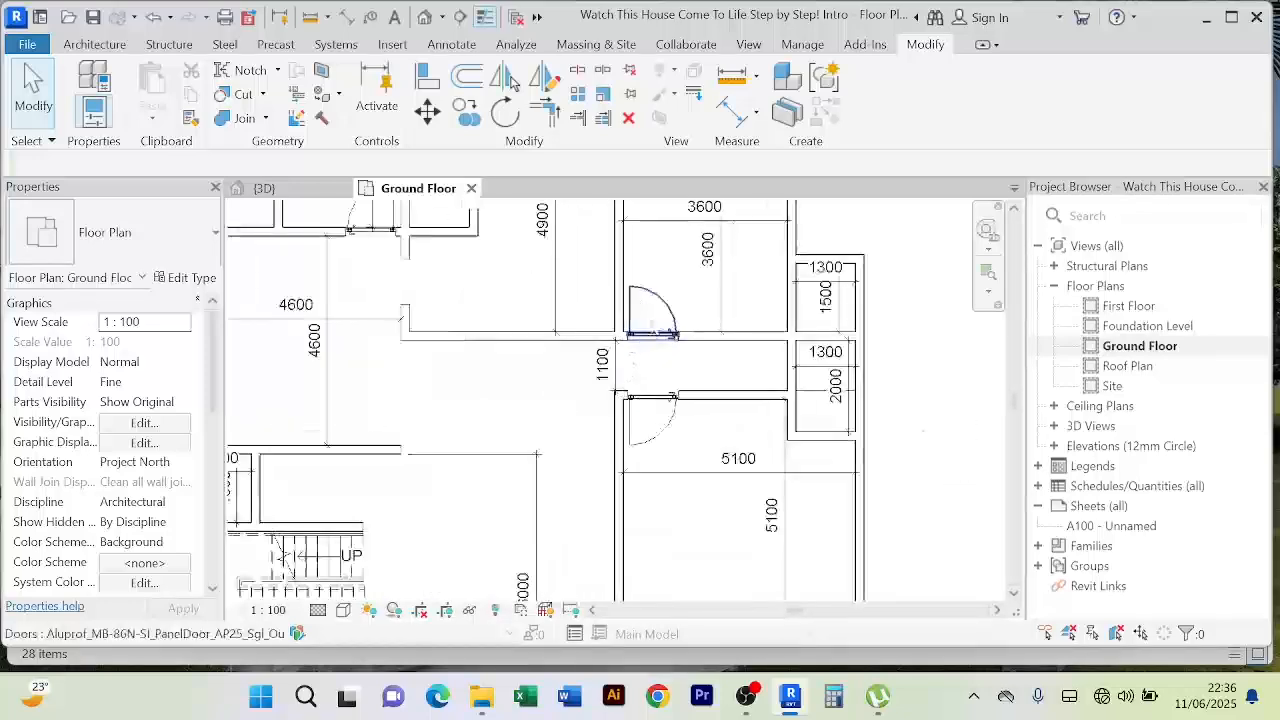
pyautogui.scroll(-4, 656, 310)
pyautogui.moveTo(688, 464); pyautogui.dragTo(687, 432, button='middle')
pyautogui.scroll(2, 538, 517)
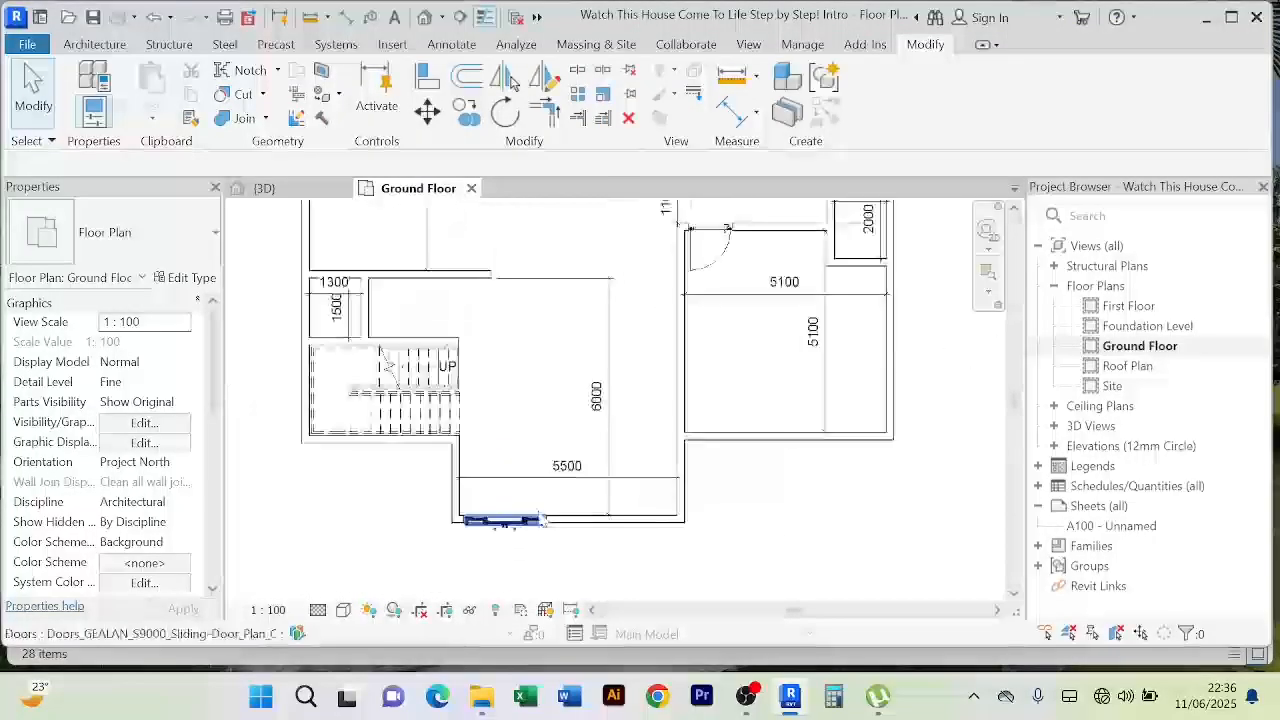
pyautogui.scroll(-2, 518, 384)
pyautogui.moveTo(529, 405); pyautogui.dragTo(523, 484, button='middle')
pyautogui.scroll(5, 472, 412)
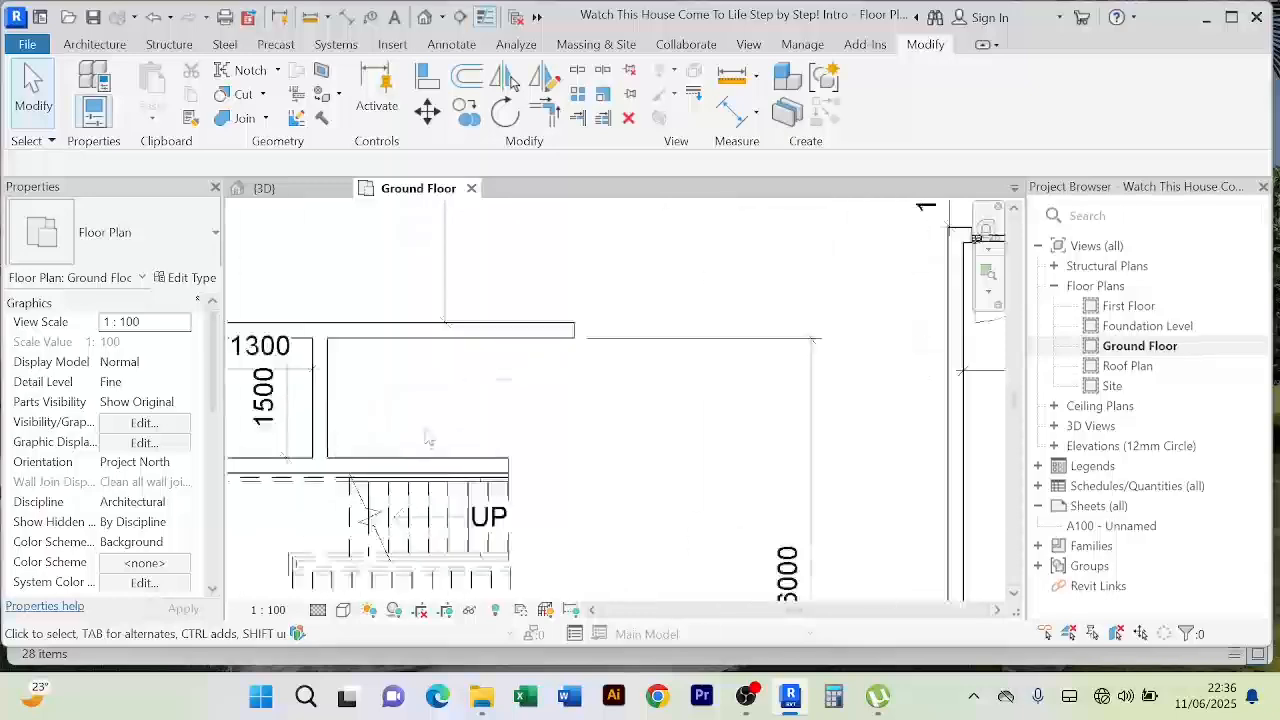
# Step: Examine the small 1300 by 1500 mm room beside the staircase and how it relates to the surrounding rooms
pyautogui.scroll(-2, 431, 440)
pyautogui.moveTo(446, 446); pyautogui.dragTo(430, 410, button='middle')
pyautogui.scroll(2, 406, 391)
pyautogui.scroll(3, 406, 391)
pyautogui.scroll(-4, 420, 396)
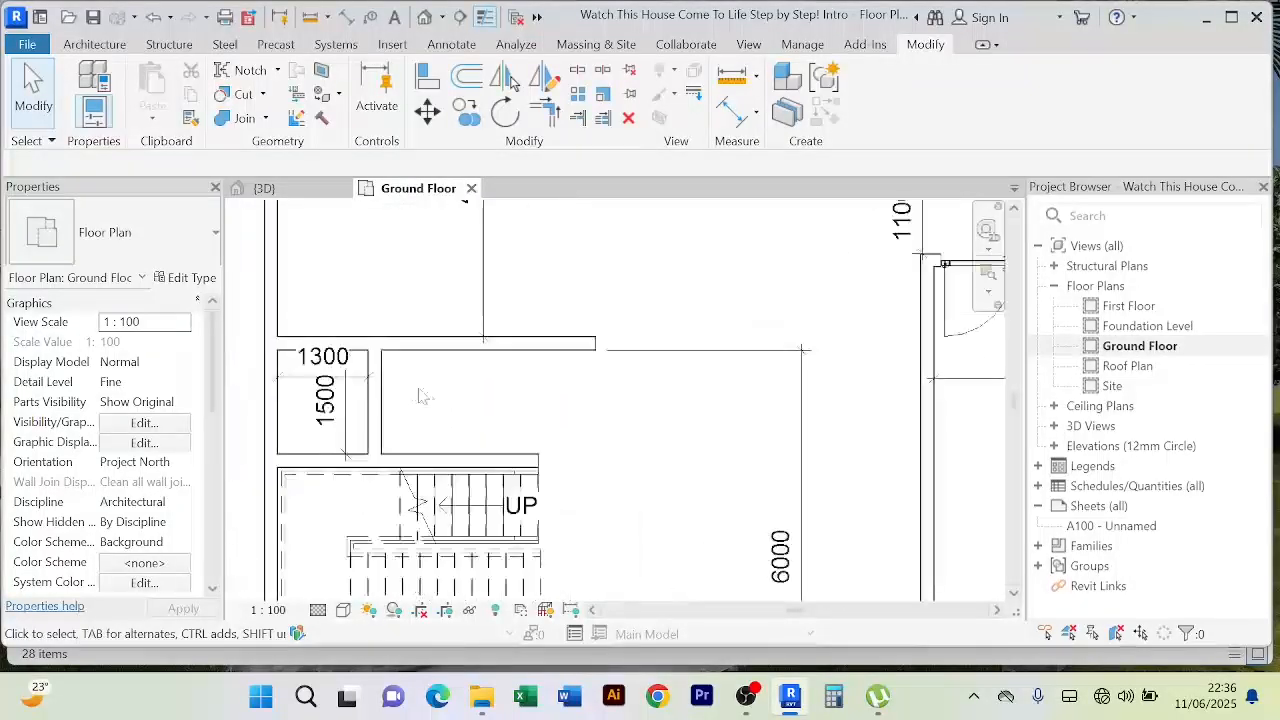
pyautogui.scroll(-2, 425, 395)
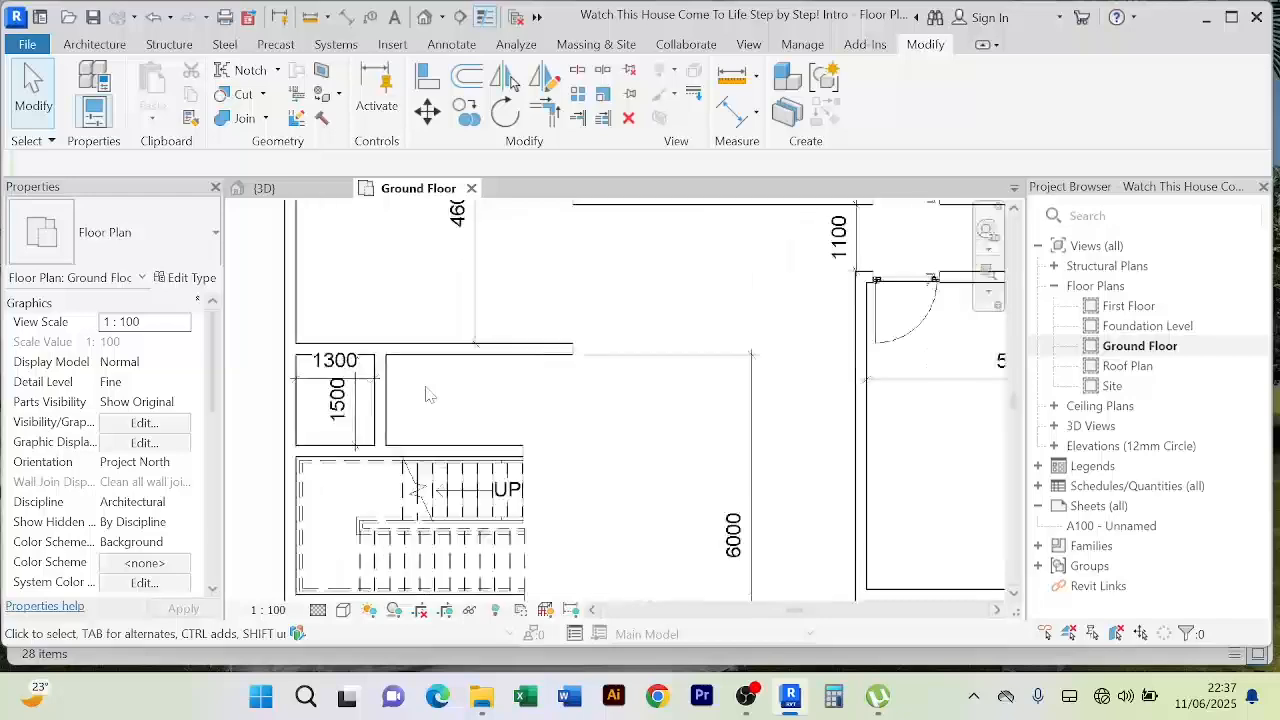
pyautogui.scroll(1, 425, 394)
pyautogui.scroll(-2, 397, 410)
pyautogui.scroll(1, 422, 402)
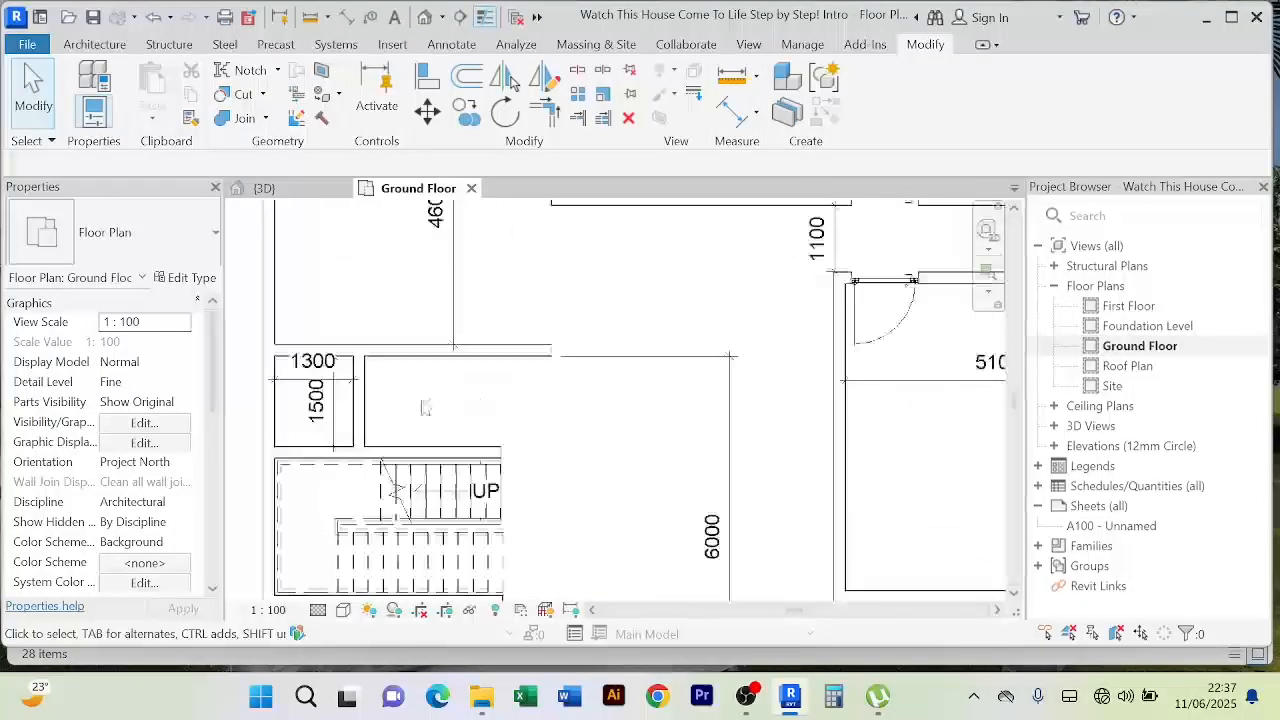
pyautogui.scroll(-1, 402, 406)
pyautogui.scroll(-2, 541, 353)
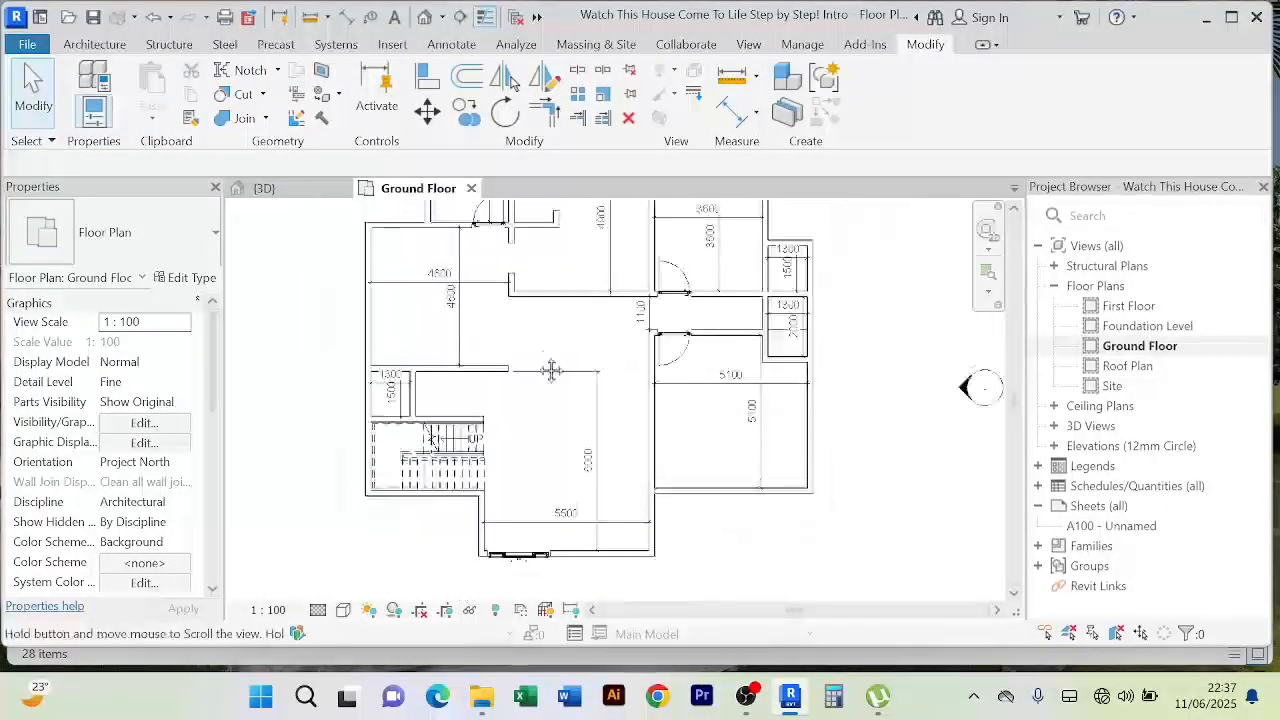
pyautogui.scroll(5, 481, 323)
pyautogui.scroll(1, 481, 323)
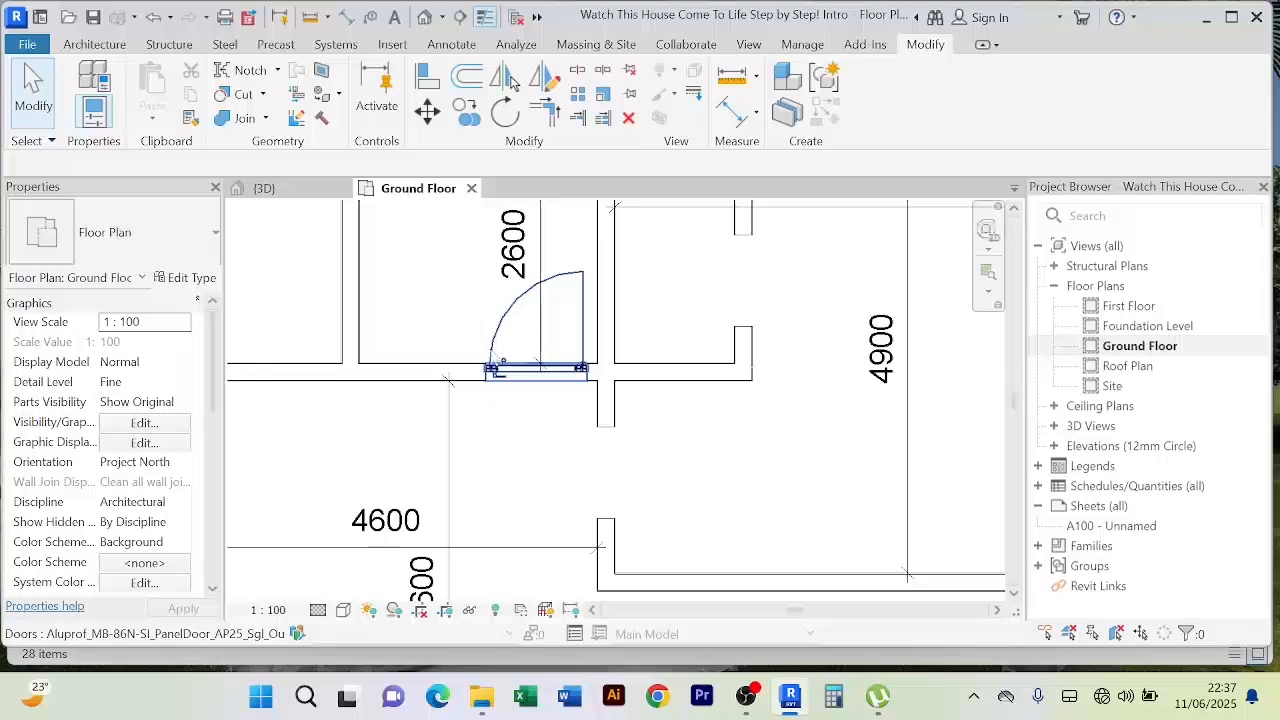
# Step: Locate the exterior single panel door on the house's back wall in the 3D view and review its instance properties
pyautogui.click(500, 337)
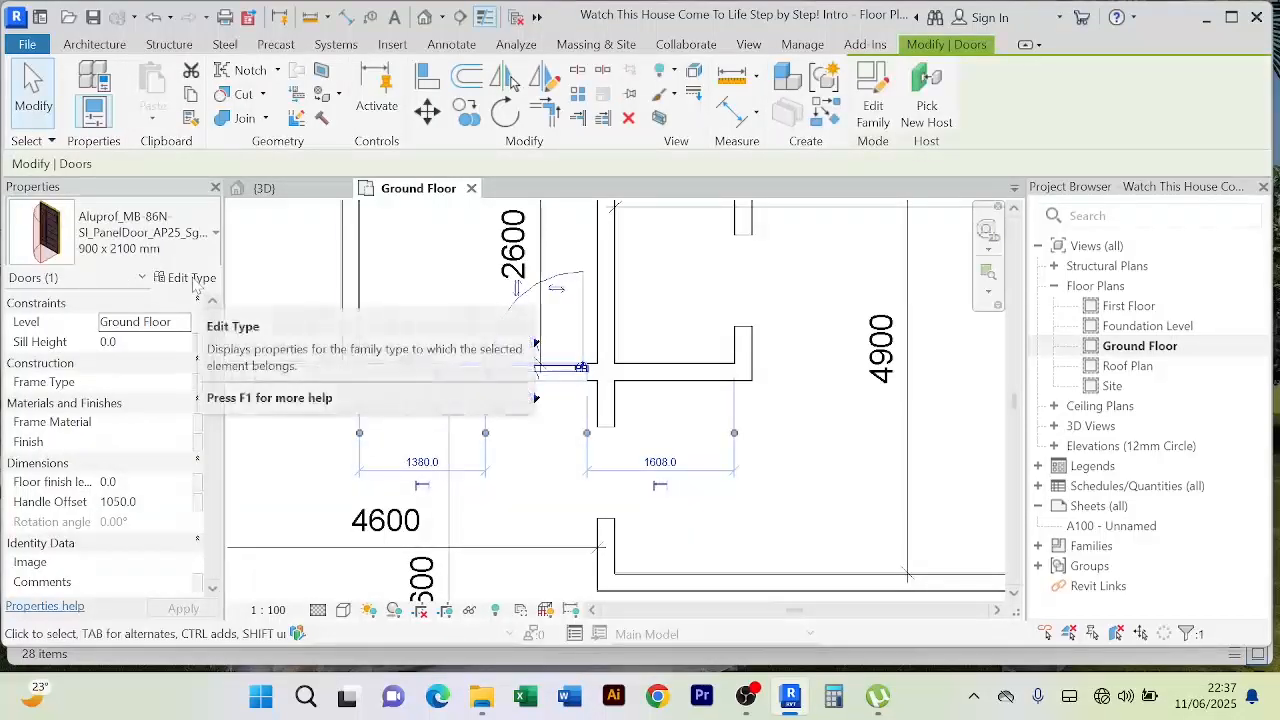
pyautogui.scroll(-2, 559, 397)
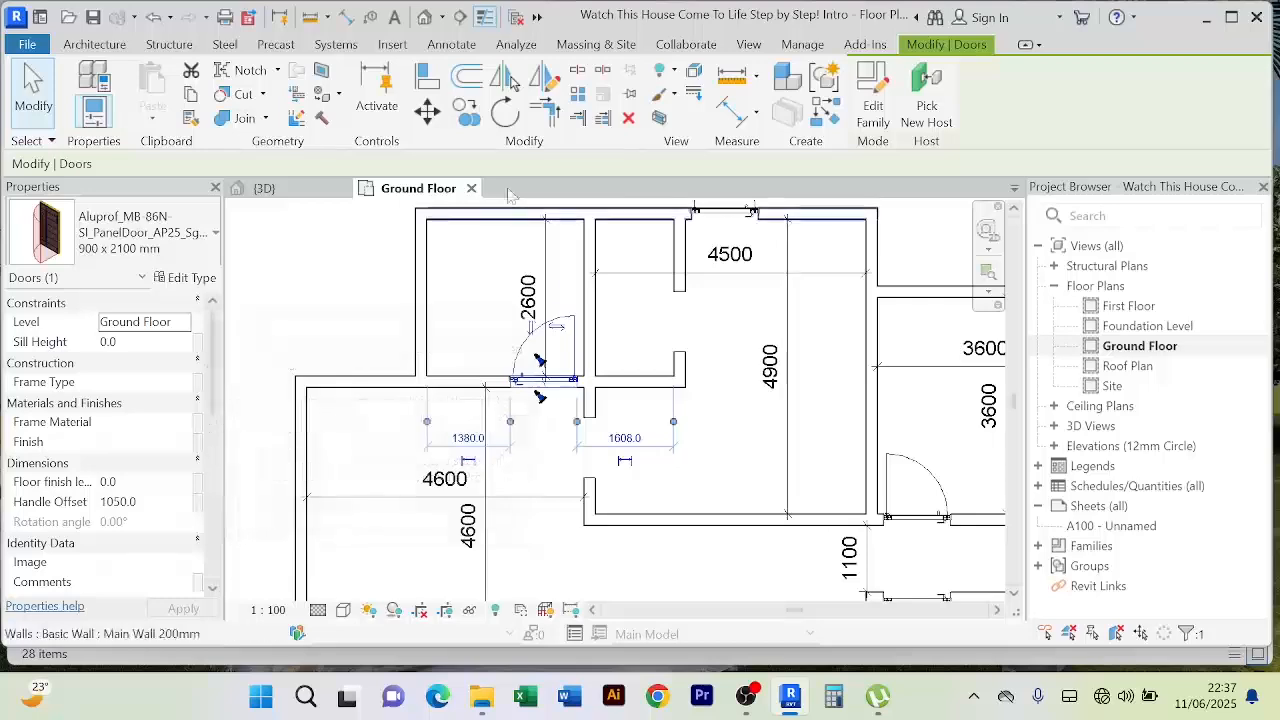
pyautogui.click(268, 189)
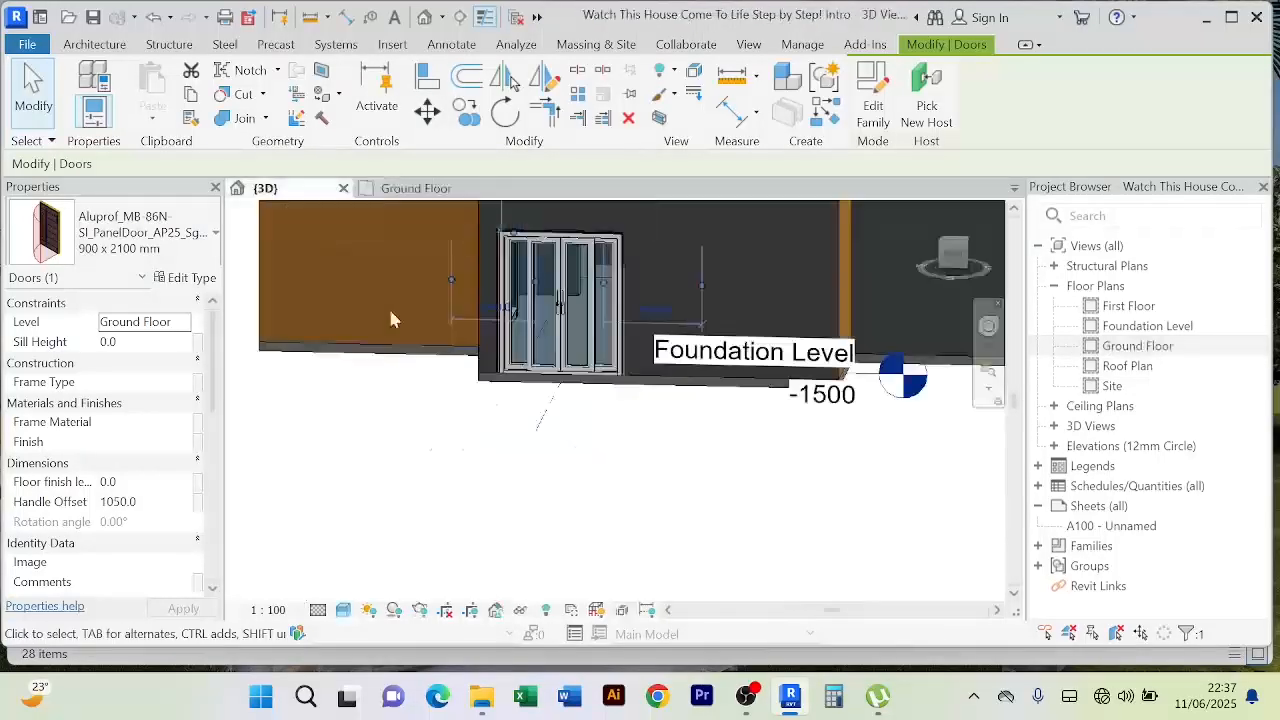
pyautogui.click(623, 483)
pyautogui.scroll(-2, 622, 469)
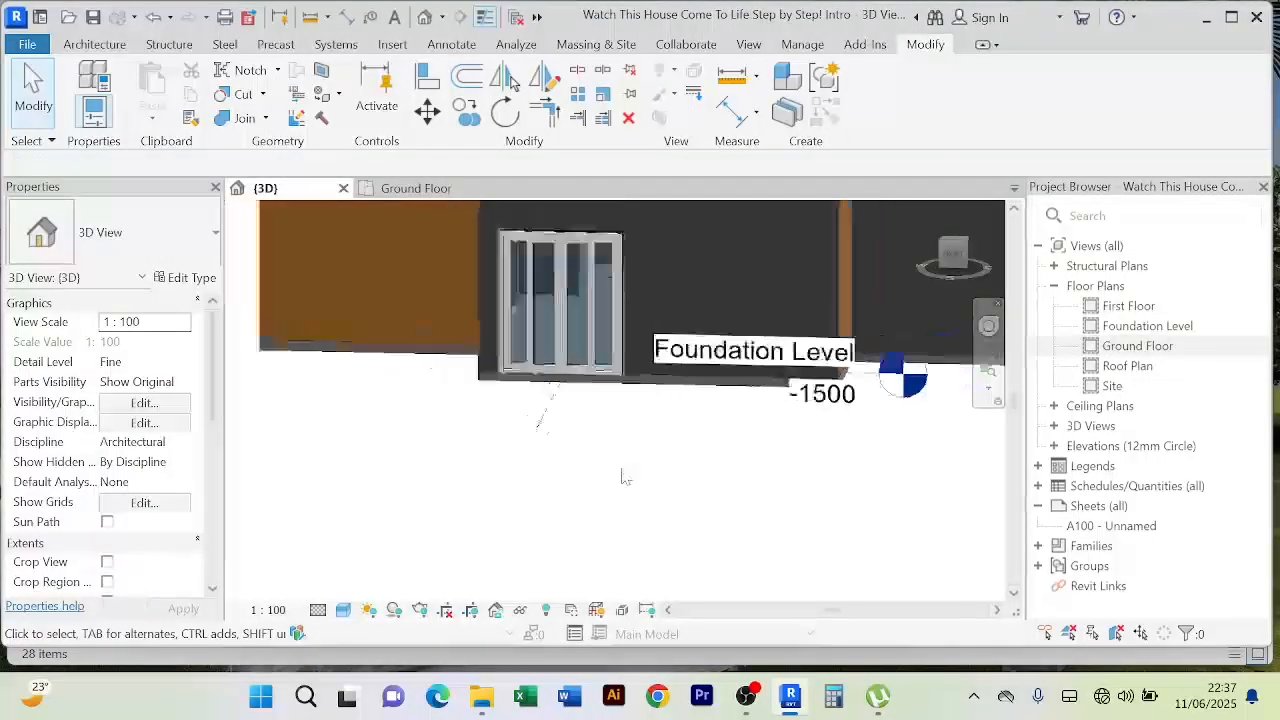
pyautogui.keyDown('shift'); pyautogui.moveTo(622, 470); pyautogui.dragTo(766, 477, button='middle'); pyautogui.keyUp('shift')
pyautogui.scroll(-2, 493, 464)
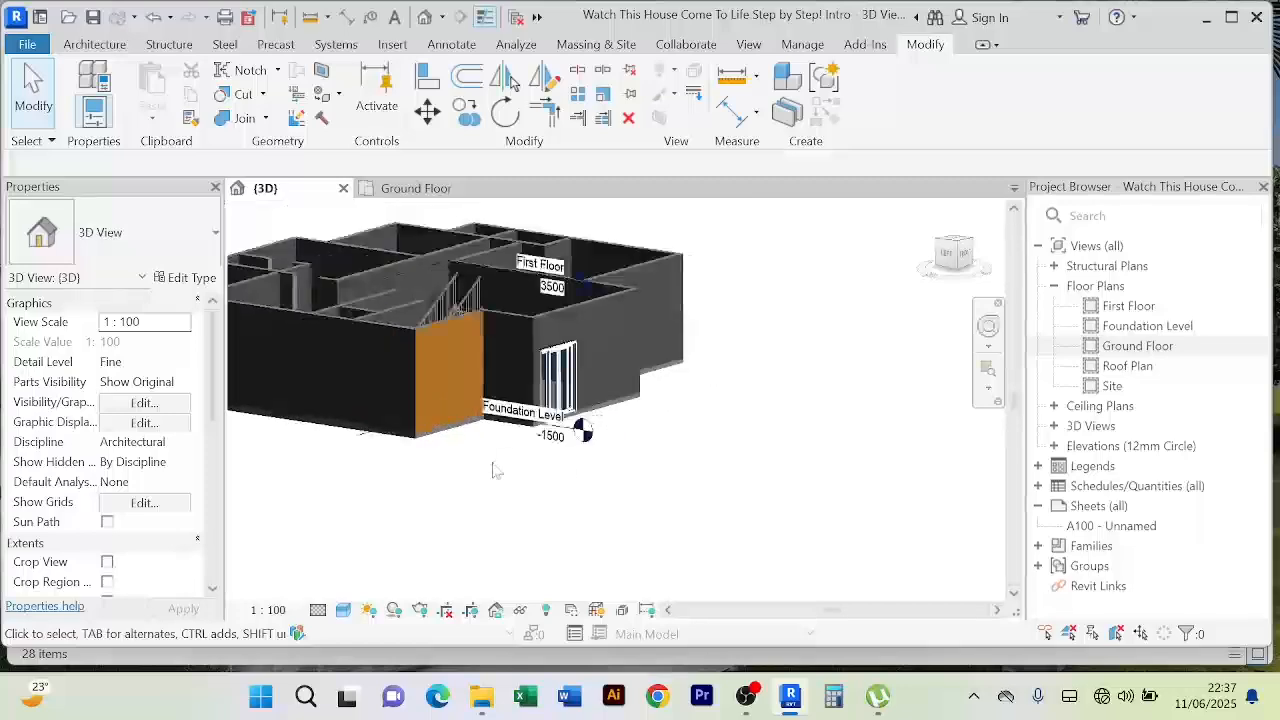
pyautogui.moveTo(361, 492); pyautogui.dragTo(809, 457, button='middle')
pyautogui.scroll(5, 649, 399)
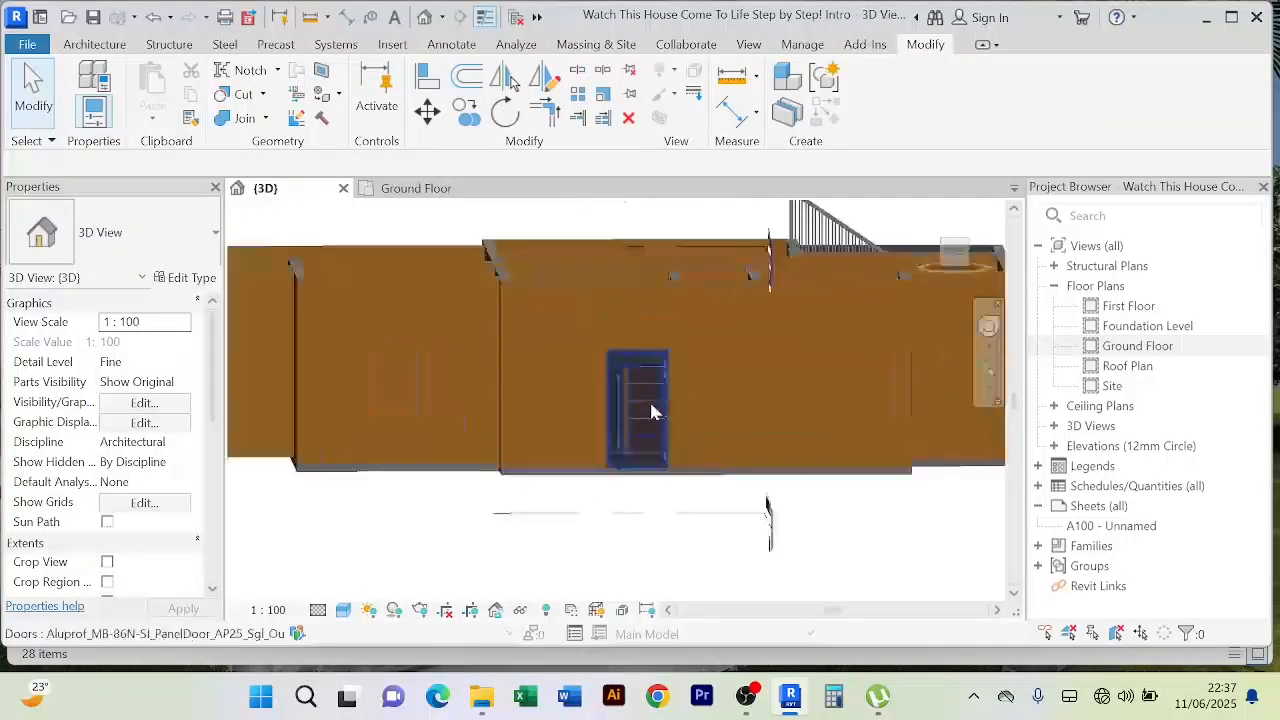
pyautogui.click(650, 410)
pyautogui.scroll(2, 706, 391)
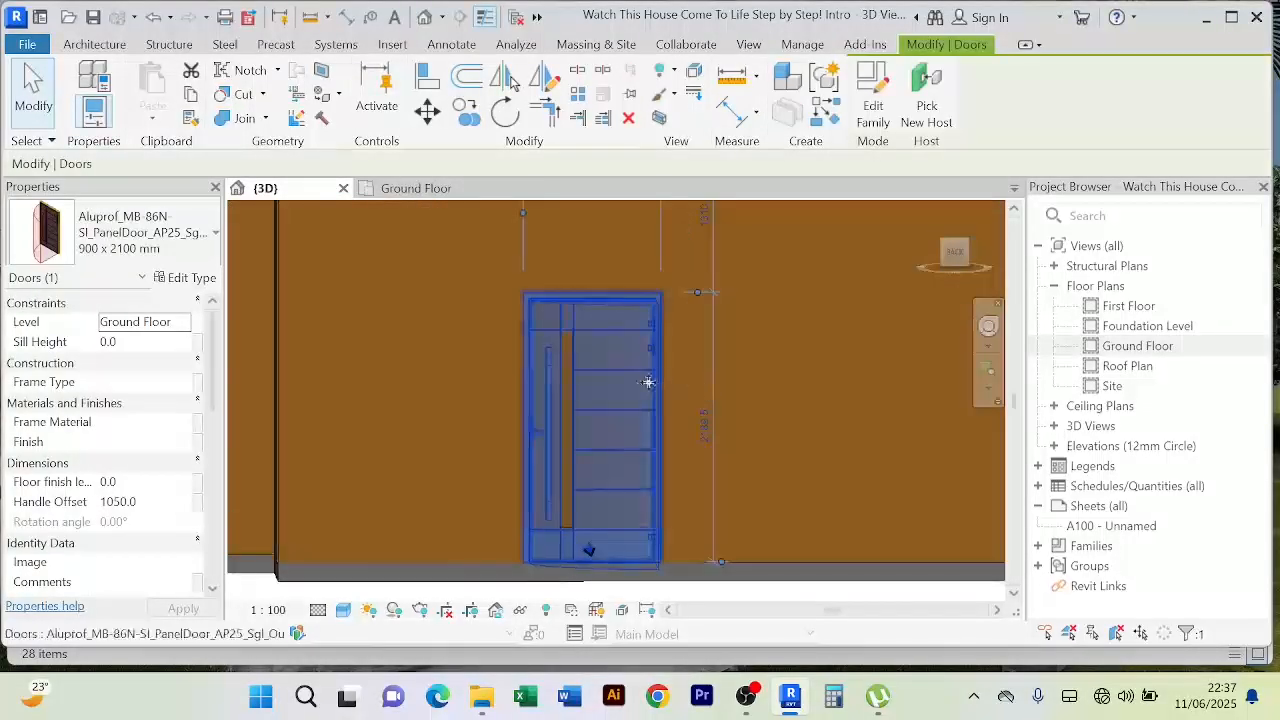
pyautogui.scroll(-10, 140, 540)
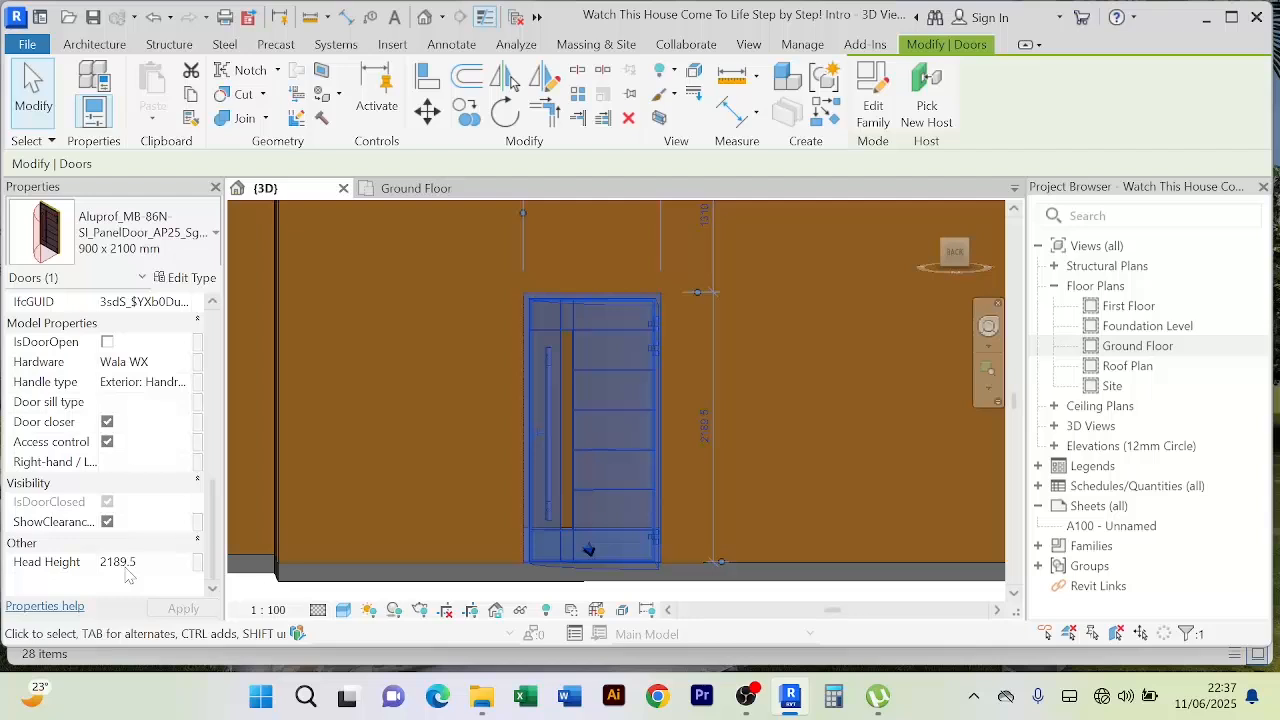
# Step: Set the height of the 900 x 2100 mm single panel door type to 2400 mm
pyautogui.click(187, 282)
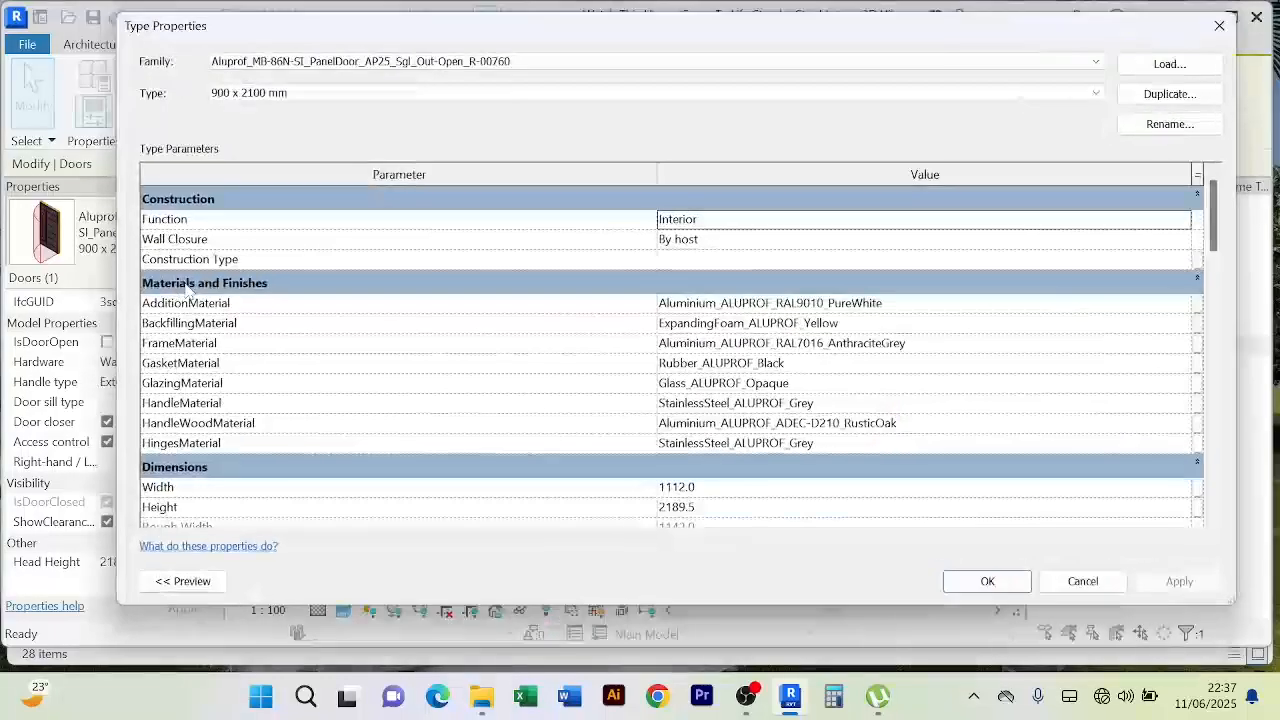
pyautogui.scroll(-1, 775, 497)
pyautogui.scroll(-1, 775, 497)
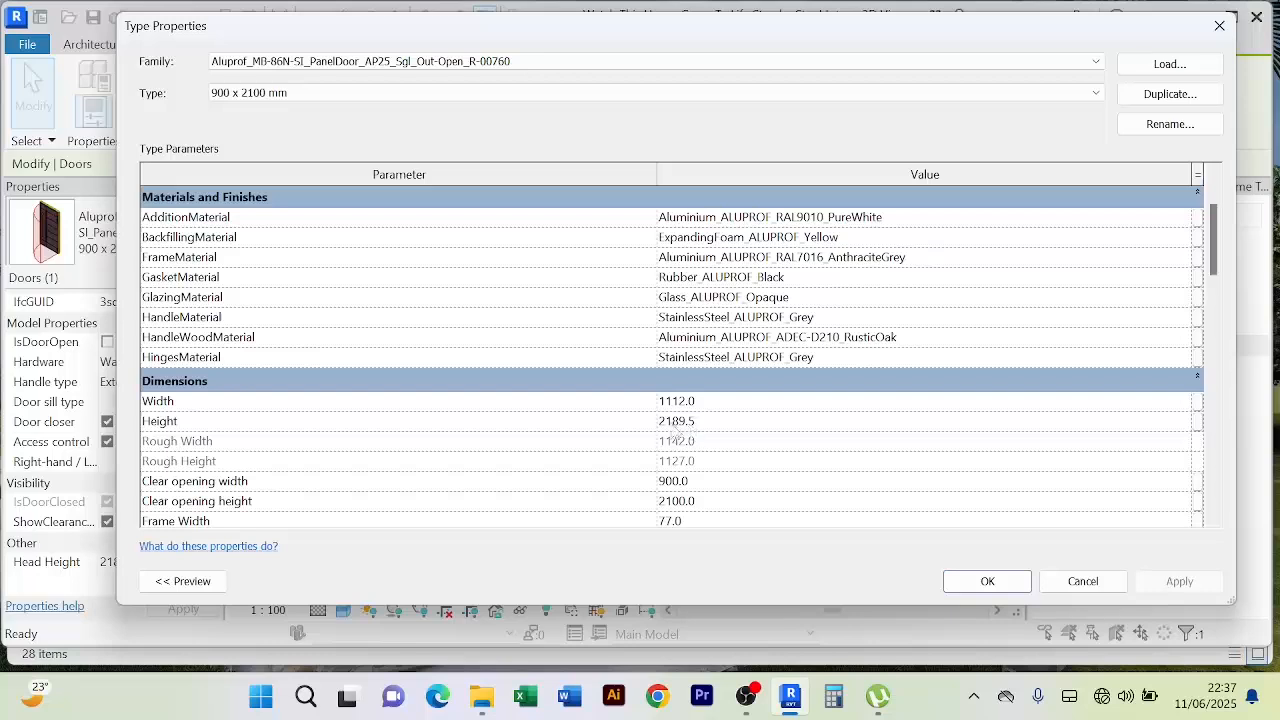
pyautogui.click(662, 421)
pyautogui.moveTo(665, 421); pyautogui.dragTo(698, 421)
pyautogui.write('400')
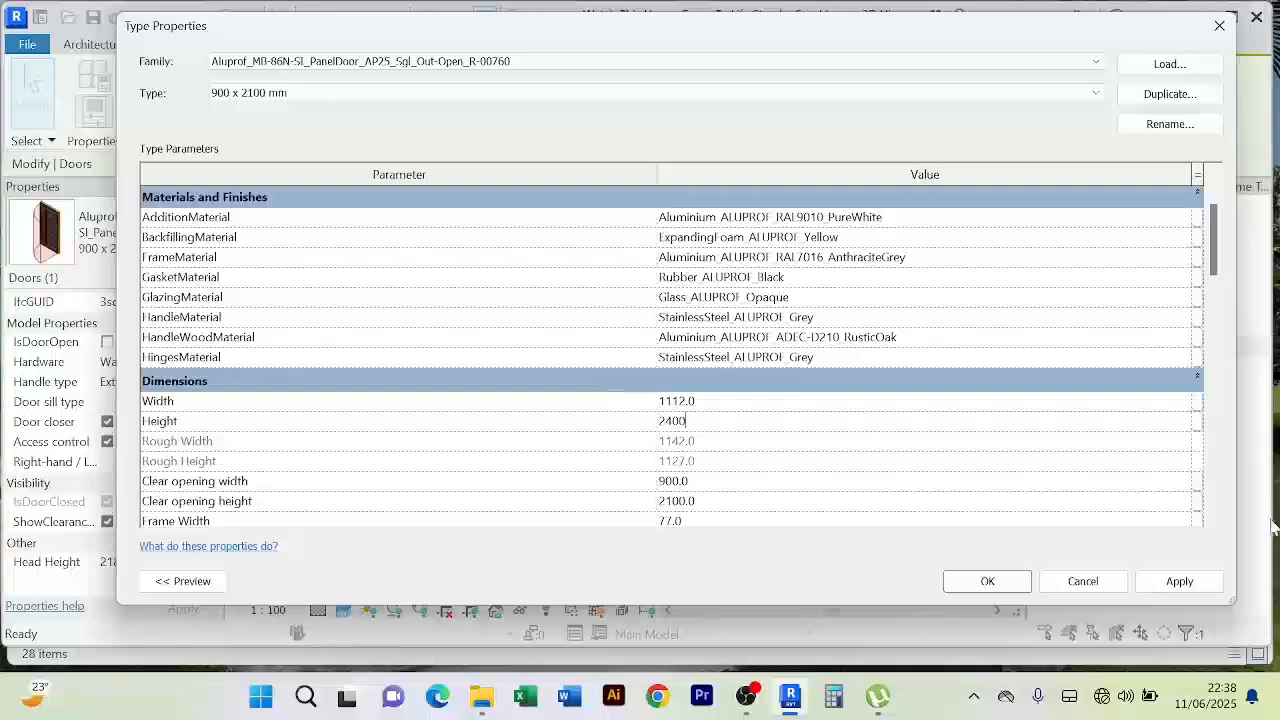
pyautogui.click(1156, 582)
pyautogui.click(992, 585)
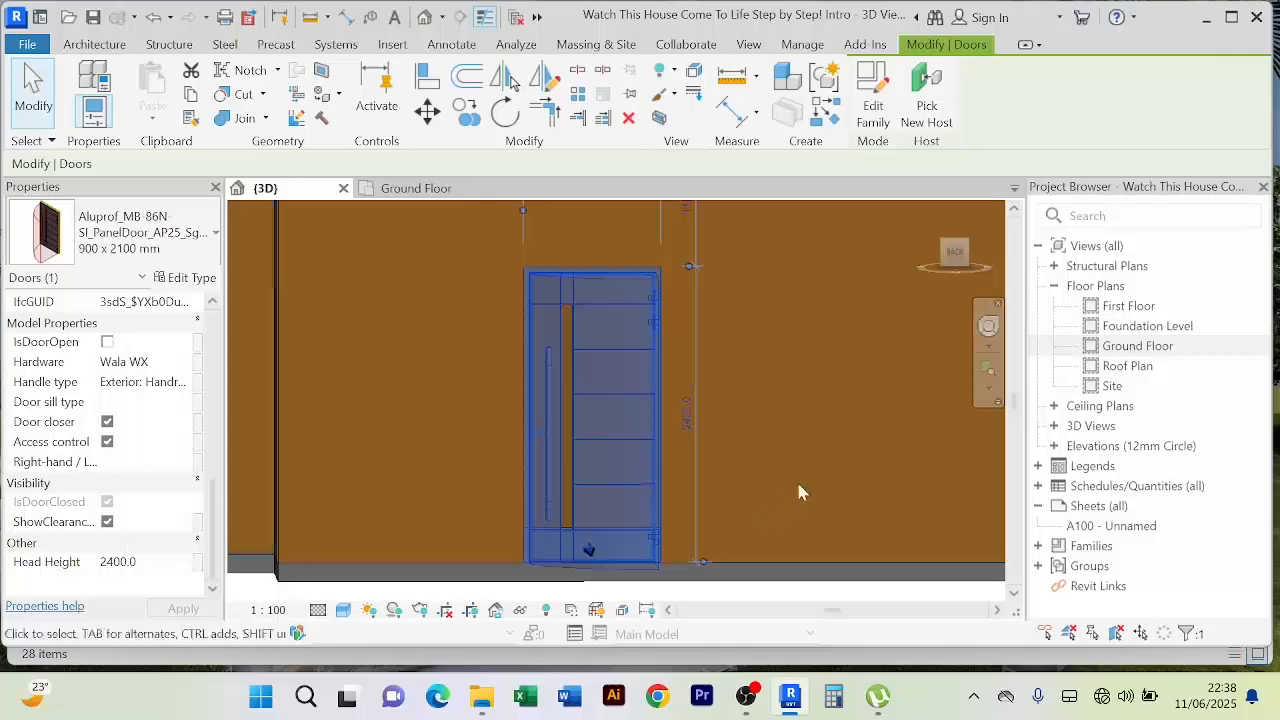
# Step: Inspect the interior panel doors throughout the 3D model, checking their head height and fit in the walls
pyautogui.press('Escape')
pyautogui.scroll(-2, 787, 483)
pyautogui.scroll(-2, 787, 483)
pyautogui.keyDown('shift'); pyautogui.moveTo(787, 483); pyautogui.dragTo(775, 510, button='middle'); pyautogui.keyUp('shift')
pyautogui.keyDown('shift'); pyautogui.moveTo(714, 463); pyautogui.dragTo(580, 445, button='middle'); pyautogui.keyUp('shift')
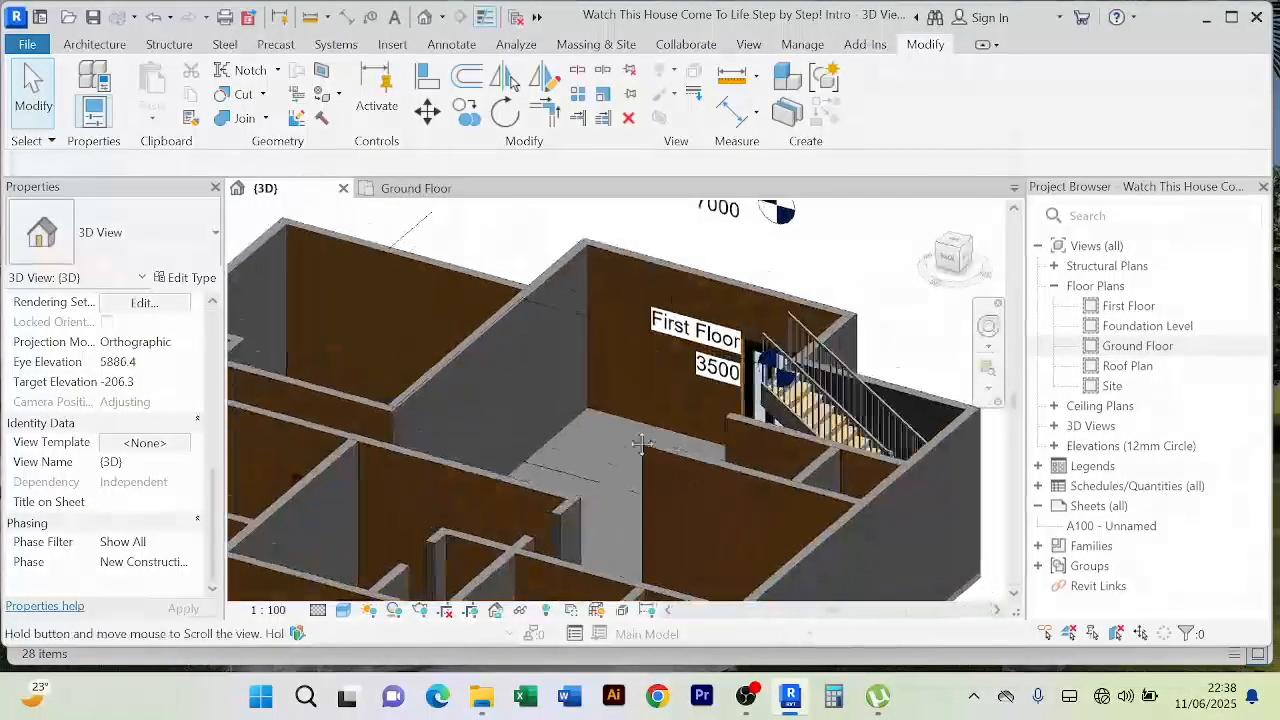
pyautogui.scroll(2, 577, 443)
pyautogui.scroll(2, 577, 443)
pyautogui.scroll(1, 374, 423)
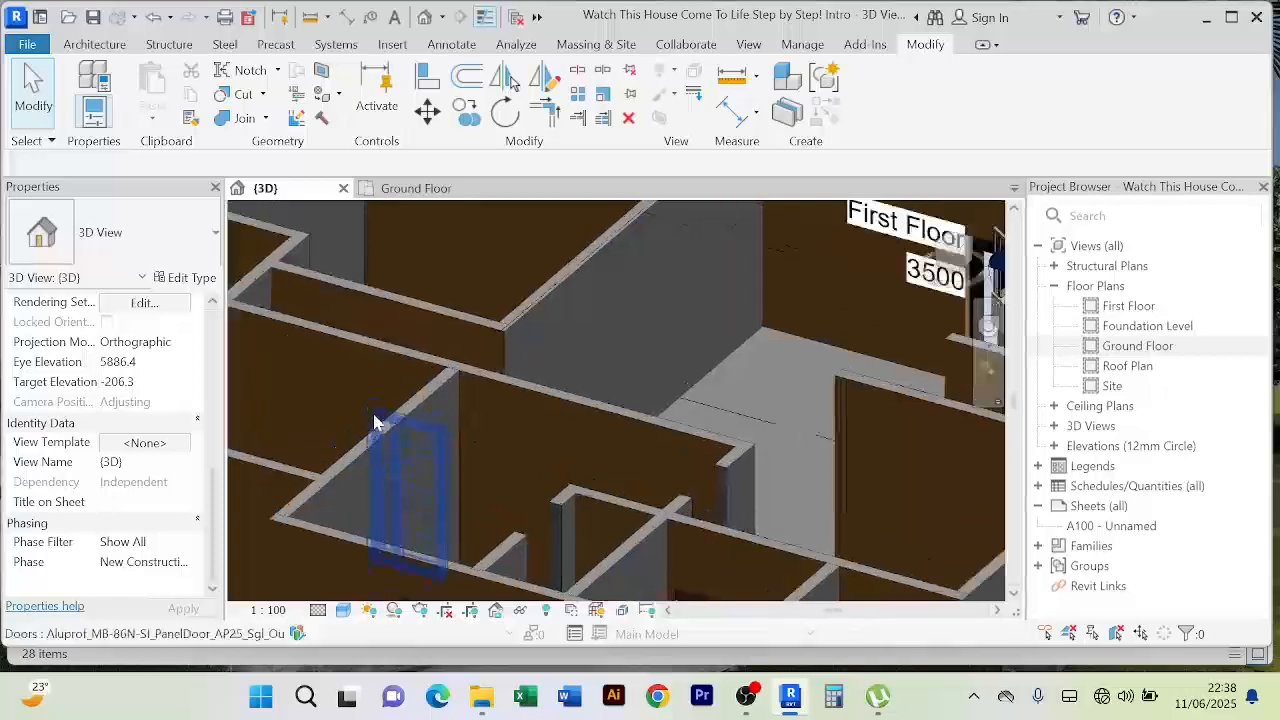
pyautogui.click(375, 422)
pyautogui.scroll(-2, 185, 560)
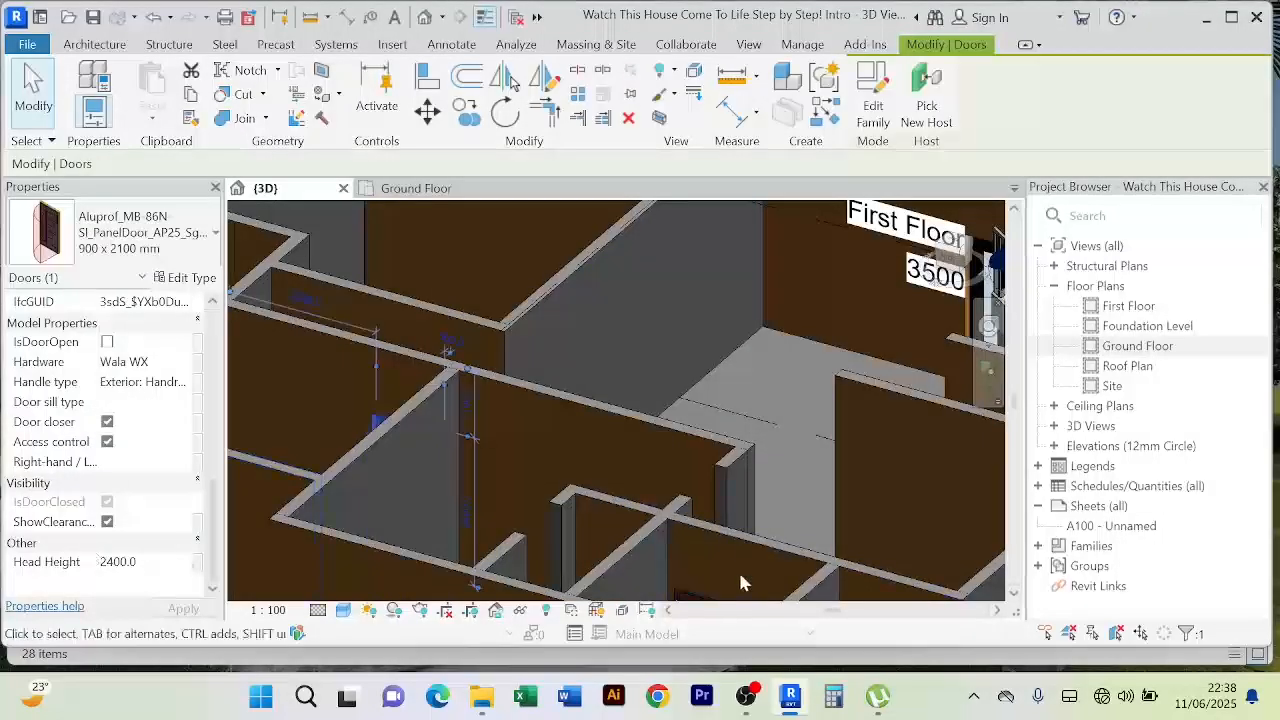
pyautogui.moveTo(738, 569); pyautogui.dragTo(674, 412, button='middle')
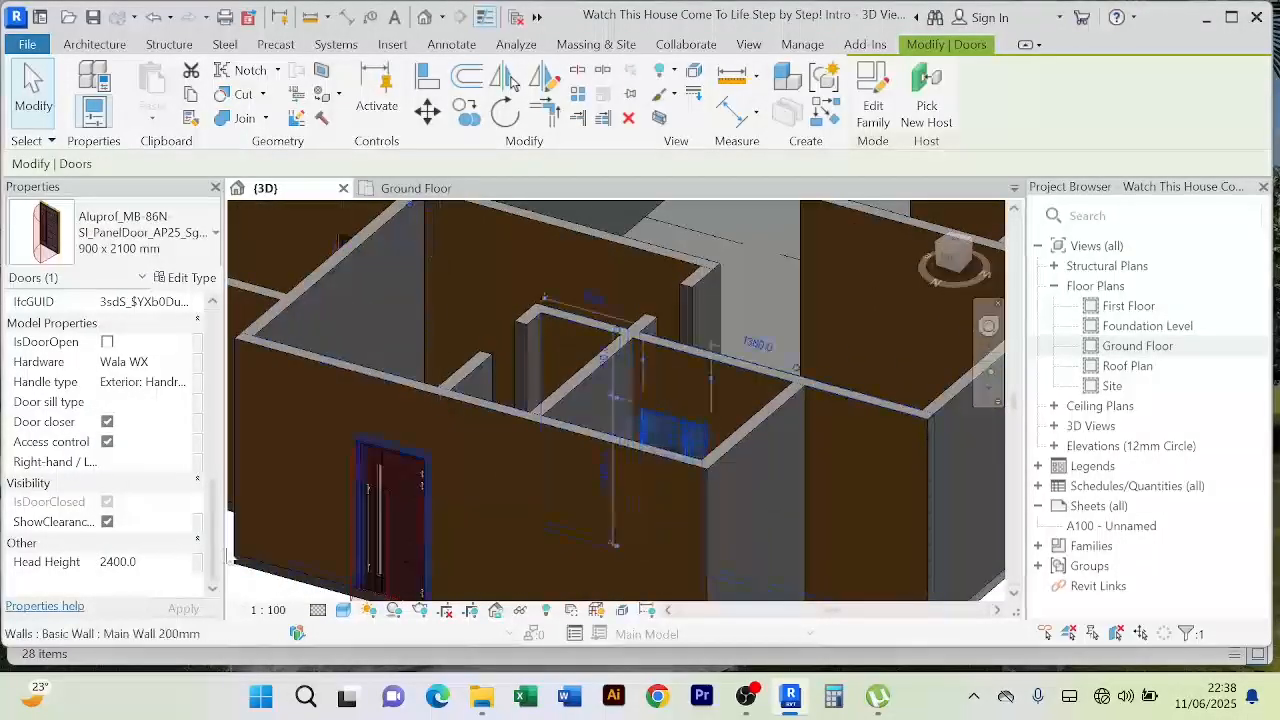
pyautogui.scroll(-5, 609, 443)
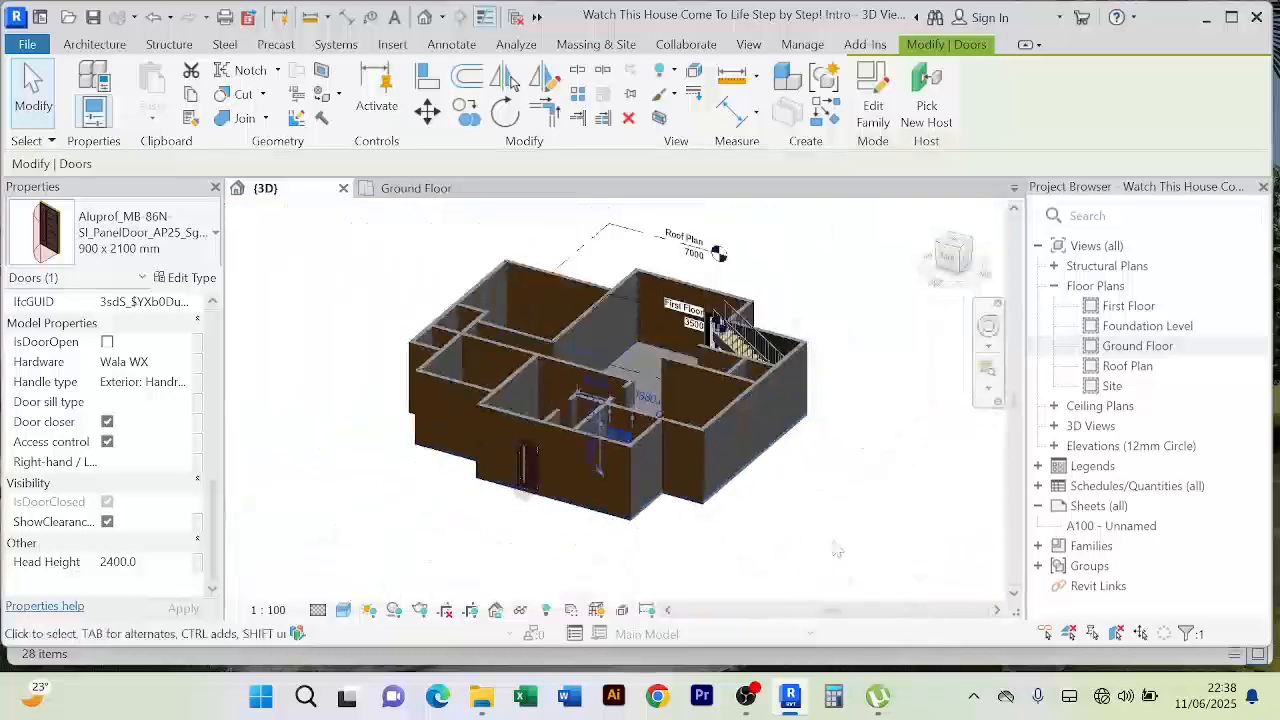
pyautogui.press('Escape')
pyautogui.scroll(4, 535, 277)
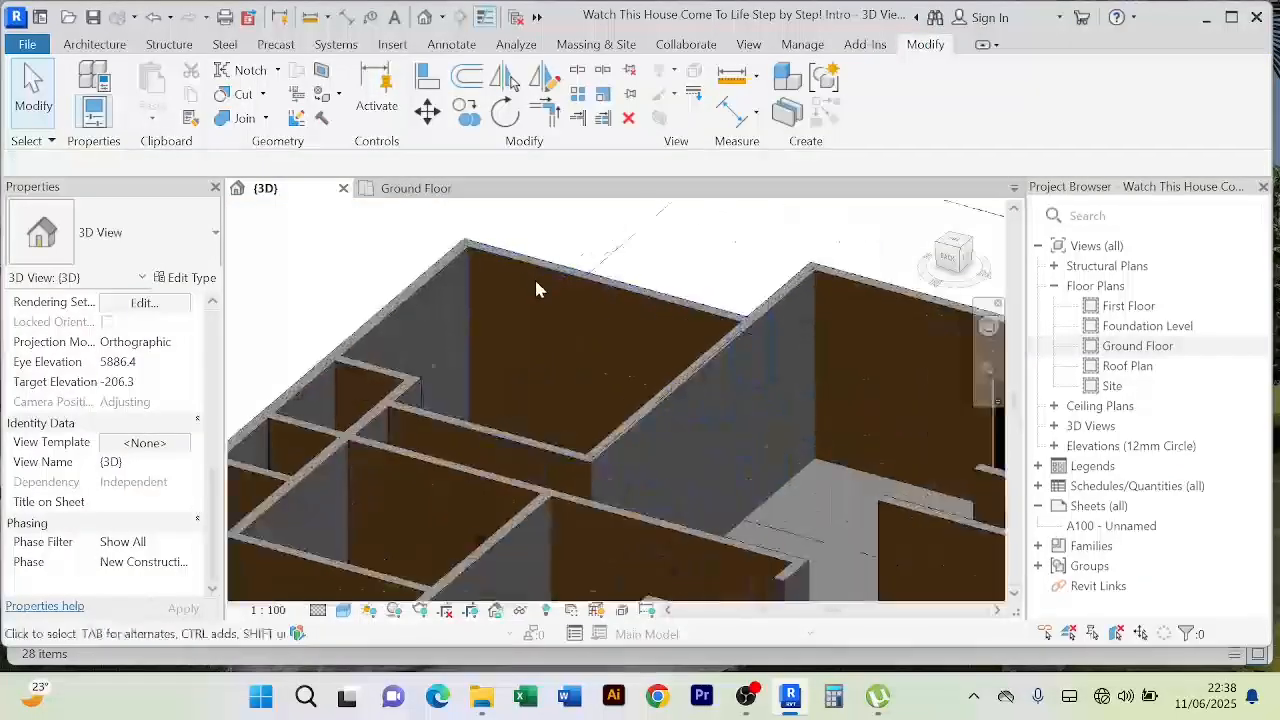
# Step: Place a matching 900 x 2100 mm panel door in the 1300 by 1500 mm room's inner side wall on the Ground Floor plan, swinging outward
pyautogui.click(415, 188)
pyautogui.scroll(-4, 613, 362)
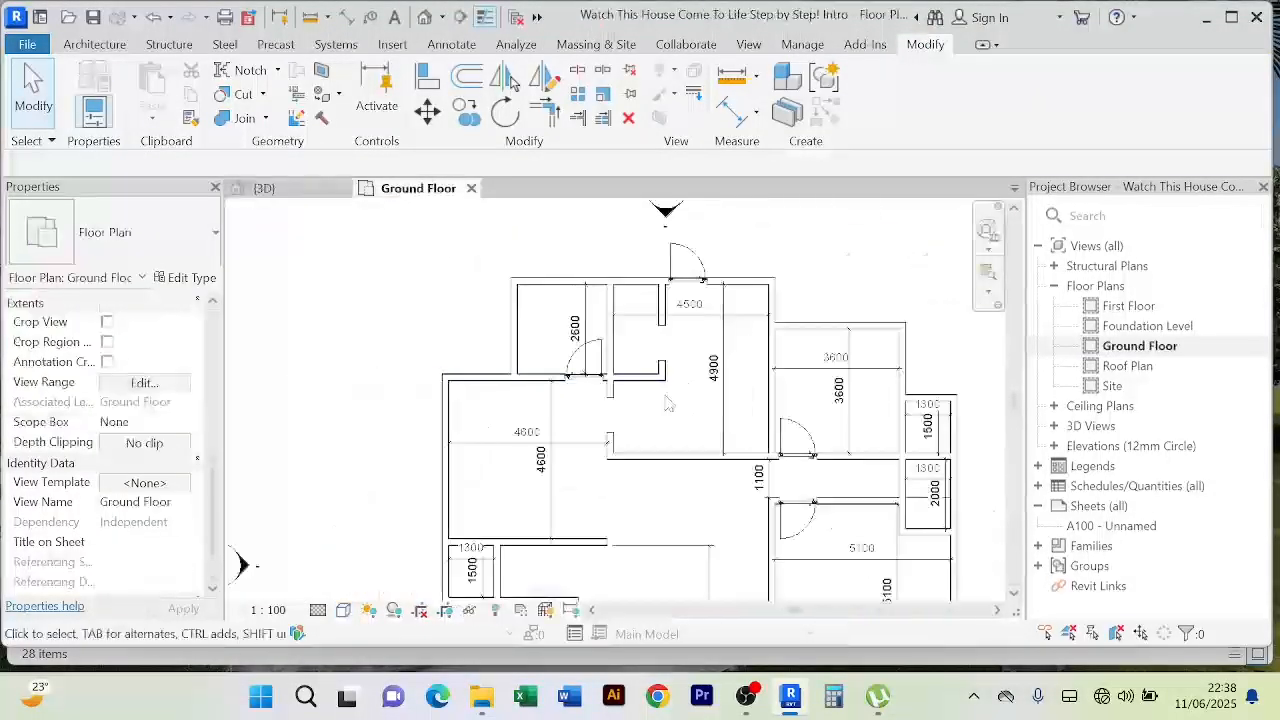
pyautogui.moveTo(613, 362); pyautogui.dragTo(553, 304, button='middle')
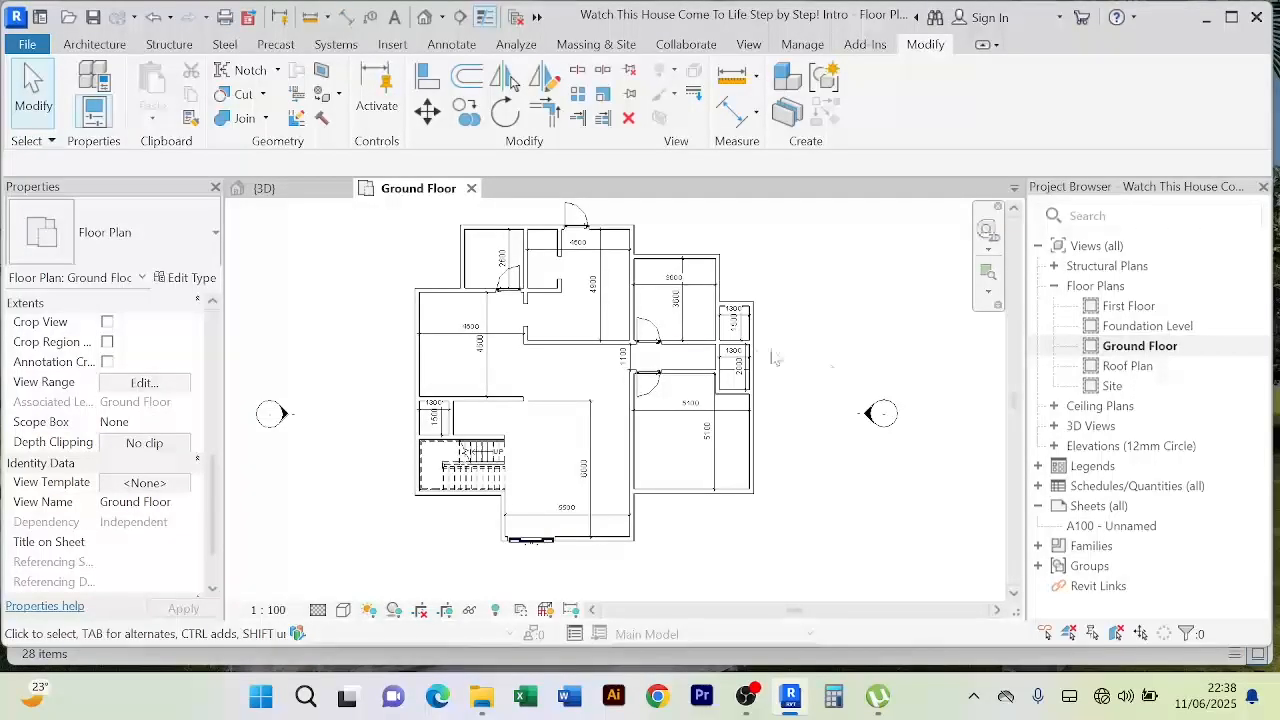
pyautogui.scroll(5, 455, 426)
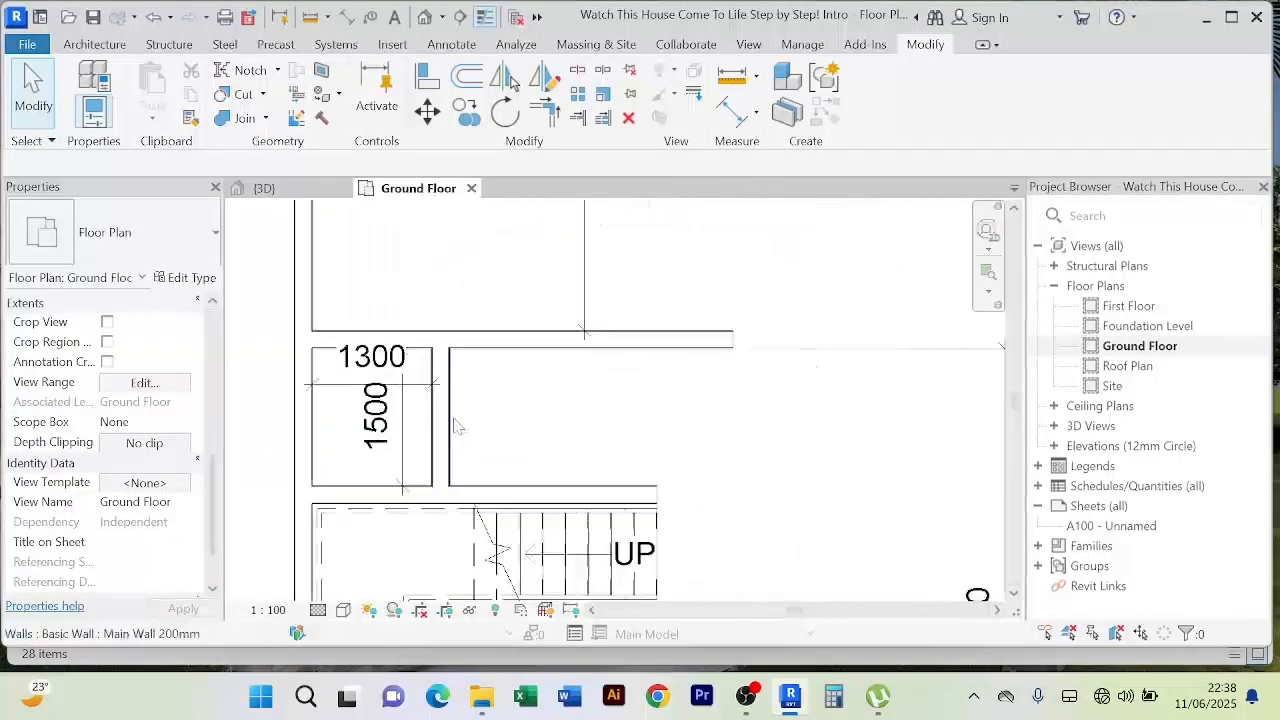
pyautogui.scroll(-4, 455, 426)
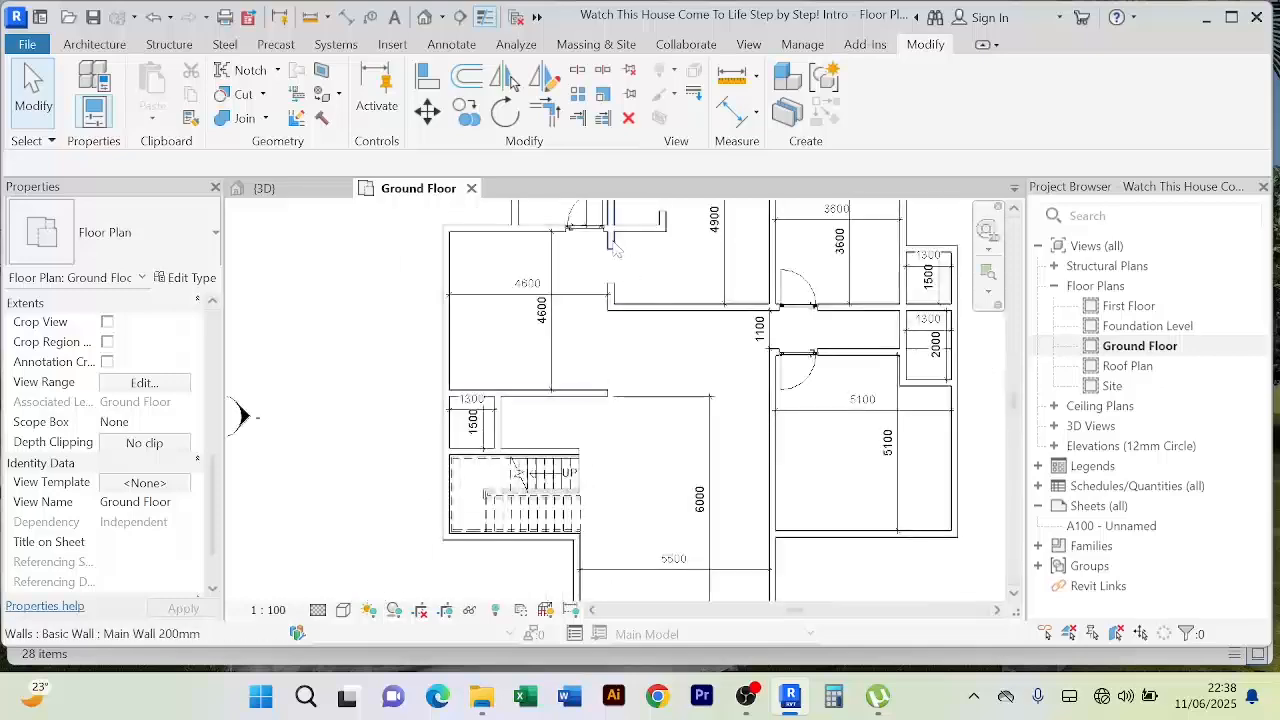
pyautogui.moveTo(615, 250); pyautogui.dragTo(601, 294, button='middle')
pyautogui.click(592, 258)
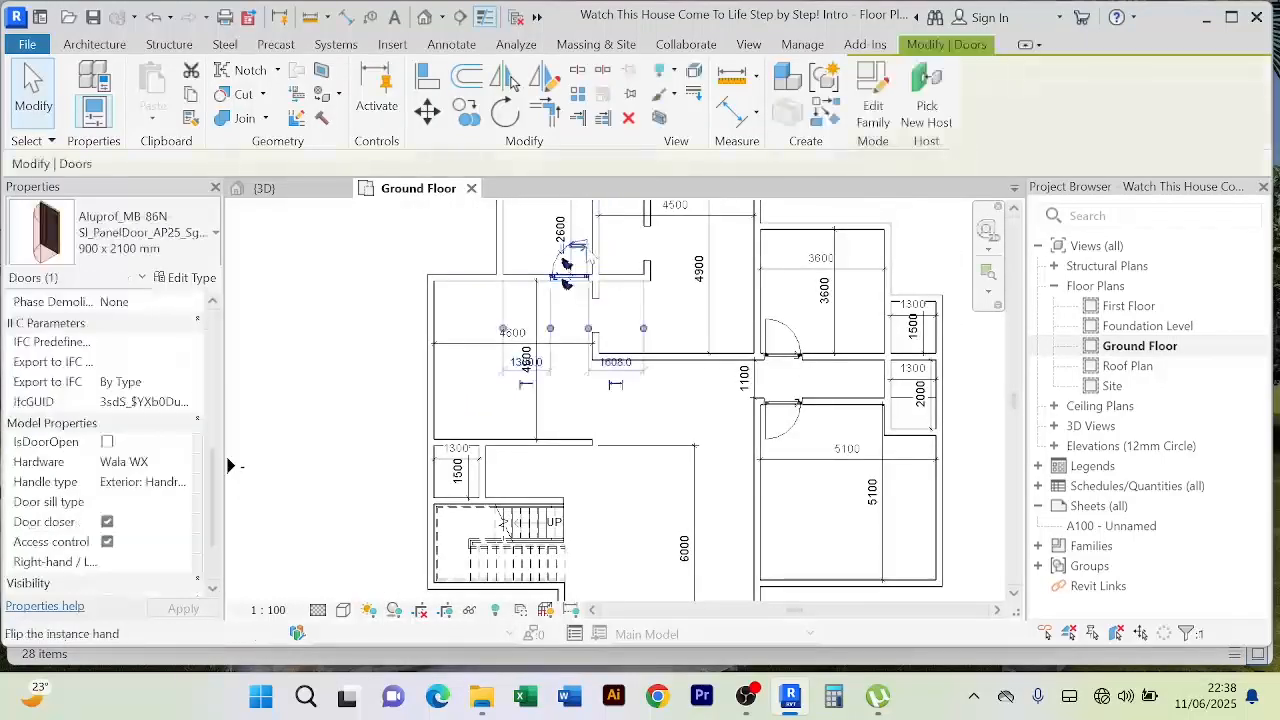
pyautogui.click(825, 117)
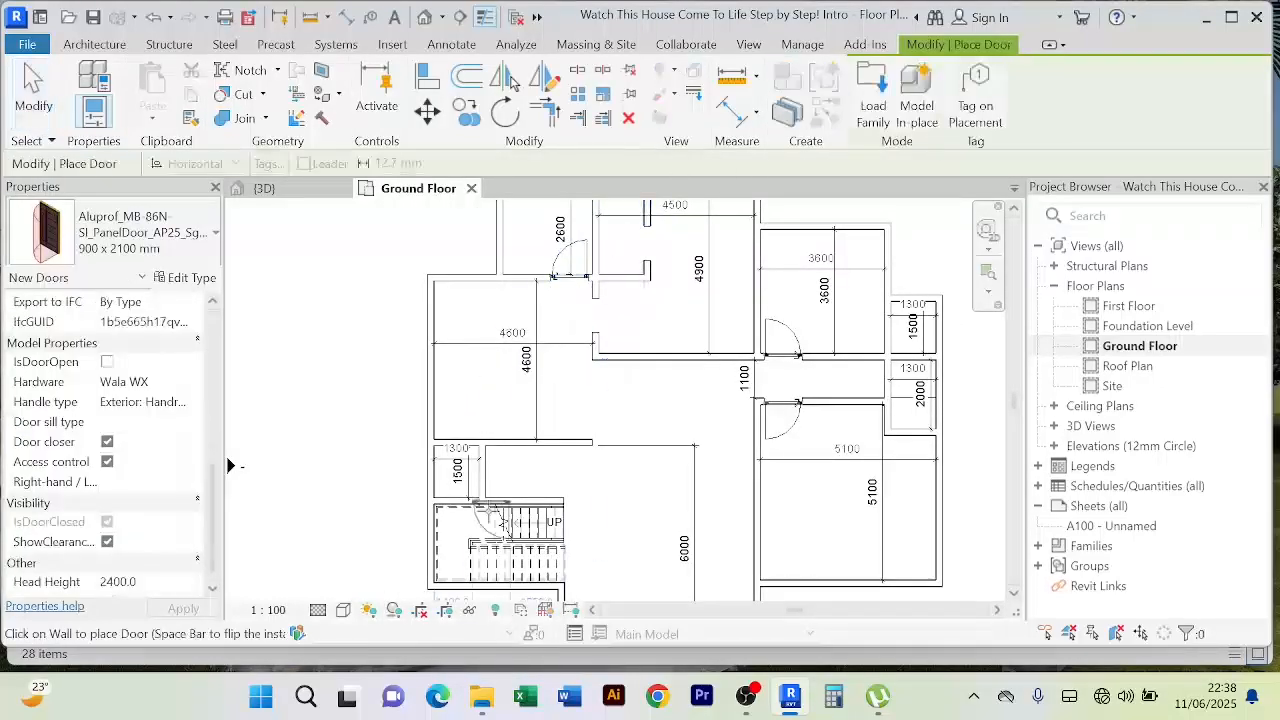
pyautogui.scroll(2, 484, 480)
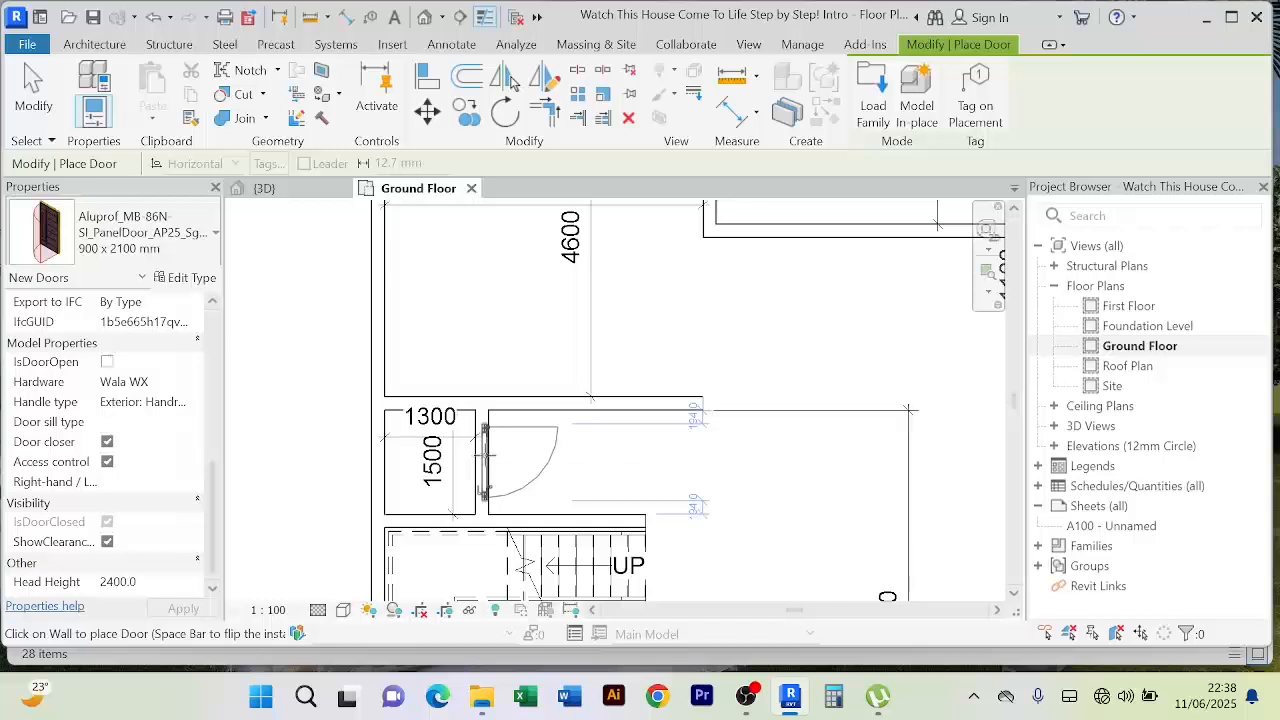
pyautogui.rightClick(500, 308)
pyautogui.click(540, 322)
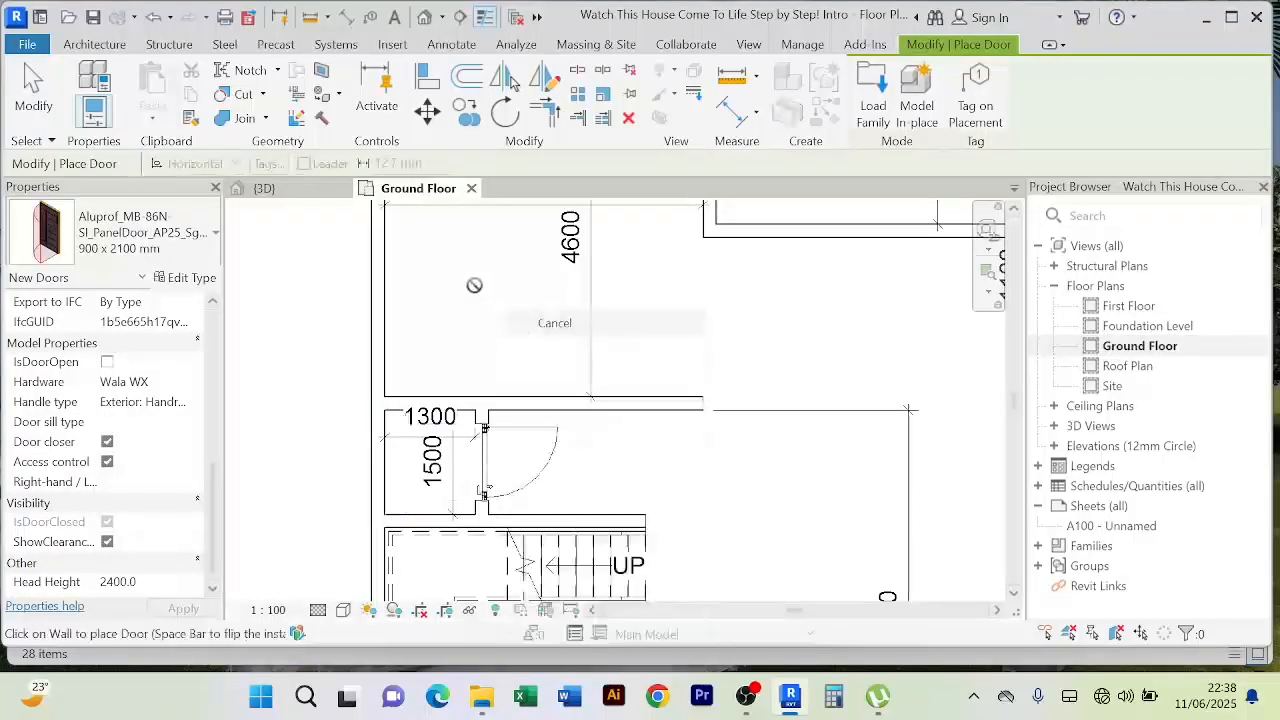
pyautogui.rightClick(474, 285)
pyautogui.click(529, 294)
pyautogui.moveTo(580, 451); pyautogui.dragTo(575, 430, button='middle')
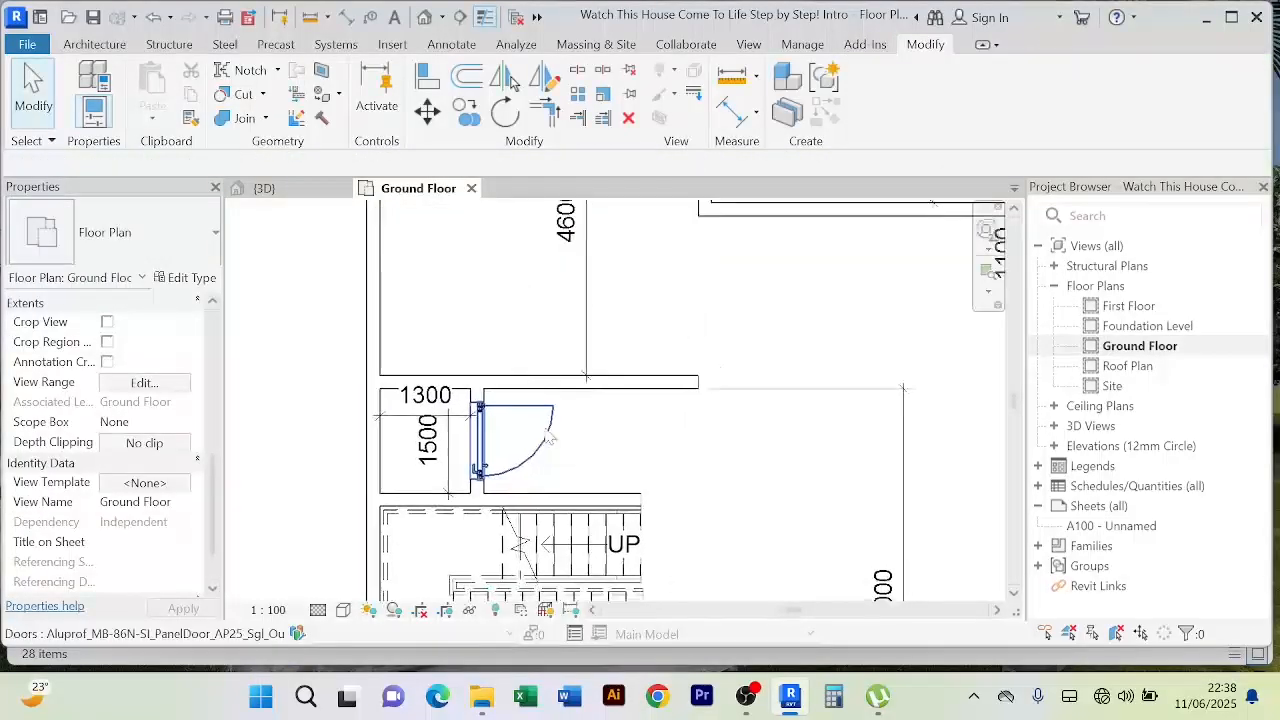
# Step: Delete the 900 x 2100 mm panel door from the inner side wall of the 1300 by 1500 mm room
pyautogui.scroll(1, 548, 436)
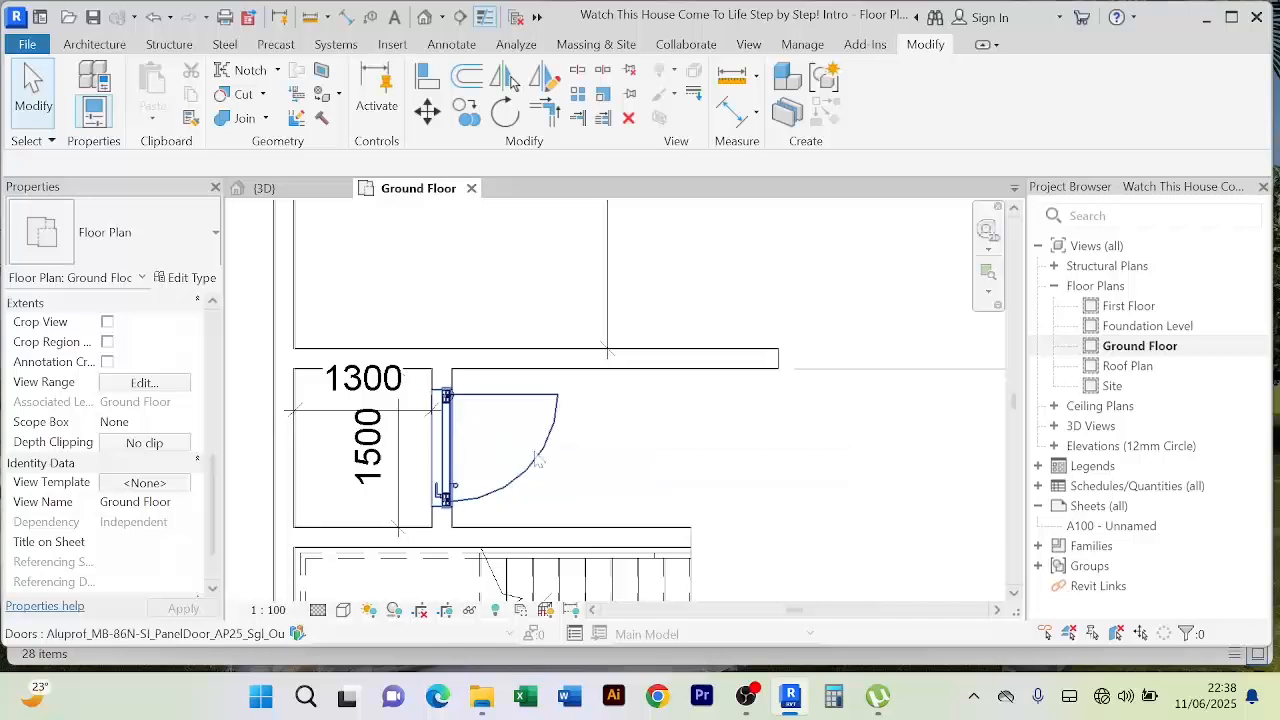
pyautogui.scroll(-1, 695, 456)
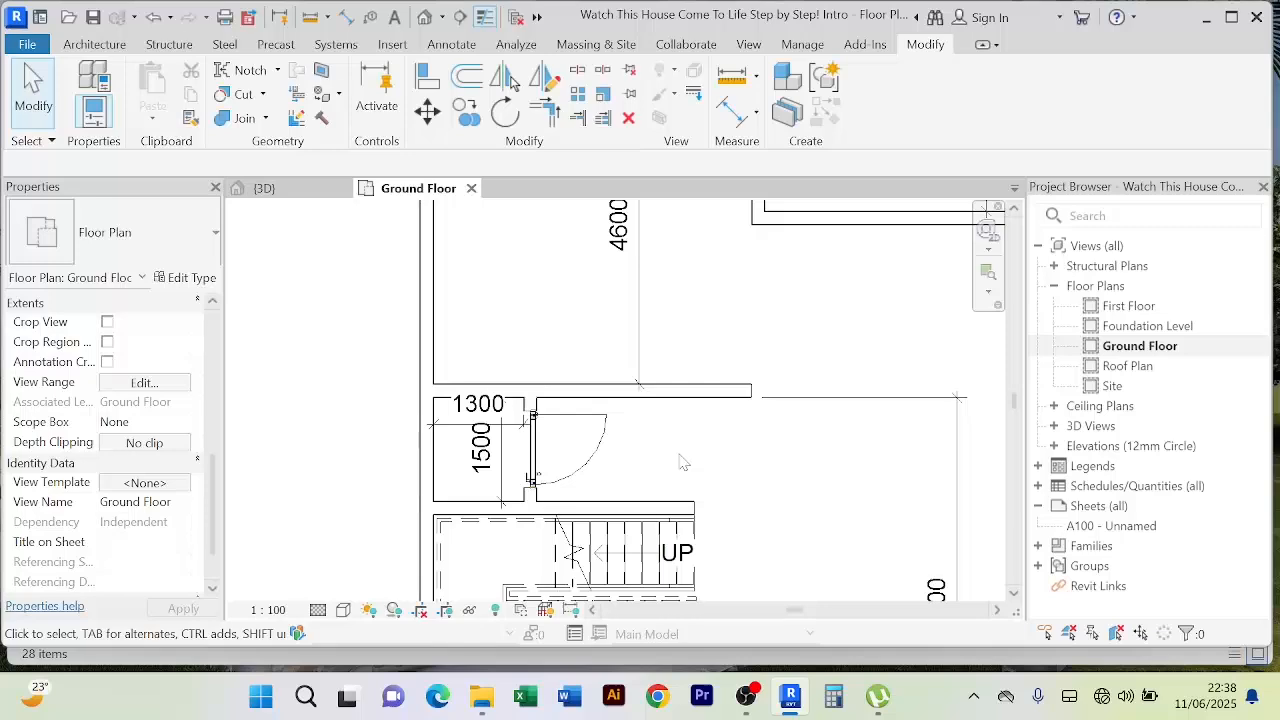
pyautogui.click(606, 461)
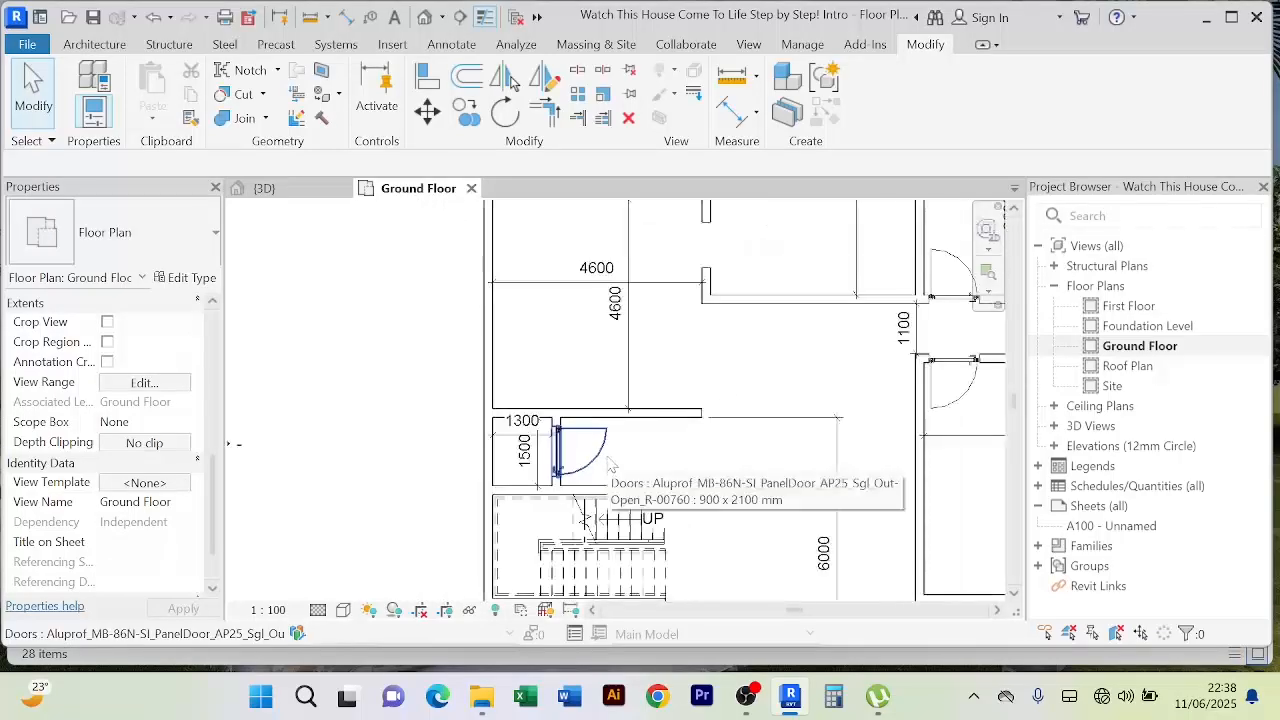
pyautogui.scroll(-2, 610, 461)
pyautogui.click(591, 425)
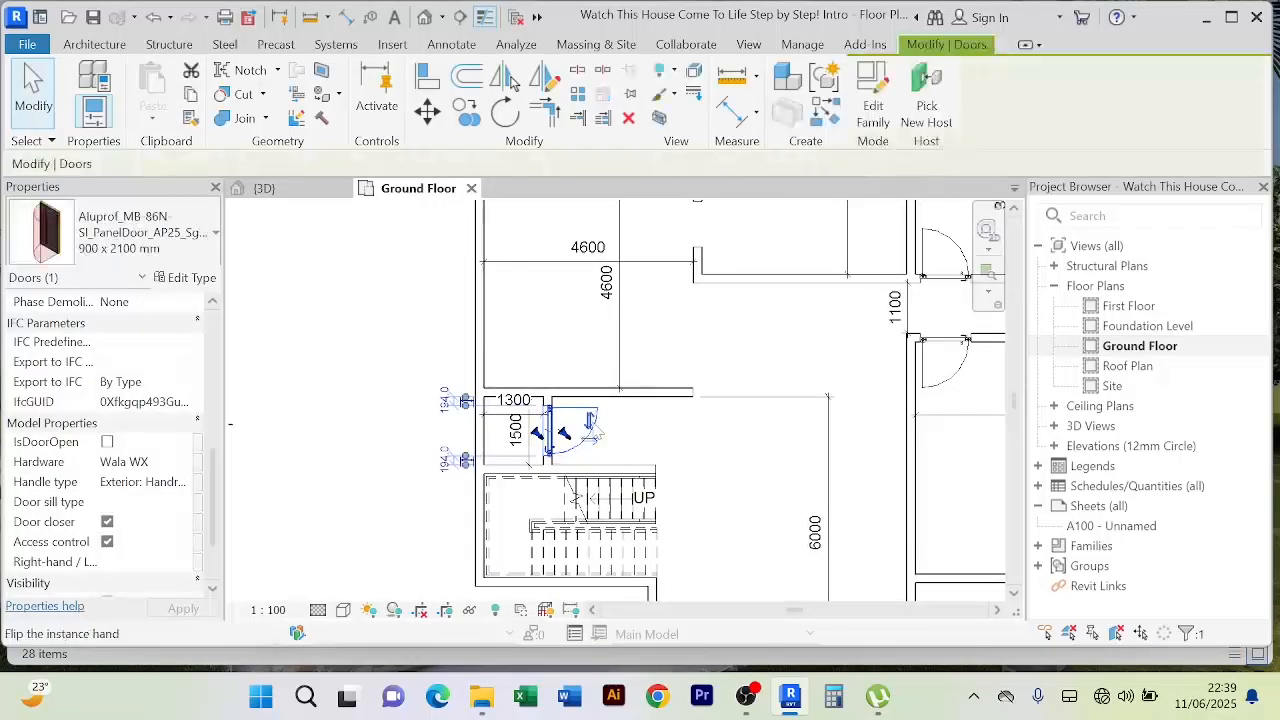
pyautogui.press('Delete')
pyautogui.scroll(1, 597, 431)
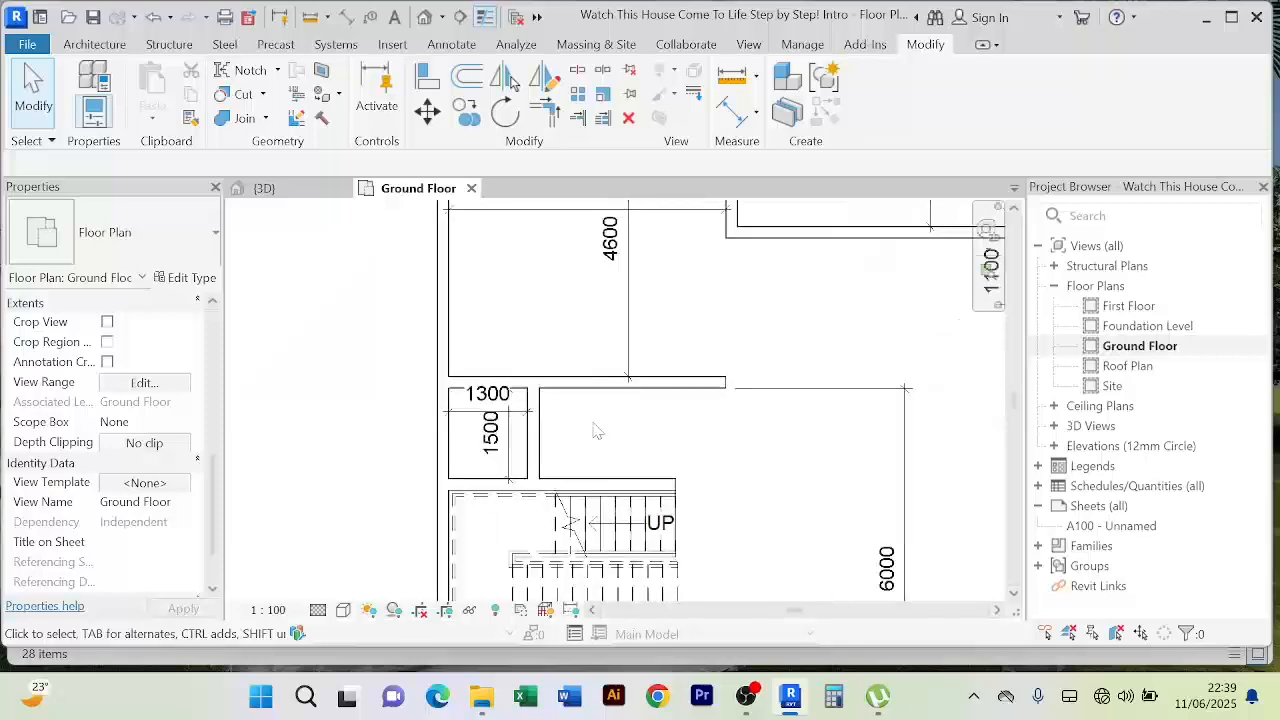
# Step: Start placing a new door and open the REVIT LIBRARIES folder for loading another door family
pyautogui.scroll(-3, 597, 431)
pyautogui.scroll(5, 560, 432)
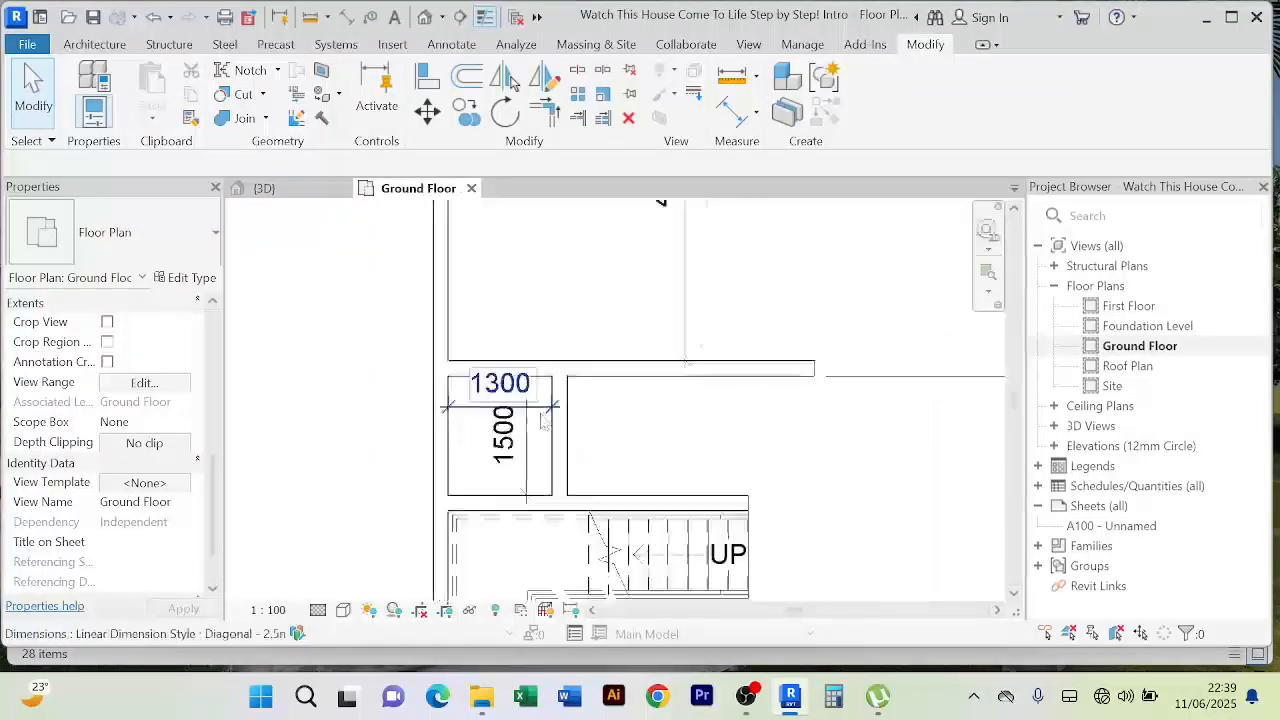
pyautogui.scroll(-5, 541, 422)
pyautogui.moveTo(588, 432); pyautogui.dragTo(679, 440, button='middle')
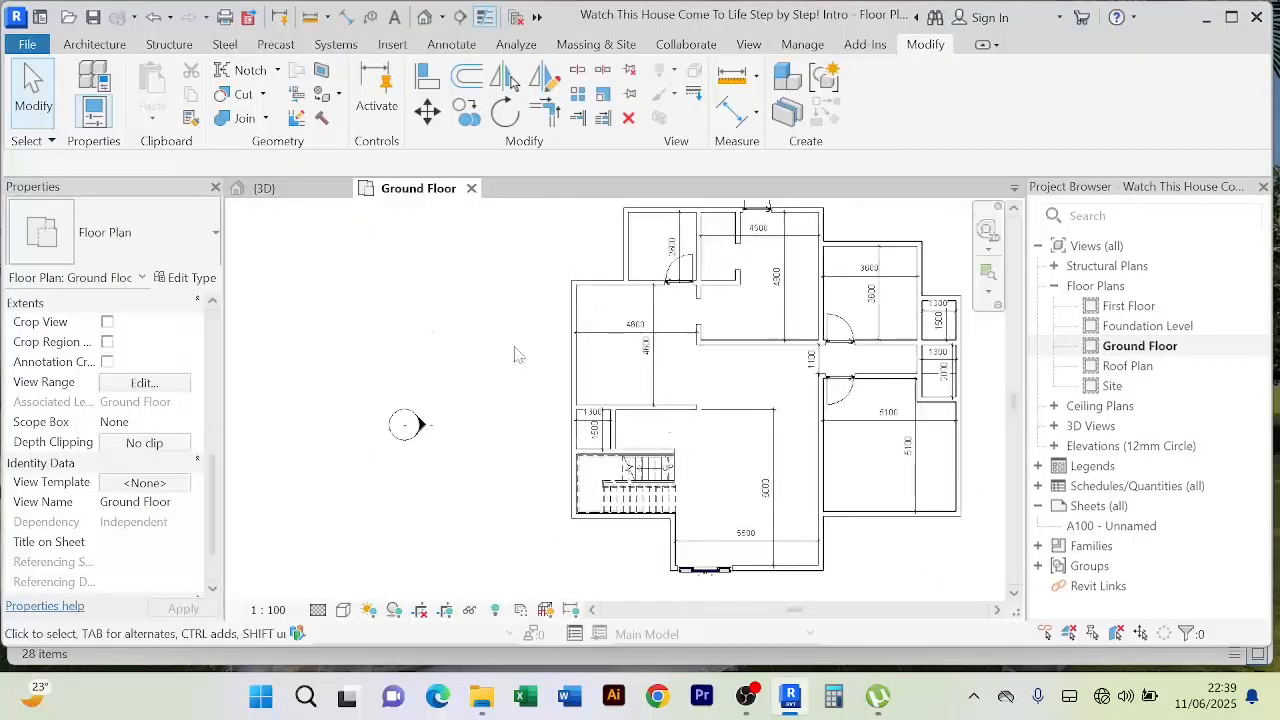
pyautogui.click(112, 45)
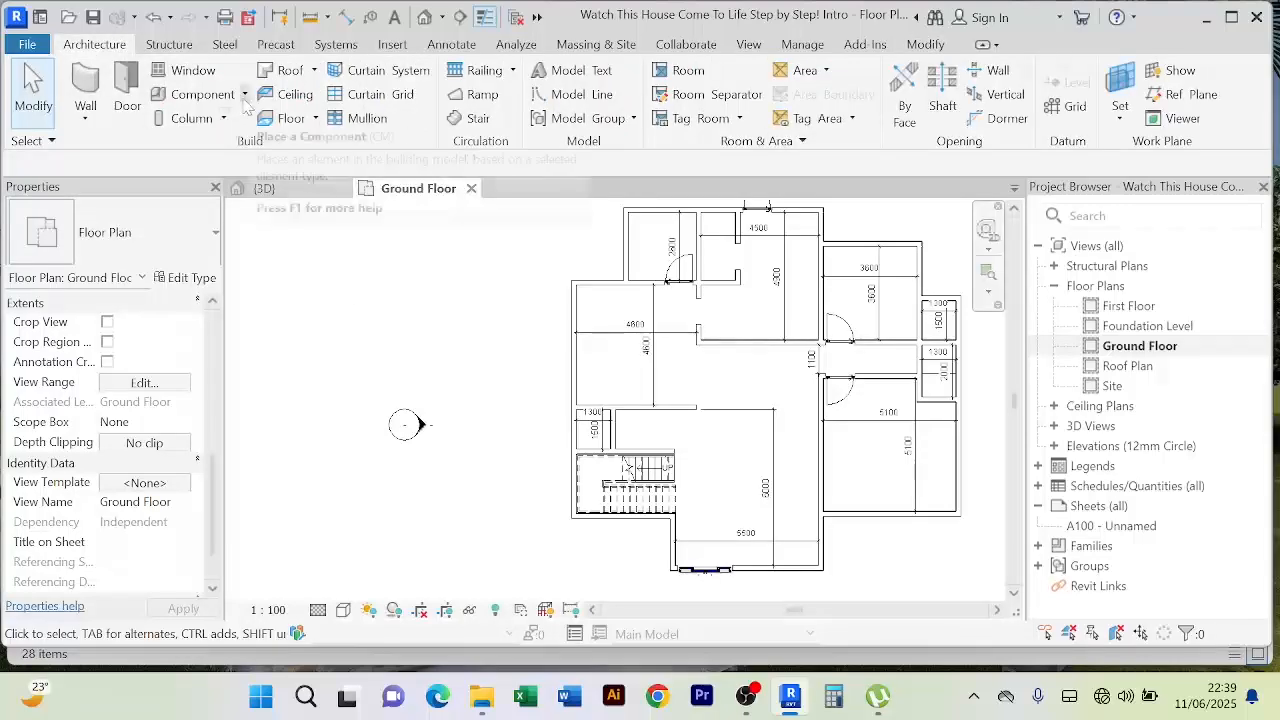
pyautogui.click(127, 100)
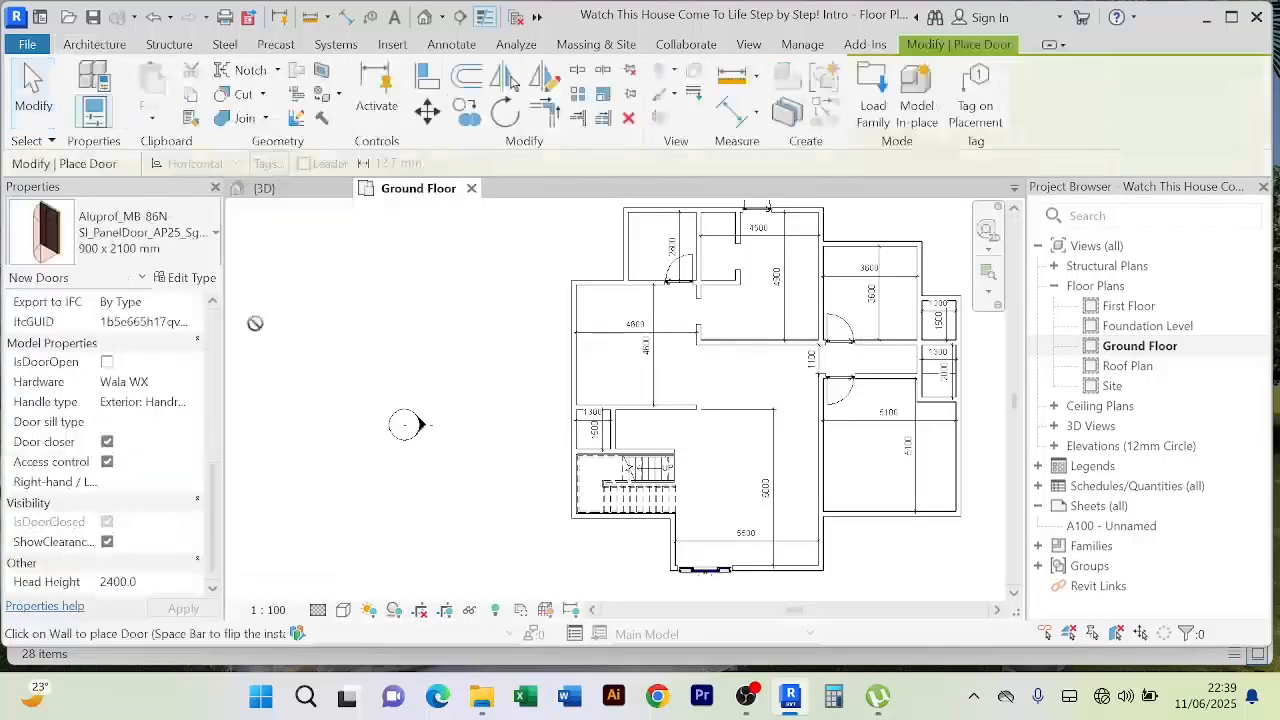
pyautogui.click(188, 280)
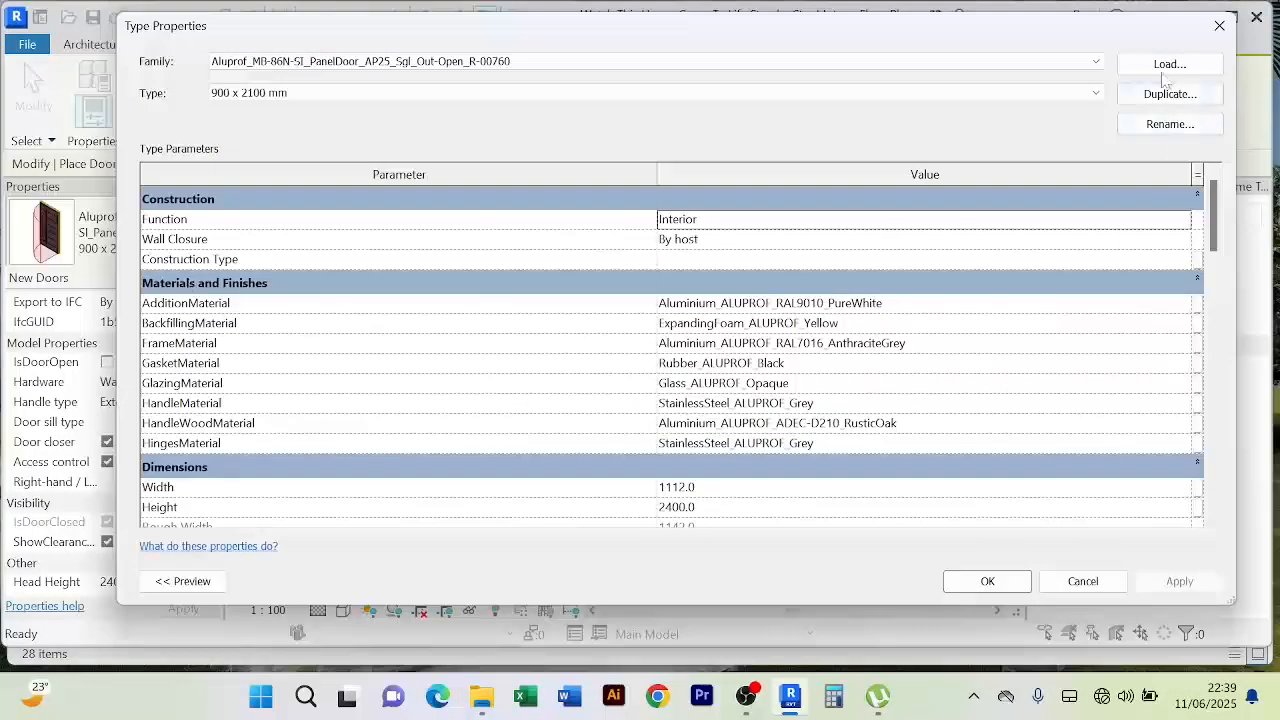
pyautogui.click(1165, 66)
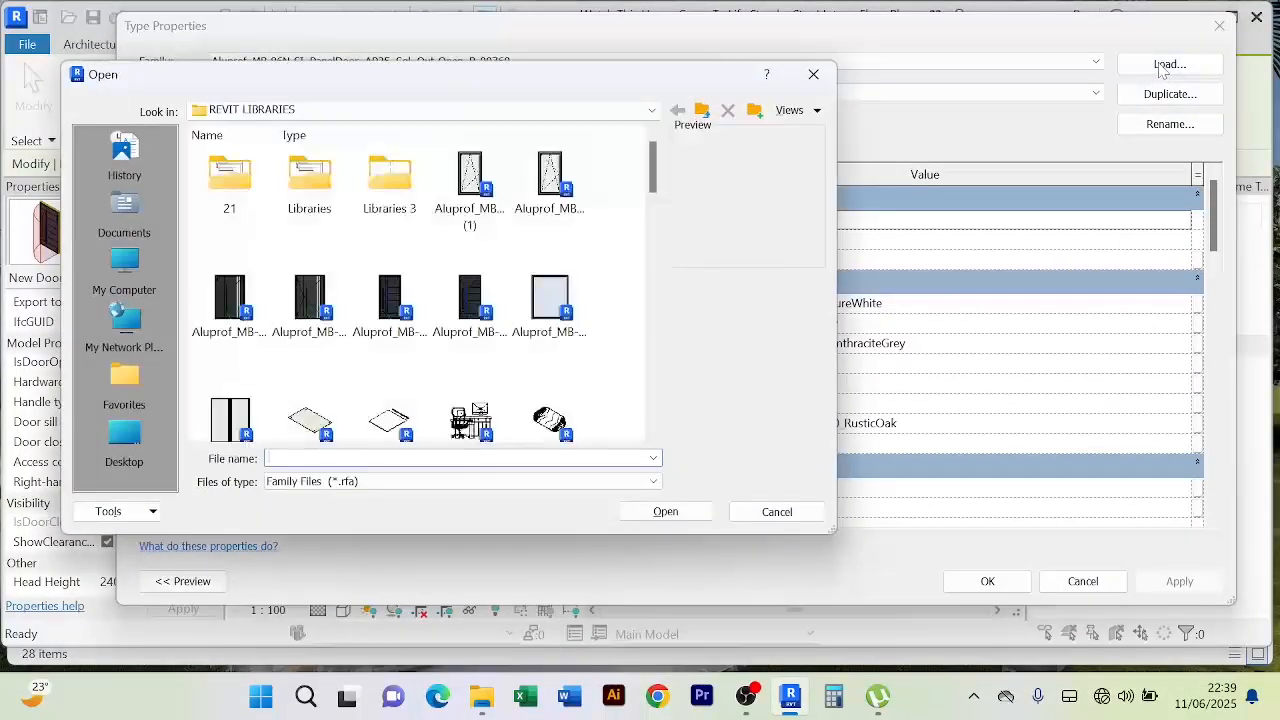
# Step: Compare the previews of the Aluprof window and GEALAN door families to choose a door for the small room
pyautogui.click(472, 200)
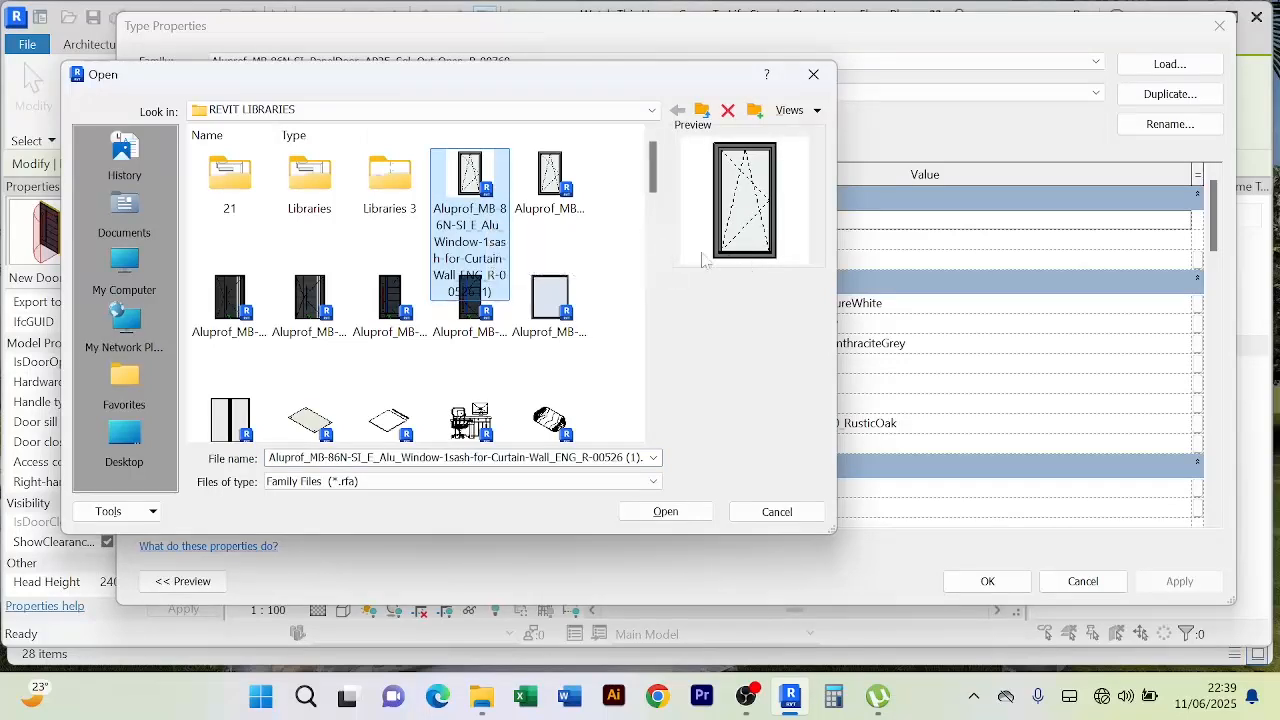
pyautogui.click(550, 195)
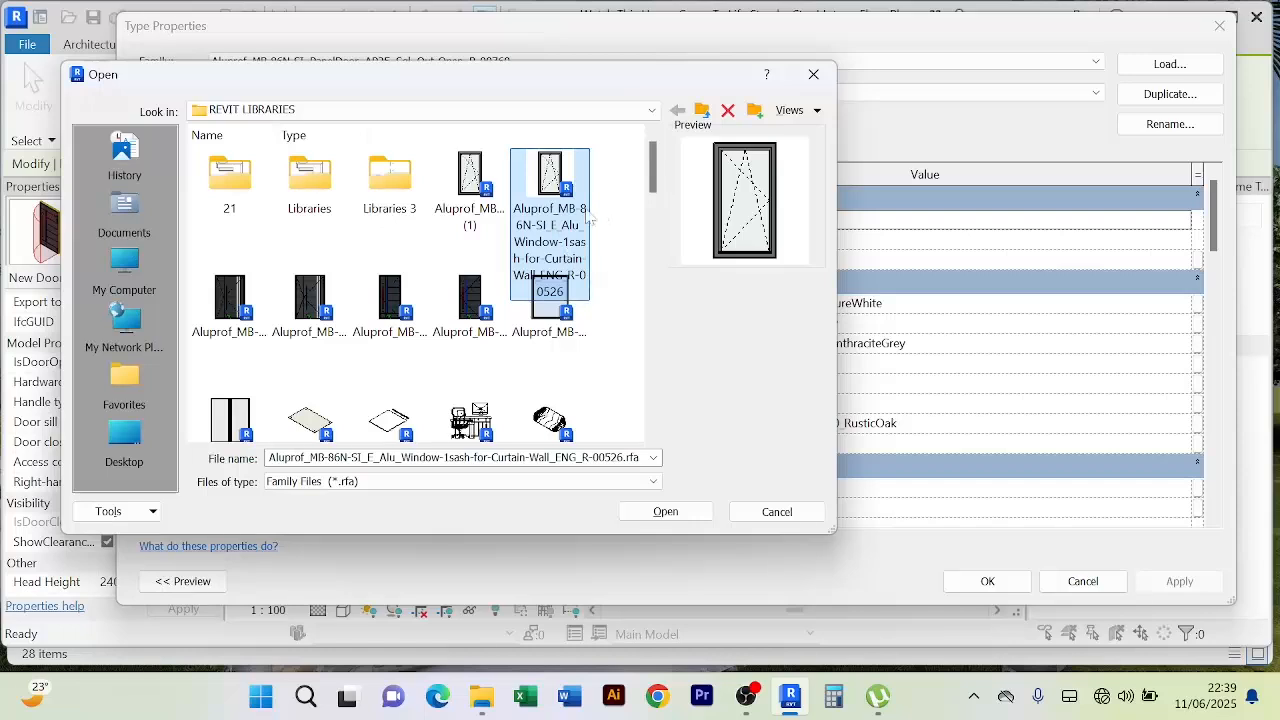
pyautogui.scroll(-3, 490, 240)
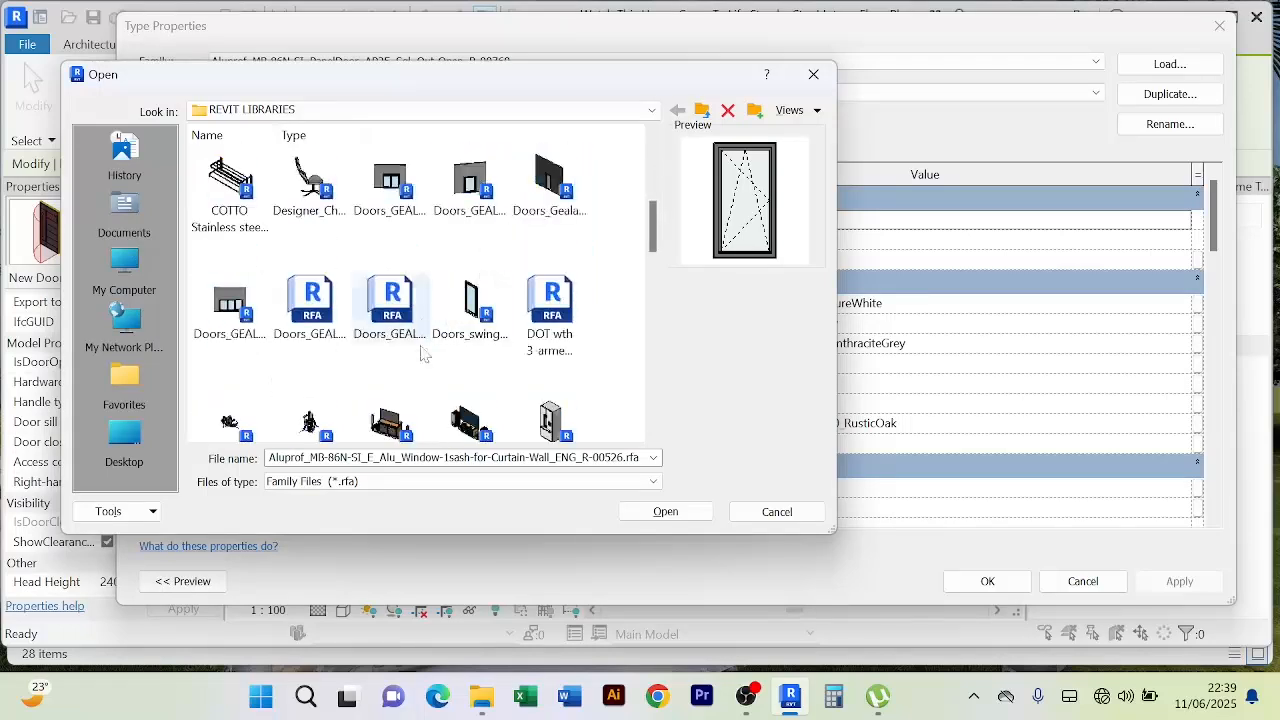
pyautogui.click(493, 312)
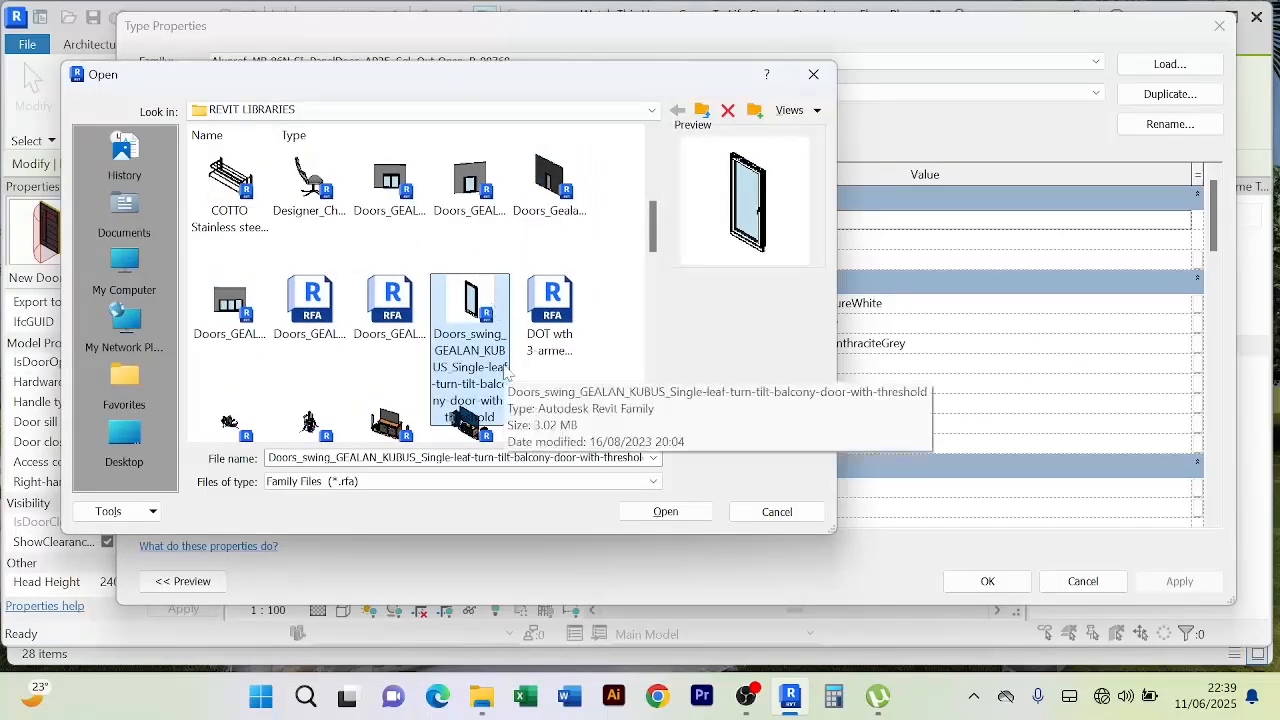
pyautogui.scroll(-2, 505, 295)
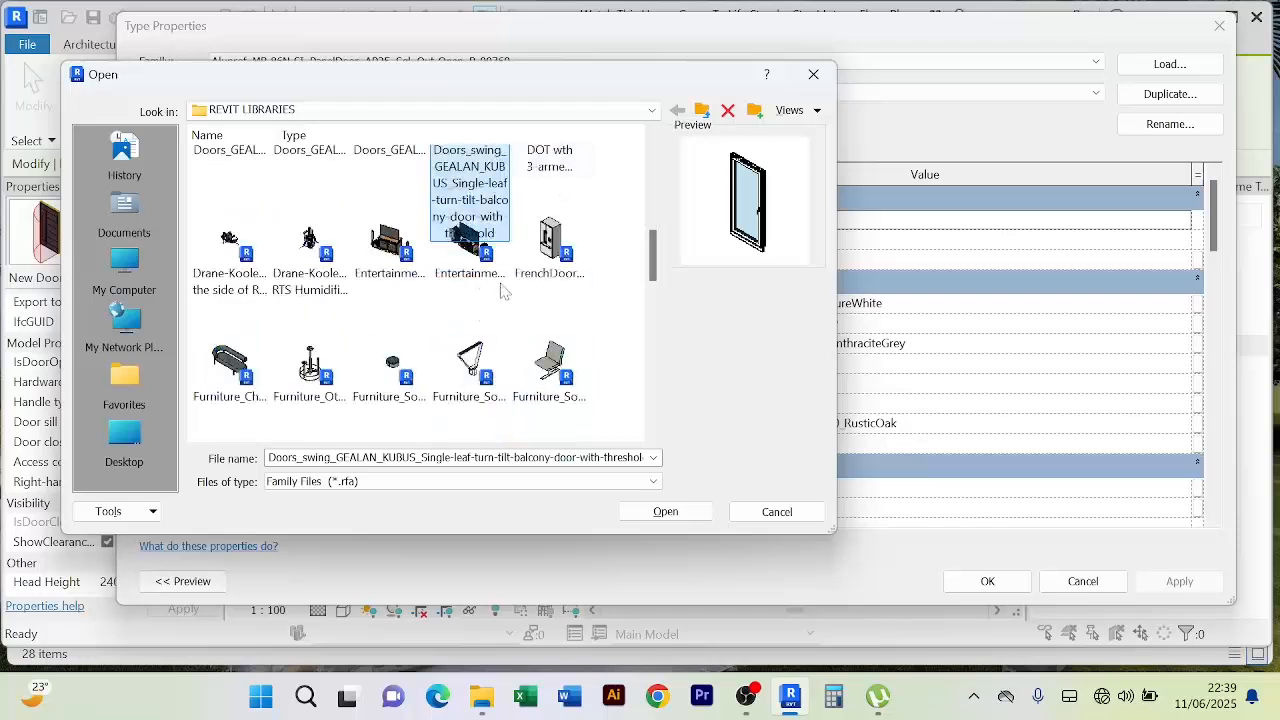
pyautogui.scroll(4, 500, 300)
pyautogui.scroll(-2, 490, 360)
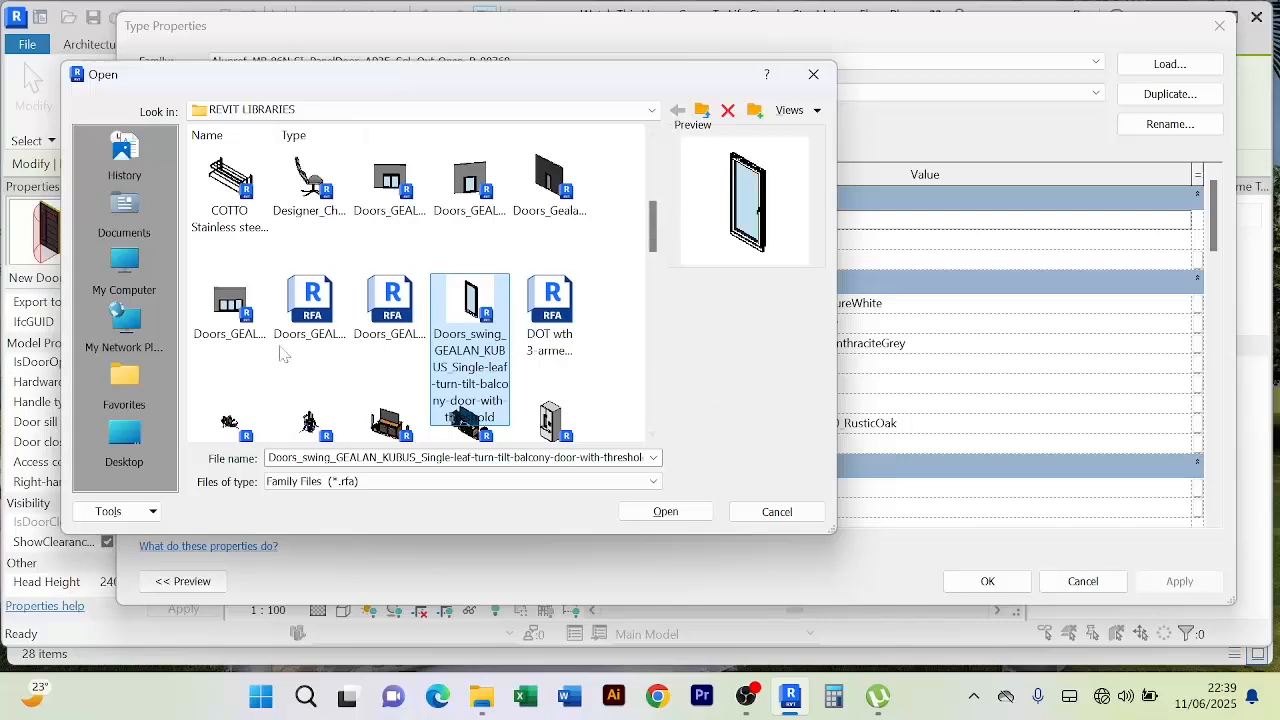
pyautogui.click(250, 330)
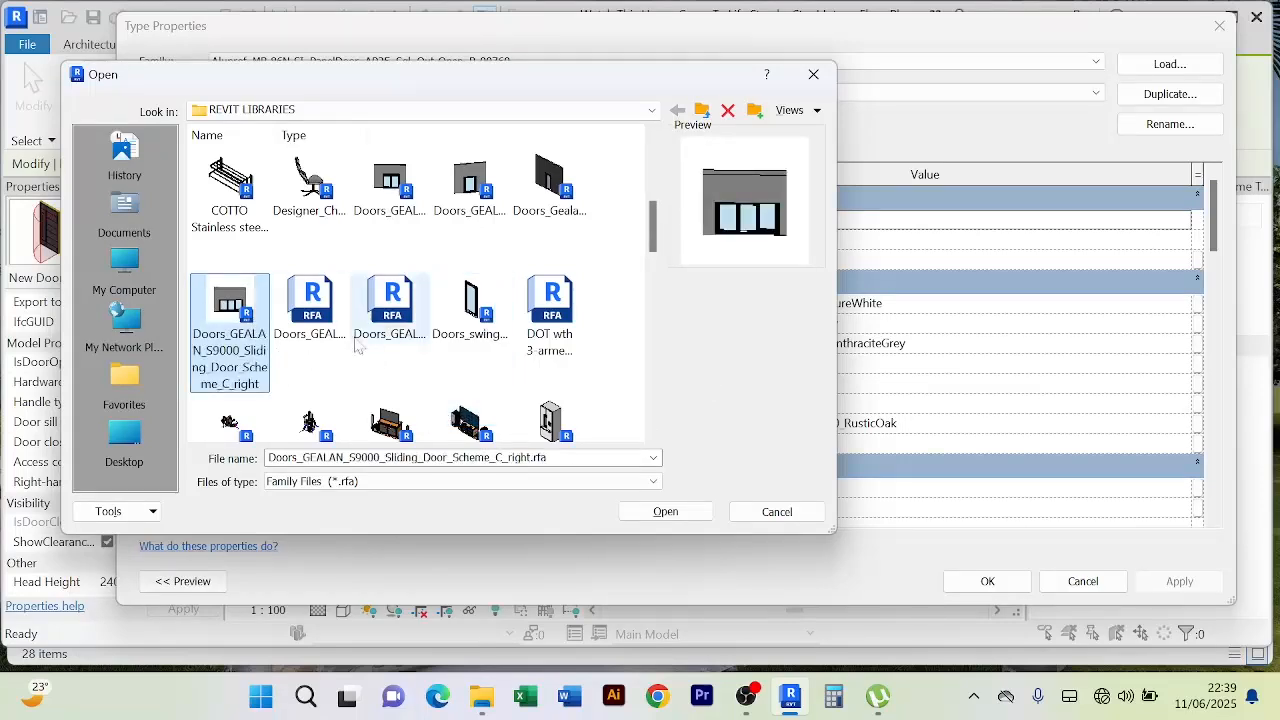
pyautogui.click(398, 198)
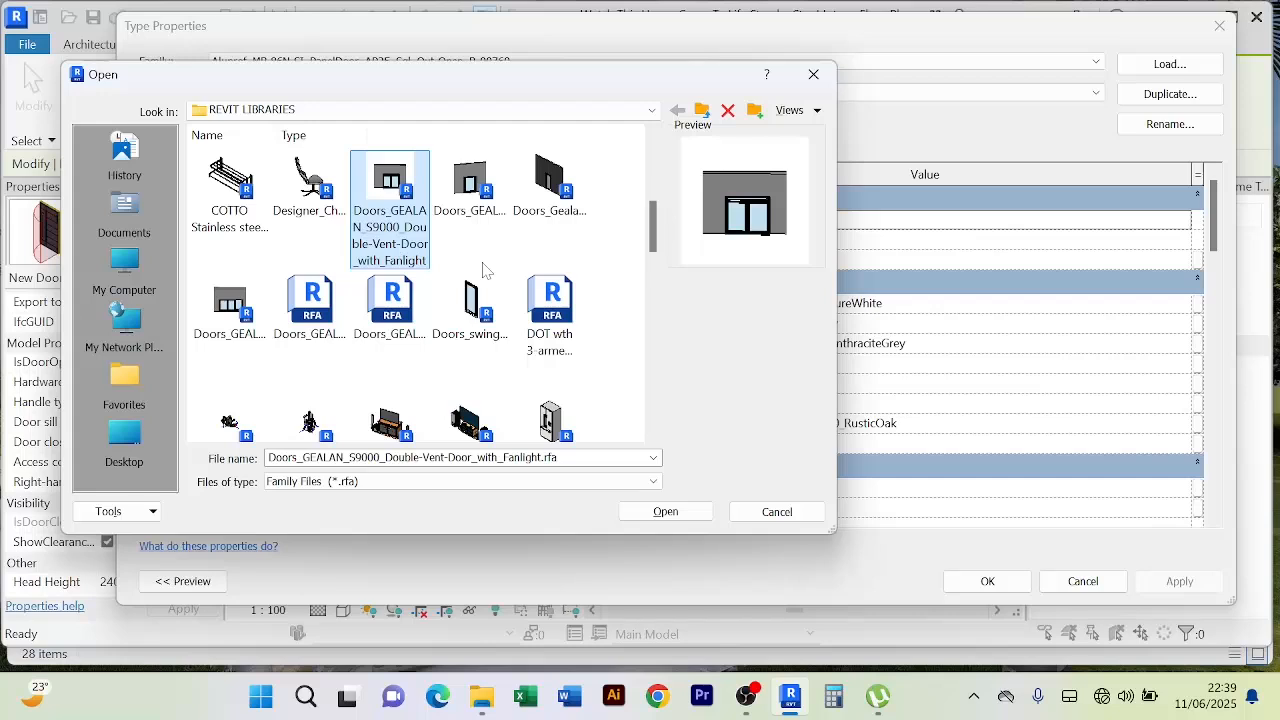
pyautogui.click(486, 224)
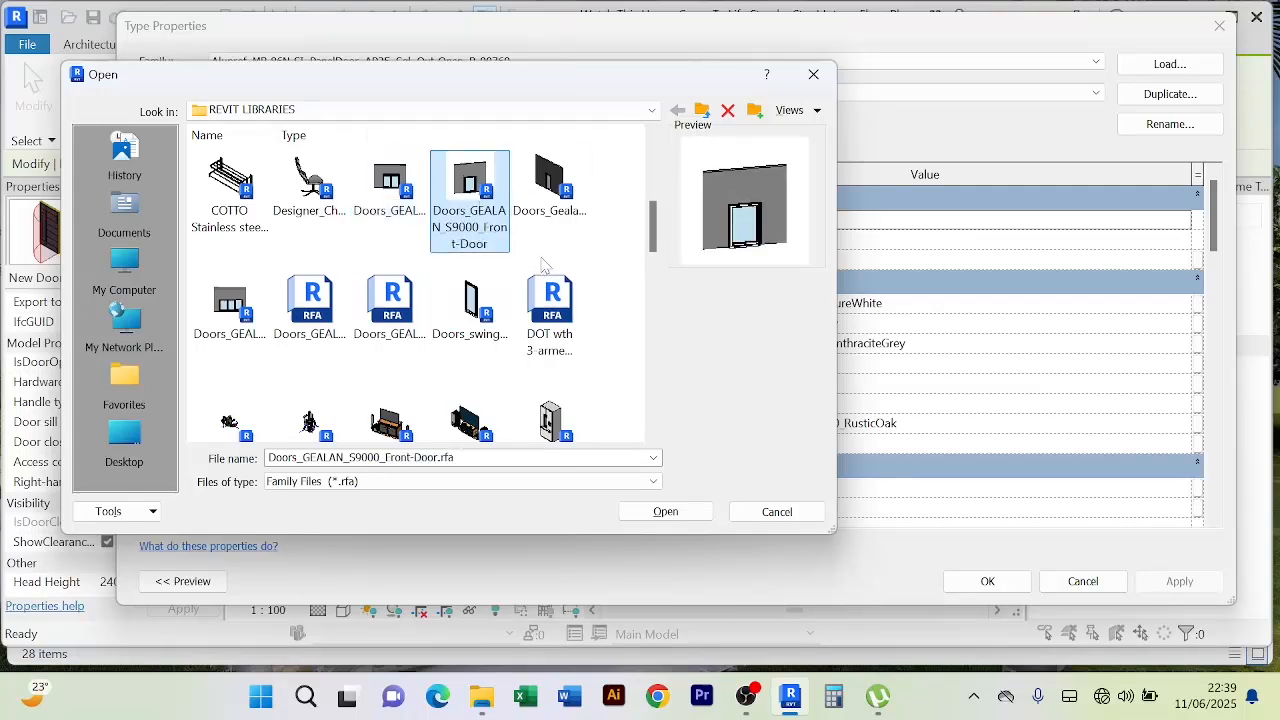
pyautogui.click(583, 243)
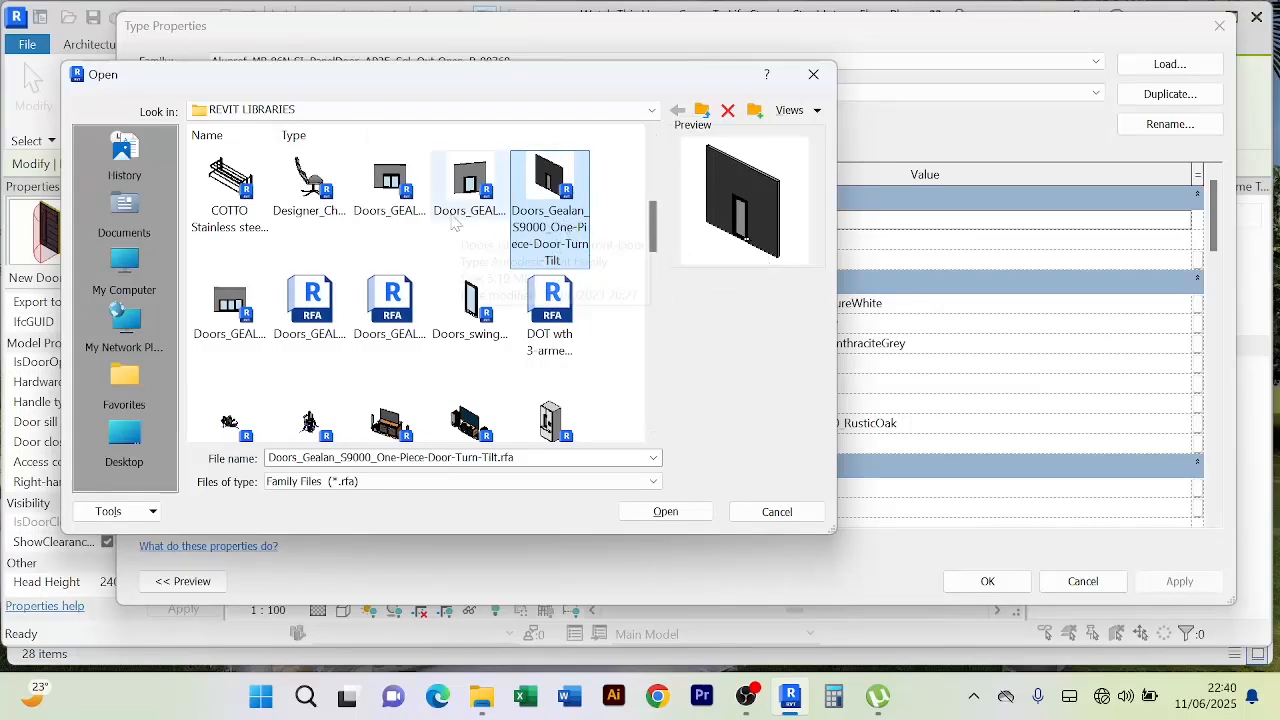
pyautogui.click(485, 240)
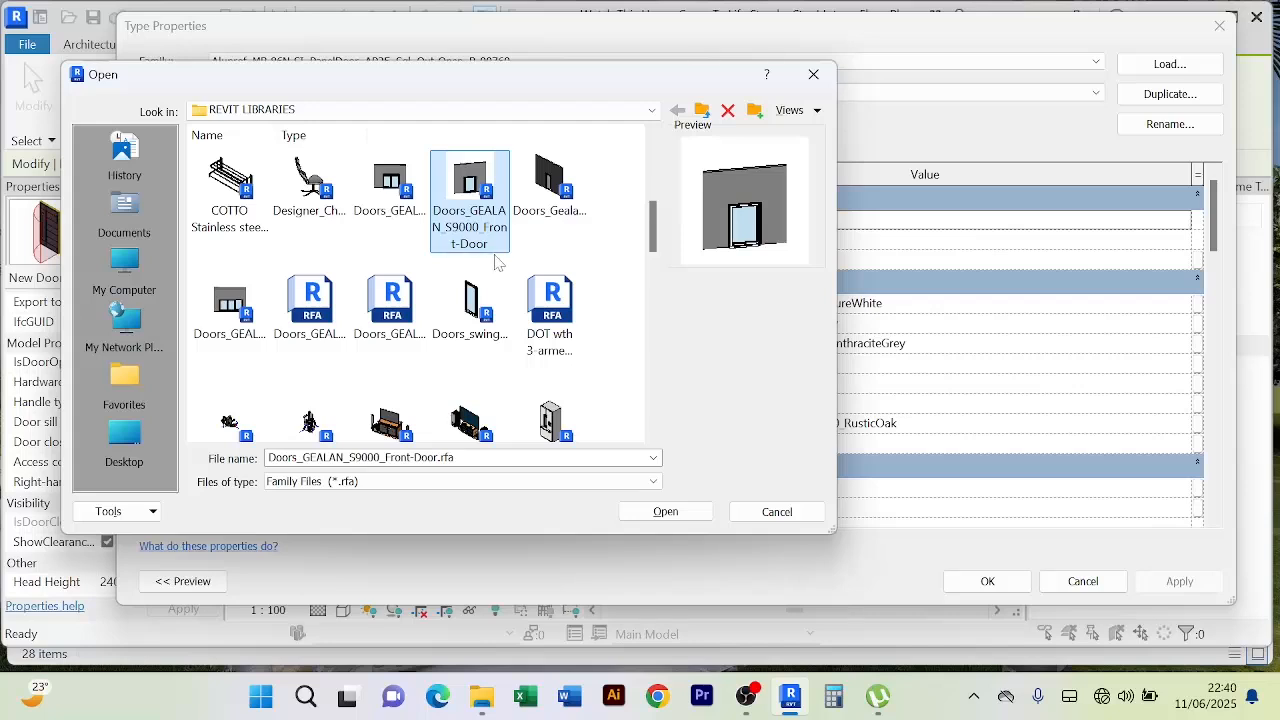
# Step: Load the Doors_GEALAN_S9000_Double-Vent-Door_with_Fanlight family and set its Width Balcony Door to 900
pyautogui.click(418, 190)
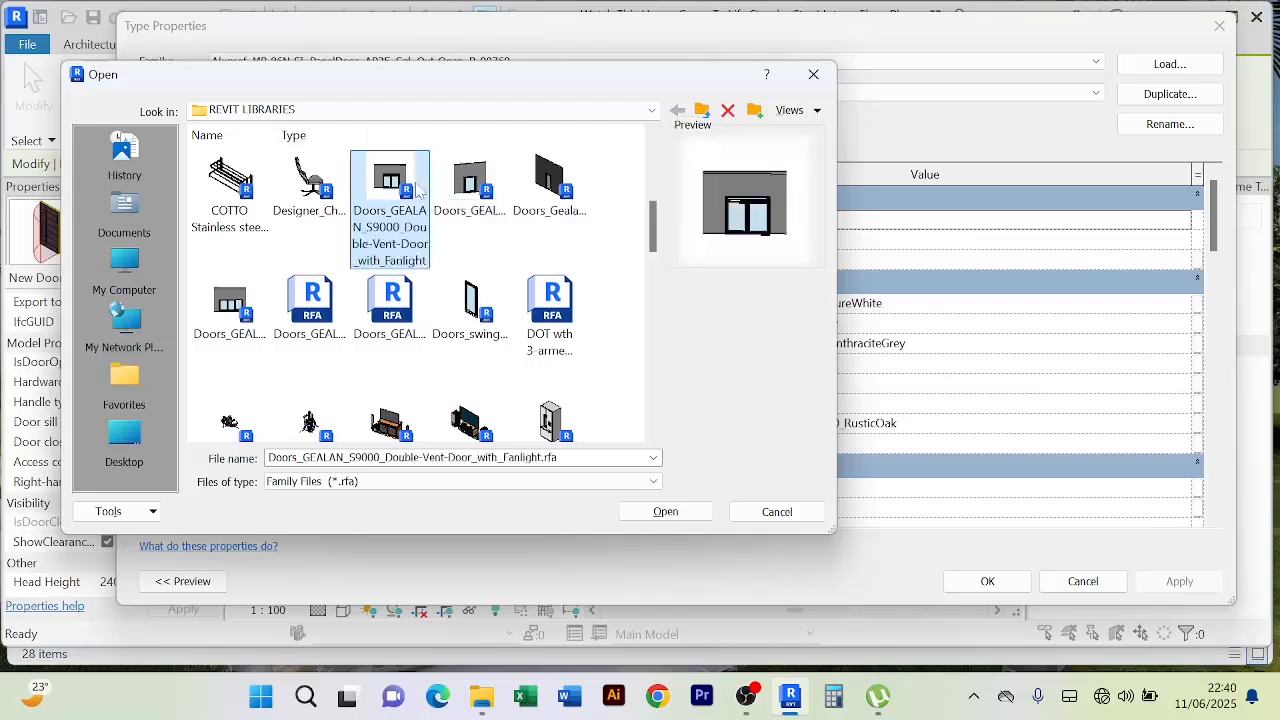
pyautogui.click(665, 512)
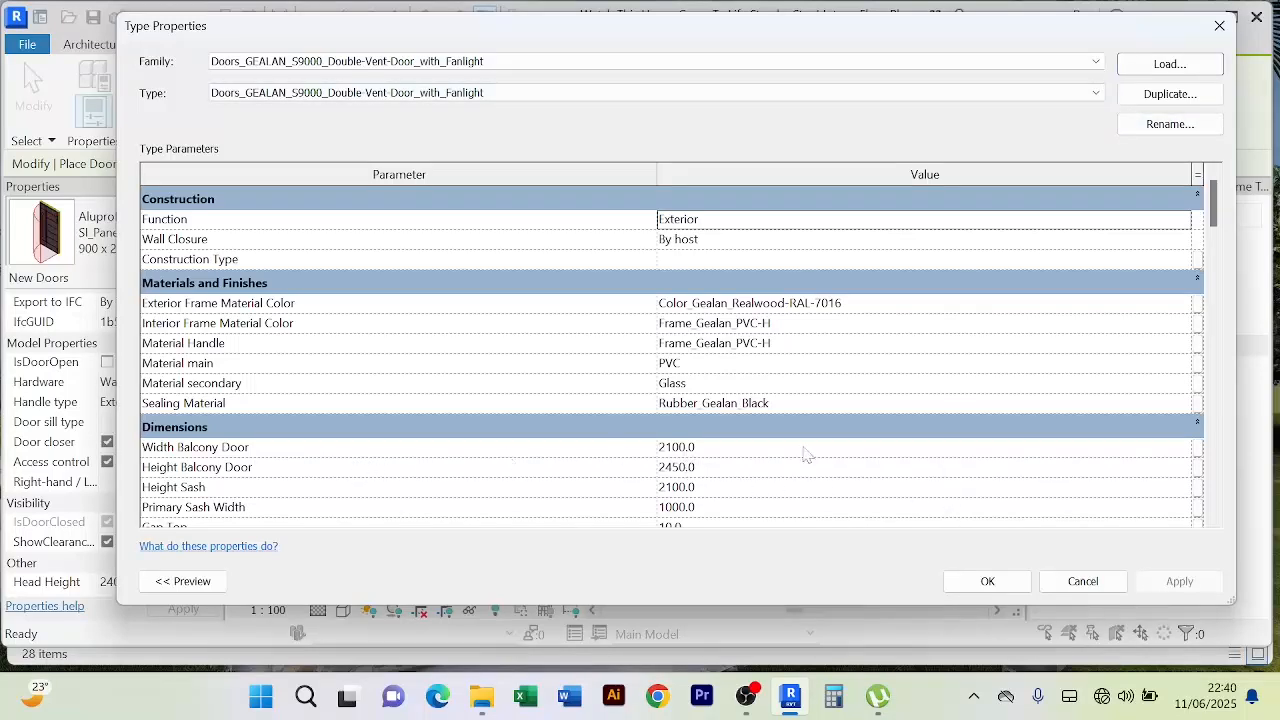
pyautogui.click(716, 456)
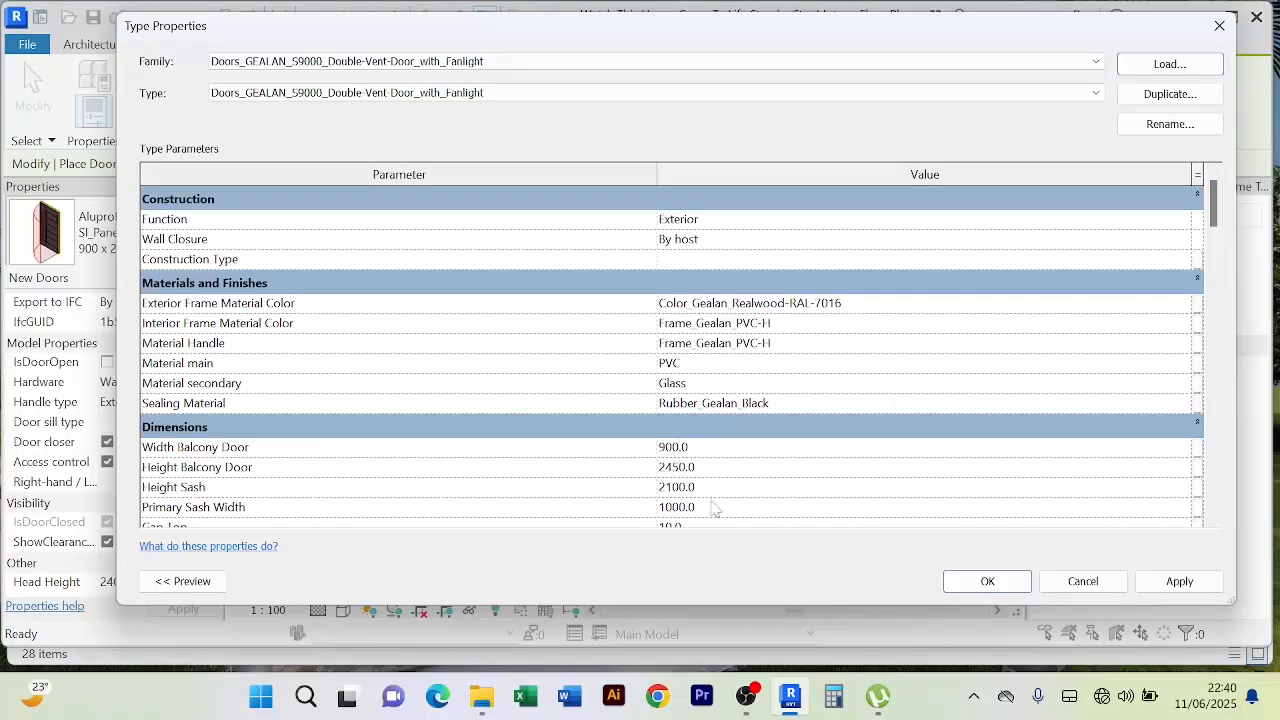
pyautogui.scroll(-1, 714, 509)
pyautogui.click(1180, 581)
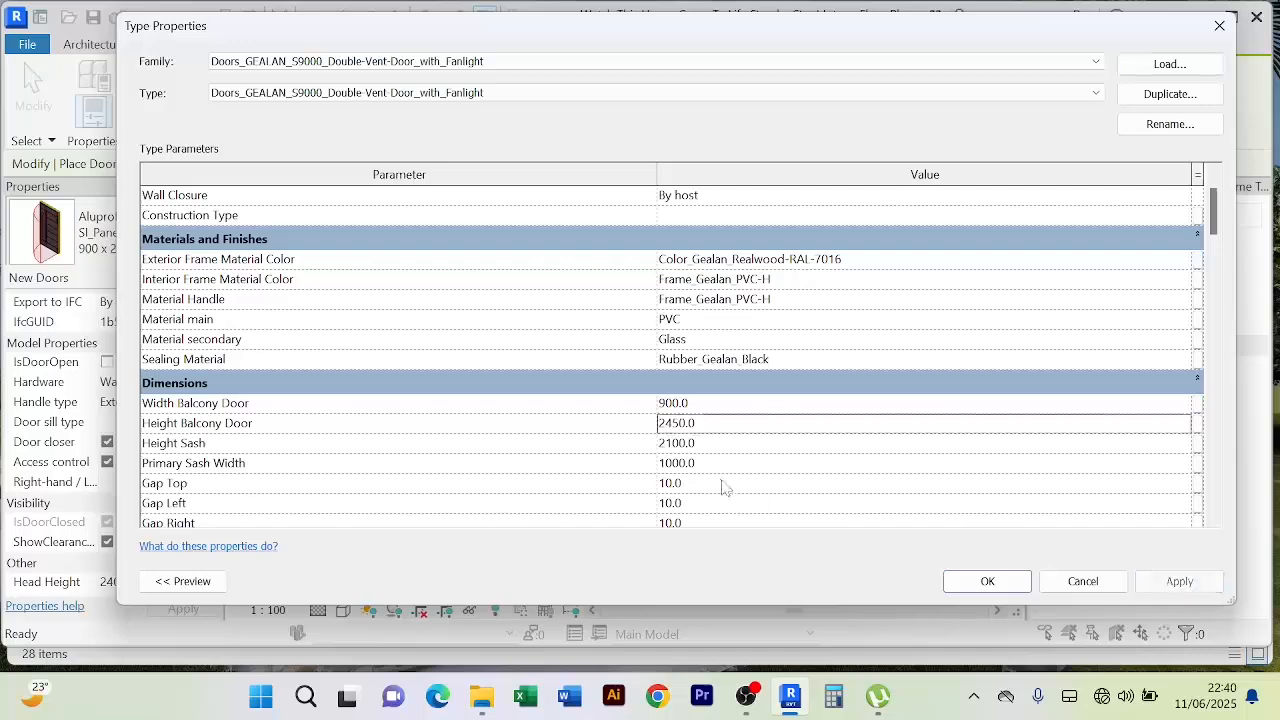
pyautogui.click(985, 581)
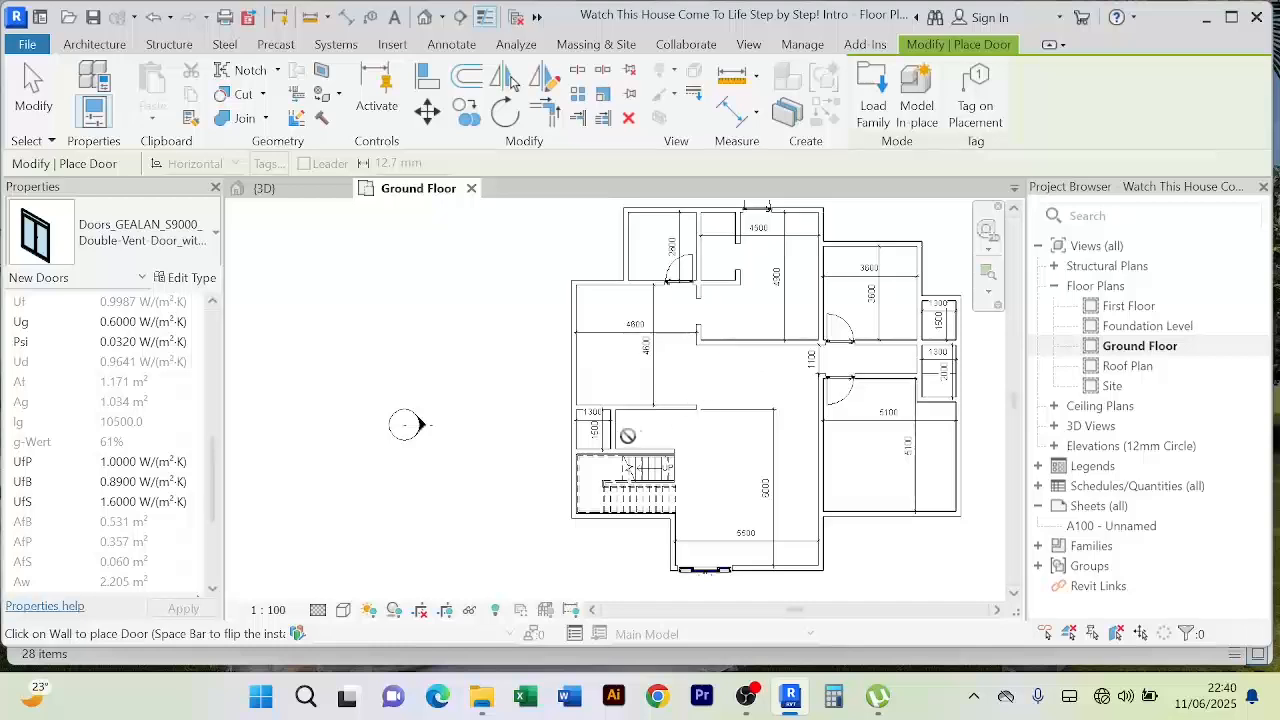
# Step: Place the double-vent door centred in the inner side wall of the 1300 by 1500 mm room, then end door placement
pyautogui.scroll(4, 625, 434)
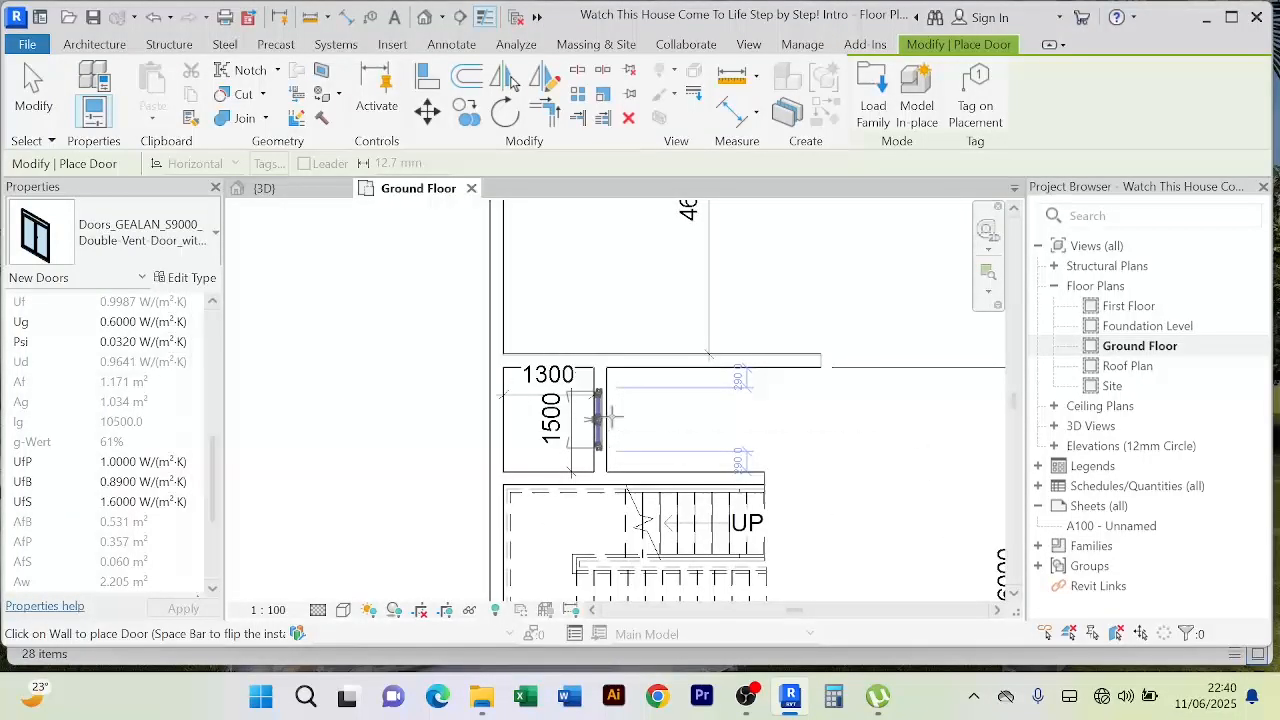
pyautogui.click(610, 419)
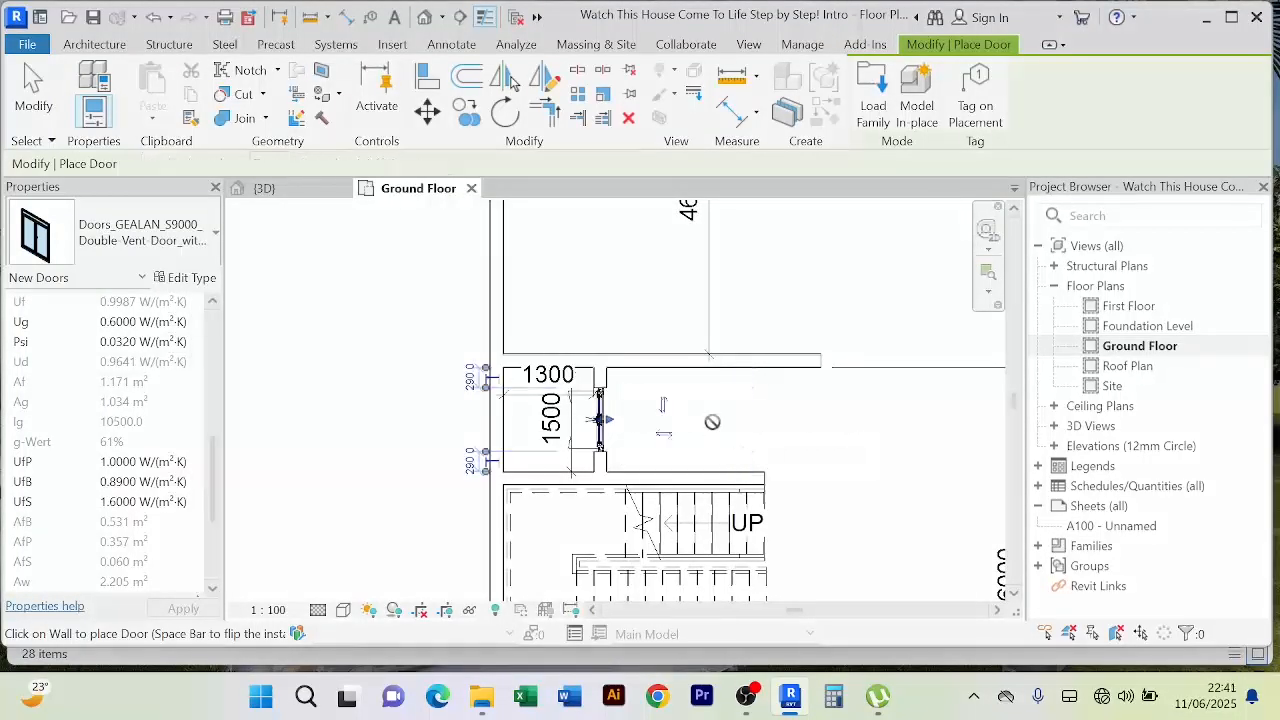
pyautogui.rightClick(625, 260)
pyautogui.click(658, 266)
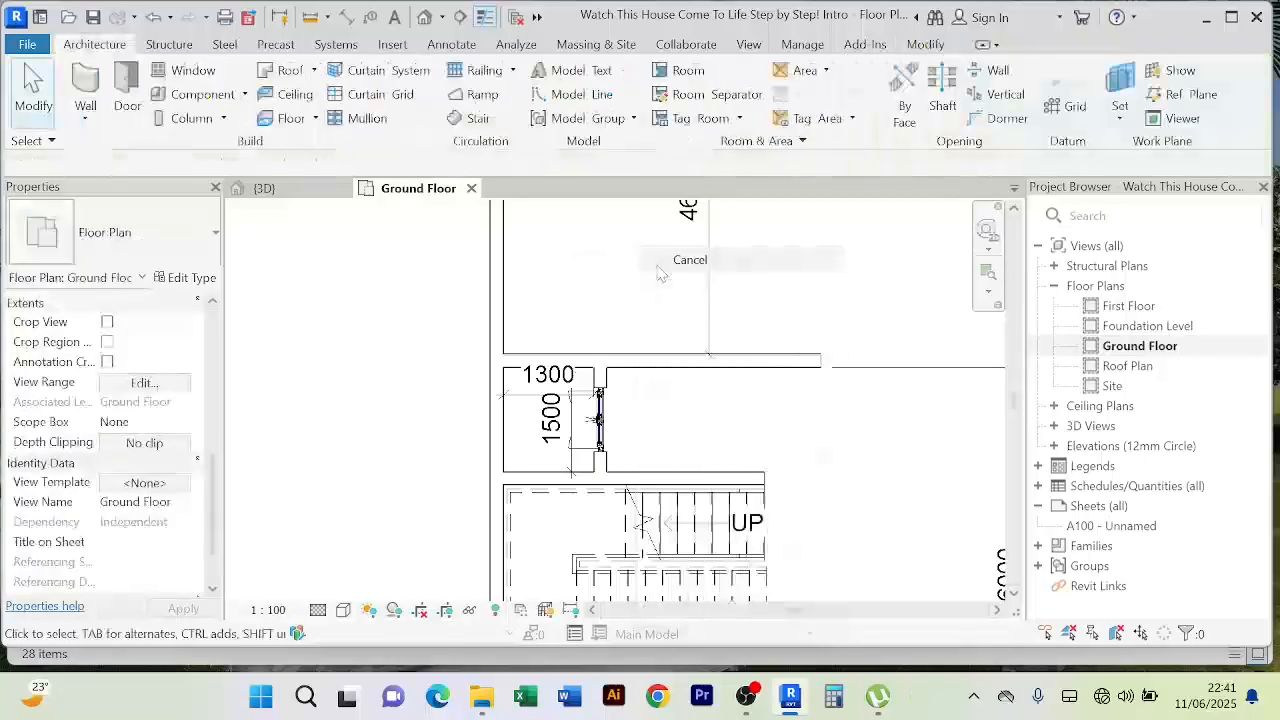
# Step: Examine the double-vent door in the small room's side wall, checking its plan symbol, position and opening side
pyautogui.click(600, 419)
pyautogui.scroll(3, 680, 430)
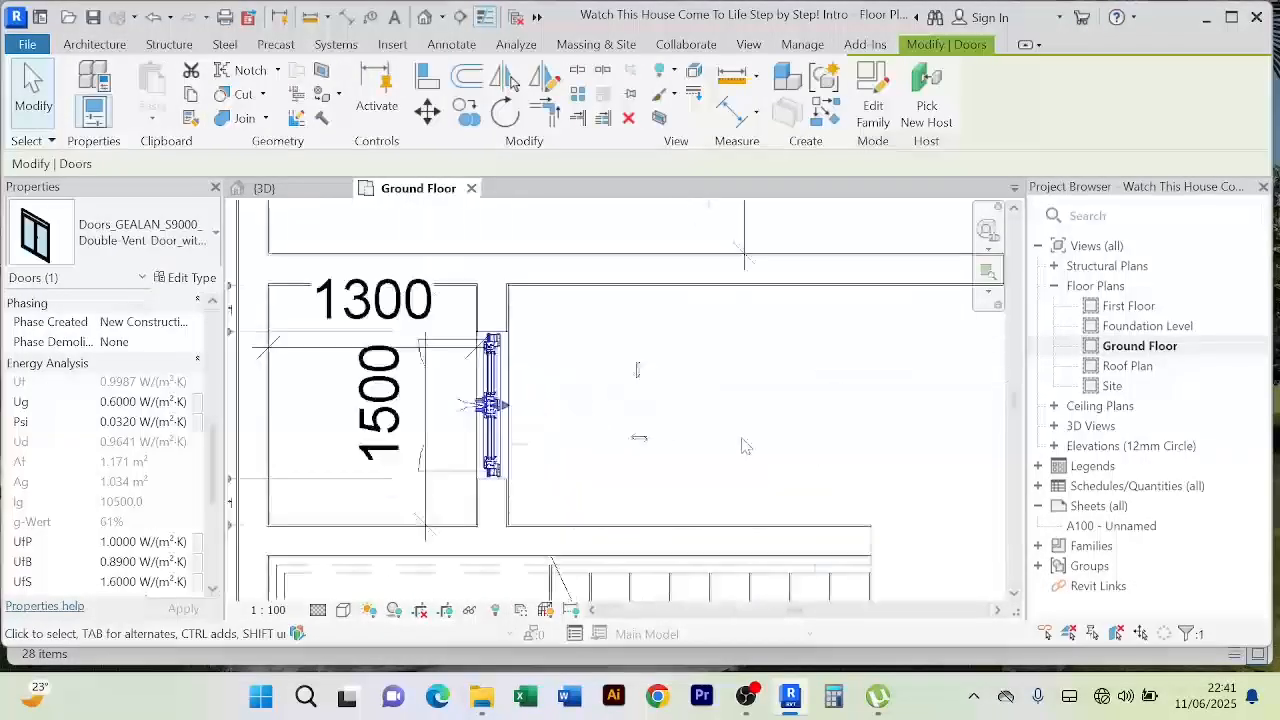
pyautogui.scroll(-2, 741, 440)
pyautogui.click(634, 420)
pyautogui.scroll(2, 670, 430)
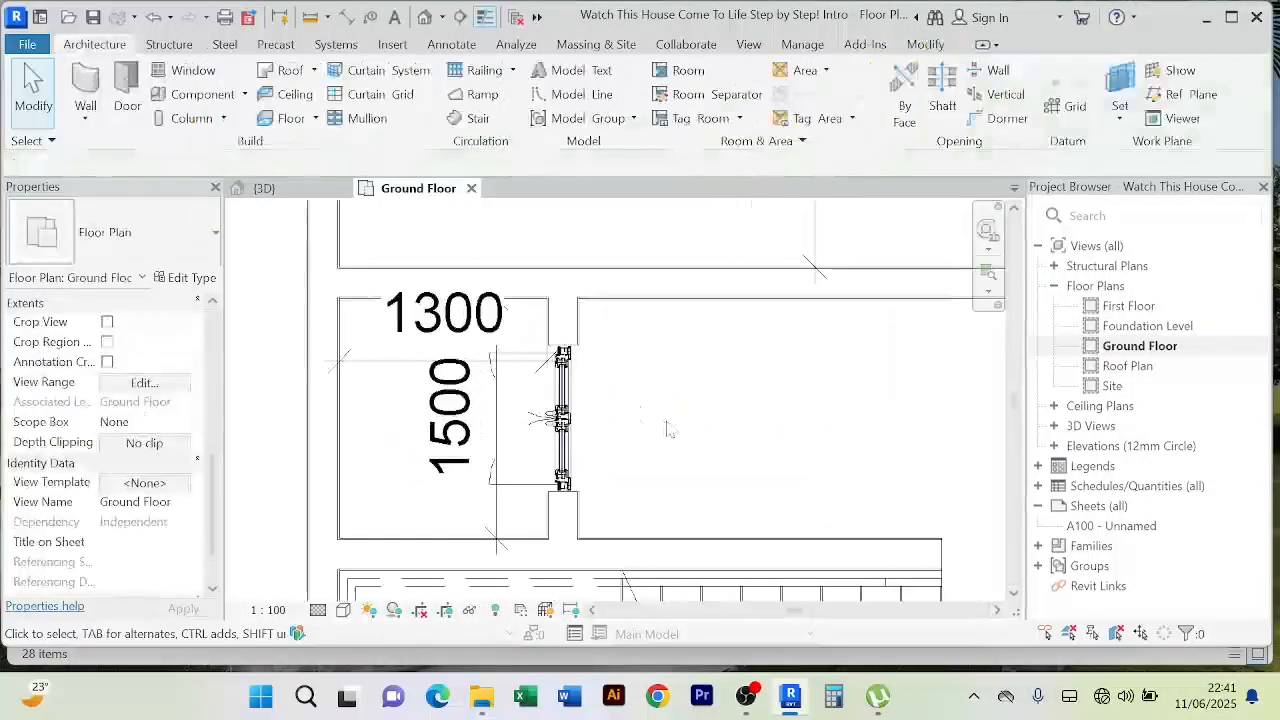
pyautogui.scroll(-3, 670, 430)
pyautogui.scroll(2, 662, 431)
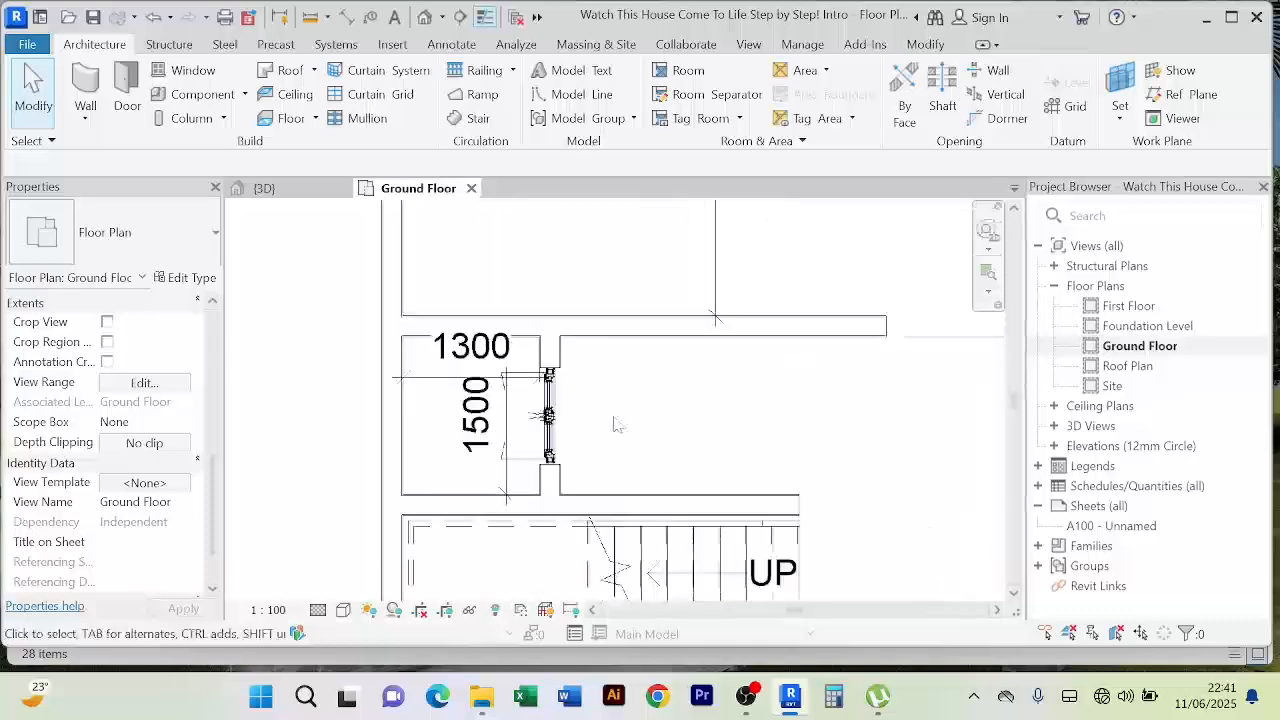
pyautogui.click(551, 425)
pyautogui.scroll(-3, 642, 414)
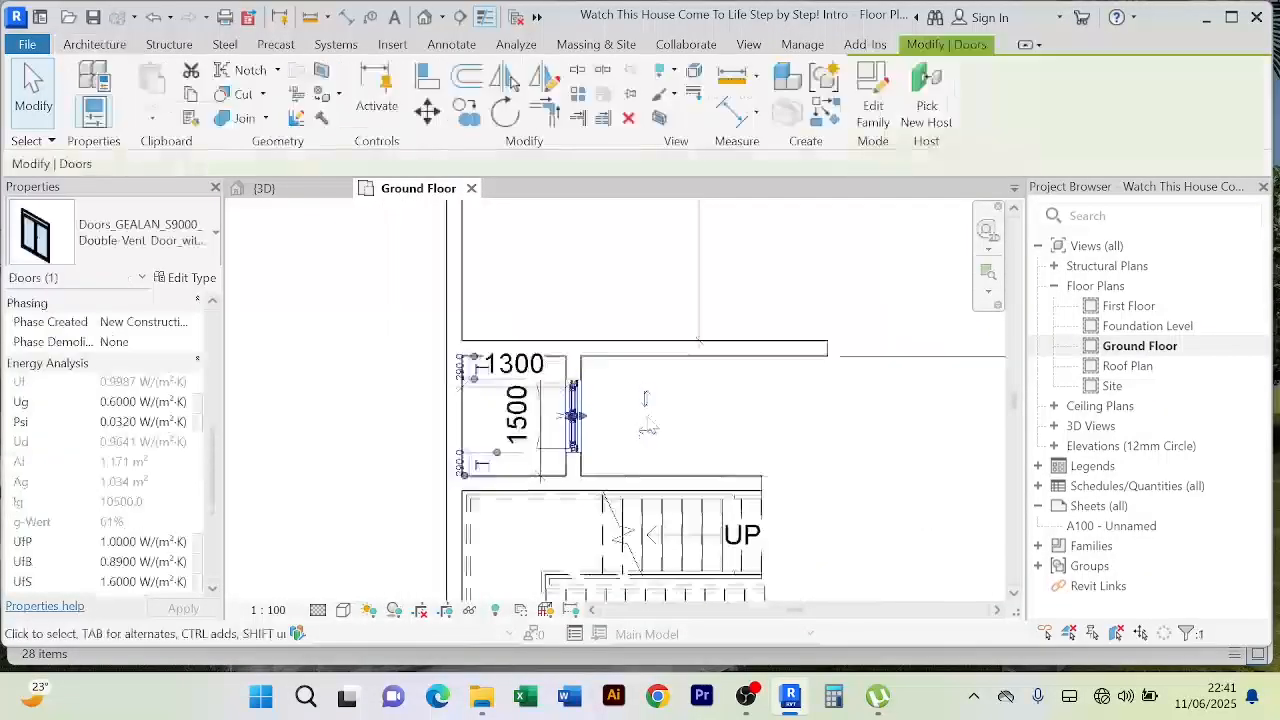
pyautogui.moveTo(642, 414); pyautogui.dragTo(537, 414, button='middle')
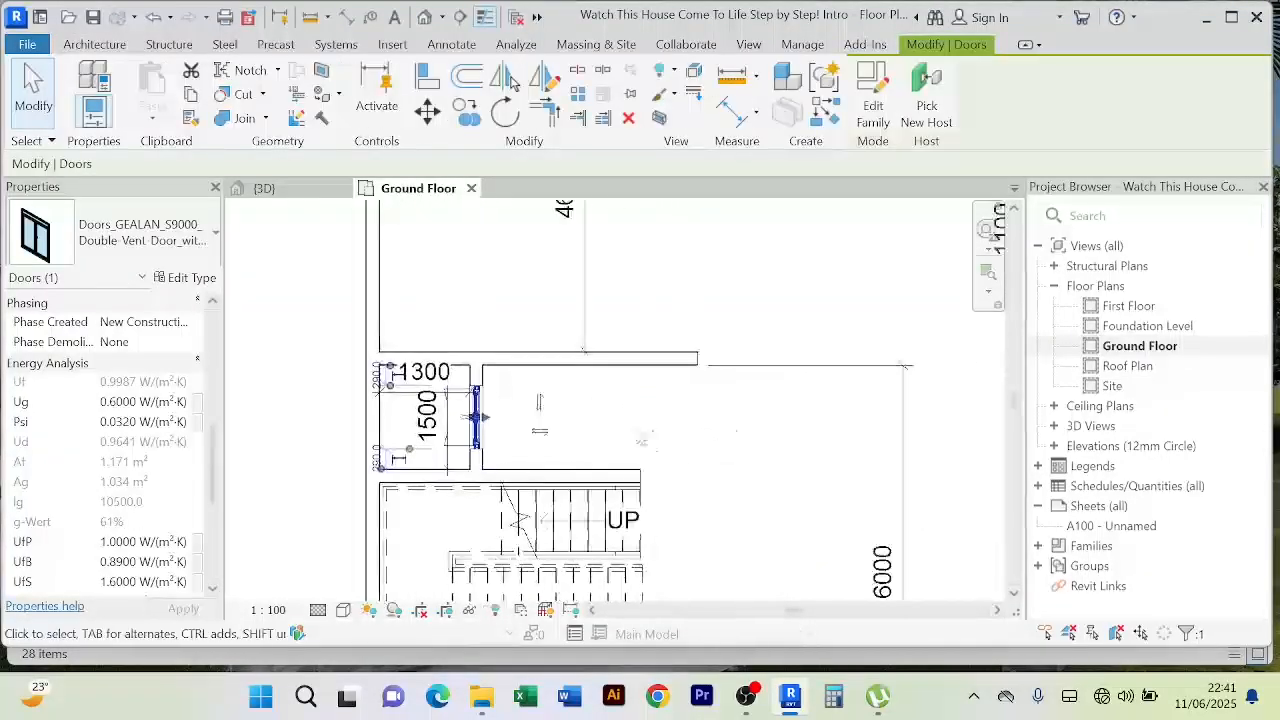
# Step: Create a similar double-vent door and place it centred in the lower wall of the 1300 by 2000 mm room
pyautogui.click(825, 115)
pyautogui.scroll(-3, 824, 338)
pyautogui.moveTo(800, 357); pyautogui.dragTo(601, 378, button='middle')
pyautogui.scroll(4, 910, 368)
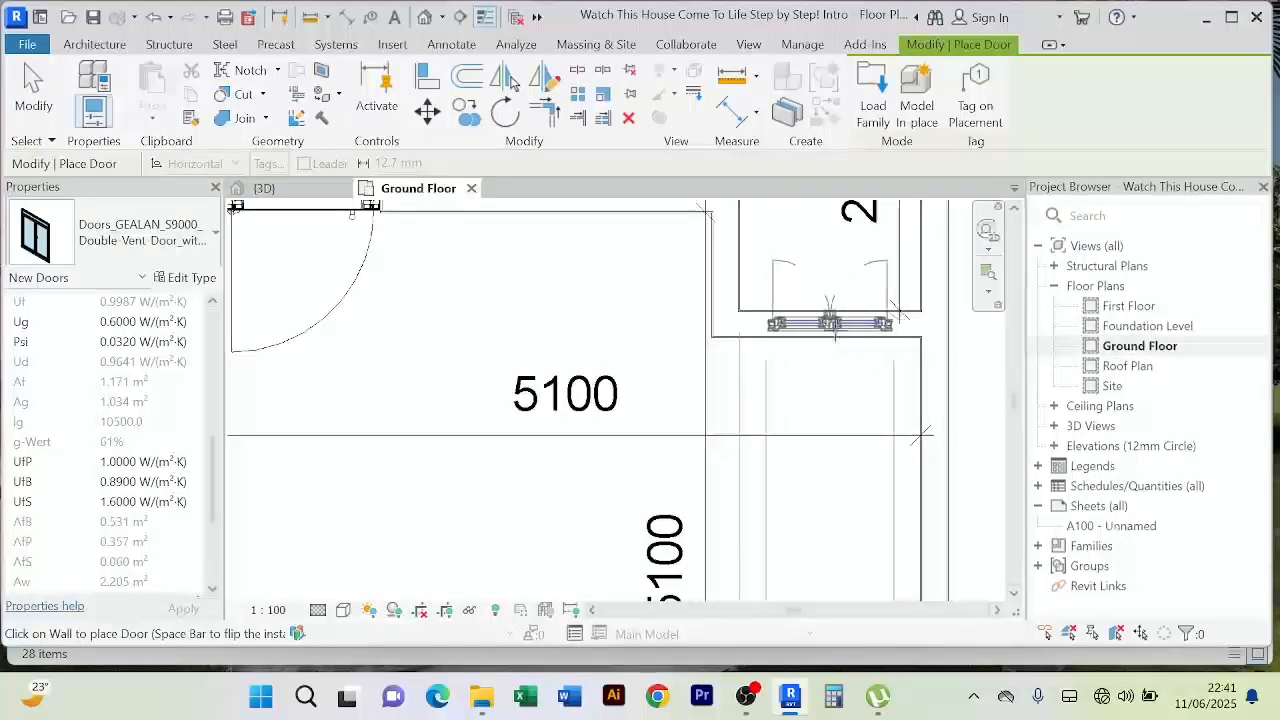
pyautogui.click(835, 325)
# Step: Place a double-vent door between the 3600 mm square room and its 1300 by 1500 mm room, about 100 mm from the lower corner, and end placement
pyautogui.scroll(-2, 849, 397)
pyautogui.moveTo(849, 397); pyautogui.dragTo(709, 586, button='middle')
pyautogui.scroll(-2, 735, 335)
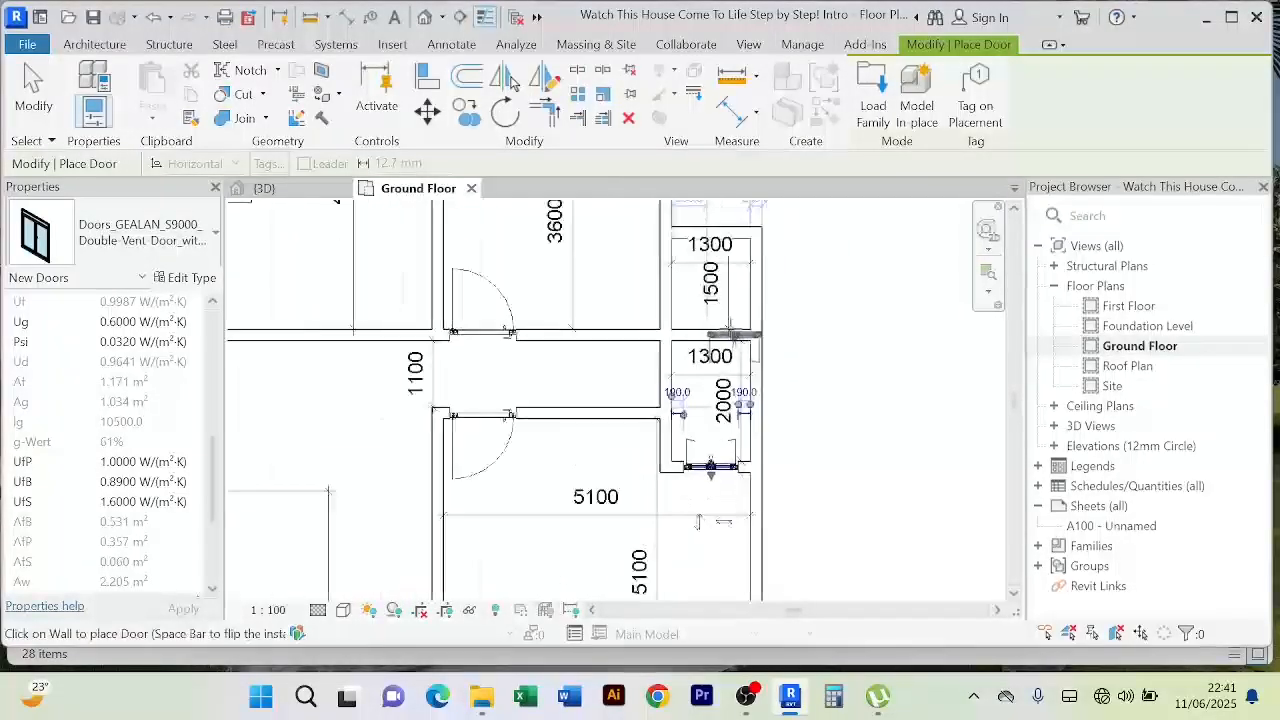
pyautogui.scroll(-1, 735, 335)
pyautogui.moveTo(735, 335); pyautogui.dragTo(692, 485, button='middle')
pyautogui.scroll(3, 629, 436)
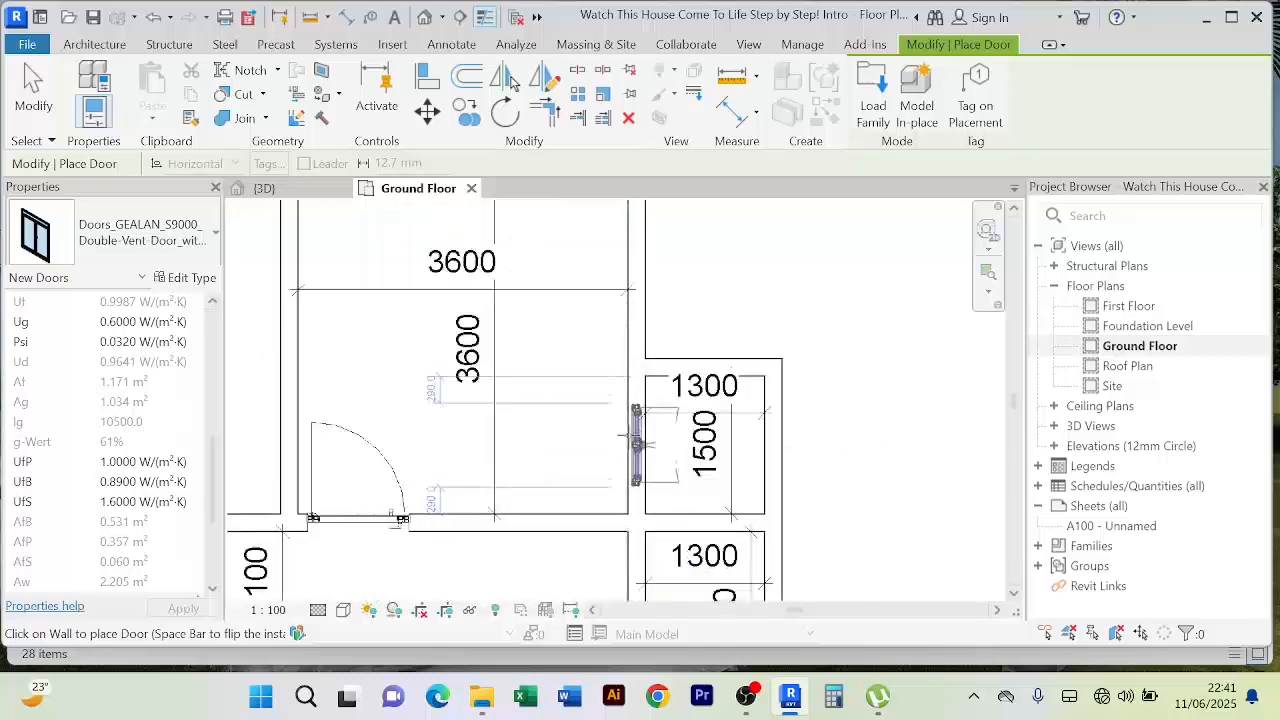
pyautogui.click(637, 462)
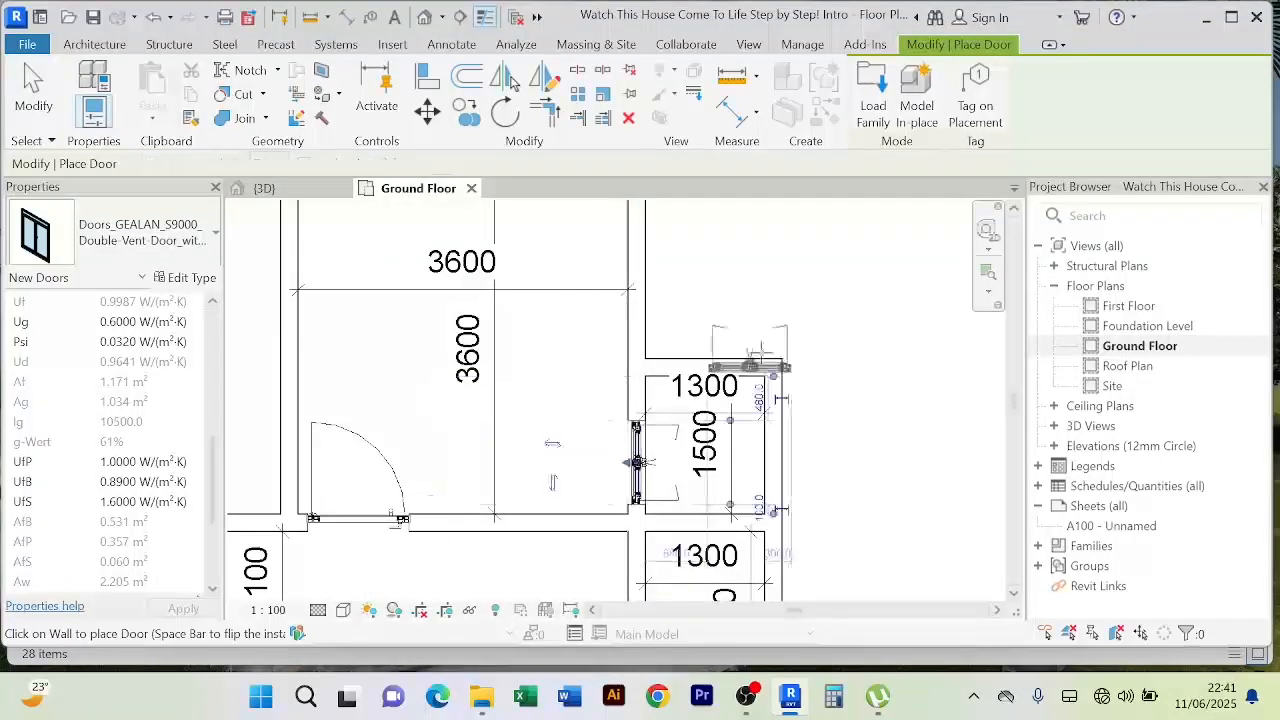
pyautogui.rightClick(791, 304)
pyautogui.click(826, 306)
pyautogui.rightClick(797, 290)
pyautogui.click(835, 292)
pyautogui.scroll(-2, 800, 315)
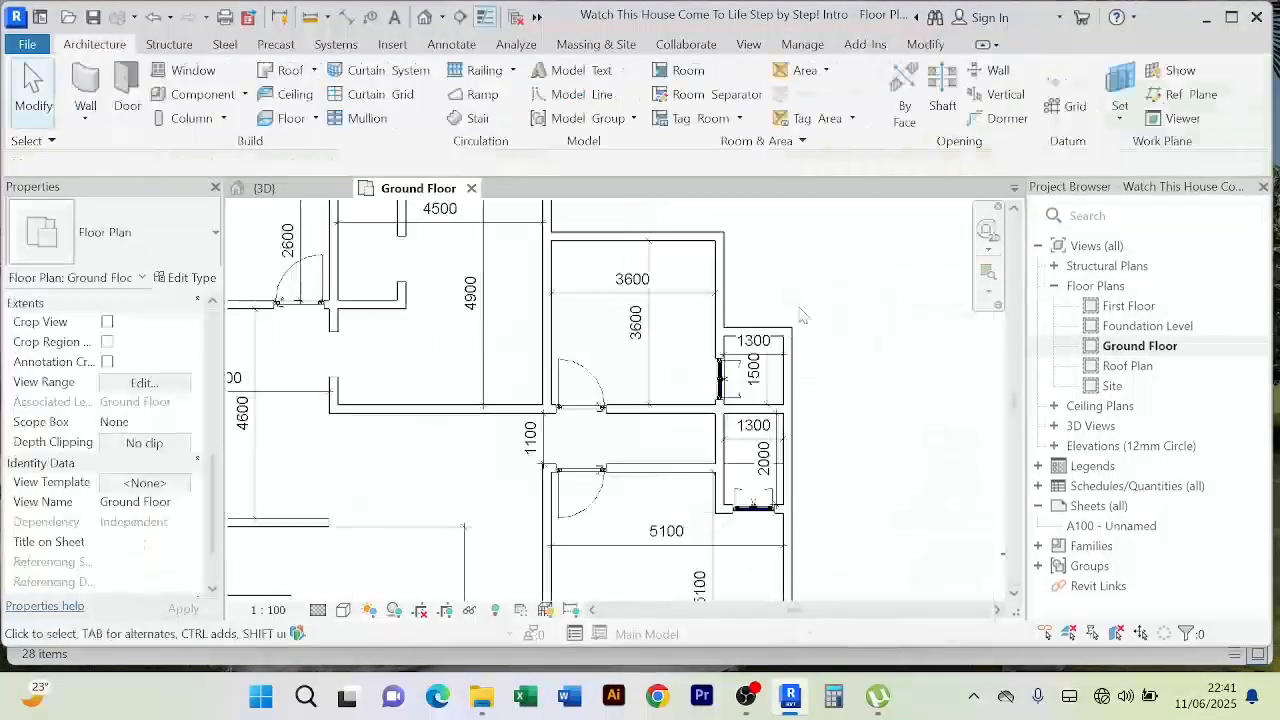
# Step: Examine the double-vent door of the 1300 by 2000 mm room, checking its offsets from the side walls
pyautogui.scroll(-4, 600, 370)
pyautogui.scroll(4, 560, 385)
pyautogui.scroll(-1, 548, 390)
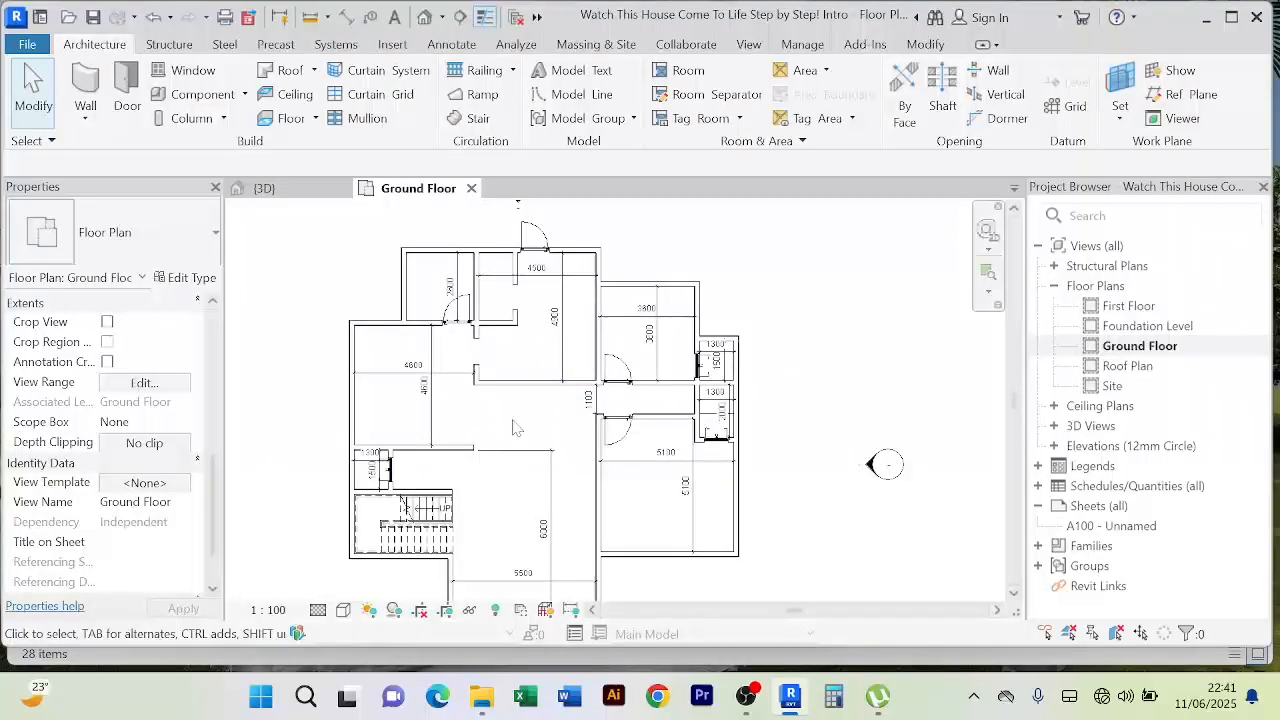
pyautogui.scroll(4, 698, 446)
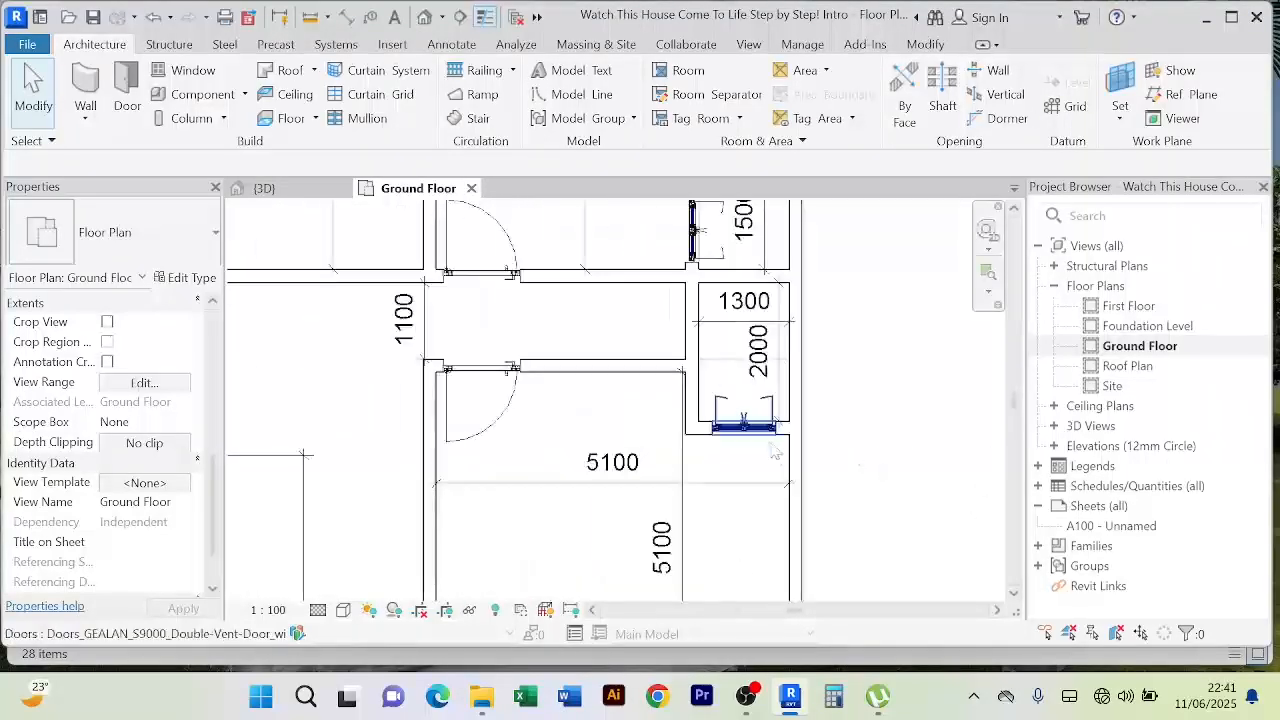
pyautogui.click(743, 428)
pyautogui.scroll(2, 755, 497)
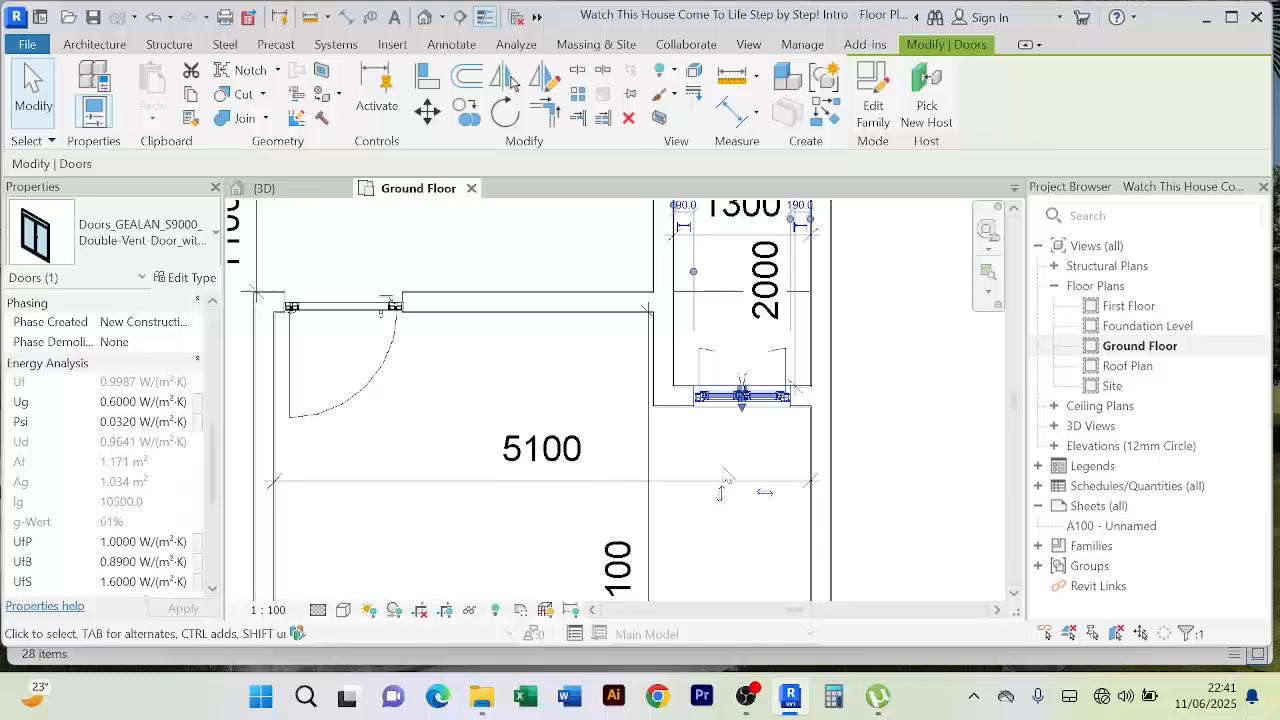
pyautogui.scroll(-3, 722, 360)
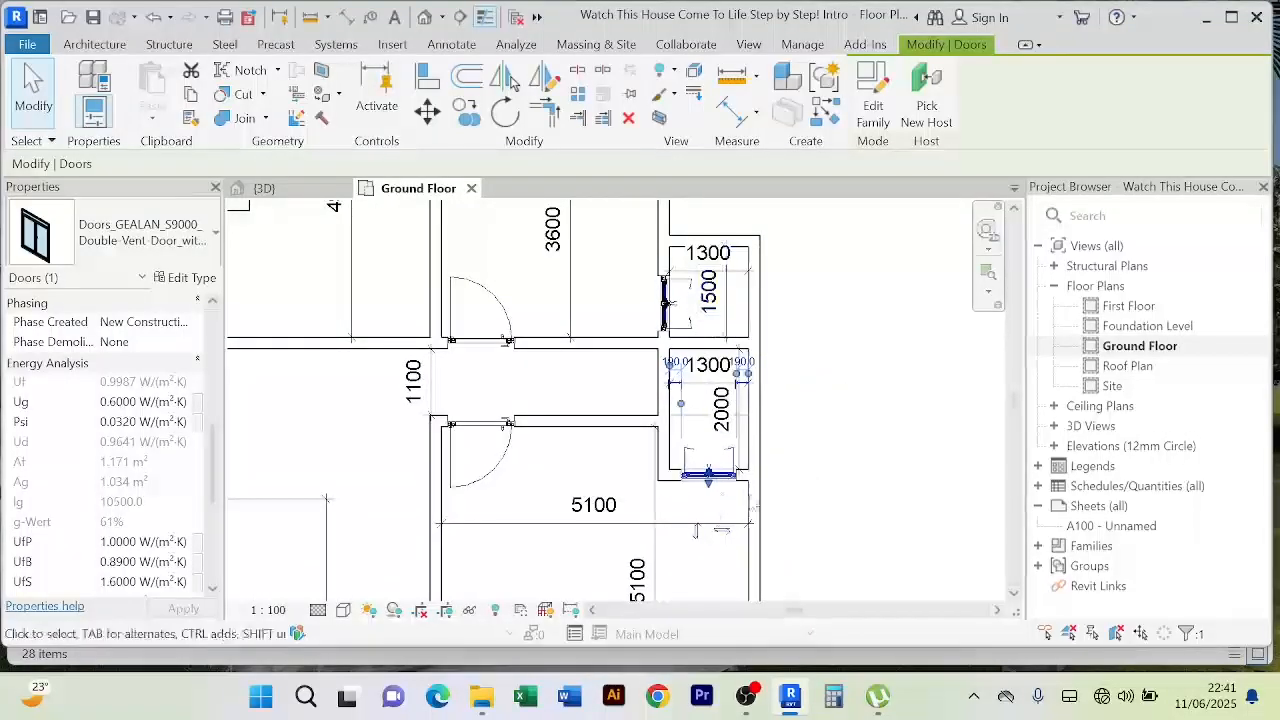
pyautogui.scroll(2, 752, 505)
pyautogui.scroll(-2, 895, 418)
pyautogui.scroll(-2, 383, 439)
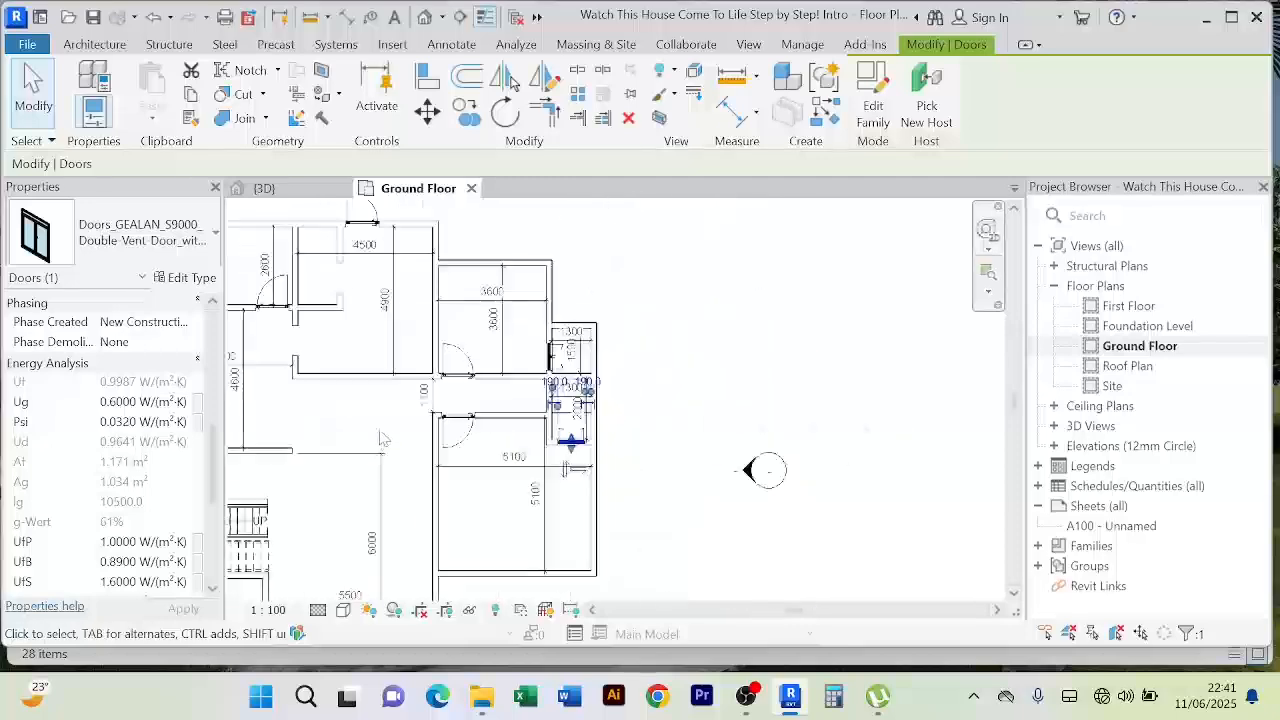
# Step: Select the double-vent door of the 1300 by 1500 mm room above the stairs
pyautogui.moveTo(391, 443); pyautogui.dragTo(717, 412, button='middle')
pyautogui.scroll(2, 520, 452)
pyautogui.scroll(2, 512, 452)
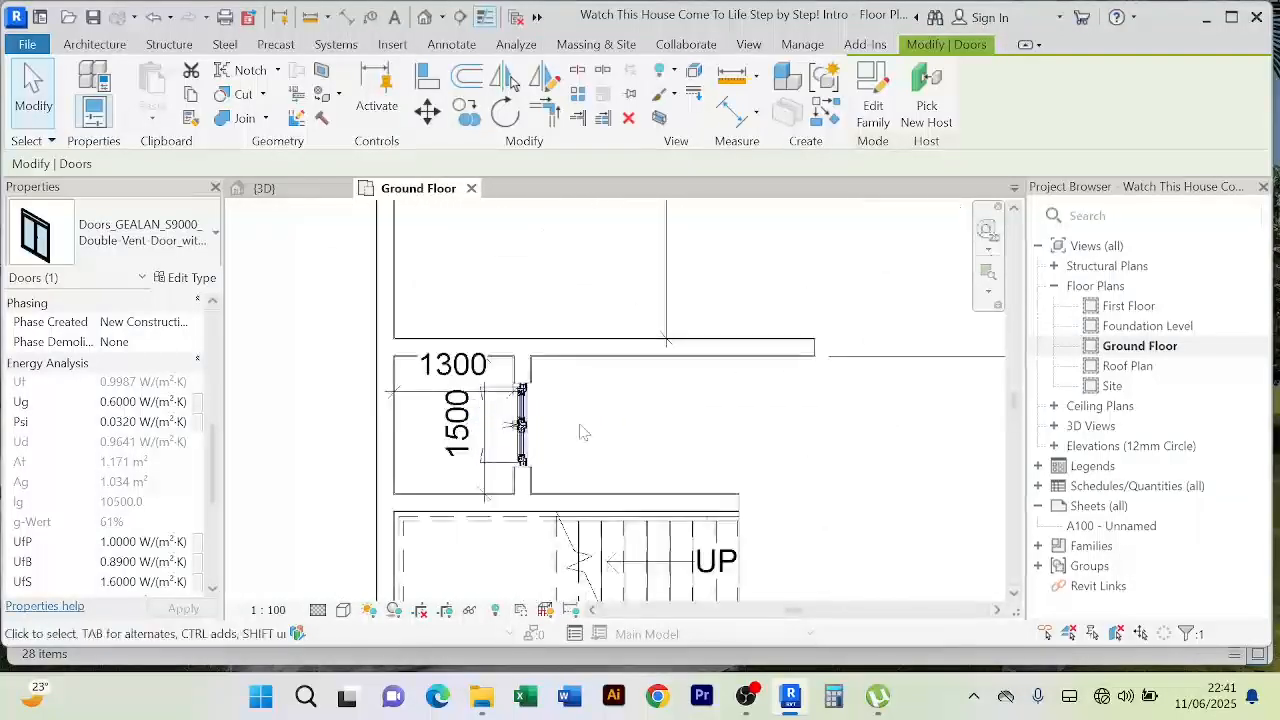
pyautogui.click(584, 432)
pyautogui.click(521, 425)
pyautogui.scroll(2, 590, 440)
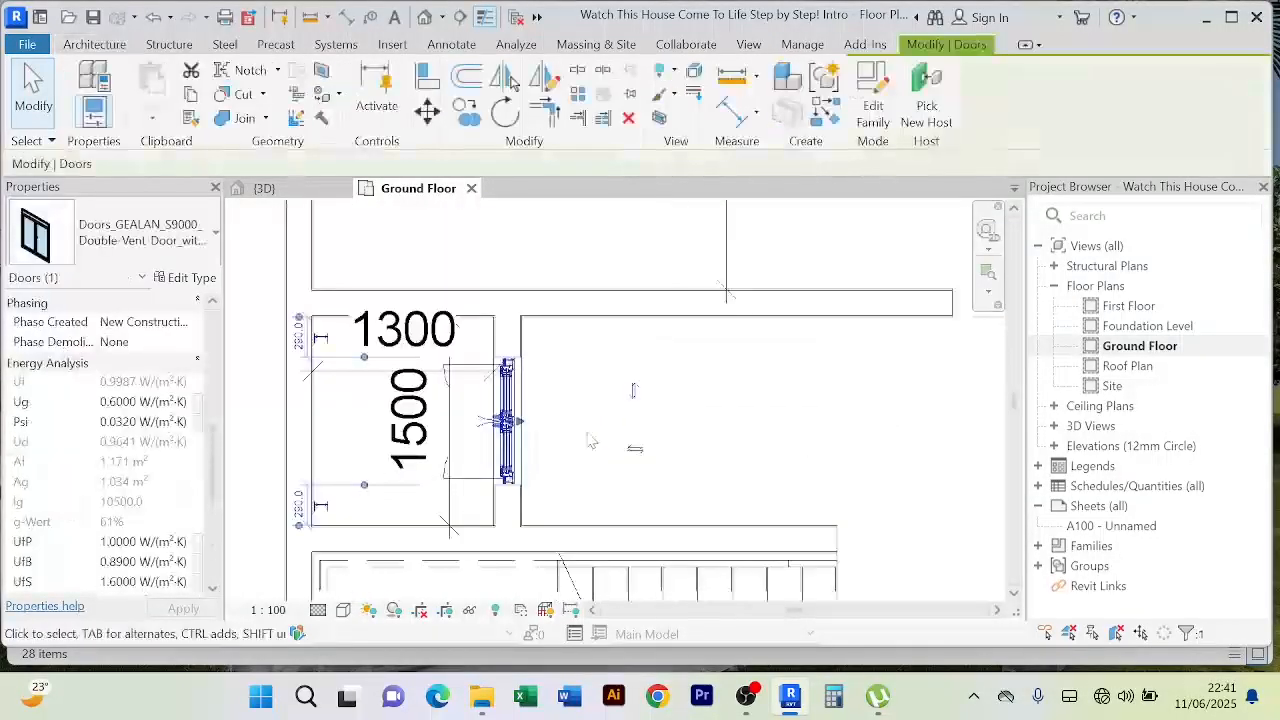
pyautogui.click(298, 336)
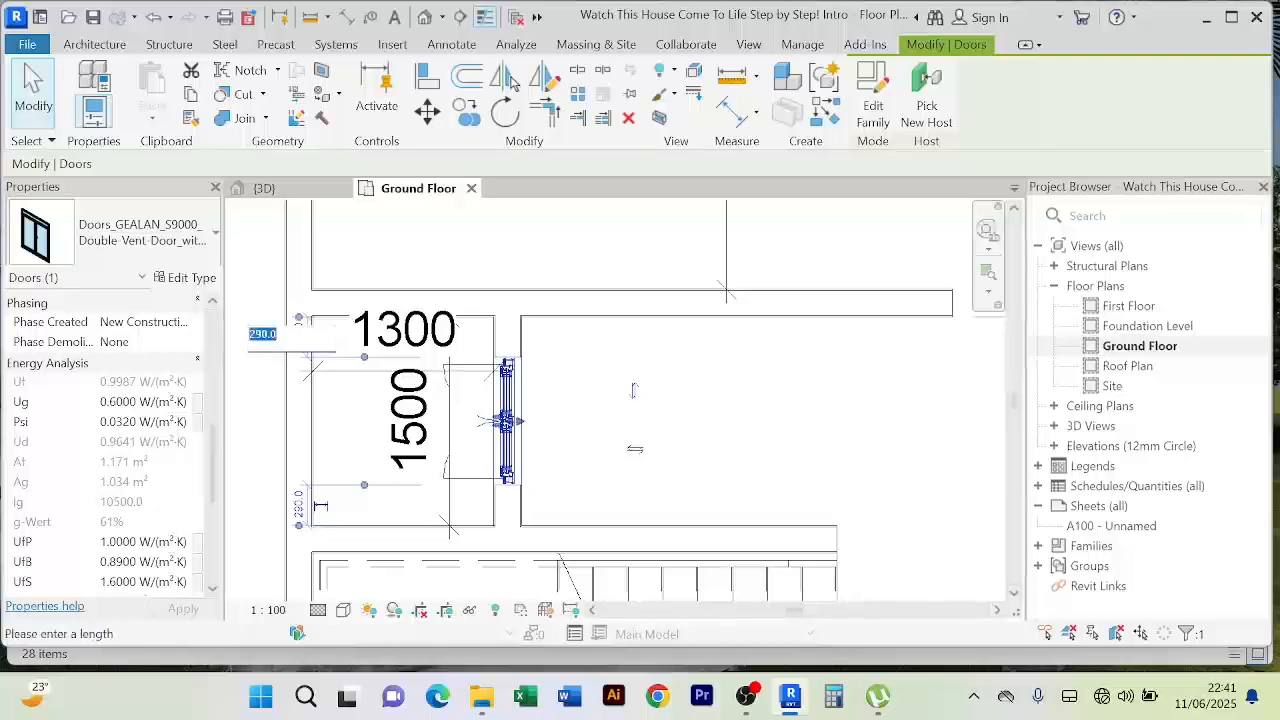
pyautogui.scroll(-3, 522, 424)
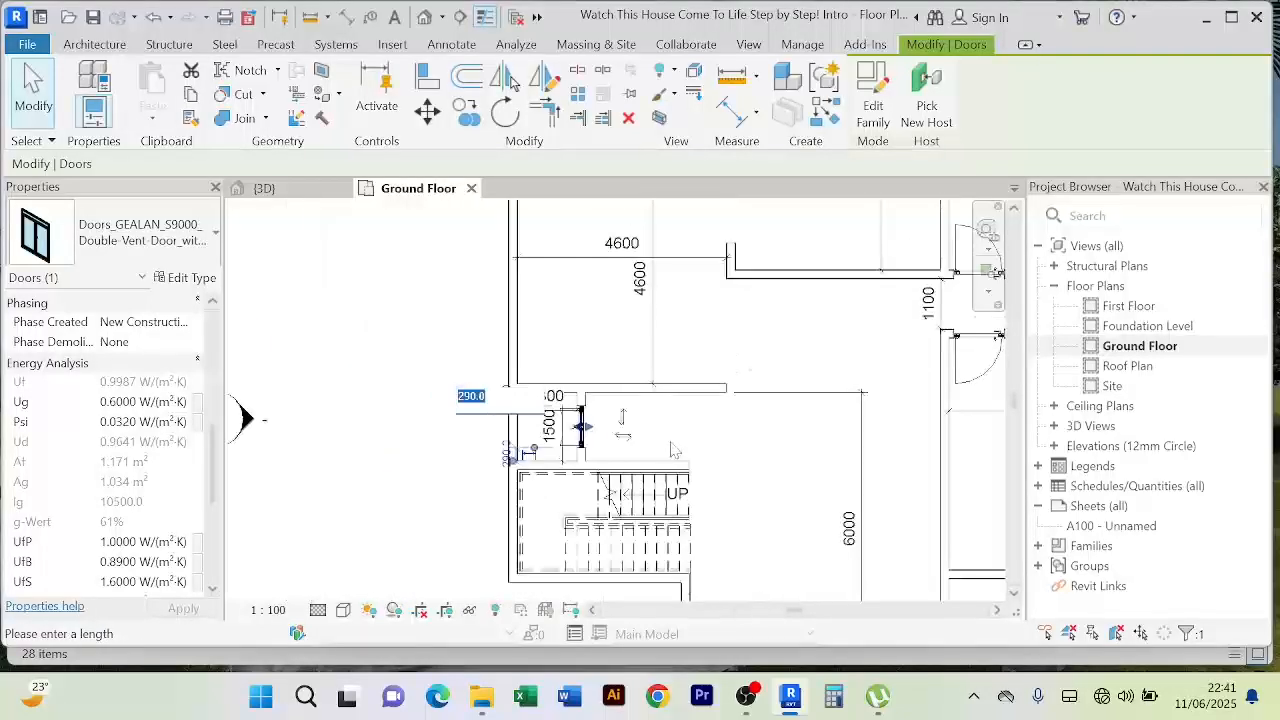
pyautogui.scroll(-1, 679, 448)
pyautogui.moveTo(679, 448); pyautogui.dragTo(613, 407, button='middle')
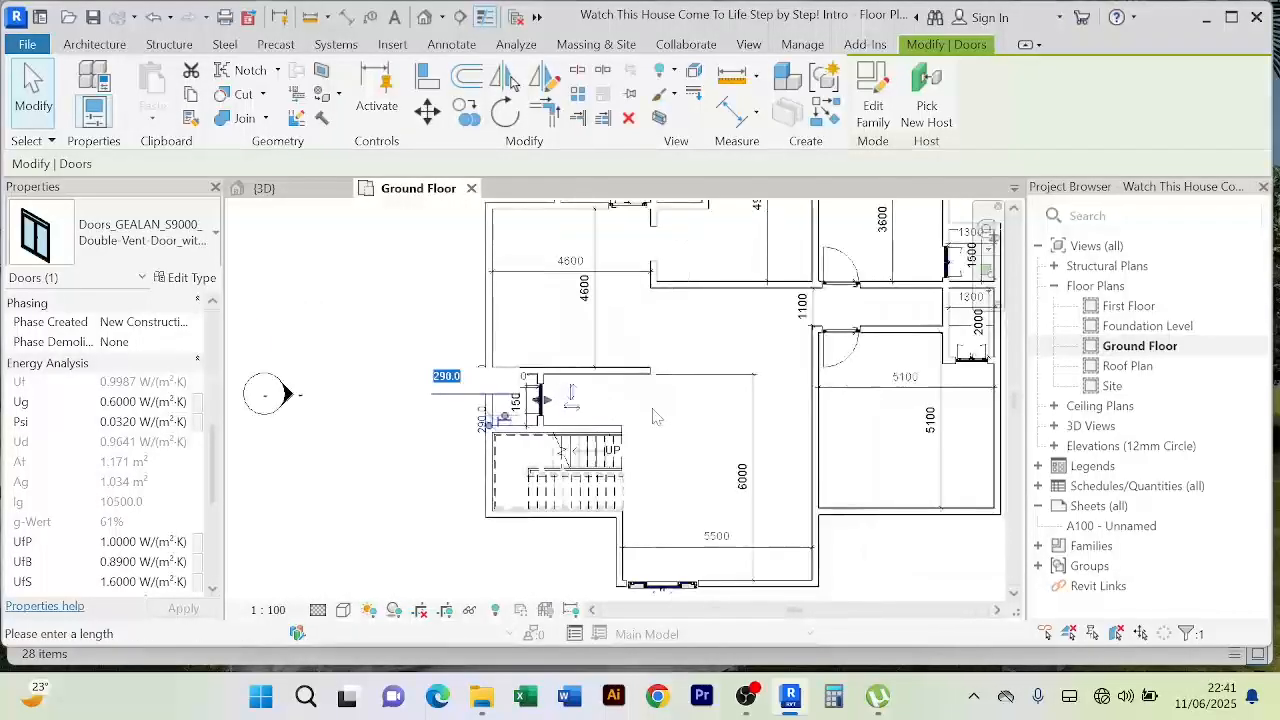
pyautogui.press('Escape')
# Step: Set the selected door's distance from the room's lower wall to 100 mm and deselect it
pyautogui.scroll(3, 557, 418)
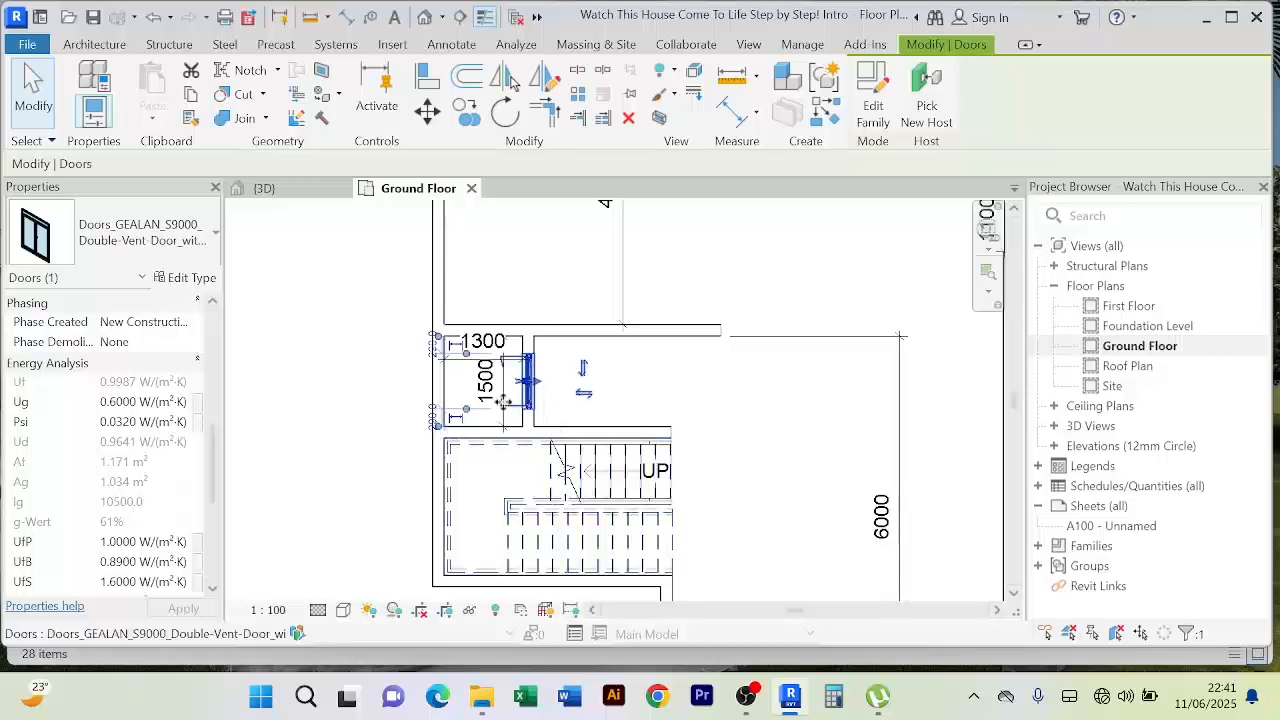
pyautogui.click(433, 414)
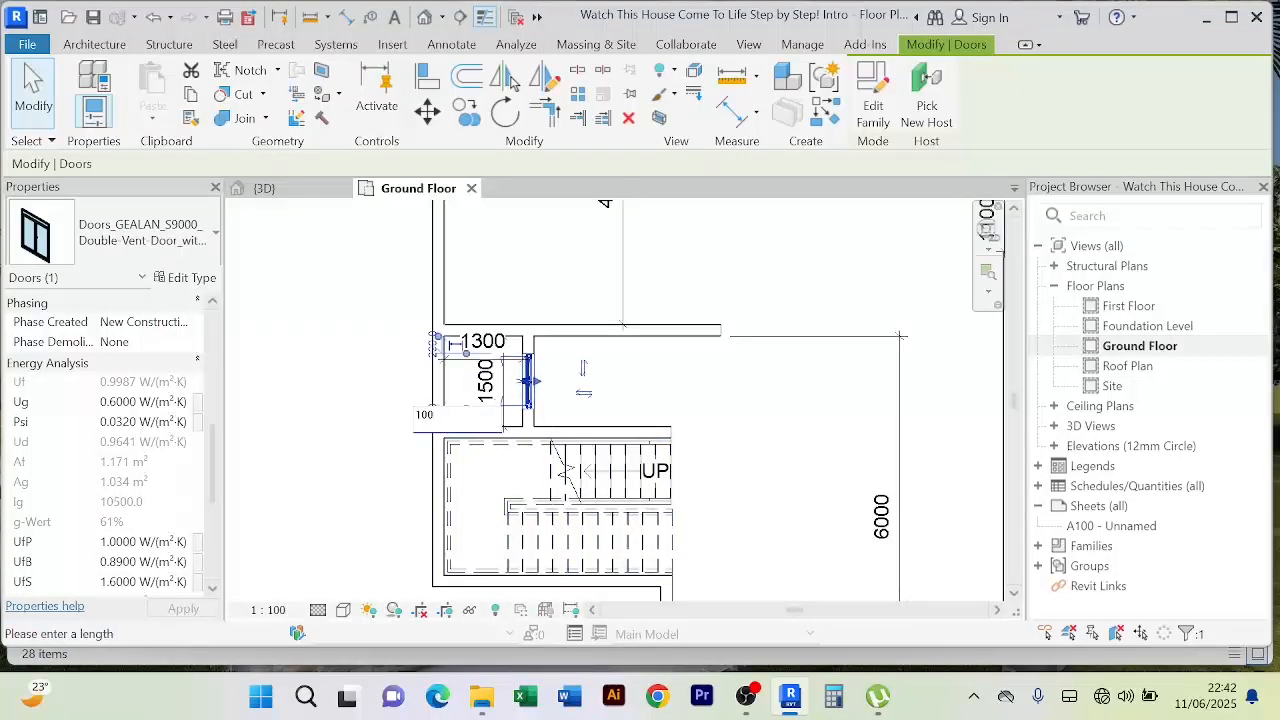
pyautogui.press('Return')
pyautogui.click(847, 441)
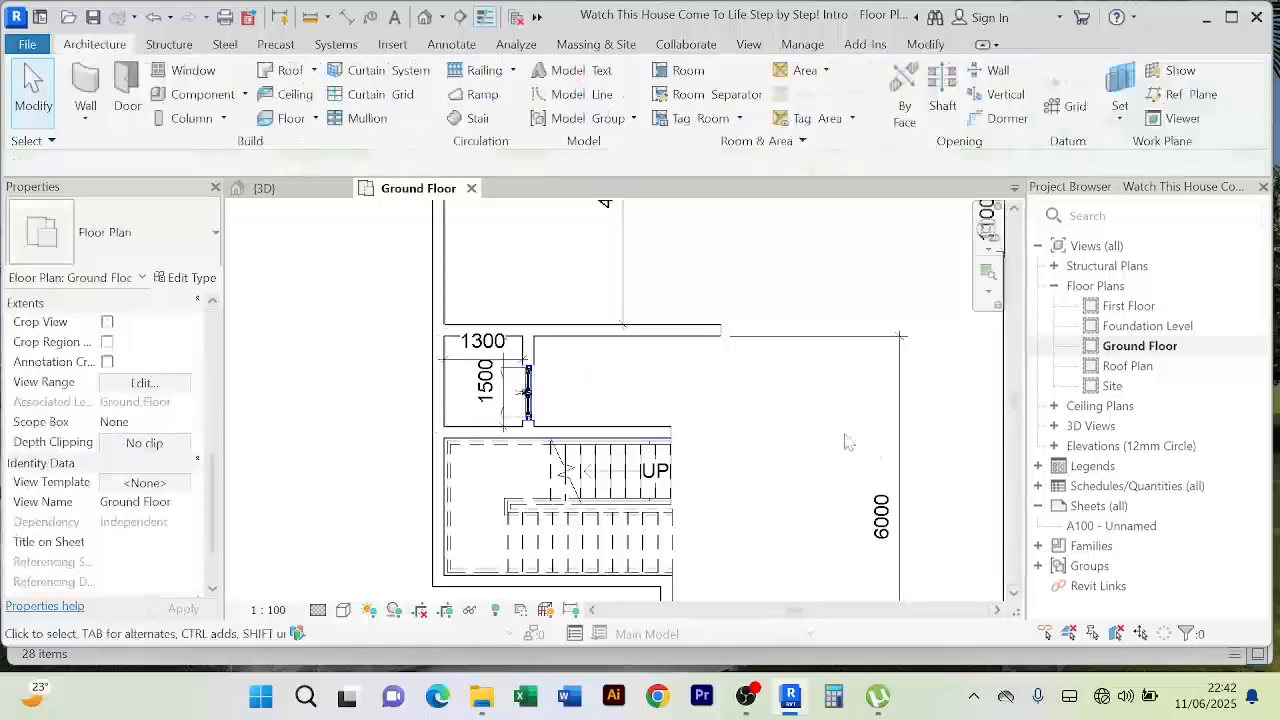
# Step: Set the distance of the 1300 by 2000 mm room's double-vent door from the left side wall to 100 mm
pyautogui.scroll(5, 845, 441)
pyautogui.click(684, 424)
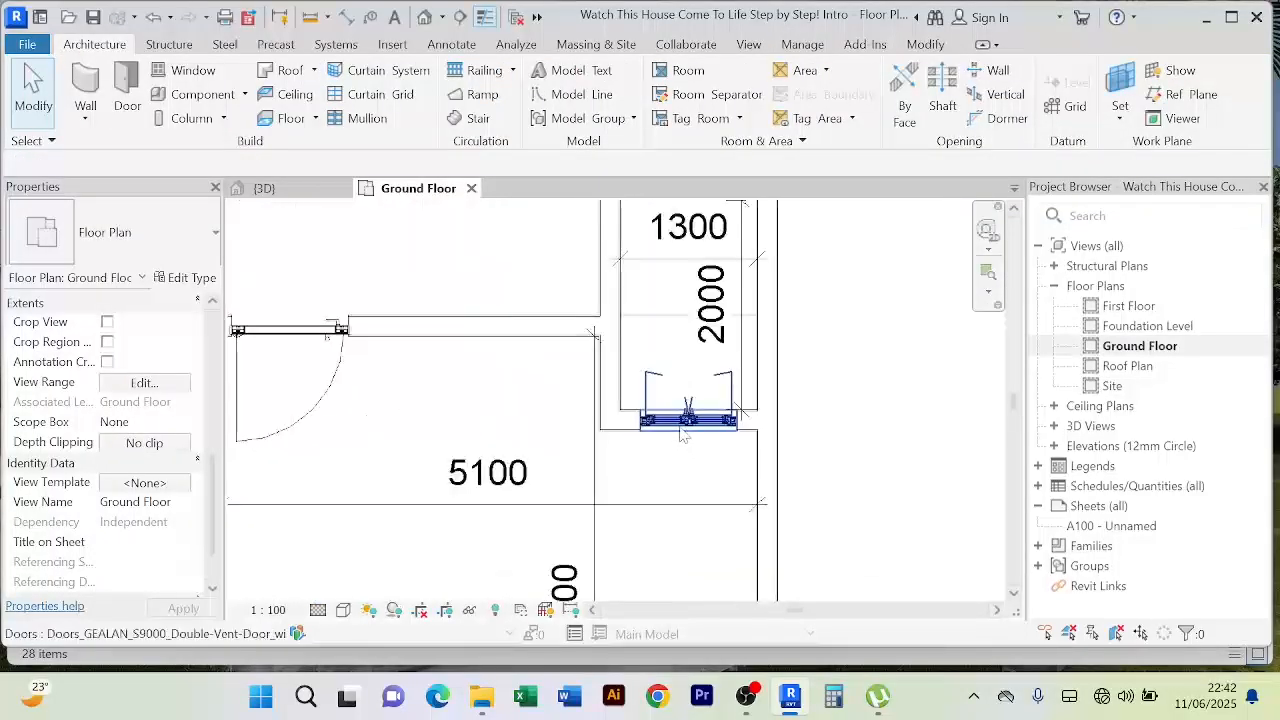
pyautogui.click(681, 428)
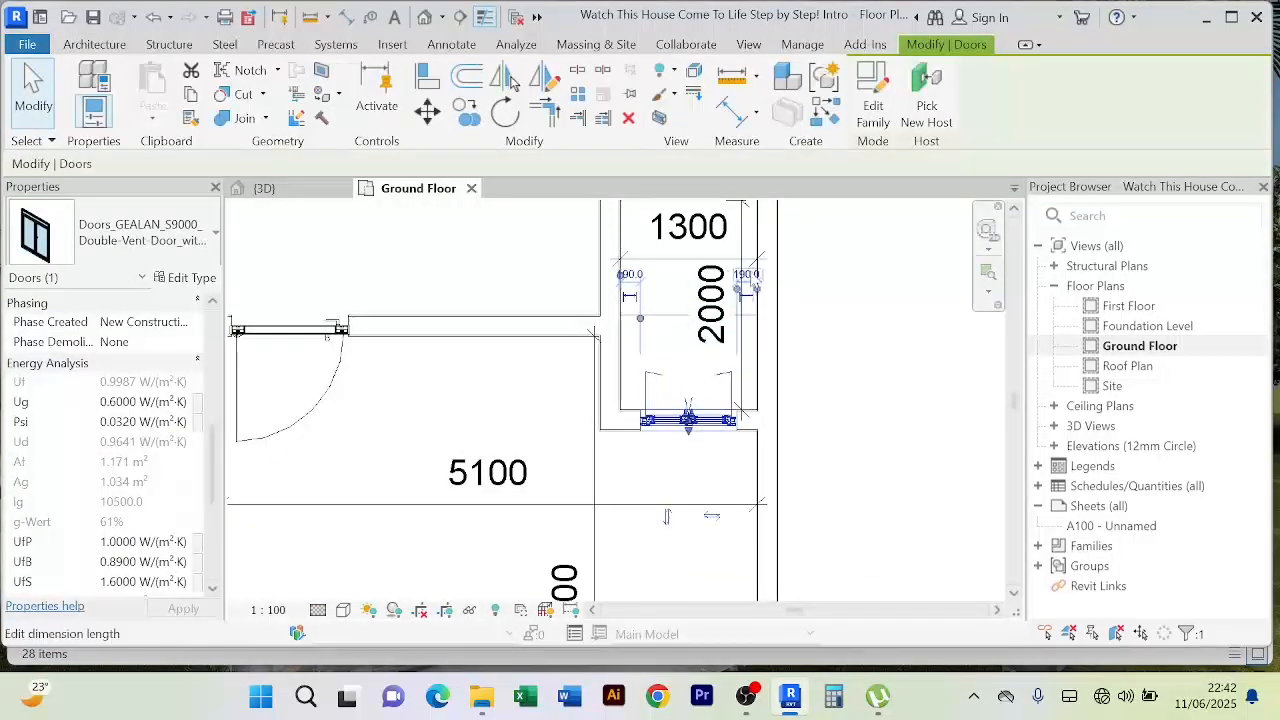
pyautogui.click(747, 275)
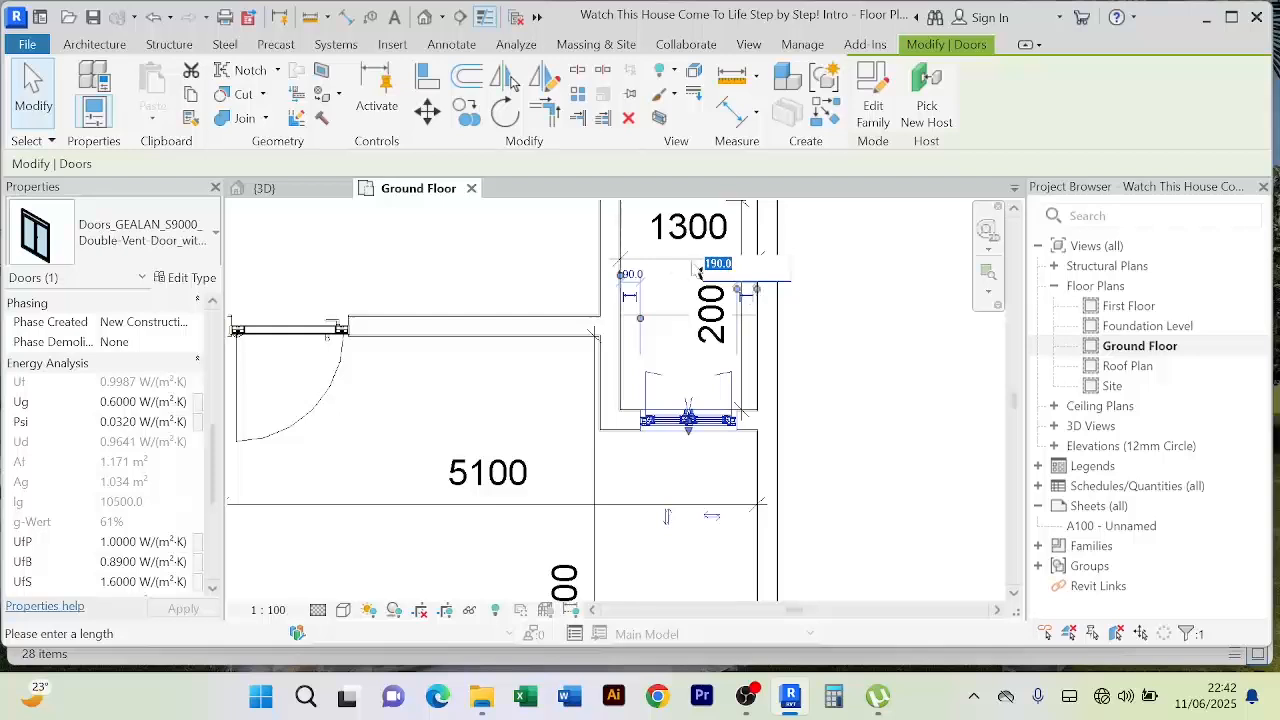
pyautogui.press('Escape')
pyautogui.scroll(3, 633, 290)
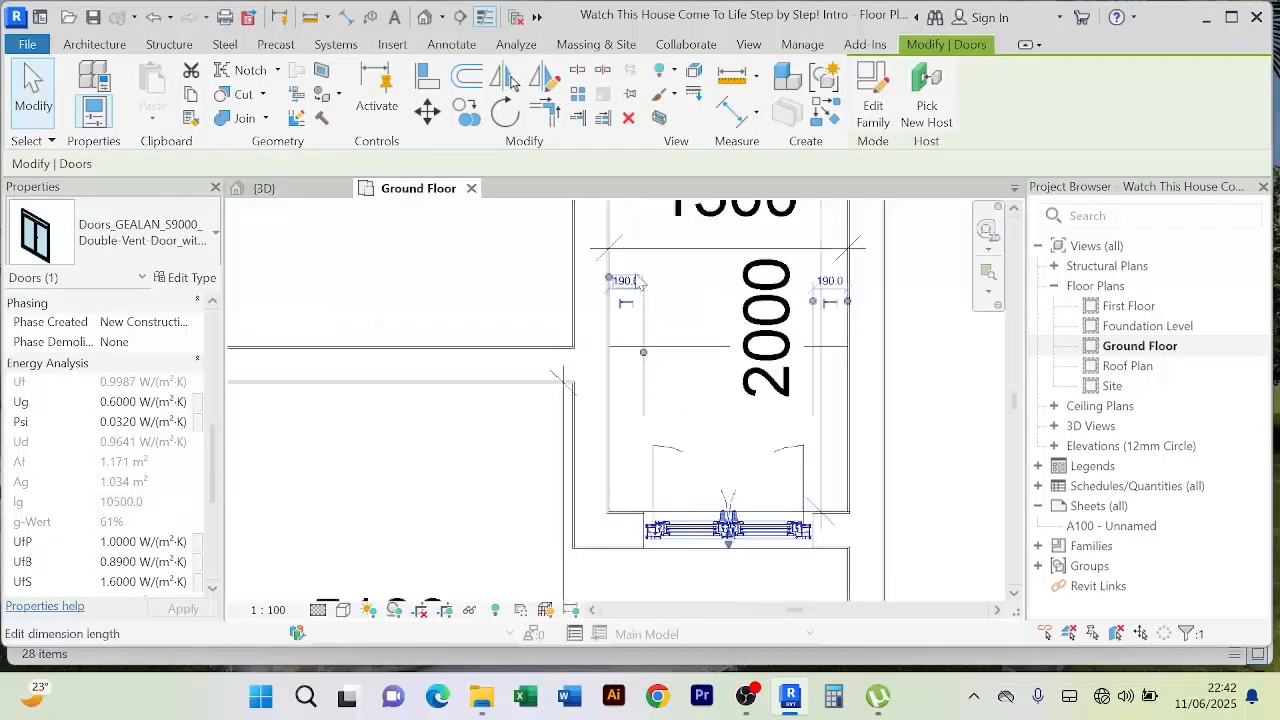
pyautogui.click(630, 289)
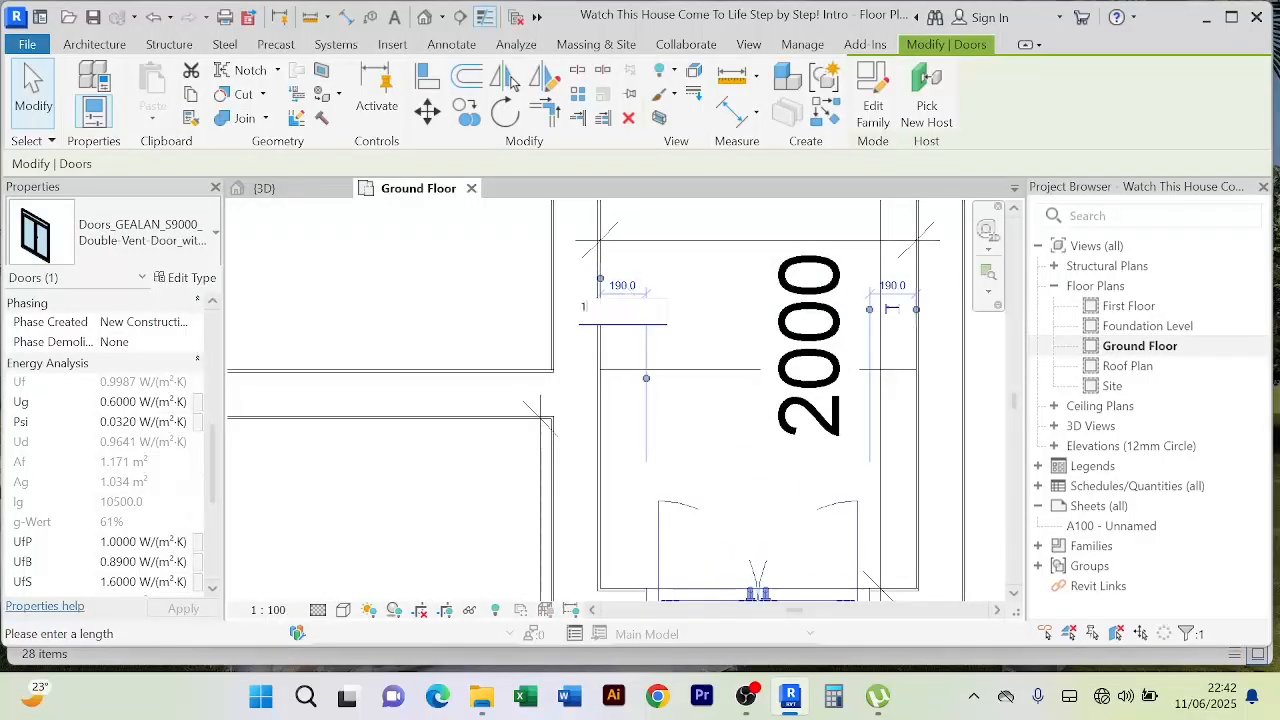
pyautogui.write('100')
pyautogui.press('Return')
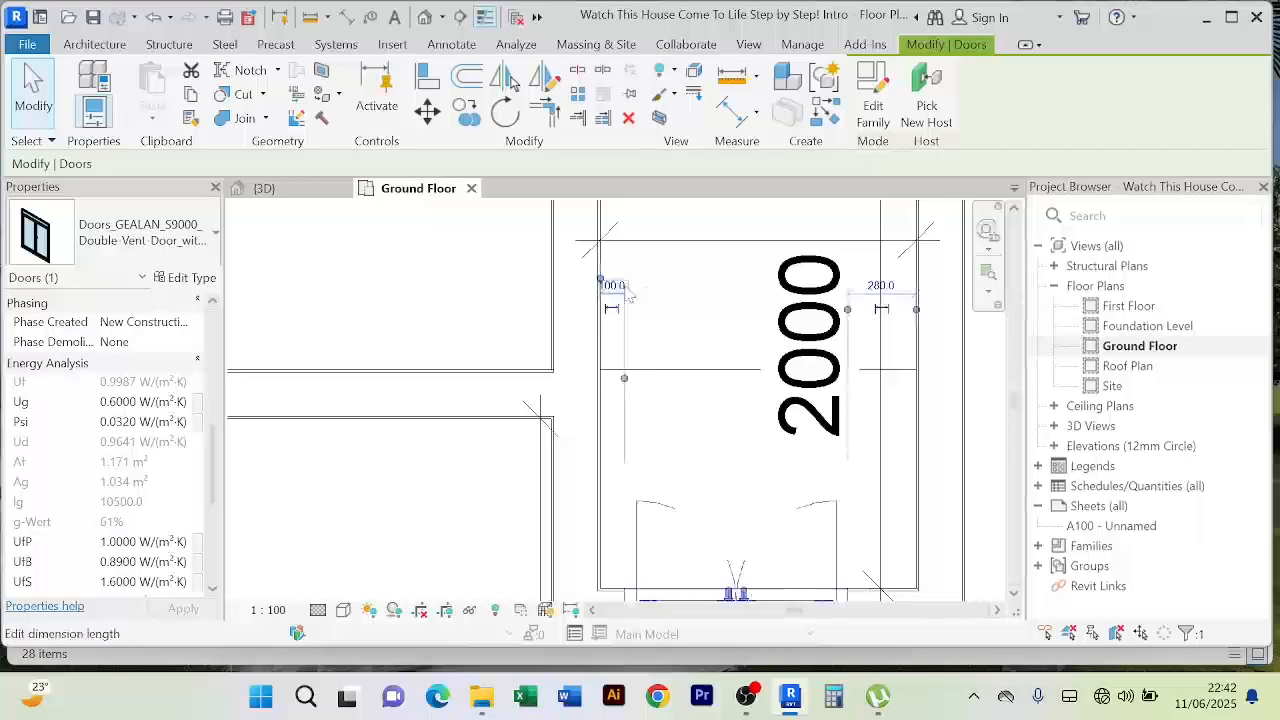
pyautogui.scroll(-4, 640, 314)
pyautogui.click(842, 336)
# Step: Check how far the double-vent door beside the 3600 mm square room sits from the lower wall of its 1300 by 1500 mm room
pyautogui.scroll(-3, 841, 335)
pyautogui.moveTo(840, 335); pyautogui.dragTo(798, 490, button='middle')
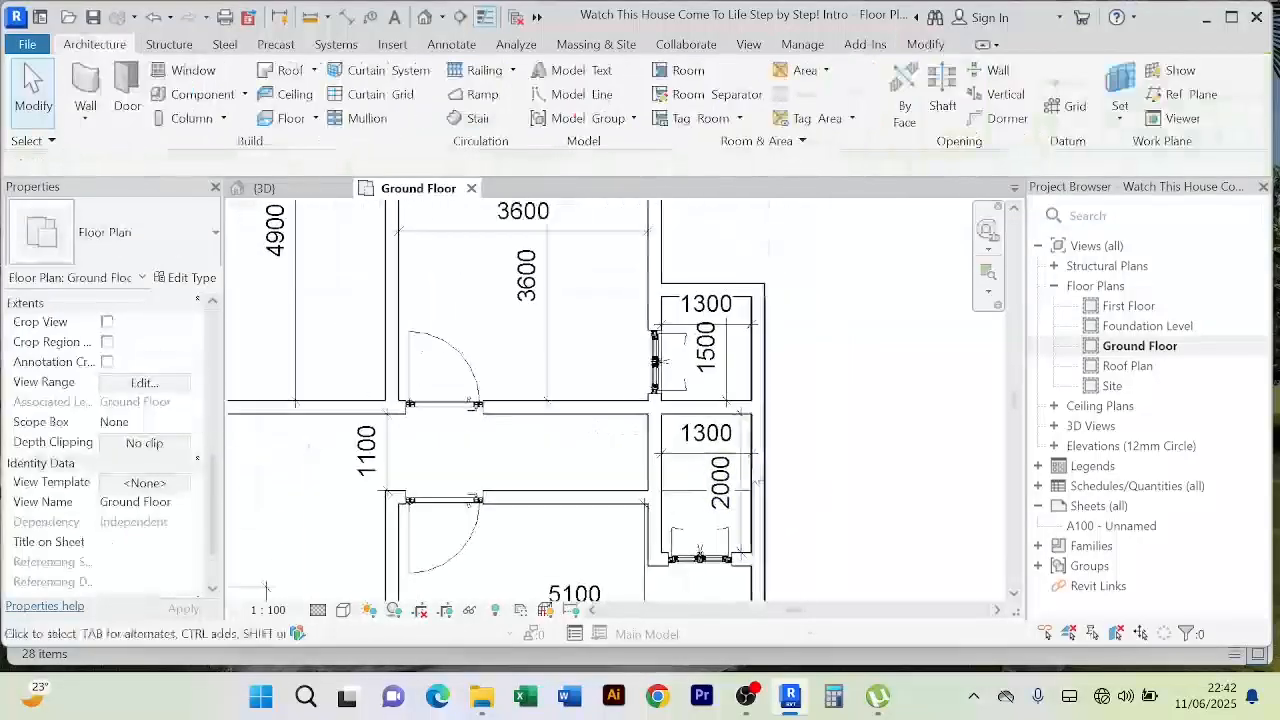
pyautogui.scroll(4, 668, 414)
pyautogui.click(647, 368)
pyautogui.scroll(6, 790, 393)
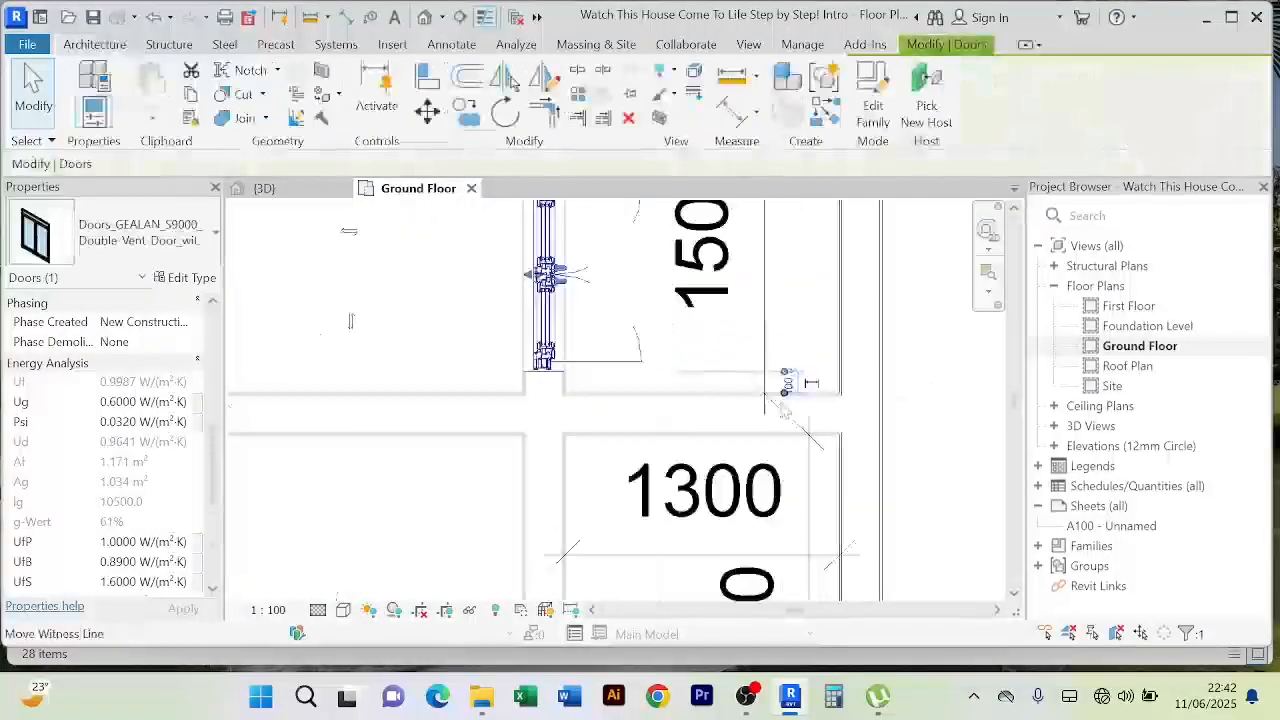
pyautogui.scroll(-4, 808, 364)
pyautogui.scroll(-4, 834, 368)
pyautogui.click(888, 434)
pyautogui.scroll(-5, 888, 434)
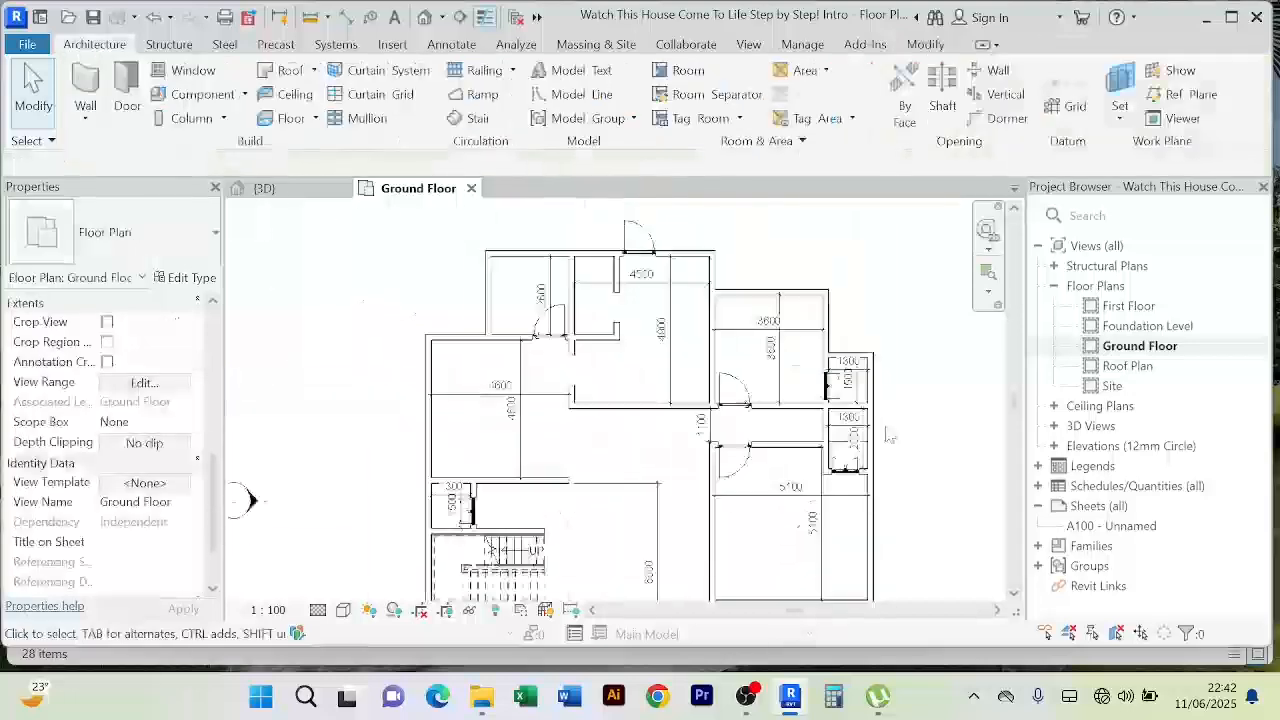
# Step: Delete the 900 x 2100 mm Aluprof panel door from the upper exterior wall of the 4900 mm deep room
pyautogui.moveTo(739, 434); pyautogui.dragTo(673, 372, button='middle')
pyautogui.scroll(4, 670, 372)
pyautogui.scroll(-3, 650, 410)
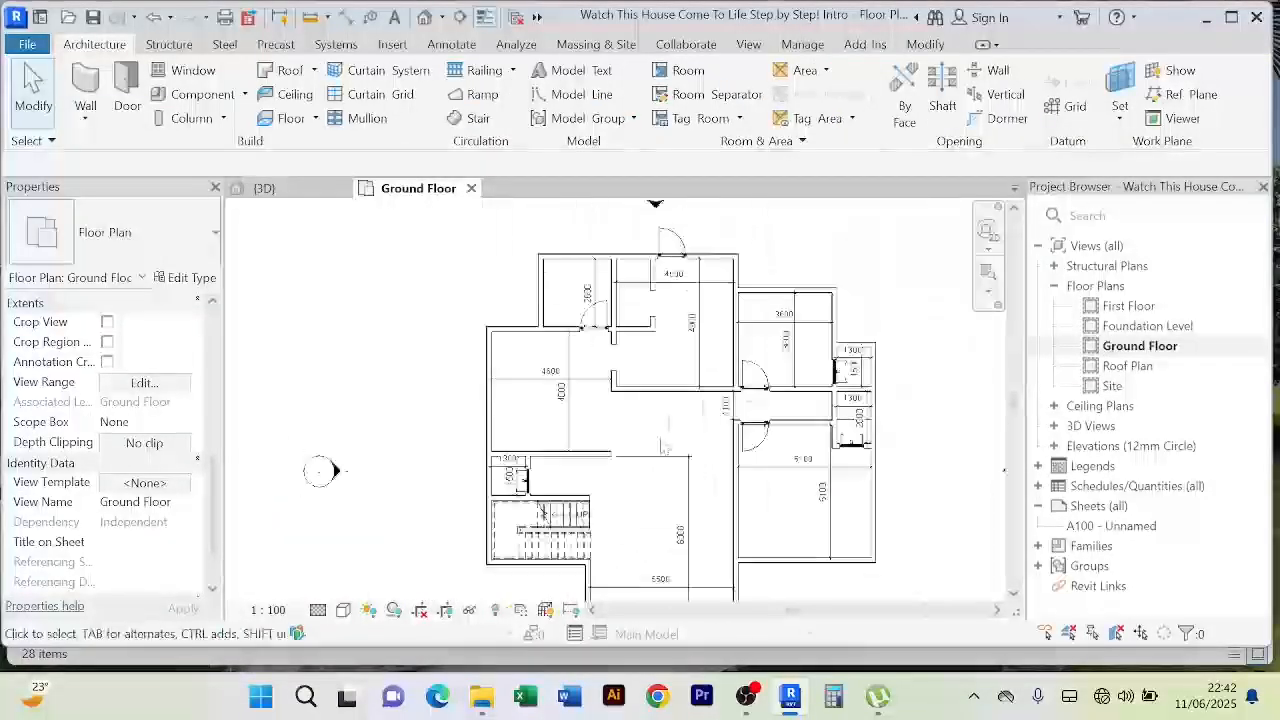
pyautogui.scroll(3, 643, 436)
pyautogui.scroll(-3, 643, 436)
pyautogui.moveTo(643, 436); pyautogui.dragTo(594, 491, button='middle')
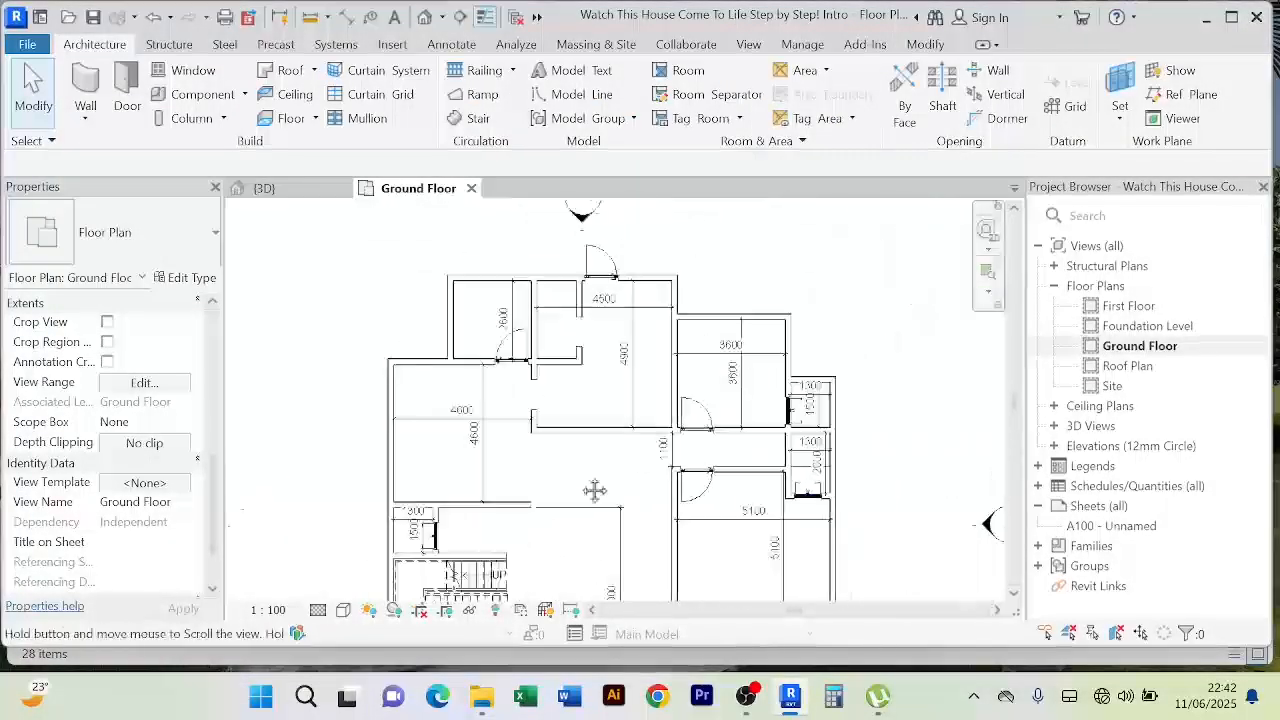
pyautogui.scroll(2, 668, 268)
pyautogui.moveTo(682, 266); pyautogui.dragTo(689, 332, button='middle')
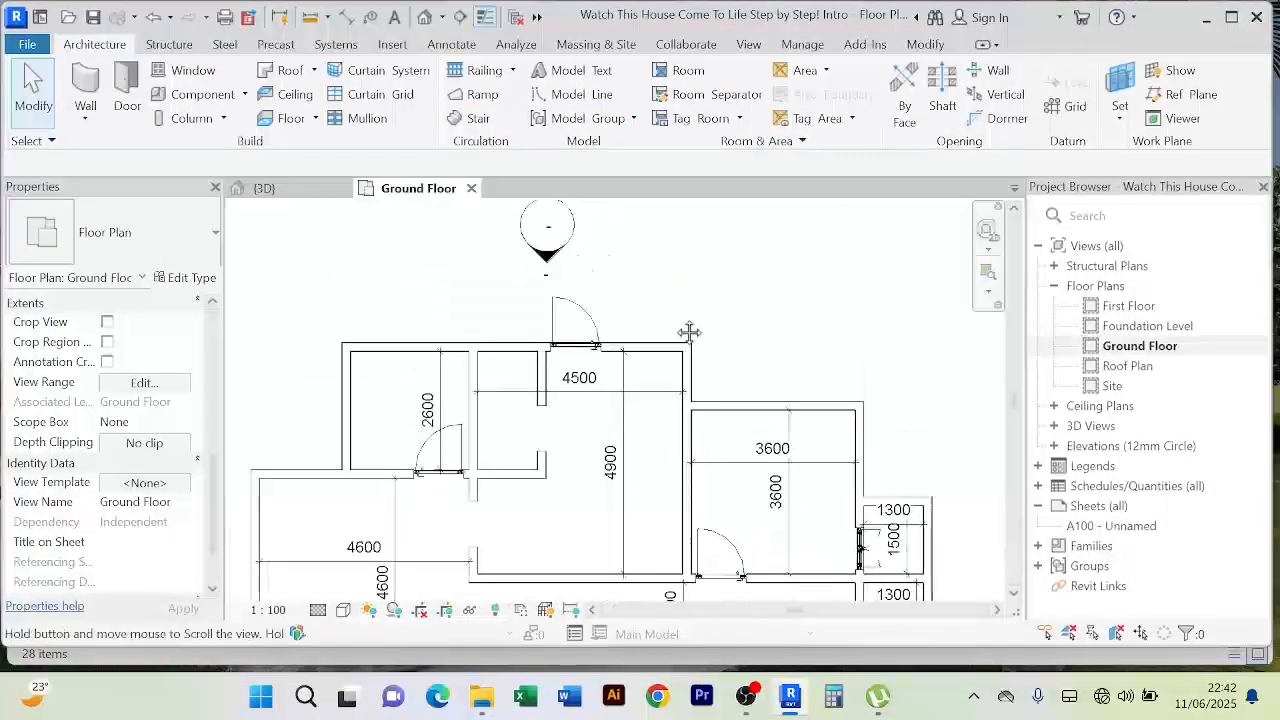
pyautogui.click(568, 338)
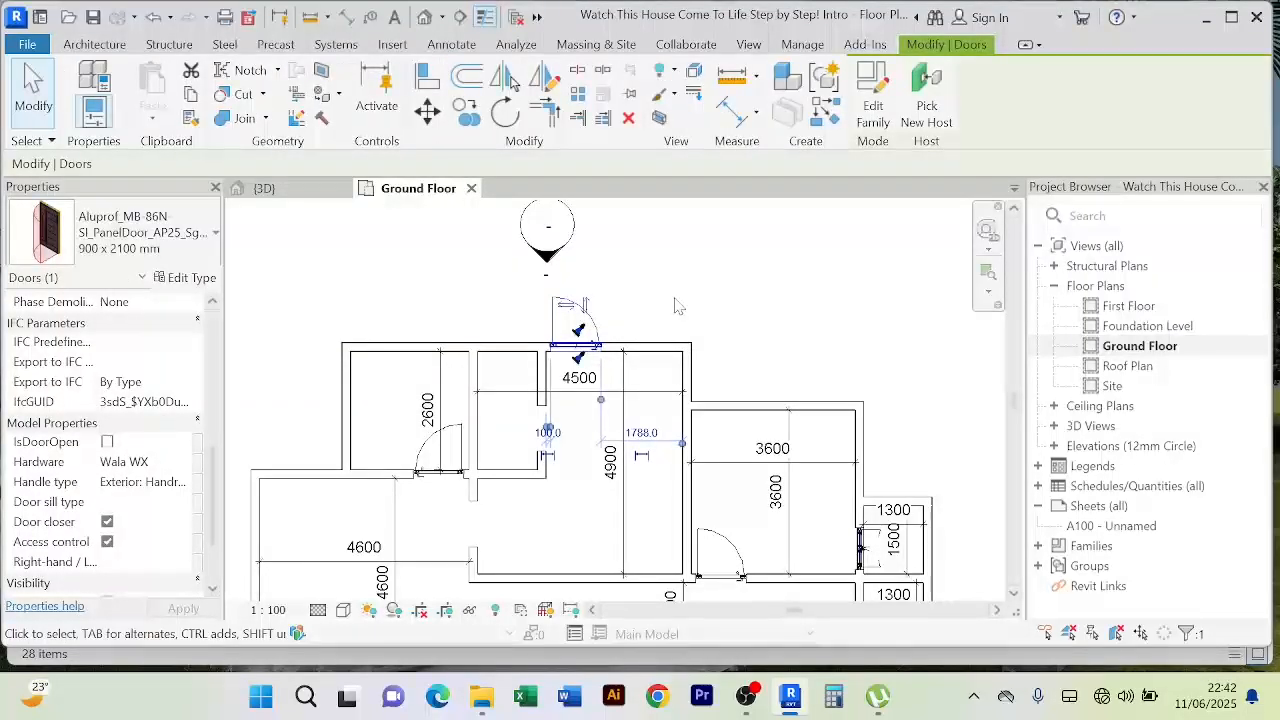
pyautogui.press('Delete')
pyautogui.moveTo(815, 393); pyautogui.dragTo(789, 362, button='middle')
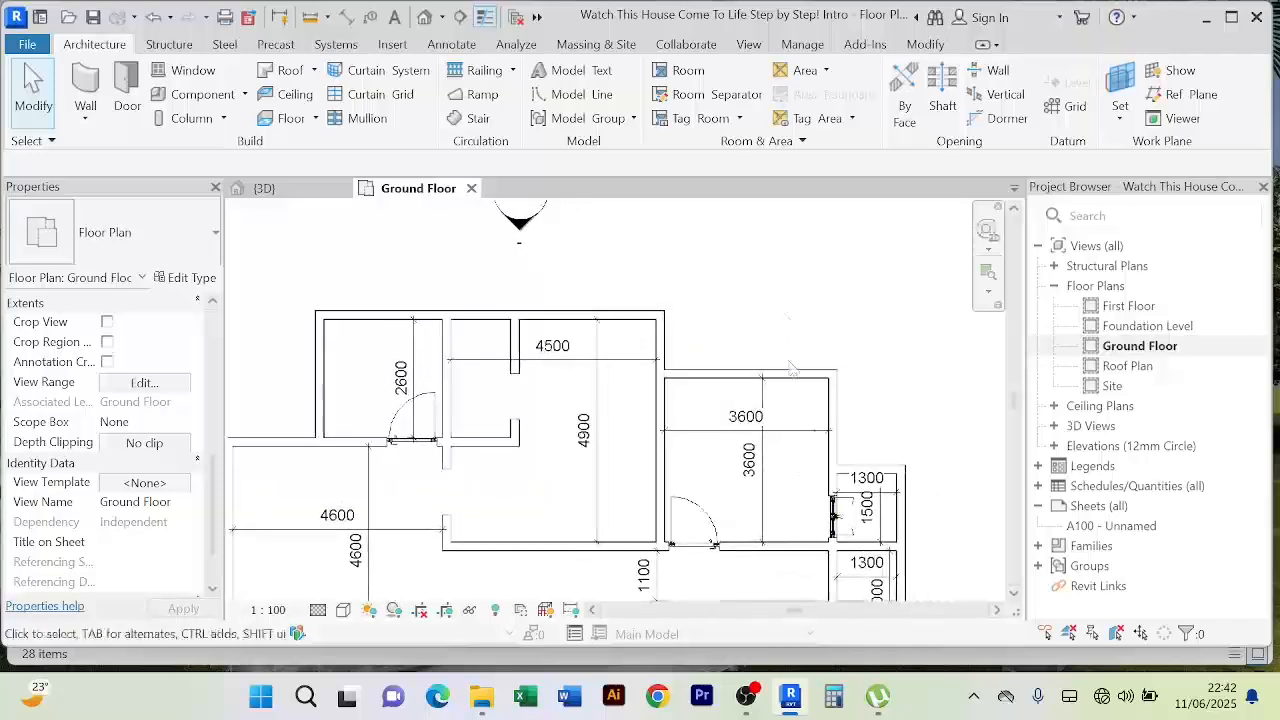
# Step: Place a matching GEALAN S9000 double-vent door in the 4900 mm deep room's upper exterior wall, about 200 mm from the inner partition
pyautogui.click(833, 515)
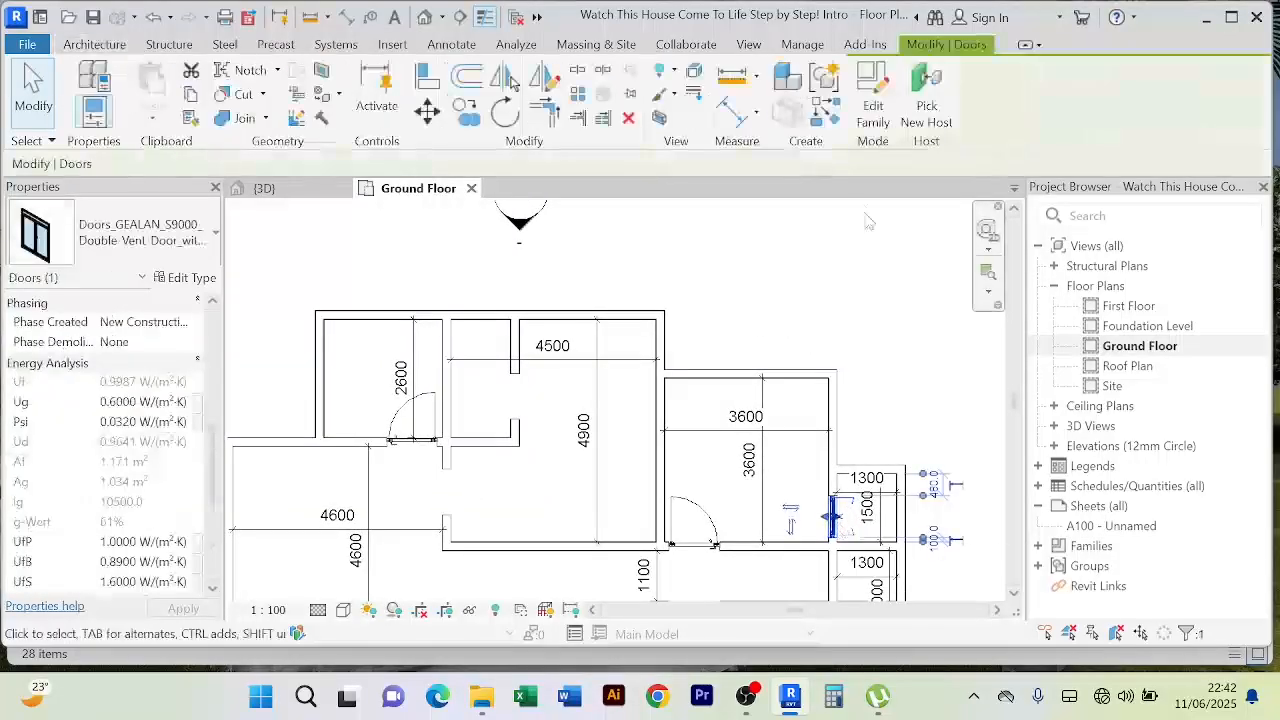
pyautogui.click(824, 110)
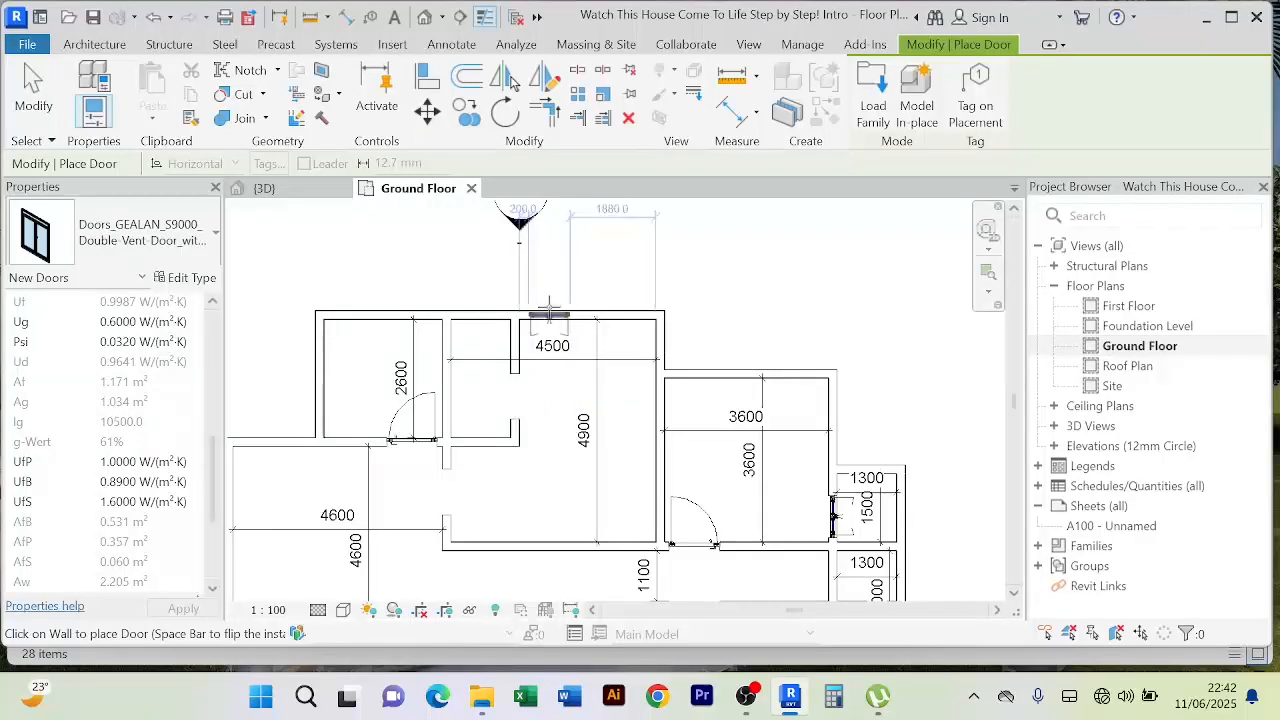
pyautogui.click(548, 313)
pyautogui.rightClick(820, 250)
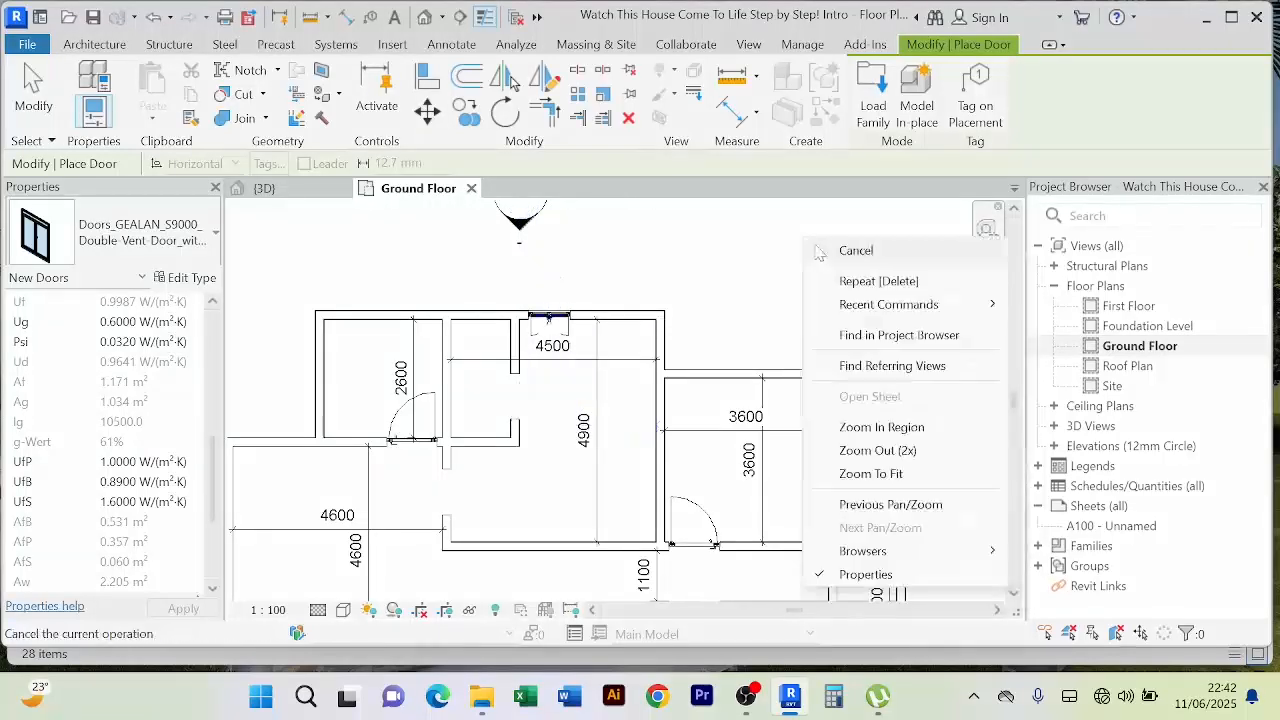
pyautogui.click(855, 250)
# Step: Flip the facing of the new double-vent door so it opens towards the outside of the house
pyautogui.click(549, 316)
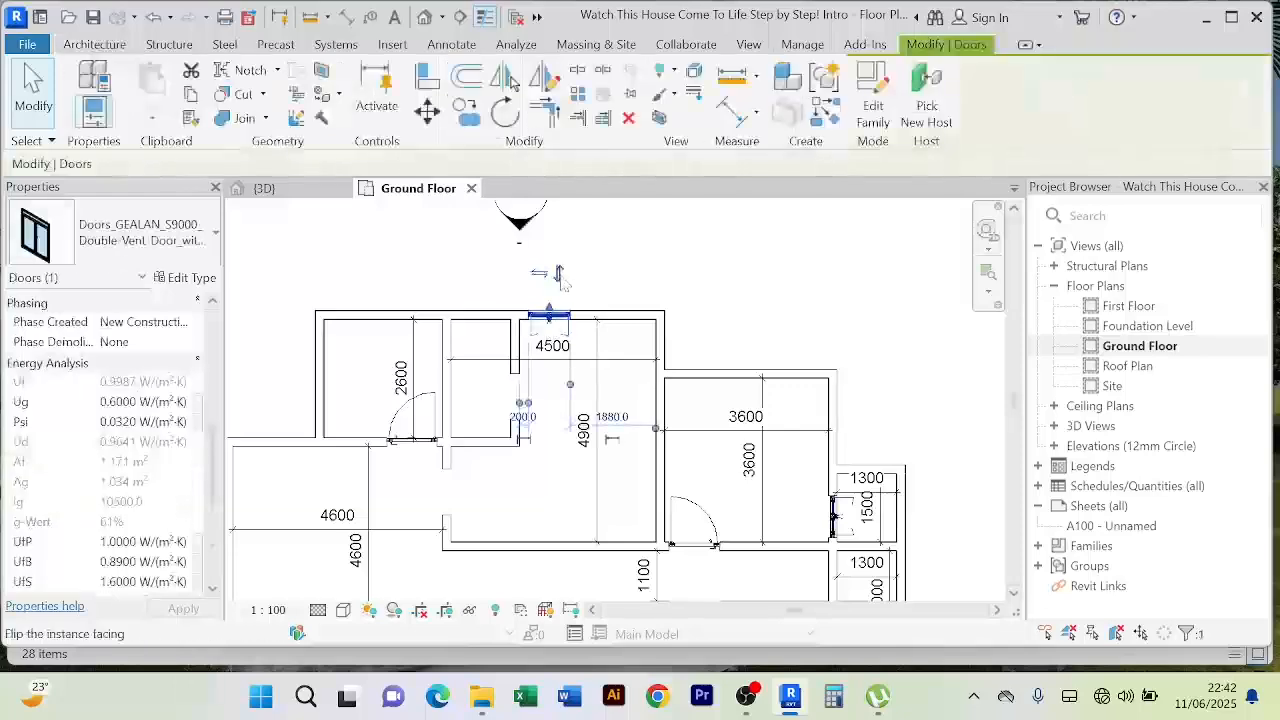
pyautogui.click(559, 274)
pyautogui.scroll(2, 575, 301)
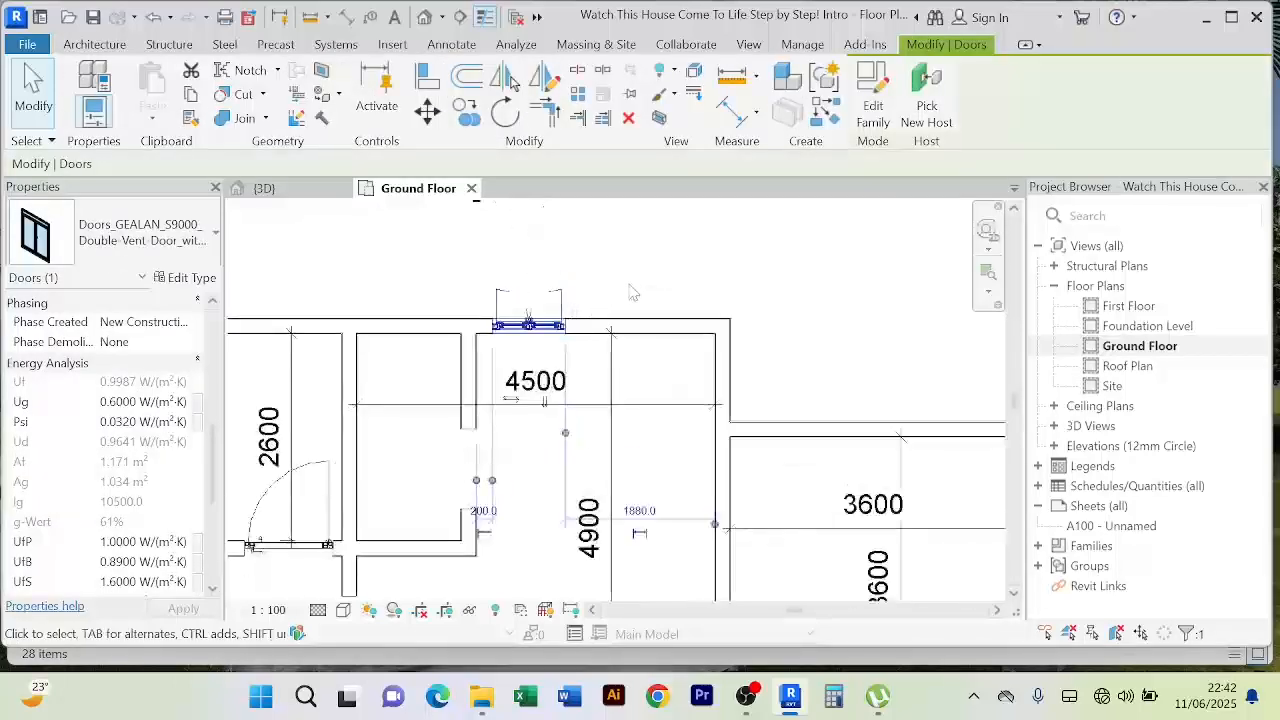
pyautogui.press('Escape')
# Step: Set the distance between the outward-opening double-vent door and the inner partition beside it to 100 mm
pyautogui.click(528, 322)
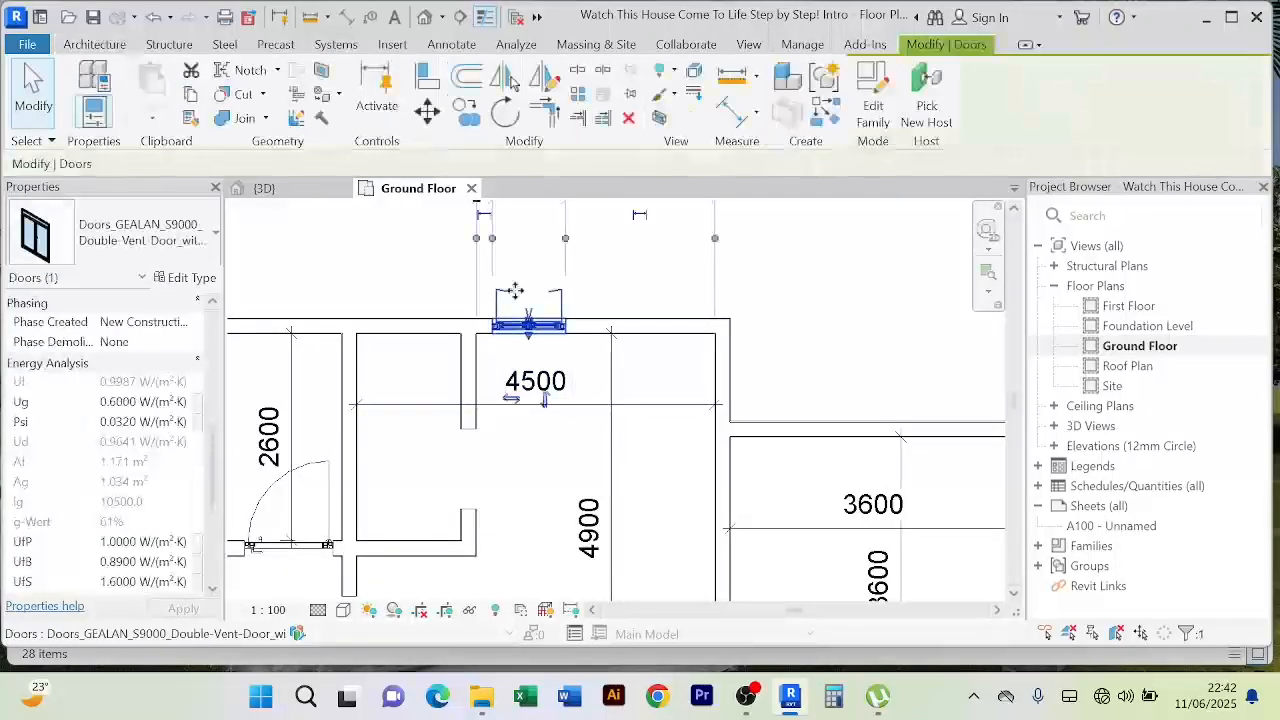
pyautogui.scroll(-2, 484, 305)
pyautogui.click(474, 291)
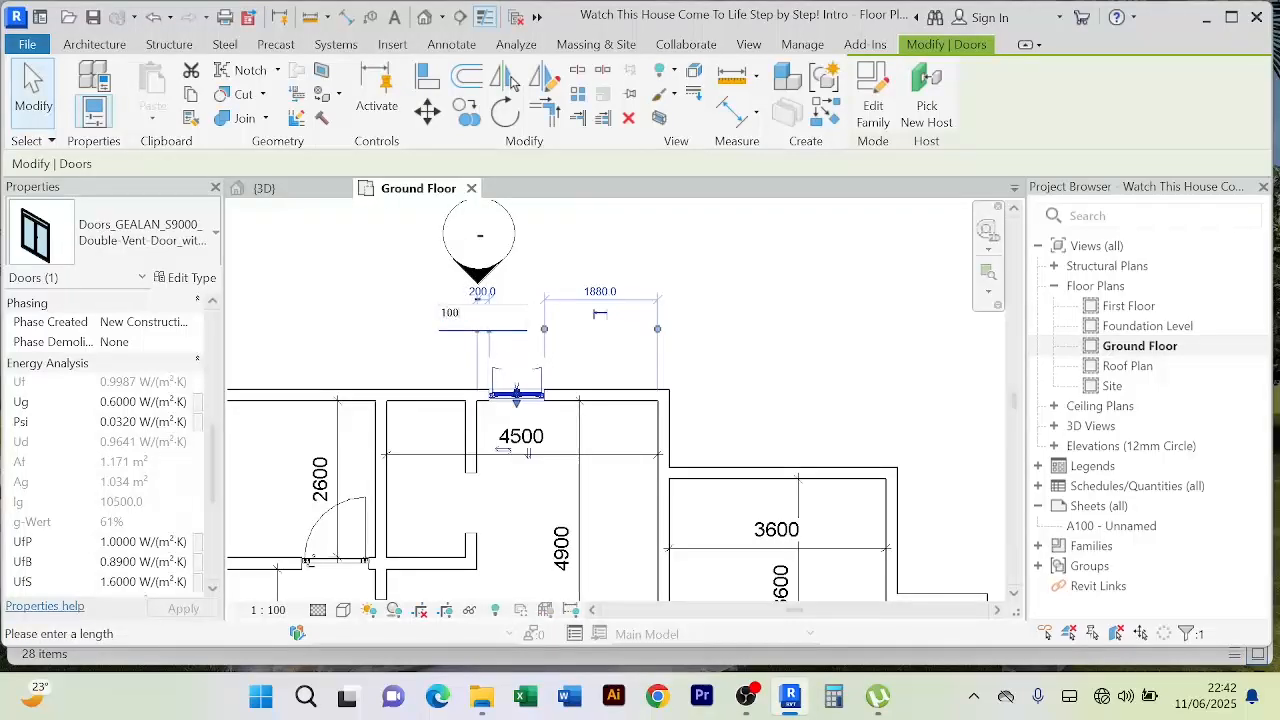
pyautogui.press('Return')
pyautogui.click(838, 441)
pyautogui.scroll(-4, 769, 357)
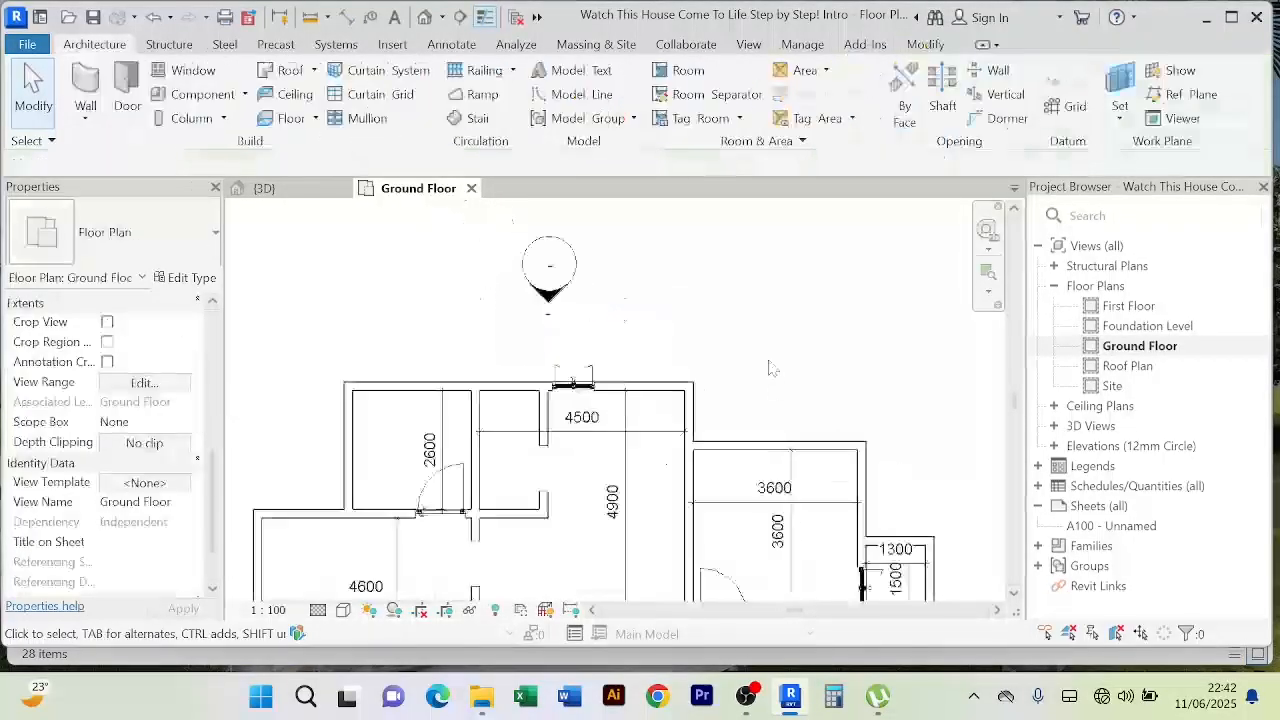
# Step: Review the door placements throughout the ground floor, including the small side rooms, the staircase area and the front sliding door
pyautogui.scroll(5, 771, 357)
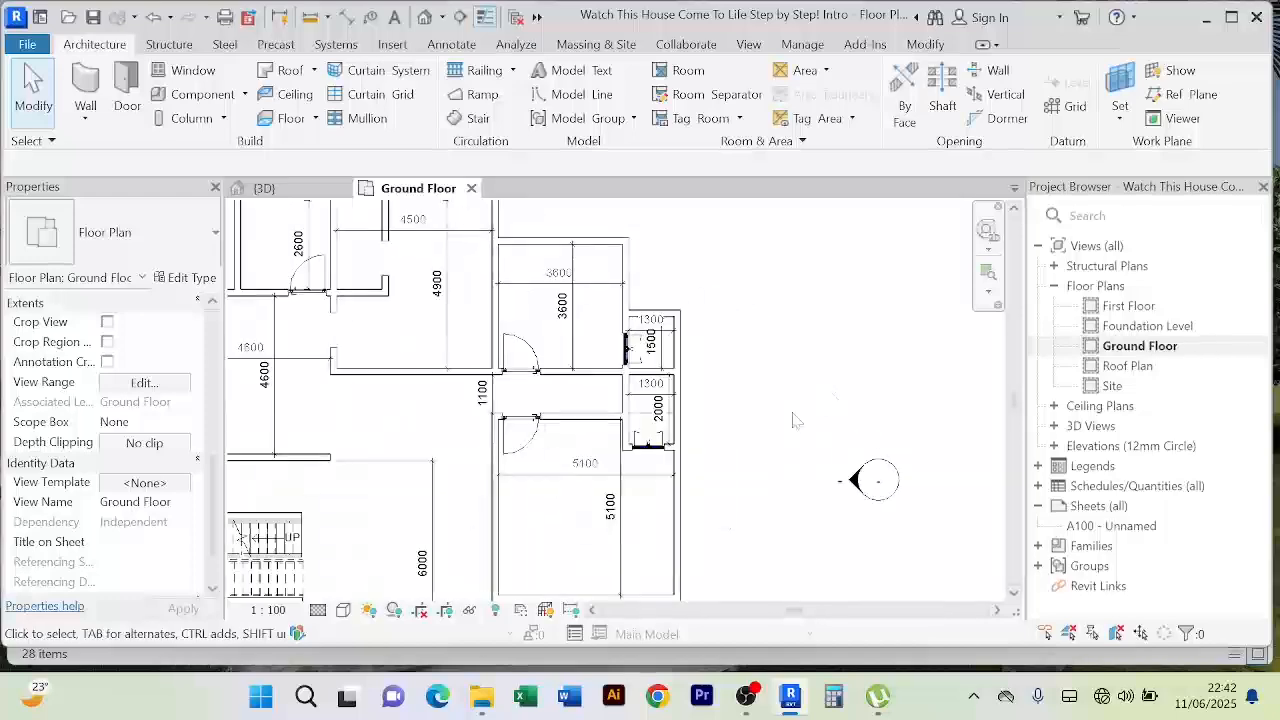
pyautogui.scroll(-5, 743, 452)
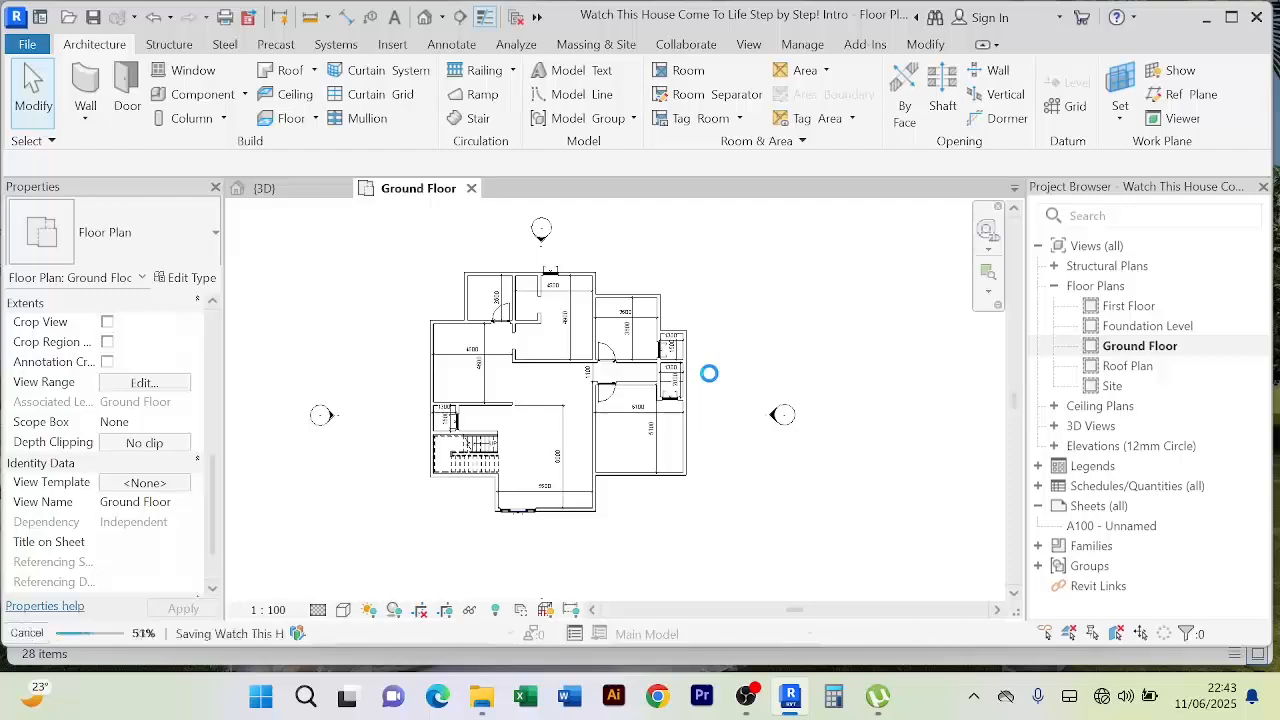
pyautogui.scroll(3, 502, 440)
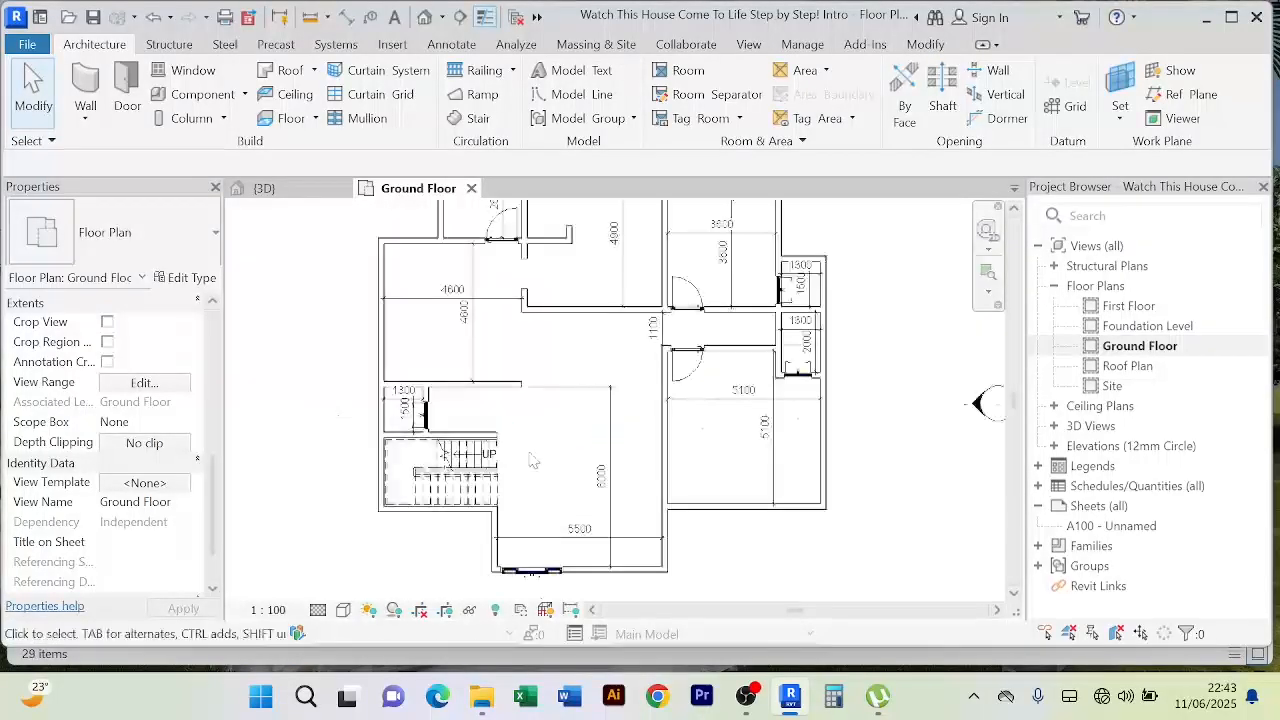
pyautogui.scroll(-3, 514, 414)
pyautogui.scroll(4, 500, 489)
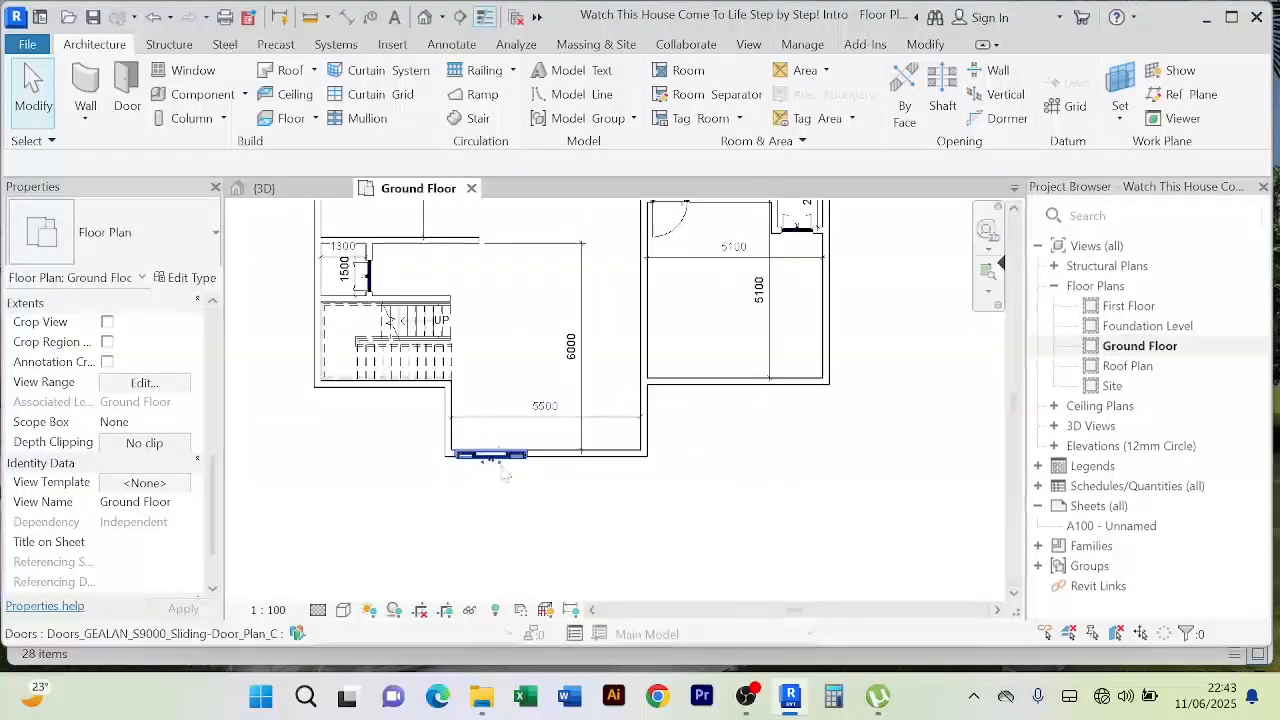
pyautogui.scroll(-4, 523, 478)
pyautogui.moveTo(660, 494); pyautogui.dragTo(638, 500, button='middle')
pyautogui.scroll(4, 640, 460)
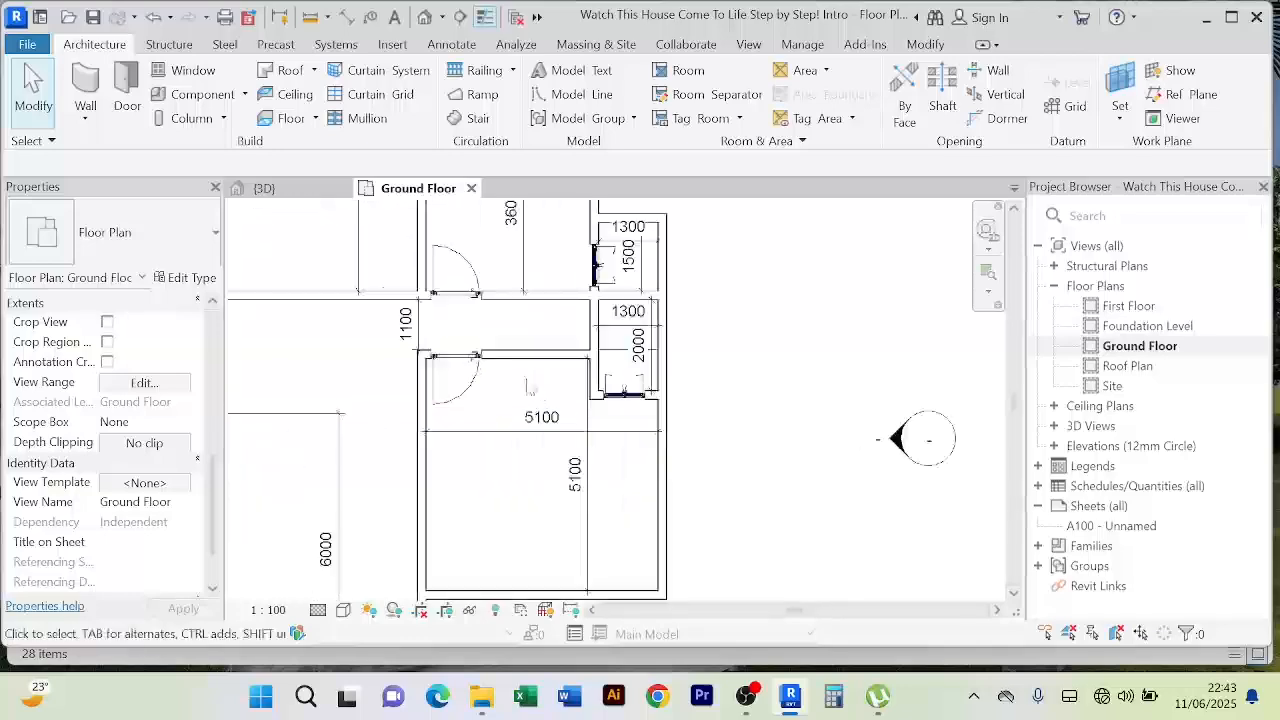
pyautogui.scroll(-5, 478, 388)
pyautogui.scroll(5, 482, 360)
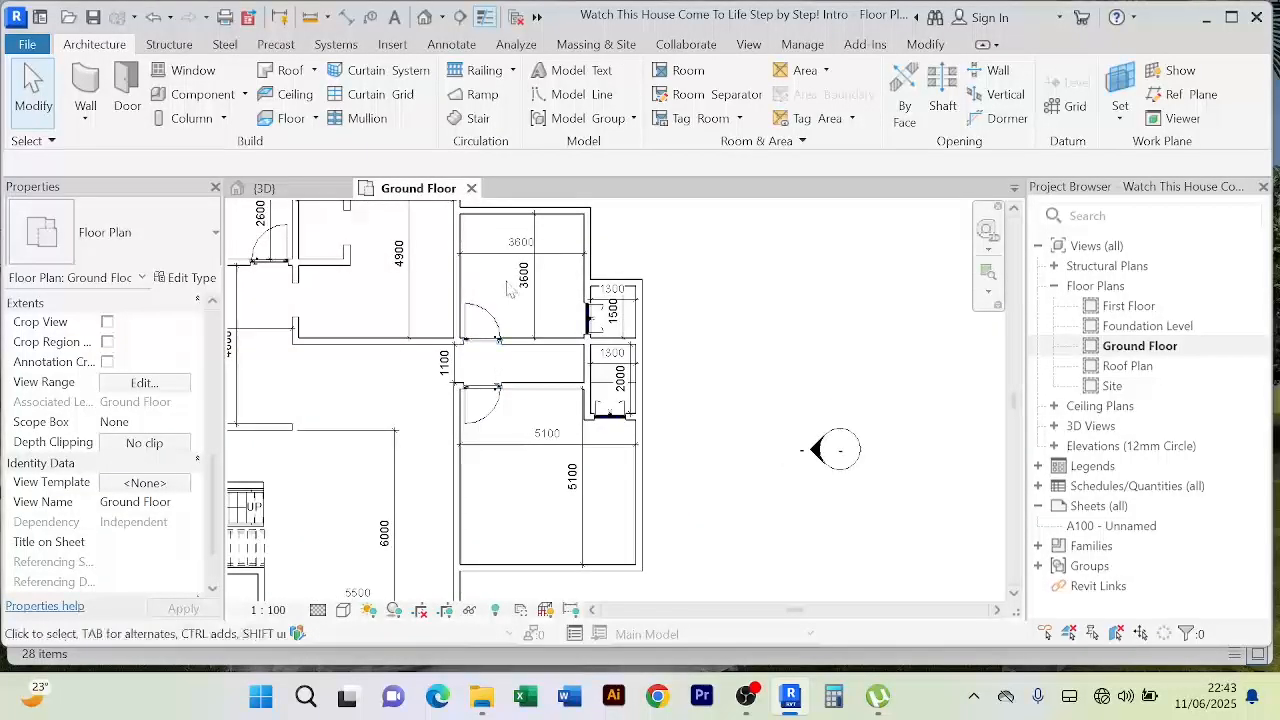
pyautogui.scroll(2, 615, 418)
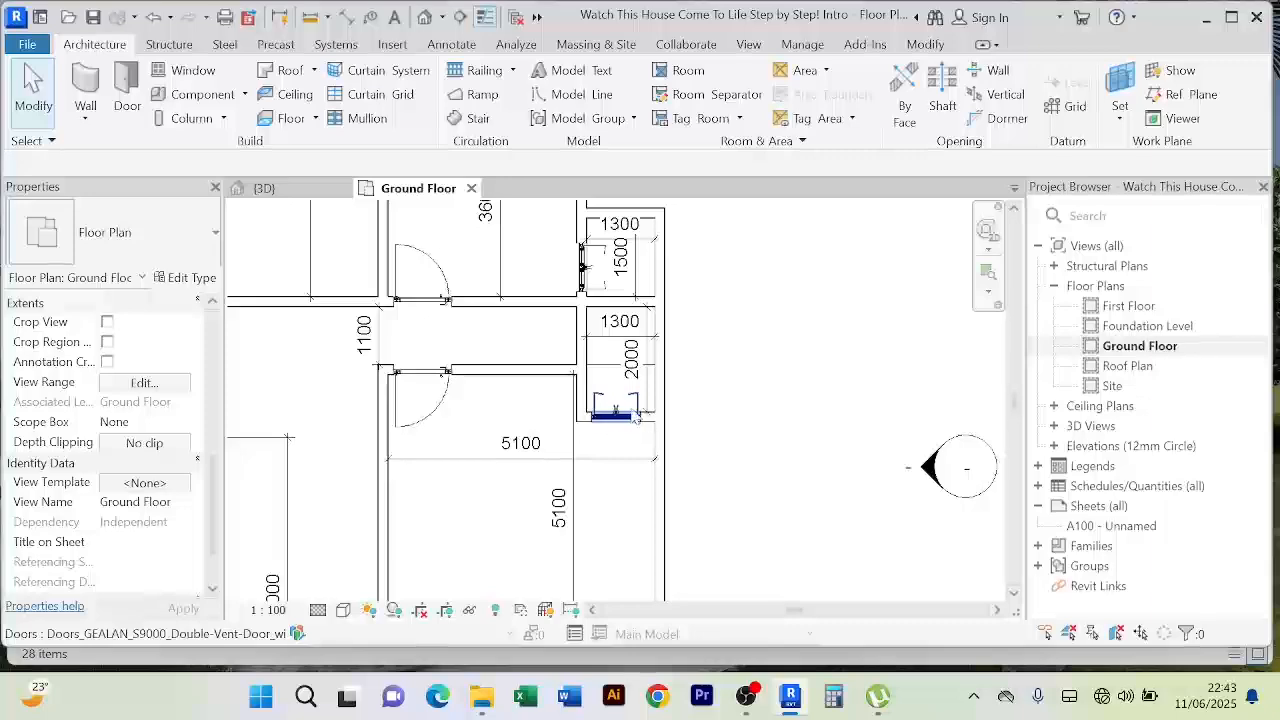
pyautogui.scroll(2, 634, 417)
pyautogui.scroll(-2, 634, 396)
pyautogui.moveTo(705, 370); pyautogui.dragTo(715, 405, button='middle')
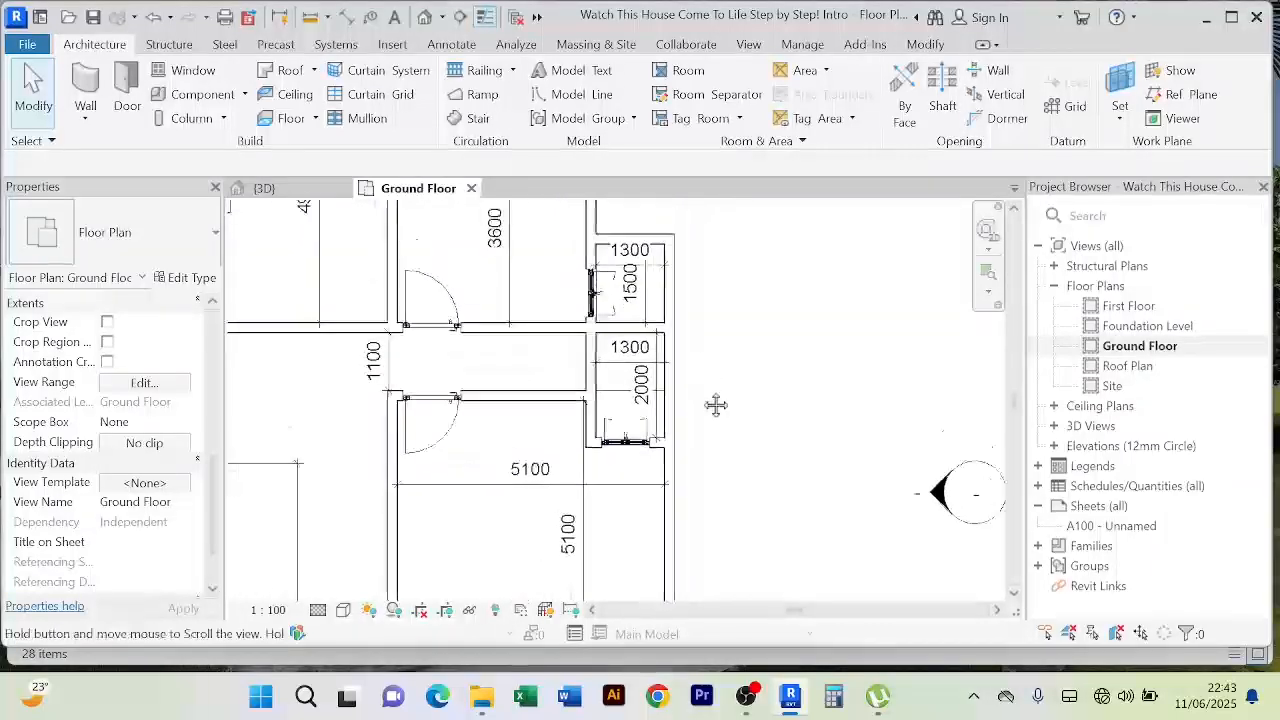
pyautogui.scroll(-6, 716, 404)
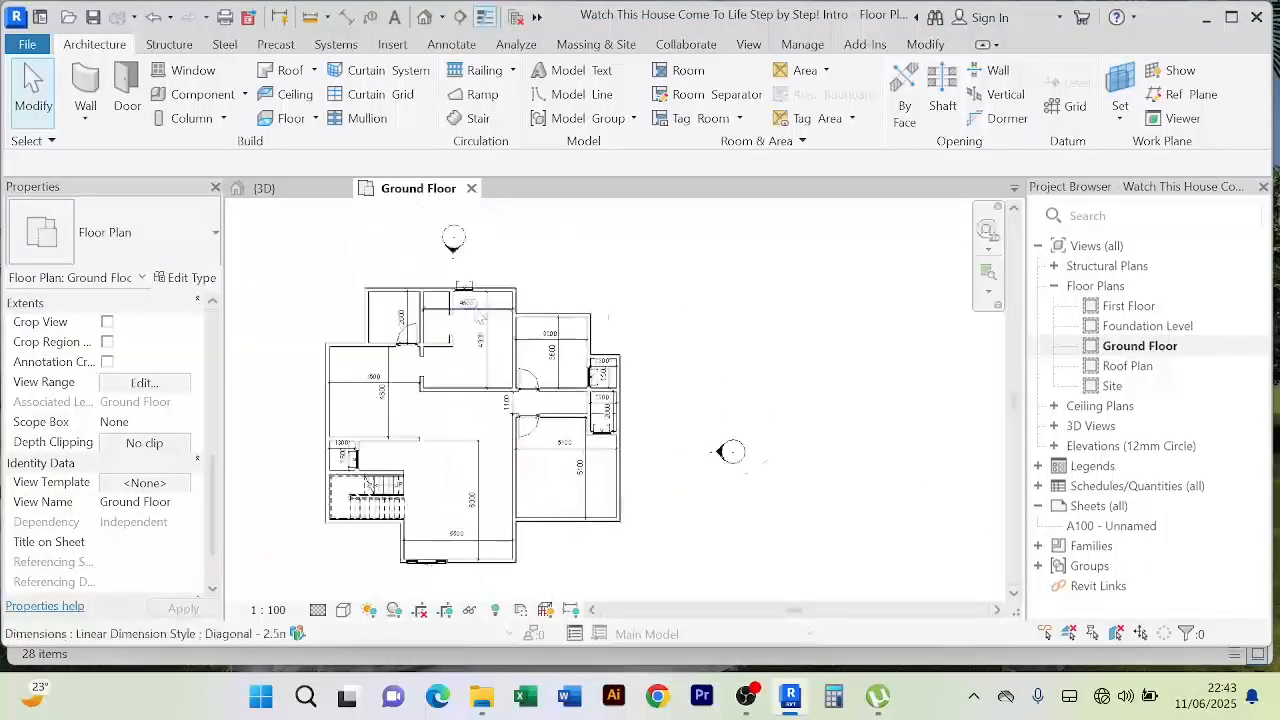
pyautogui.scroll(3, 479, 318)
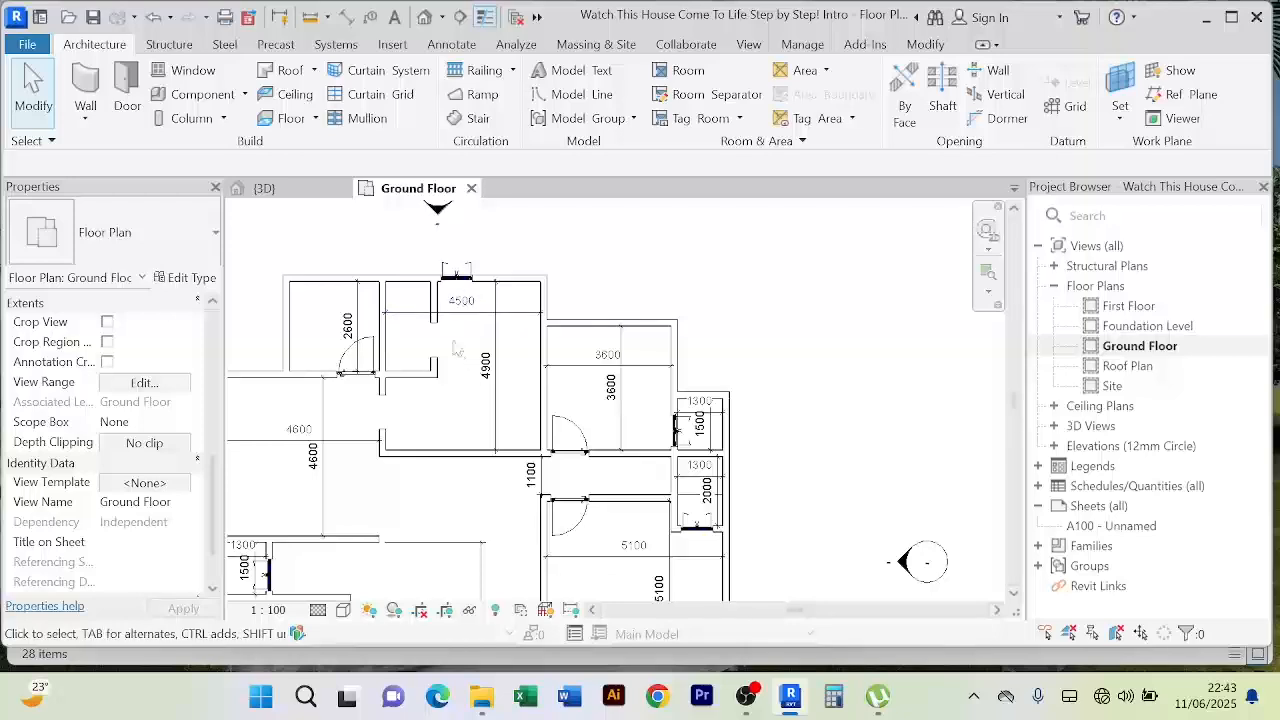
pyautogui.scroll(-4, 455, 347)
pyautogui.moveTo(463, 324); pyautogui.dragTo(475, 313, button='middle')
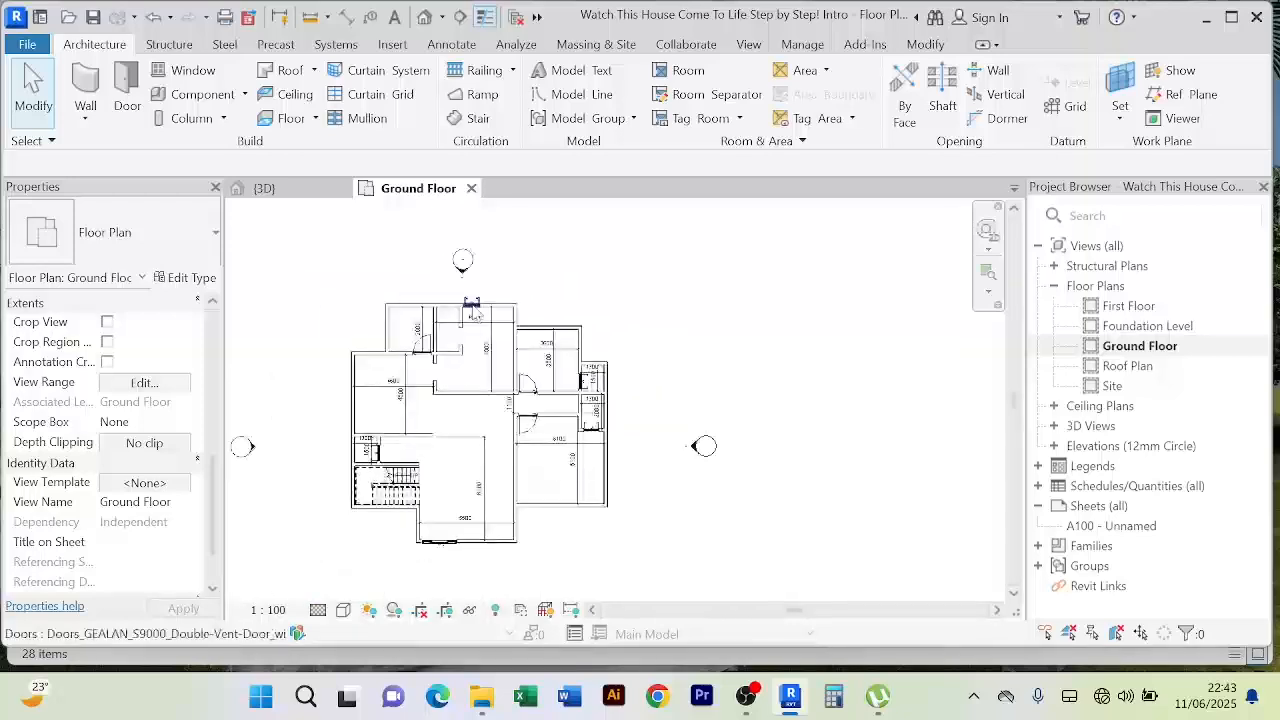
pyautogui.scroll(3, 475, 313)
pyautogui.scroll(-3, 450, 374)
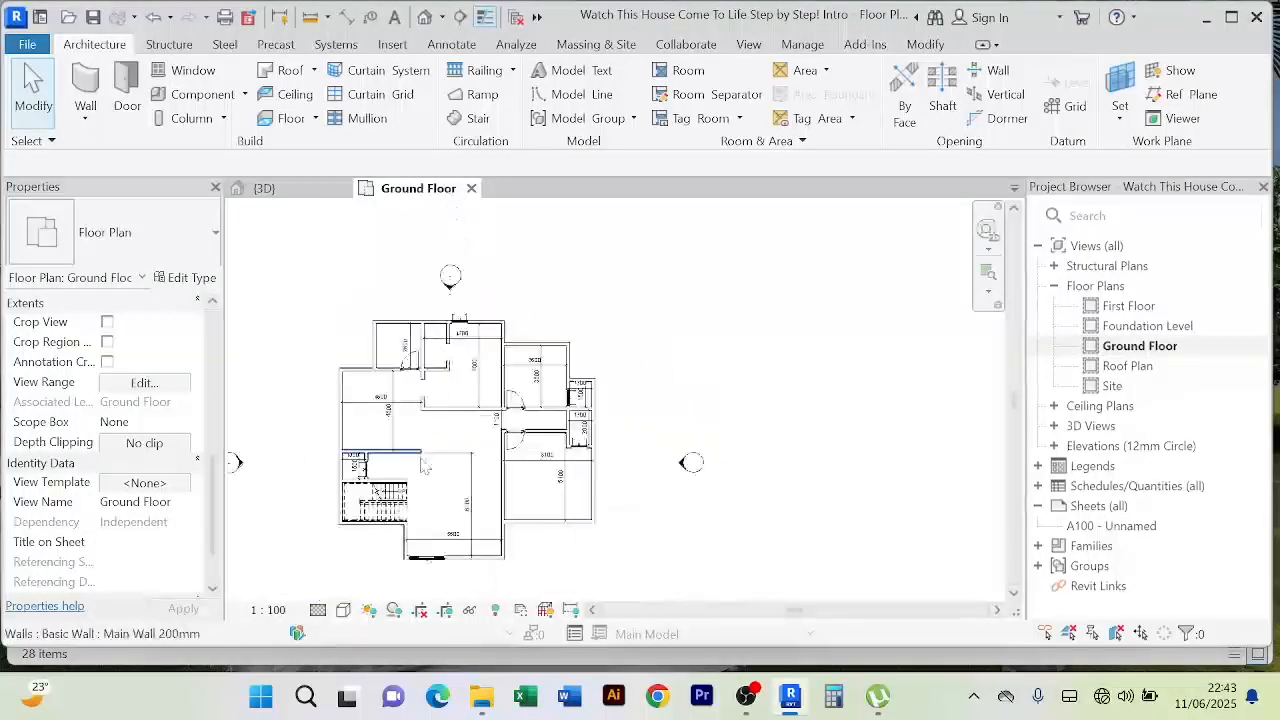
pyautogui.scroll(7, 423, 465)
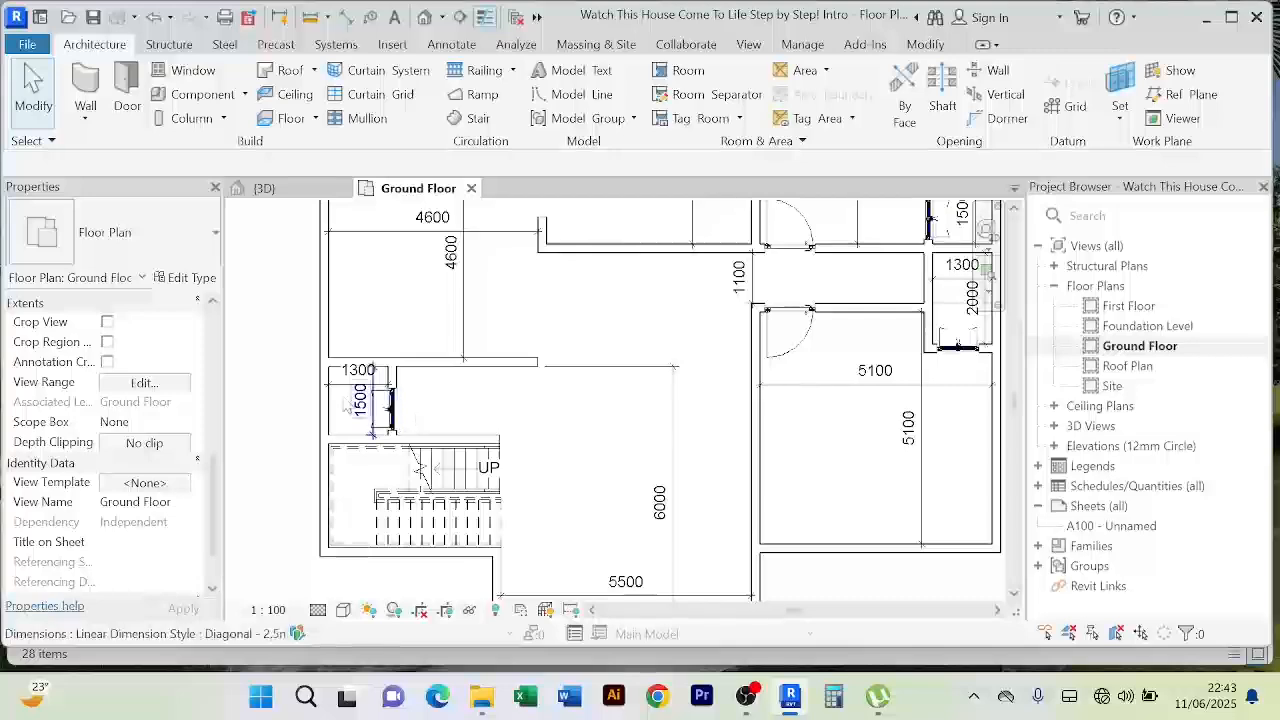
pyautogui.scroll(-5, 345, 405)
pyautogui.scroll(4, 558, 416)
pyautogui.scroll(-1, 558, 416)
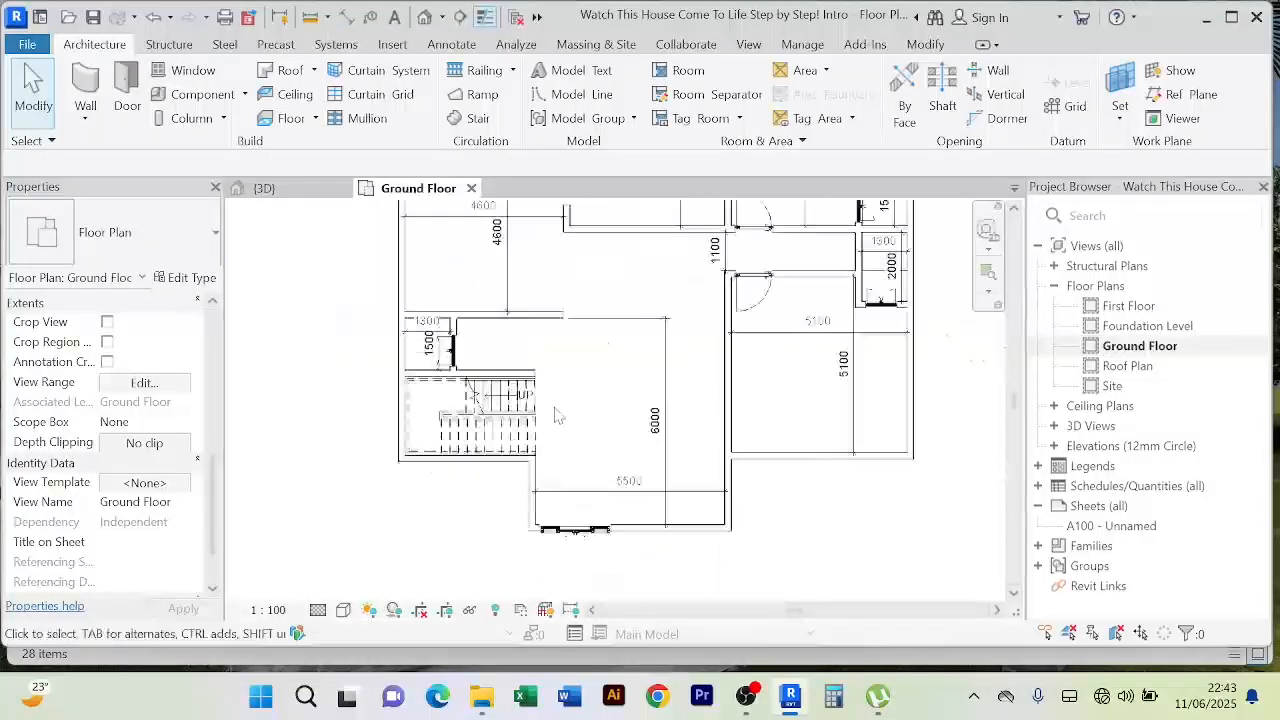
pyautogui.scroll(-4, 558, 416)
pyautogui.scroll(3, 558, 410)
pyautogui.scroll(-2, 560, 400)
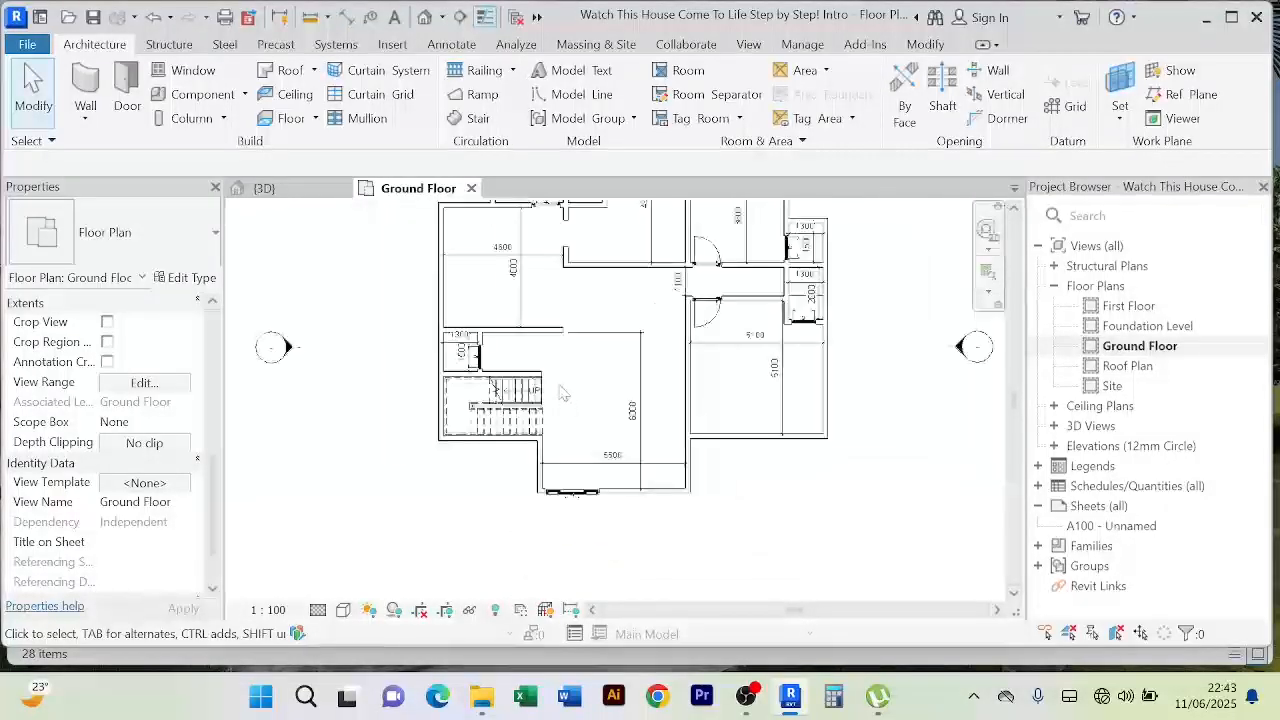
pyautogui.scroll(-3, 566, 391)
pyautogui.scroll(2, 575, 389)
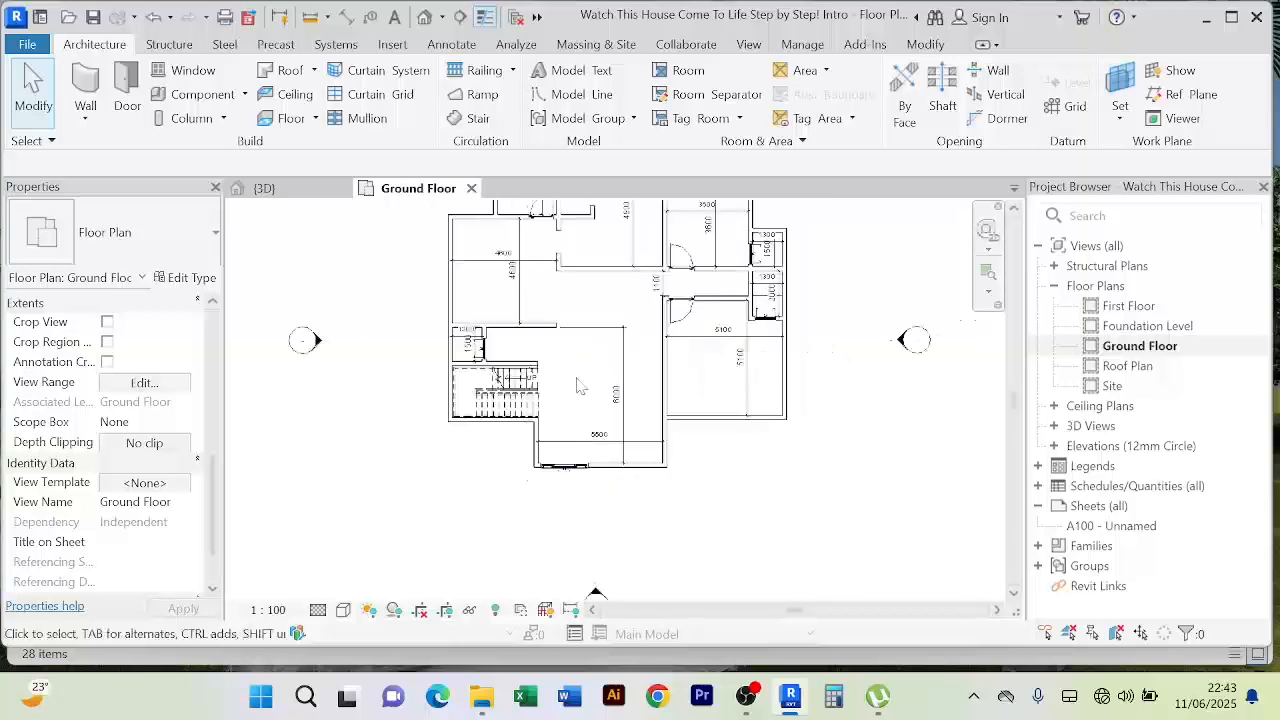
pyautogui.scroll(-2, 578, 387)
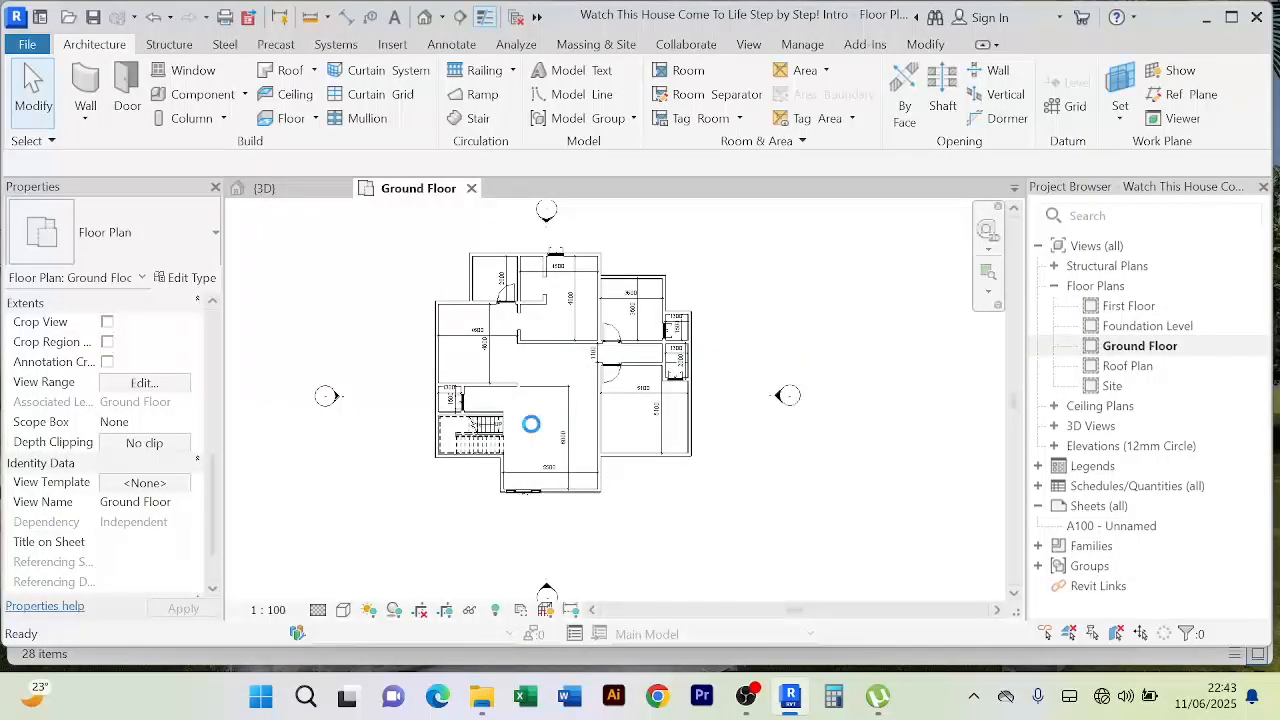
pyautogui.scroll(2, 594, 420)
pyautogui.scroll(-2, 594, 420)
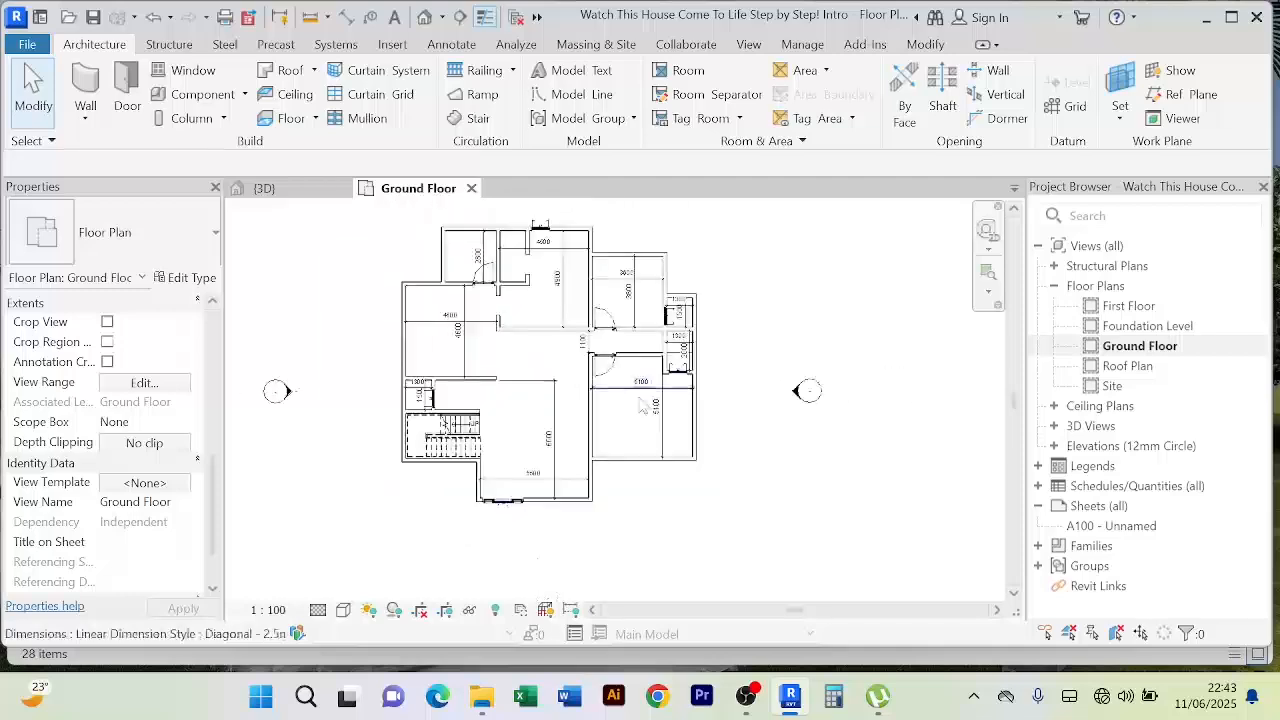
# Step: Start placing a window and check which sizes the Windows_Sgl_Plain family offers
pyautogui.scroll(2, 594, 420)
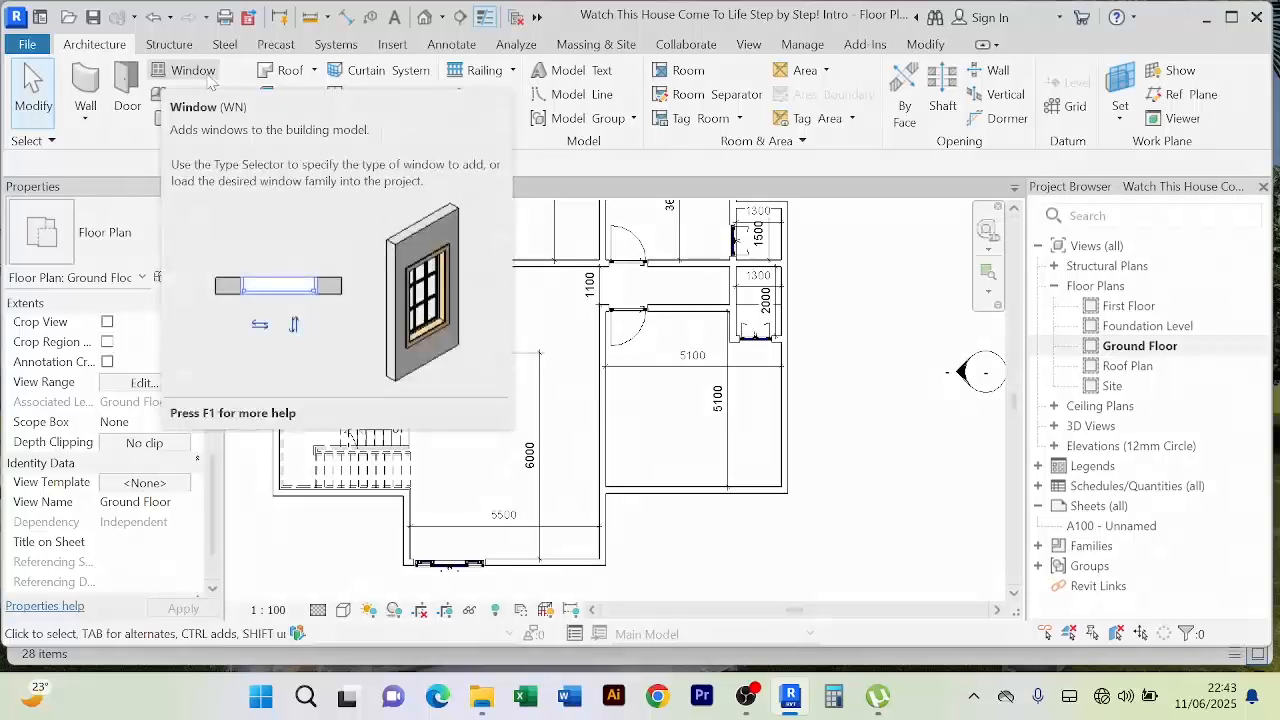
pyautogui.click(207, 77)
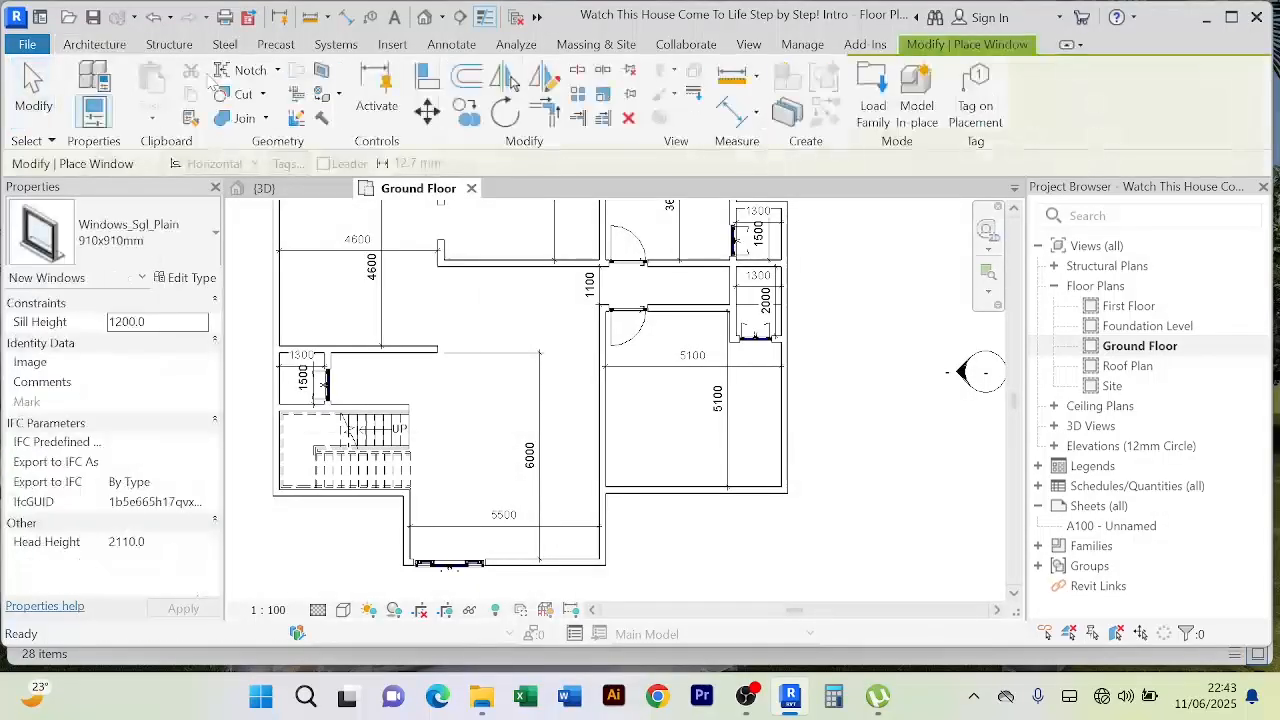
pyautogui.click(210, 240)
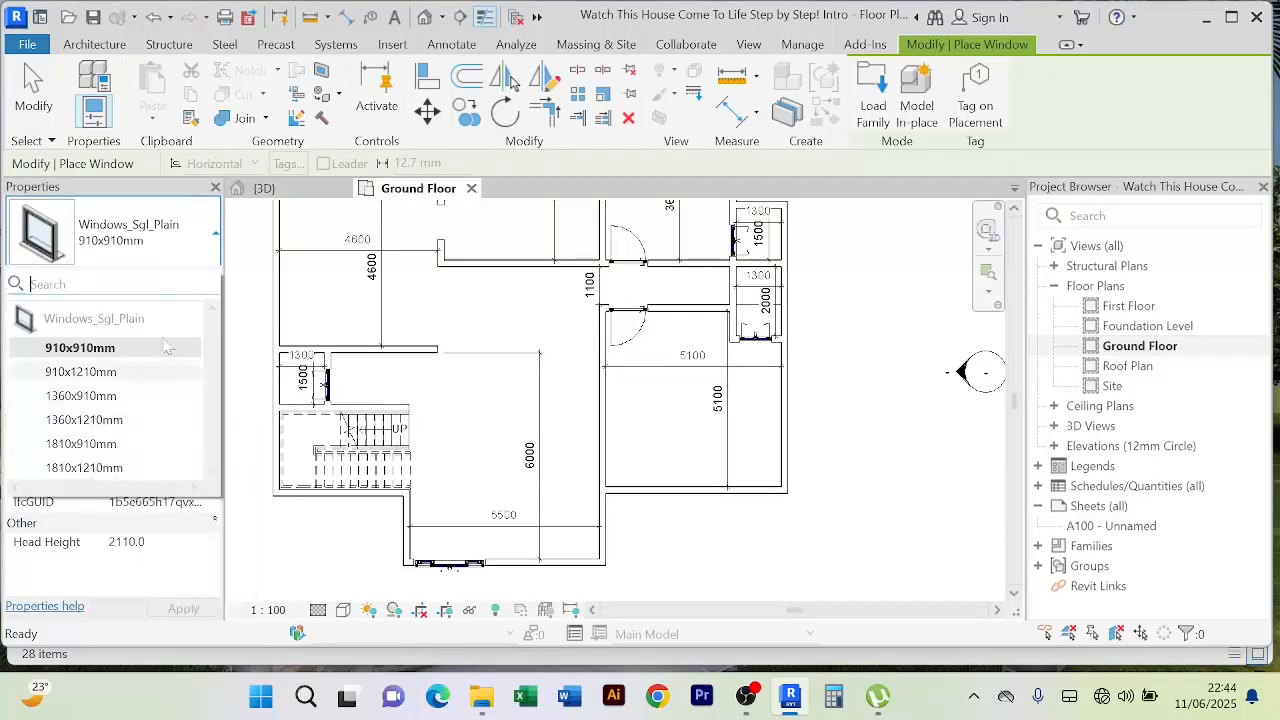
pyautogui.click(215, 238)
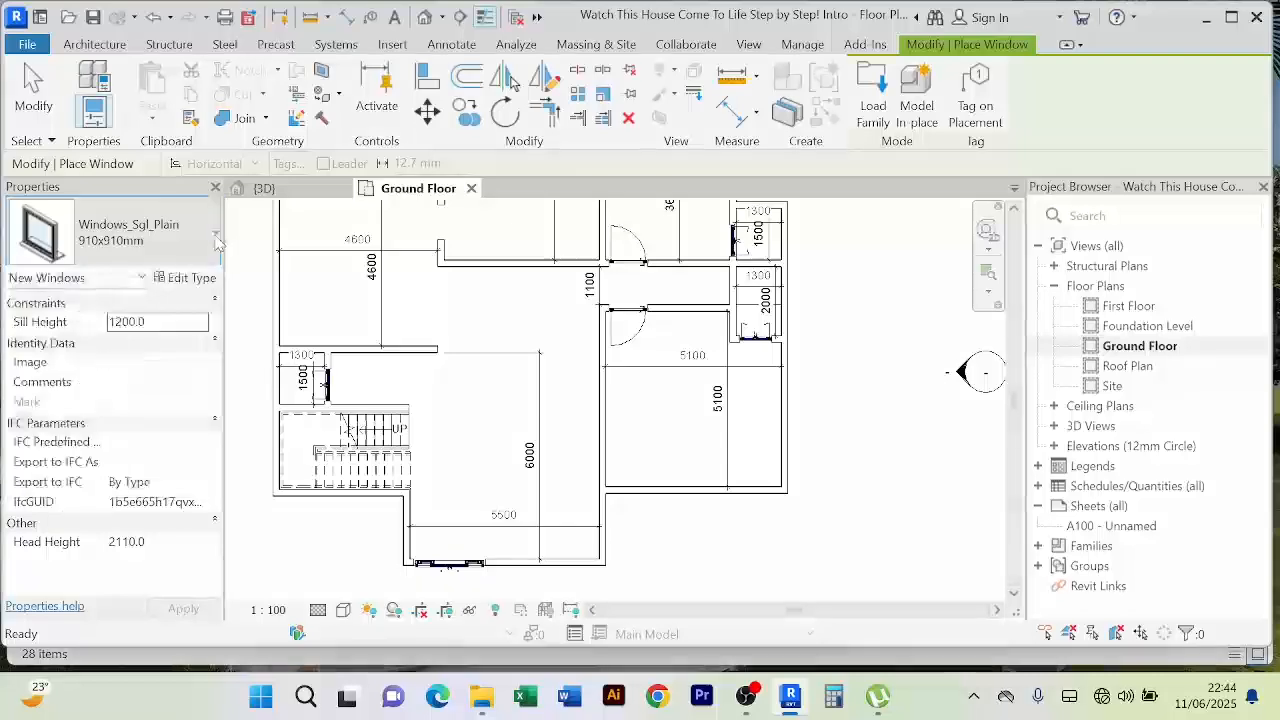
# Step: Load the Windows_S9000-Double-Vent-Window-with-Sashbars family from the REVIT LIBRARIES folder and make it the window type for placement
pyautogui.click(190, 282)
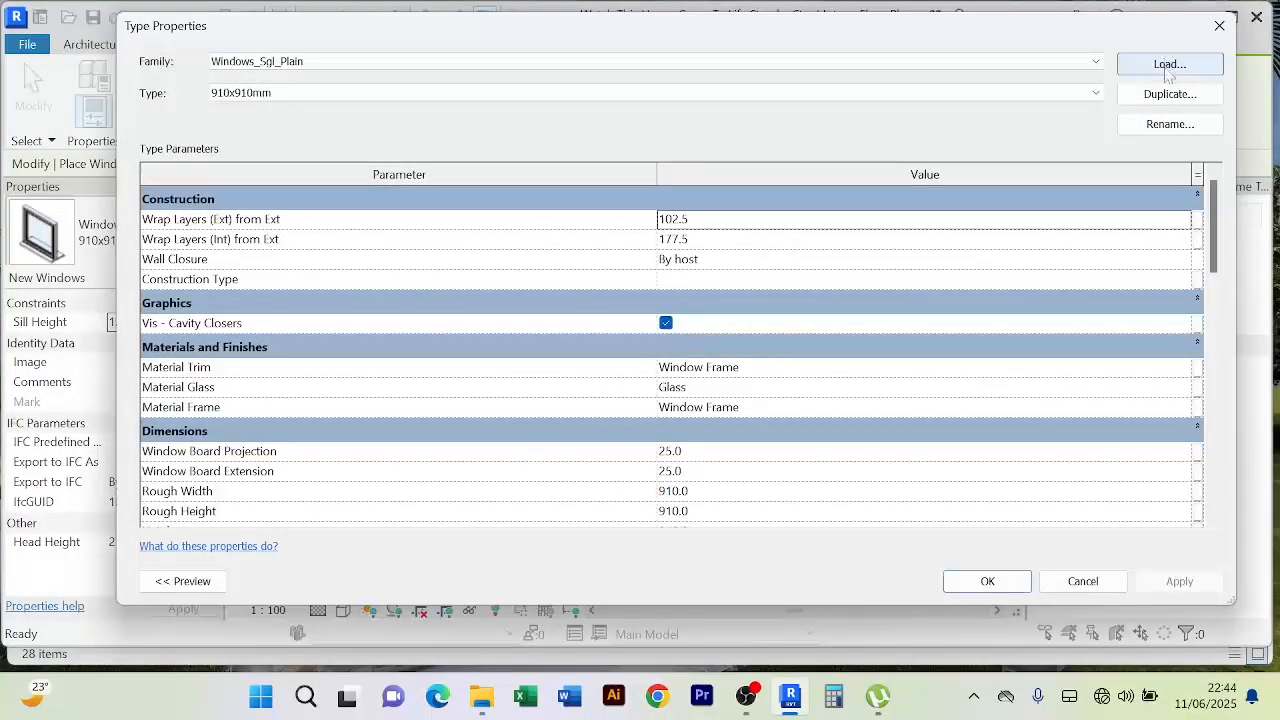
pyautogui.click(1168, 66)
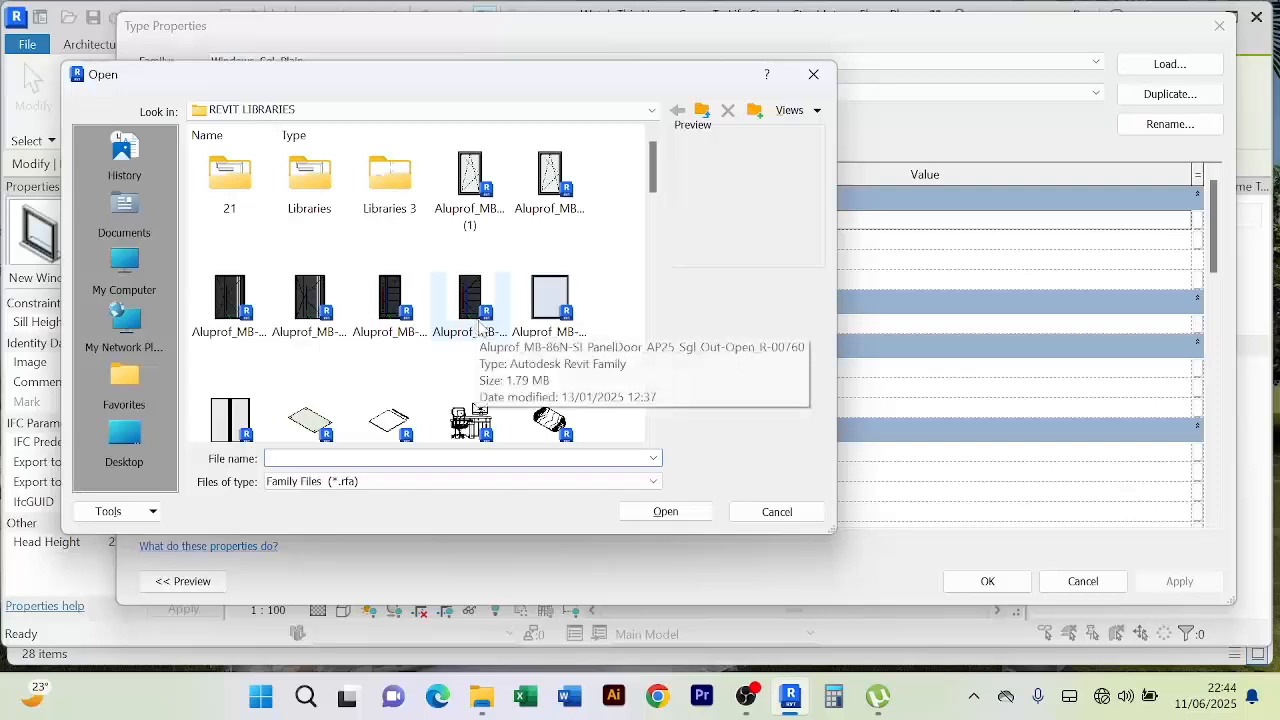
pyautogui.scroll(-3, 470, 320)
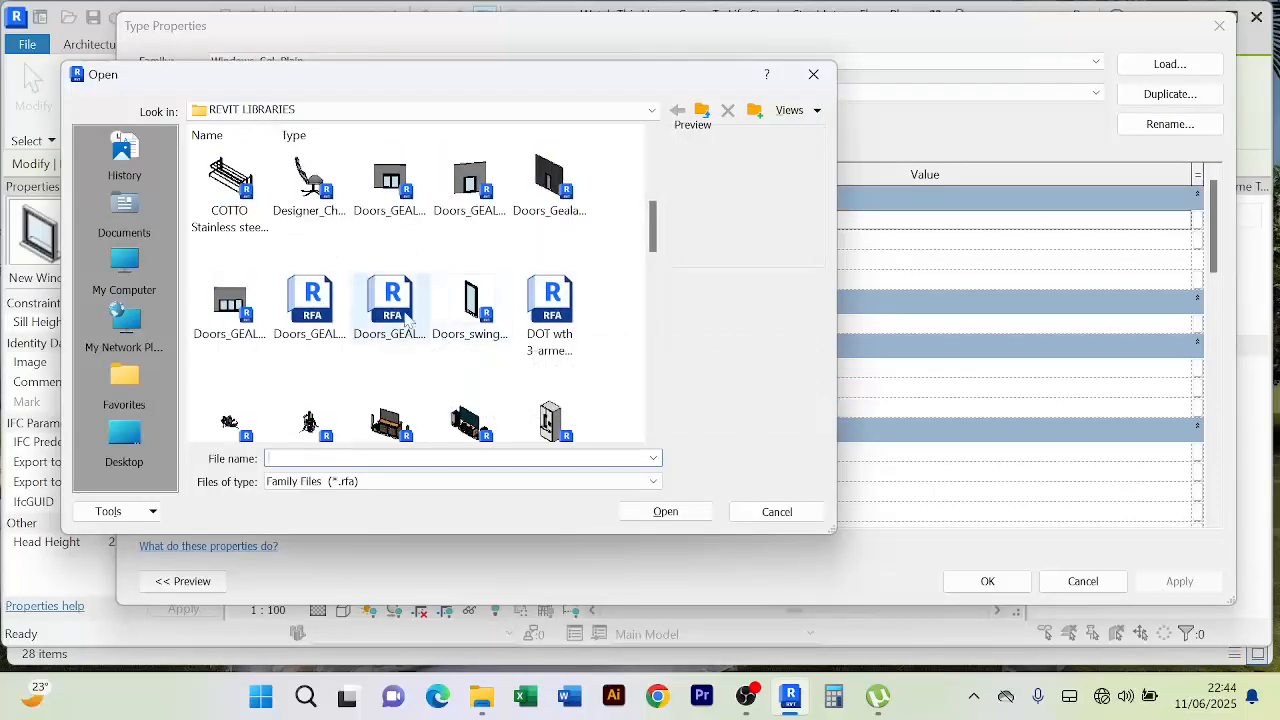
pyautogui.scroll(-10, 405, 318)
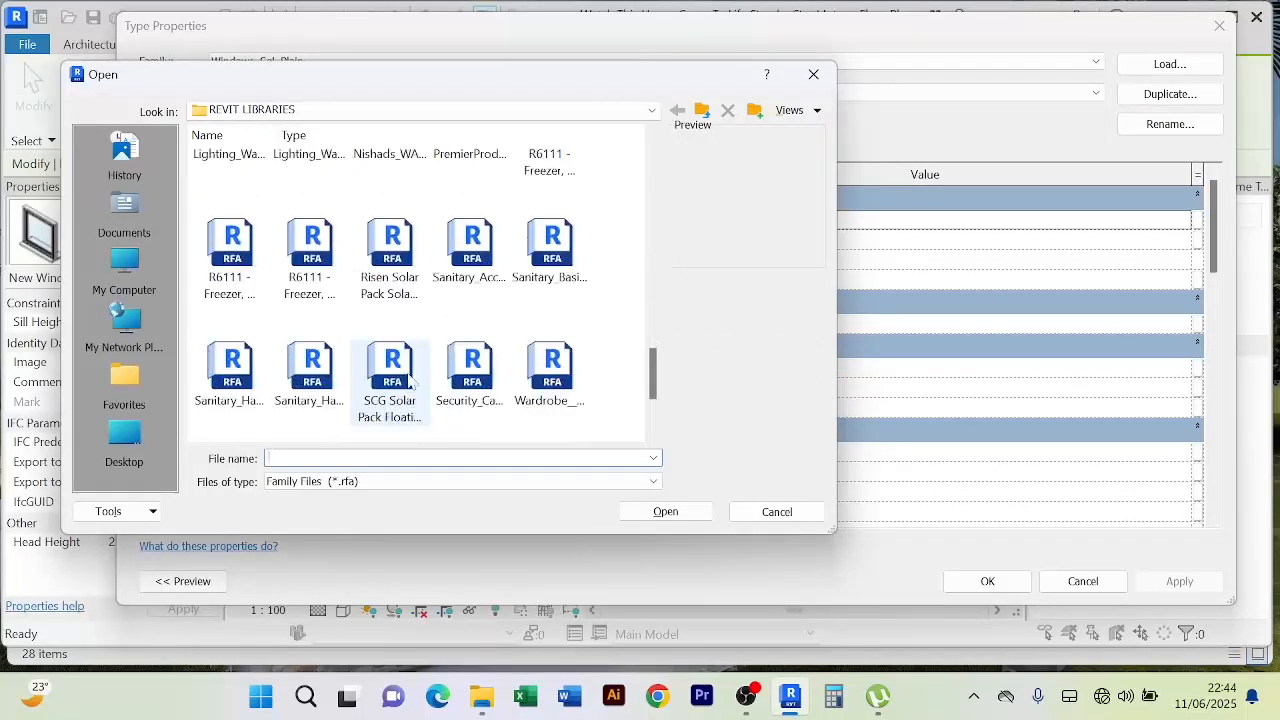
pyautogui.scroll(-2, 480, 345)
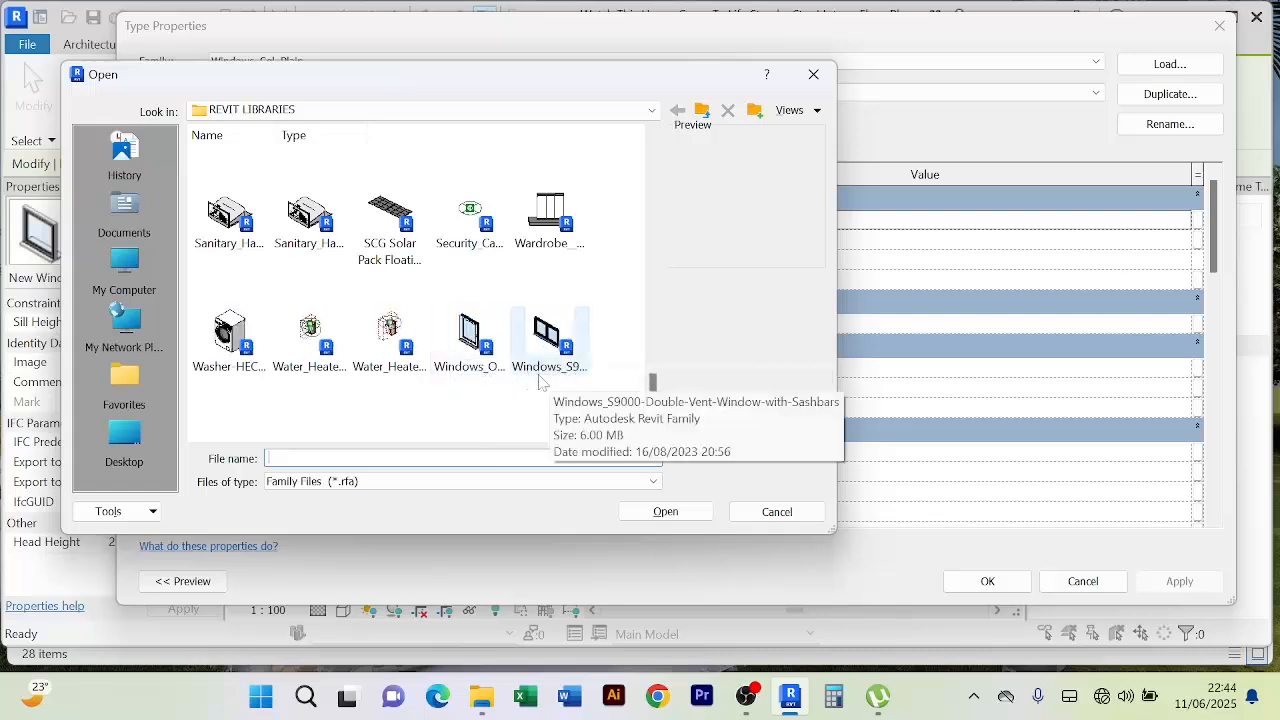
pyautogui.click(470, 340)
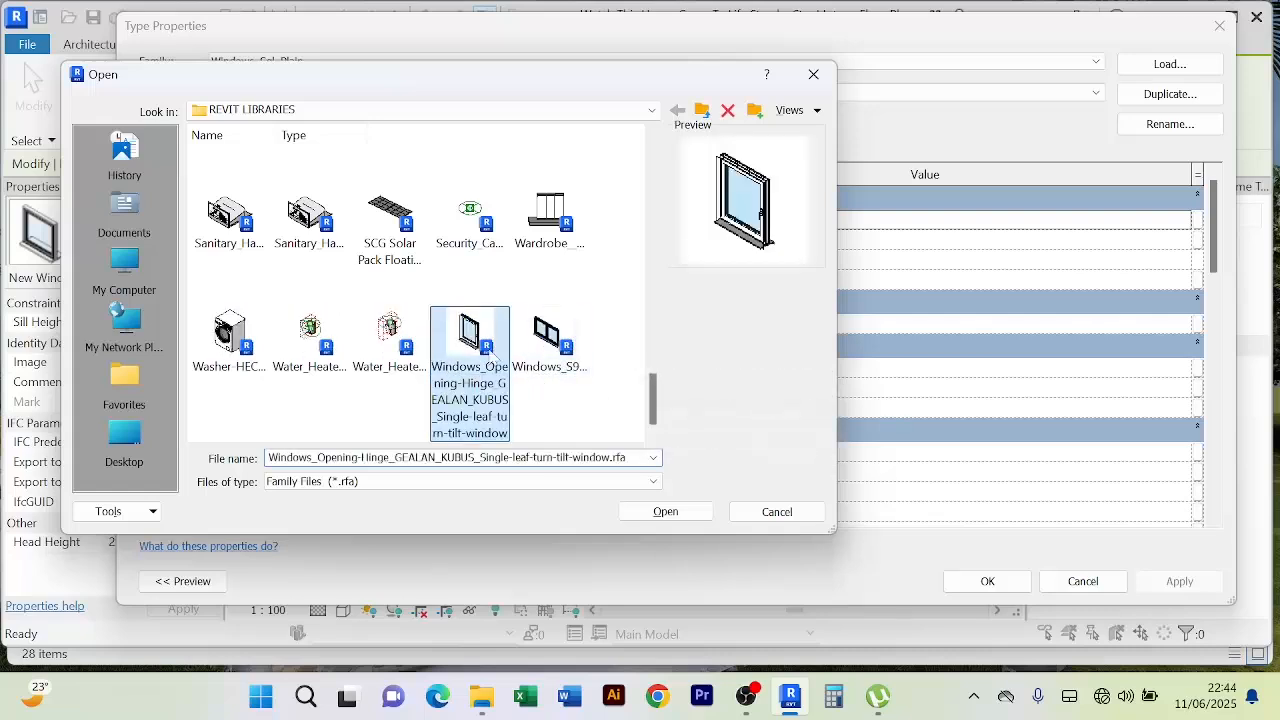
pyautogui.click(562, 367)
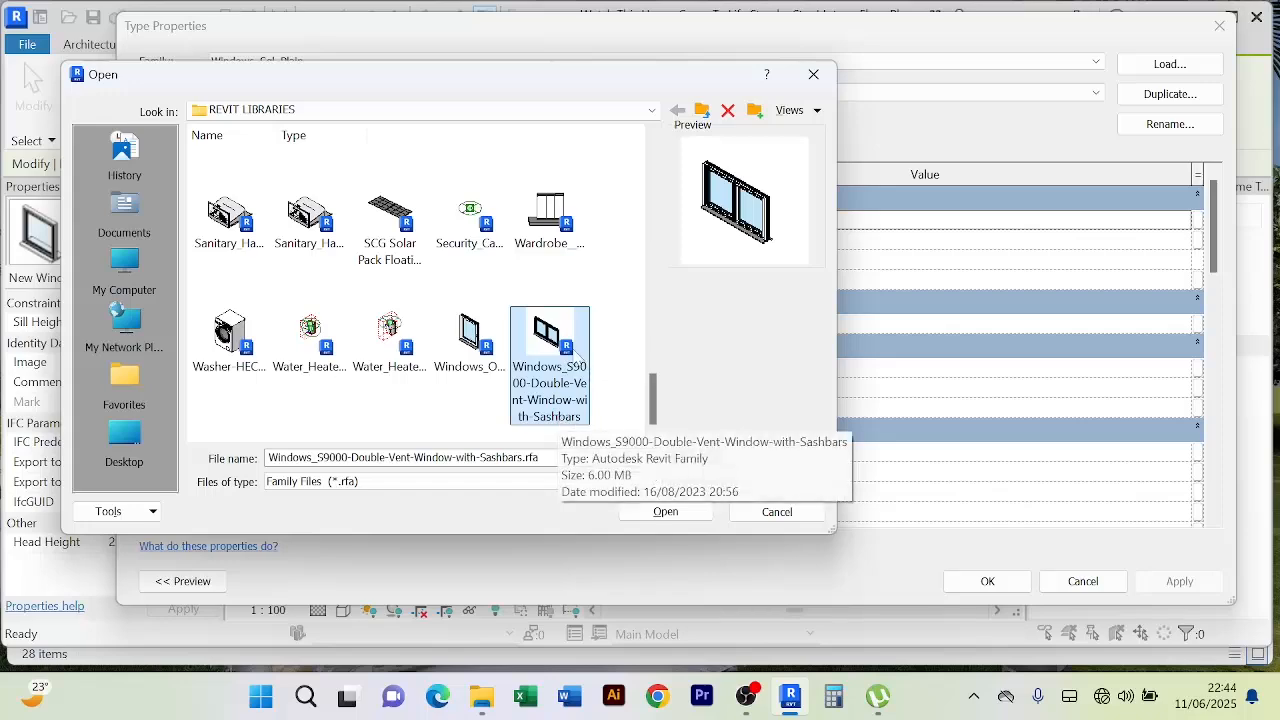
pyautogui.click(666, 512)
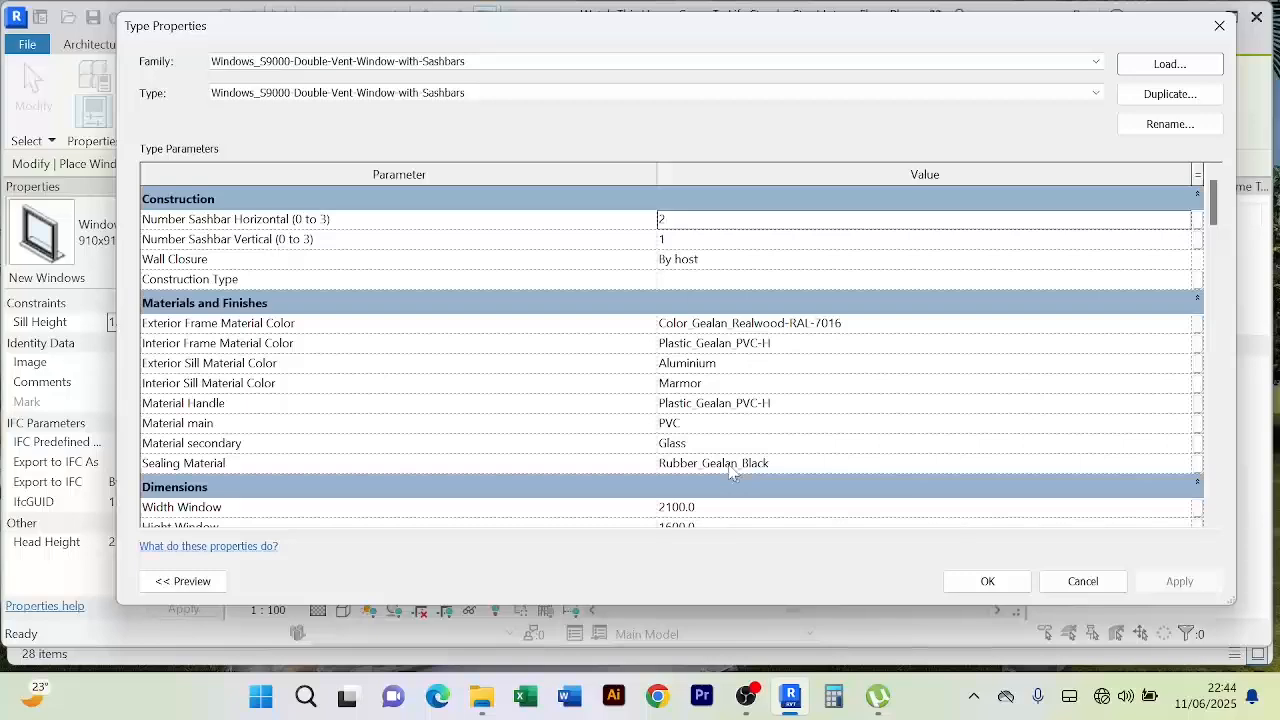
pyautogui.click(985, 581)
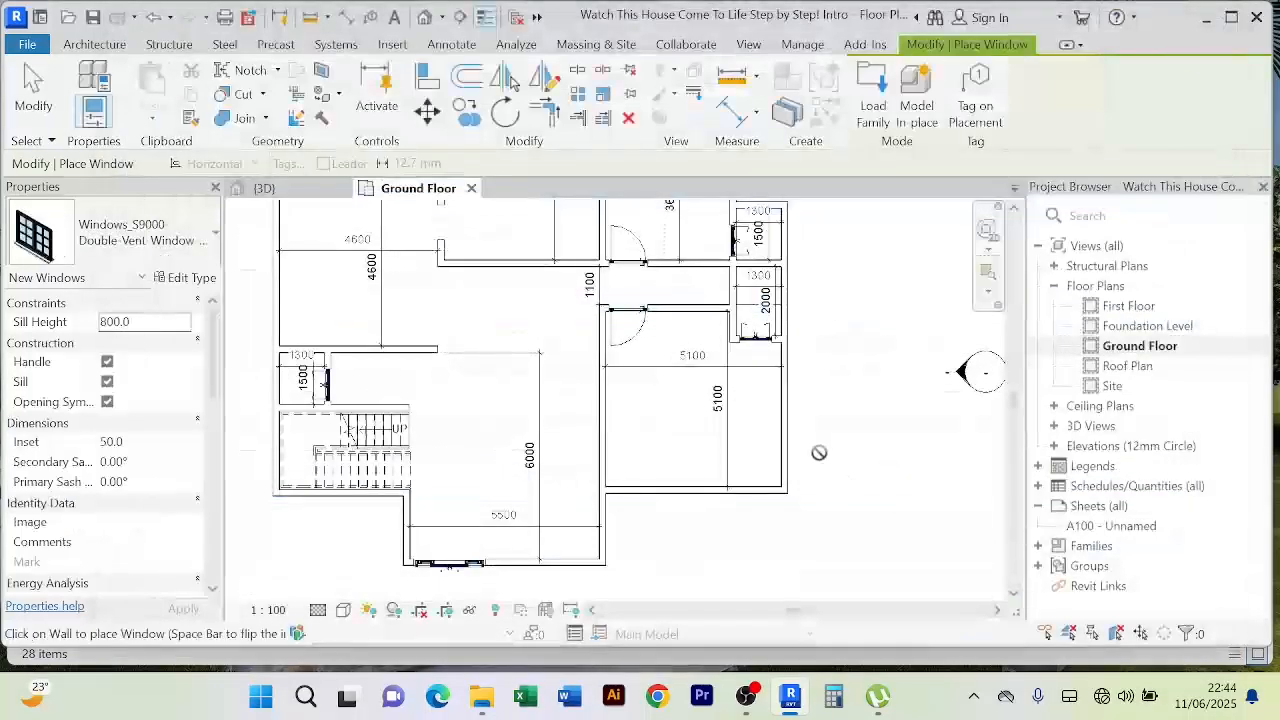
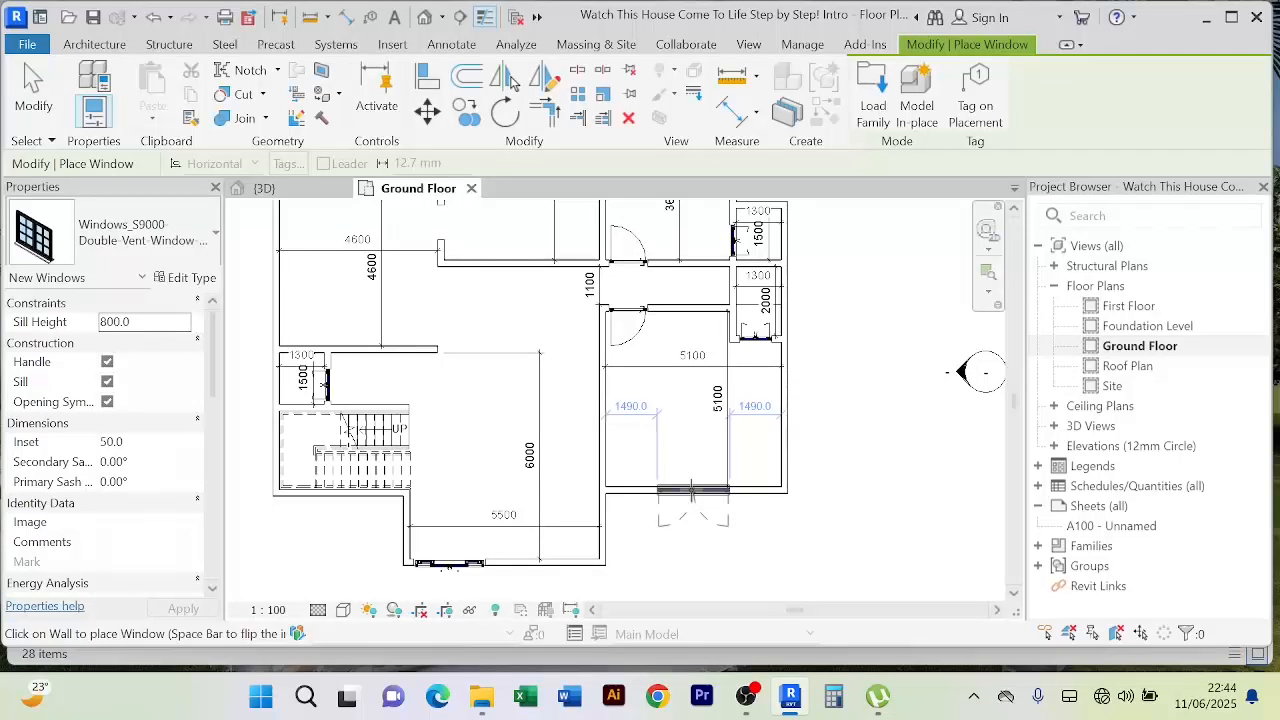
# Step: Place double-vent windows centred in the front wall of the 5100 mm room and in the rear wall of the 3600 mm room
pyautogui.click(692, 490)
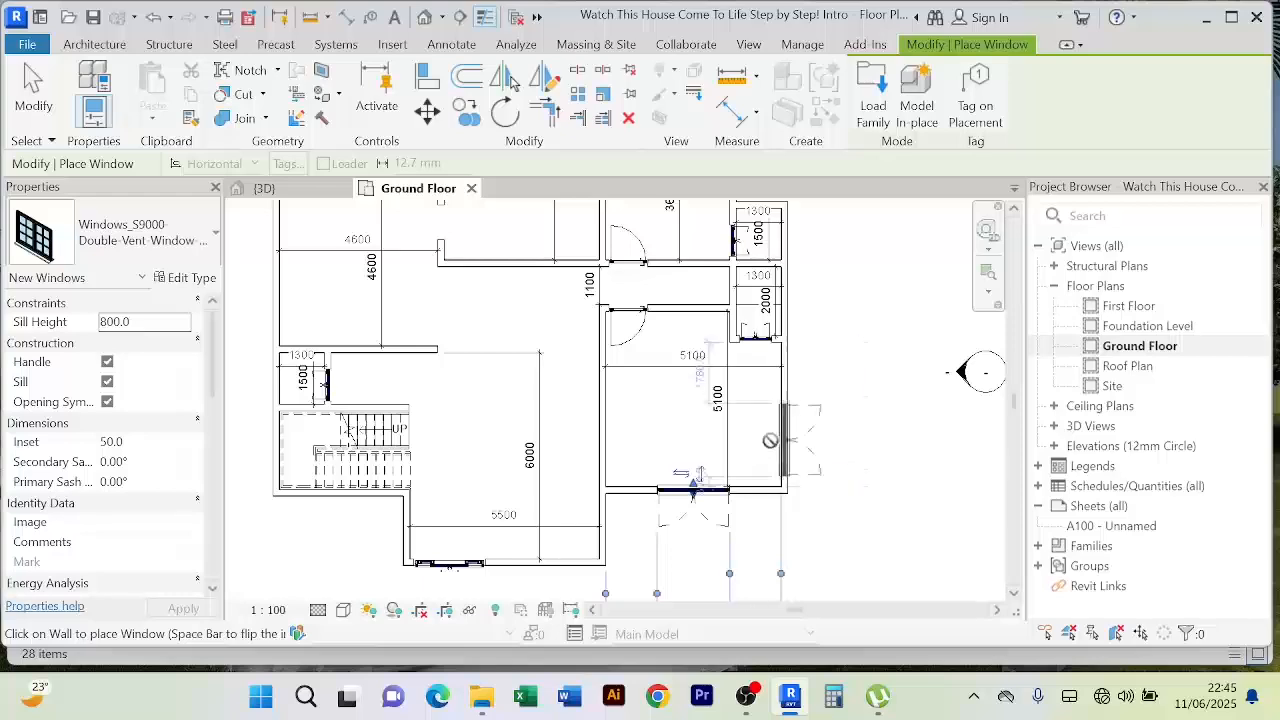
pyautogui.scroll(3, 814, 426)
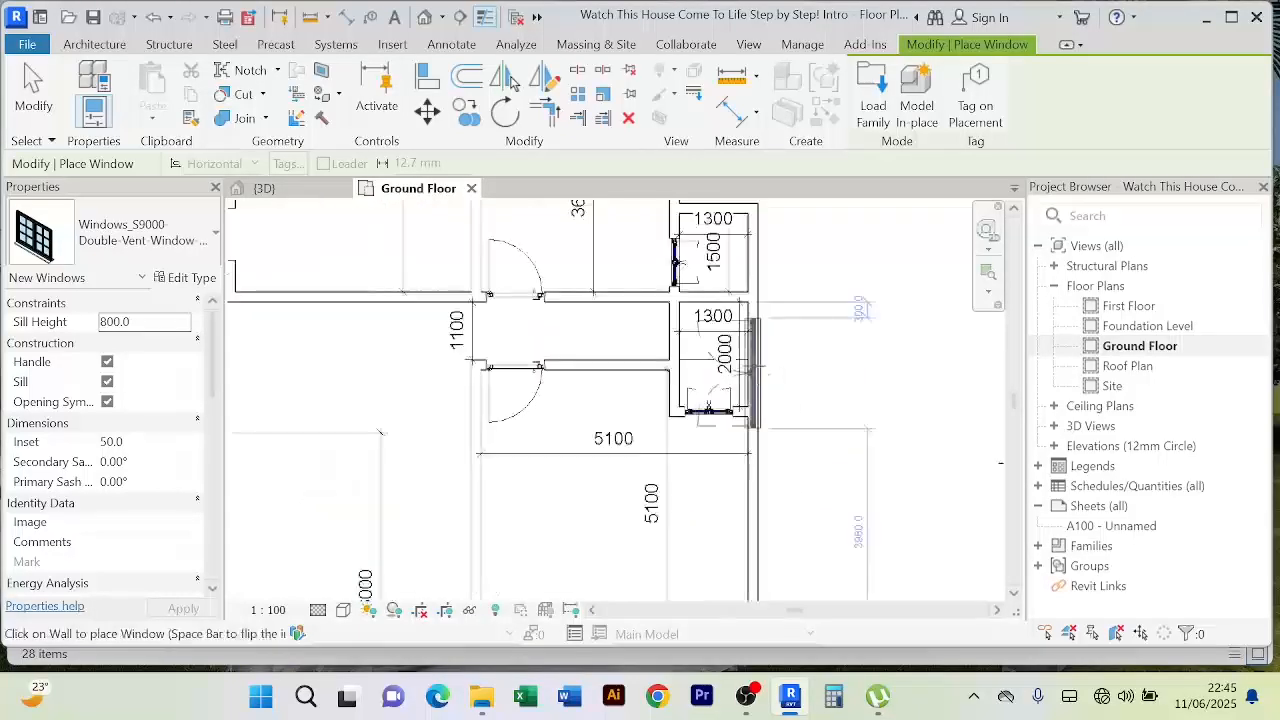
pyautogui.scroll(-2, 765, 365)
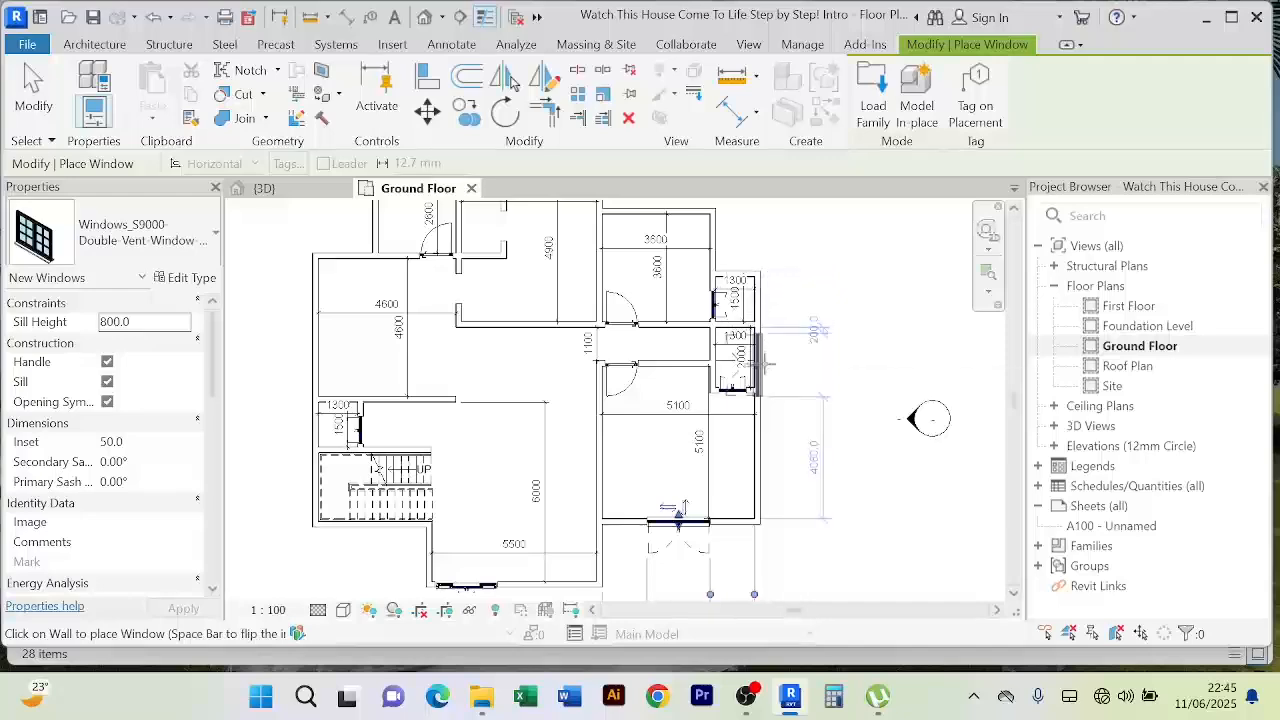
pyautogui.moveTo(813, 324); pyautogui.dragTo(815, 396, button='middle')
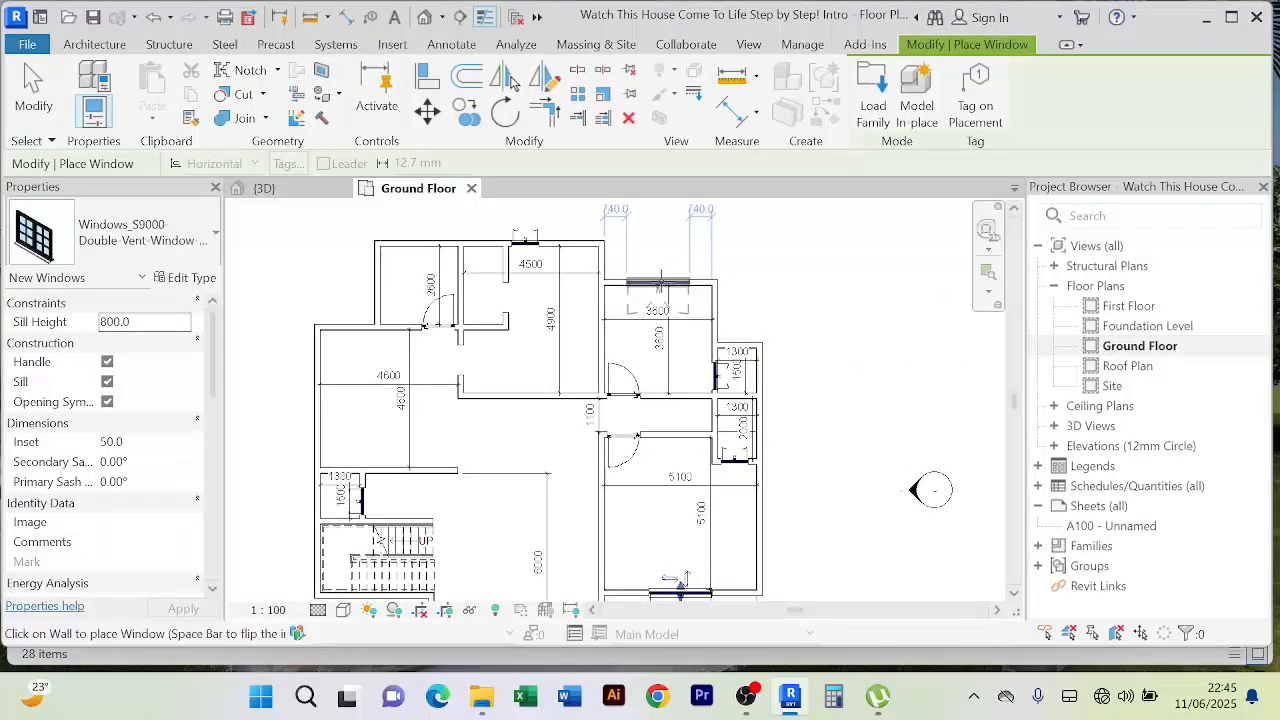
pyautogui.click(659, 284)
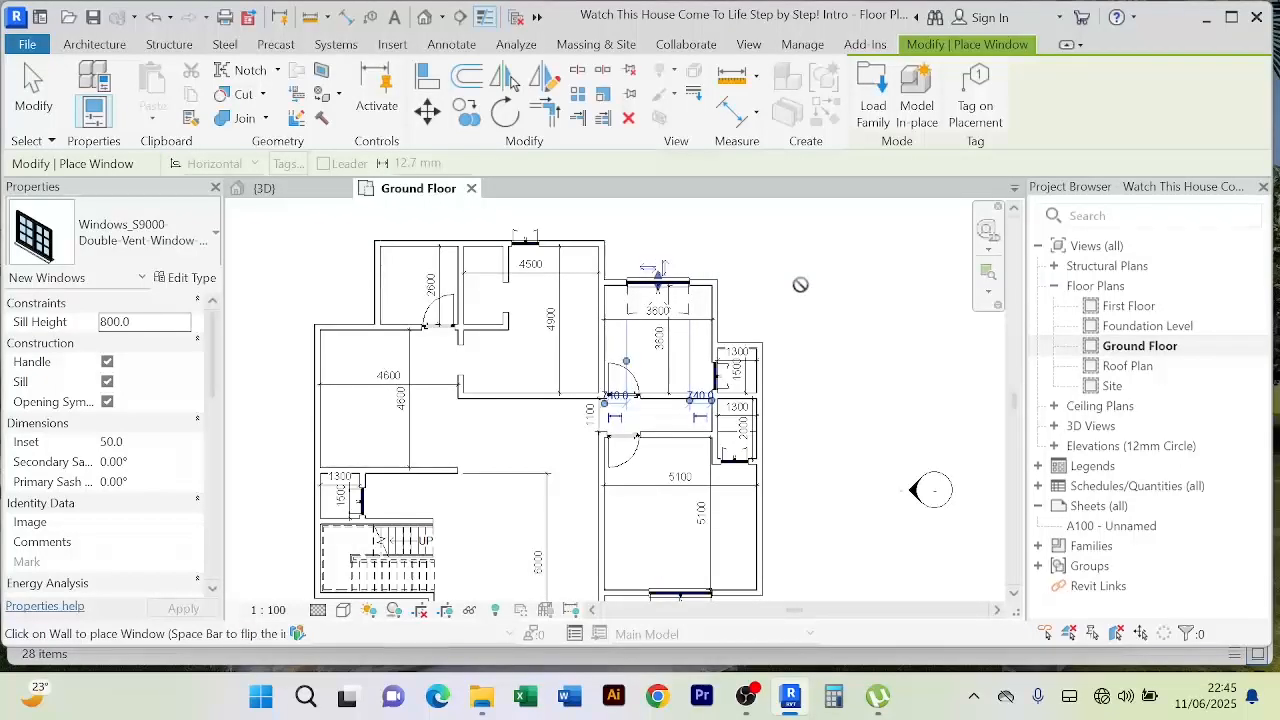
# Step: Place double-vent windows centred in the rear wall of the 2600 mm room and the outer side wall of the 4600 mm room, and end placement
pyautogui.scroll(2, 440, 263)
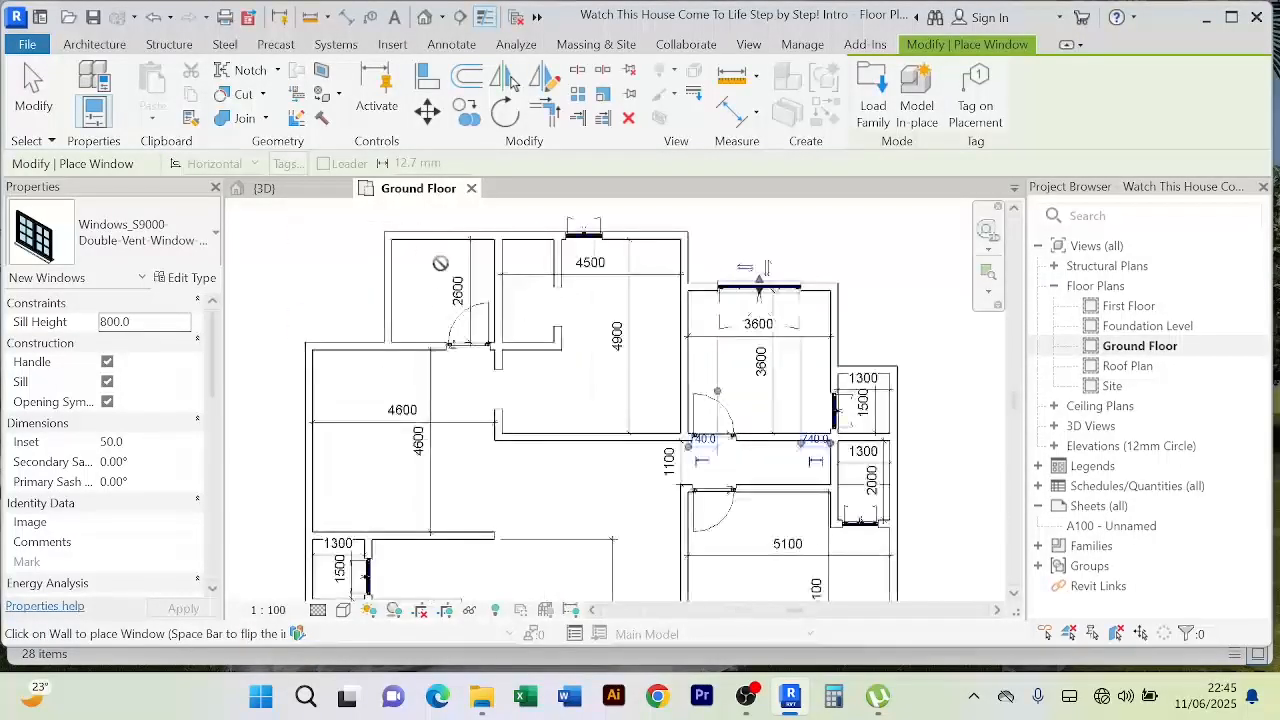
pyautogui.moveTo(440, 263); pyautogui.dragTo(452, 342, button='middle')
pyautogui.scroll(-2, 453, 295)
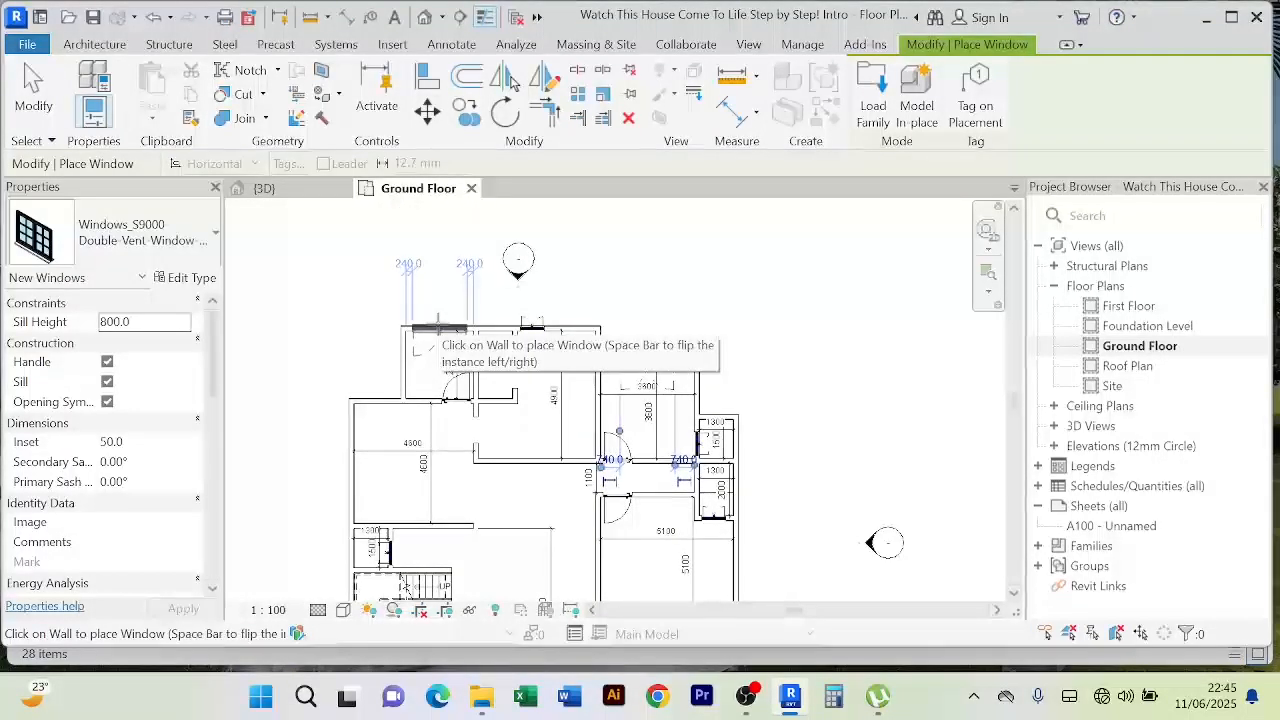
pyautogui.moveTo(511, 450); pyautogui.dragTo(593, 359, button='middle')
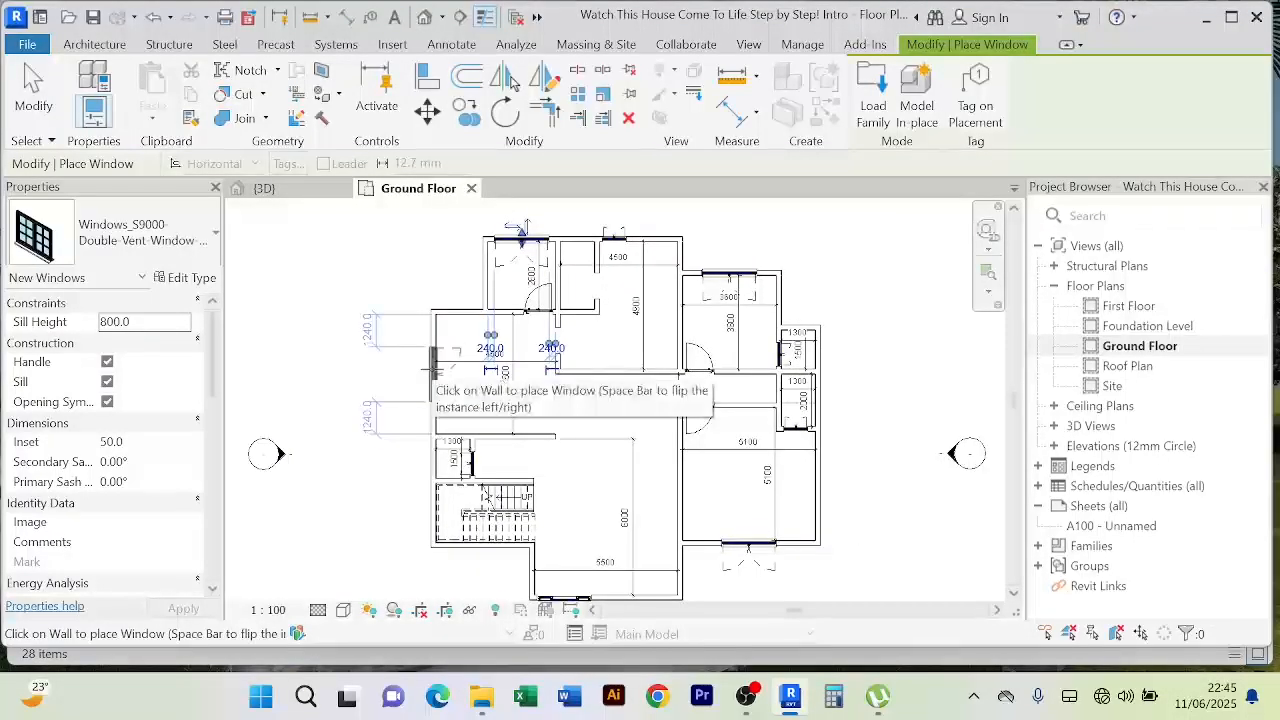
pyautogui.moveTo(417, 374); pyautogui.dragTo(408, 275, button='middle')
pyautogui.rightClick(352, 268)
pyautogui.click(368, 281)
pyautogui.rightClick(346, 253)
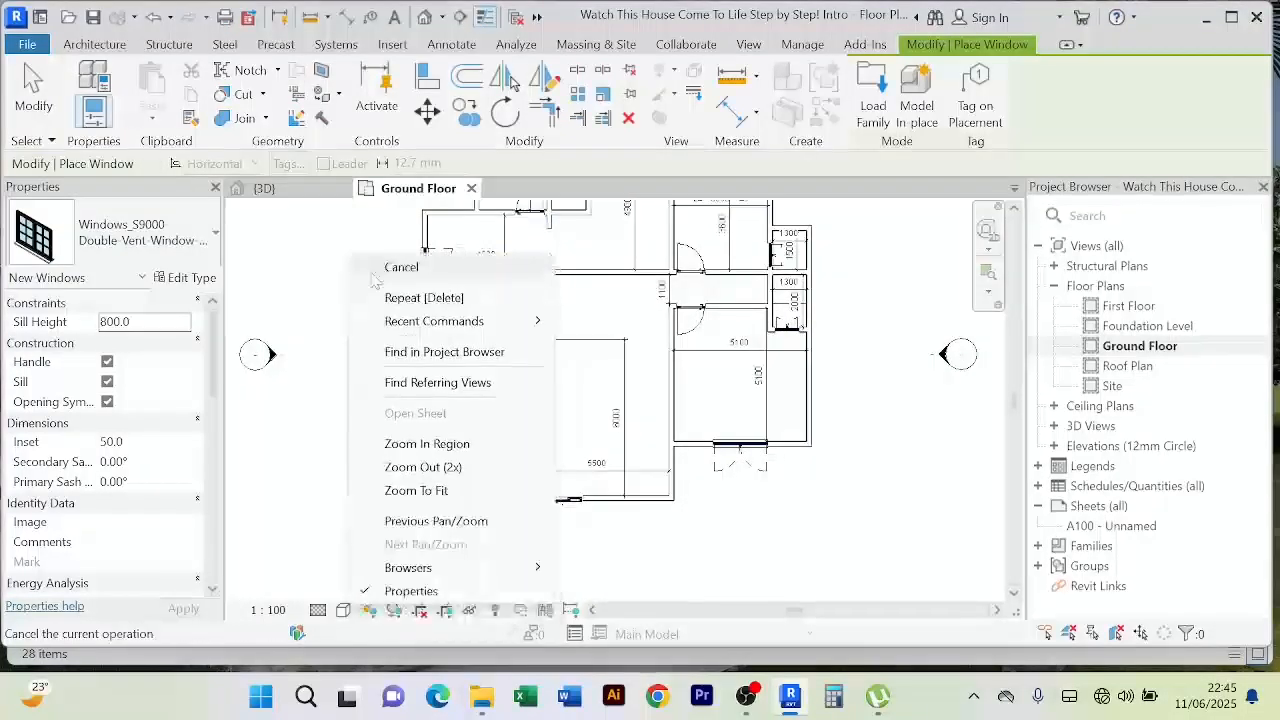
pyautogui.click(368, 270)
pyautogui.rightClick(353, 254)
pyautogui.click(371, 269)
# Step: Flip the facing of the 4600 mm room's side window so it opens towards the outside
pyautogui.scroll(3, 390, 288)
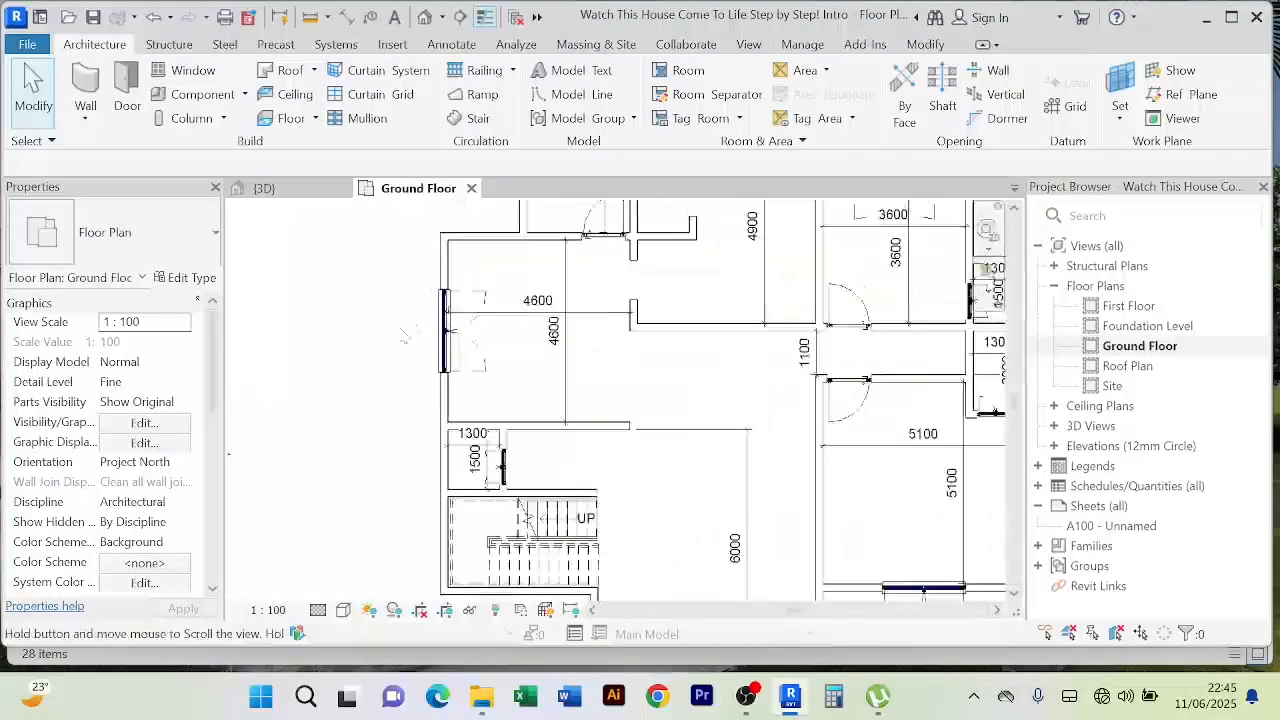
pyautogui.click(470, 345)
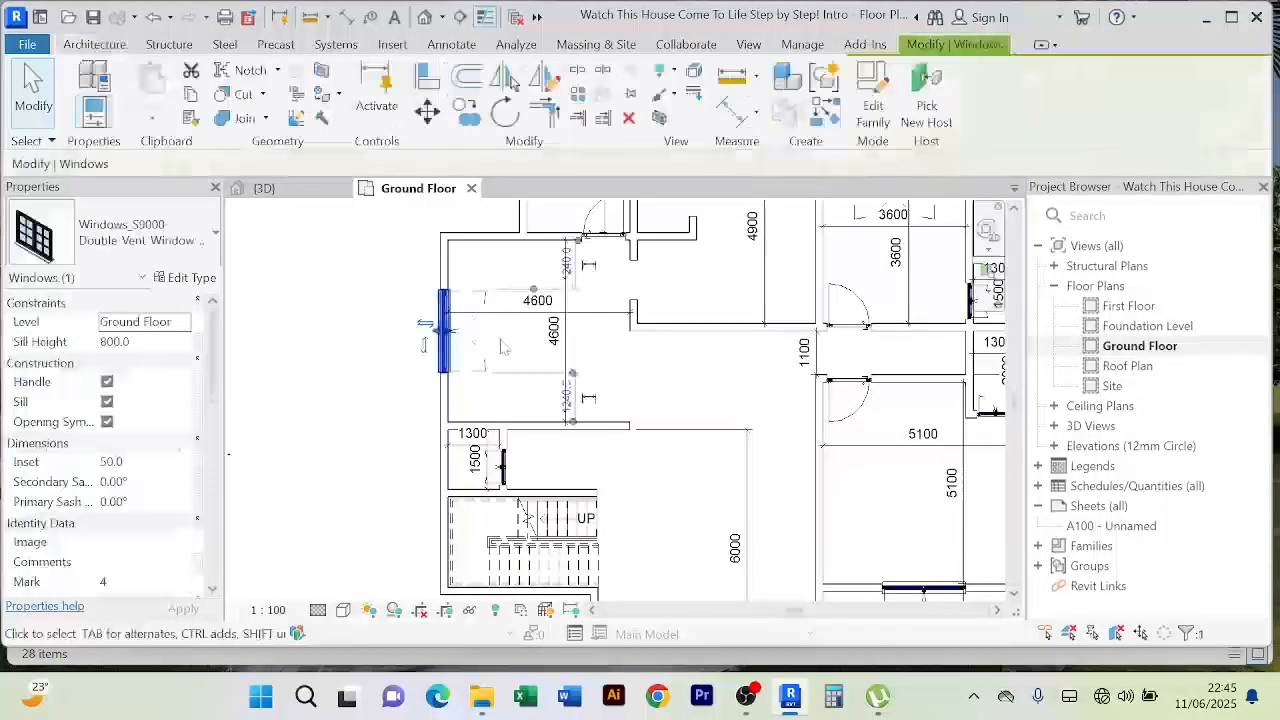
pyautogui.click(427, 325)
# Step: Flip the facing of the window in the 2600 mm room's rear wall so it opens outwards
pyautogui.scroll(-5, 475, 328)
pyautogui.moveTo(549, 259); pyautogui.dragTo(498, 316, button='middle')
pyautogui.scroll(2, 498, 316)
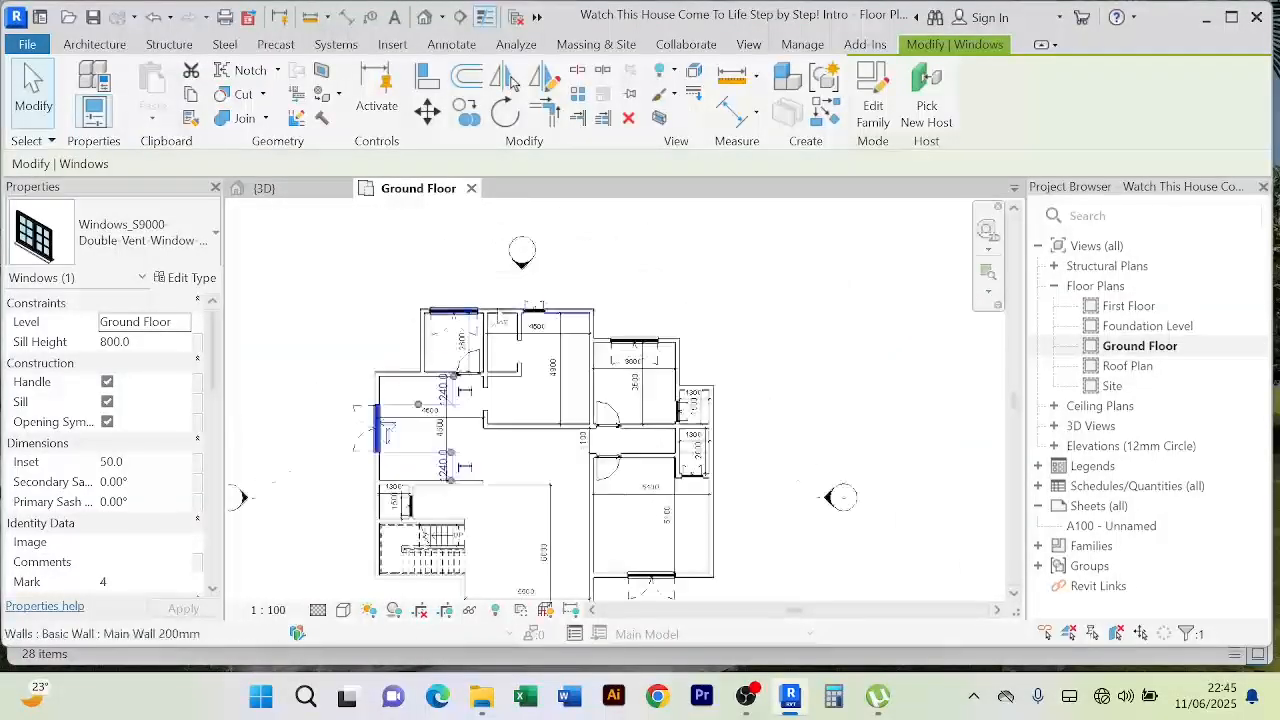
pyautogui.scroll(2, 490, 316)
pyautogui.click(425, 312)
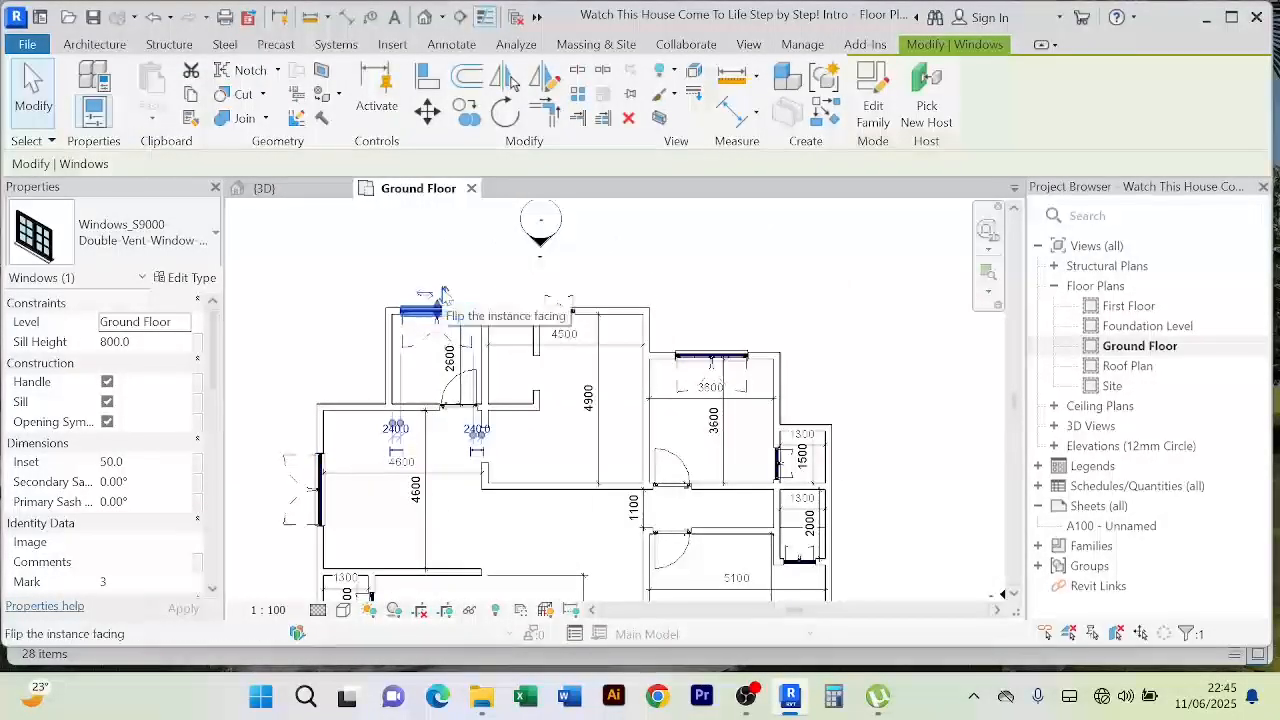
pyautogui.click(443, 291)
# Step: Flip the facing of the window in the 3600 mm room's rear wall so it opens outwards
pyautogui.scroll(-2, 534, 309)
pyautogui.moveTo(678, 318); pyautogui.dragTo(628, 274, button='middle')
pyautogui.scroll(2, 632, 280)
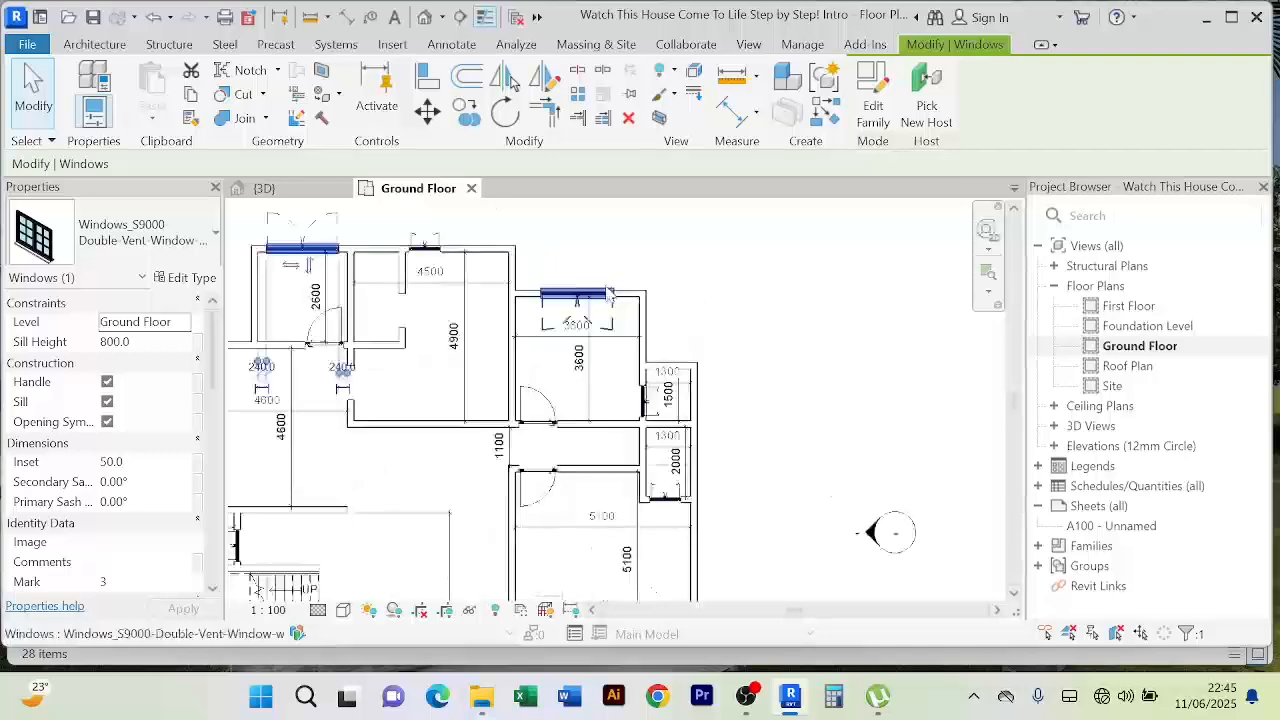
pyautogui.click(609, 292)
pyautogui.scroll(-2, 735, 296)
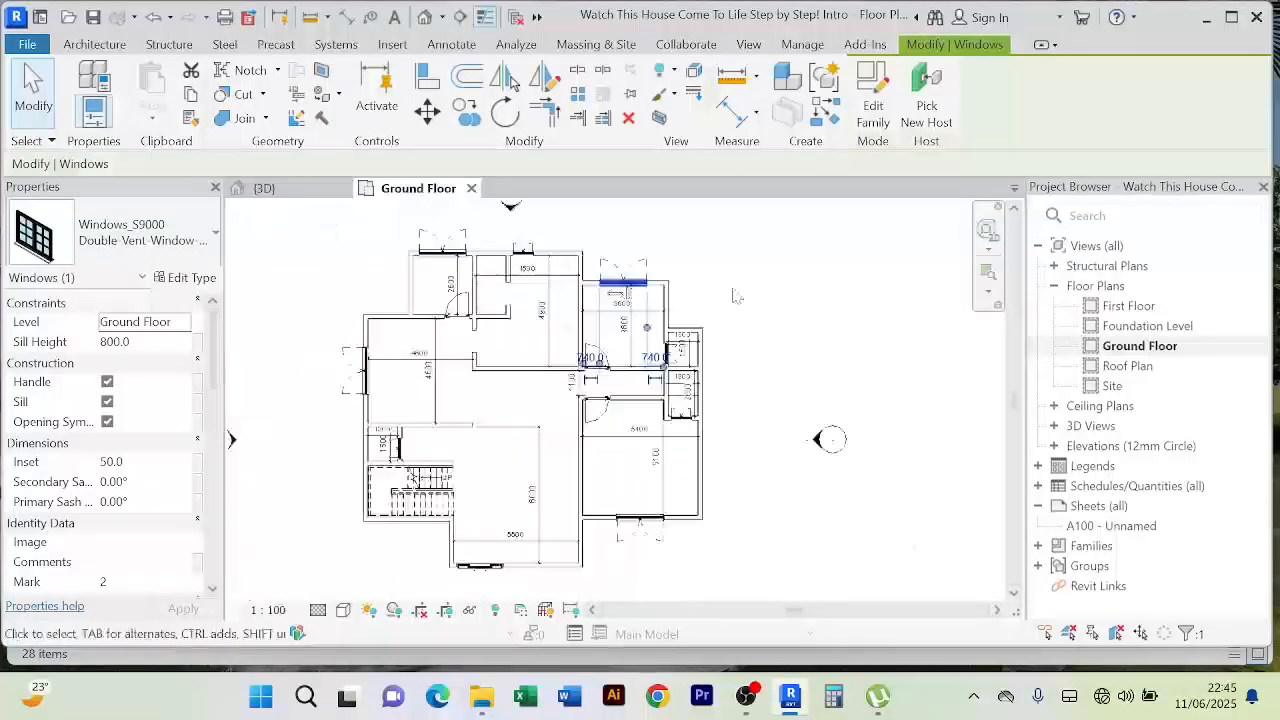
# Step: Clear the window selection and save the project
pyautogui.moveTo(715, 363); pyautogui.dragTo(683, 313, button='middle')
pyautogui.scroll(3, 684, 312)
pyautogui.moveTo(663, 572); pyautogui.dragTo(634, 427, button='middle')
pyautogui.scroll(-4, 636, 432)
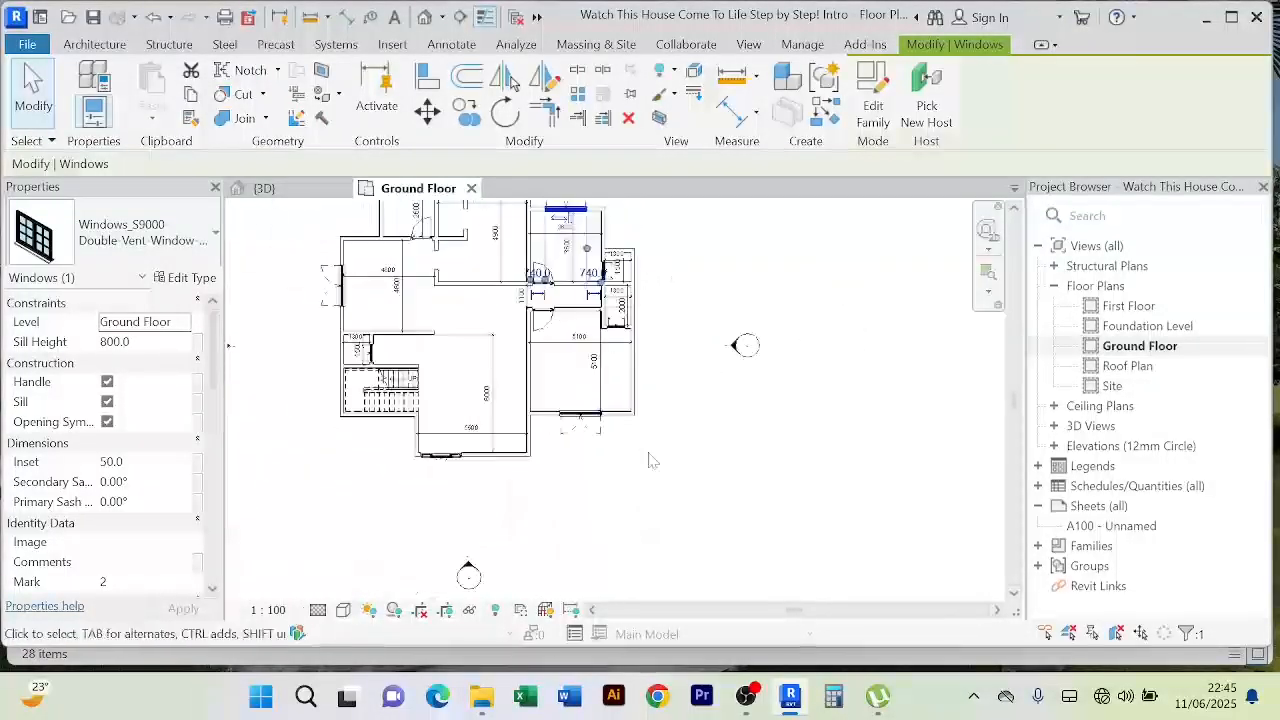
pyautogui.moveTo(631, 483); pyautogui.dragTo(645, 520, button='middle')
pyautogui.scroll(2, 598, 506)
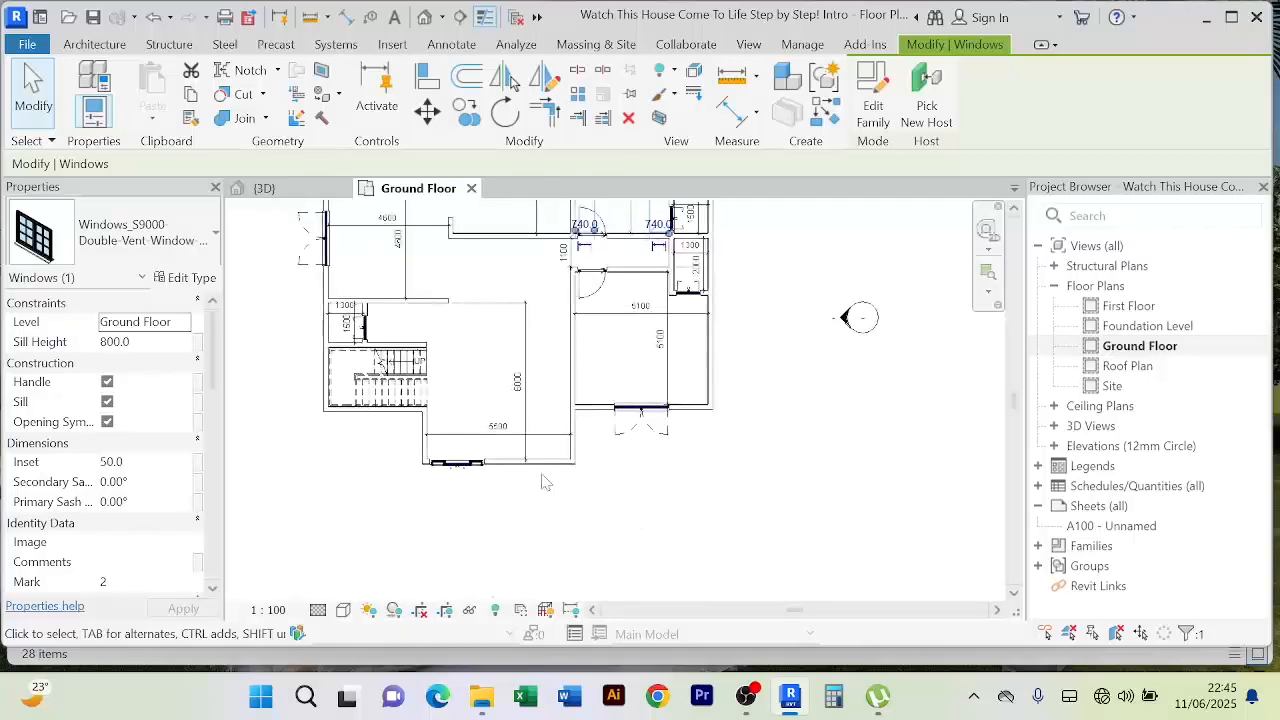
pyautogui.click(541, 473)
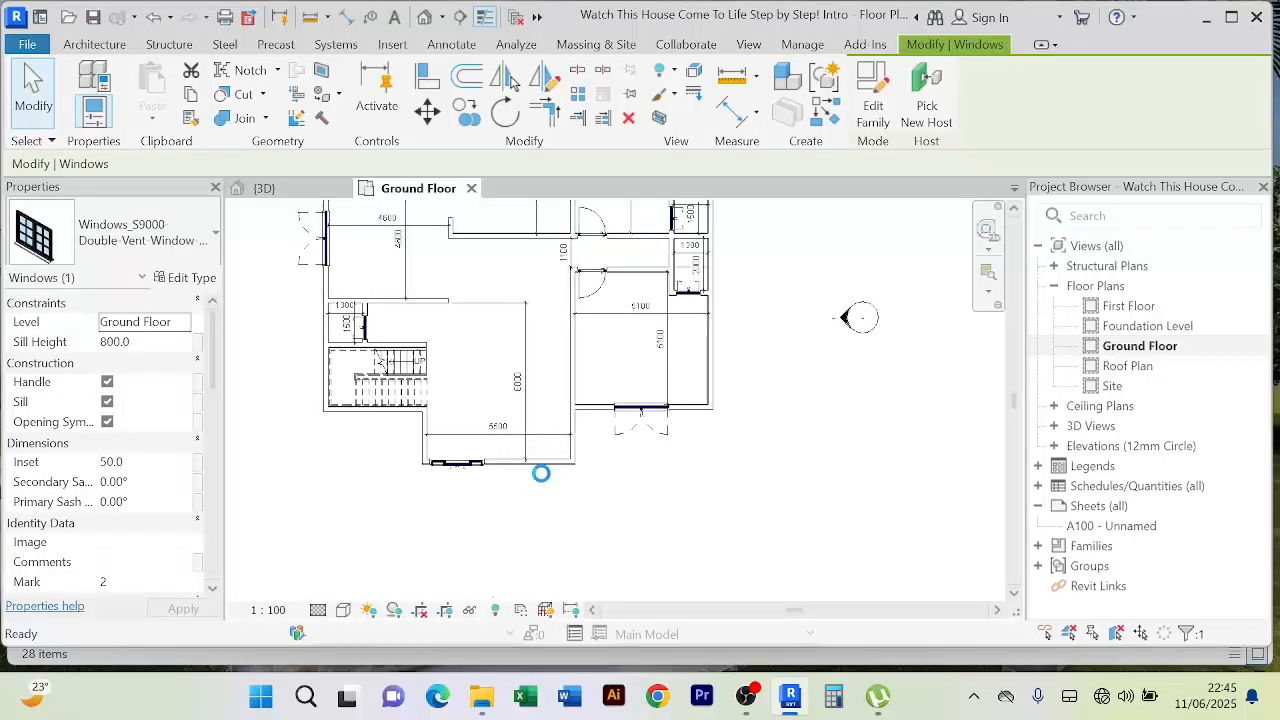
pyautogui.hotkey('ctrl', 's')
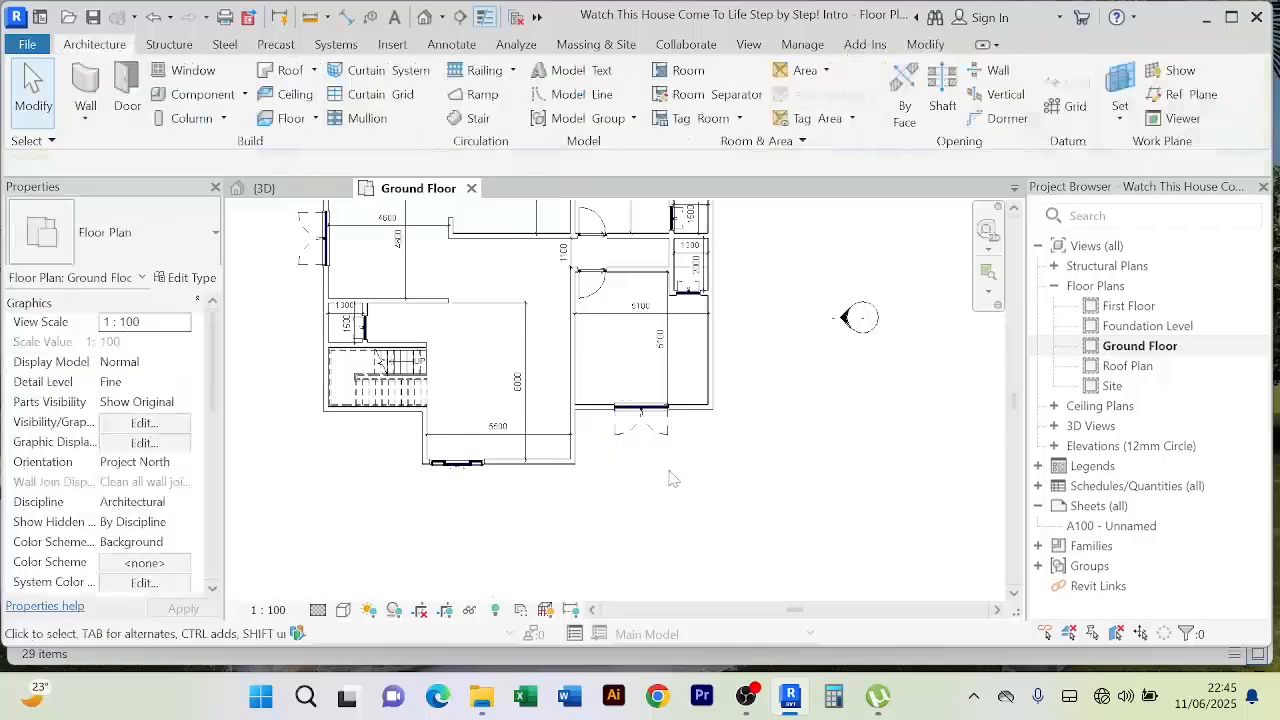
# Step: Examine the ground floor plan for window placement, including the bedrooms, the small side rooms, the staircase area and the rear rooms
pyautogui.scroll(-2, 672, 479)
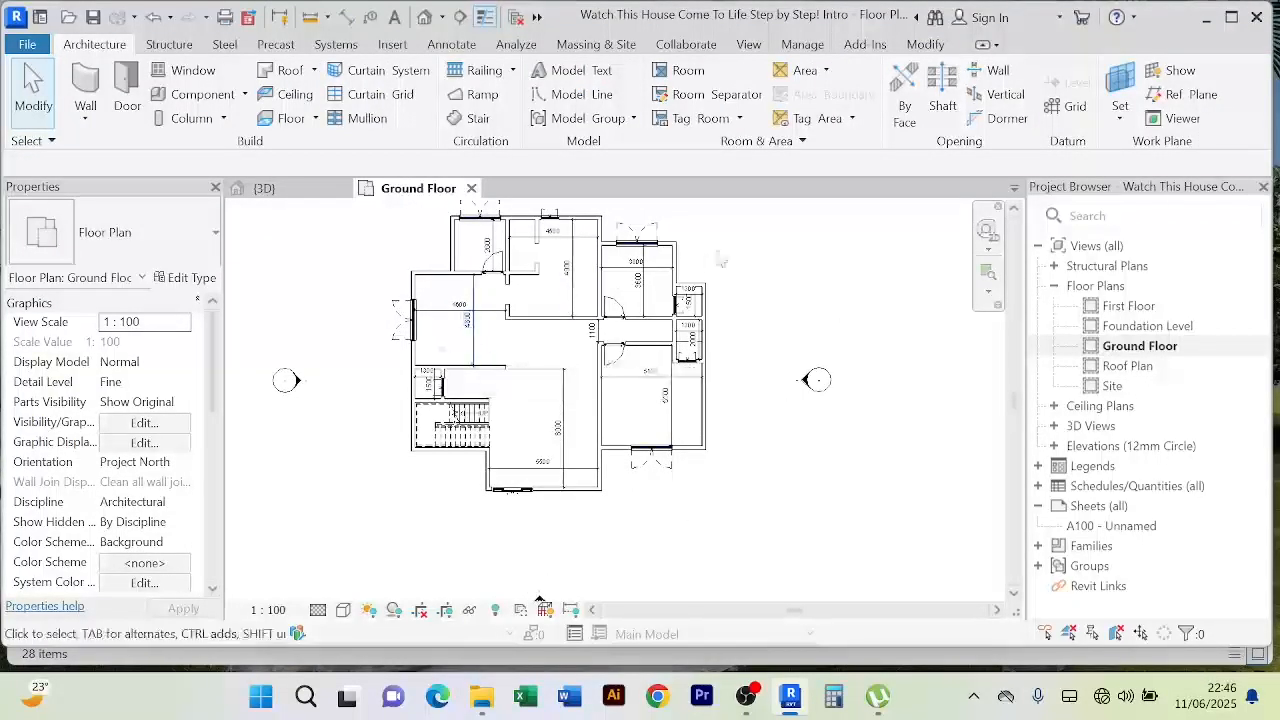
pyautogui.scroll(2, 720, 278)
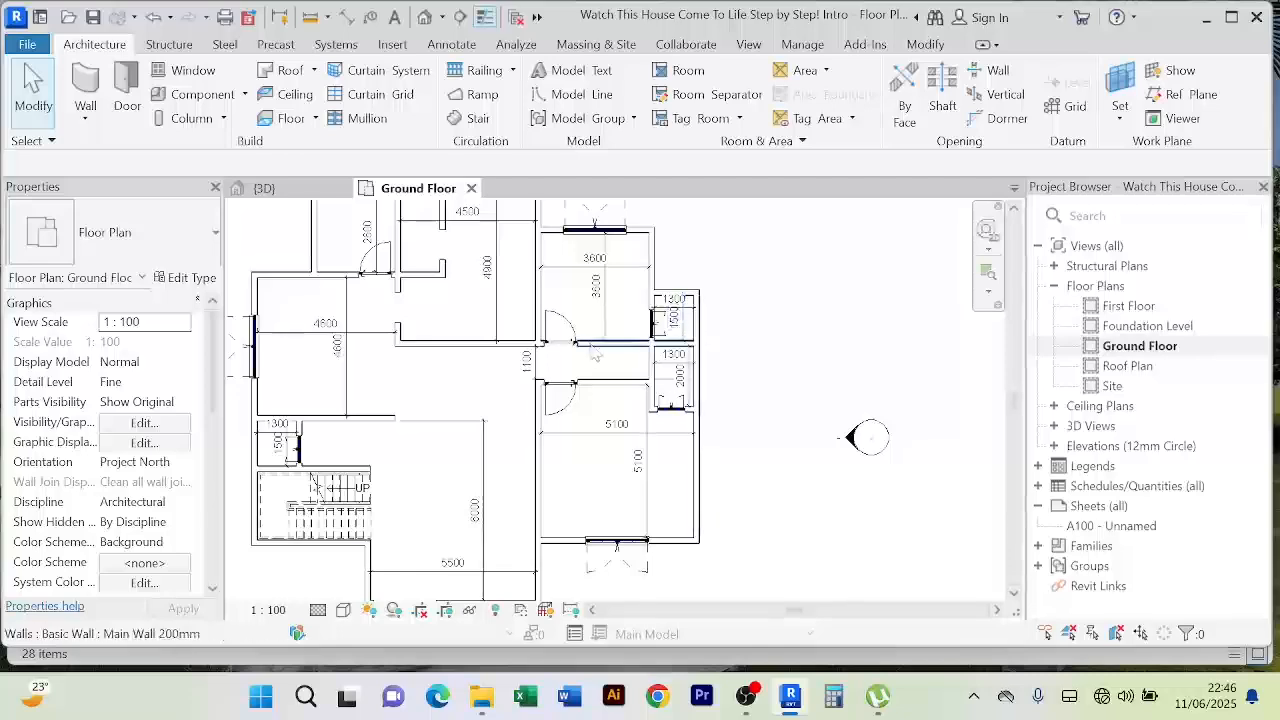
pyautogui.scroll(-2, 716, 304)
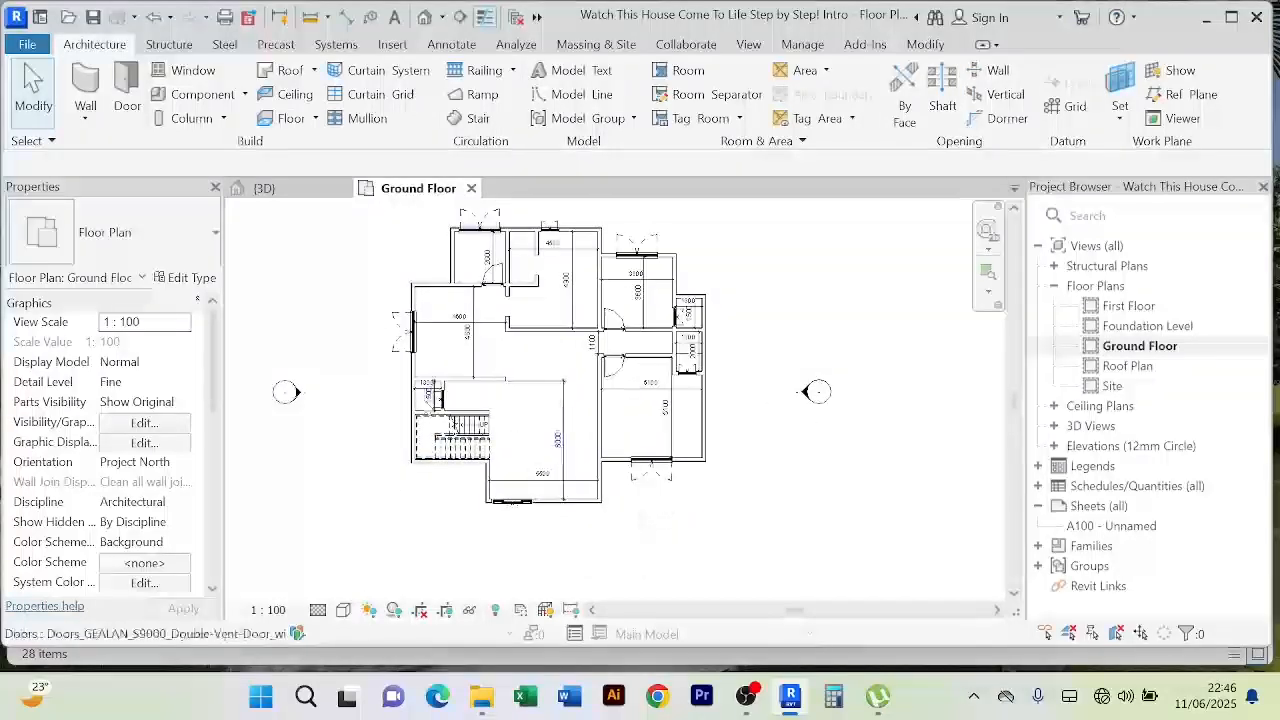
pyautogui.scroll(2, 420, 405)
pyautogui.scroll(2, 422, 440)
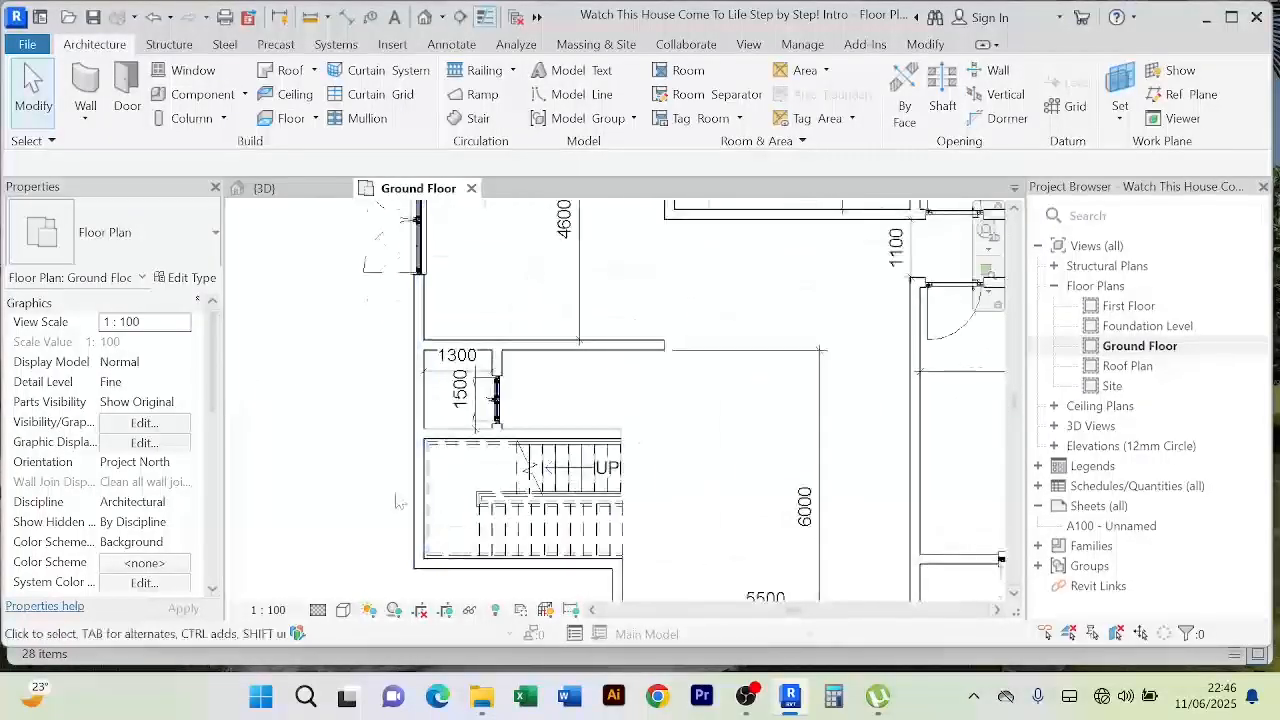
pyautogui.scroll(-4, 422, 440)
pyautogui.scroll(2, 535, 302)
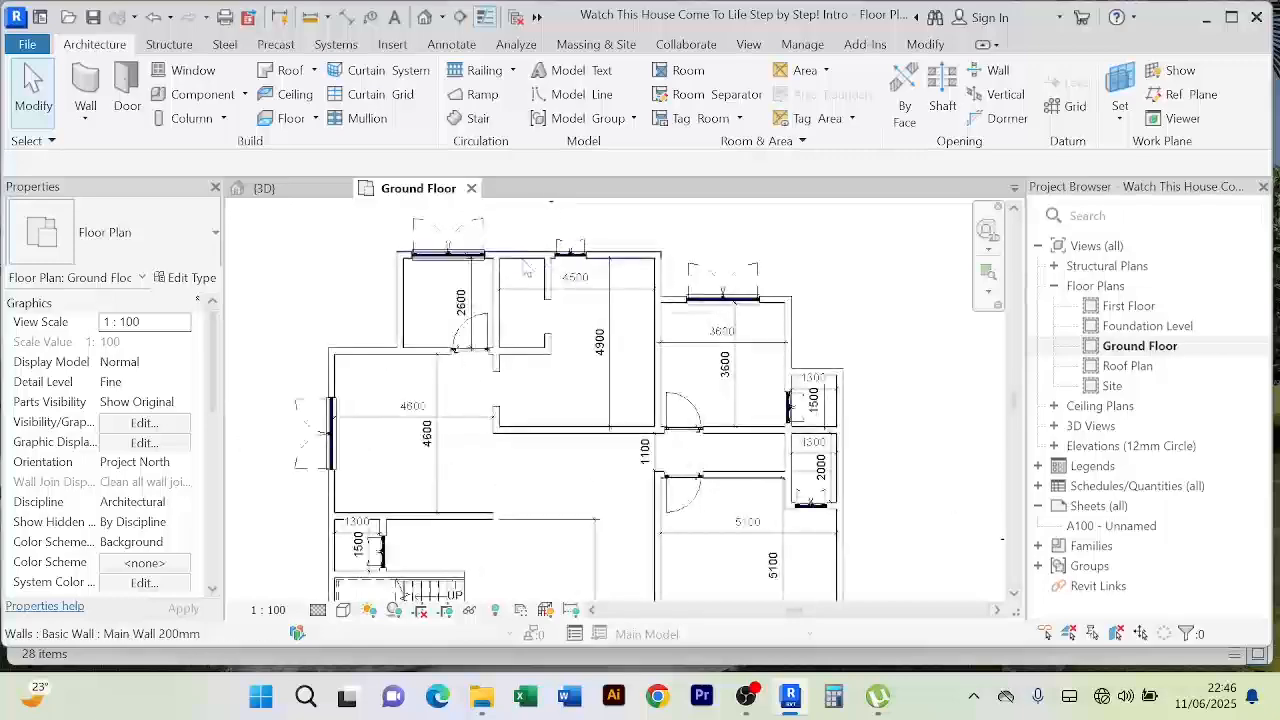
pyautogui.scroll(1, 530, 256)
pyautogui.scroll(-3, 530, 256)
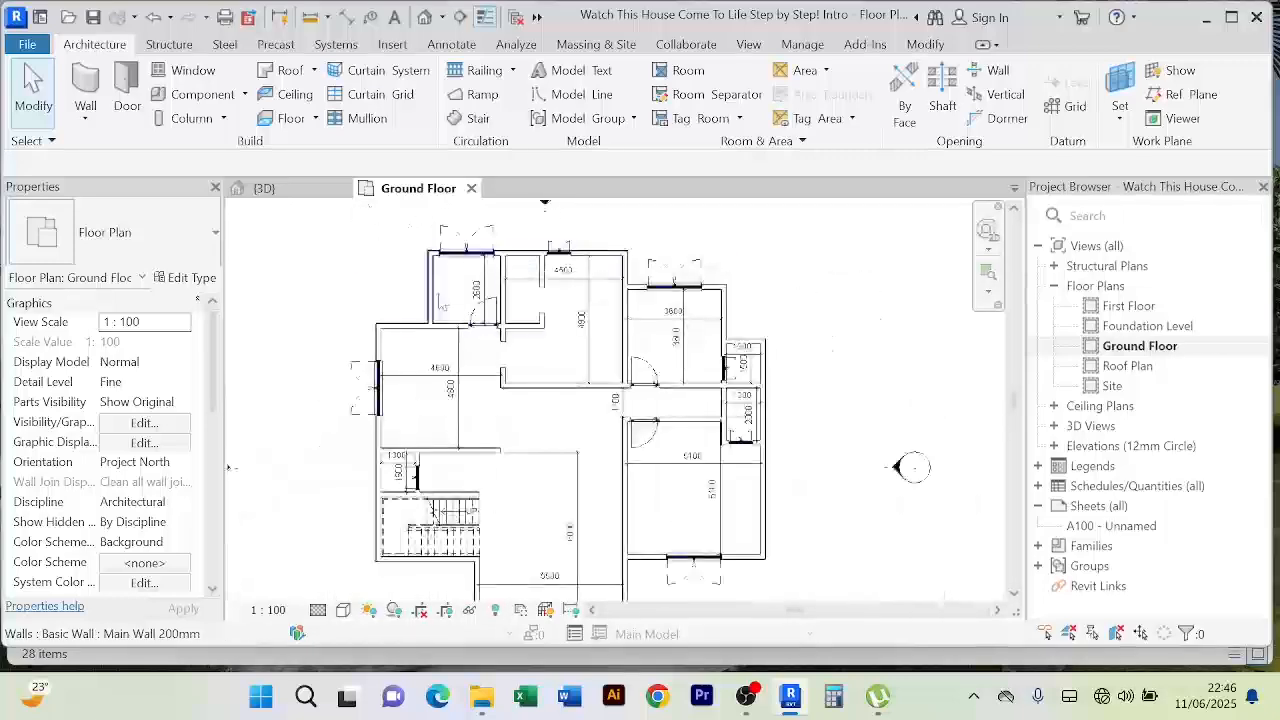
# Step: Examine the small room beside the 4500 mm room and the 1300 mm wide side rooms for missing exterior windows
pyautogui.scroll(2, 460, 298)
pyautogui.scroll(-2, 460, 298)
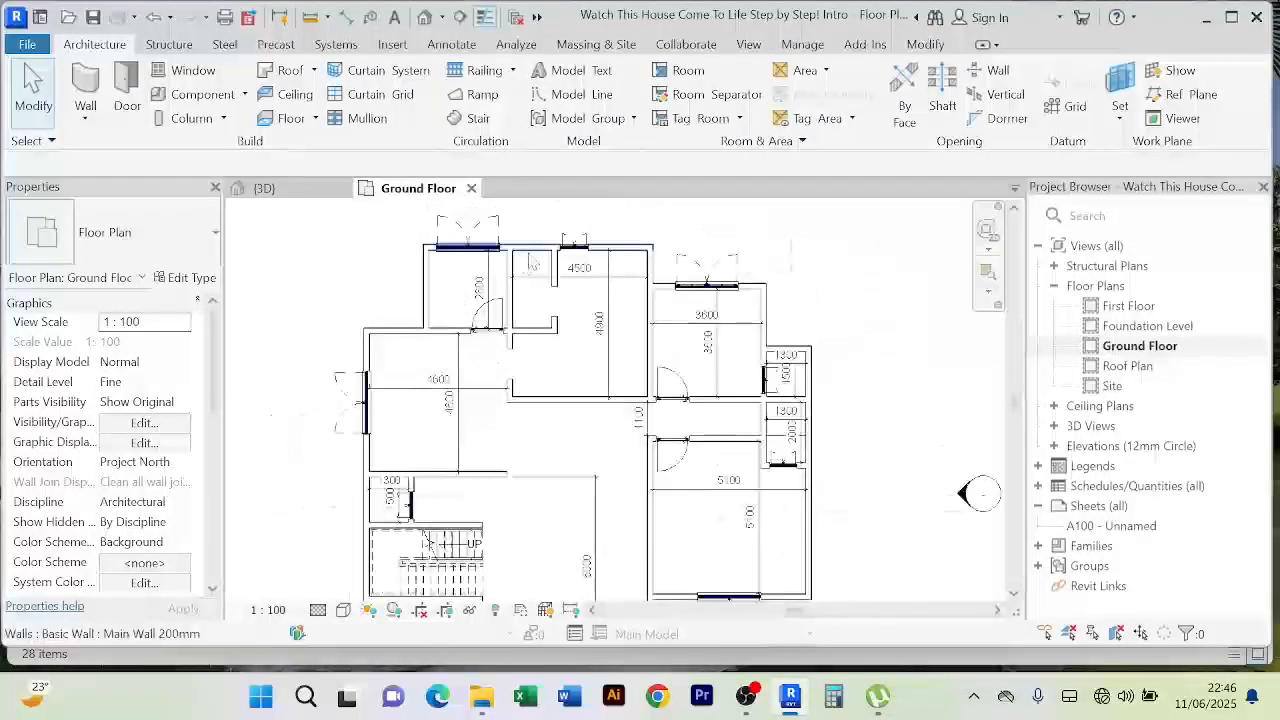
pyautogui.scroll(3, 530, 256)
pyautogui.scroll(-3, 530, 256)
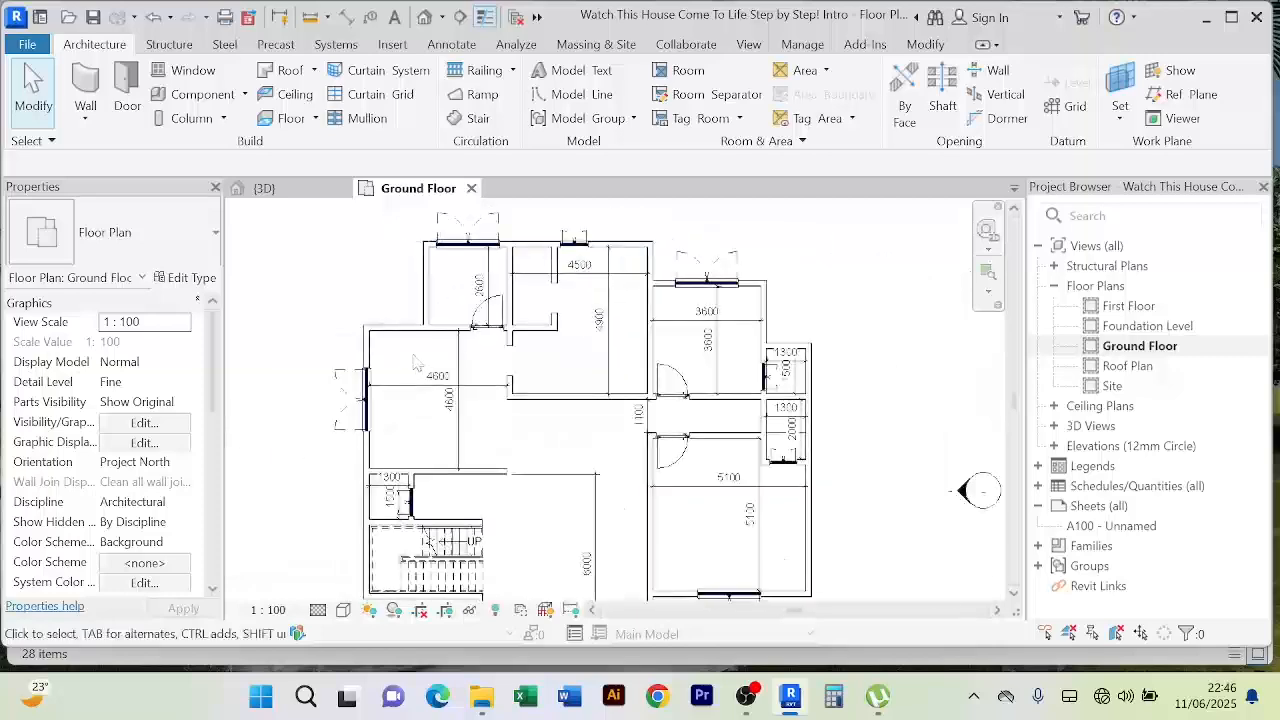
pyautogui.scroll(-2, 415, 363)
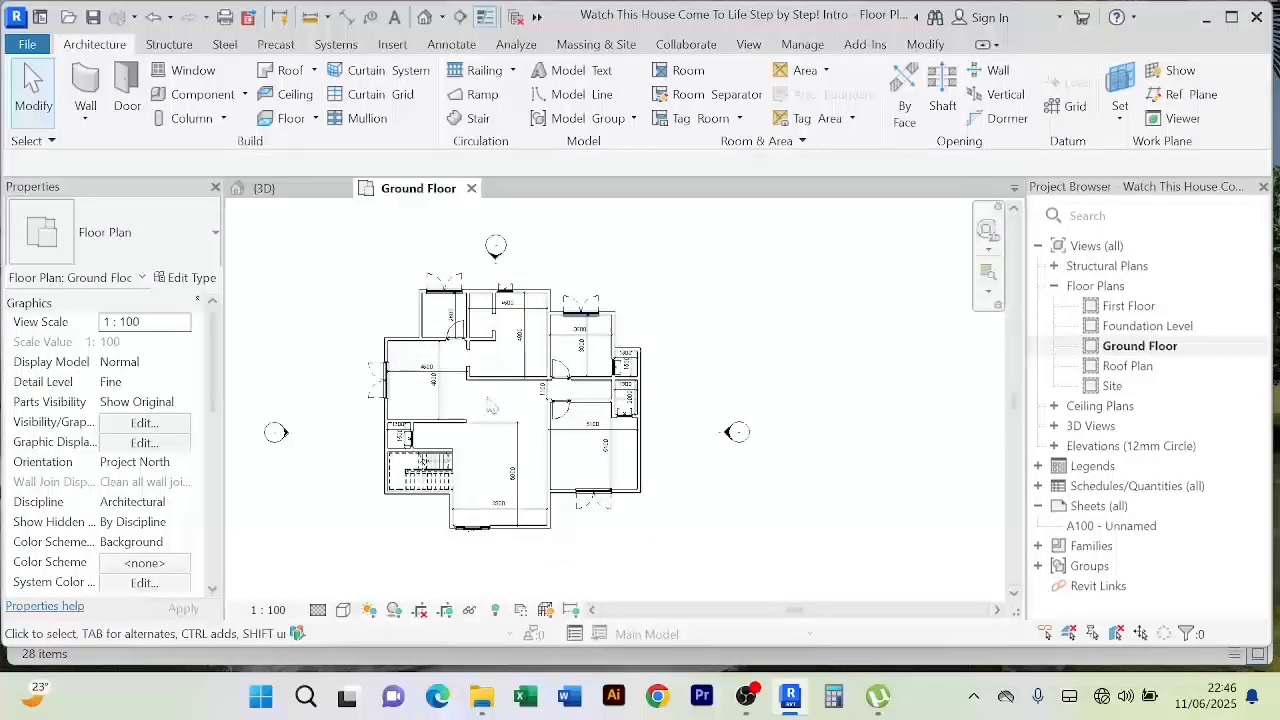
pyautogui.scroll(4, 474, 297)
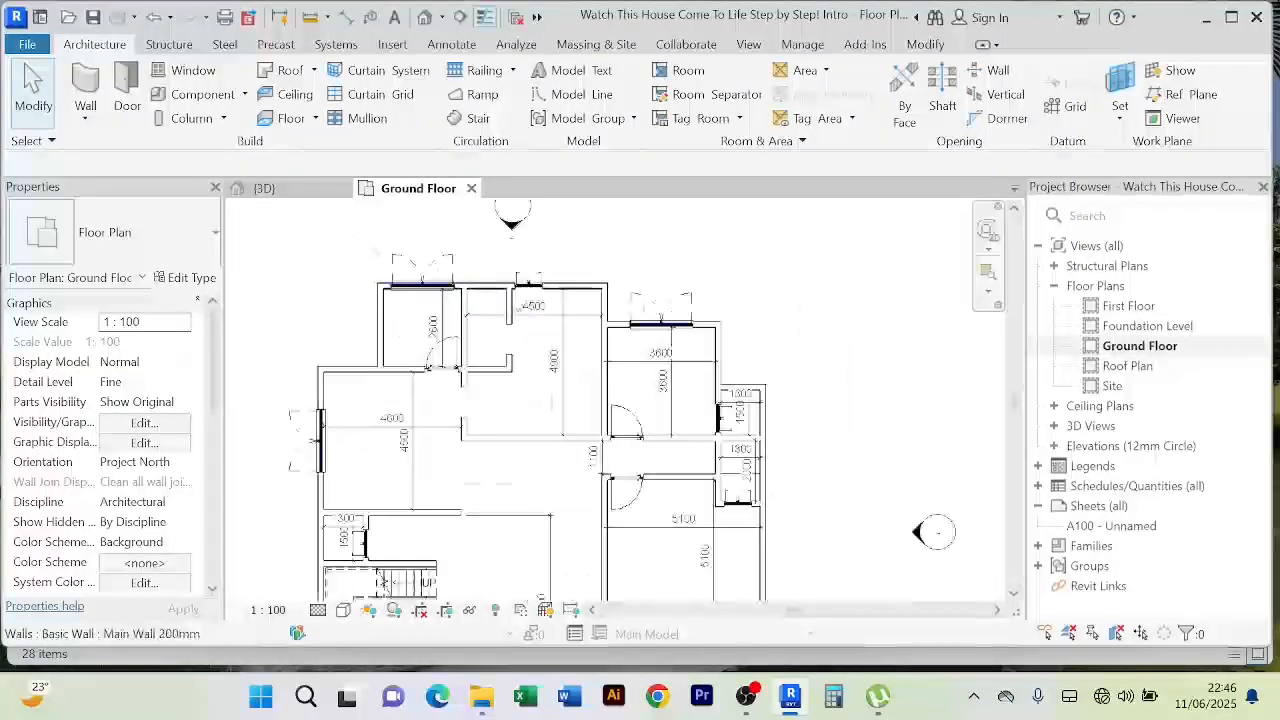
pyautogui.scroll(3, 835, 538)
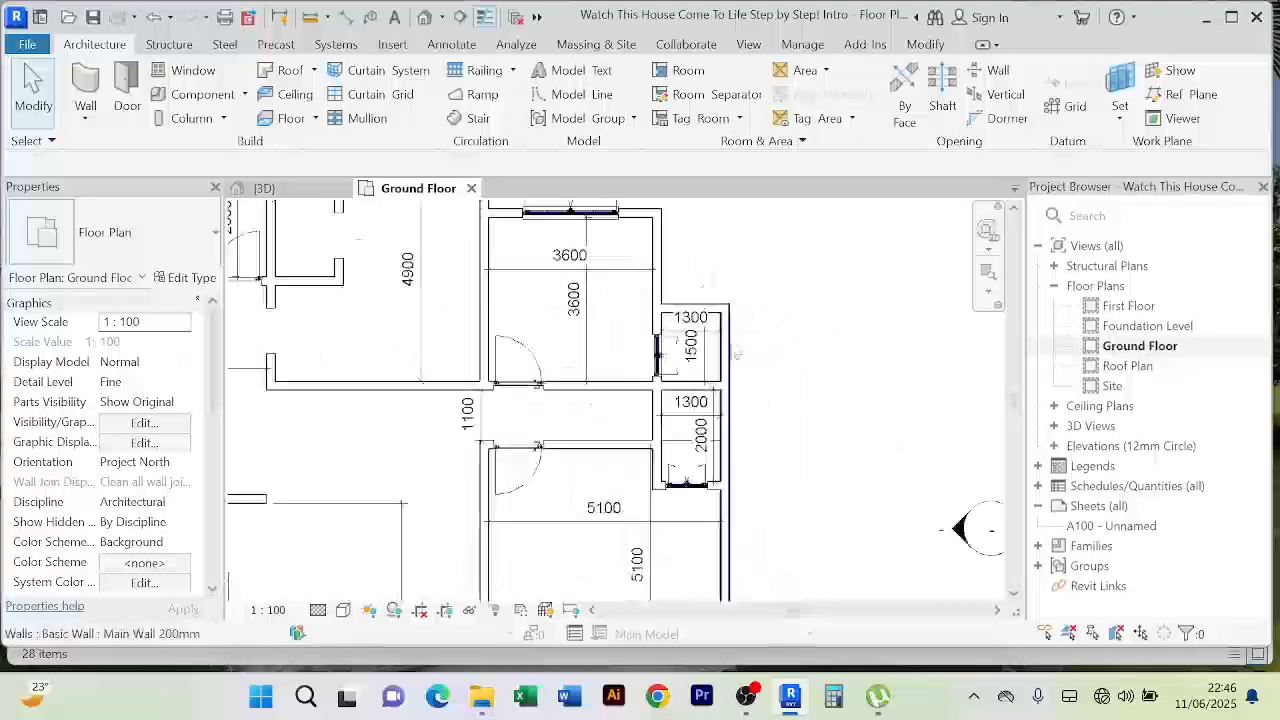
pyautogui.scroll(-2, 820, 357)
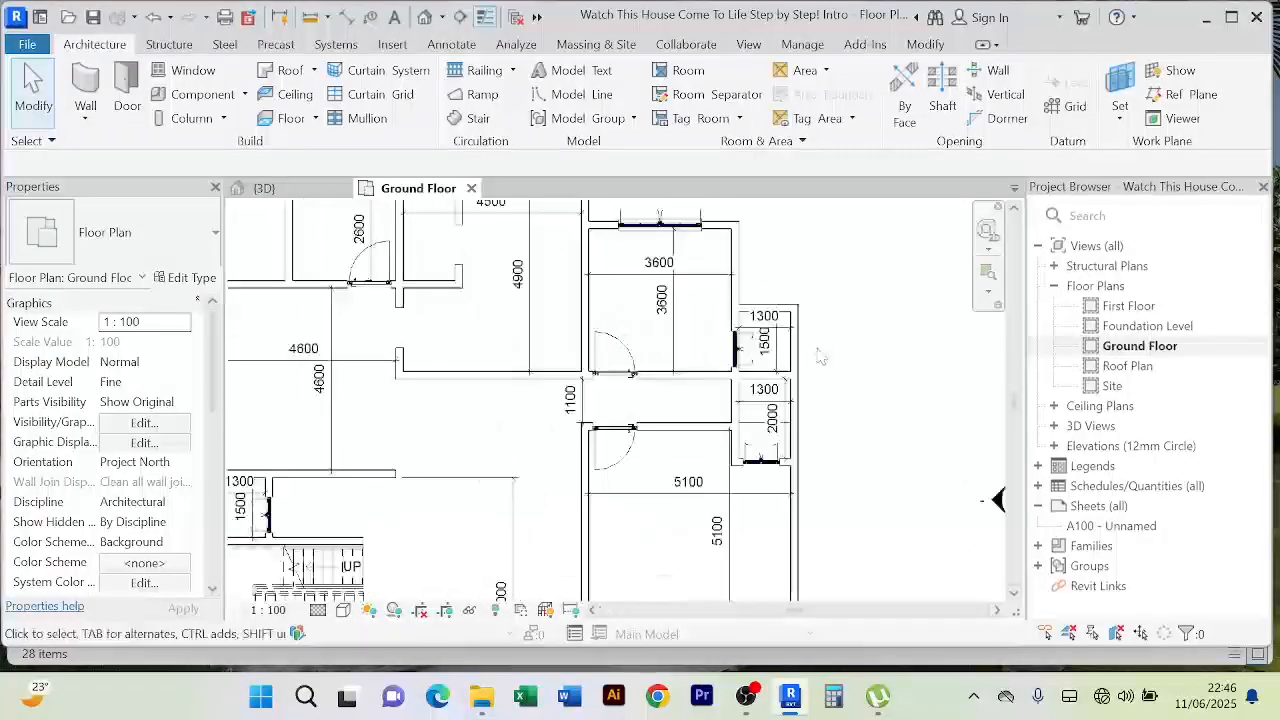
pyautogui.scroll(-4, 820, 357)
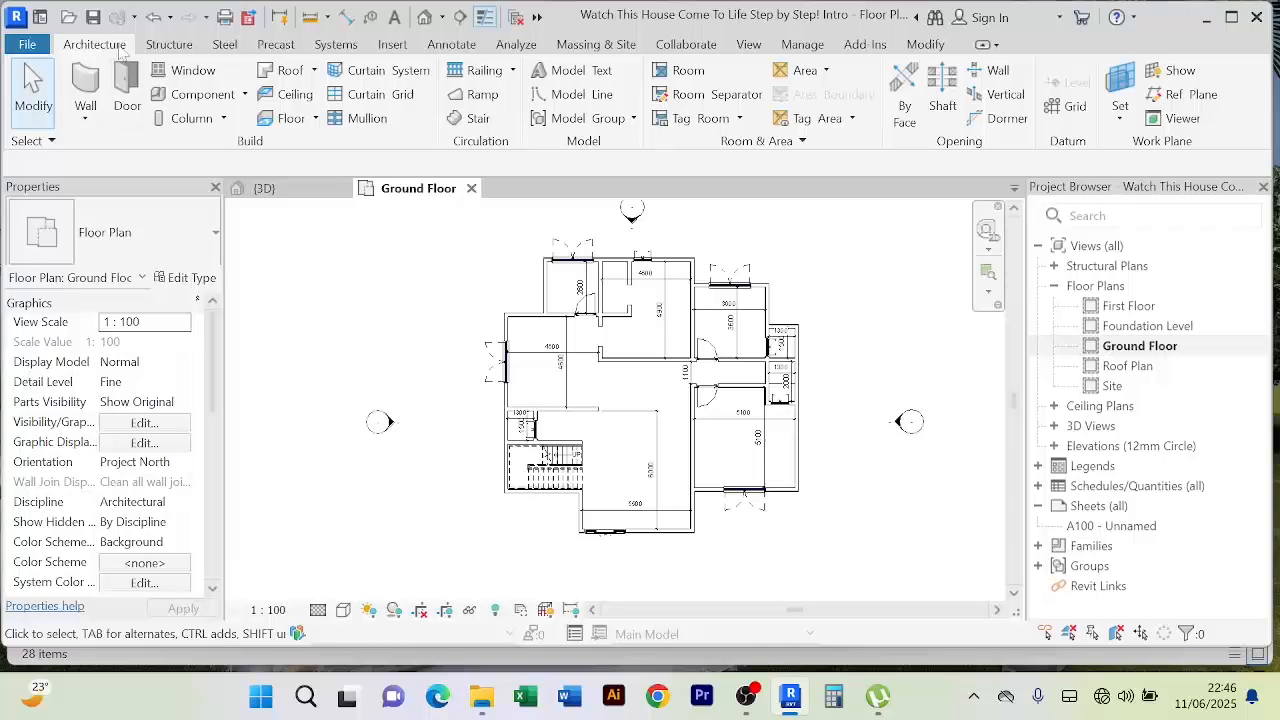
# Step: Load the Windows_Opening-Hinge_GEALAN_KUBUS_Single-leaf-turn-tilt-window family from the REVIT LIBRARIES folder as the window to place
pyautogui.click(188, 70)
pyautogui.click(190, 278)
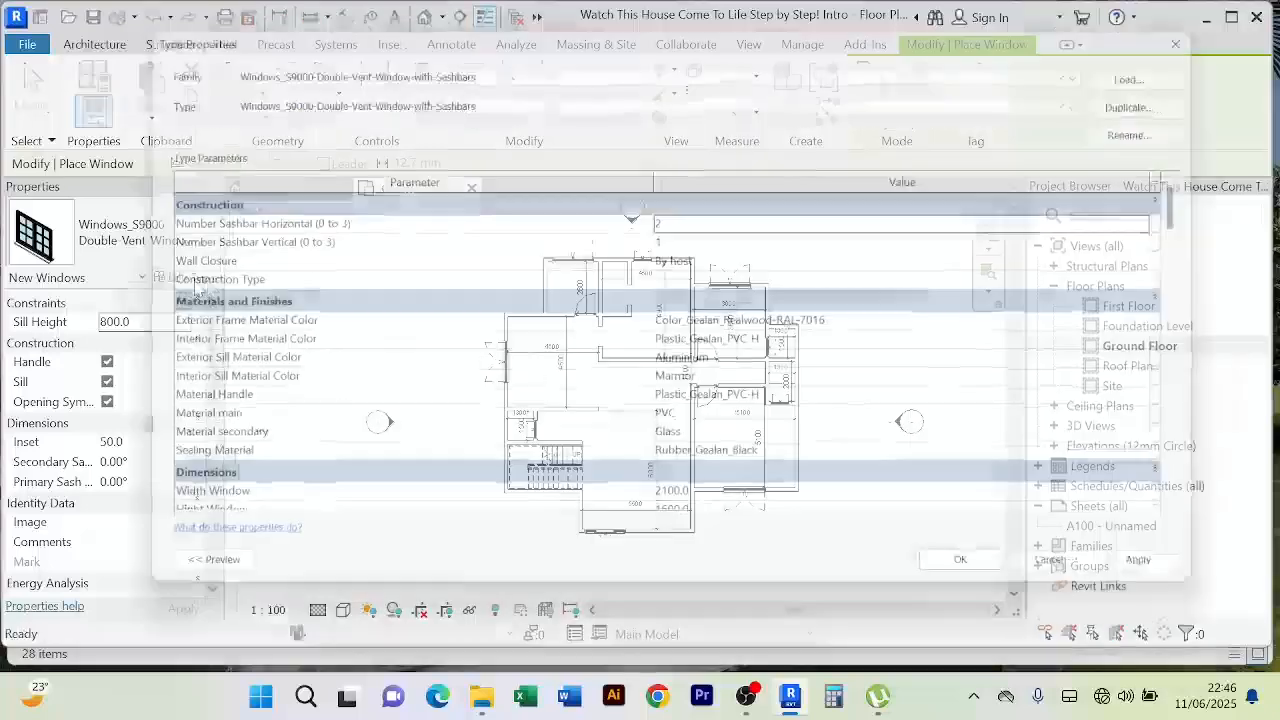
pyautogui.click(1168, 63)
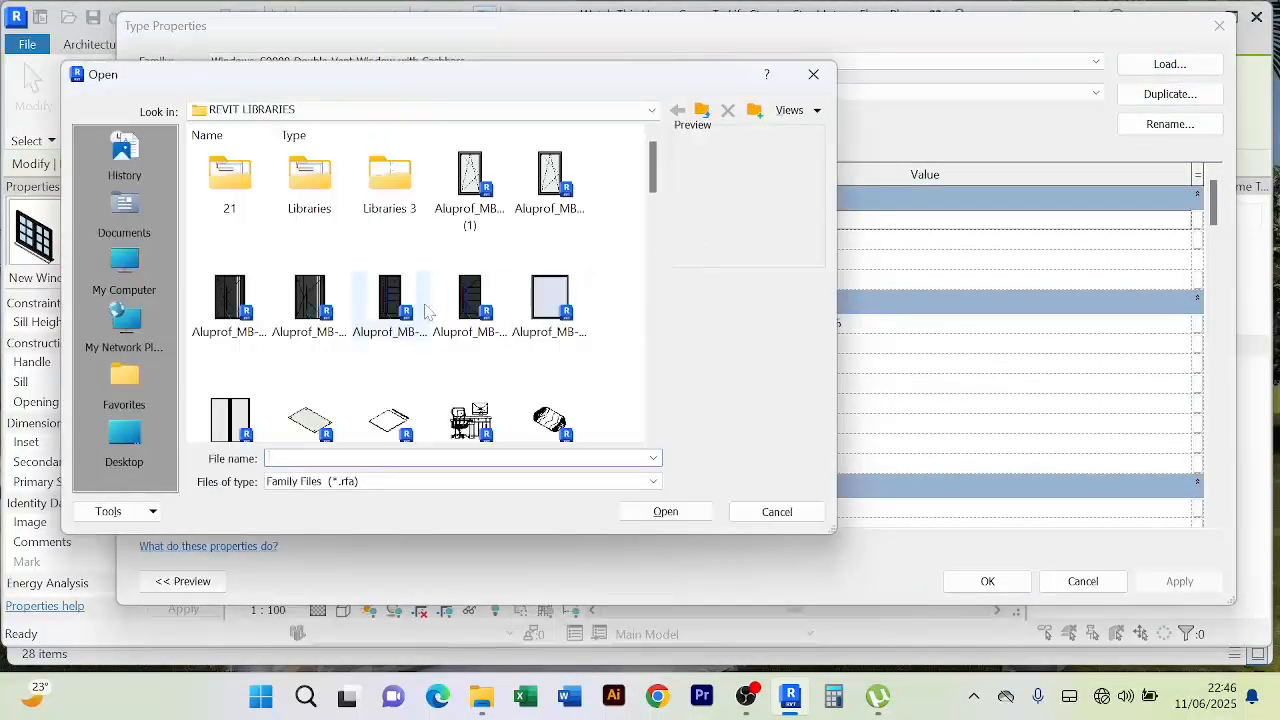
pyautogui.click(552, 300)
pyautogui.scroll(-5, 540, 345)
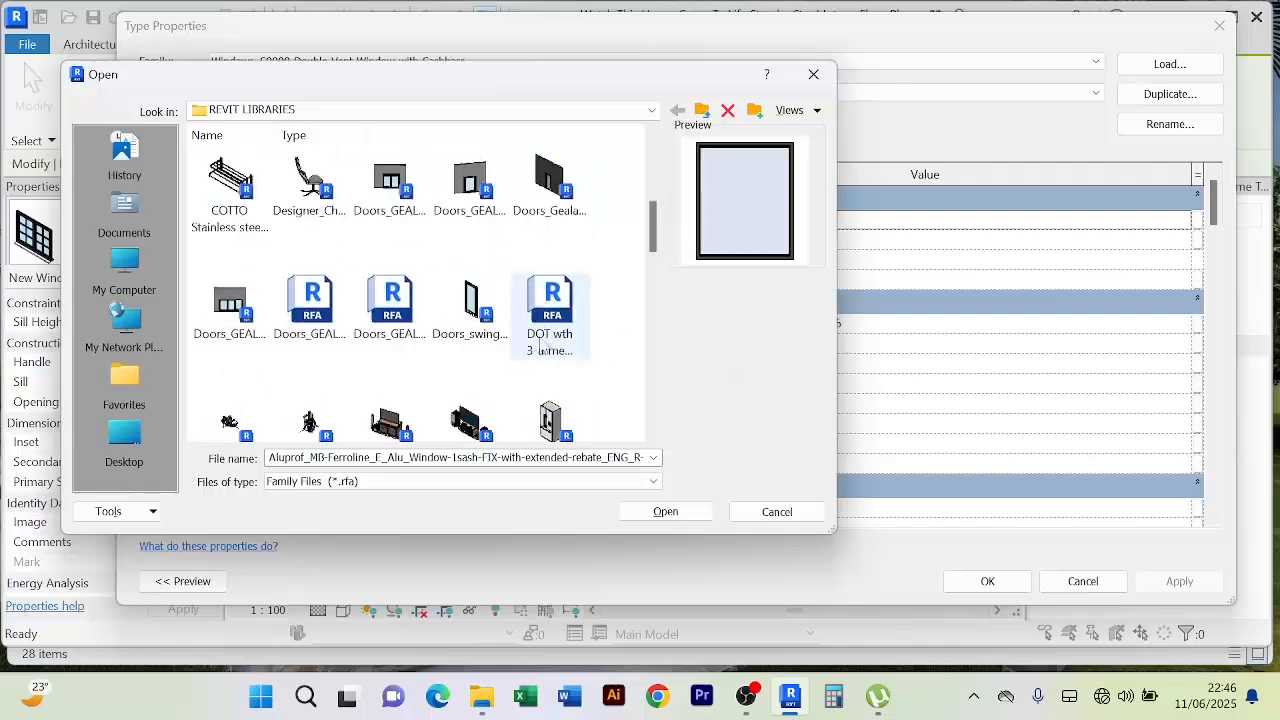
pyautogui.click(487, 316)
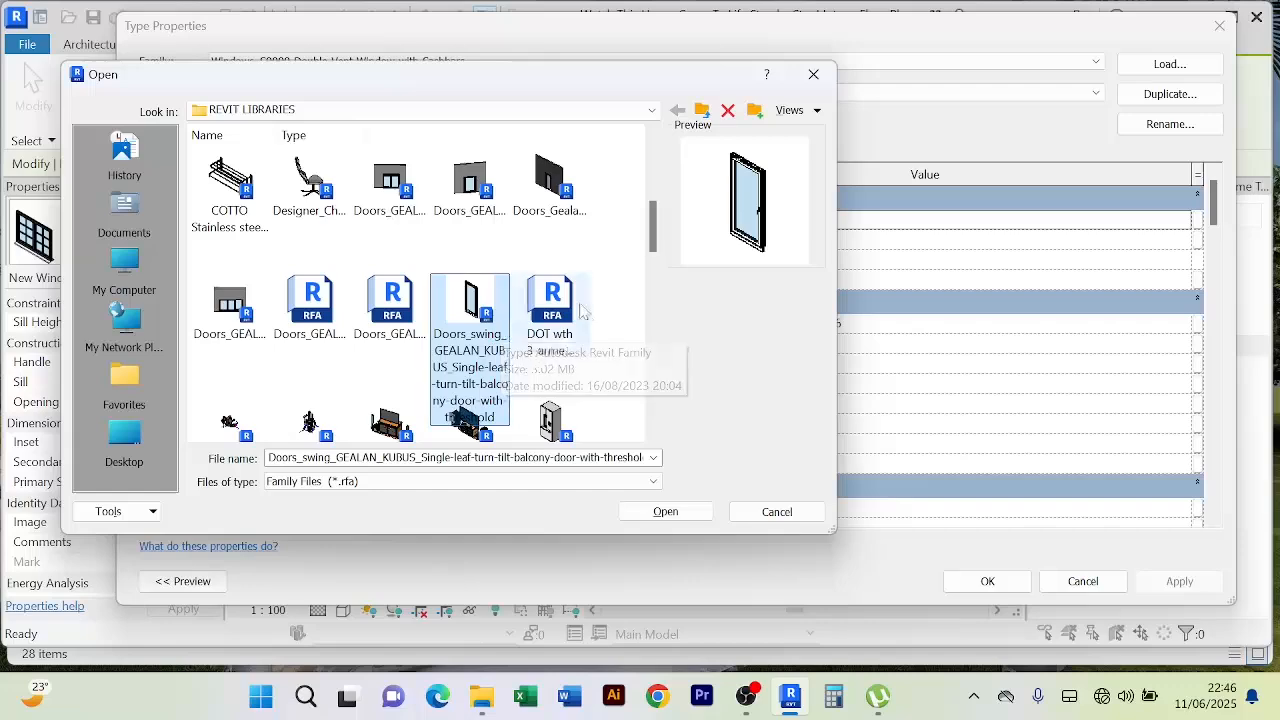
pyautogui.scroll(-1, 539, 403)
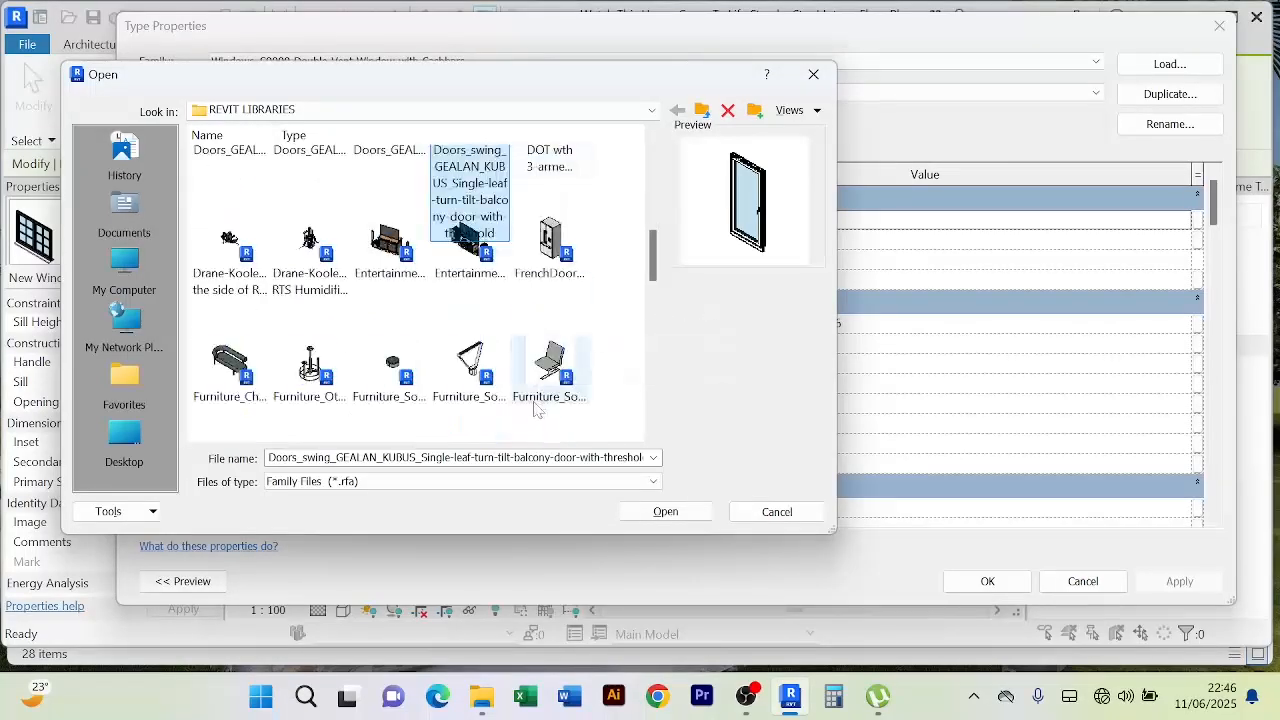
pyautogui.scroll(-5, 537, 405)
pyautogui.scroll(-5, 531, 385)
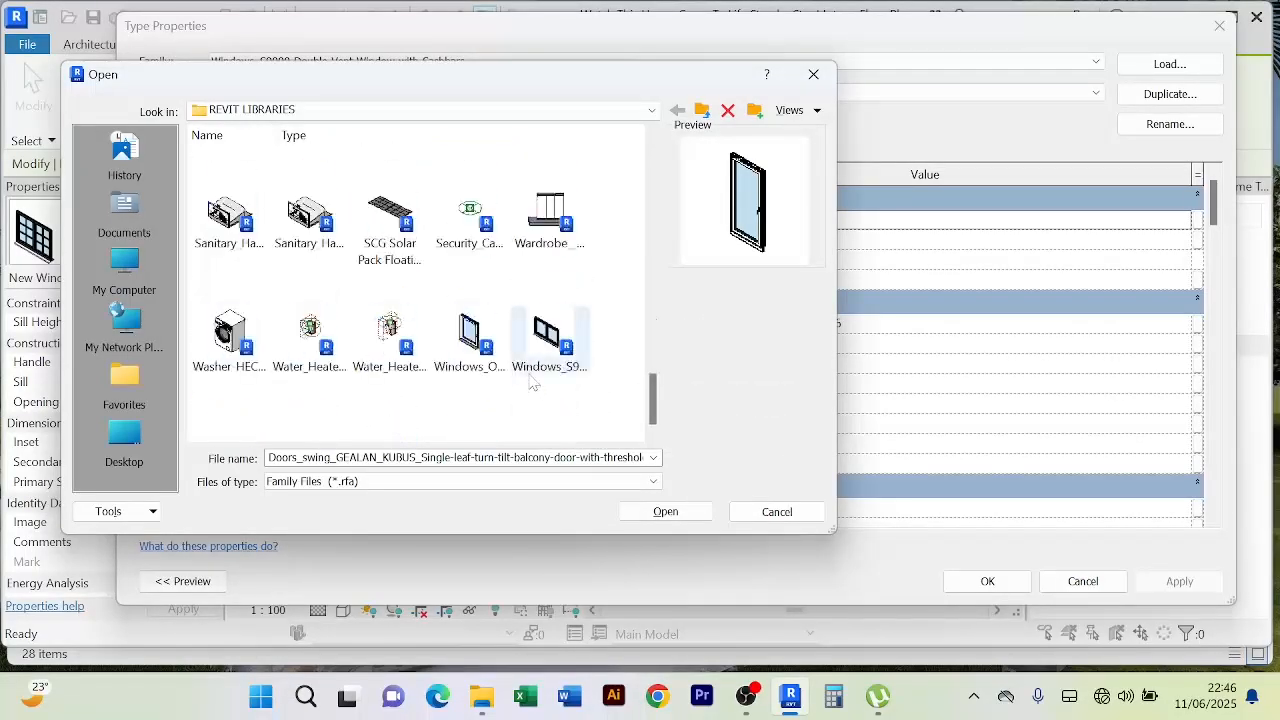
pyautogui.click(485, 347)
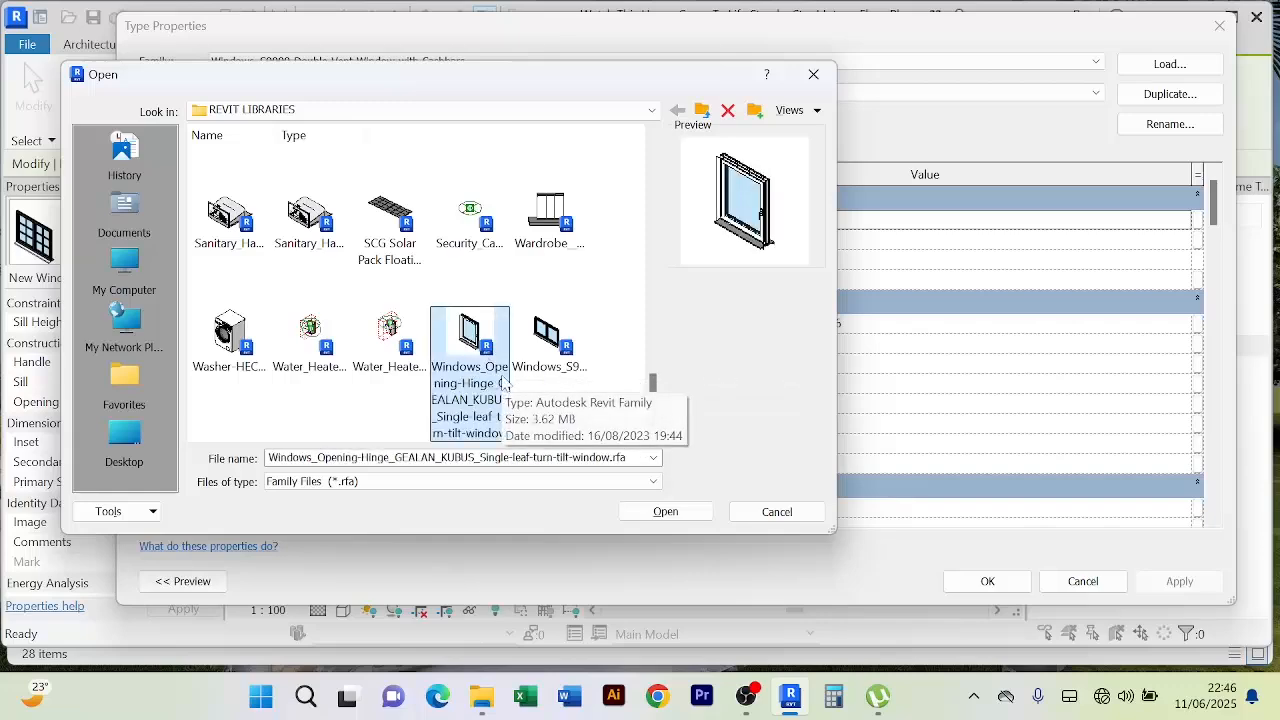
pyautogui.click(665, 512)
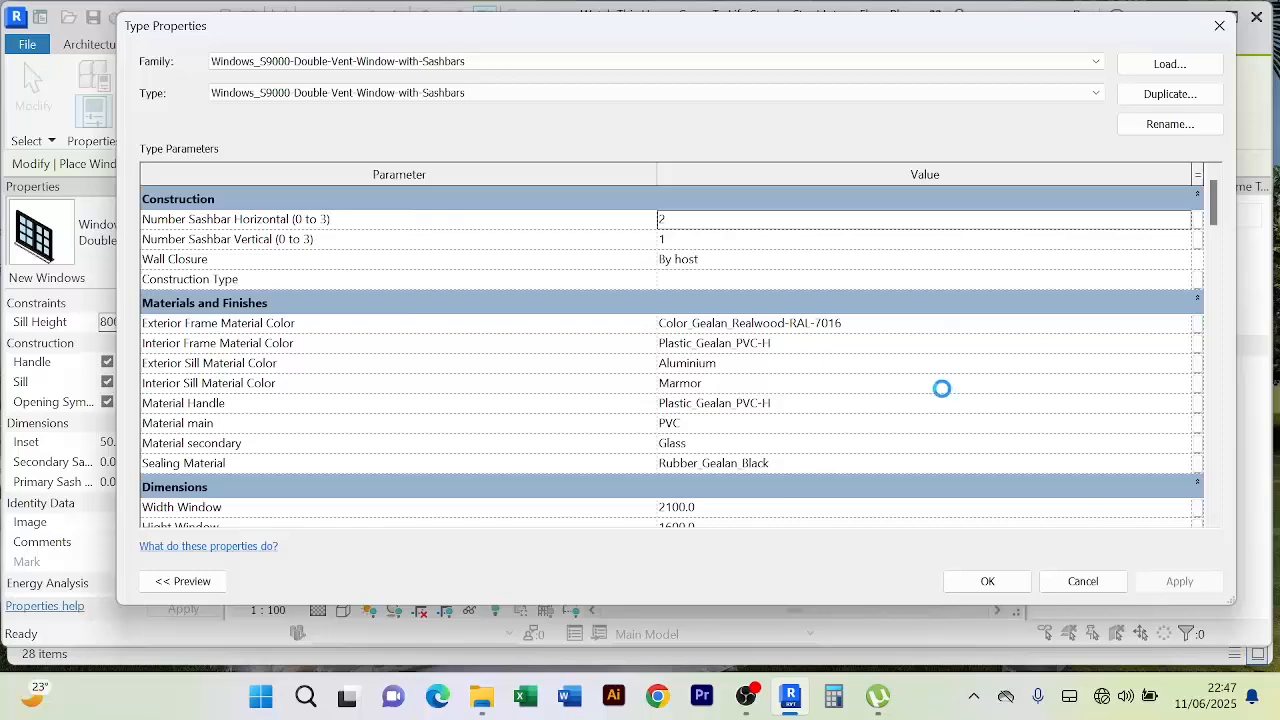
pyautogui.click(990, 582)
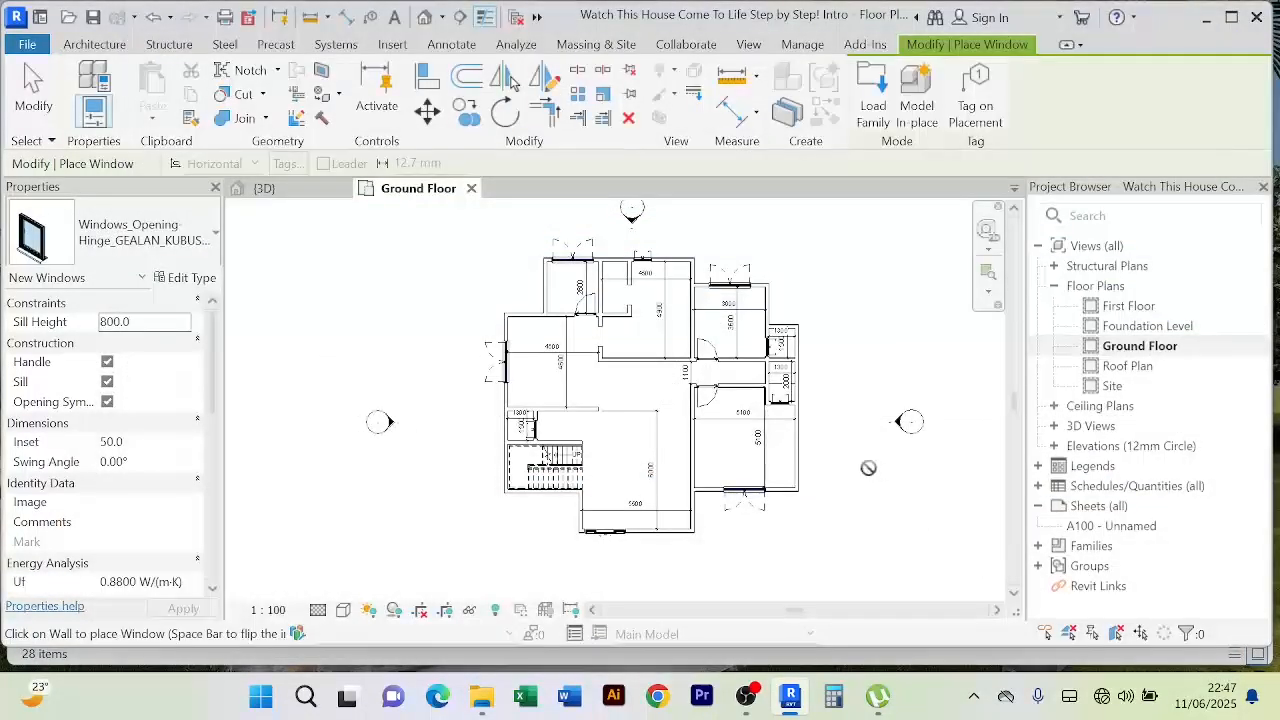
# Step: Place a single-leaf window centred in the exterior wall of each 1300 mm wide side room, 2000 and 1500 mm long, near the 3600 mm room
pyautogui.scroll(4, 808, 366)
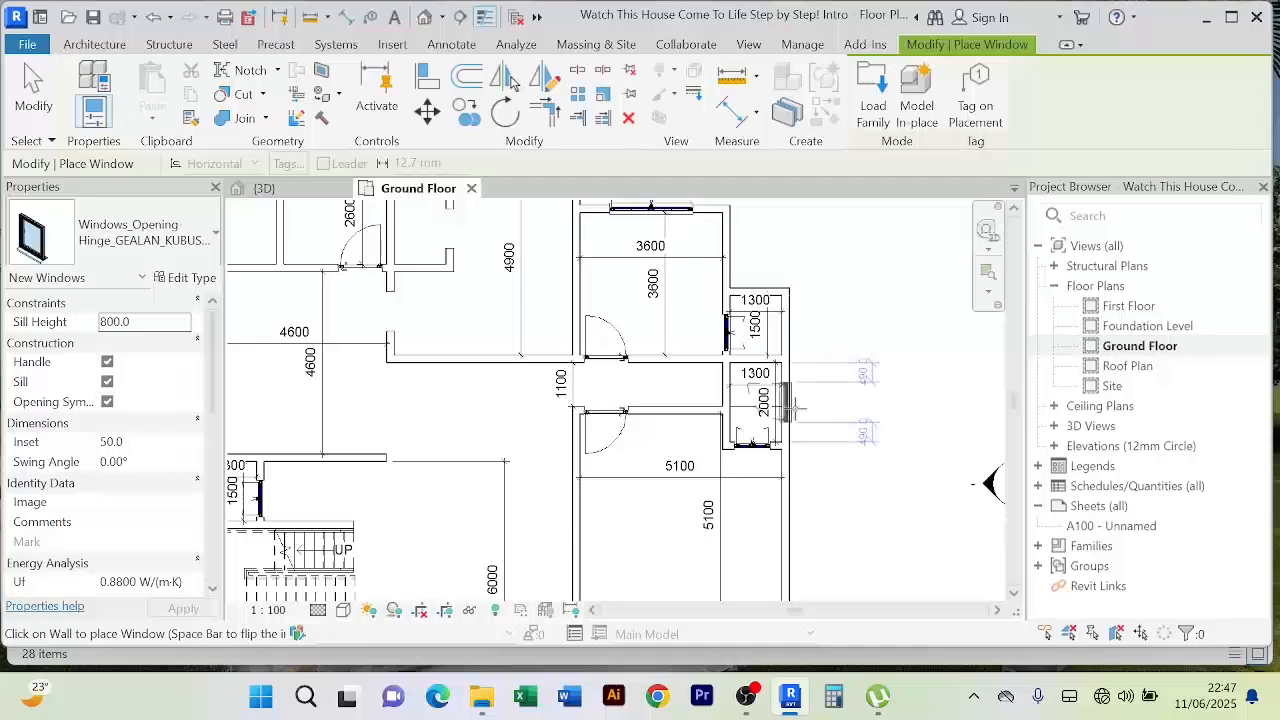
pyautogui.scroll(2, 793, 406)
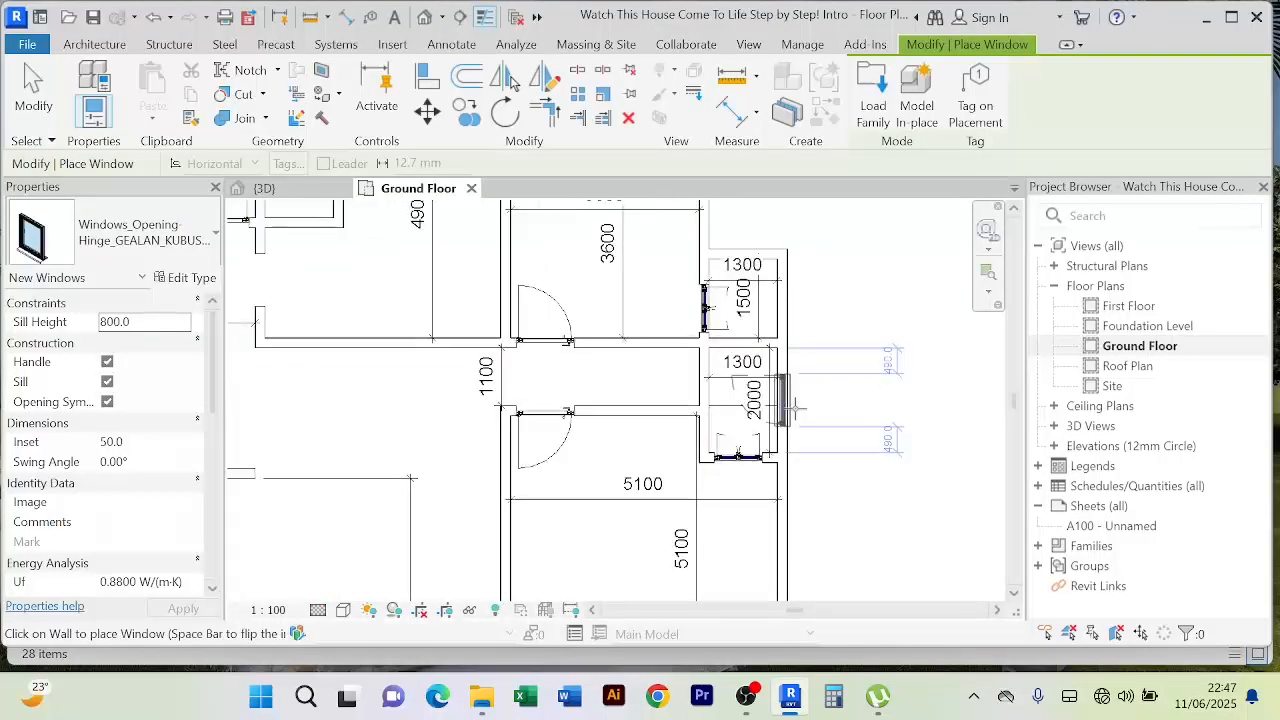
pyautogui.click(791, 405)
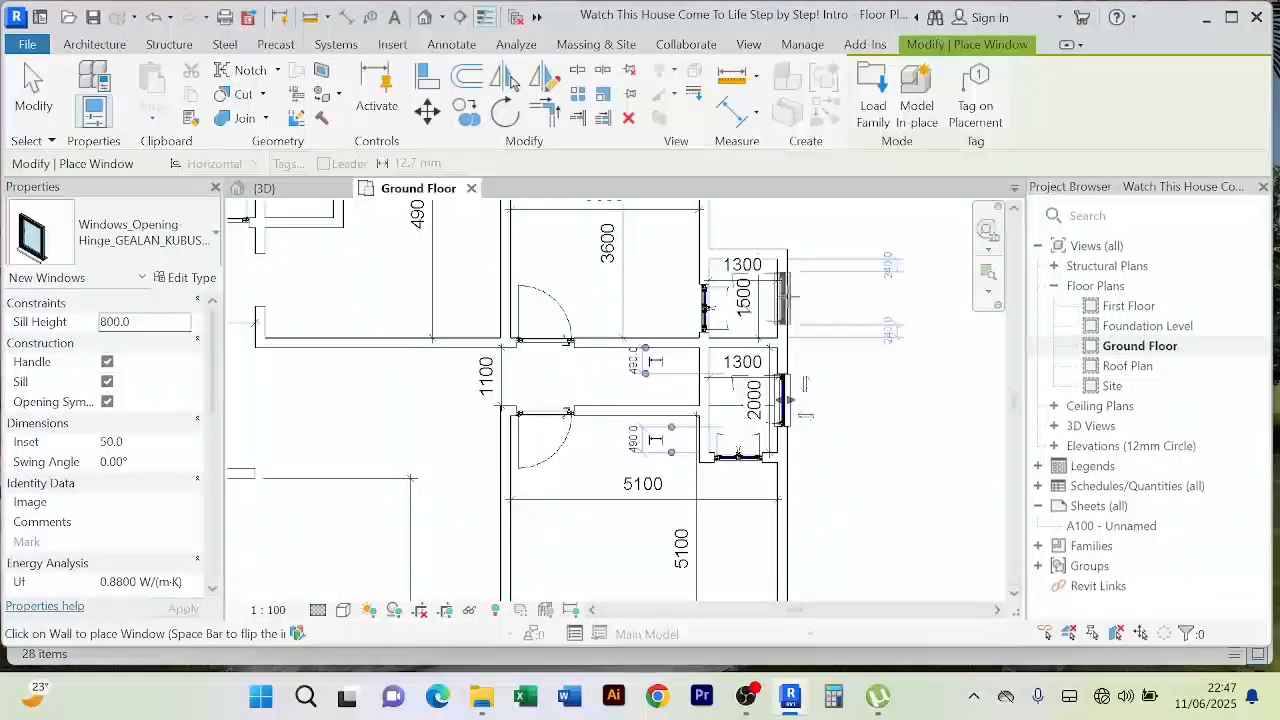
pyautogui.click(789, 297)
# Step: Place a single-leaf window in the rear wall of the small room between the 2600 mm and 4500 mm rooms
pyautogui.scroll(-2, 823, 323)
pyautogui.moveTo(872, 357); pyautogui.dragTo(914, 415, button='middle')
pyautogui.moveTo(683, 314); pyautogui.dragTo(750, 374, button='middle')
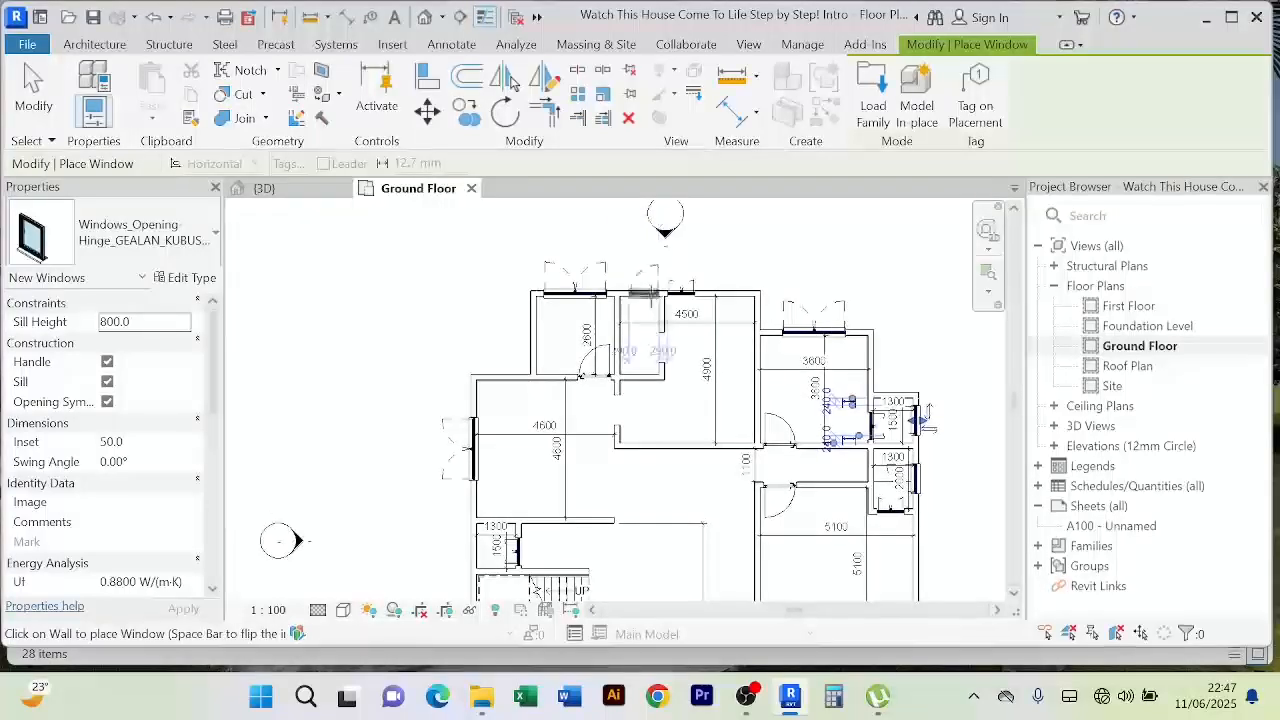
pyautogui.click(643, 290)
pyautogui.scroll(2, 655, 333)
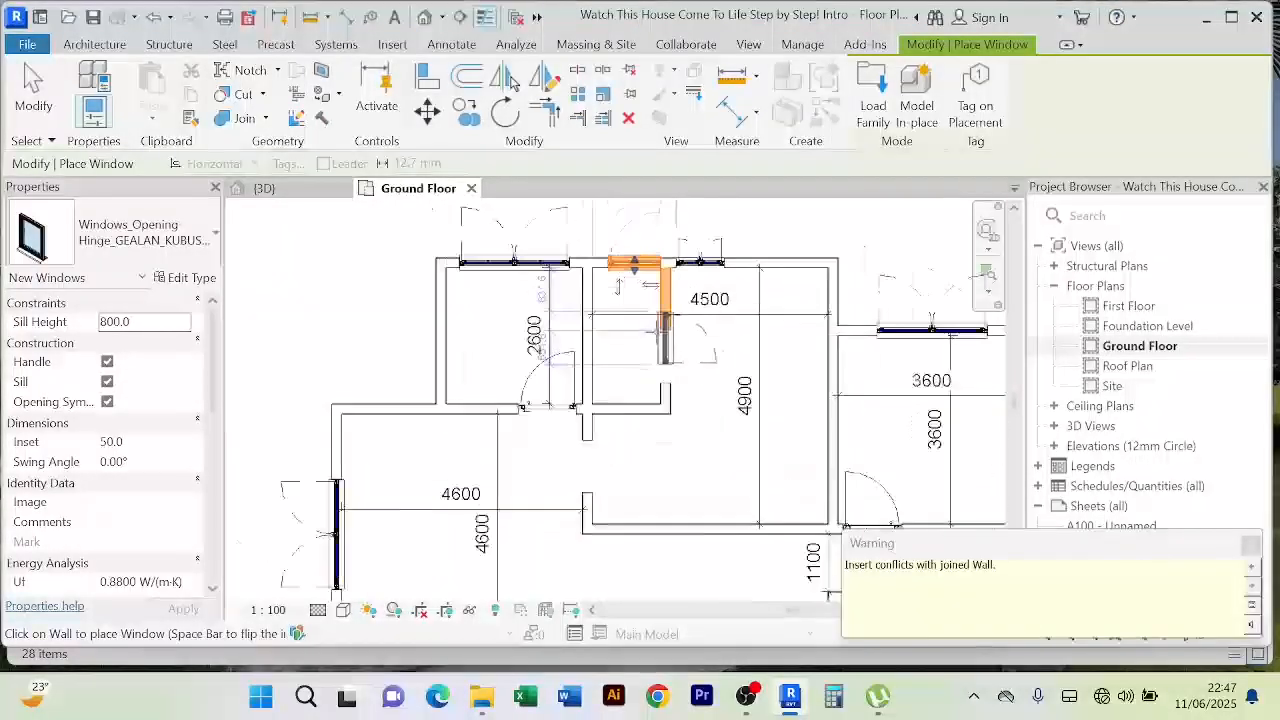
# Step: Place single-leaf windows in the exterior walls of the 1300 by 1500 mm room beside the stairs and the staircase area, and end window placement
pyautogui.scroll(-3, 700, 275)
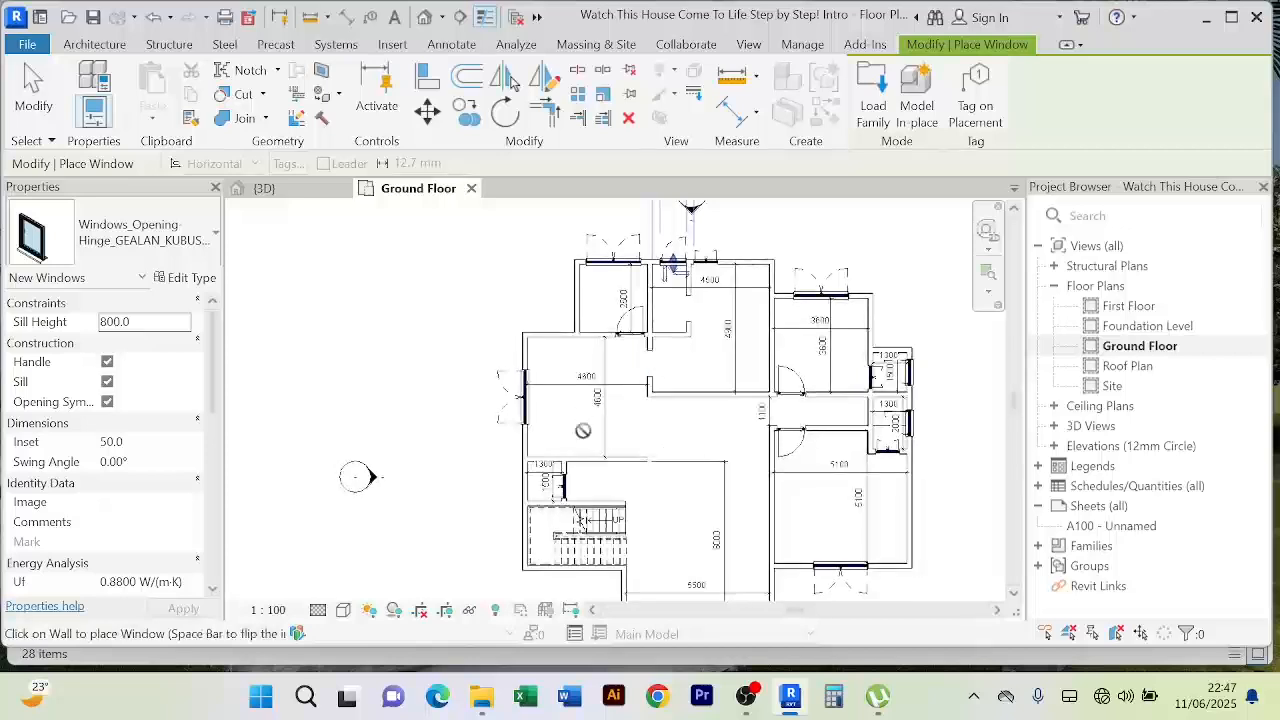
pyautogui.scroll(2, 440, 566)
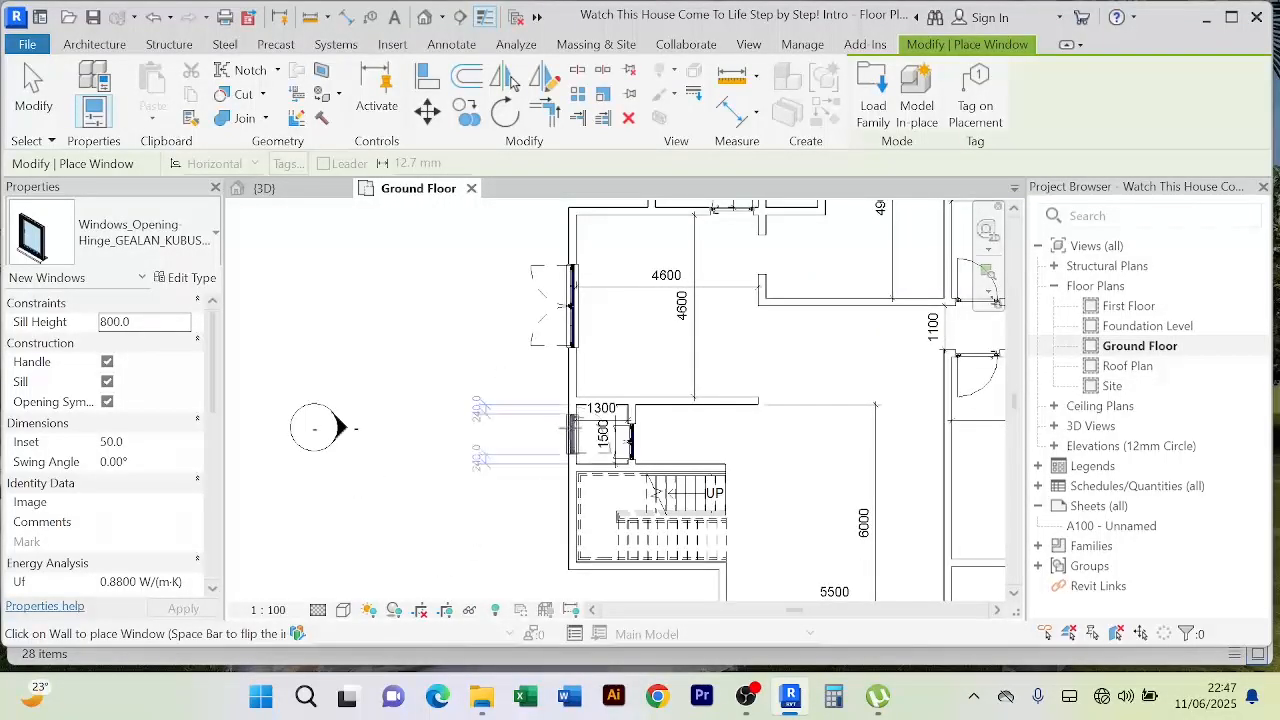
pyautogui.click(570, 432)
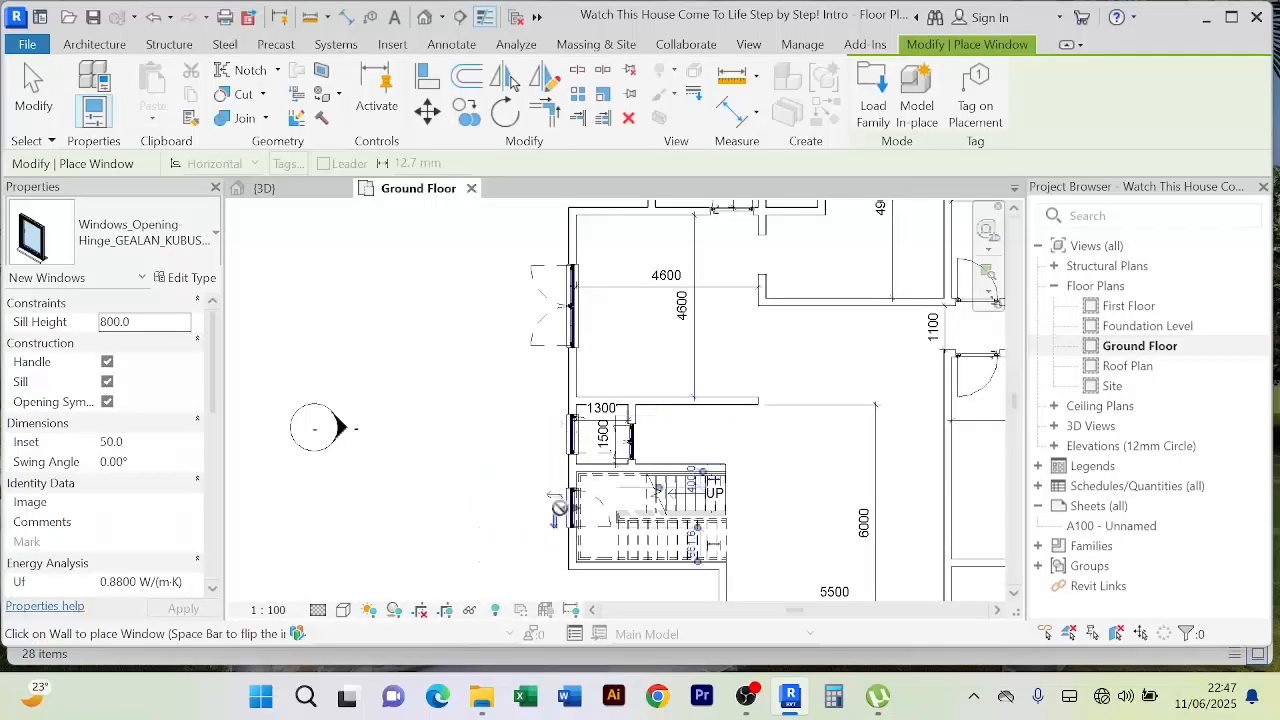
pyautogui.rightClick(446, 358)
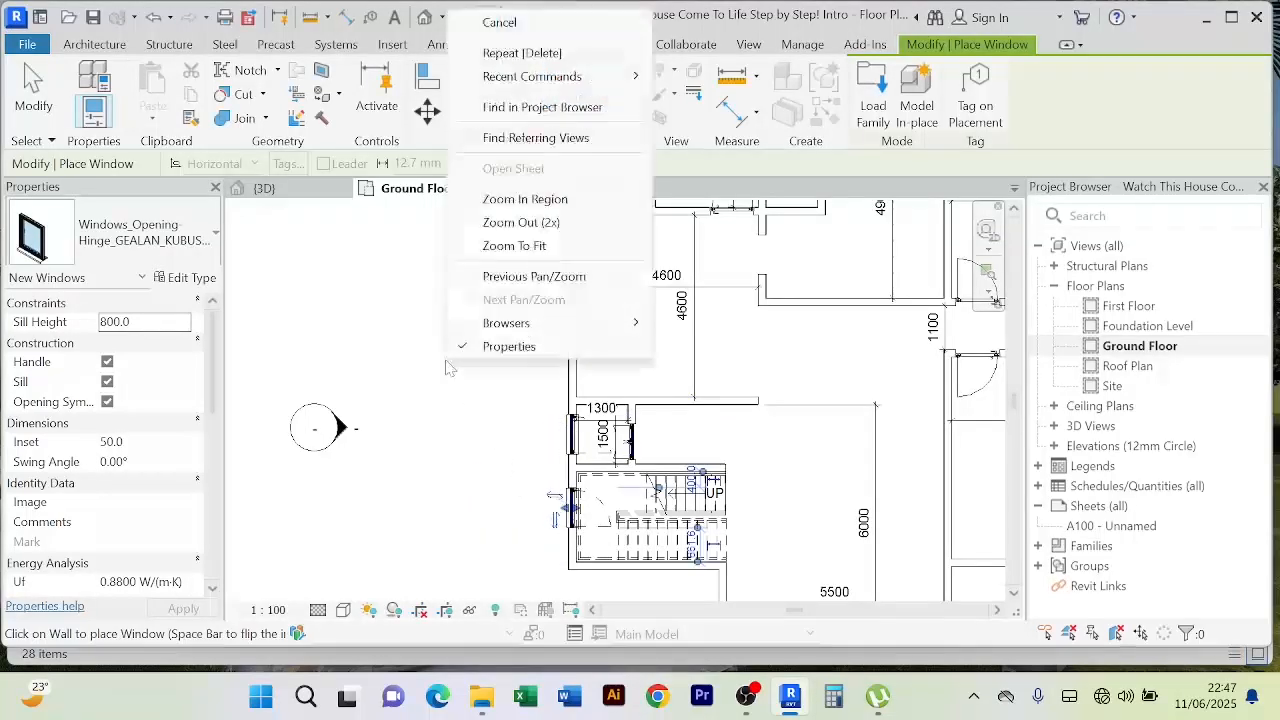
pyautogui.click(502, 23)
pyautogui.rightClick(427, 374)
pyautogui.click(521, 40)
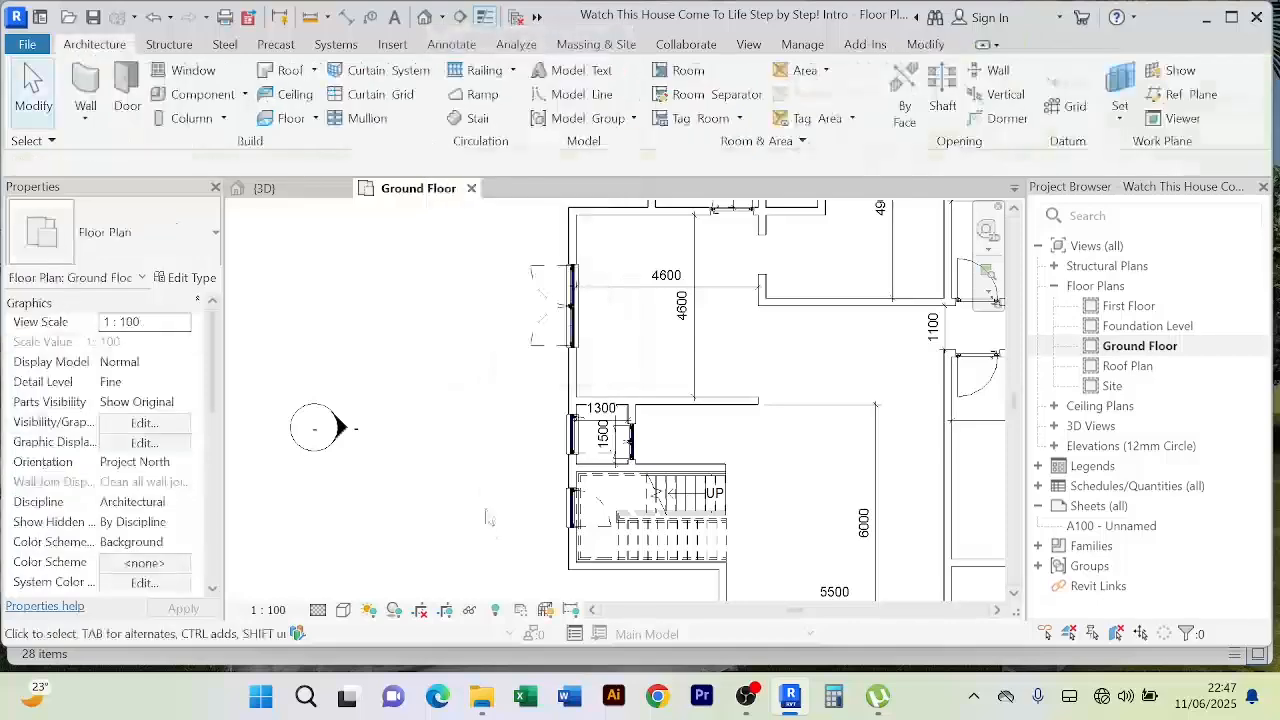
pyautogui.rightClick(495, 470)
pyautogui.click(538, 97)
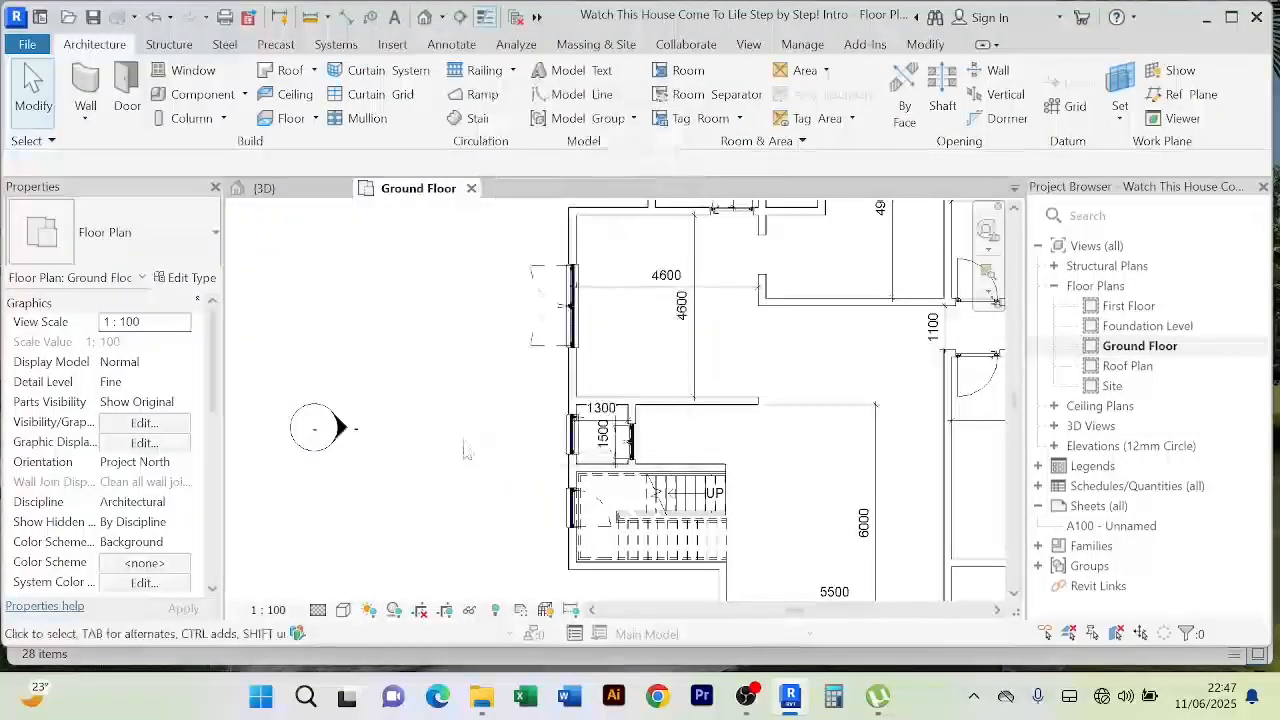
# Step: Flip the facing of the staircase window and of the adjacent 1300 by 1500 mm room's exterior window so both open outwards
pyautogui.scroll(5, 466, 449)
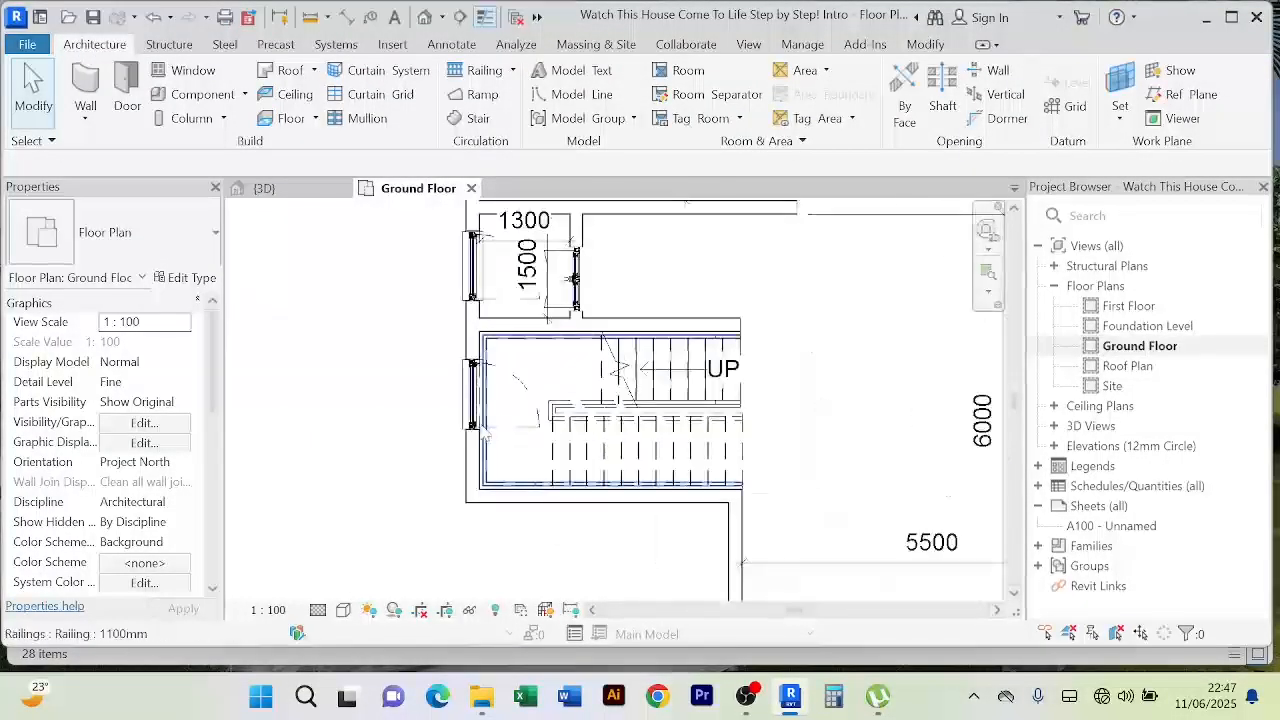
pyautogui.click(476, 388)
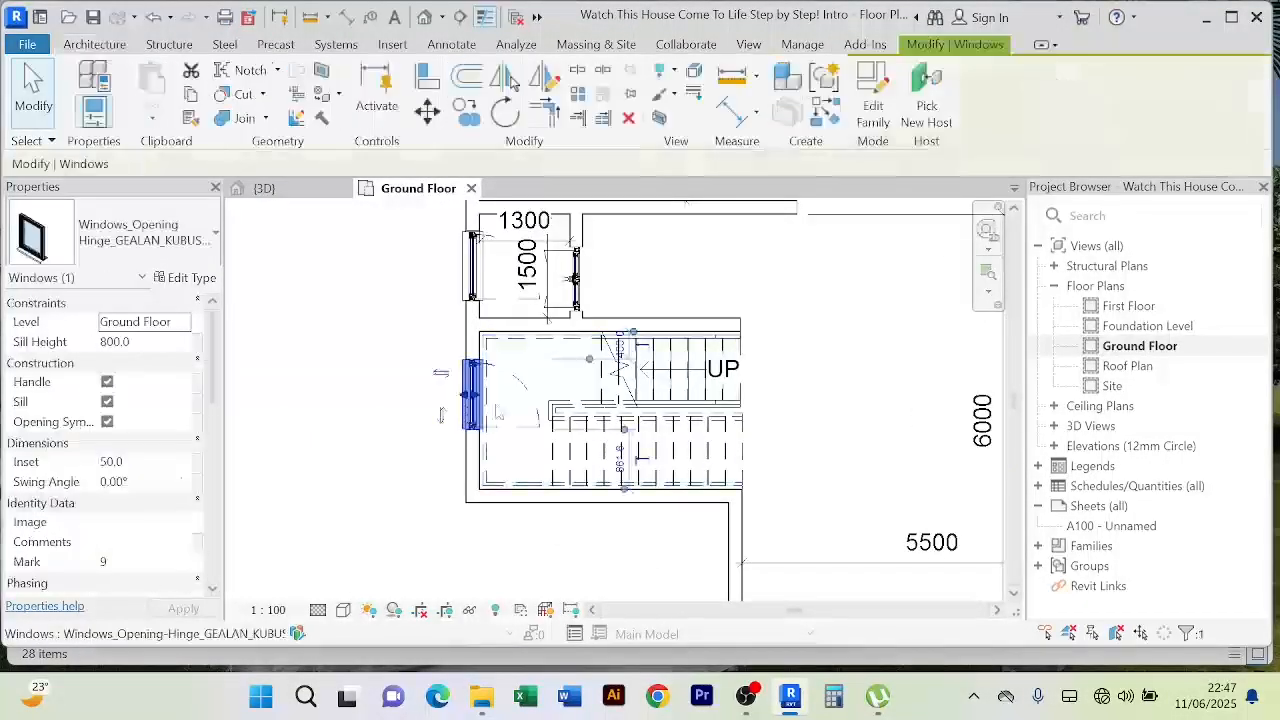
pyautogui.click(441, 373)
pyautogui.scroll(-2, 390, 365)
pyautogui.moveTo(402, 362); pyautogui.dragTo(395, 509, button='middle')
pyautogui.click(393, 490)
pyautogui.click(449, 408)
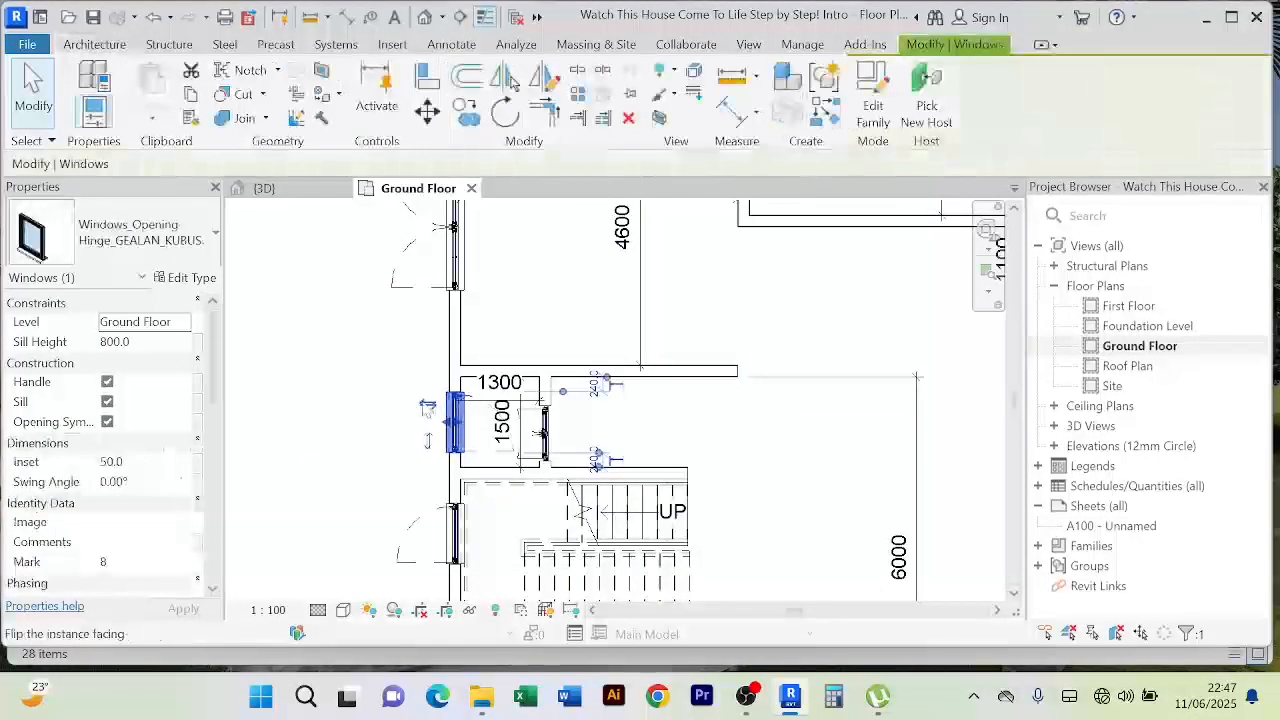
# Step: Nudge the small rear room's single-leaf window towards the 2600 mm room, to about 90 mm from the wall on that side
pyautogui.scroll(-4, 386, 400)
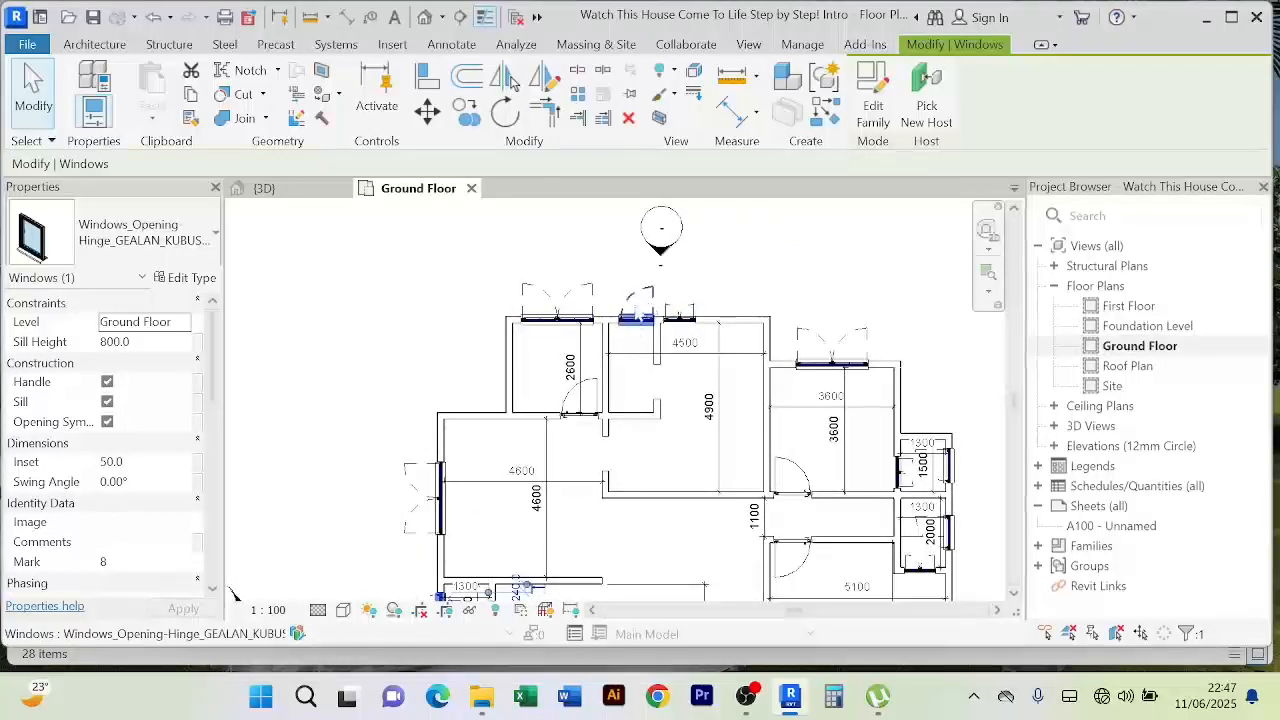
pyautogui.click(636, 316)
pyautogui.scroll(3, 824, 413)
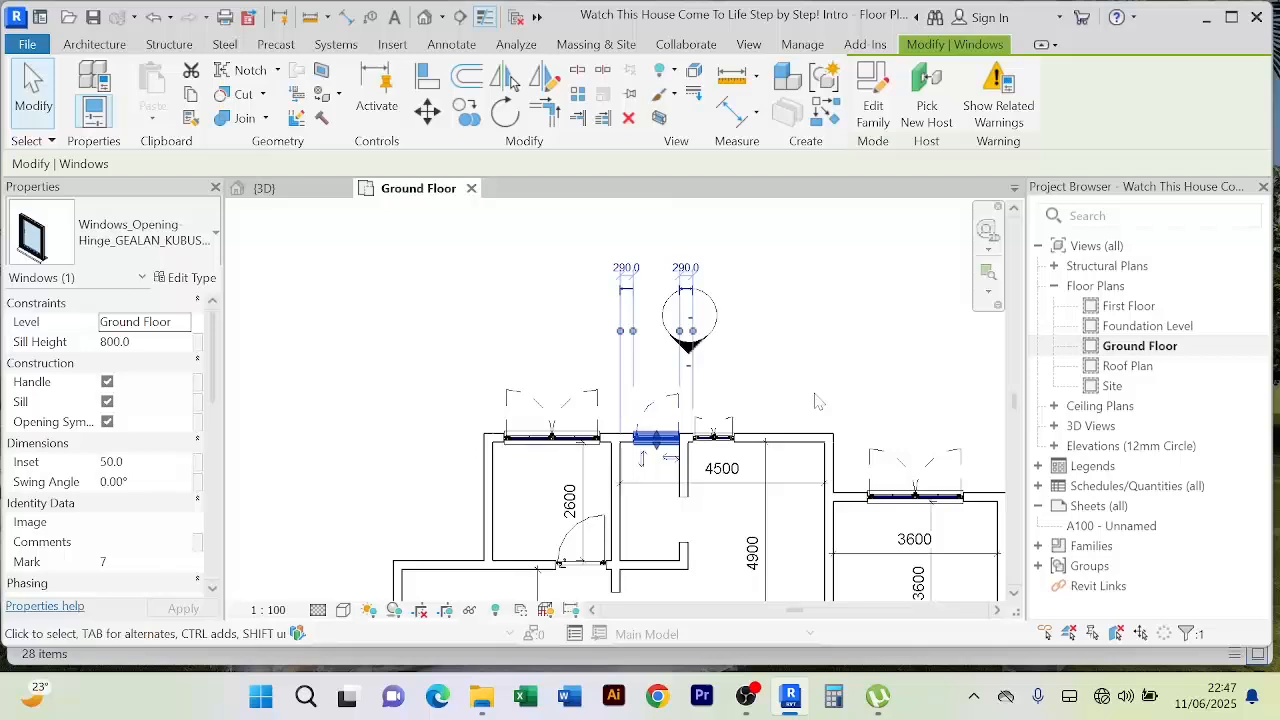
pyautogui.press('Left')
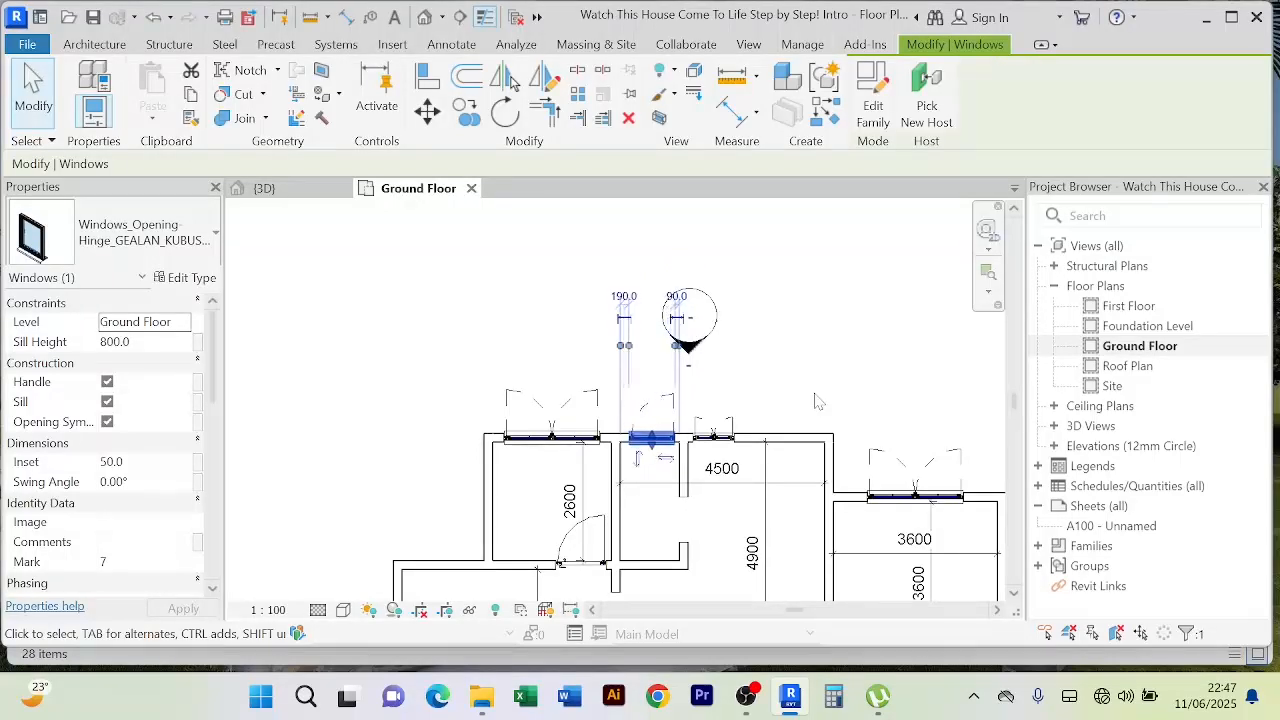
pyautogui.scroll(3, 808, 387)
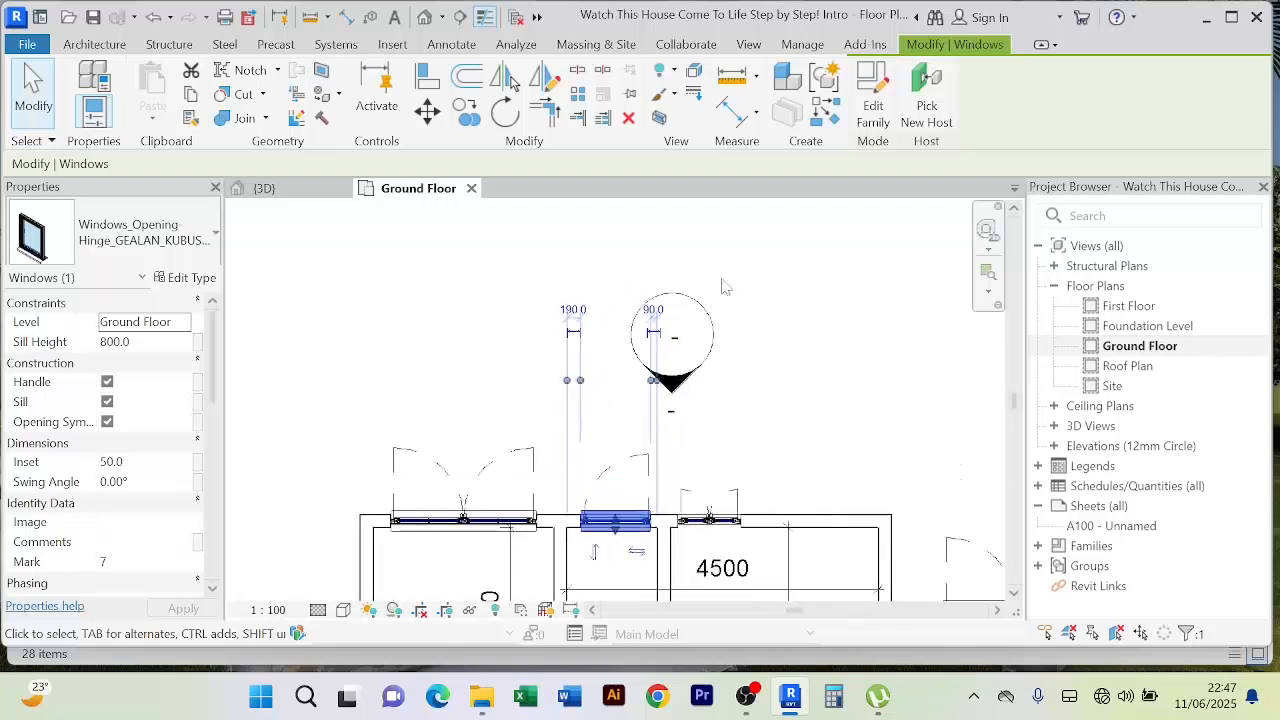
pyautogui.press('Left')
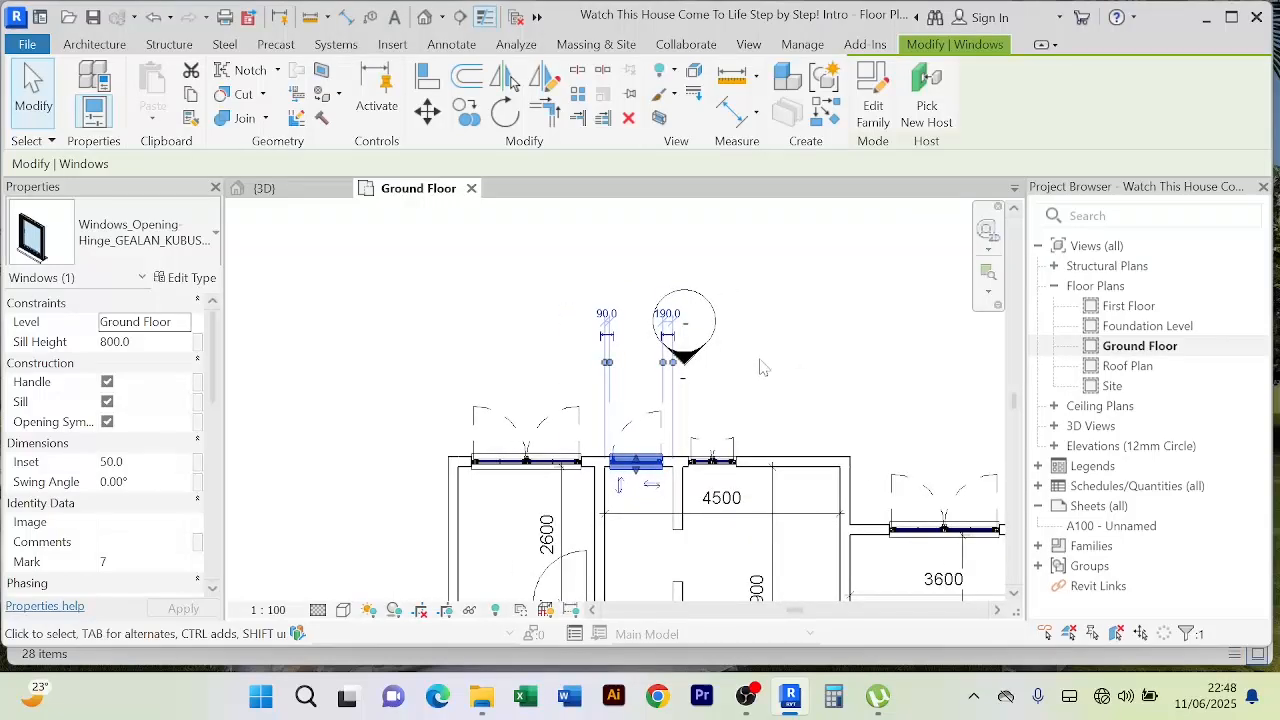
# Step: Set the small rear room window's distance to the wall on the 4500 mm room side to 180 mm
pyautogui.click(667, 313)
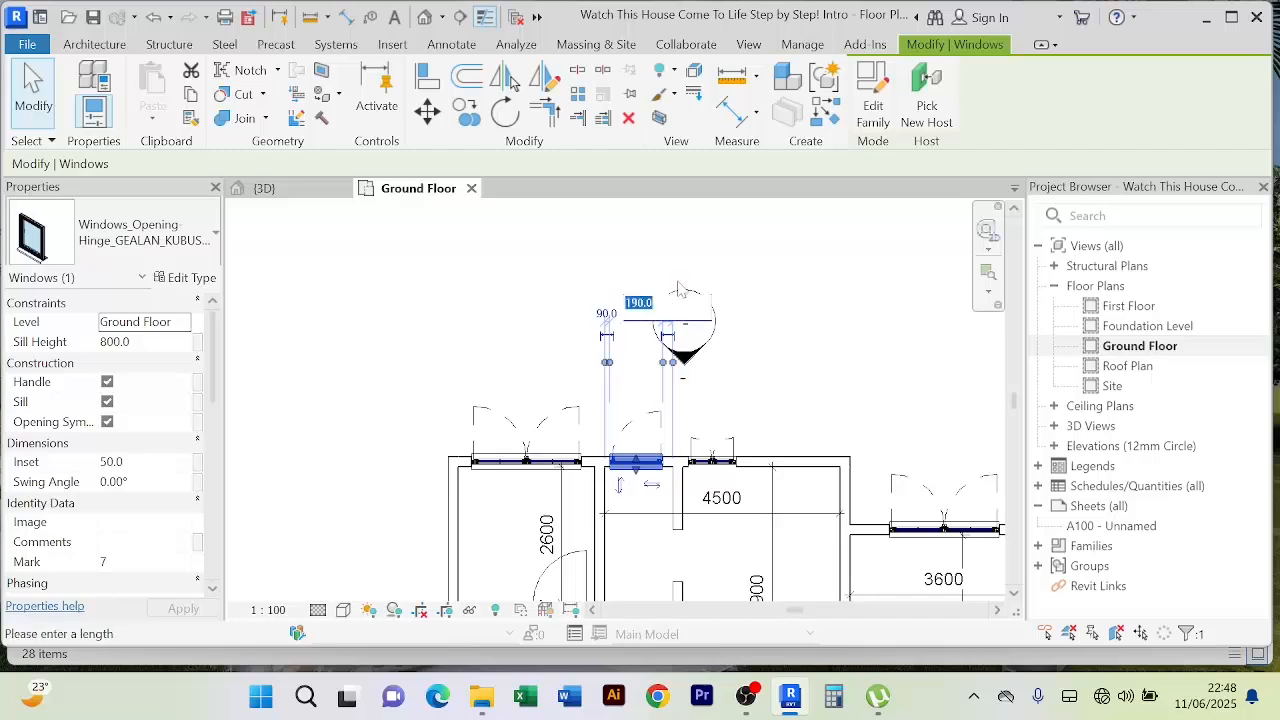
pyautogui.write('180')
pyautogui.press('Return')
pyautogui.click(817, 385)
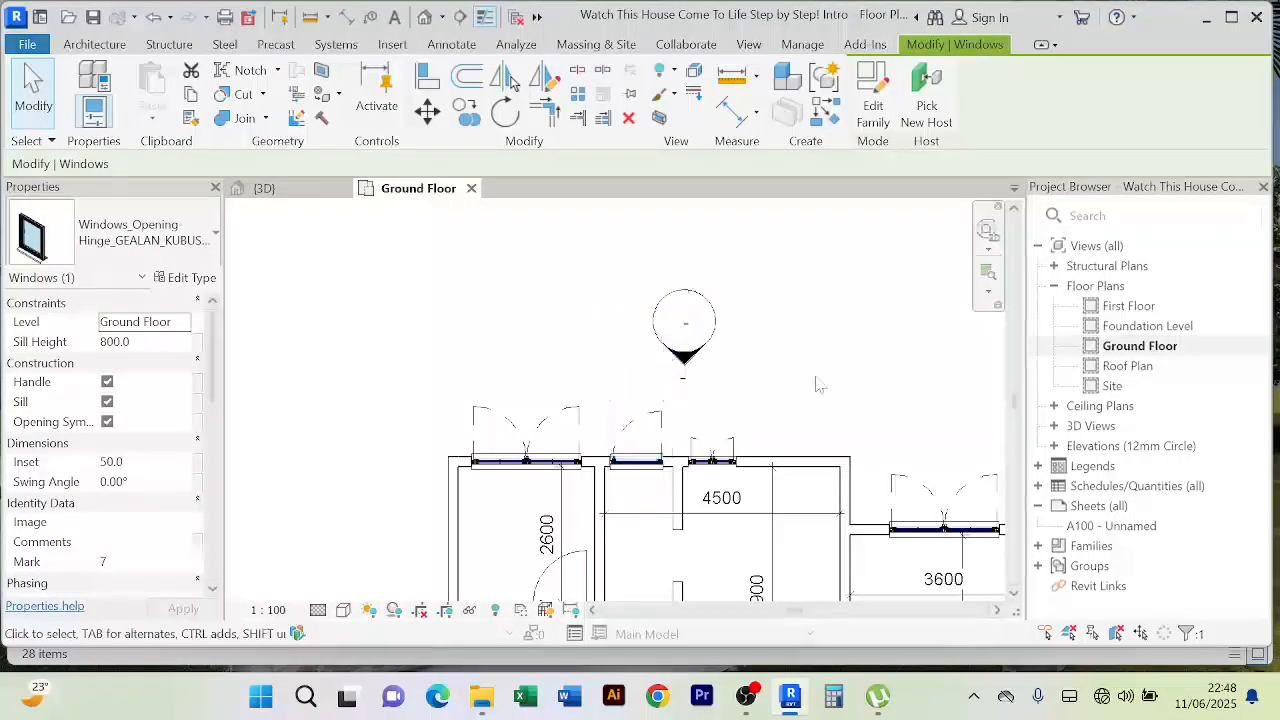
# Step: Flip the exterior window of the 1300 by 1500 mm room beside the 3600 mm room so it opens outwards
pyautogui.scroll(-2, 799, 361)
pyautogui.moveTo(799, 361); pyautogui.dragTo(576, 329, button='middle')
pyautogui.moveTo(787, 398); pyautogui.dragTo(750, 285, button='middle')
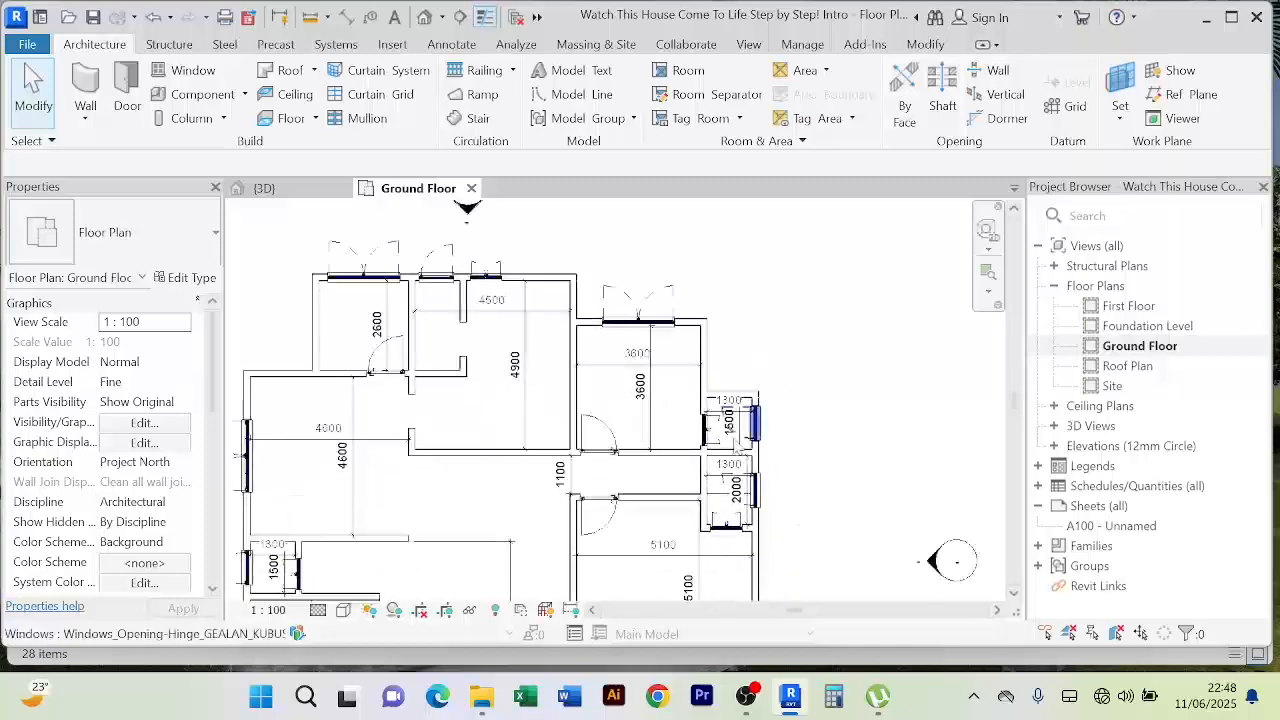
pyautogui.scroll(2, 765, 428)
pyautogui.click(768, 415)
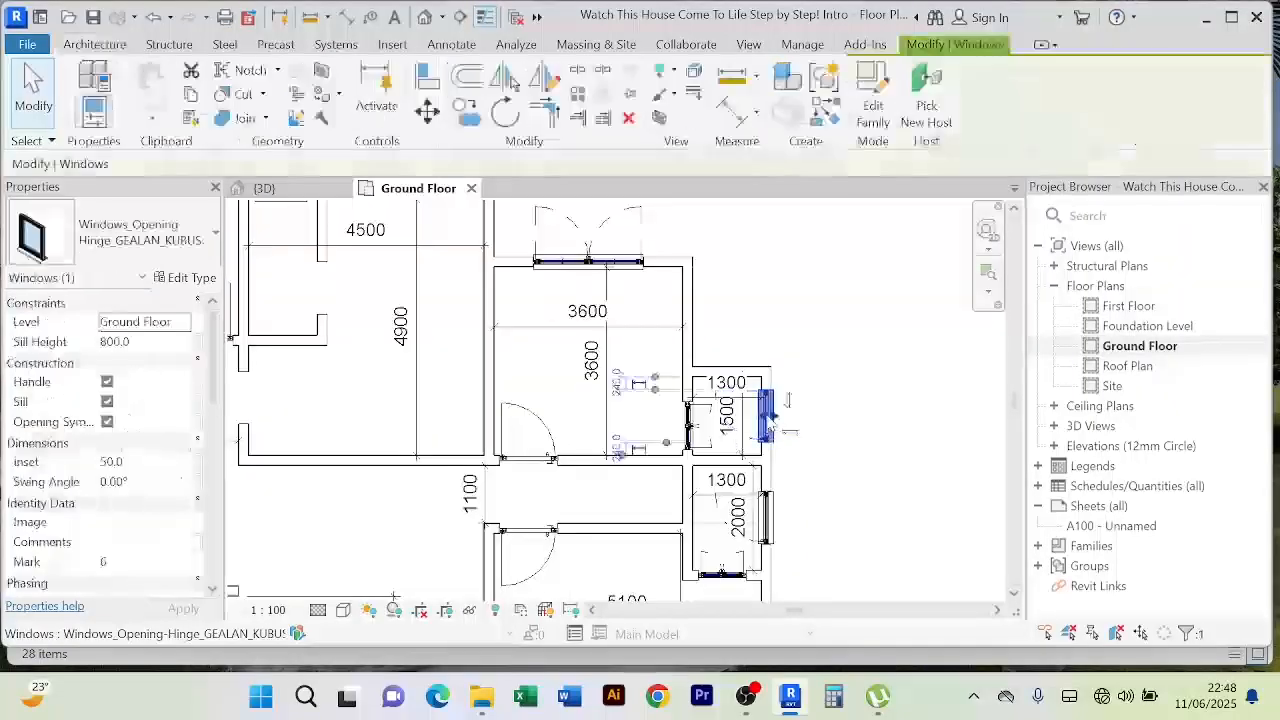
pyautogui.click(875, 456)
pyautogui.scroll(-2, 877, 455)
pyautogui.moveTo(835, 440); pyautogui.dragTo(757, 334, button='middle')
# Step: Flip the exterior window of the 1300 by 2000 mm room beside the corridor so it opens outwards
pyautogui.scroll(2, 738, 411)
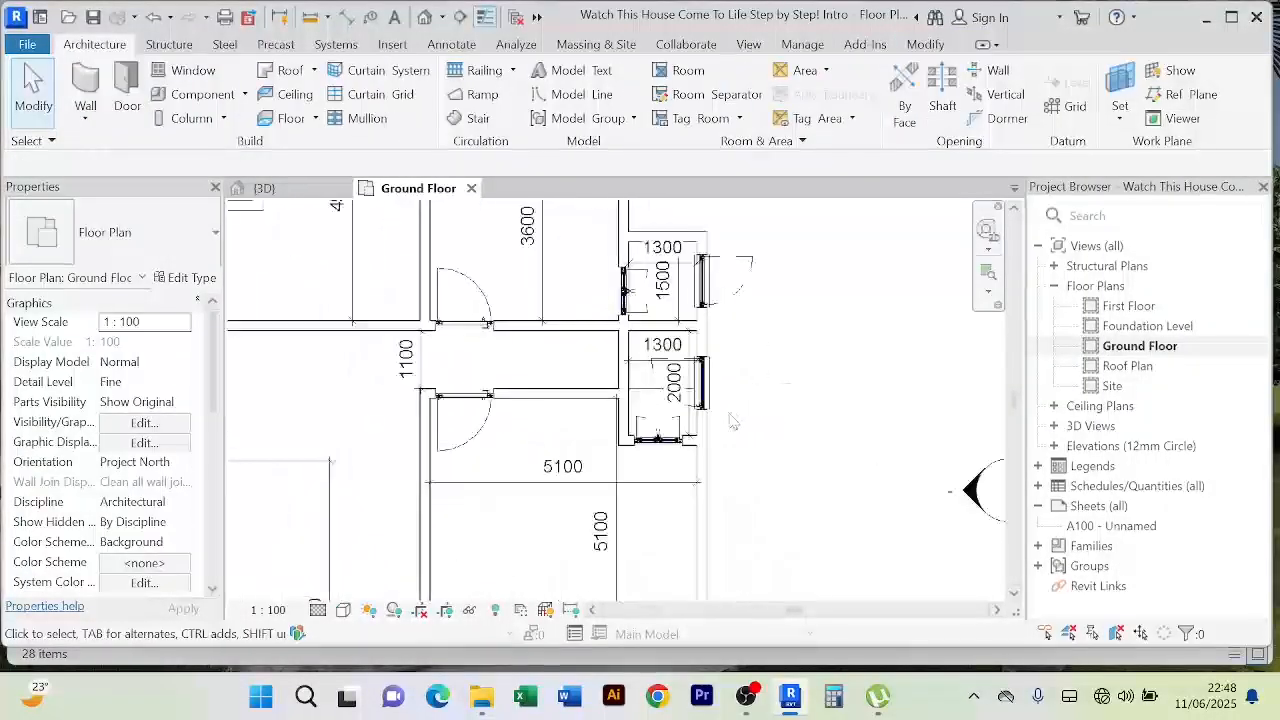
pyautogui.click(720, 406)
pyautogui.click(785, 409)
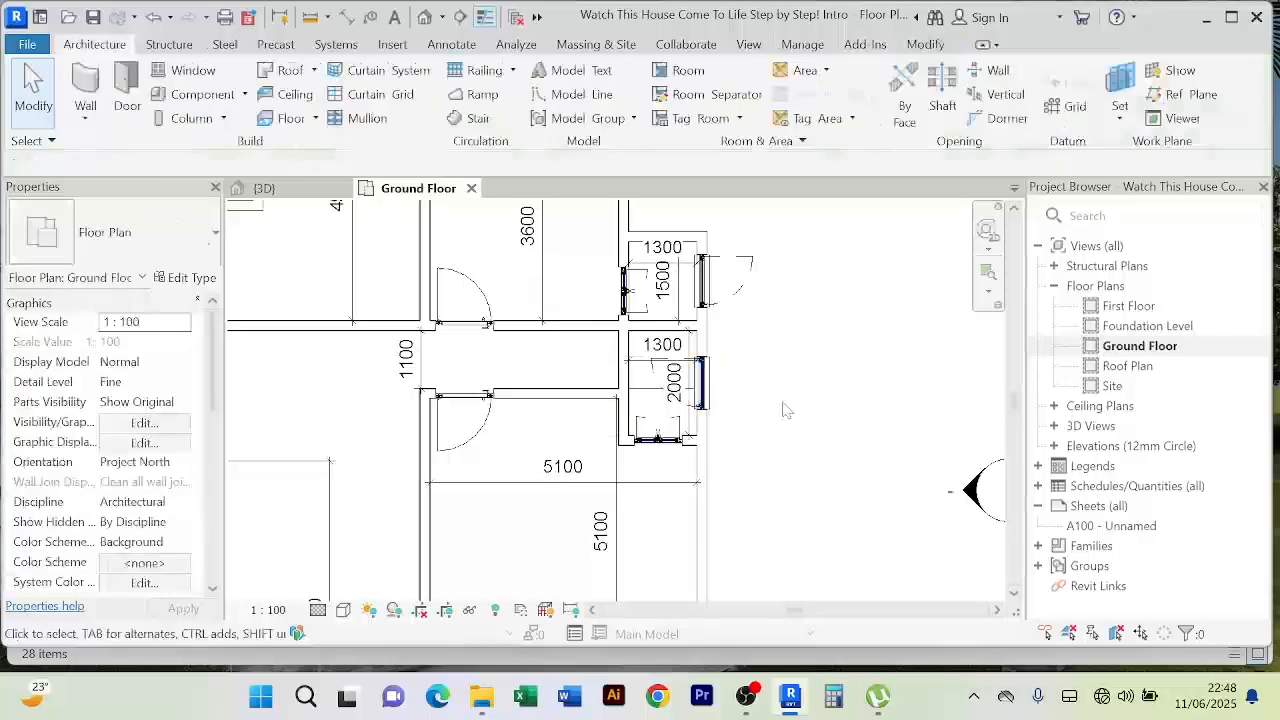
pyautogui.click(748, 406)
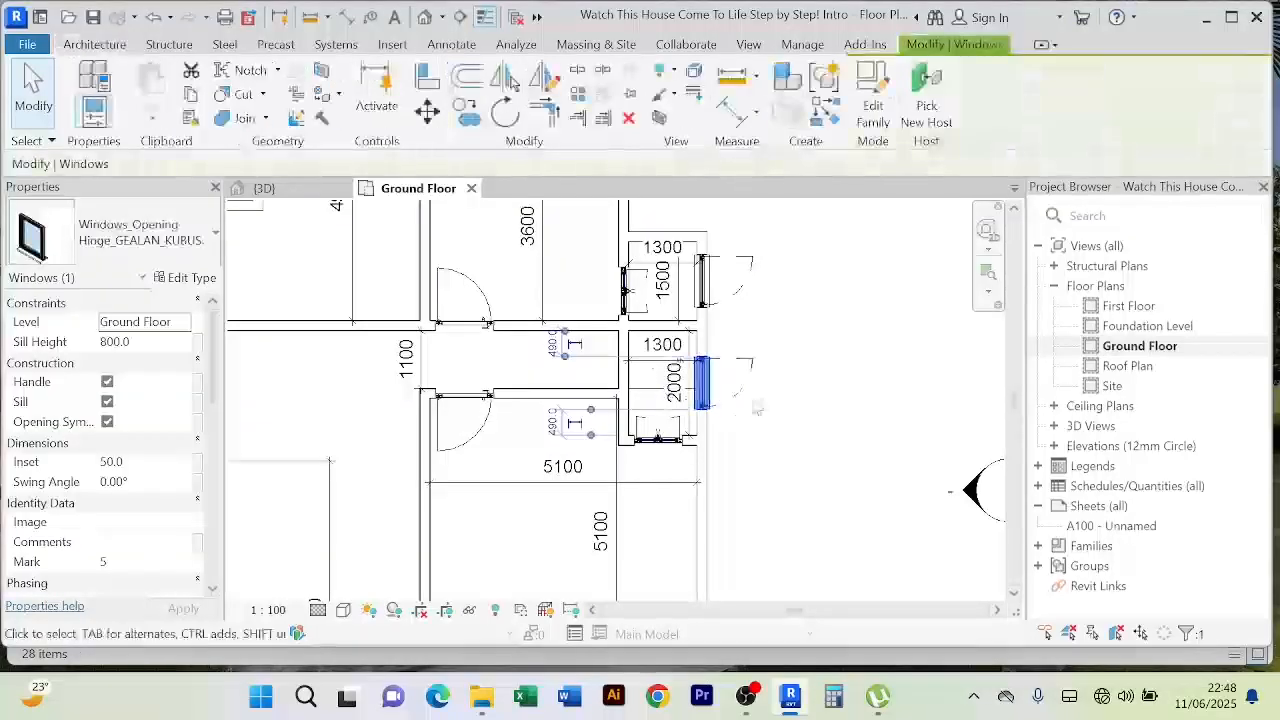
pyautogui.scroll(2, 787, 415)
pyautogui.click(788, 414)
pyautogui.scroll(-3, 796, 411)
pyautogui.moveTo(803, 415); pyautogui.dragTo(809, 420, button='middle')
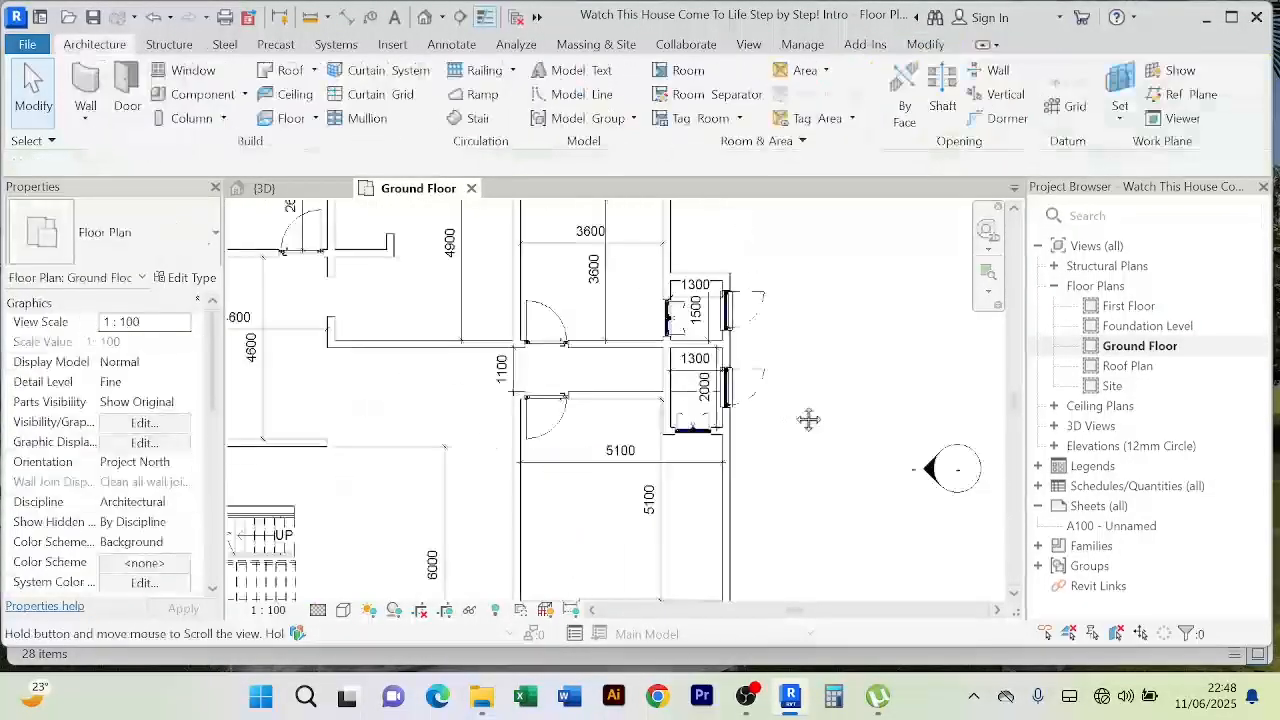
# Step: Examine the window placement and opening directions around the whole ground floor plan
pyautogui.scroll(-2, 806, 458)
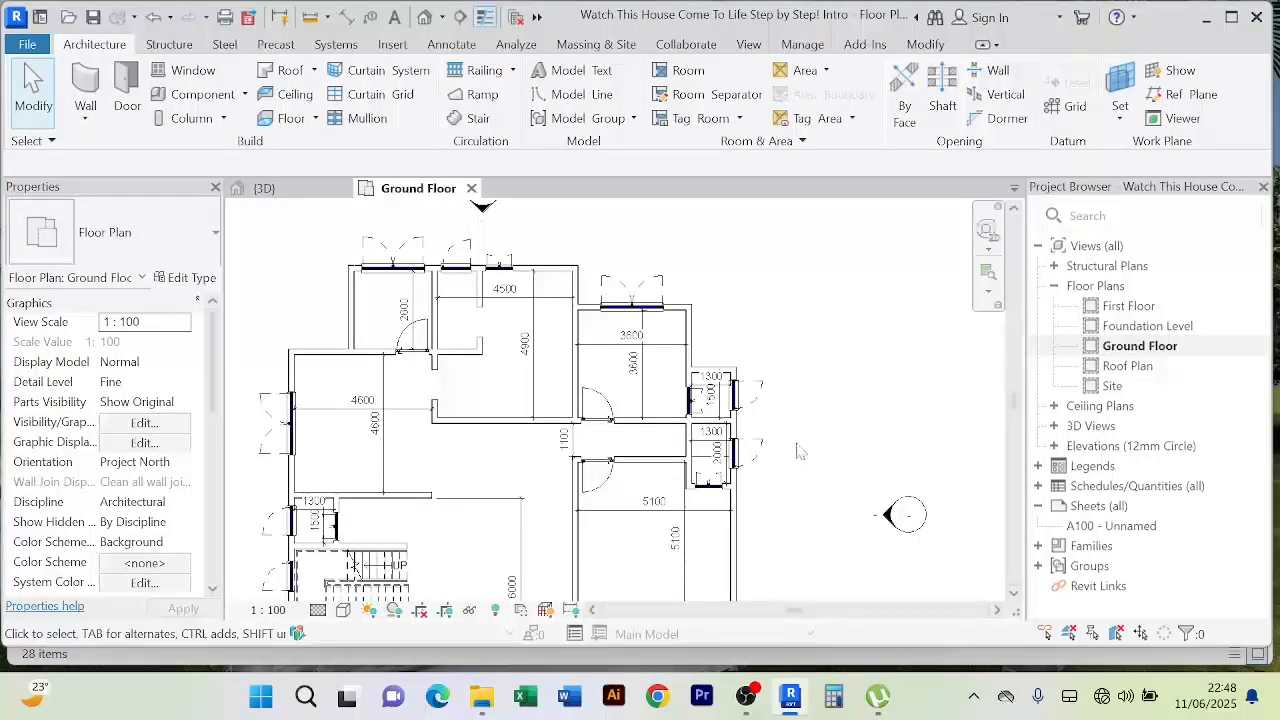
pyautogui.scroll(-2, 798, 452)
pyautogui.scroll(4, 797, 453)
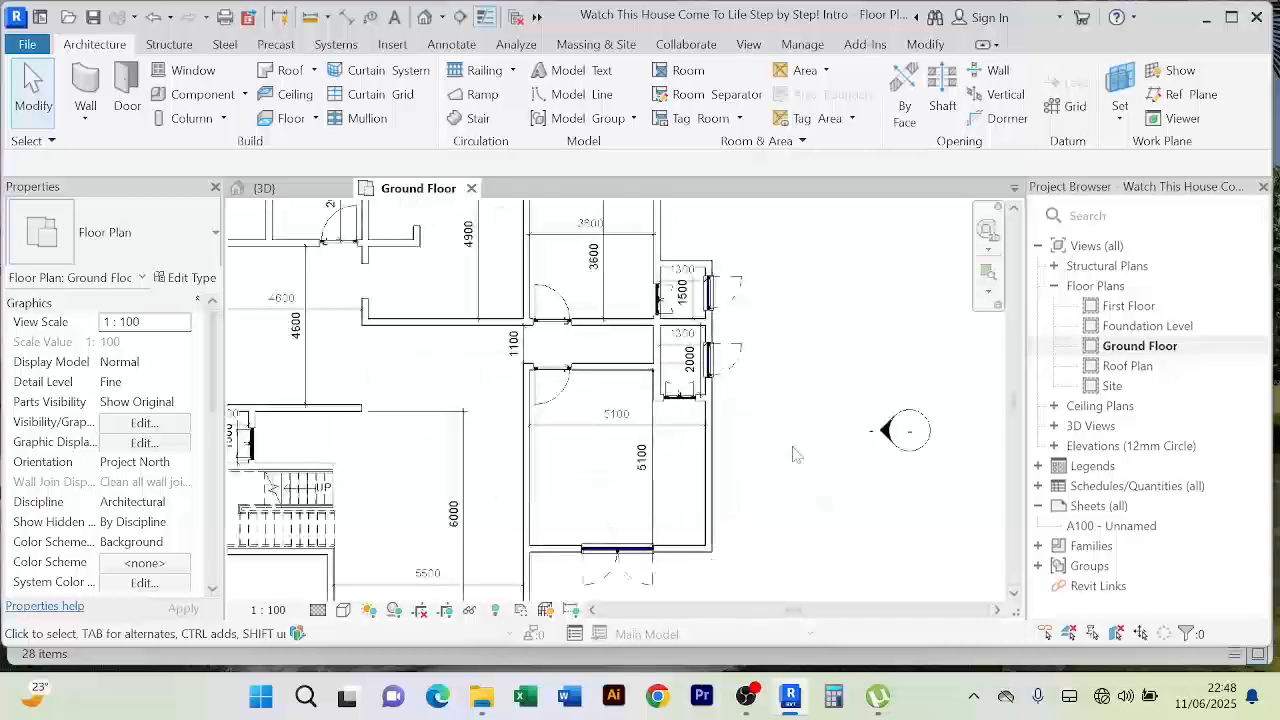
pyautogui.scroll(-3, 797, 454)
pyautogui.scroll(4, 755, 467)
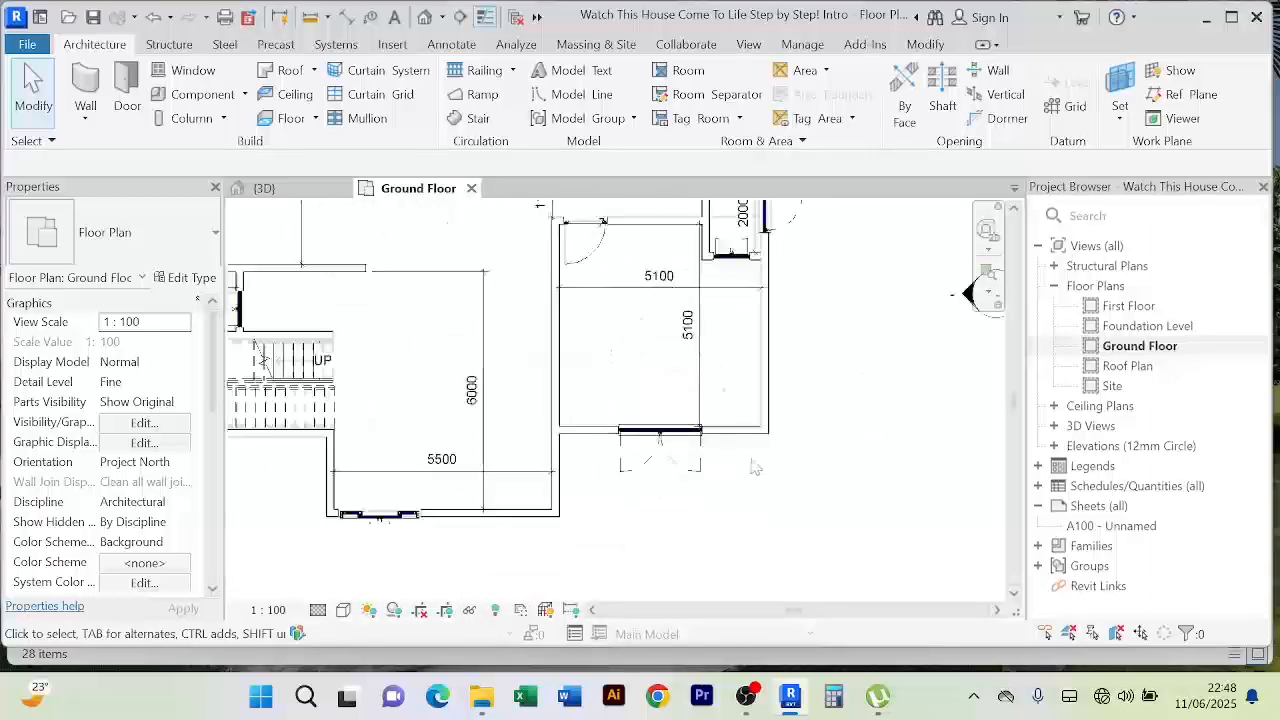
pyautogui.scroll(2, 755, 467)
pyautogui.scroll(-4, 757, 480)
pyautogui.scroll(1, 760, 515)
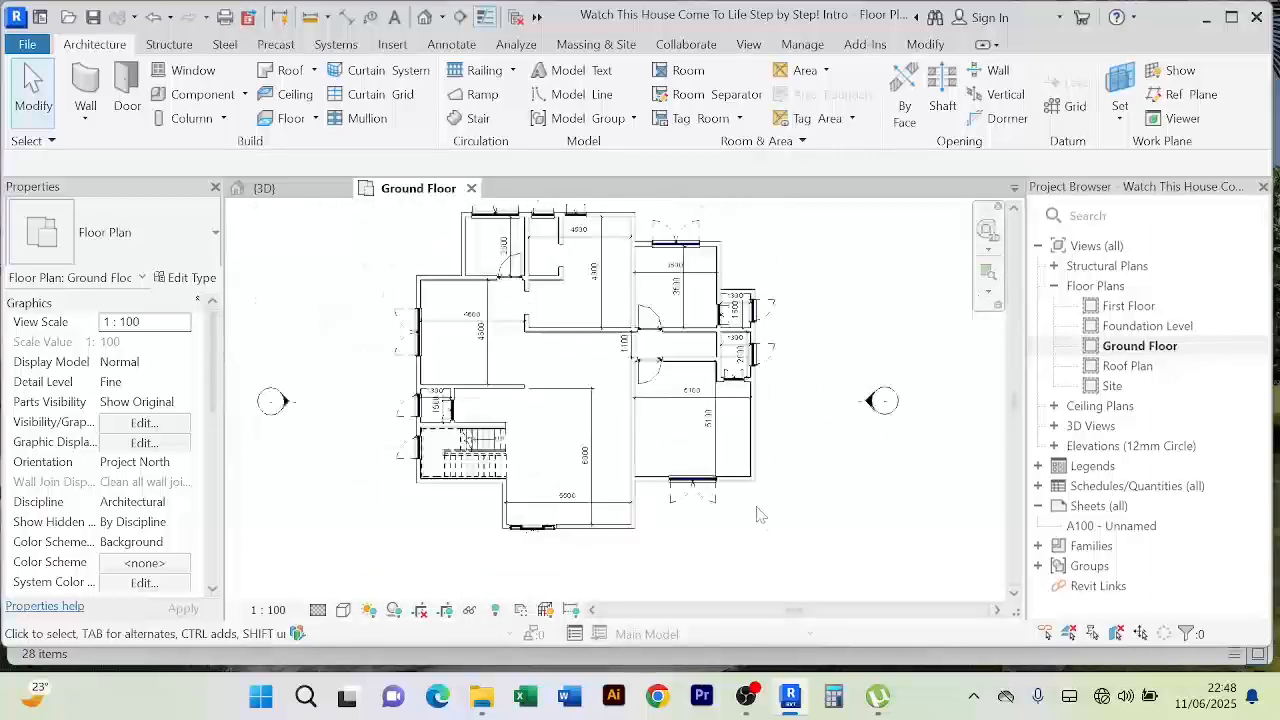
pyautogui.scroll(2, 757, 514)
pyautogui.scroll(-2, 758, 510)
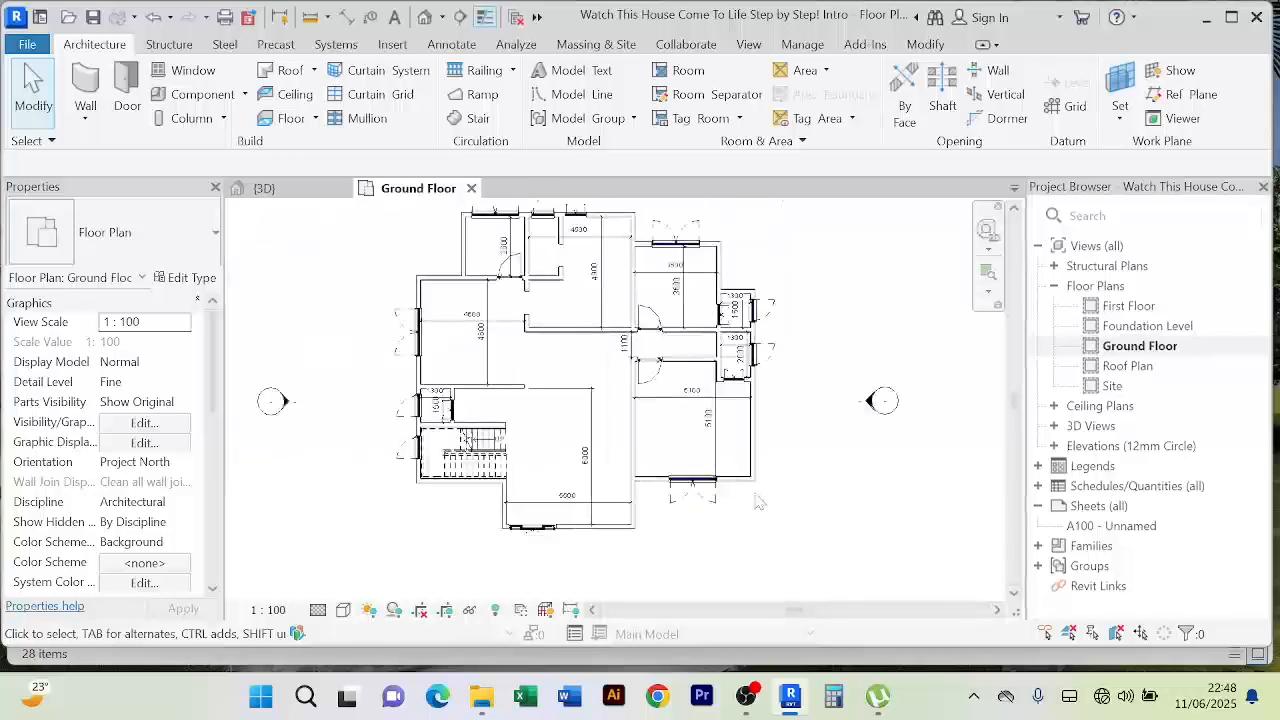
pyautogui.scroll(1, 378, 463)
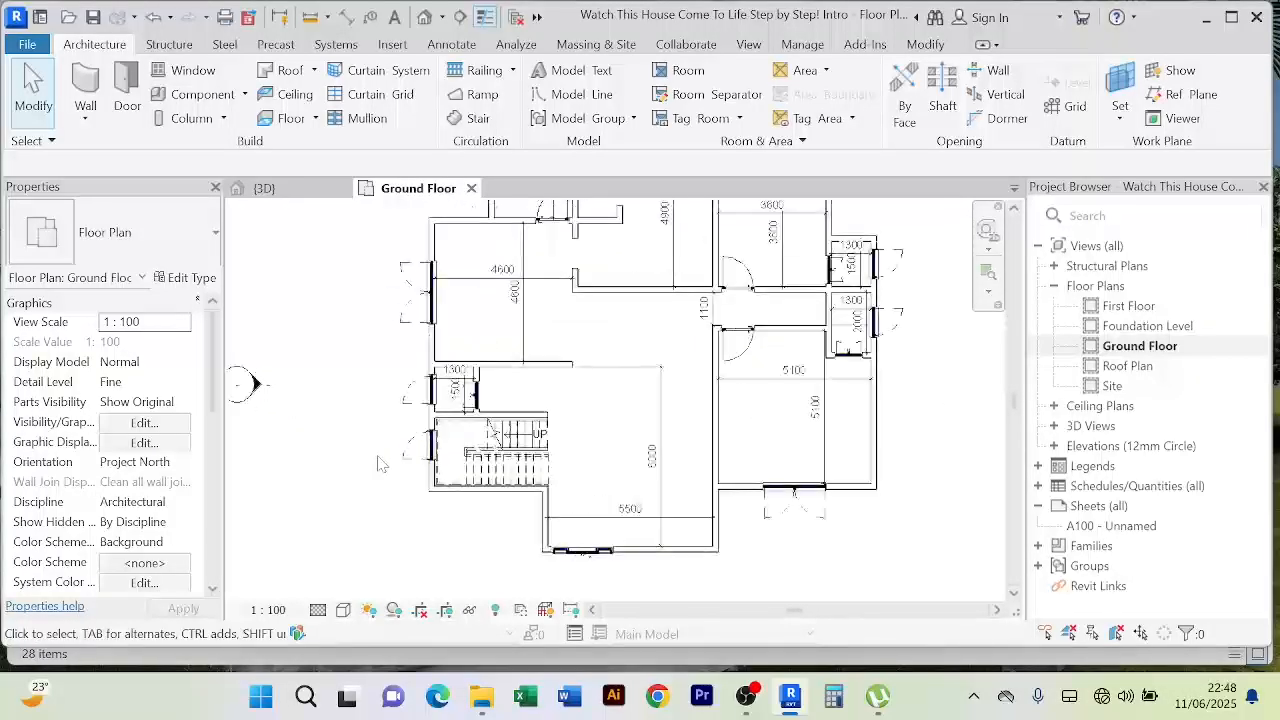
# Step: Set the staircase window's single-leaf type to a window width of 800 mm and a window height of 1550 mm
pyautogui.click(403, 460)
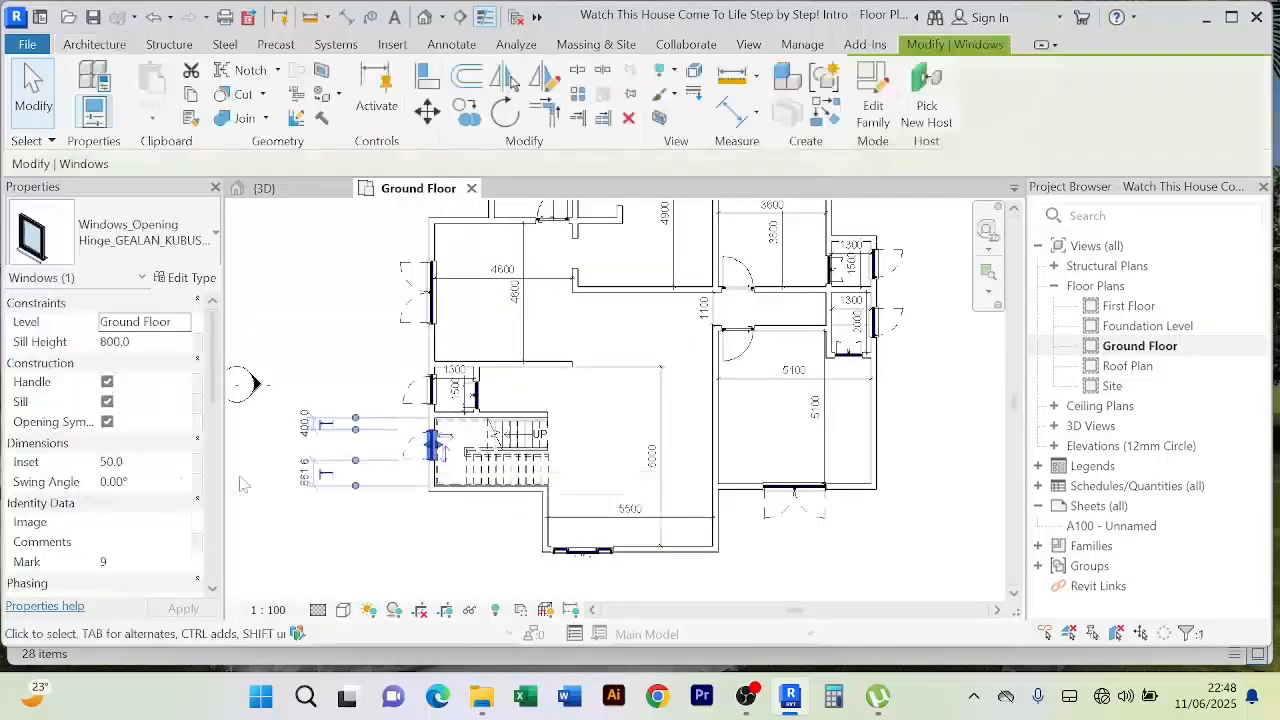
pyautogui.scroll(-6, 125, 527)
pyautogui.scroll(-3, 150, 557)
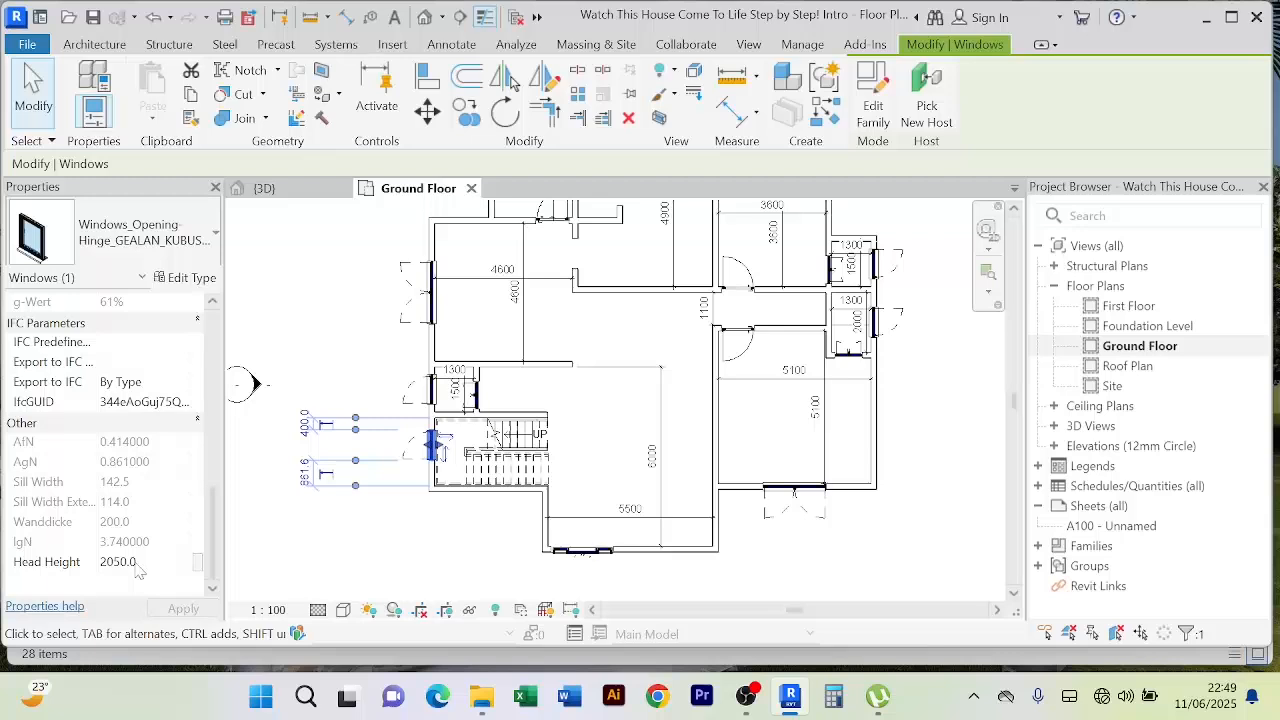
pyautogui.click(189, 279)
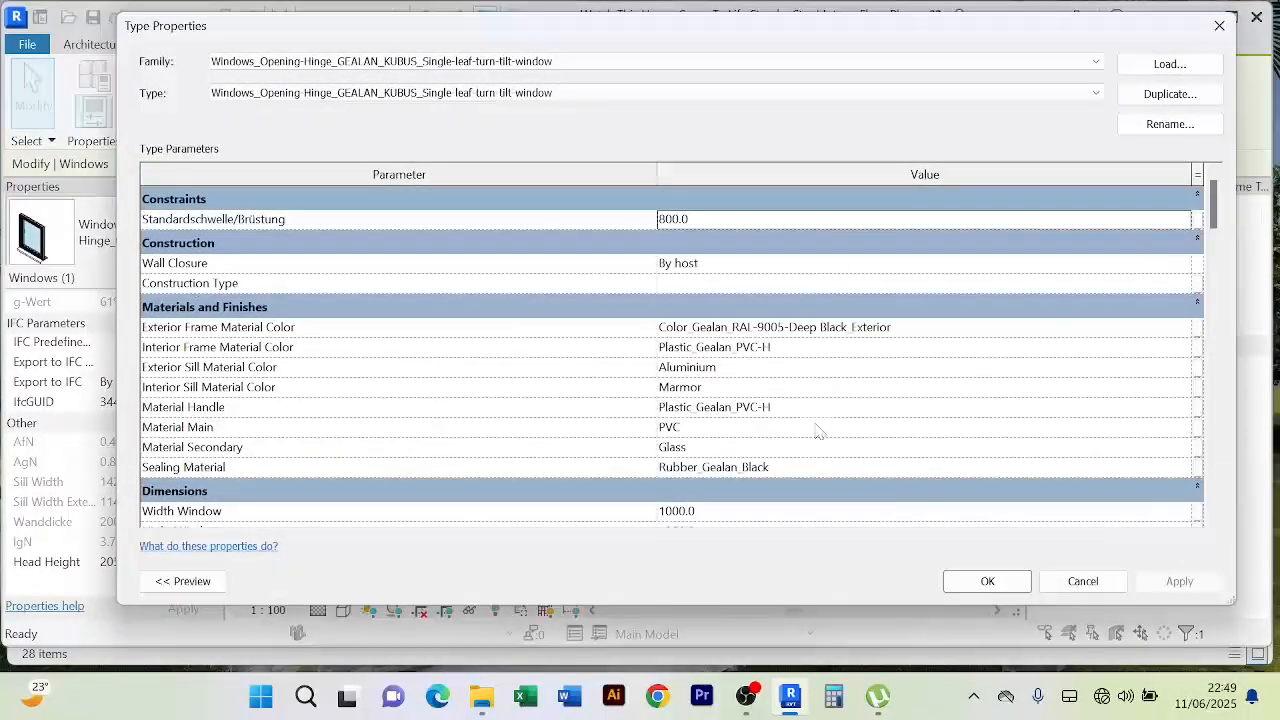
pyautogui.scroll(-4, 816, 430)
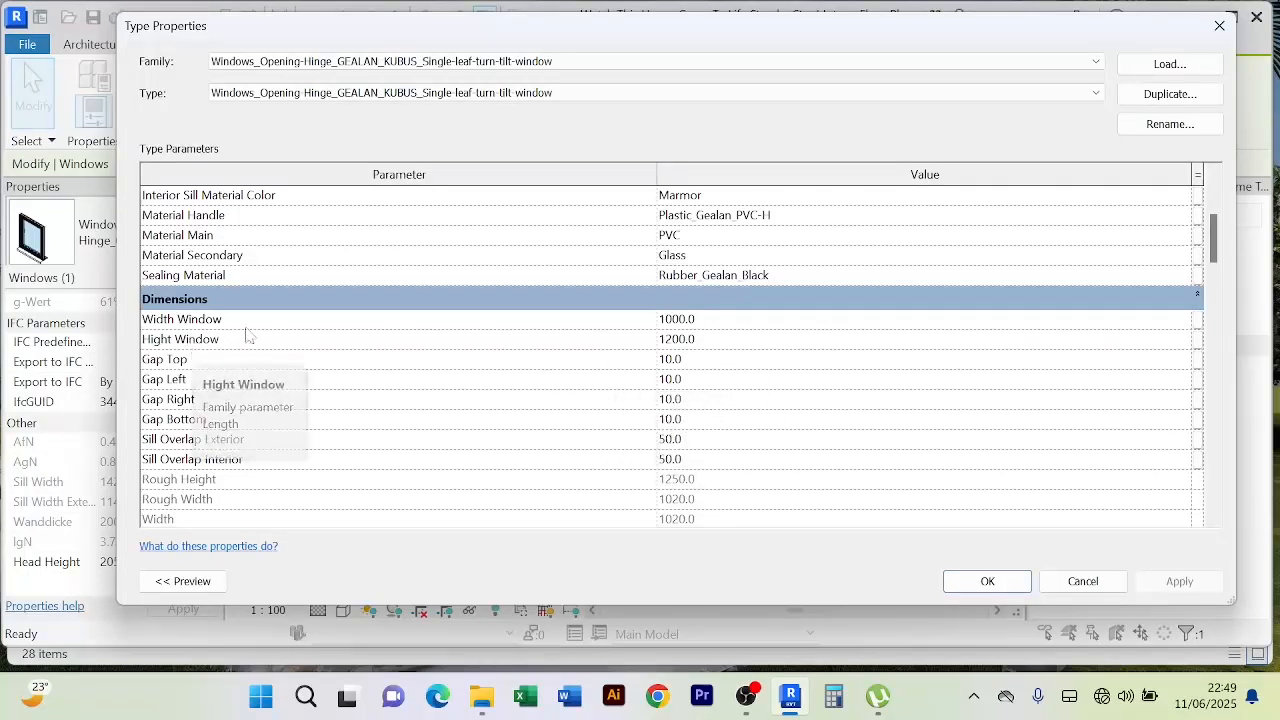
pyautogui.click(725, 324)
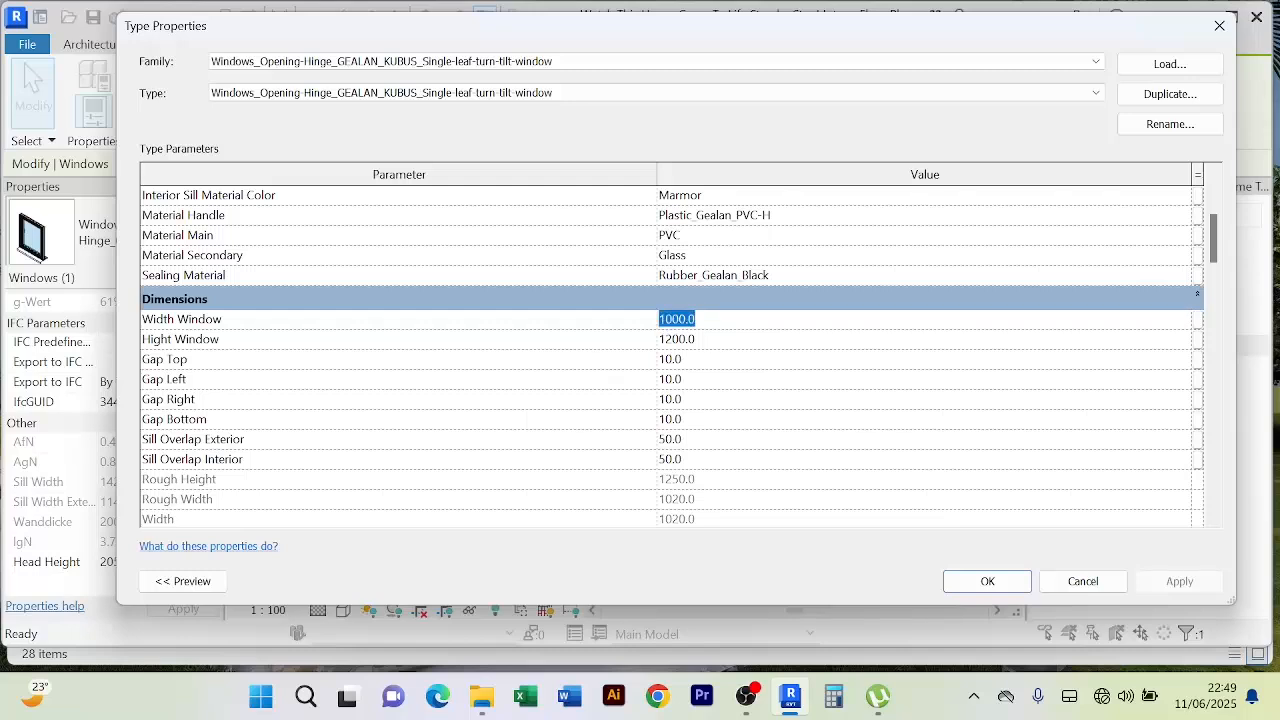
pyautogui.write('800')
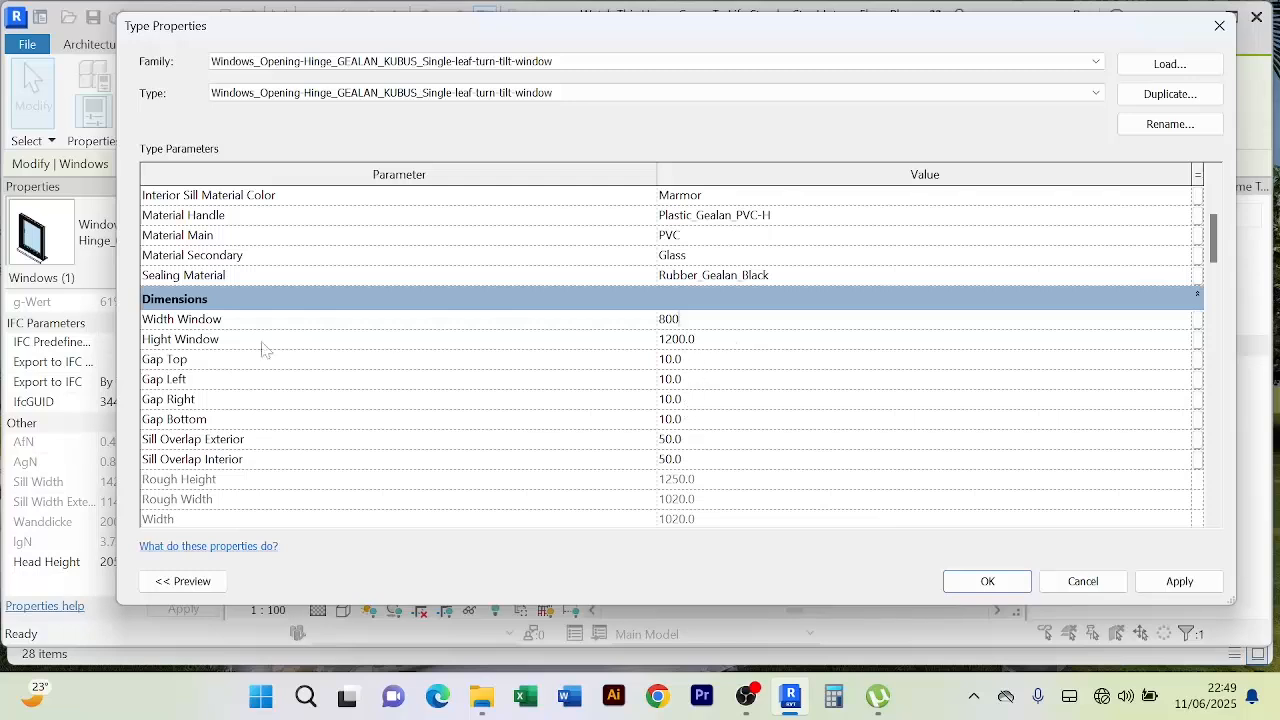
pyautogui.click(668, 341)
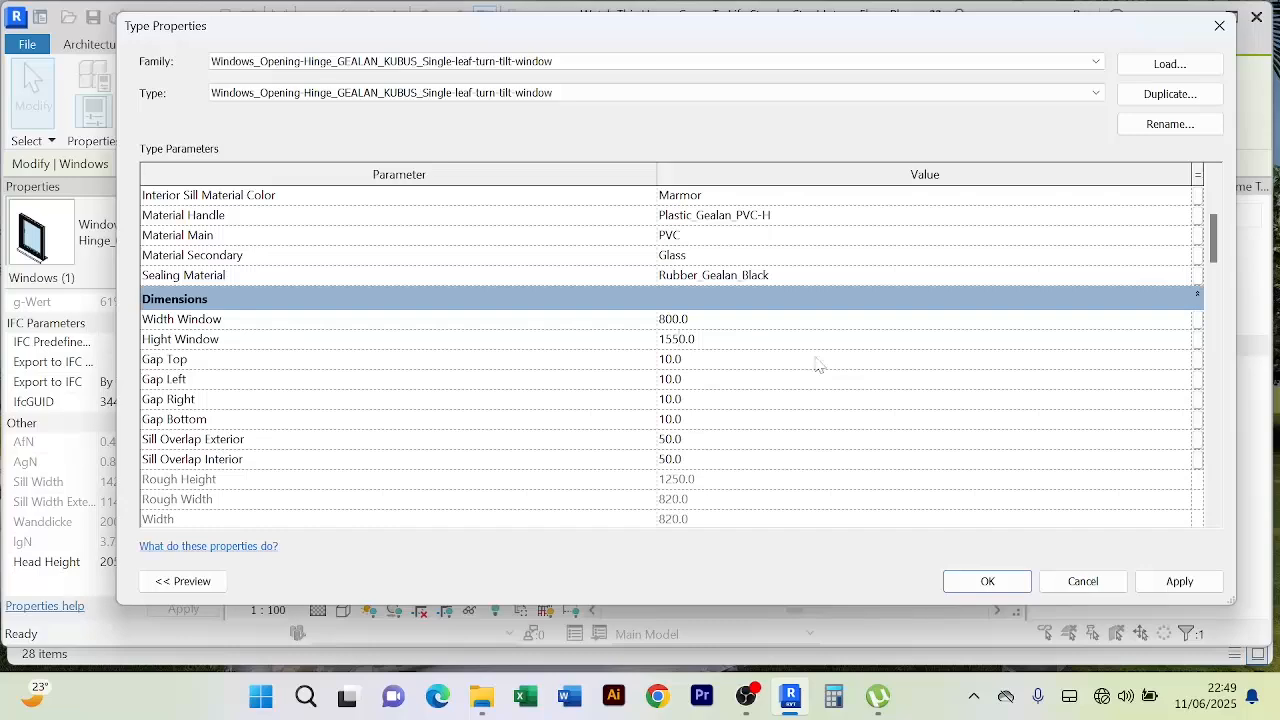
pyautogui.click(1188, 584)
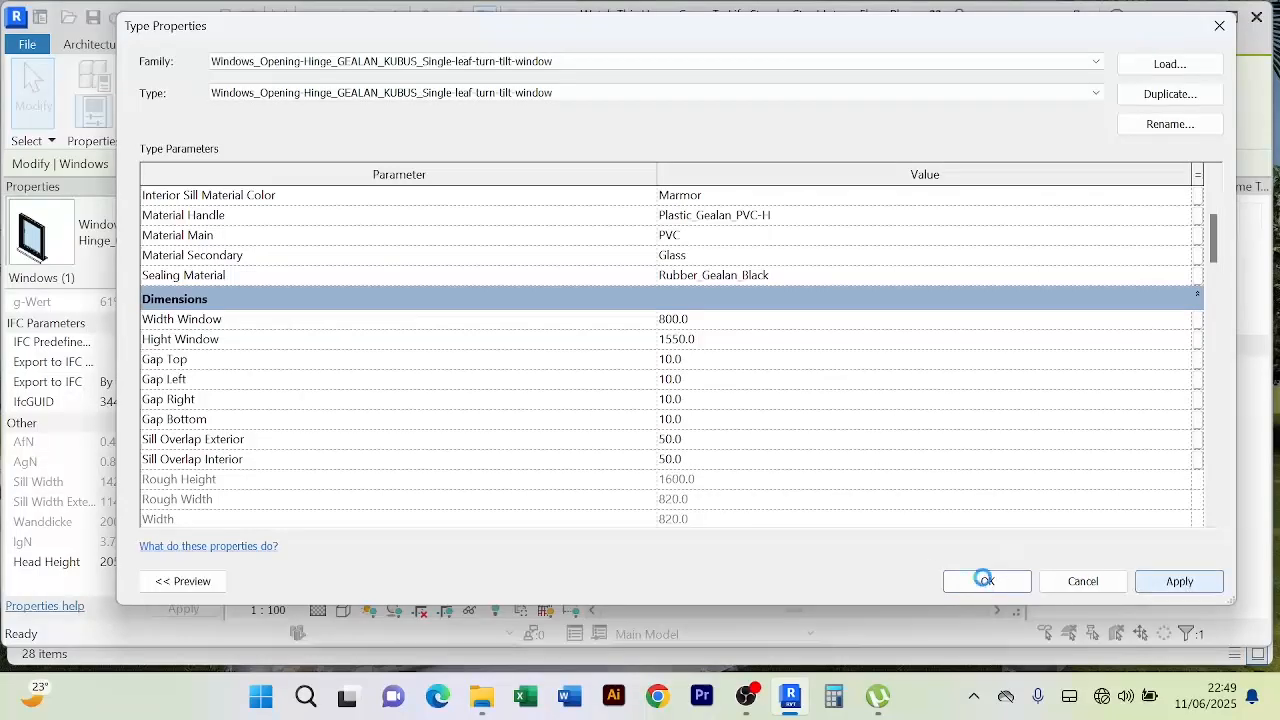
pyautogui.click(986, 581)
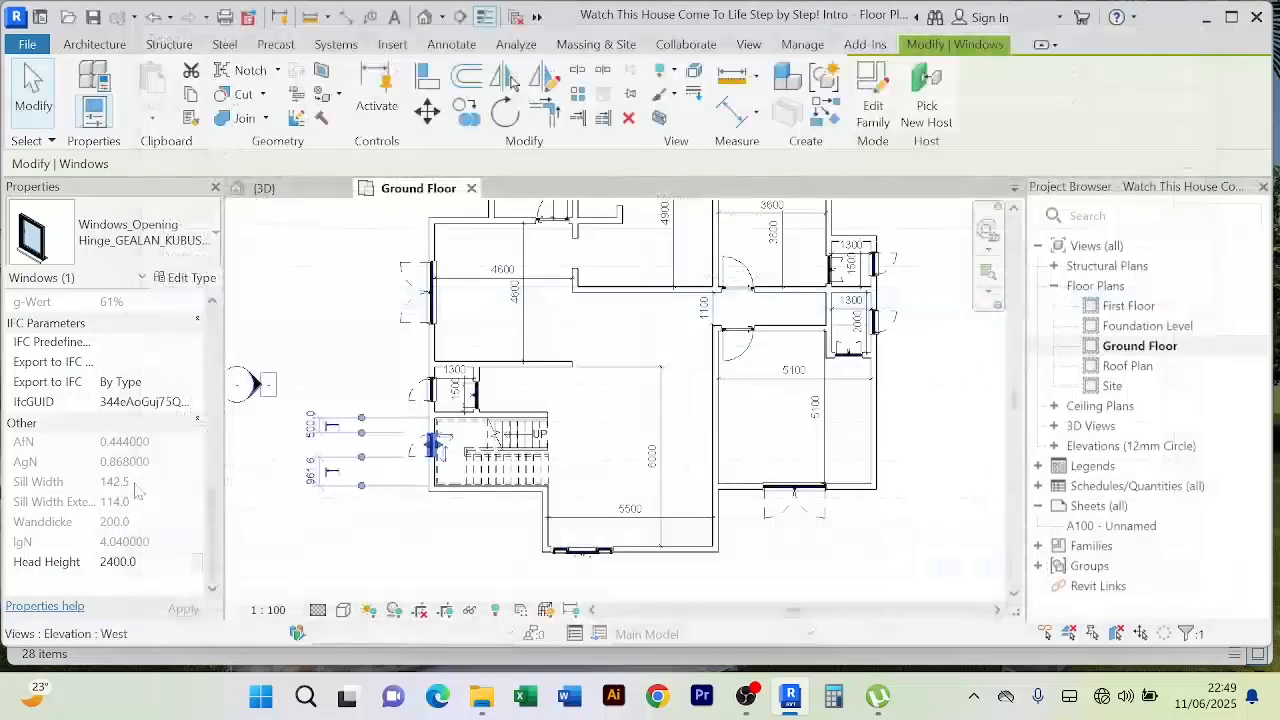
# Step: Check the head height of the exterior single-leaf window in the 1300 by 1500 mm room beside the stairs
pyautogui.scroll(2, 440, 380)
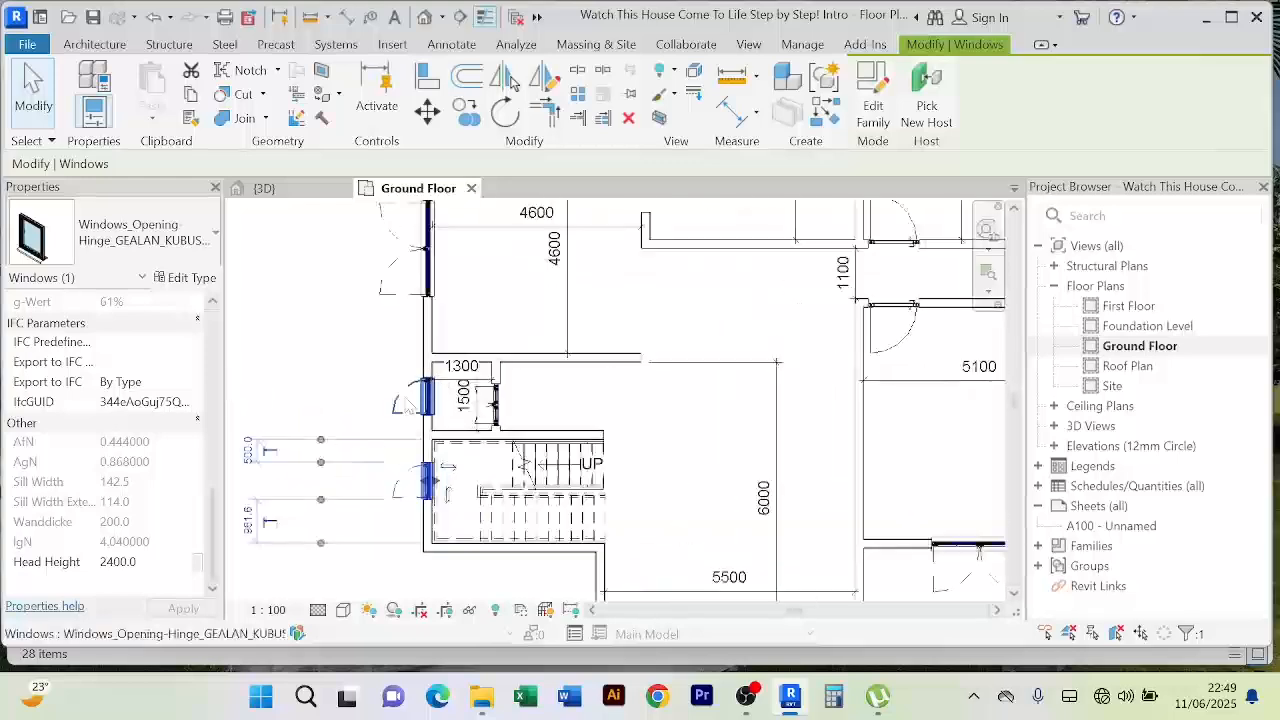
pyautogui.click(565, 410)
pyautogui.scroll(-3, 565, 410)
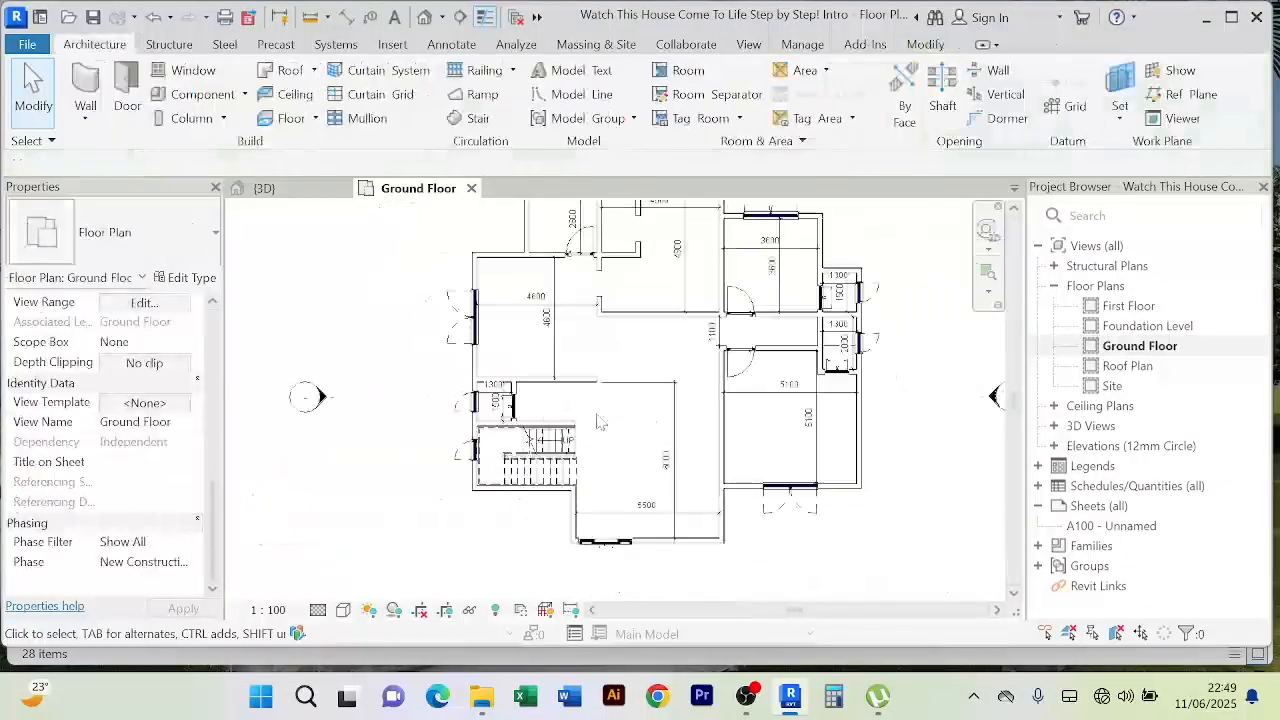
pyautogui.scroll(1, 470, 405)
pyautogui.click(470, 405)
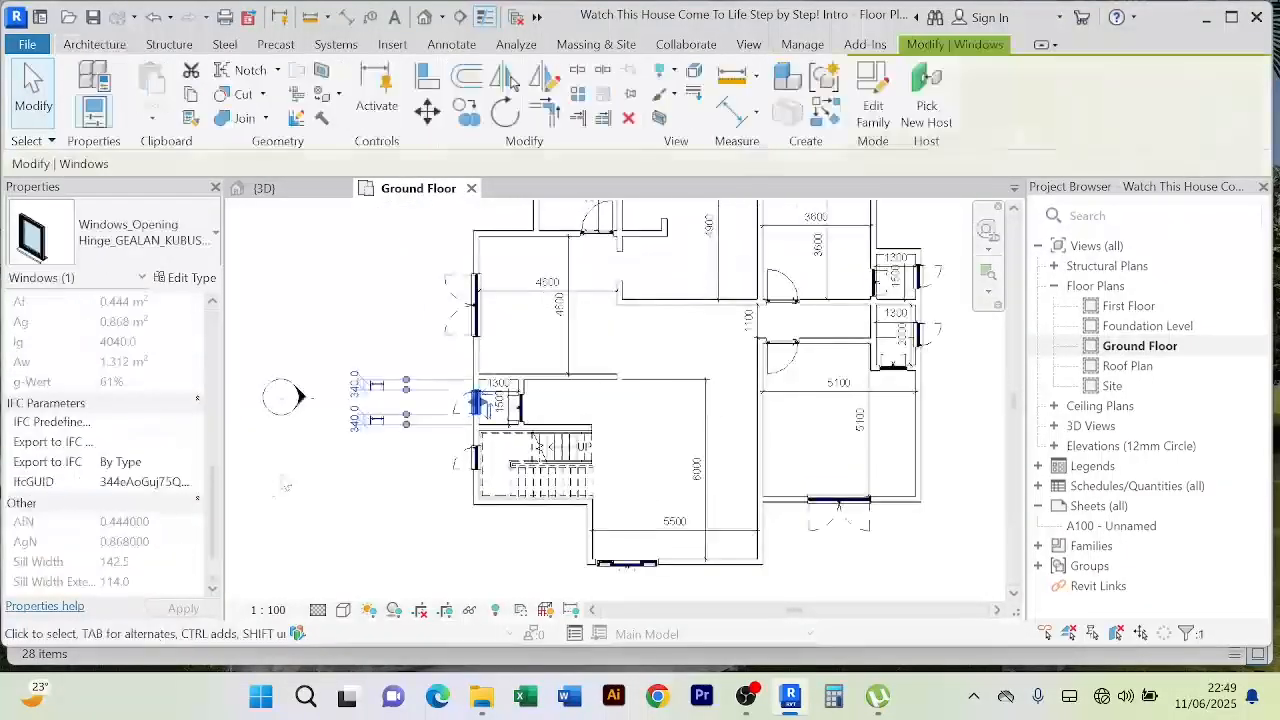
pyautogui.scroll(-5, 145, 480)
pyautogui.click(354, 538)
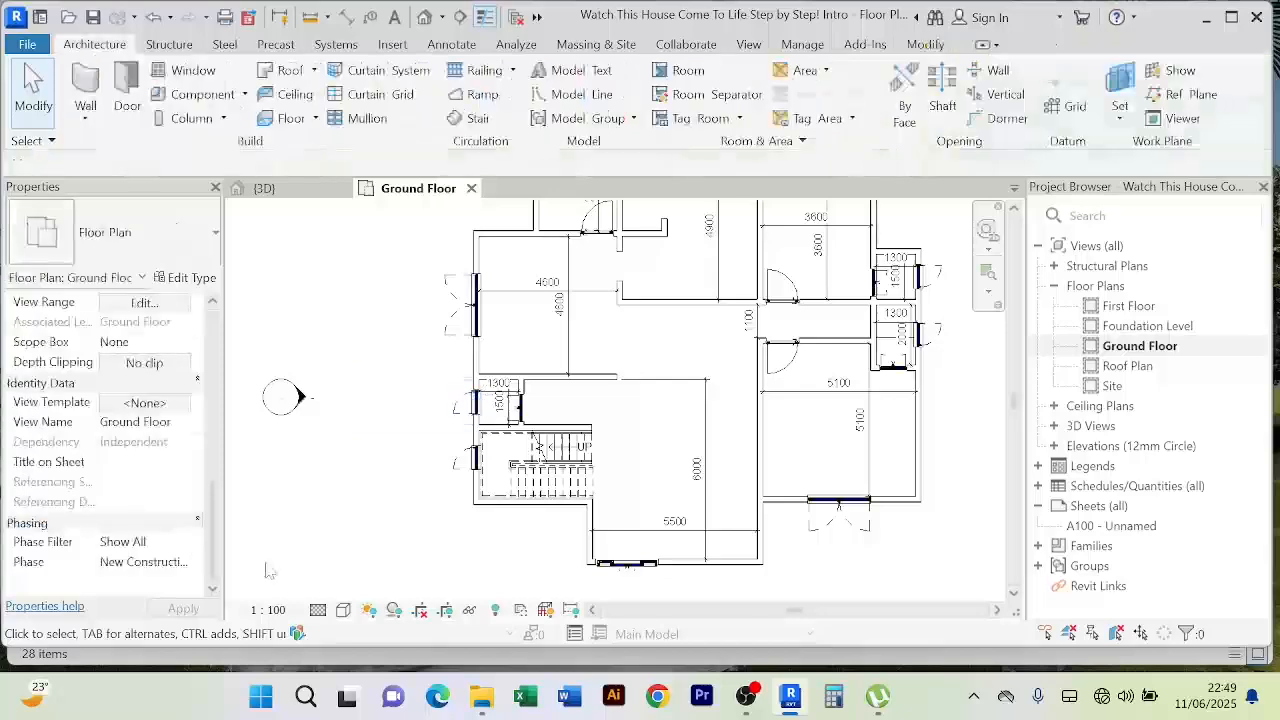
# Step: Check the properties of the exterior single-leaf windows in the 1300 by 2000 mm room and the 1300 by 1500 mm room above it
pyautogui.scroll(-3, 606, 474)
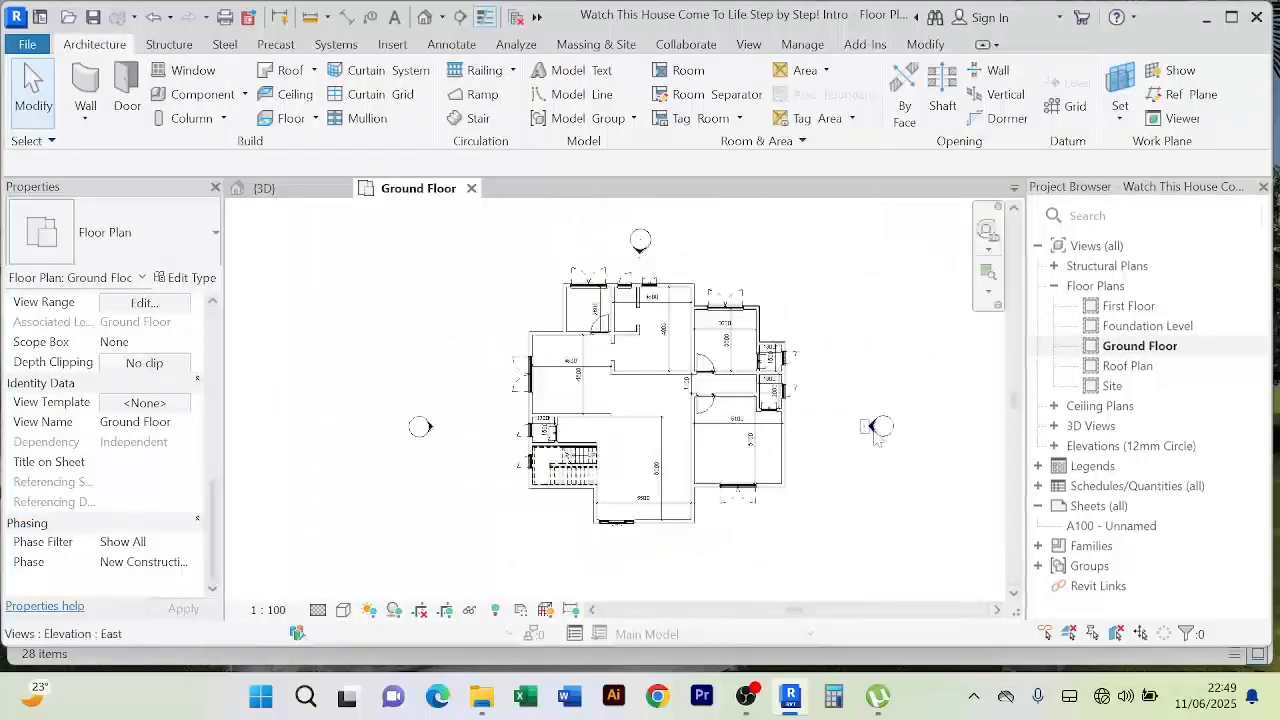
pyautogui.scroll(2, 832, 398)
pyautogui.click(769, 402)
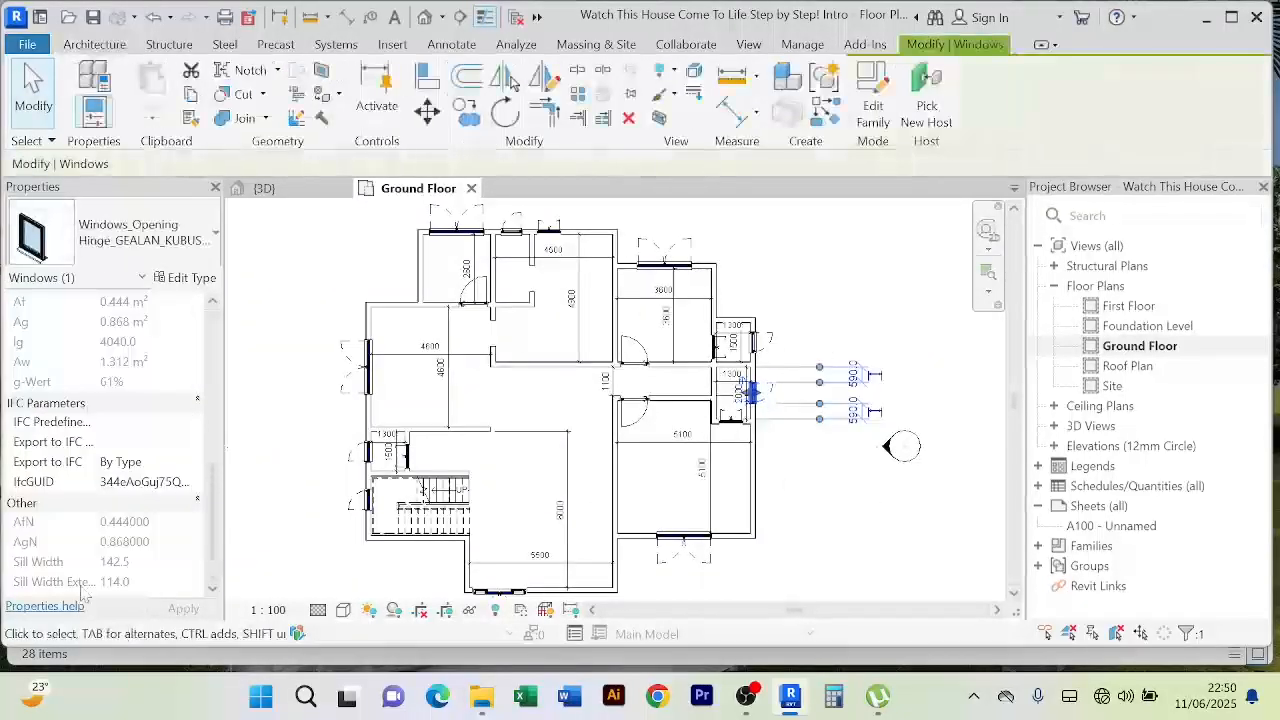
pyautogui.scroll(-5, 177, 493)
pyautogui.click(821, 335)
pyautogui.click(763, 343)
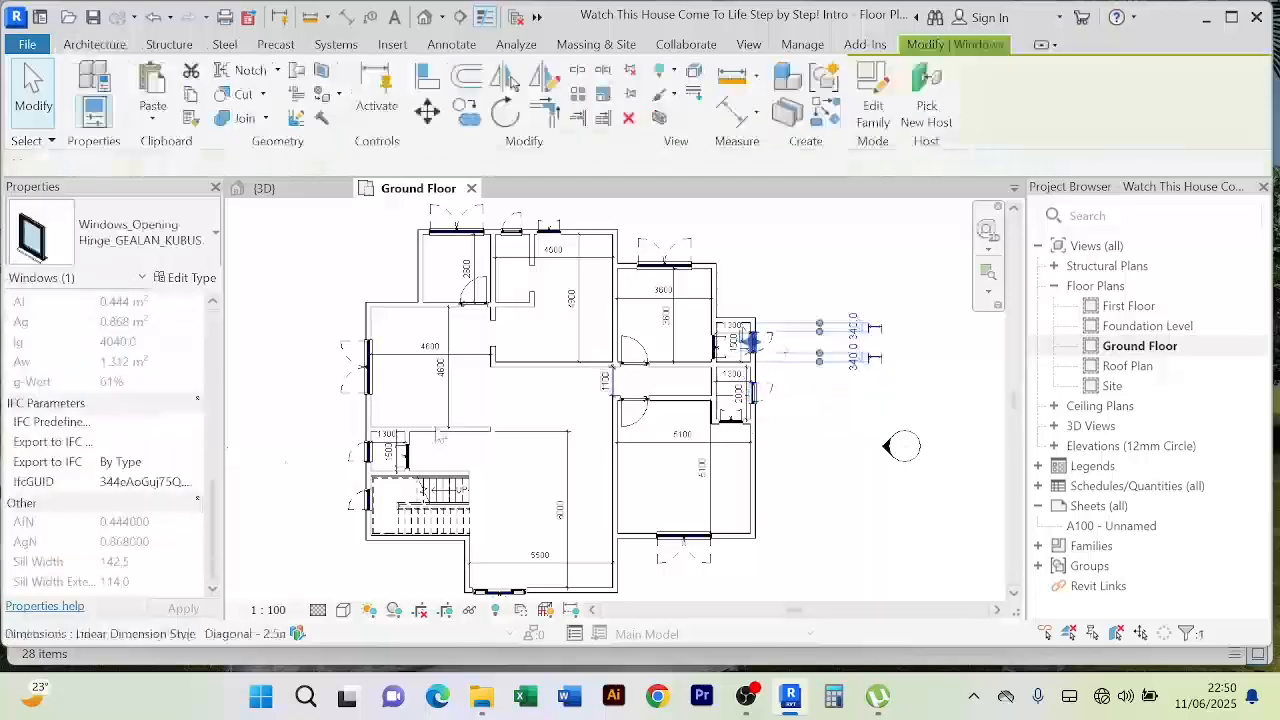
pyautogui.scroll(-3, 97, 552)
pyautogui.click(770, 287)
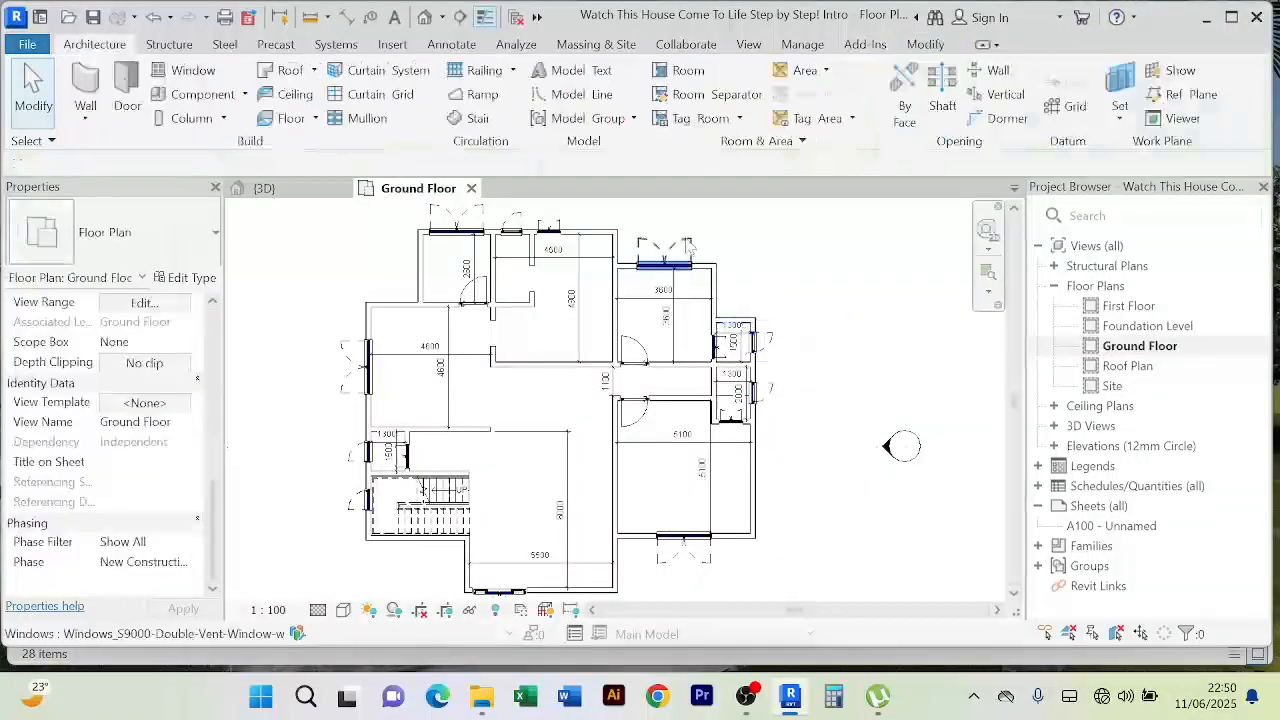
# Step: Check the head height of the single-leaf window in the small rear room beside the 2600 mm room
pyautogui.moveTo(795, 253); pyautogui.dragTo(848, 320, button='middle')
pyautogui.scroll(1, 566, 288)
pyautogui.click(566, 290)
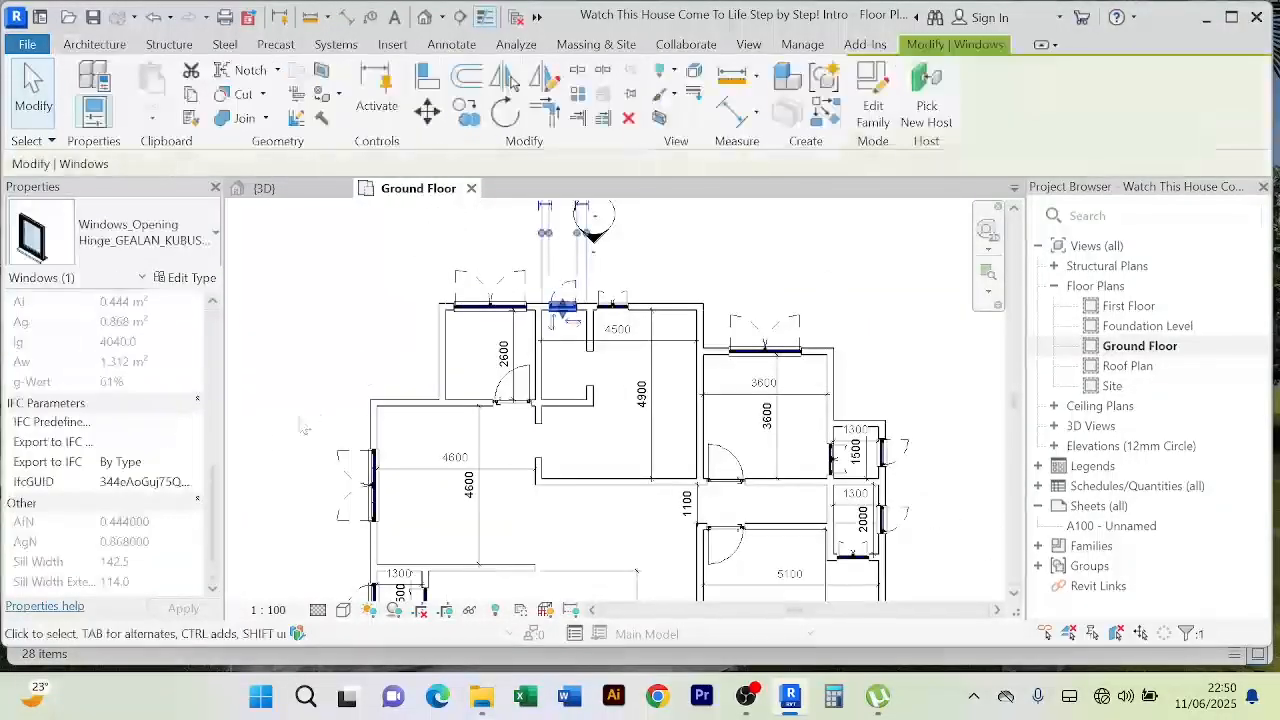
pyautogui.scroll(-5, 116, 556)
pyautogui.click(279, 420)
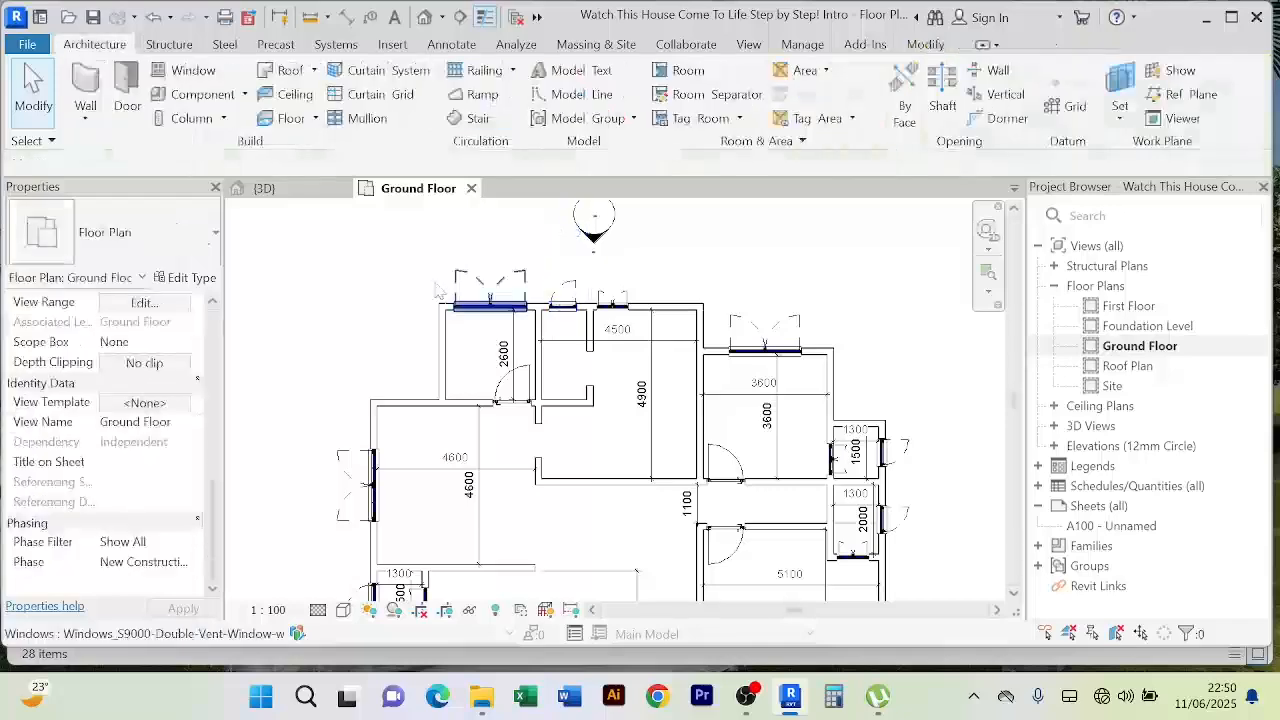
# Step: Open the 3D view and examine how the rear facade's windows line up with the glazed double door
pyautogui.click(296, 190)
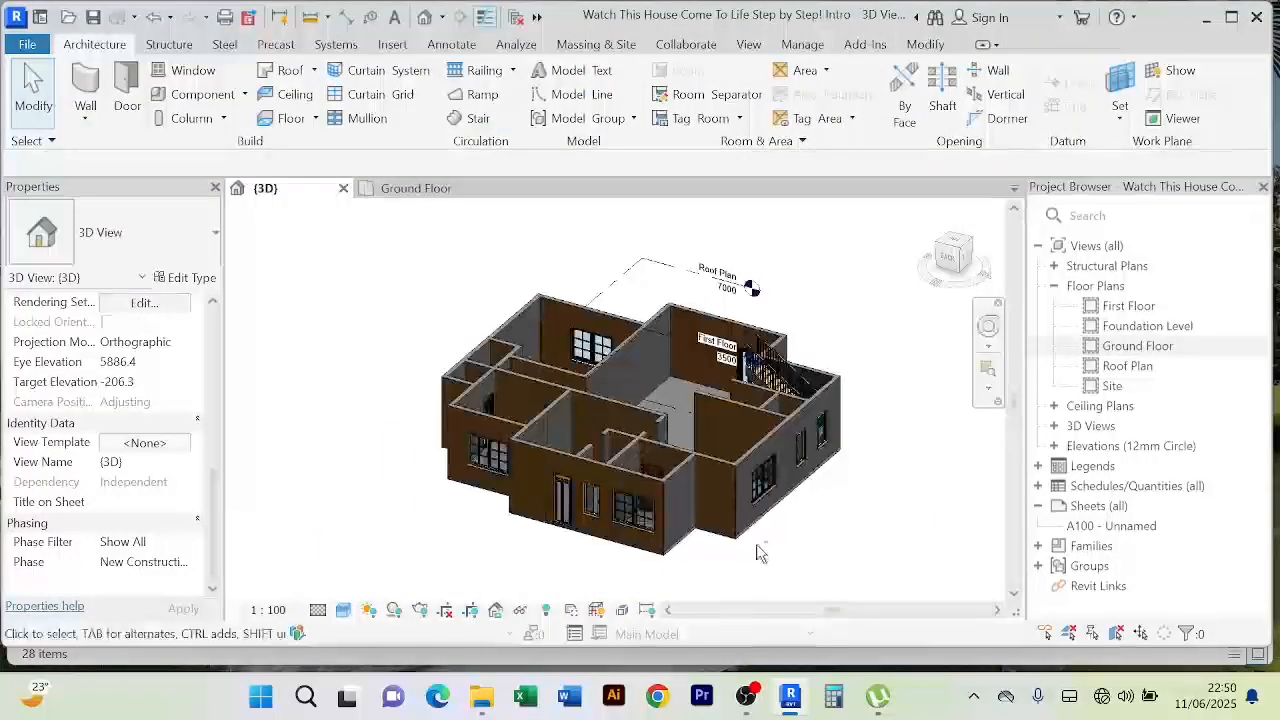
pyautogui.keyDown('shift'); pyautogui.moveTo(766, 549); pyautogui.dragTo(757, 414, button='middle'); pyautogui.keyUp('shift')
pyautogui.scroll(5, 740, 433)
pyautogui.scroll(4, 731, 405)
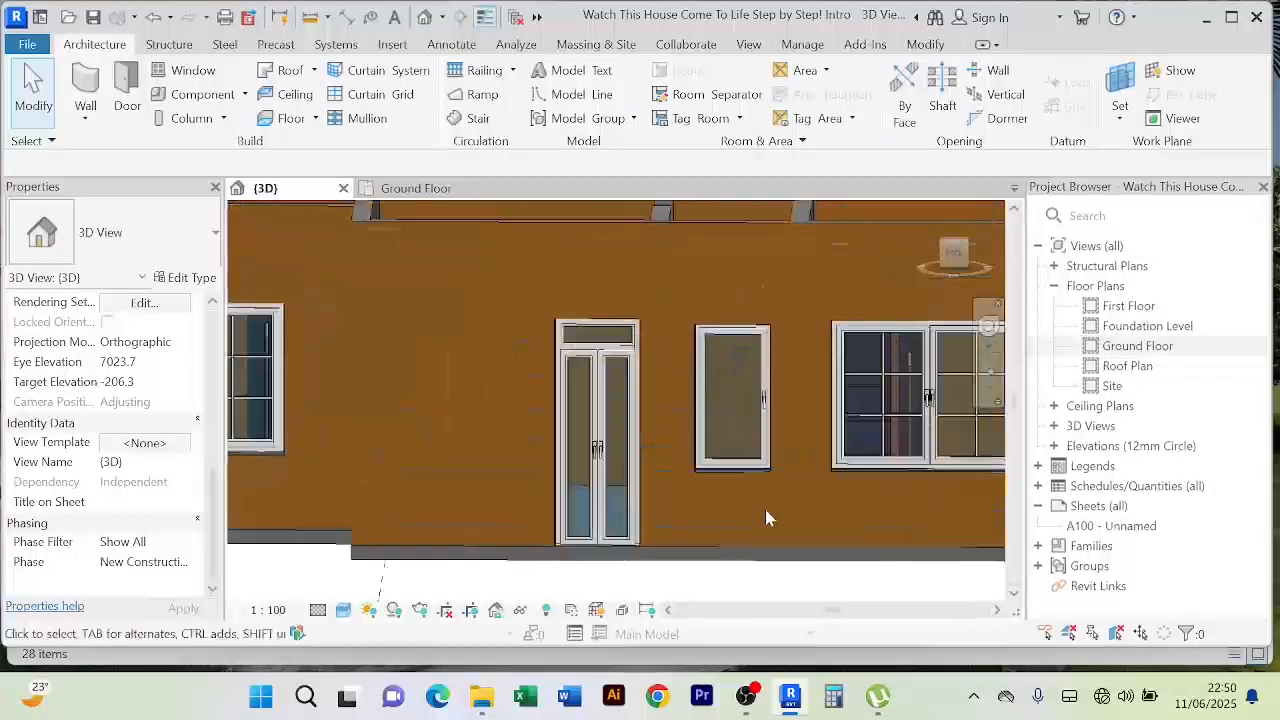
# Step: Examine the window and door alignment along the rear facade and the two single-leaf windows on the adjoining side wall
pyautogui.scroll(-2, 766, 515)
pyautogui.moveTo(698, 509); pyautogui.dragTo(634, 502, button='middle')
pyautogui.scroll(-3, 610, 460)
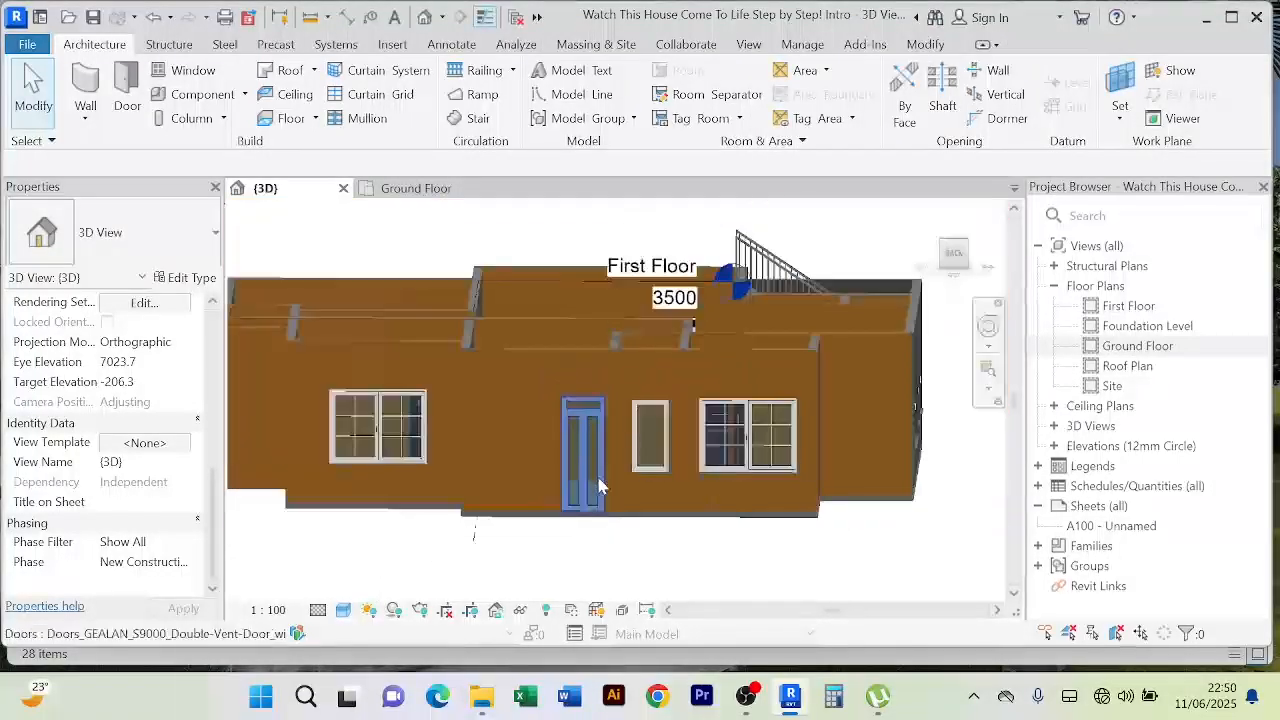
pyautogui.scroll(3, 615, 450)
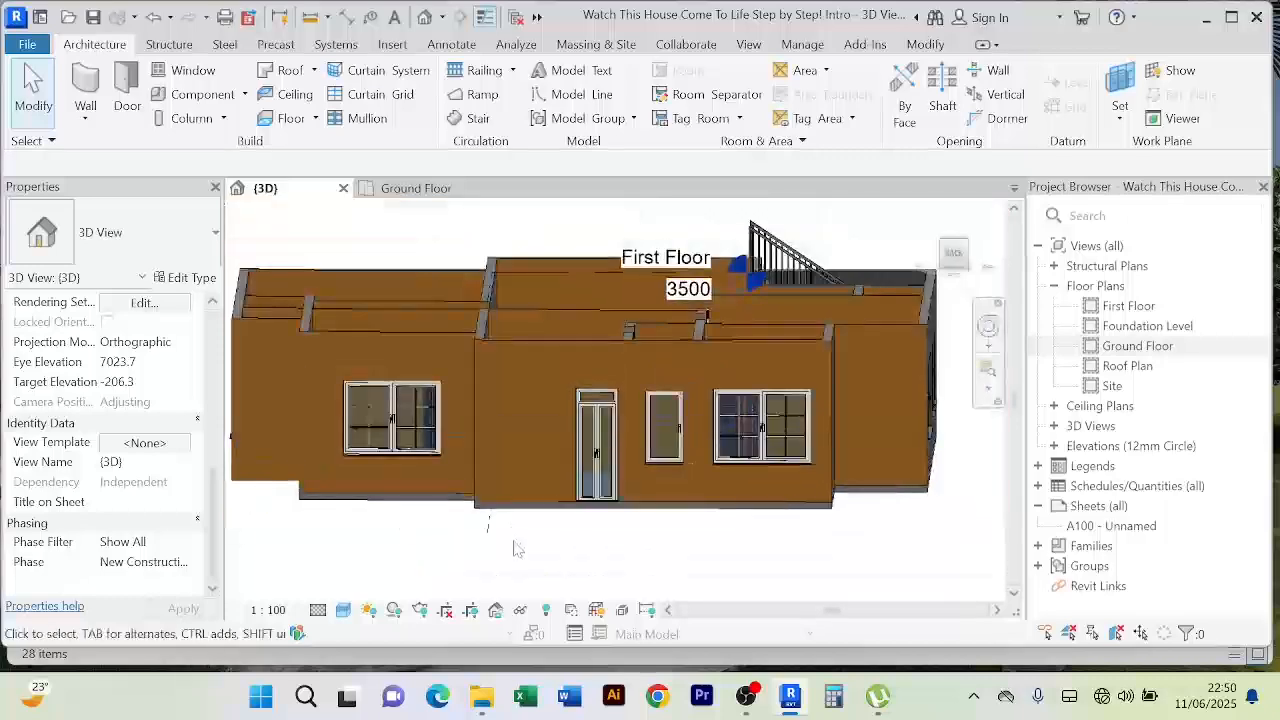
pyautogui.scroll(-2, 535, 532)
pyautogui.scroll(4, 588, 483)
pyautogui.scroll(-3, 588, 483)
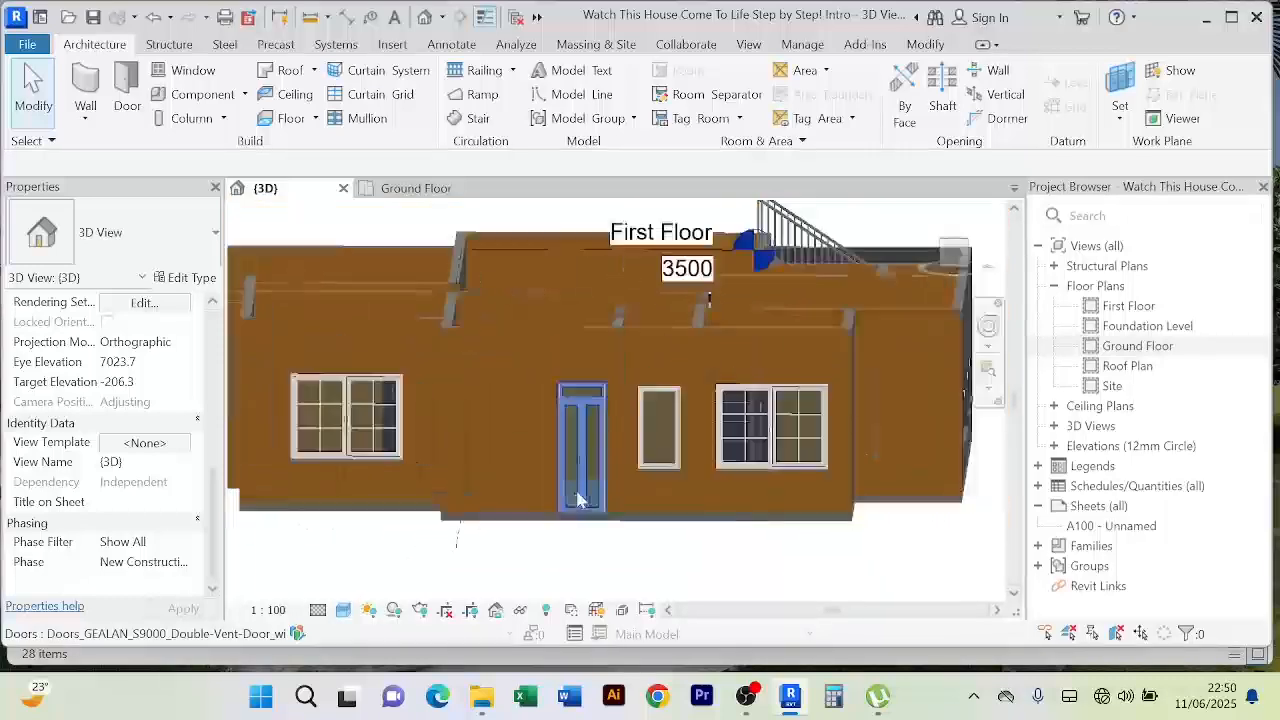
pyautogui.moveTo(582, 547); pyautogui.dragTo(590, 535, button='middle')
pyautogui.scroll(3, 434, 423)
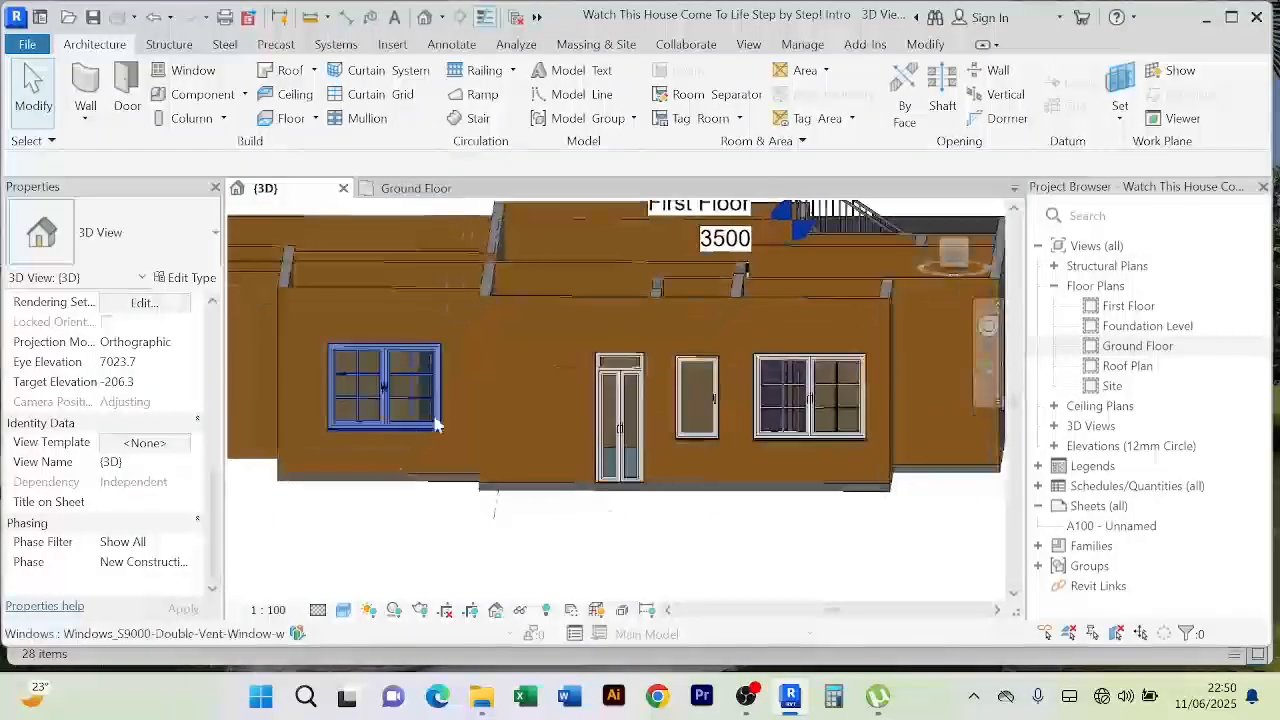
pyautogui.scroll(-4, 423, 514)
pyautogui.keyDown('shift'); pyautogui.moveTo(414, 563); pyautogui.dragTo(374, 543, button='middle'); pyautogui.keyUp('shift')
pyautogui.scroll(2, 789, 367)
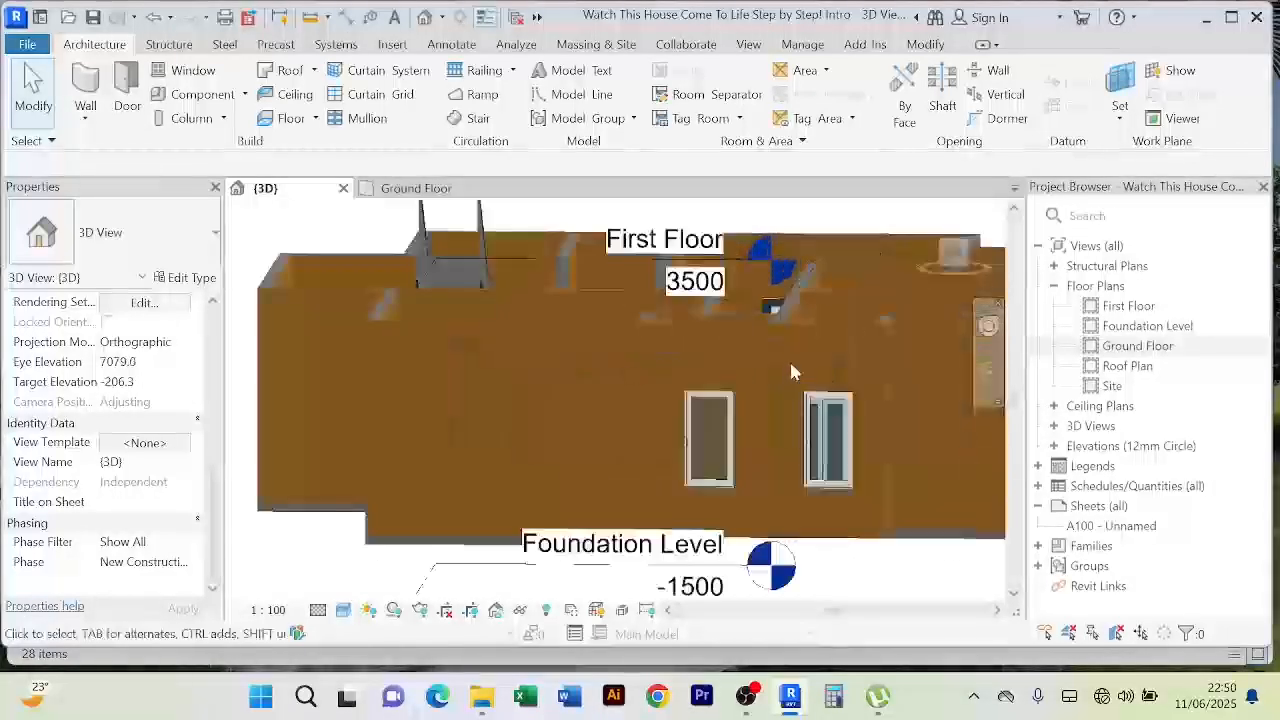
# Step: Orbit to the front facade and examine the sliding door, the double window and the blank wall beside the entrance
pyautogui.scroll(-3, 570, 473)
pyautogui.keyDown('shift'); pyautogui.moveTo(534, 472); pyautogui.dragTo(708, 451, button='middle'); pyautogui.keyUp('shift')
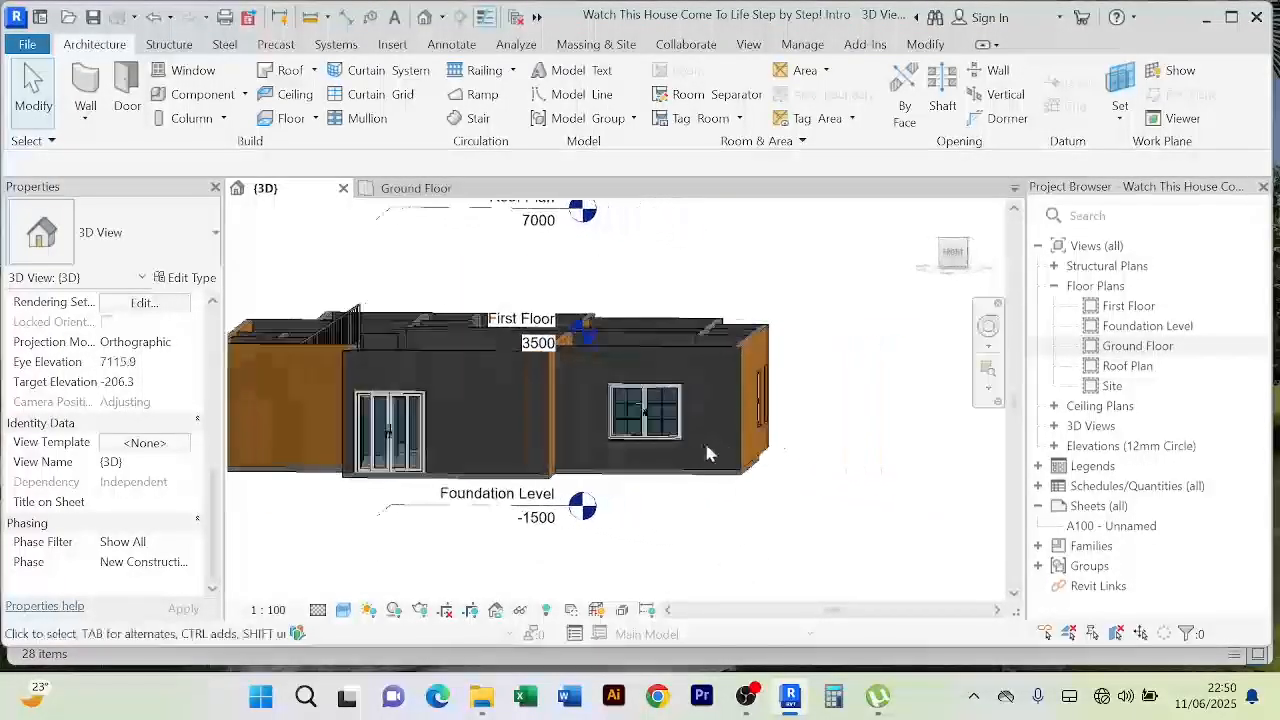
pyautogui.scroll(4, 663, 443)
pyautogui.scroll(-2, 655, 445)
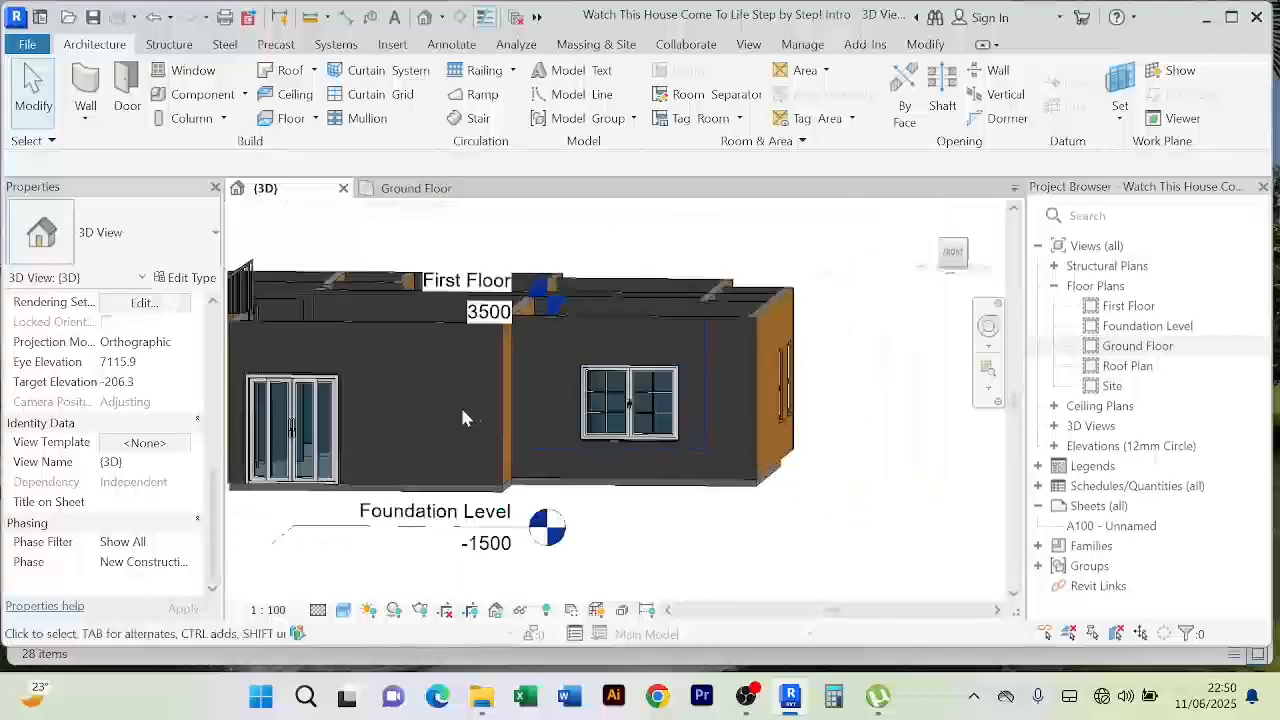
pyautogui.scroll(3, 461, 411)
pyautogui.scroll(-4, 461, 411)
pyautogui.moveTo(465, 415); pyautogui.dragTo(627, 417, button='middle')
pyautogui.scroll(3, 465, 445)
pyautogui.scroll(-3, 463, 445)
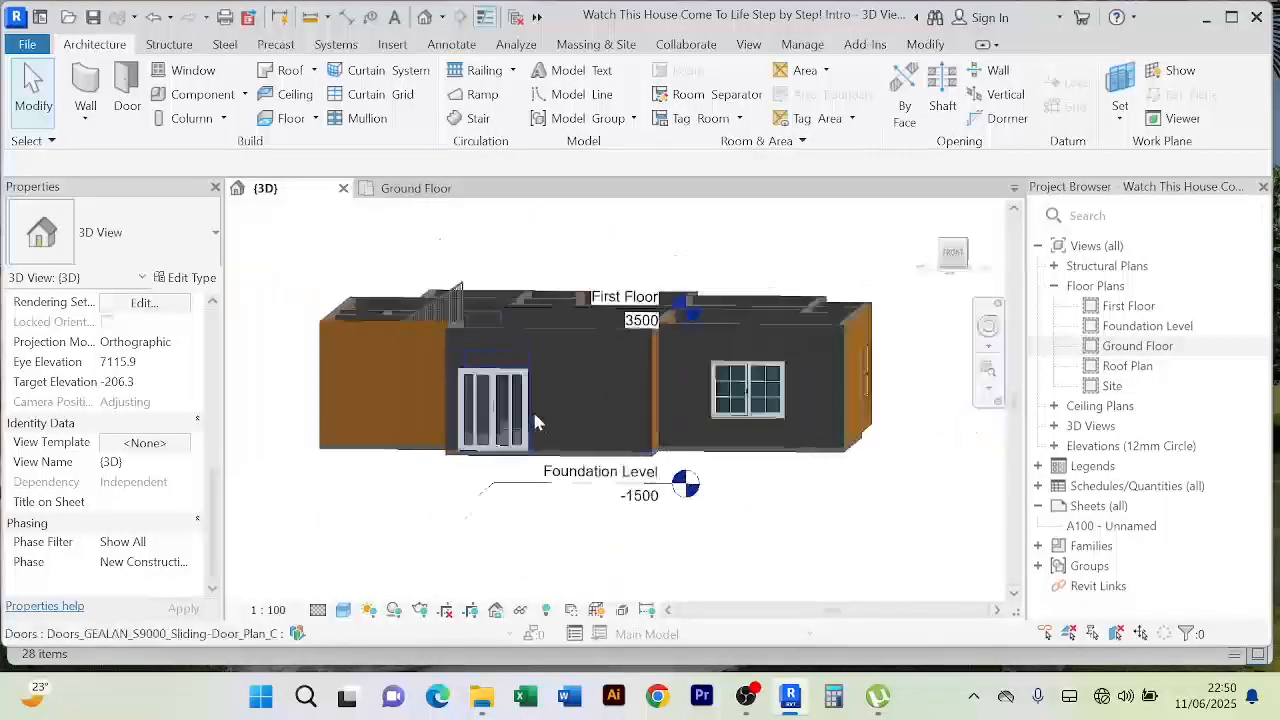
pyautogui.scroll(2, 554, 417)
pyautogui.scroll(-2, 557, 431)
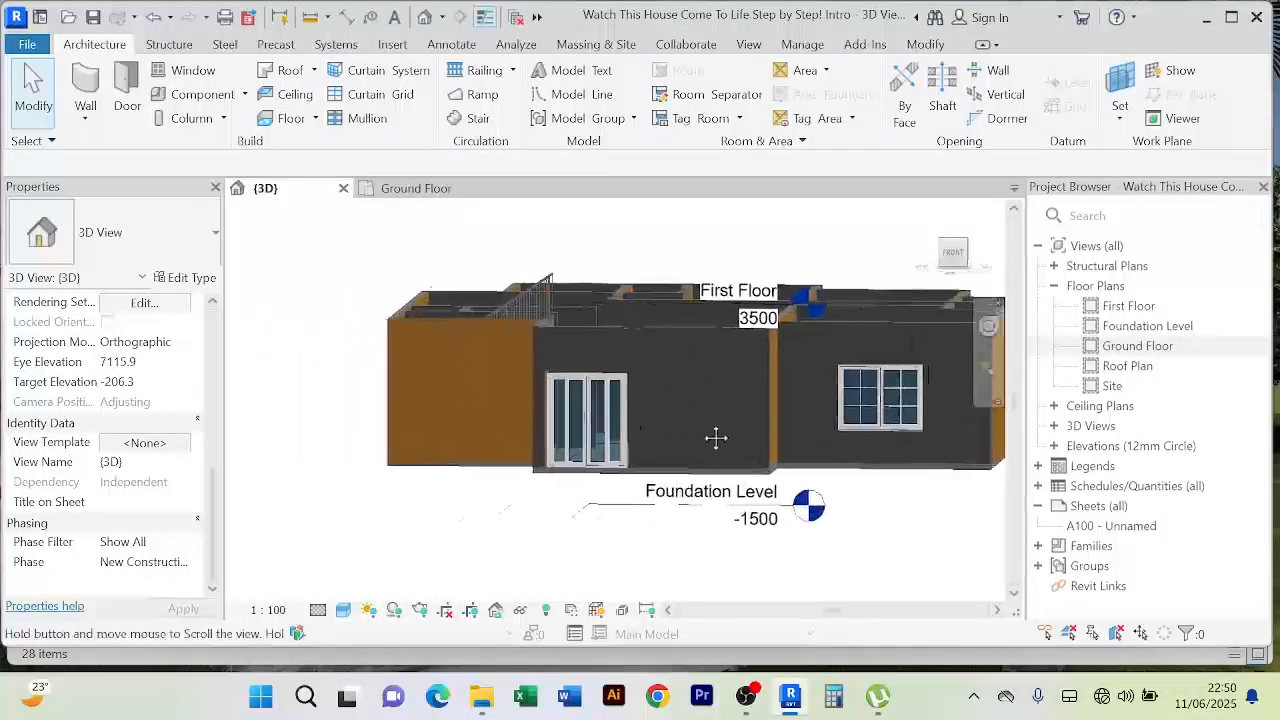
pyautogui.scroll(3, 470, 401)
pyautogui.scroll(-3, 471, 413)
pyautogui.scroll(2, 451, 380)
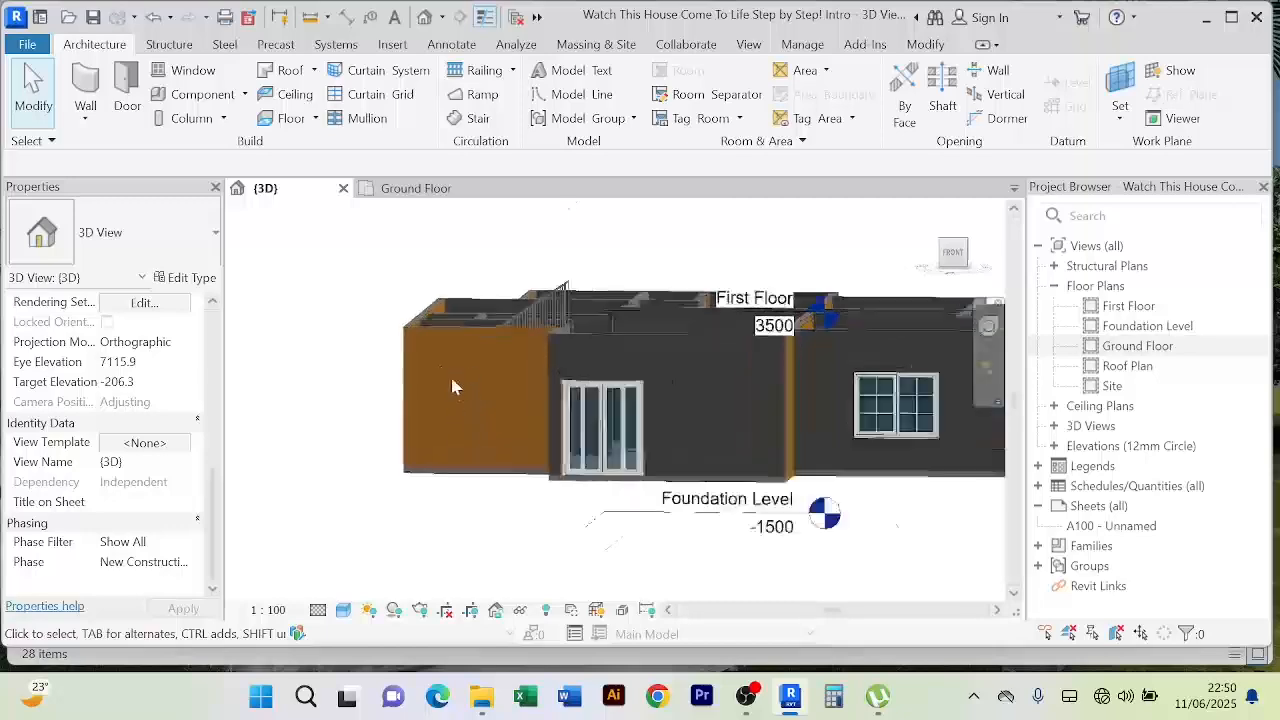
pyautogui.scroll(-2, 457, 388)
pyautogui.scroll(2, 448, 395)
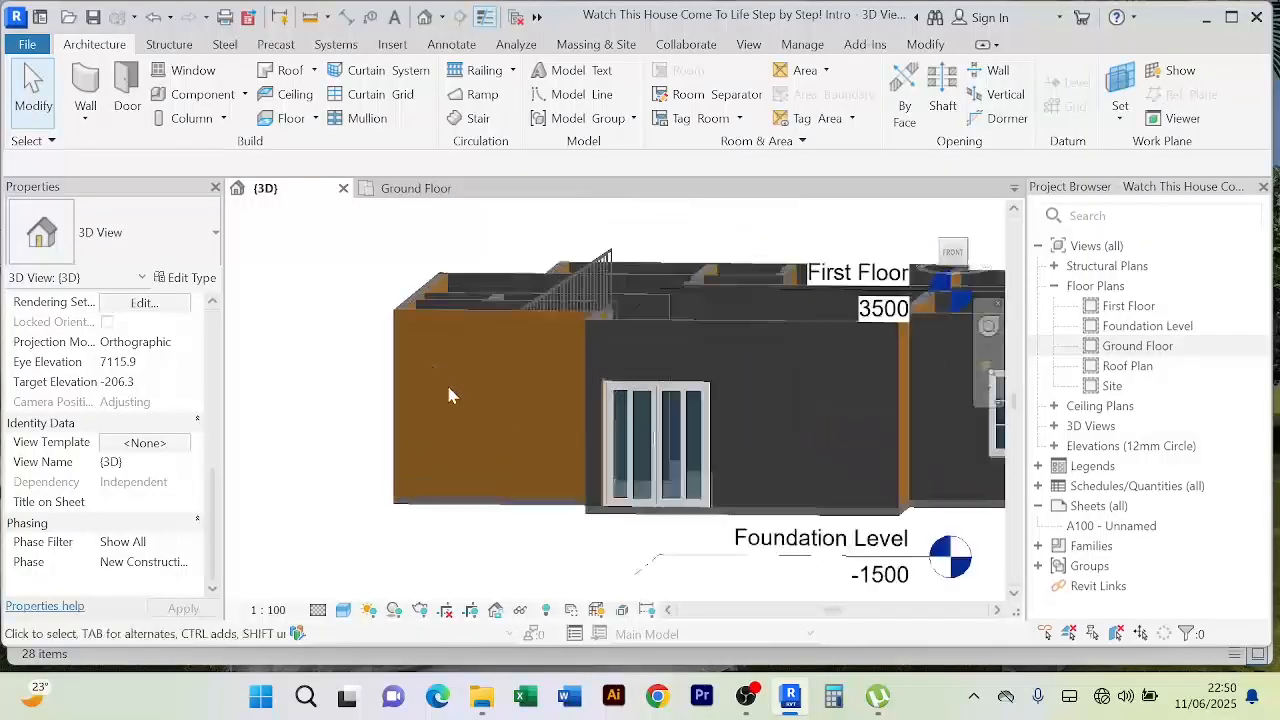
pyautogui.scroll(-3, 449, 393)
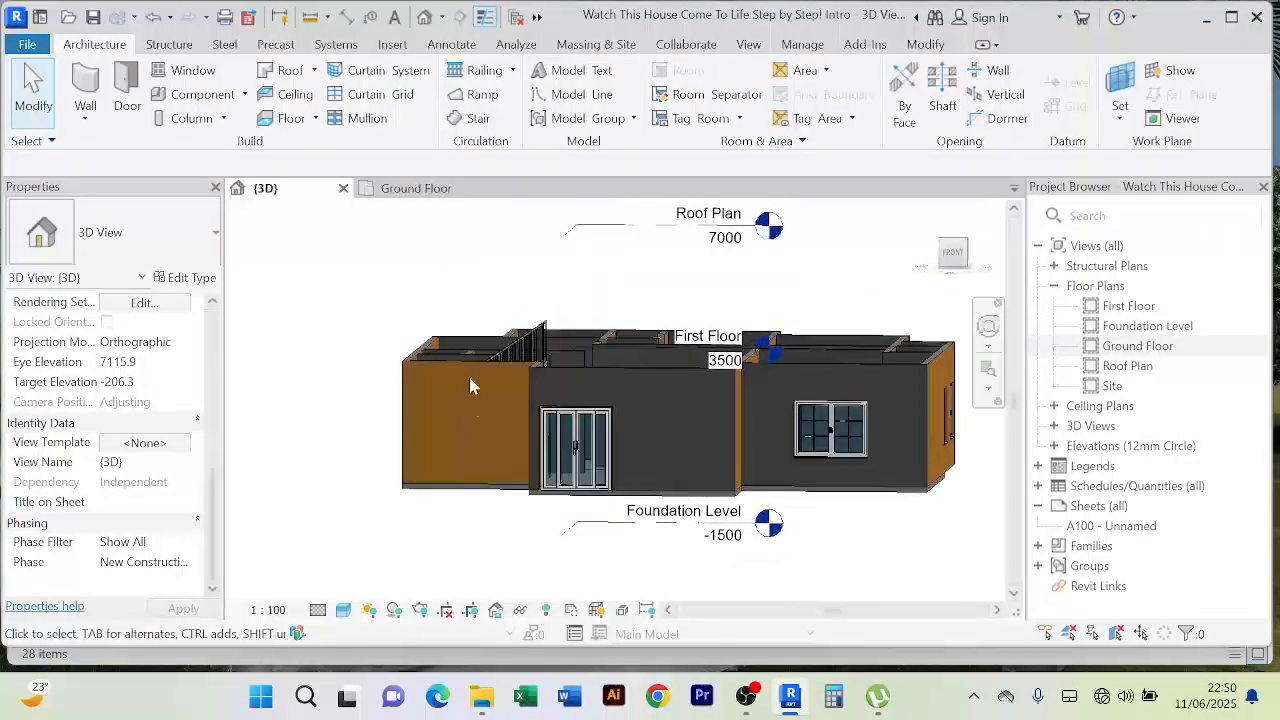
pyautogui.scroll(-1, 713, 461)
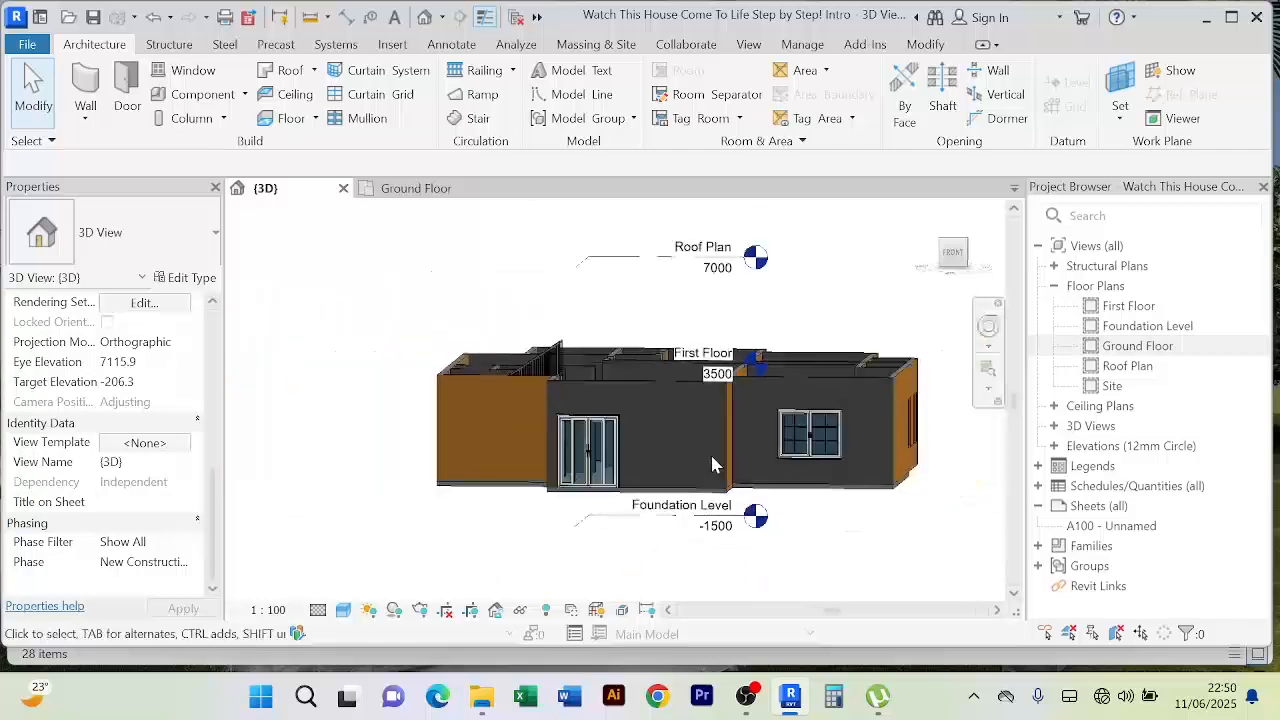
pyautogui.scroll(1, 651, 430)
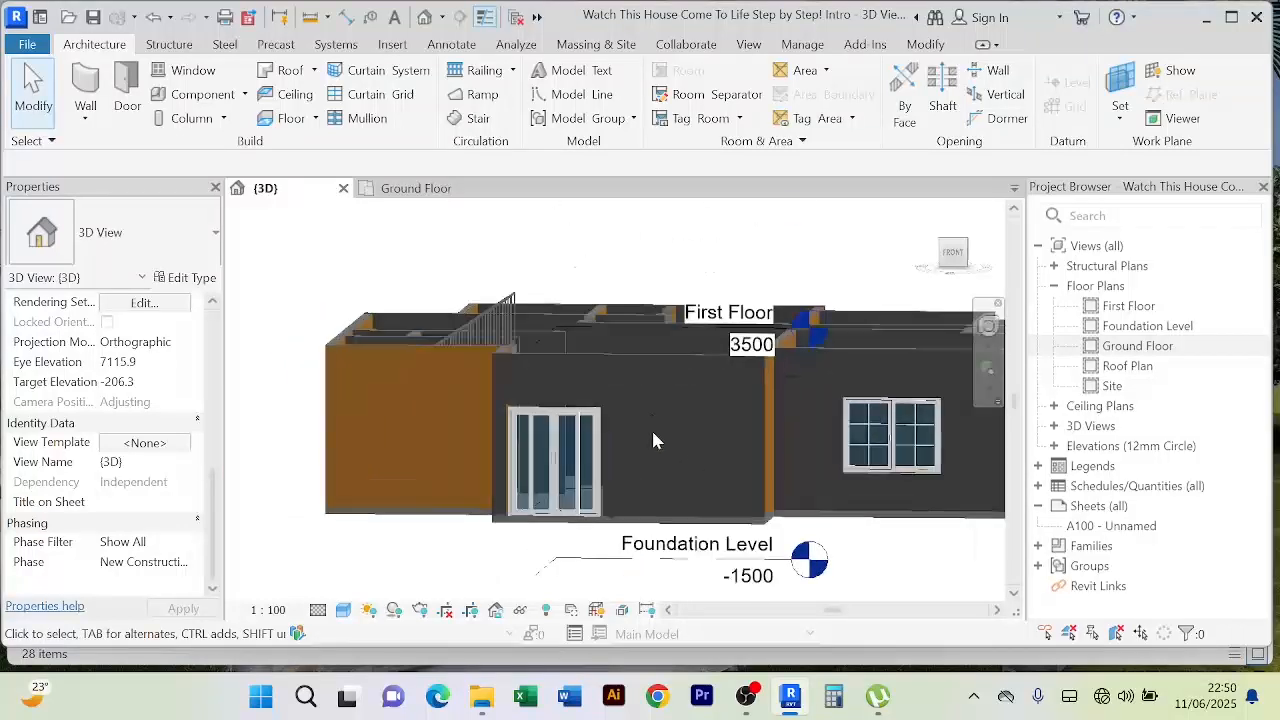
pyautogui.scroll(-2, 651, 430)
pyautogui.scroll(-3, 488, 521)
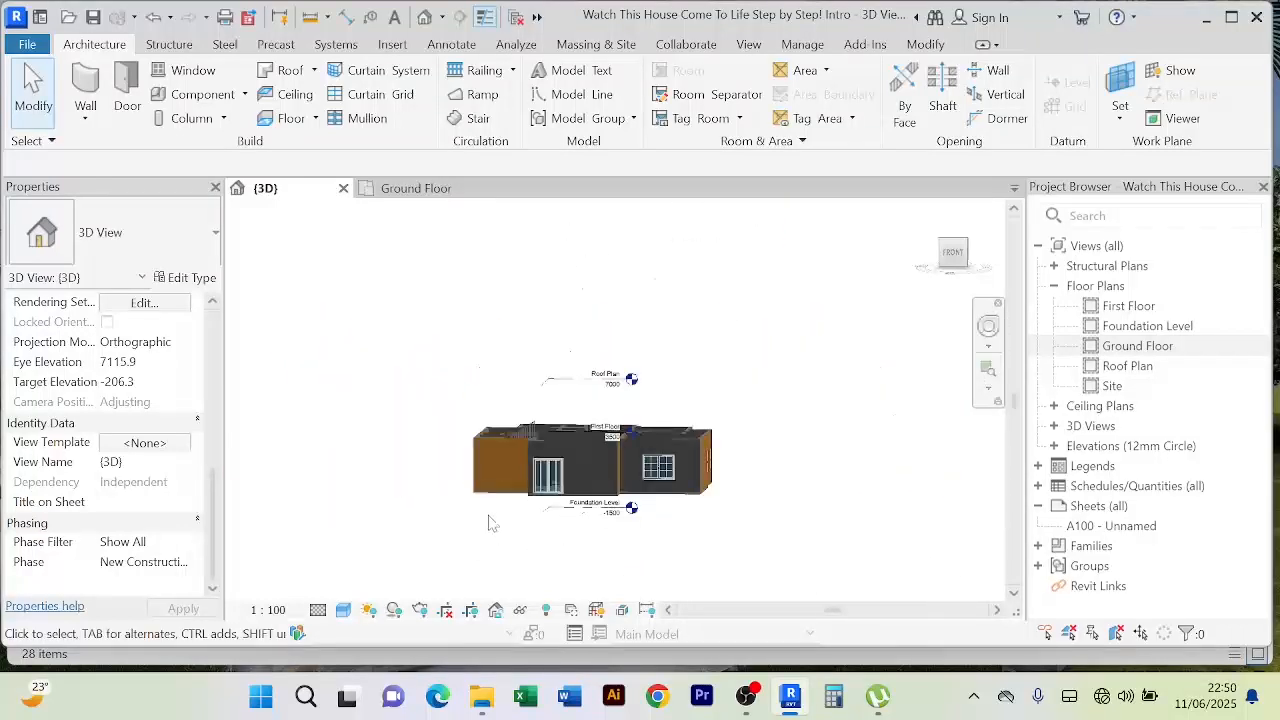
# Step: Orbit to the stair-side facade and examine how its double window and two single-leaf windows line up
pyautogui.keyDown('shift'); pyautogui.moveTo(500, 548); pyautogui.dragTo(726, 564, button='middle'); pyautogui.keyUp('shift')
pyautogui.scroll(2, 487, 485)
pyautogui.scroll(4, 487, 500)
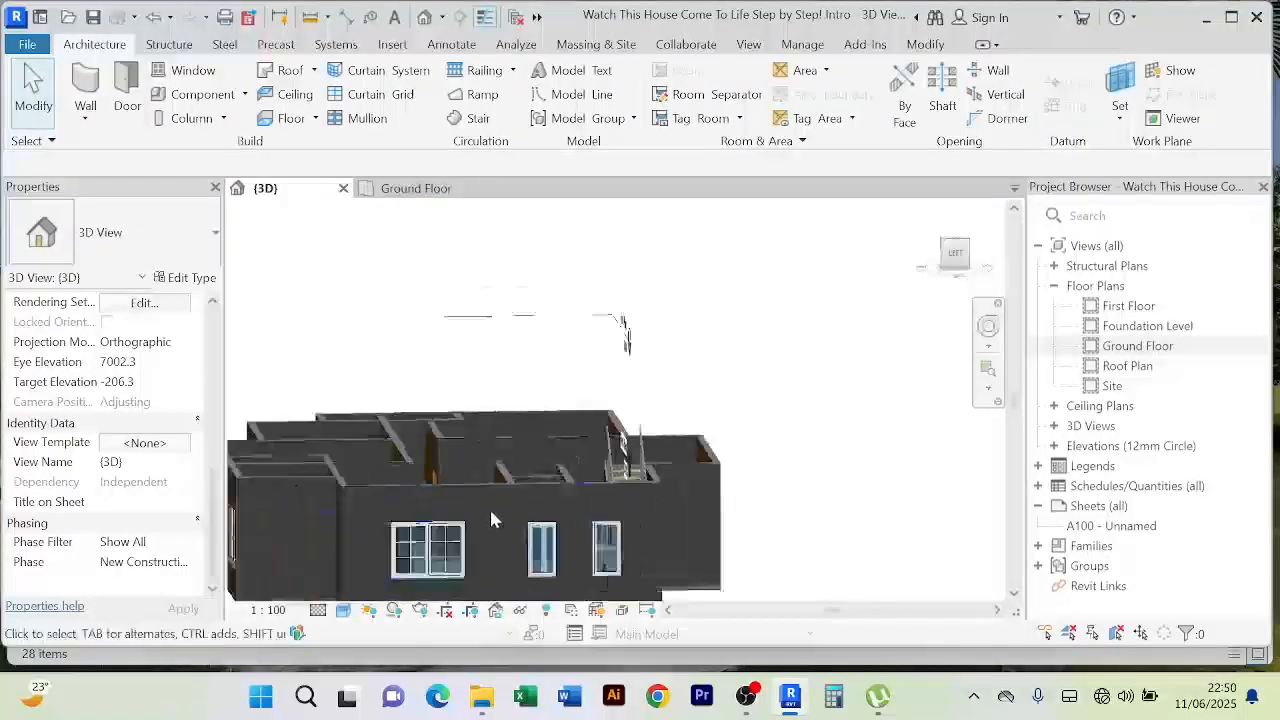
pyautogui.scroll(2, 490, 510)
pyautogui.scroll(-5, 492, 515)
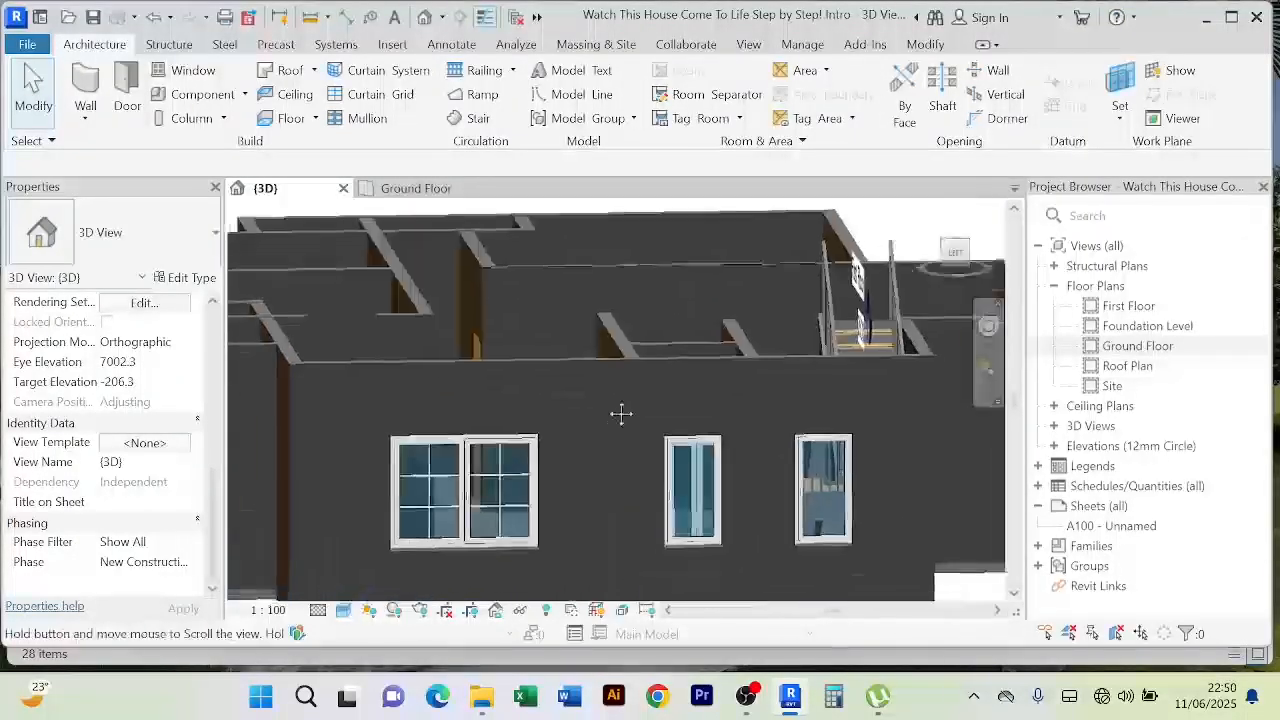
pyautogui.scroll(4, 477, 521)
pyautogui.scroll(-4, 477, 521)
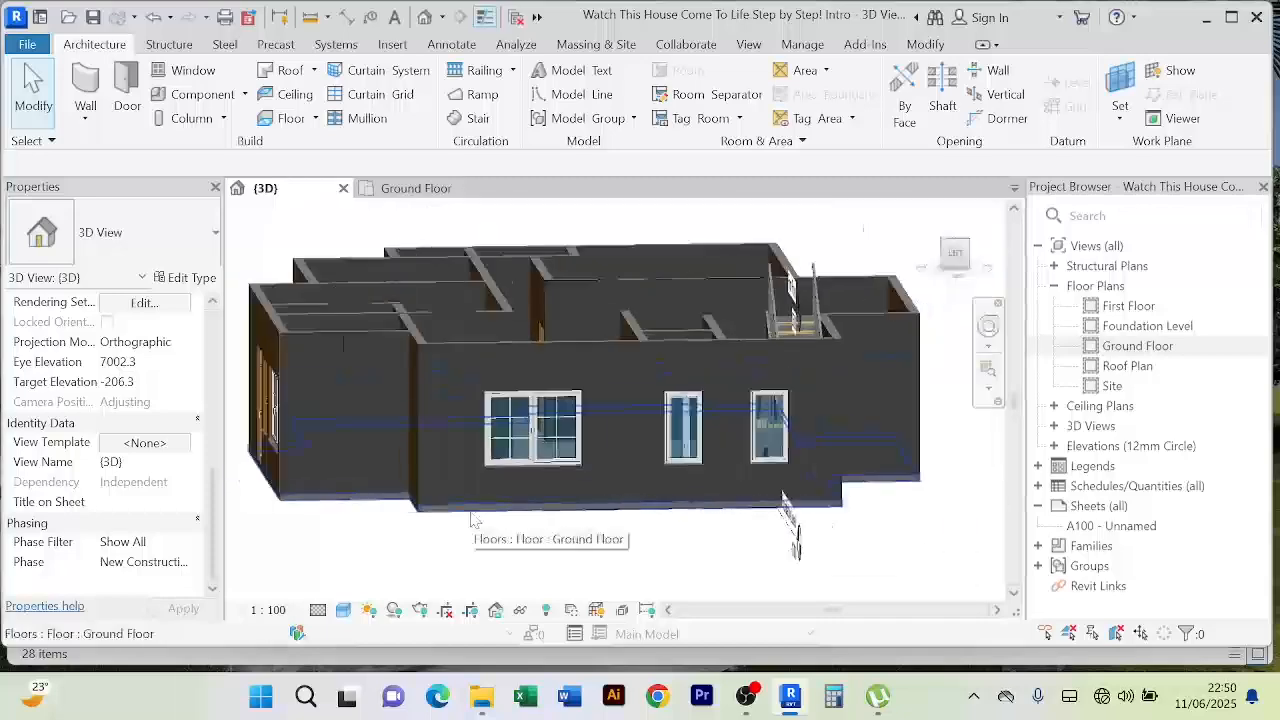
pyautogui.scroll(4, 614, 385)
pyautogui.scroll(-4, 614, 381)
pyautogui.scroll(3, 455, 395)
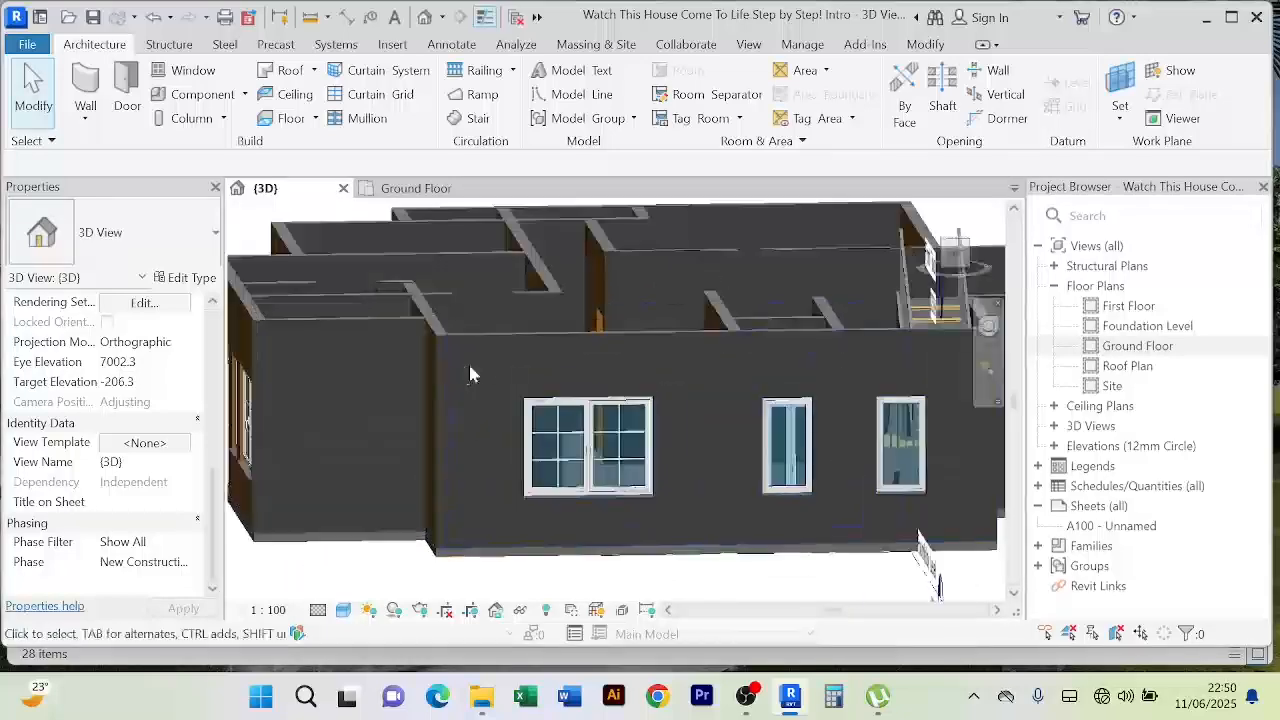
pyautogui.scroll(-4, 468, 371)
# Step: Return to the Ground Floor plan and review the window placement in every room around the house
pyautogui.click(415, 188)
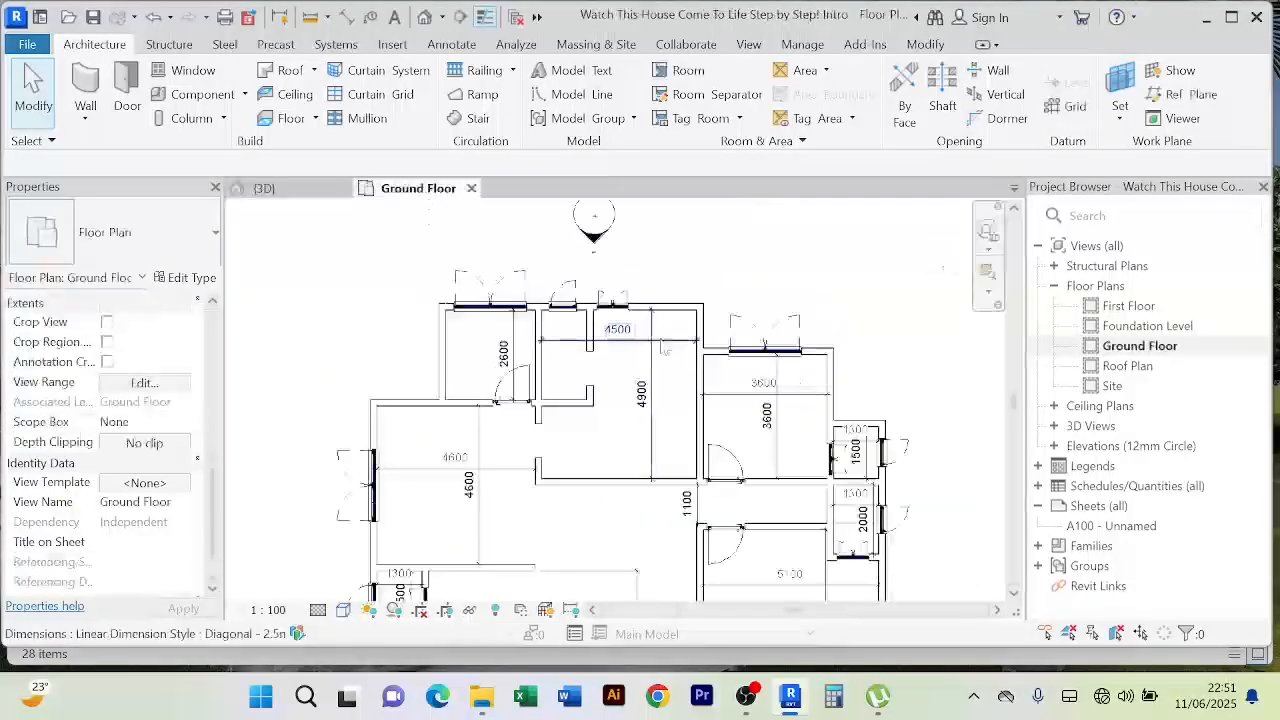
pyautogui.scroll(-3, 632, 505)
pyautogui.scroll(5, 632, 507)
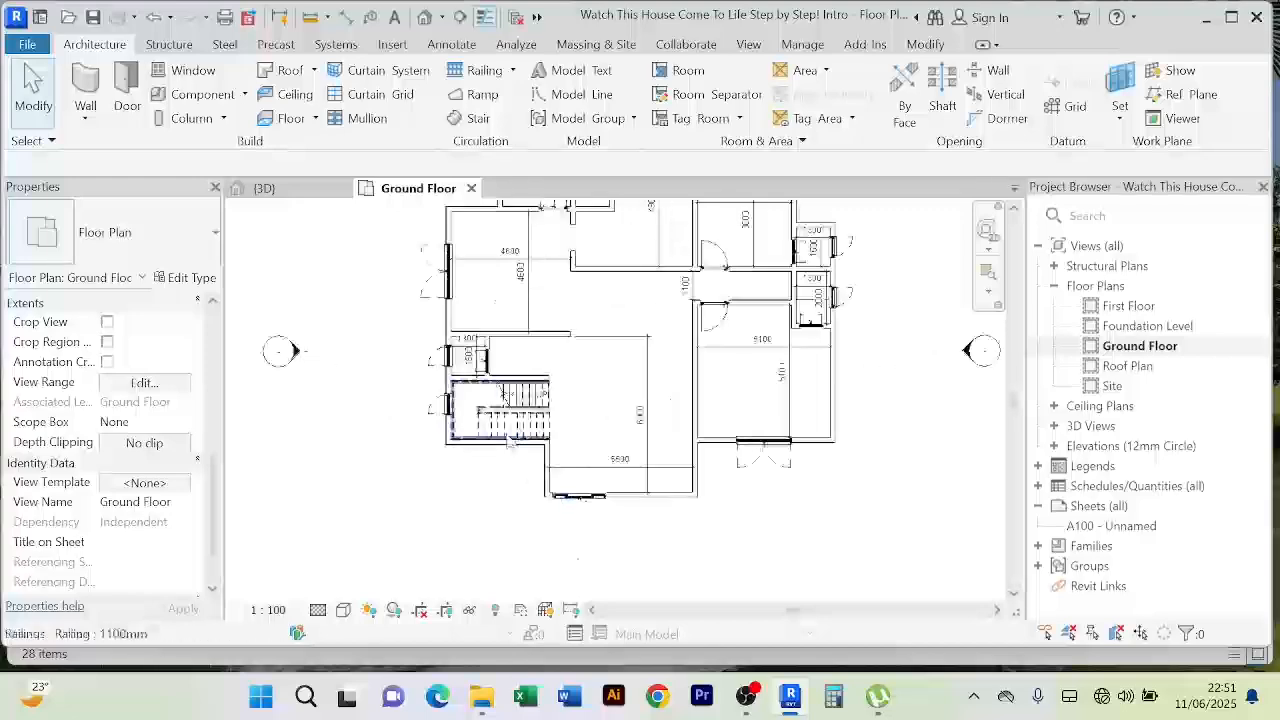
pyautogui.scroll(-1, 508, 358)
pyautogui.moveTo(408, 358); pyautogui.dragTo(414, 496, button='middle')
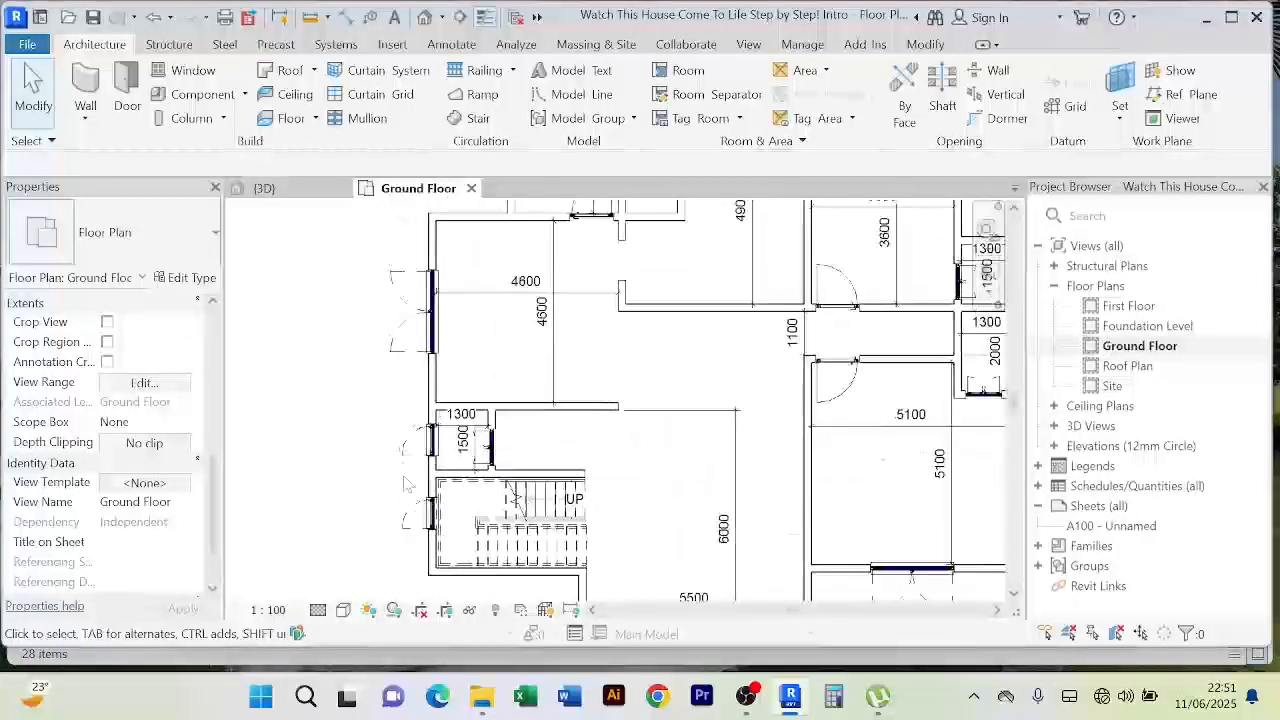
pyautogui.scroll(2, 422, 442)
pyautogui.scroll(-2, 400, 412)
pyautogui.moveTo(399, 410); pyautogui.dragTo(386, 504, button='middle')
pyautogui.scroll(-3, 393, 425)
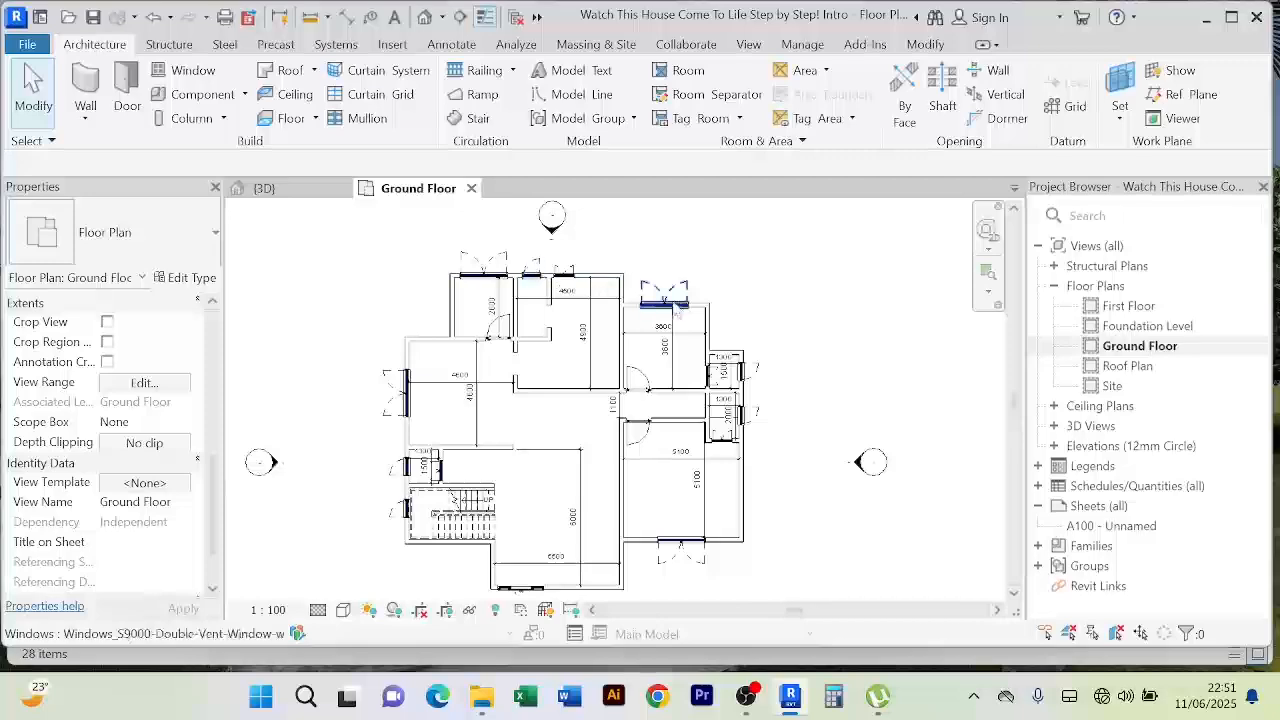
pyautogui.moveTo(810, 351); pyautogui.dragTo(806, 326)
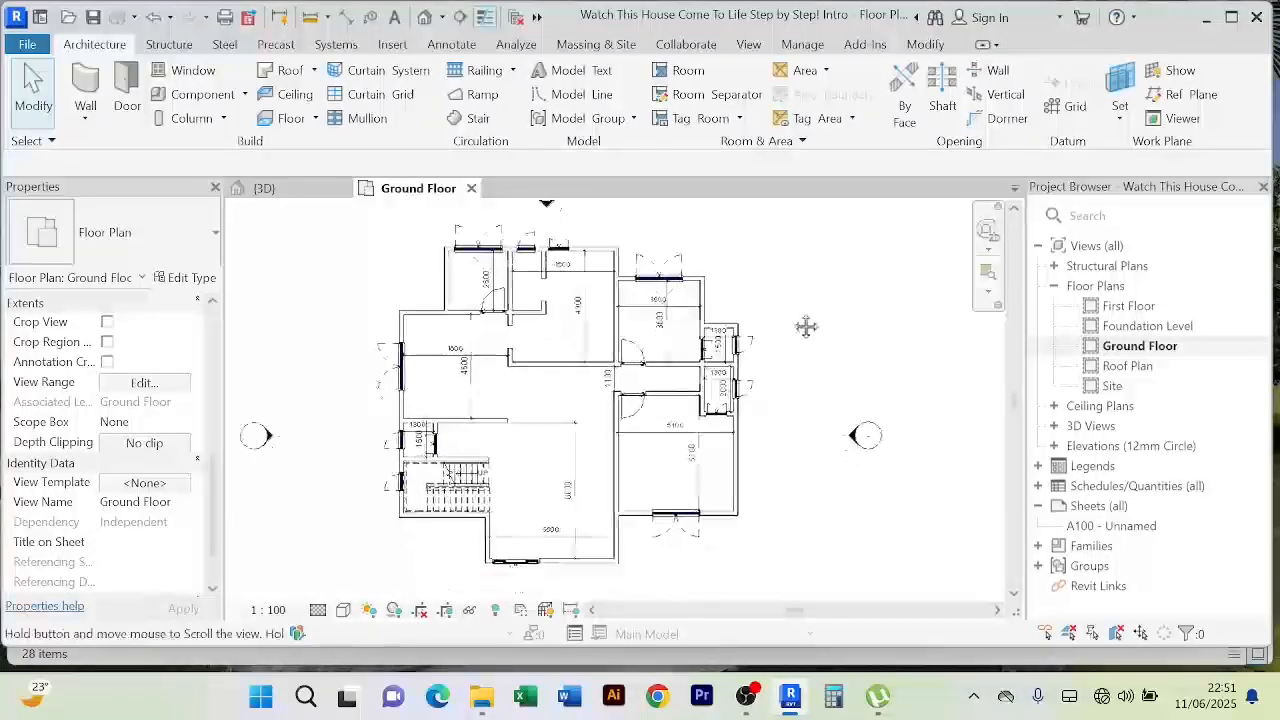
pyautogui.scroll(3, 706, 472)
pyautogui.scroll(-4, 716, 508)
pyautogui.moveTo(785, 519); pyautogui.dragTo(782, 456, button='middle')
pyautogui.scroll(2, 724, 492)
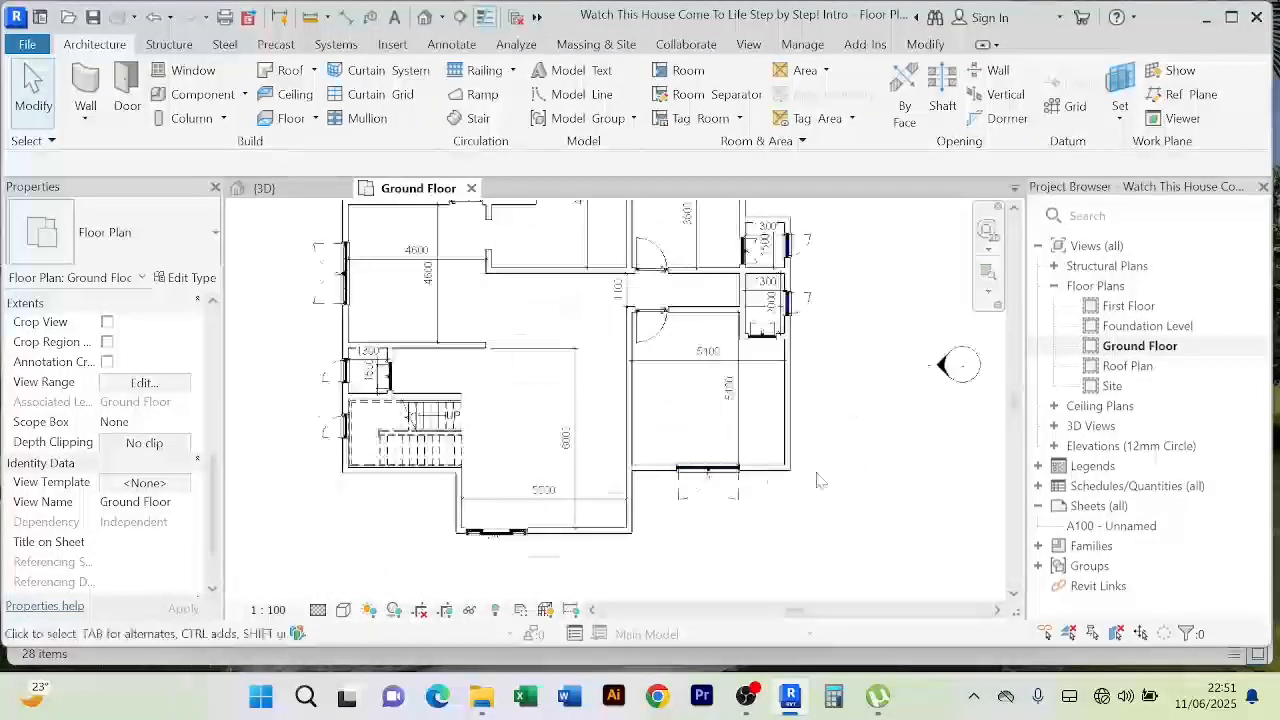
pyautogui.scroll(-1, 720, 505)
pyautogui.scroll(4, 716, 515)
pyautogui.scroll(-6, 716, 518)
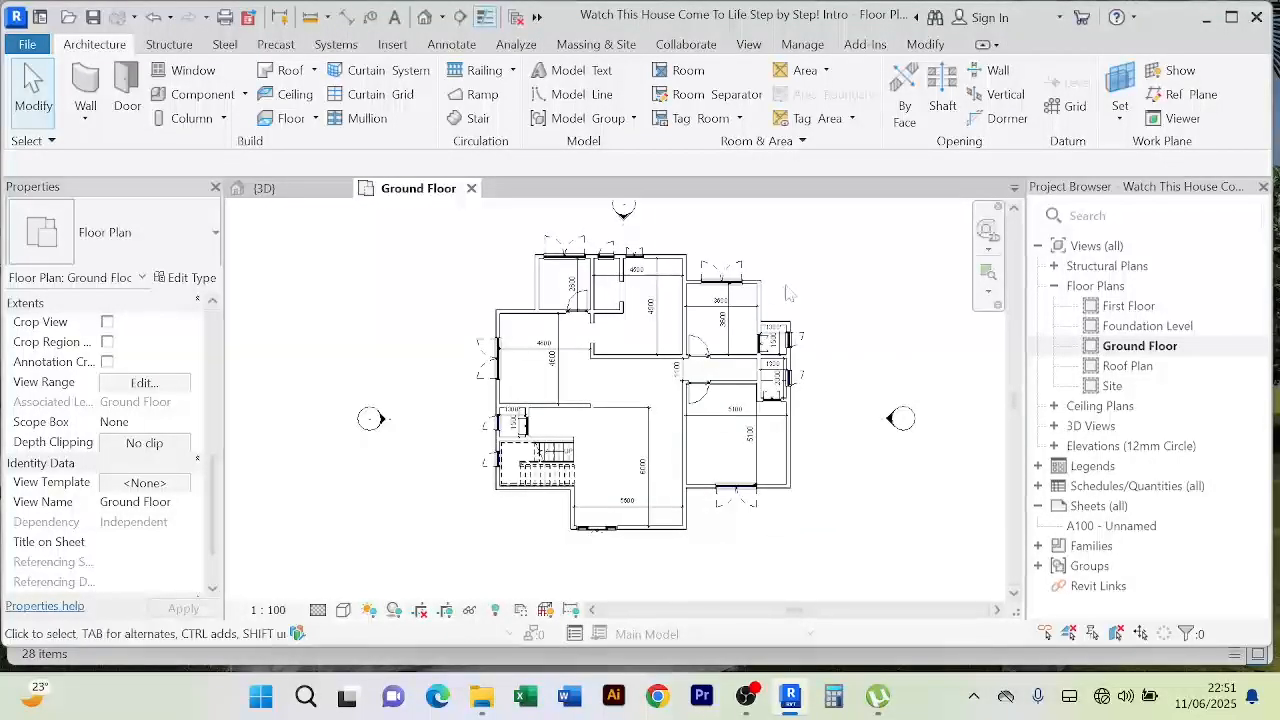
pyautogui.moveTo(787, 293); pyautogui.dragTo(779, 322, button='middle')
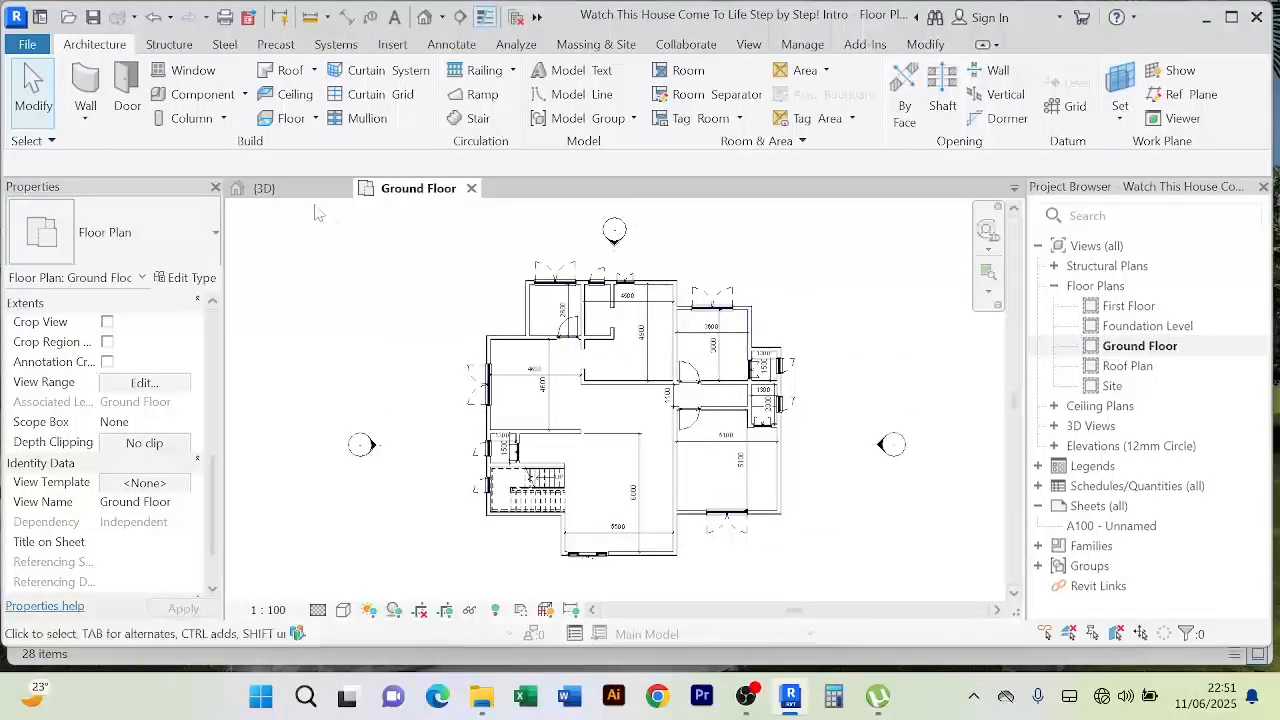
# Step: Select the ground floor slab in the 3D view and open its boundary for editing in the Ground Floor plan
pyautogui.click(290, 189)
pyautogui.scroll(3, 753, 487)
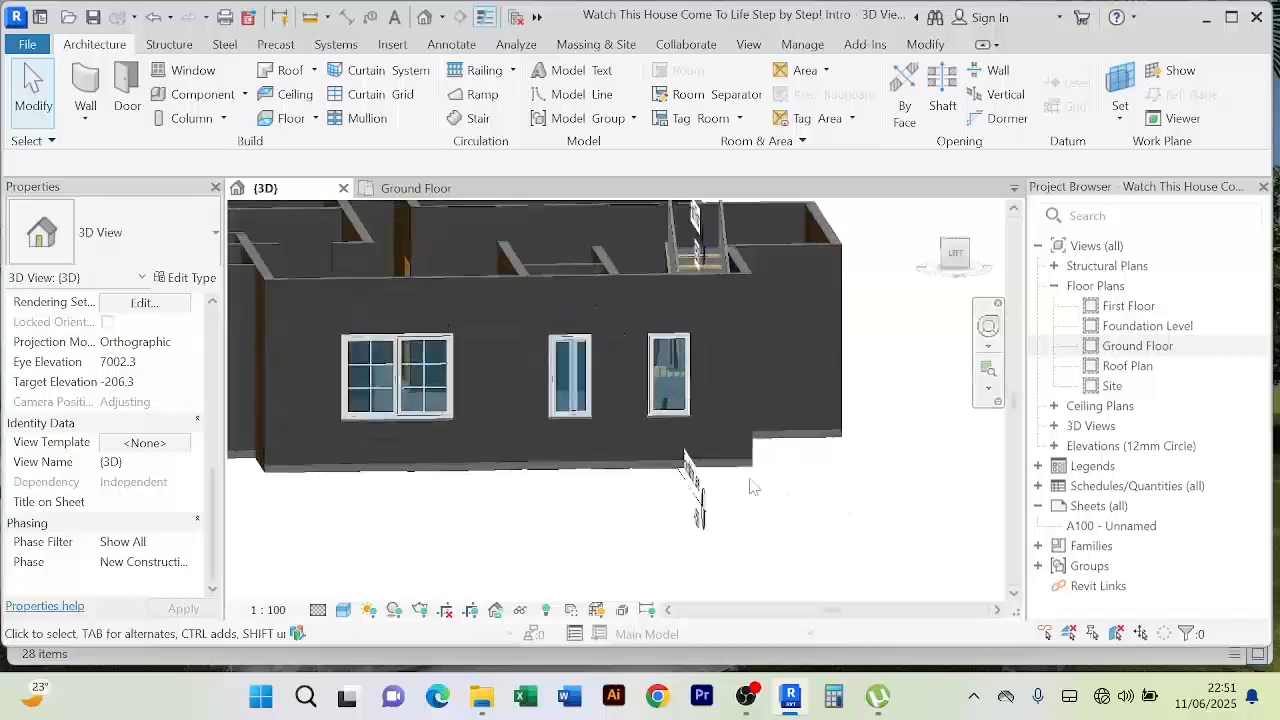
pyautogui.click(755, 468)
pyautogui.scroll(-2, 800, 516)
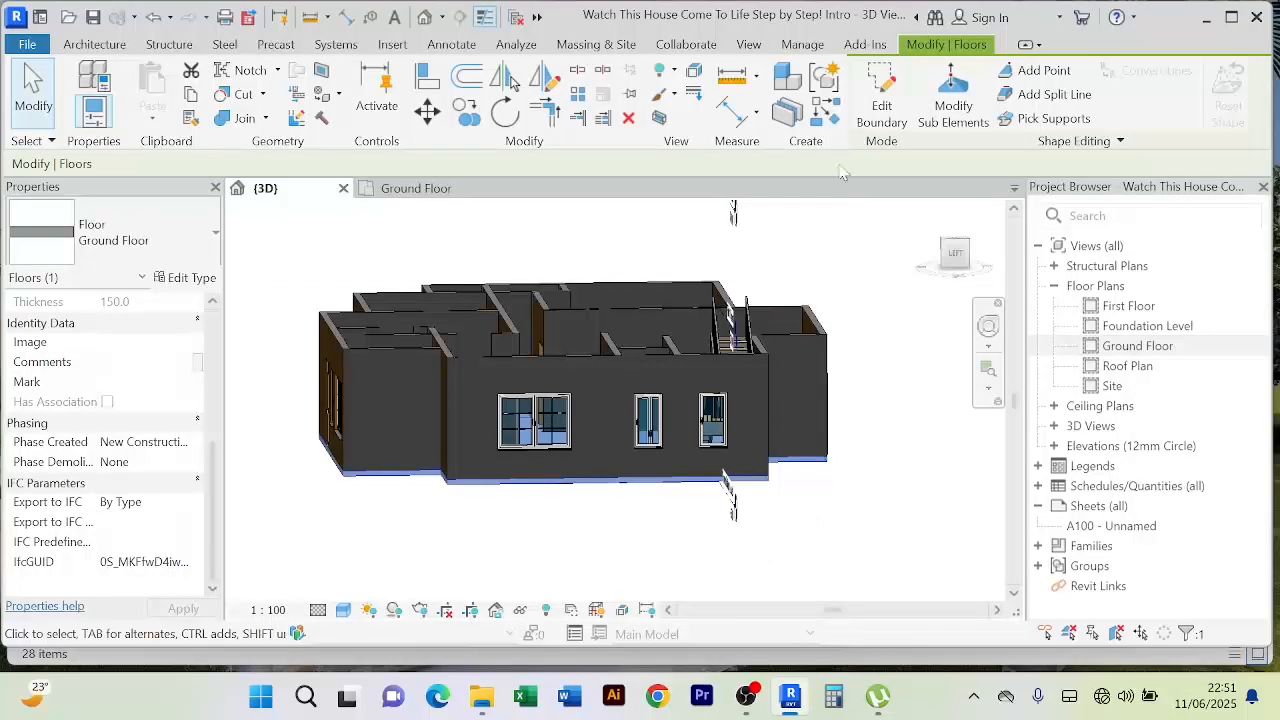
pyautogui.click(881, 102)
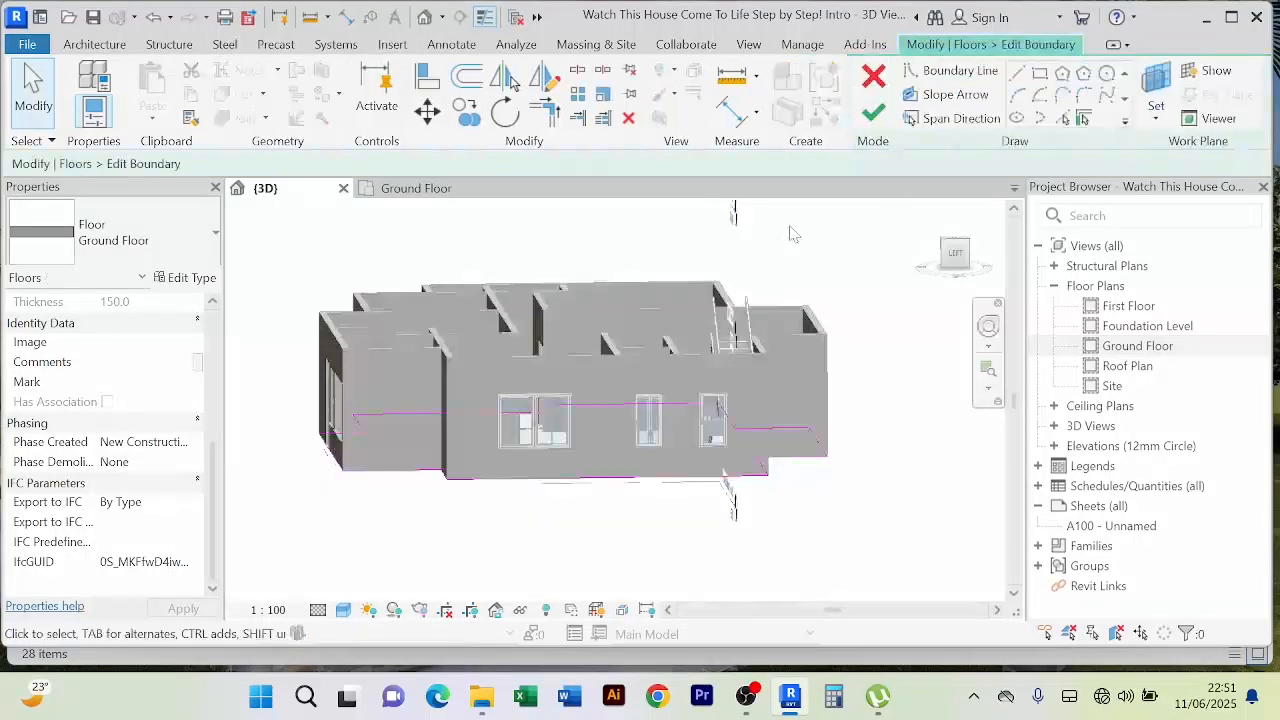
pyautogui.click(416, 188)
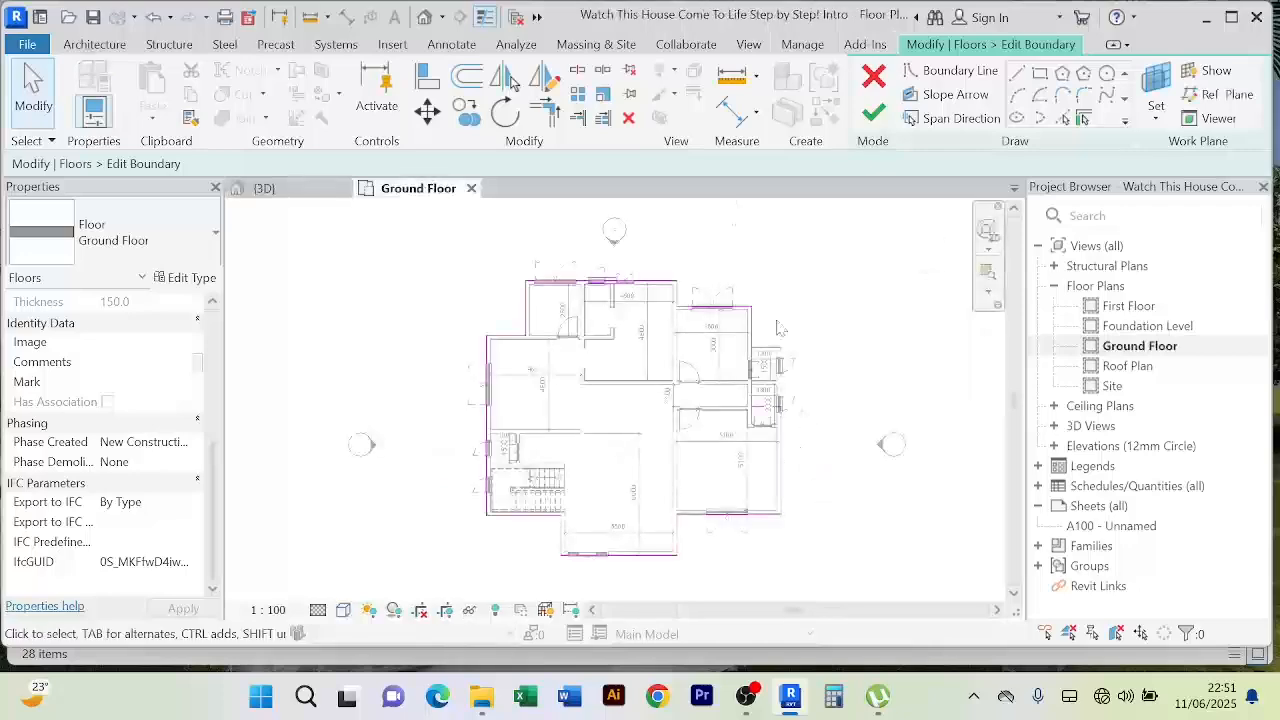
# Step: Pick the outer edge of the 1300 by 1500 mm bathroom's end wall as a new line of the slab boundary
pyautogui.scroll(4, 780, 340)
pyautogui.scroll(-3, 810, 362)
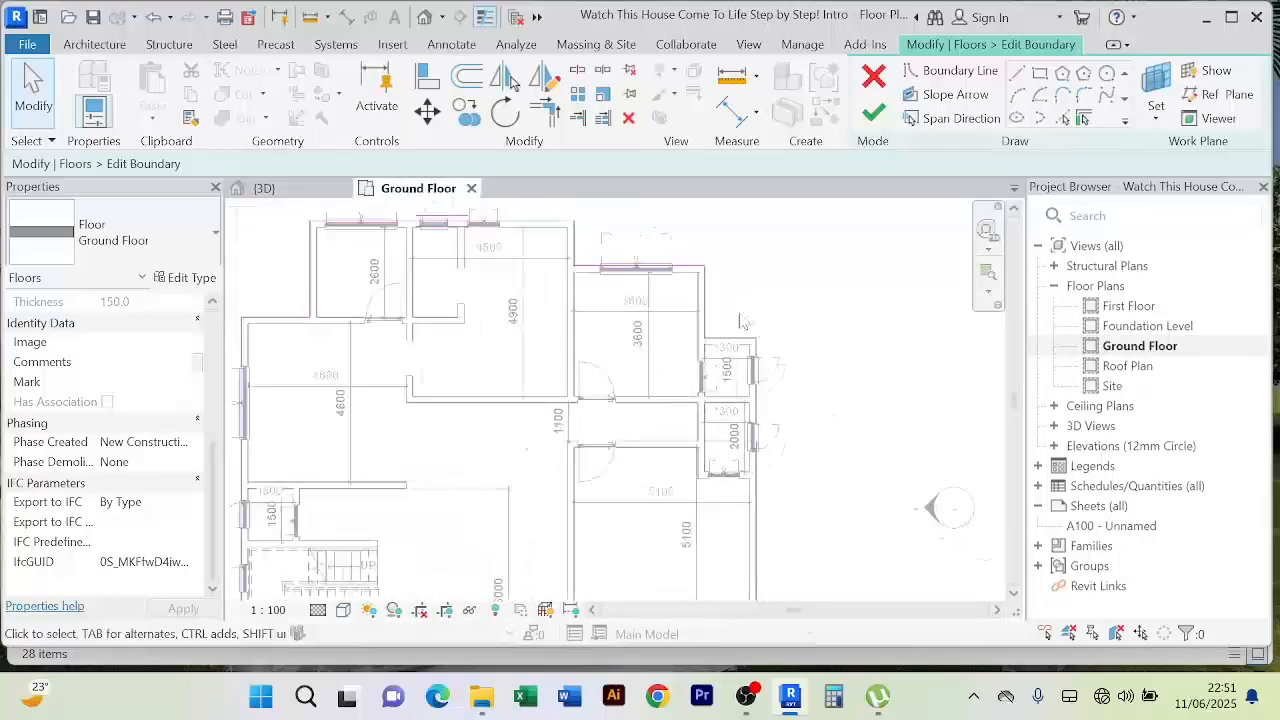
pyautogui.scroll(5, 740, 360)
pyautogui.scroll(-2, 730, 355)
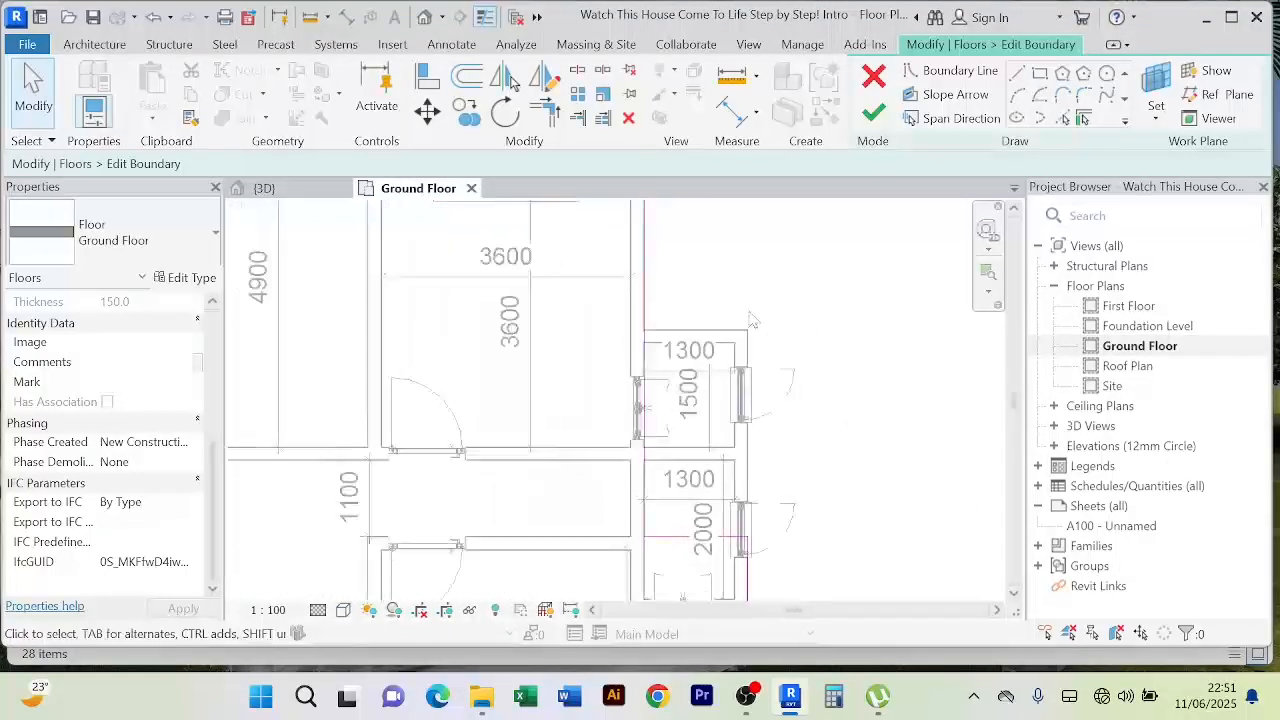
pyautogui.scroll(-5, 762, 325)
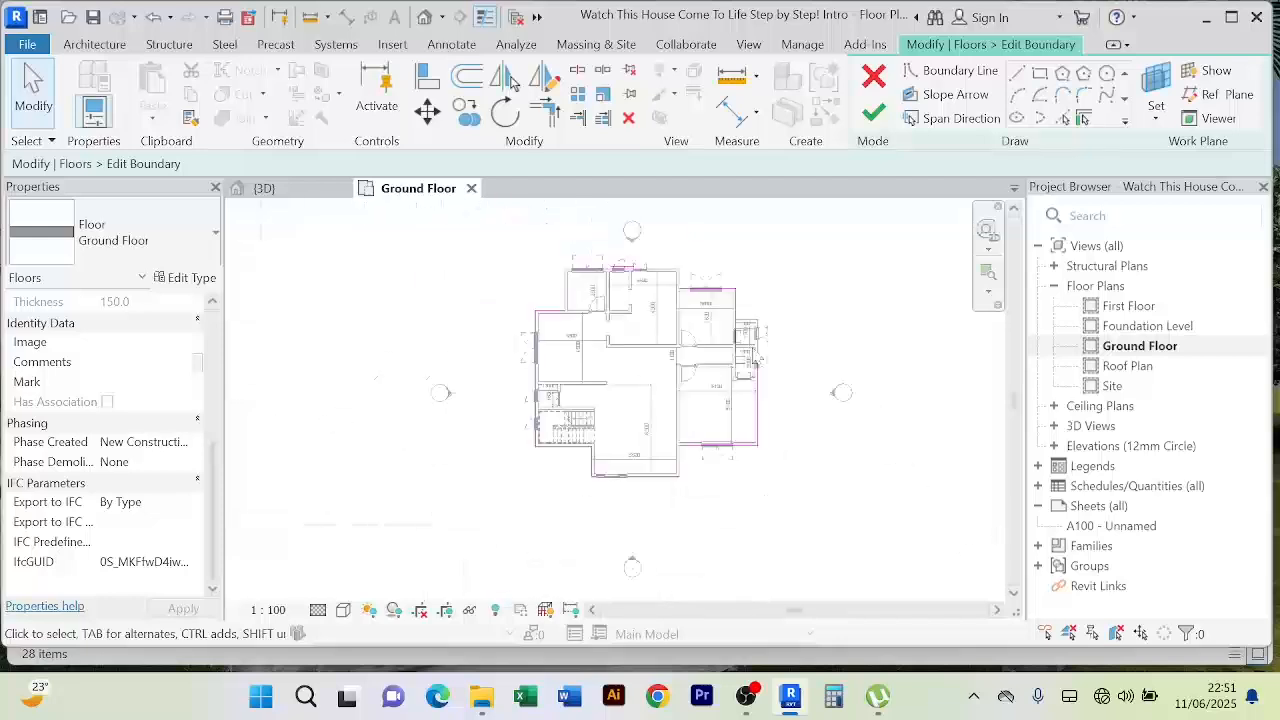
pyautogui.scroll(5, 745, 370)
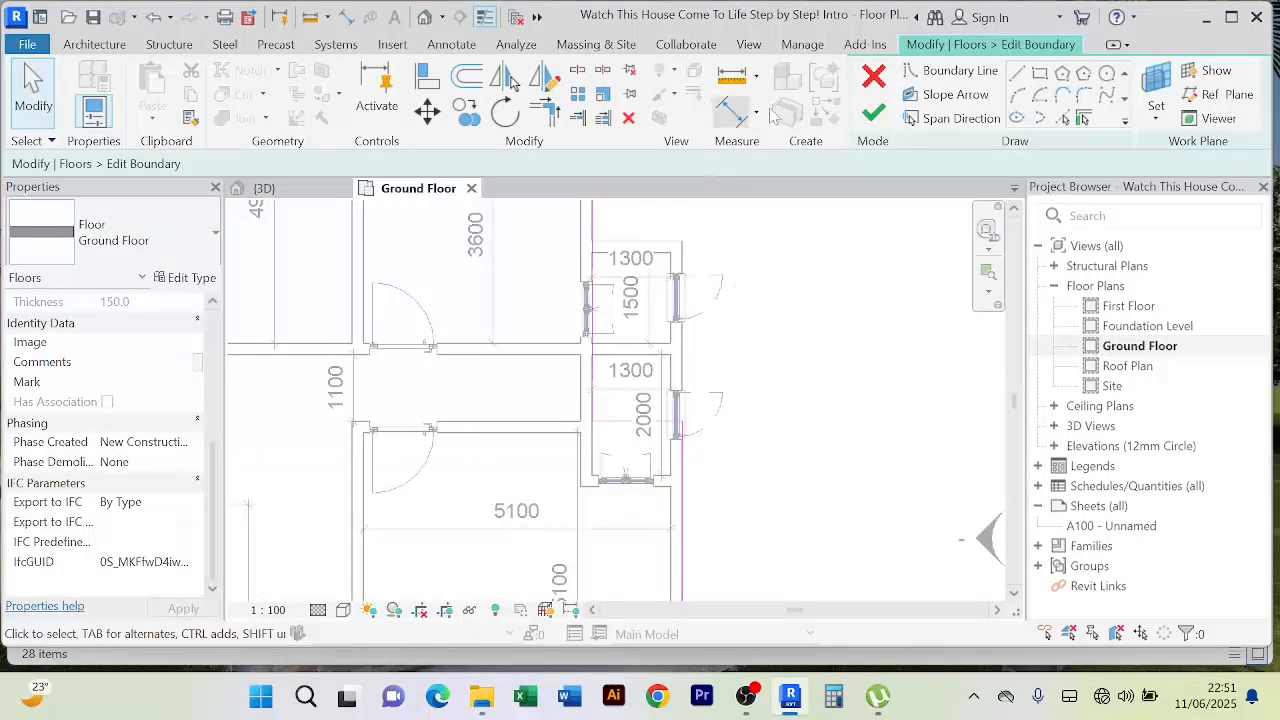
pyautogui.click(1066, 119)
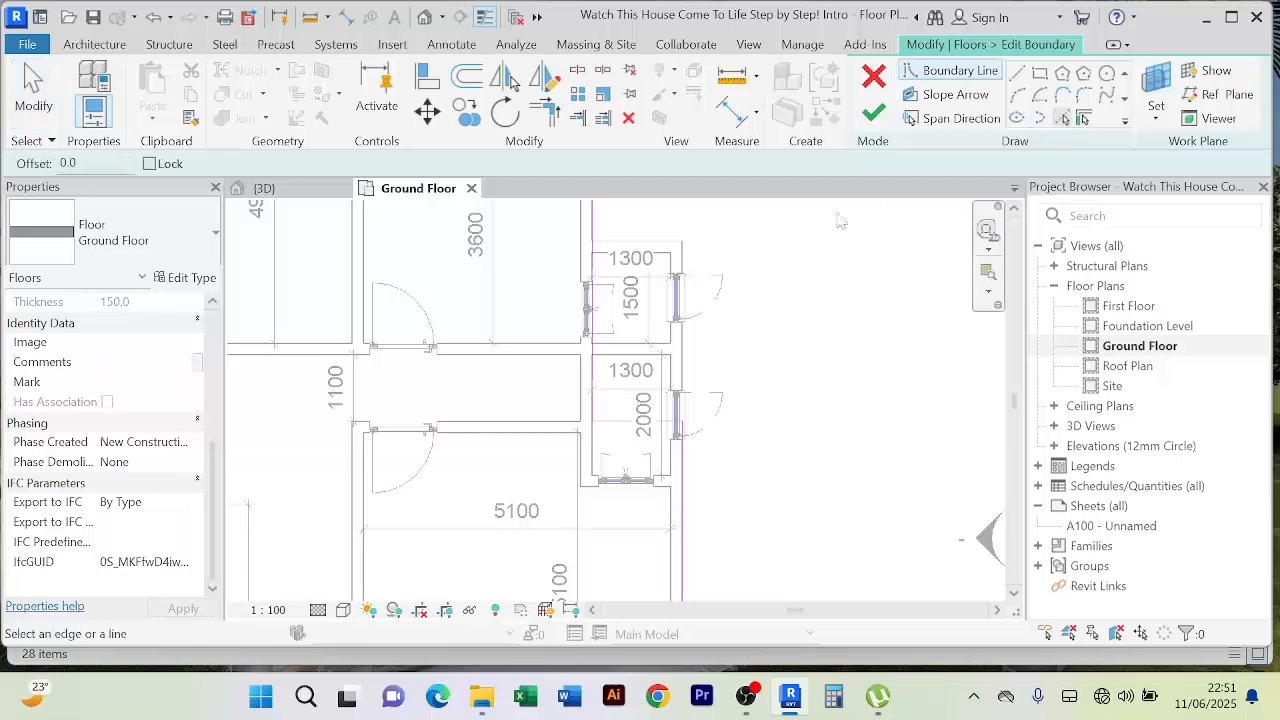
pyautogui.click(669, 251)
pyautogui.scroll(-3, 805, 275)
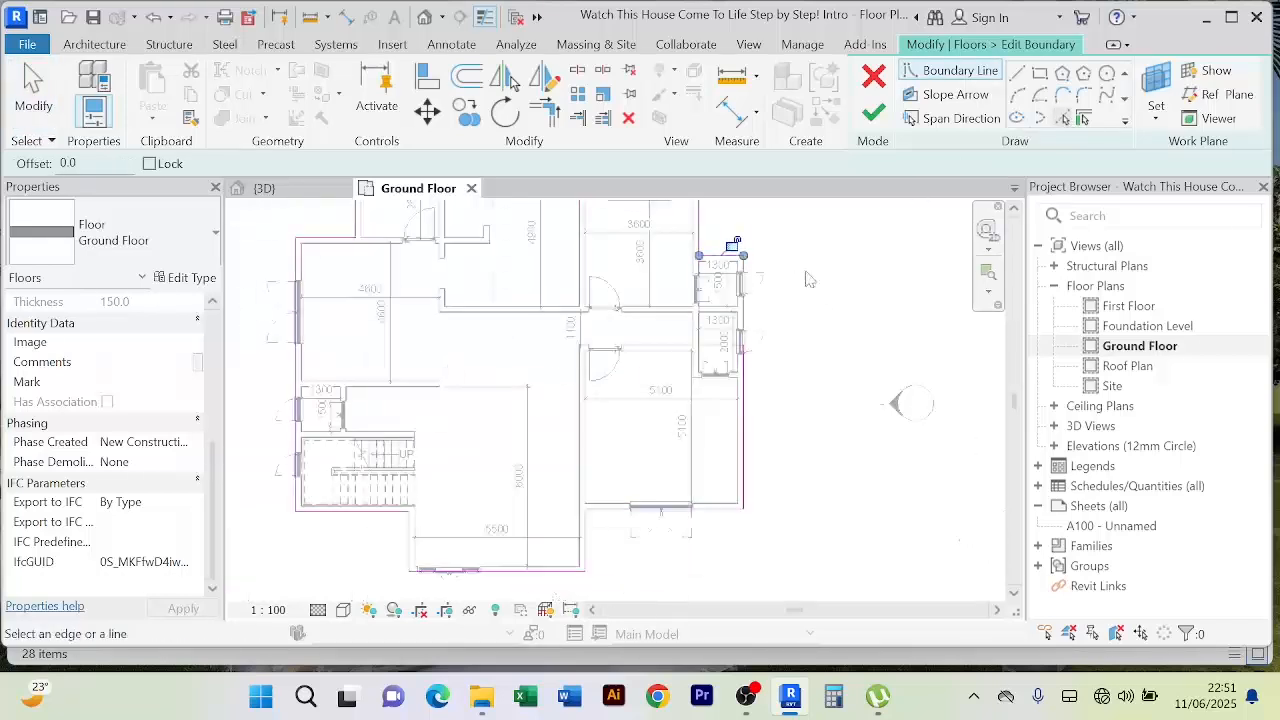
# Step: Extend the slab boundary line along the bathrooms' outer wall to form a corner with the newly picked line
pyautogui.scroll(-3, 820, 308)
pyautogui.moveTo(818, 308); pyautogui.dragTo(716, 326, button='middle')
pyautogui.scroll(4, 708, 320)
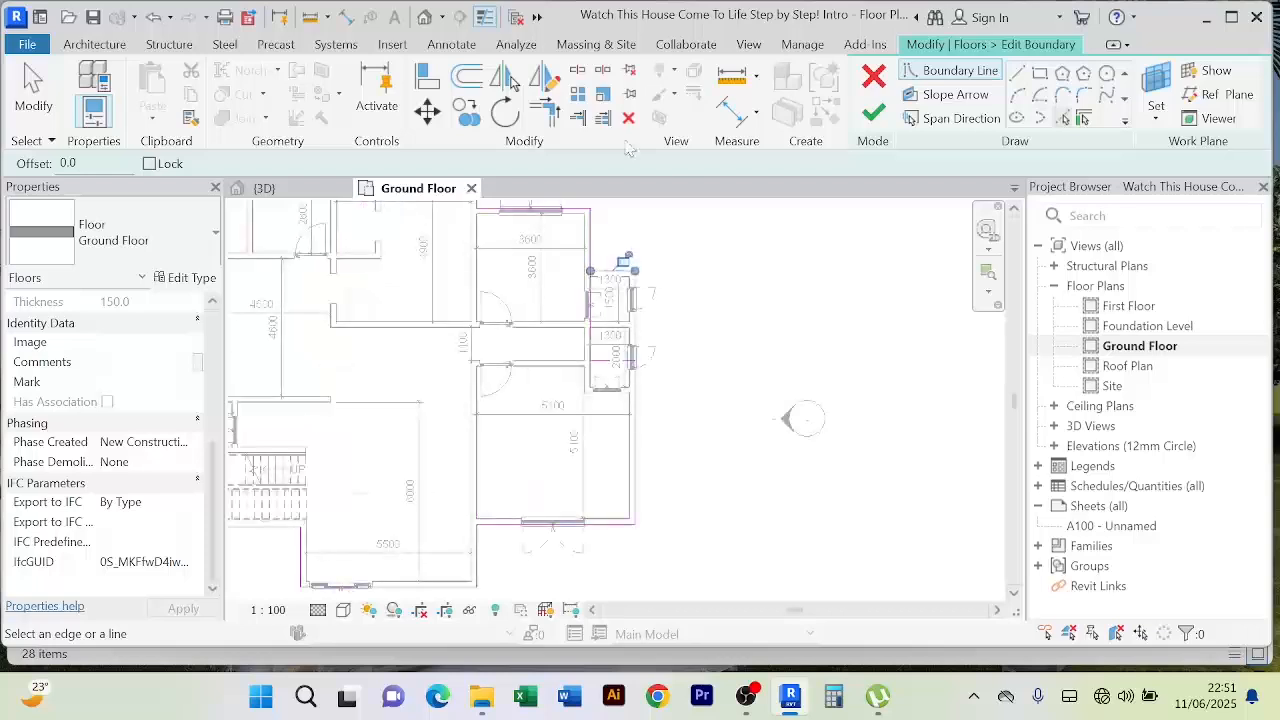
pyautogui.click(544, 112)
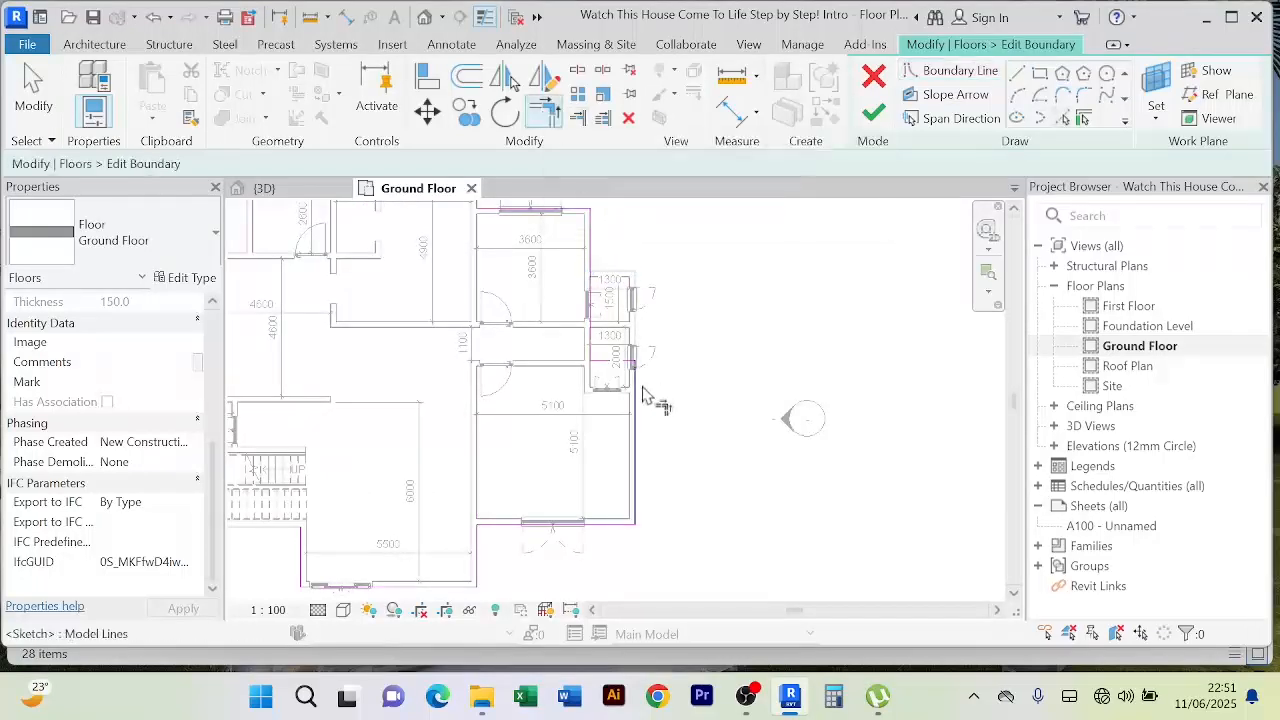
pyautogui.click(638, 387)
pyautogui.rightClick(734, 243)
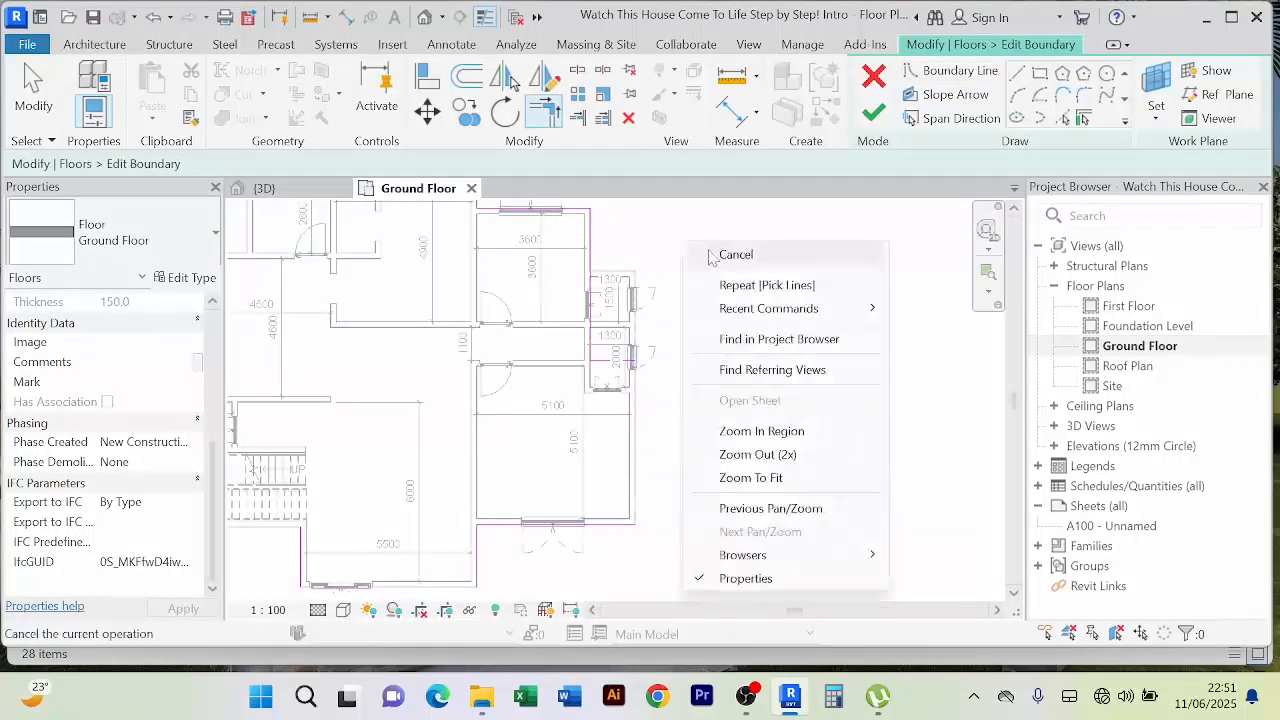
pyautogui.click(740, 247)
# Step: Delete the leftover boundary line crossing the 2000 mm bathroom and trim the 3600 mm bedroom's outer boundary line to the new bathroom edge
pyautogui.click(603, 361)
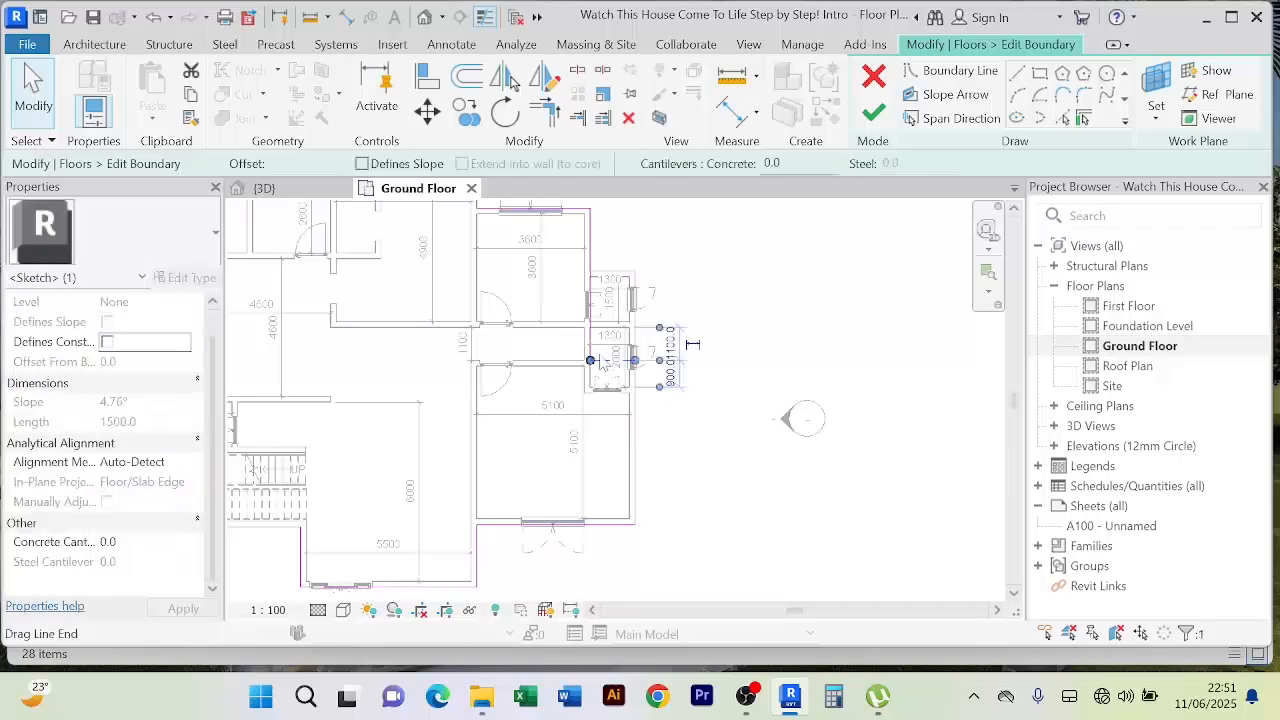
pyautogui.press('Delete')
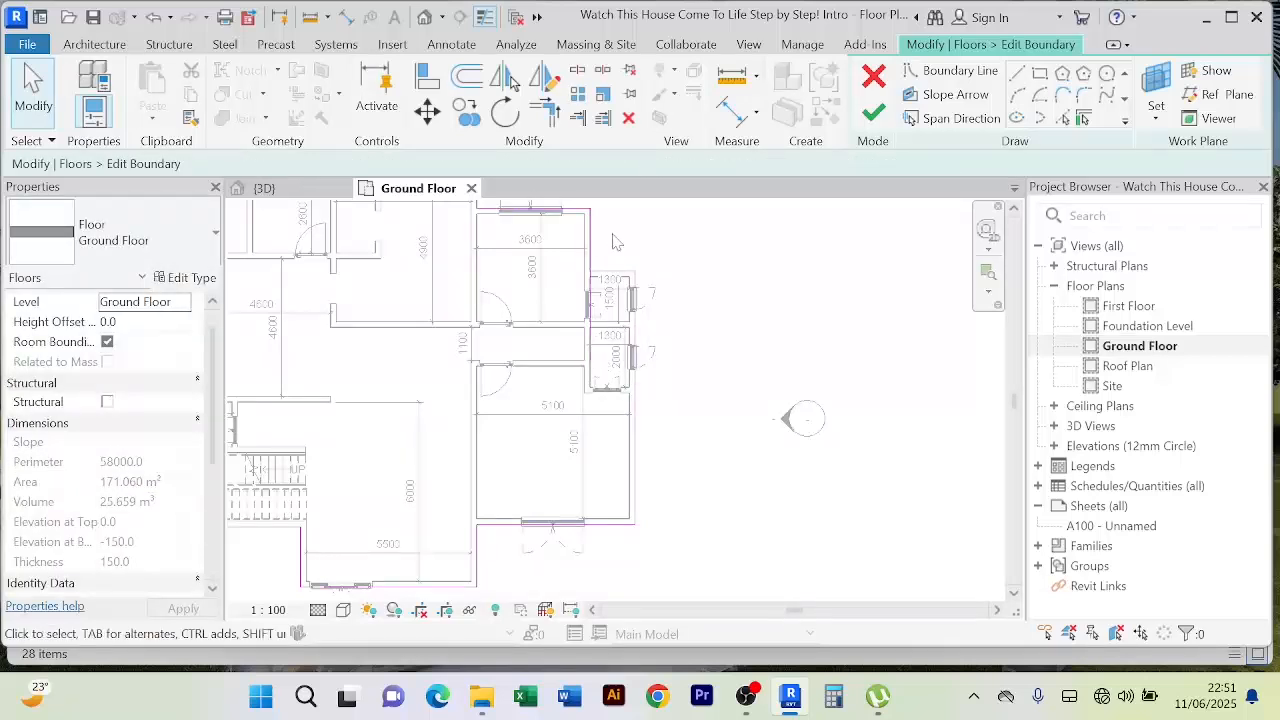
pyautogui.click(546, 114)
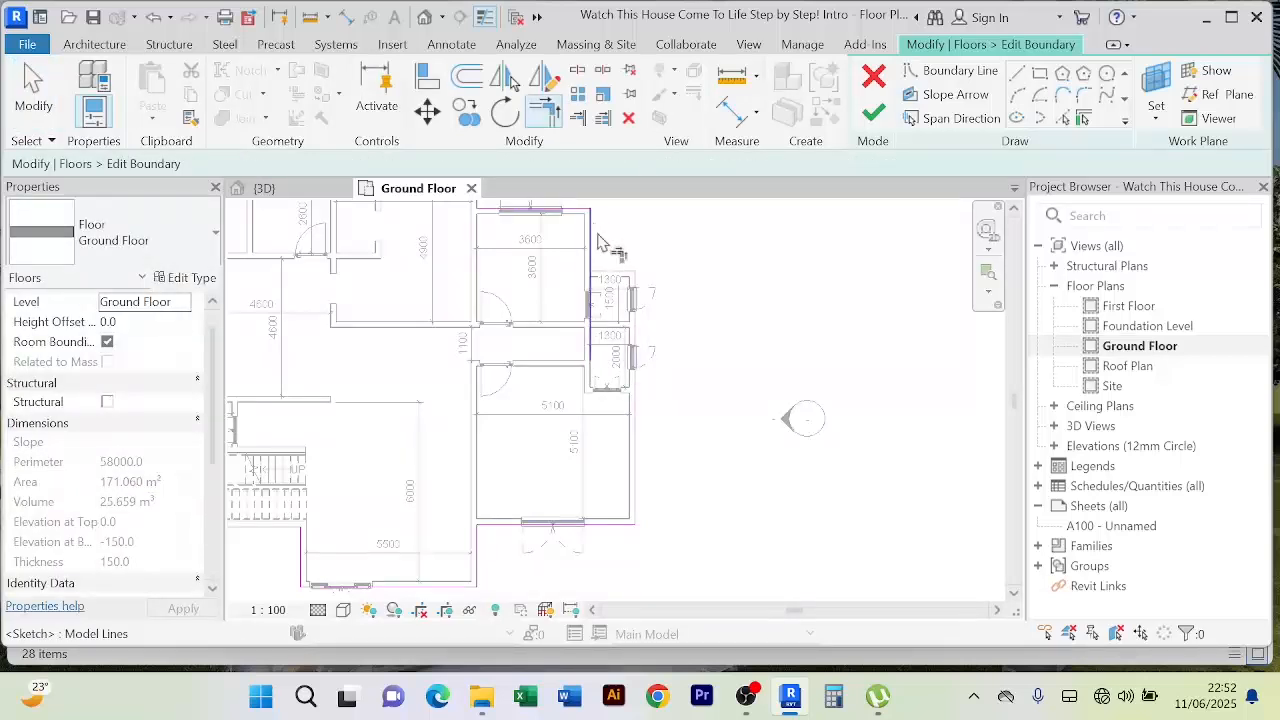
pyautogui.click(592, 236)
pyautogui.click(606, 271)
pyautogui.rightClick(661, 232)
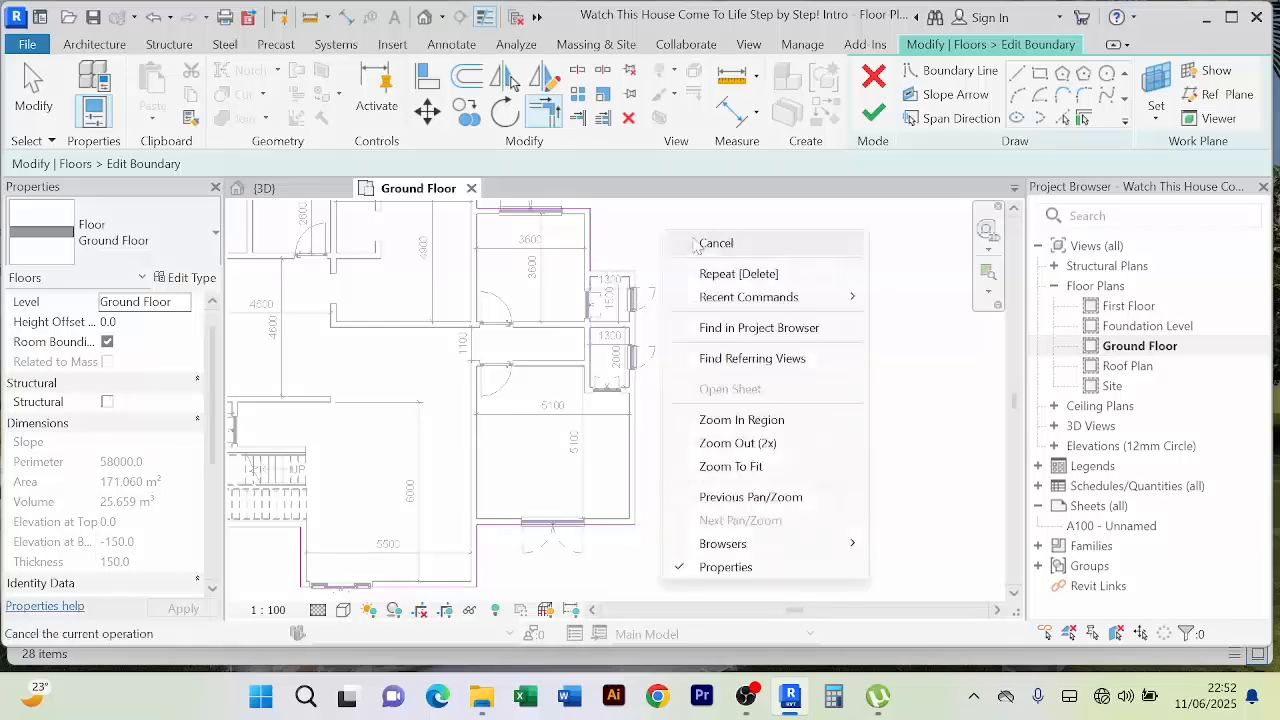
pyautogui.click(690, 242)
pyautogui.rightClick(687, 231)
pyautogui.click(752, 497)
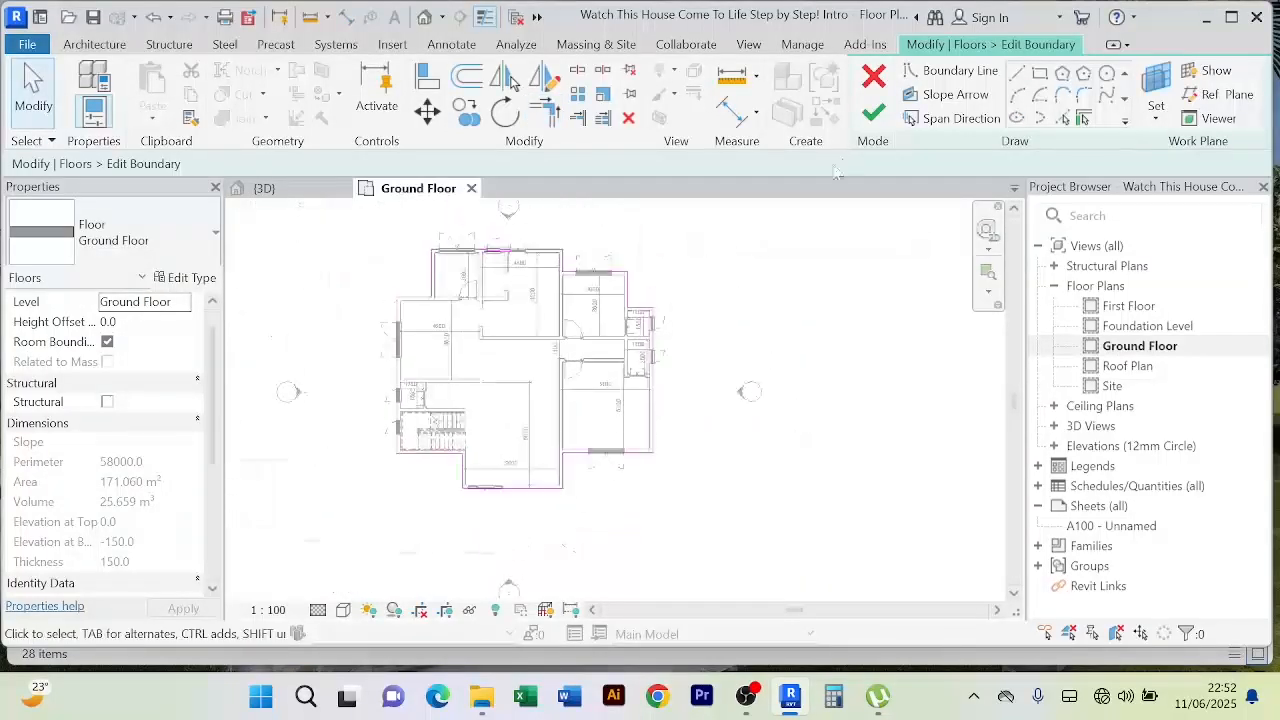
# Step: Finish the floor boundary edit, check that the slab covers both projecting bathrooms, and deselect it
pyautogui.click(872, 118)
pyautogui.scroll(1, 722, 345)
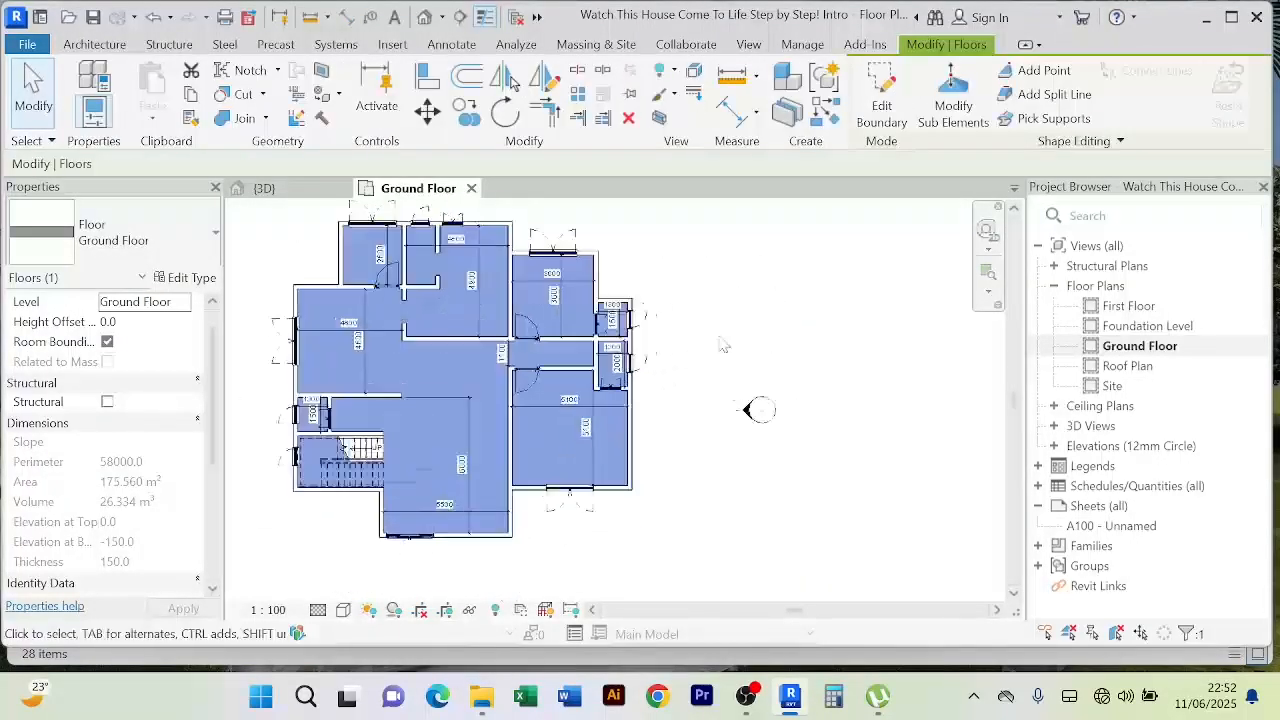
pyautogui.moveTo(720, 337); pyautogui.dragTo(772, 341, button='middle')
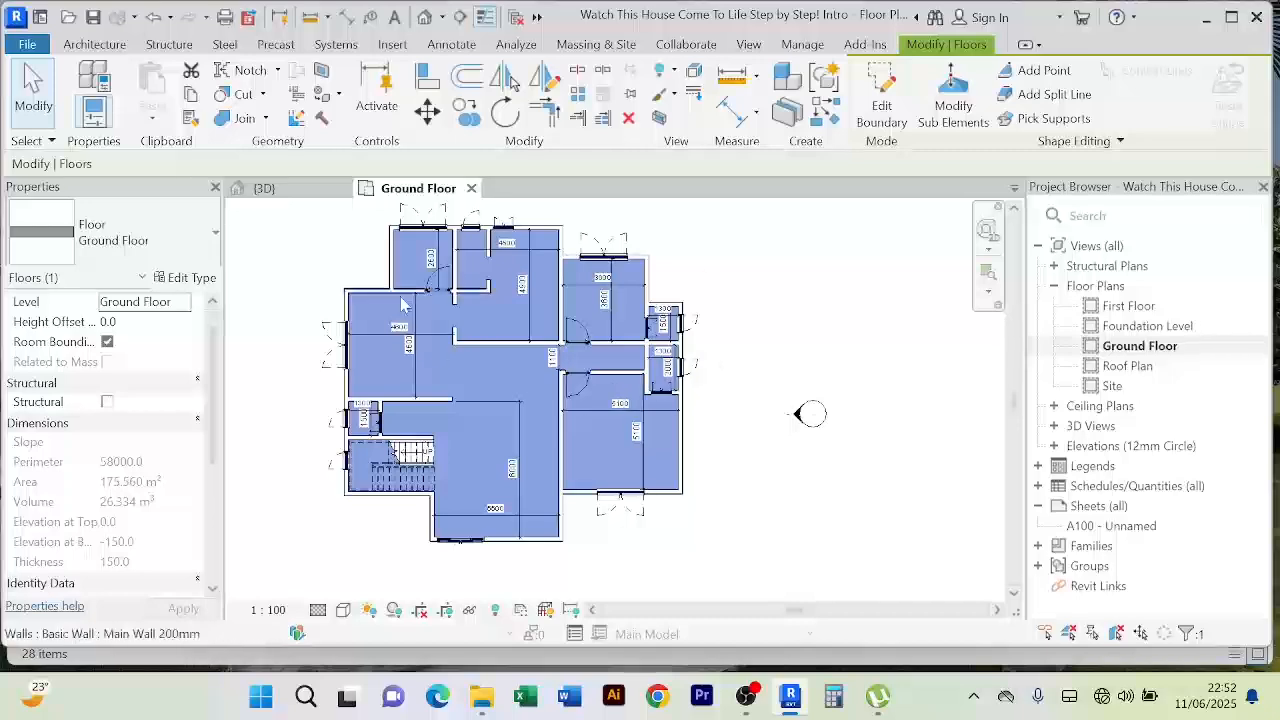
pyautogui.scroll(2, 455, 417)
pyautogui.scroll(-3, 455, 417)
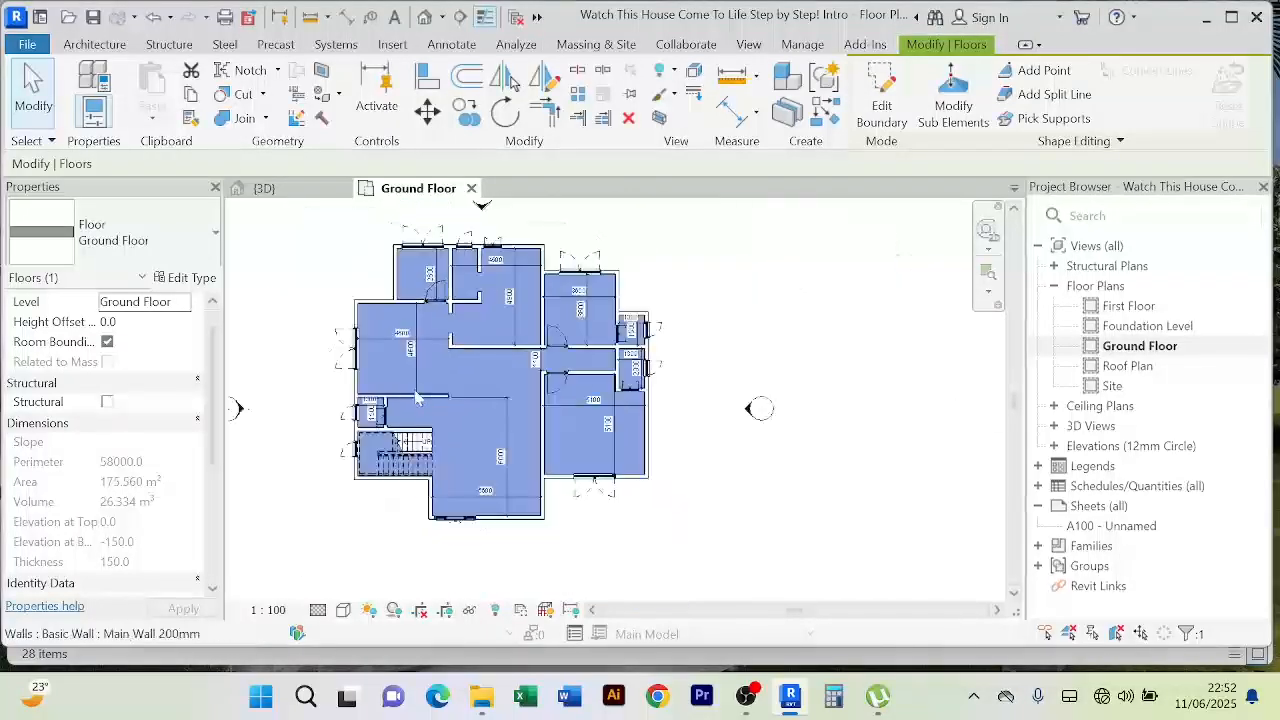
pyautogui.scroll(1, 716, 303)
pyautogui.click(687, 296)
pyautogui.scroll(-2, 687, 296)
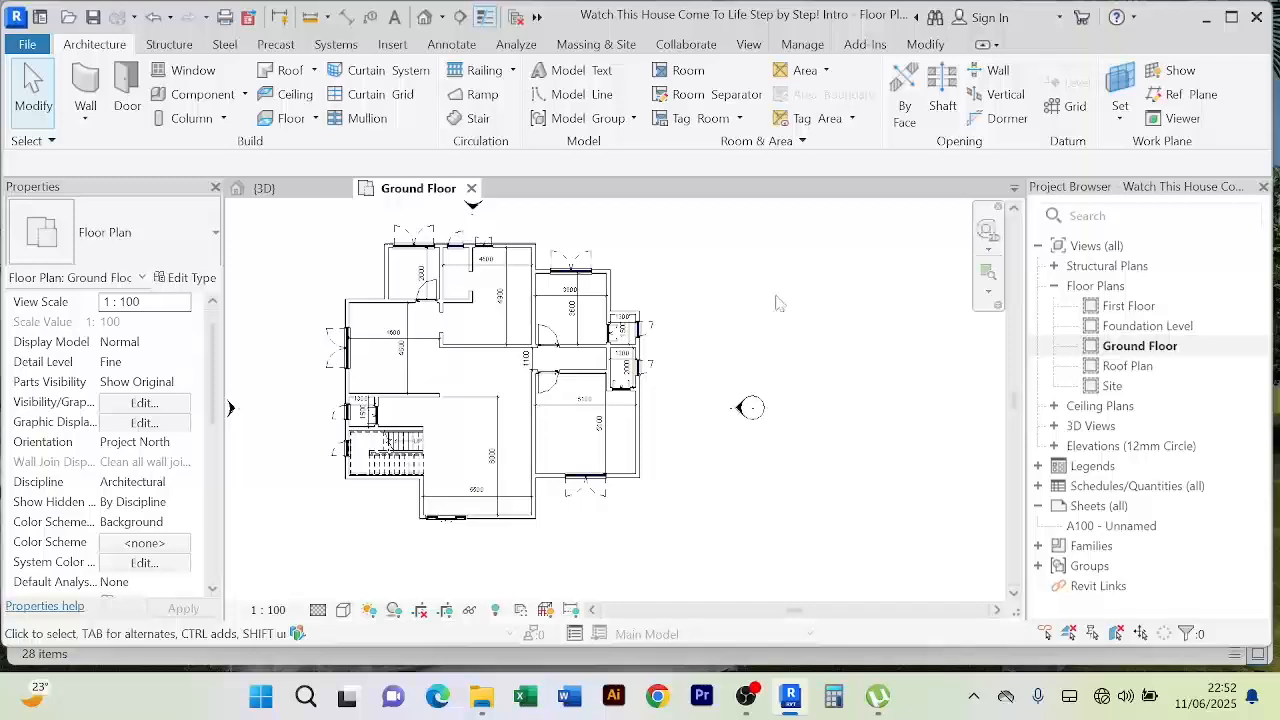
# Step: Review the overall Ground Floor plan and examine the two bedrooms with their attached bathrooms
pyautogui.scroll(3, 733, 320)
pyautogui.scroll(-2, 743, 317)
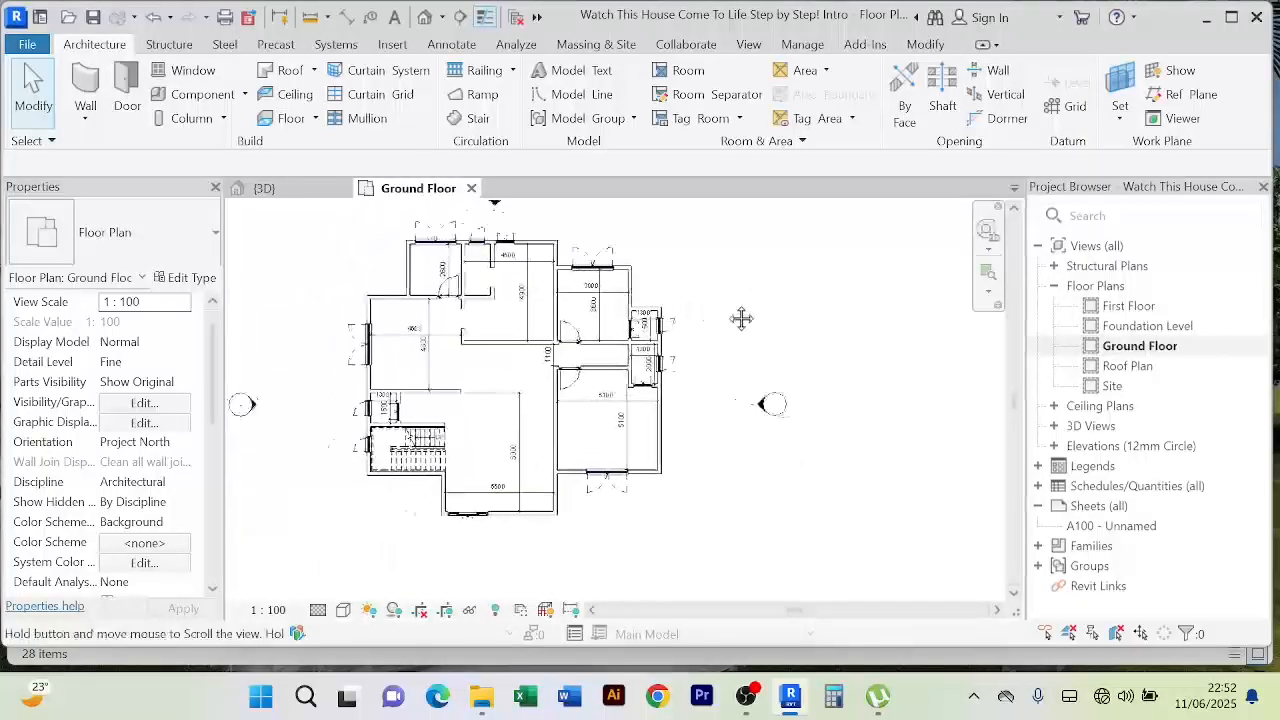
pyautogui.scroll(2, 713, 316)
pyautogui.scroll(-2, 713, 316)
pyautogui.scroll(3, 713, 316)
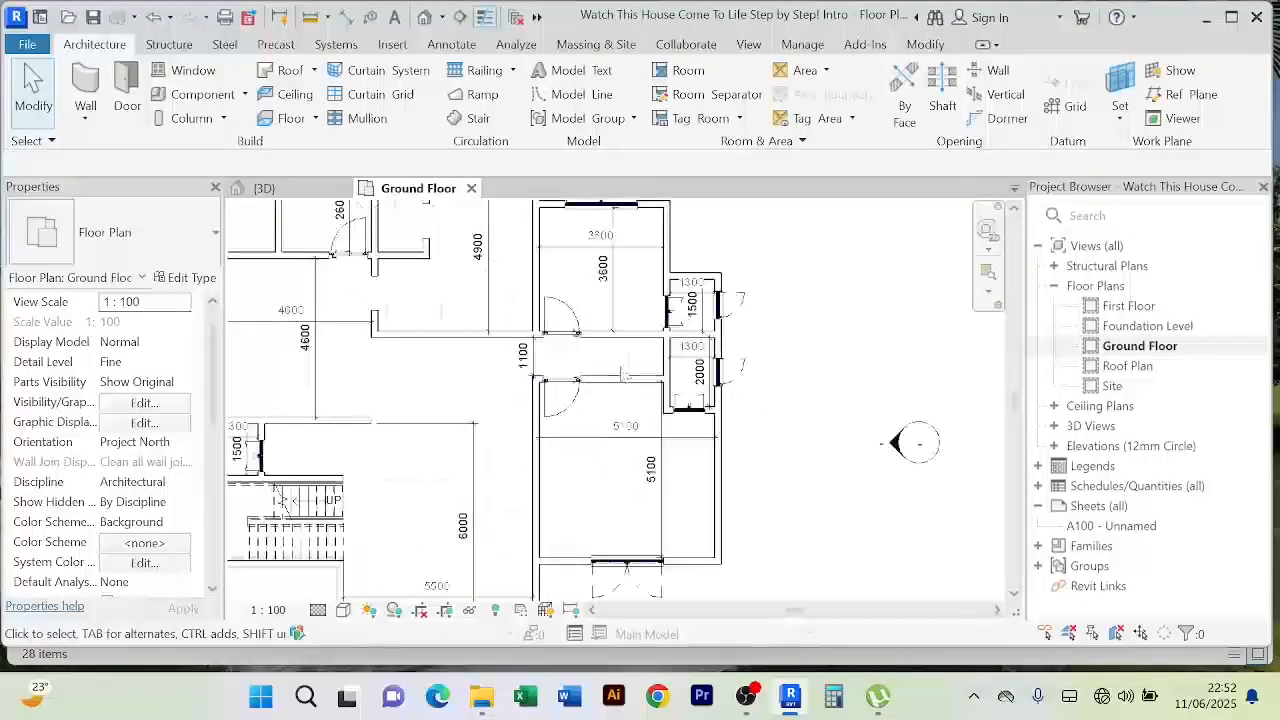
pyautogui.scroll(2, 718, 330)
pyautogui.scroll(-4, 718, 345)
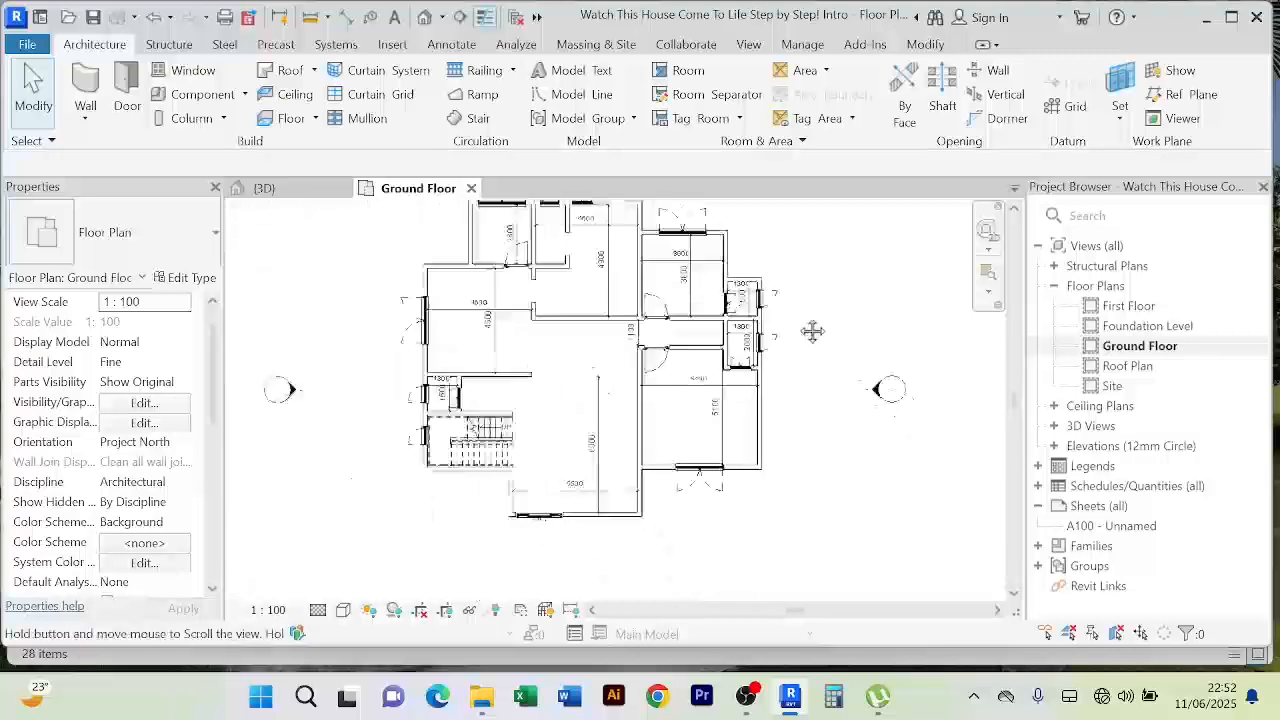
pyautogui.scroll(1, 665, 403)
pyautogui.scroll(3, 566, 404)
pyautogui.scroll(-3, 552, 415)
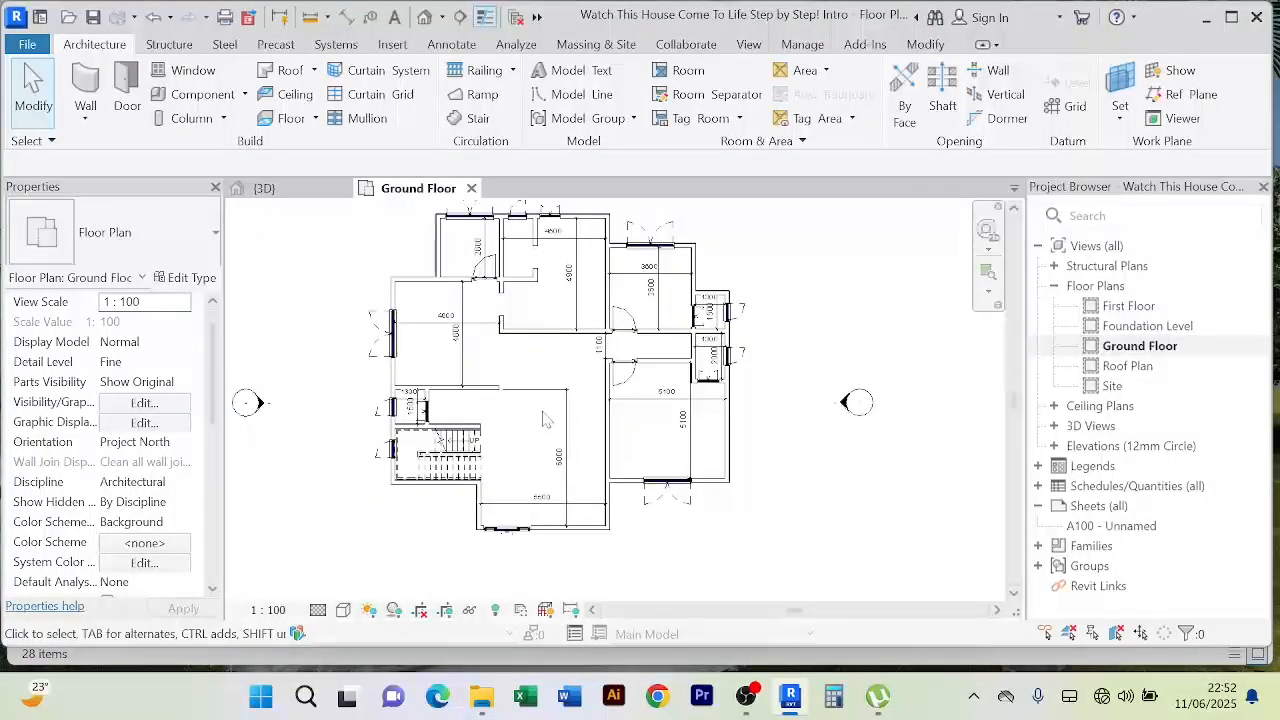
# Step: Examine the bathroom doors beside the two bedrooms and the small room next to the stairs
pyautogui.scroll(3, 527, 418)
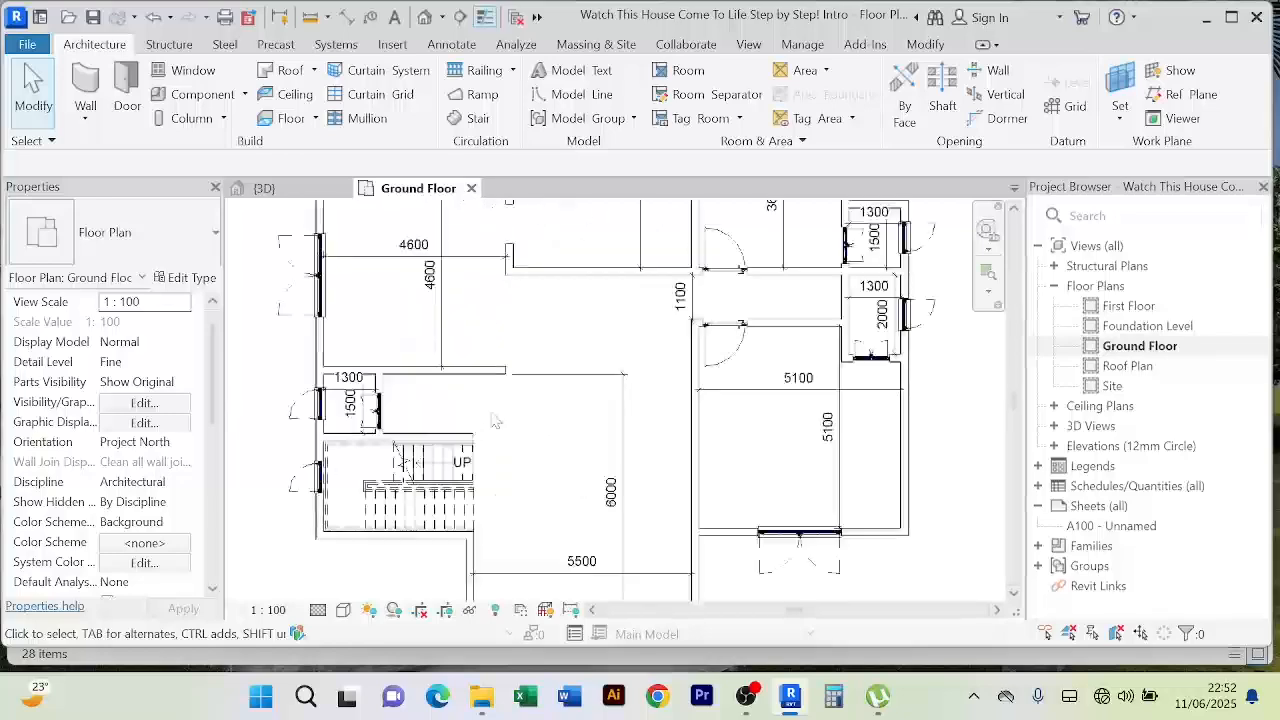
pyautogui.scroll(-3, 440, 424)
pyautogui.scroll(2, 400, 430)
pyautogui.scroll(3, 400, 430)
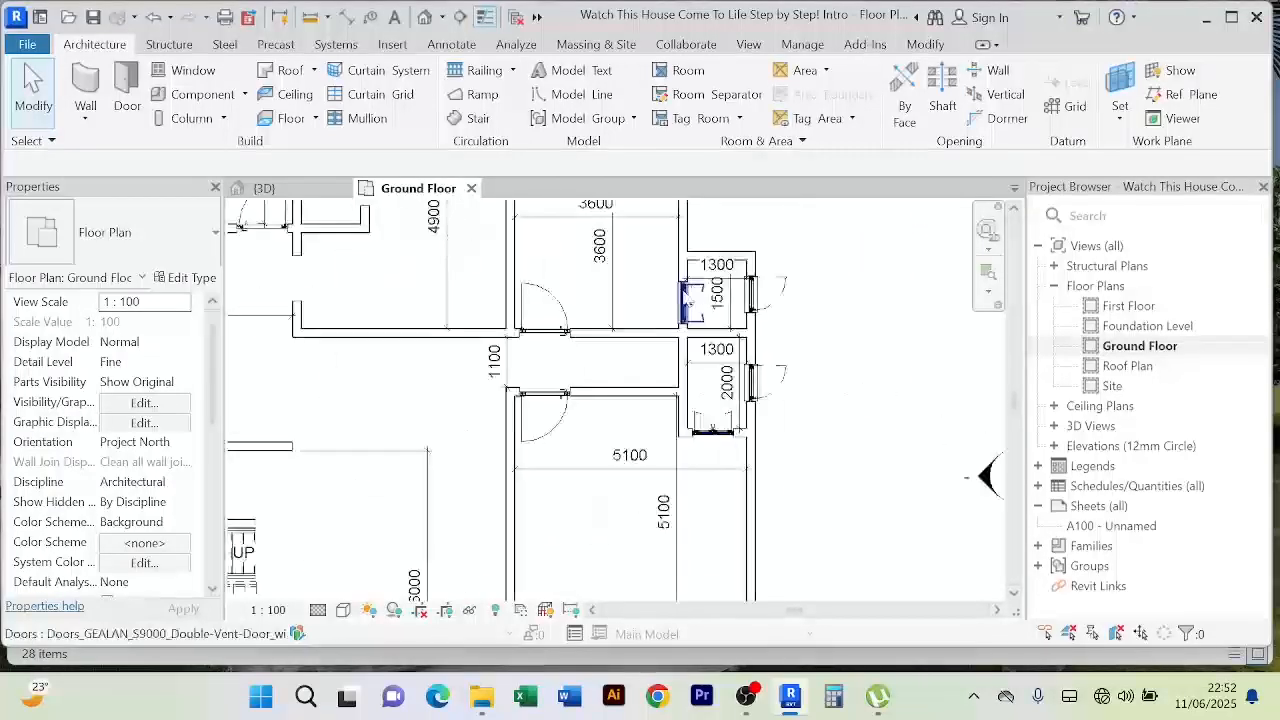
pyautogui.scroll(-3, 380, 435)
pyautogui.scroll(3, 370, 440)
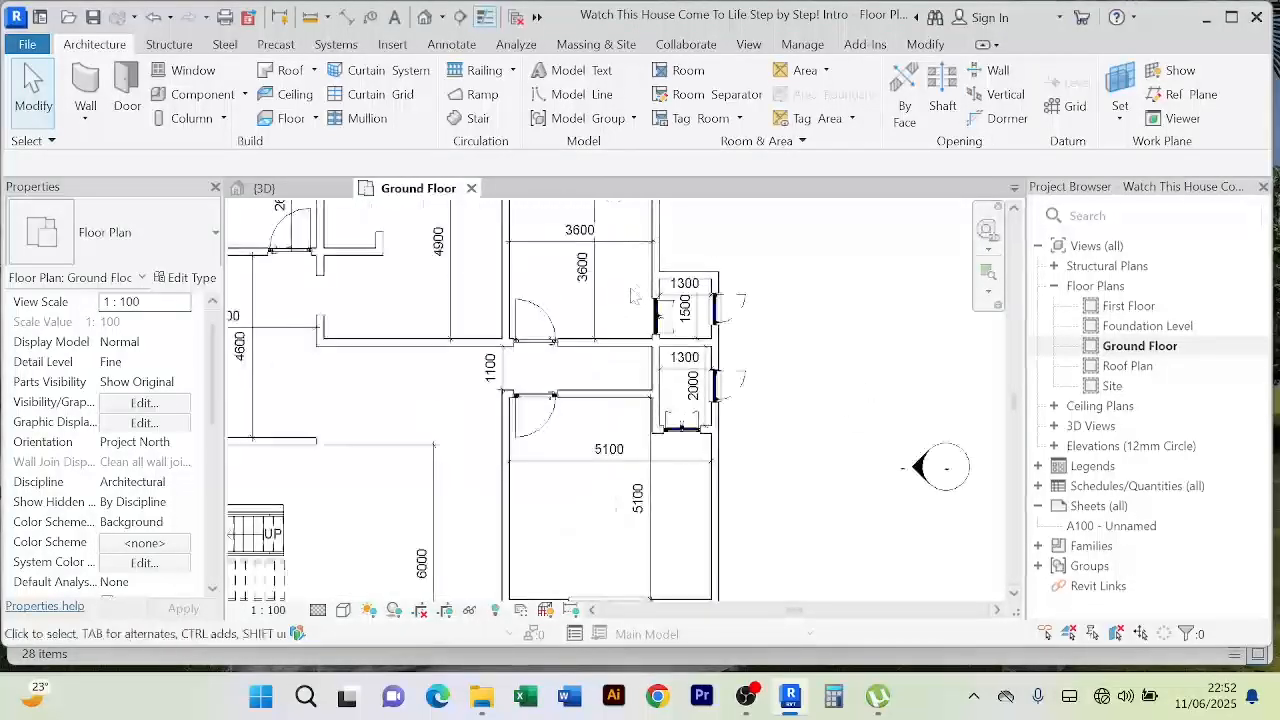
pyautogui.scroll(-3, 355, 450)
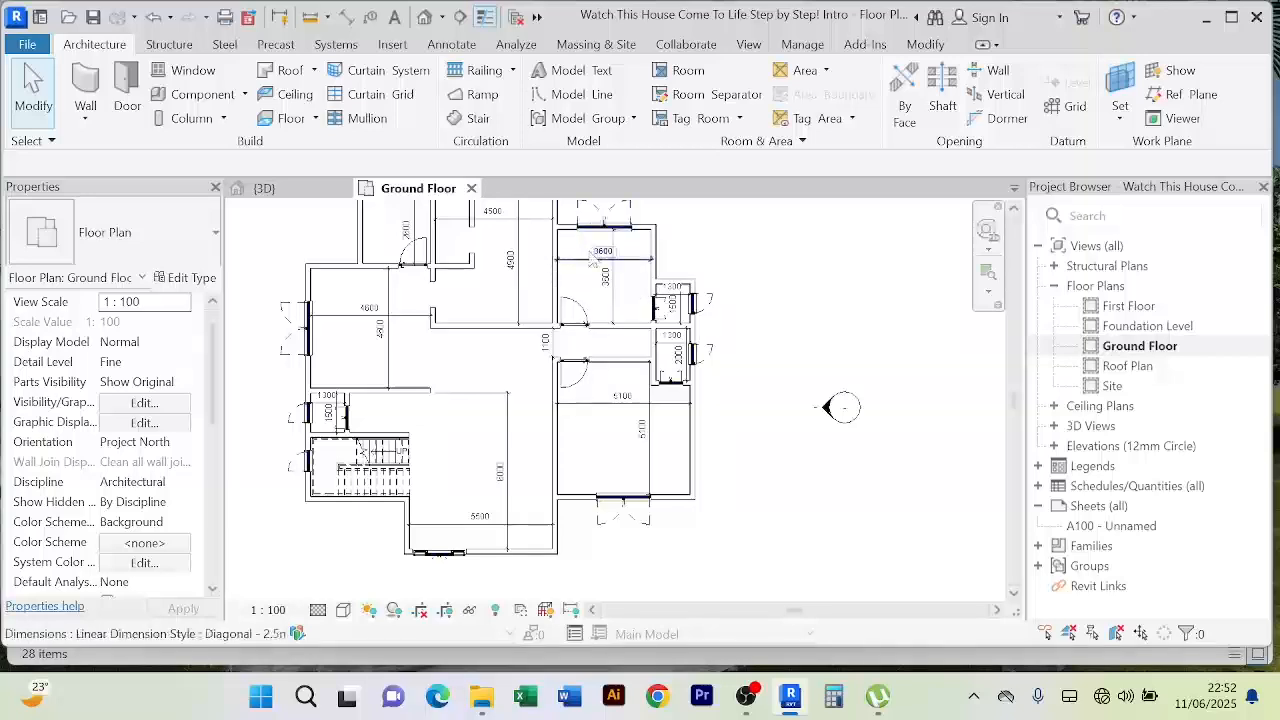
pyautogui.scroll(3, 668, 362)
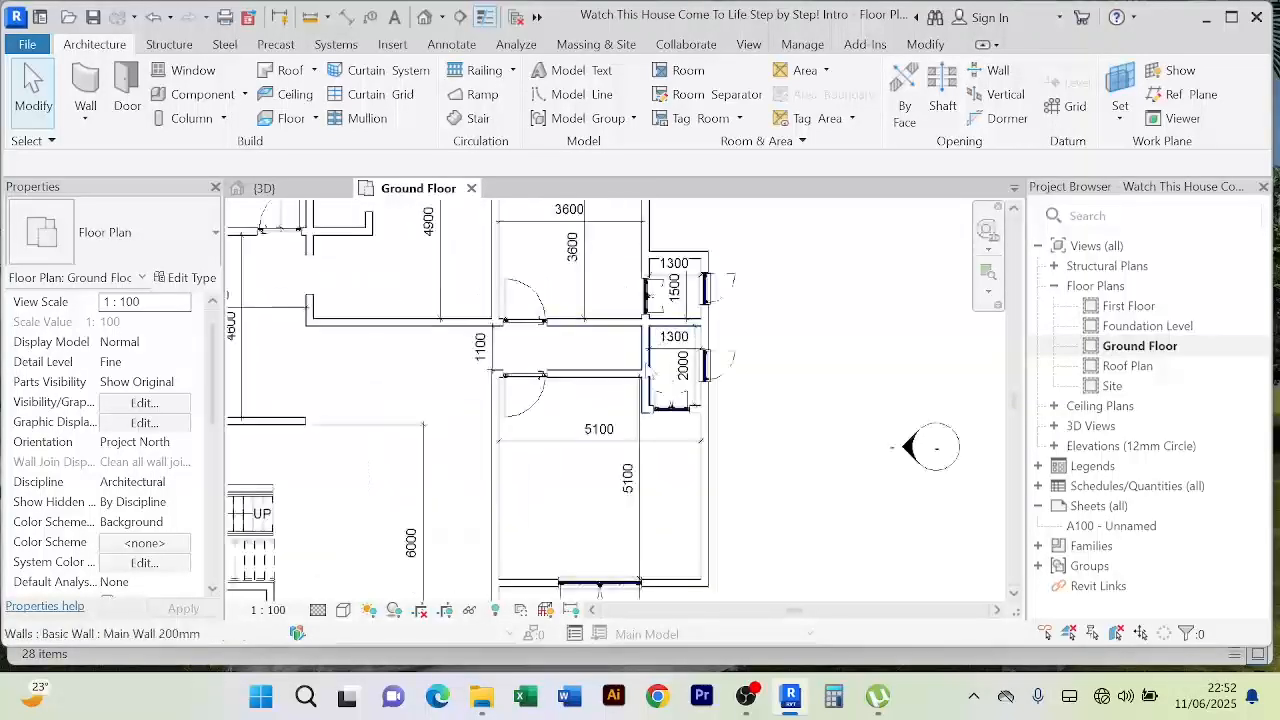
pyautogui.scroll(-3, 655, 390)
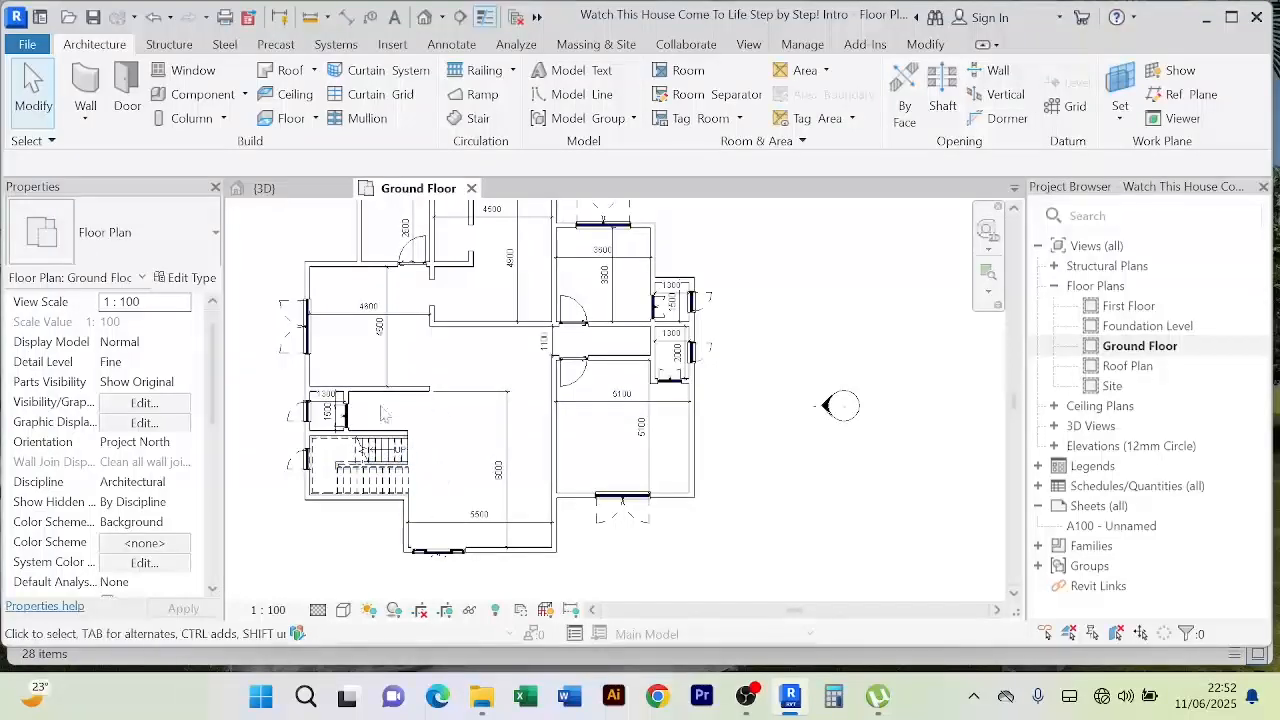
pyautogui.scroll(2, 342, 415)
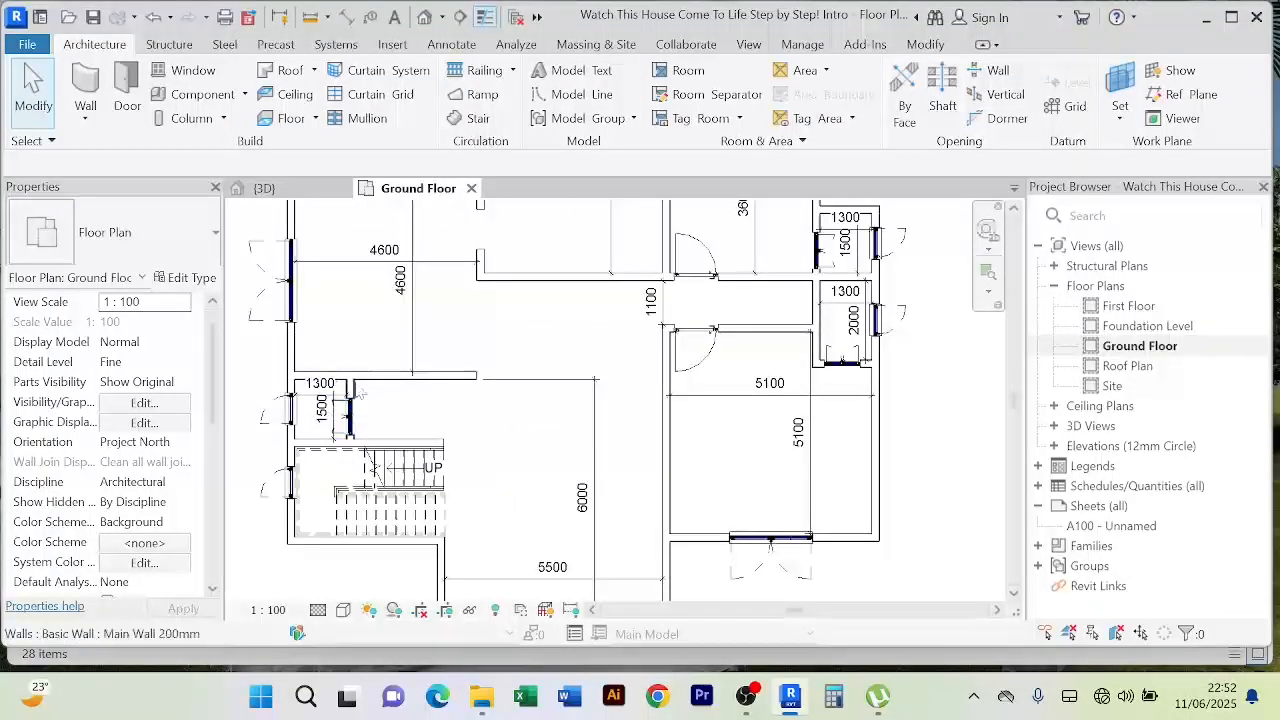
pyautogui.scroll(-2, 352, 412)
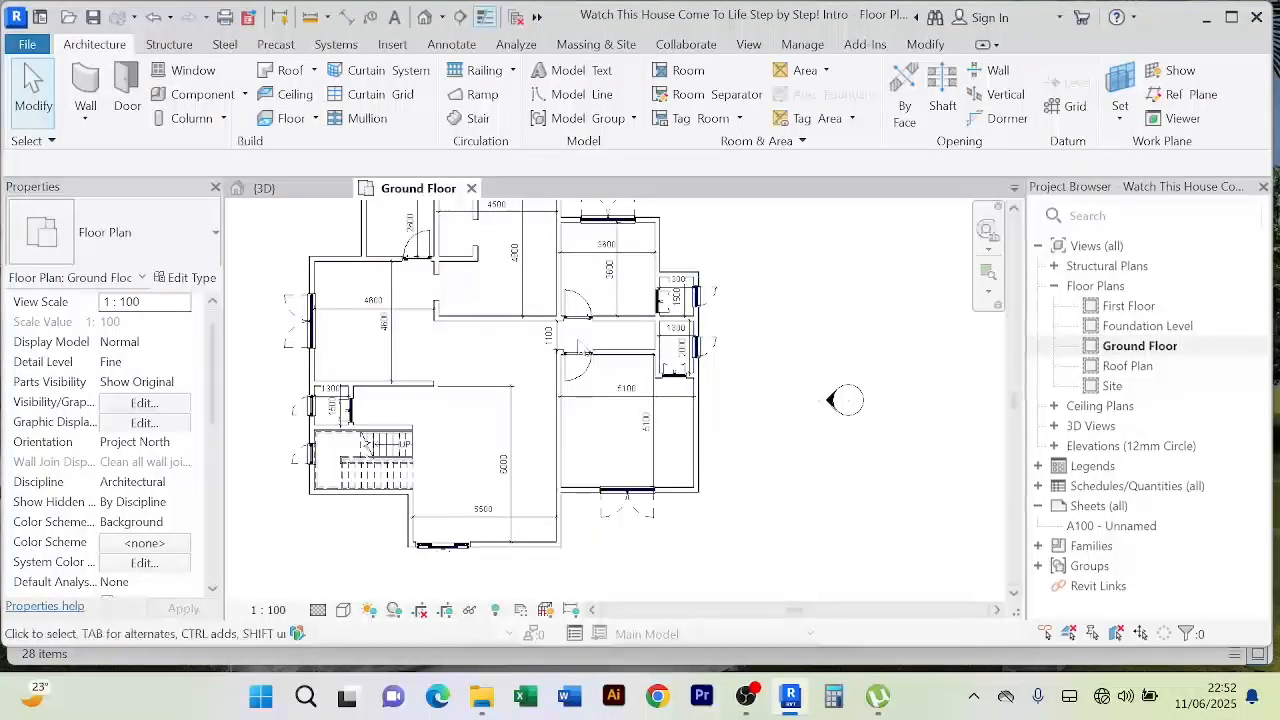
# Step: Examine the 1100 mm corridor and the single doors leading into the 3600 mm and 5100 mm bedrooms
pyautogui.scroll(-2, 790, 335)
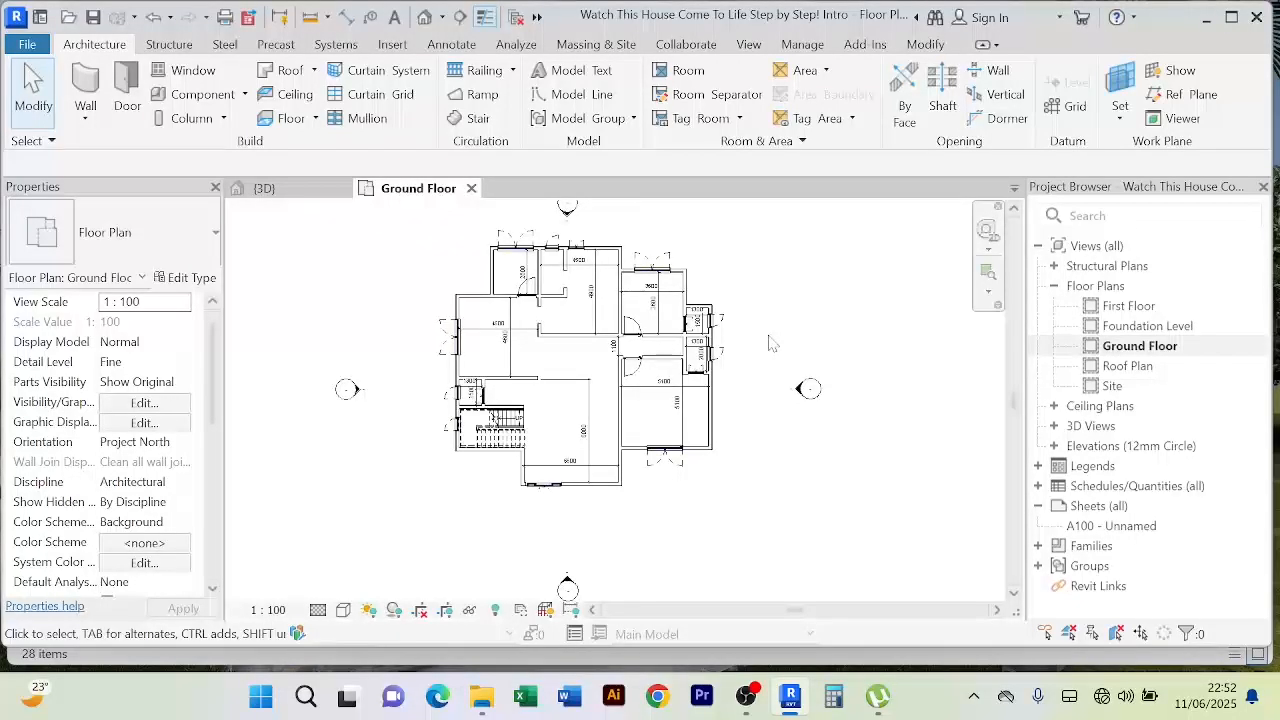
pyautogui.scroll(2, 616, 350)
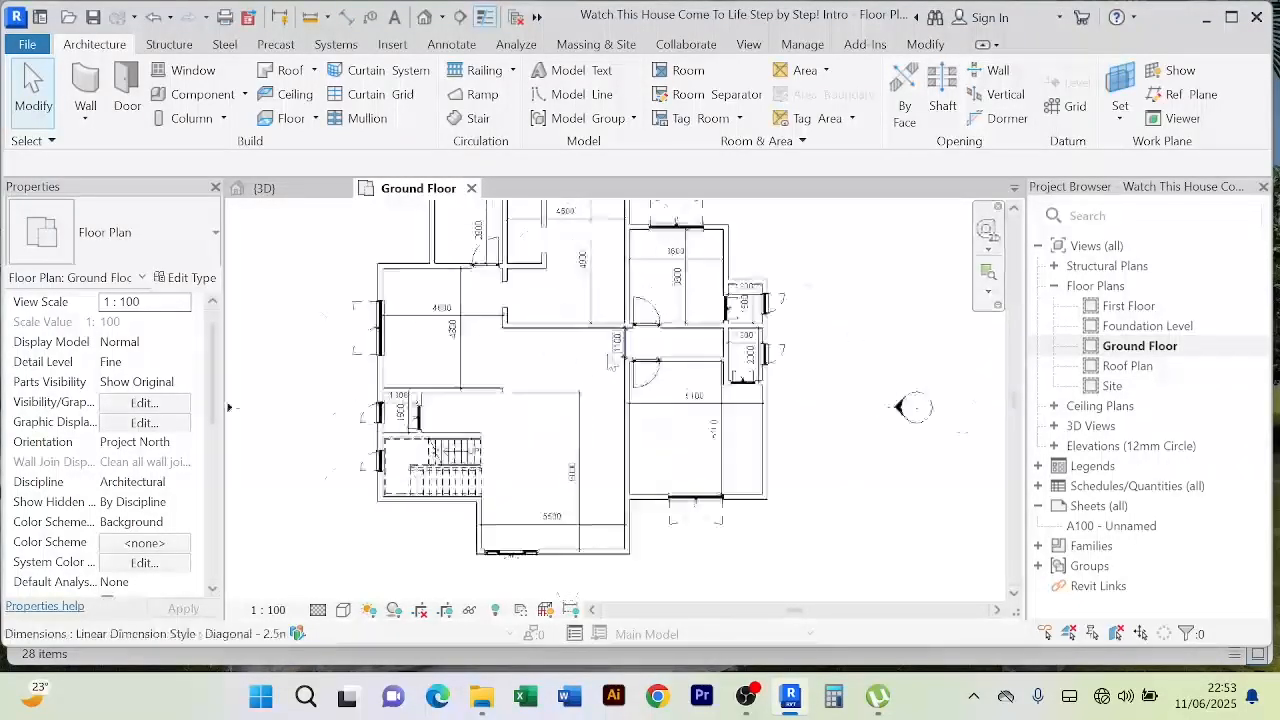
pyautogui.scroll(-2, 577, 349)
pyautogui.moveTo(838, 250); pyautogui.dragTo(800, 274, button='middle')
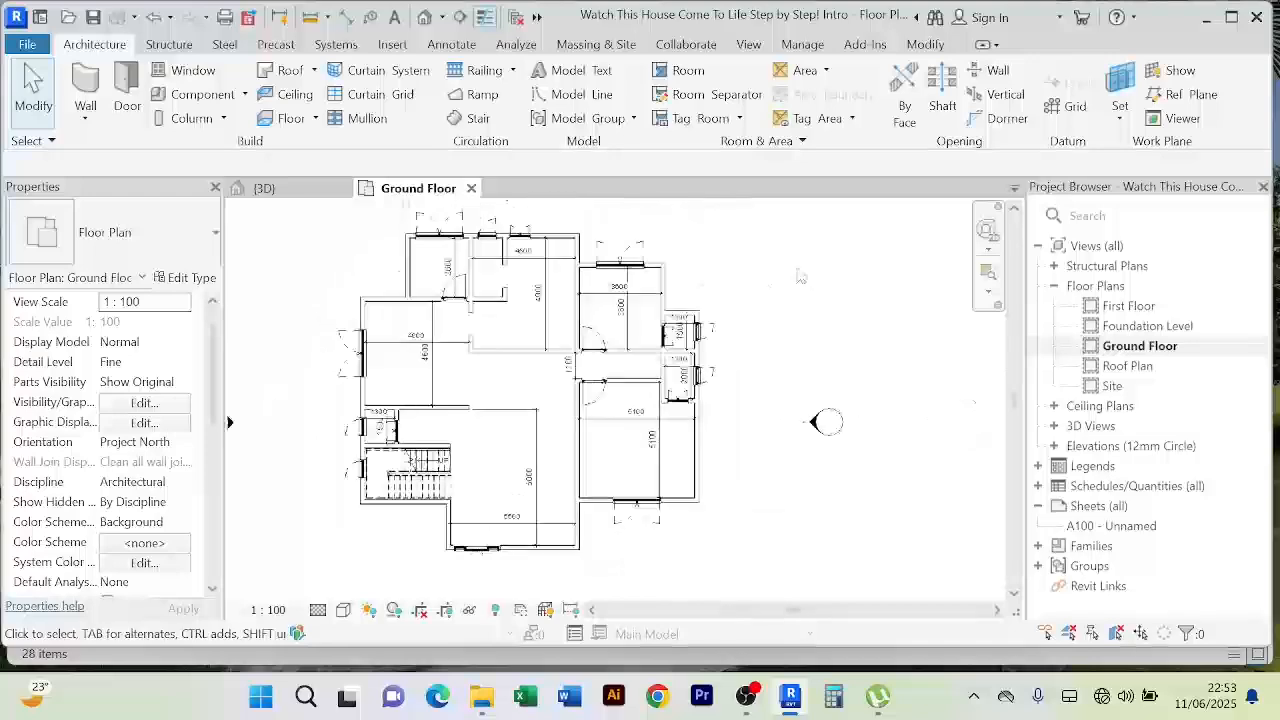
pyautogui.scroll(4, 732, 303)
pyautogui.scroll(-3, 731, 303)
pyautogui.scroll(3, 588, 392)
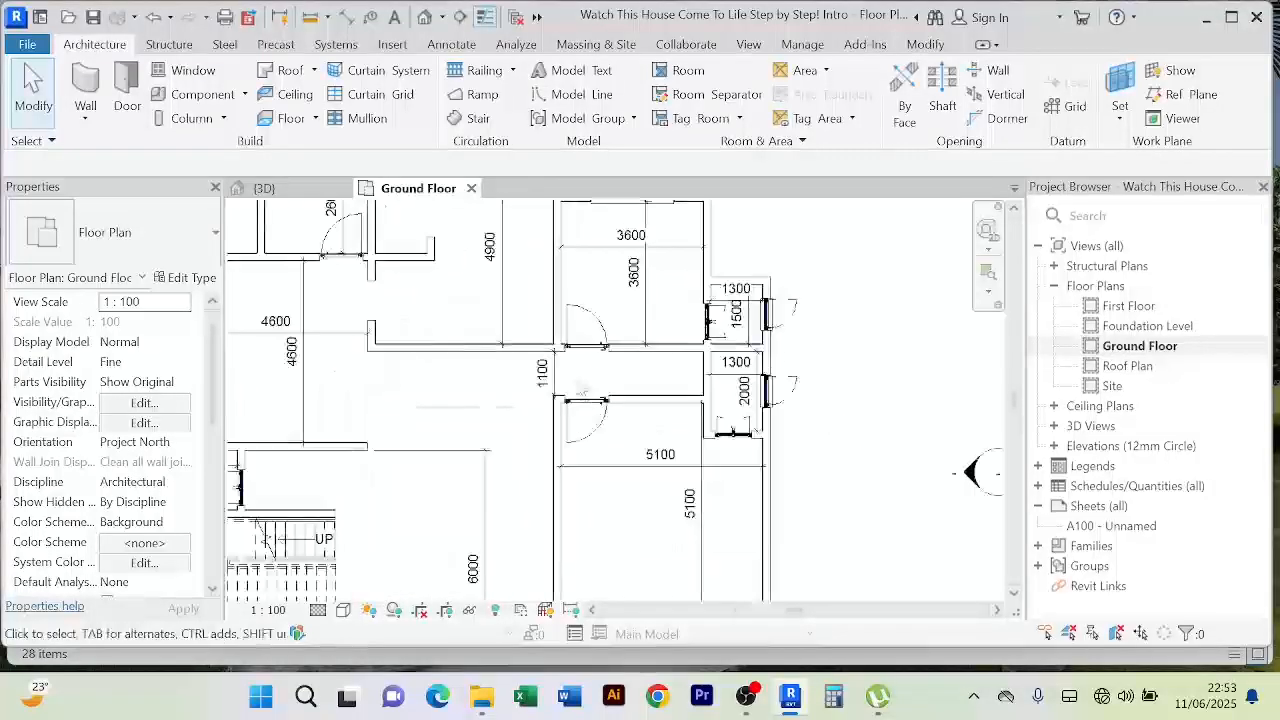
pyautogui.scroll(-4, 588, 392)
pyautogui.scroll(2, 575, 355)
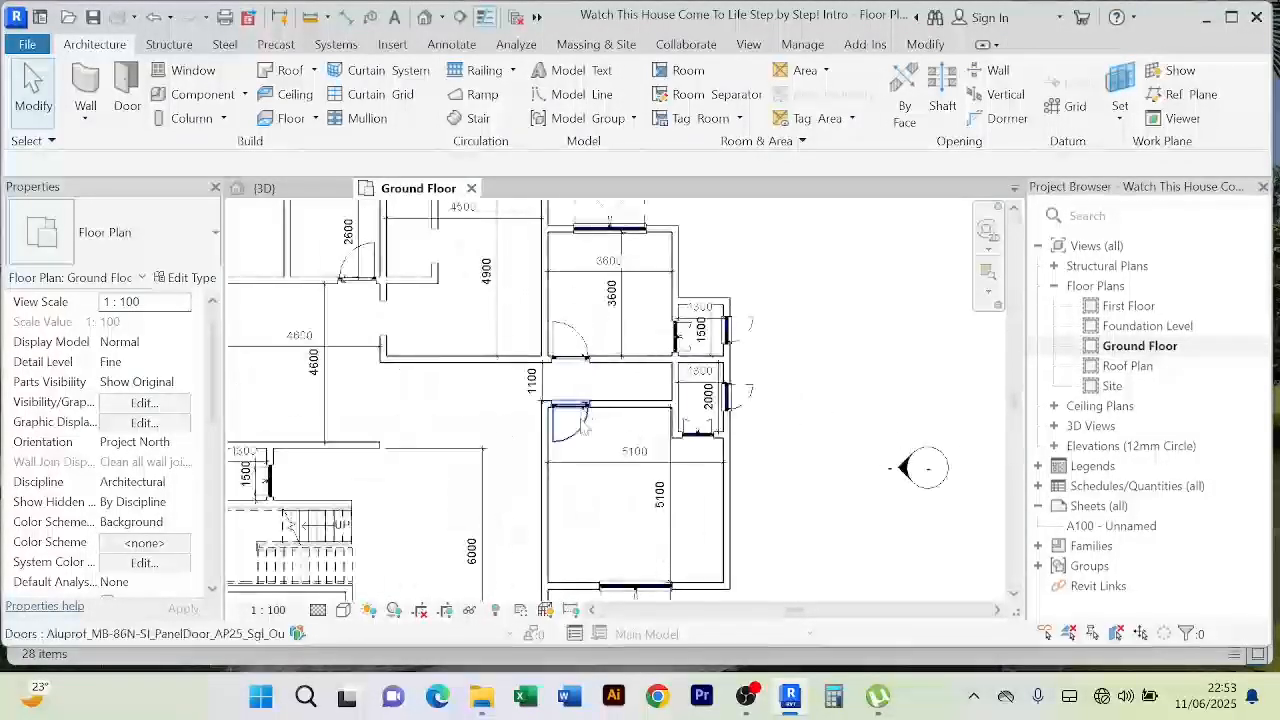
# Step: Examine the corridor doors, the 5500 by 6000 mm room with its entrance, and the stair area in the Ground Floor plan
pyautogui.scroll(-3, 585, 428)
pyautogui.scroll(3, 585, 357)
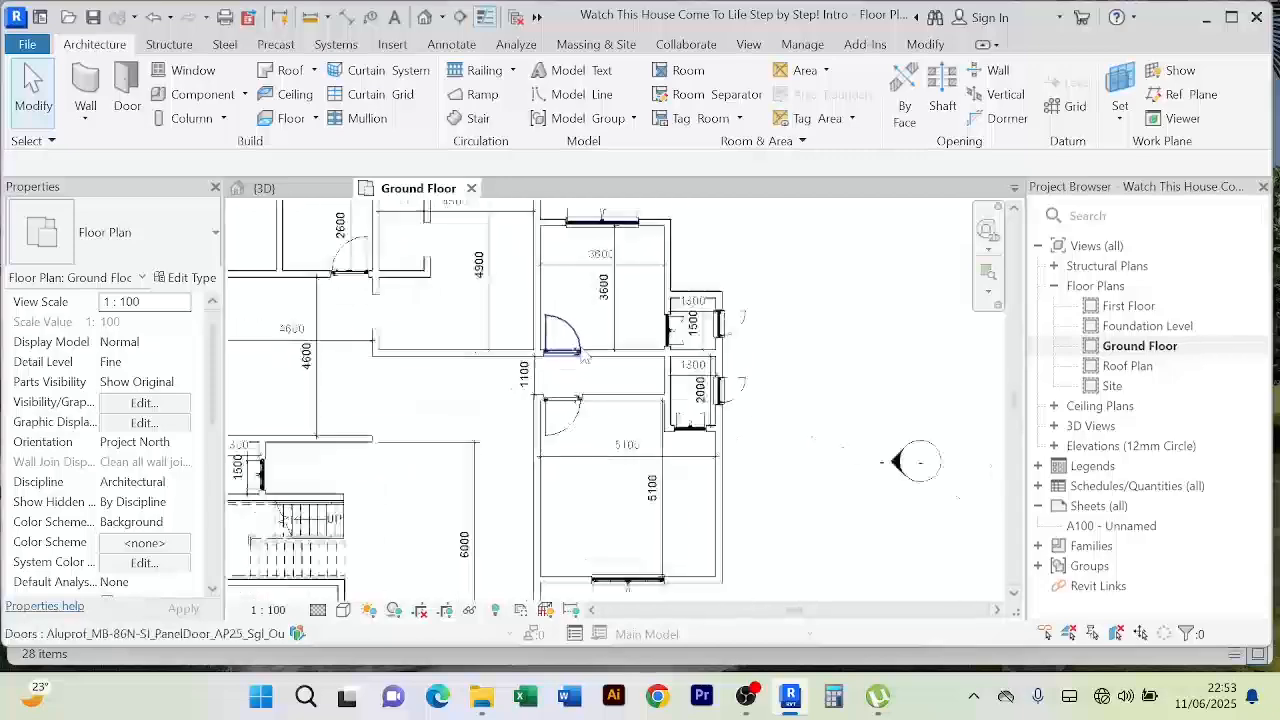
pyautogui.scroll(-3, 585, 357)
pyautogui.scroll(3, 408, 445)
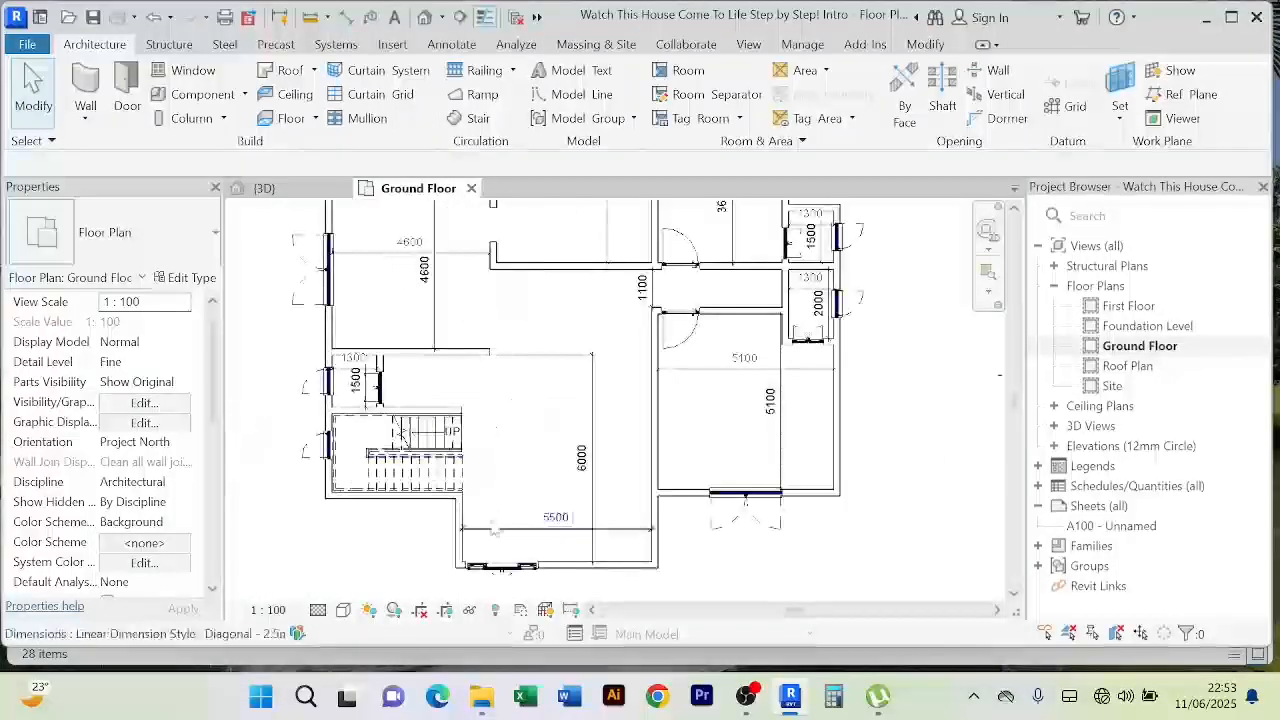
pyautogui.scroll(-3, 520, 502)
pyautogui.scroll(3, 367, 338)
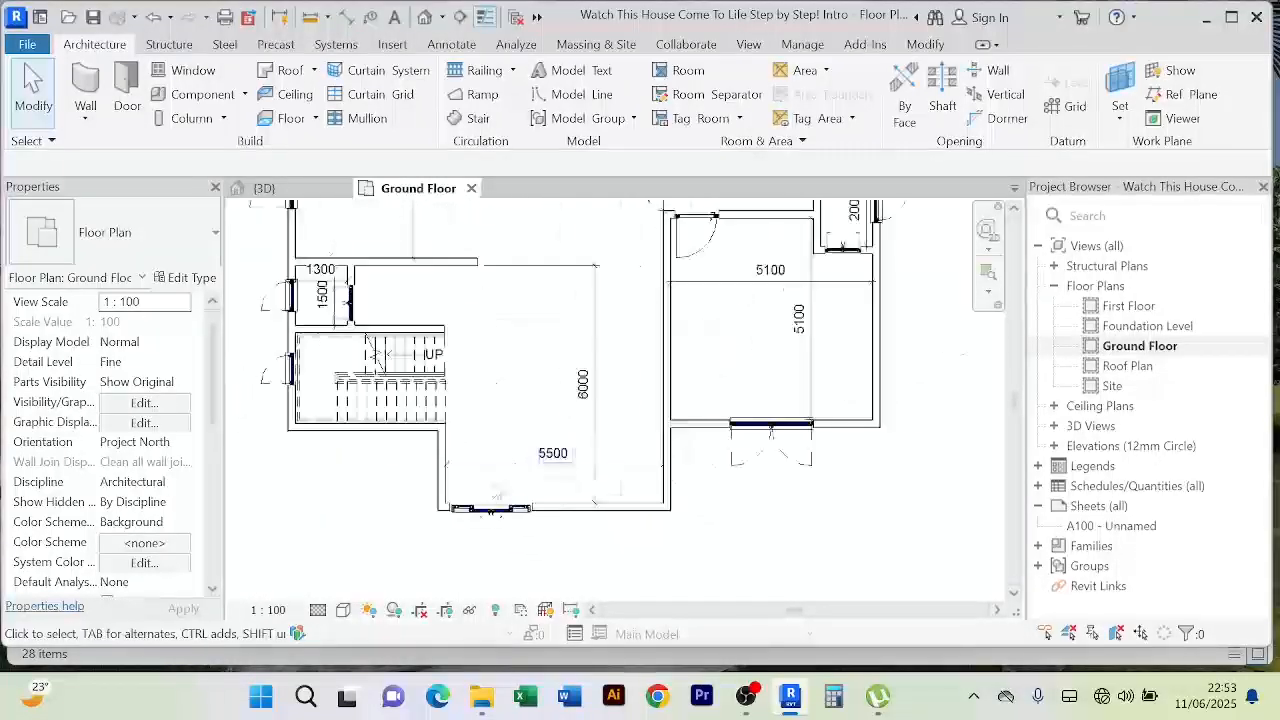
pyautogui.moveTo(490, 372); pyautogui.dragTo(478, 427, button='middle')
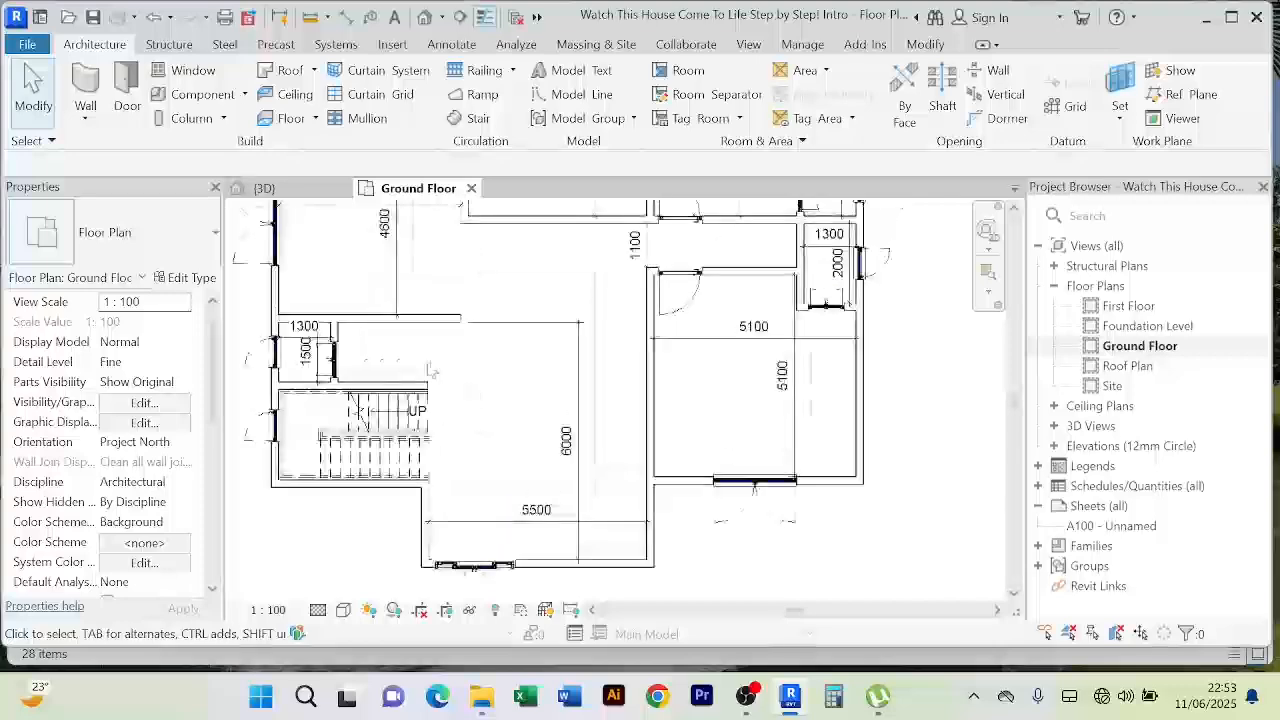
# Step: Examine the 4600 mm room, the 4900 mm deep room and their adjoining small rooms in the overall plan
pyautogui.scroll(-2, 432, 370)
pyautogui.scroll(2, 443, 334)
pyautogui.scroll(-2, 550, 320)
pyautogui.scroll(1, 557, 314)
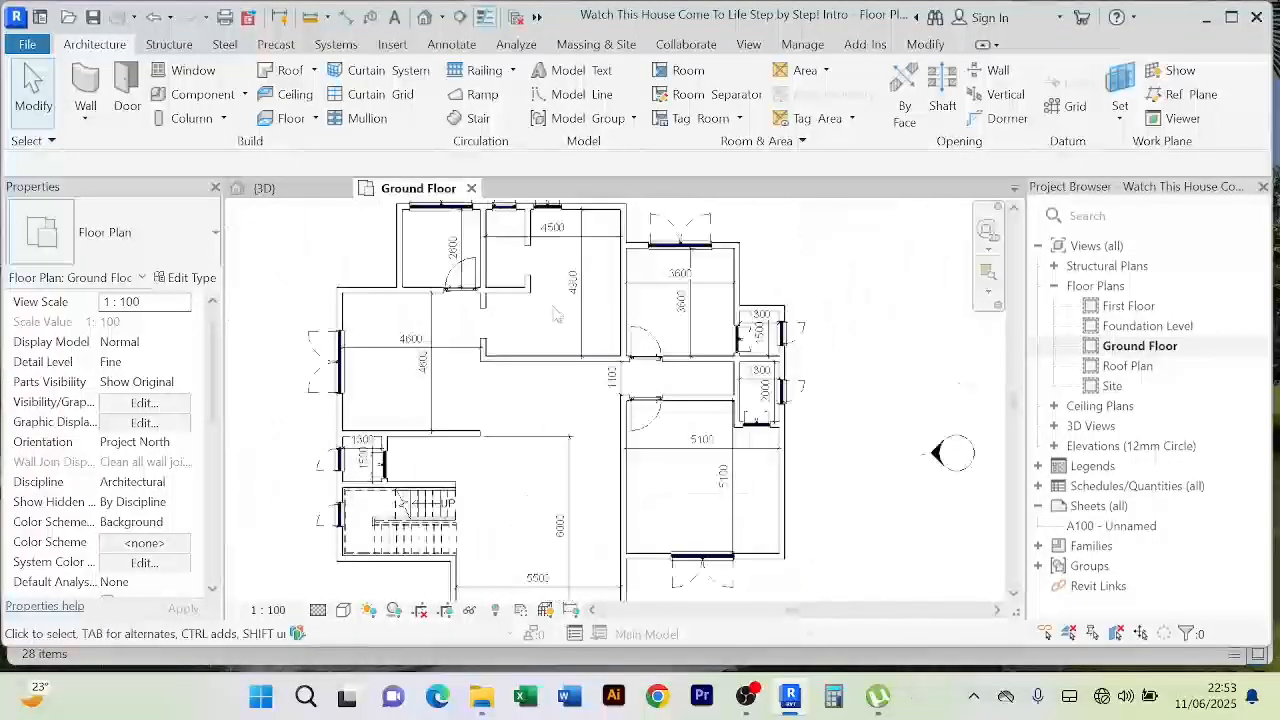
pyautogui.scroll(3, 540, 325)
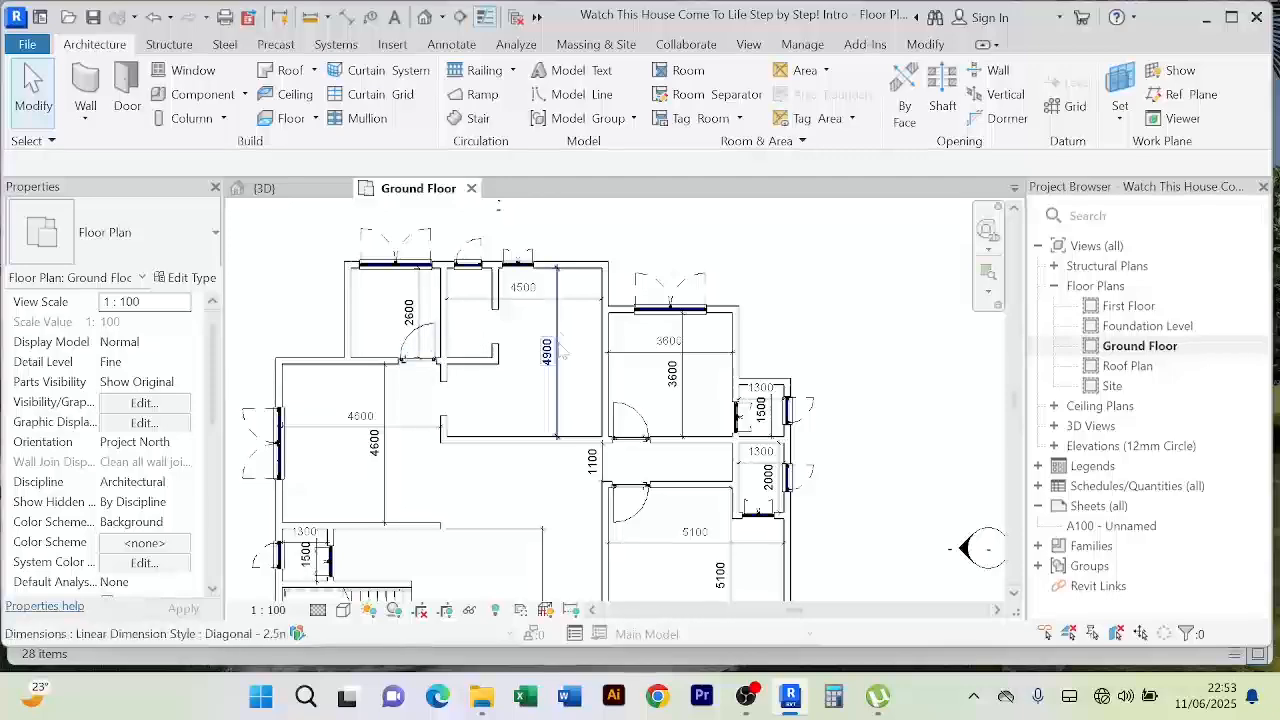
pyautogui.scroll(-2, 556, 346)
pyautogui.moveTo(542, 451); pyautogui.dragTo(523, 385, button='middle')
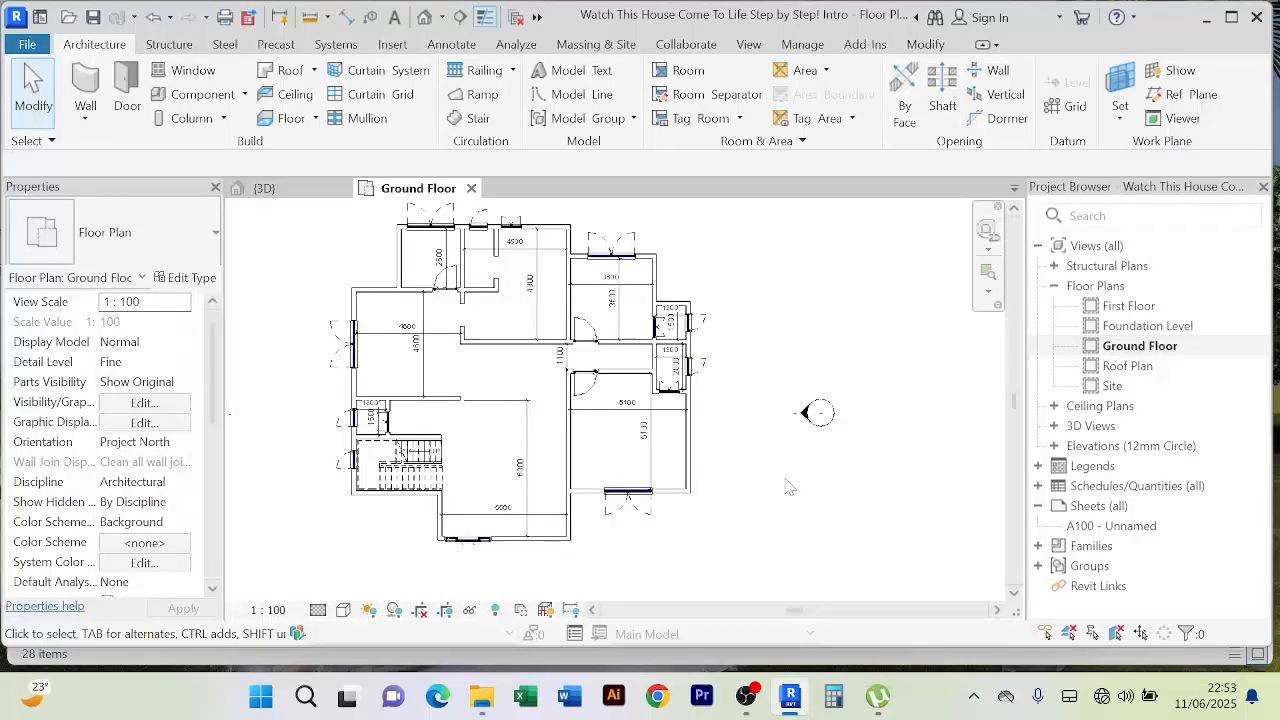
# Step: Delete the 4500 mm width dimension that spans the 4900 mm deep room and its small side room
pyautogui.scroll(3, 540, 262)
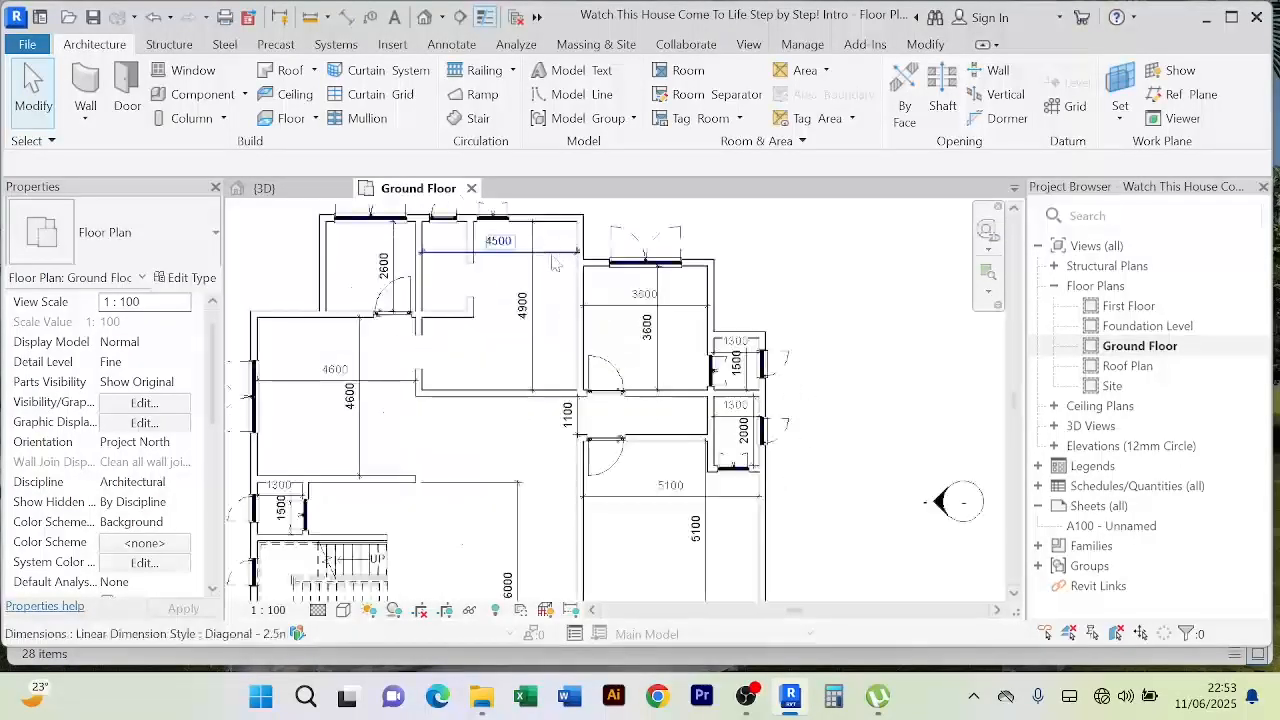
pyautogui.scroll(2, 540, 262)
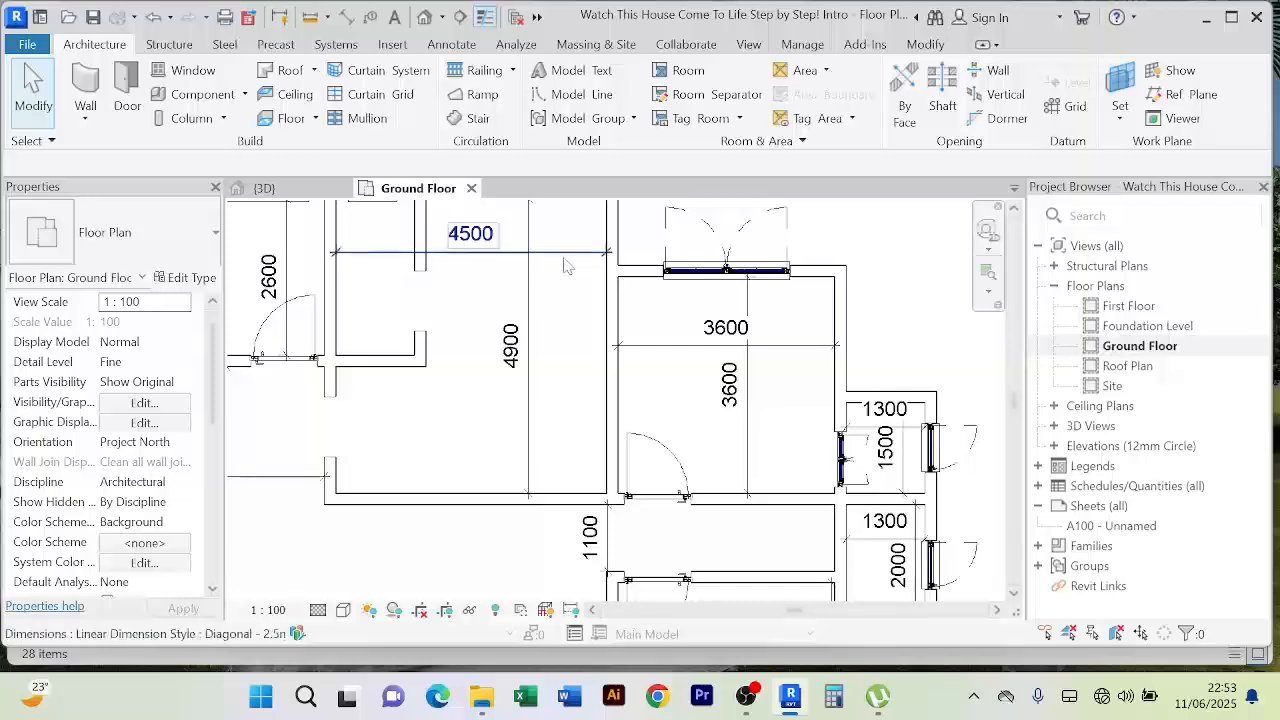
pyautogui.click(565, 263)
pyautogui.press('Delete')
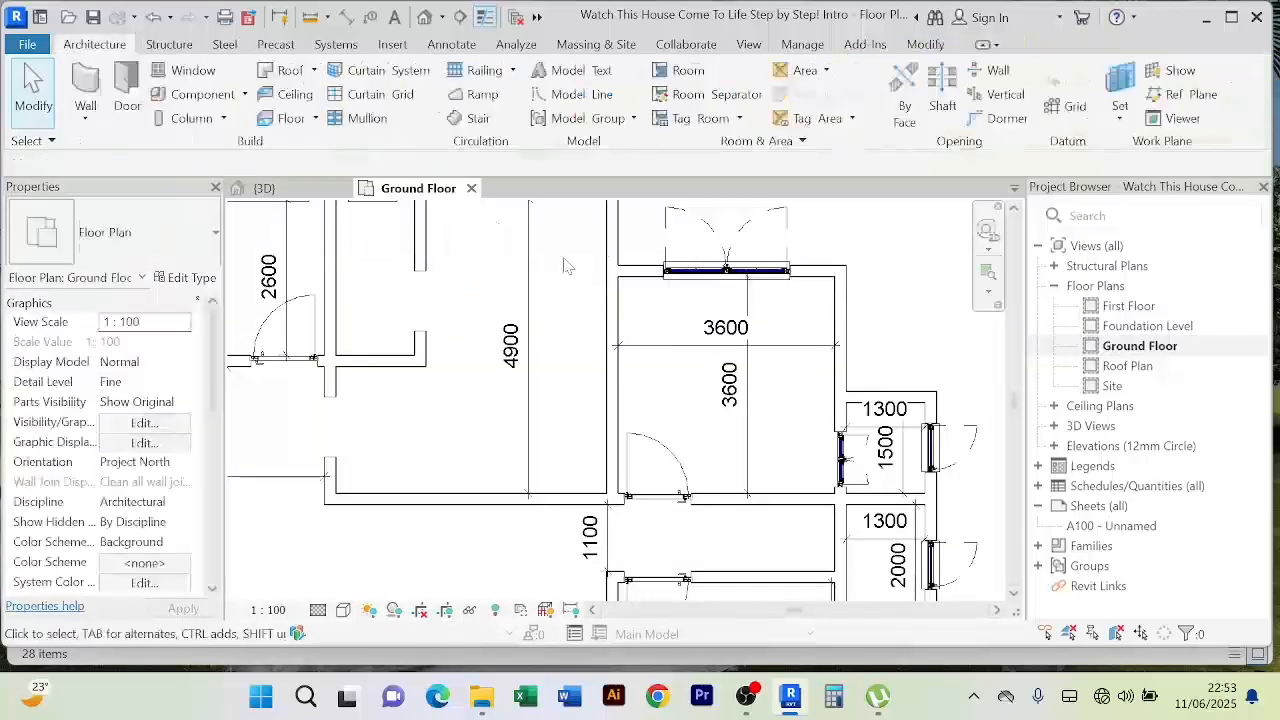
# Step: Add an aligned dimension across the inner width of the small side room, between its two wall faces
pyautogui.scroll(-2, 788, 405)
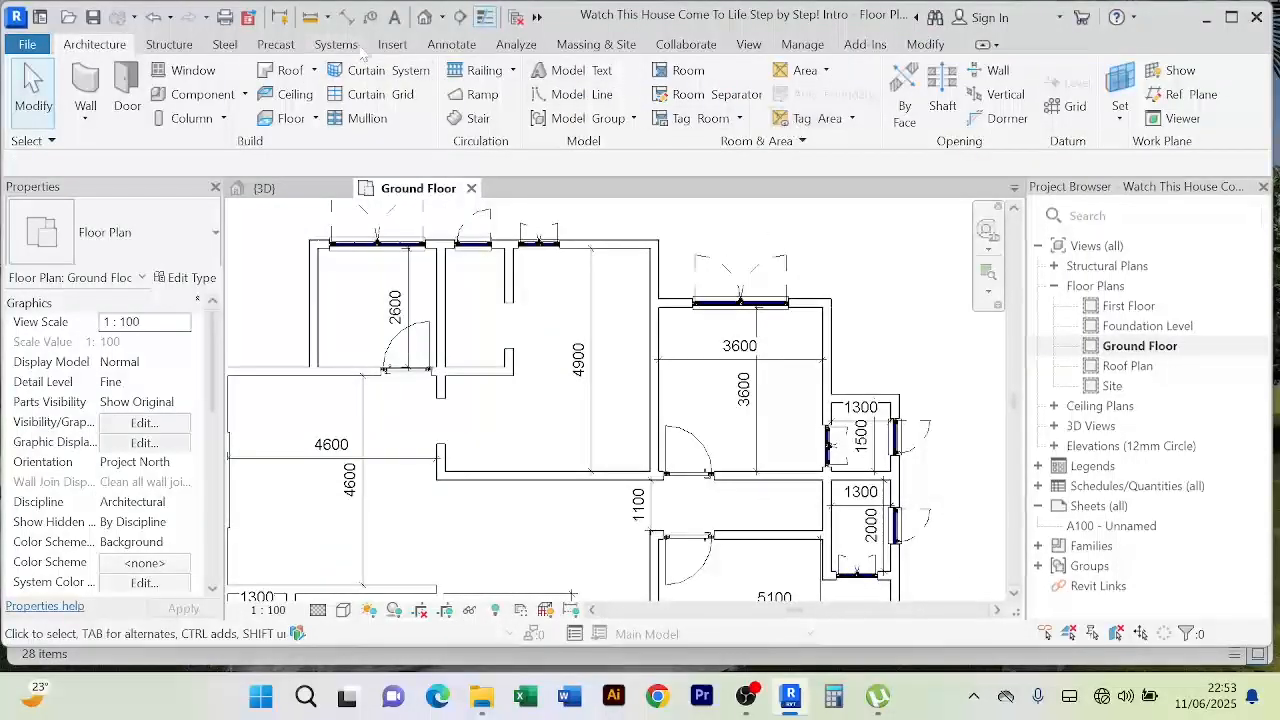
pyautogui.click(346, 17)
pyautogui.scroll(2, 450, 225)
pyautogui.click(533, 313)
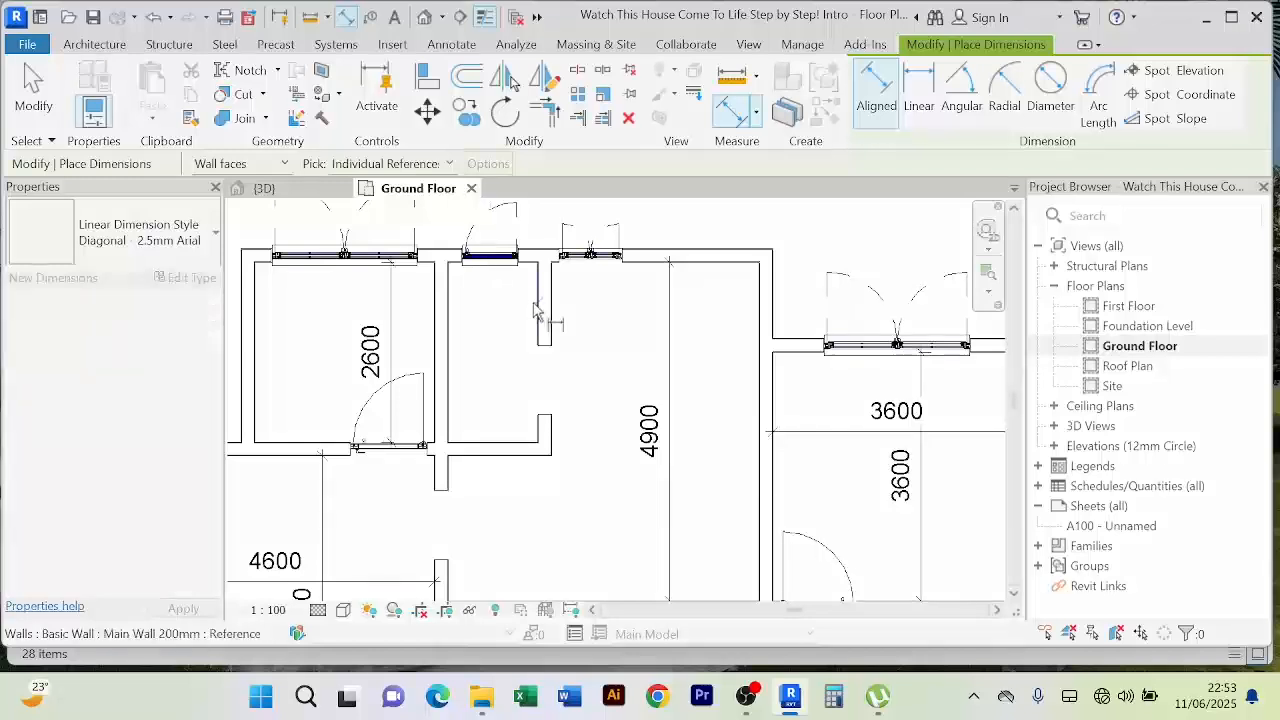
pyautogui.click(470, 328)
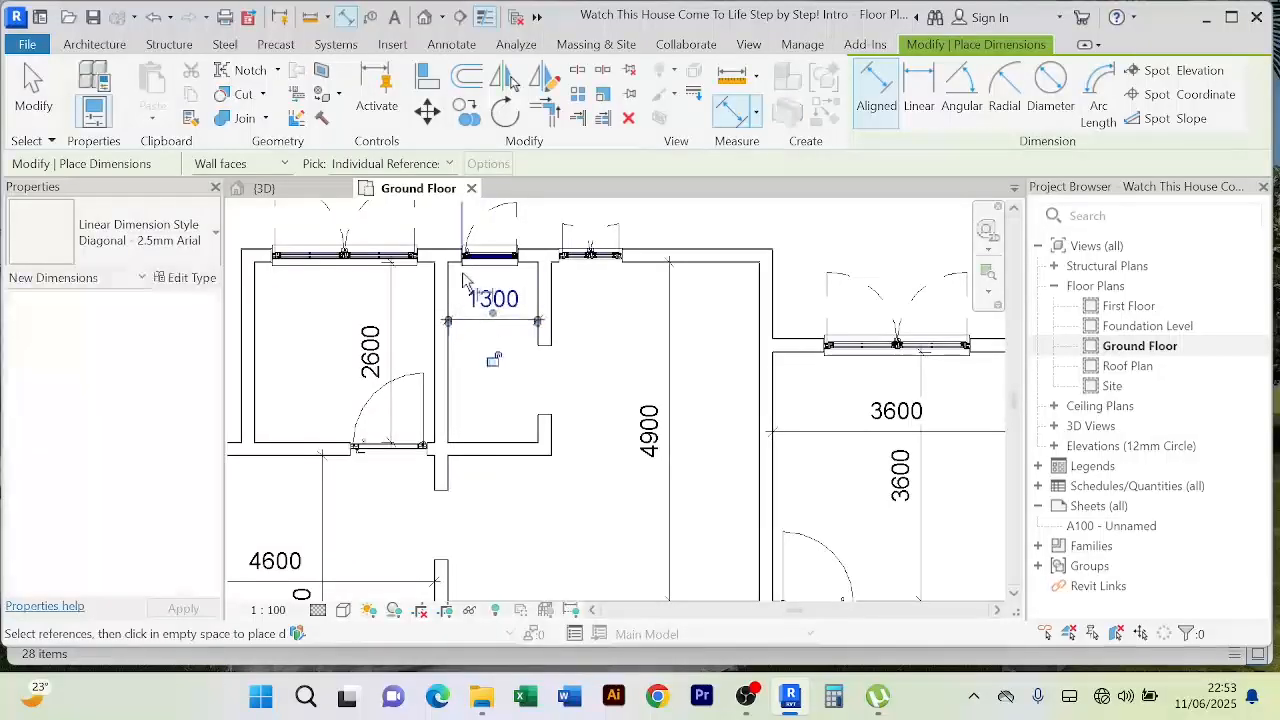
# Step: Dimension the small side room's inner depth from the outer wall face to the opposite partition face
pyautogui.scroll(2, 484, 287)
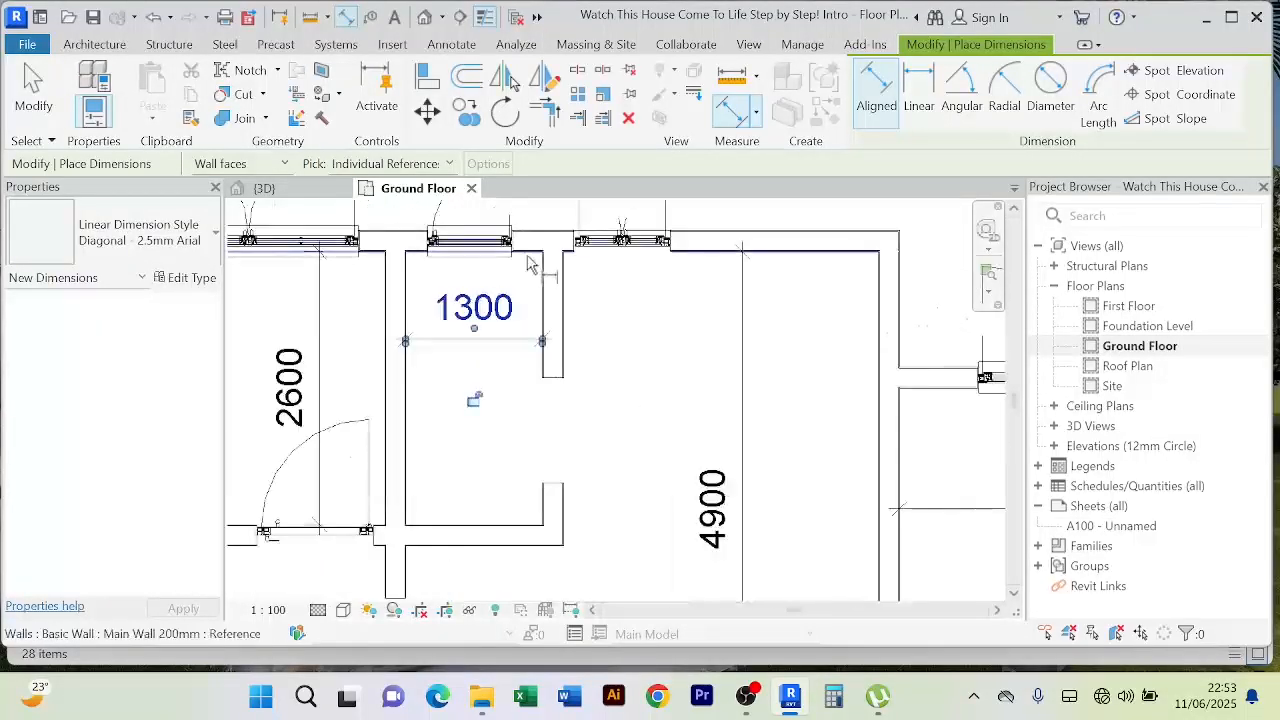
pyautogui.click(530, 262)
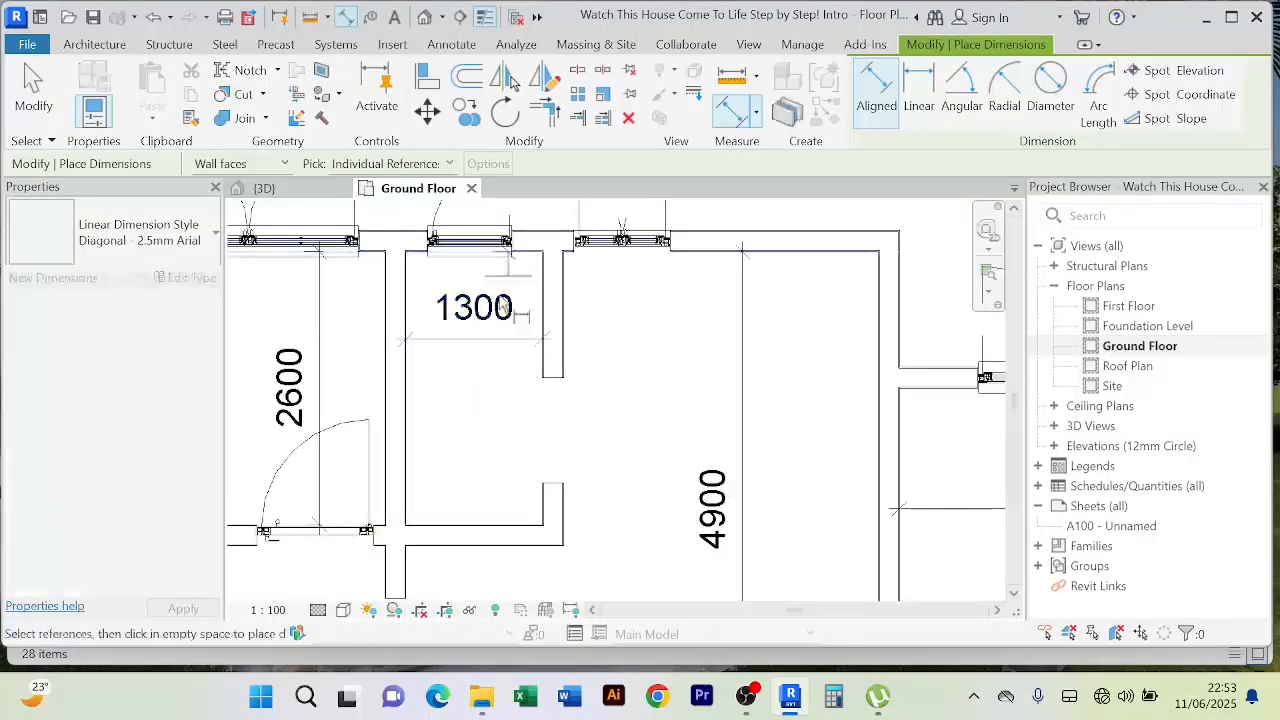
pyautogui.click(458, 522)
pyautogui.click(455, 490)
pyautogui.scroll(-5, 543, 409)
pyautogui.scroll(4, 588, 361)
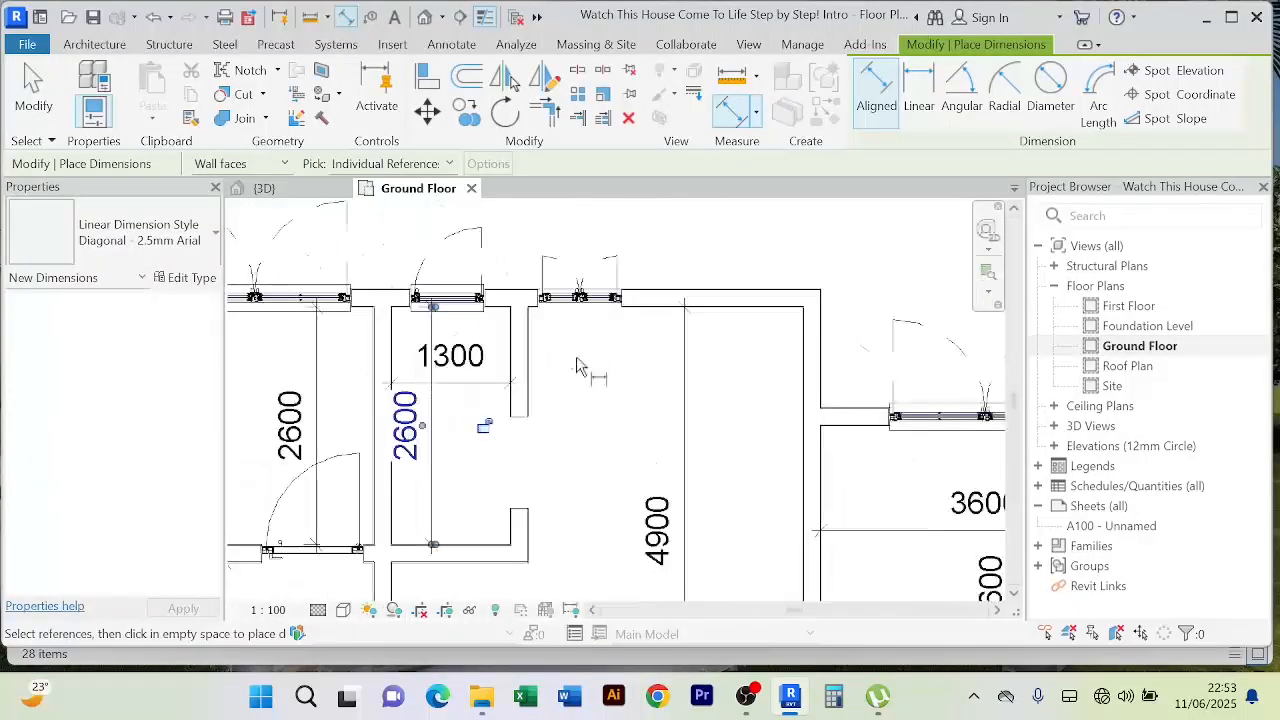
# Step: Dimension the inner width of the 4900 mm deep room between the partition and its far wall, and finish dimensioning
pyautogui.click(529, 332)
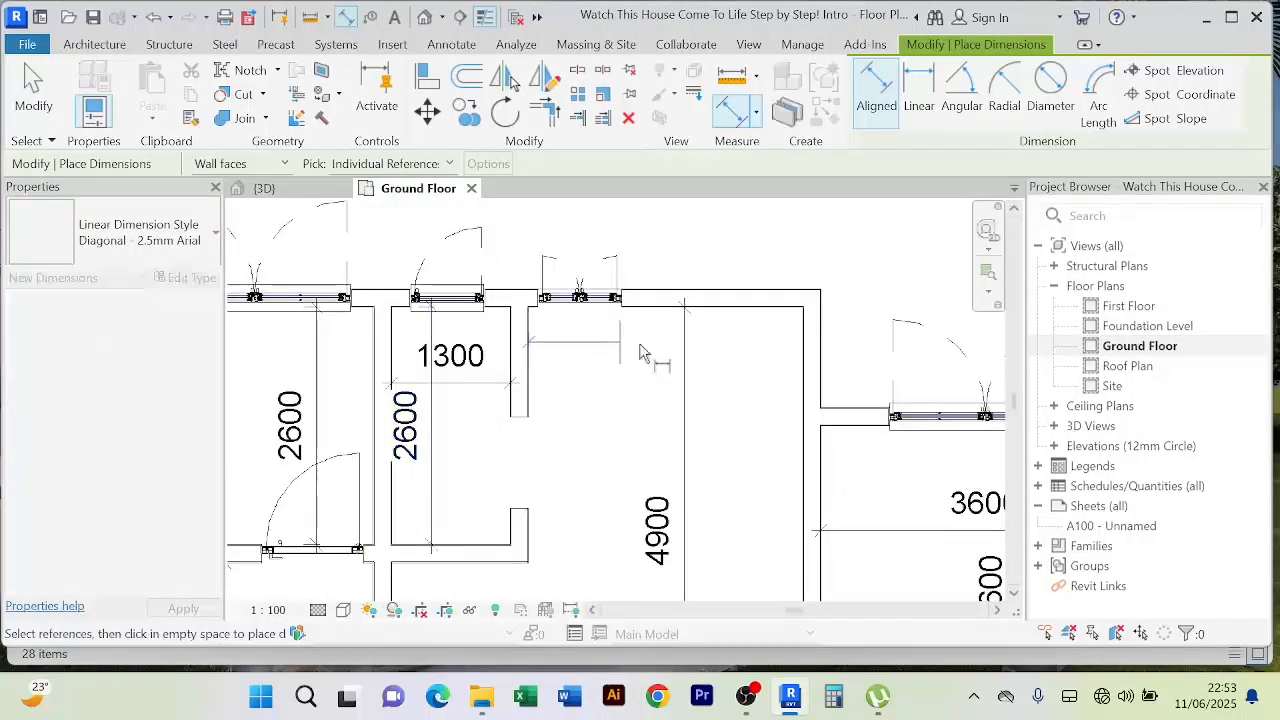
pyautogui.click(806, 372)
pyautogui.click(757, 387)
pyautogui.rightClick(768, 254)
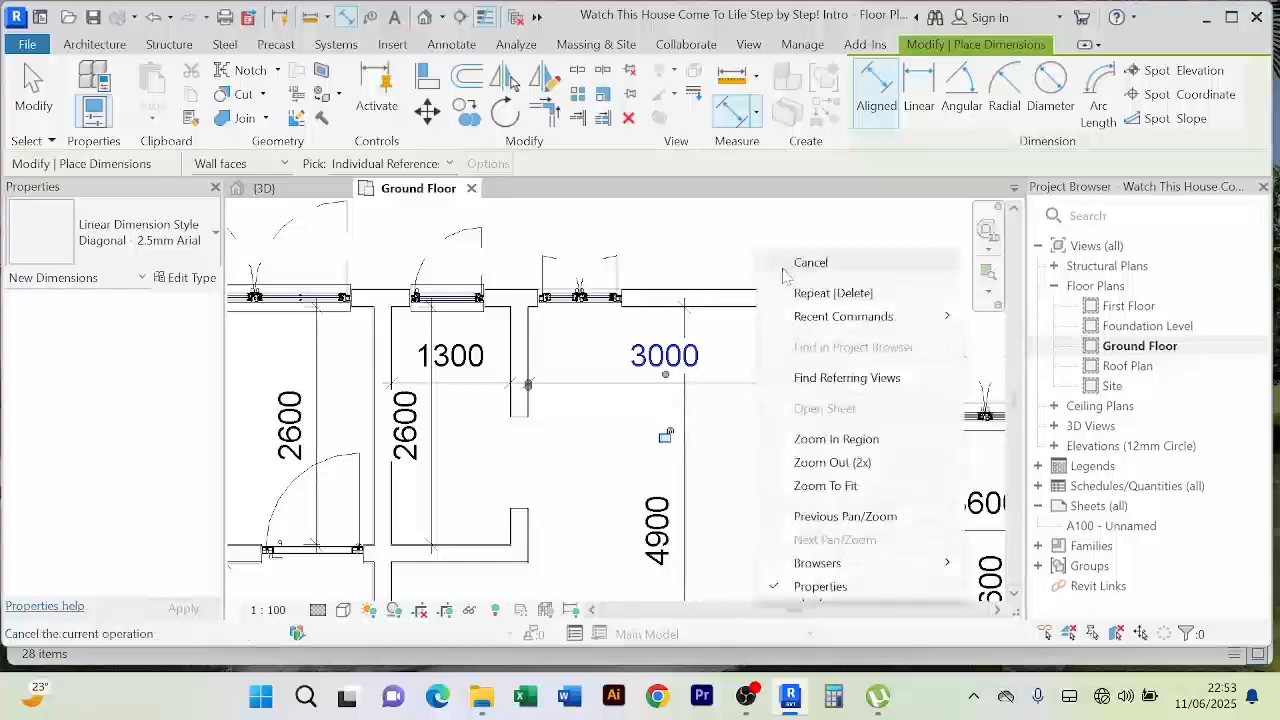
pyautogui.click(812, 246)
# Step: Review the dimensioned Ground Floor plan and examine the four-panel glazed entrance door in the 3D view
pyautogui.scroll(-1, 759, 276)
pyautogui.scroll(-2, 759, 276)
pyautogui.moveTo(656, 478); pyautogui.dragTo(638, 414, button='middle')
pyautogui.scroll(3, 625, 439)
pyautogui.scroll(-2, 622, 440)
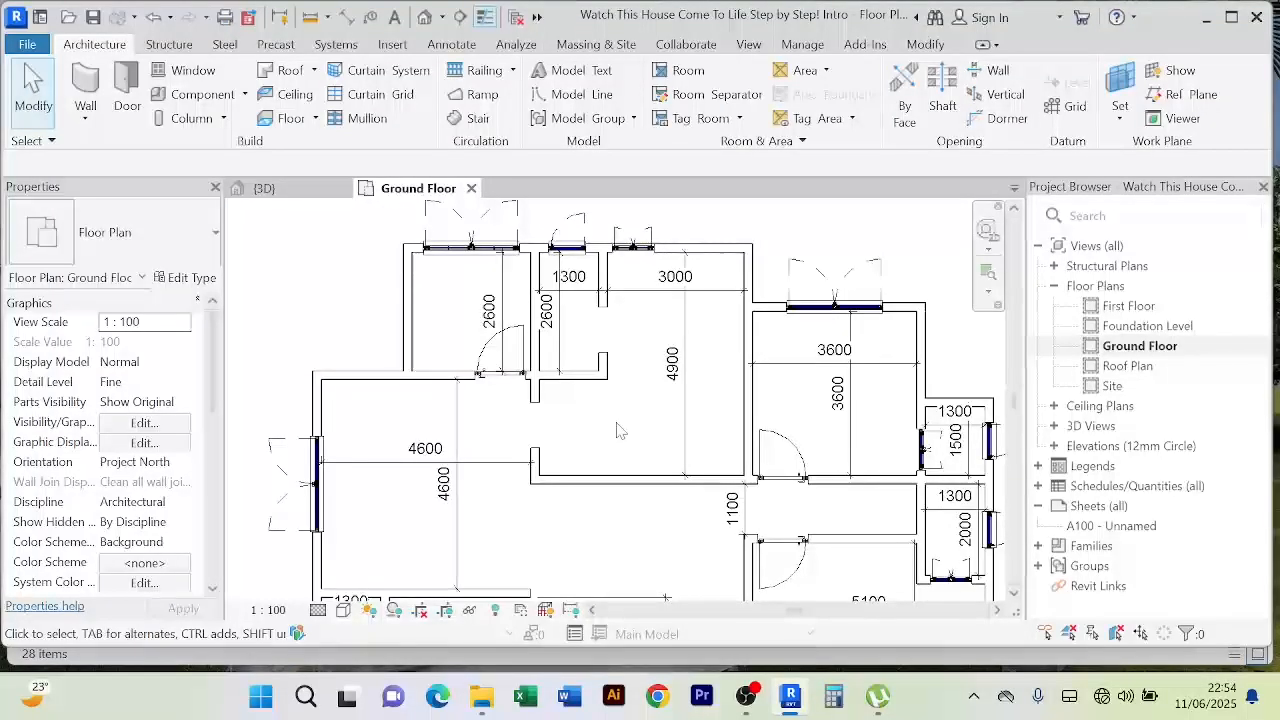
pyautogui.scroll(-4, 620, 430)
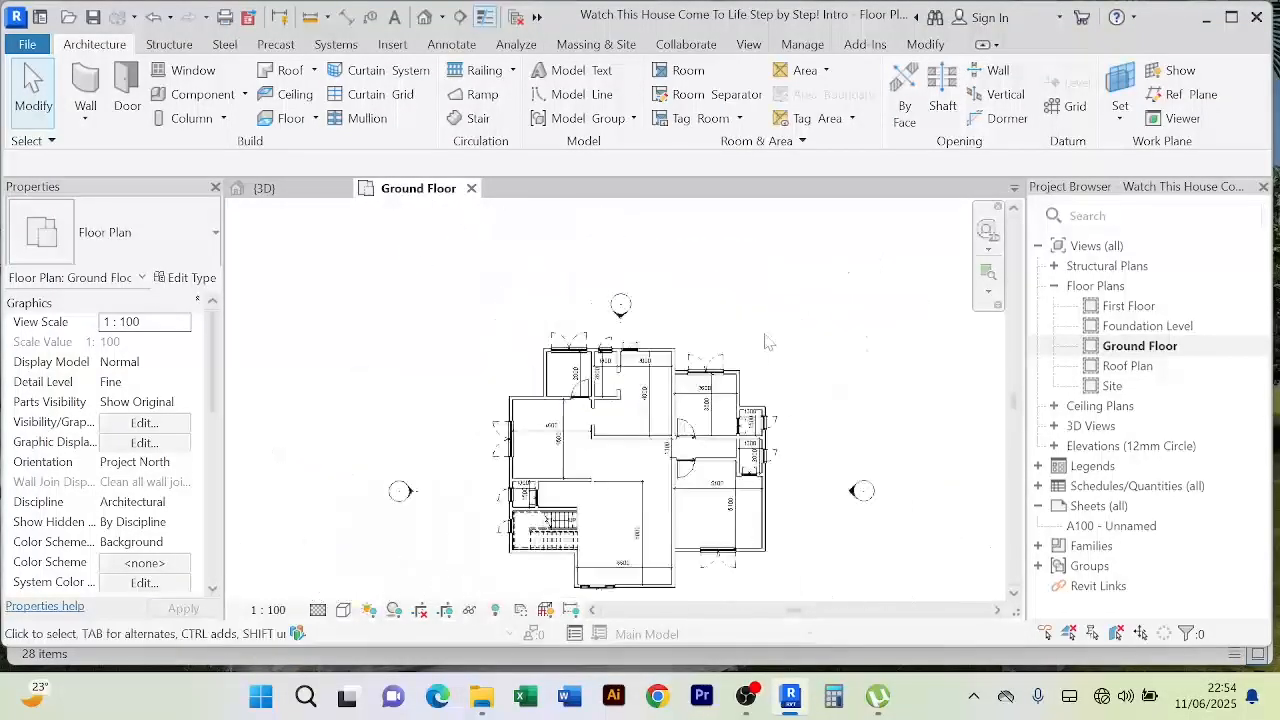
pyautogui.click(308, 189)
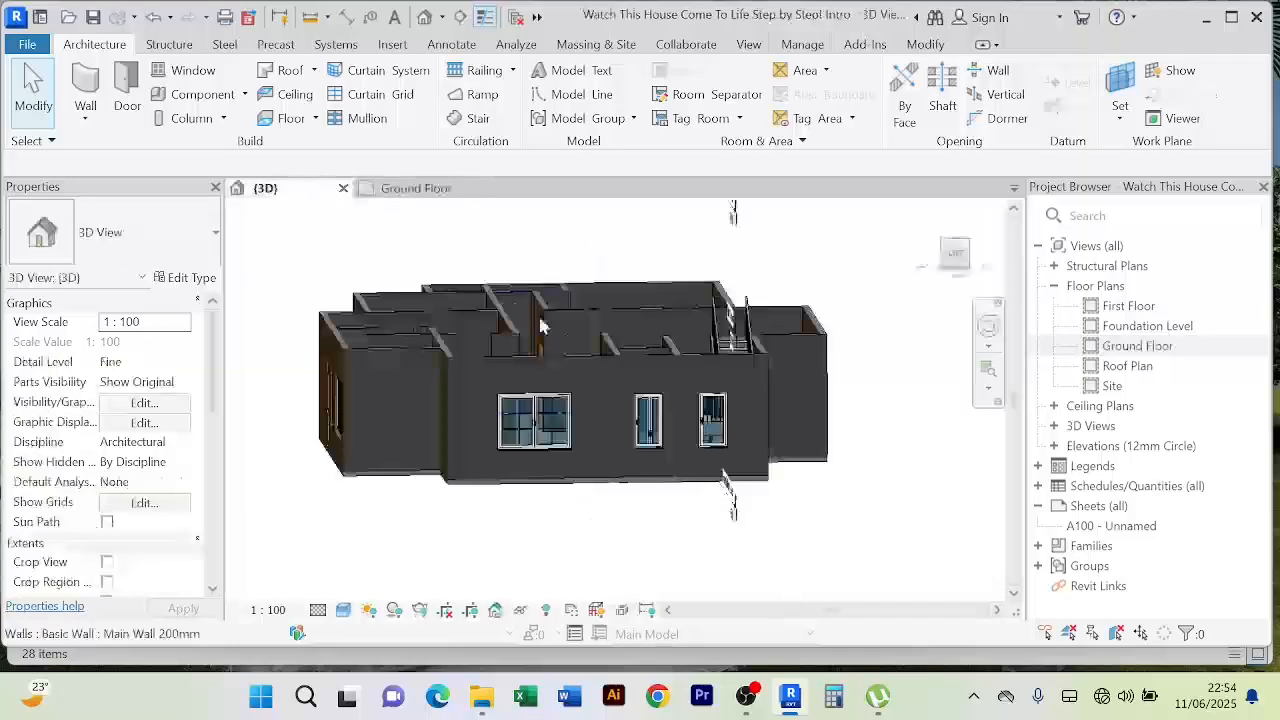
pyautogui.moveTo(416, 406)
pyautogui.keyDown('shift'); pyautogui.mouseDown(button='middle')
pyautogui.moveTo(557, 367)
pyautogui.moveTo(489, 351)
pyautogui.moveTo(589, 374)
pyautogui.moveTo(564, 385)
pyautogui.moveTo(671, 366)
pyautogui.moveTo(597, 363)
pyautogui.moveTo(635, 374)
pyautogui.moveTo(720, 360)
pyautogui.moveTo(733, 404)
pyautogui.moveTo(696, 383)
pyautogui.moveTo(713, 325)
pyautogui.moveTo(722, 356)
pyautogui.moveTo(713, 351)
pyautogui.mouseUp(button='middle'); pyautogui.keyUp('shift')
pyautogui.scroll(5, 686, 371)
pyautogui.scroll(-3, 685, 371)
pyautogui.scroll(2, 668, 370)
pyautogui.scroll(4, 716, 360)
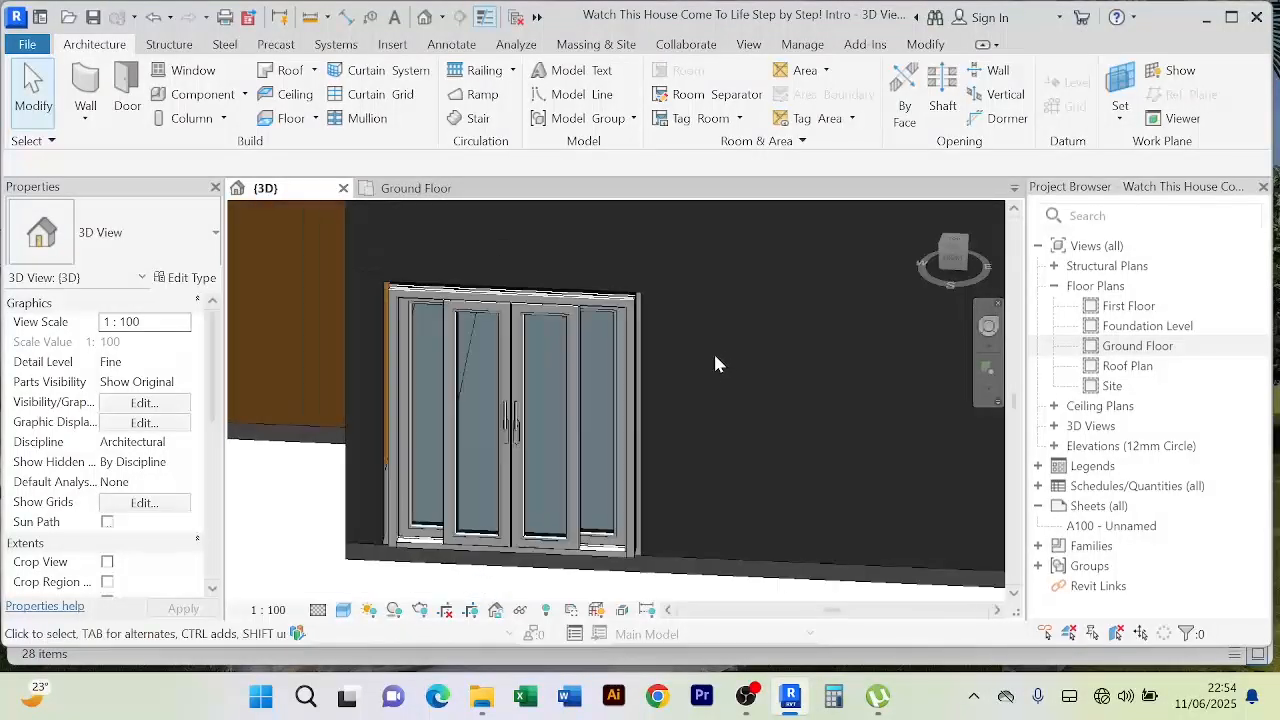